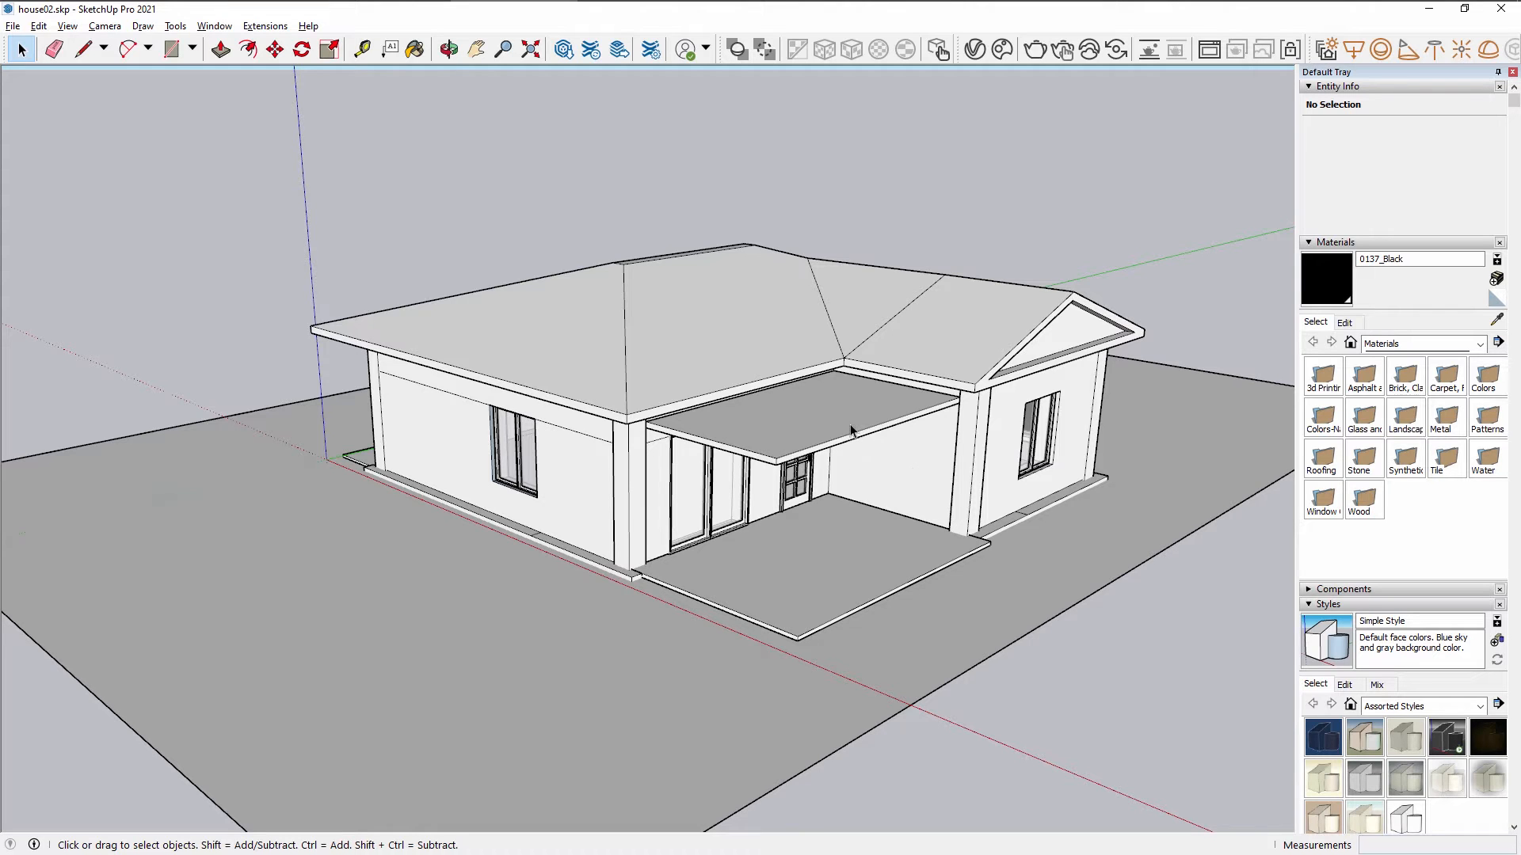
Switch to 3ds Max and examine the imported house model from several sides, including its roof, terrace canopy, gable and front walls.
key("alt")
key("alt+Tab")
scroll(762, 452, "up", 4)
middle_click_drag(609, 414, 818, 514)
scroll(809, 379, "down", 3)
scroll(1005, 450, "down", 2)
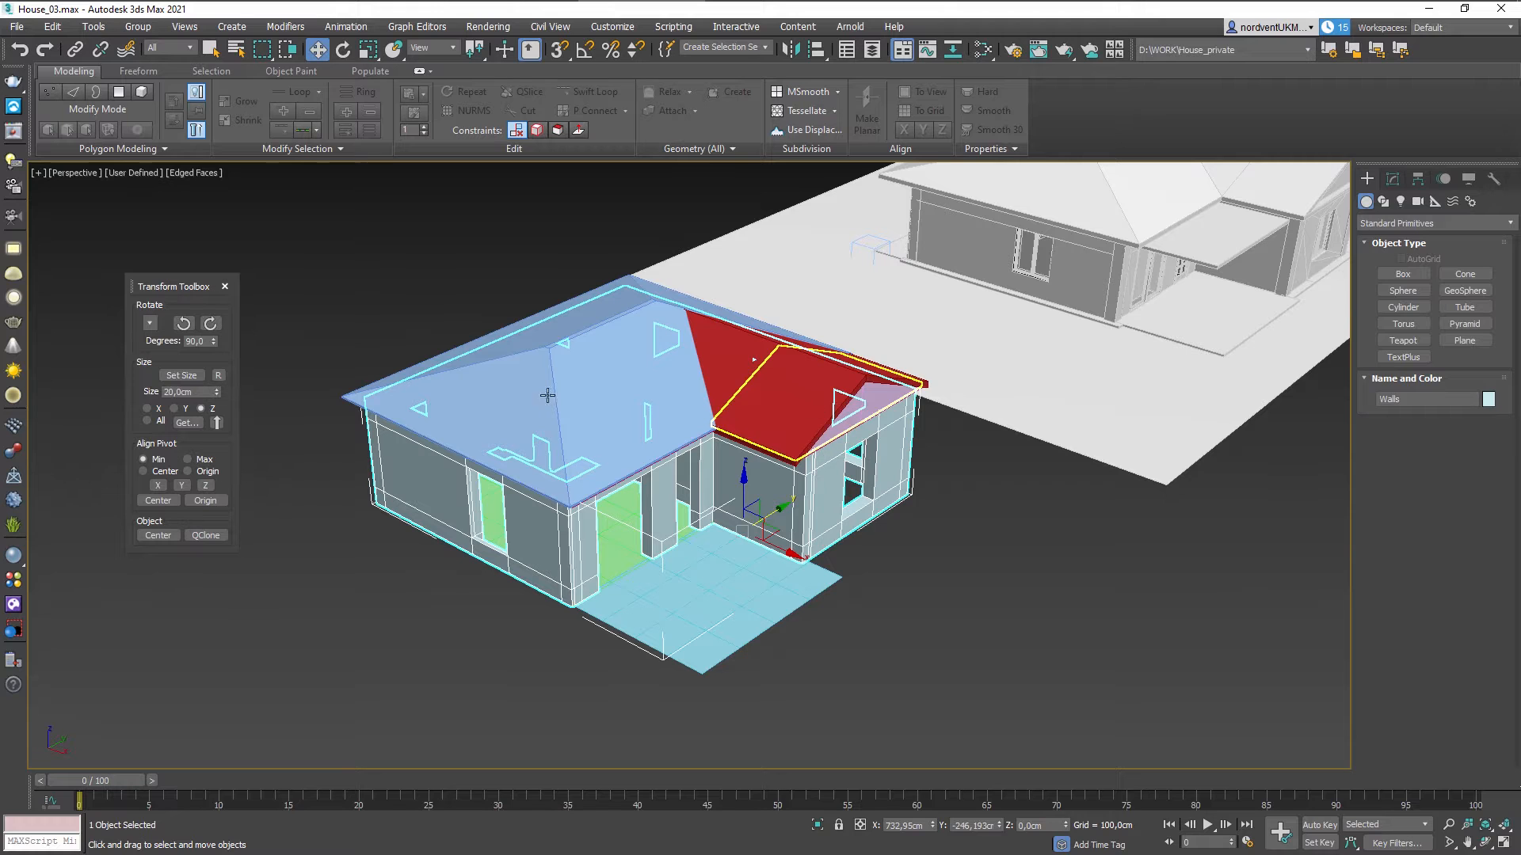
middle_click_drag(1094, 358, 673, 539)
scroll(674, 539, "up", 4)
middle_click_drag(856, 409, 645, 264)
left_click(645, 265)
scroll(963, 414, "down", 3)
middle_click_drag(963, 413, 703, 383, "alt")
scroll(794, 382, "up", 2)
middle_click_drag(795, 382, 693, 431, "alt")
scroll(750, 414, "up", 5)
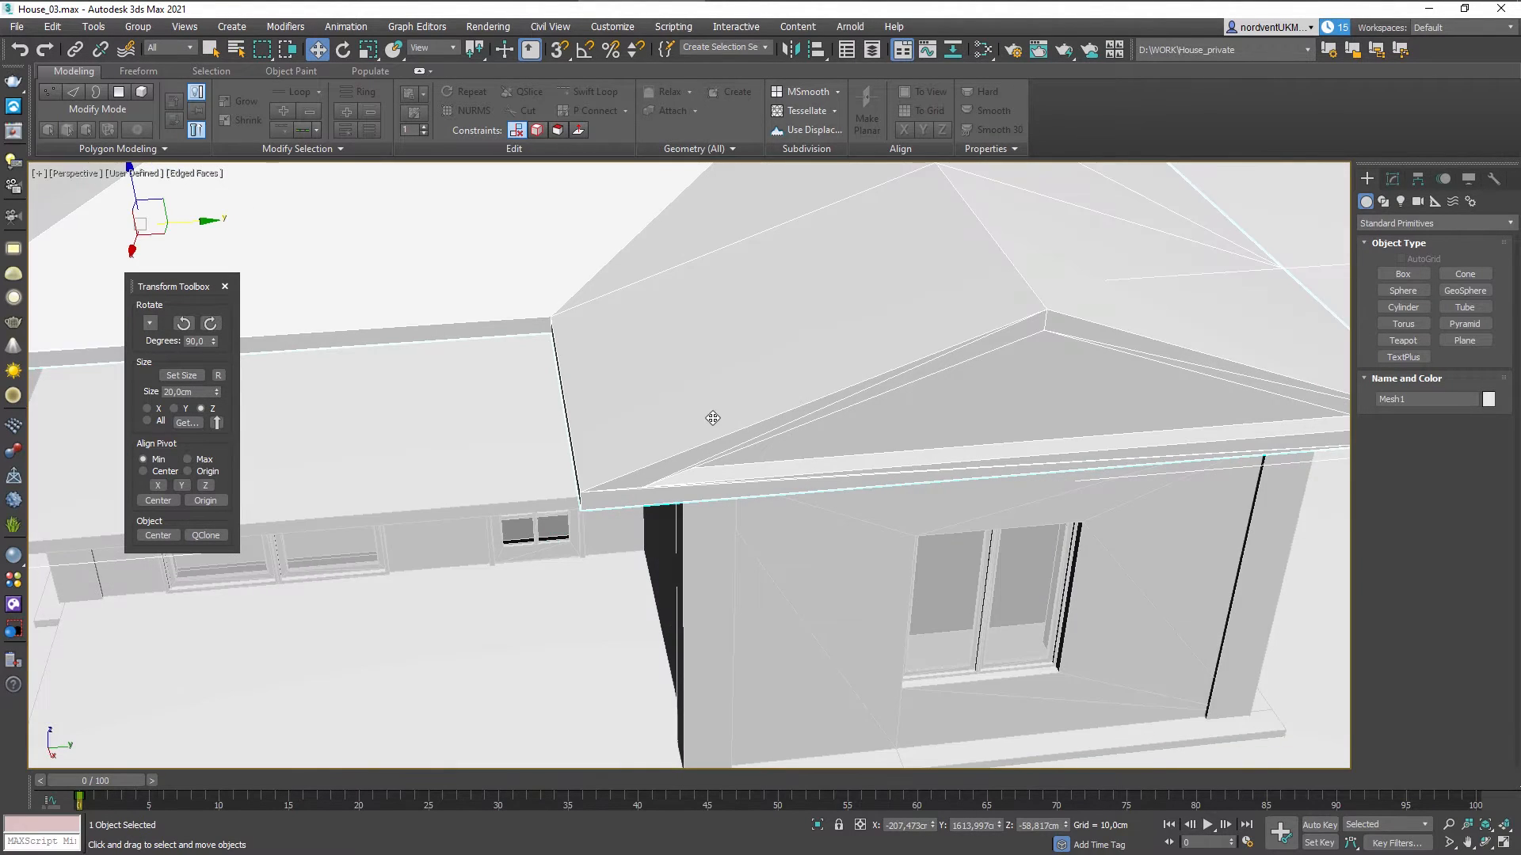
middle_click_drag(713, 419, 671, 477, "alt")
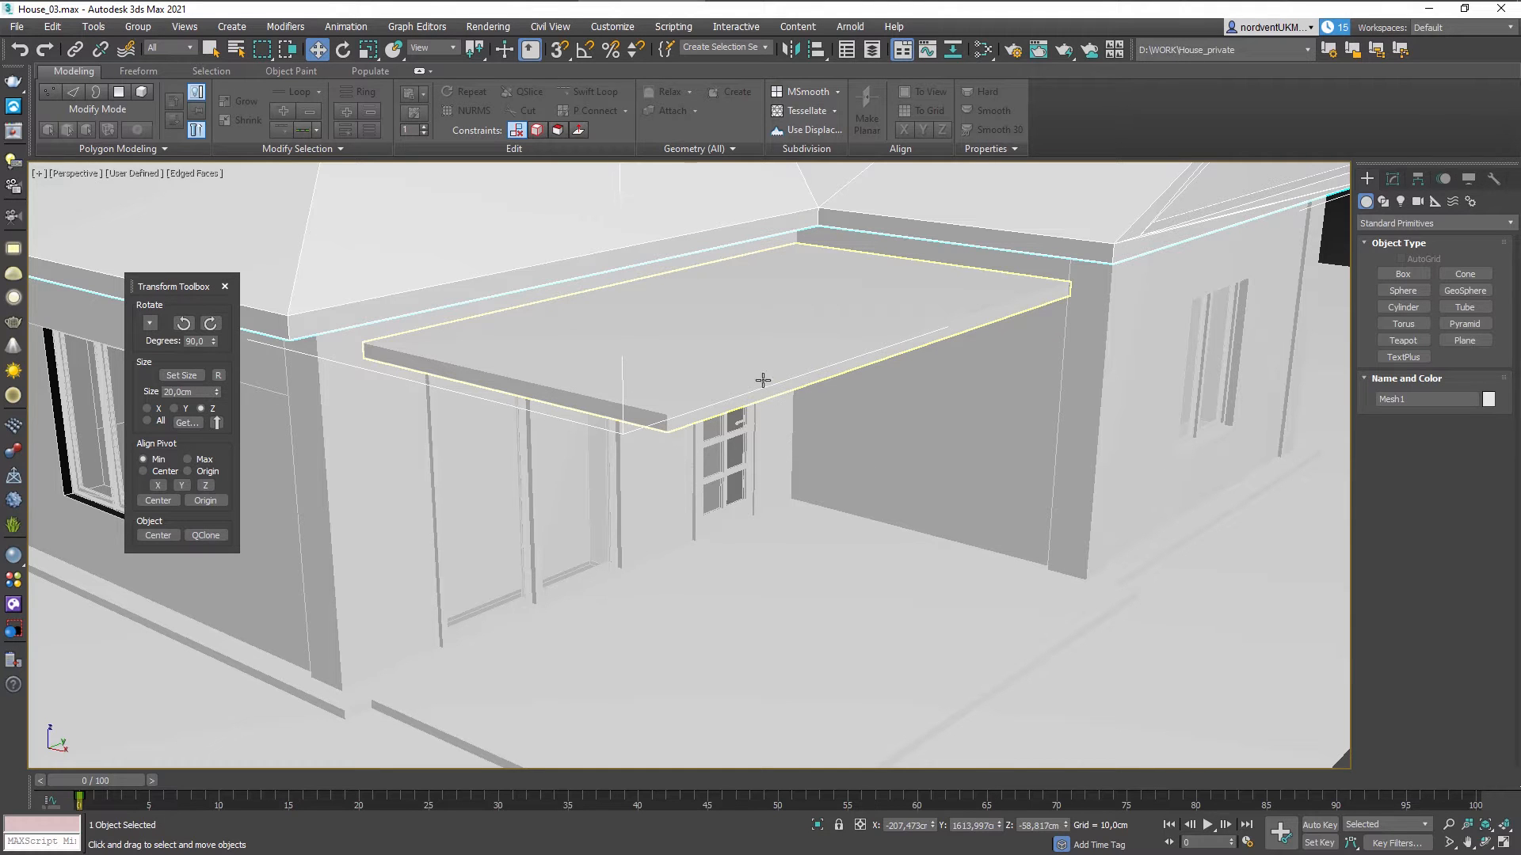
scroll(965, 503, "down", 5)
middle_click_drag(965, 504, 1026, 454, "alt")
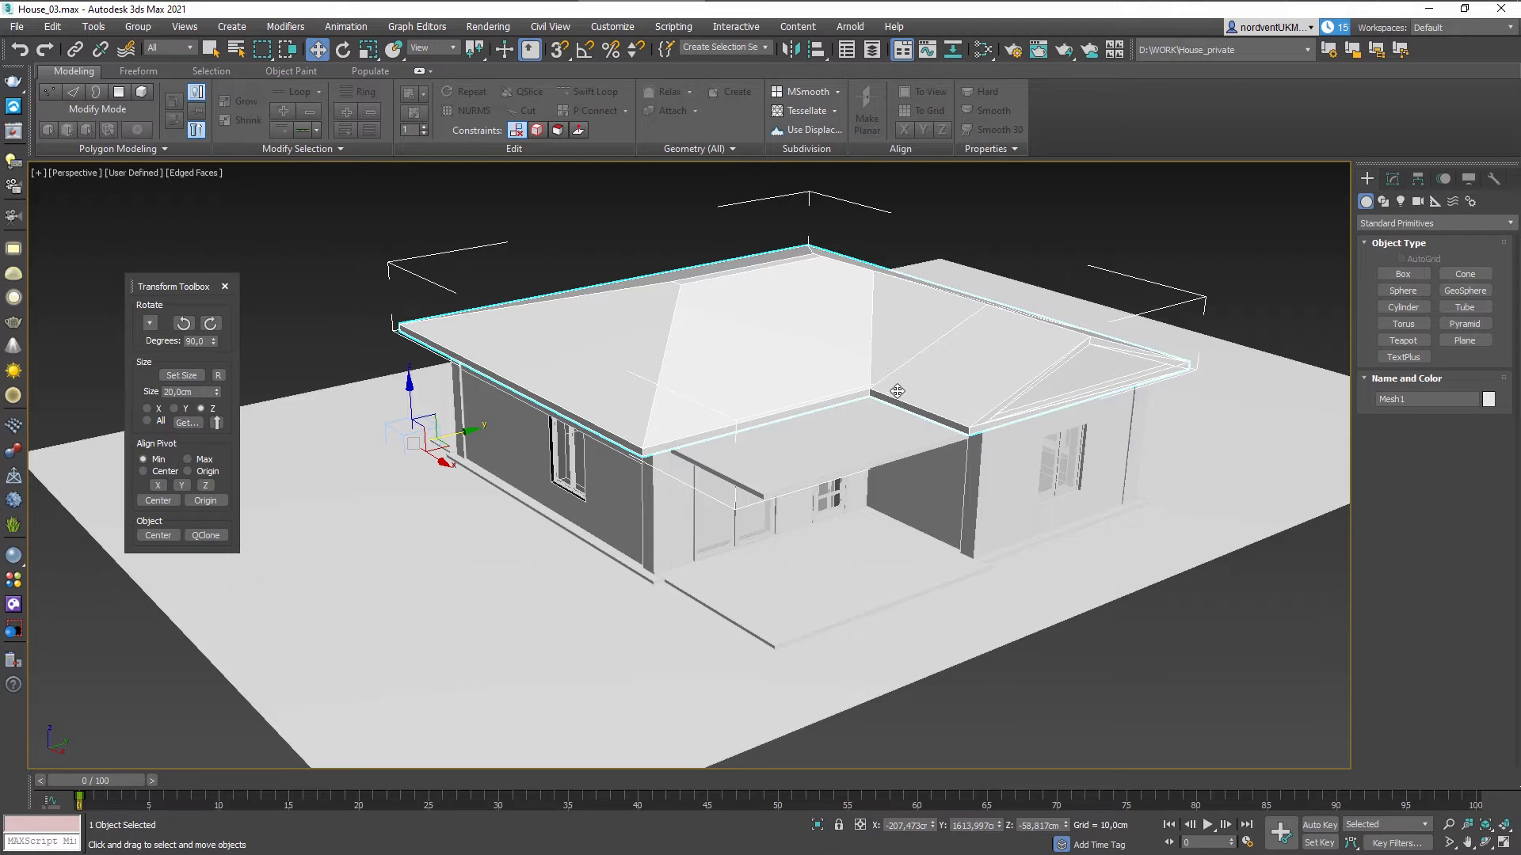
middle_click_drag(916, 428, 806, 467, "alt")
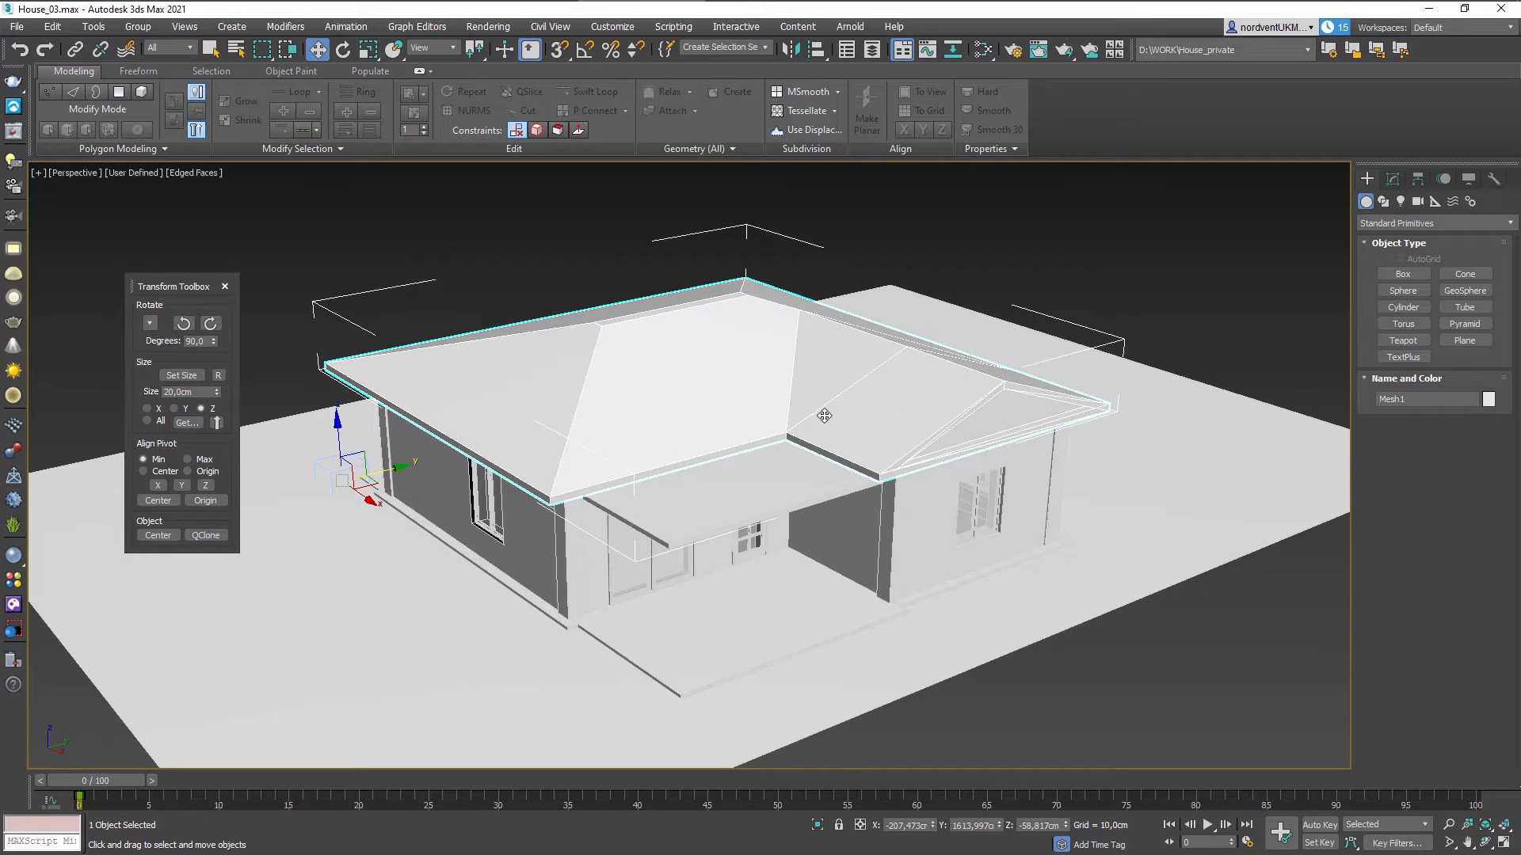
mouse_move(765, 529)
middle_mouse_down("alt")
mouse_move(822, 513)
mouse_move(770, 528)
middle_mouse_up("alt")
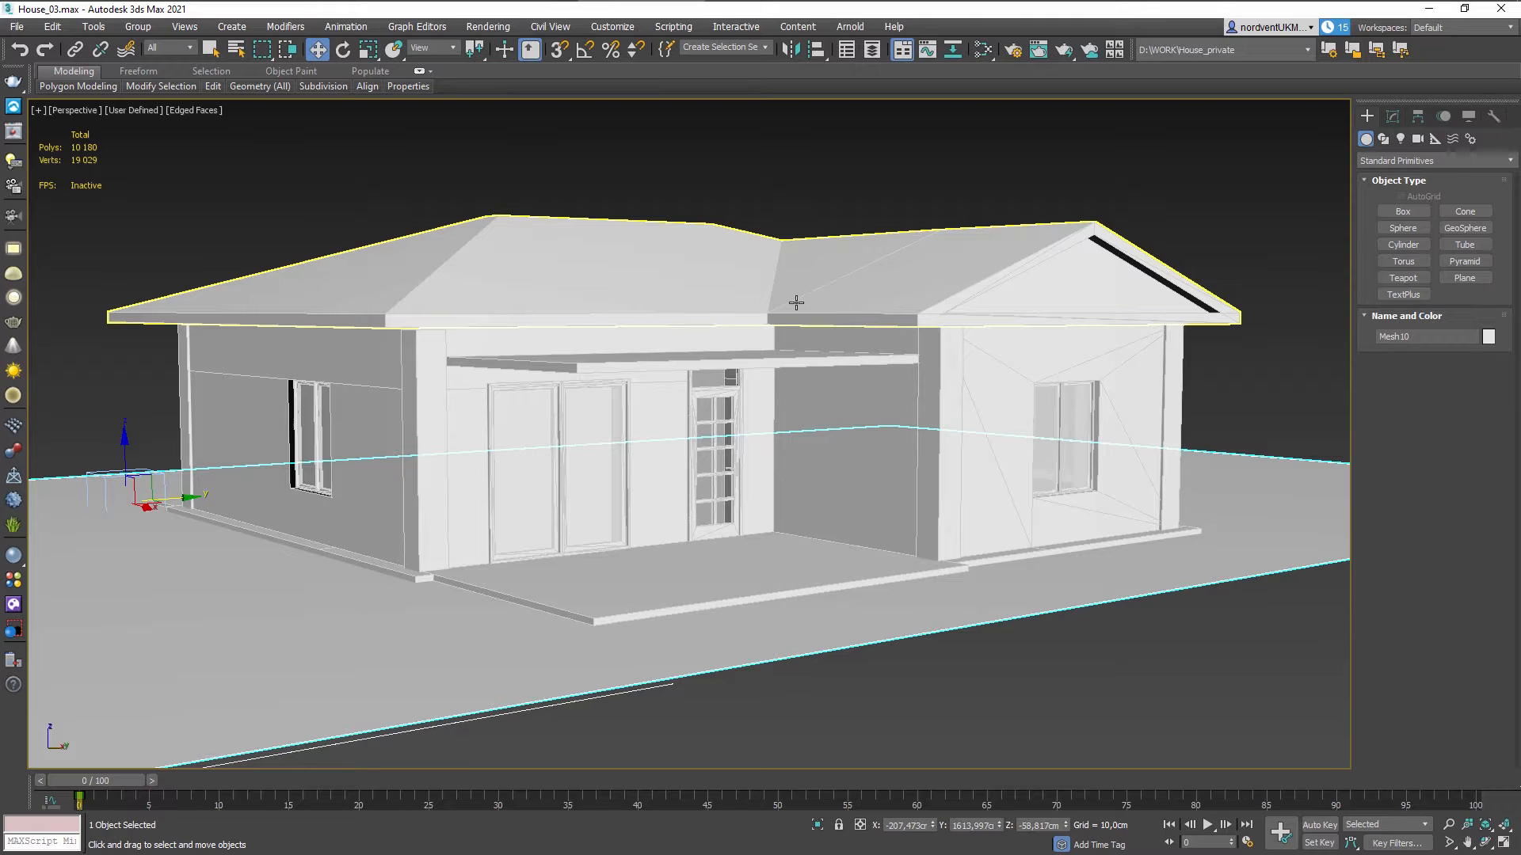
left_click(1052, 327)
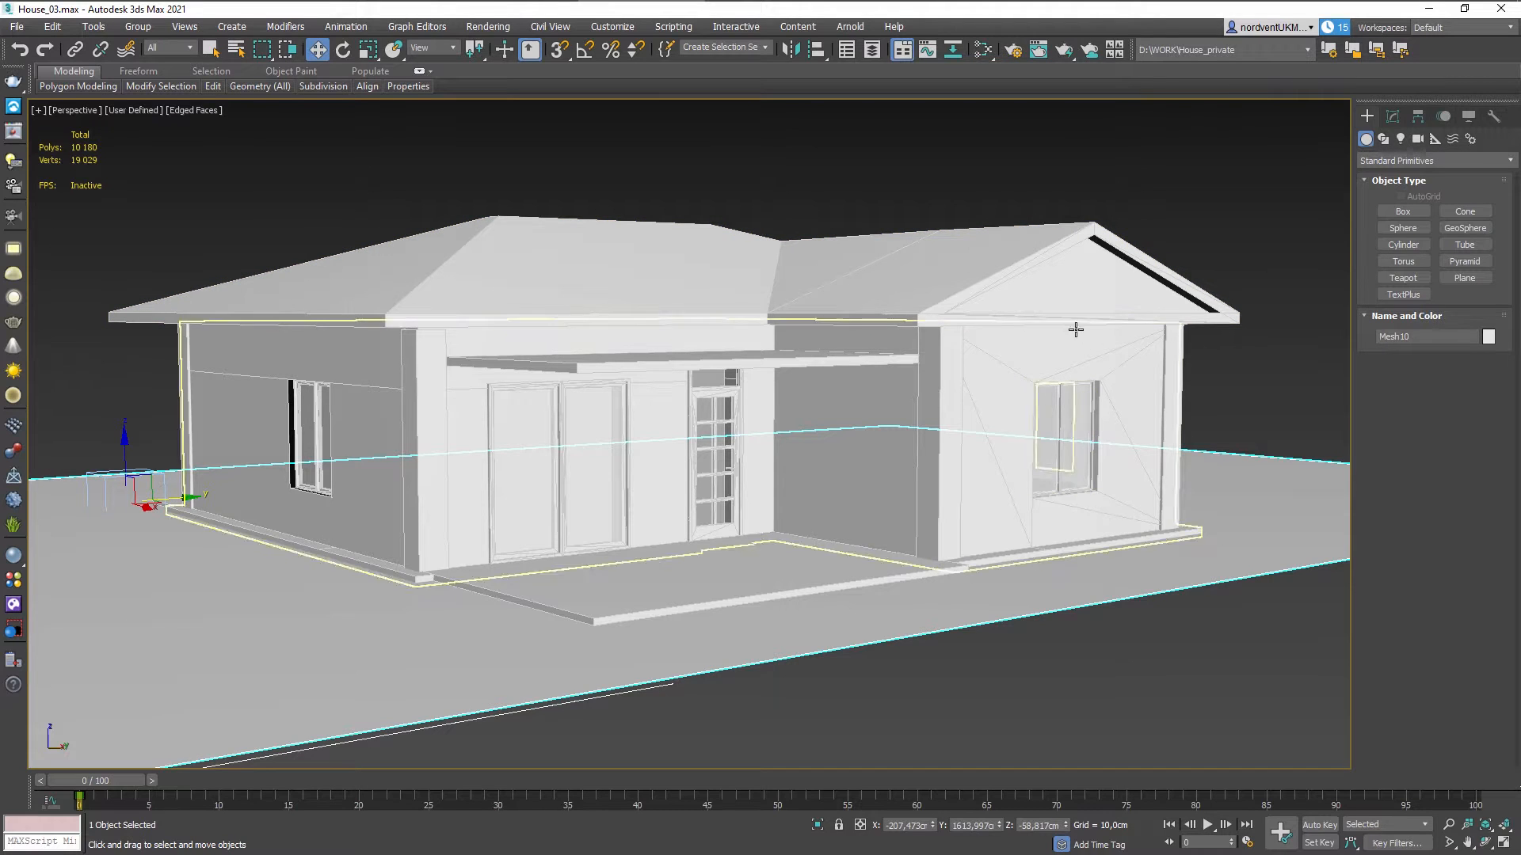
left_click(1027, 244)
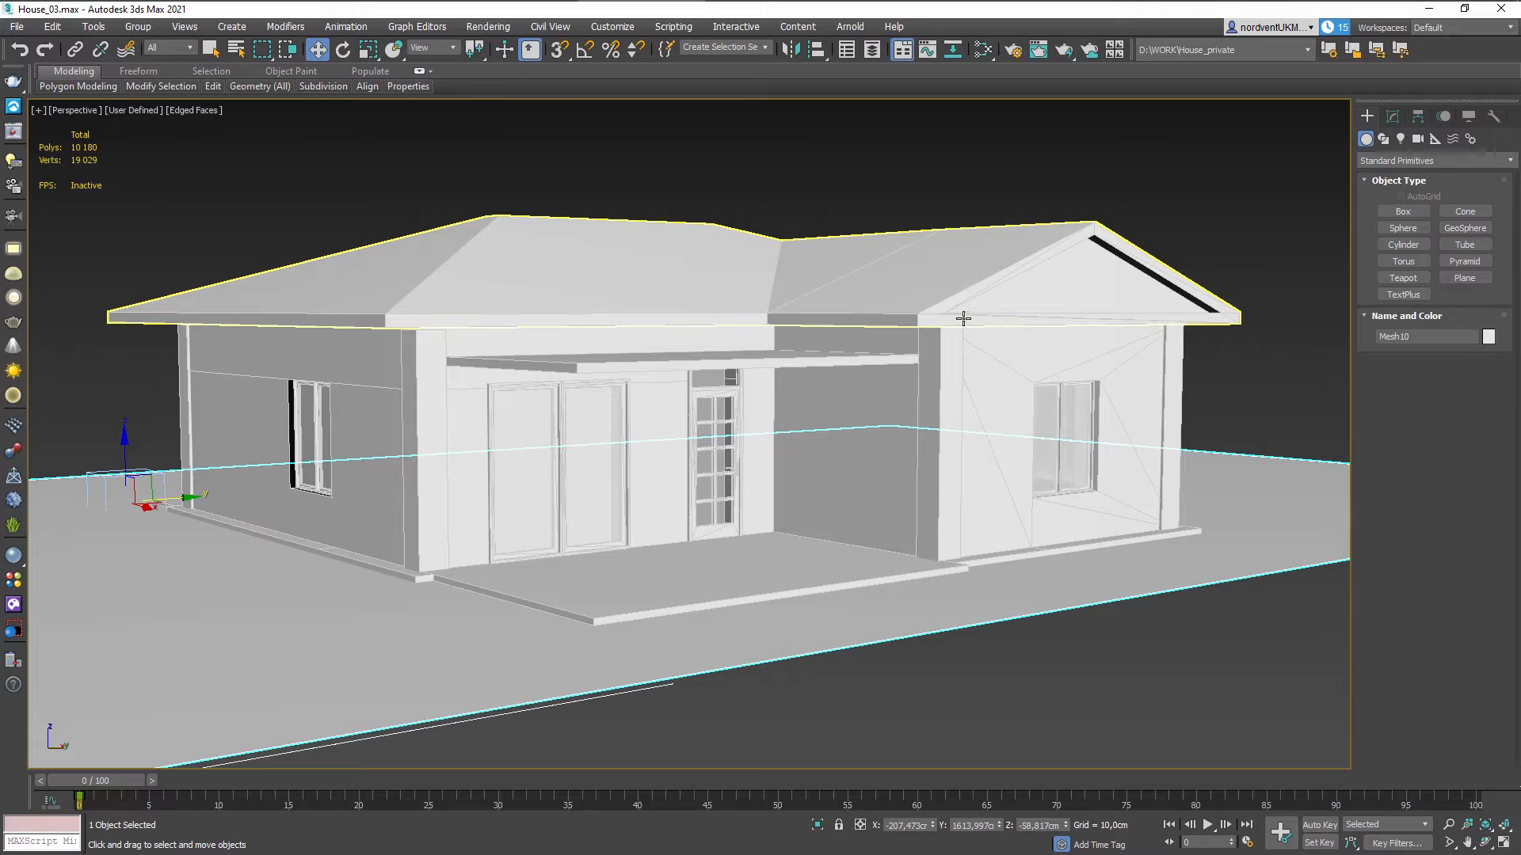
left_click(872, 358)
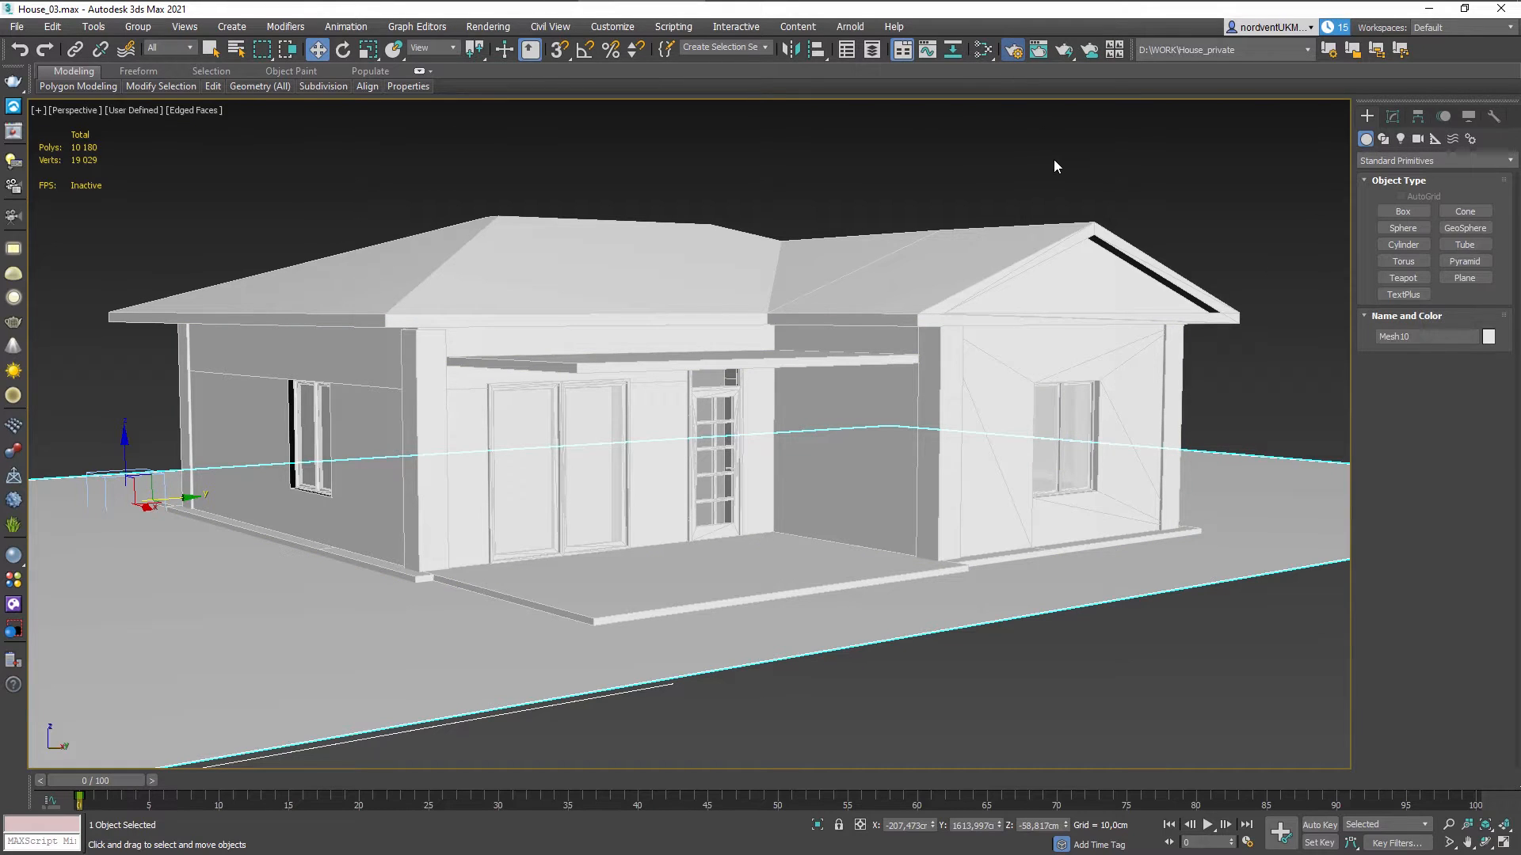
Set the render output size to the HDTV (video) preset at 1920x1080 and show the safe frame in the perspective view.
key("F10")
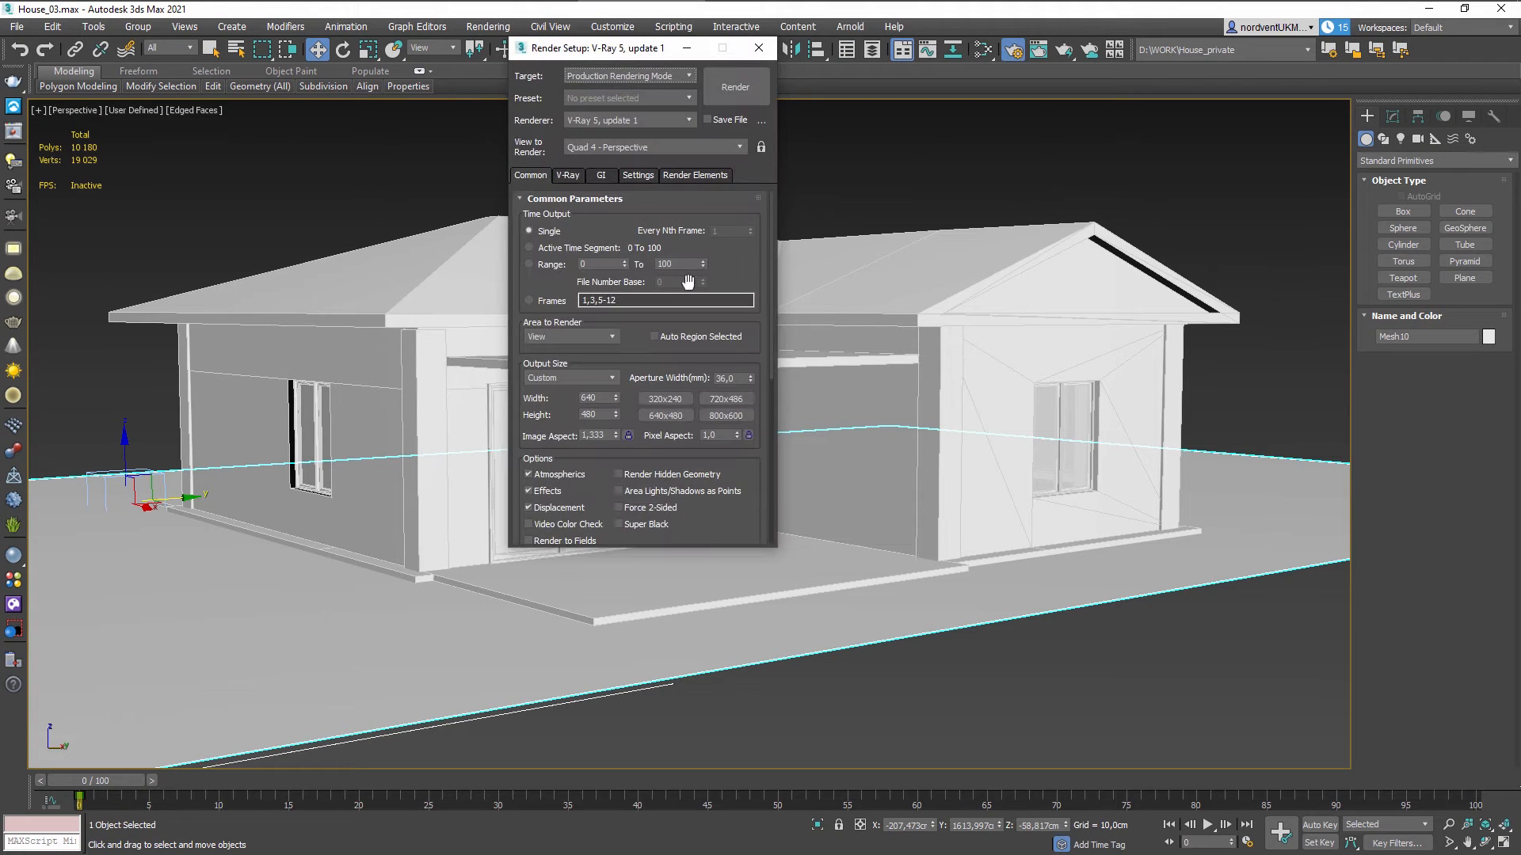
left_click(567, 379)
left_click(568, 382)
left_click(564, 377)
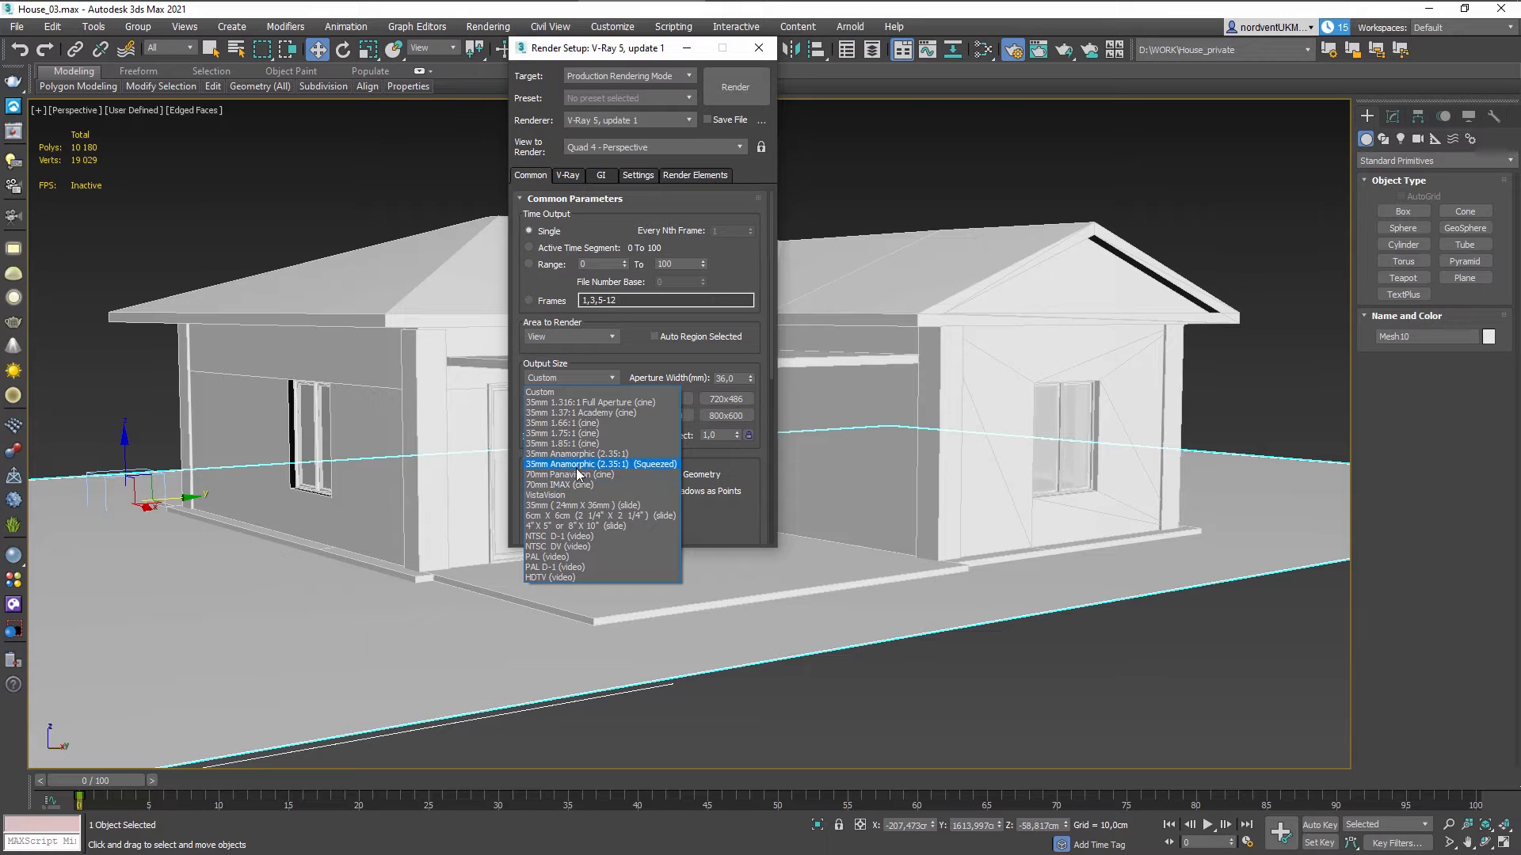
left_click(570, 577)
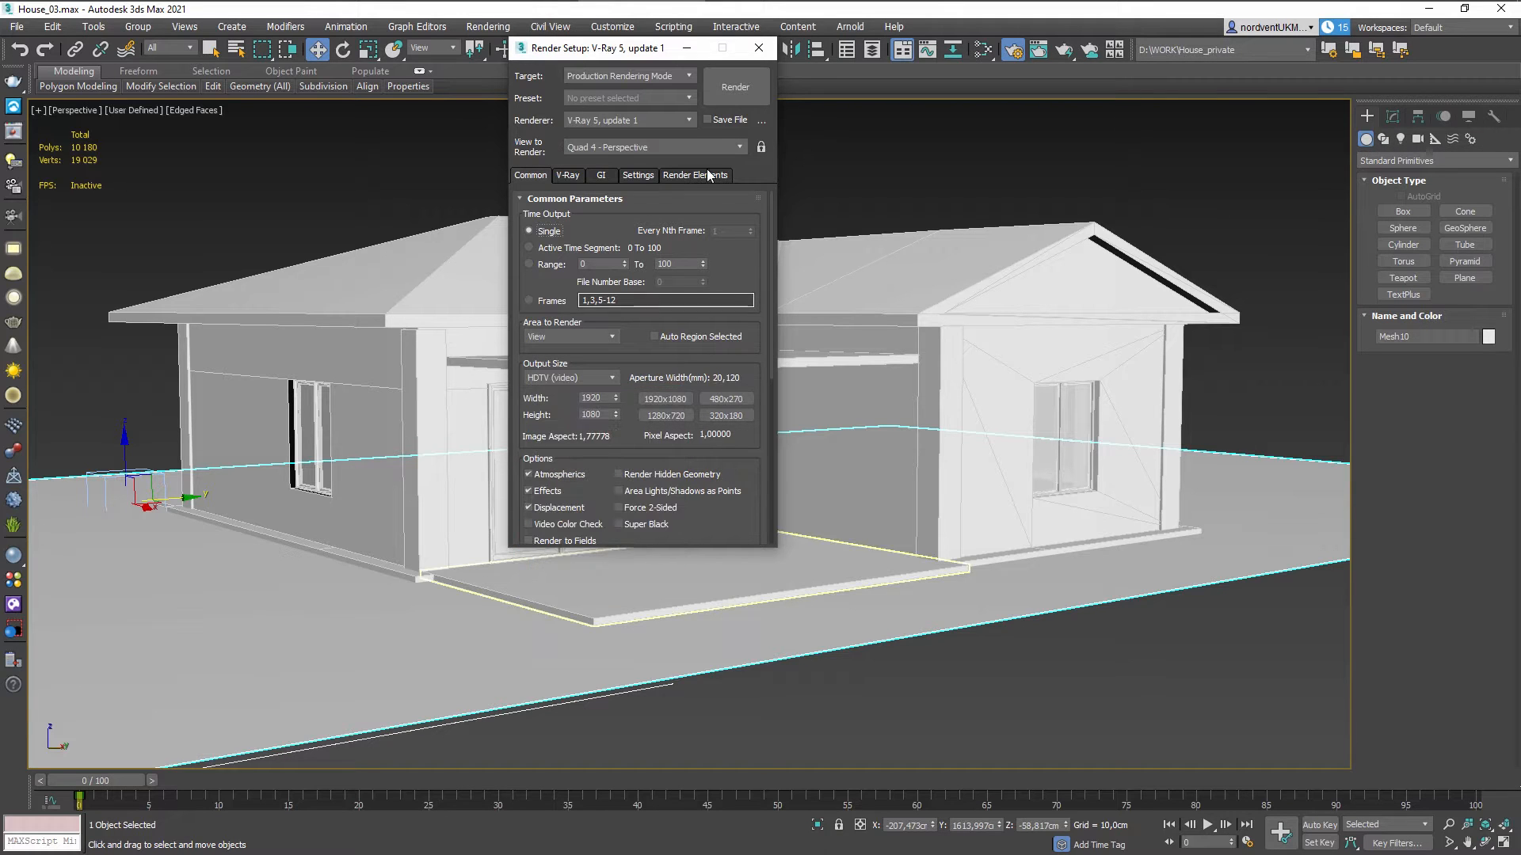
left_click(758, 48)
key("shift+f")
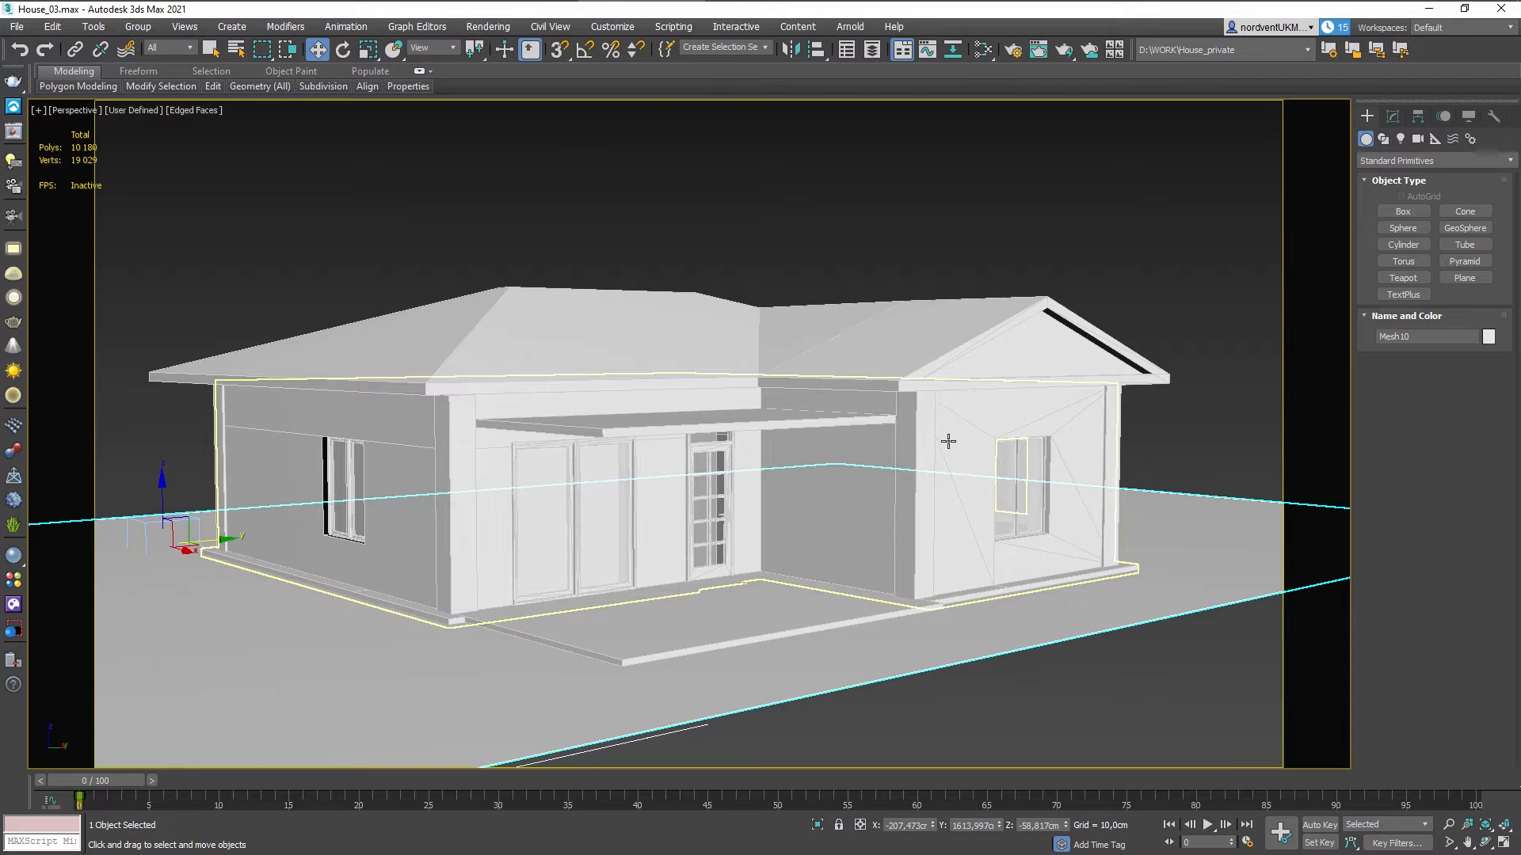
Place a targeted Physical camera aimed at the house front and match it to the current perspective view.
left_click(1418, 138)
left_click(1422, 214)
left_click_drag(1198, 707, 809, 502)
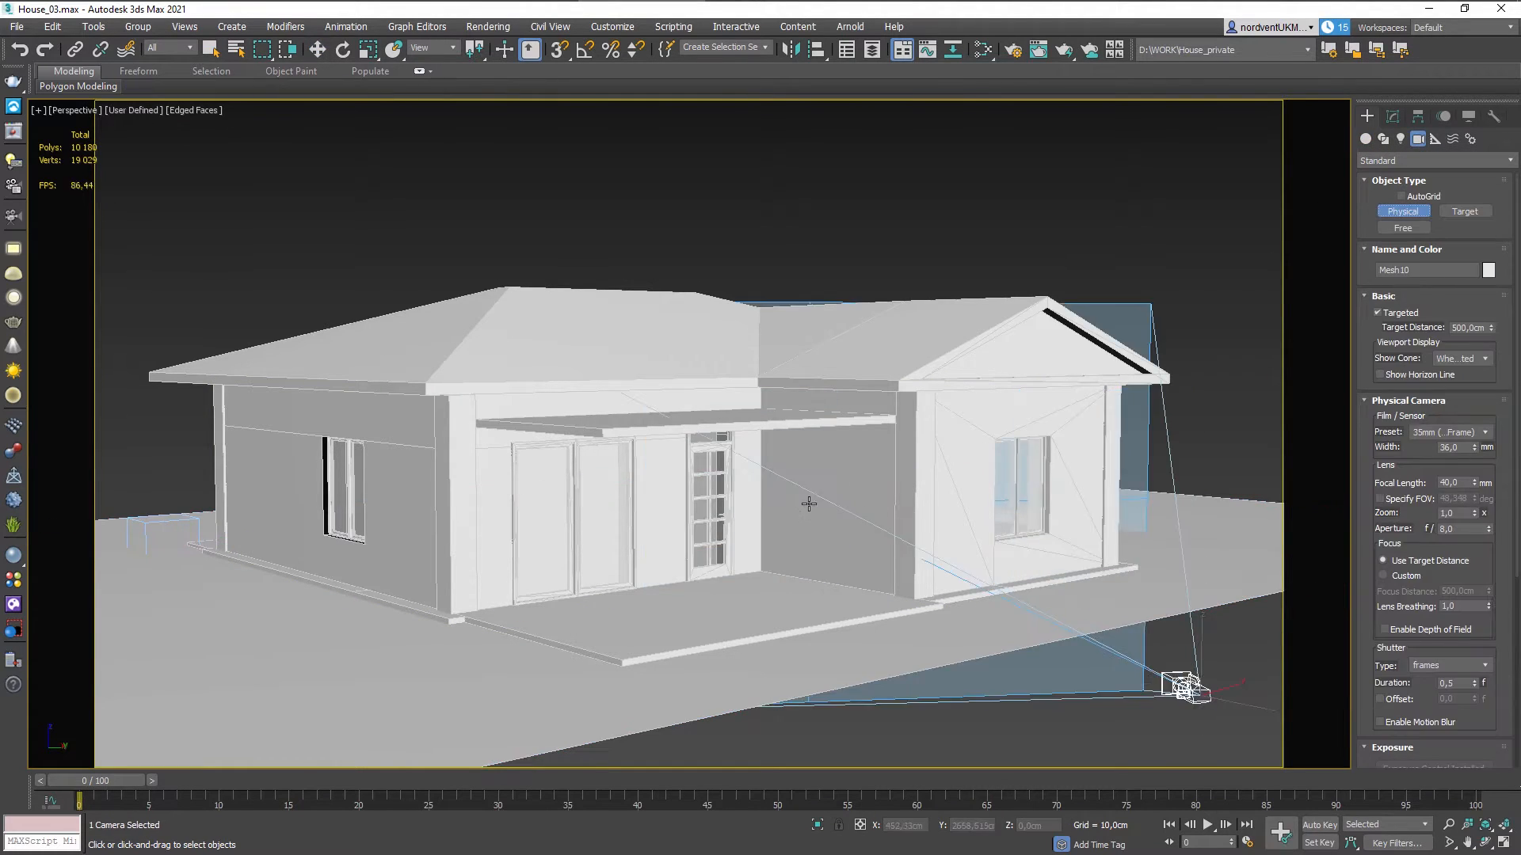
key("w")
key("c")
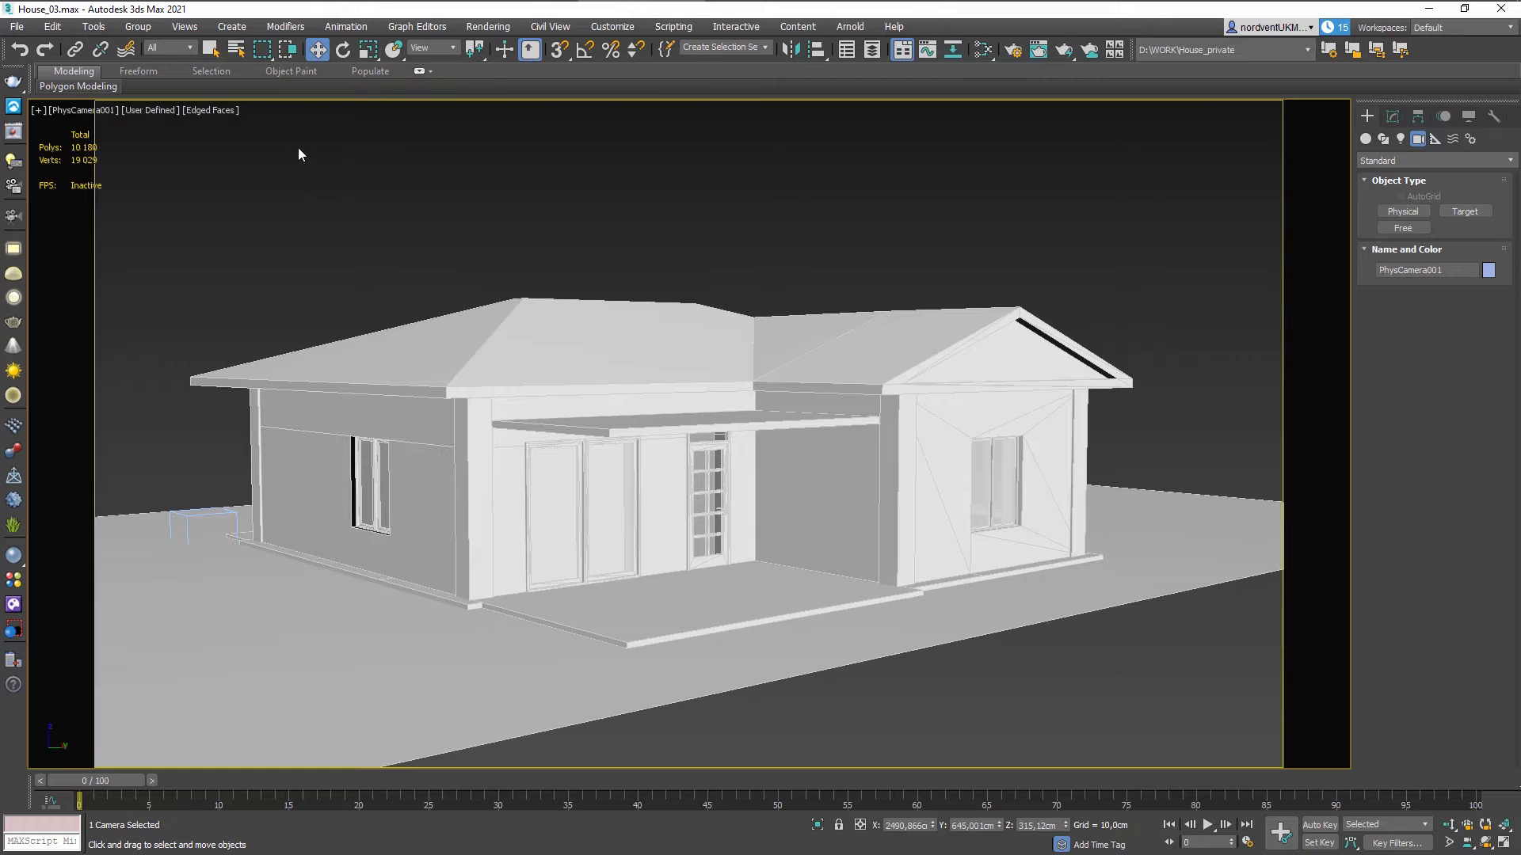
Run an interactive V-Ray test render of the camera view in an enlarged frame buffer window, and close it.
right_click(323, 177)
left_click(383, 357)
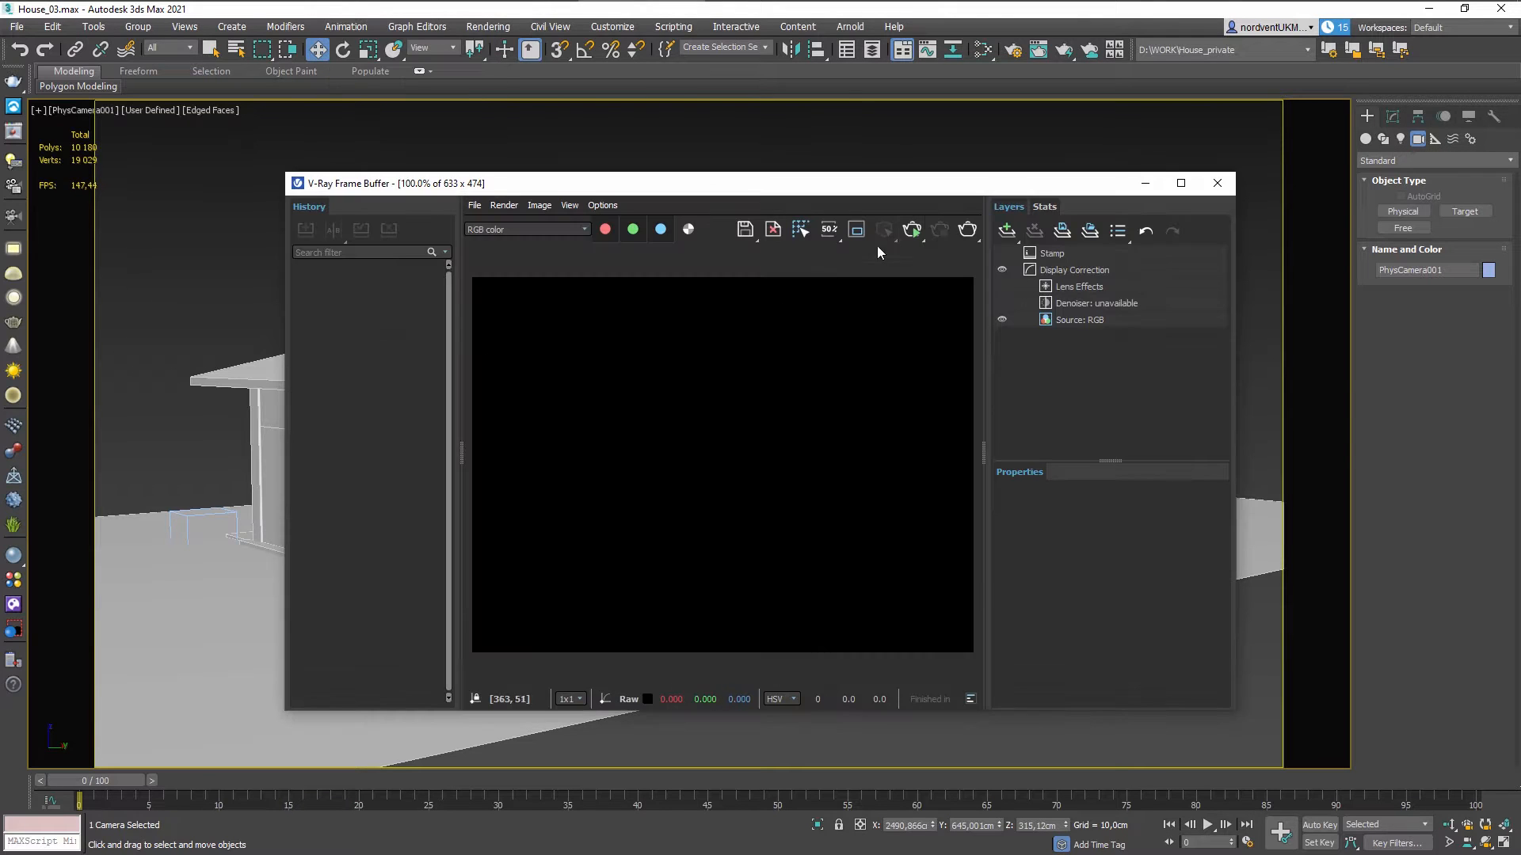
left_click(912, 230)
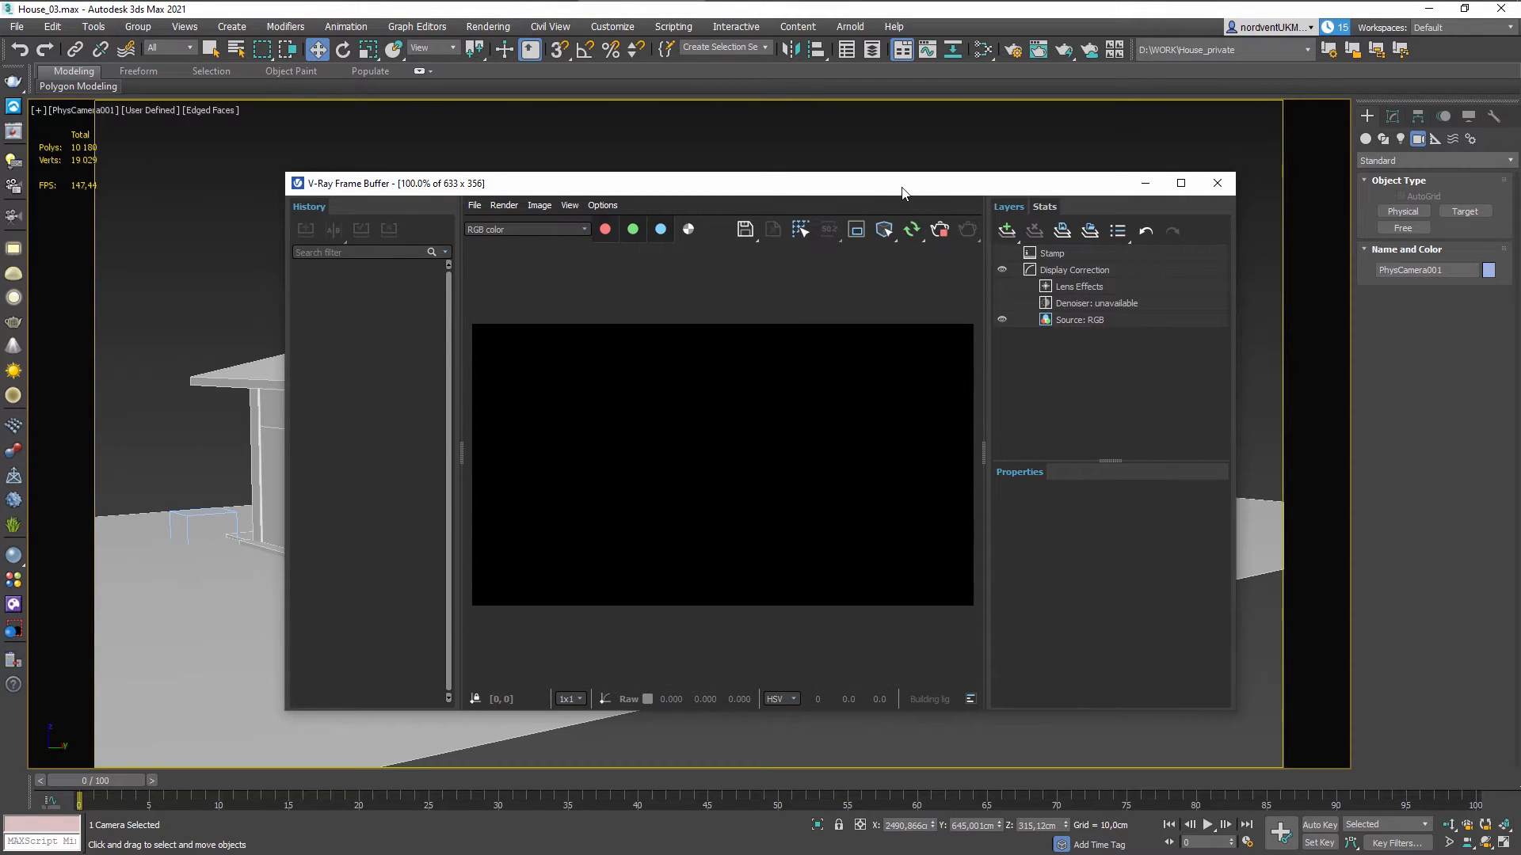
left_click_drag(901, 192, 750, 145)
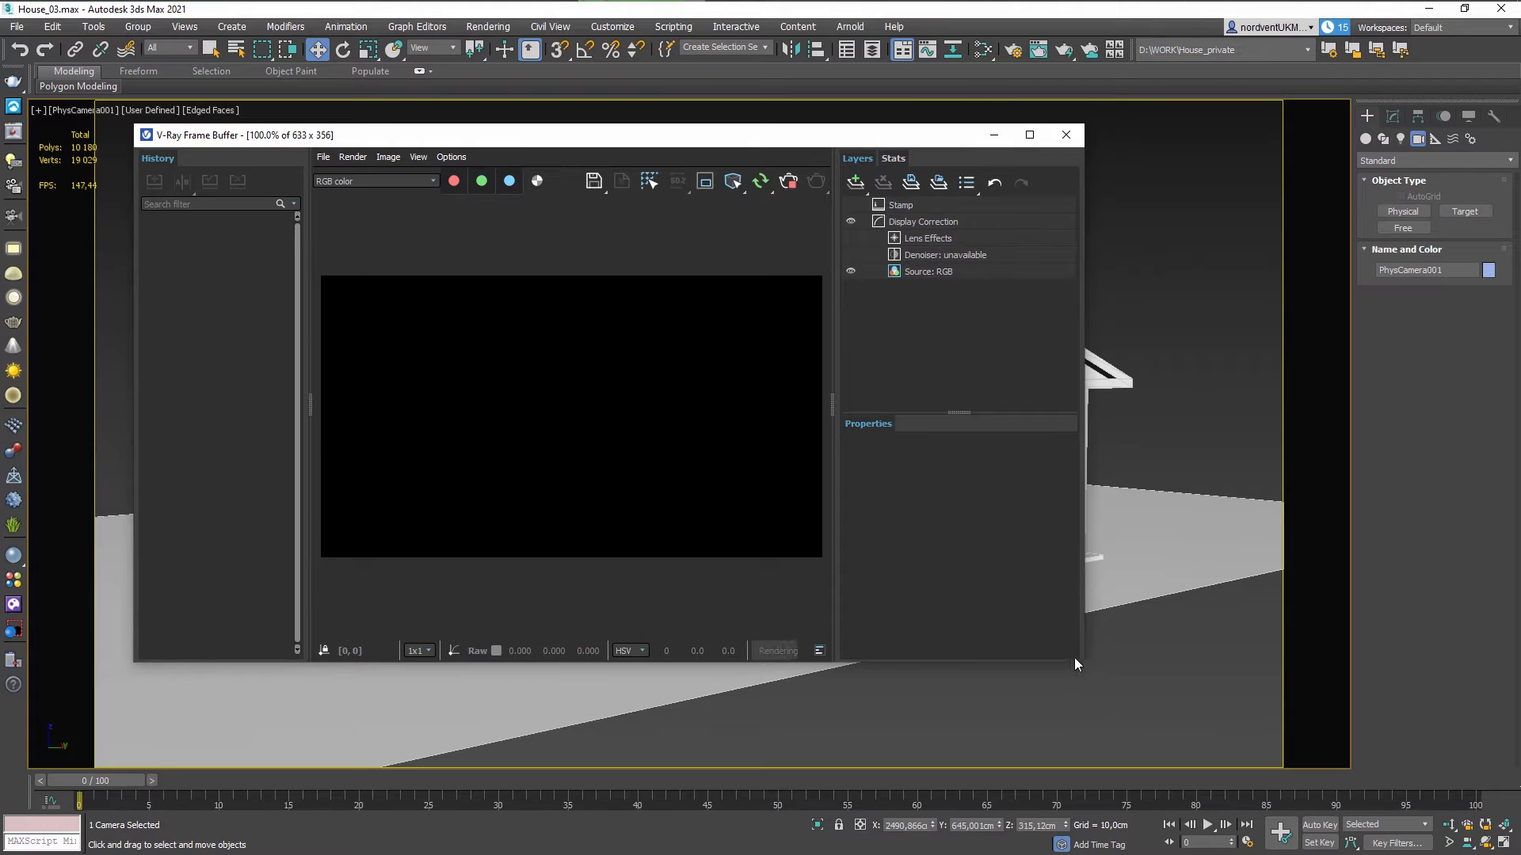
left_click_drag(1074, 662, 1326, 733)
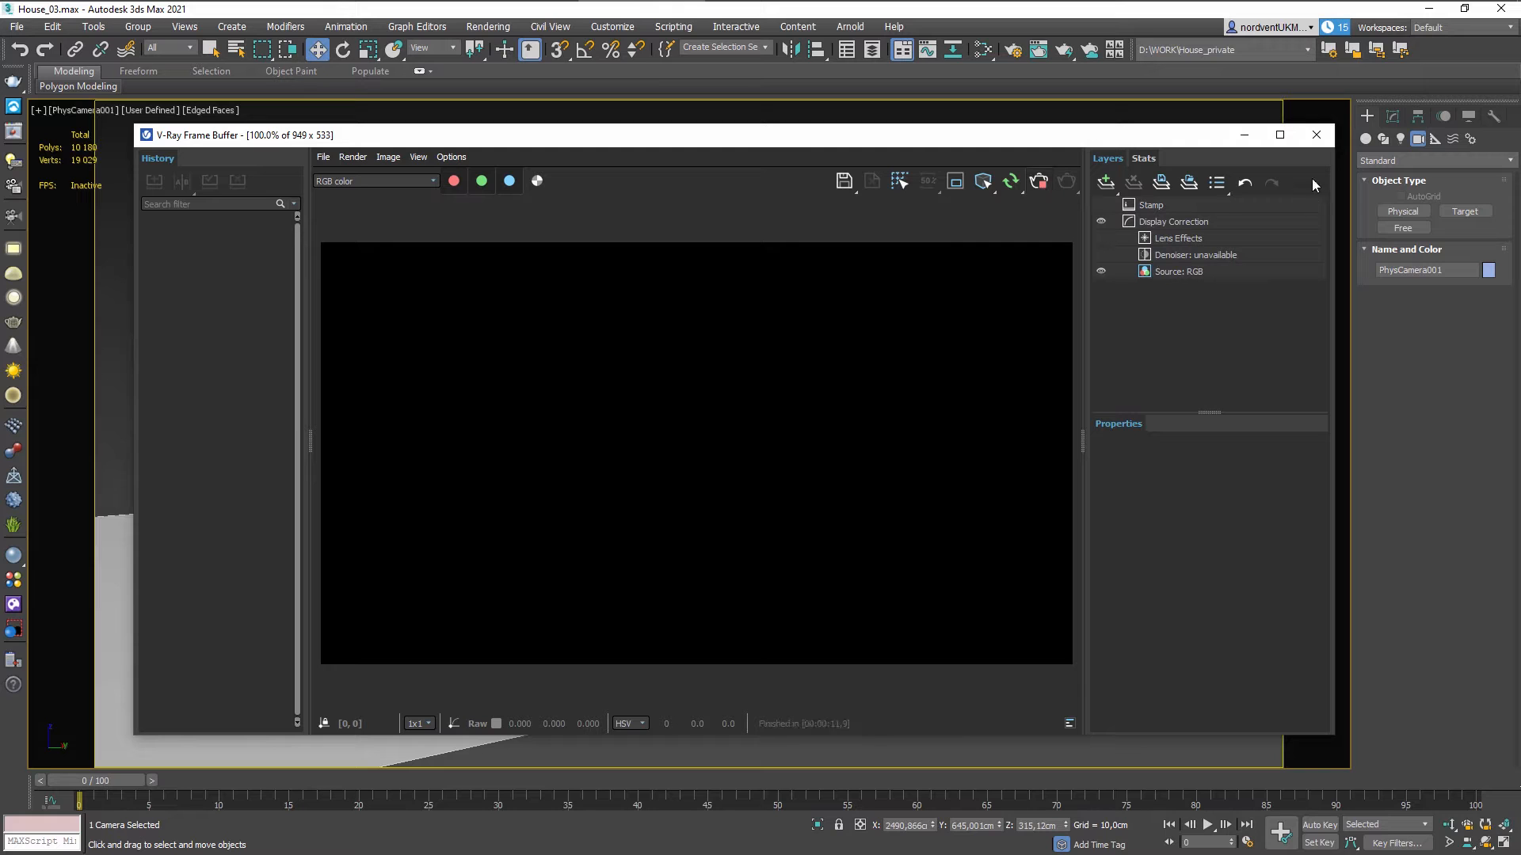
left_click(1317, 135)
Create a VRaySun with its sky environment in the Front view, high on the camera's side and aimed down through the house.
key("alt+w")
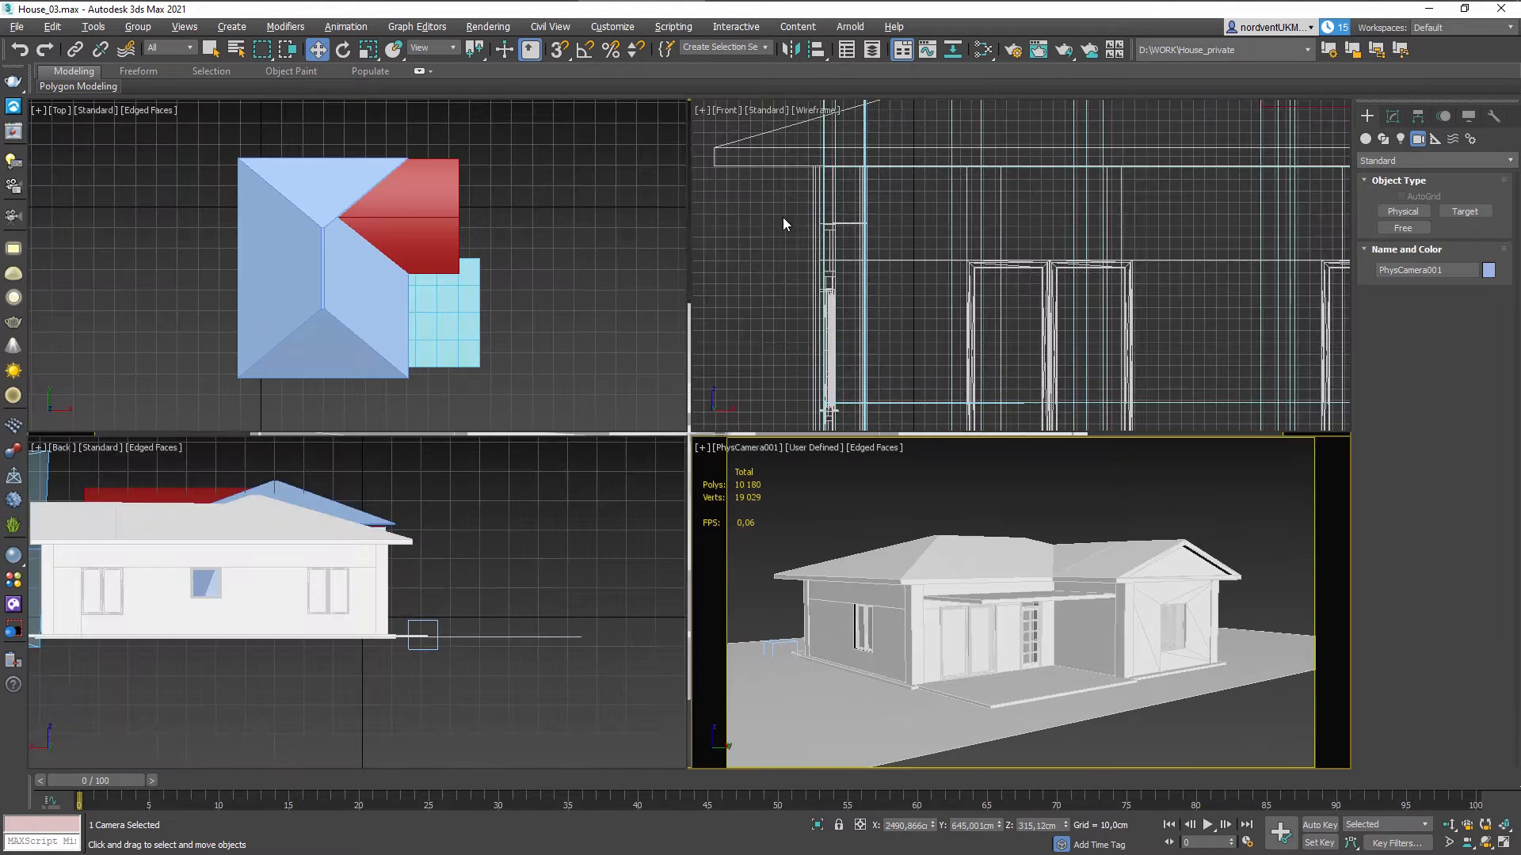
scroll(776, 245, "down", 4)
scroll(1083, 239, "down", 4)
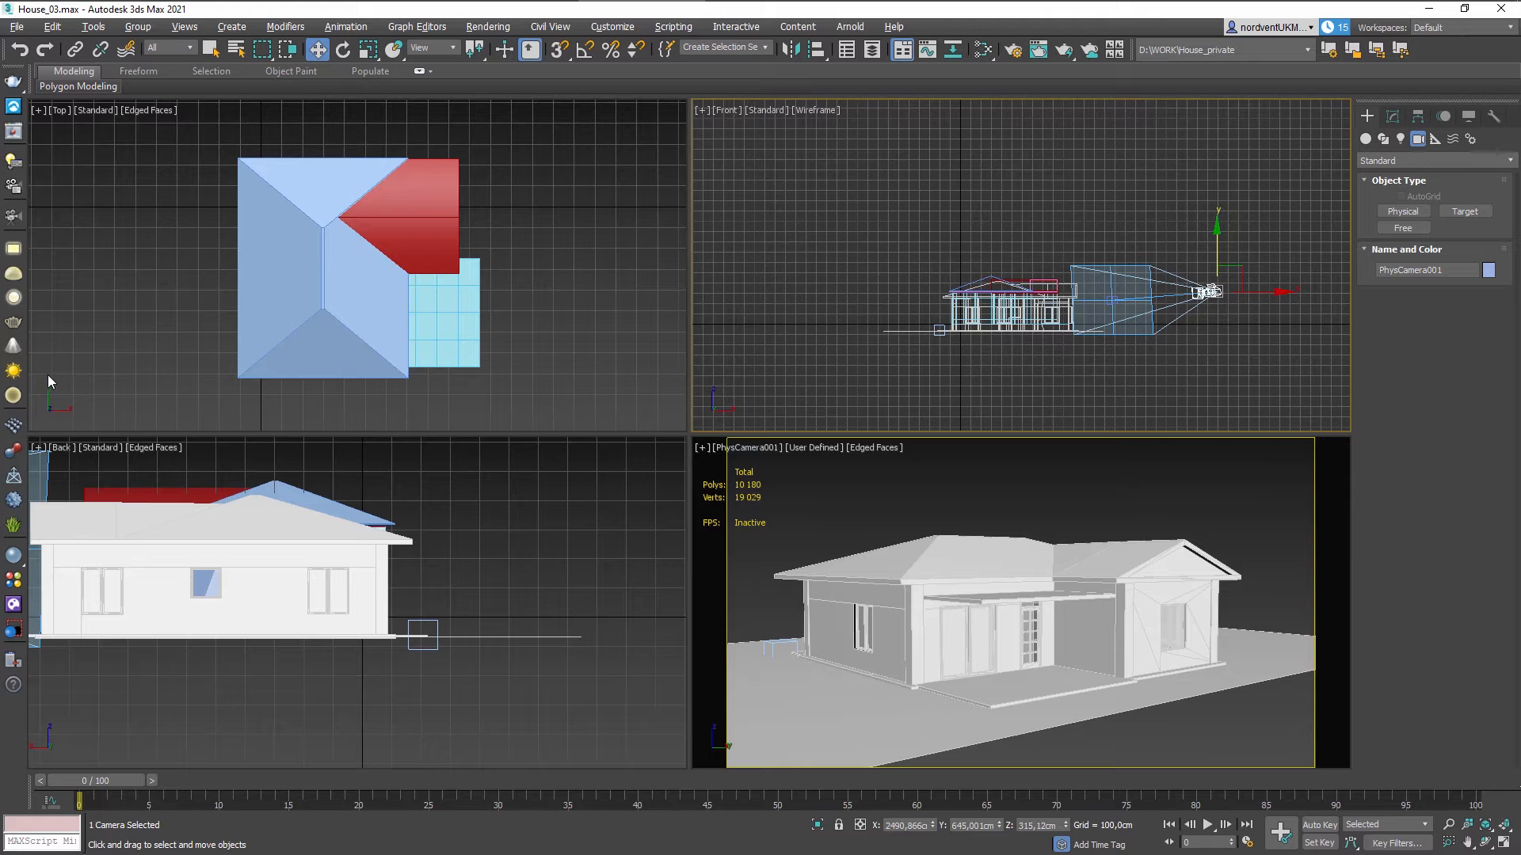
left_click(14, 370)
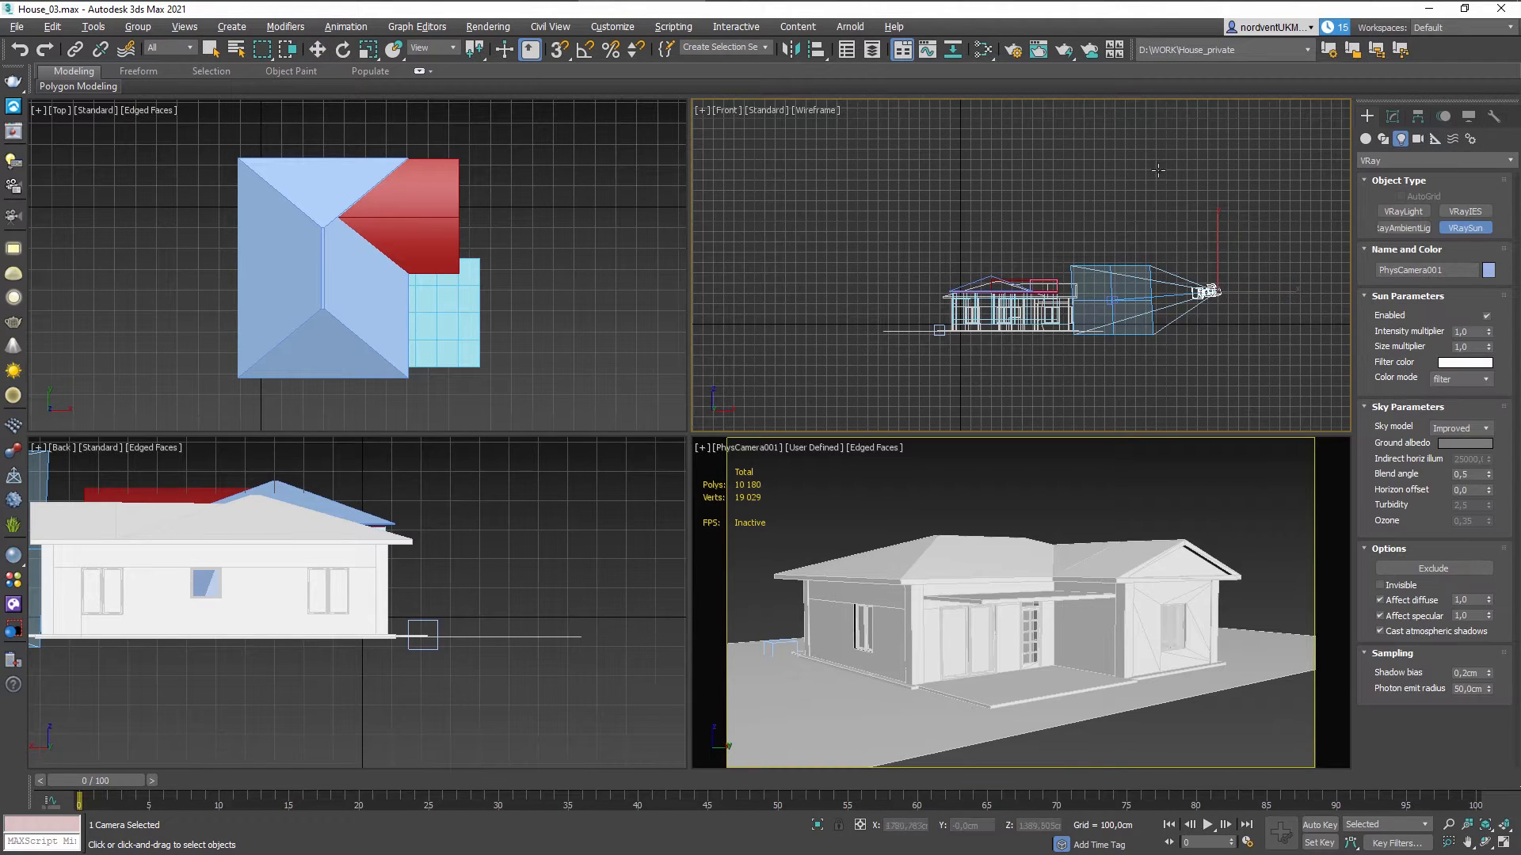
left_click_drag(1261, 137, 942, 377)
left_click(808, 485)
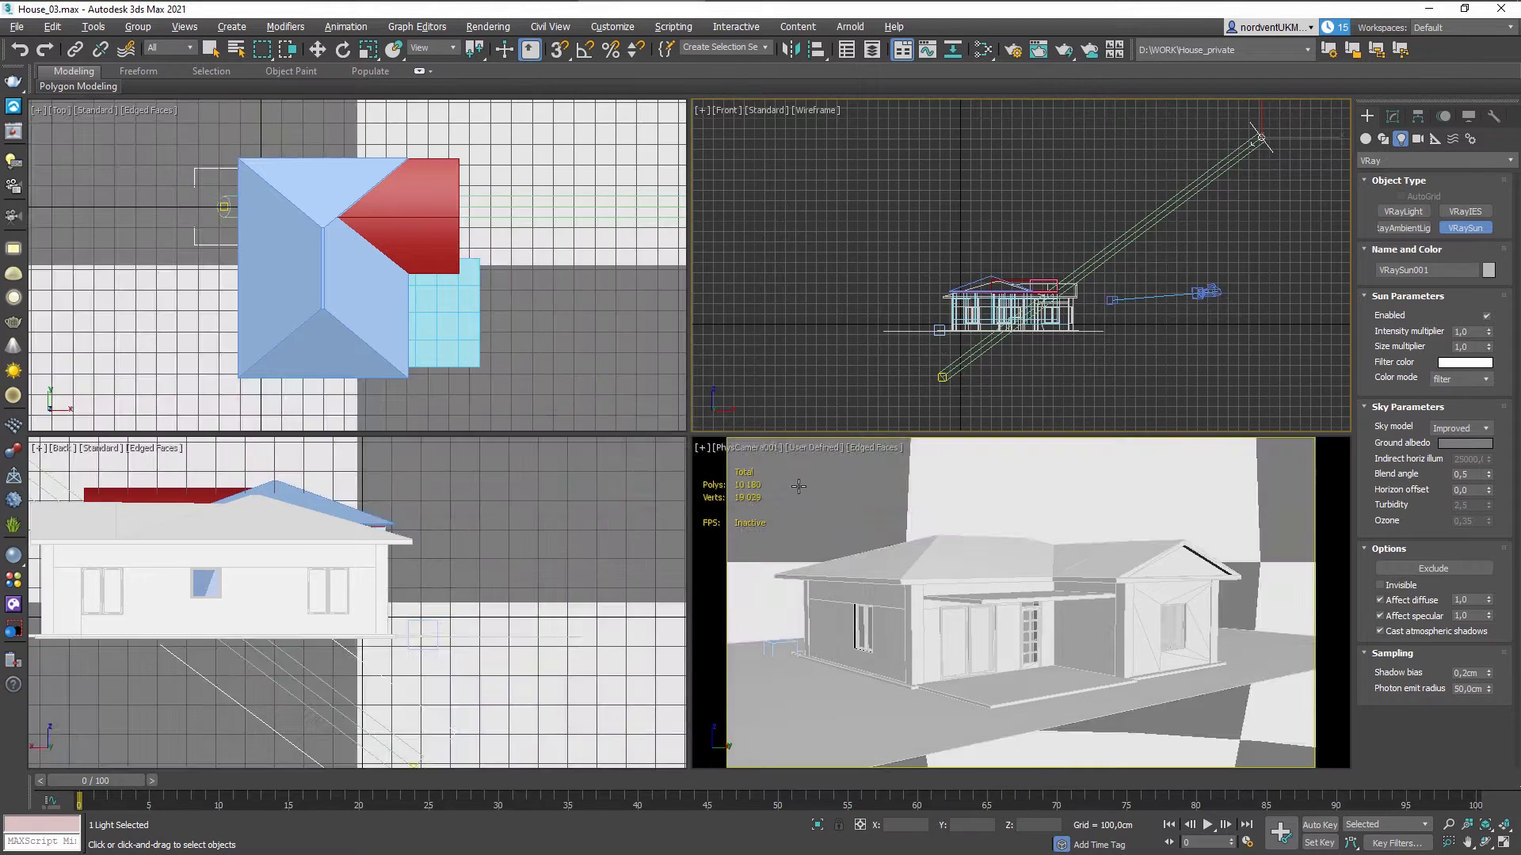
key("alt+w")
key("w")
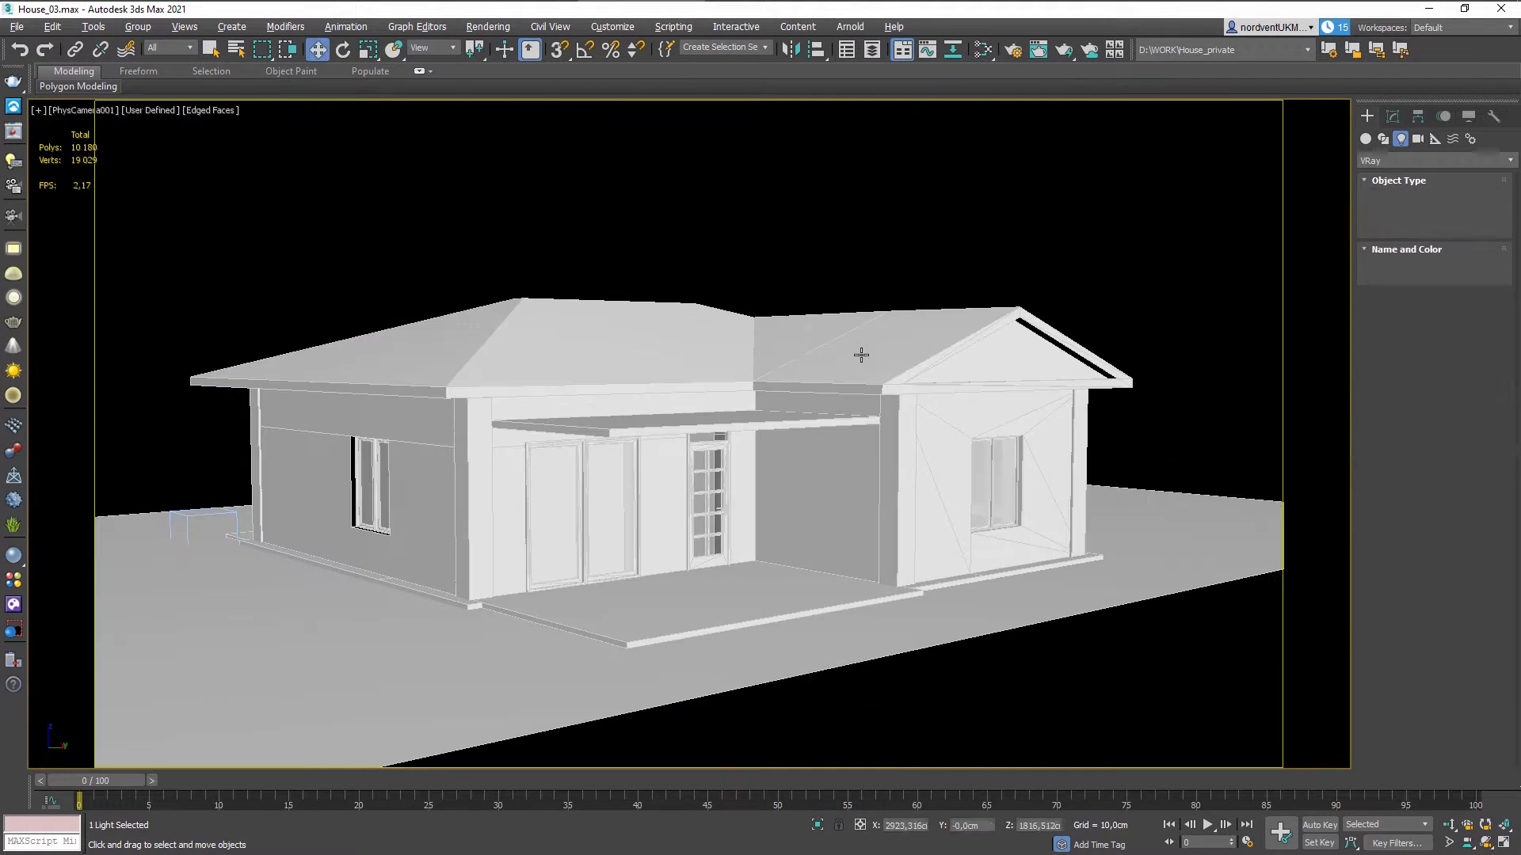
Test the sun lighting with an interactive V-Ray render of the camera view, stopping it and closing the frame buffer.
right_click(812, 304)
left_click(864, 481)
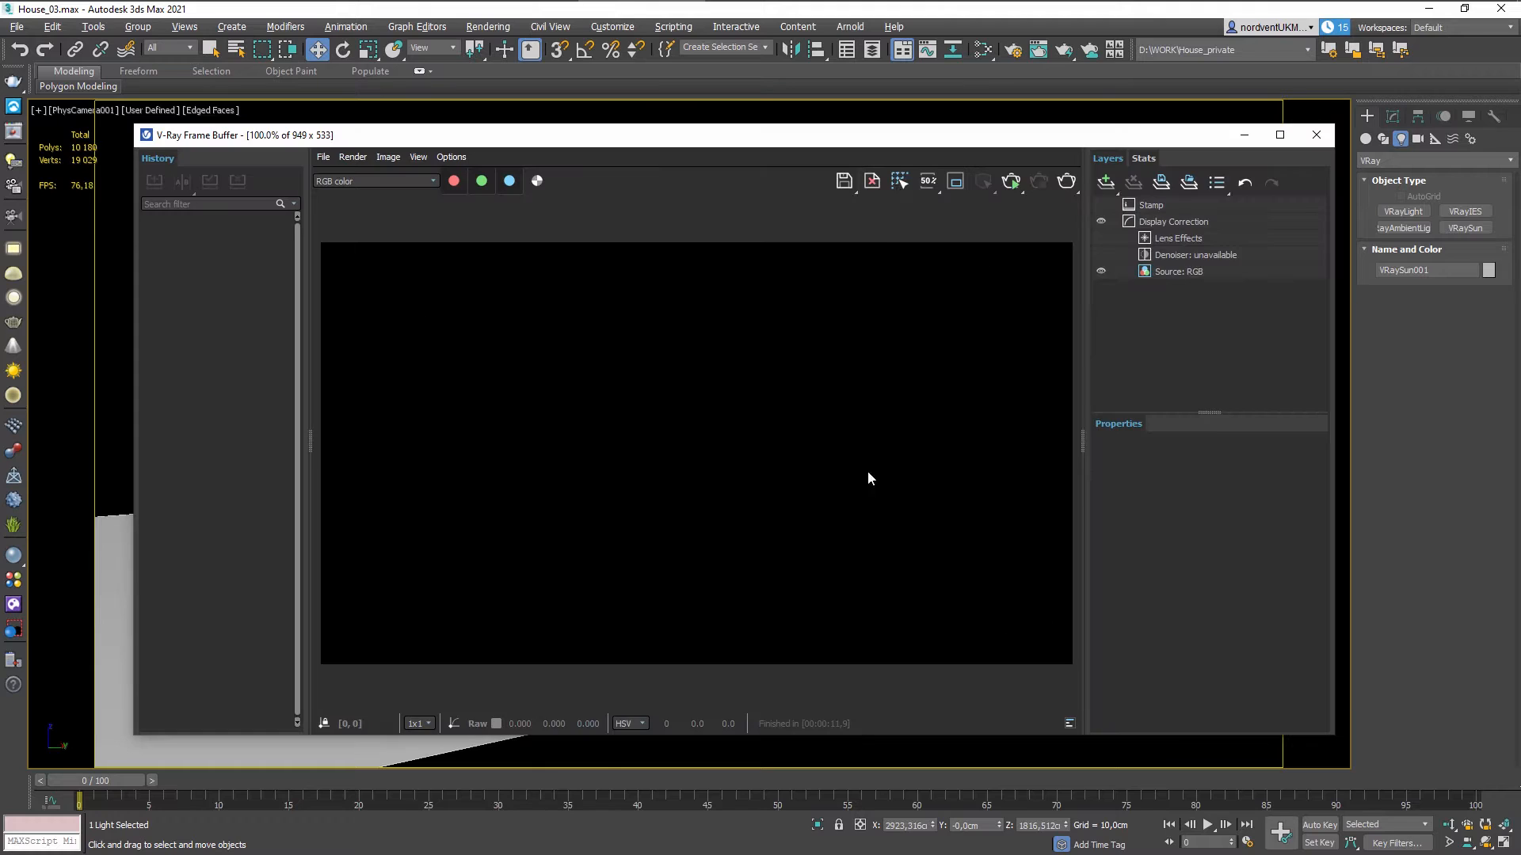
left_click(1016, 187)
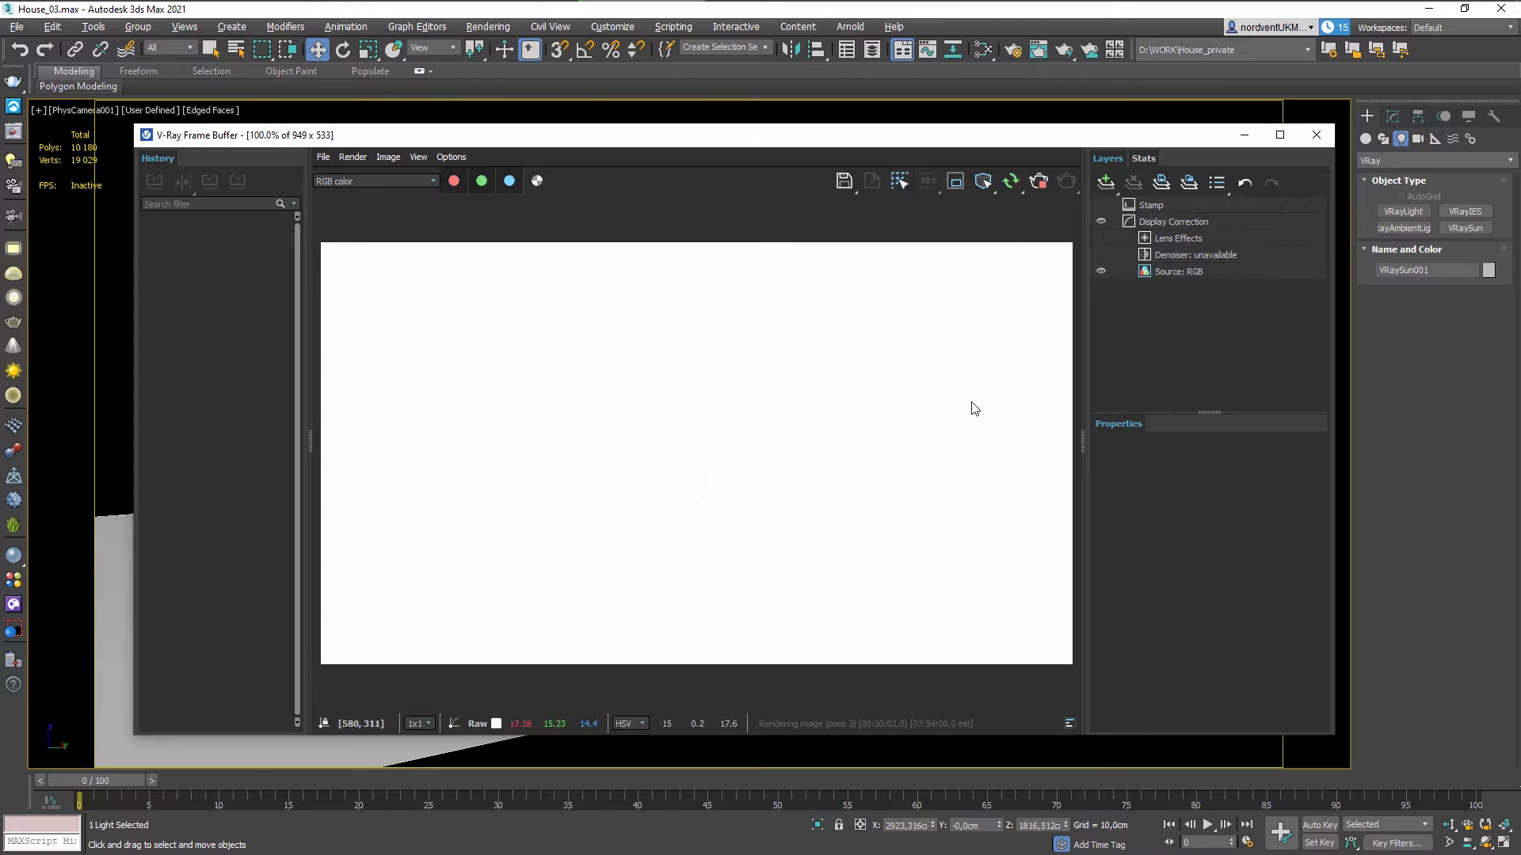
left_click(1037, 190)
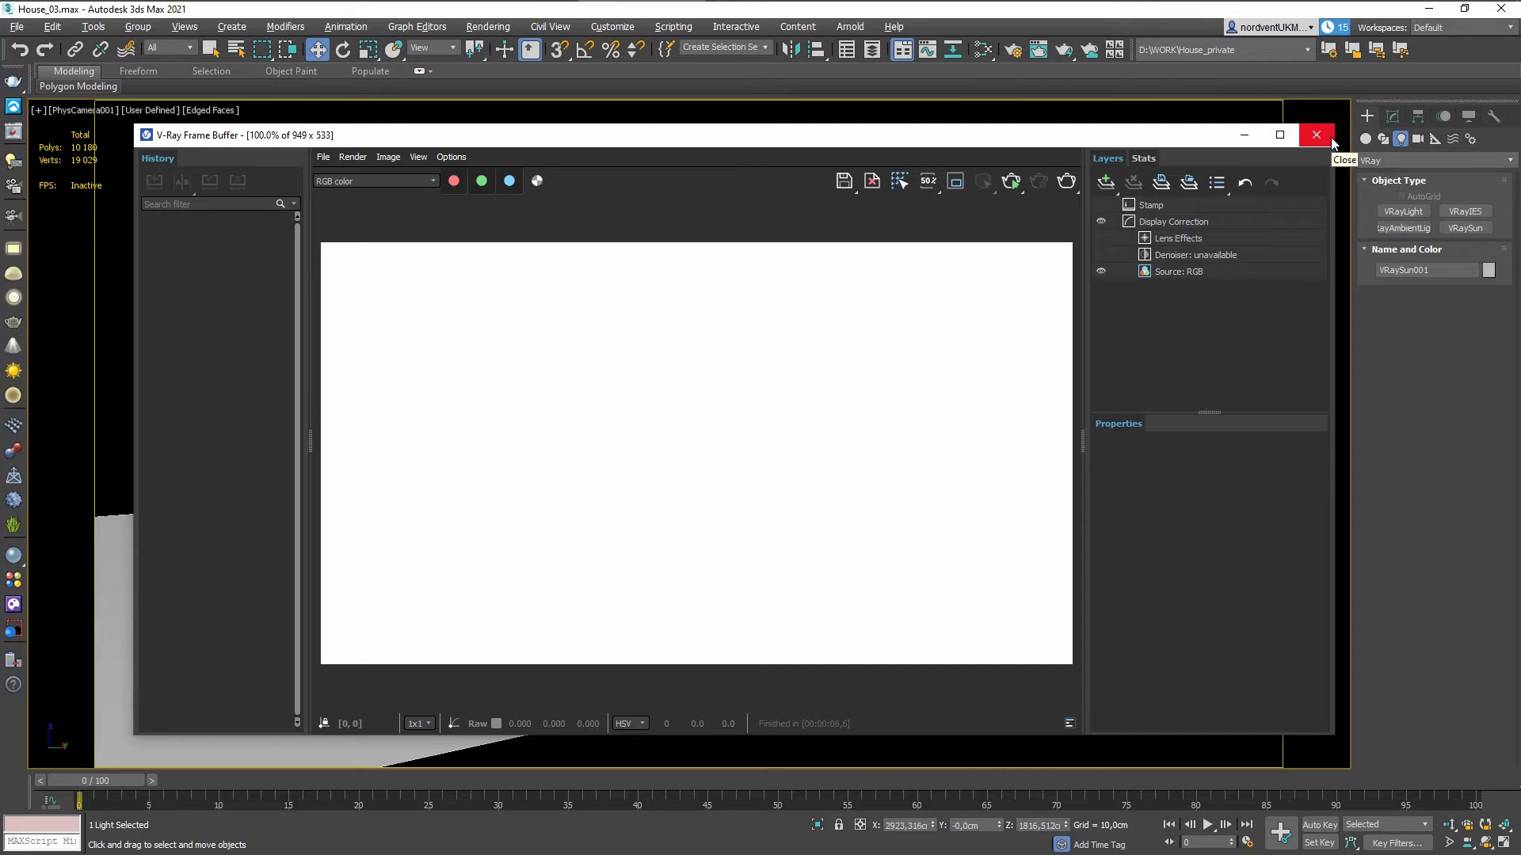
left_click(1329, 138)
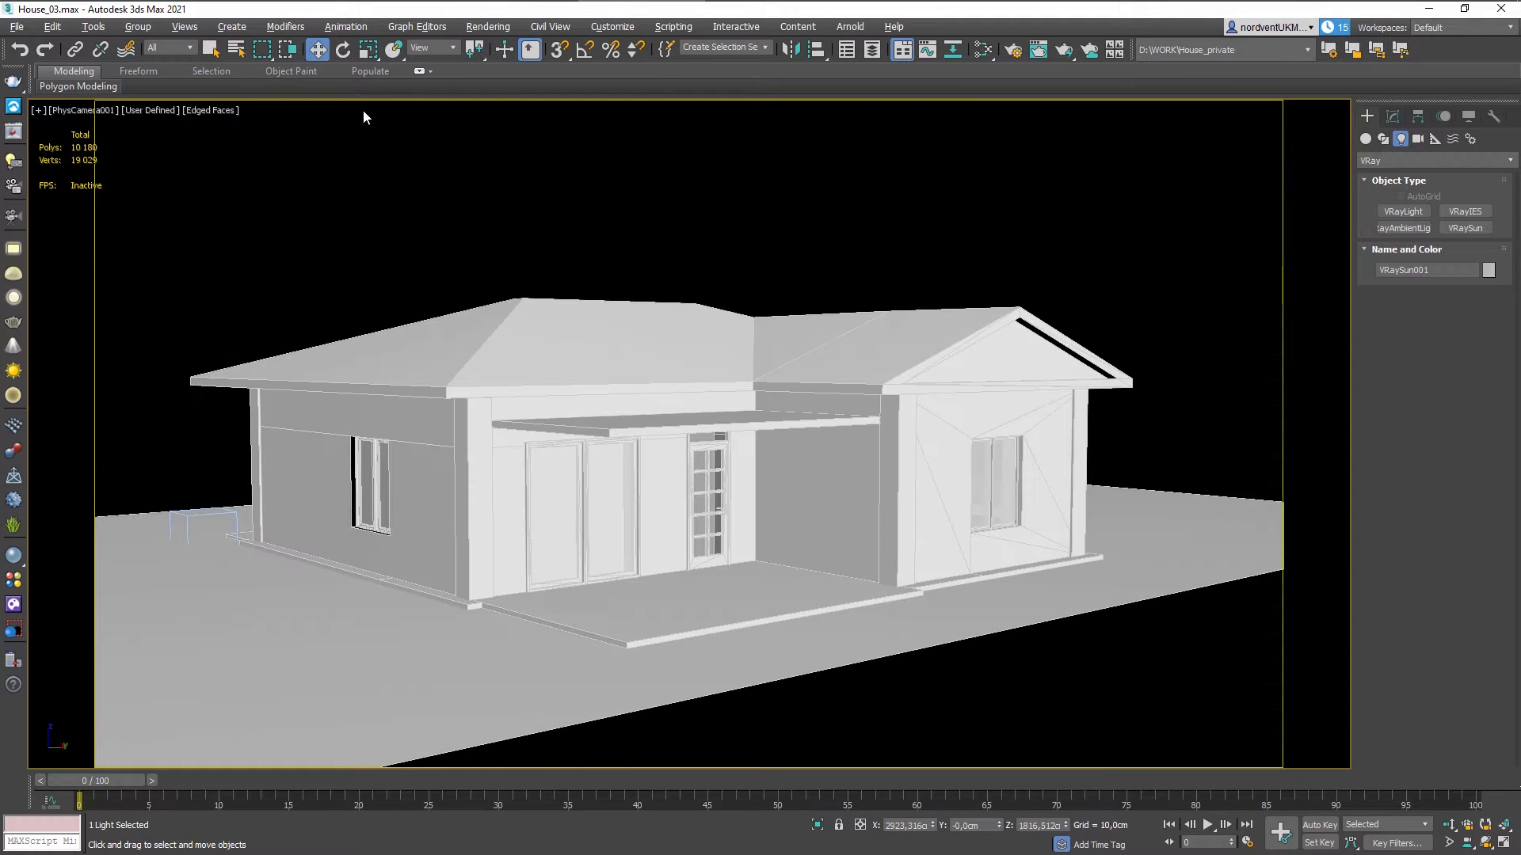
Select the active view's Physical camera and set its exposure gain target to 12 EV.
left_click(92, 112)
left_click(130, 408)
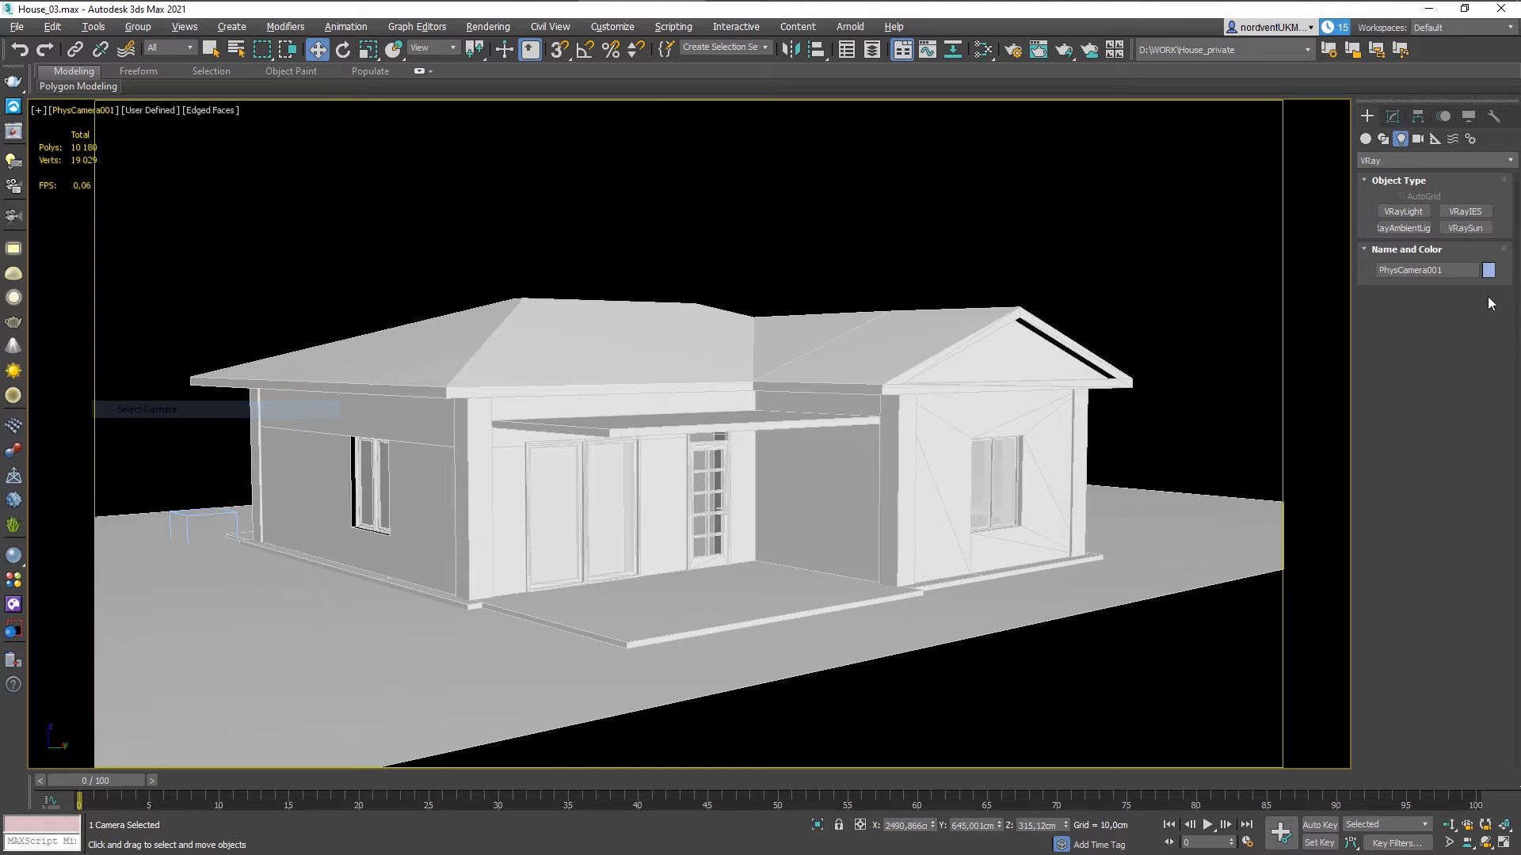
left_click(1393, 116)
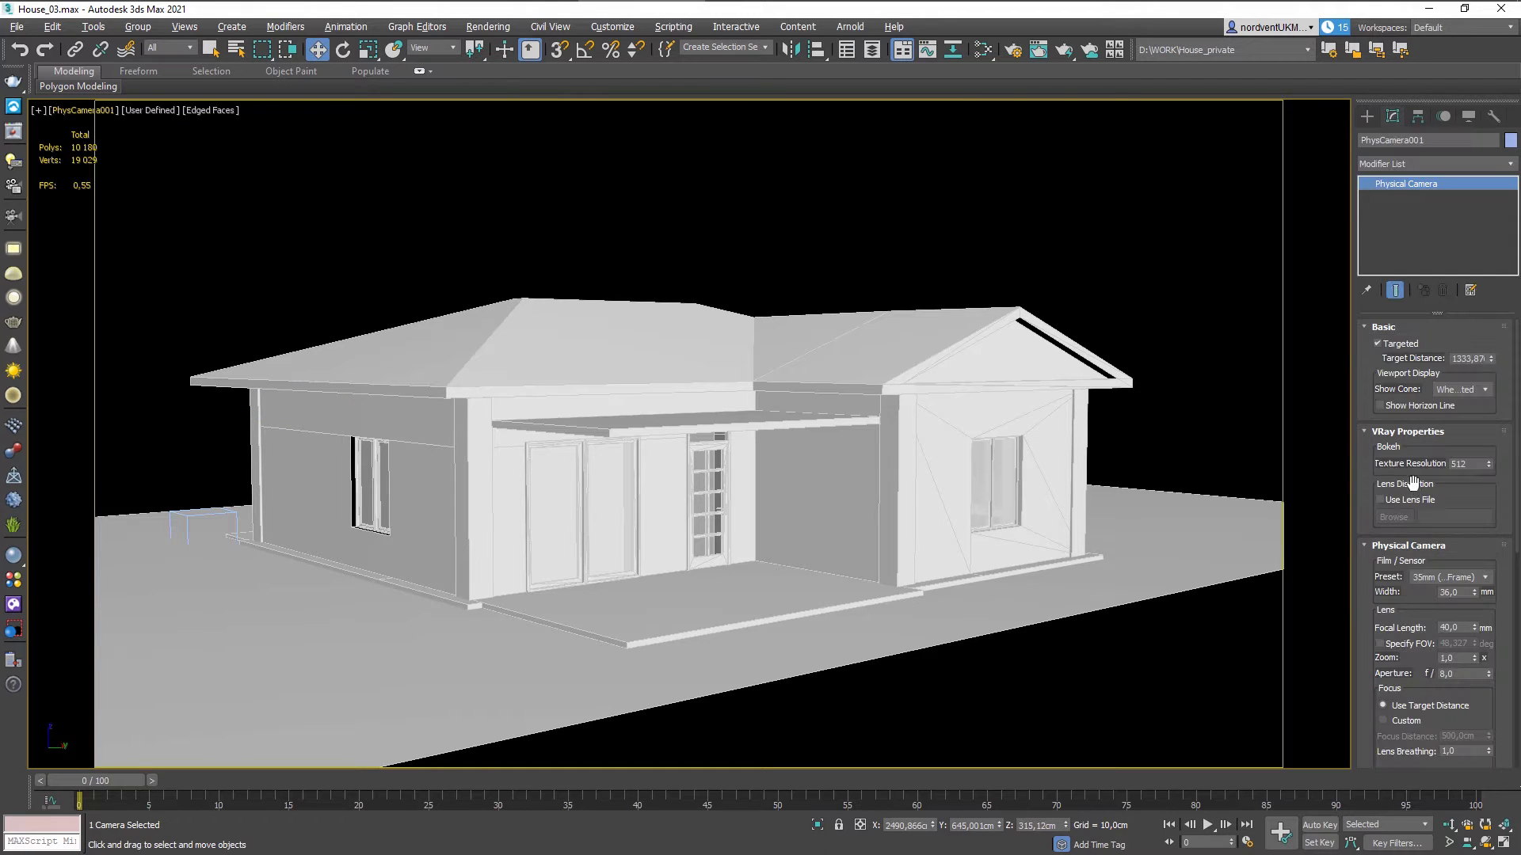
scroll(1430, 607, "down", 5)
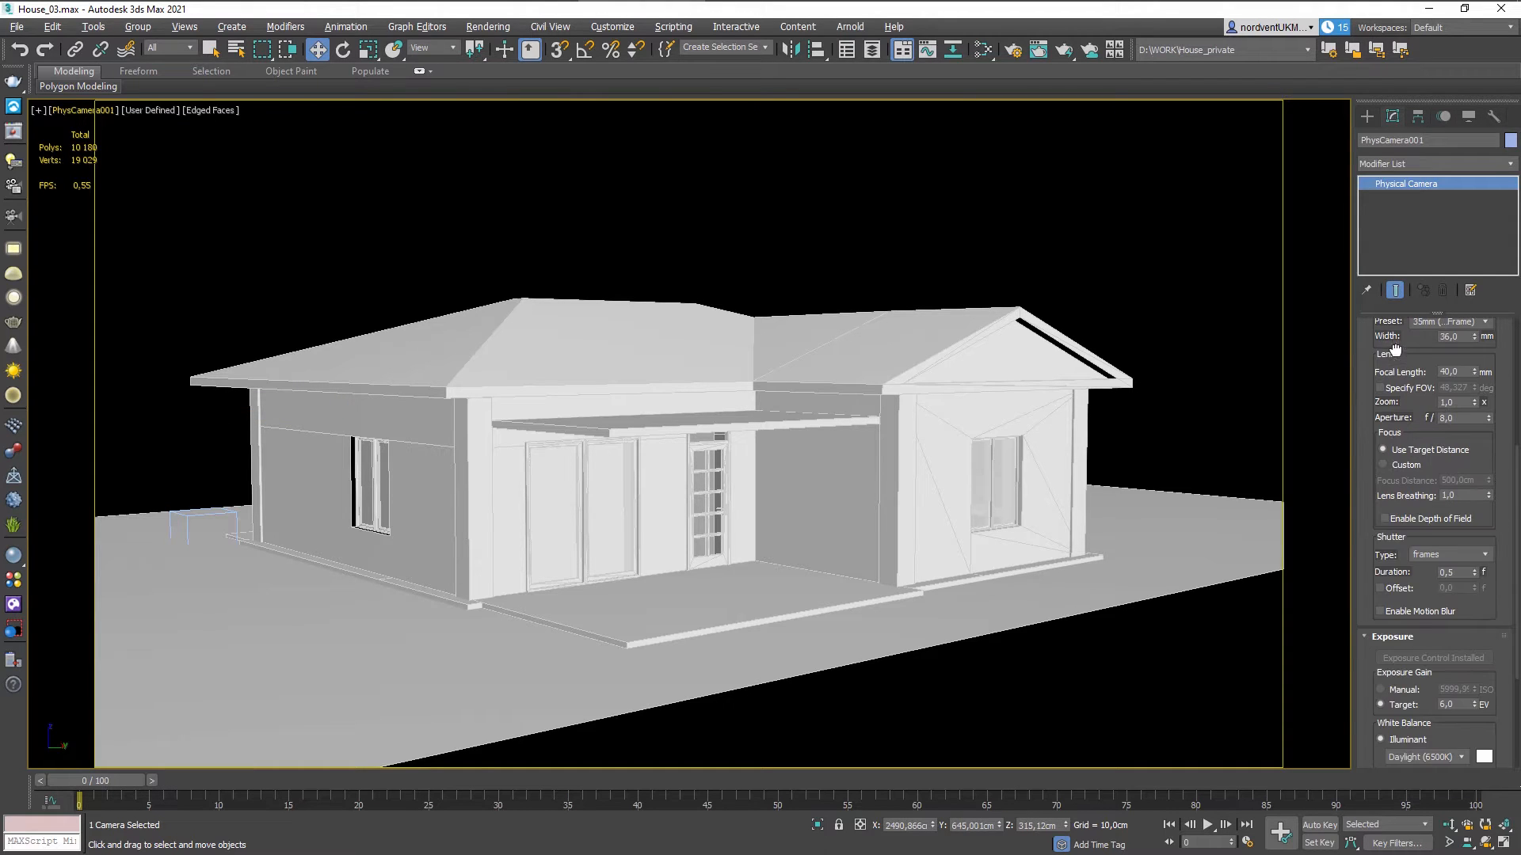
left_click(1424, 613)
left_click_drag(1453, 704, 1428, 699)
left_click_drag(1464, 705, 1415, 710)
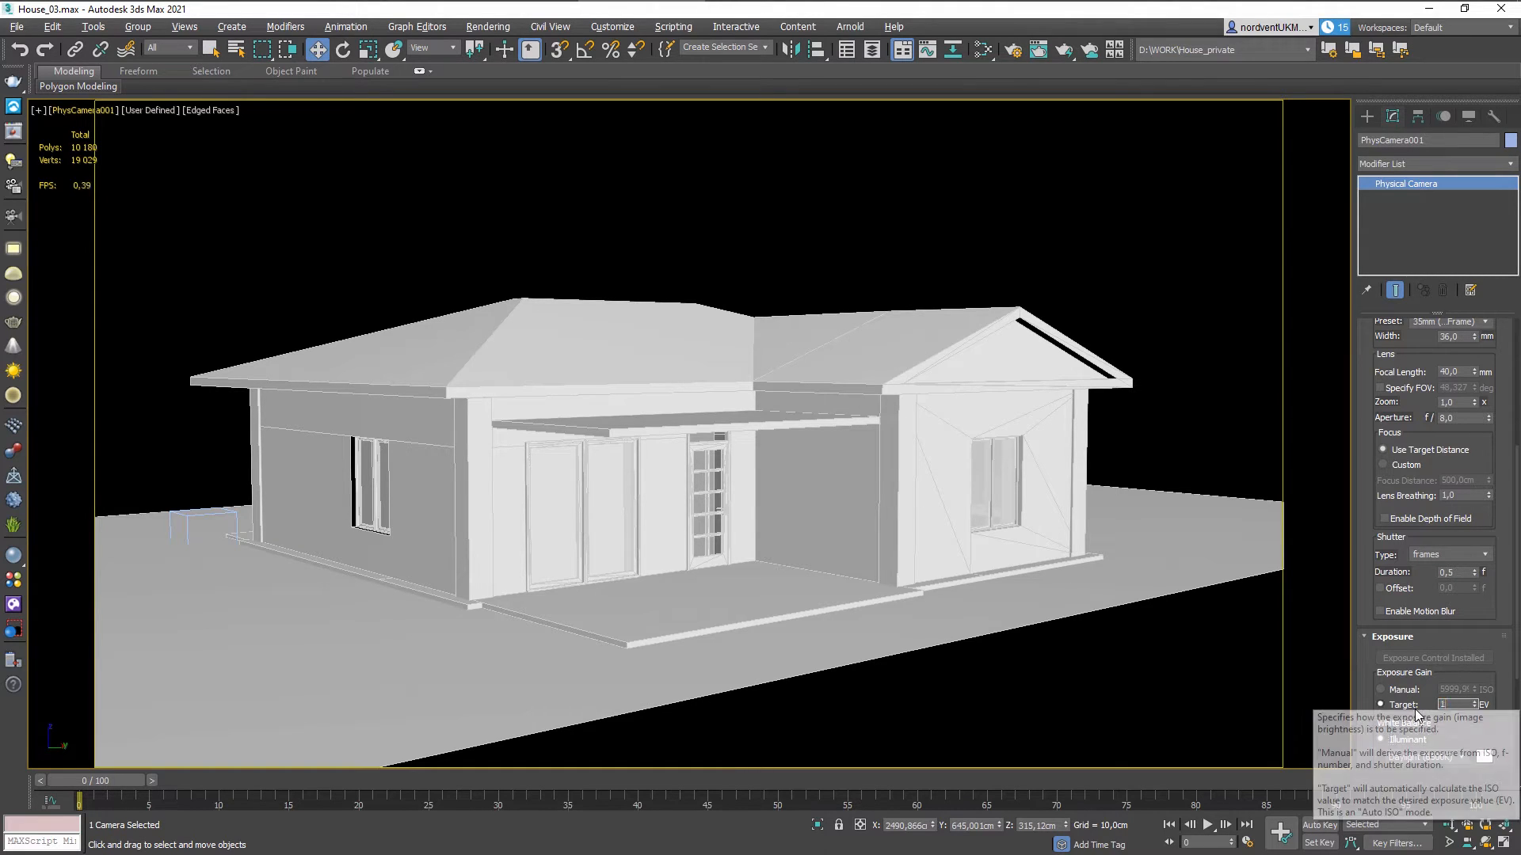
type("12")
Start an interactive V-Ray render of the camera view to judge the exposure.
right_click(963, 251)
left_click(1004, 430)
left_click(1011, 180)
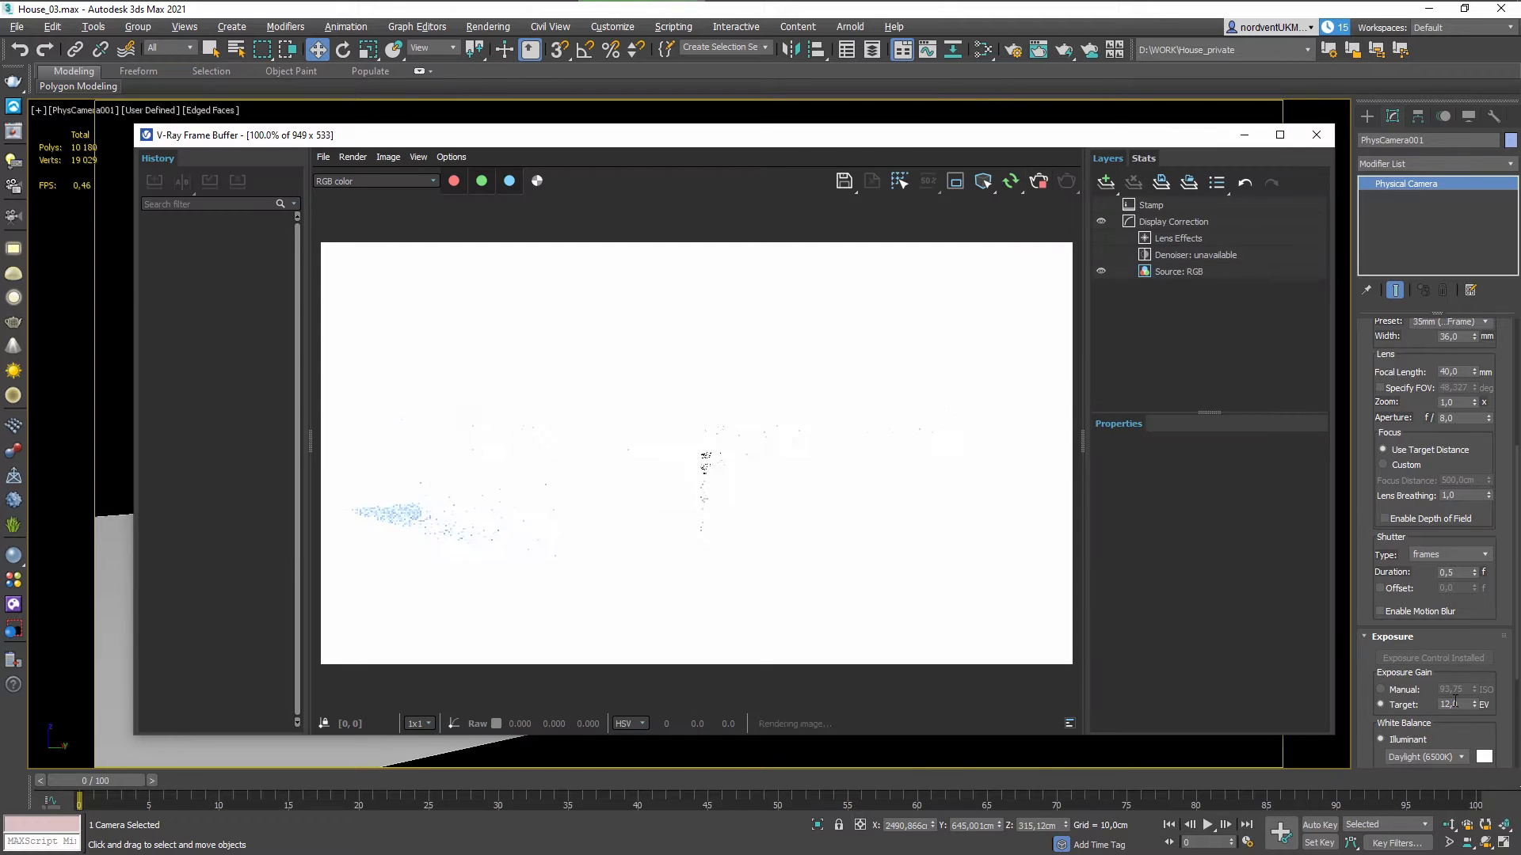
Set the camera's exposure target to 14 EV and then to 16 EV while the interactive render runs.
left_click_drag(1464, 705, 1425, 697)
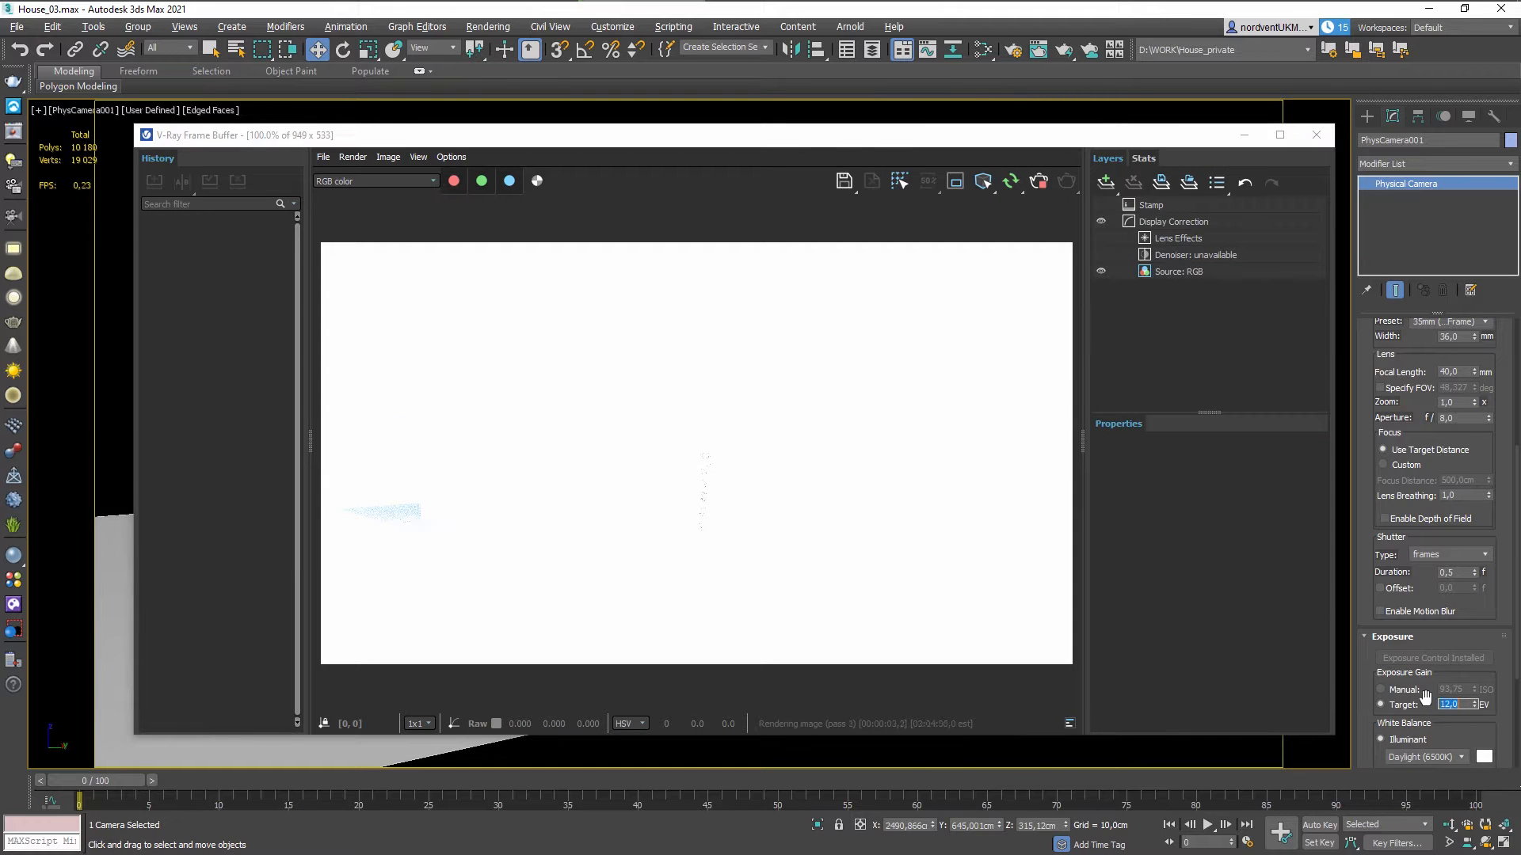
type("14")
key("Return")
type("16")
key("Return")
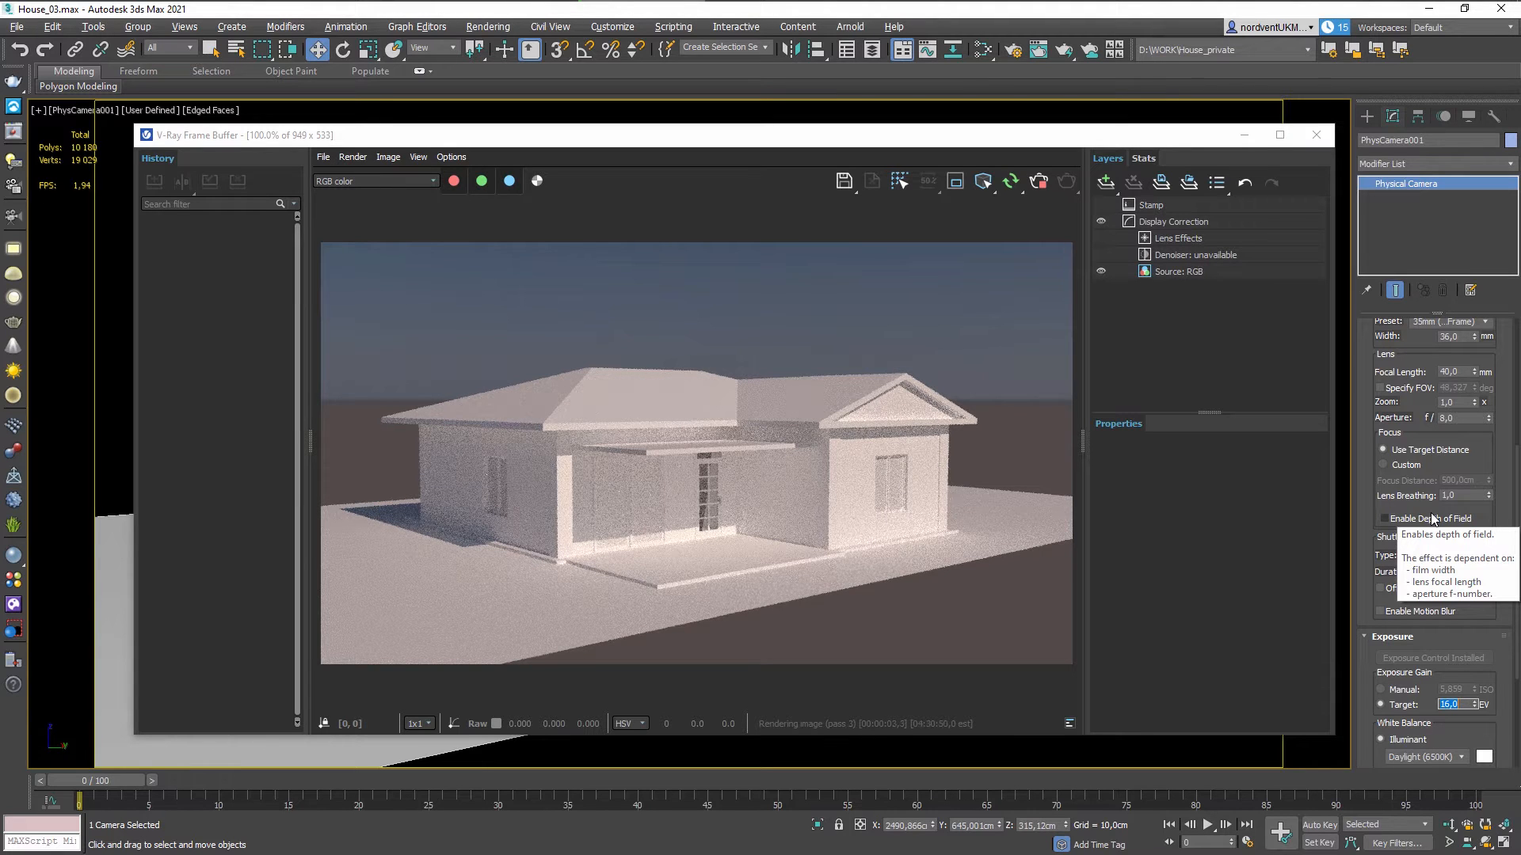
Set the camera's exposure target to 15 EV while the interactive render runs.
type("15")
key("Return")
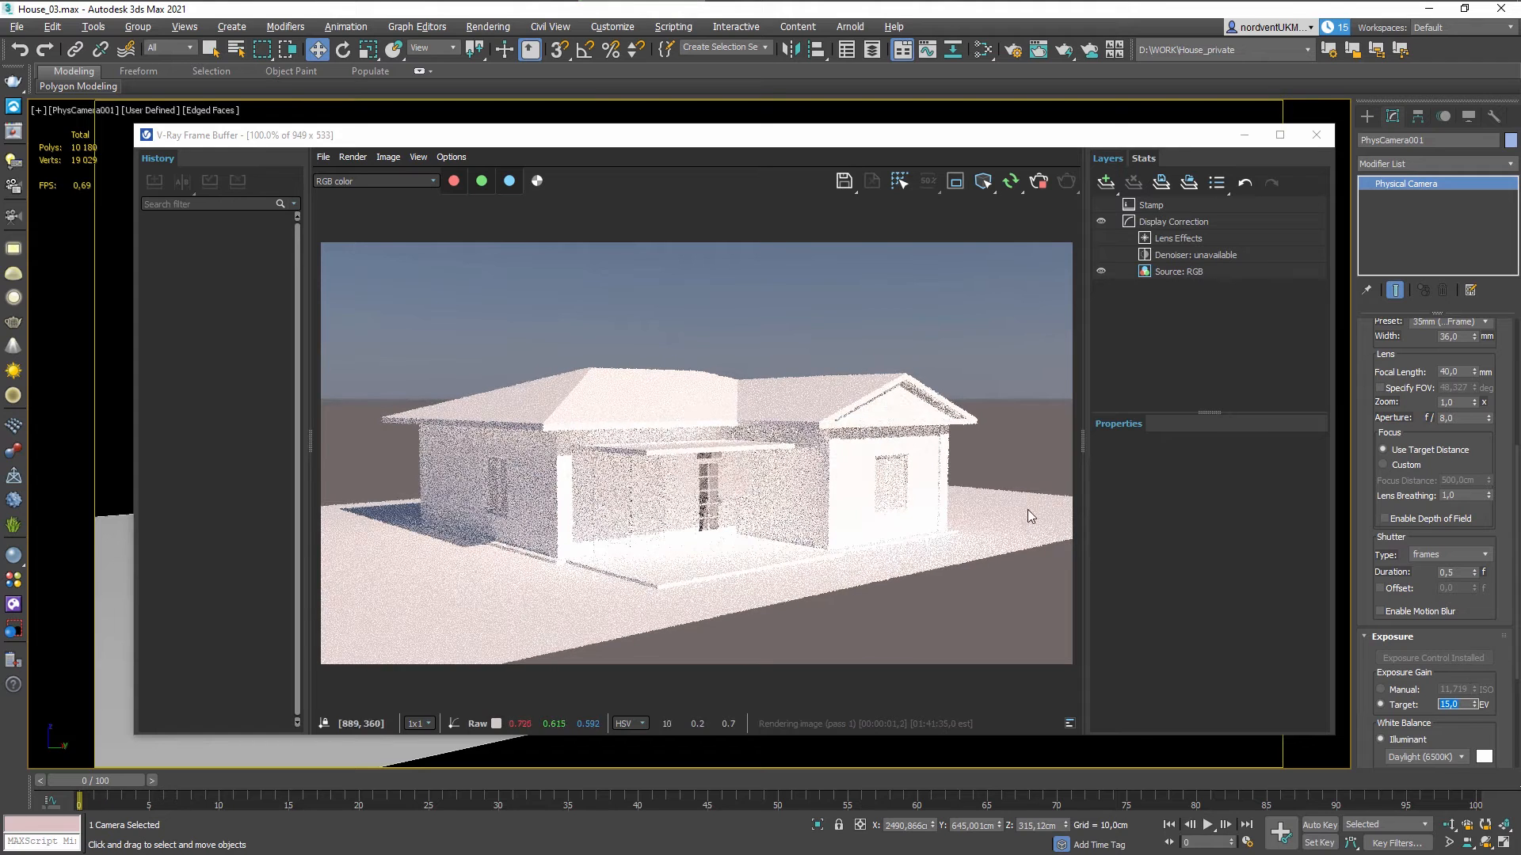
left_click_drag(1022, 134, 1029, 185)
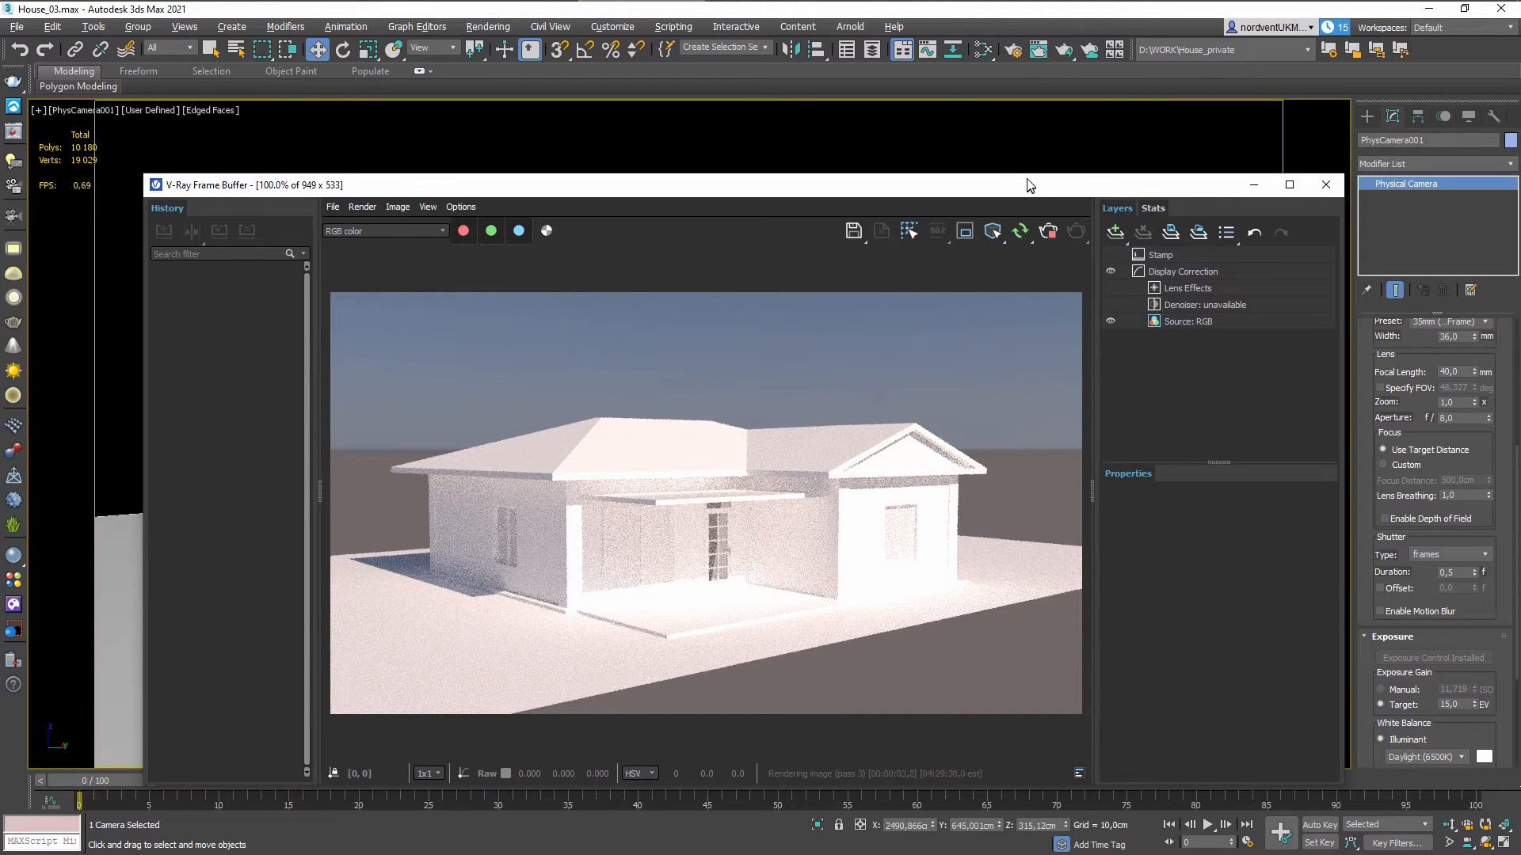
Show all four viewports and lock the view to render to PhysCamera001 in Render Setup.
left_click(908, 139)
key("alt+w")
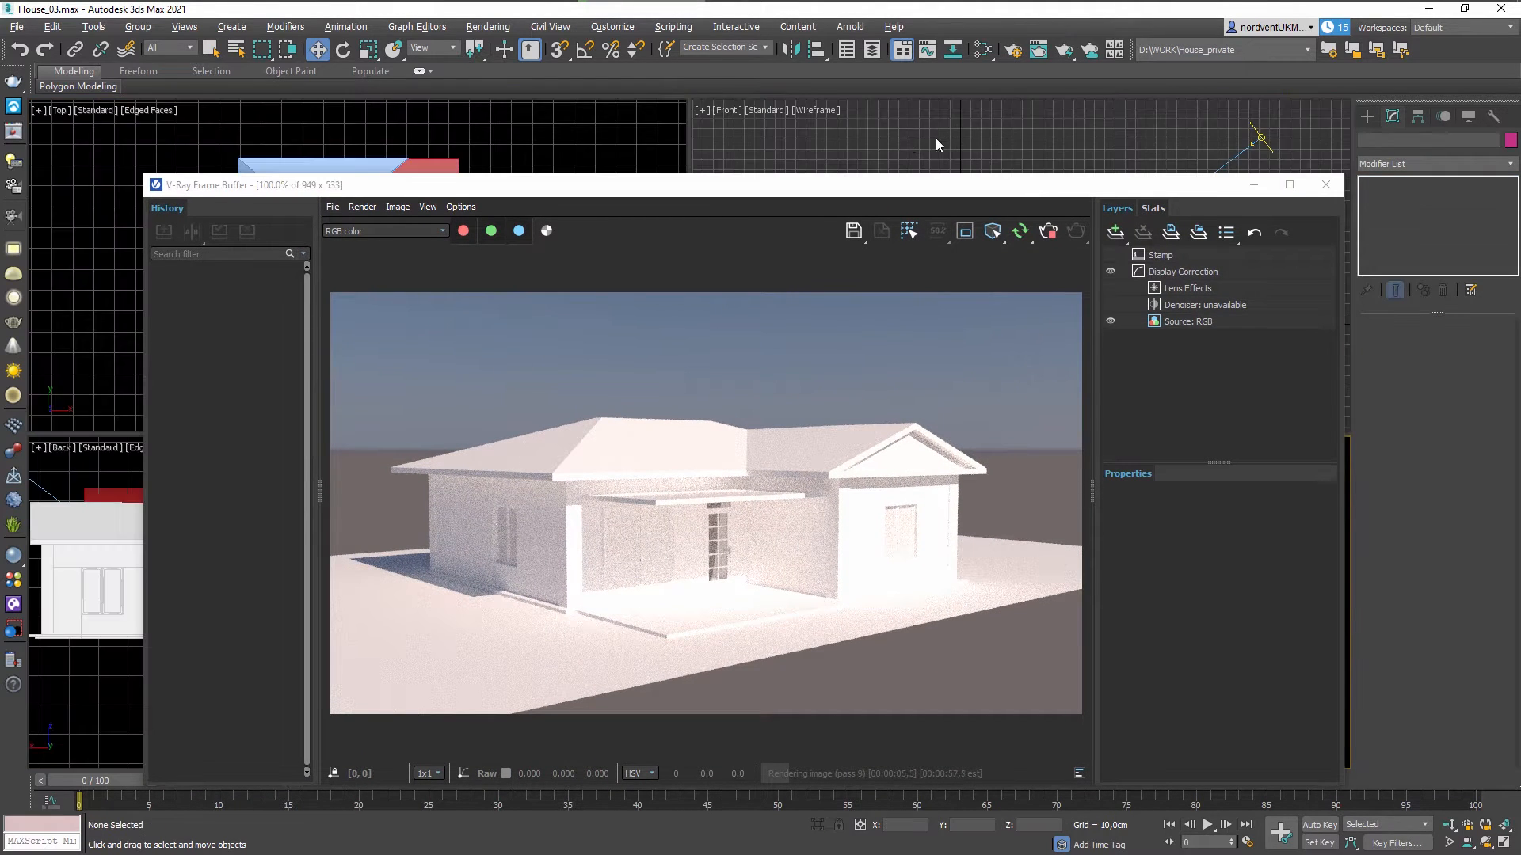
left_click(1260, 141)
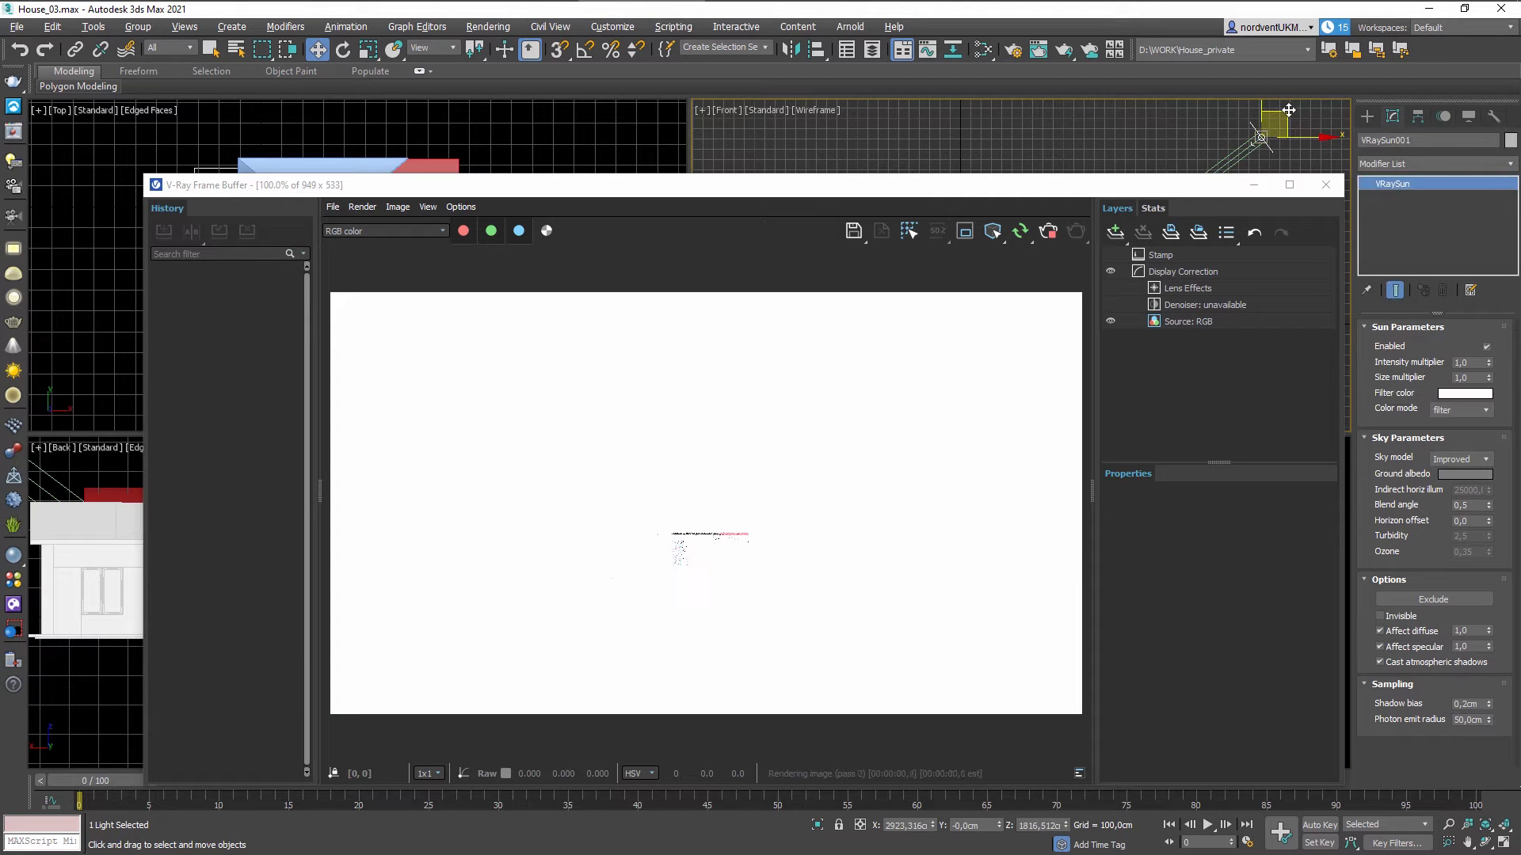
left_click_drag(1066, 182, 884, 159)
left_click(1246, 523)
left_click(1017, 55)
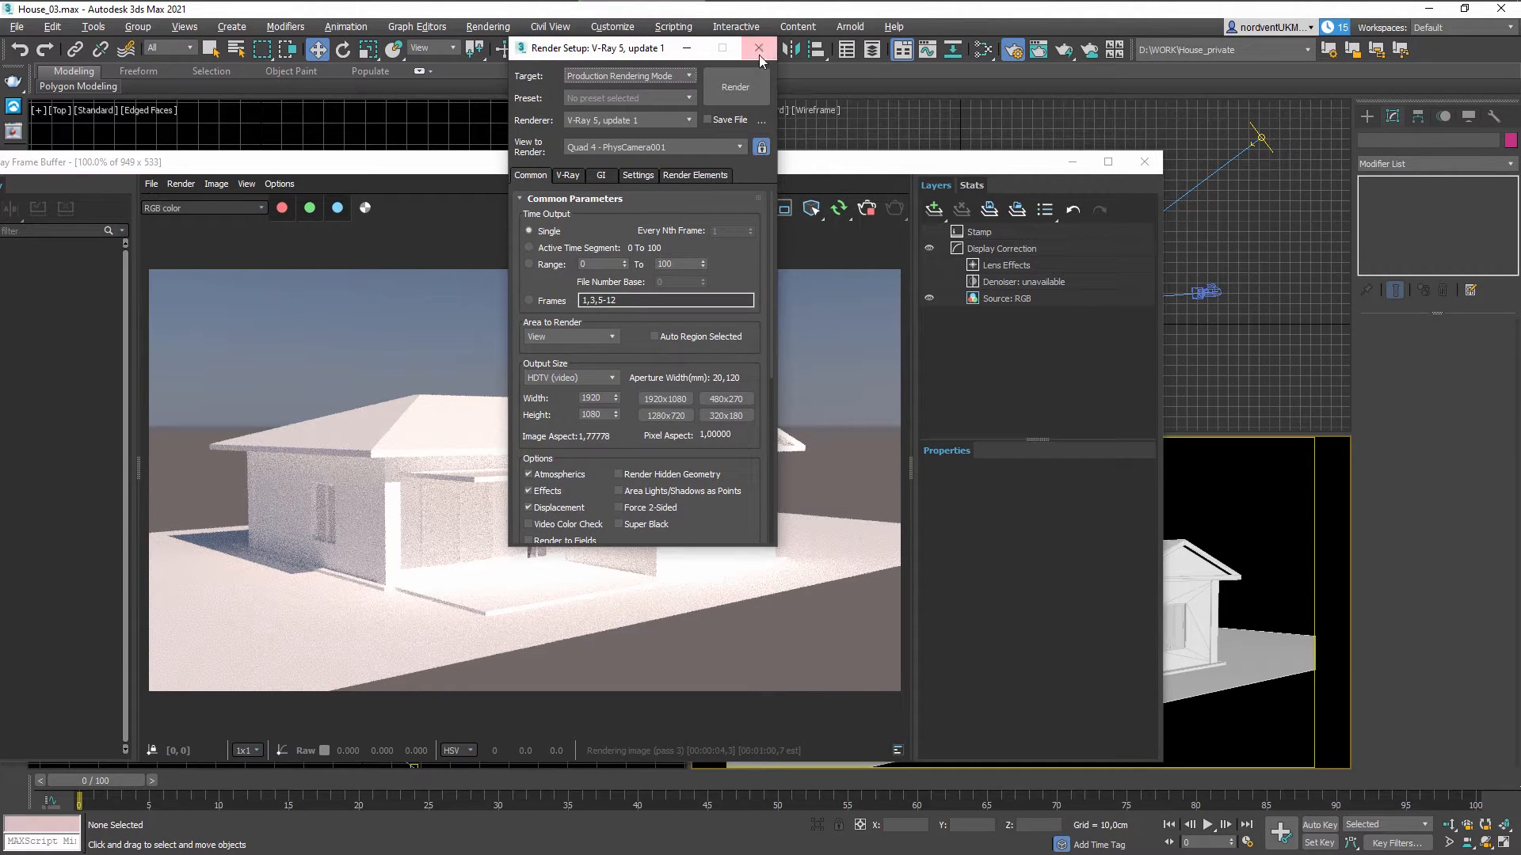
key("Escape")
Reposition the V-Ray sun in the Front and Top views to a low angle far beyond the camera, lighting the house front.
left_click(1262, 138)
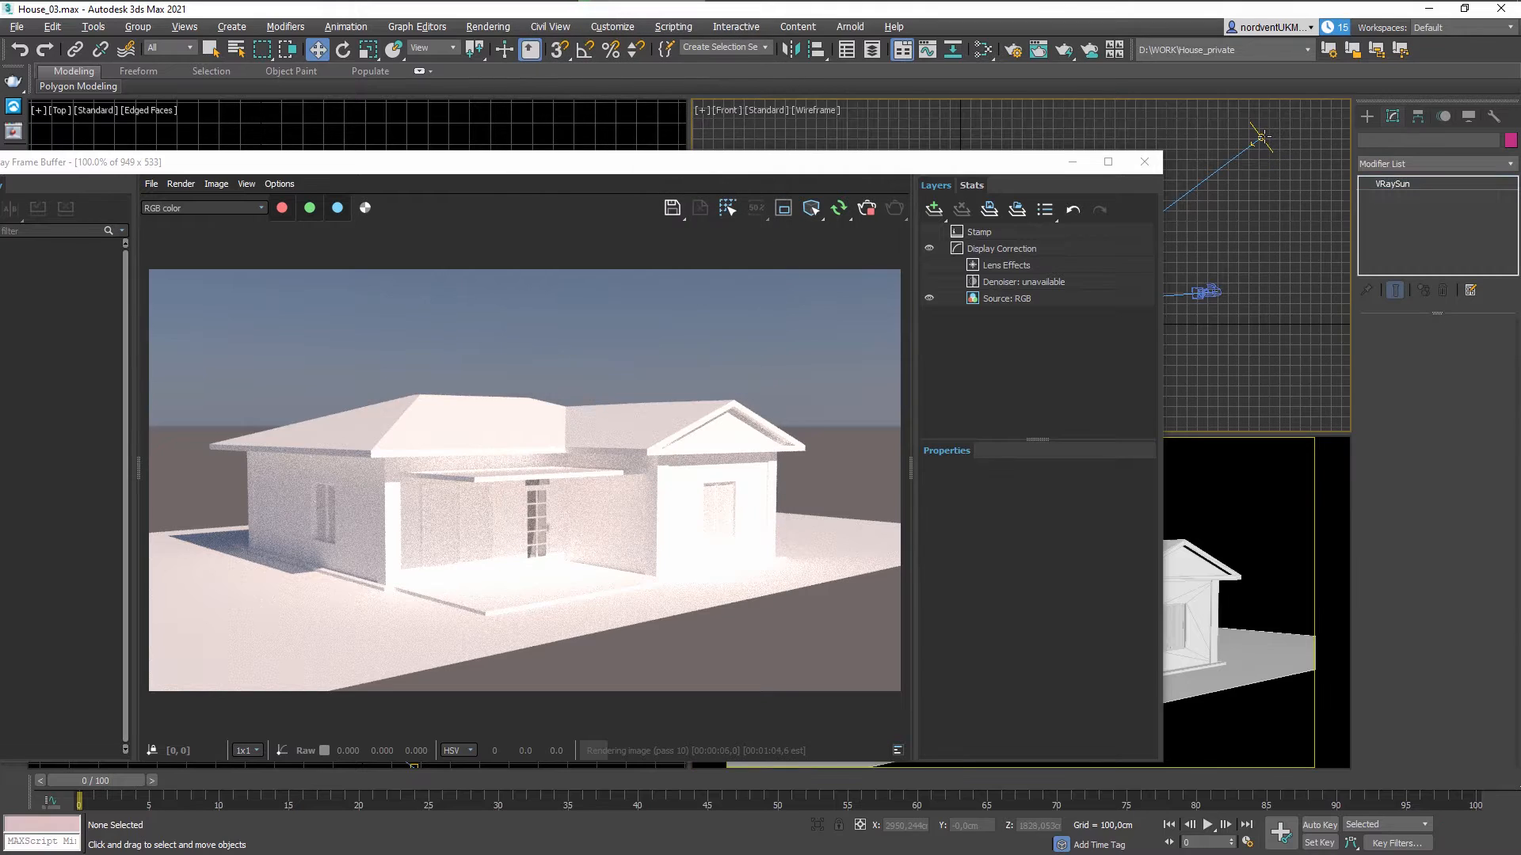
left_click_drag(1259, 102, 854, 108)
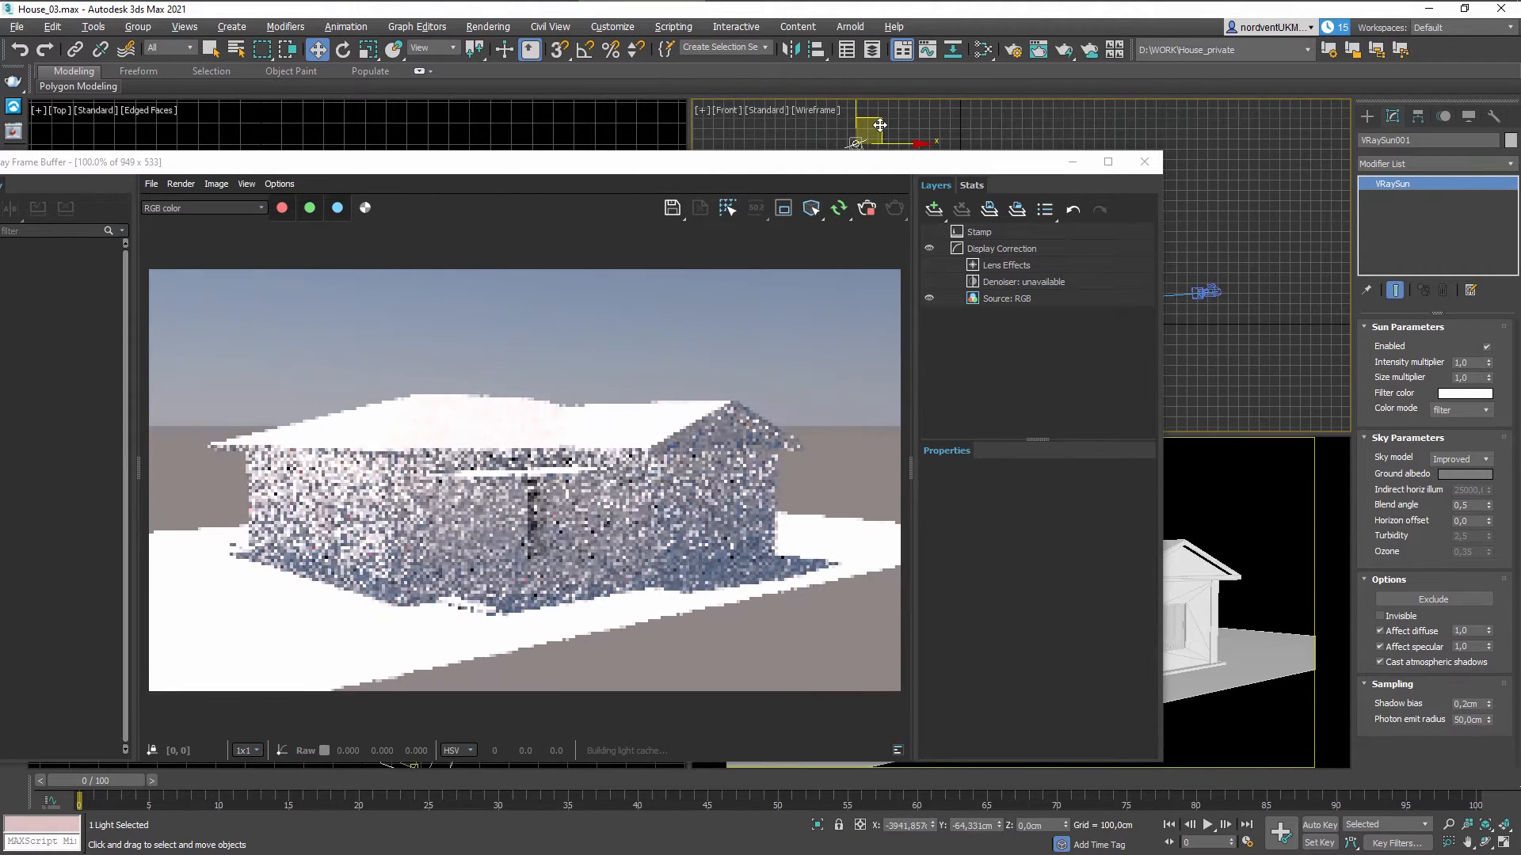
left_click_drag(908, 174, 938, 264)
scroll(991, 166, "down", 5)
left_click_drag(957, 144, 1270, 144)
scroll(473, 156, "down", 10)
left_click_drag(576, 131, 586, 95)
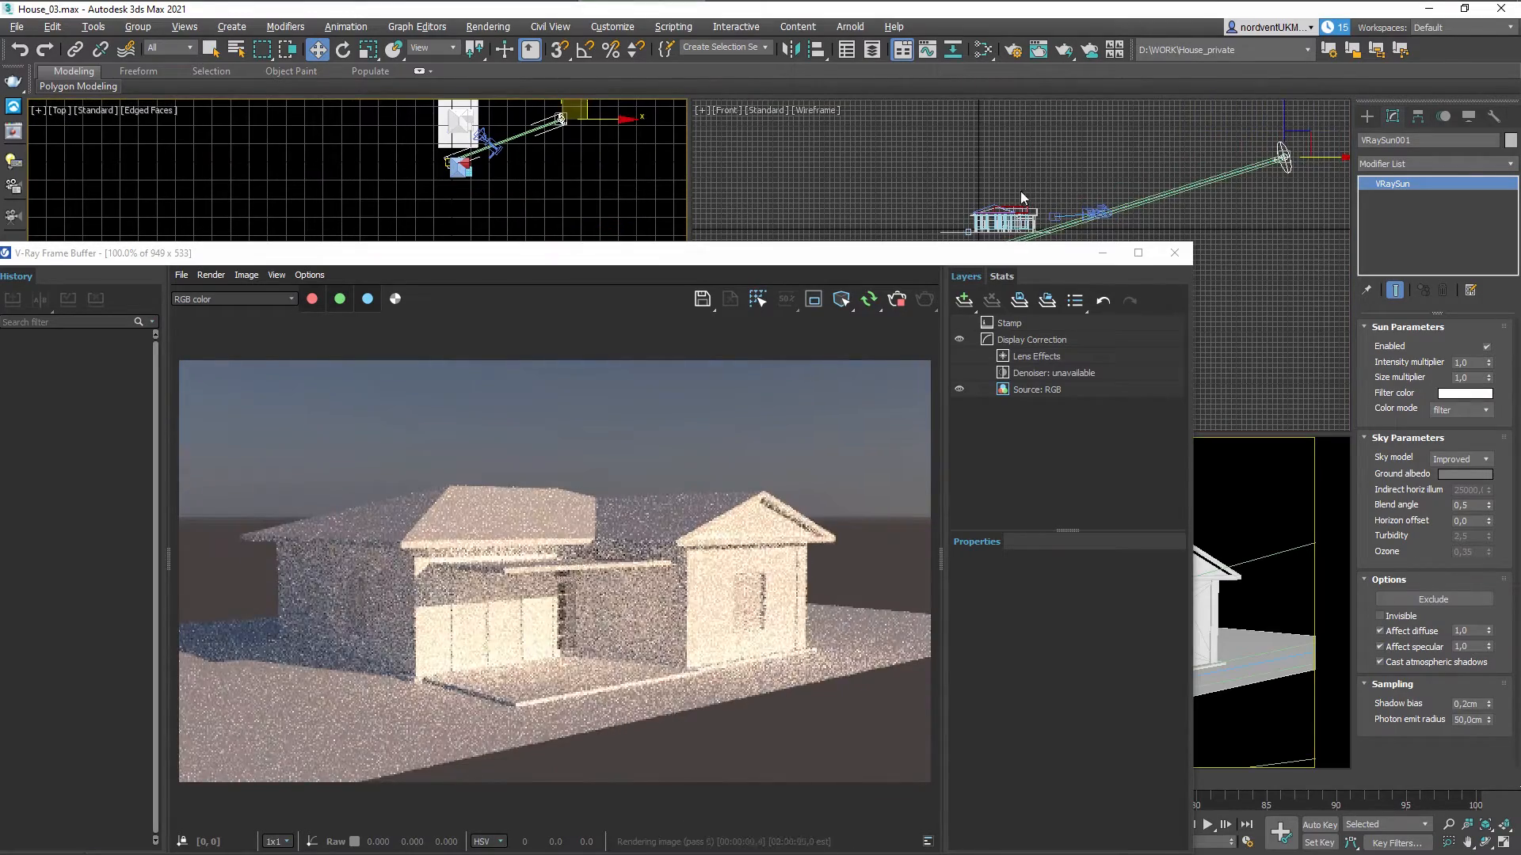
middle_click_drag(1098, 188, 1081, 202)
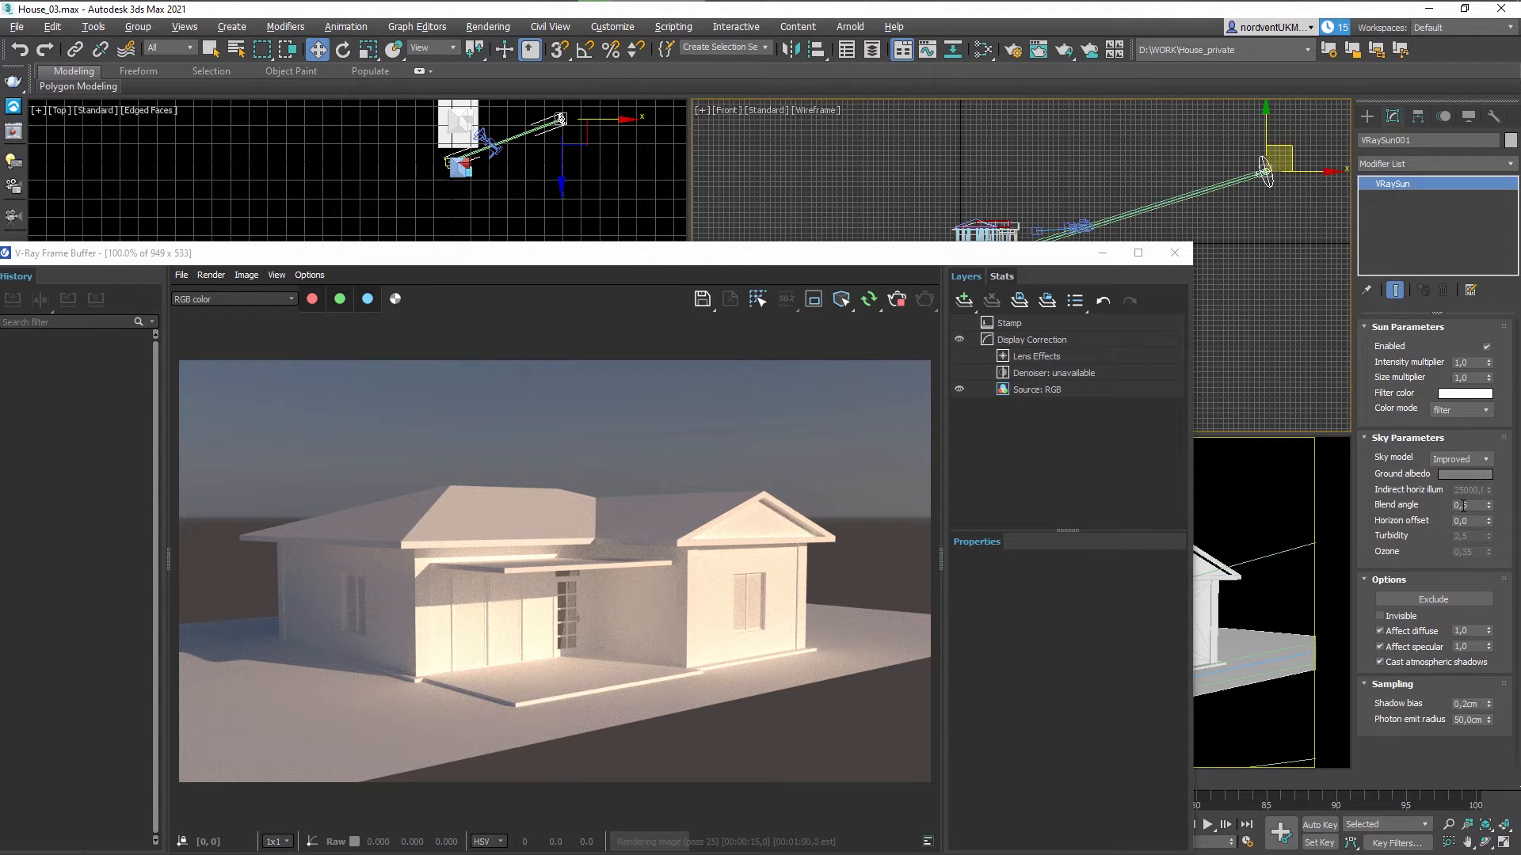
Set the V-Ray sun's size multiplier to 5.
left_click_drag(1477, 378, 1425, 377)
type("5")
key("Return")
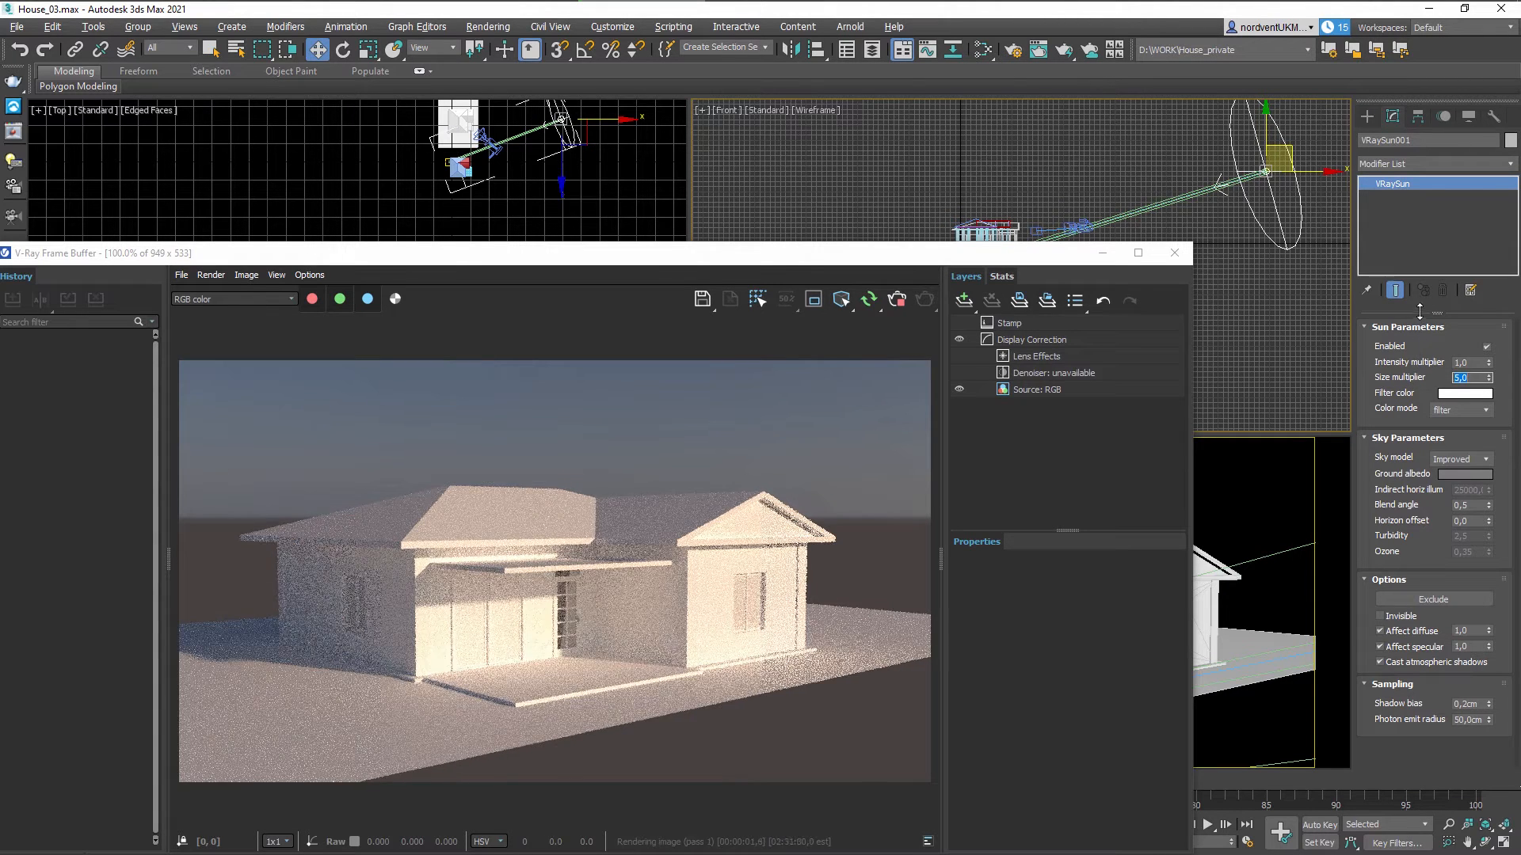
Lower the physical camera to a height of about 175 cm in the Front view and close the frame buffer.
left_click_drag(792, 253, 310, 132)
left_click(745, 448)
left_click(815, 746)
left_click_drag(1096, 175, 1096, 181)
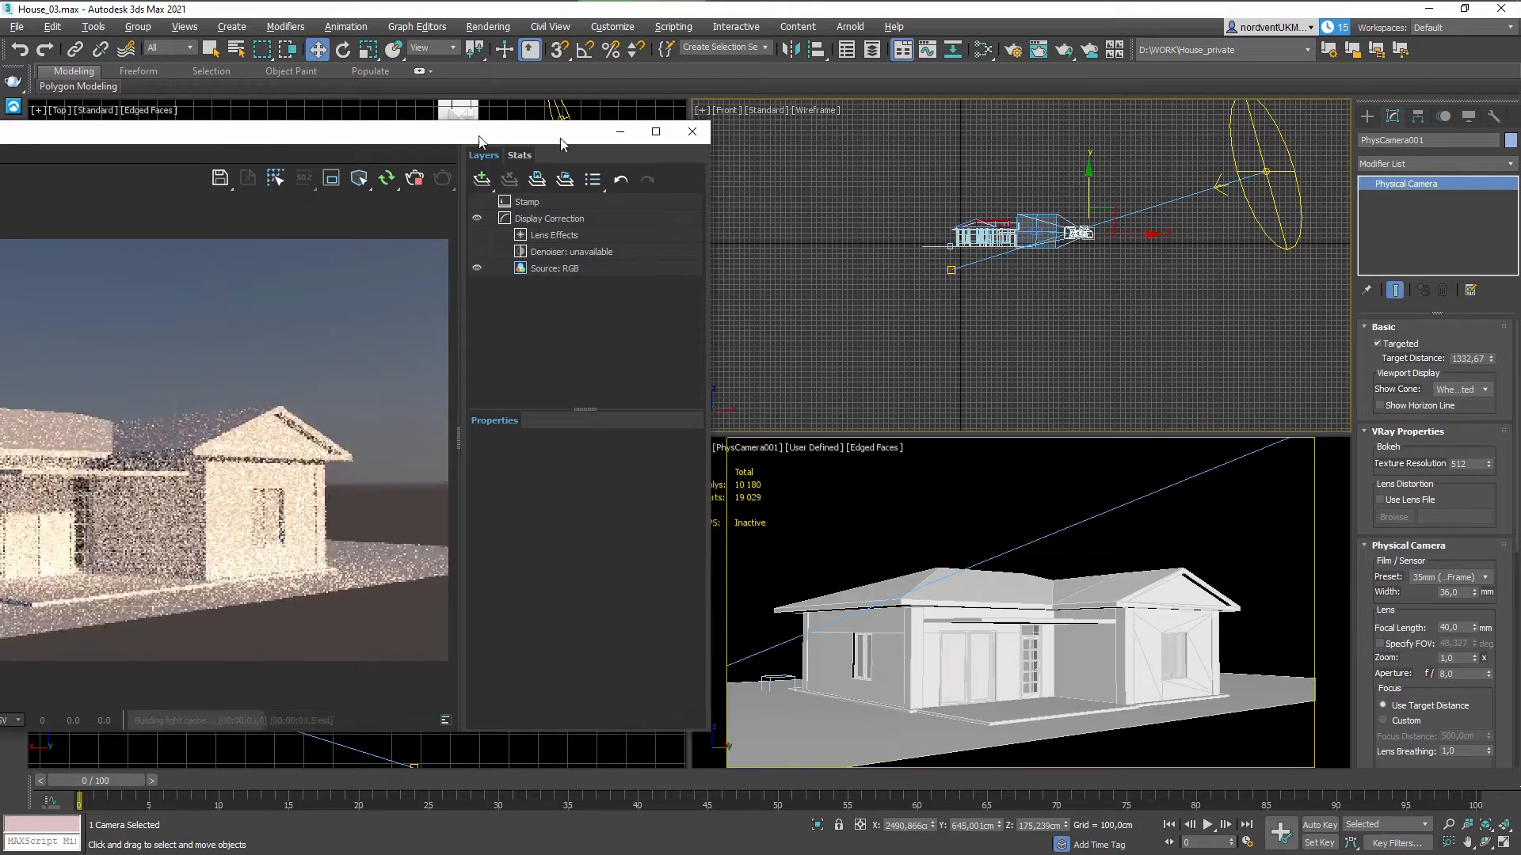
left_click_drag(477, 131, 913, 130)
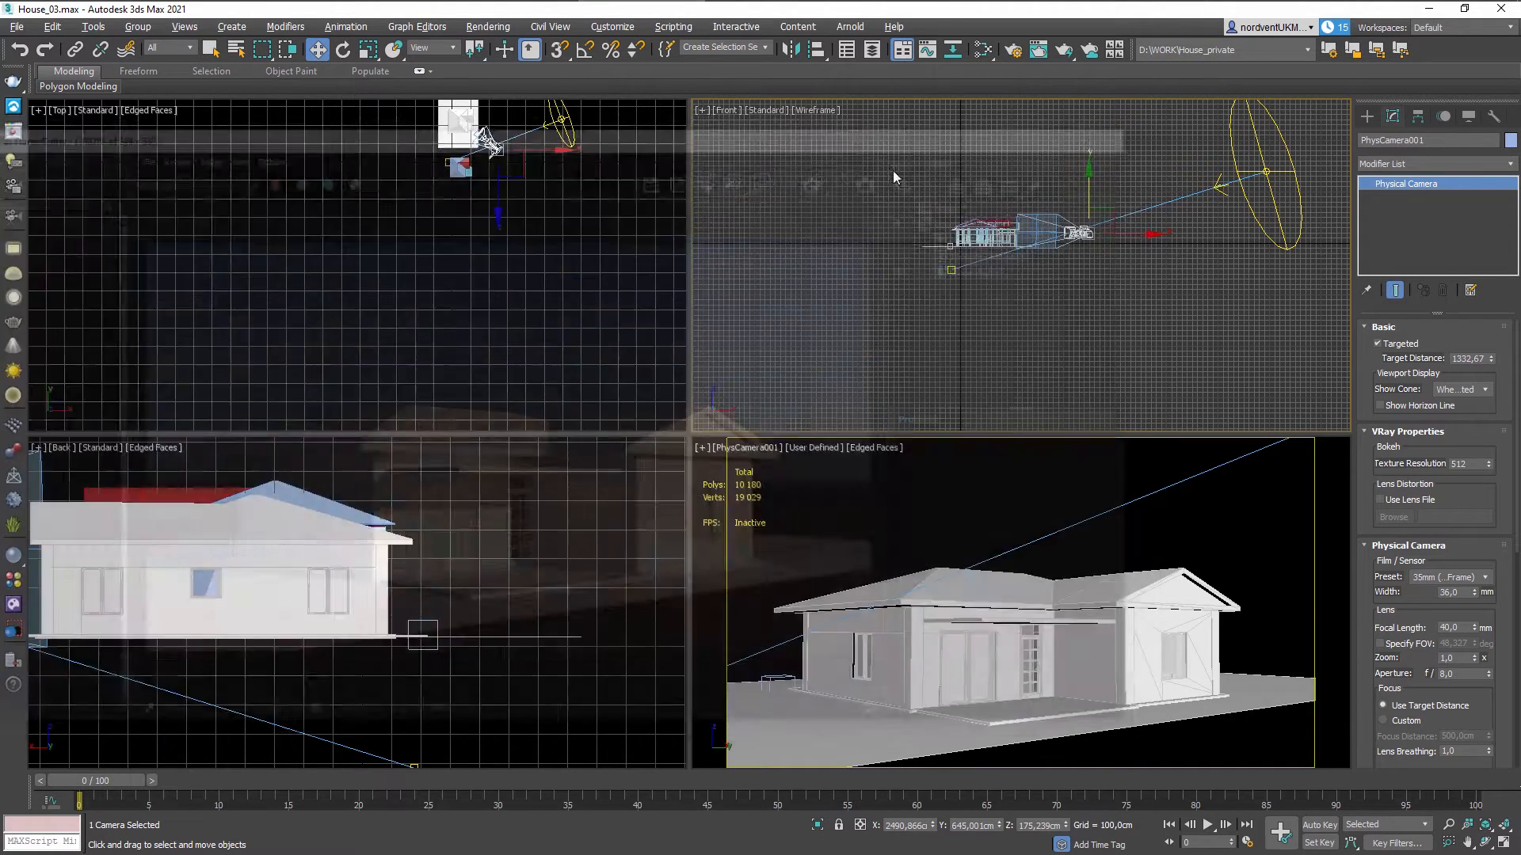
left_click(1127, 131)
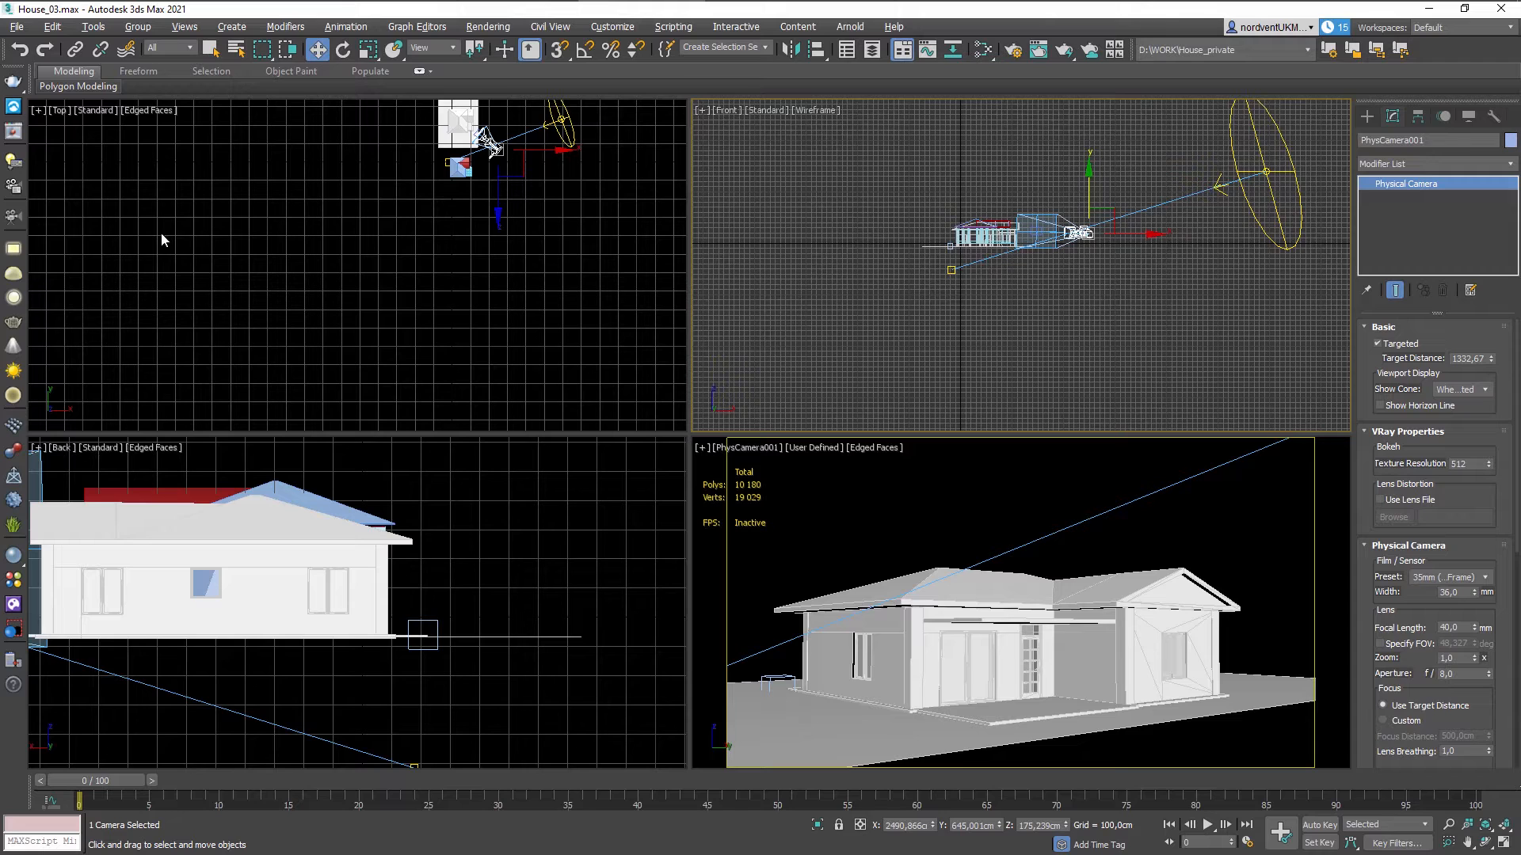
Place a V-Ray infinite plane beside the house in the Top view and lower it to about Z -18 cm.
left_click(15, 478)
left_click(494, 238)
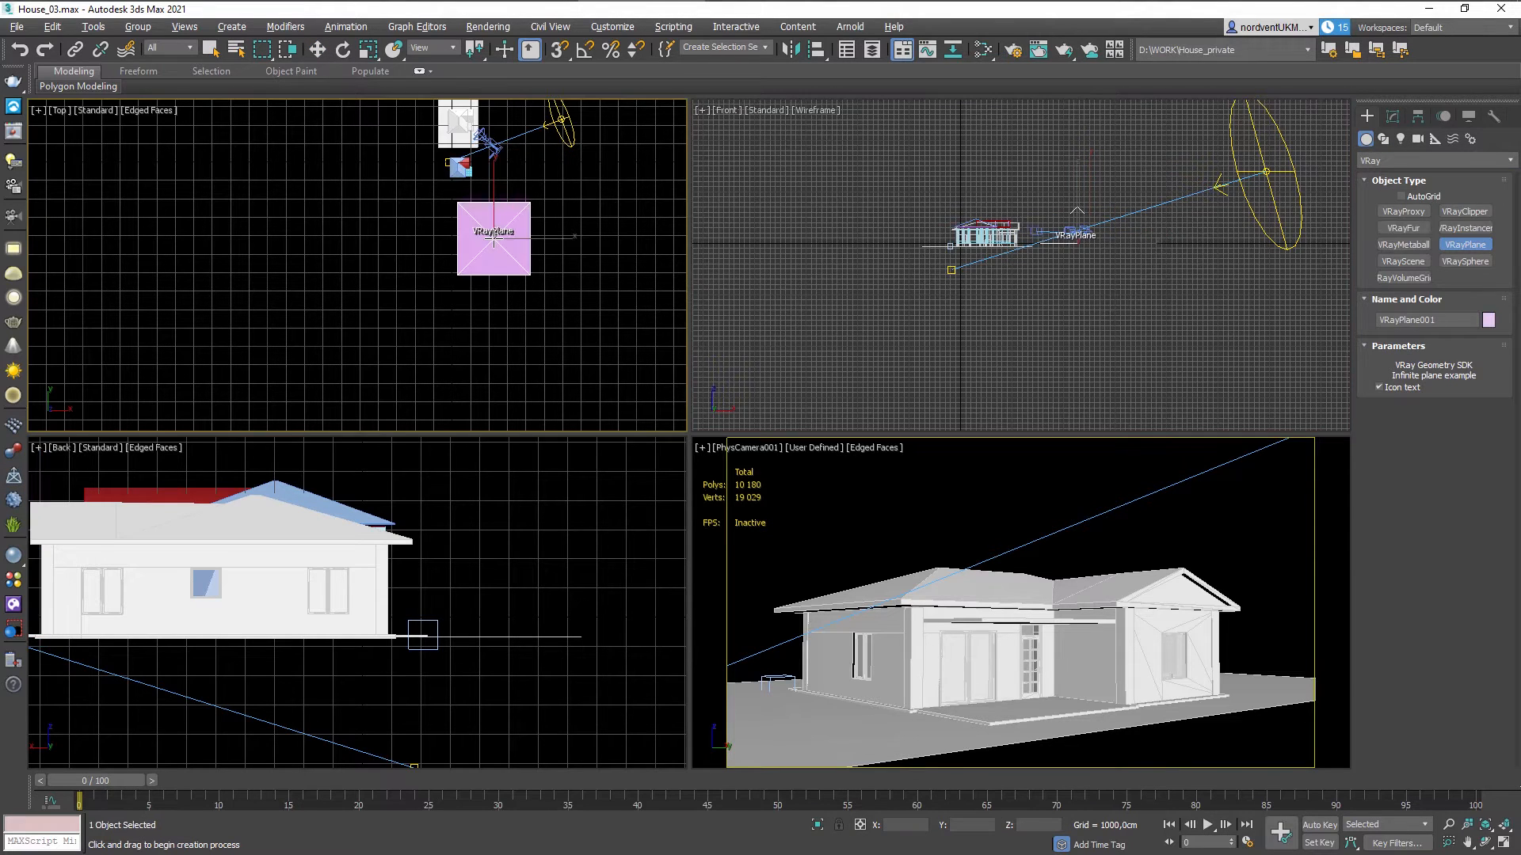
right_click(1038, 221)
scroll(1066, 221, "up", 10)
right_click(1071, 222)
left_click_drag(1125, 346, 1123, 416)
scroll(1133, 368, "down", 5)
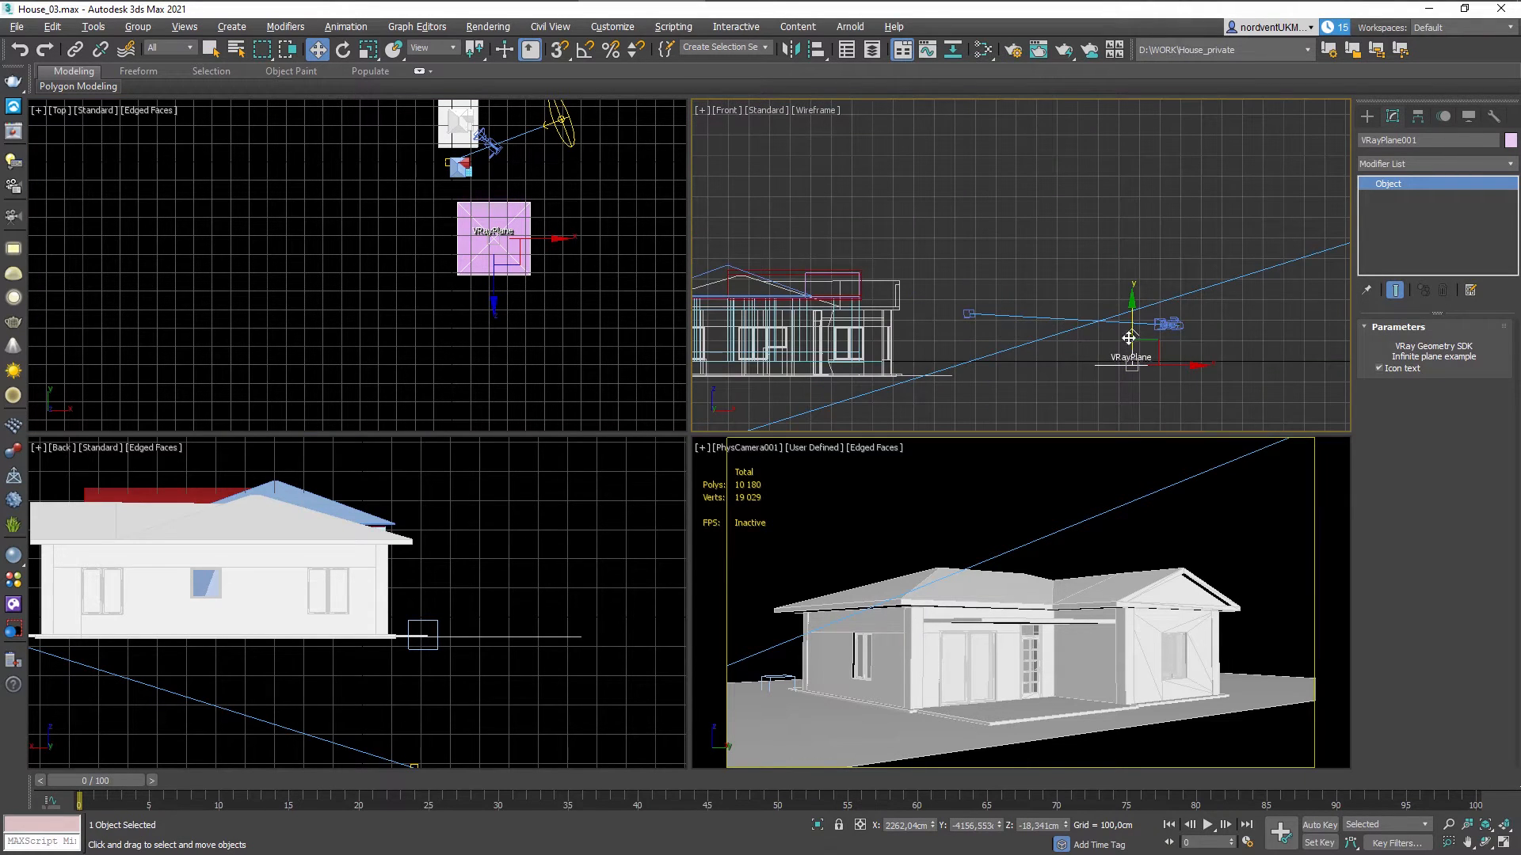
Start an interactive V-Ray render of the camera view to check the infinite plane against the house's ground.
right_click(1107, 430)
right_click(1028, 494)
right_click(1021, 506)
left_click(1065, 680)
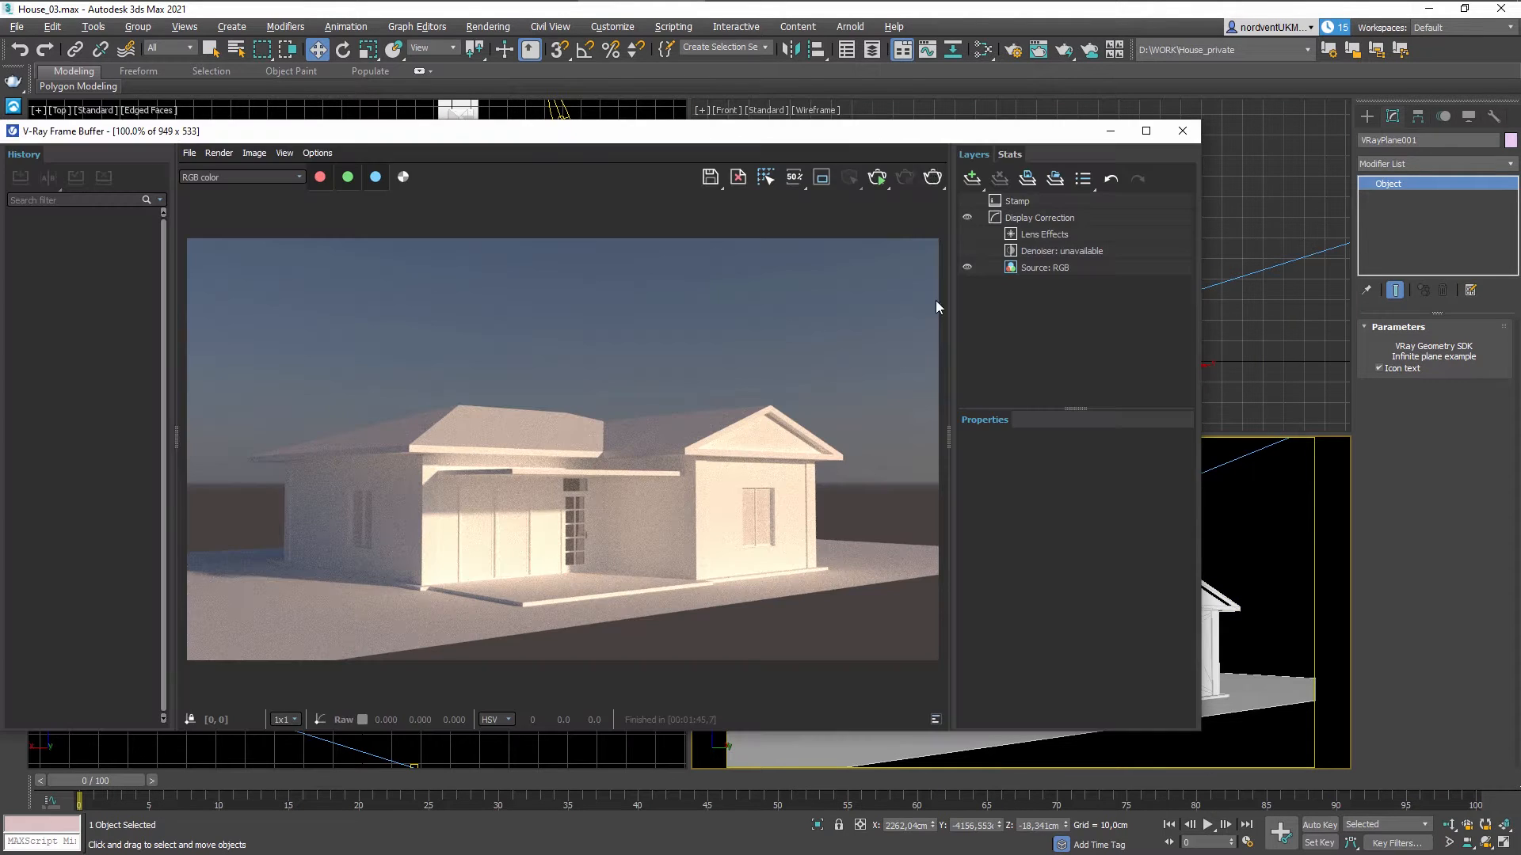
left_click(879, 179)
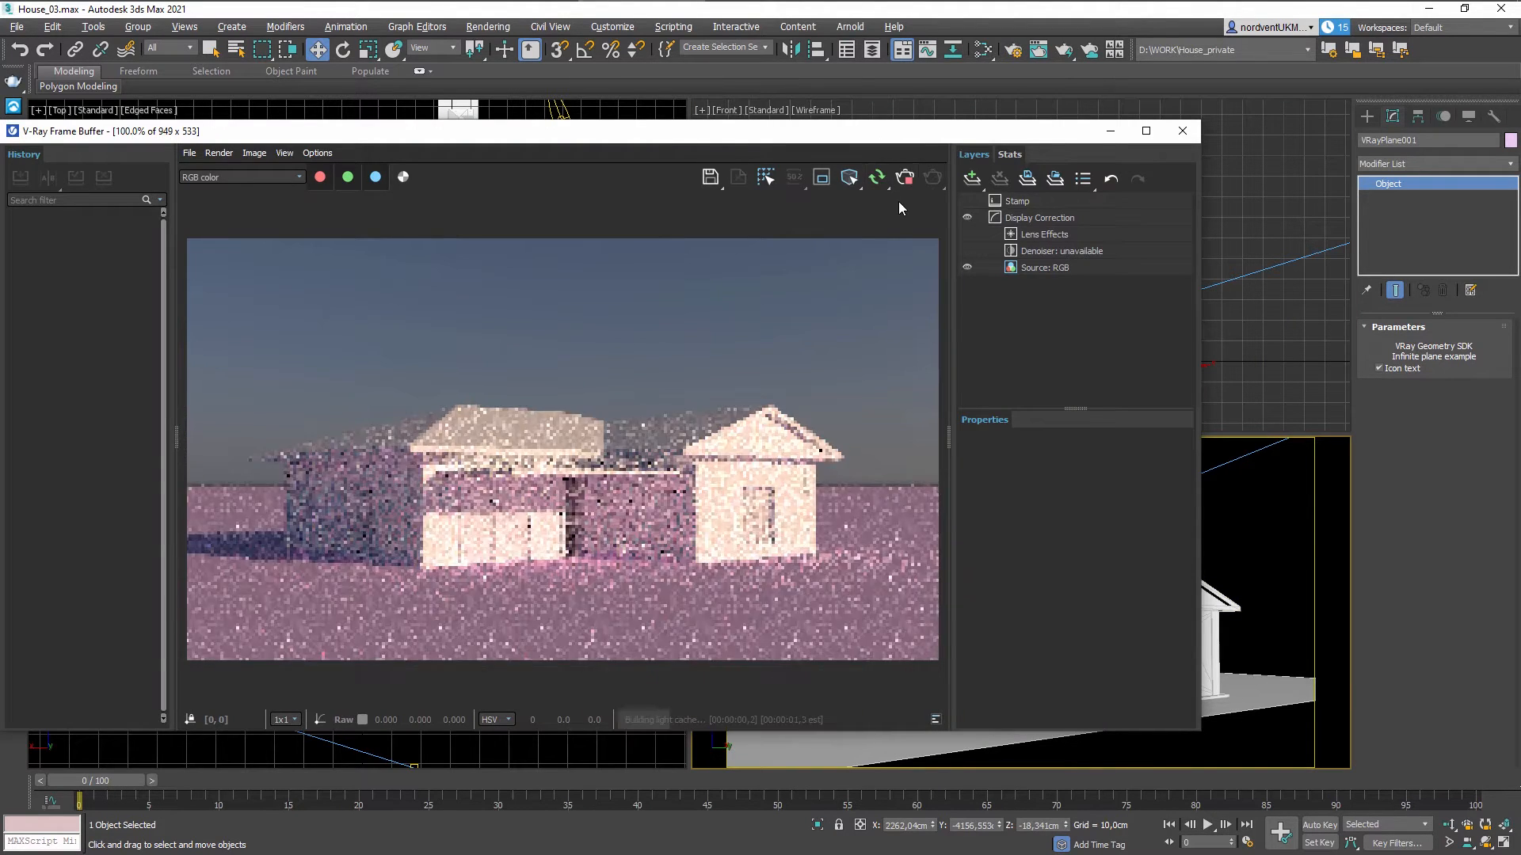
left_click_drag(1112, 141, 970, 140)
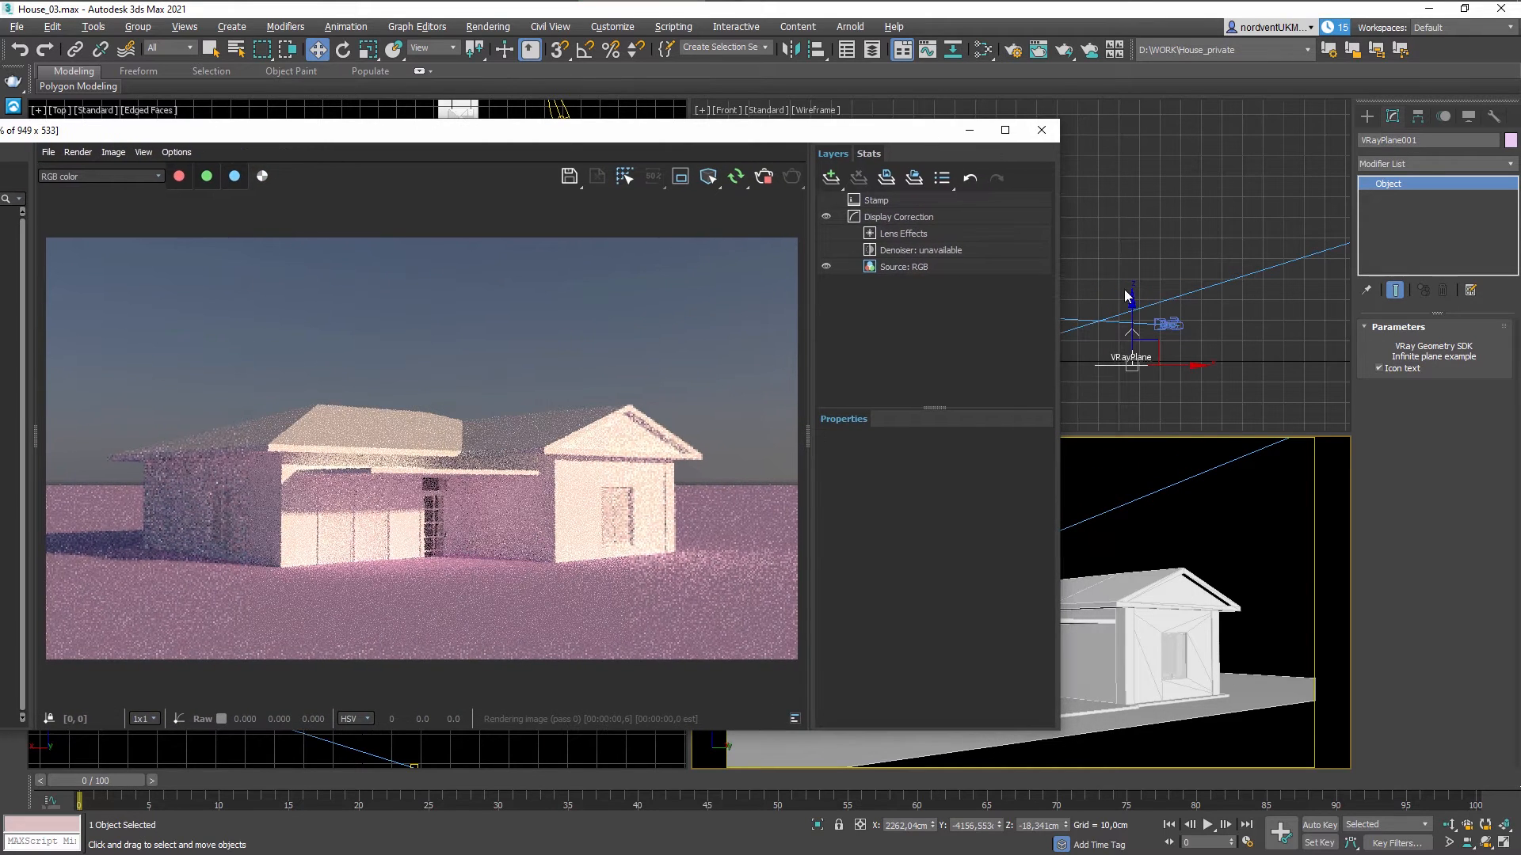
Lower the infinite plane to about Z -75 cm, below the house's ground slab, and stop the interactive render.
left_click(1133, 307)
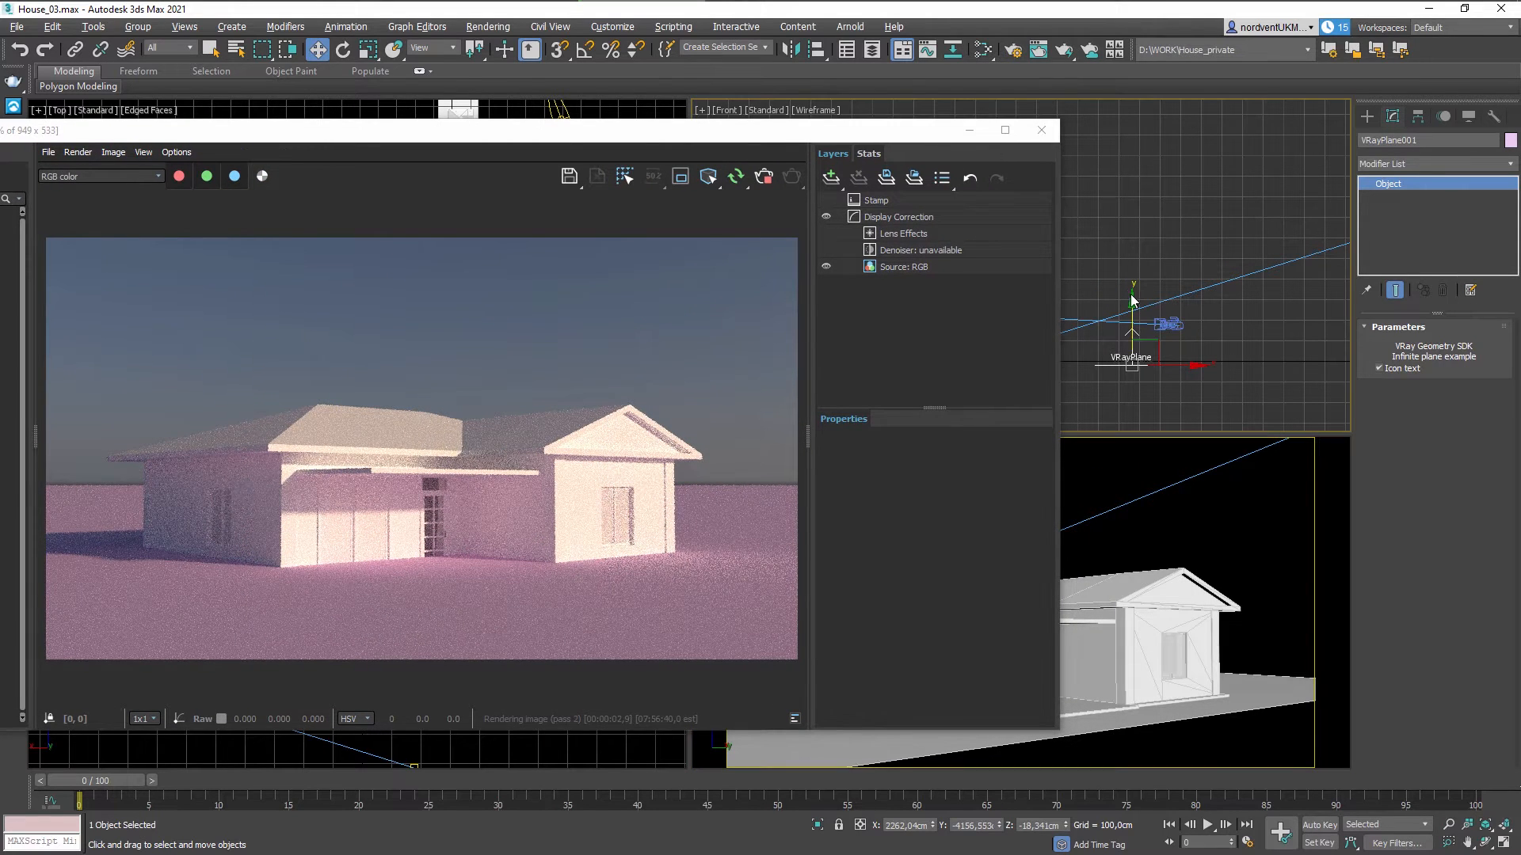
left_click_drag(1131, 295, 1130, 308)
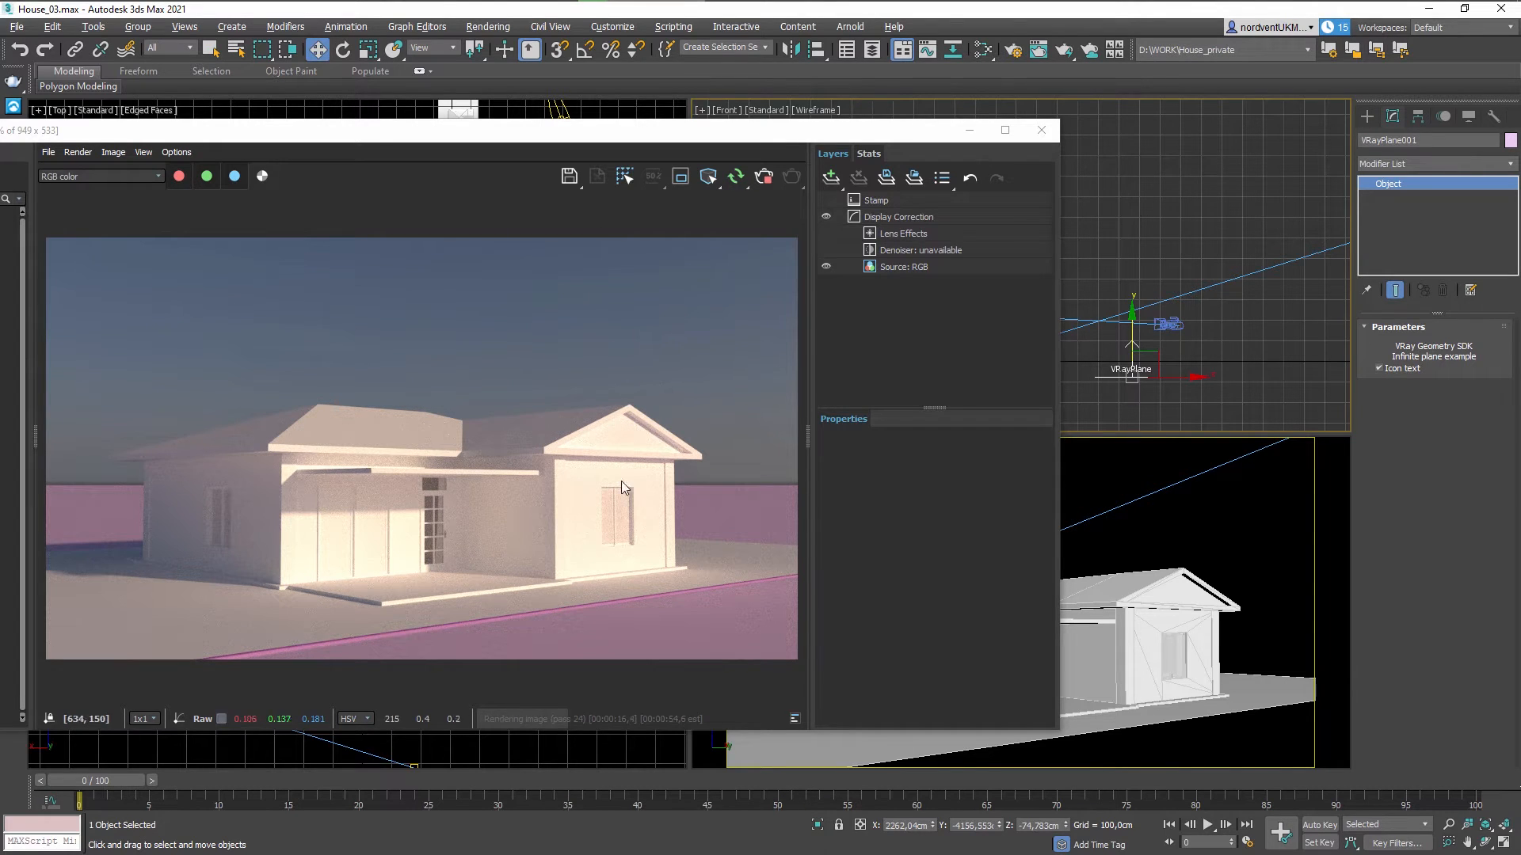
left_click(764, 178)
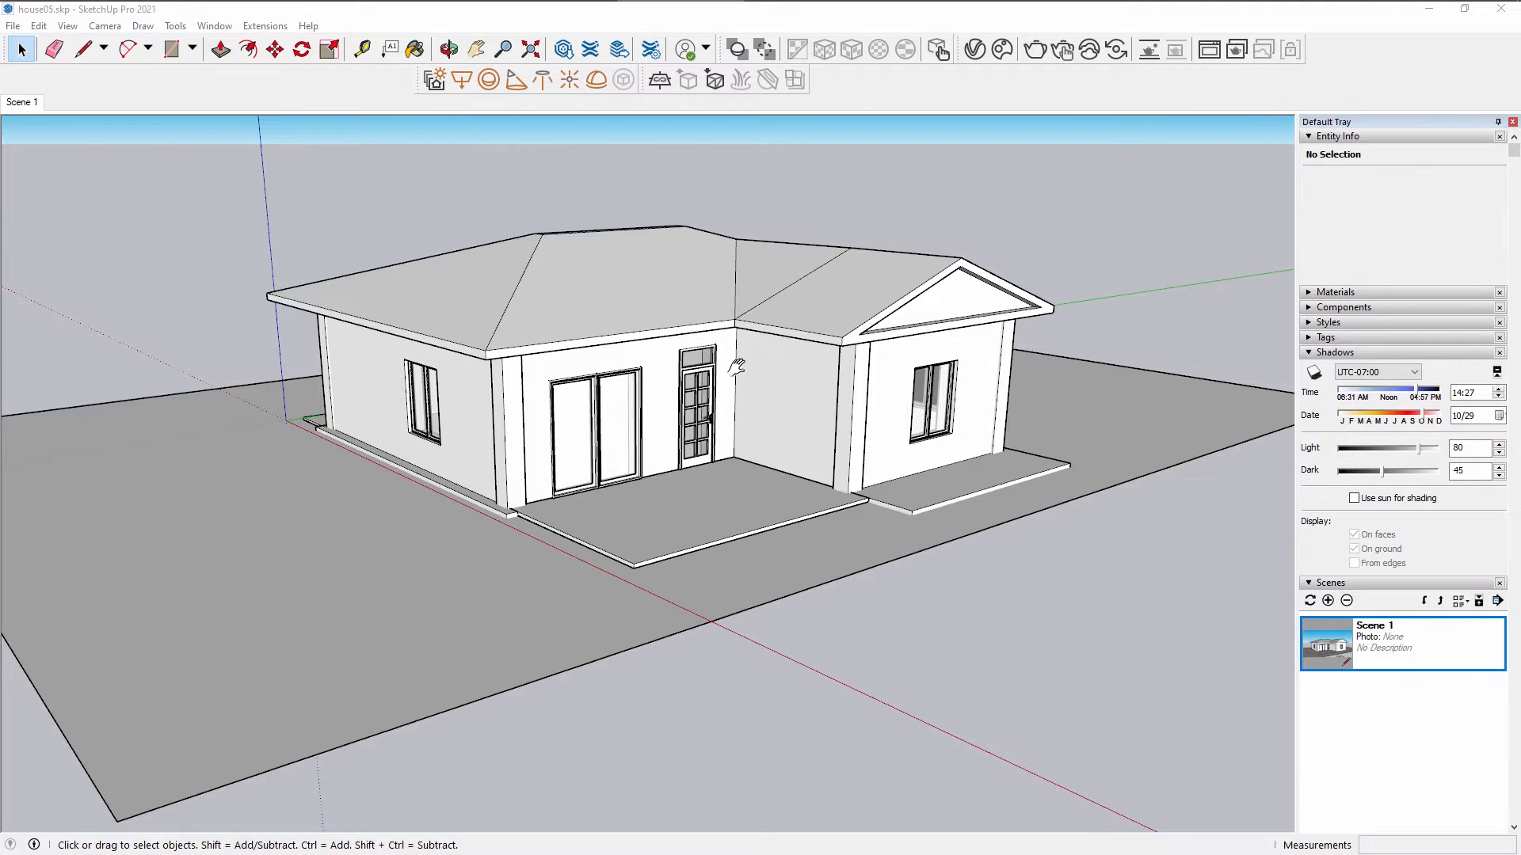
Switch to the house model in SketchUp, dock the Solar North toolbar, and frame the house from its front corner.
middle_click_drag(736, 367, 778, 404, "shift")
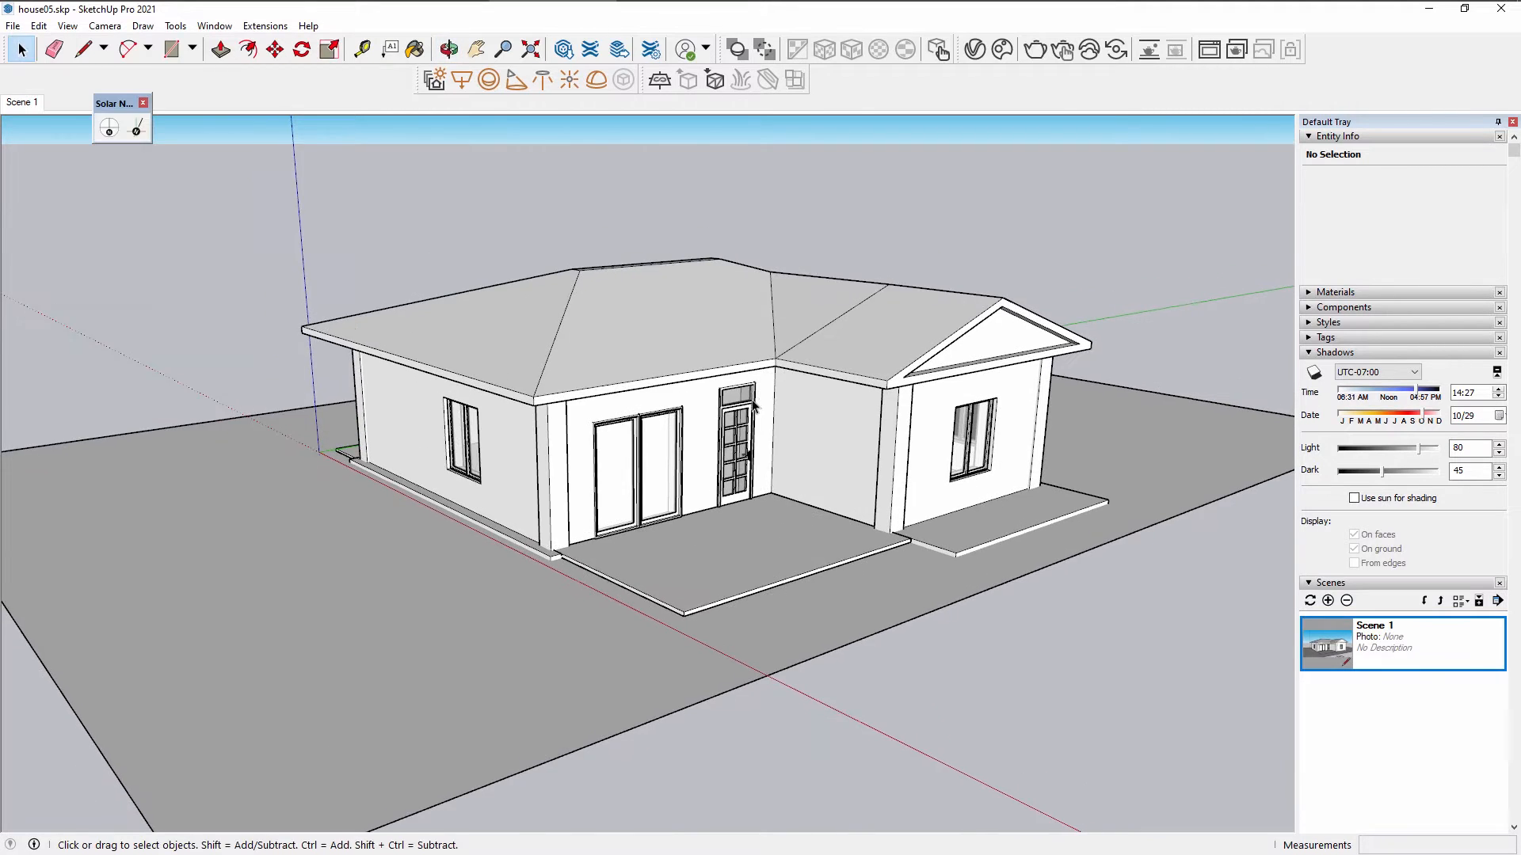
scroll(754, 406, "up", 2)
left_click_drag(111, 103, 206, 80)
scroll(686, 453, "down", 5)
mouse_move(697, 526)
middle_mouse_down()
mouse_move(648, 491)
mouse_move(702, 507)
middle_mouse_up()
scroll(702, 505, "down", 1)
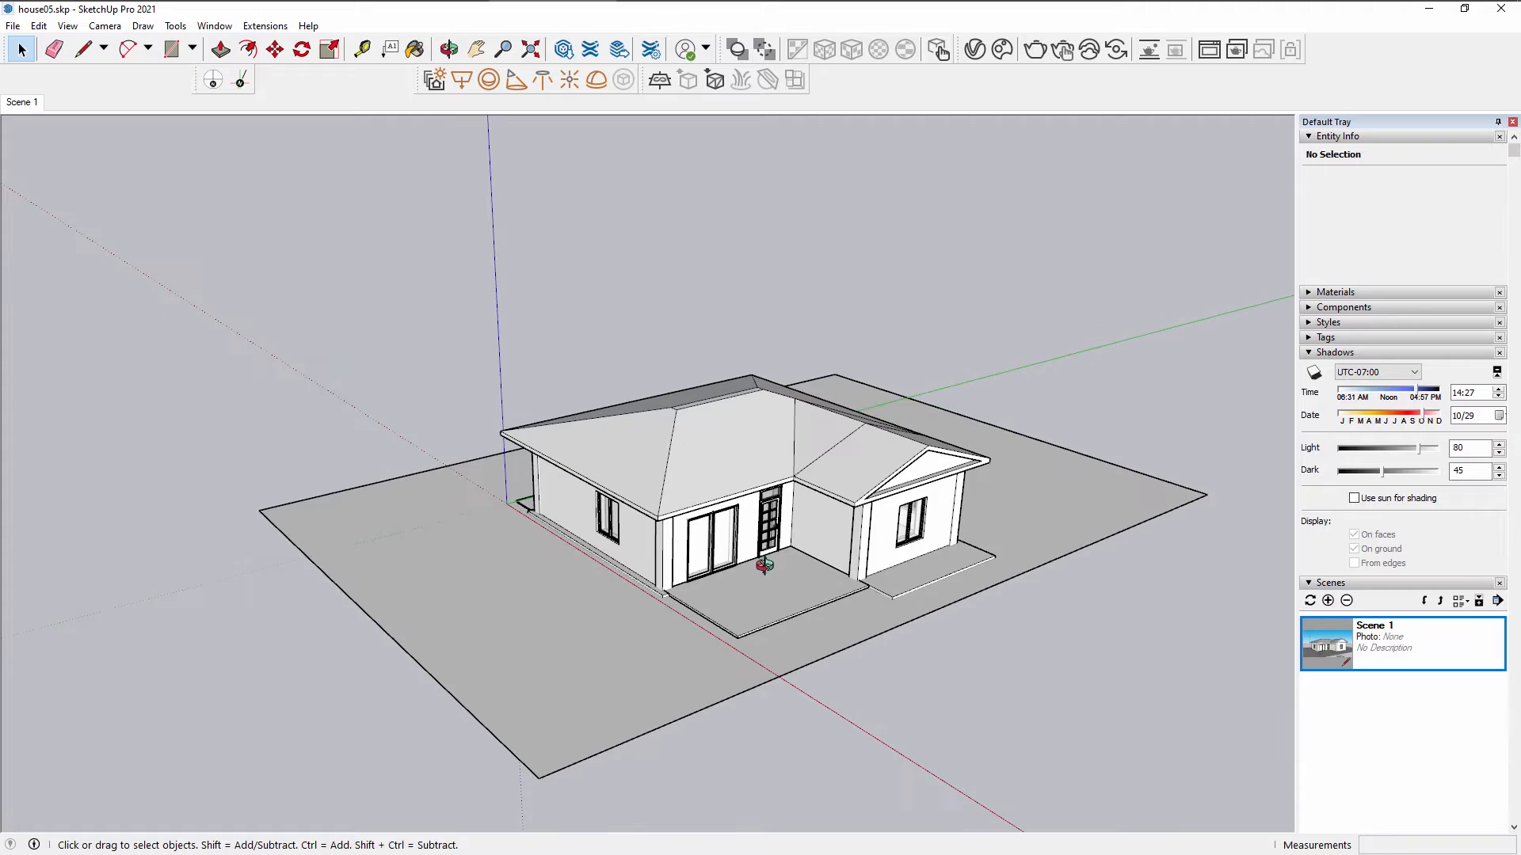
middle_click_drag(781, 594, 733, 502)
scroll(737, 491, "up", 1)
scroll(812, 554, "up", 1)
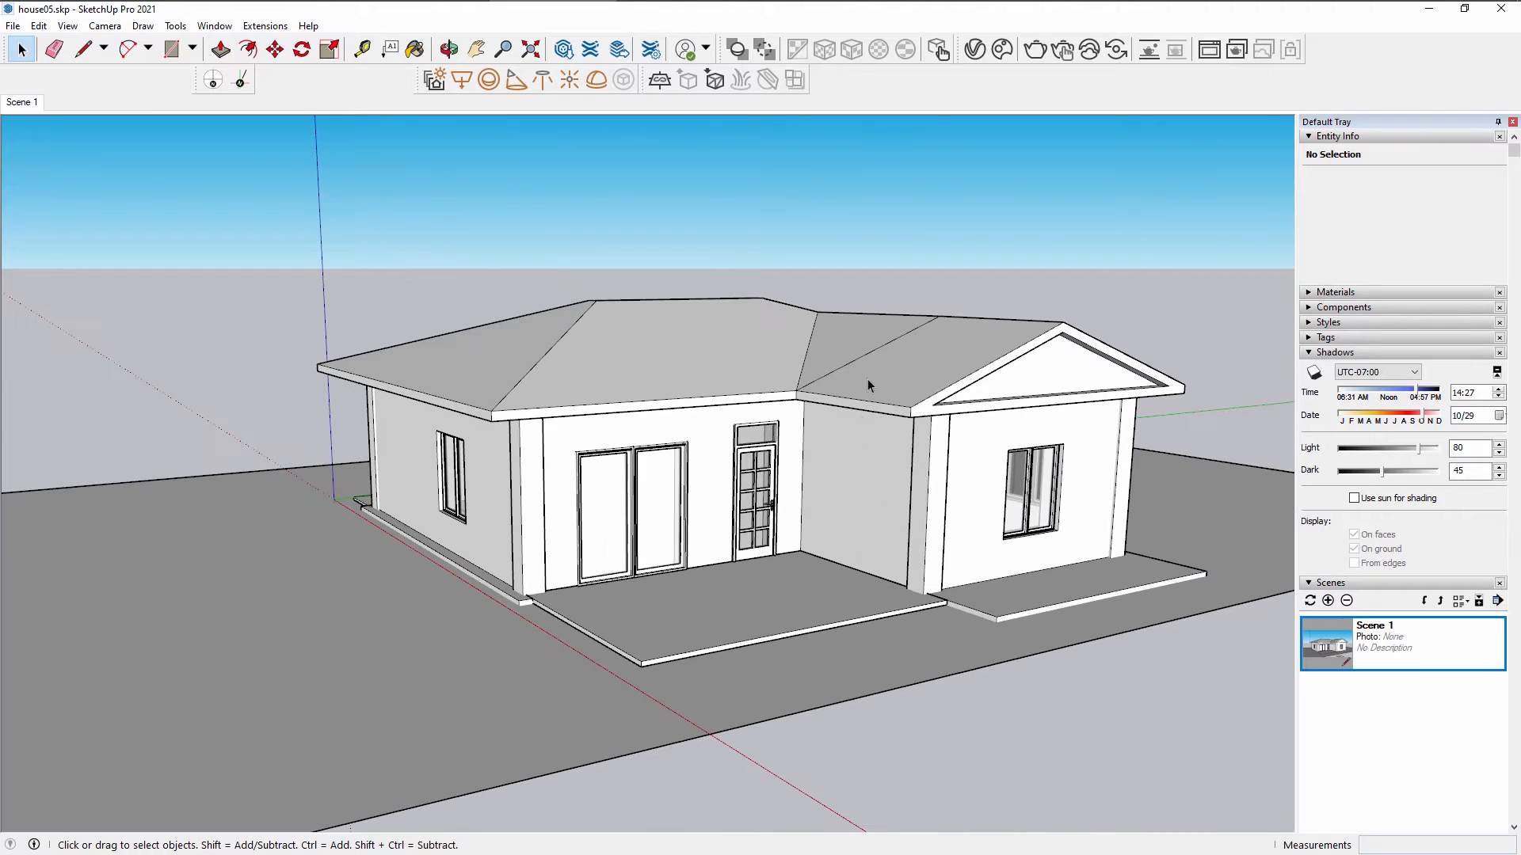
Review the render settings and render output size in the V-Ray Asset Editor.
left_click(974, 50)
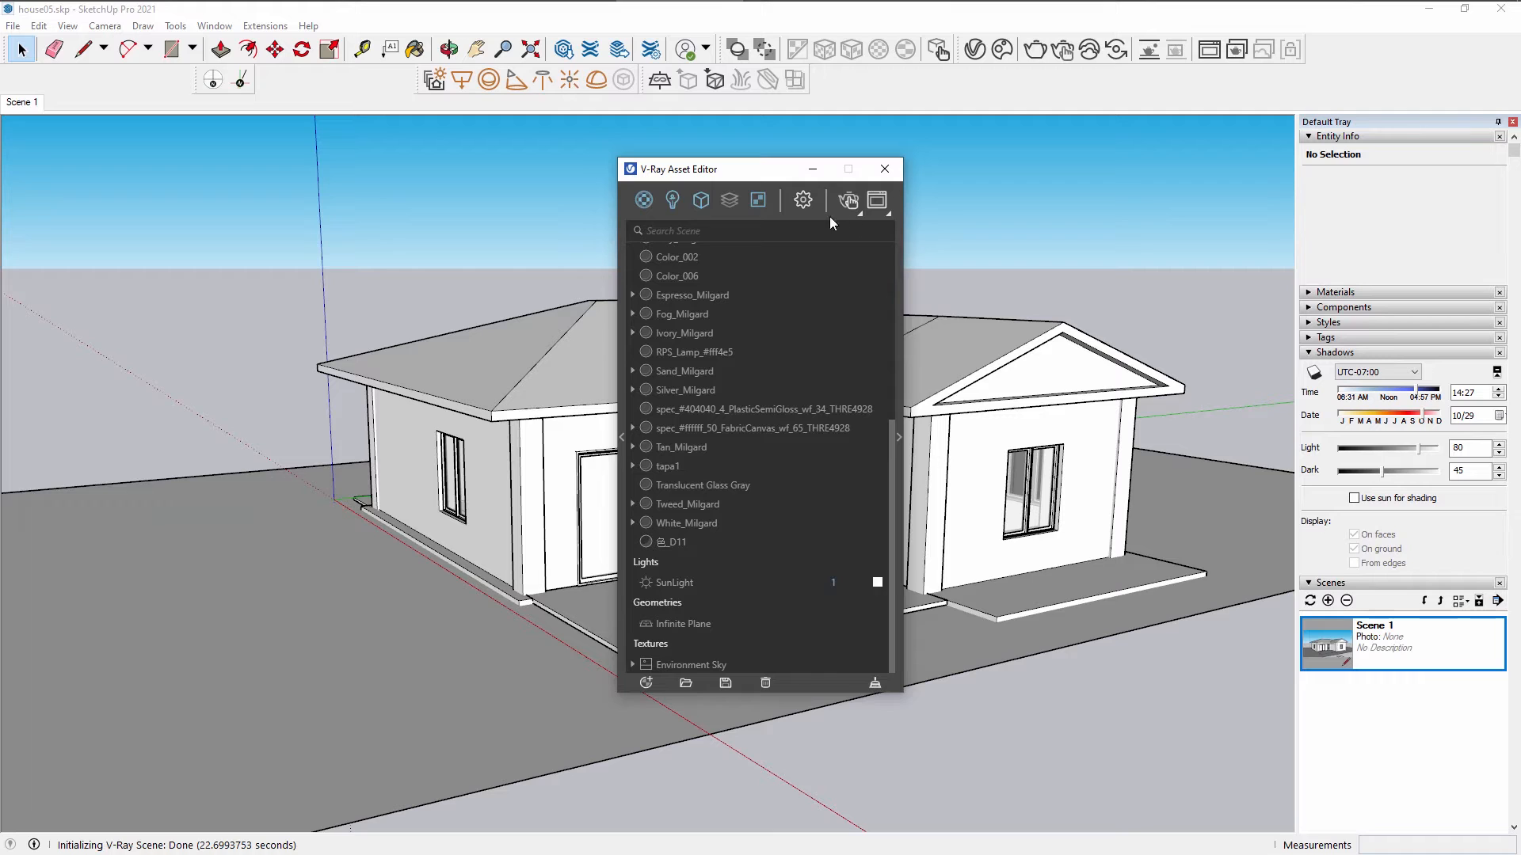
left_click(802, 200)
left_click_drag(695, 163, 686, 176)
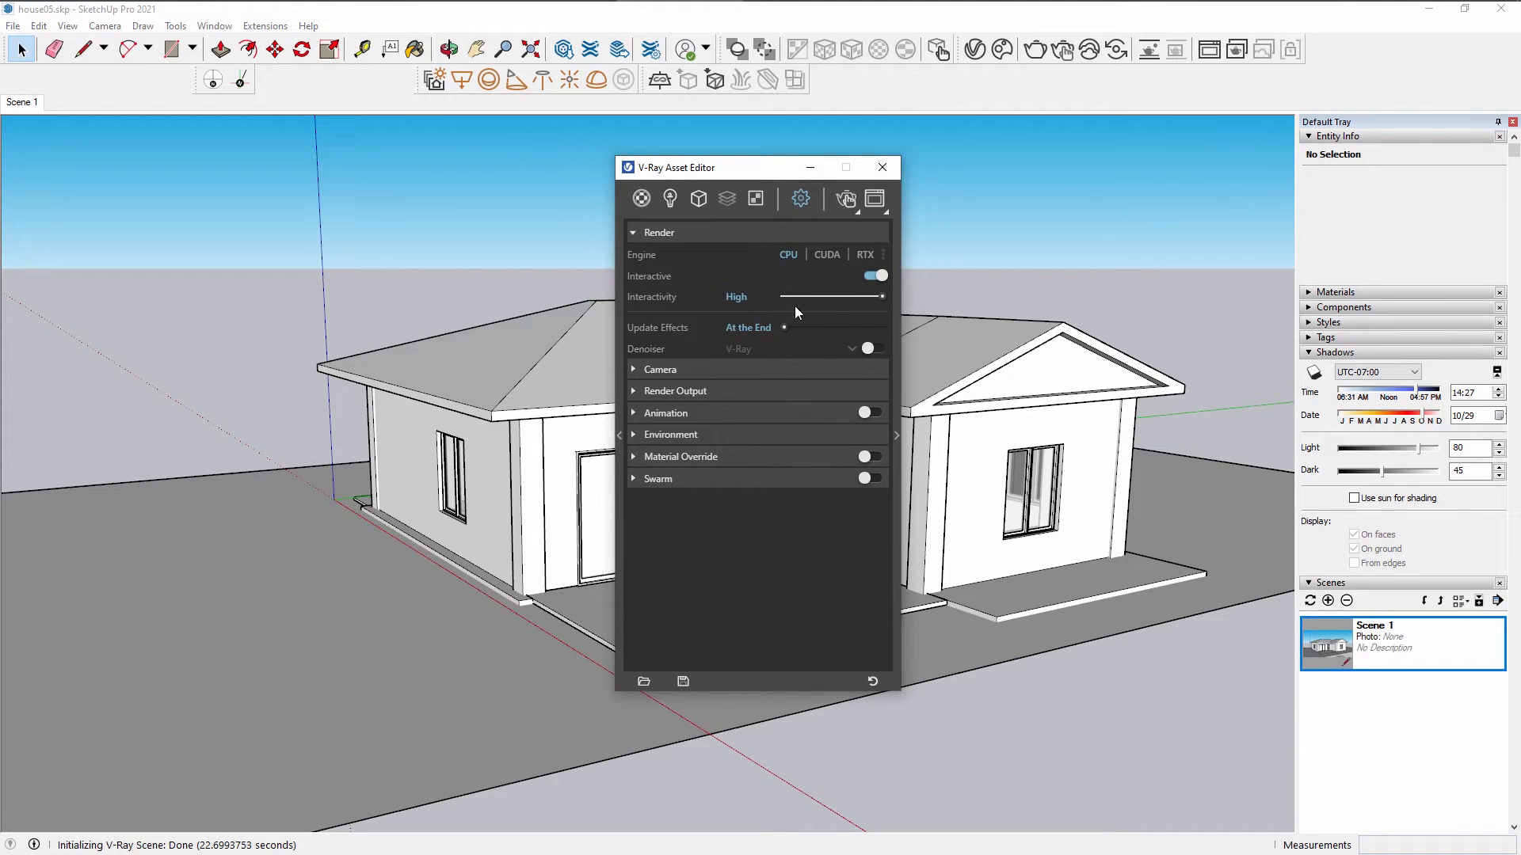
left_click(679, 391)
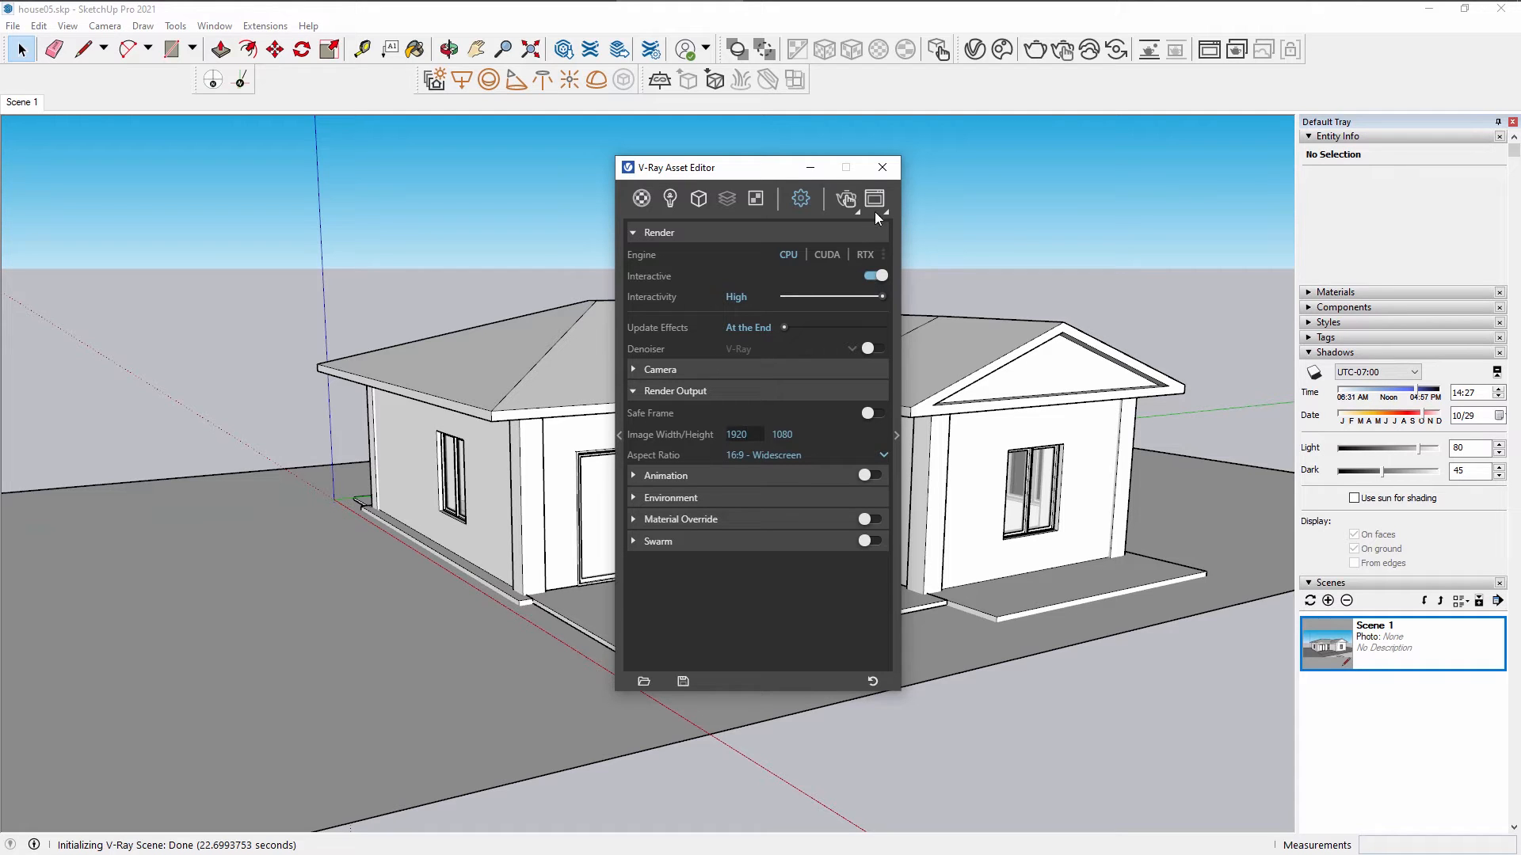
left_click(883, 182)
Start an interactive V-Ray render and reframe the house from a lower viewpoint, showing the rendered image at 50%.
left_click(1065, 57)
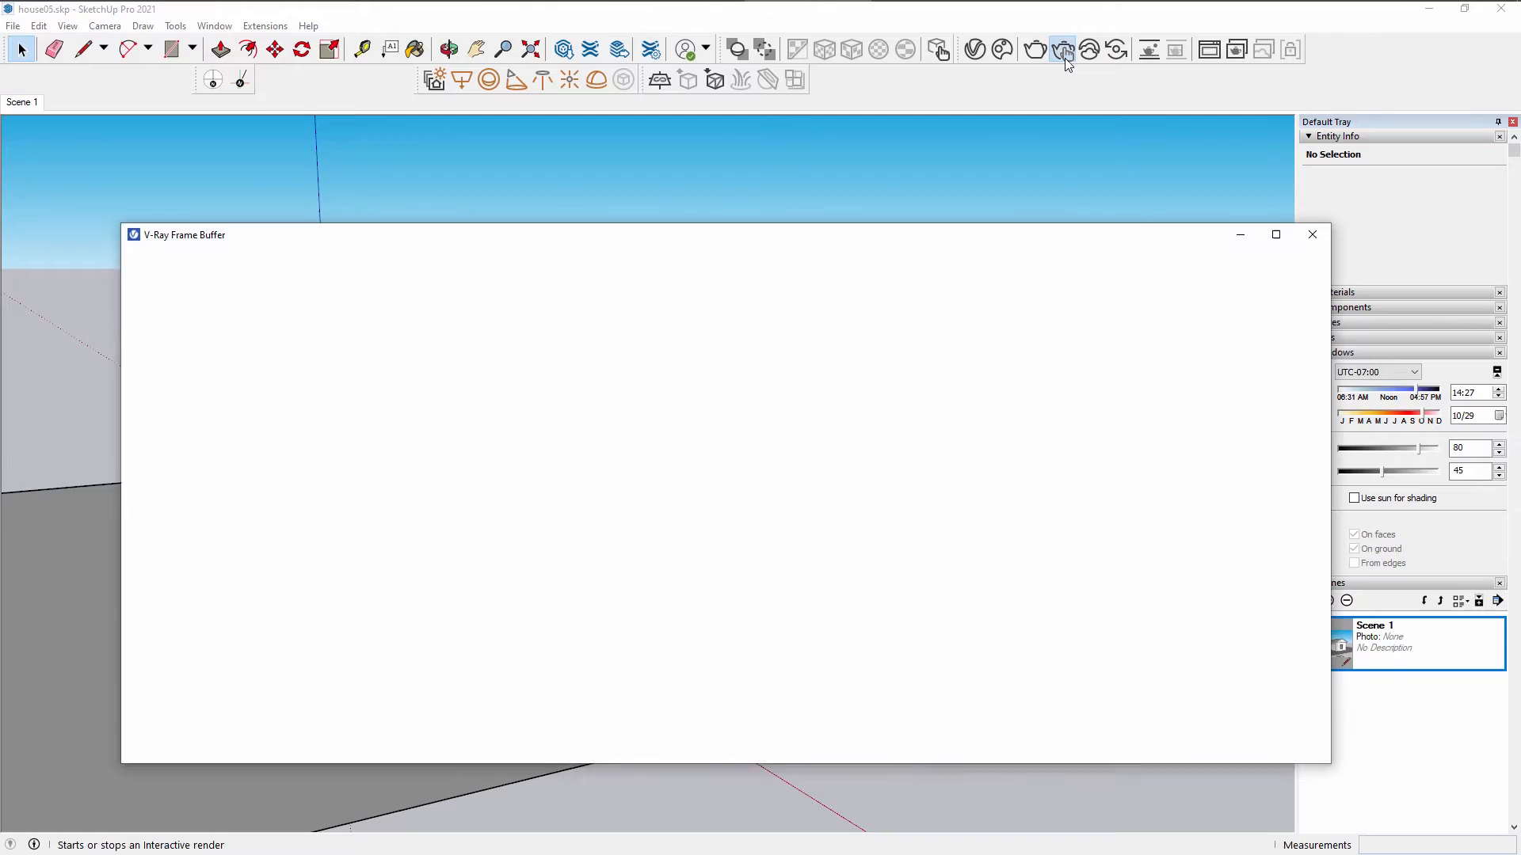
scroll(762, 204, "down", 2)
mouse_move(703, 140)
middle_mouse_down("shift")
mouse_move(911, 290)
mouse_move(967, 305)
middle_mouse_up("shift")
left_click_drag(951, 240, 948, 130)
scroll(857, 692, "down", 2)
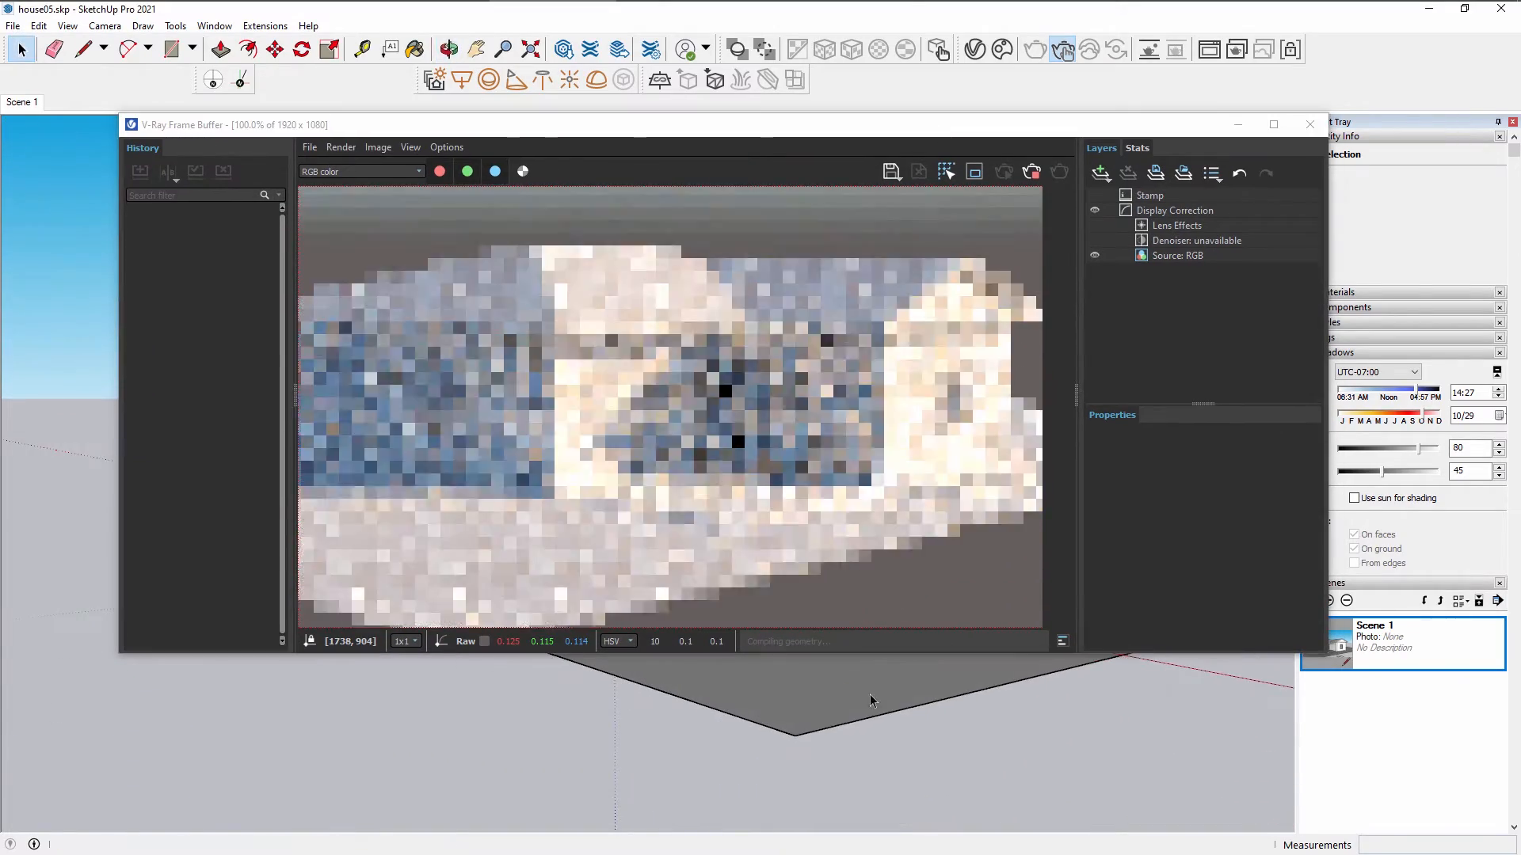
mouse_move(873, 713)
middle_mouse_down()
mouse_move(861, 679)
mouse_move(935, 738)
mouse_move(896, 727)
mouse_move(908, 748)
mouse_move(860, 744)
mouse_move(939, 729)
mouse_move(856, 741)
mouse_move(716, 716)
mouse_move(791, 671)
mouse_move(767, 696)
mouse_move(759, 754)
mouse_move(776, 734)
middle_mouse_up()
left_click(827, 436)
scroll(828, 436, "down", 1)
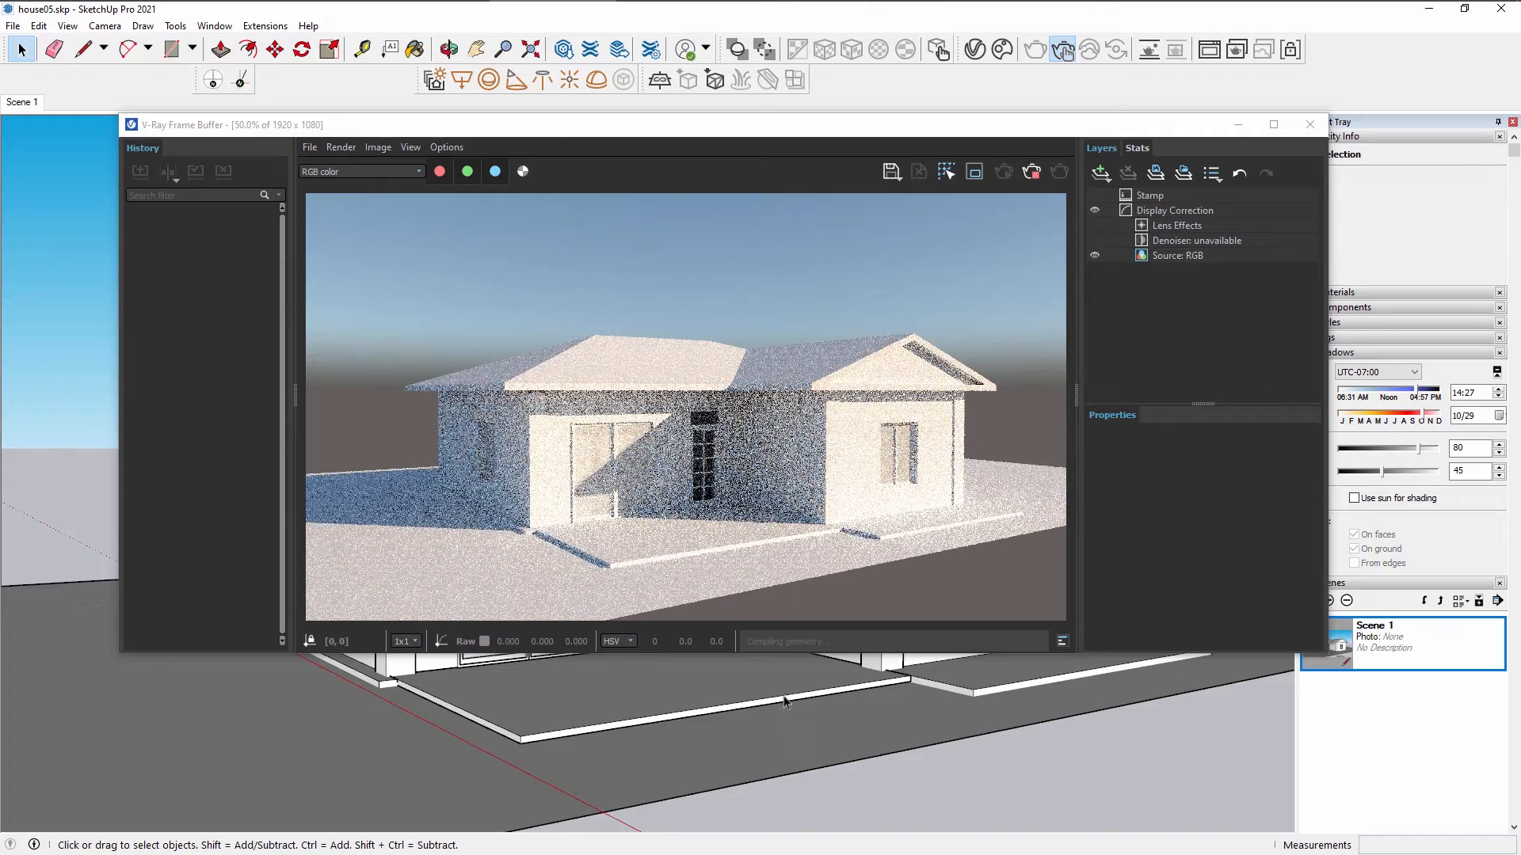
Set the sun's time of day to 15:14 in the shadow settings while checking the interactive render.
left_click_drag(1037, 123, 811, 172)
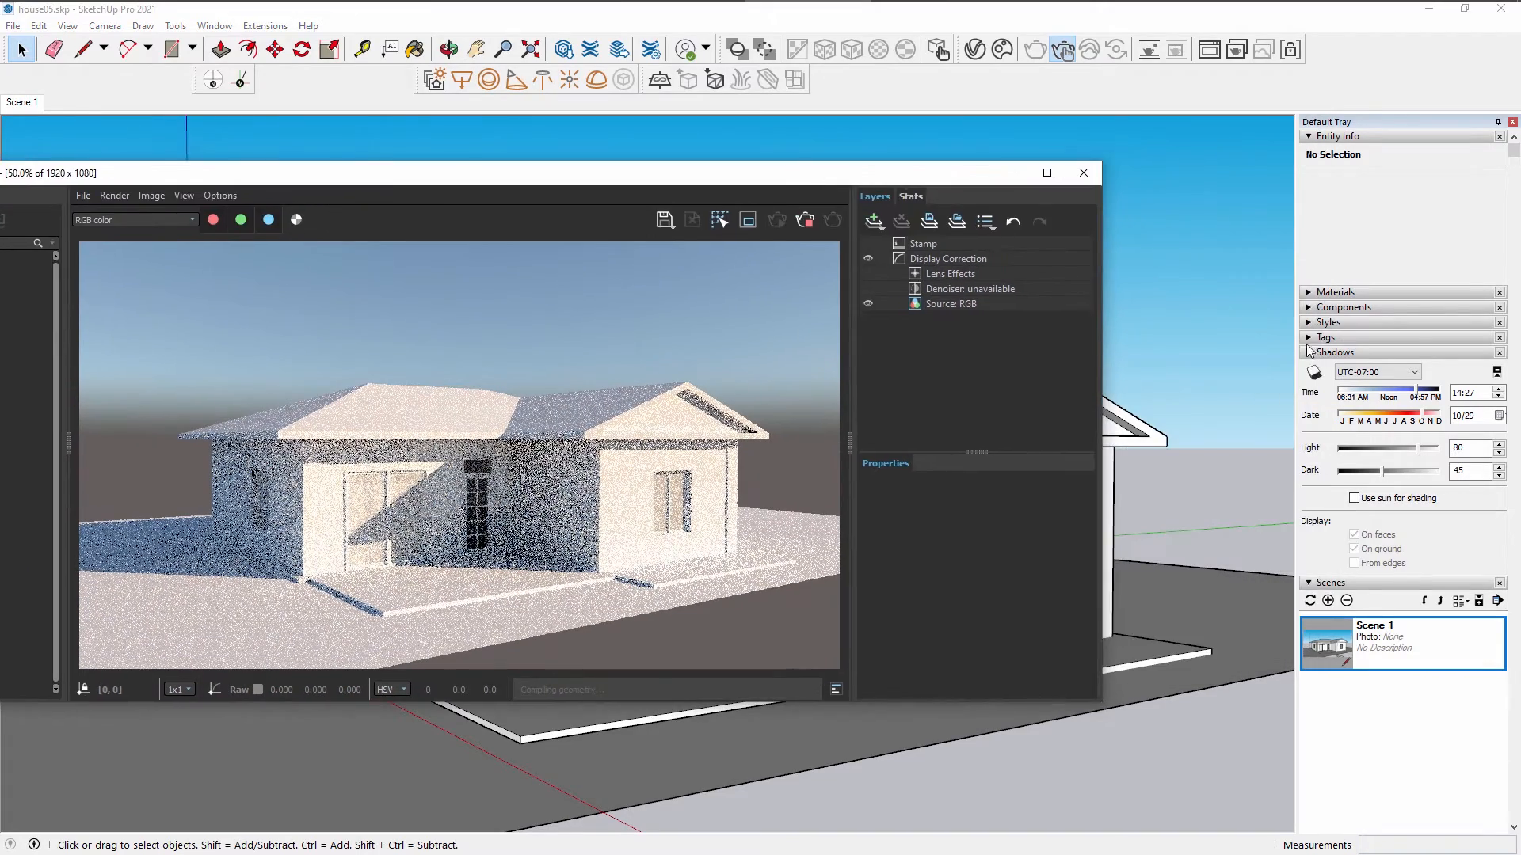
left_click_drag(1379, 400, 1430, 393)
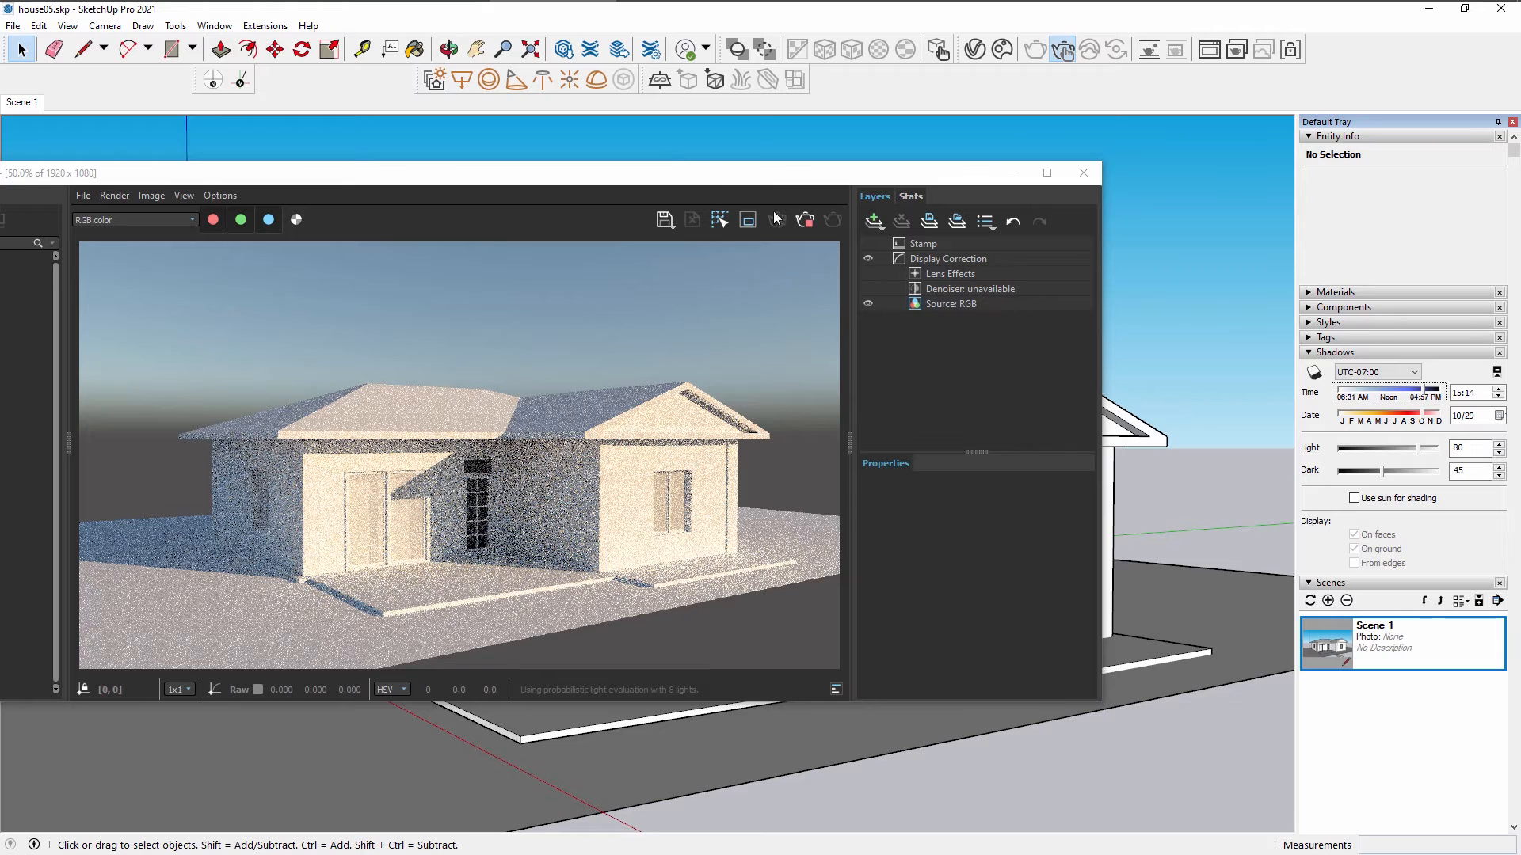
left_click(806, 221)
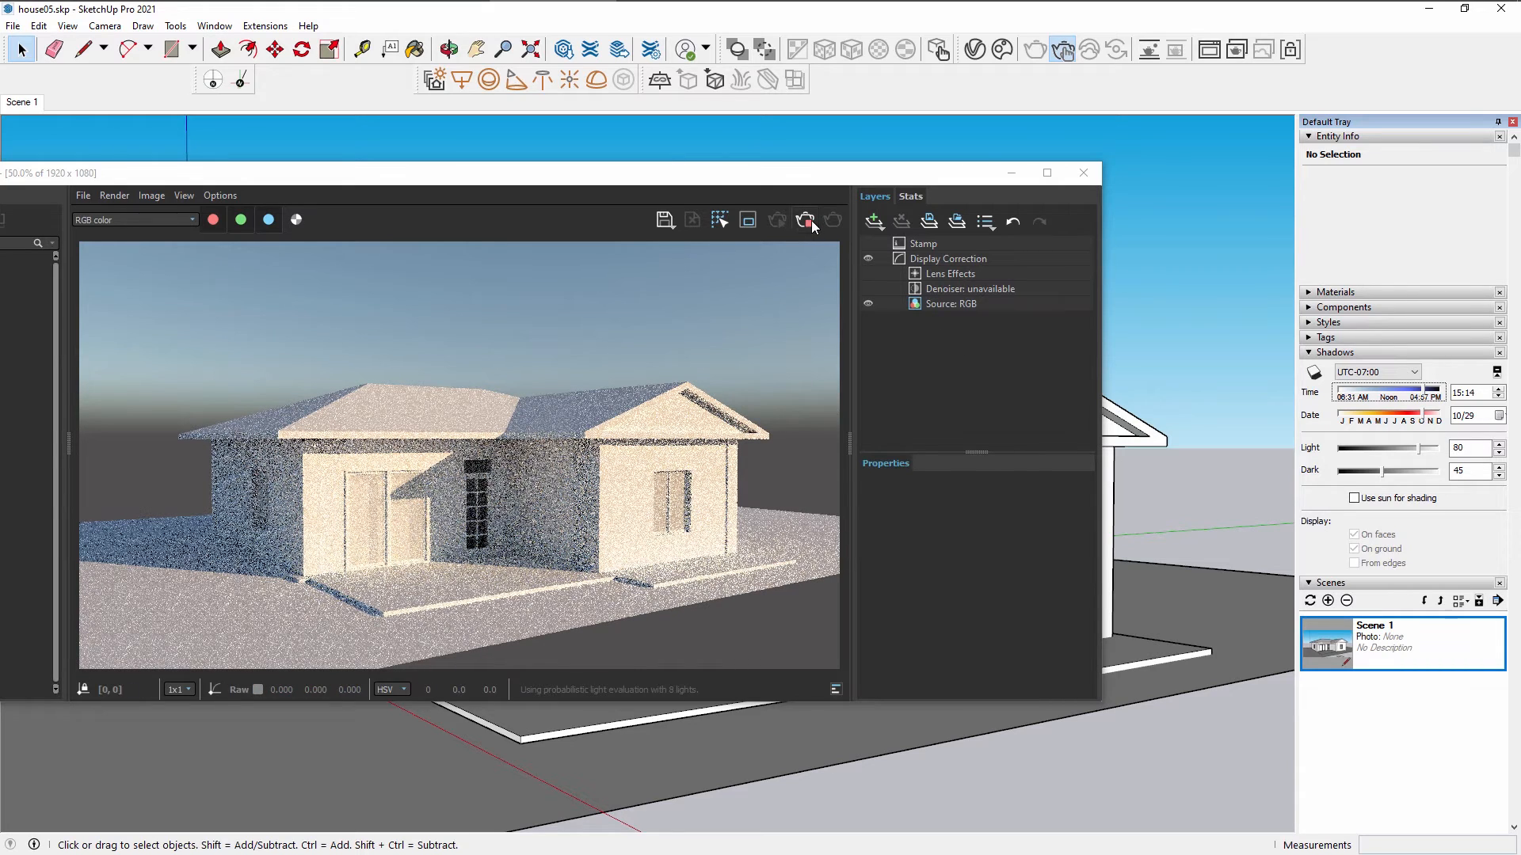
Try a different solar north direction, picked on the ground in front of the house, while checking the interactive render.
left_click(241, 81)
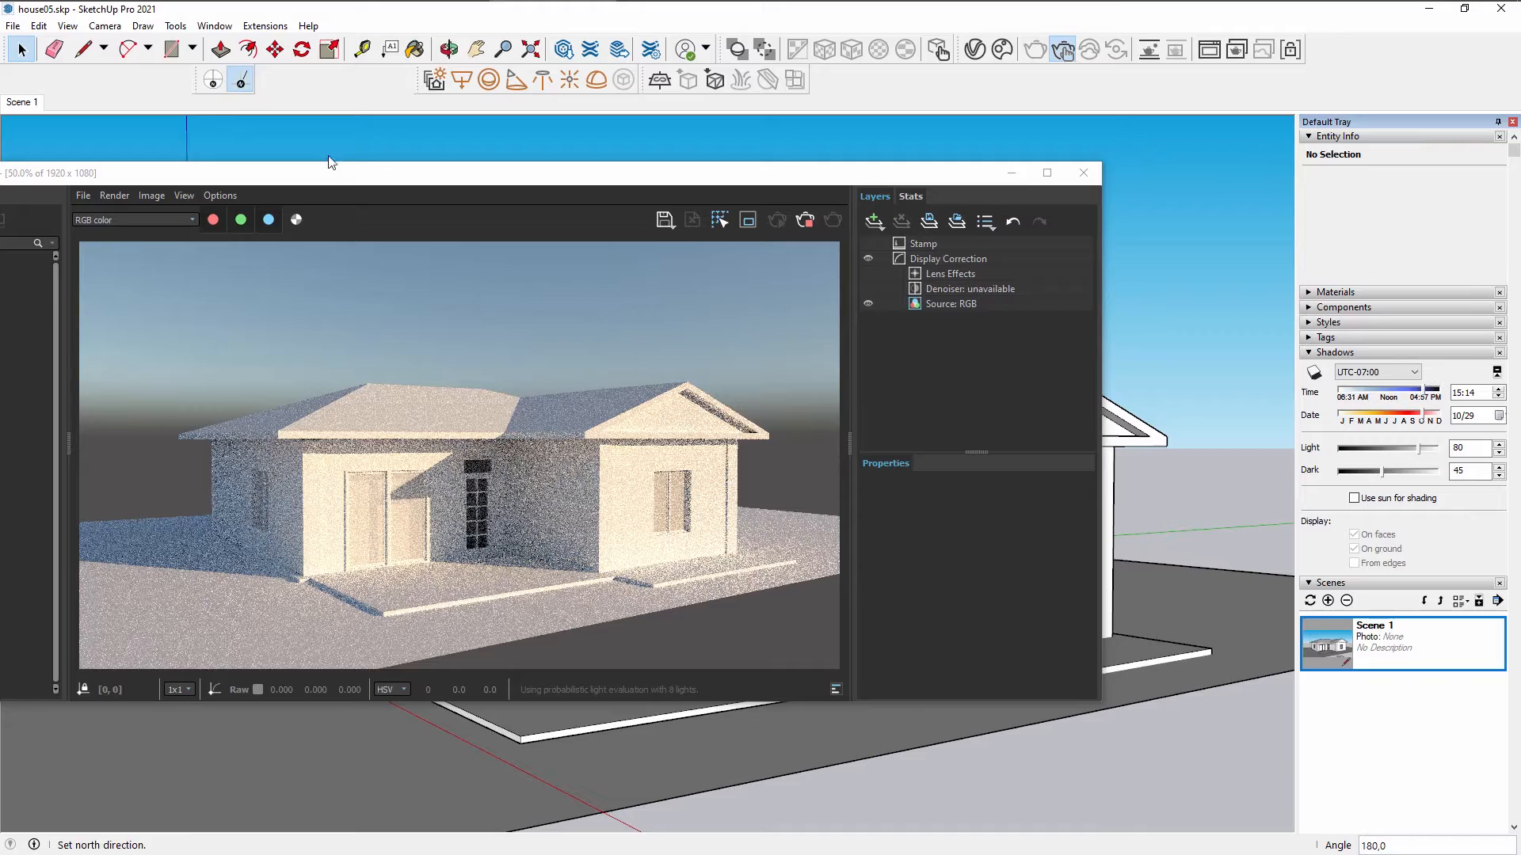
left_click(1098, 762)
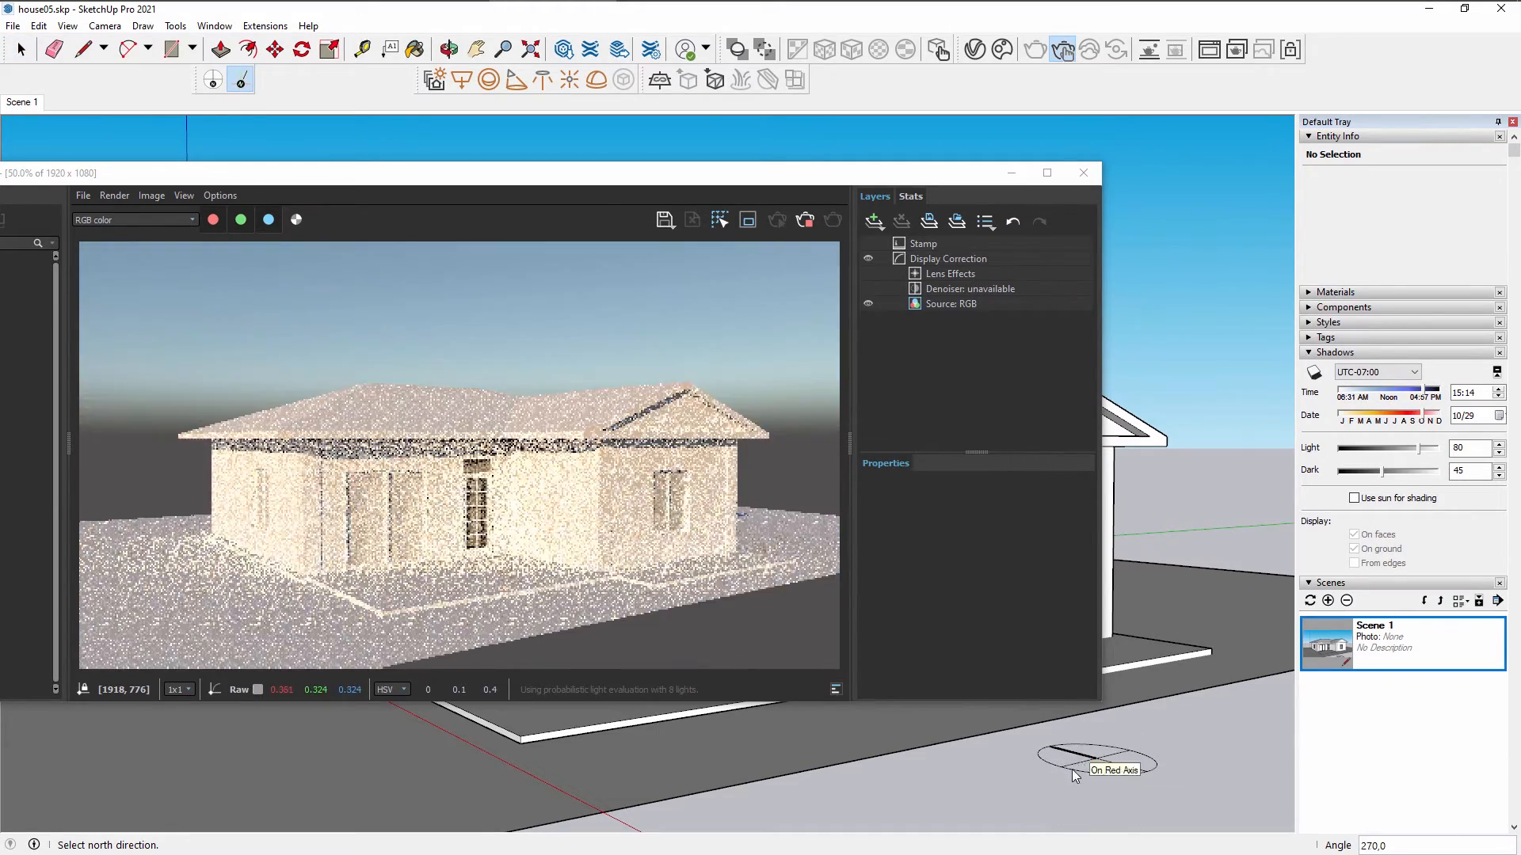
left_click(1066, 775)
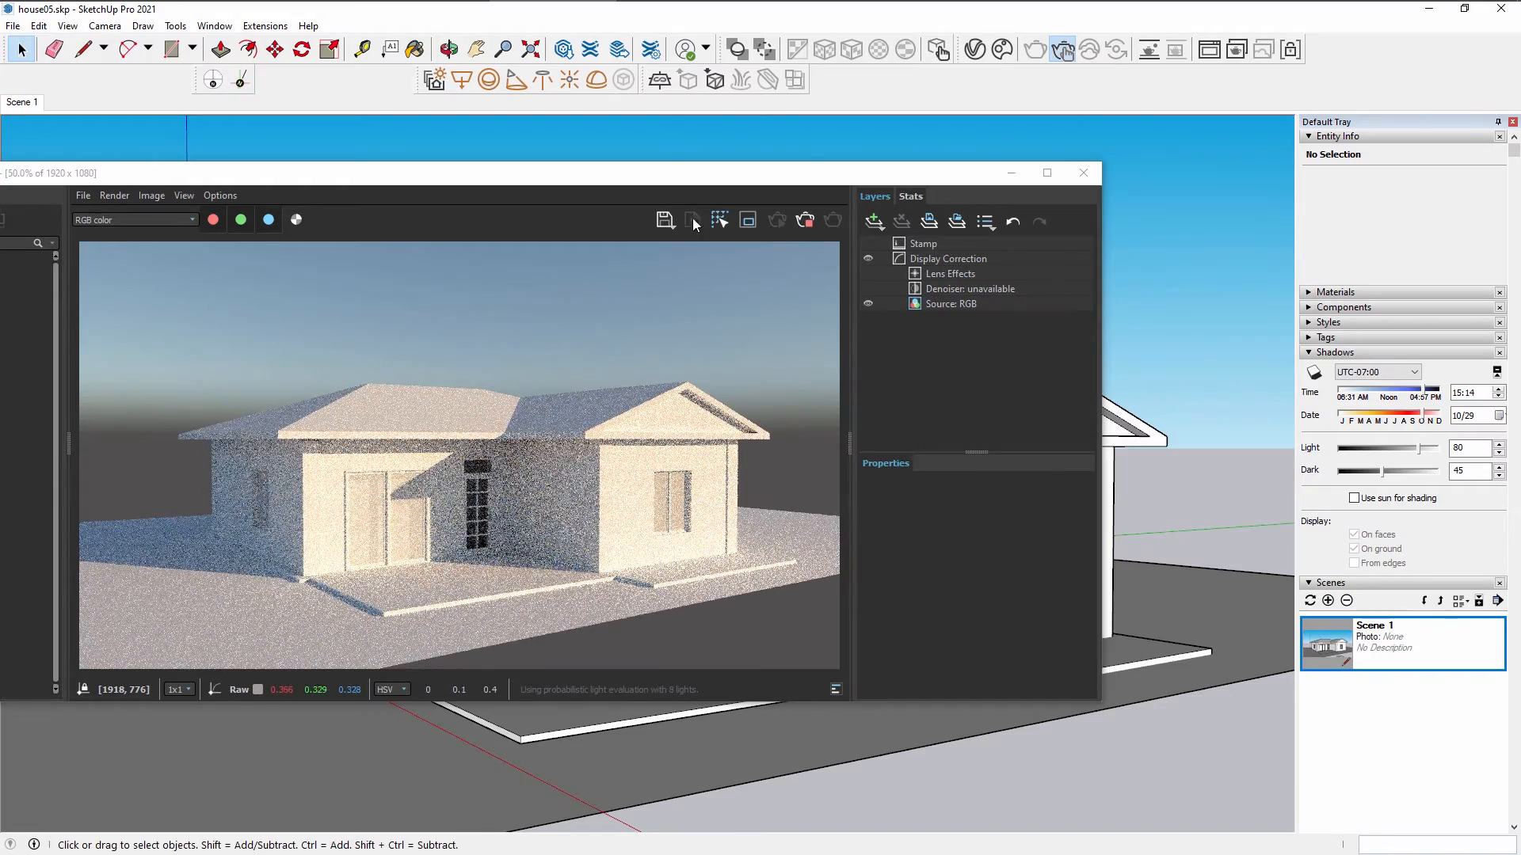
Stop the interactive render, close the V-Ray Frame Buffer, and save the current house view as a new scene.
left_click_drag(675, 176, 855, 192)
mouse_move(891, 790)
middle_mouse_down()
mouse_move(886, 729)
mouse_move(880, 783)
mouse_move(960, 761)
middle_mouse_up()
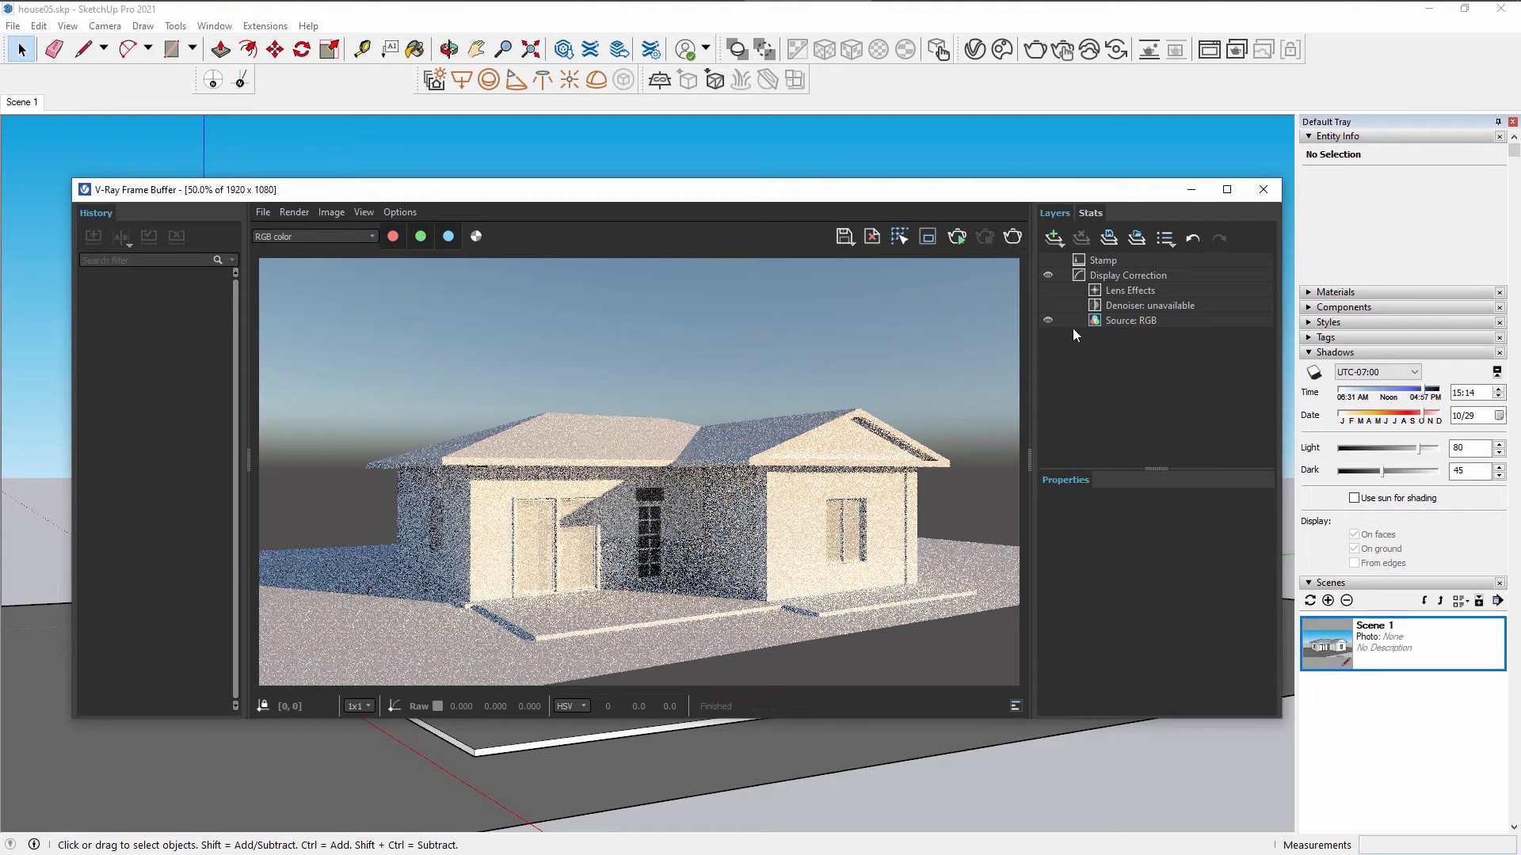
left_click(1263, 189)
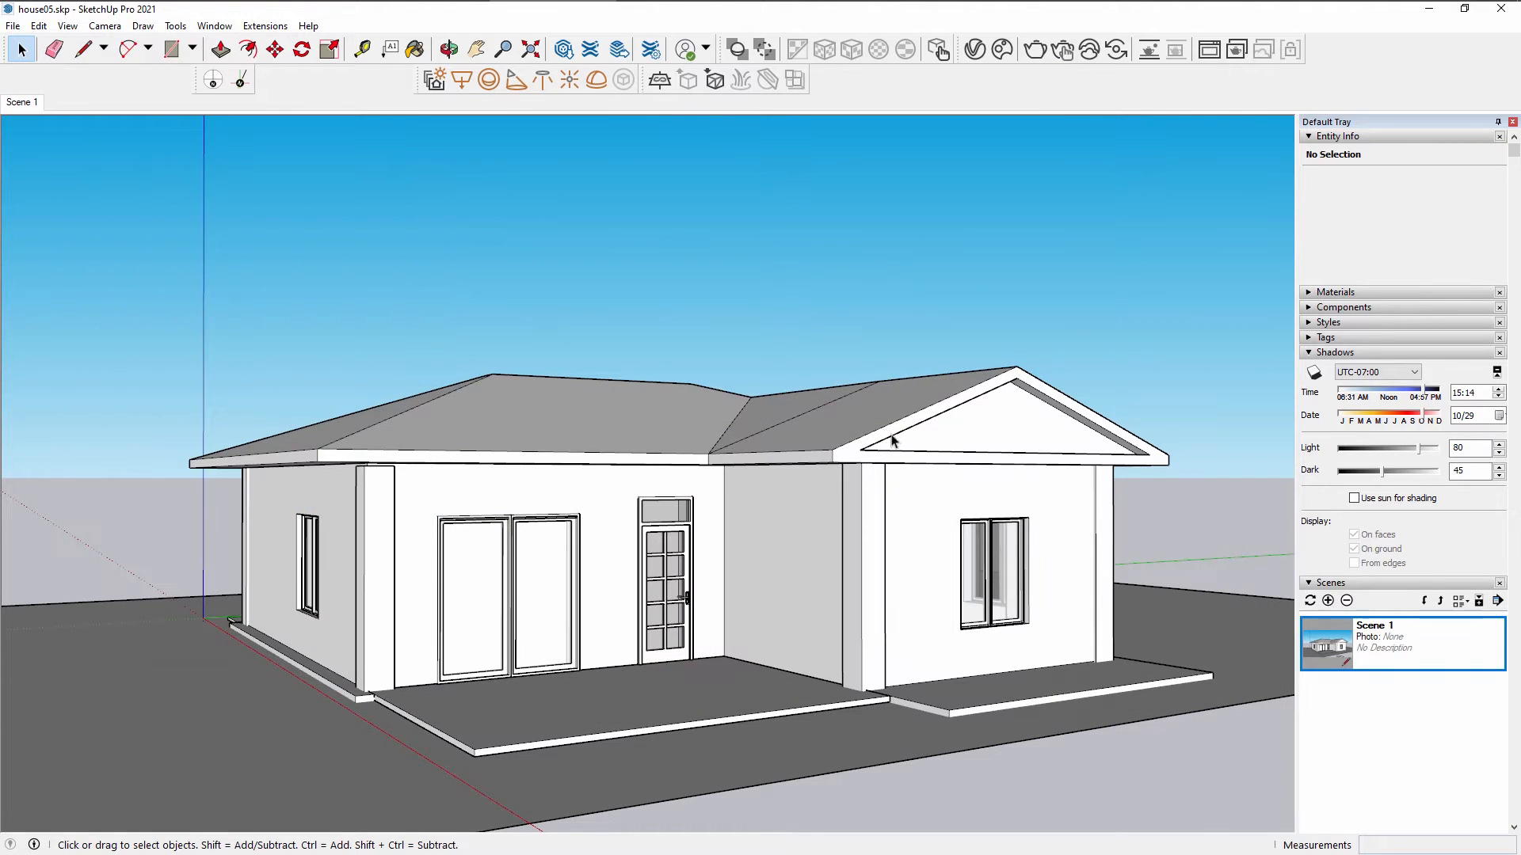
left_click(1328, 601)
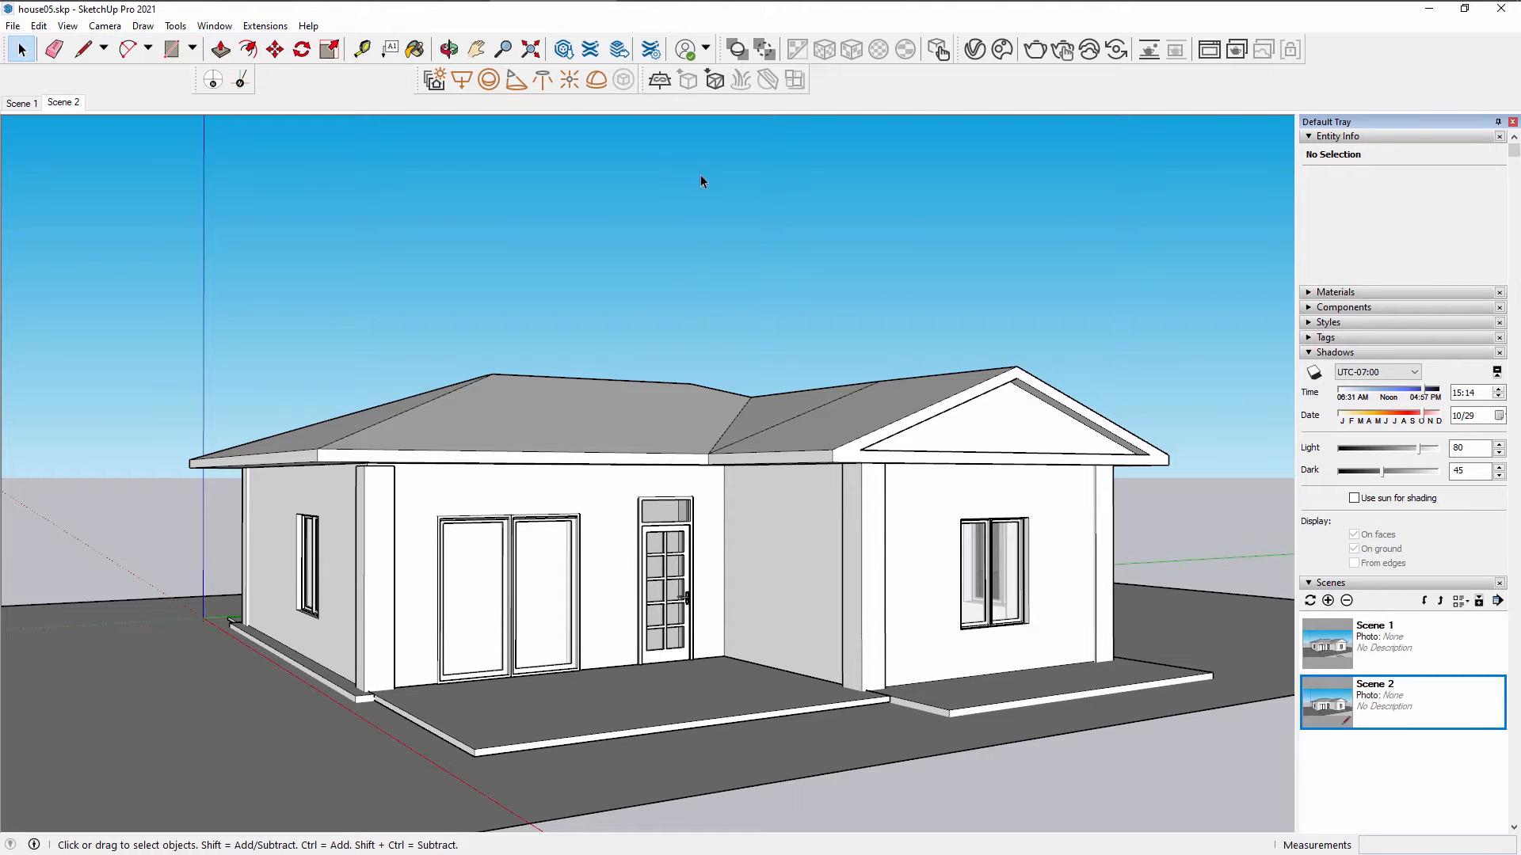
Draw a rectangular strip of about 1.31 m by 31.98 m along the outer side of the ground plane's edge.
scroll(559, 317, "down", 4)
middle_click_drag(569, 365, 491, 411)
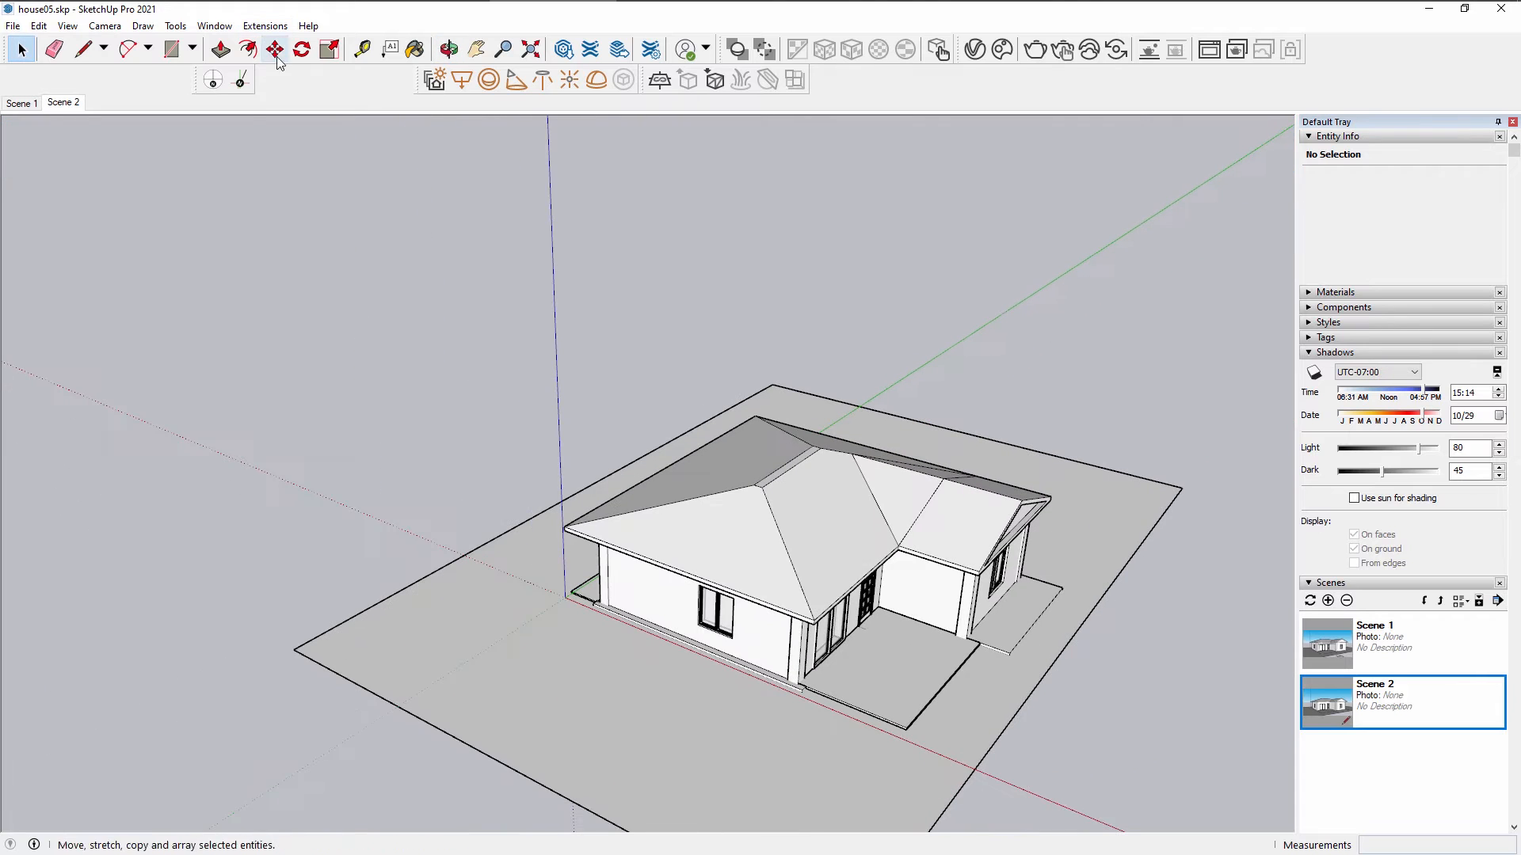
left_click(171, 49)
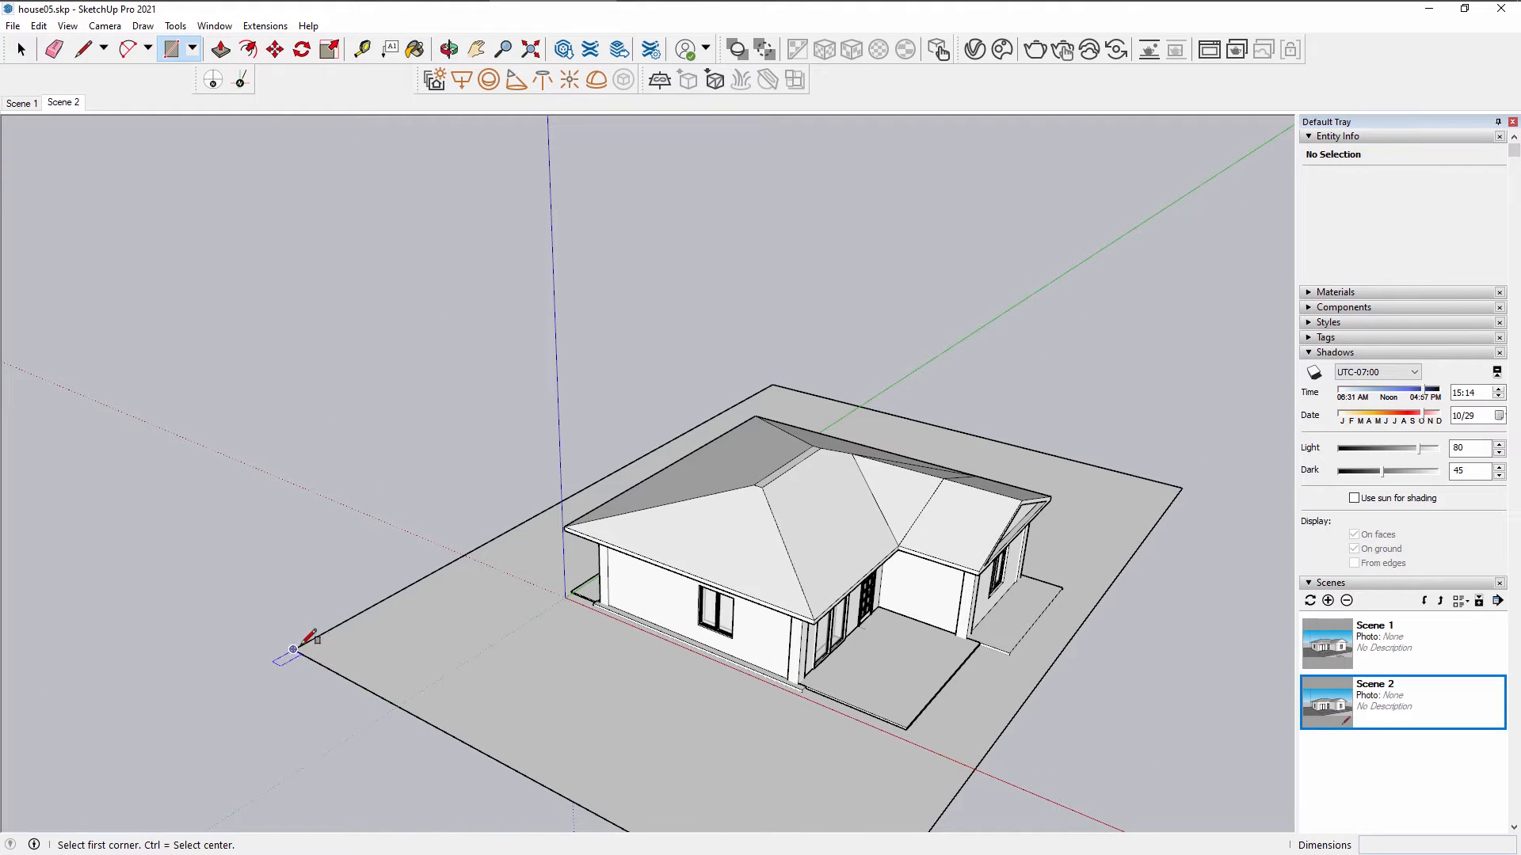
left_click(293, 650)
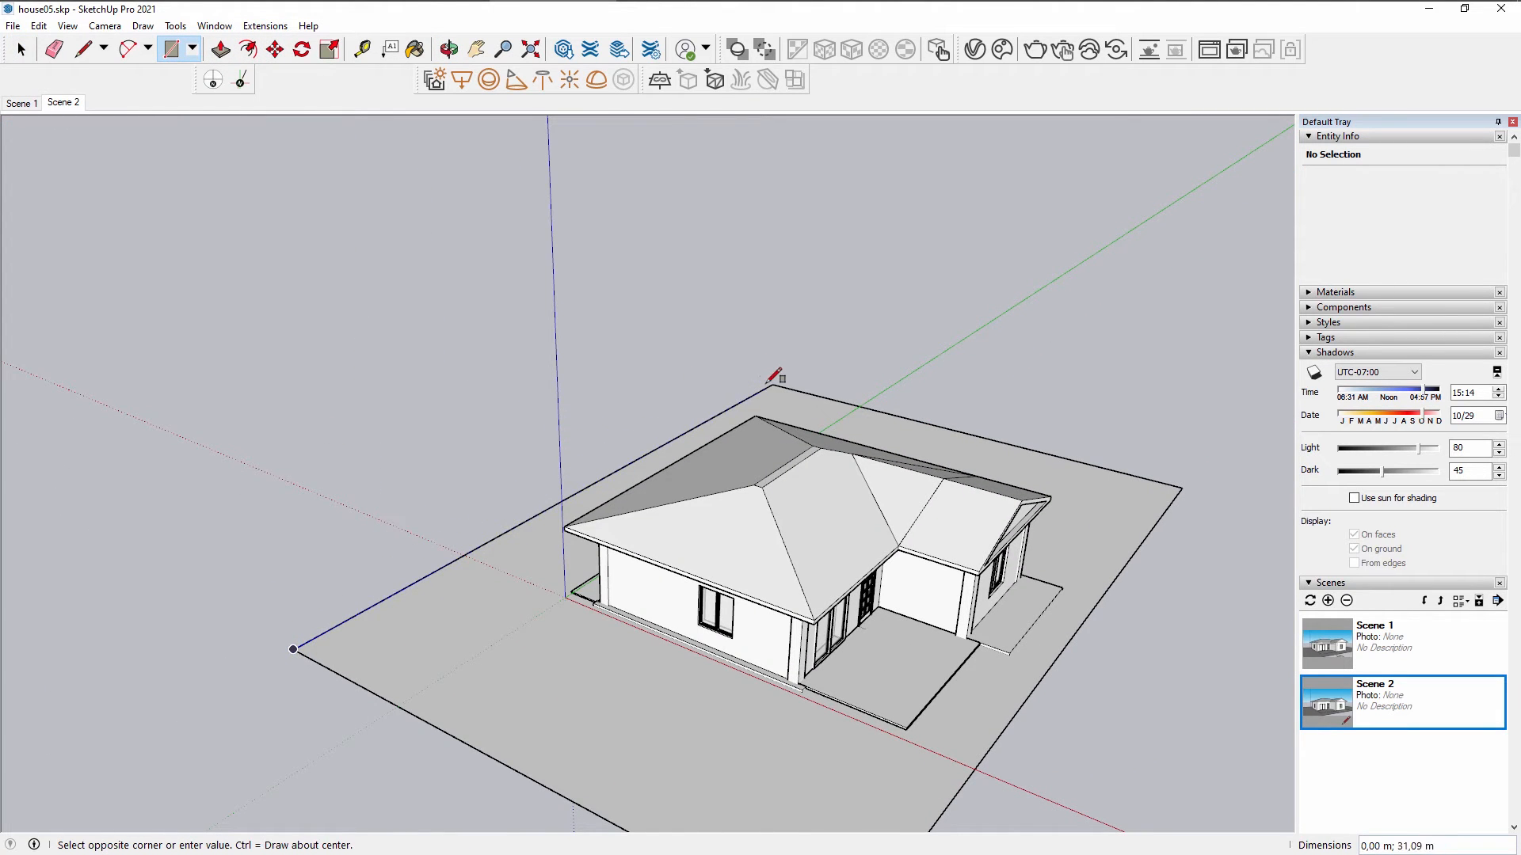
middle_click_drag(701, 390, 555, 375)
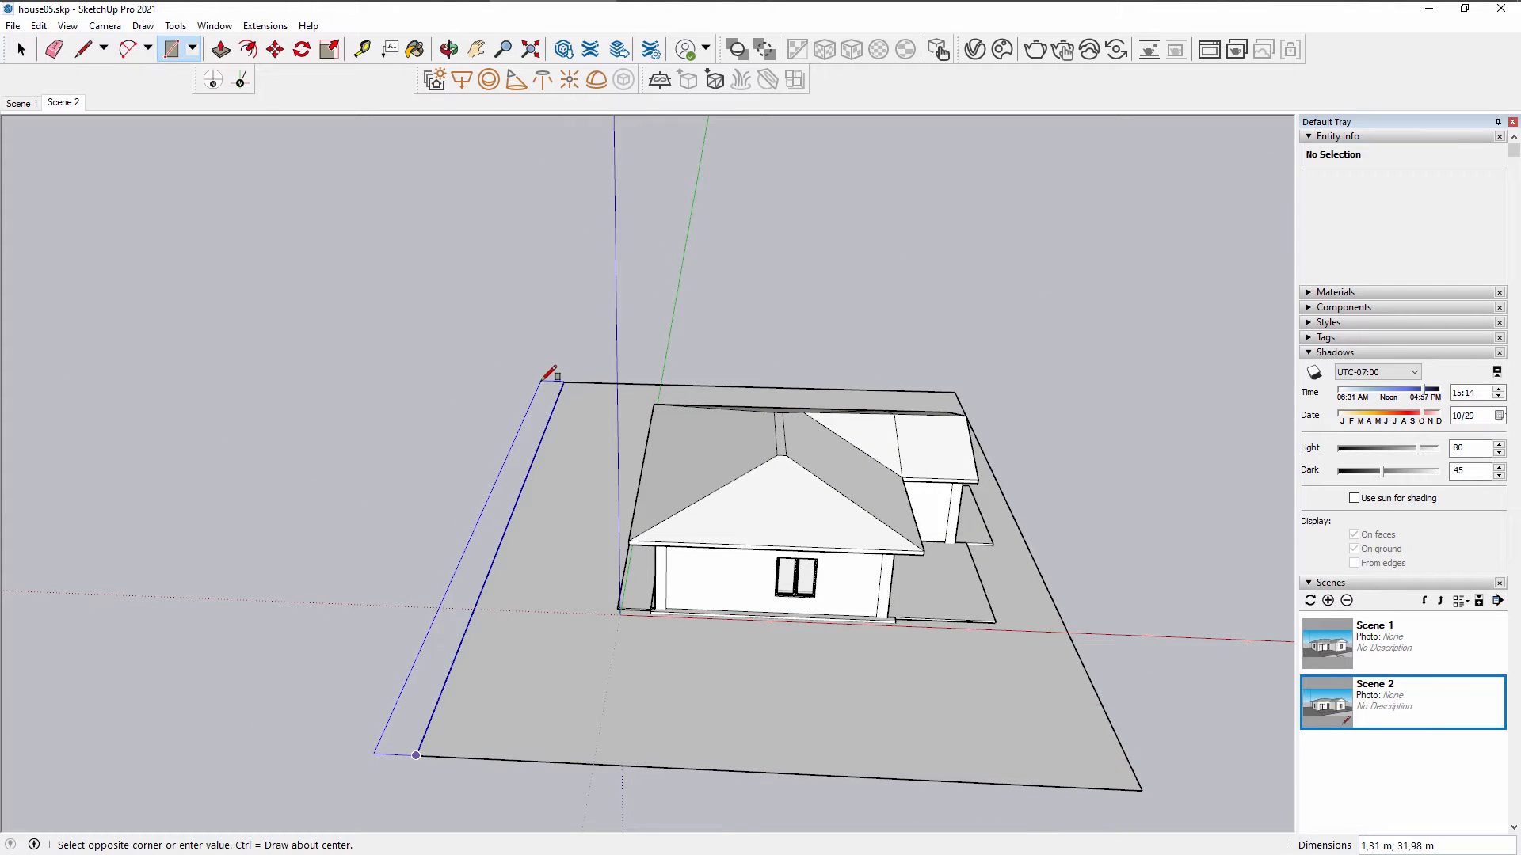
left_click(543, 381)
key("space")
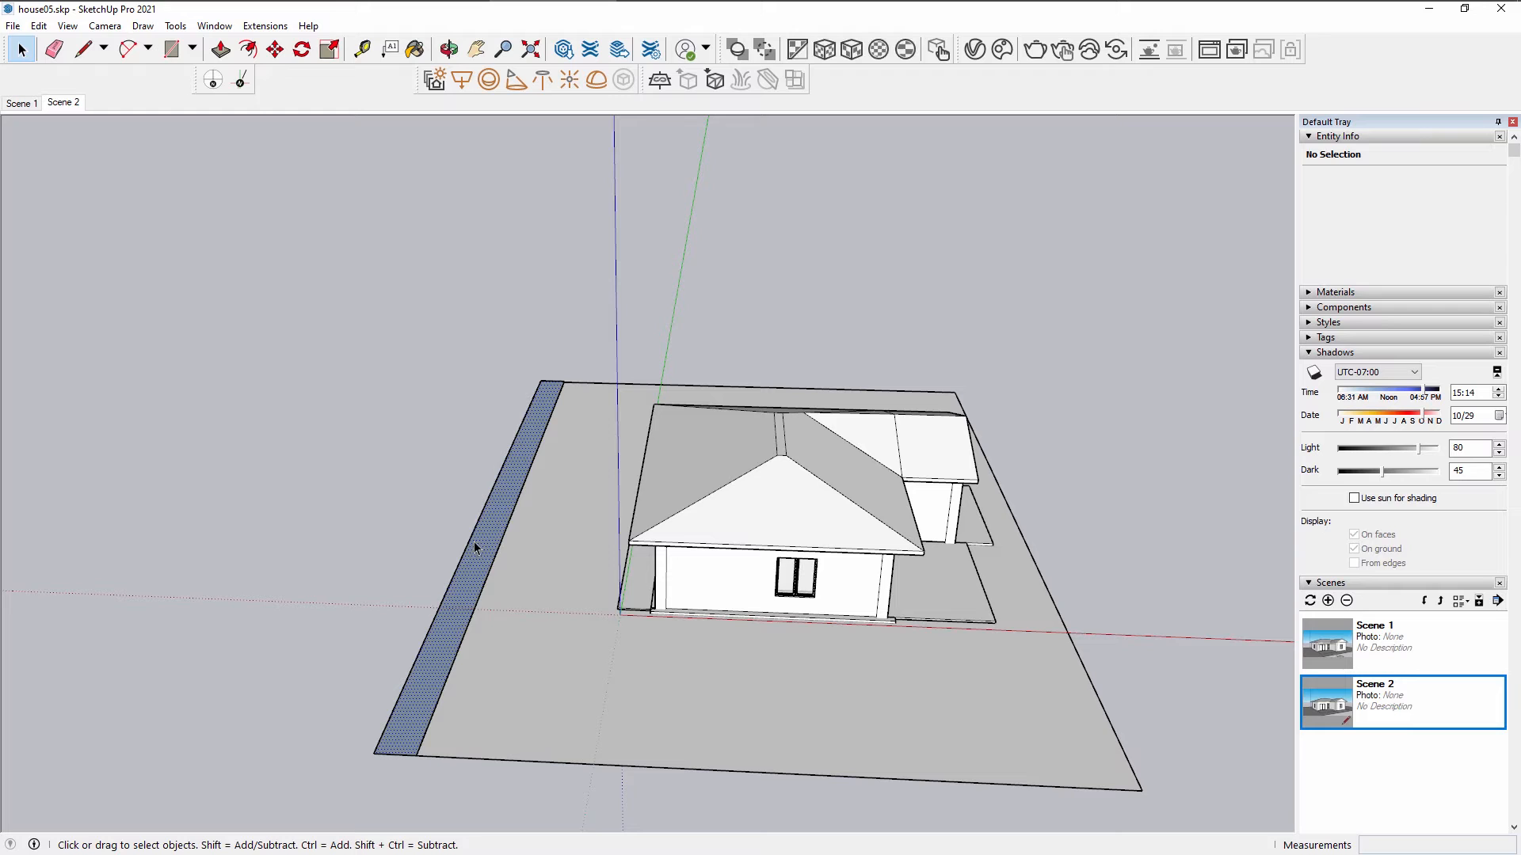
Narrow the strip by moving its outer edge about 0.54 m toward the ground plane.
left_click(470, 552)
left_click(467, 552)
key("m")
left_click(468, 552)
left_click(480, 543)
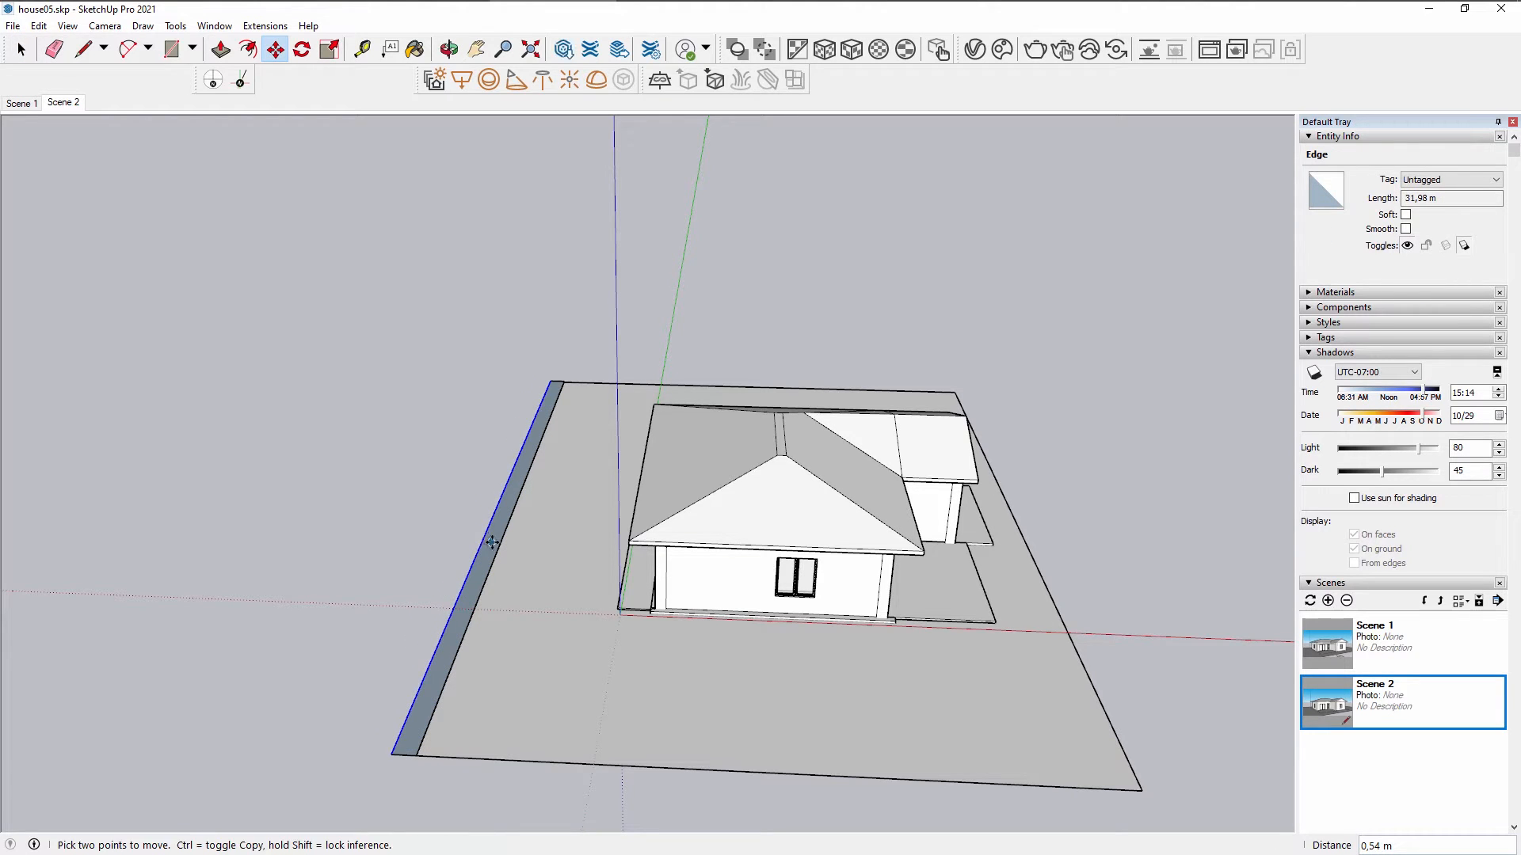
Extrude the narrow strip upward about 1.3 m with Push/Pull to form a boundary wall.
key("p")
left_click(491, 551)
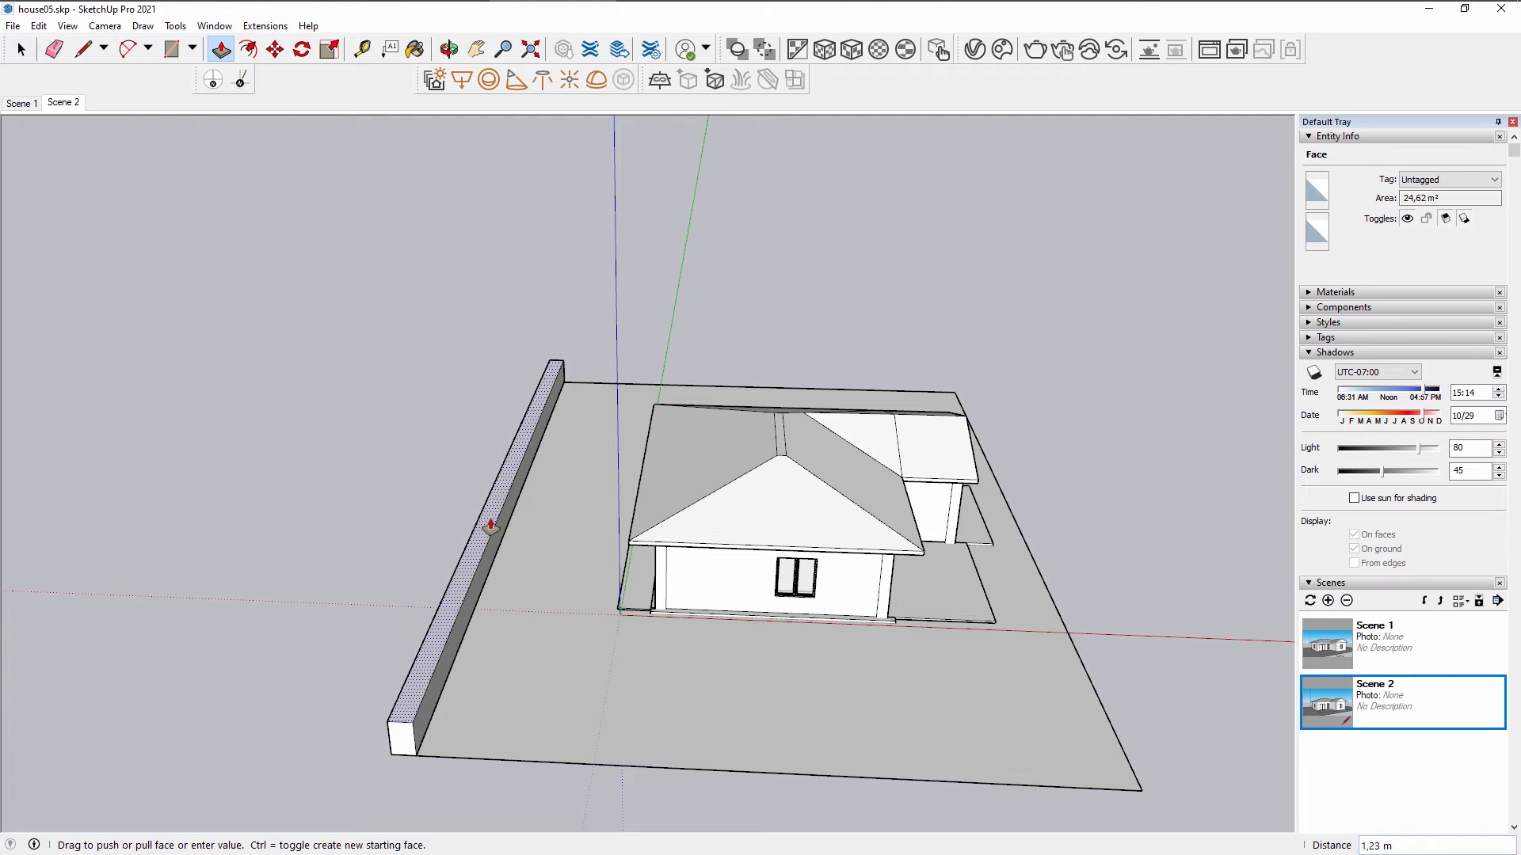
left_click(491, 522)
Divide the wall's inner face near its end with a line and push/pull the end section about 21.3 m along the adjoining ground edge.
middle_click_drag(515, 515, 177, 392)
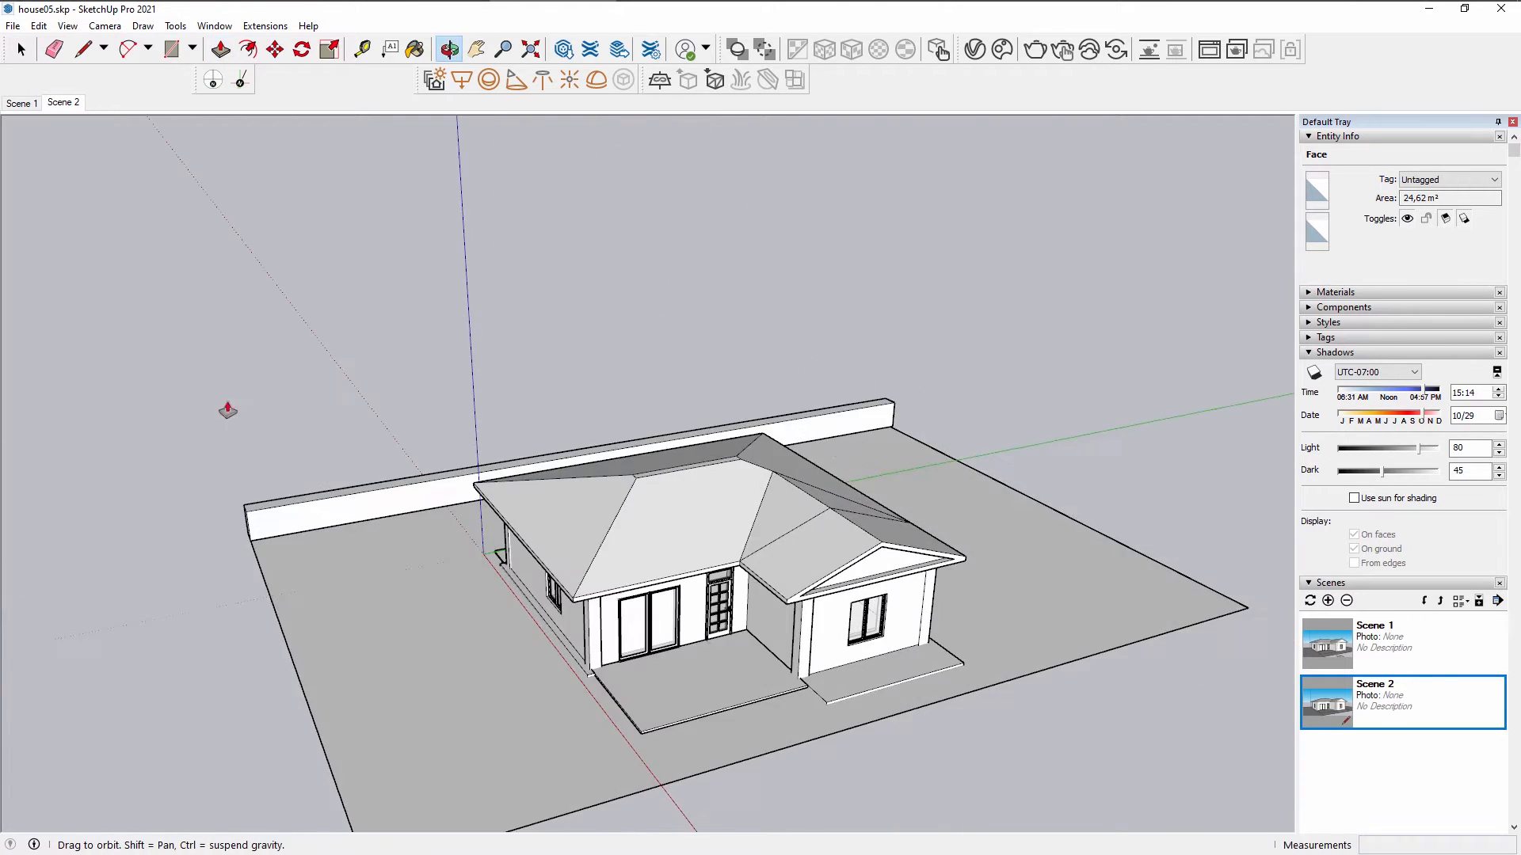
scroll(744, 439, "up", 3)
middle_click_drag(934, 471, 636, 418)
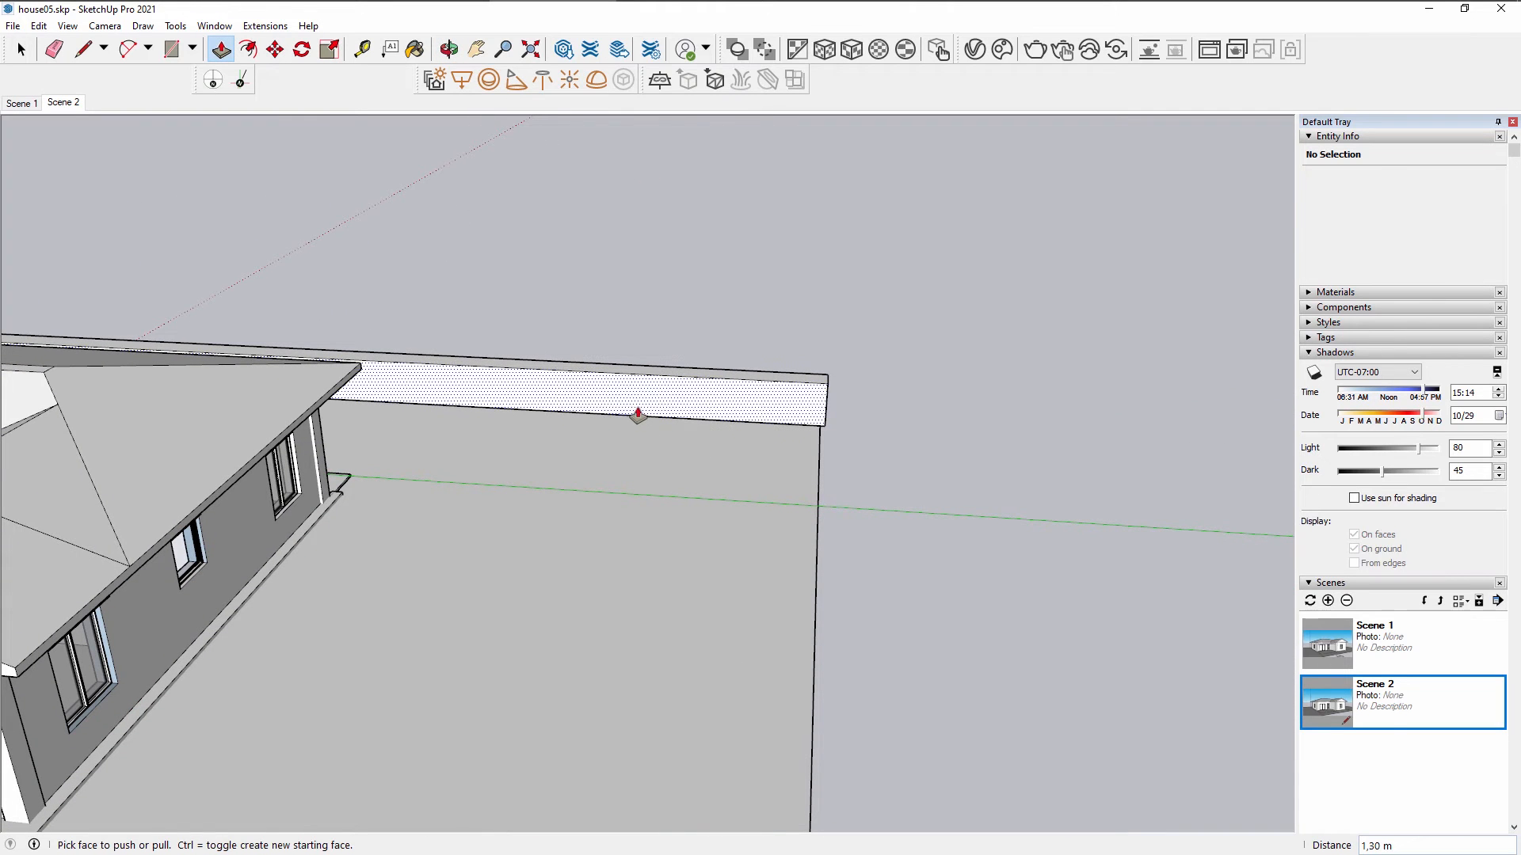
key("l")
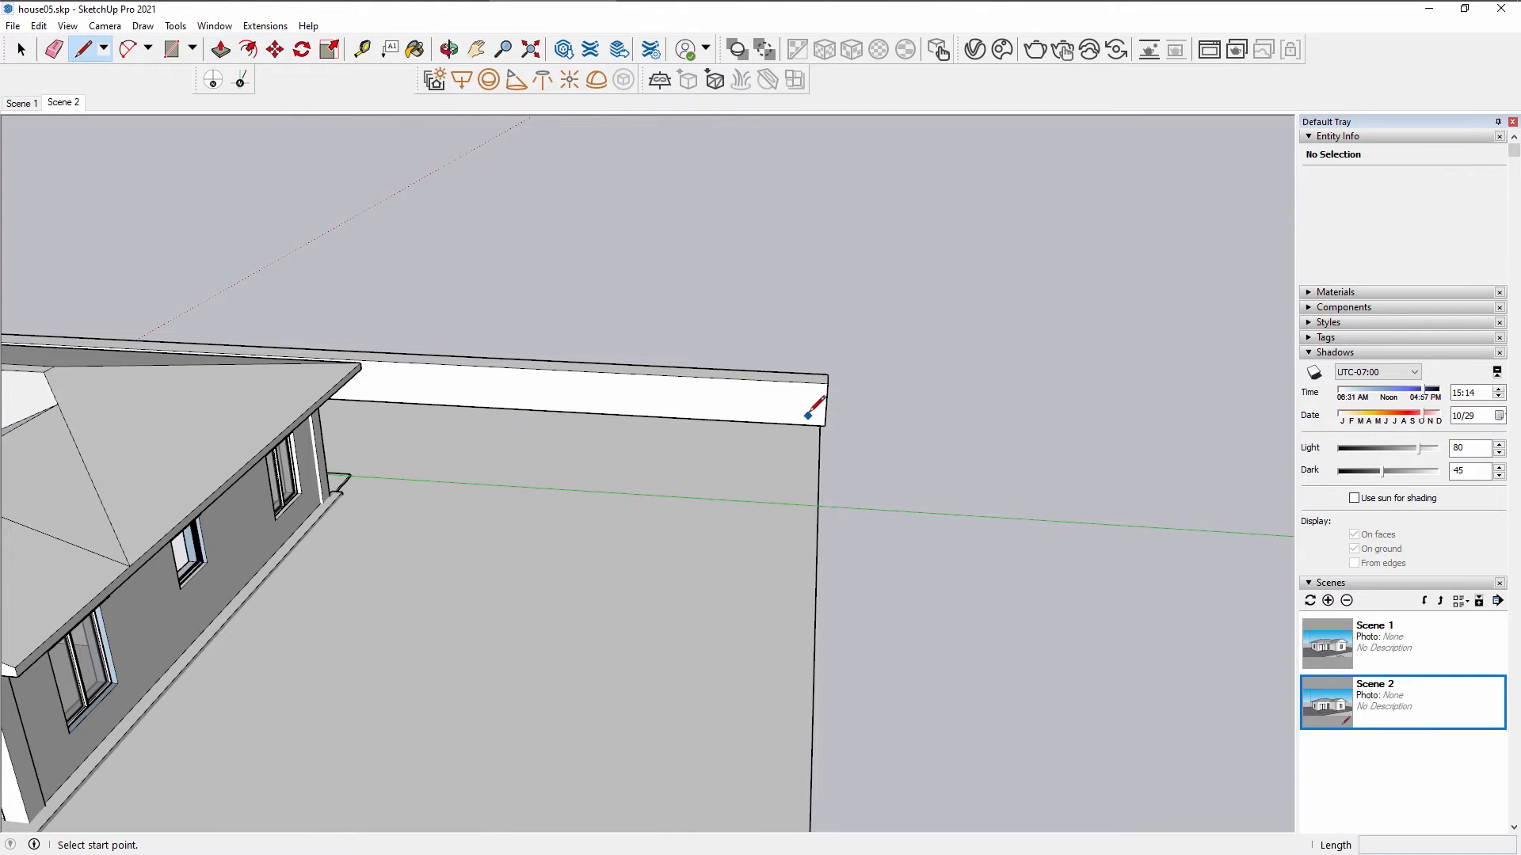
scroll(824, 416, "up", 3)
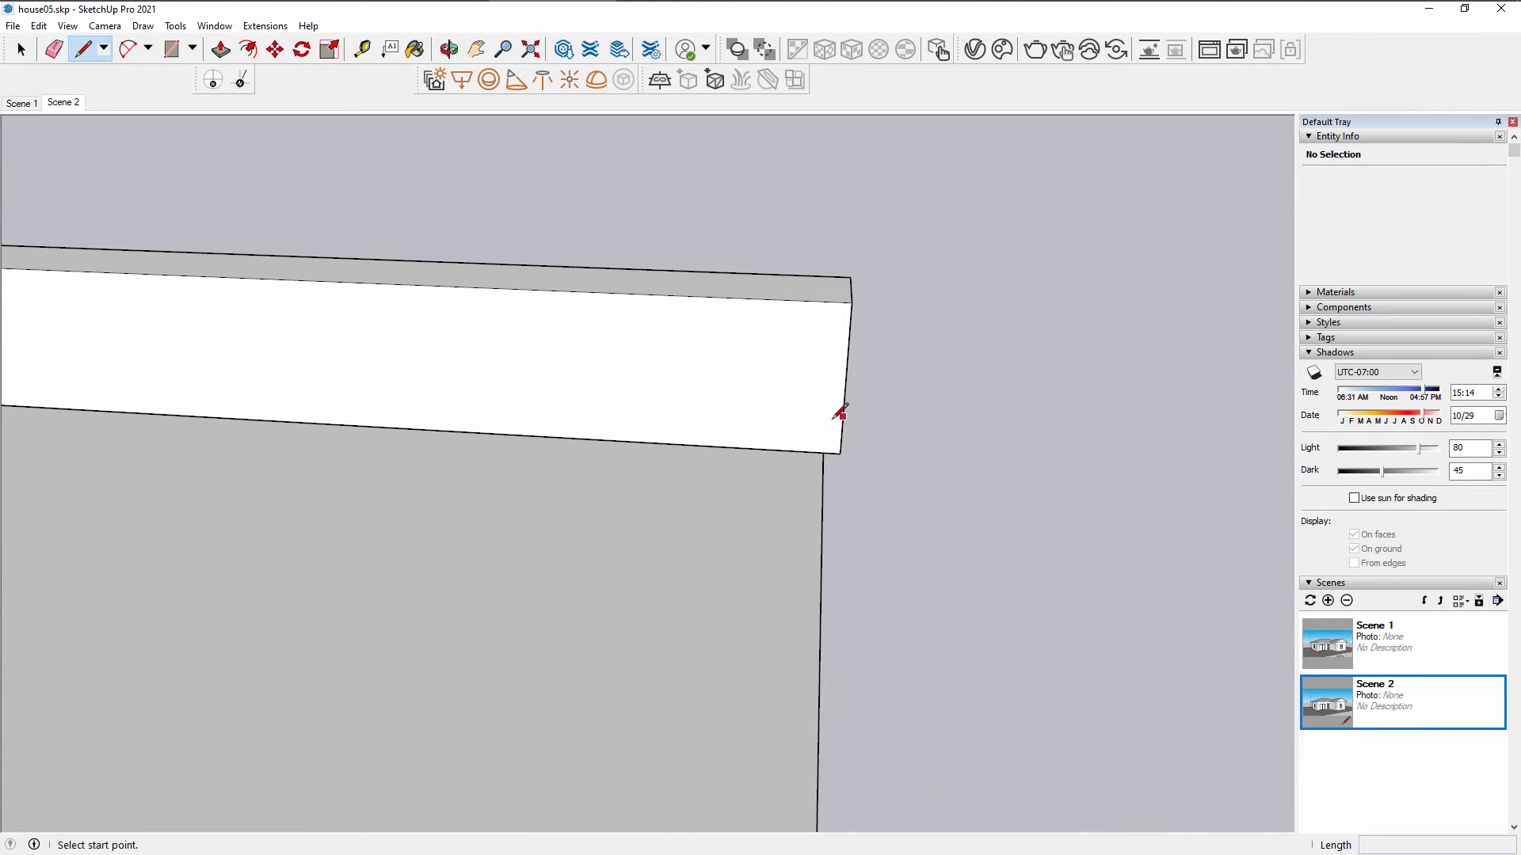
left_click(770, 301)
key("p")
left_click(821, 356)
scroll(824, 357, "down", 3)
middle_click_drag(827, 357, 1083, 679)
scroll(1083, 679, "down", 2)
left_click(1160, 786)
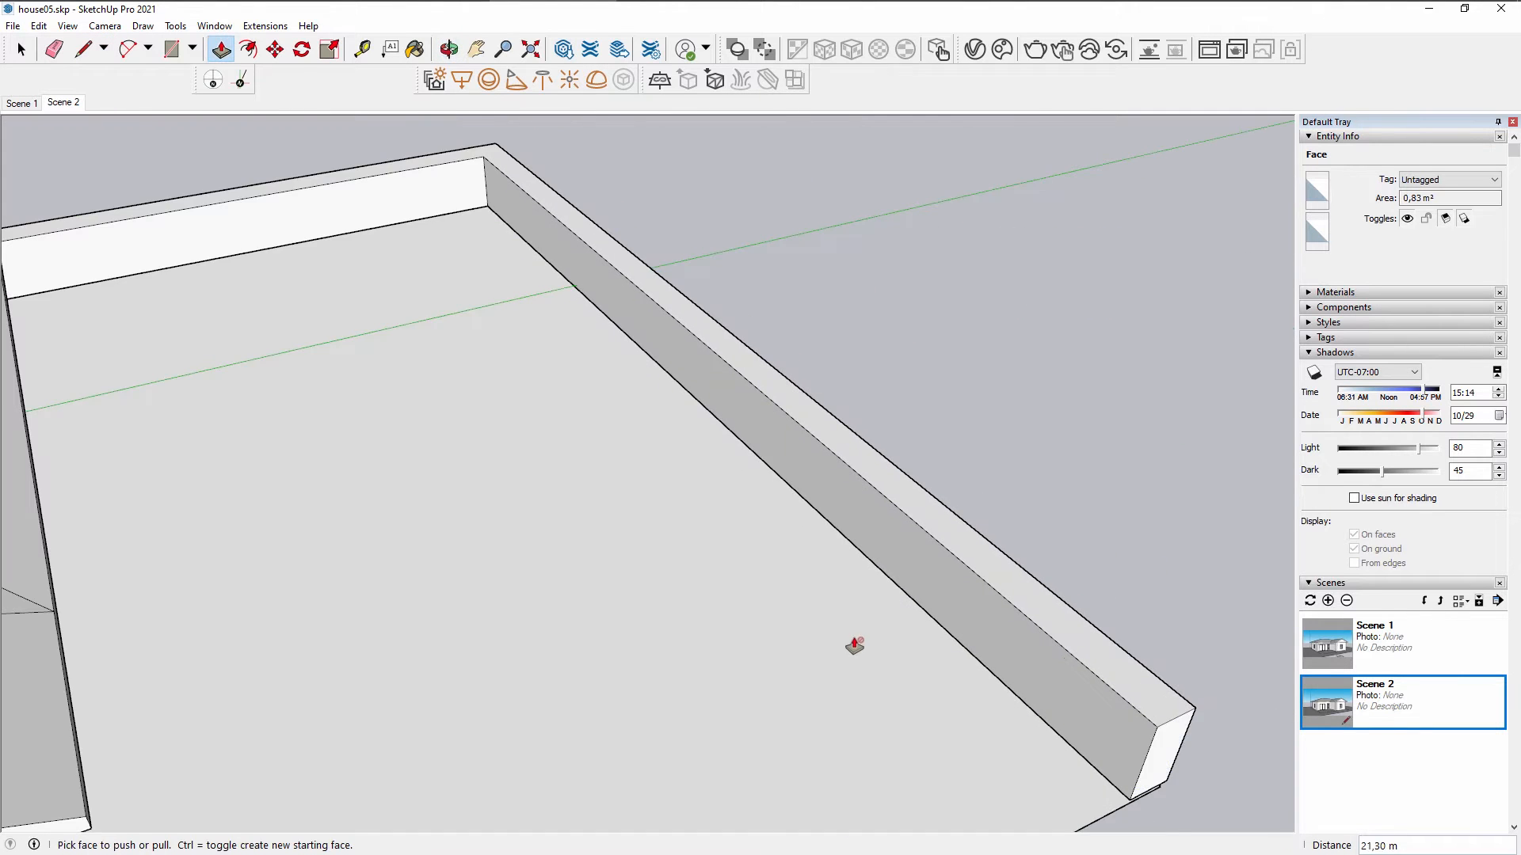
key("space")
View the house from the front with its new boundary walls and check the last render in the V-Ray Frame Buffer.
scroll(646, 424, "down", 4)
middle_click_drag(499, 558, 951, 369)
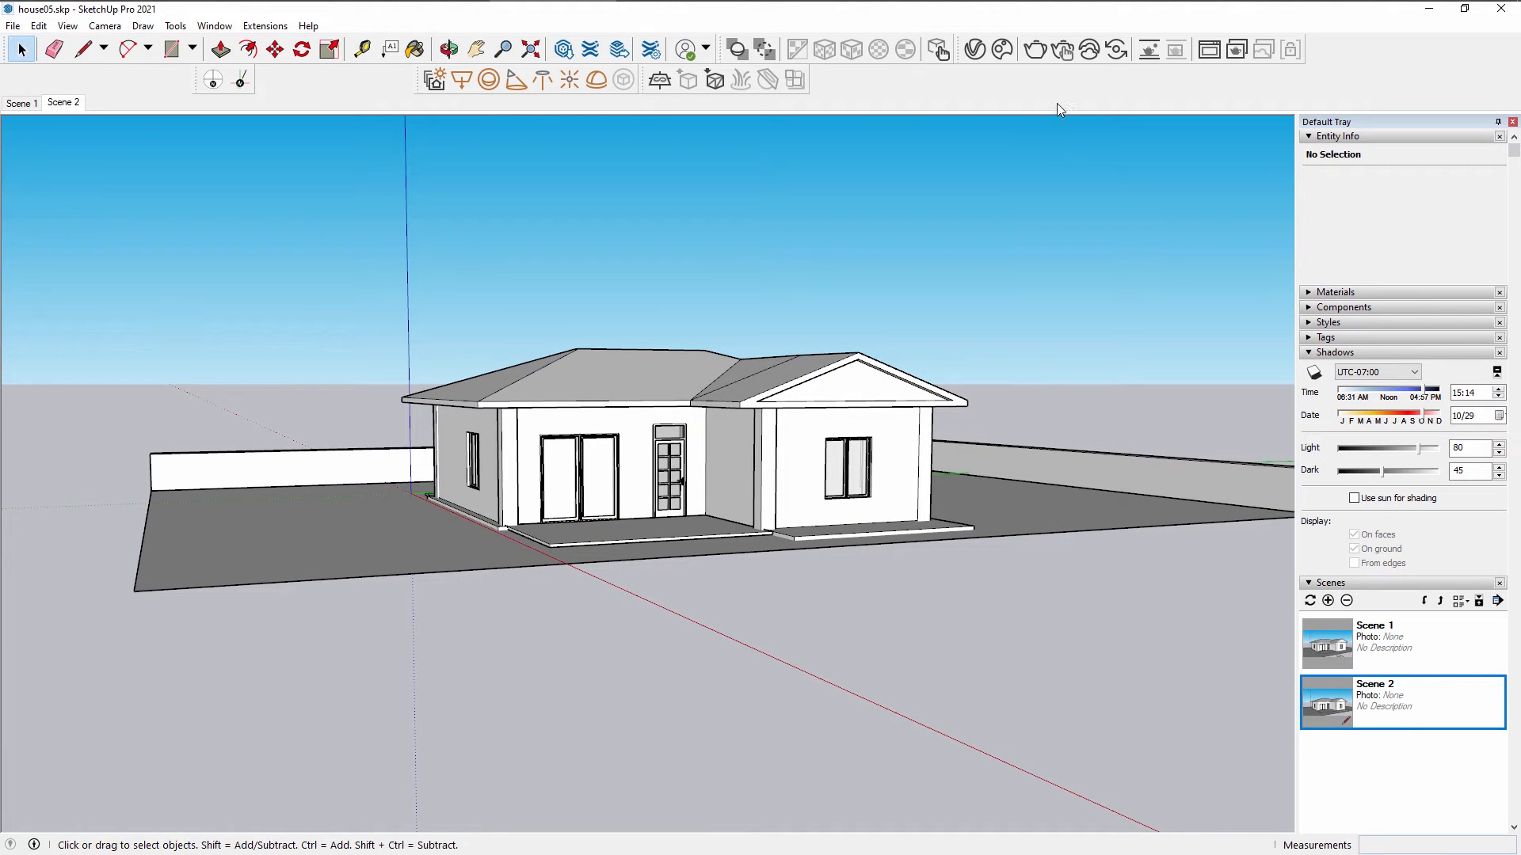
left_click(1209, 50)
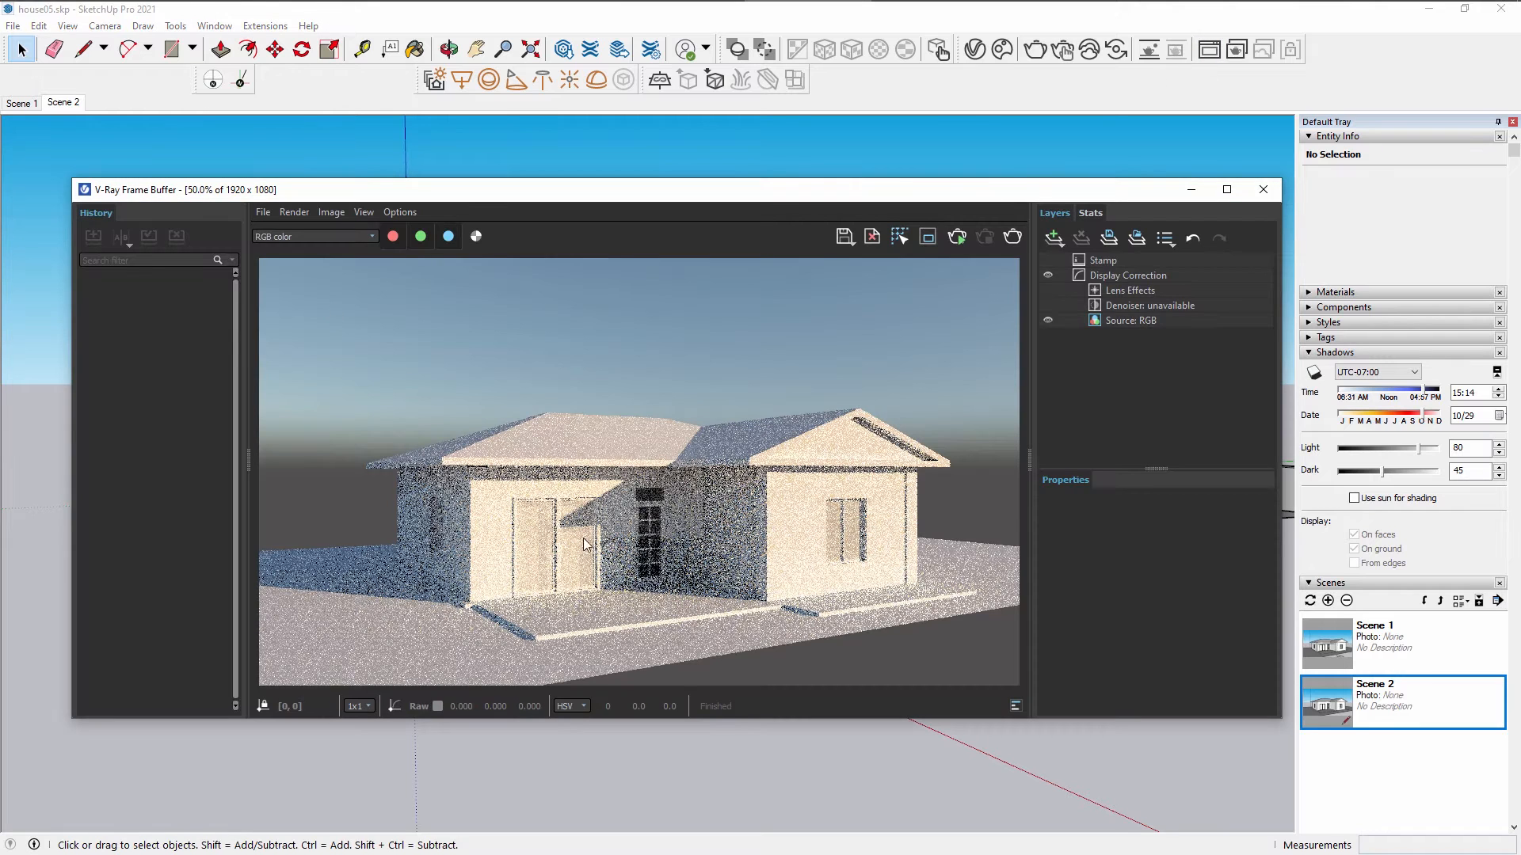
left_click(1262, 191)
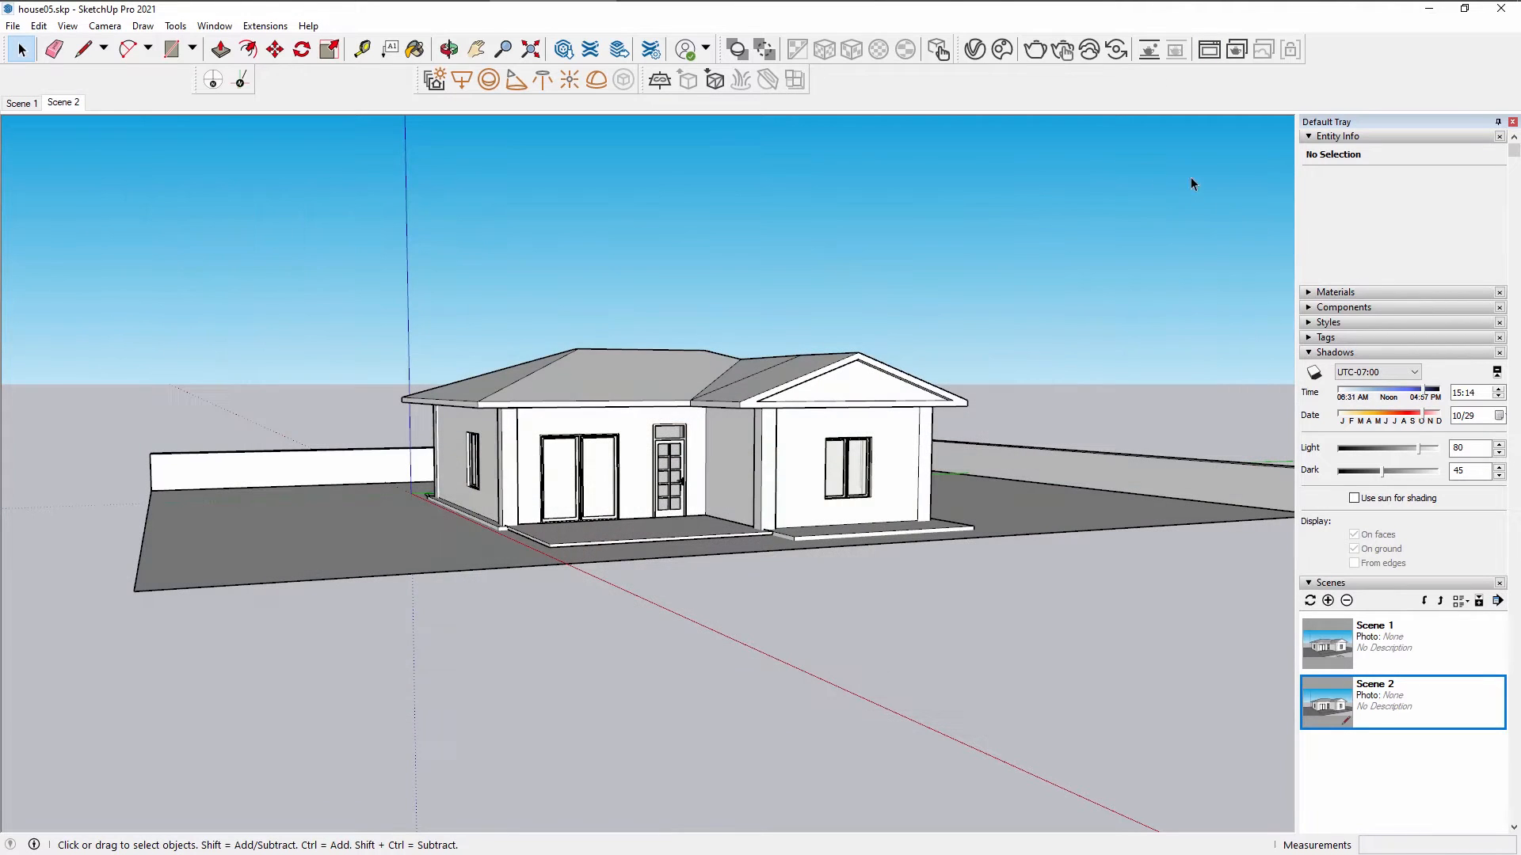
Place a V-Ray infinite plane on the ground in front of the house.
left_click(667, 83)
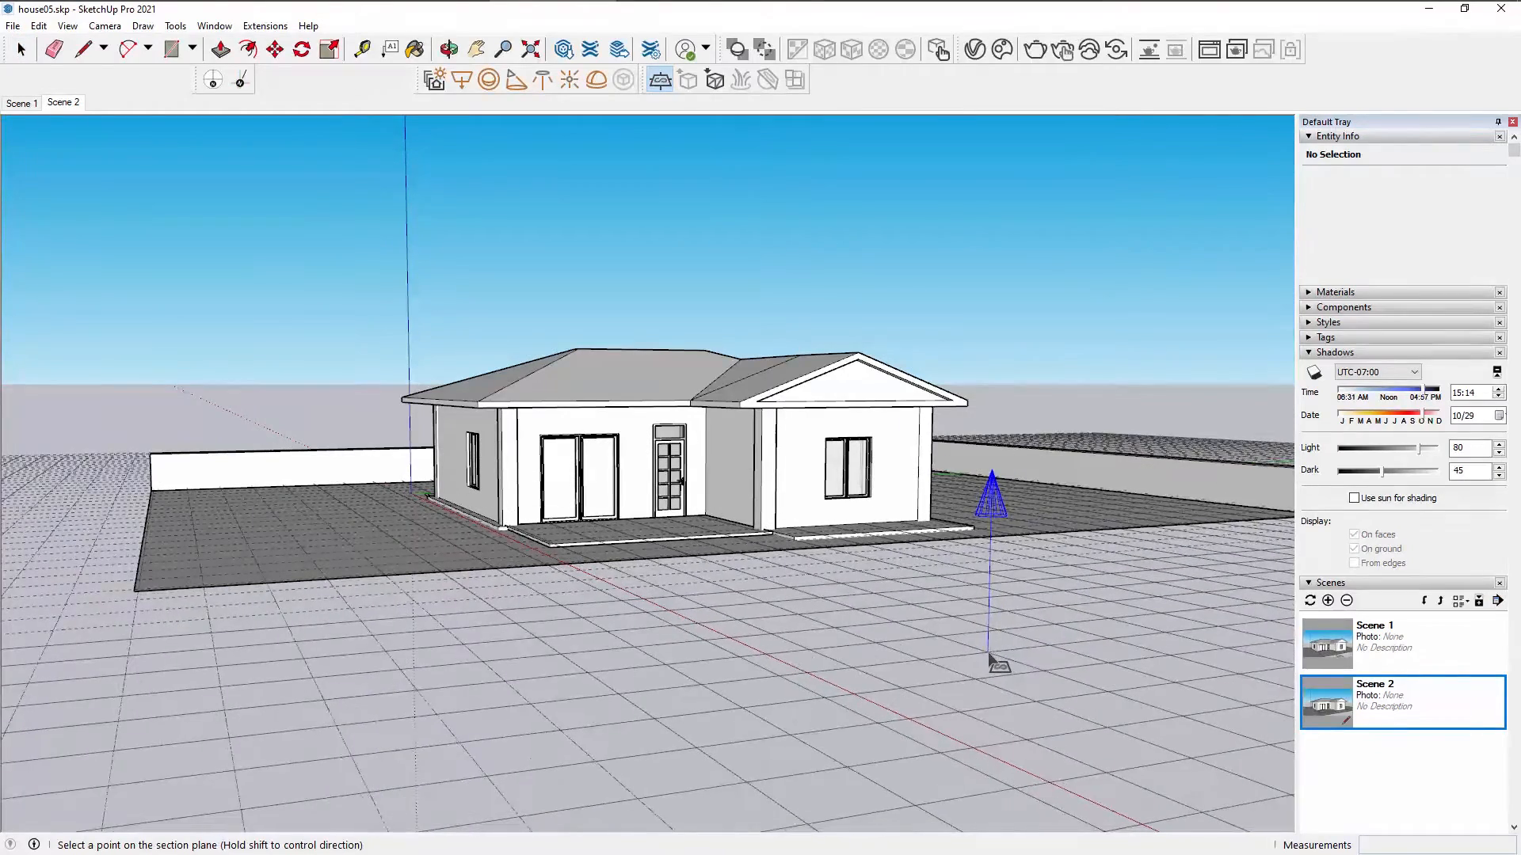
left_click(1076, 674)
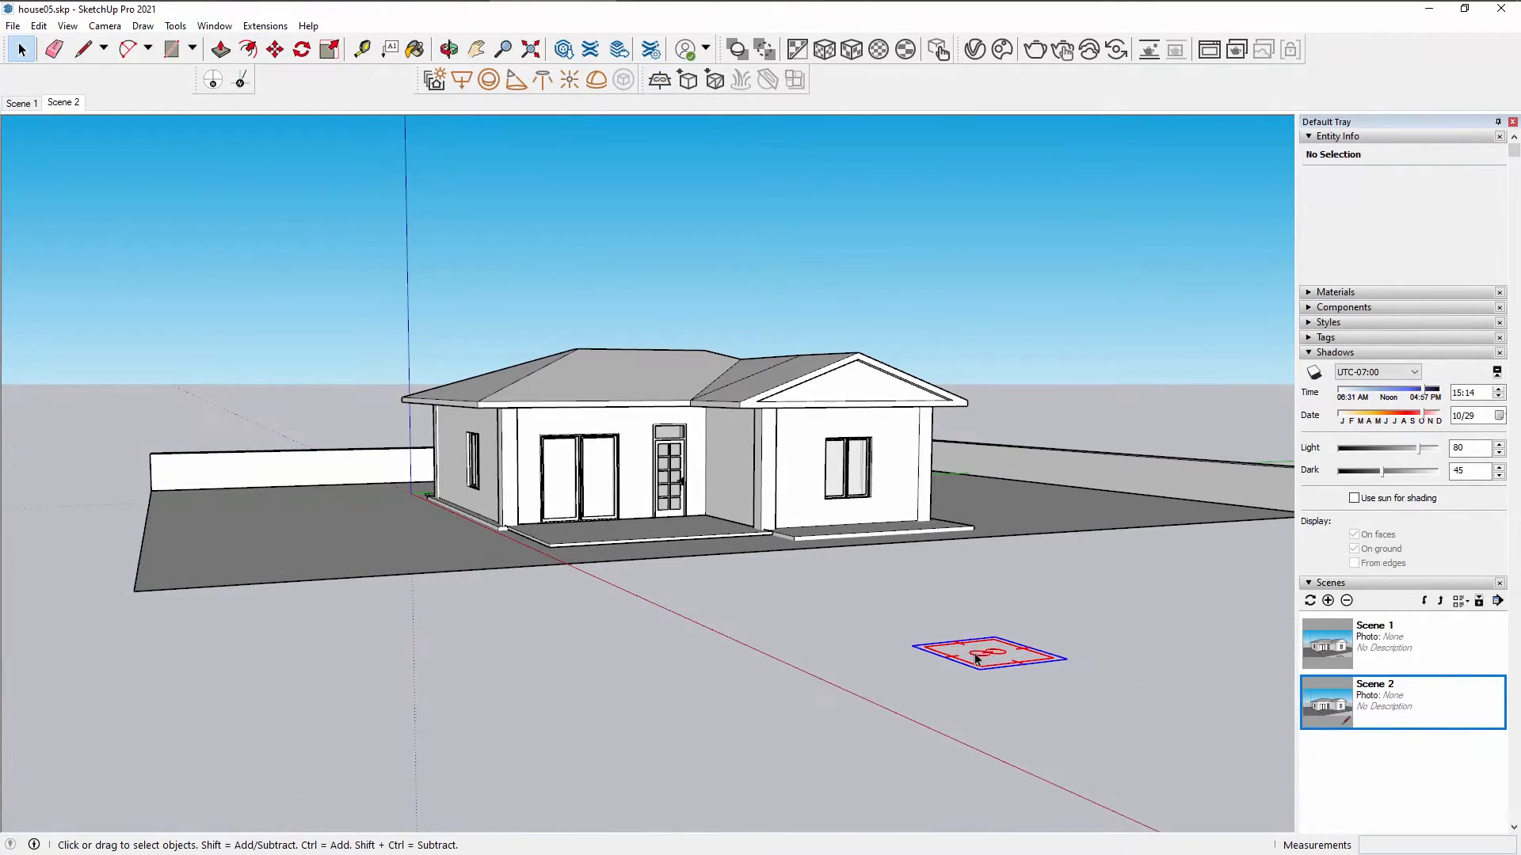
left_click(979, 664)
Run an interactive V-Ray render from the Scene 2 view to check the infinite plane, then stop it and close the frame buffer.
middle_click_drag(979, 664, 827, 557)
key("space")
left_click(1062, 49)
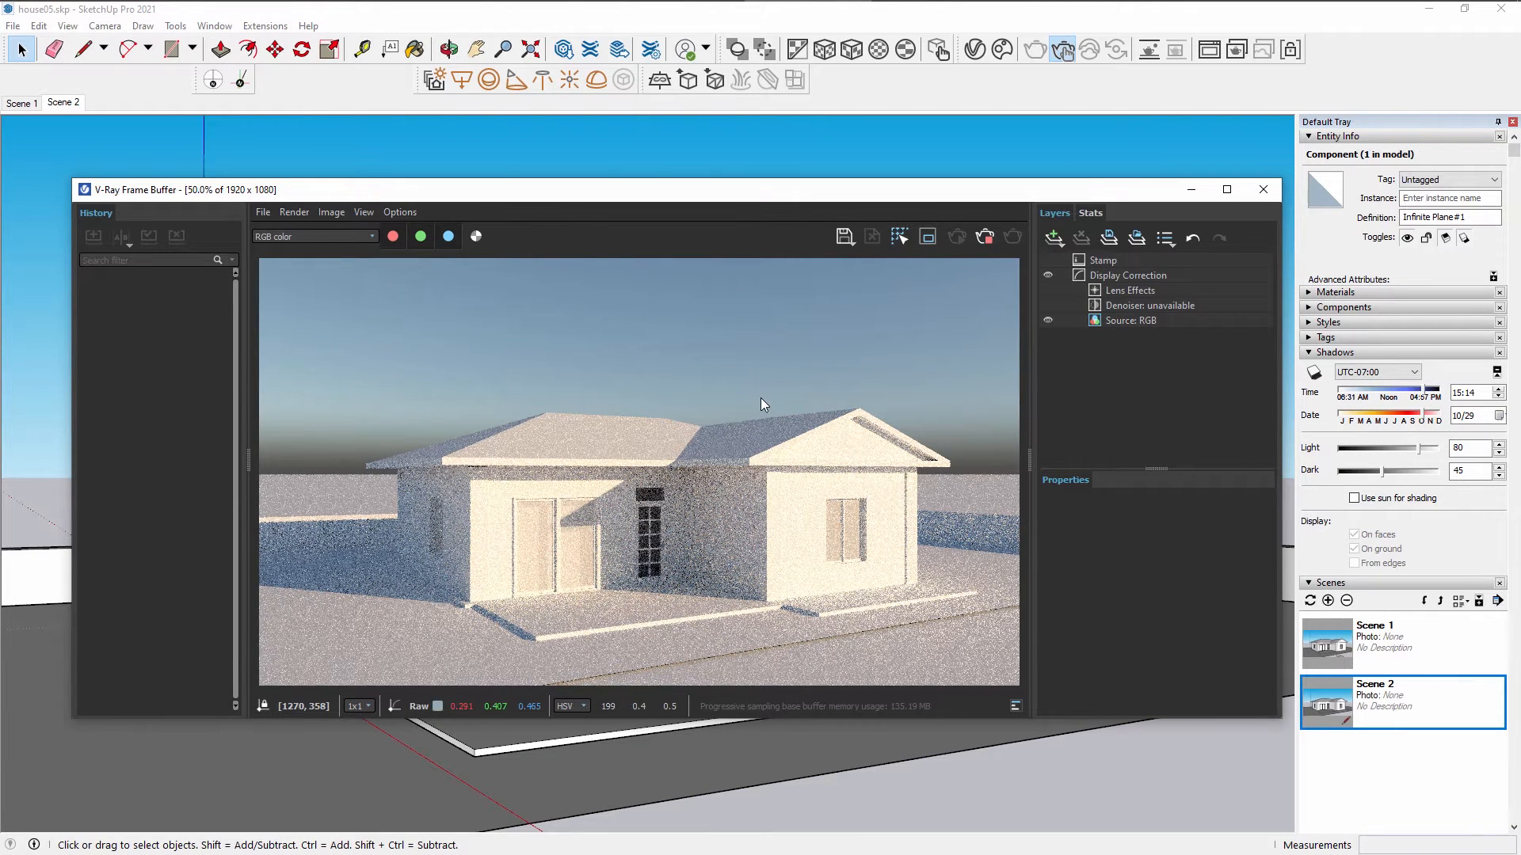
left_click(985, 236)
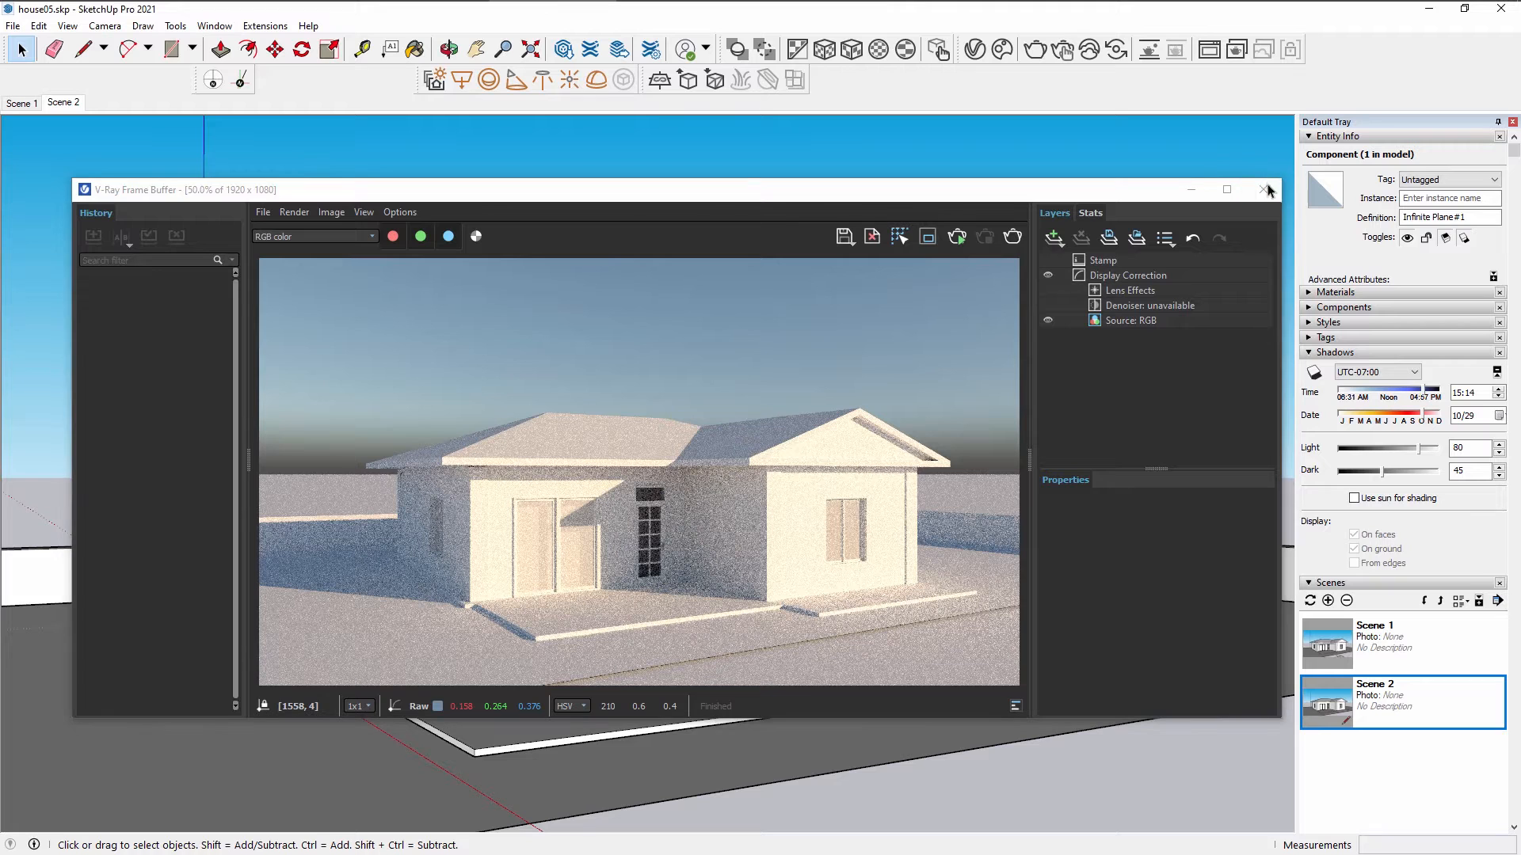
left_click(1265, 189)
Open 3D Warehouse and search for pergola models.
mouse_move(863, 289)
middle_mouse_down()
mouse_move(868, 340)
mouse_move(700, 409)
mouse_move(797, 438)
middle_mouse_up()
scroll(713, 407, "up", 3)
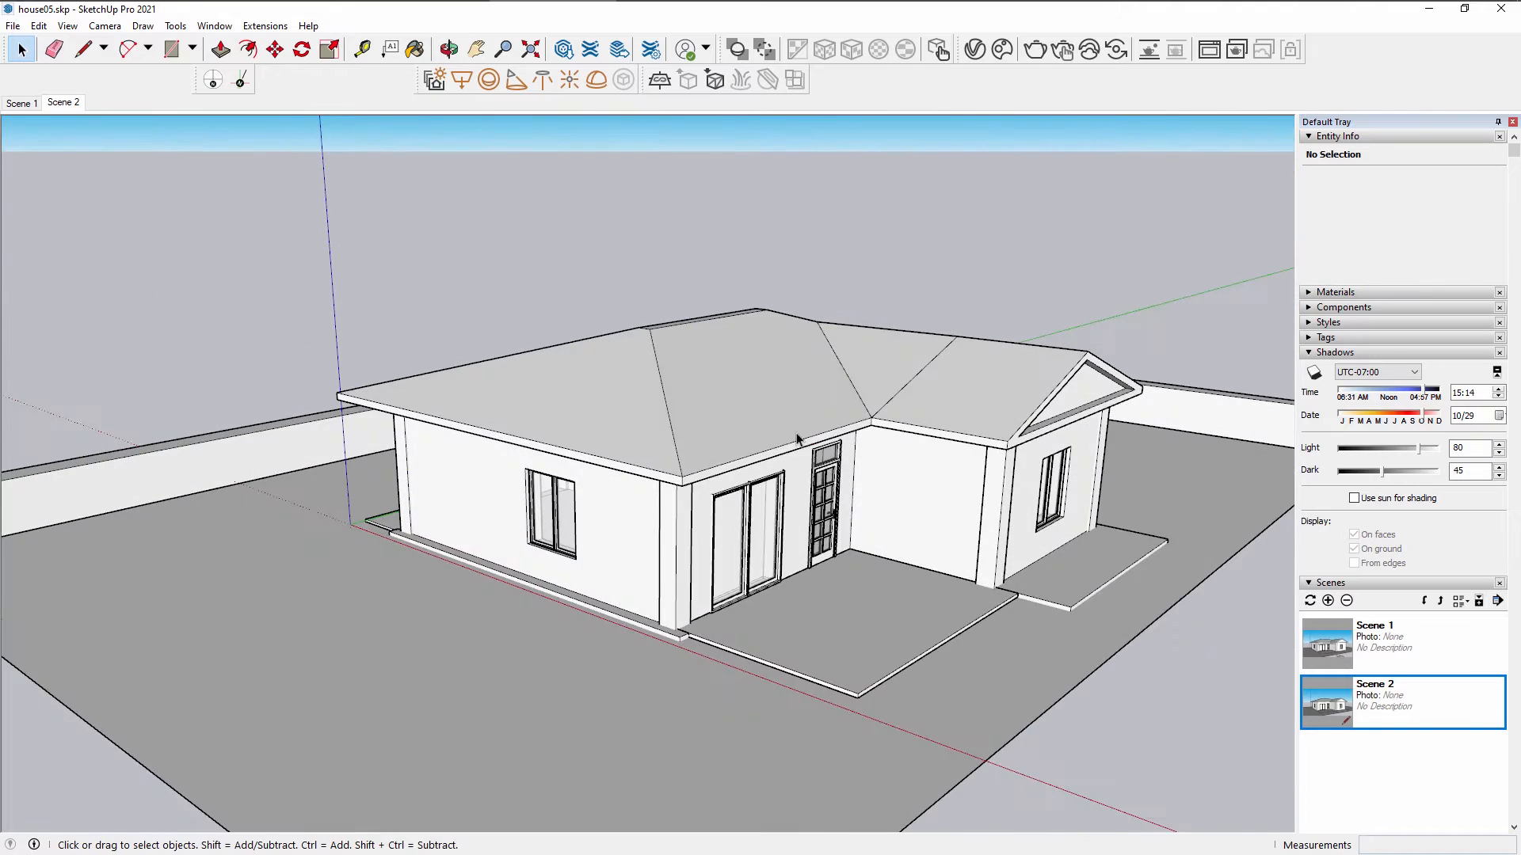
middle_click_drag(939, 325, 851, 325, "shift")
left_click(571, 53)
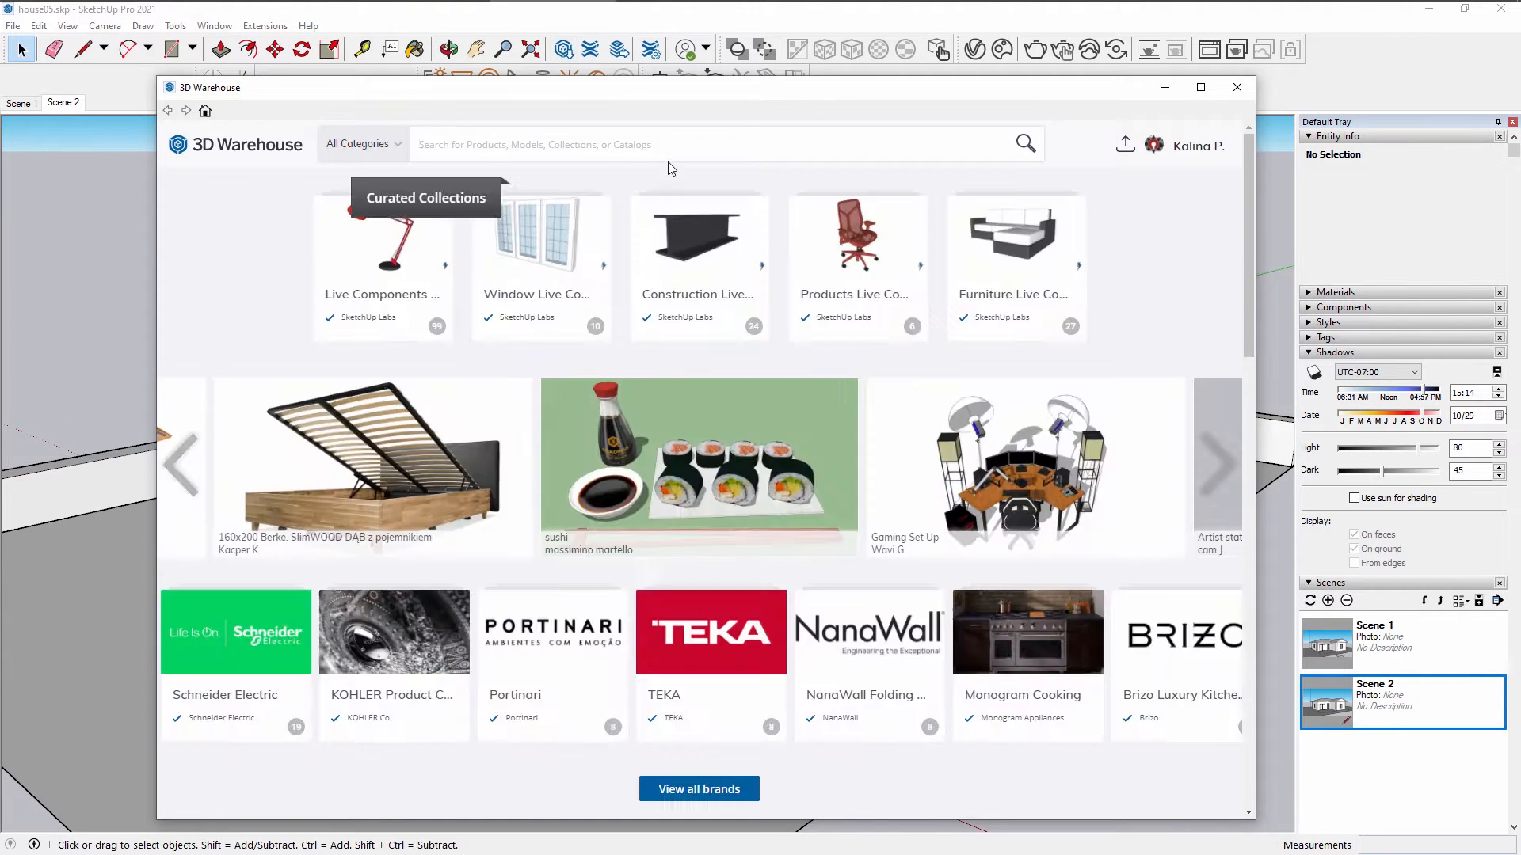
type("perg")
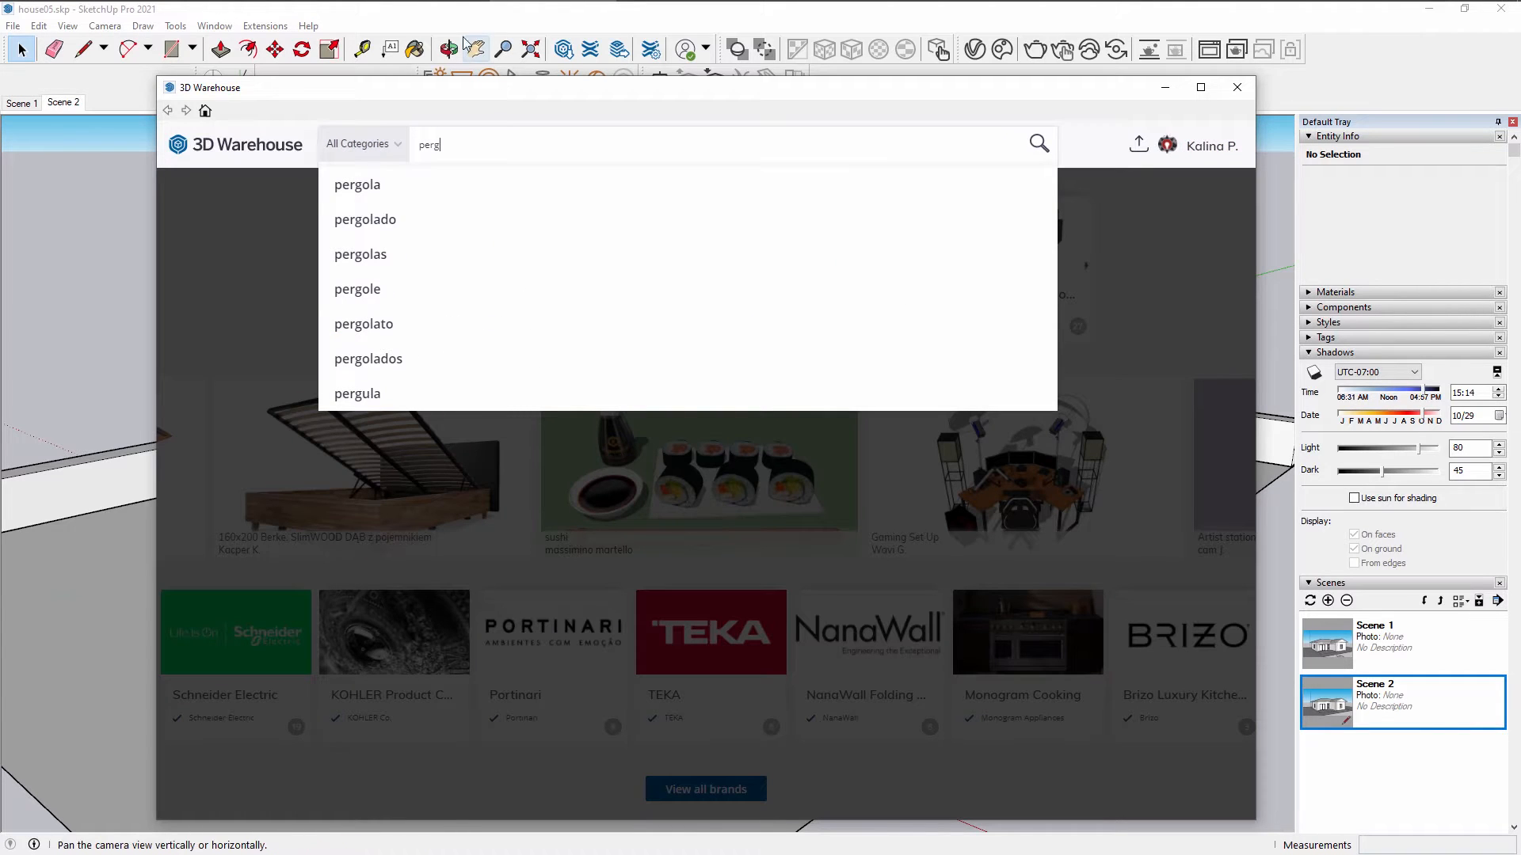
left_click(427, 190)
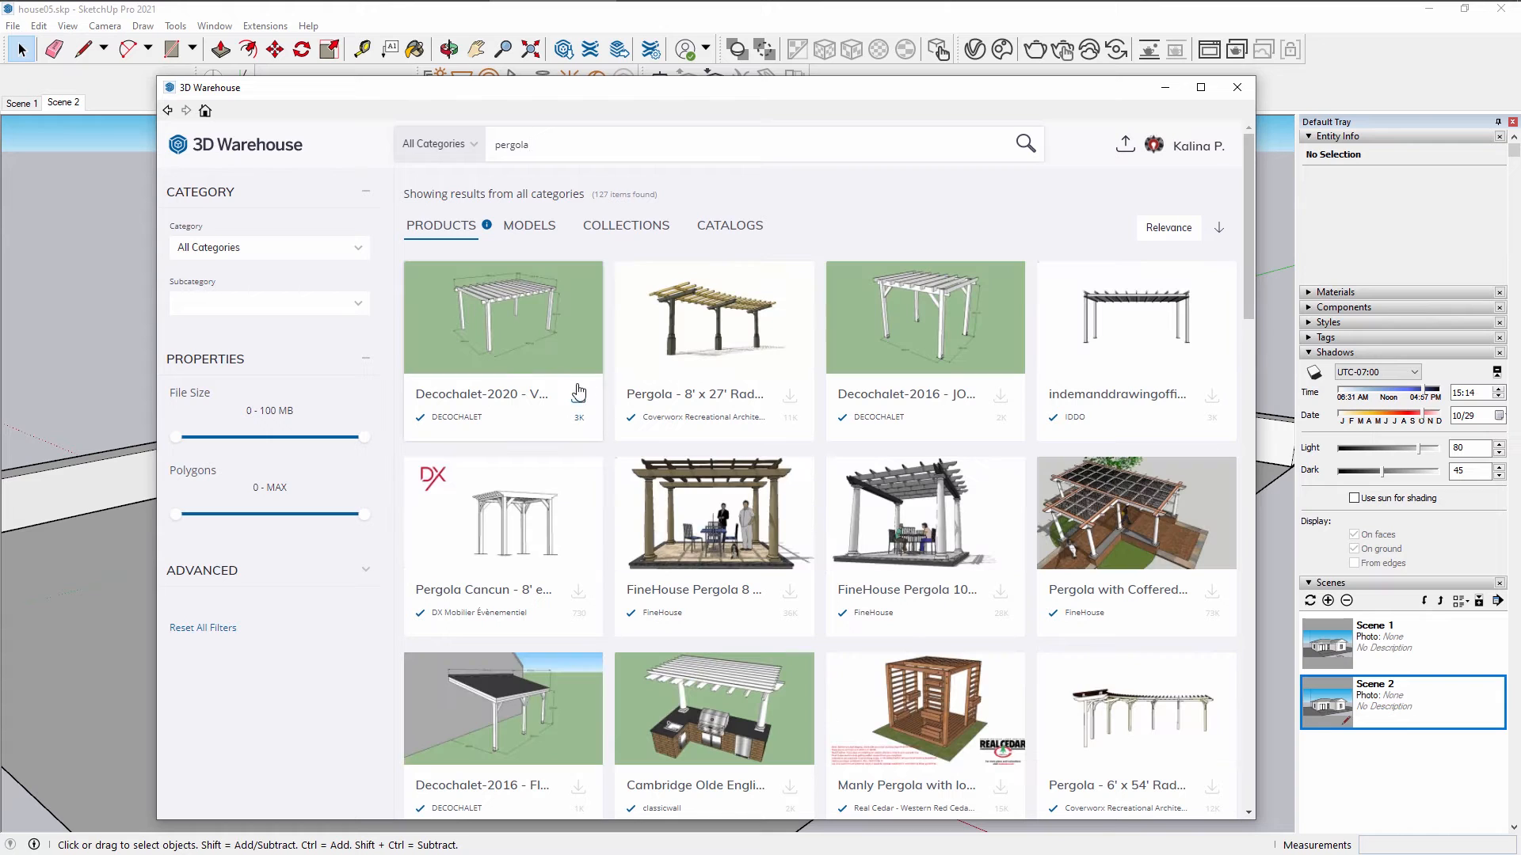
Download the first Decochalet-2020 pergola directly into the model and place it on the ground in front of the house.
left_click(530, 309)
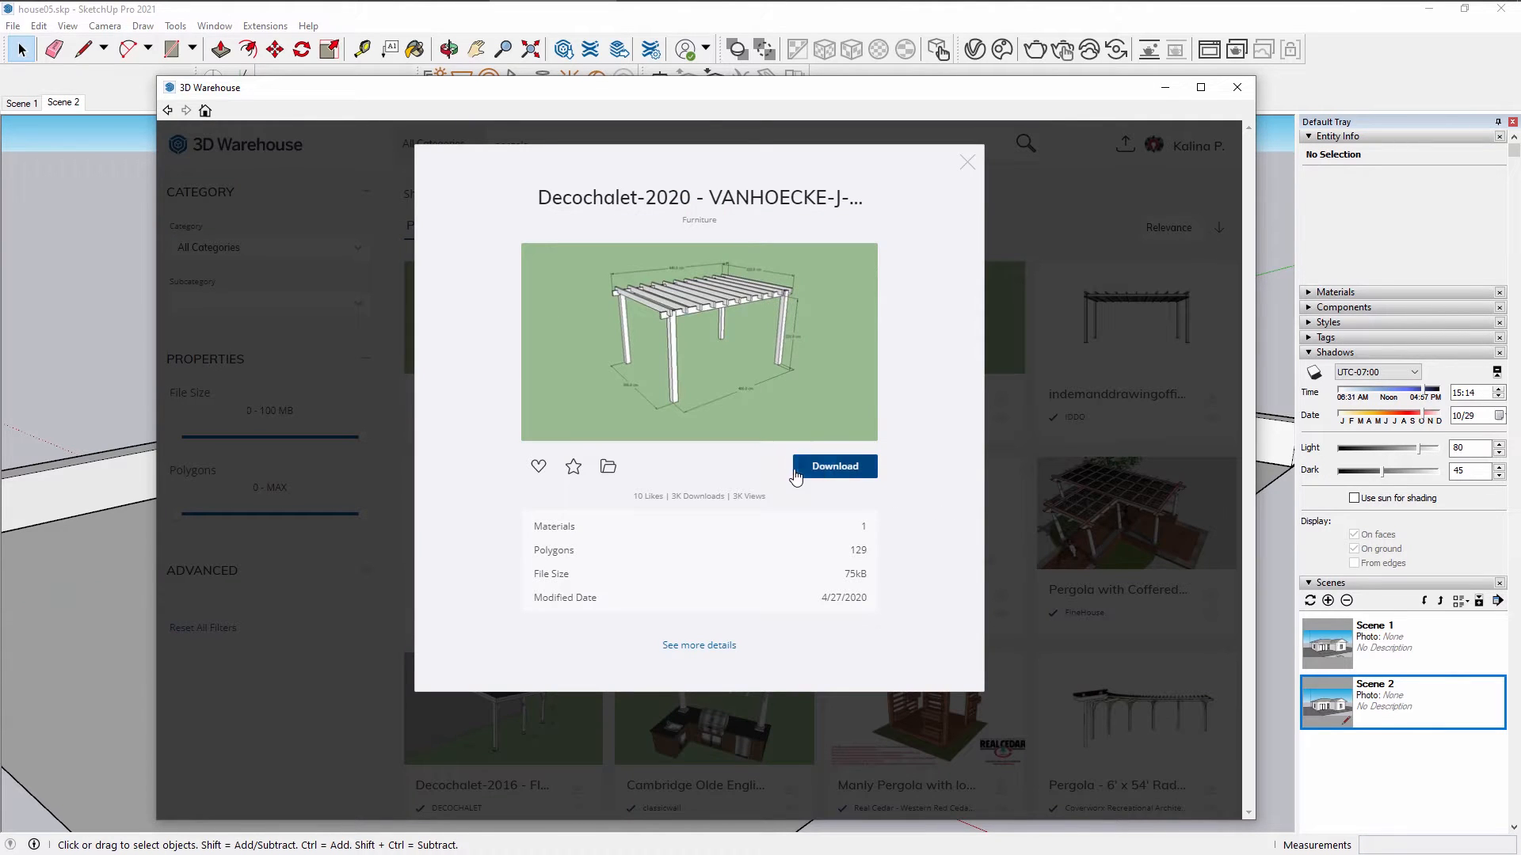
left_click(824, 469)
left_click(662, 496)
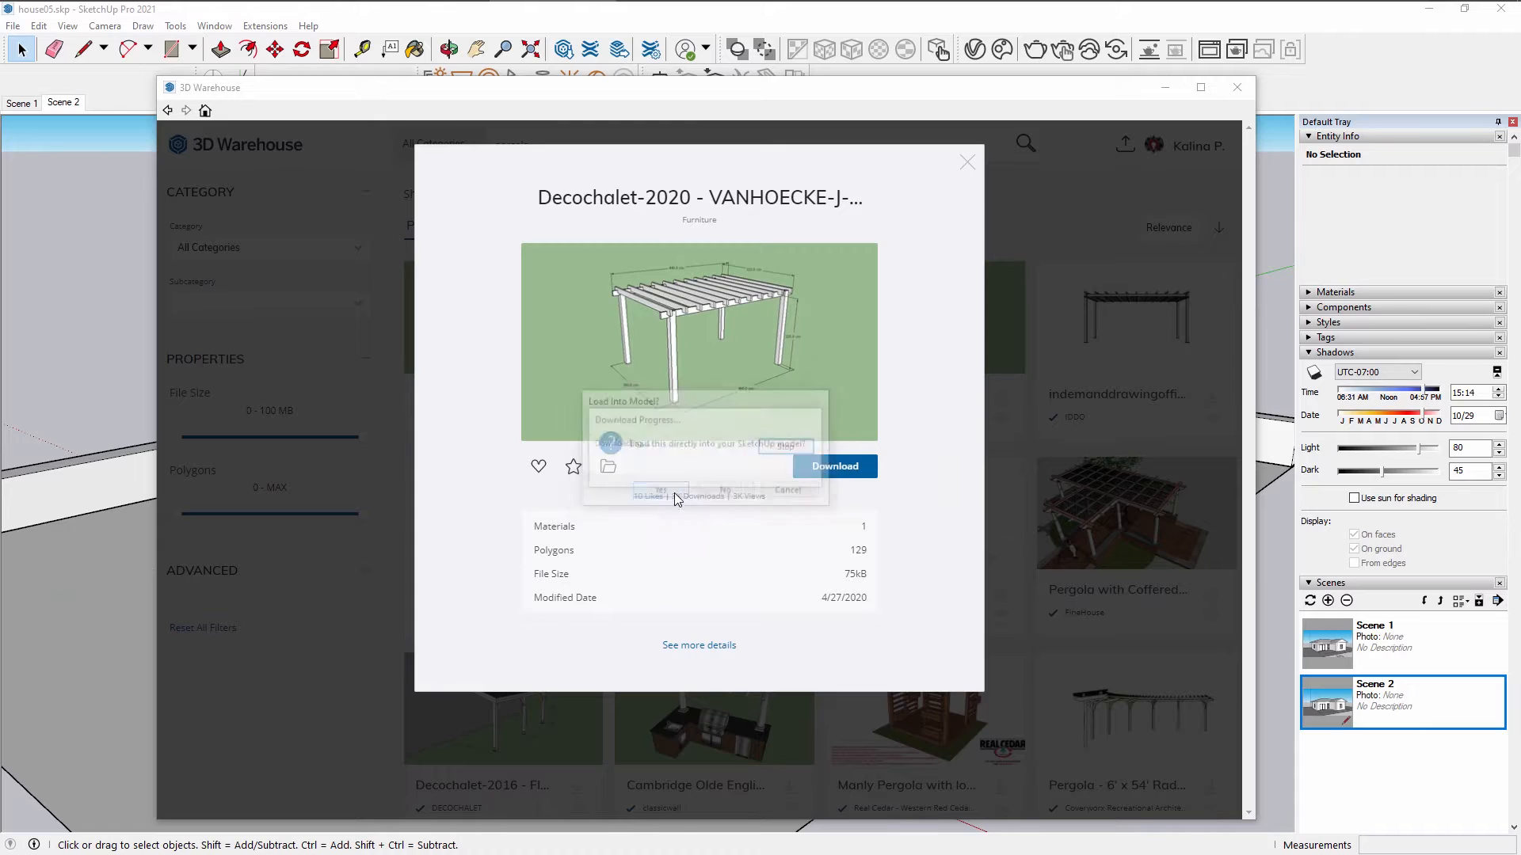
middle_click_drag(914, 690, 917, 595, "shift")
left_click(844, 655)
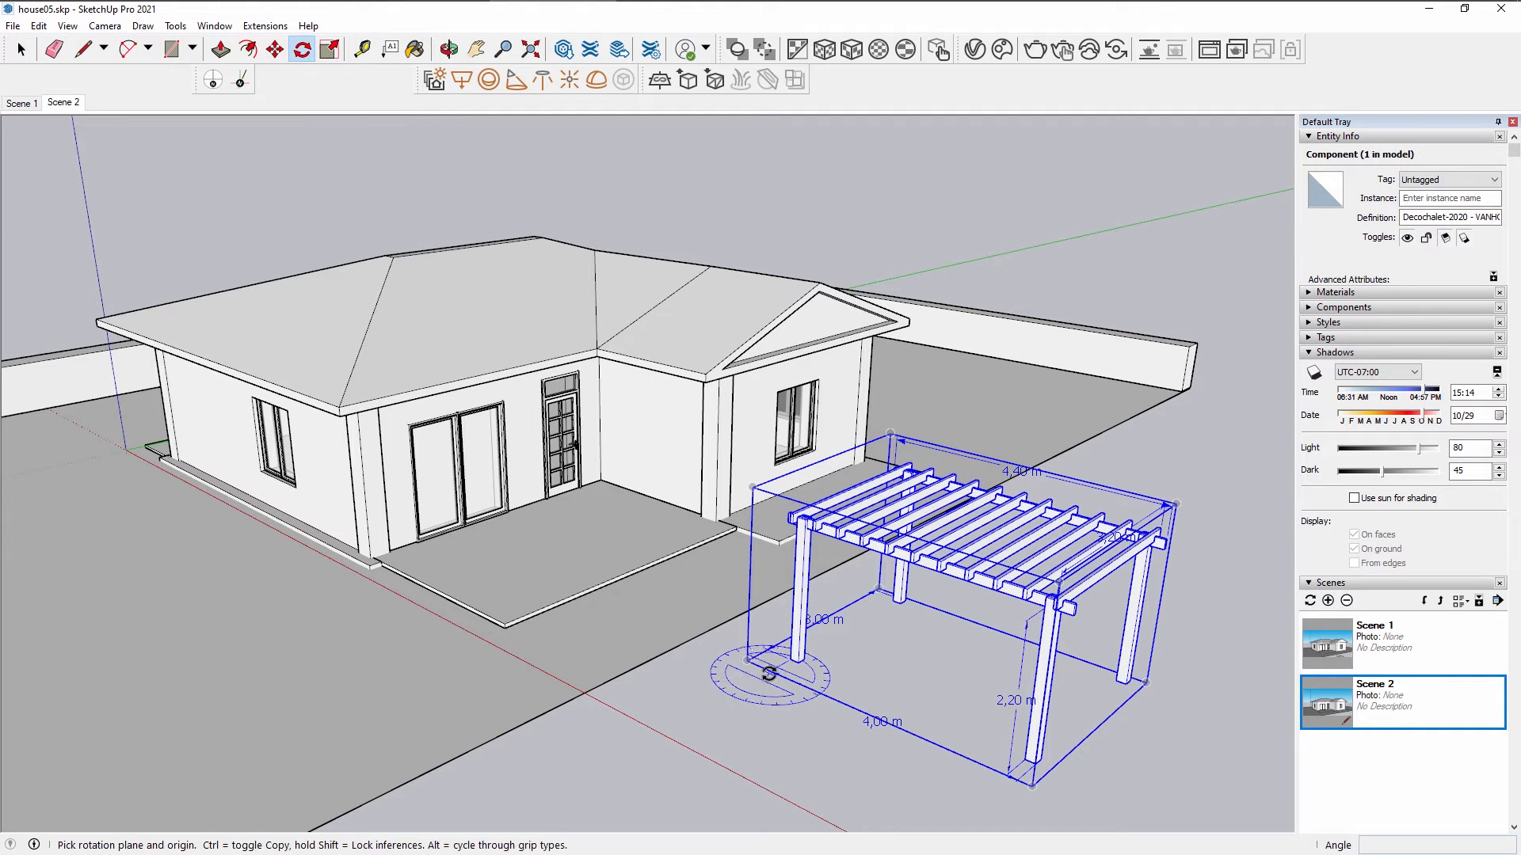
Rotate the pergola 90 degrees and move it onto the terrace in front of the sliding doors.
left_click(818, 694)
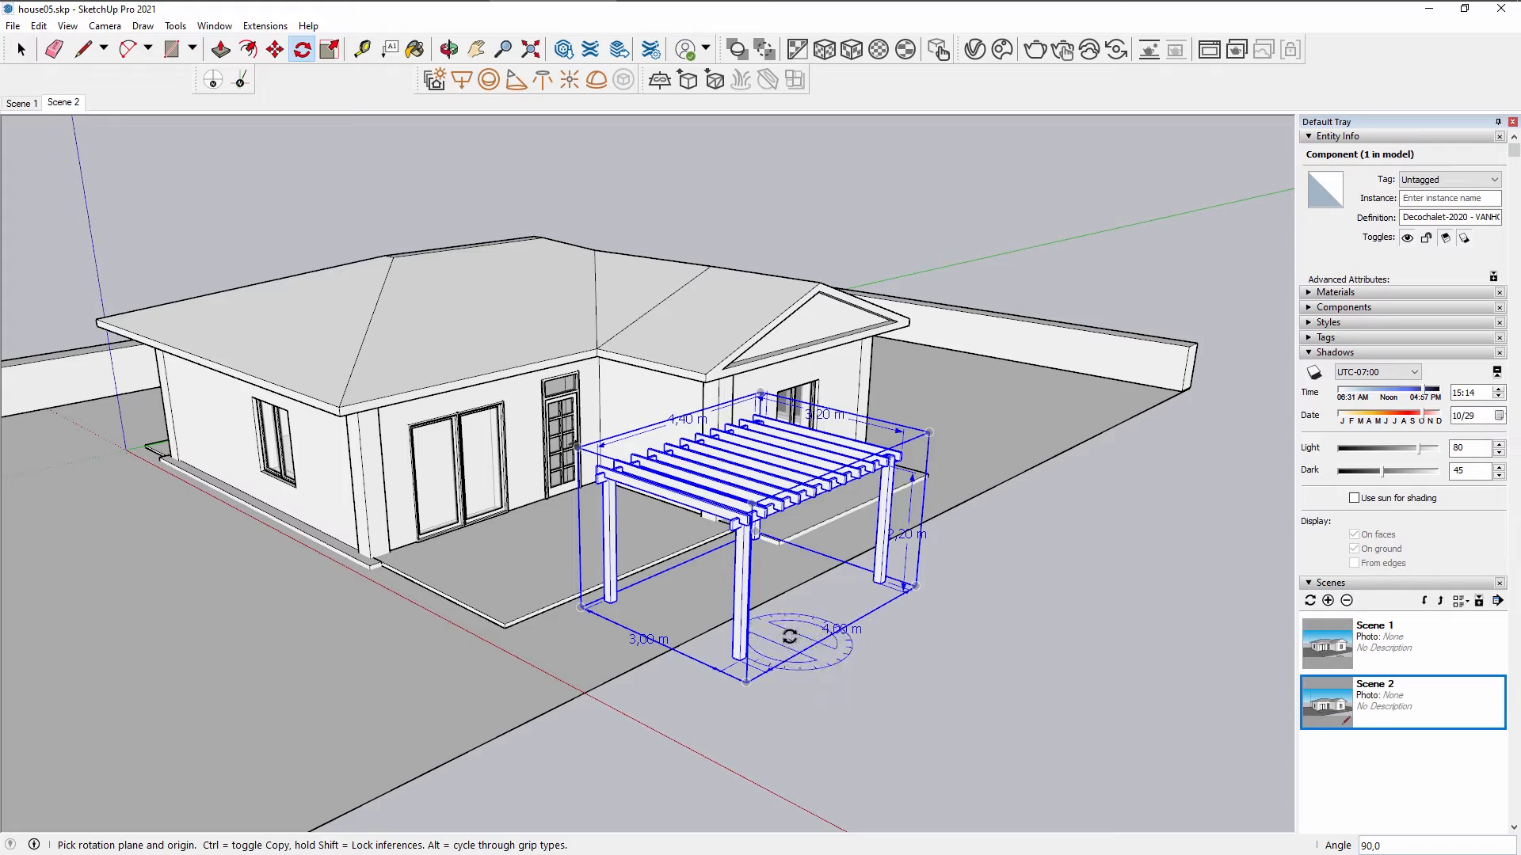
left_click(567, 606)
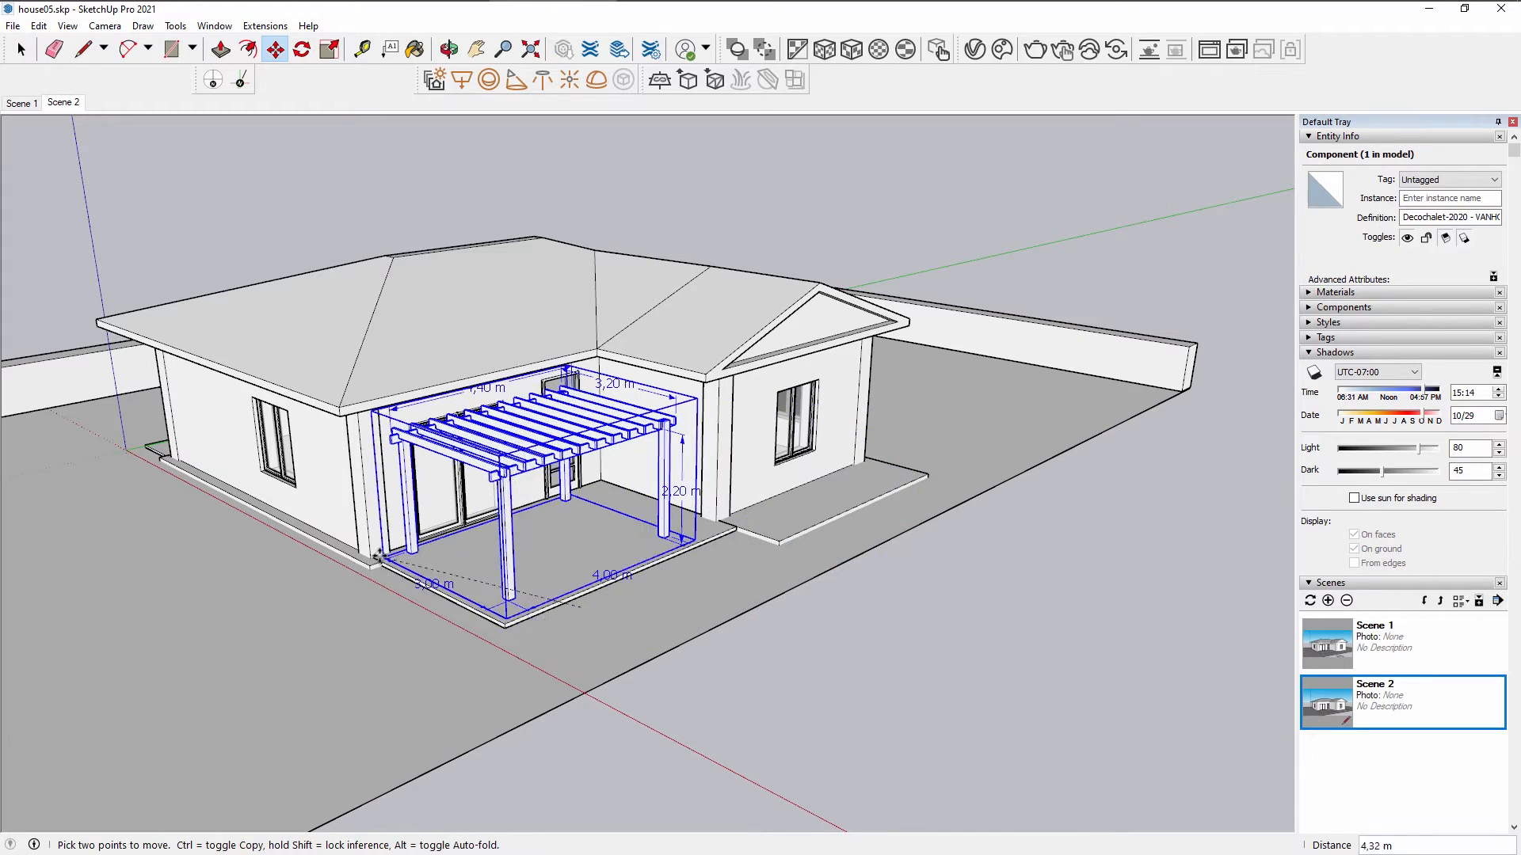
middle_click_drag(414, 498, 674, 429)
scroll(444, 472, "up", 4)
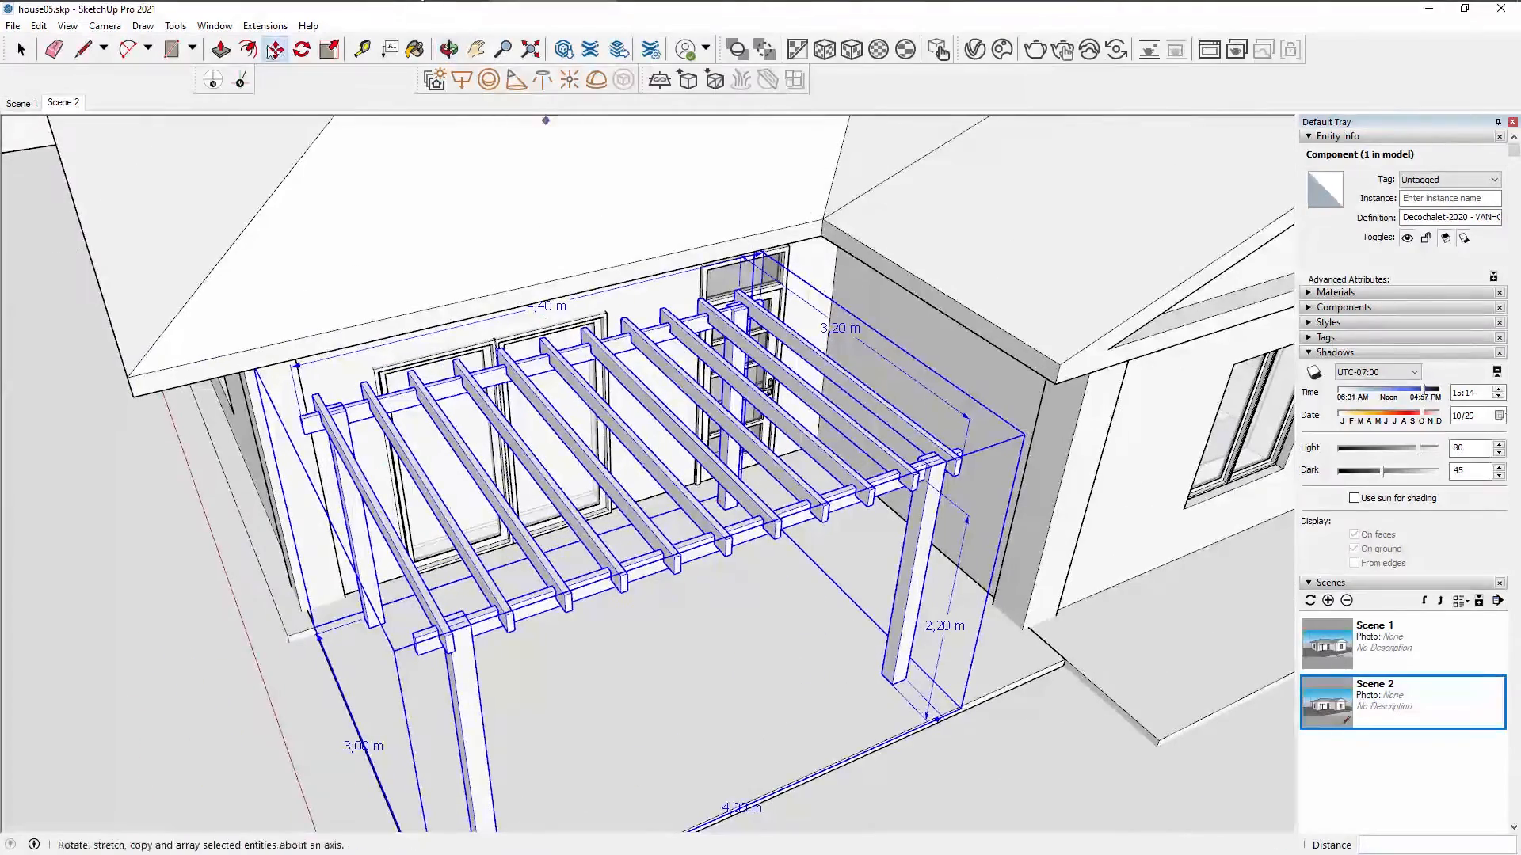
Scale the pergola up uniformly to about 4.72 m wide, 3.54 m deep and 2.60 m high.
left_click(331, 52)
middle_click_drag(871, 471, 626, 215)
left_click_drag(648, 153, 747, 154)
middle_click_drag(752, 162, 913, 302)
middle_click_drag(774, 355, 815, 349, "shift")
scroll(842, 560, "down", 1)
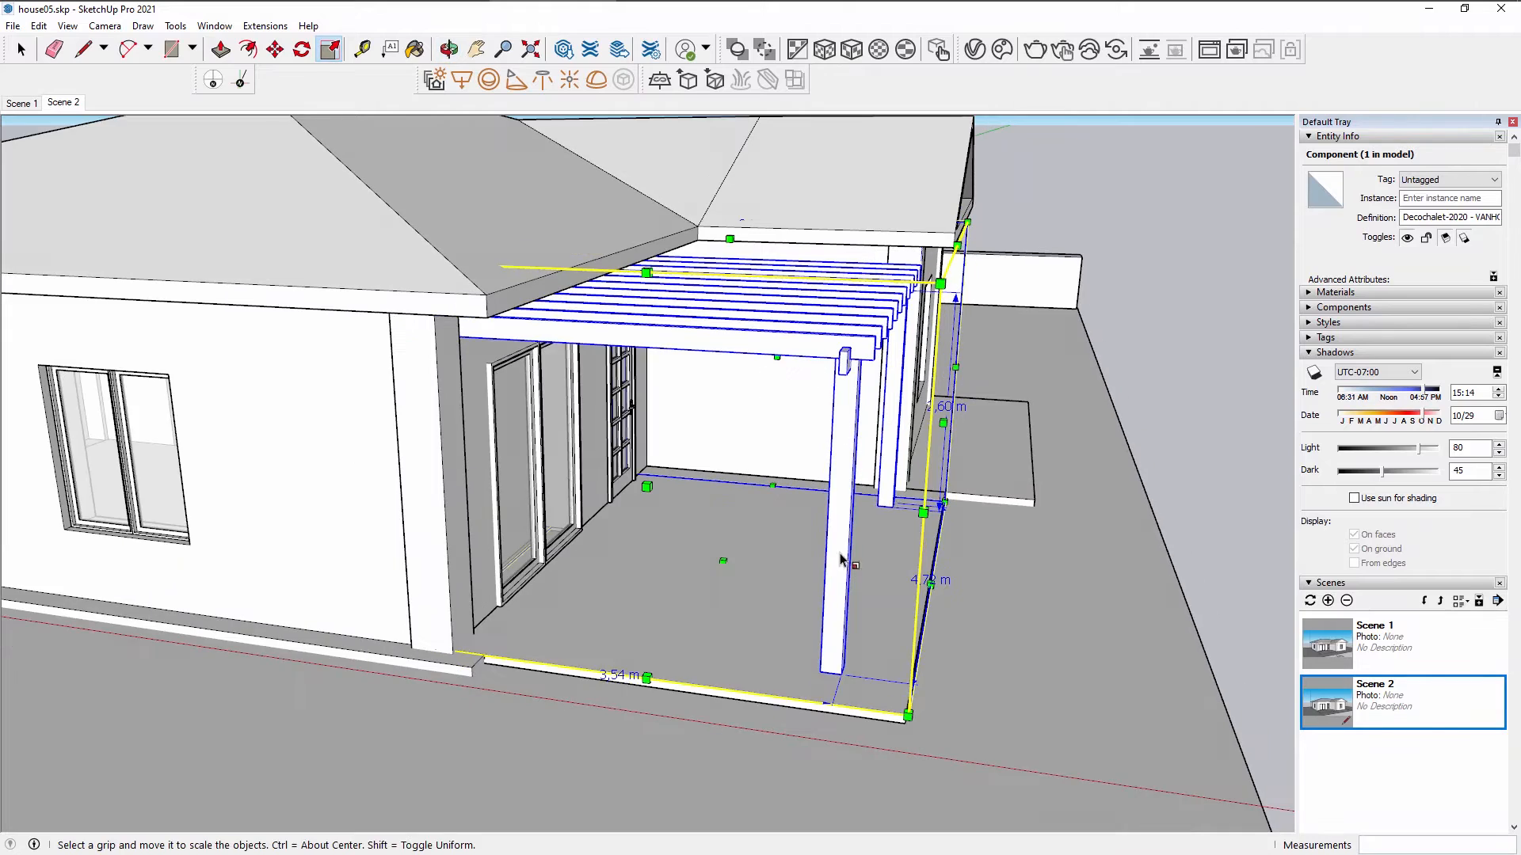
Move the pergola about 0.21 m outward so its front posts stand closer to the terrace's outer edge.
middle_click_drag(842, 618, 809, 583)
key("m")
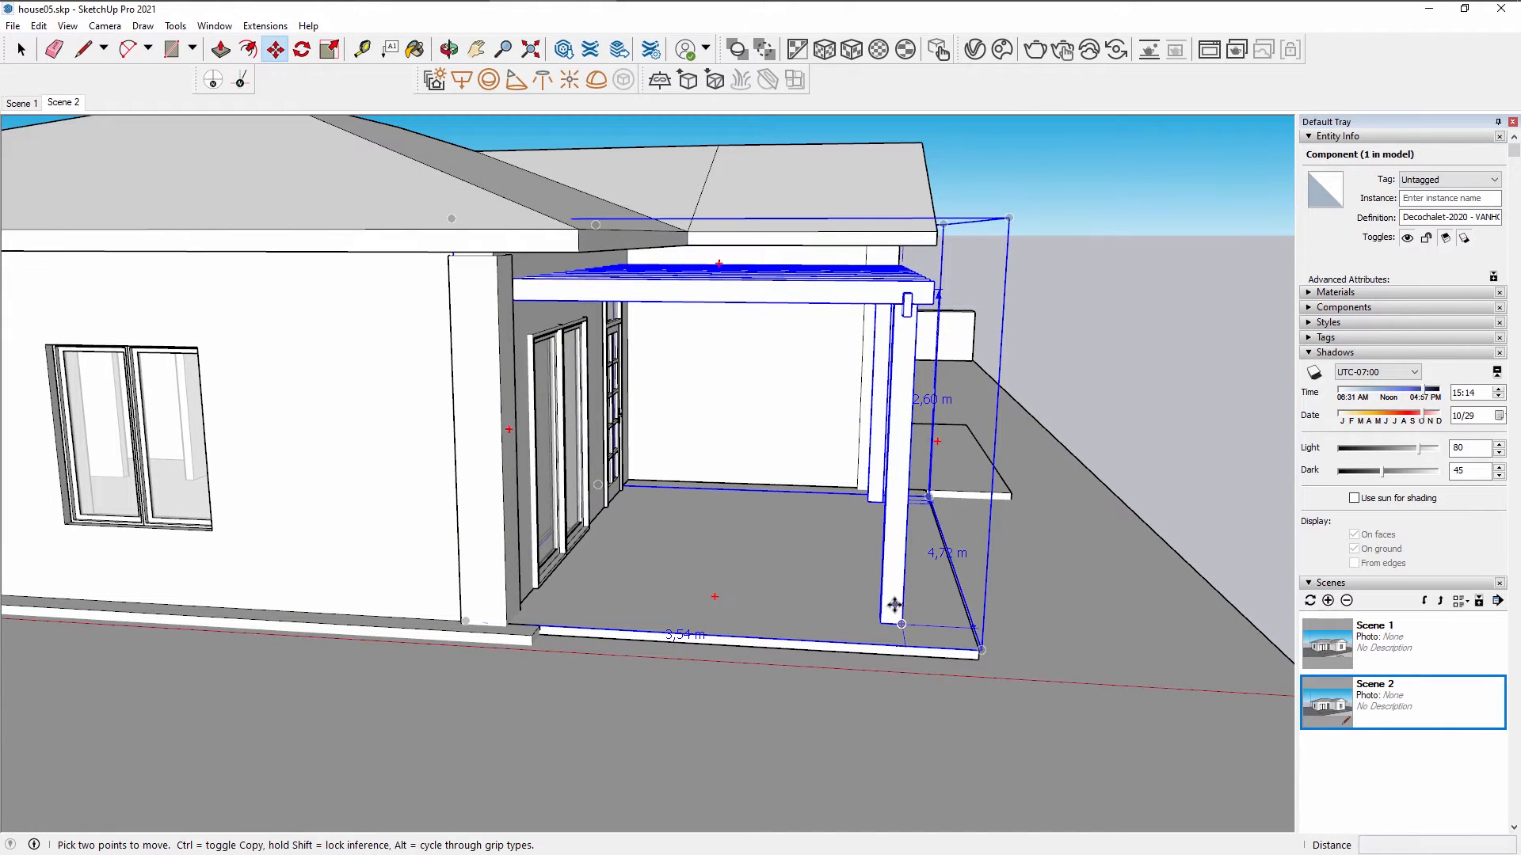
left_click(895, 605)
middle_click_drag(943, 486, 578, 432)
scroll(543, 537, "down", 1)
scroll(642, 393, "up", 2)
middle_click_drag(615, 319, 683, 317)
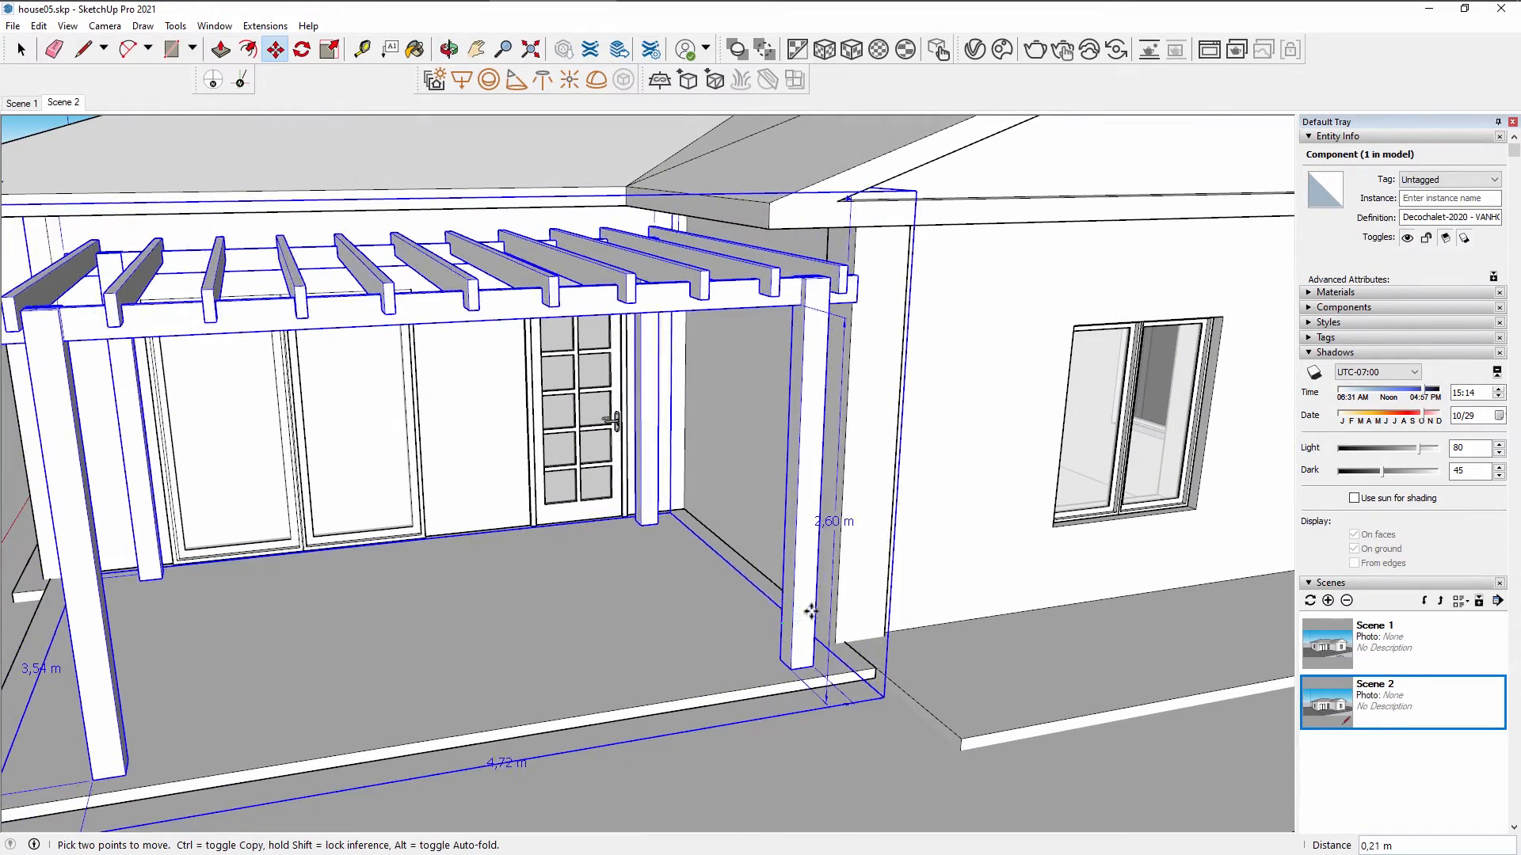
scroll(606, 608, "down", 2)
middle_click_drag(555, 594, 594, 514)
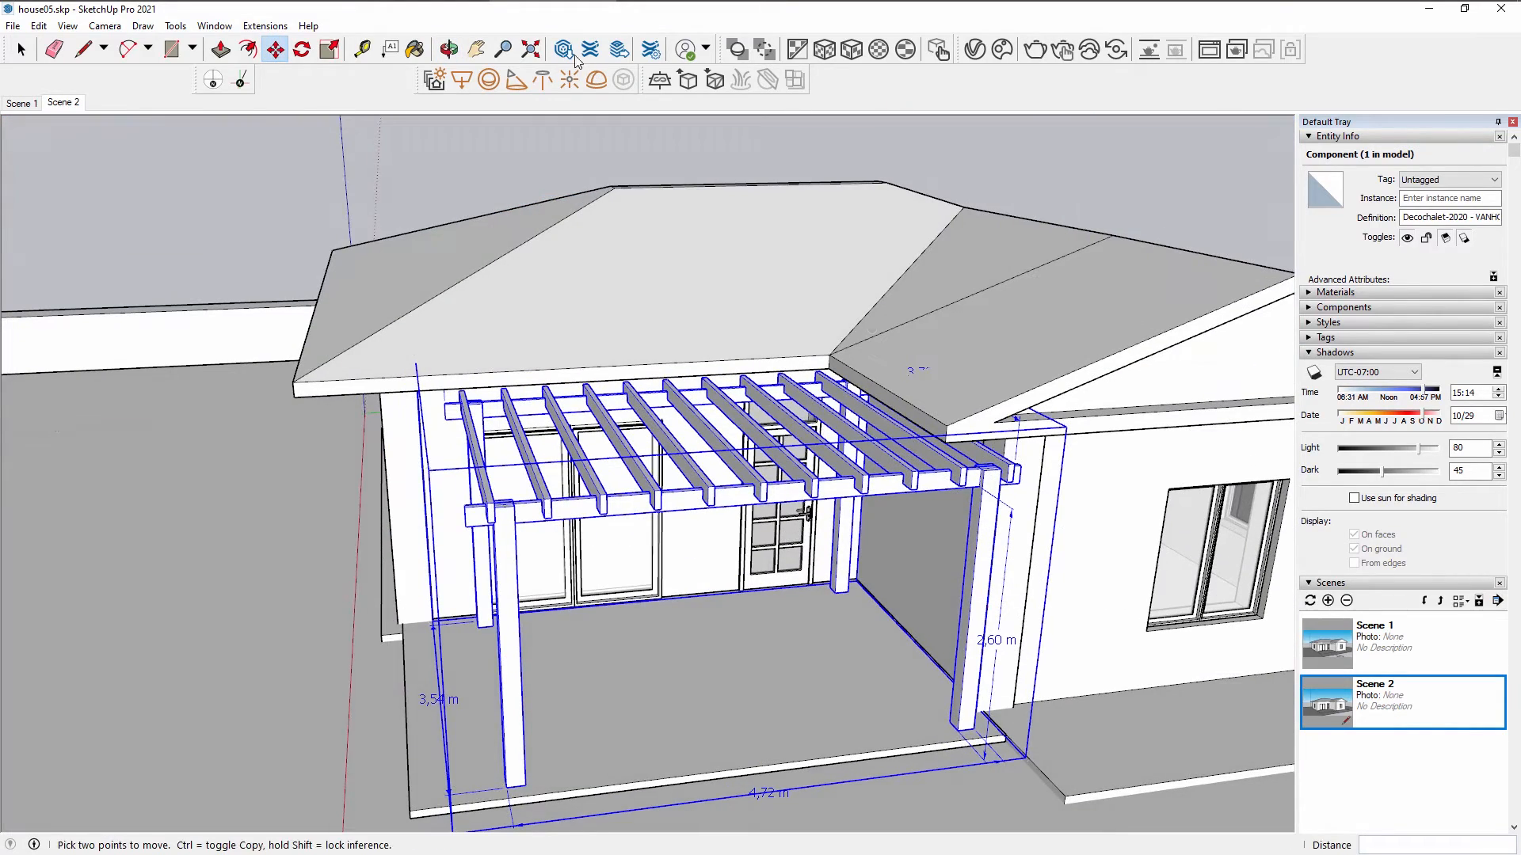
Scale the pergola uniformly again to about 4.96 m wide, 3.72 m deep and 2.73 m high, and deselect it.
left_click(330, 49)
middle_click_drag(451, 500, 677, 534)
scroll(780, 513, "down", 1)
key("space")
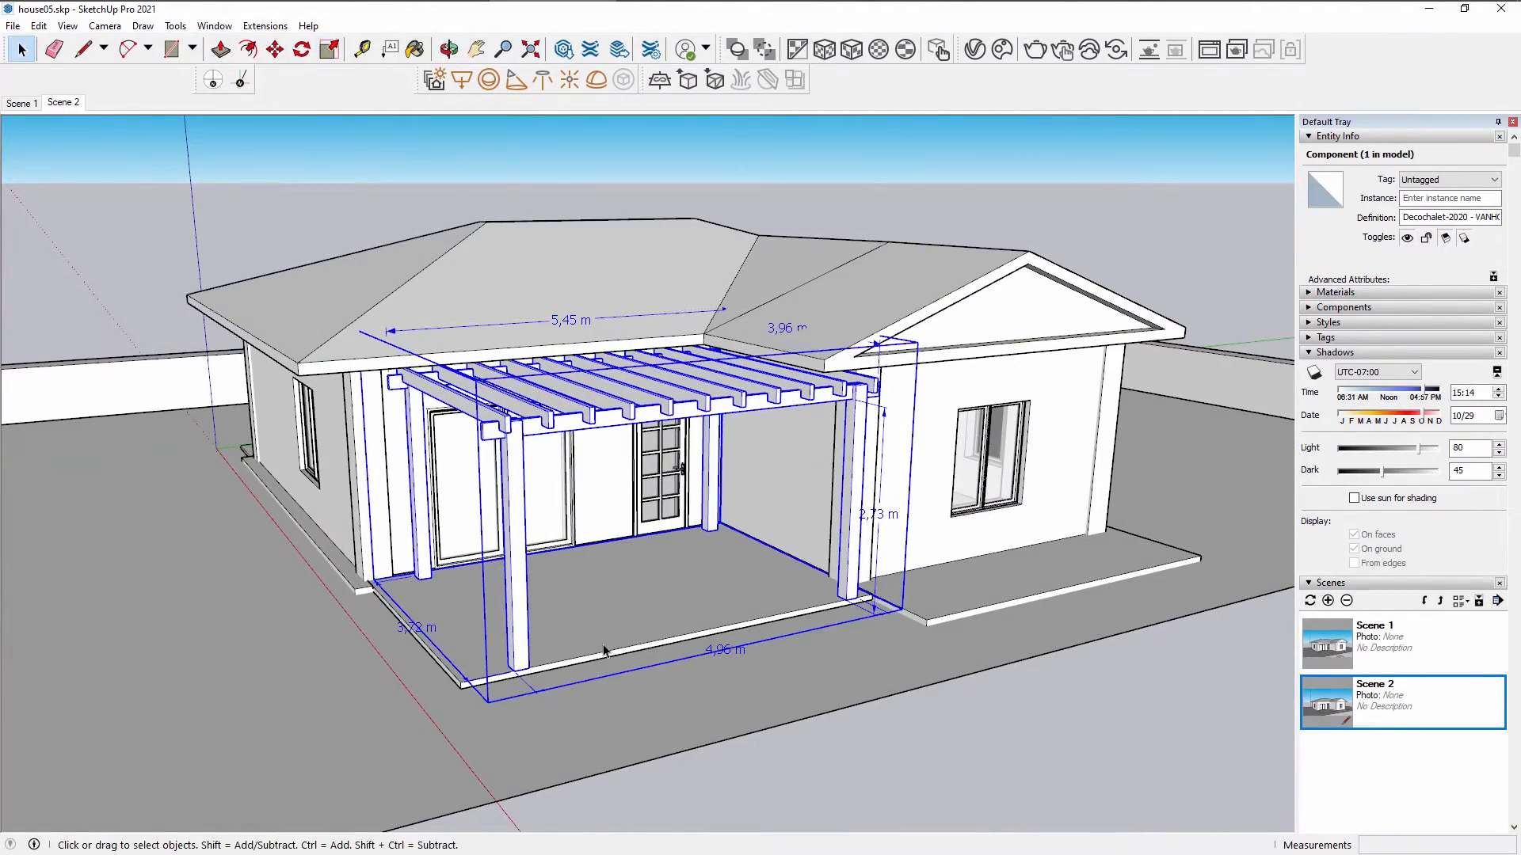
left_click(600, 632)
Model a low square footing around the base of the pergola's front corner post.
scroll(717, 507, "up", 2)
double_click(718, 485)
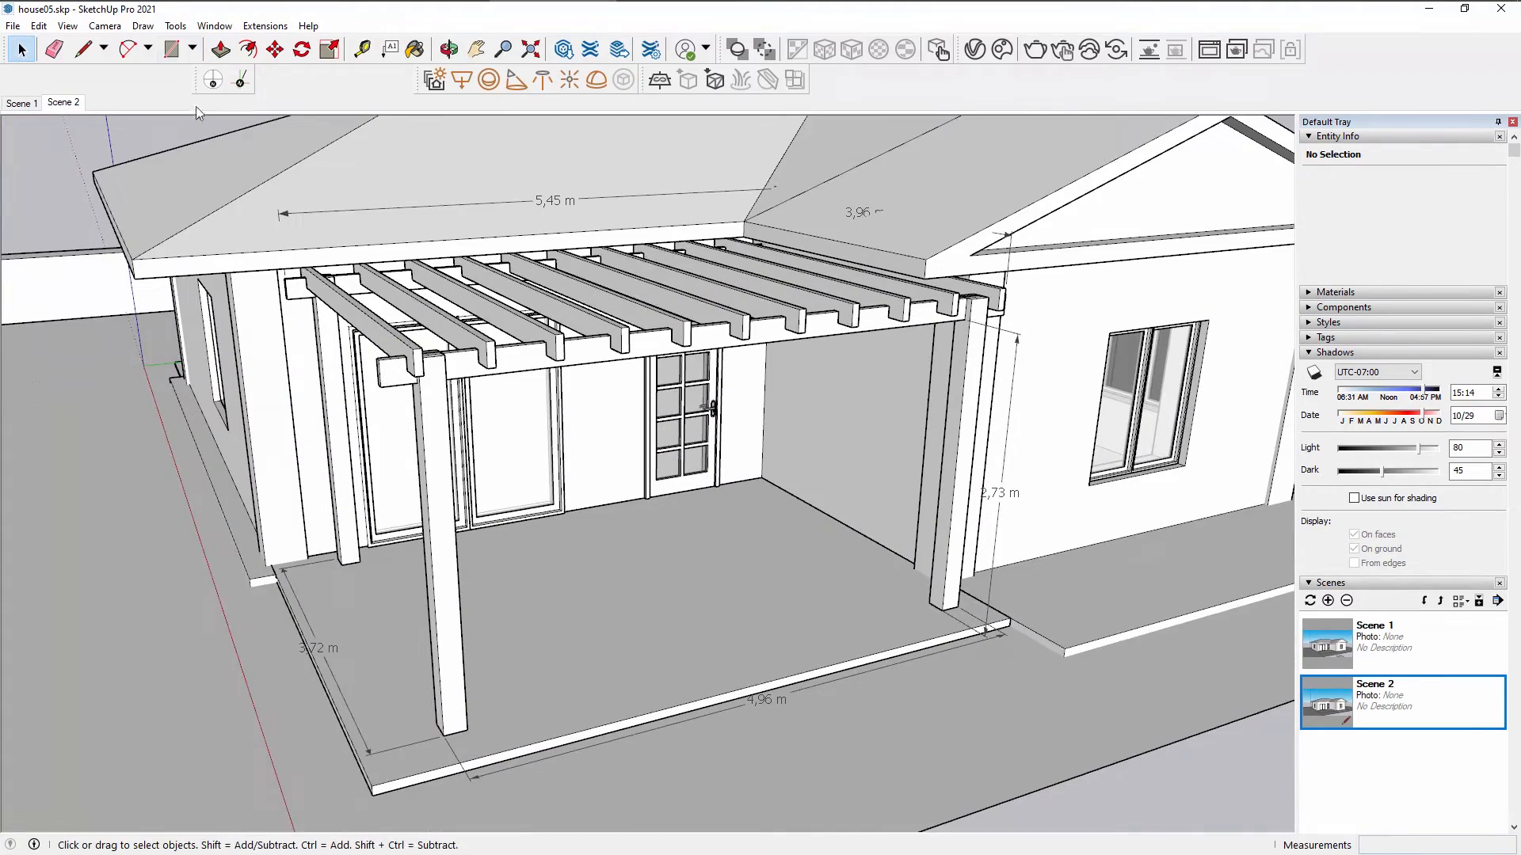
left_click(485, 733)
key("p")
left_click(468, 733)
left_click(461, 726)
Group the footing block and copy it to the bases of the other pergola posts.
key("space")
triple_click(462, 733)
right_click(464, 739)
left_click(532, 568)
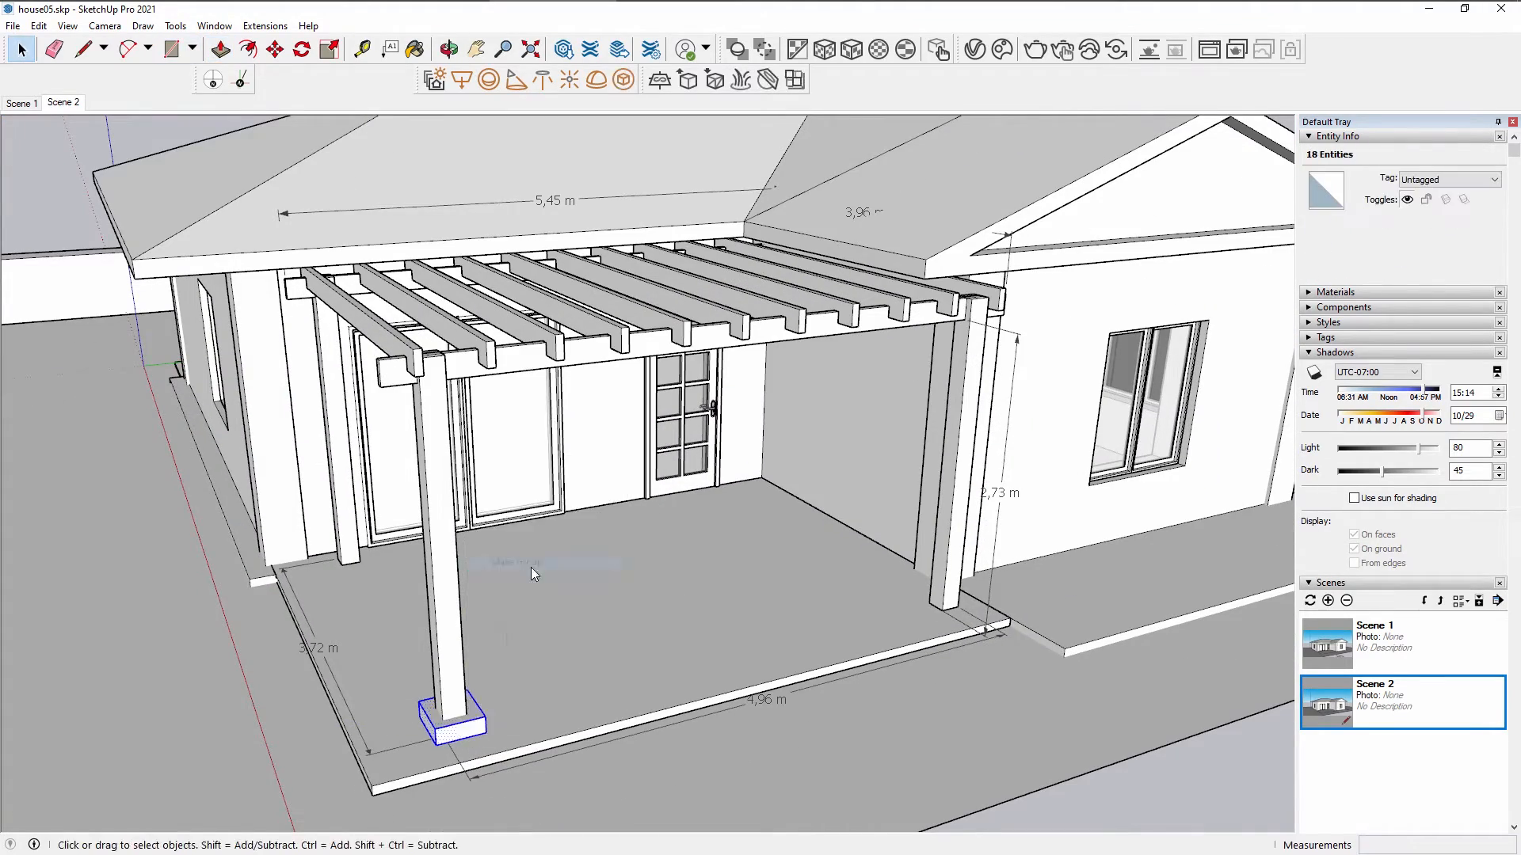
left_click(916, 602)
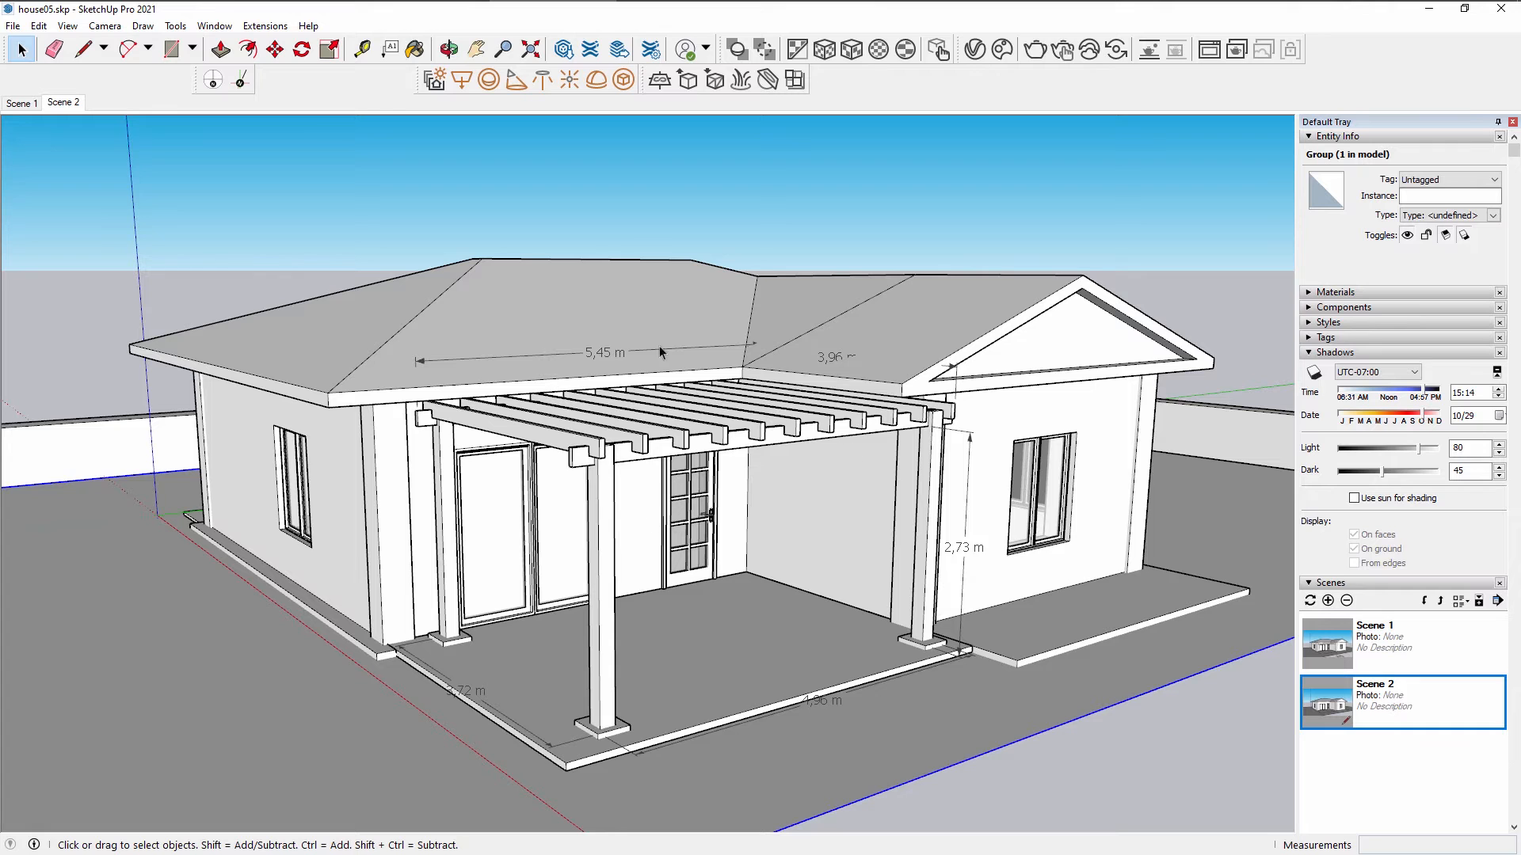
Open 3D Warehouse, search for wall lamps and browse the product results.
left_click(564, 49)
type("pergola")
key("Return")
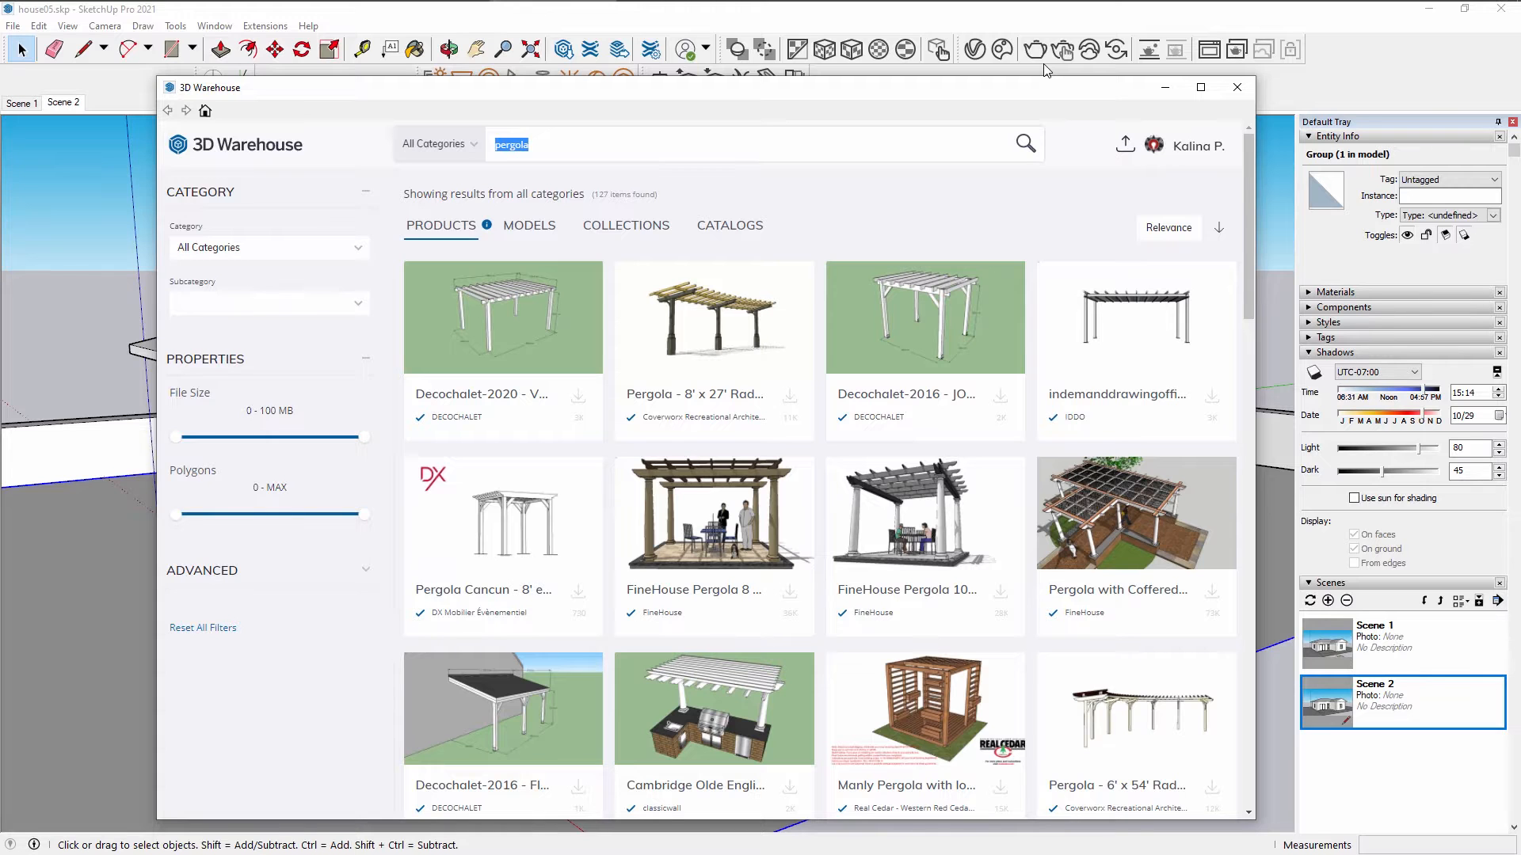
type("wall lamps")
key("Return")
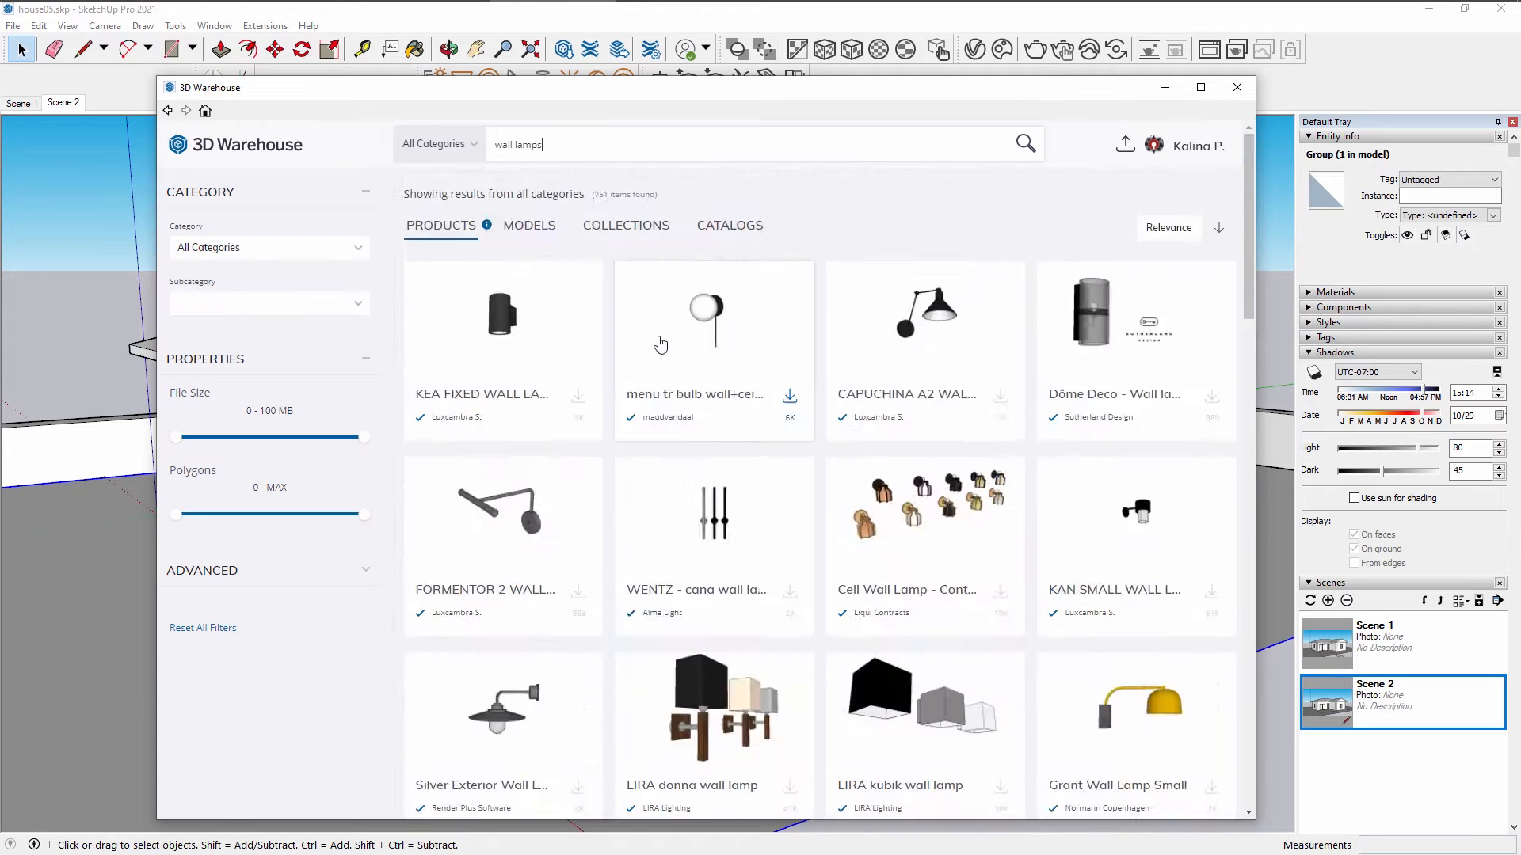
scroll(678, 332, "down", 10)
scroll(677, 321, "down", 5)
Search 3D Warehouse for outdoor lighting and look through the available fixtures.
type("outdoor lighting")
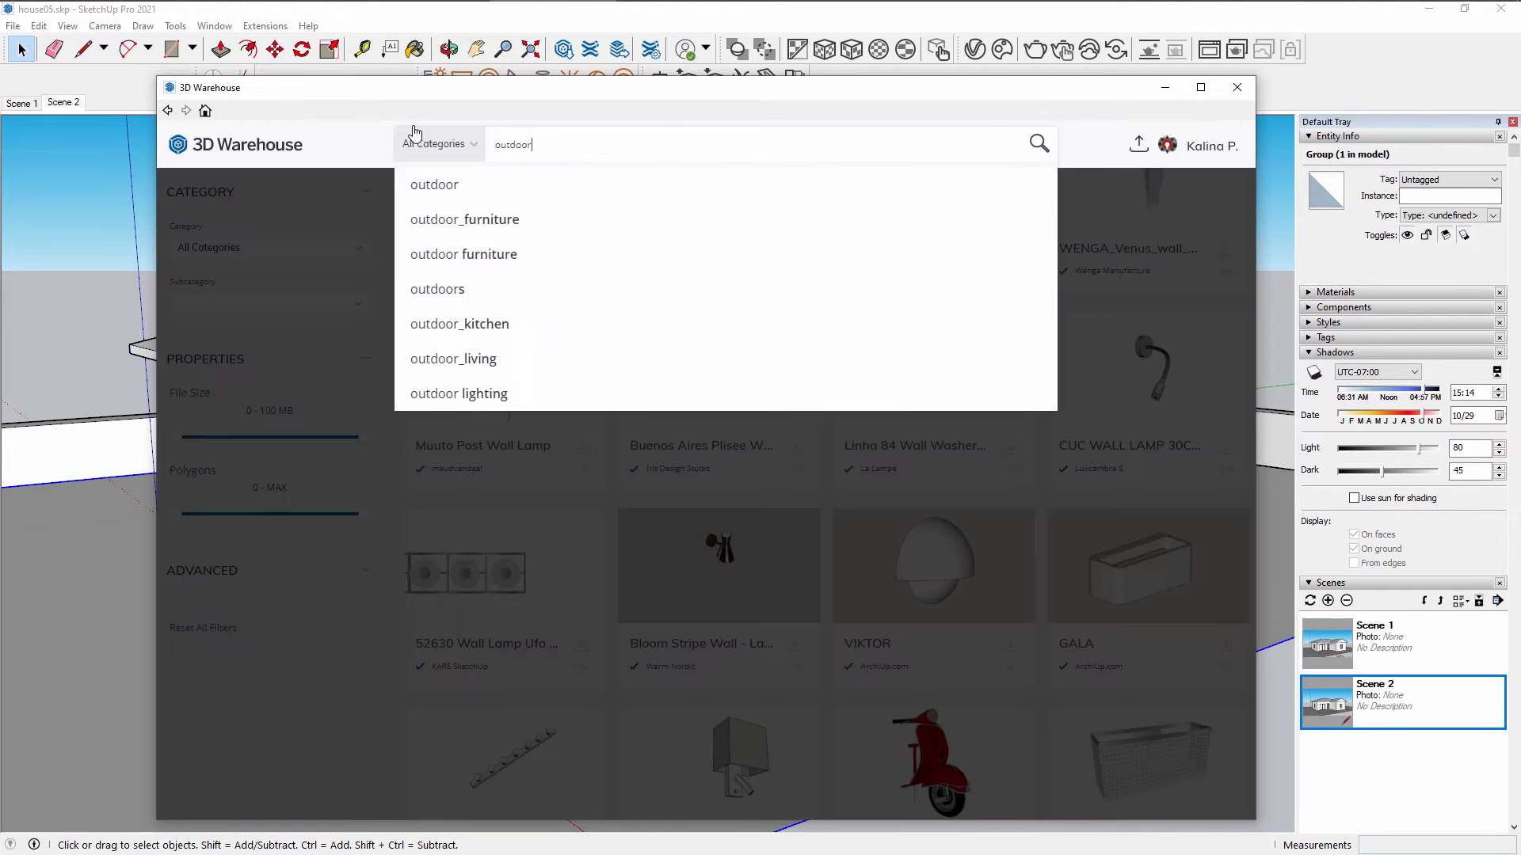
key("Return")
scroll(545, 449, "down", 5)
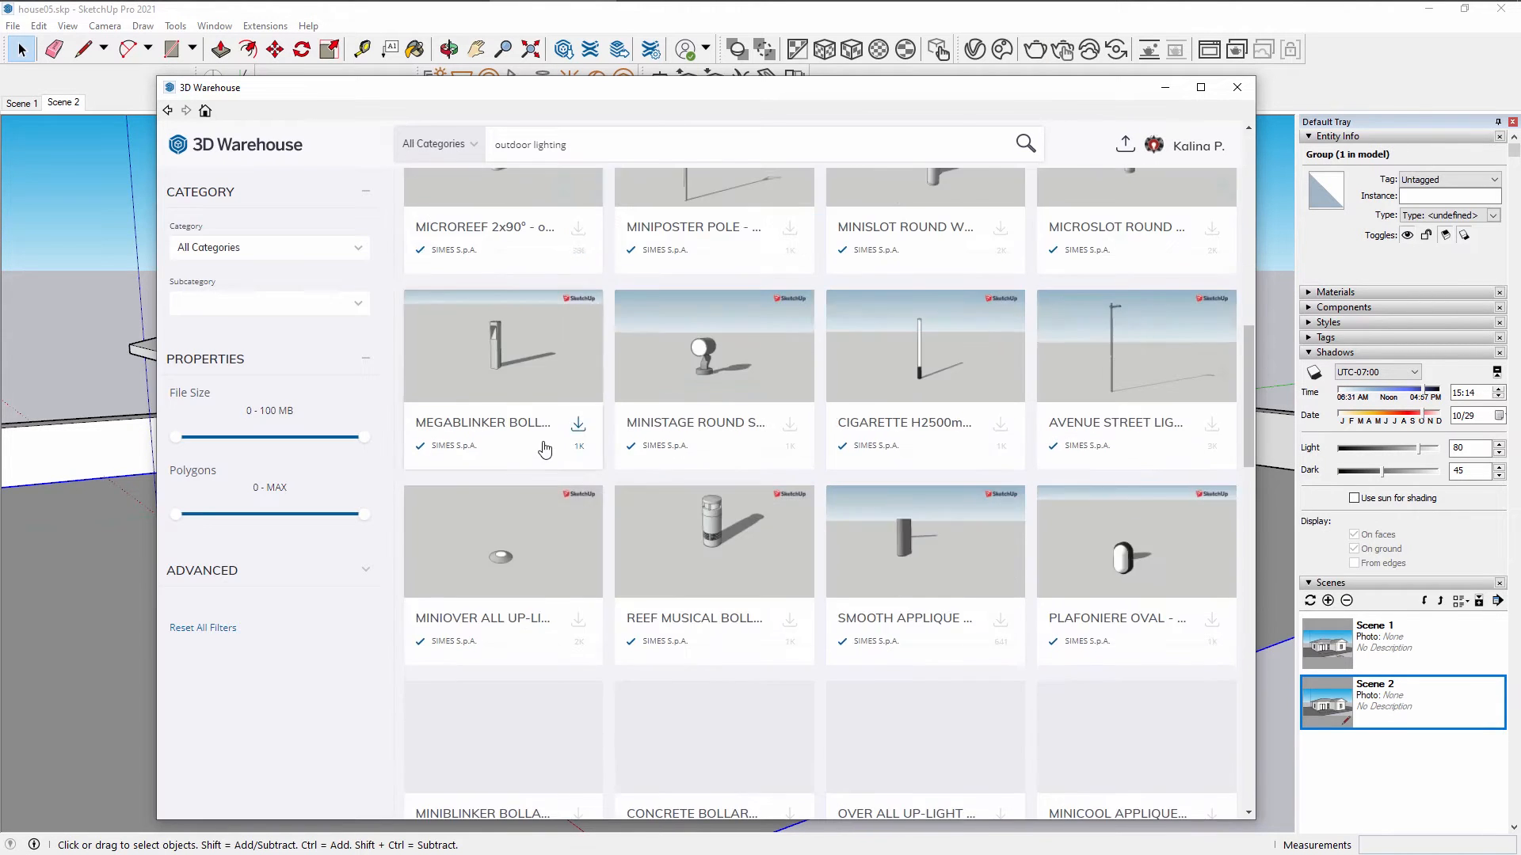
scroll(545, 449, "down", 15)
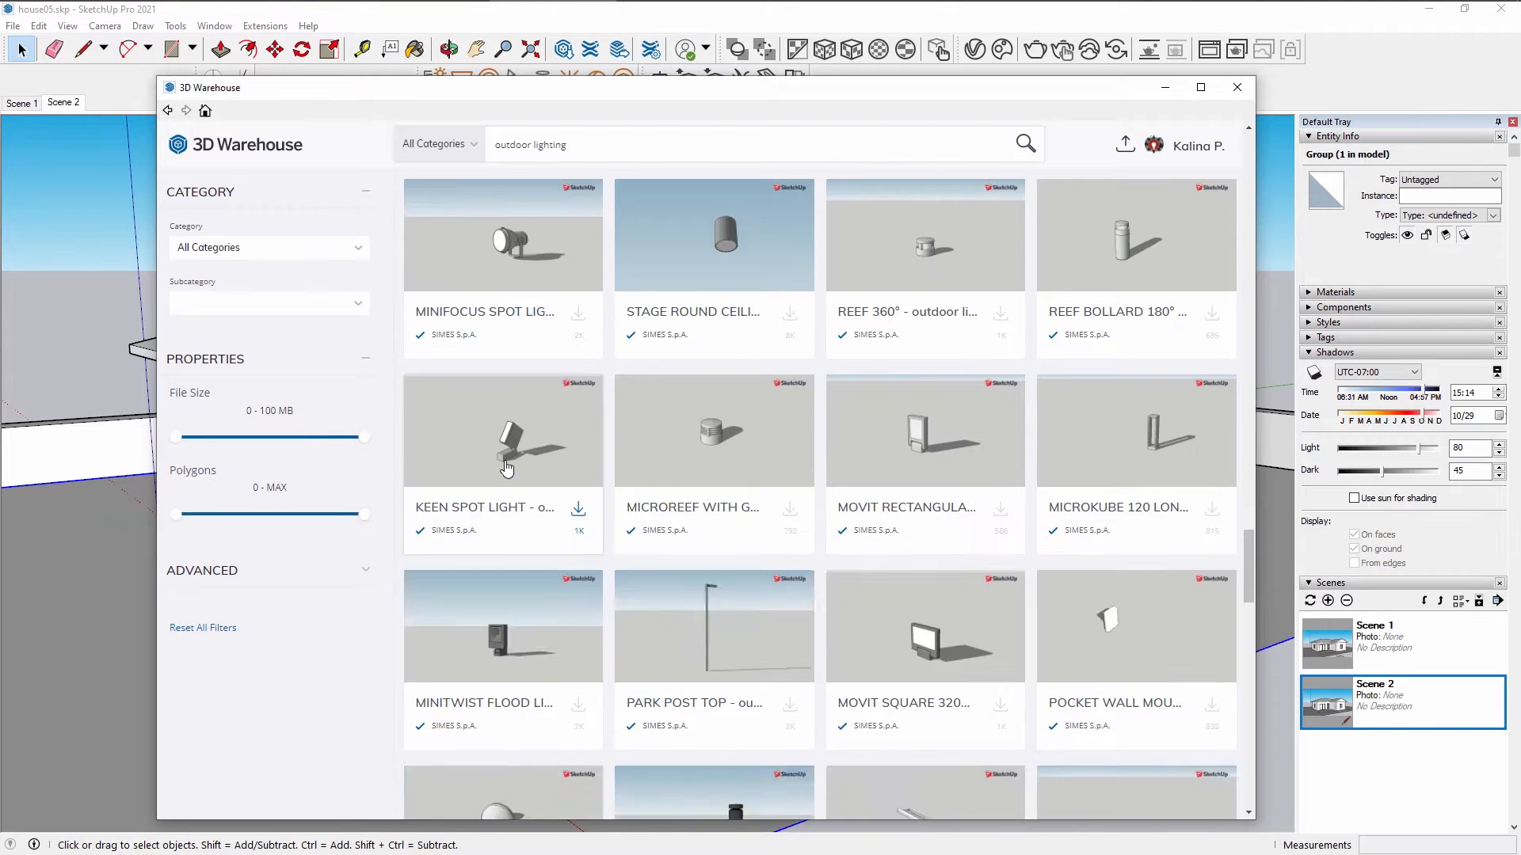
scroll(507, 469, "down", 12)
Search 3D Warehouse for lantern models, then refine the search to wall lantern.
left_click_drag(632, 150, 456, 121)
type("lantern")
key("Return")
left_click(495, 145)
type("wall")
key("Return")
Search for outdoor lantern and load the "lanterne VIGNY" product directly into the model.
double_click(507, 144)
type("outdoor")
key("Return")
scroll(553, 302, "down", 10)
left_click(577, 540)
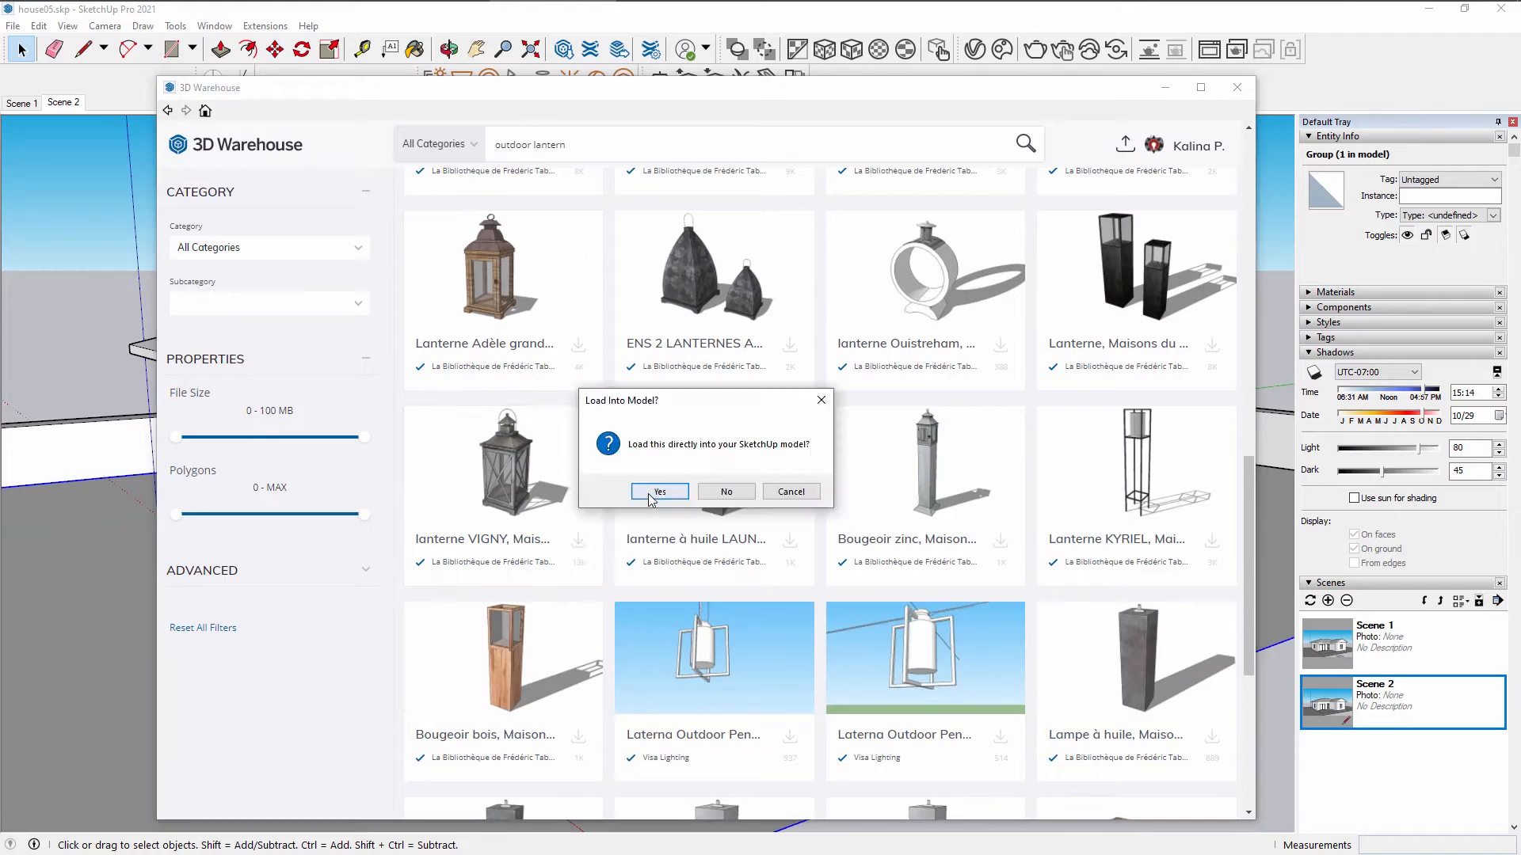
left_click(659, 491)
Scale the lantern to about 0.66 of its size and position it on the paving beside the pergola post.
scroll(977, 616, "up", 6)
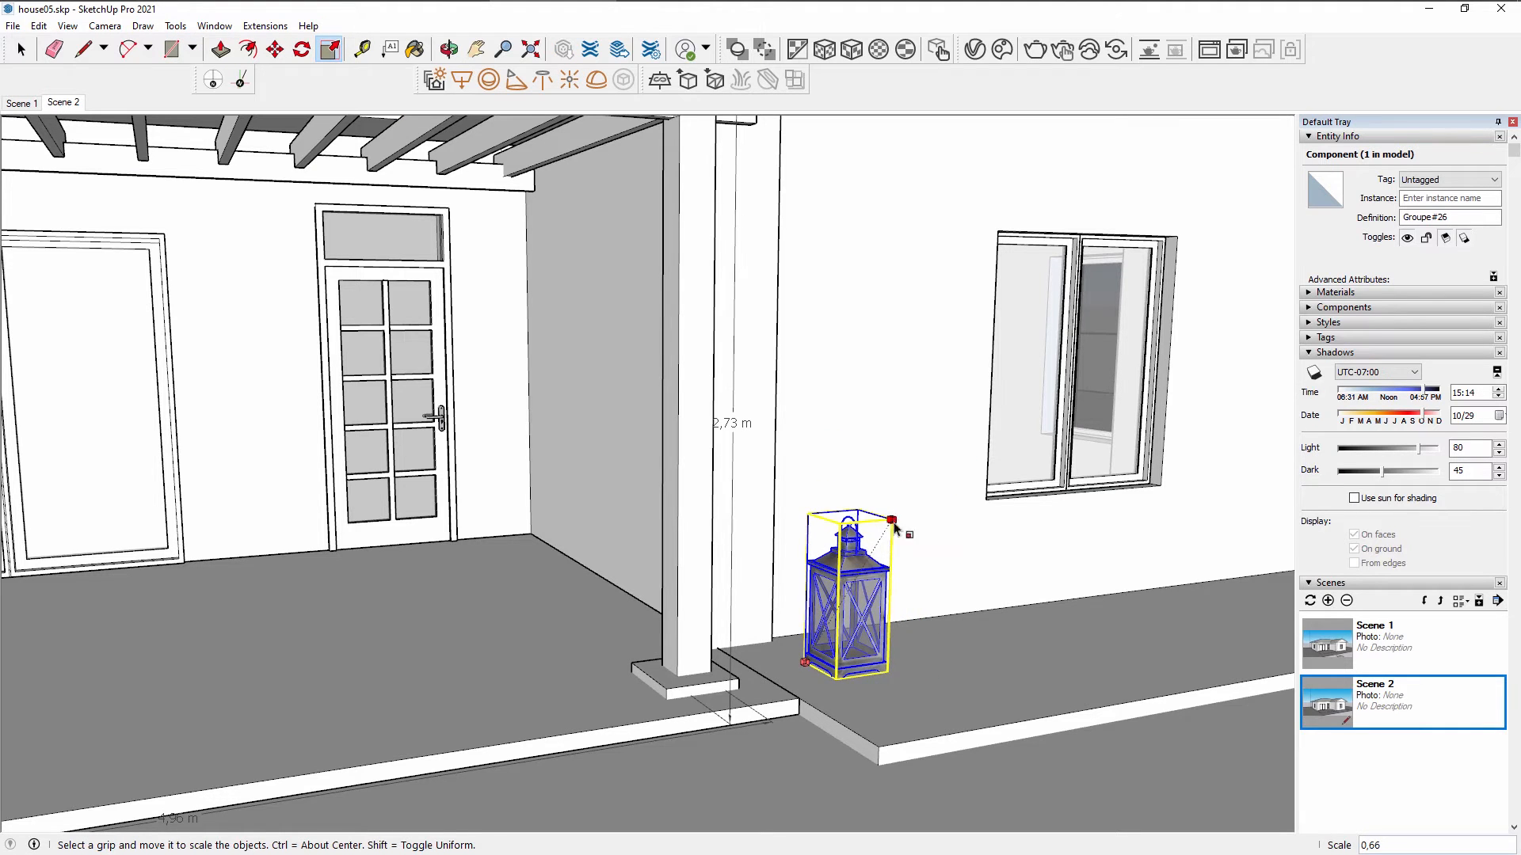
left_click(892, 521)
middle_click_drag(893, 658, 893, 713)
scroll(893, 711, "up", 2)
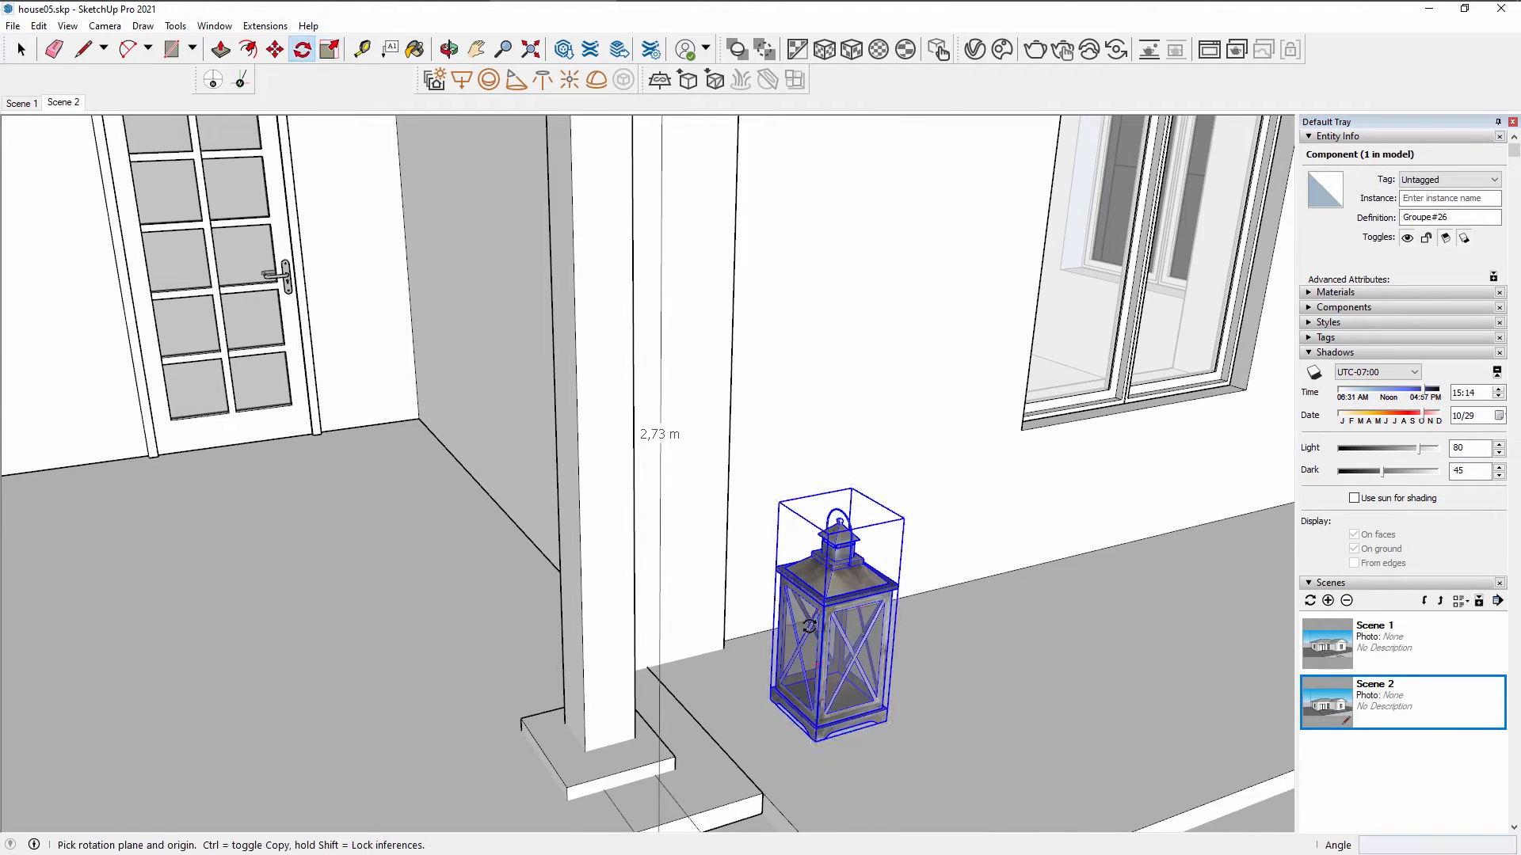
key("m")
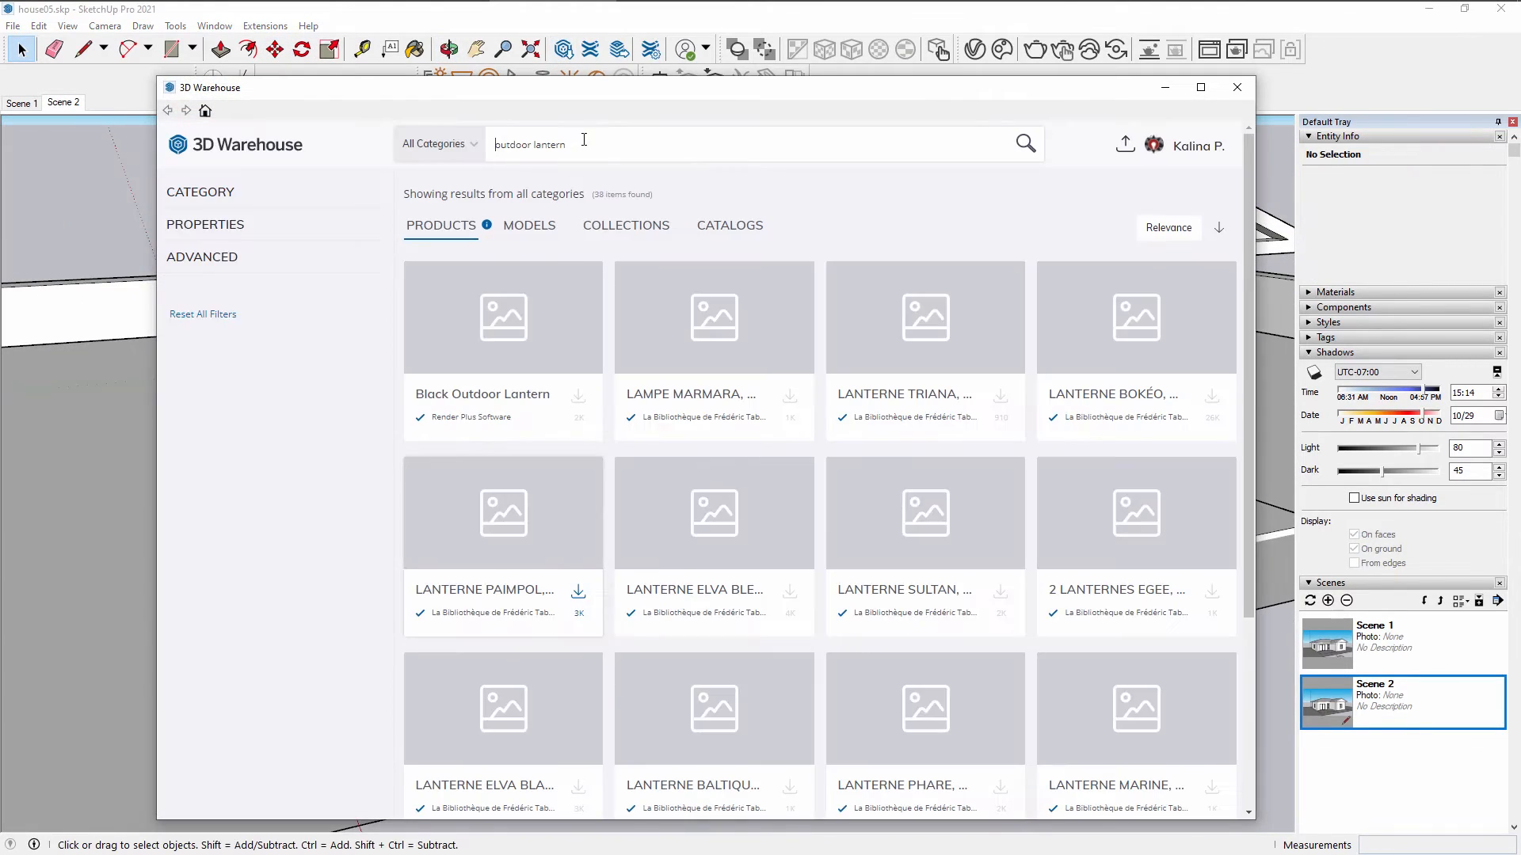
Search 3D Warehouse for wall lamp and load the lamp with the wooden bracket and hanging cylindrical shade.
scroll(816, 441, "down", 5)
scroll(813, 441, "down", 10)
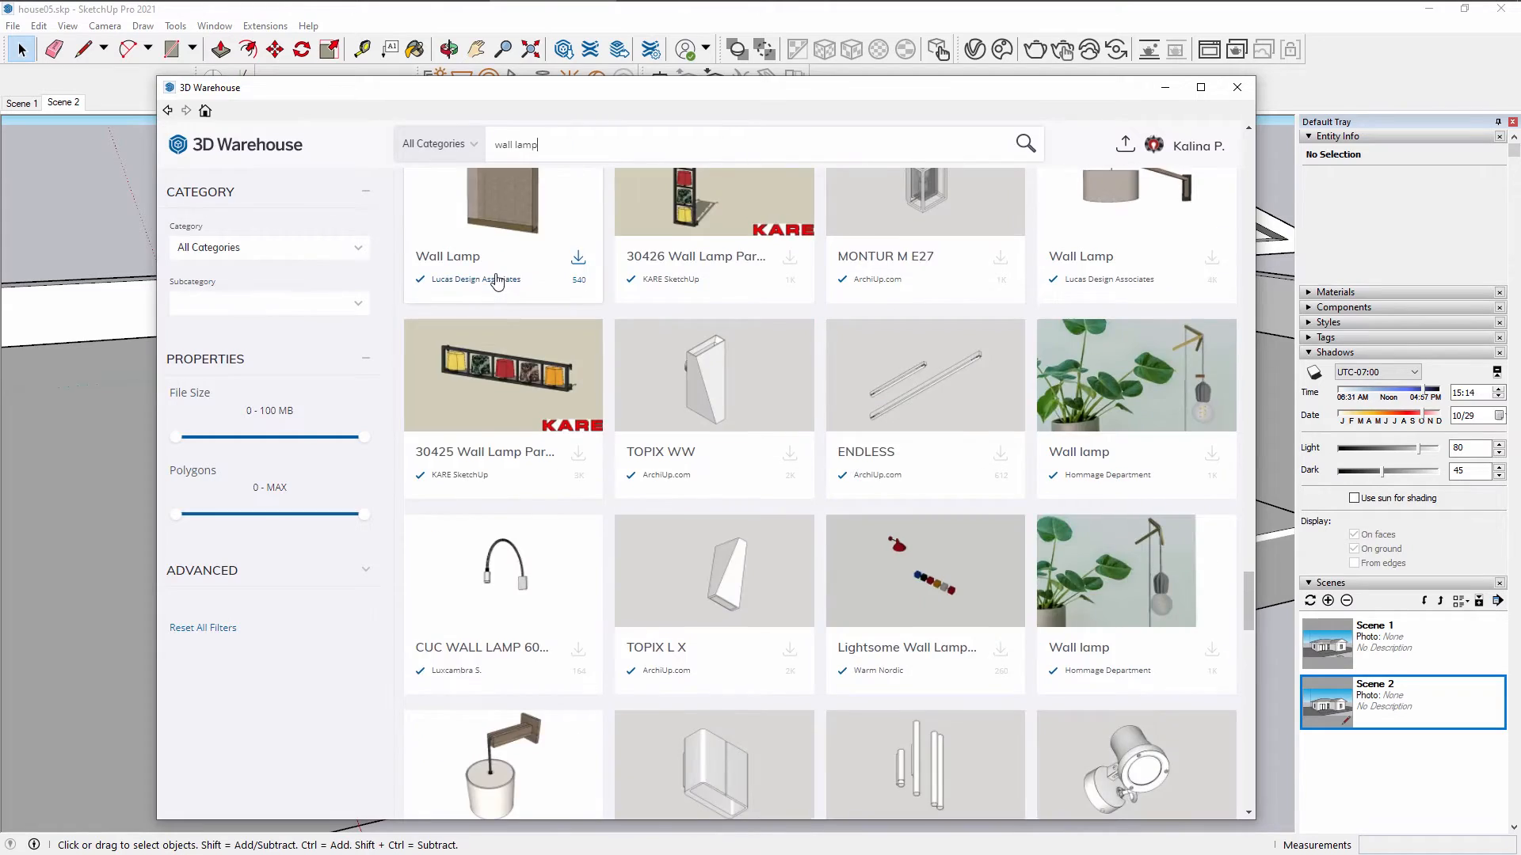
left_click(502, 270)
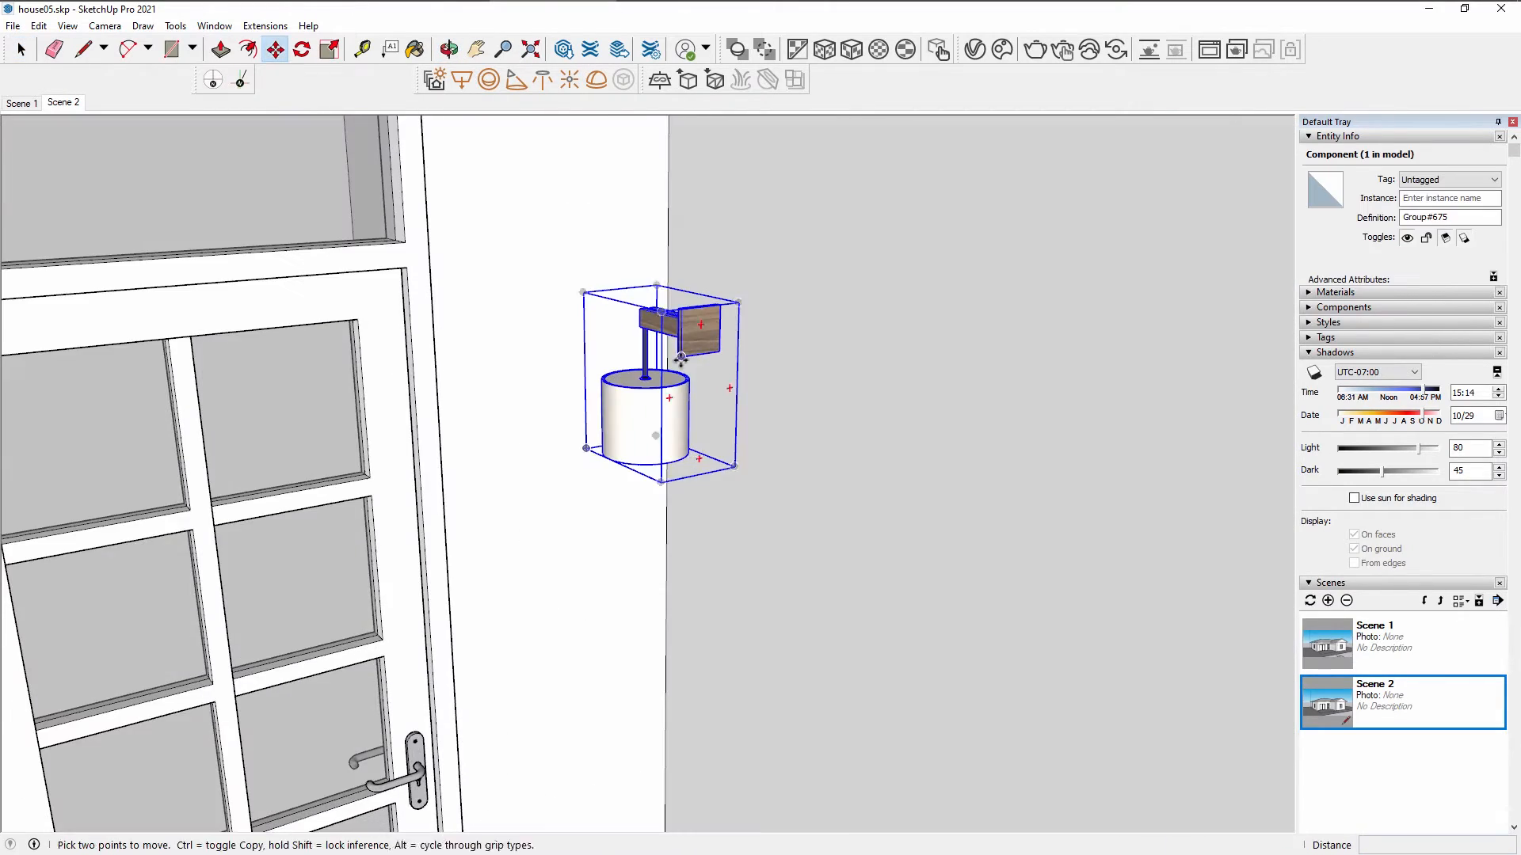
Mount the wall lamp on the terrace's side wall and place a second copy next to it.
middle_click_drag(713, 396, 628, 407)
key("q")
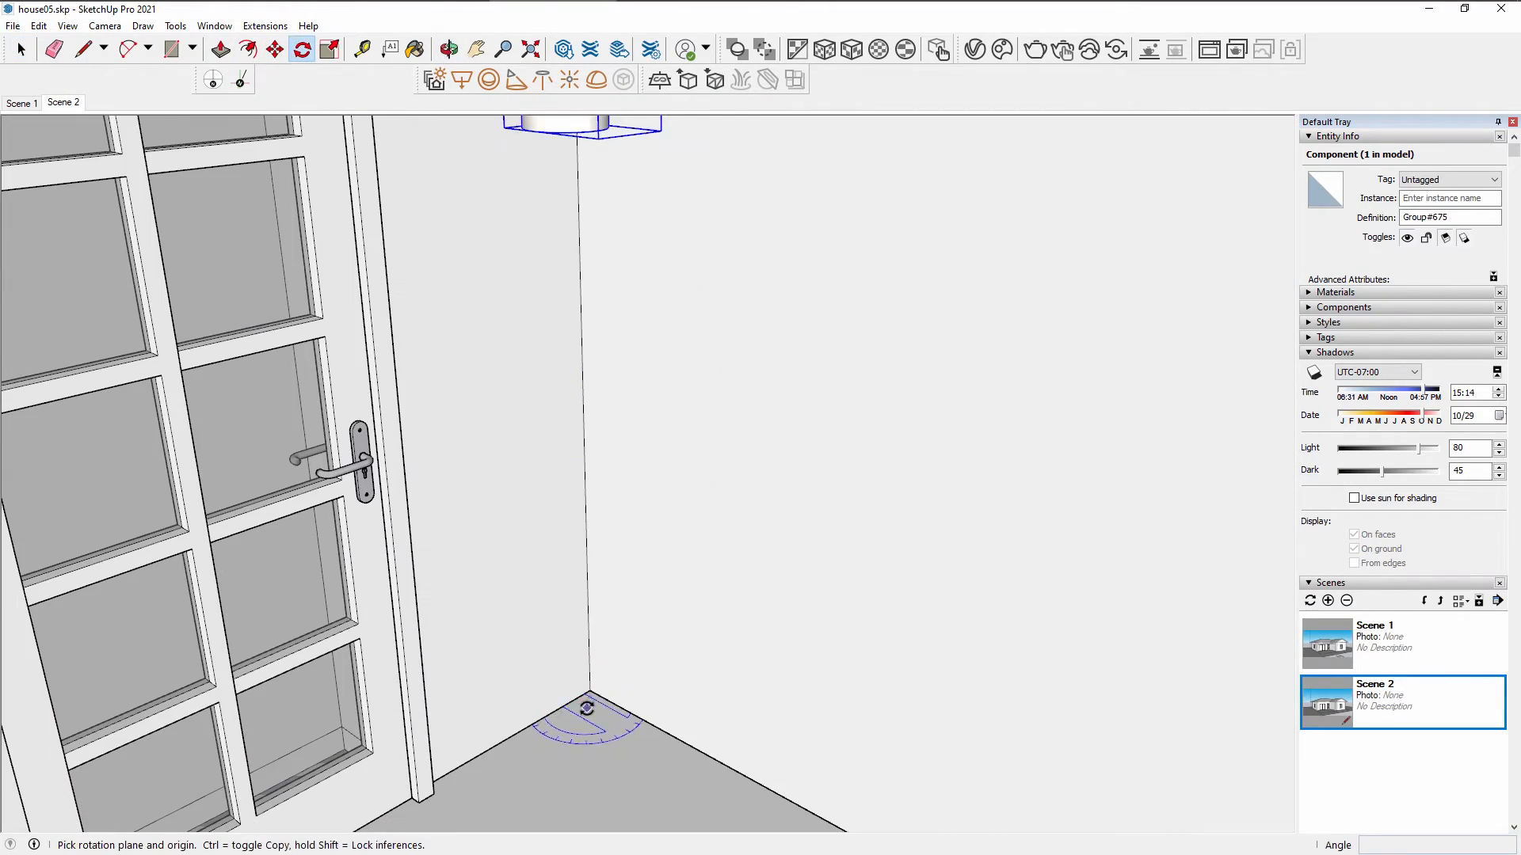
middle_click_drag(577, 697, 727, 482)
scroll(727, 481, "down", 3)
key("m")
middle_click_drag(718, 339, 861, 472)
scroll(1098, 378, "down", 3)
middle_click_drag(1097, 378, 915, 367)
key("space")
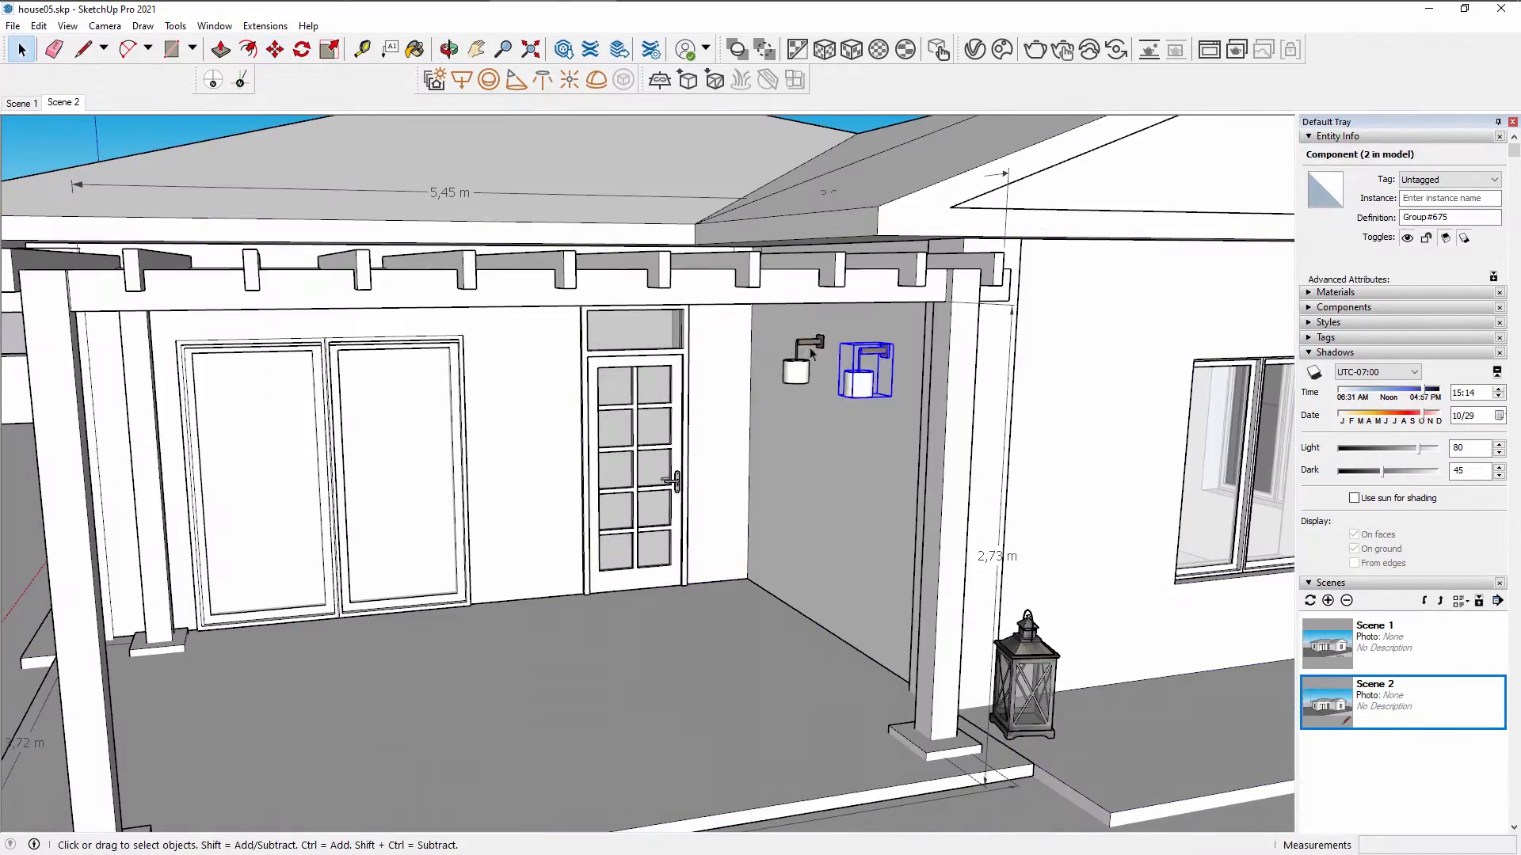
left_click(861, 416)
scroll(861, 420, "down", 1)
middle_click_drag(861, 419, 874, 414)
Place another wall lamp copy, rotated to face outward, on the wall between the sliding doors and the glazed door.
key("ctrl+z")
left_click(558, 379)
middle_click_drag(558, 378, 617, 394)
key("q")
left_click(672, 745)
left_click(709, 763)
left_click(658, 288)
key("m")
middle_click_drag(658, 288, 835, 286)
scroll(835, 286, "down", 5)
key("space")
left_click(730, 496)
middle_click_drag(729, 496, 672, 535, "shift")
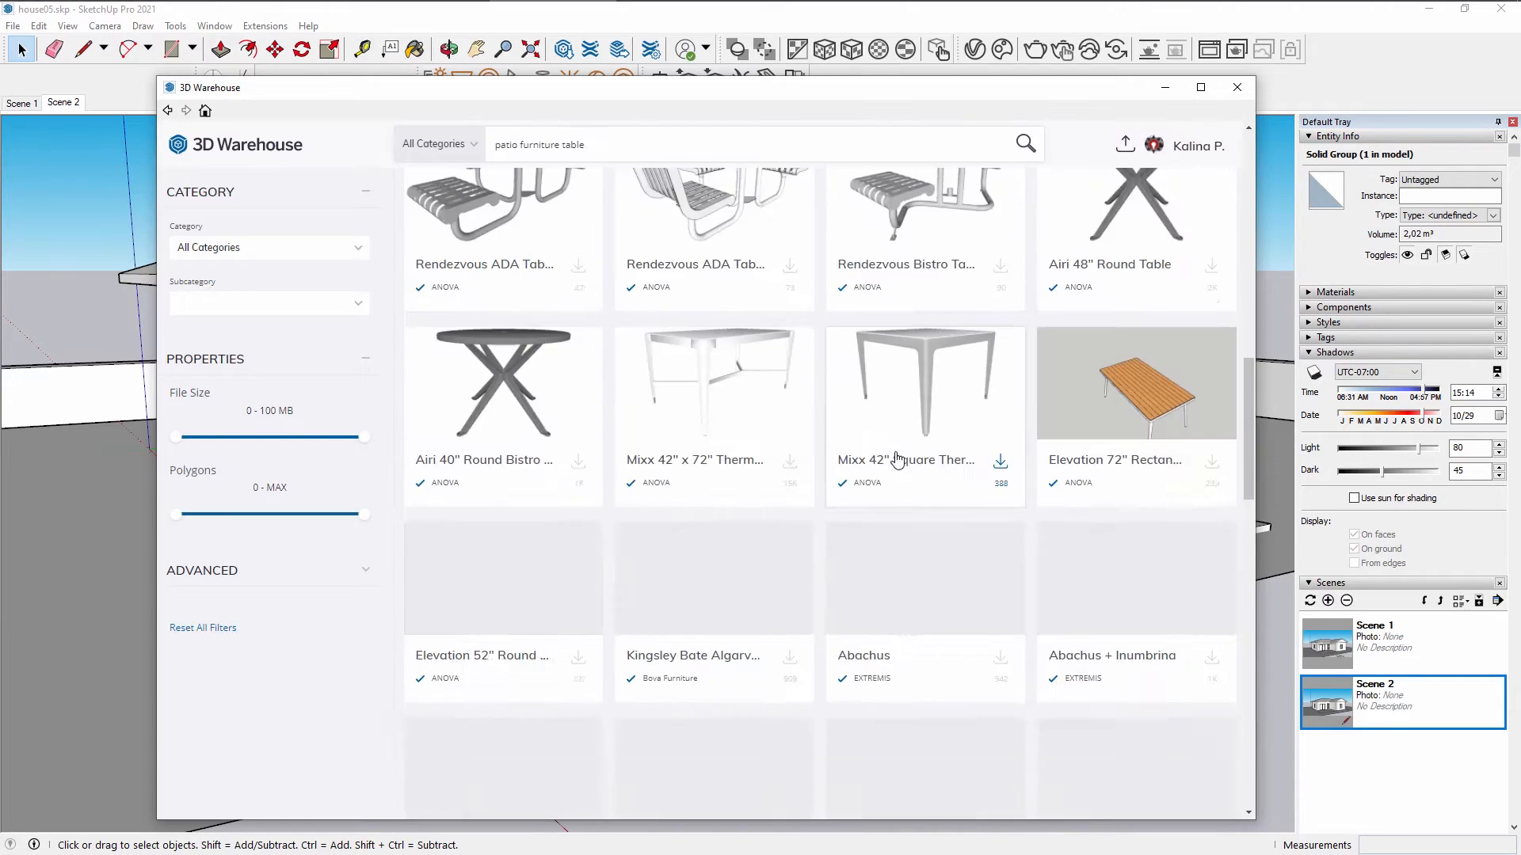
Browse patio furniture table models, search for garden table, and load the teak table set with the green umbrella.
scroll(893, 451, "down", 5)
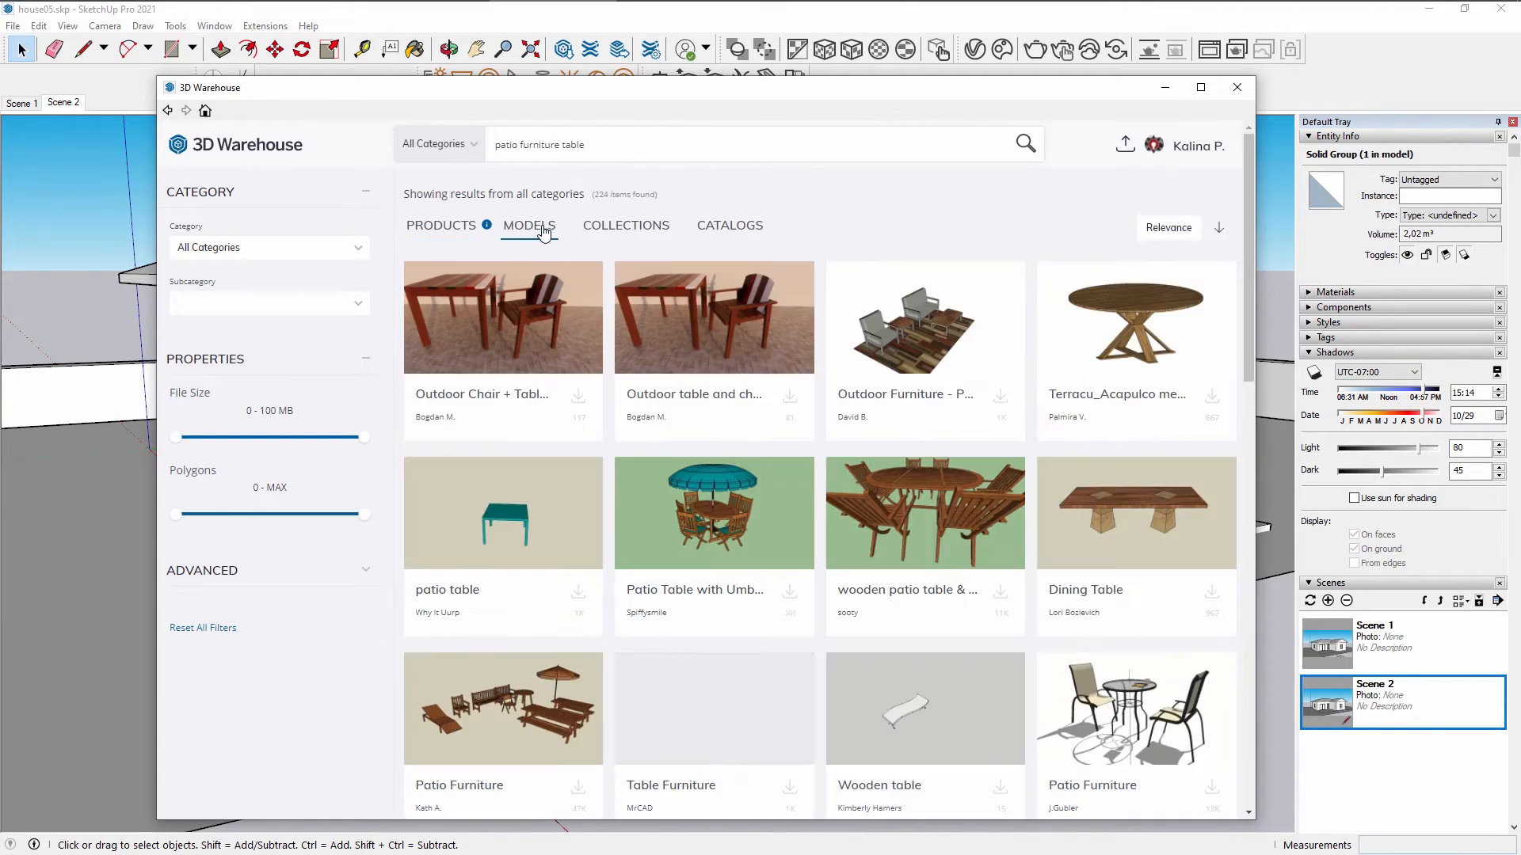
scroll(837, 450, "down", 4)
scroll(837, 449, "down", 5)
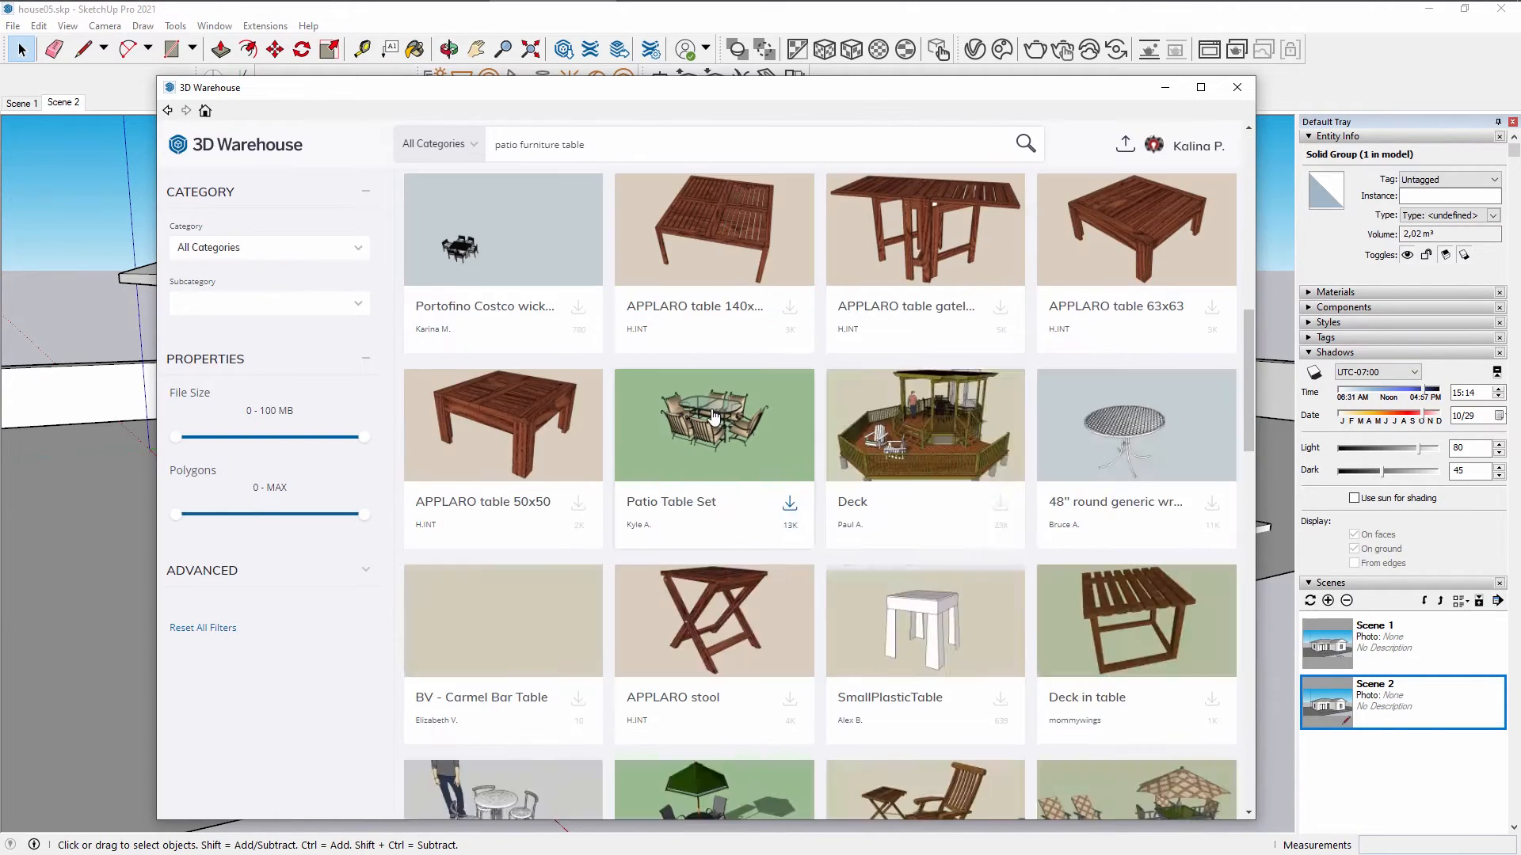
left_click(697, 460)
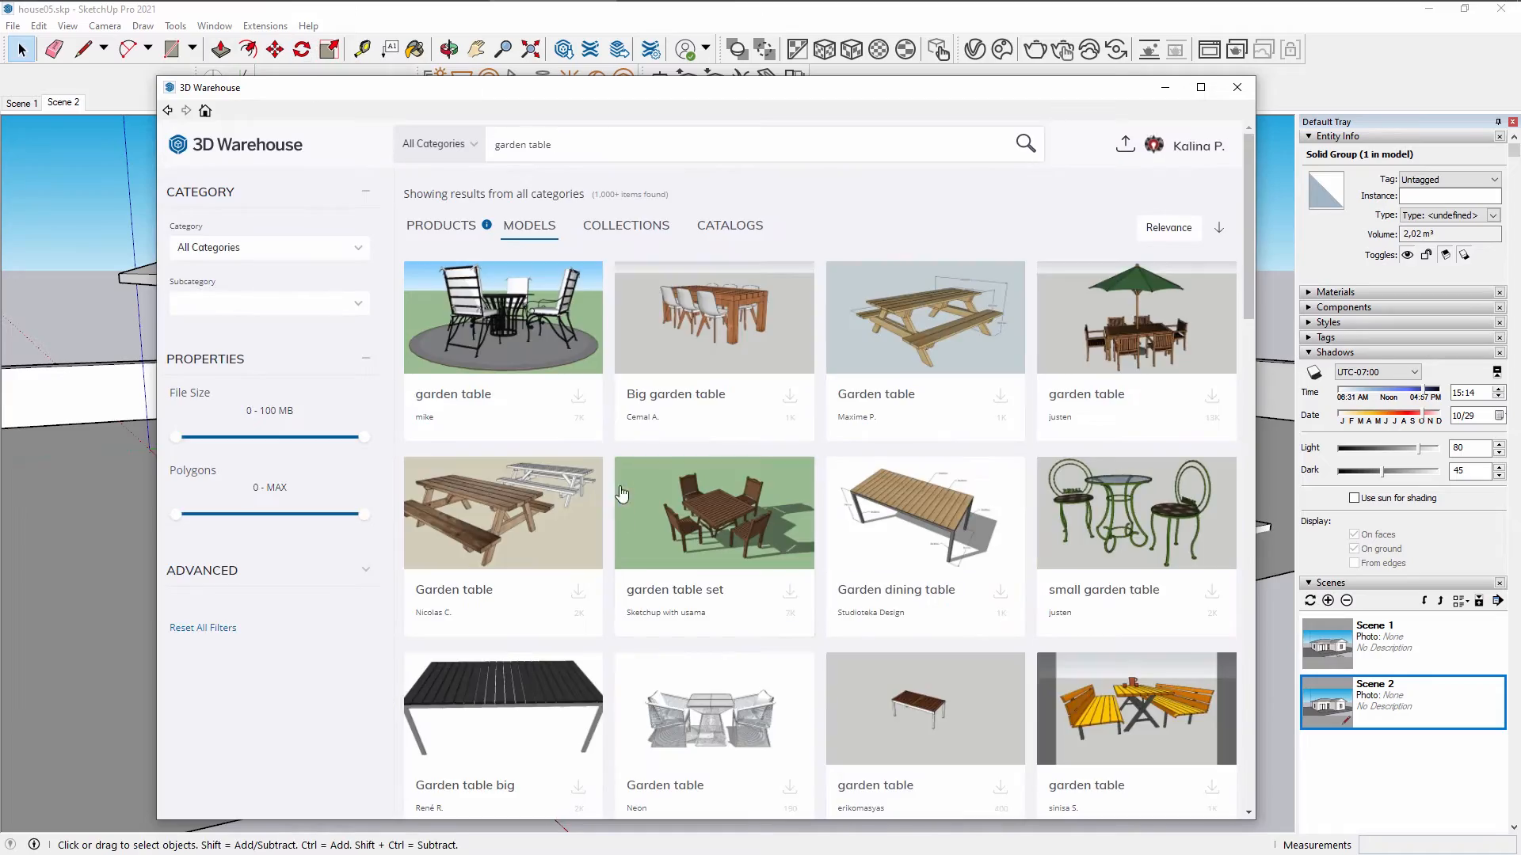
scroll(622, 494, "down", 5)
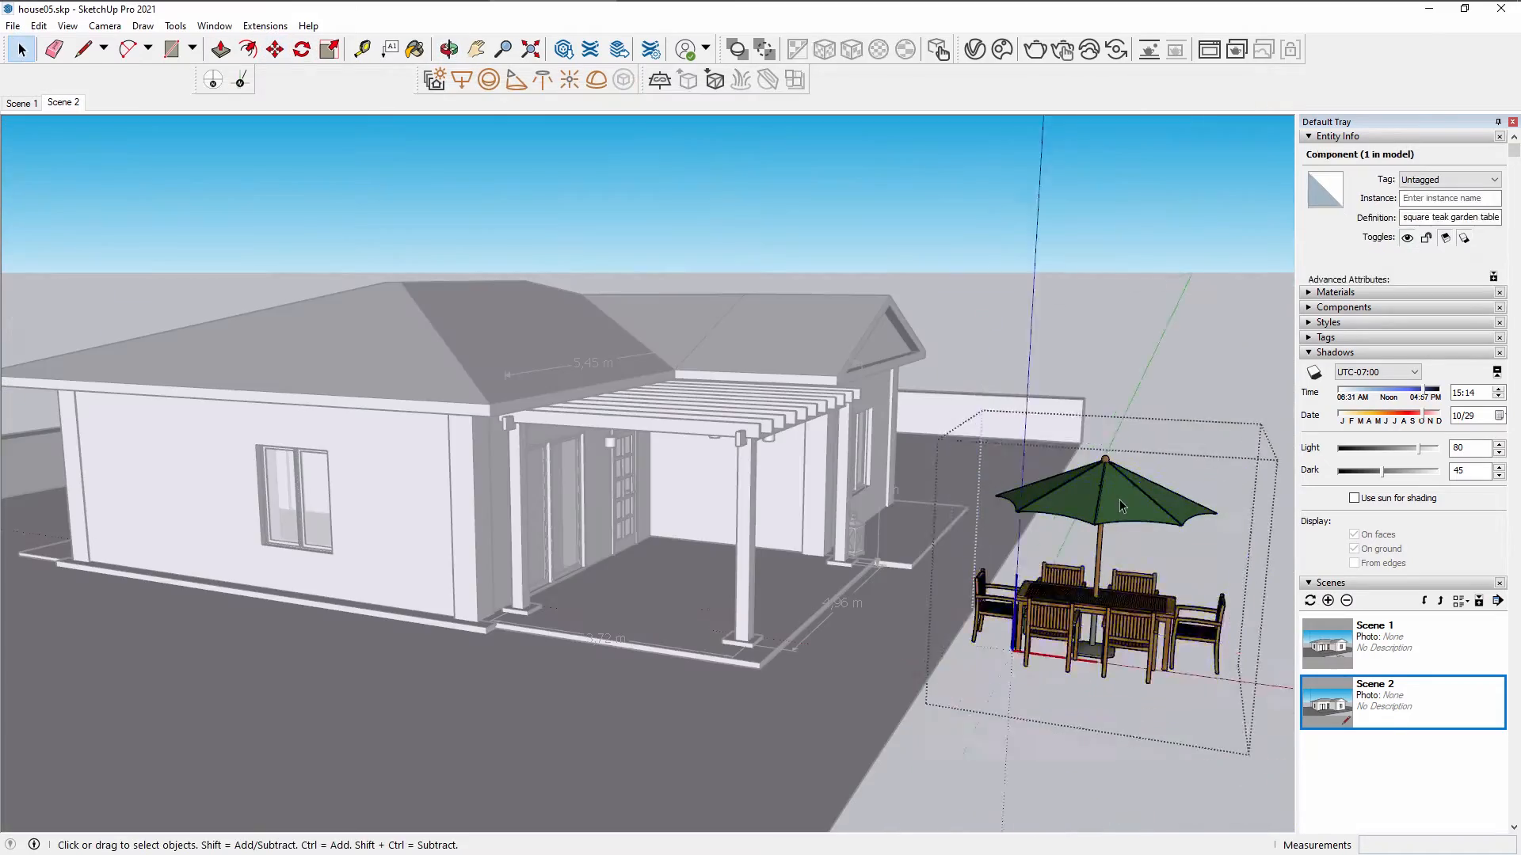
Delete the umbrella from the garden table set and move the set onto the terrace under the pergola.
left_click(1111, 505)
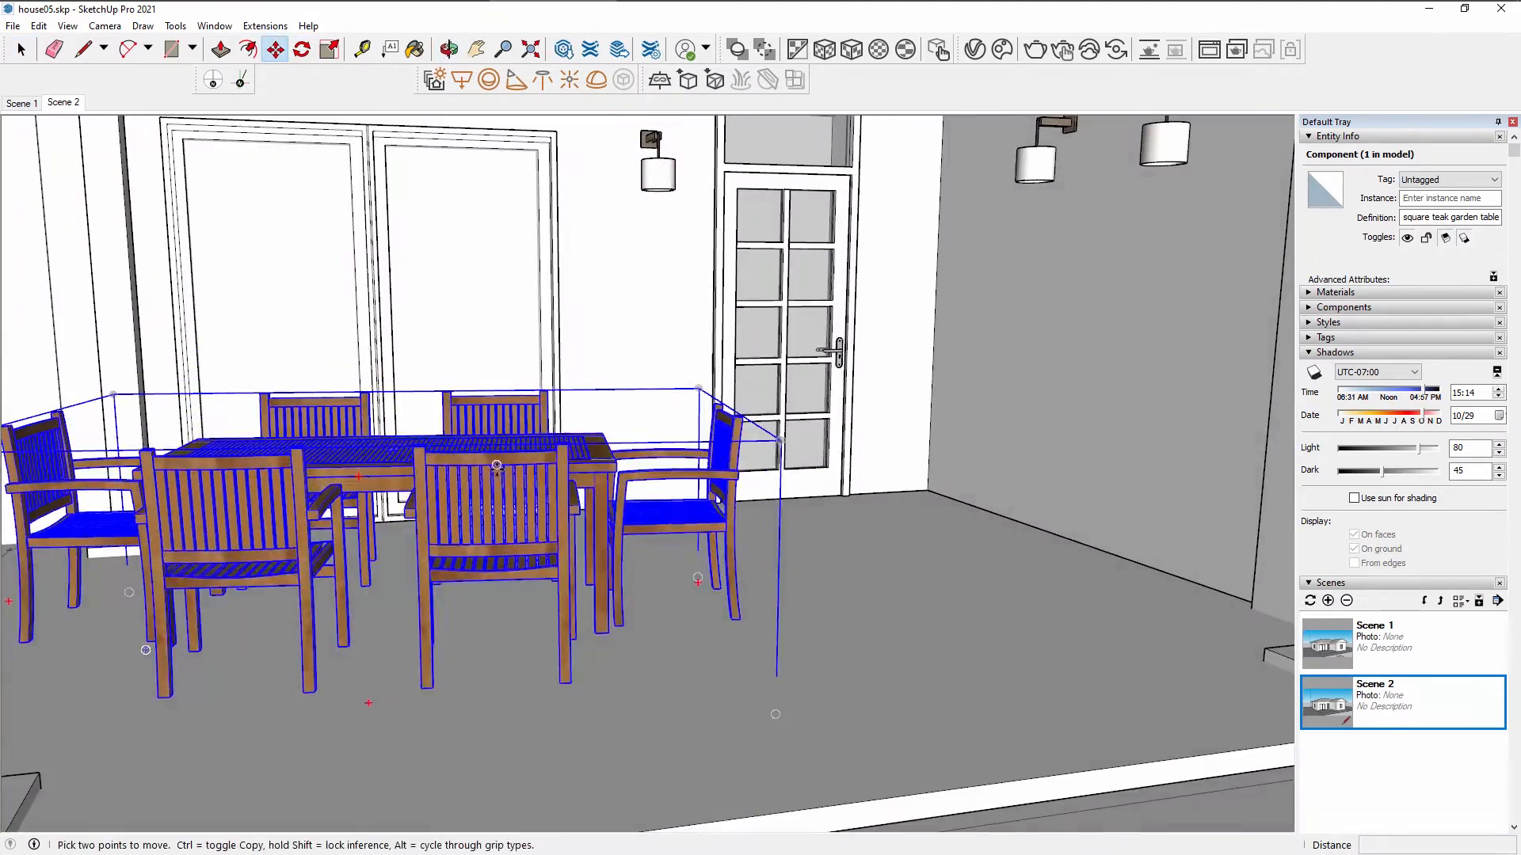
left_click(497, 467)
scroll(497, 467, "down", 5)
middle_click_drag(496, 467, 592, 675)
left_click(570, 475)
scroll(444, 523, "up", 4)
Open the table set for editing and rotate the armchair at the table's end slightly.
key("space")
double_click(560, 634)
left_click(560, 633)
scroll(538, 570, "up", 2)
key("space")
middle_click_drag(707, 737, 621, 564)
scroll(621, 564, "up", 3)
left_click(691, 677)
left_click(697, 675)
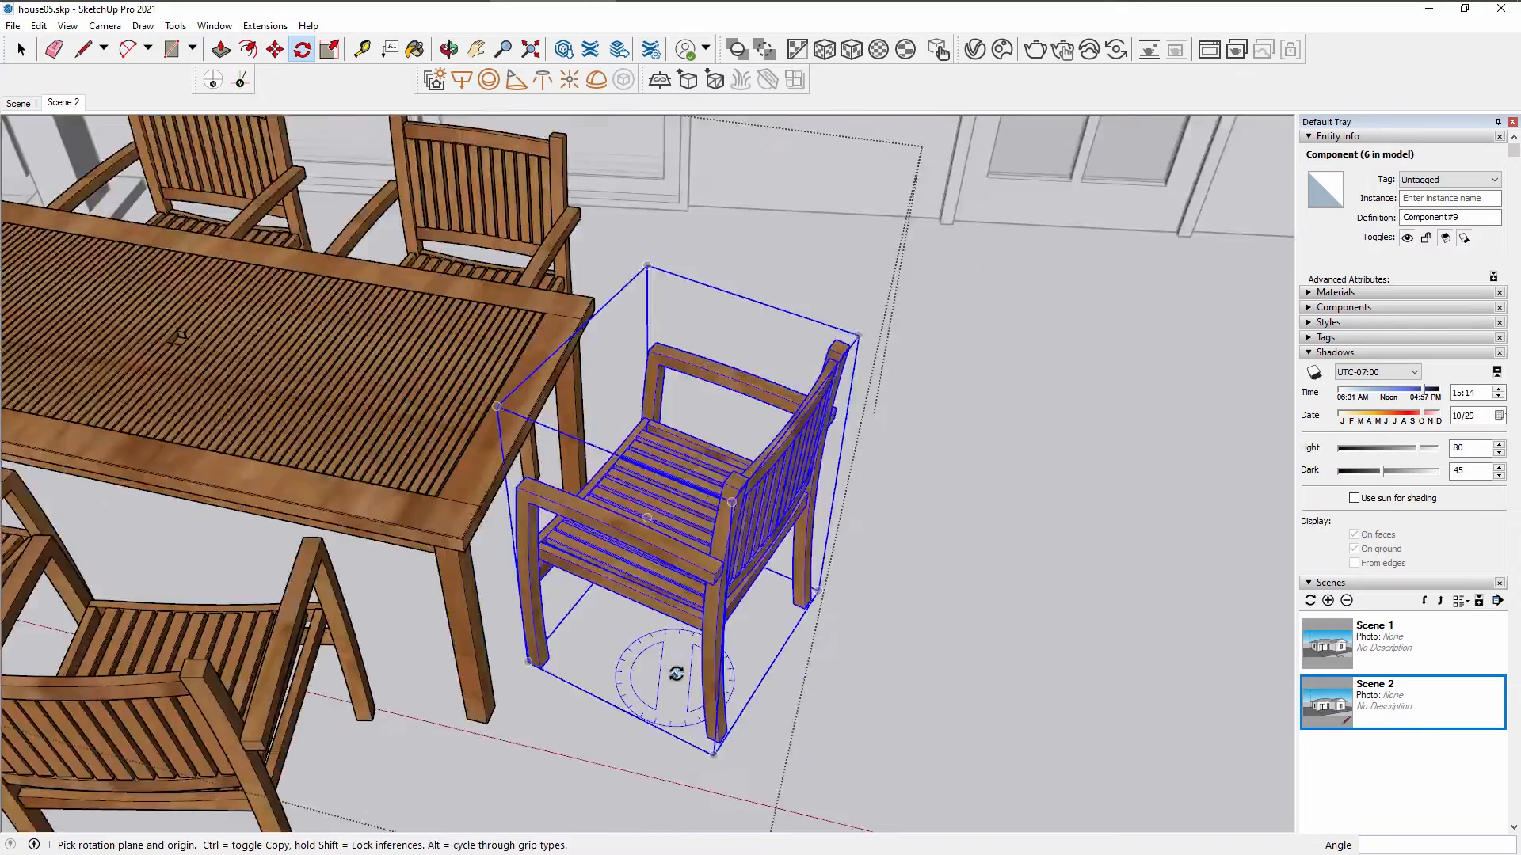
scroll(676, 672, "down", 3)
middle_click_drag(675, 673, 1132, 547, "shift")
Reposition another chair around the table for a more casual arrangement and finish editing the set.
key("space")
left_click(633, 538)
left_click(458, 346)
key("m")
middle_click_drag(729, 240, 59, 31)
key("space")
scroll(1021, 478, "down", 4)
middle_click_drag(1021, 478, 701, 442)
left_click(811, 521)
scroll(811, 522, "down", 2)
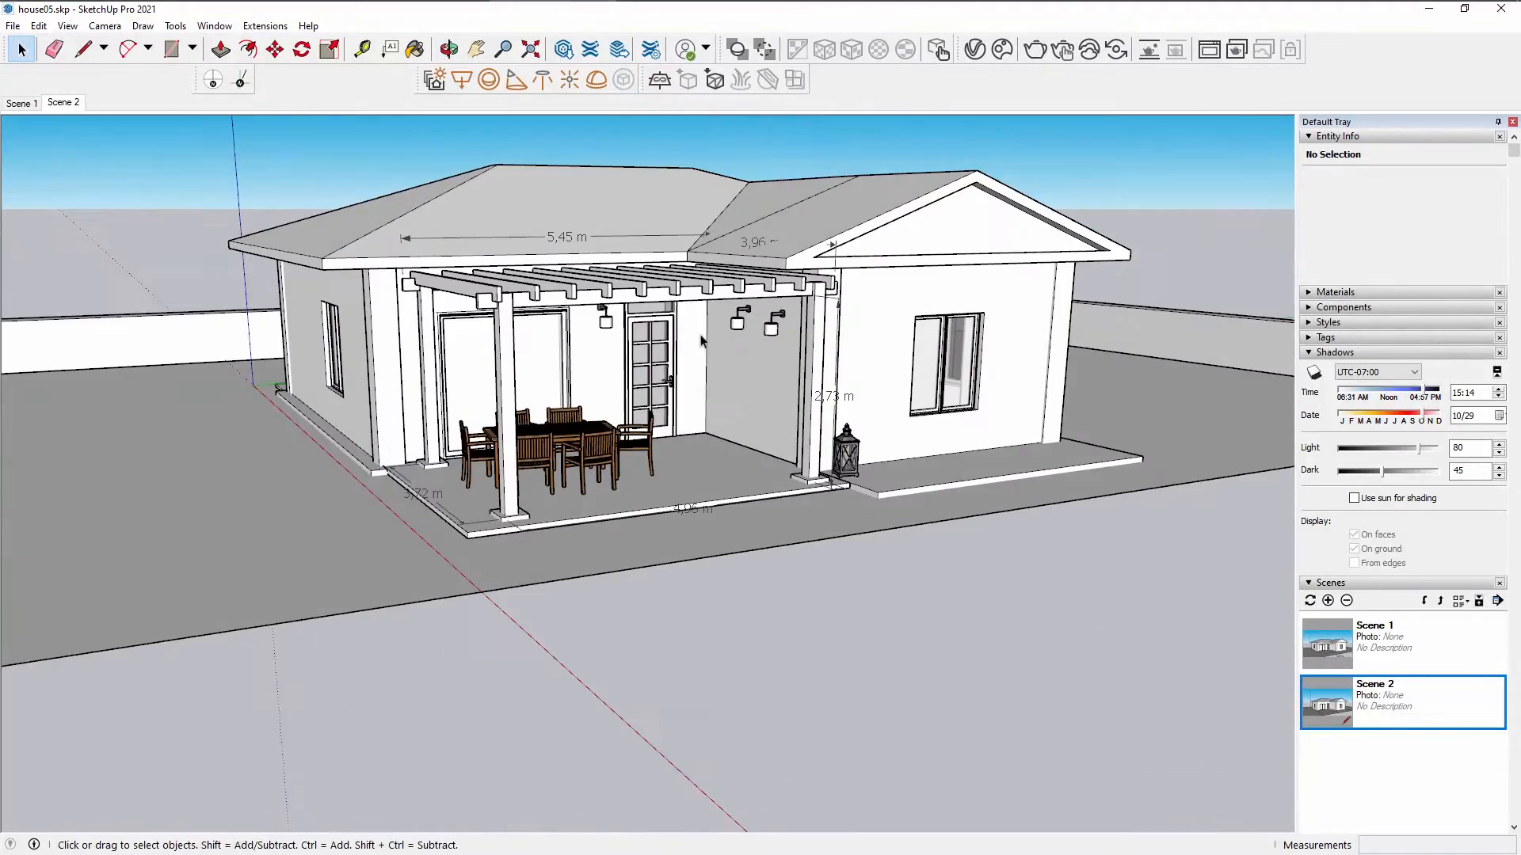
Search 3D Warehouse for bench and load the slatted wooden bench with dark armrests into the model.
scroll(677, 331, "up", 4)
middle_click_drag(677, 332, 777, 412, "shift")
scroll(780, 411, "down", 2)
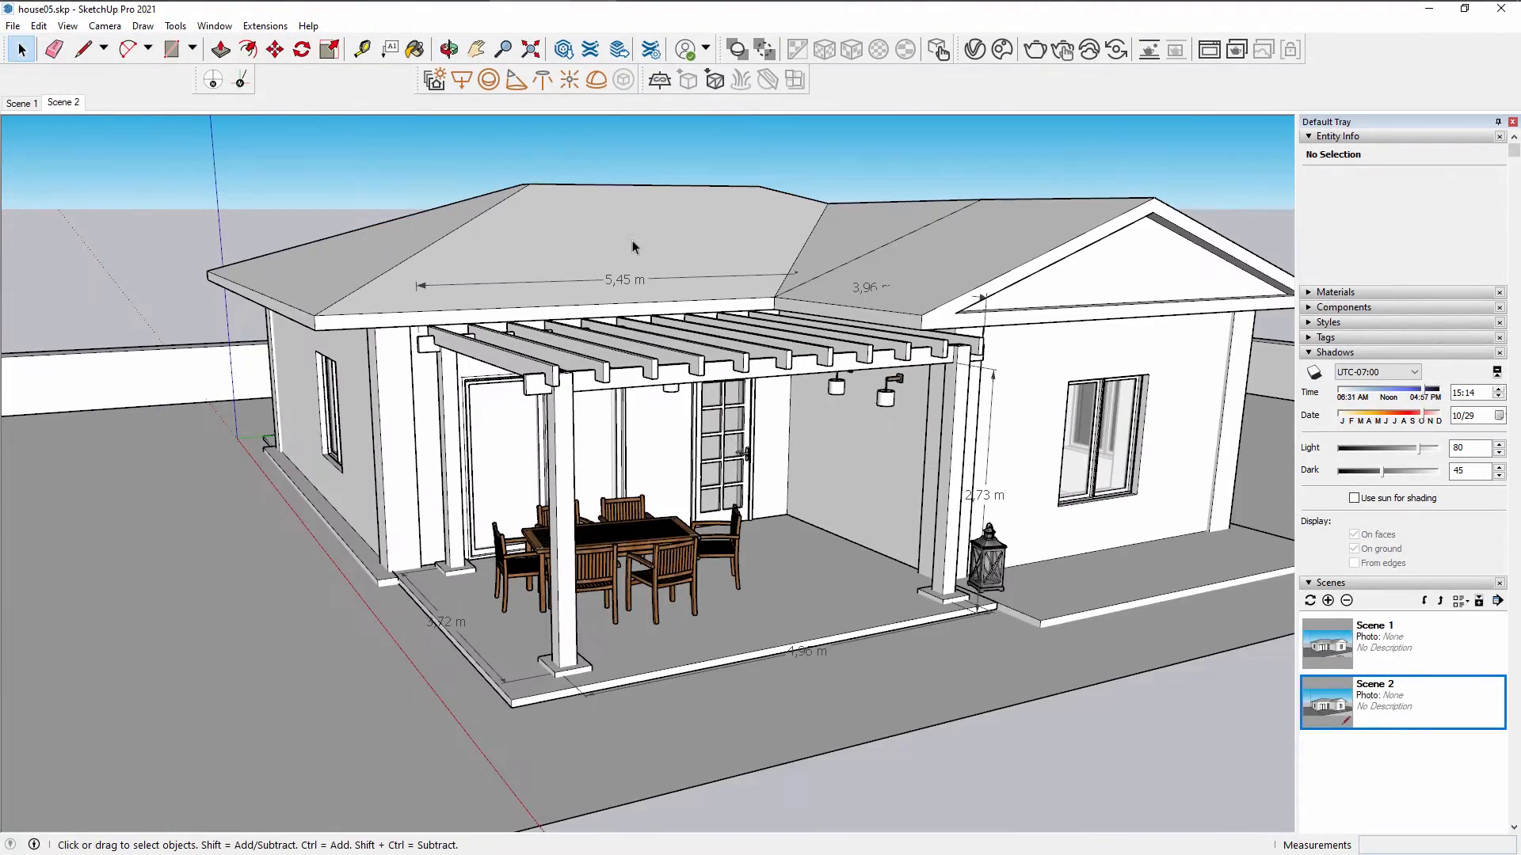
left_click(561, 46)
left_click_drag(618, 145, 487, 146)
type("bench")
left_click(479, 187)
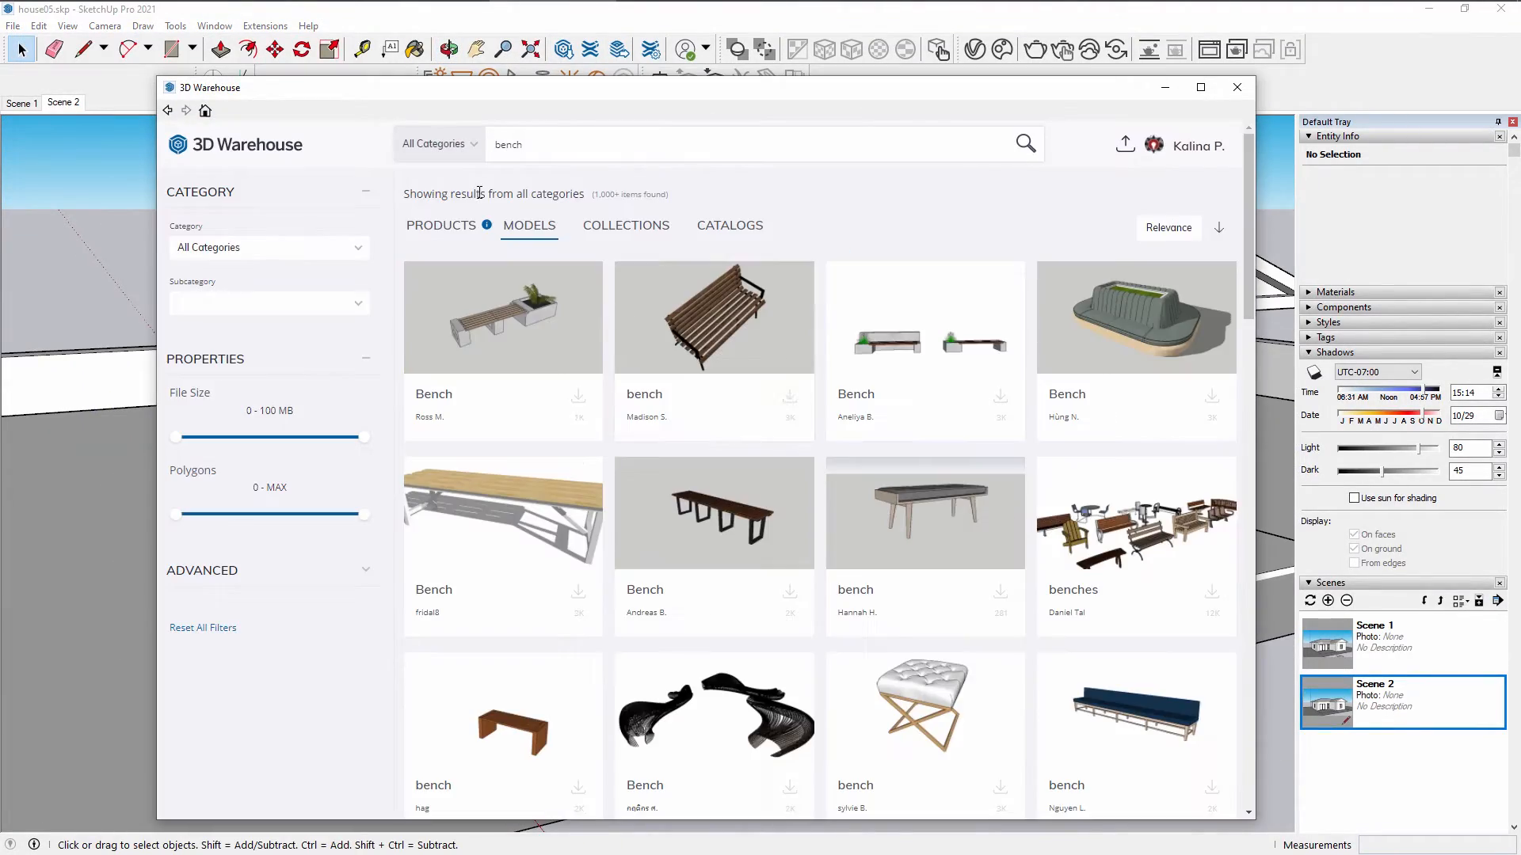
left_click(701, 342)
left_click(834, 465)
left_click(667, 491)
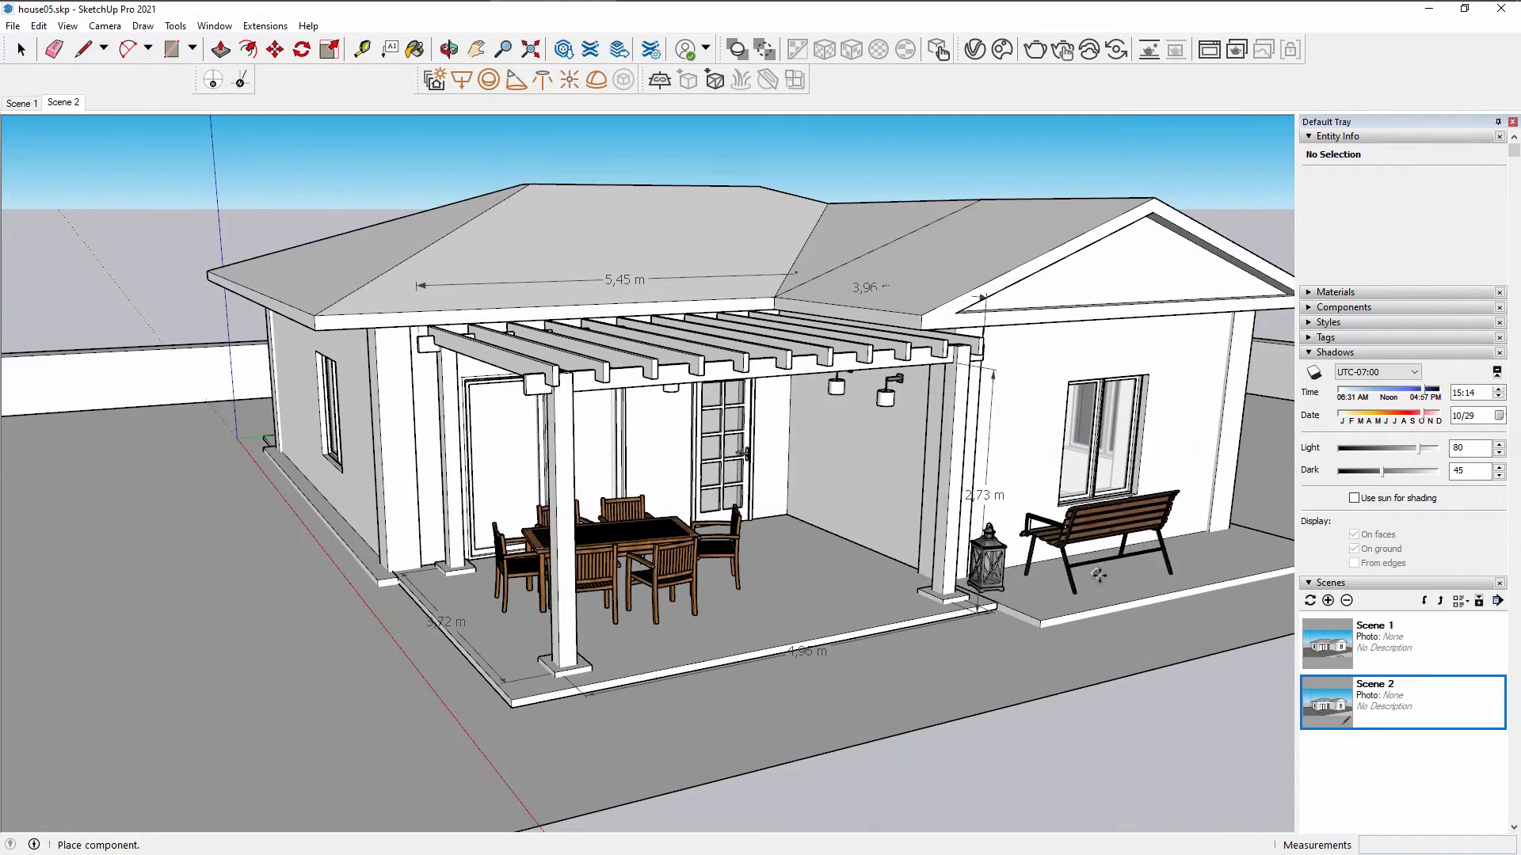
Place the bench, rotate it 165 degrees and move it onto the paving beside the house window.
left_click(1147, 564)
left_click(1028, 560)
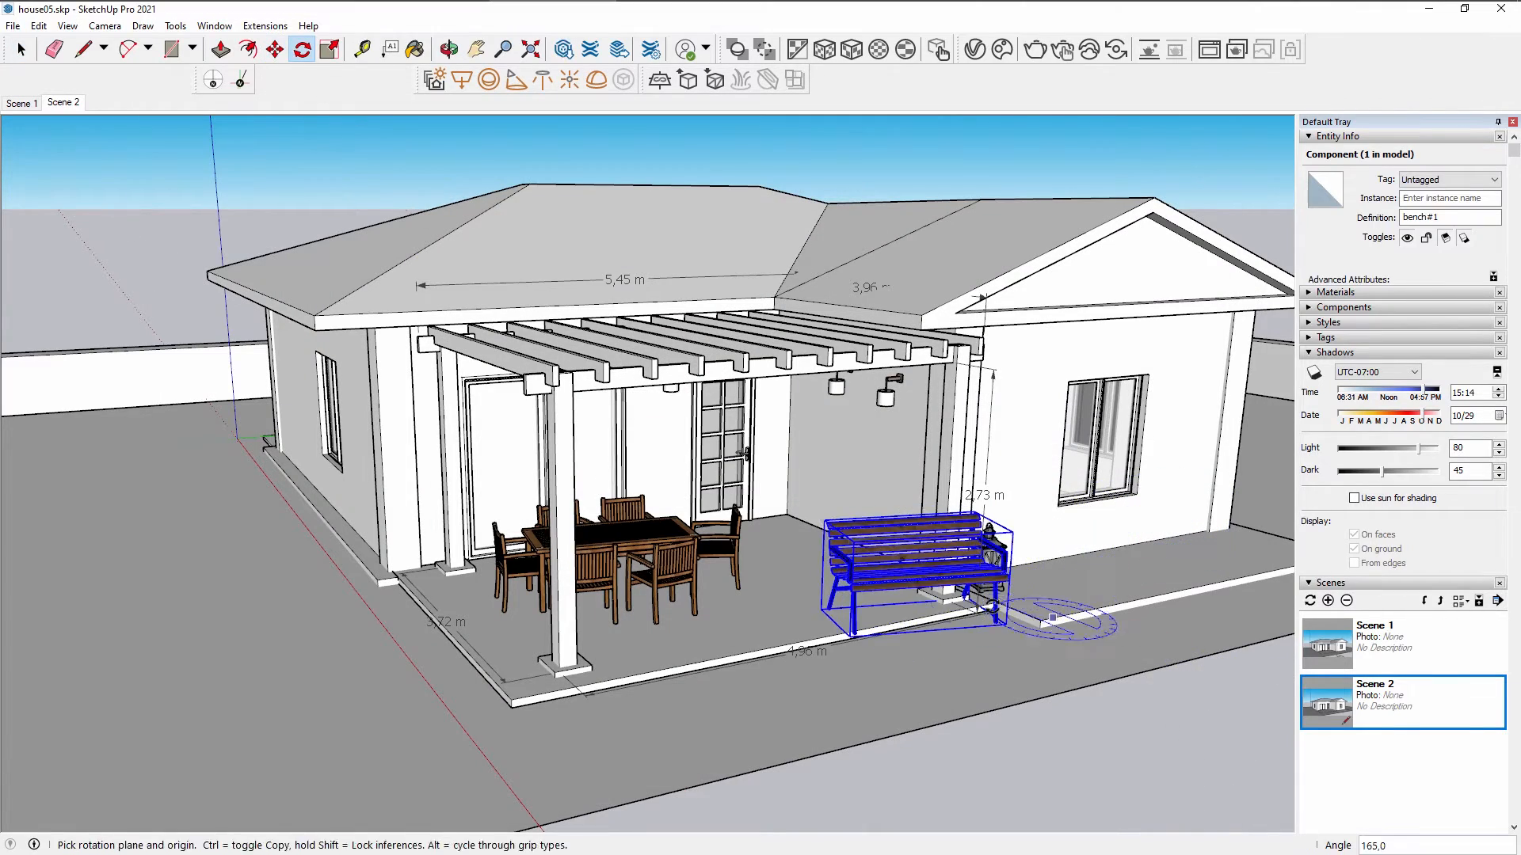
middle_click_drag(1180, 539, 927, 552)
left_click(926, 552)
scroll(927, 552, "up", 5)
scroll(890, 554, "down", 4)
middle_click_drag(605, 674, 1109, 602)
key("space")
left_click(766, 601)
Search 3D Warehouse for outdoor plants and browse the results.
left_click(564, 49)
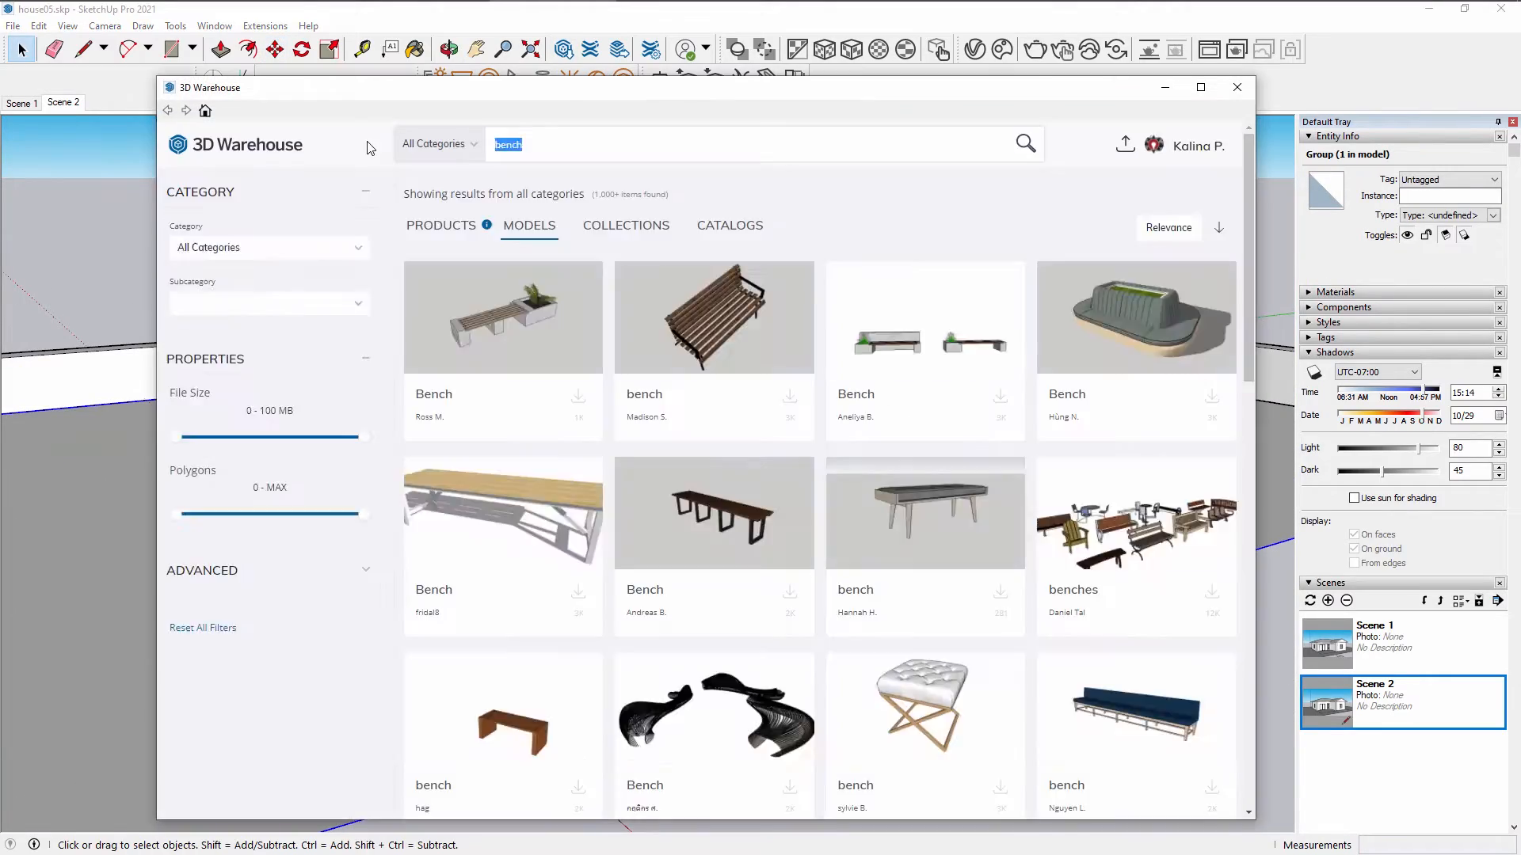
type("outdoor plants")
key("Return")
scroll(691, 357, "down", 10)
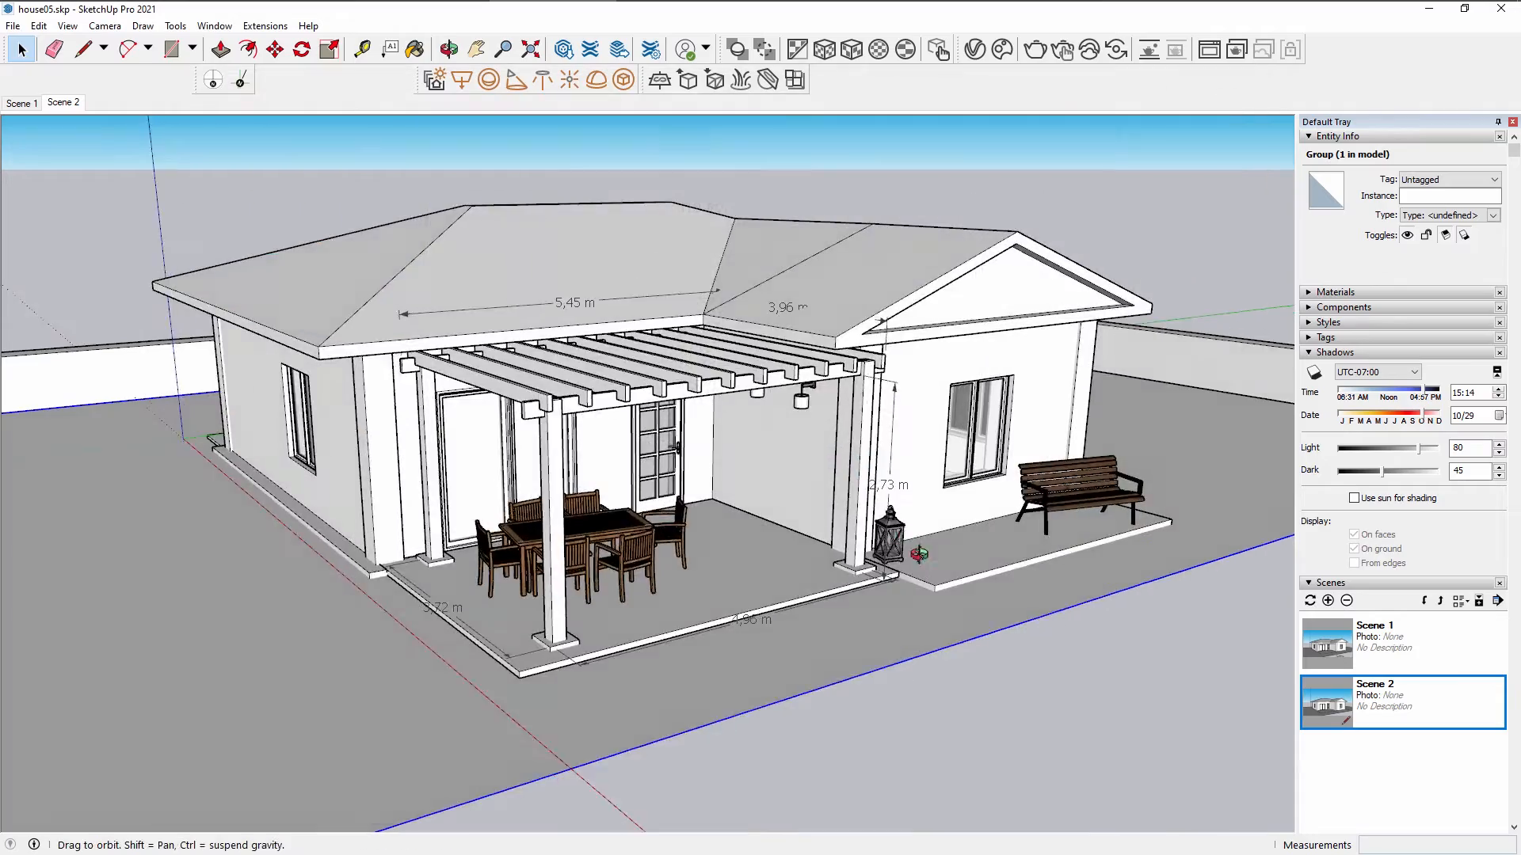
Place the Ficus Vine on Trellis component beside the window on the house's side wall.
middle_click_drag(554, 475, 730, 509)
scroll(730, 509, "up", 4)
left_click(915, 527)
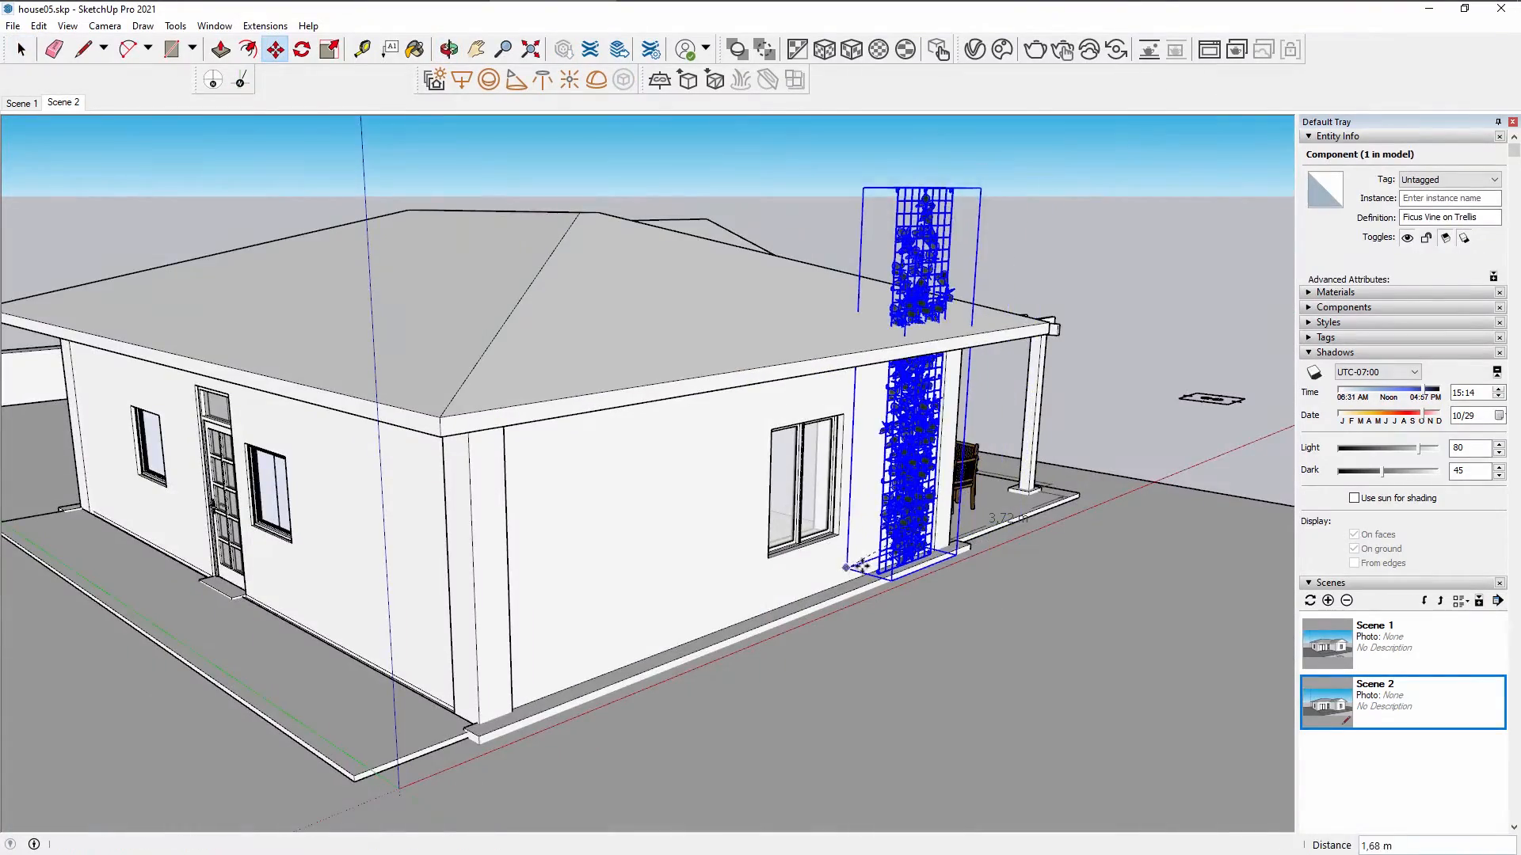
left_click(841, 554)
Scale the vine trellis uniformly to 0.50 so it fits below the eaves.
scroll(841, 555, "up", 3)
middle_click_drag(841, 555, 554, 507)
left_click(329, 50)
middle_click_drag(633, 237, 657, 356)
left_click_drag(818, 190, 685, 506)
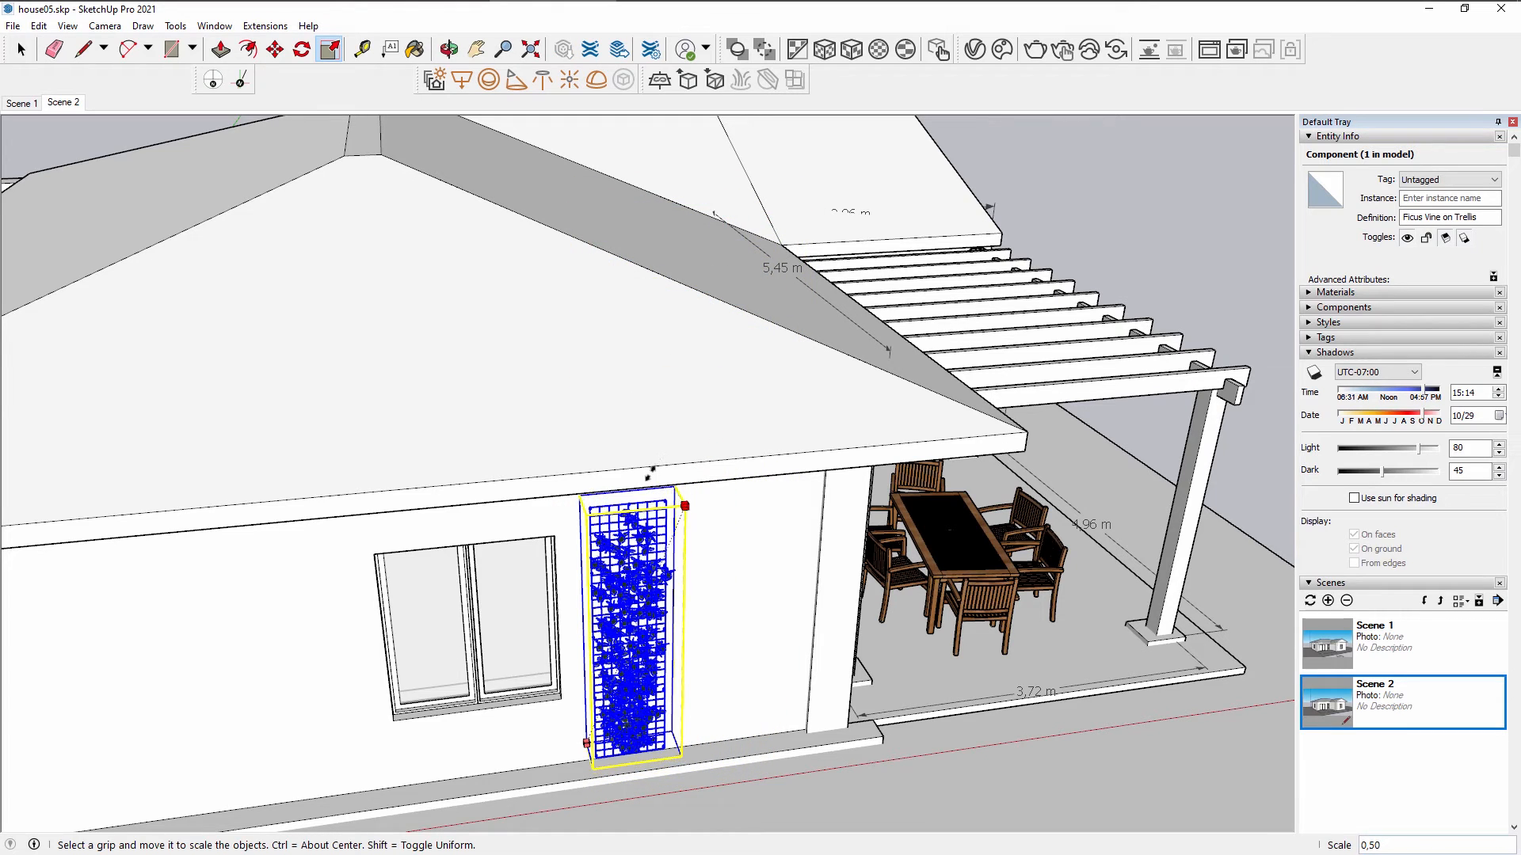
Move the trellis onto the narrow paving against the side wall, between the window and the house corner.
key("o")
left_click_drag(696, 689, 625, 564)
key("s")
scroll(612, 543, "up", 2)
key("o")
left_click_drag(526, 475, 537, 501)
scroll(552, 568, "up", 2)
middle_click_drag(538, 499, 552, 713)
key("m")
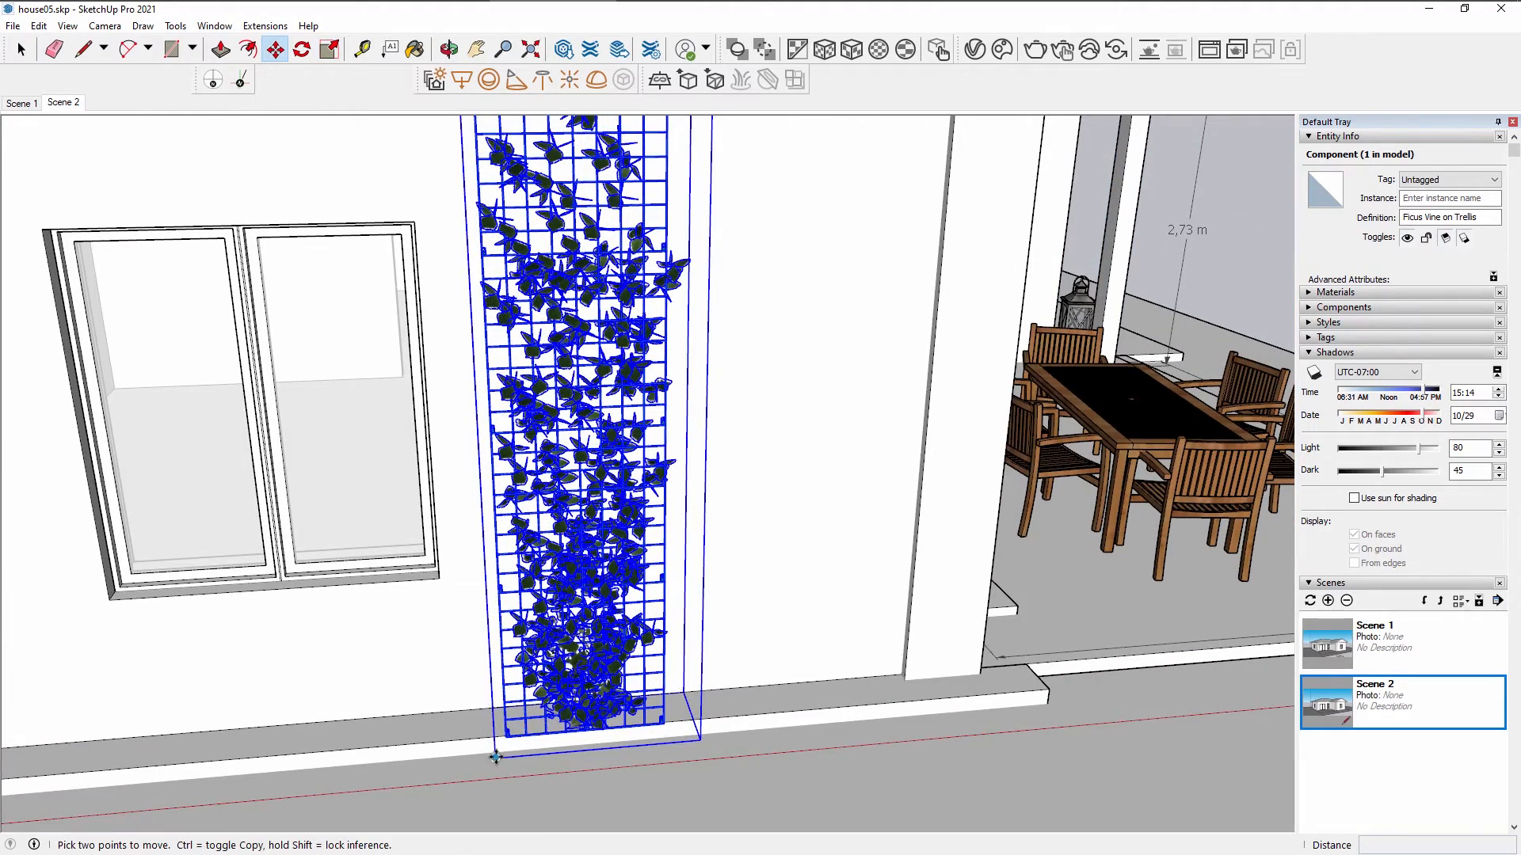
left_click(495, 759)
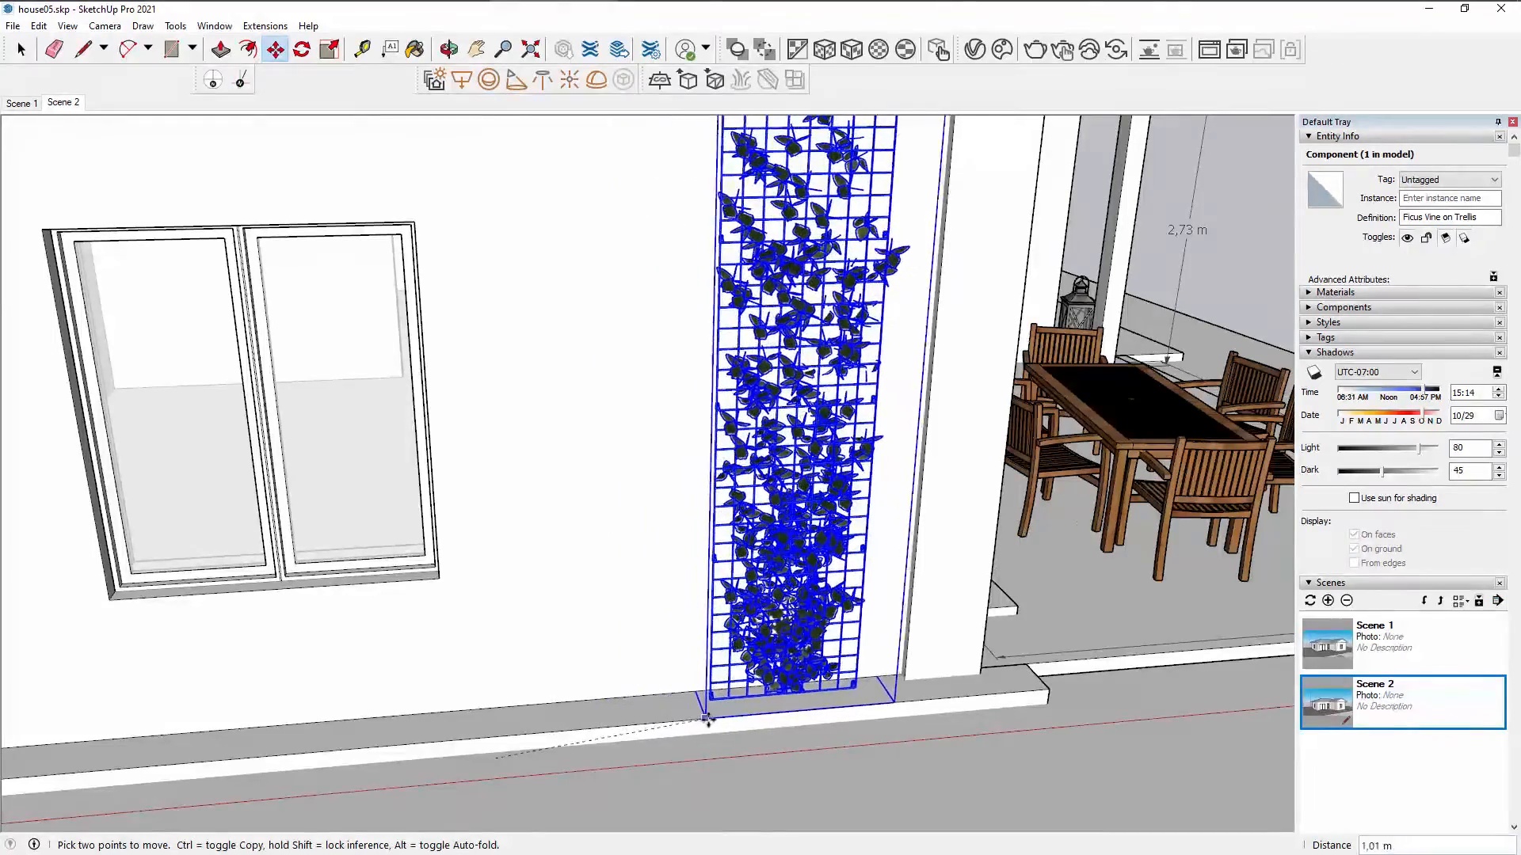
left_click(752, 716)
Copy the trellis and paste it onto the paving between the lantern and the window near the bench.
middle_click_drag(808, 714, 800, 685)
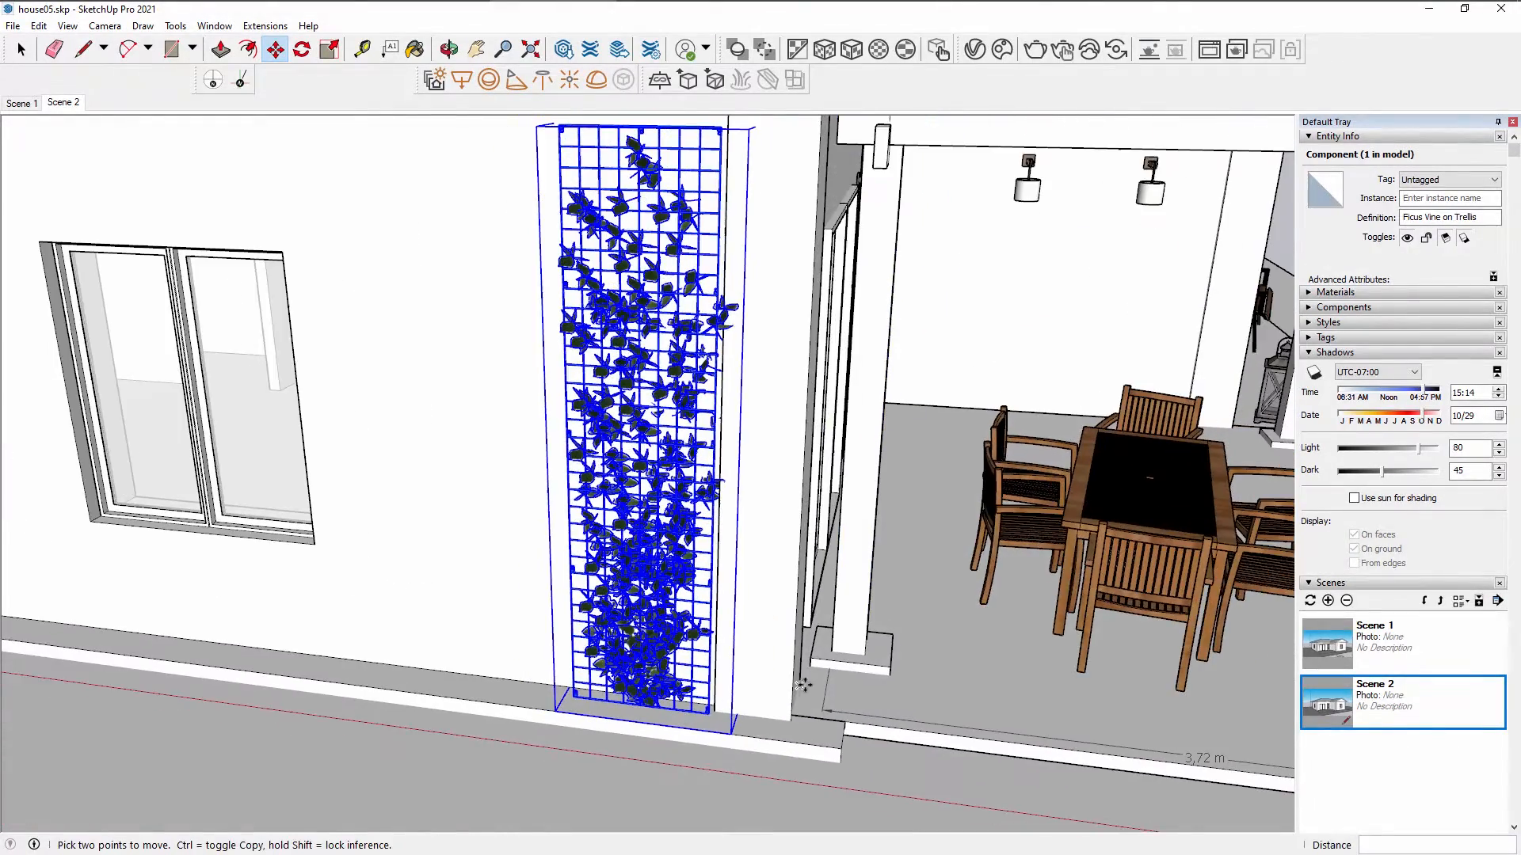
middle_click_drag(891, 636, 760, 634, "shift")
middle_click_drag(760, 634, 407, 574)
scroll(407, 573, "down", 2)
key("space")
middle_click_drag(744, 614, 450, 651)
scroll(450, 651, "down", 1)
left_click(391, 737)
left_click(206, 511)
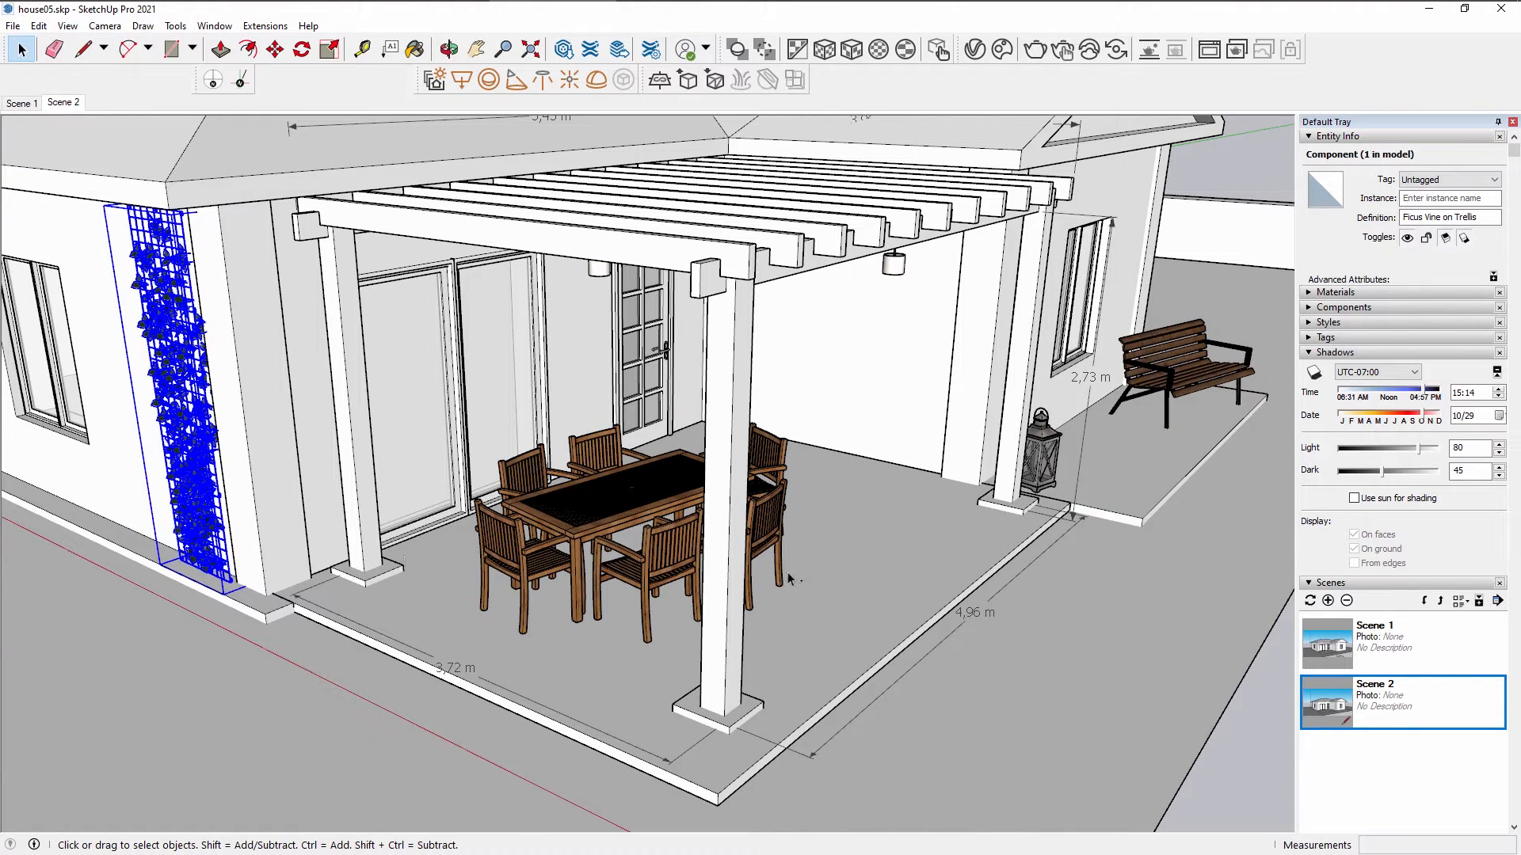
key("ctrl+v")
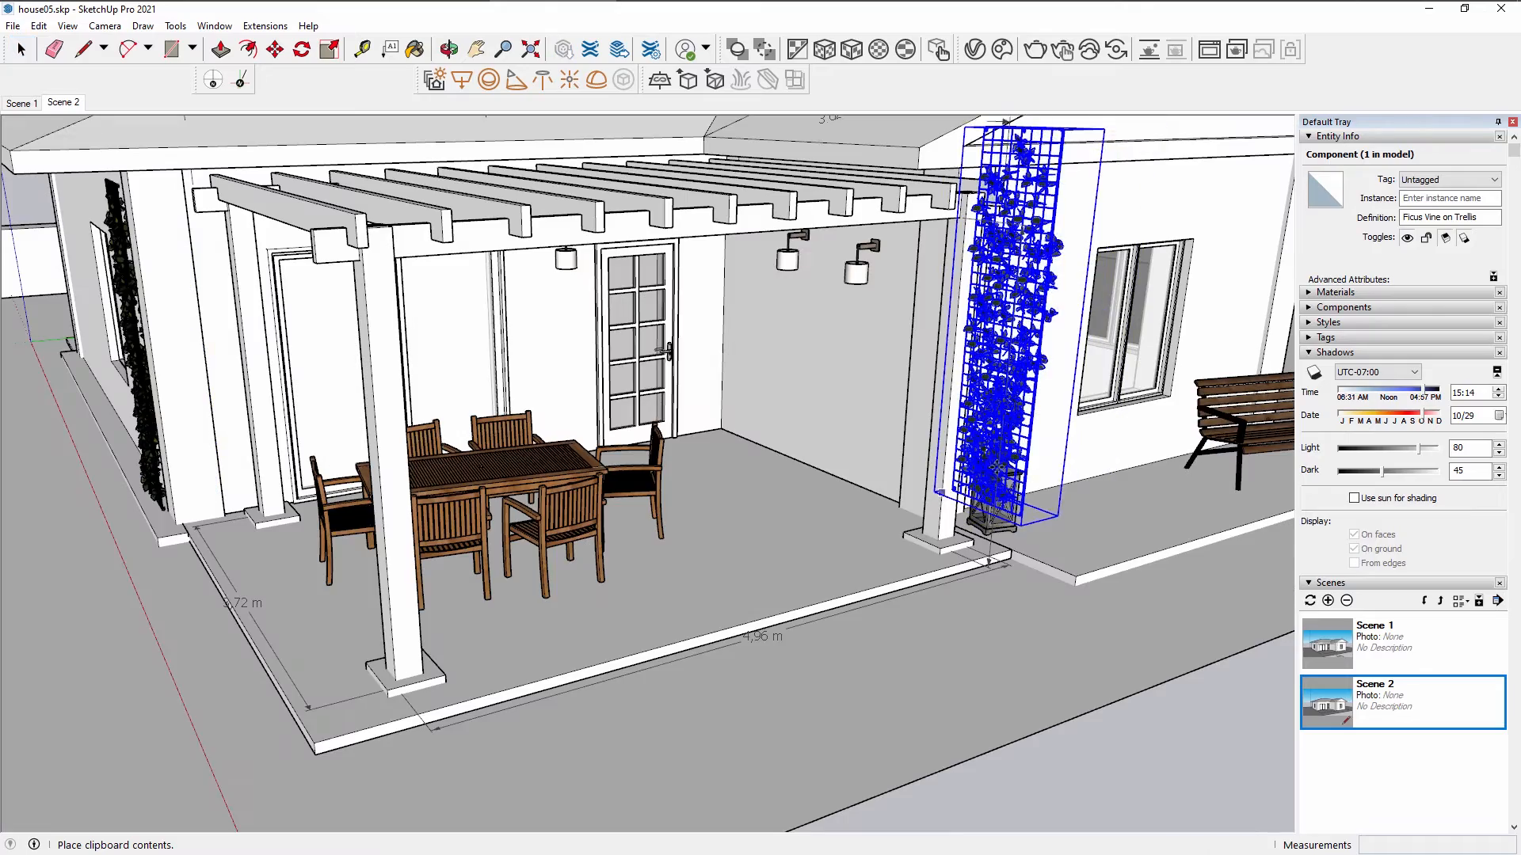
middle_click_drag(1006, 489, 738, 588, "shift")
scroll(762, 580, "up", 2)
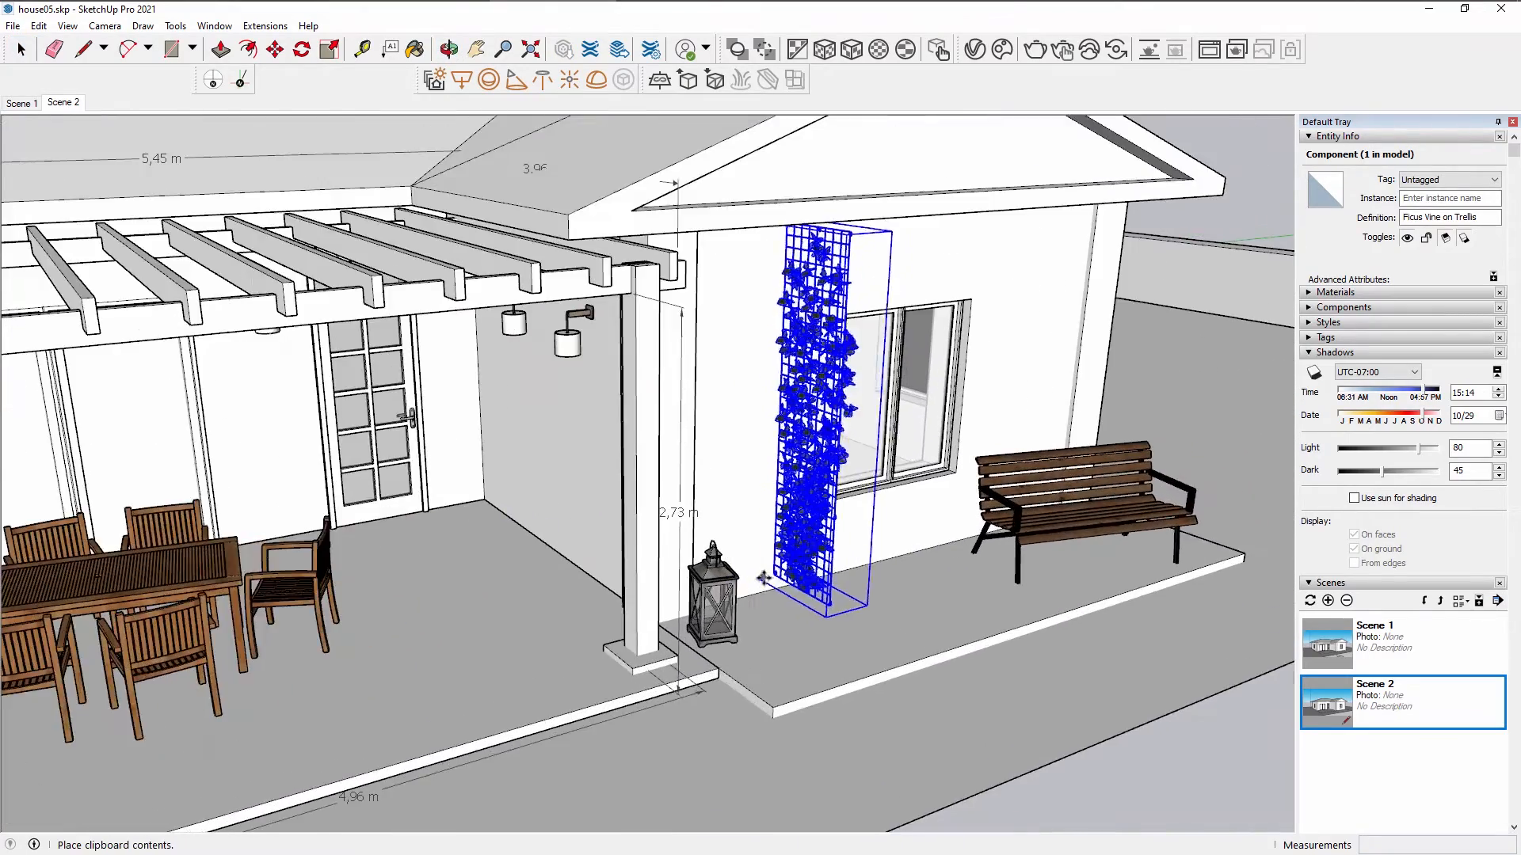
left_click(749, 600)
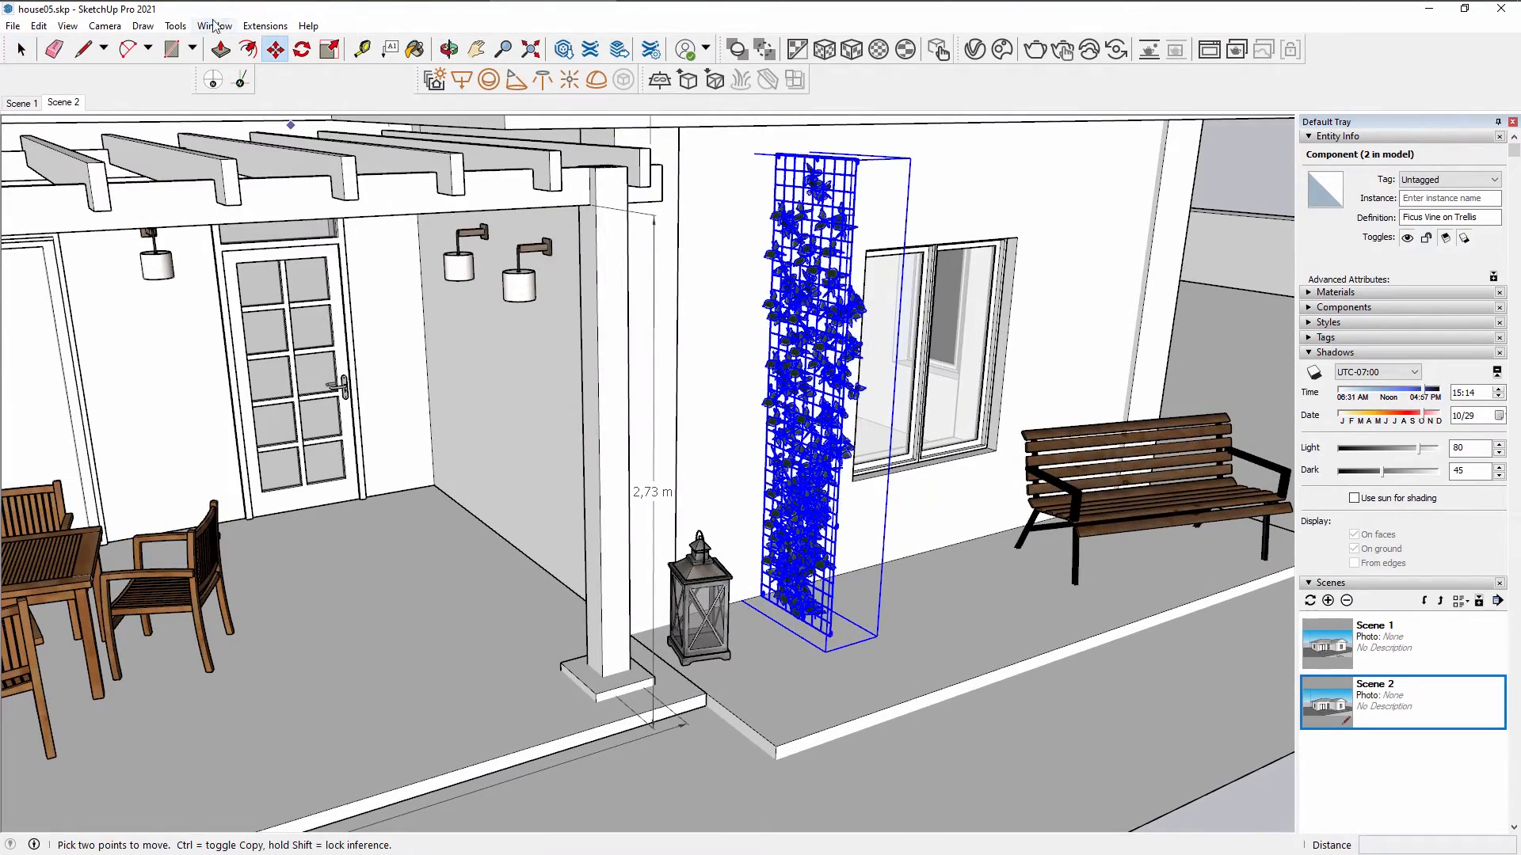
Try rotating the copied trellis to line up with the window wall, and undo the rotations.
left_click(312, 55)
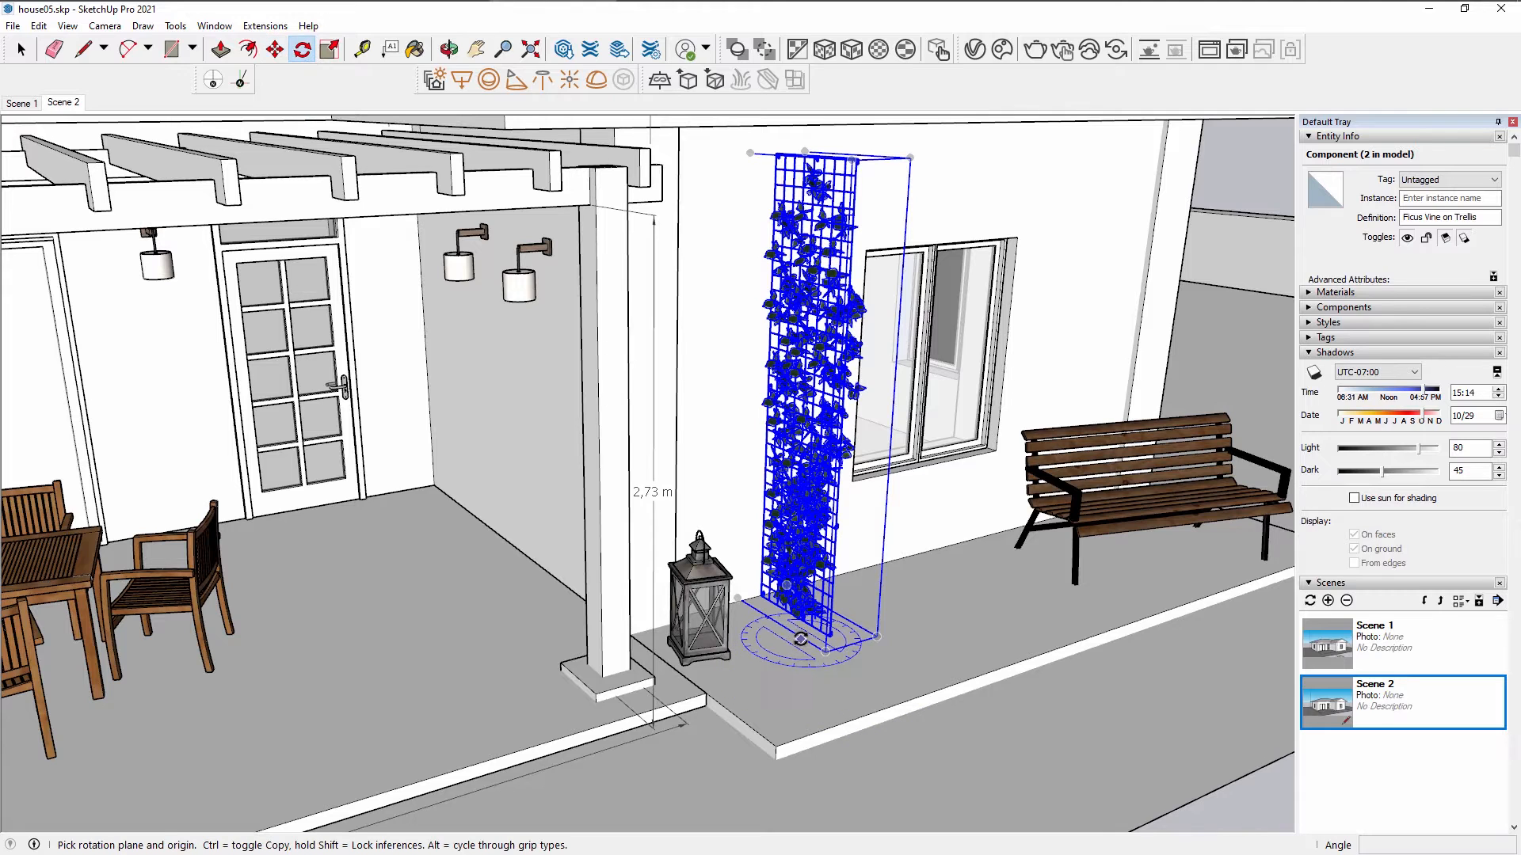
left_click(763, 626)
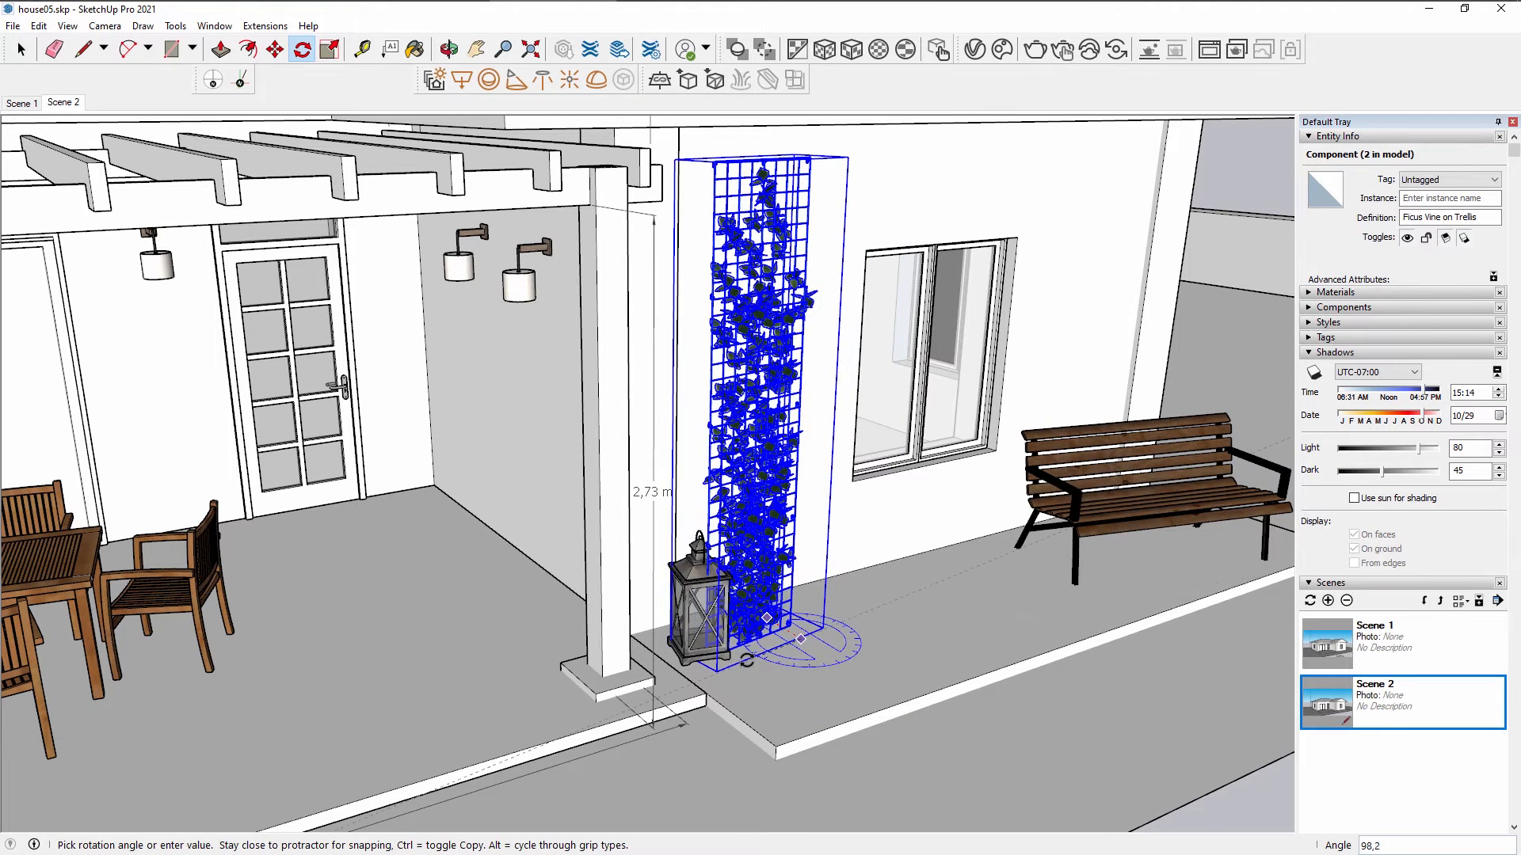
left_click(743, 658)
scroll(792, 634, "up", 3)
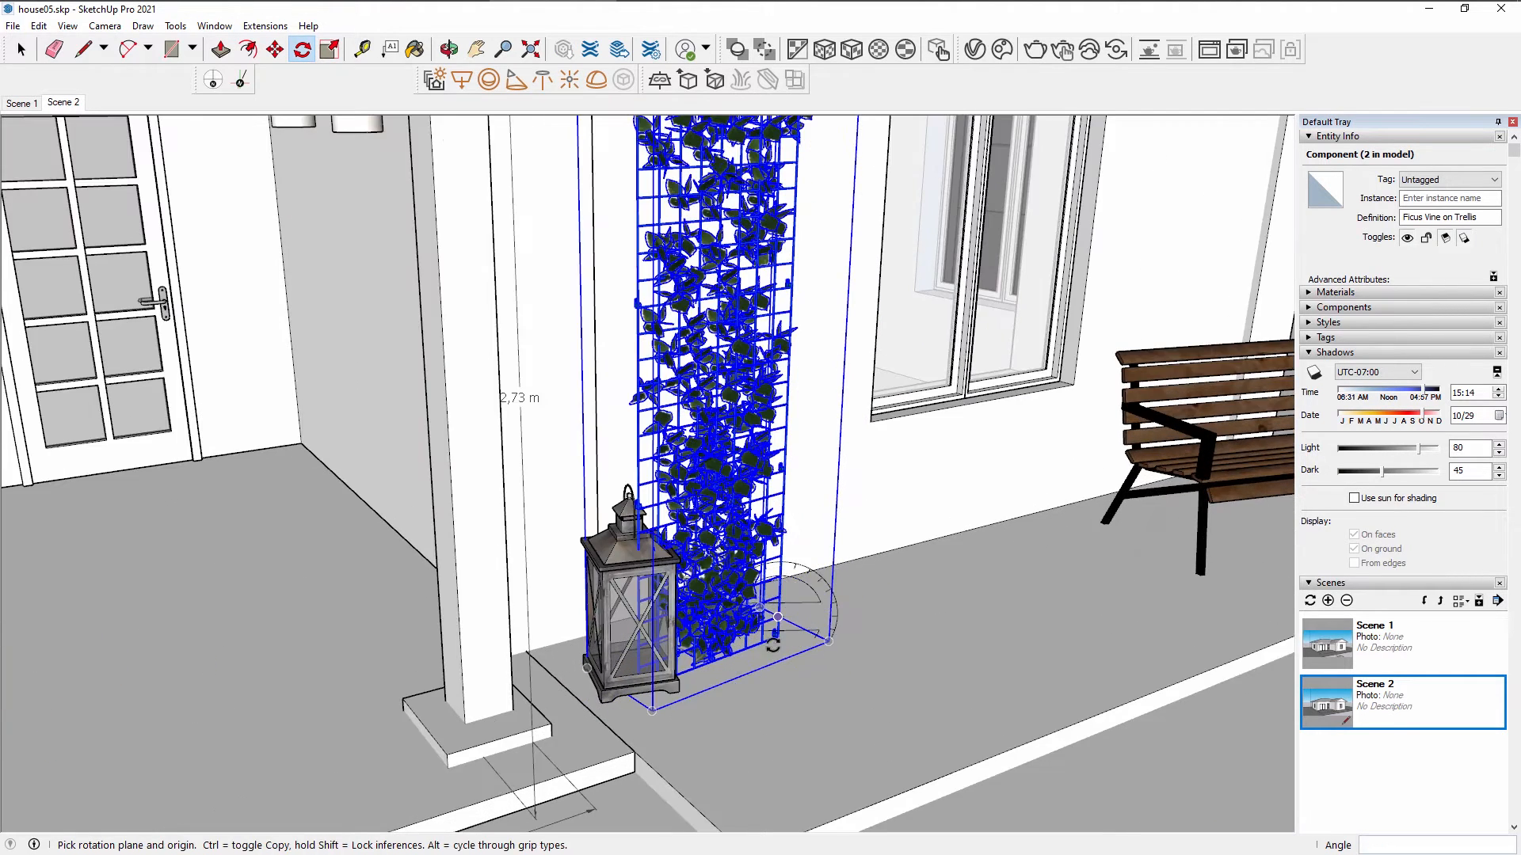
left_click(796, 706)
left_click(762, 684)
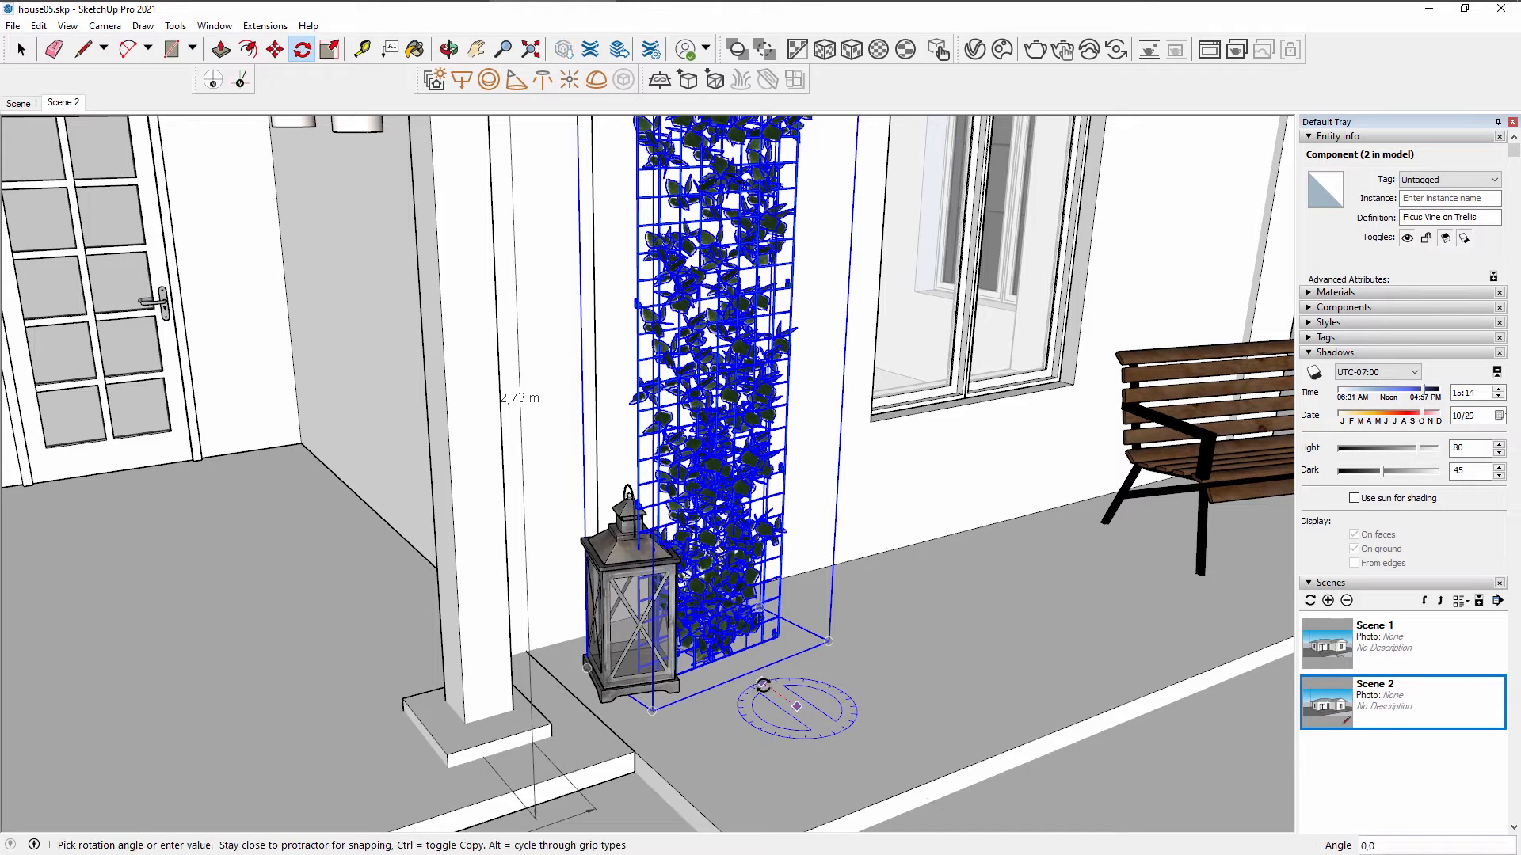
left_click(765, 678)
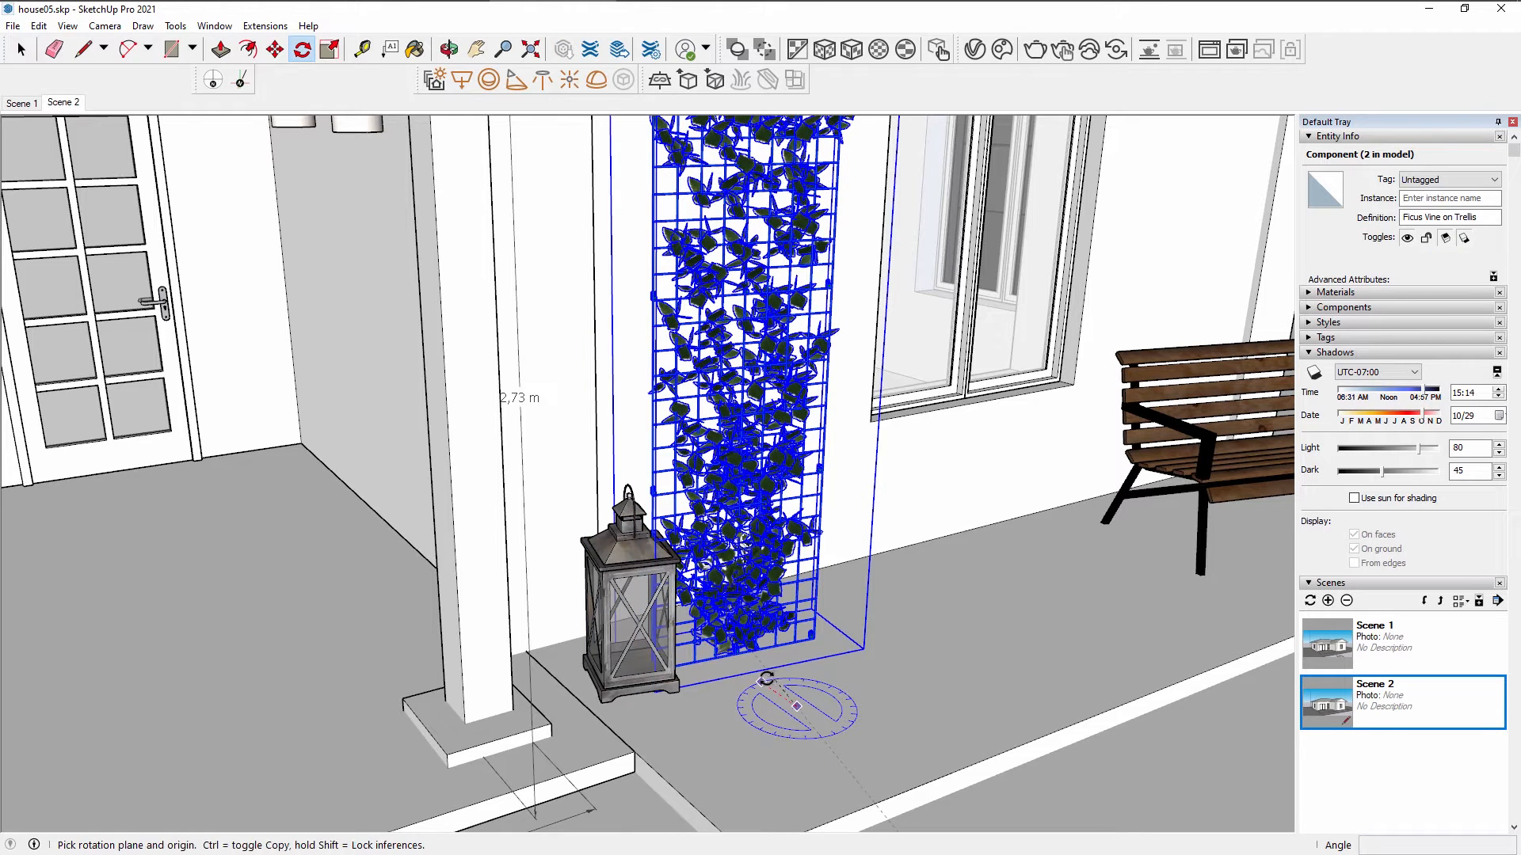
key("ctrl+z")
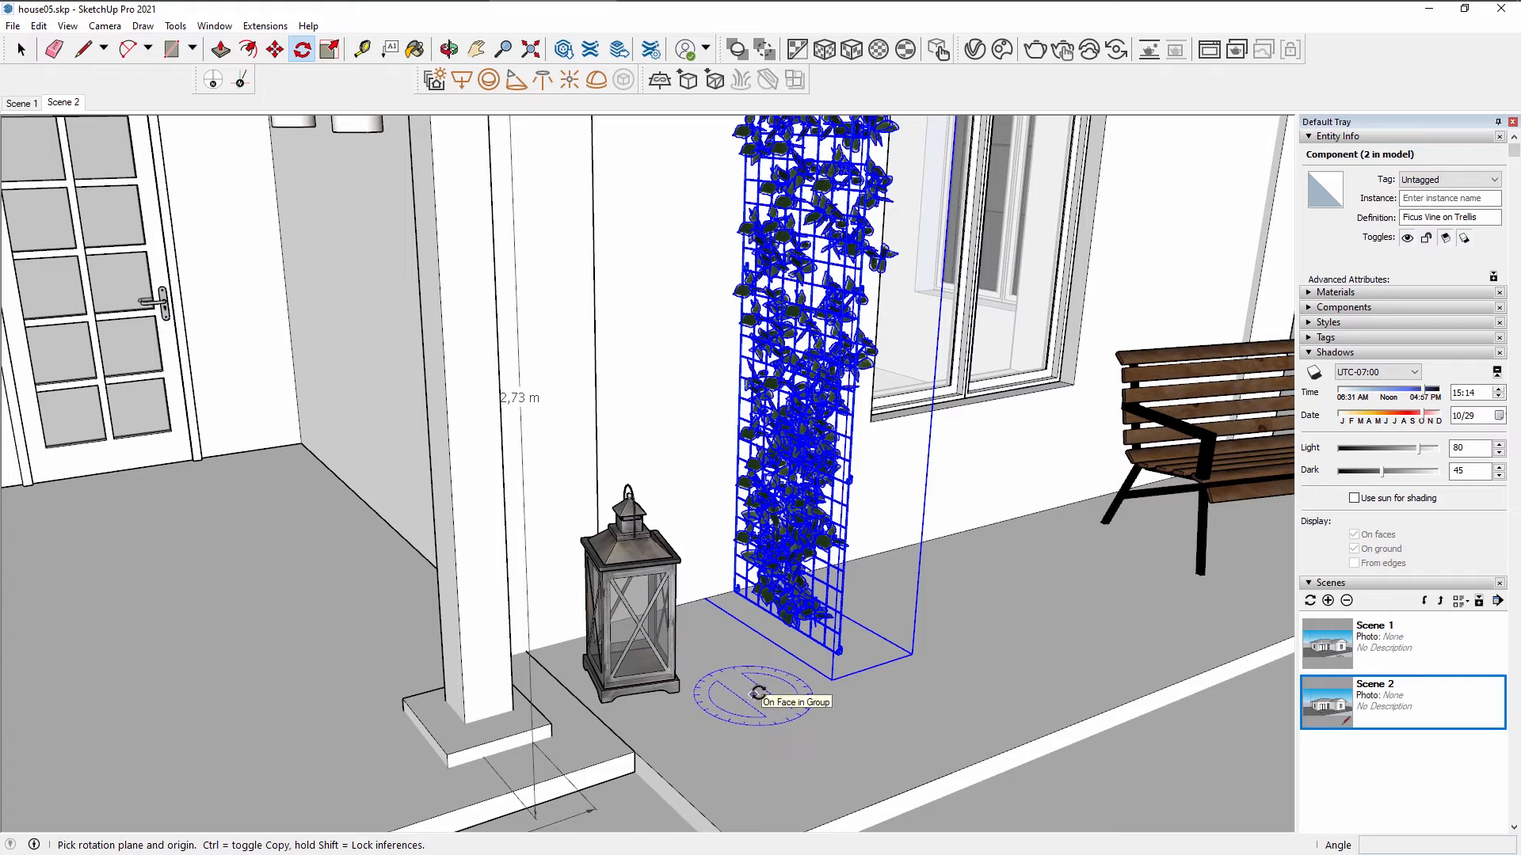
left_click(831, 679)
left_click(792, 656)
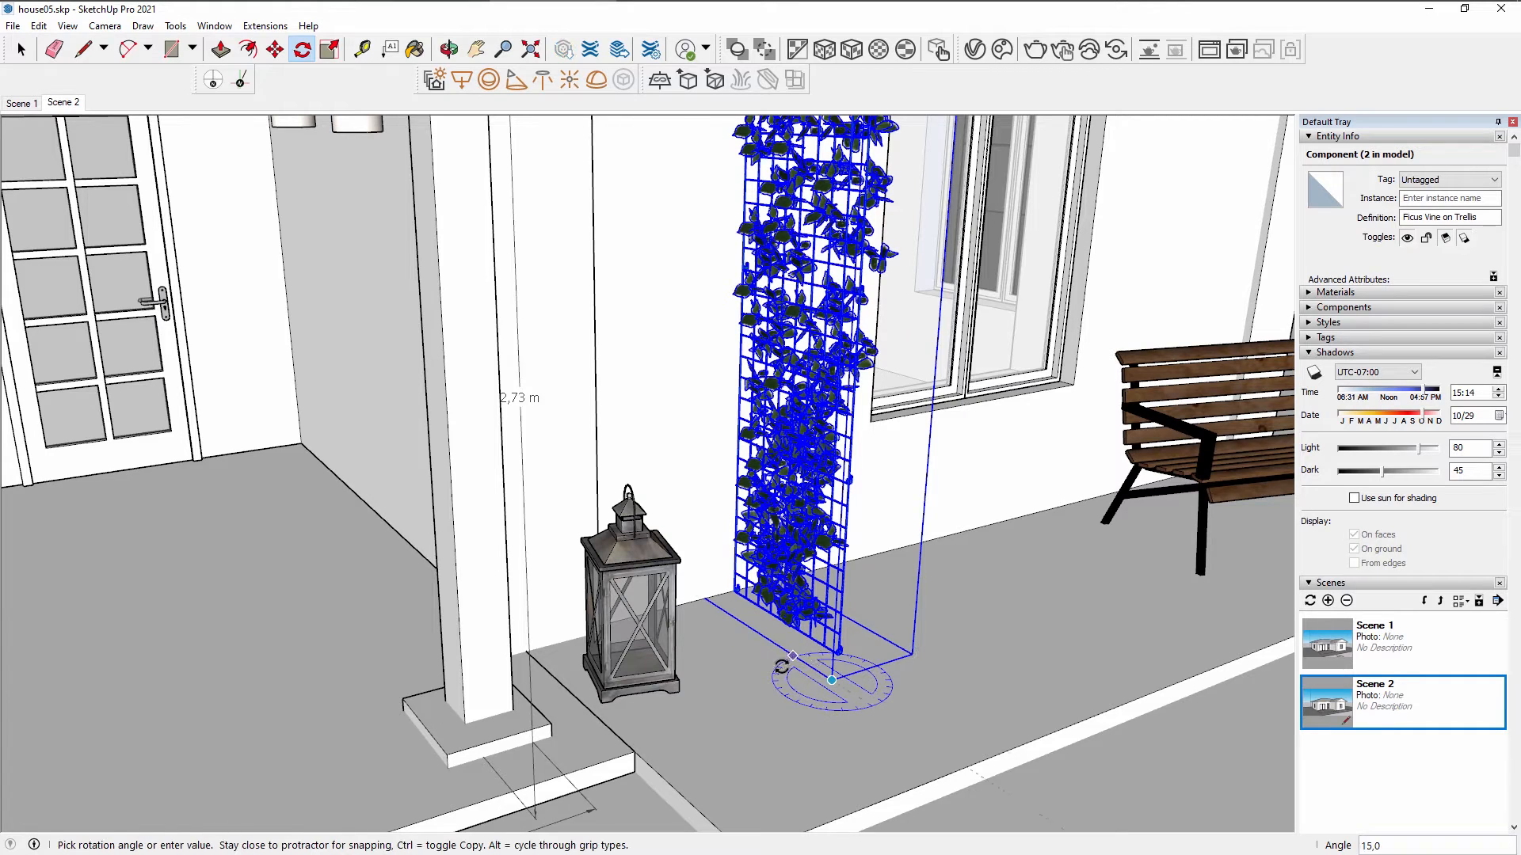
left_click(767, 706)
middle_click_drag(916, 668, 648, 669)
key("ctrl+z")
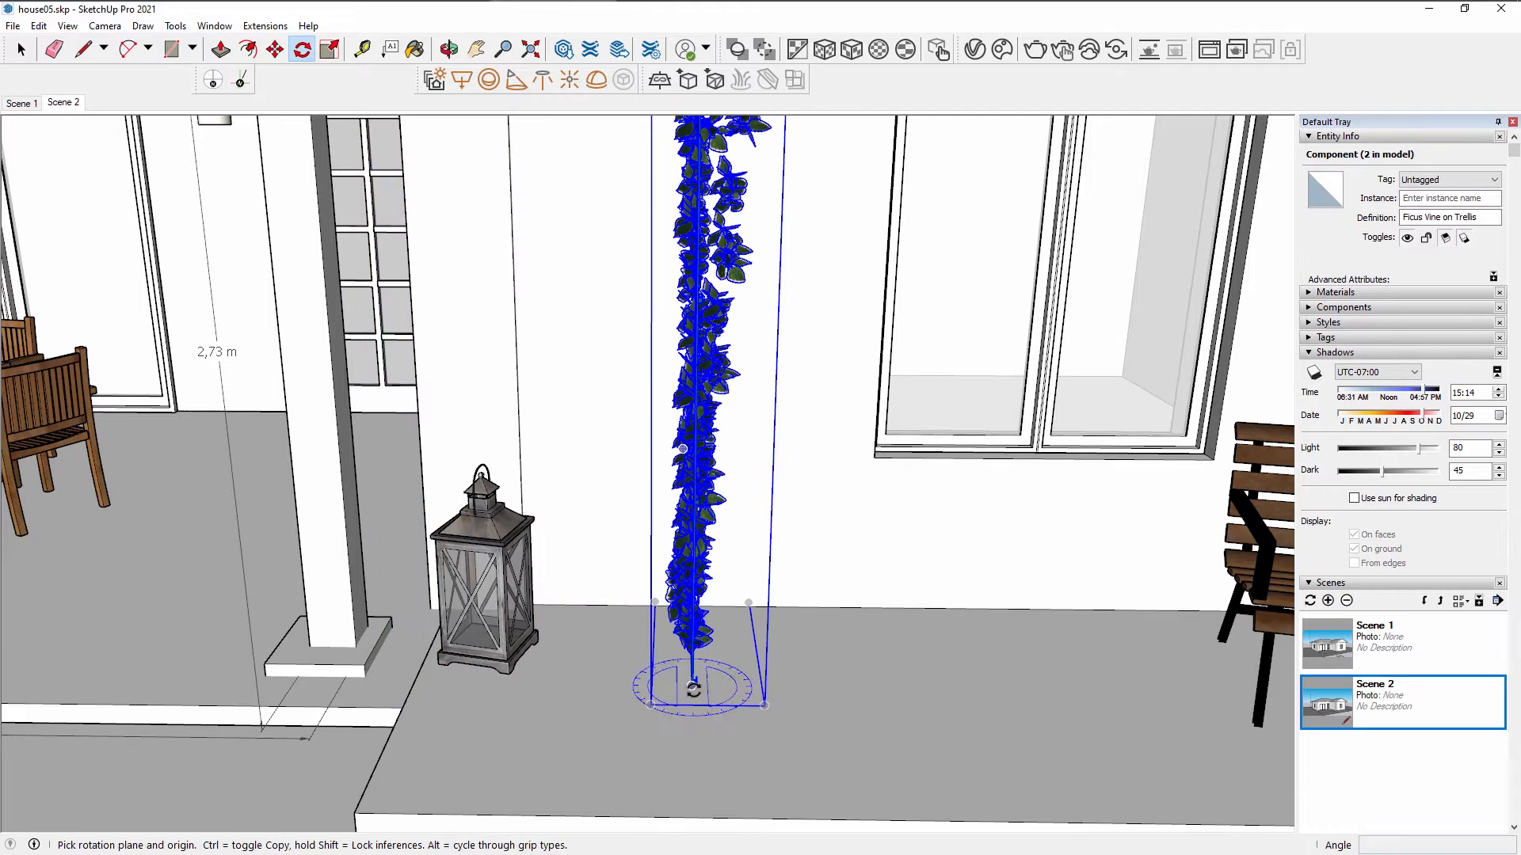
Rotate the copied trellis a quarter turn parallel to the window wall and move it about 1.10 m against the wall beside the window.
left_click(685, 713)
left_click(685, 691)
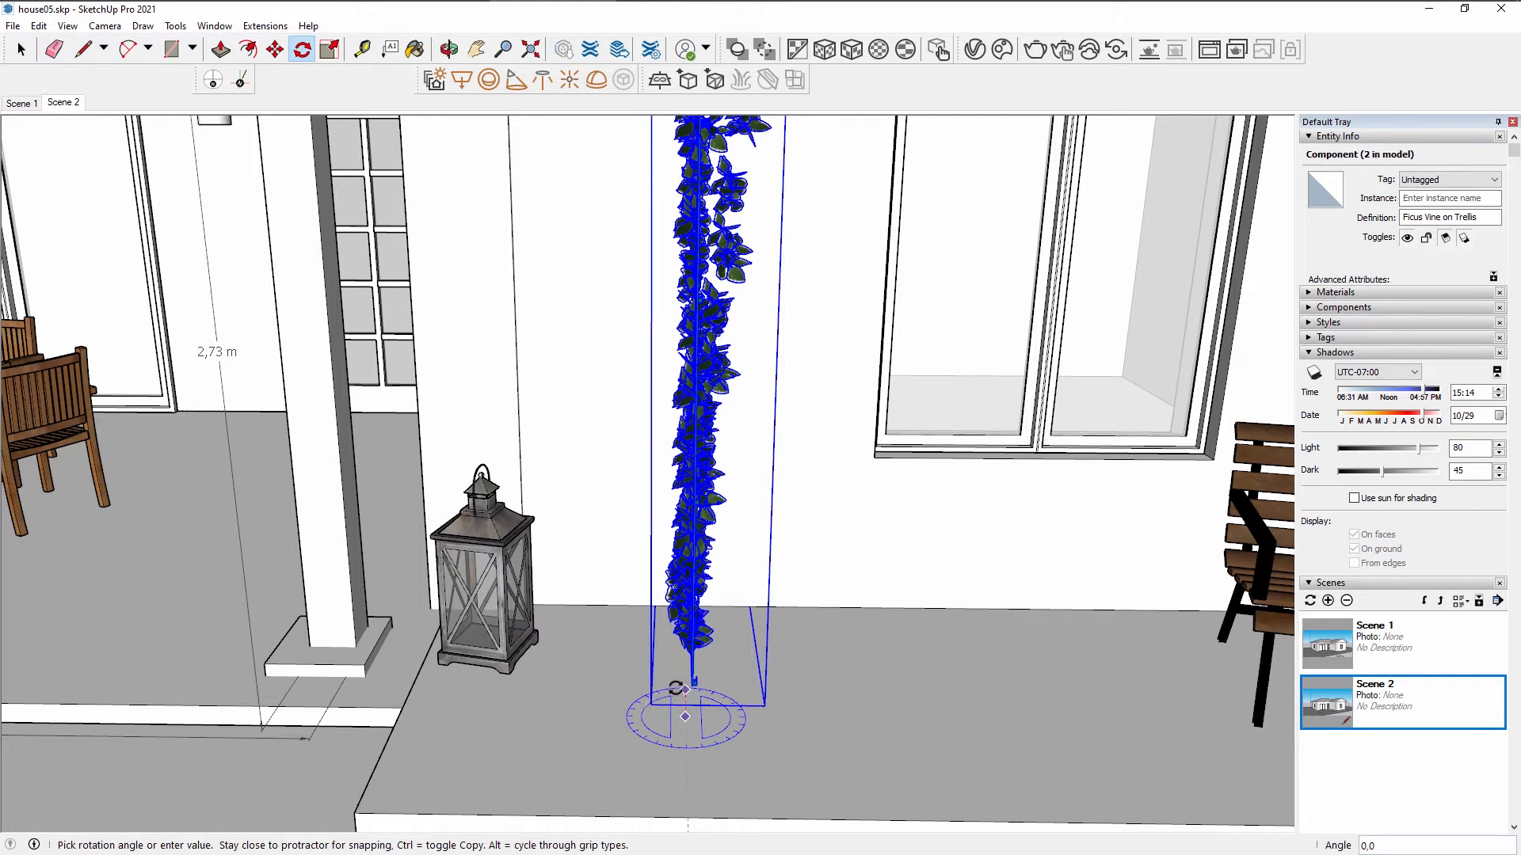
left_click(633, 718)
middle_click_drag(633, 717, 481, 717)
key("m")
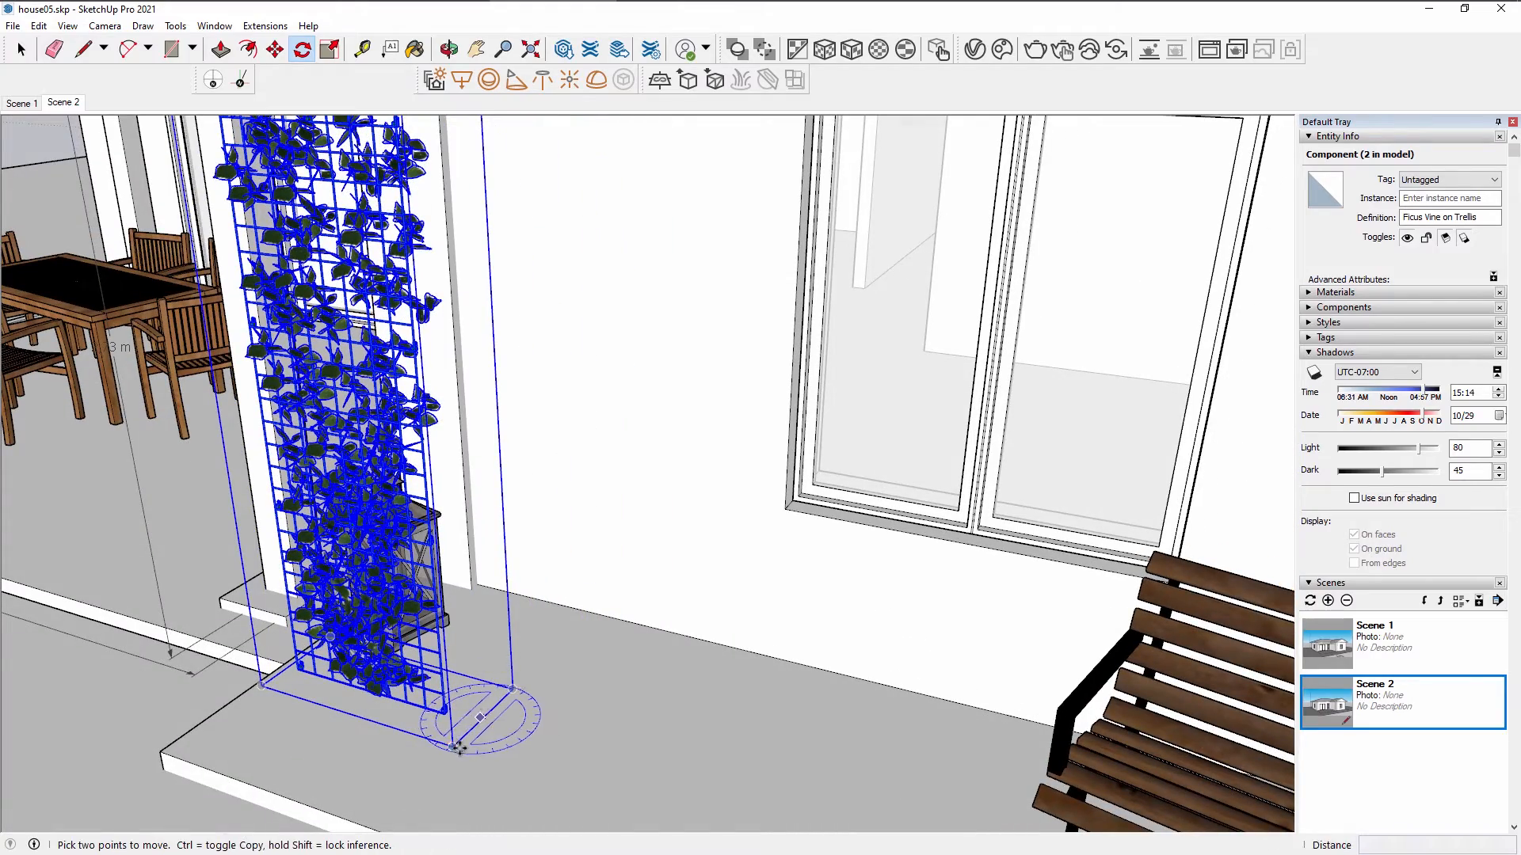
left_click(453, 745)
left_click(696, 660)
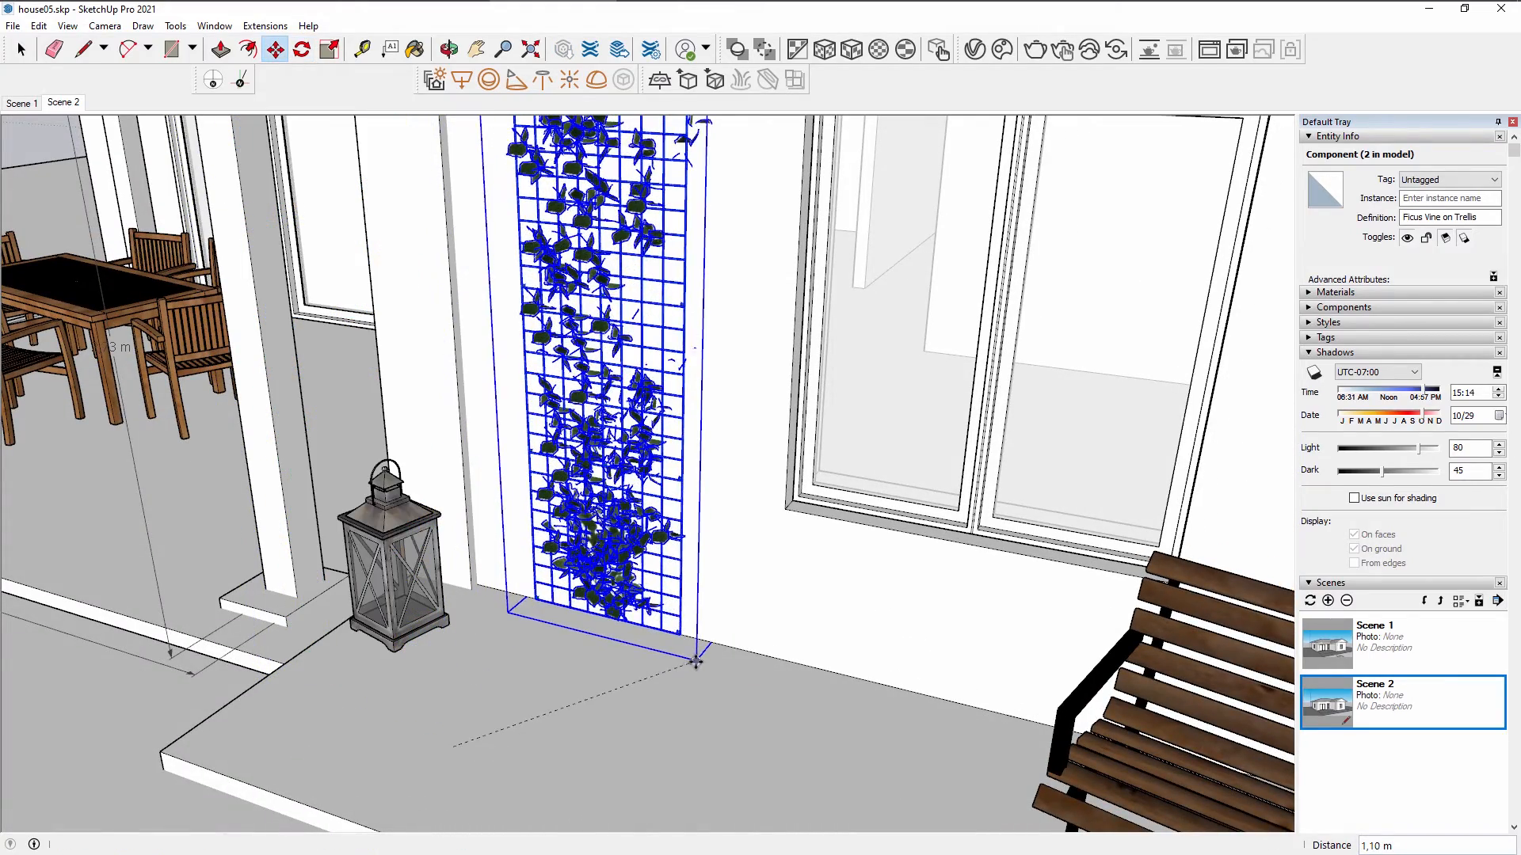
Scale the copied trellis up slightly from its upper corner toward the eaves.
scroll(546, 621, "down", 3)
middle_click_drag(547, 621, 824, 590)
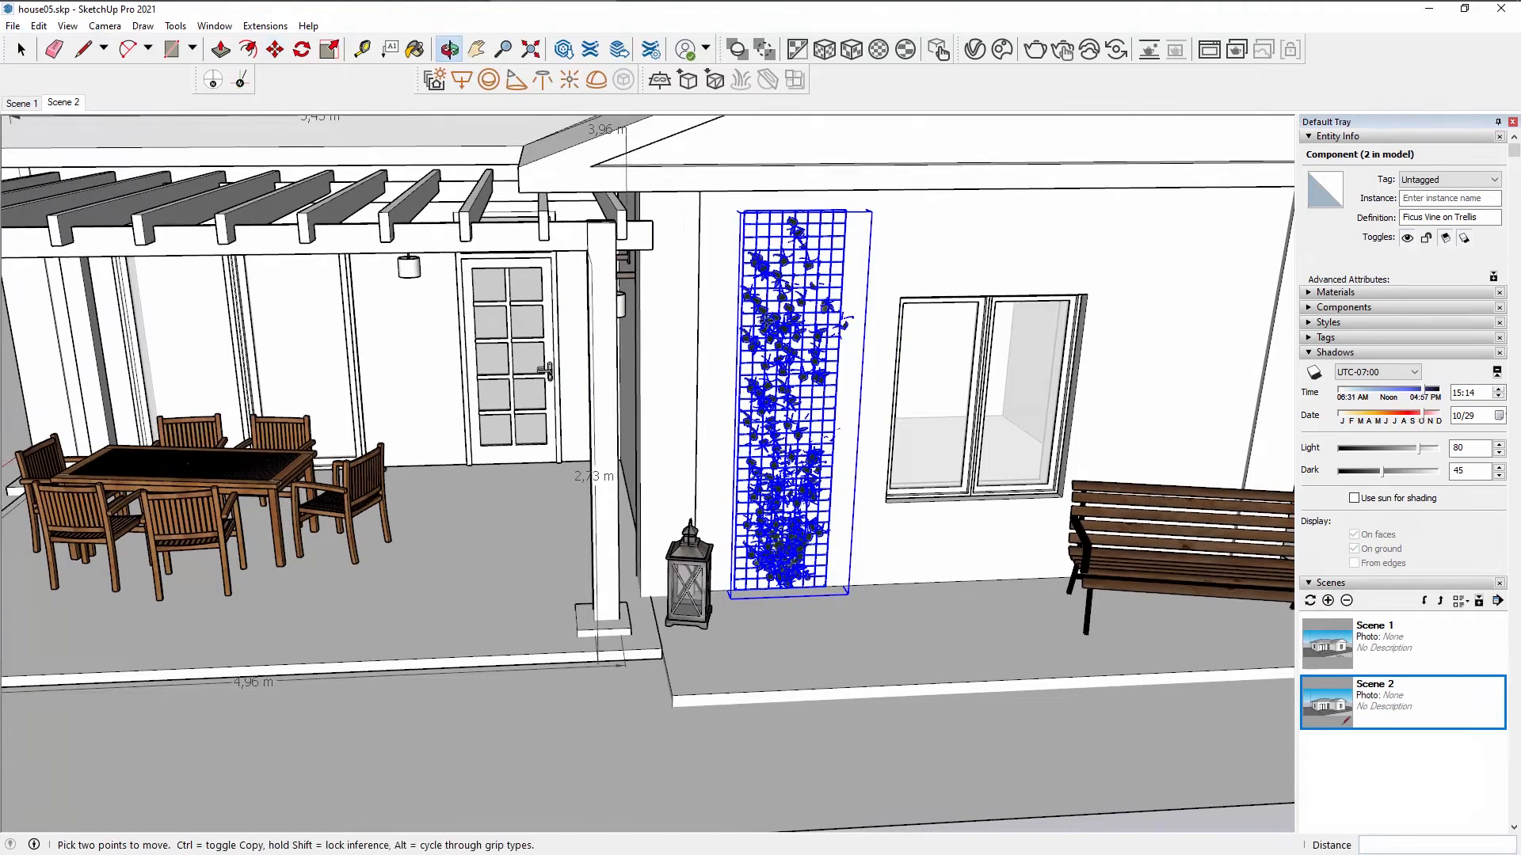
left_click(333, 48)
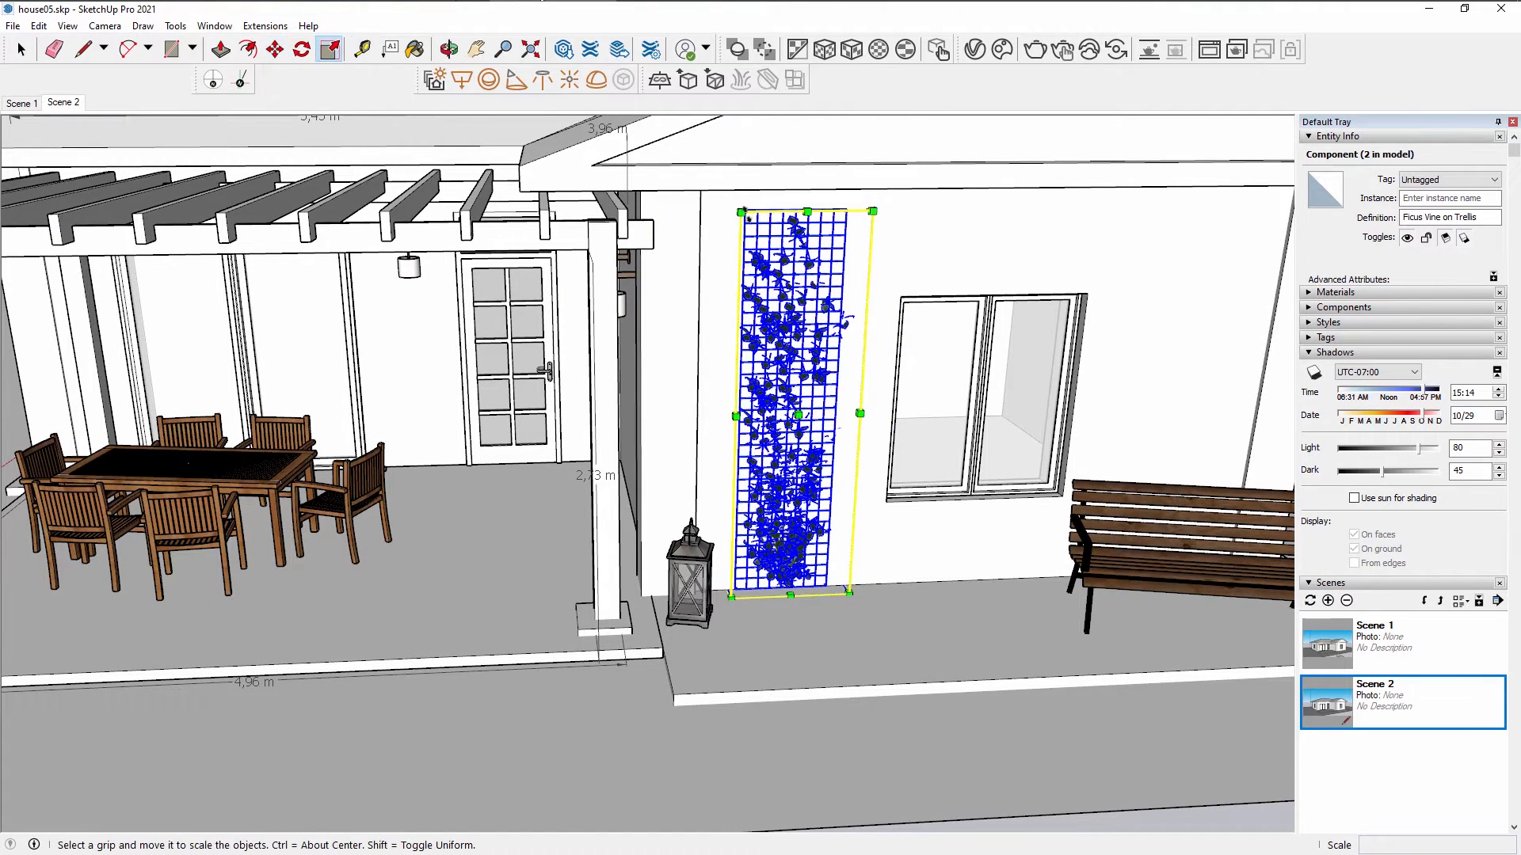
left_click_drag(741, 211, 723, 192)
middle_click_drag(725, 192, 982, 384)
middle_click_drag(448, 380, 780, 364, "shift")
scroll(752, 372, "down", 2)
key("space")
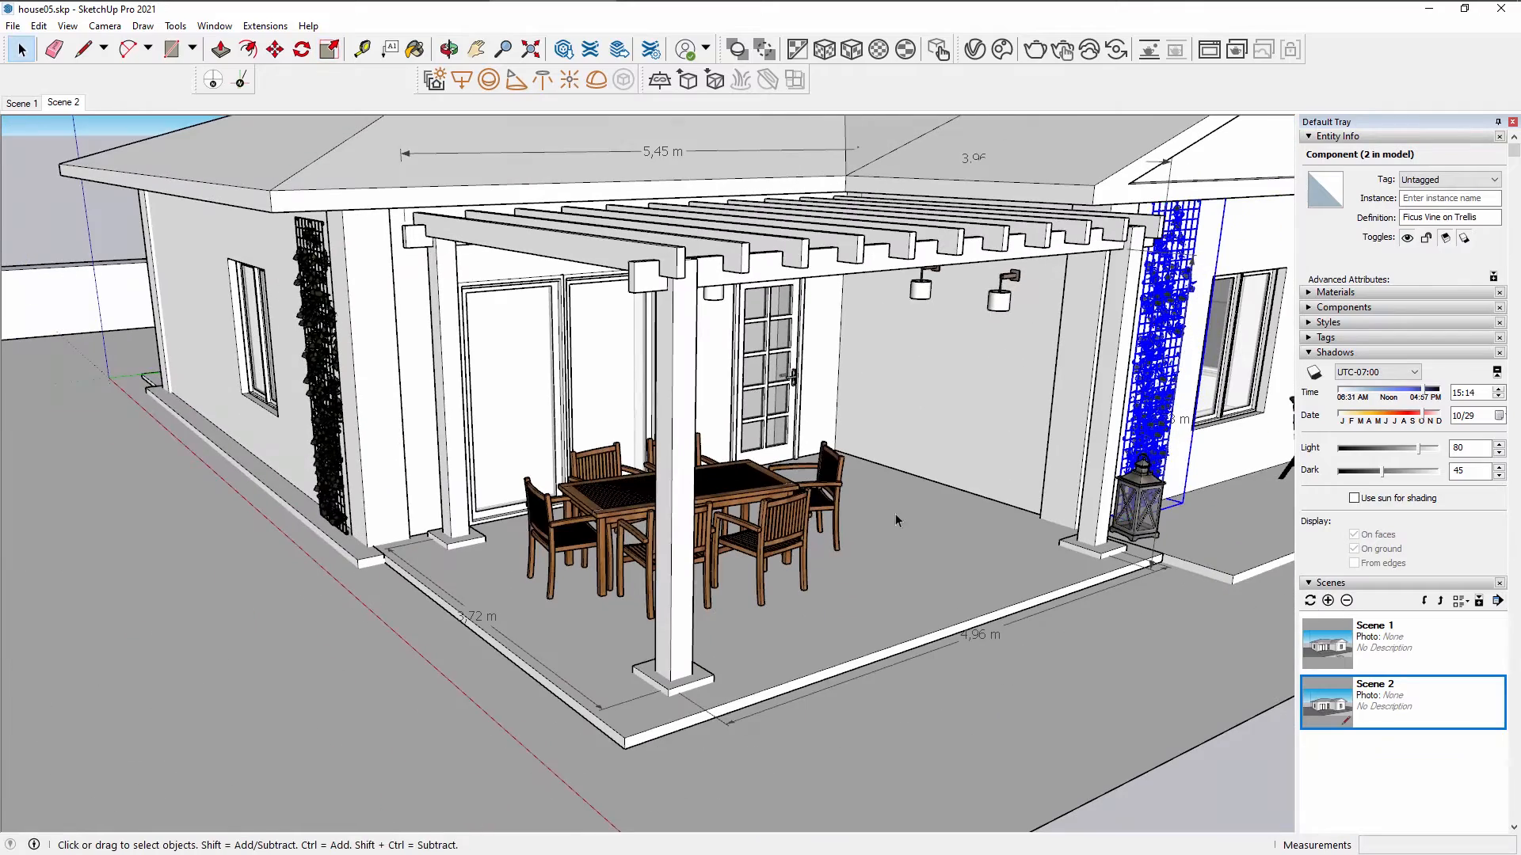
Save the model as a new file named house06.skp.
left_click(875, 473)
middle_click_drag(918, 469, 841, 593, "shift")
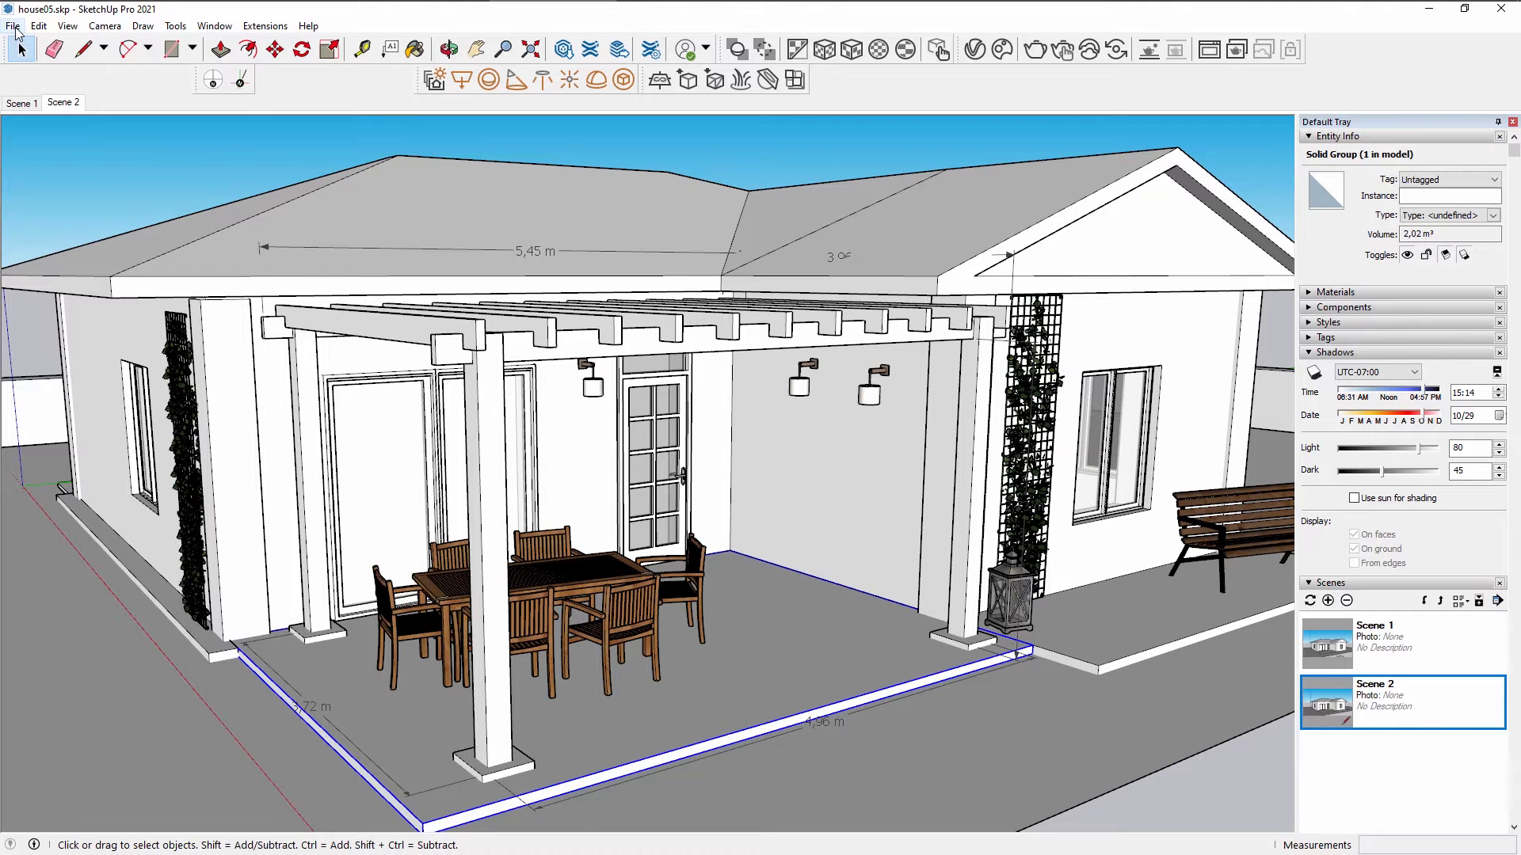
left_click(38, 25)
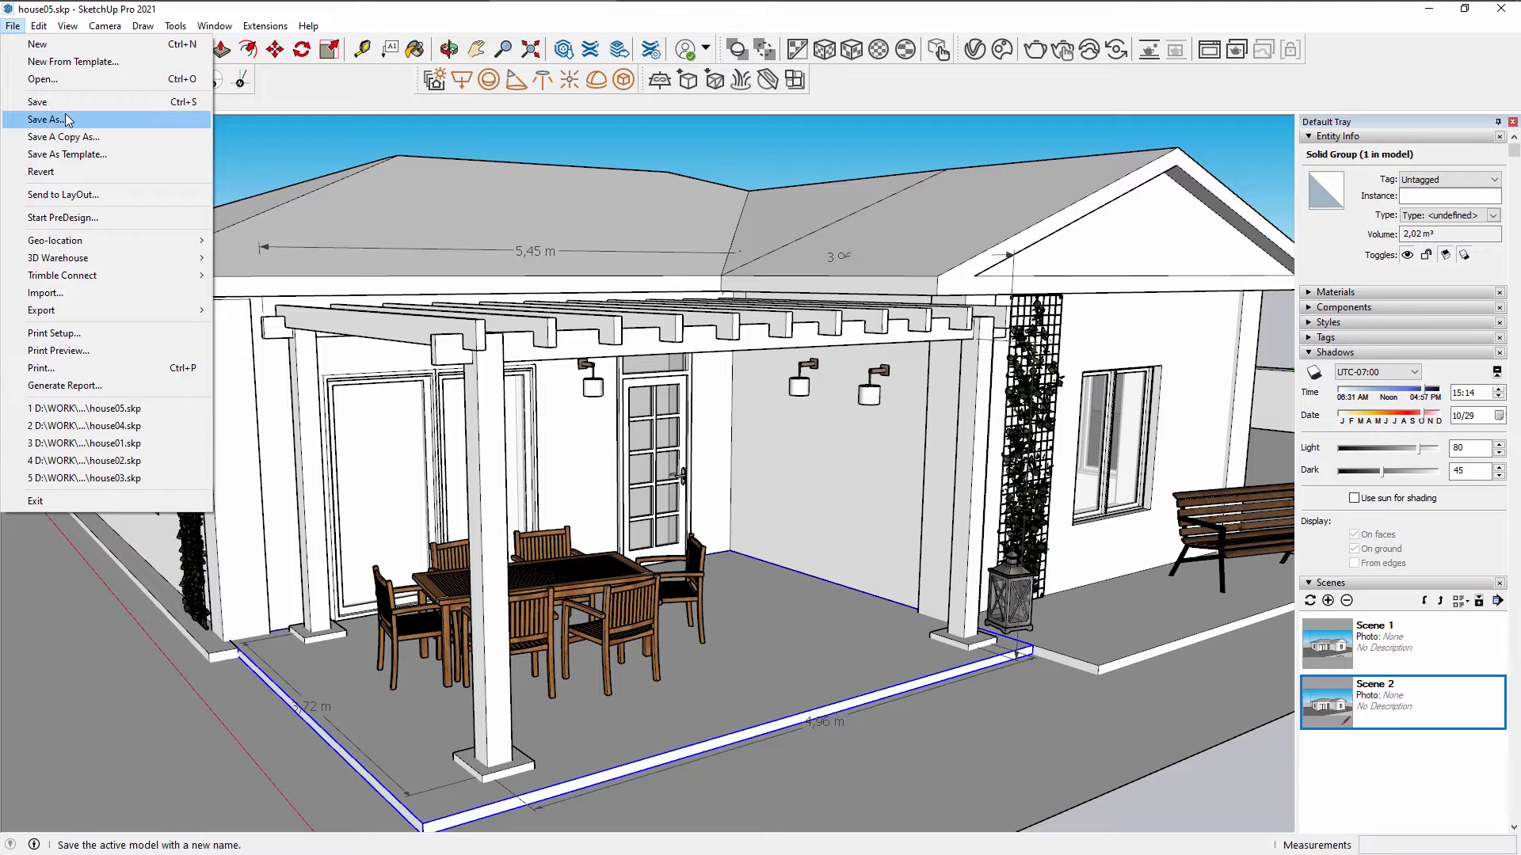
left_click(70, 119)
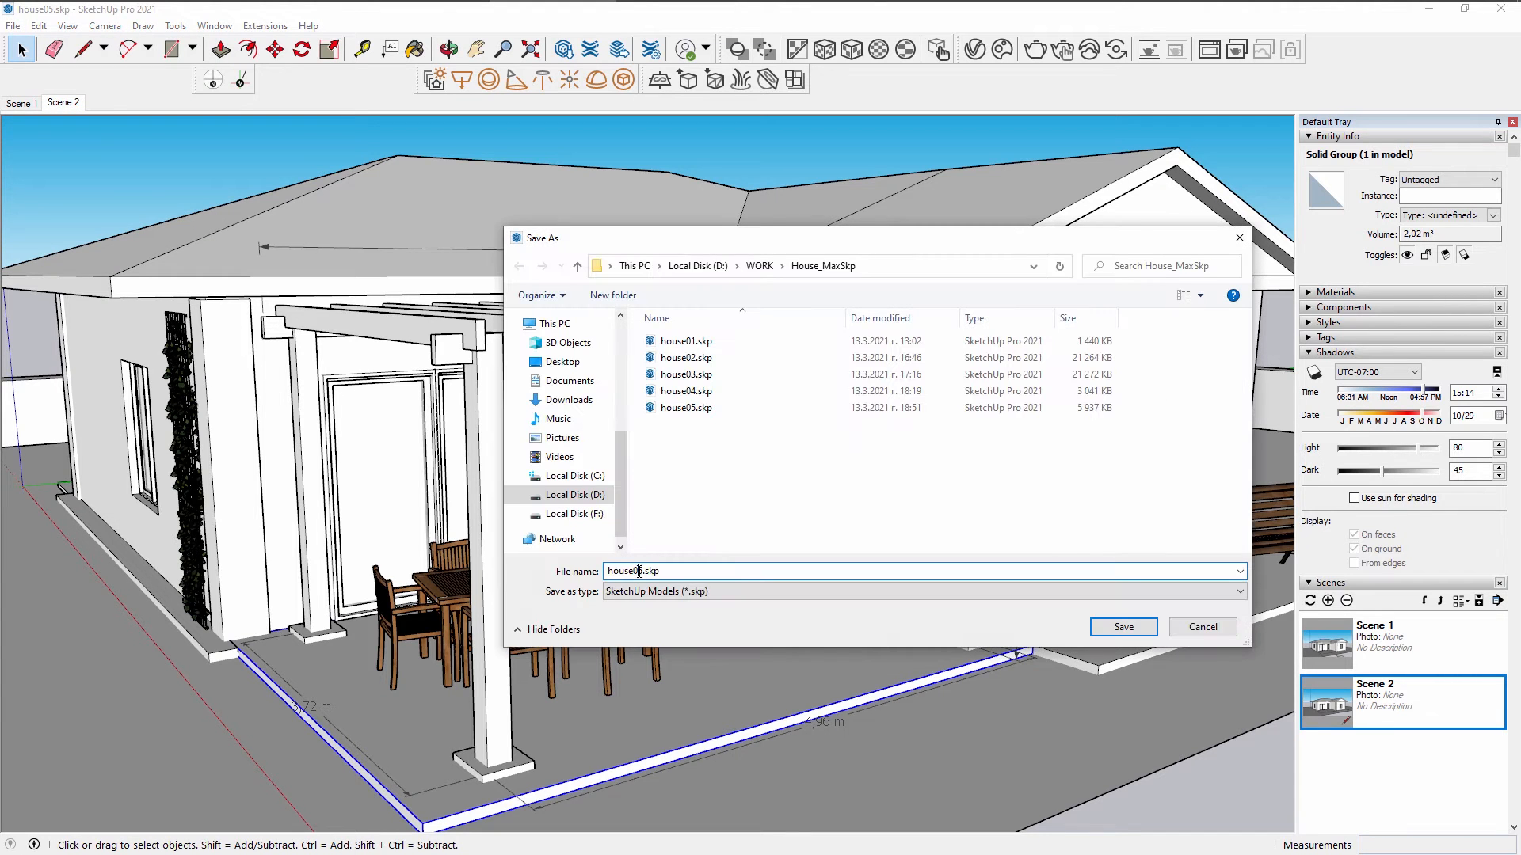
left_click(1118, 629)
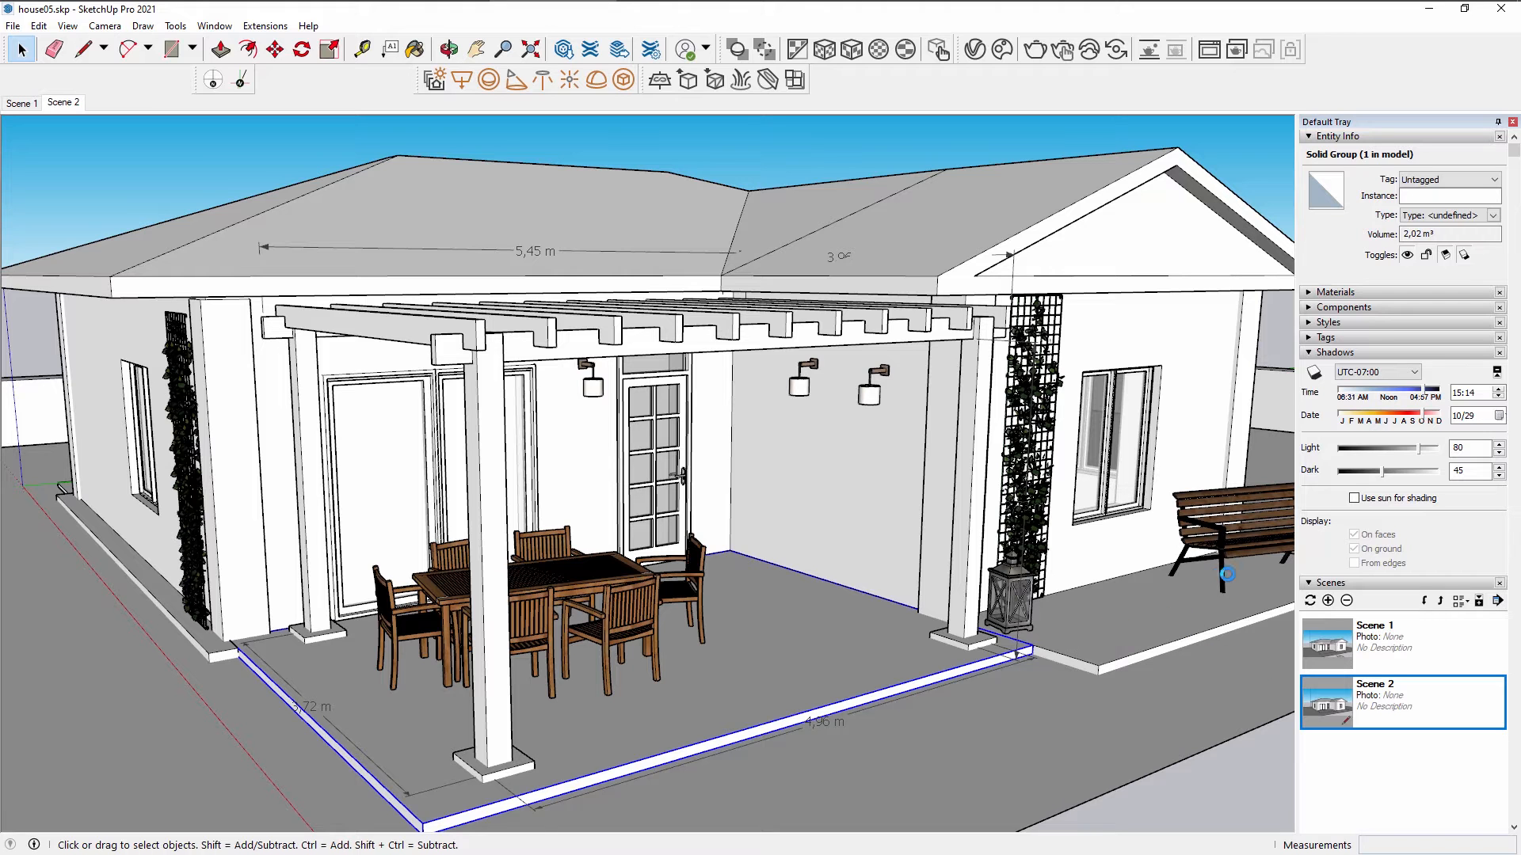
Run a V-Ray interactive render of the patio, examine the vine trellis beside the window up close, and stop rendering.
middle_click_drag(1086, 532, 849, 425)
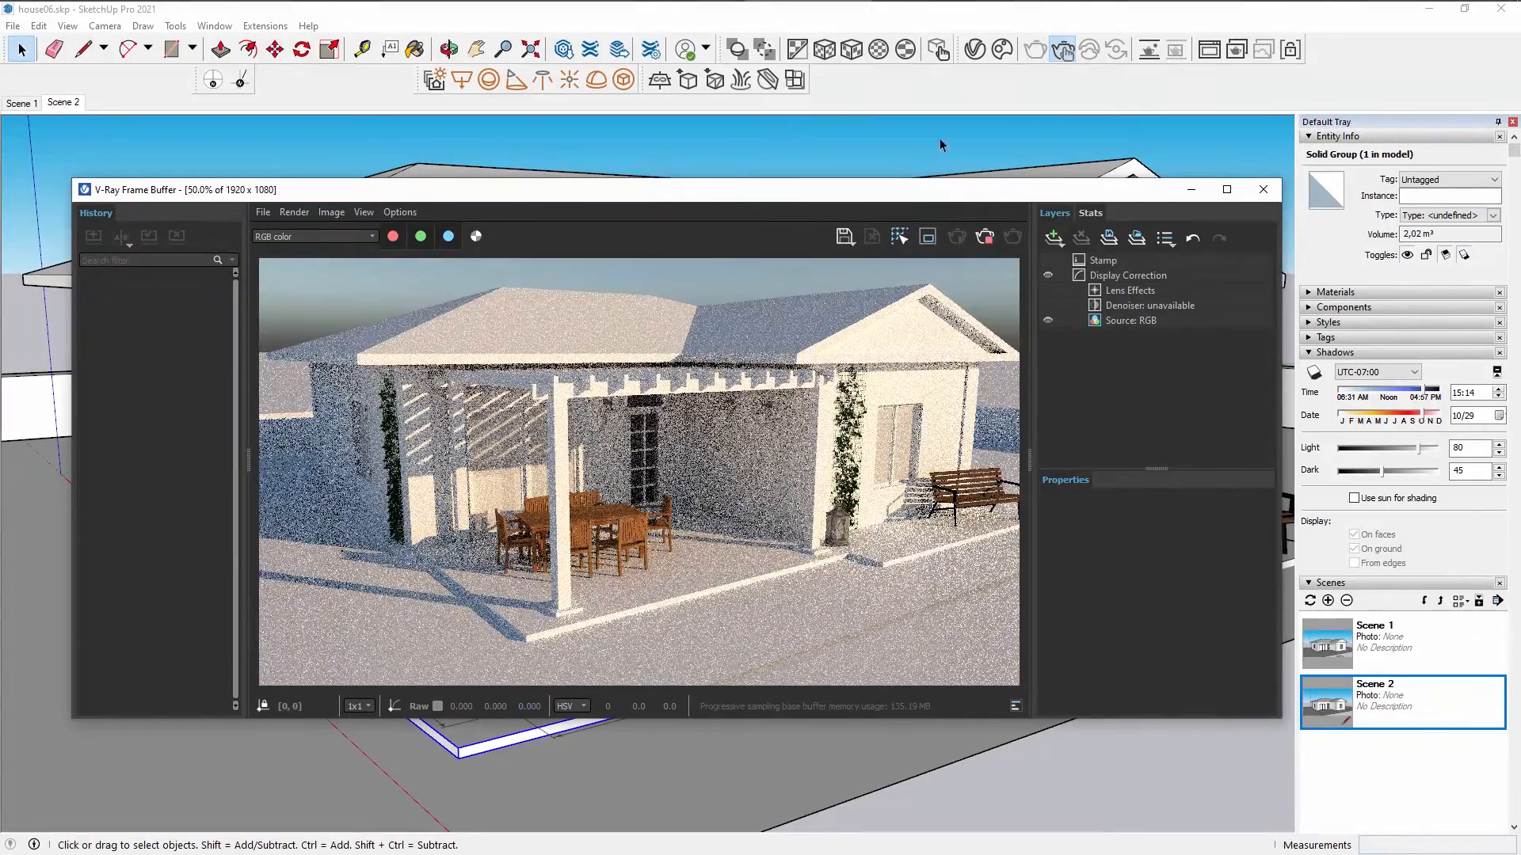
mouse_move(938, 191)
left_mouse_down()
mouse_move(905, 219)
mouse_move(727, 285)
left_mouse_up()
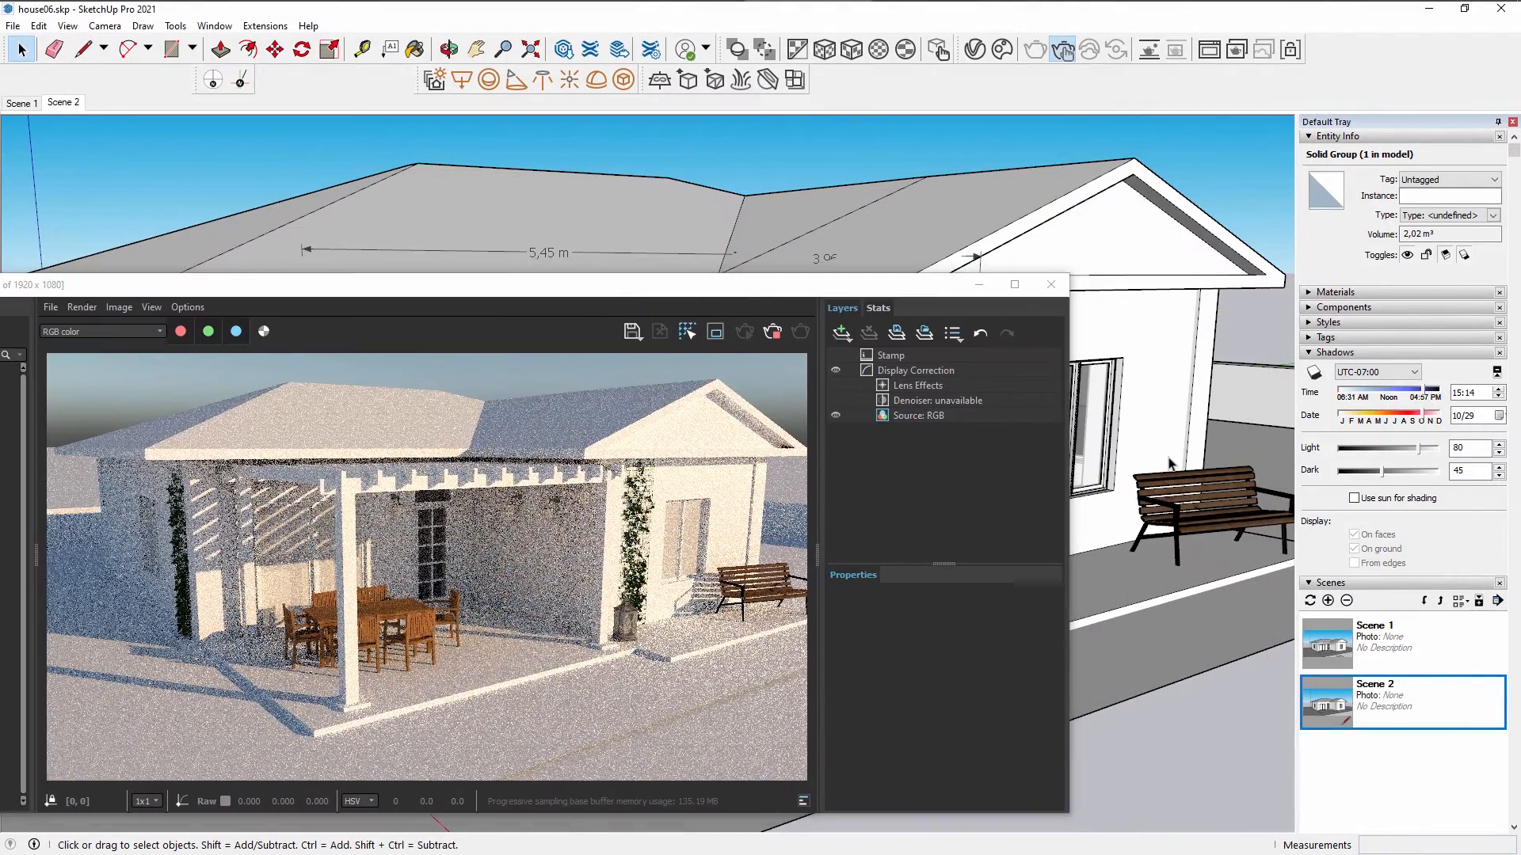
left_click_drag(886, 287, 1045, 322)
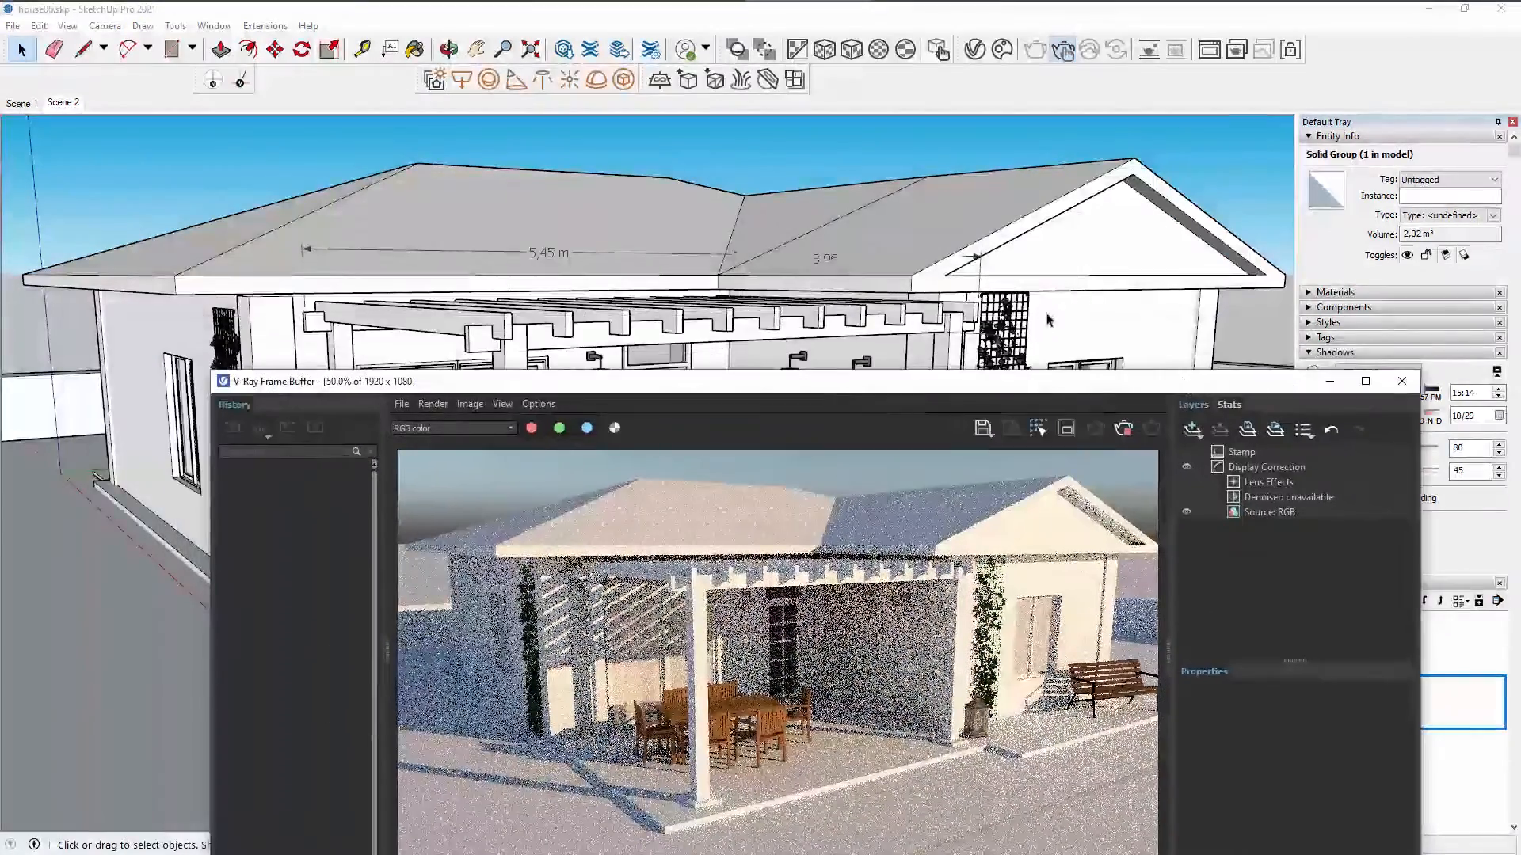
scroll(1046, 322, "up", 10)
scroll(667, 315, "up", 5)
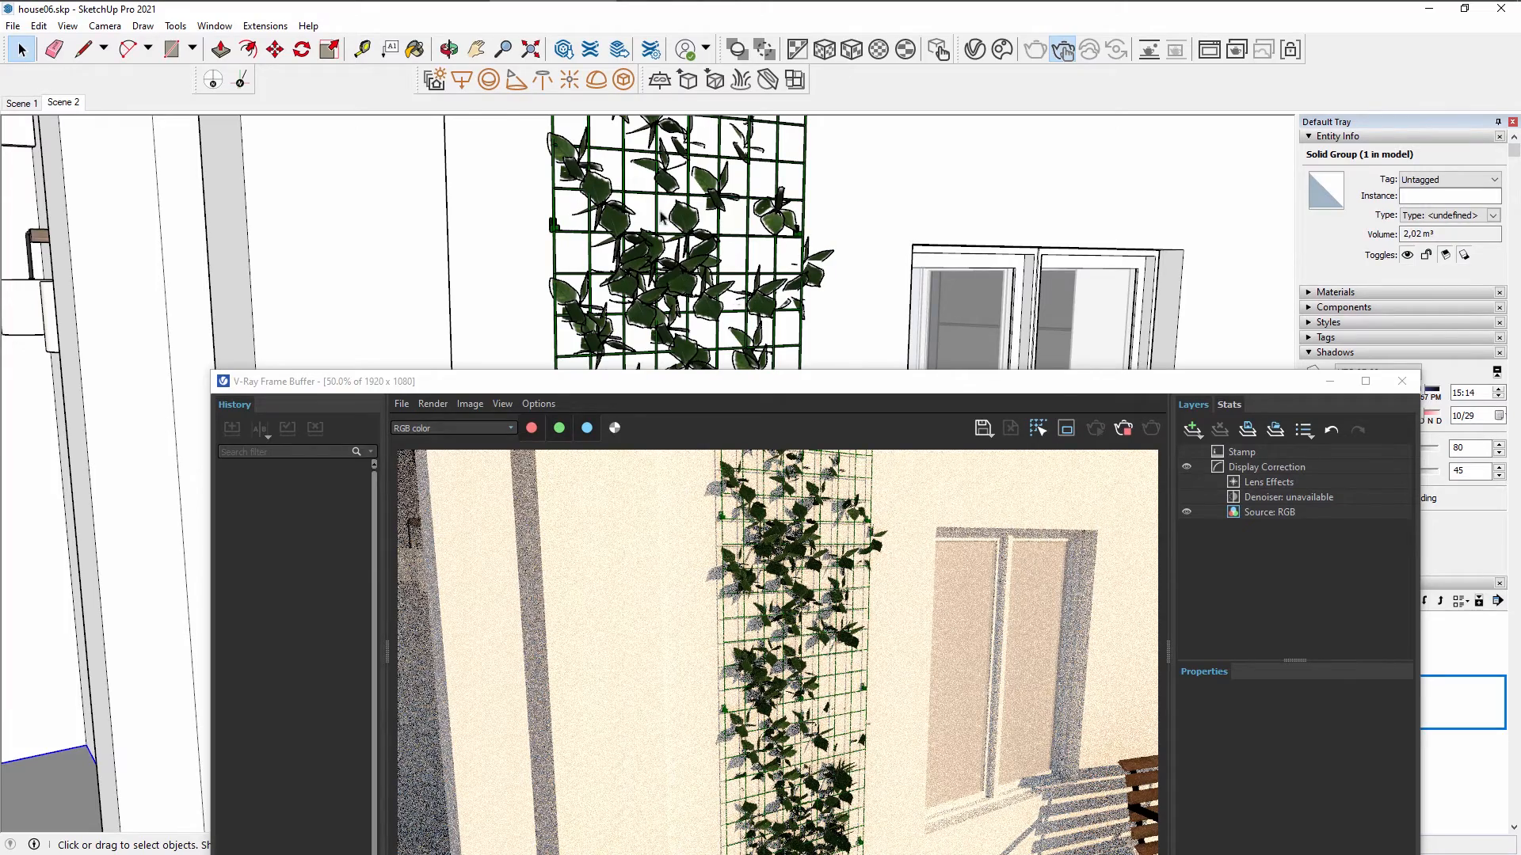
left_click(1129, 432)
Export the trellis as a V-Ray proxy mesh with Refined Clustering preview and 1000 preview faces, overwriting existing files and replacing the object.
left_click(931, 116)
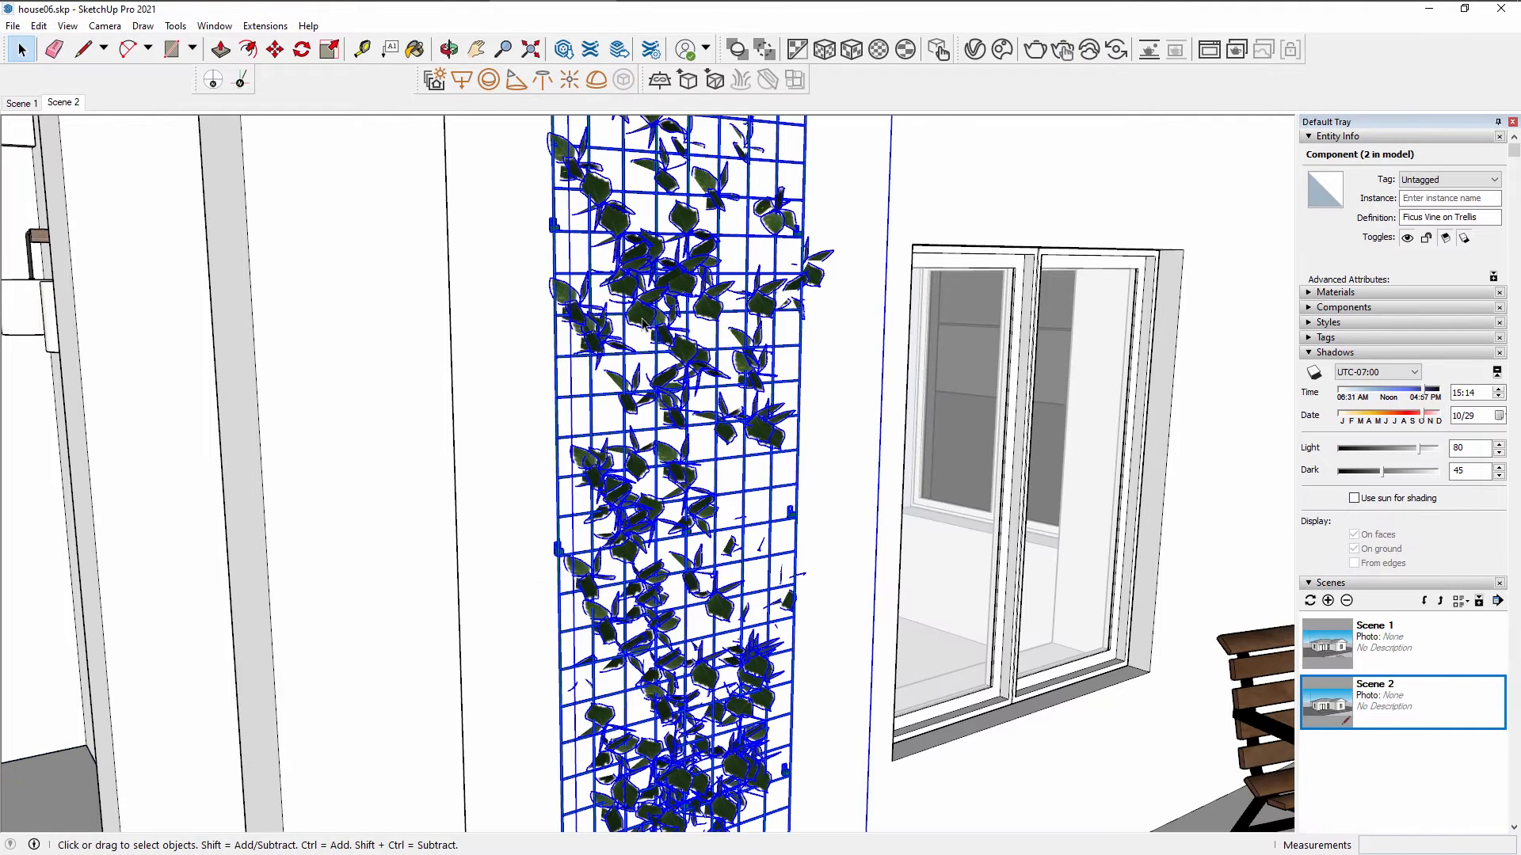
left_click(689, 81)
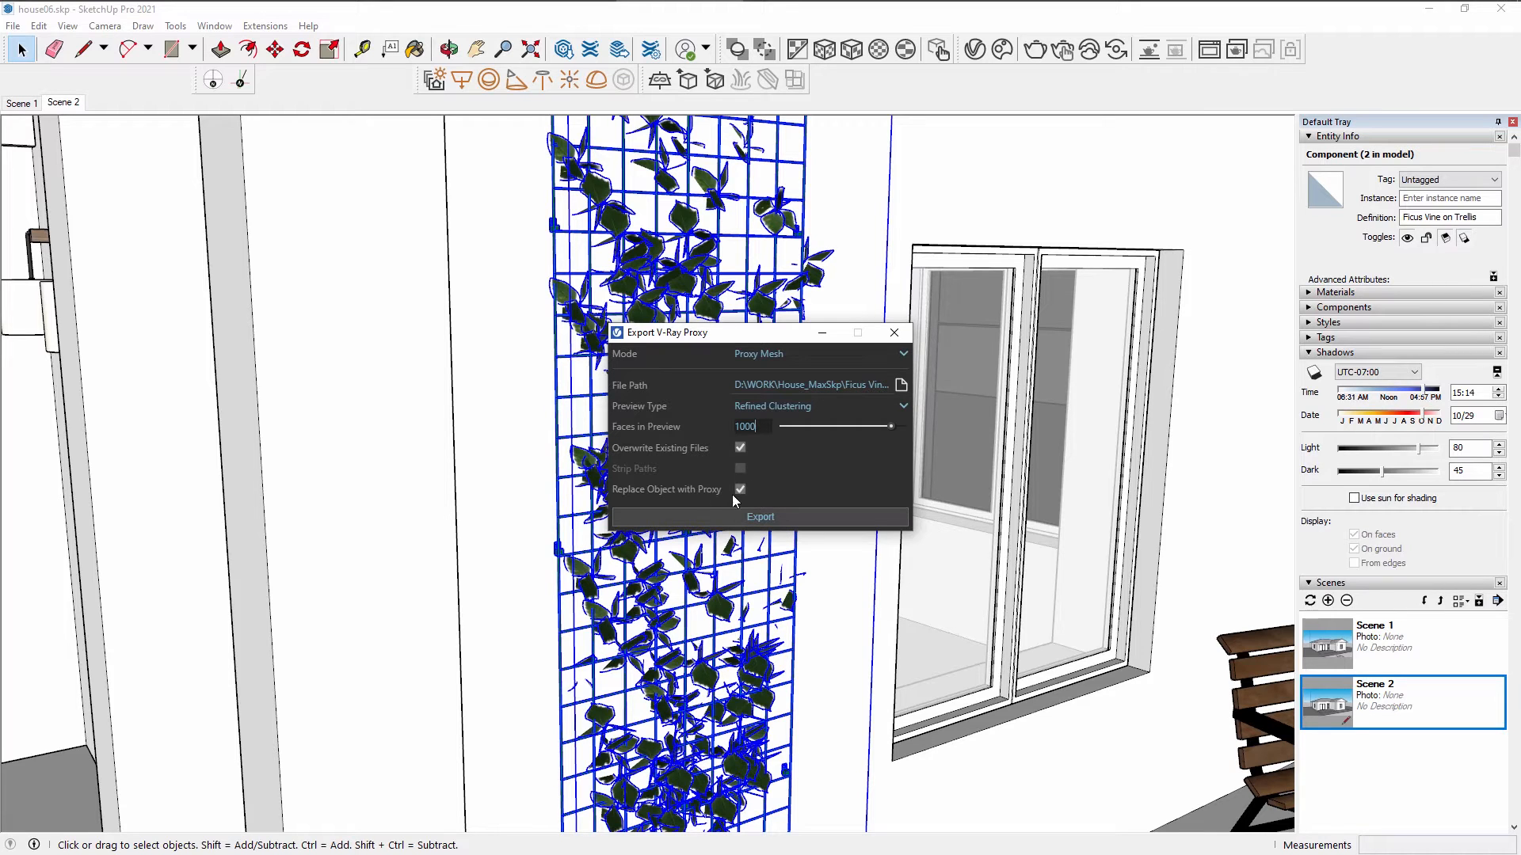
left_click(743, 515)
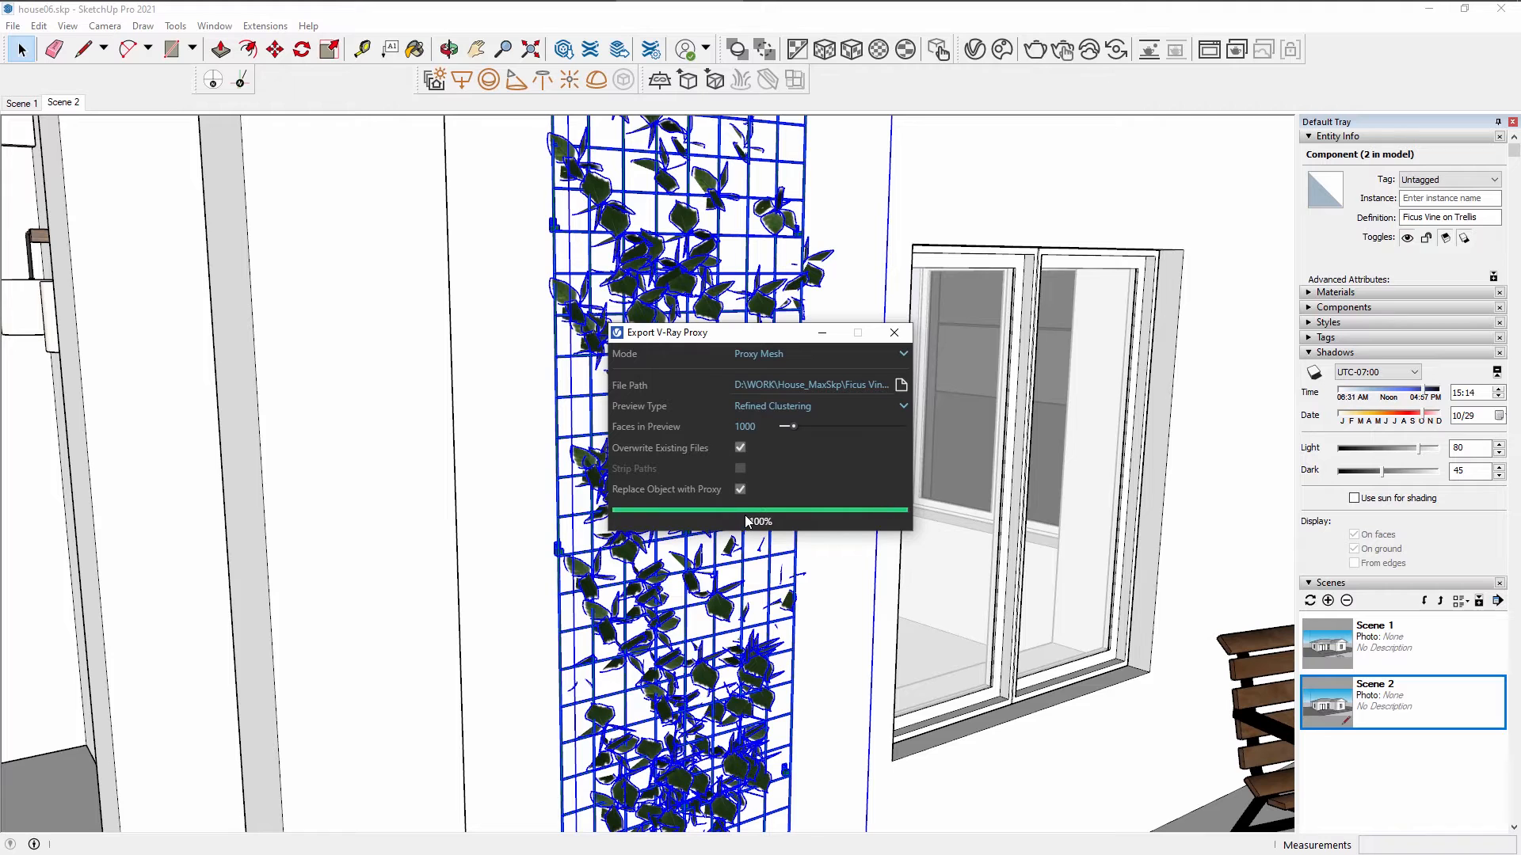
scroll(744, 514, "down", 4)
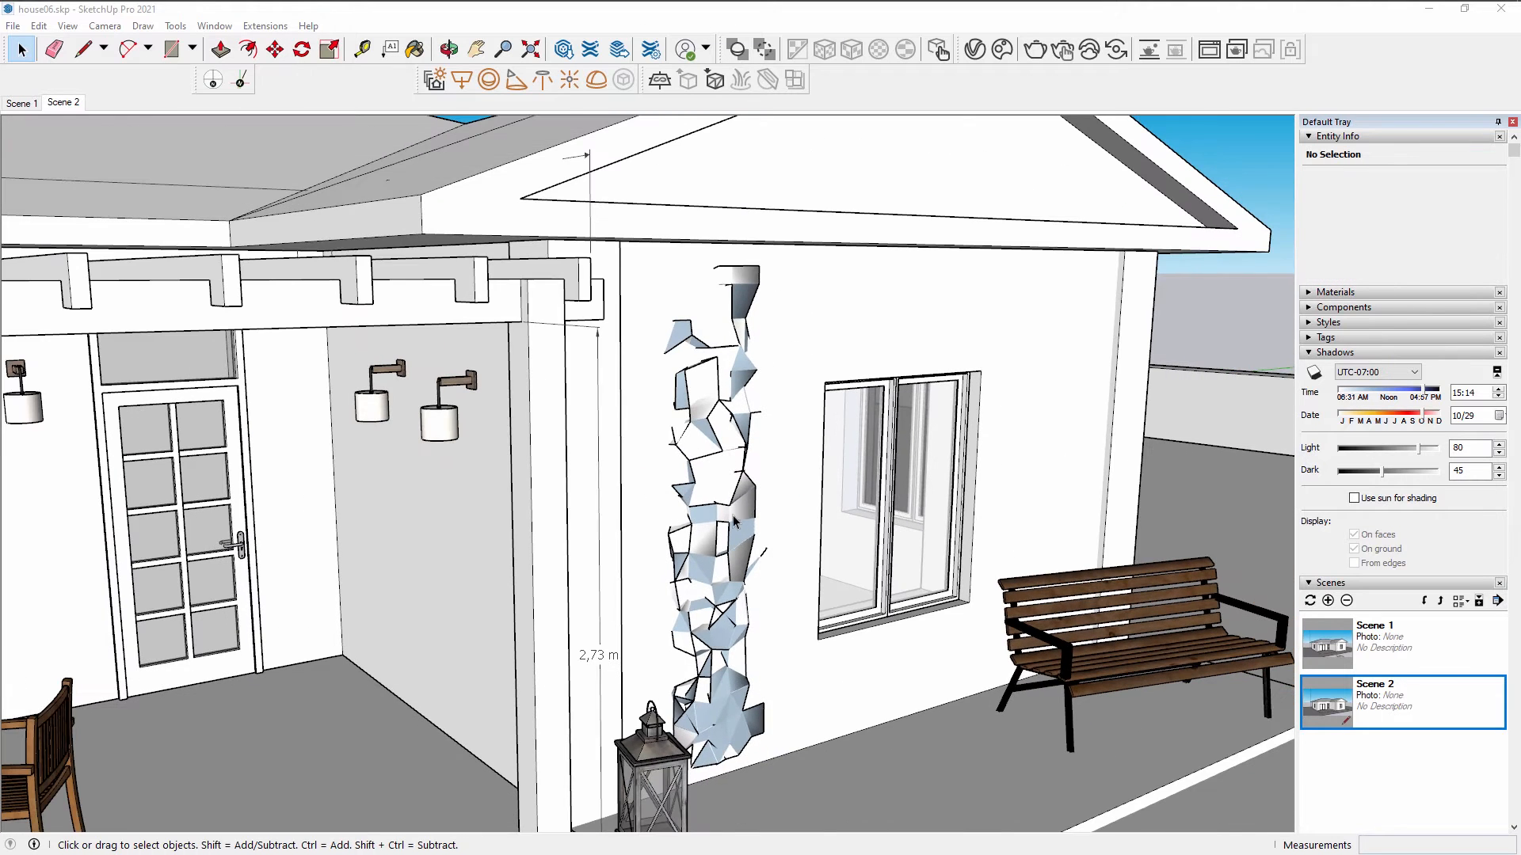
Paste a copy of the vine trellis beside the house's side wall and rotate it parallel to that wall.
middle_click_drag(659, 536, 753, 625)
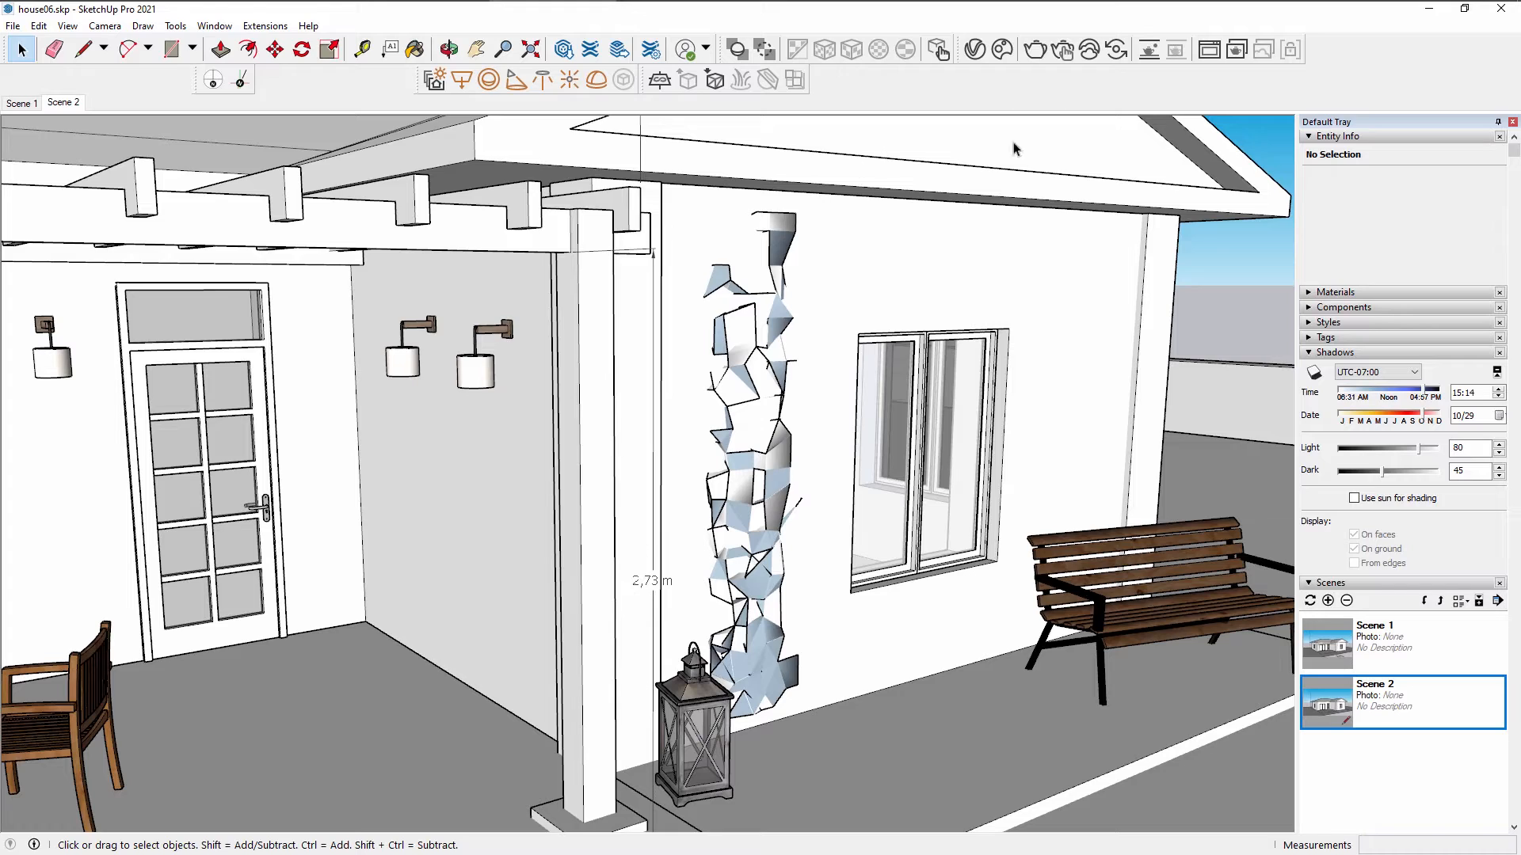
left_click(1067, 63)
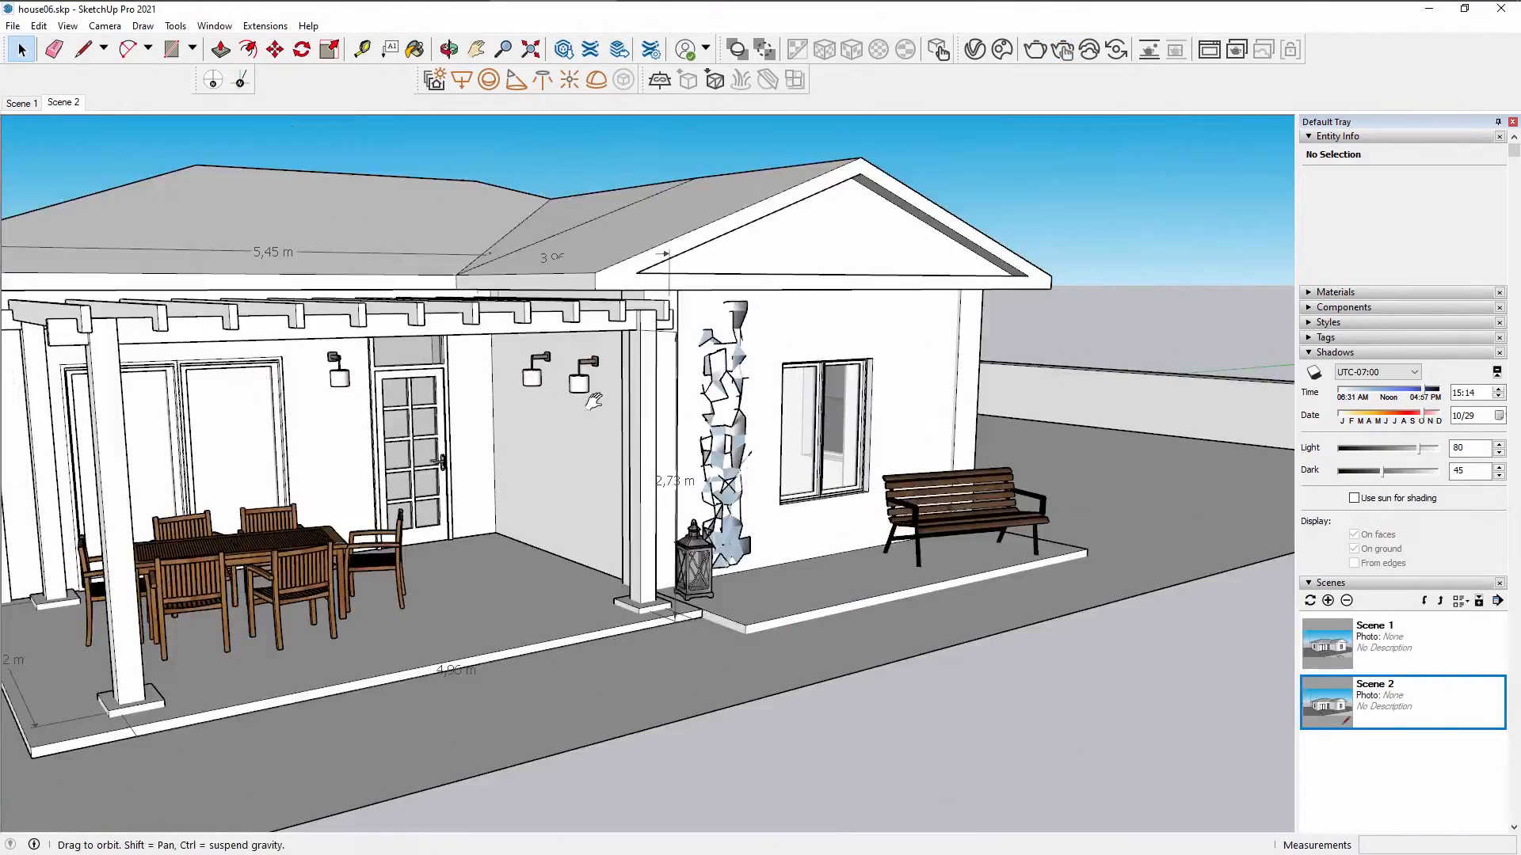
middle_click_drag(959, 507, 1018, 521)
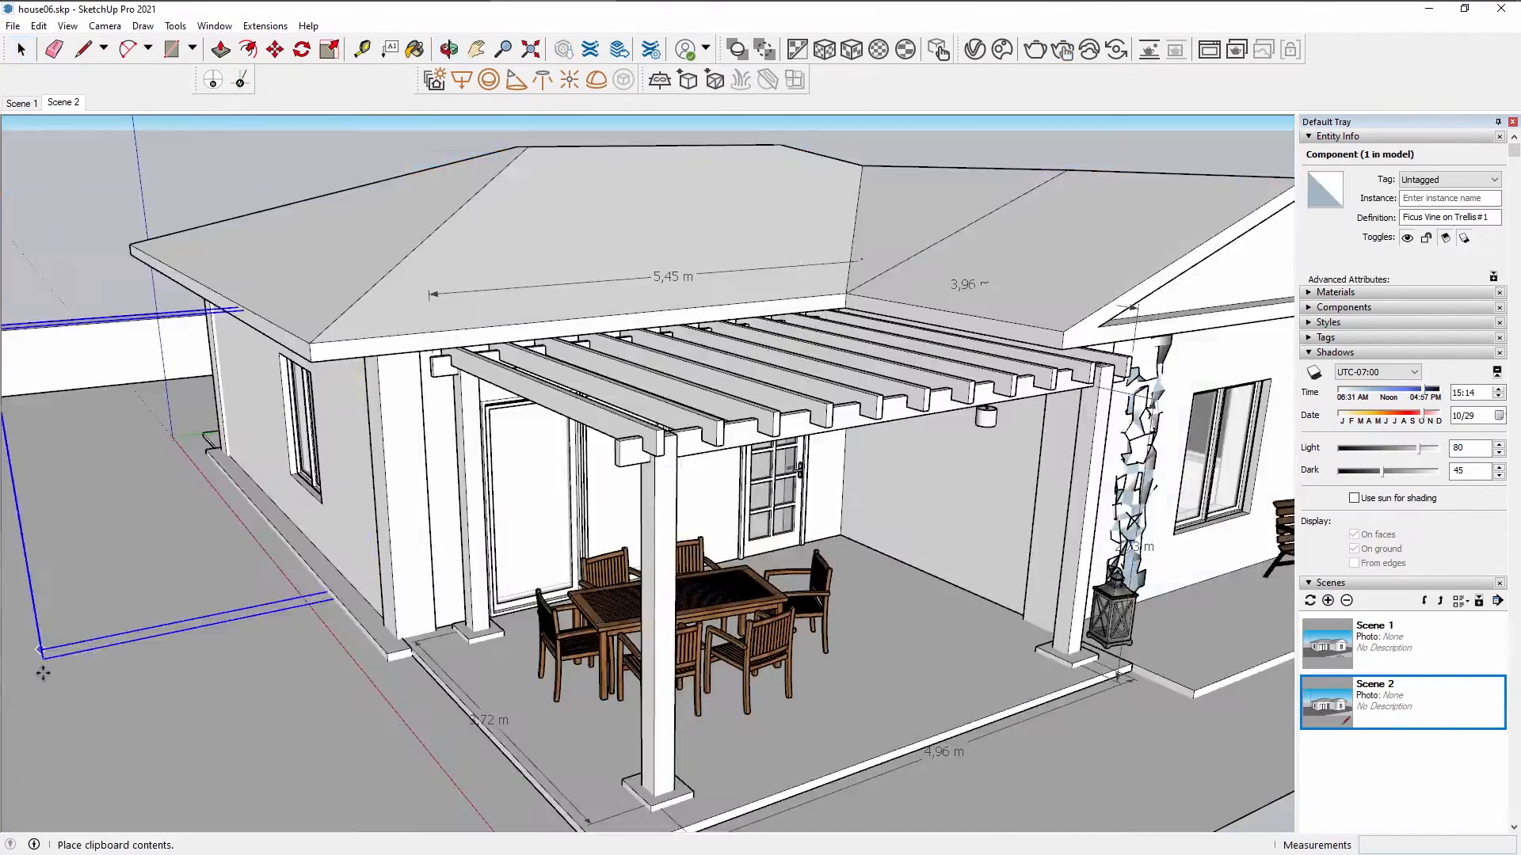
key("q")
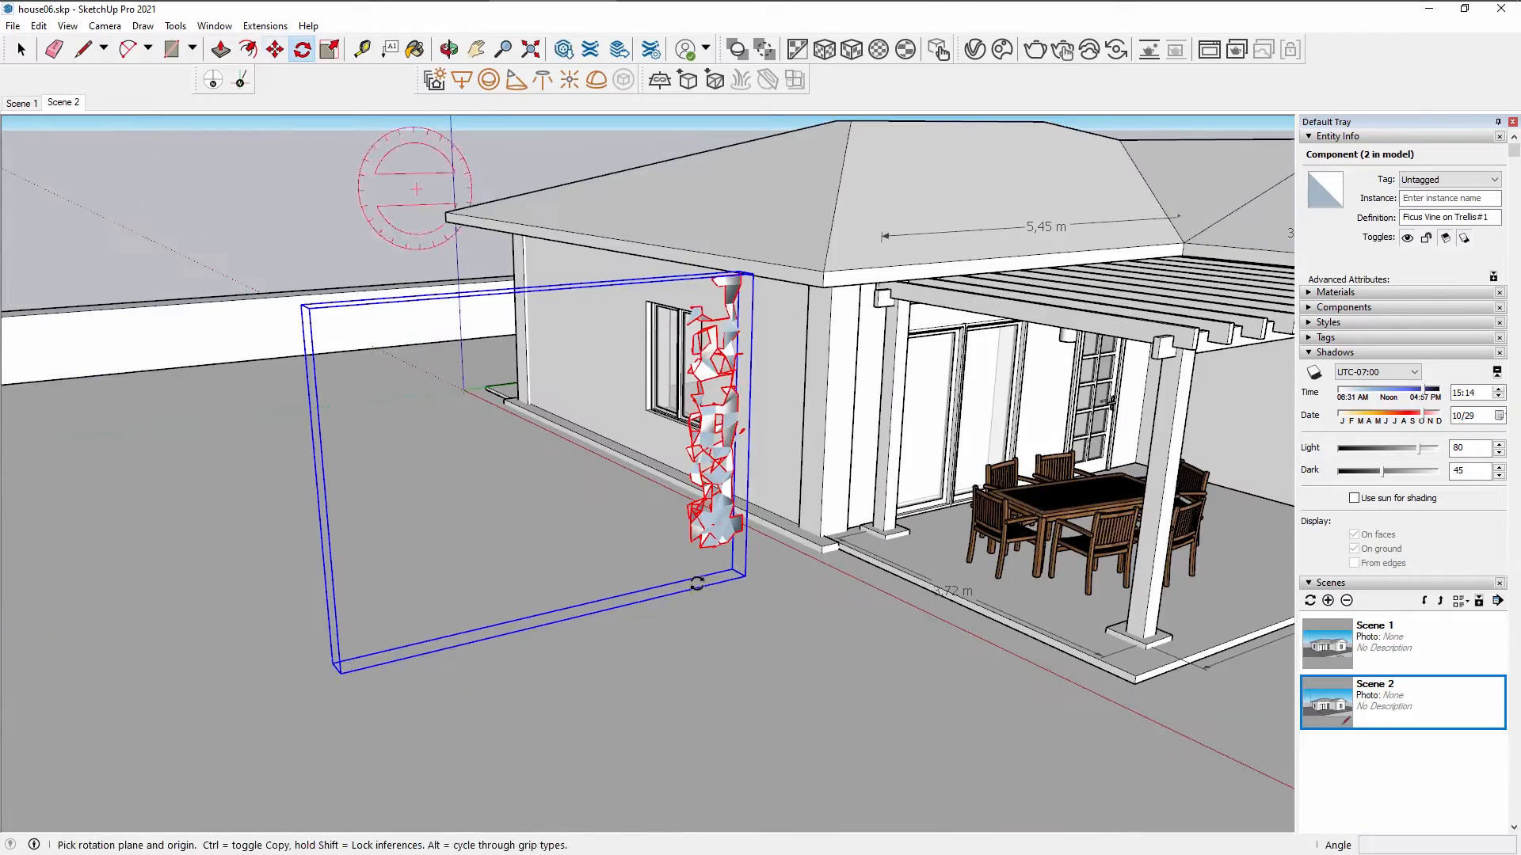
scroll(803, 620, "up", 3)
left_click(802, 619)
Move the copied vine trellis against the side wall, between its window and the corner near the pergola.
key("m")
left_click(737, 600)
left_click(800, 562)
middle_click_drag(800, 561, 792, 485)
key("space")
left_click(717, 767)
scroll(717, 766, "down", 4)
scroll(676, 468, "up", 2)
middle_click_drag(620, 438, 848, 516)
scroll(792, 479, "down", 2)
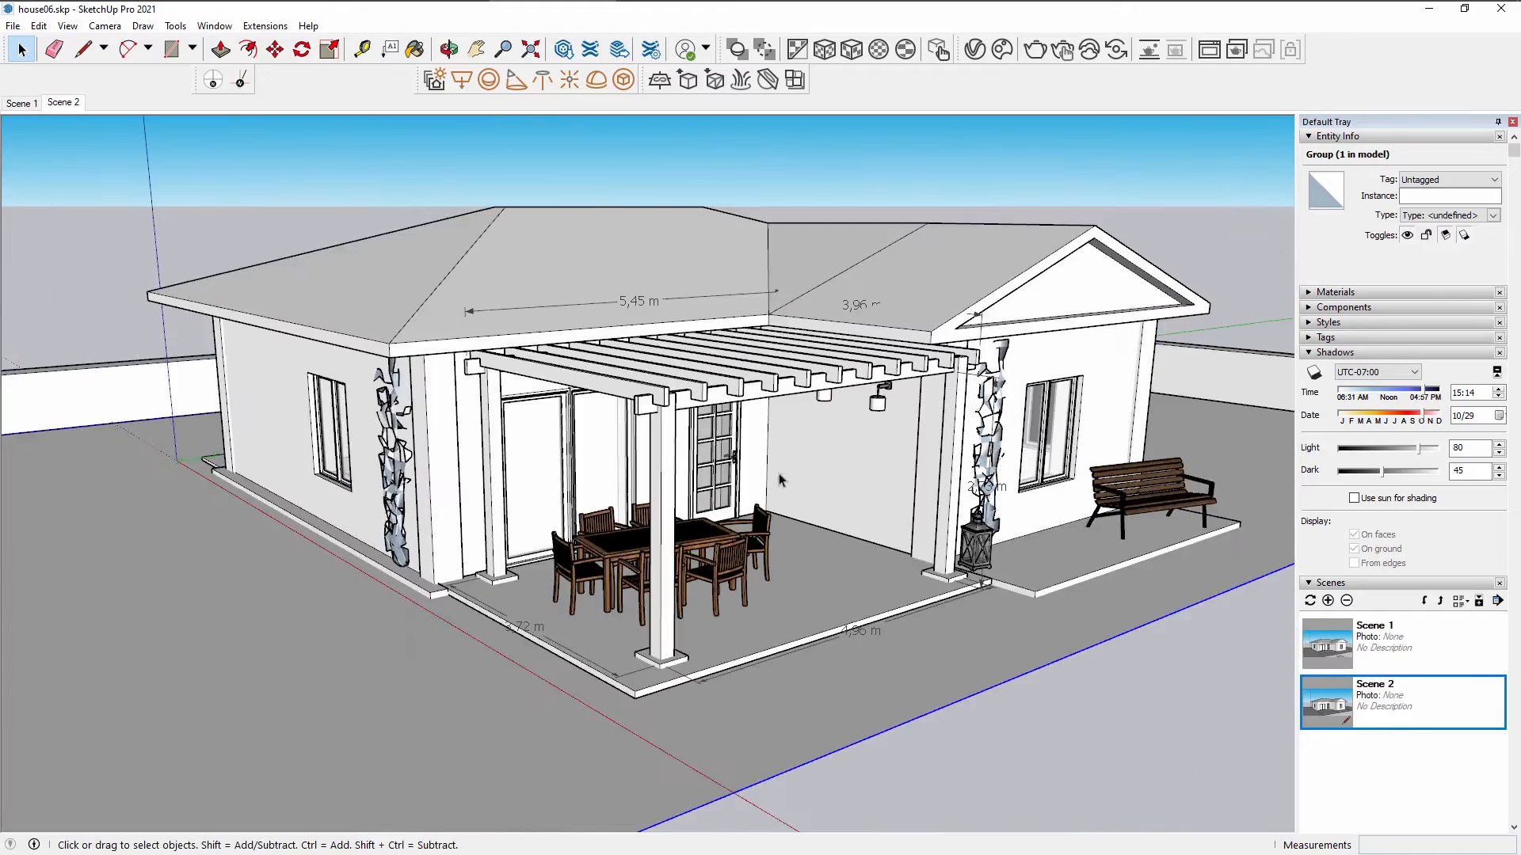
Draw lines from the midpoints of the fascia's corner edges around the eaves, dividing the roof fascia lengthwise into two strips.
key("l")
left_click(383, 459)
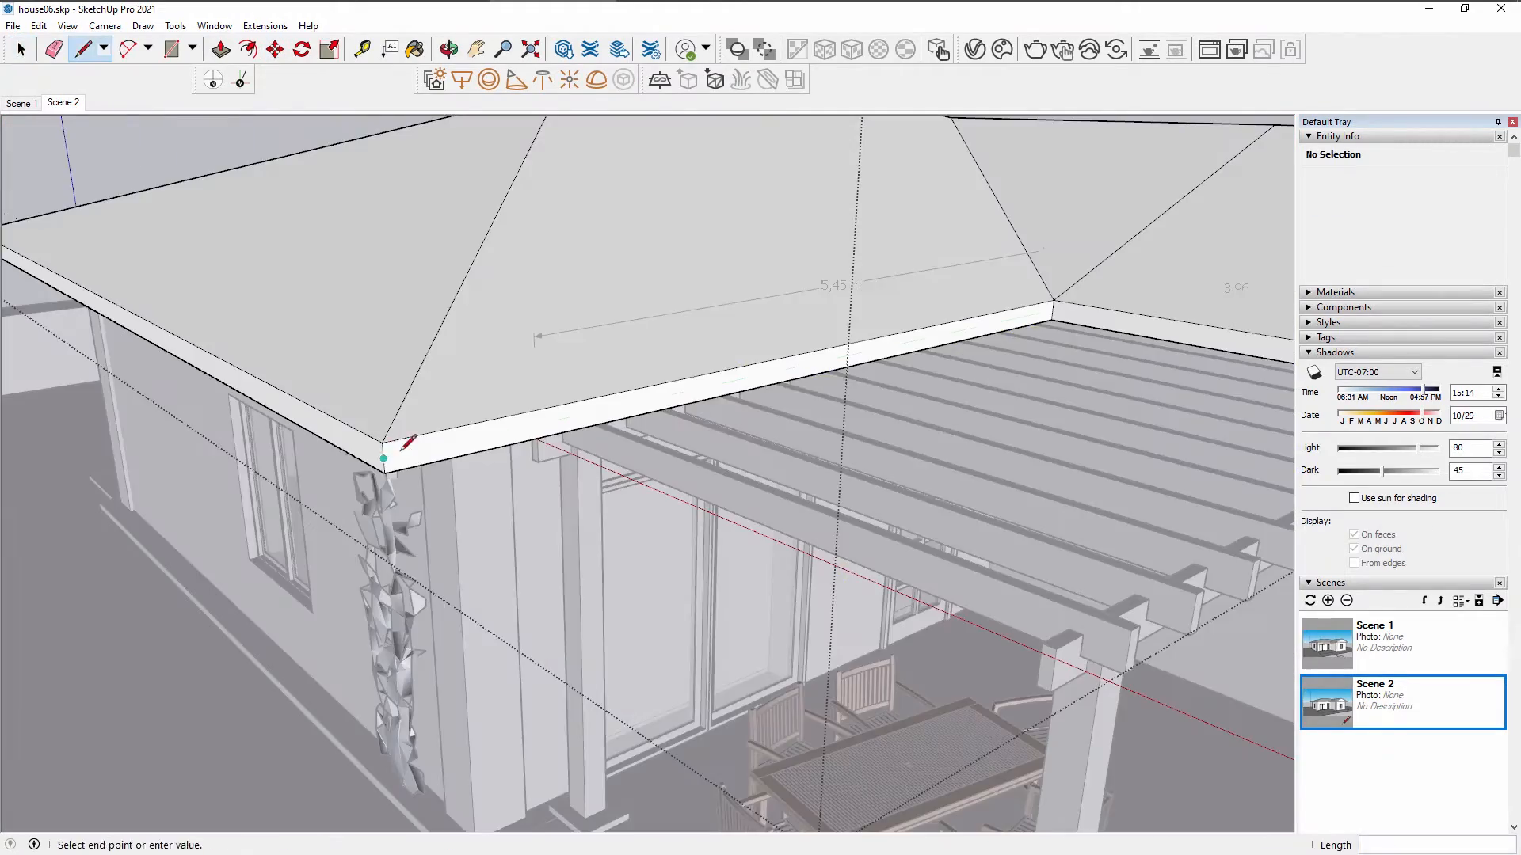
middle_click_drag(824, 372, 669, 324)
left_click(665, 324)
key("space")
scroll(890, 397, "down", 1)
key("l")
middle_click_drag(889, 396, 555, 372)
middle_click_drag(555, 373, 372, 340, "shift")
scroll(845, 326, "up", 2)
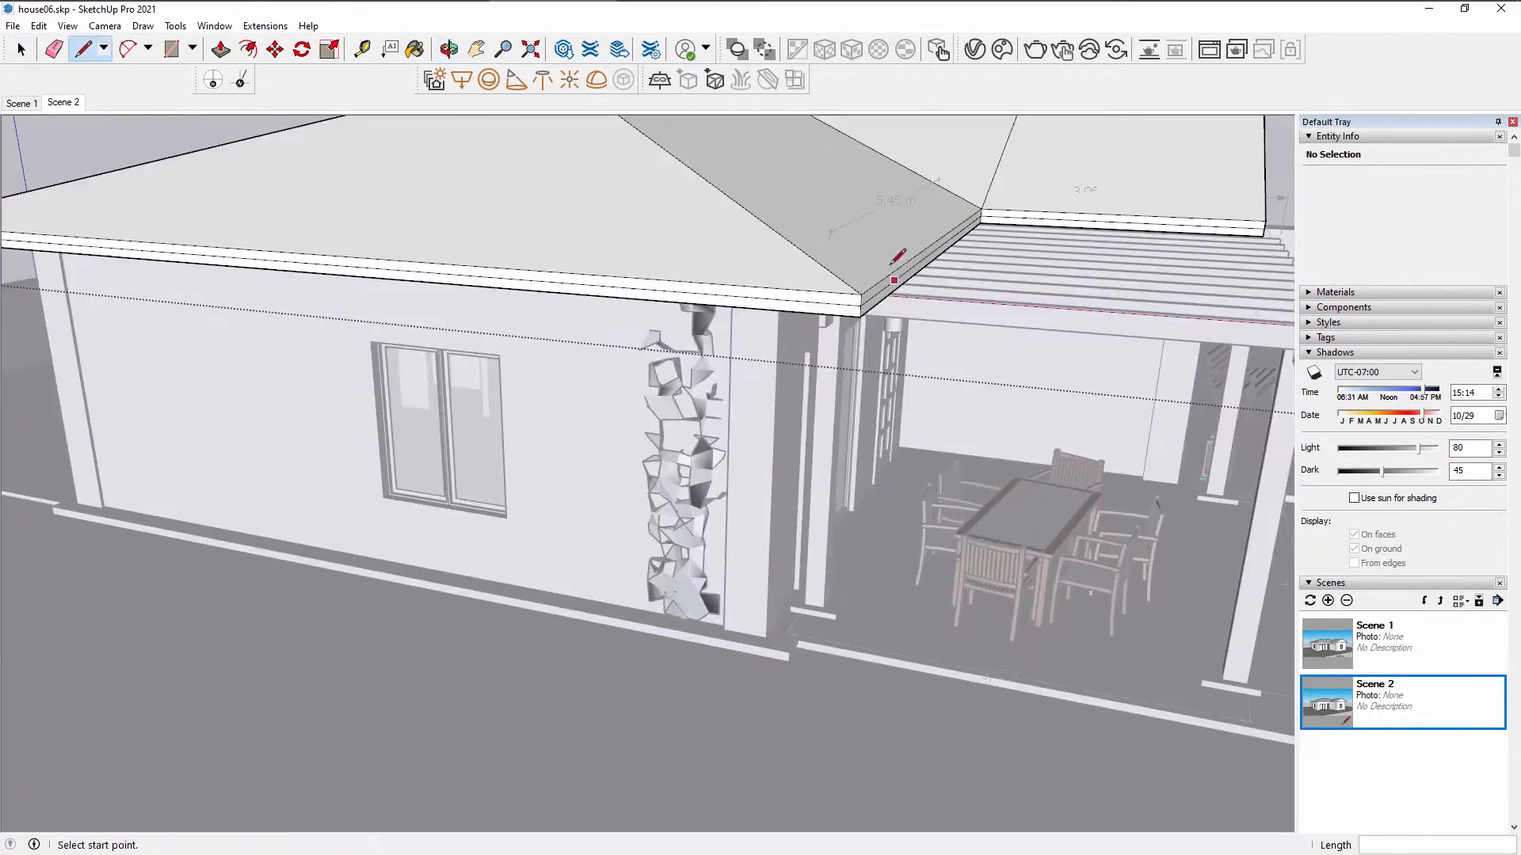
Push/Pull the lower strip of the divided roof fascia and leave the roof group.
key("p")
left_click(855, 317)
middle_click_drag(889, 300, 831, 221)
middle_click_drag(832, 221, 895, 555, "shift")
scroll(895, 554, "down", 3)
key("space")
left_click(895, 621)
scroll(806, 479, "up", 1)
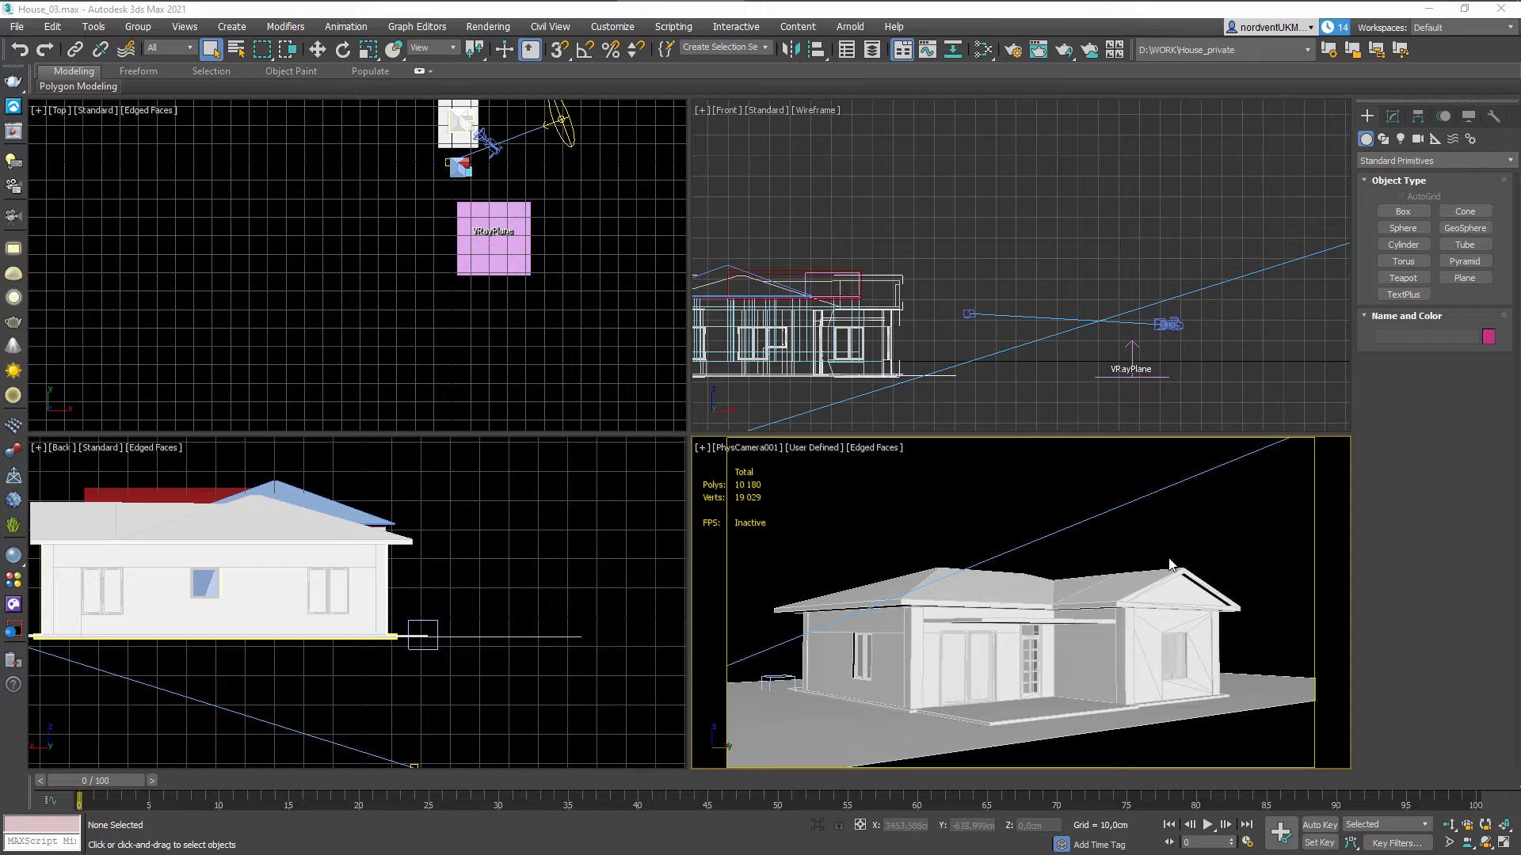
Switch to 3ds Max, run a V-Ray interactive render of the house in the frame buffer, then stop and close it.
right_click(1010, 477)
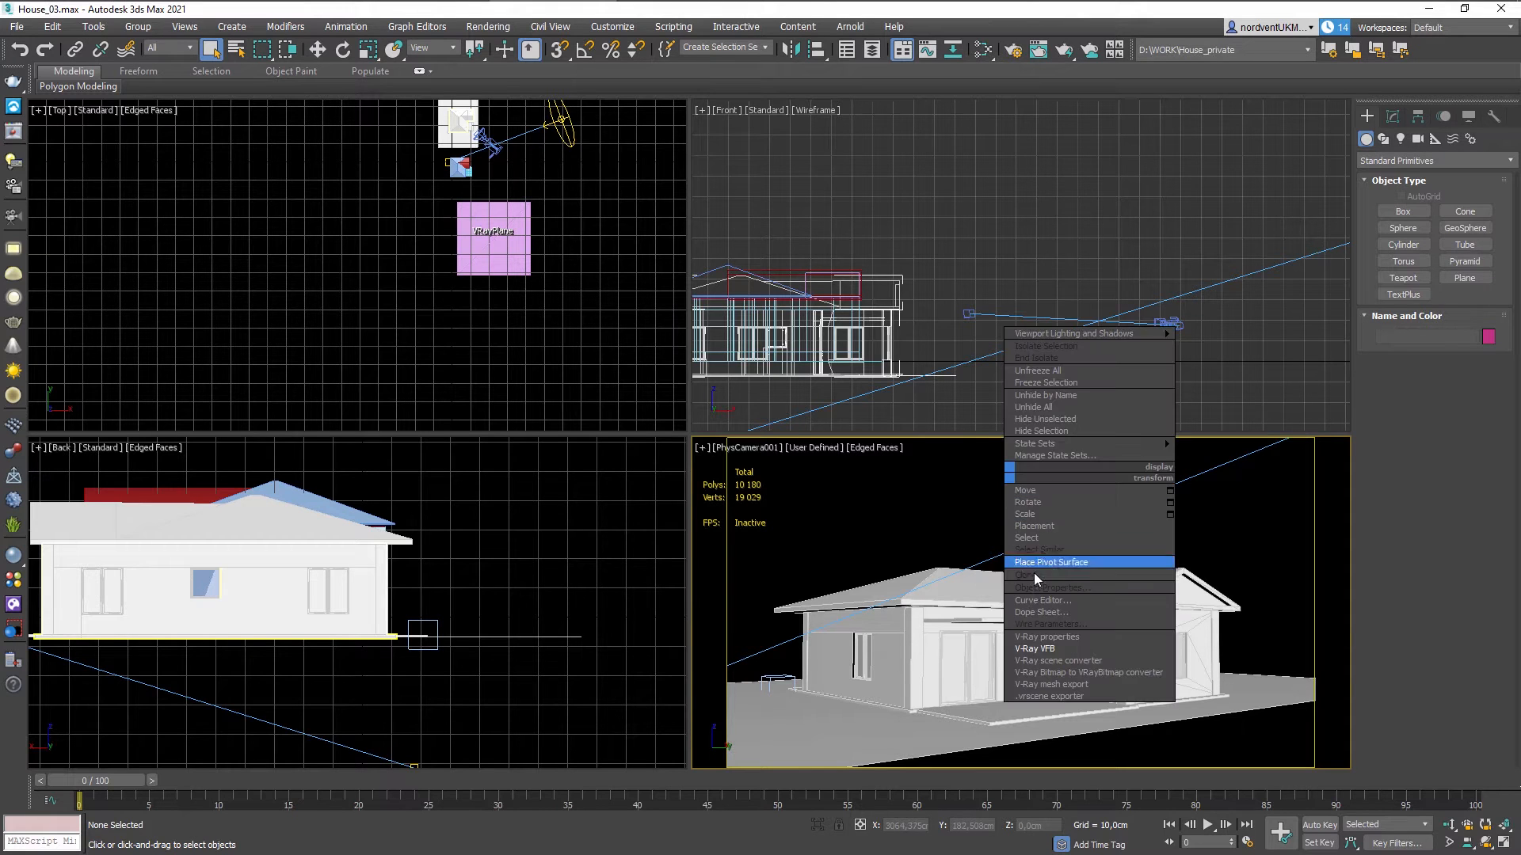
left_click(1039, 654)
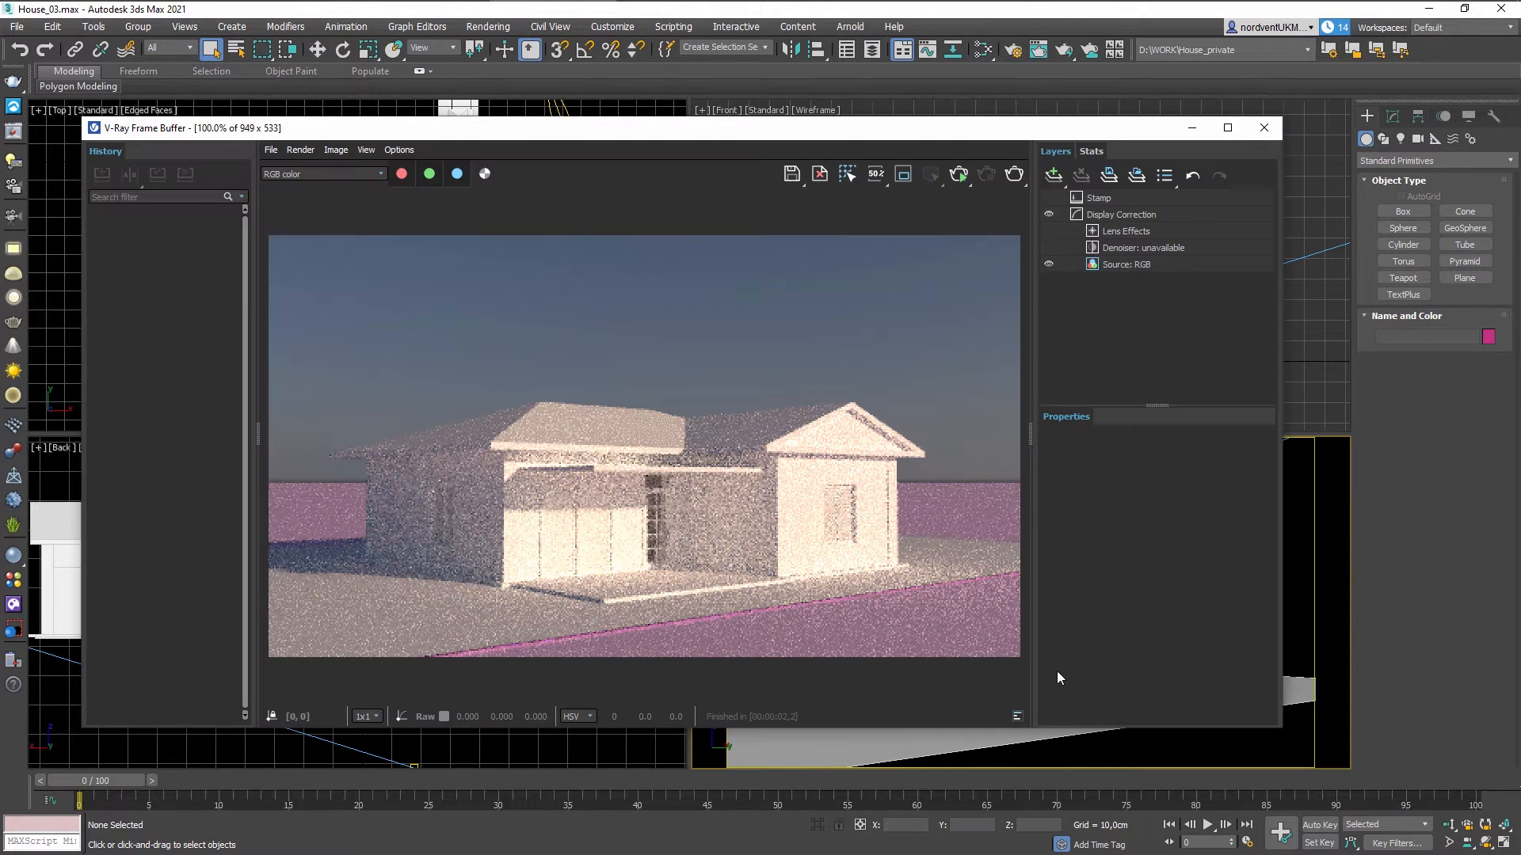
left_click(960, 181)
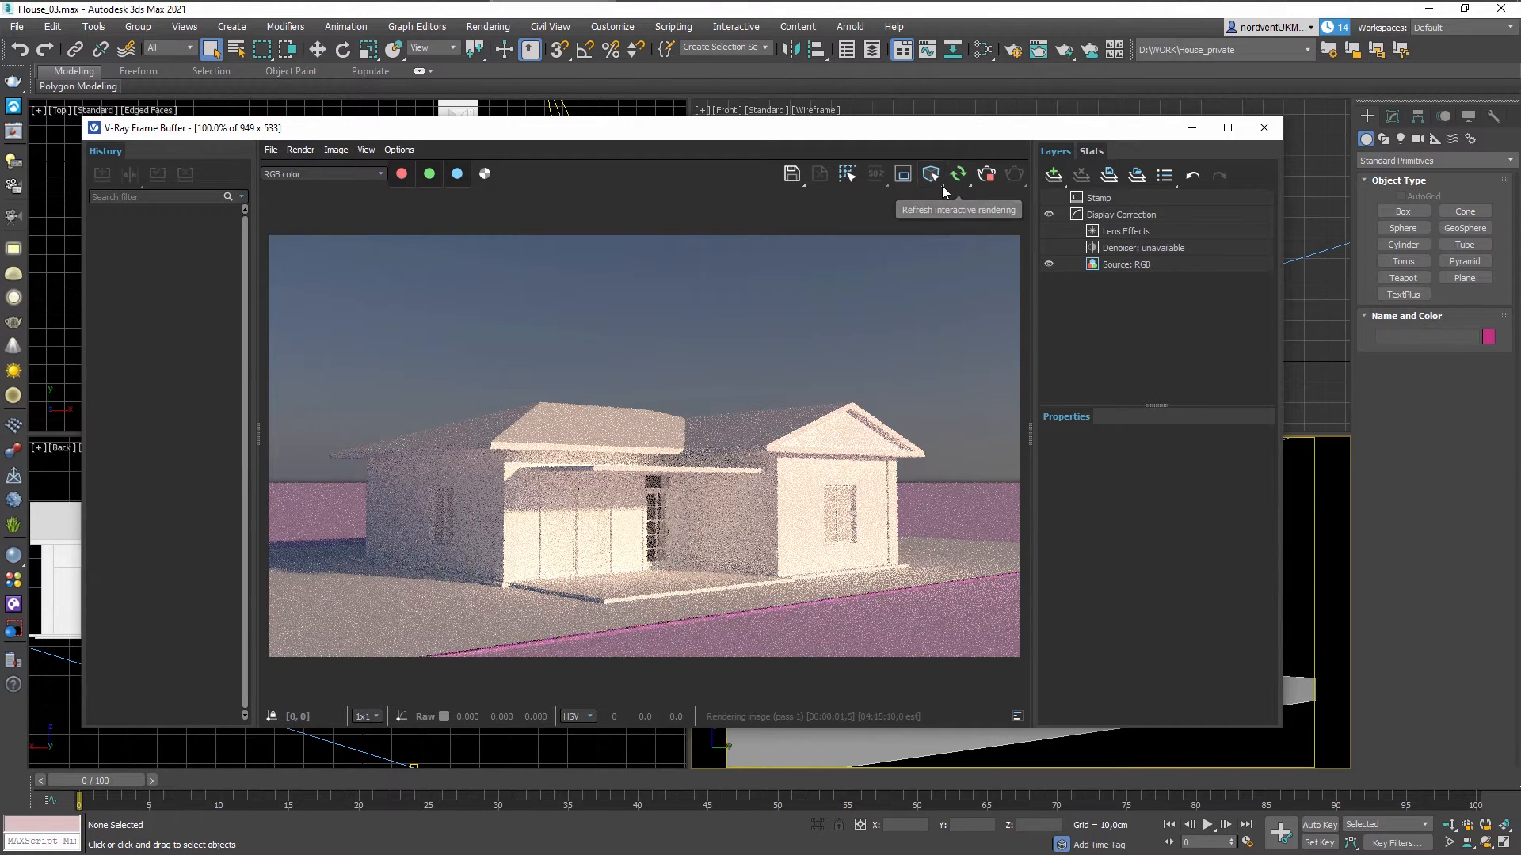
left_click(988, 176)
left_click(1264, 128)
Create a long thin box along the ground plane's edge behind the house as a boundary wall.
left_click(1401, 213)
middle_click_drag(463, 127, 491, 317)
scroll(491, 317, "up", 5)
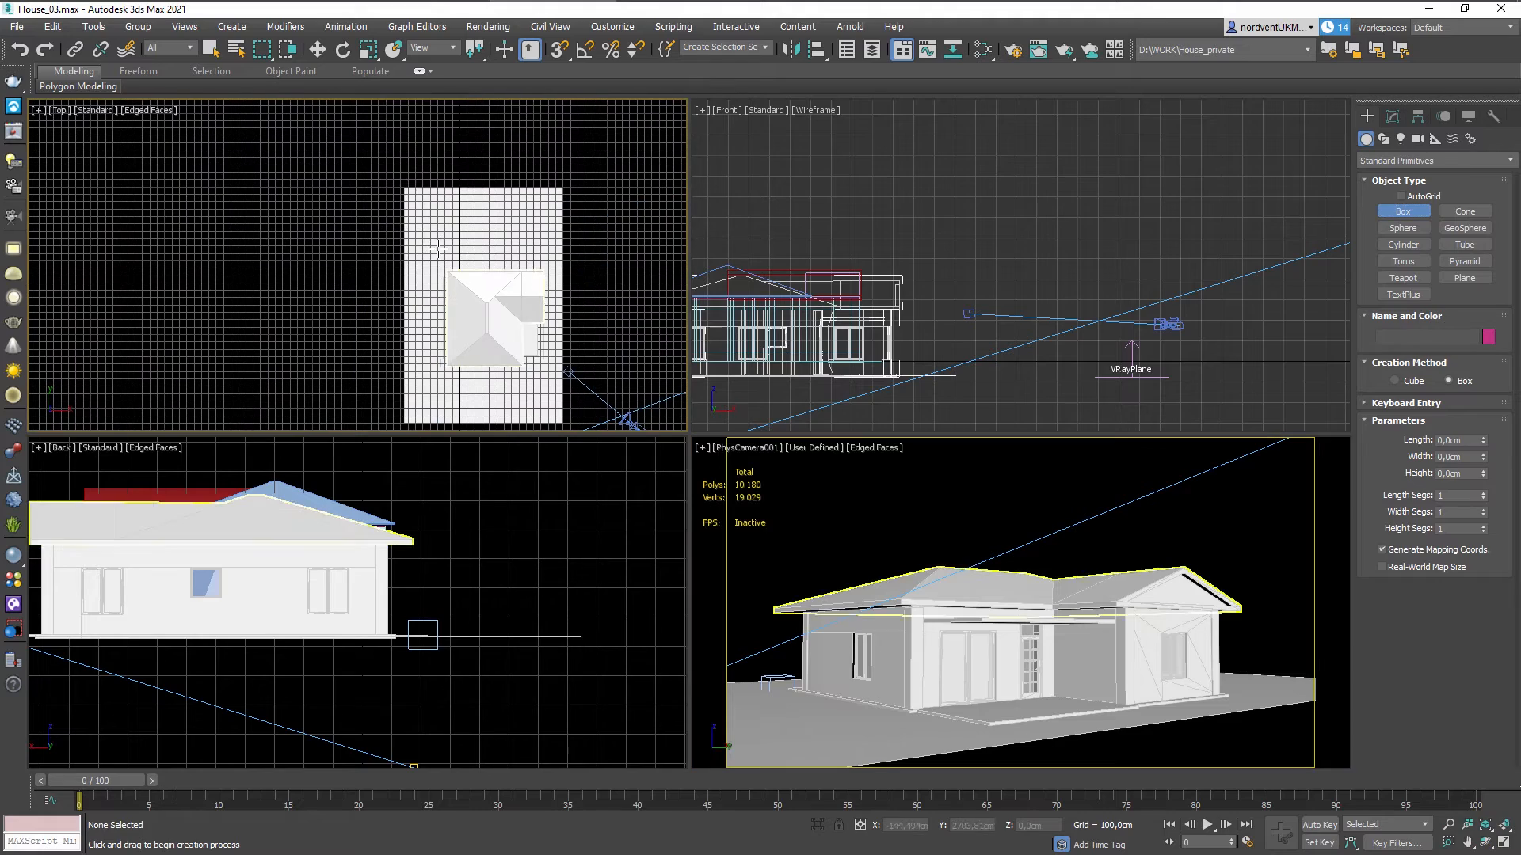
left_click_drag(404, 188, 410, 423)
left_click(410, 388)
right_click(410, 387)
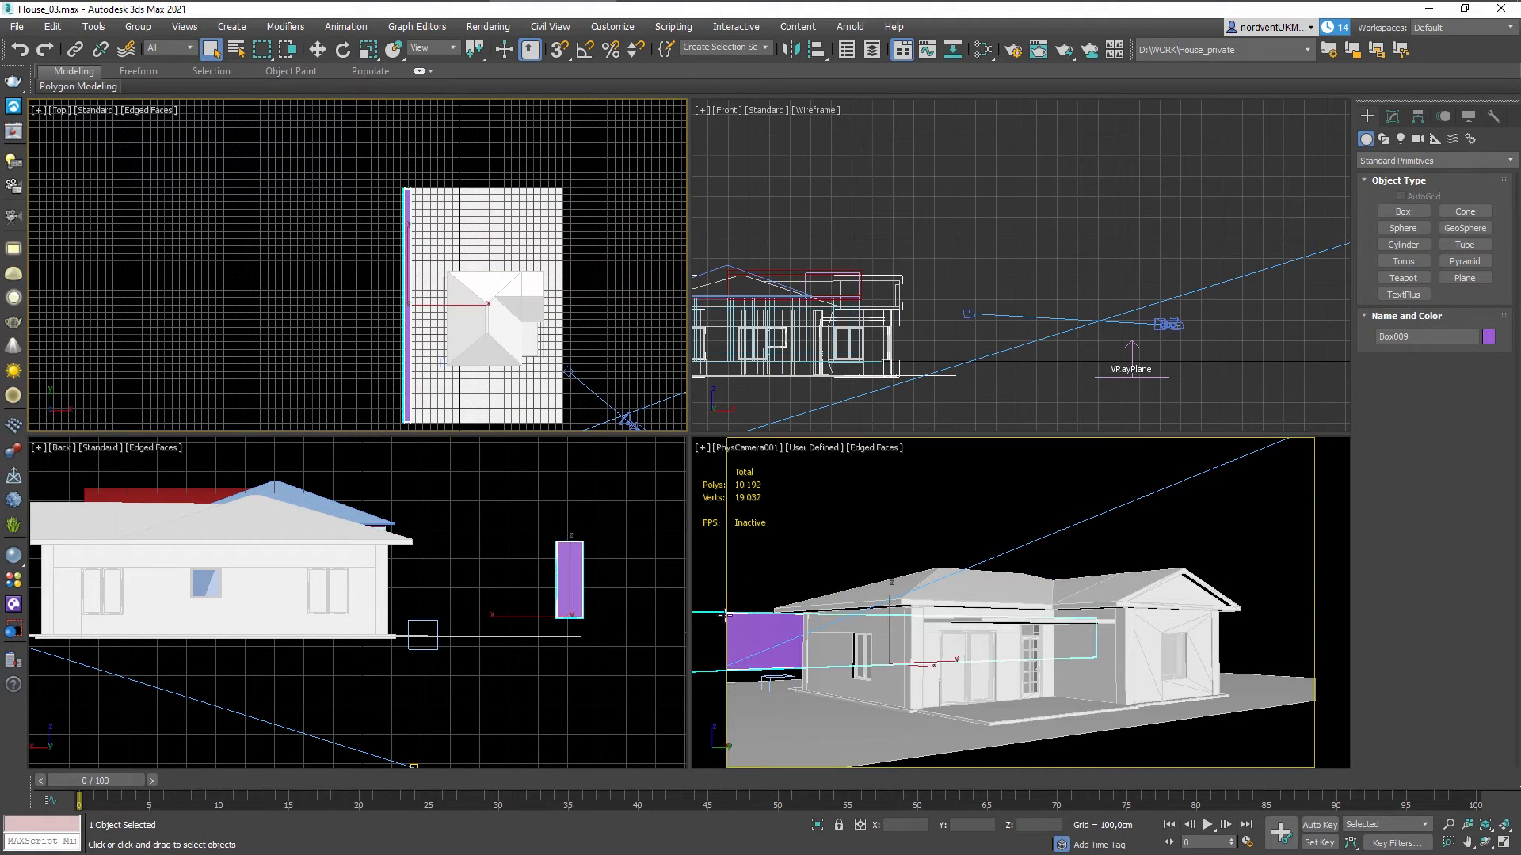
Lower the boundary wall box onto the ground, convert it to an Editable Poly and zoom to its end in a maximized perspective view.
right_click(766, 649)
key("w")
right_click(766, 649)
left_click(994, 790)
right_click(615, 694)
key("alt+w")
key("p")
key("z")
middle_click_drag(641, 519, 852, 511, "alt")
scroll(895, 480, "up", 5)
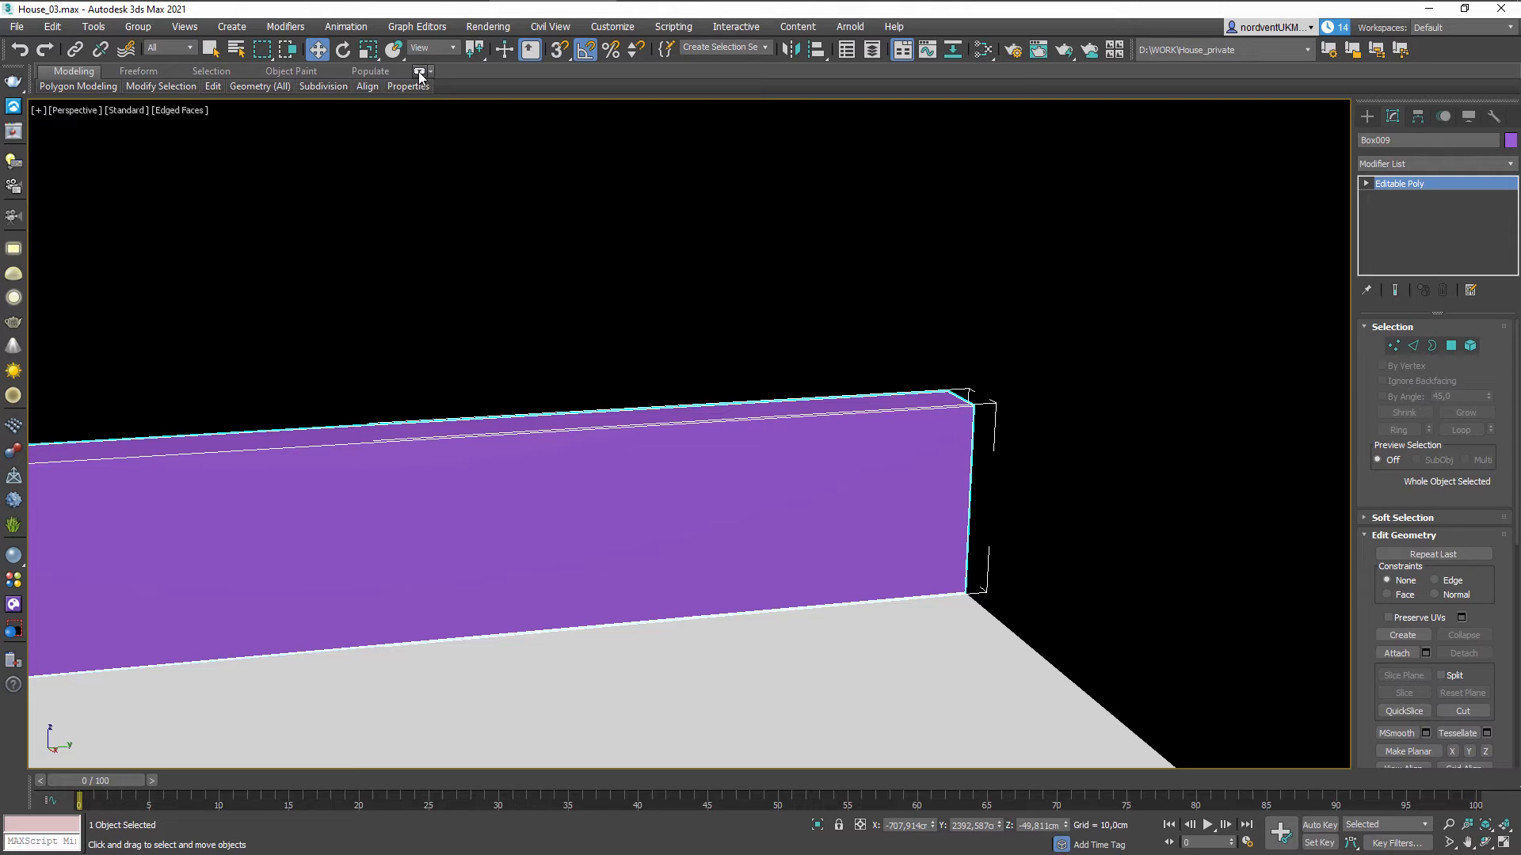
Add a vertical edge loop close to the end of the boundary wall with SwiftLoop.
left_click(420, 72)
left_click(588, 92)
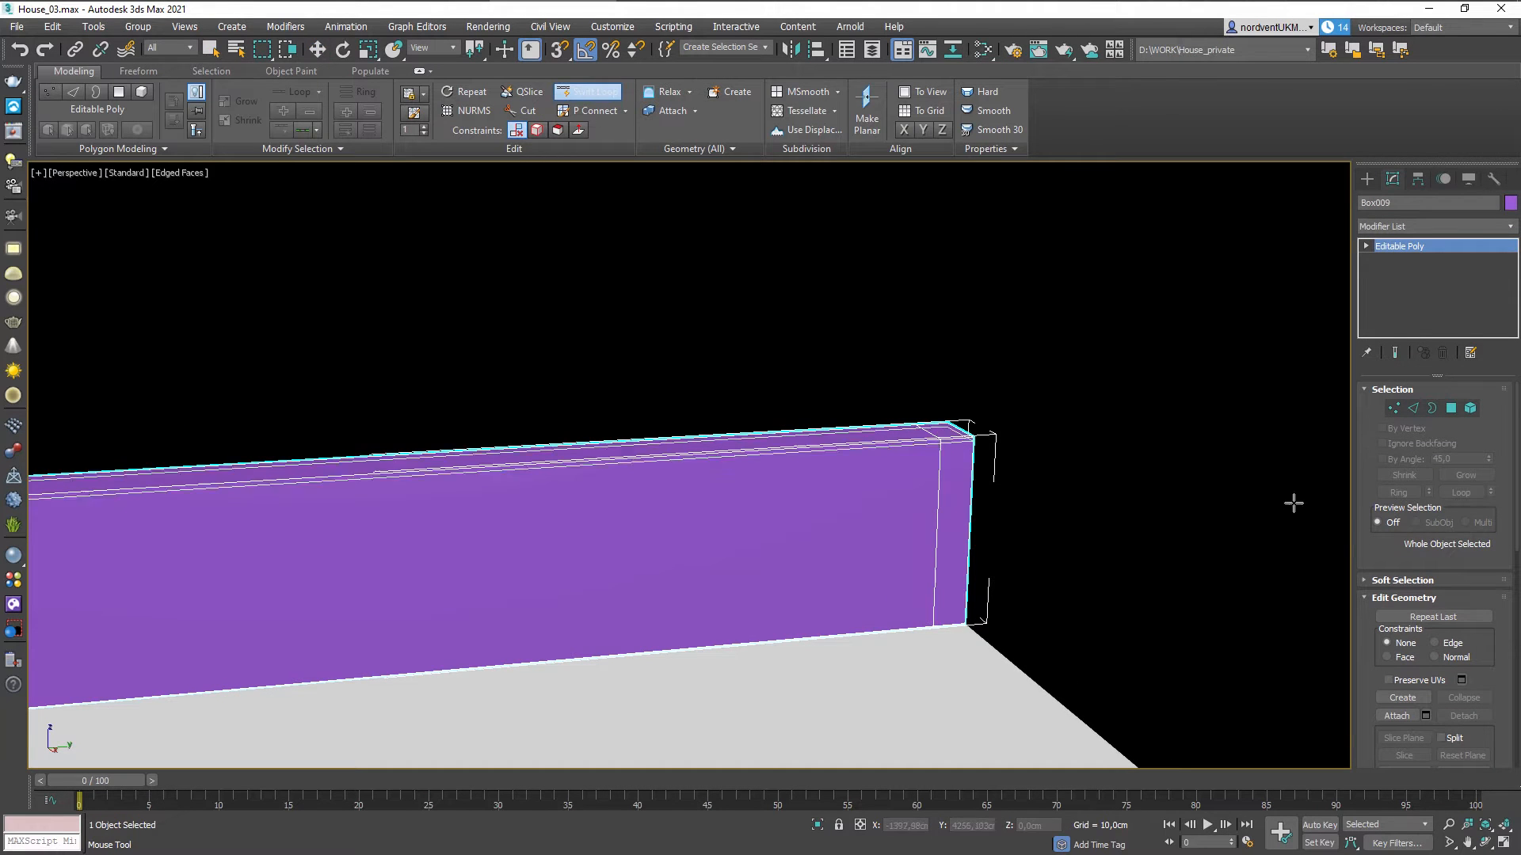
left_click(939, 438)
Extrude the wall's inner end polygon along the adjoining edge of the ground plane to form an L-shaped boundary wall.
key("4")
right_click(998, 499)
left_click(955, 524)
left_click(1425, 635)
left_click(700, 520)
scroll(957, 540, "down", 6)
left_click_drag(966, 552, 1121, 678)
key("4")
left_click(971, 402)
middle_click_drag(824, 570, 814, 518, "alt")
key("alt+w")
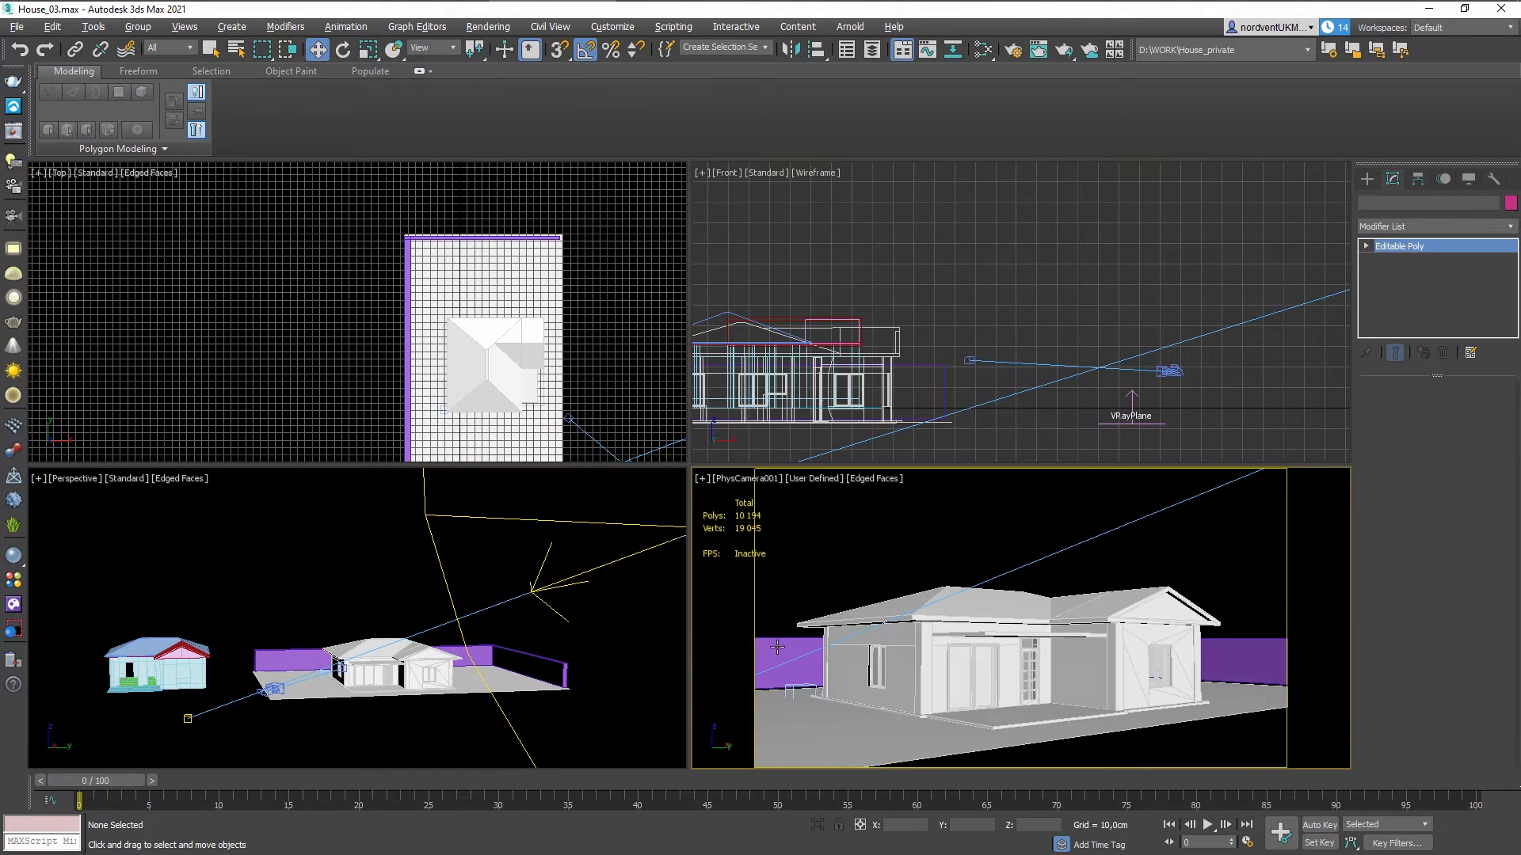
left_click(777, 648)
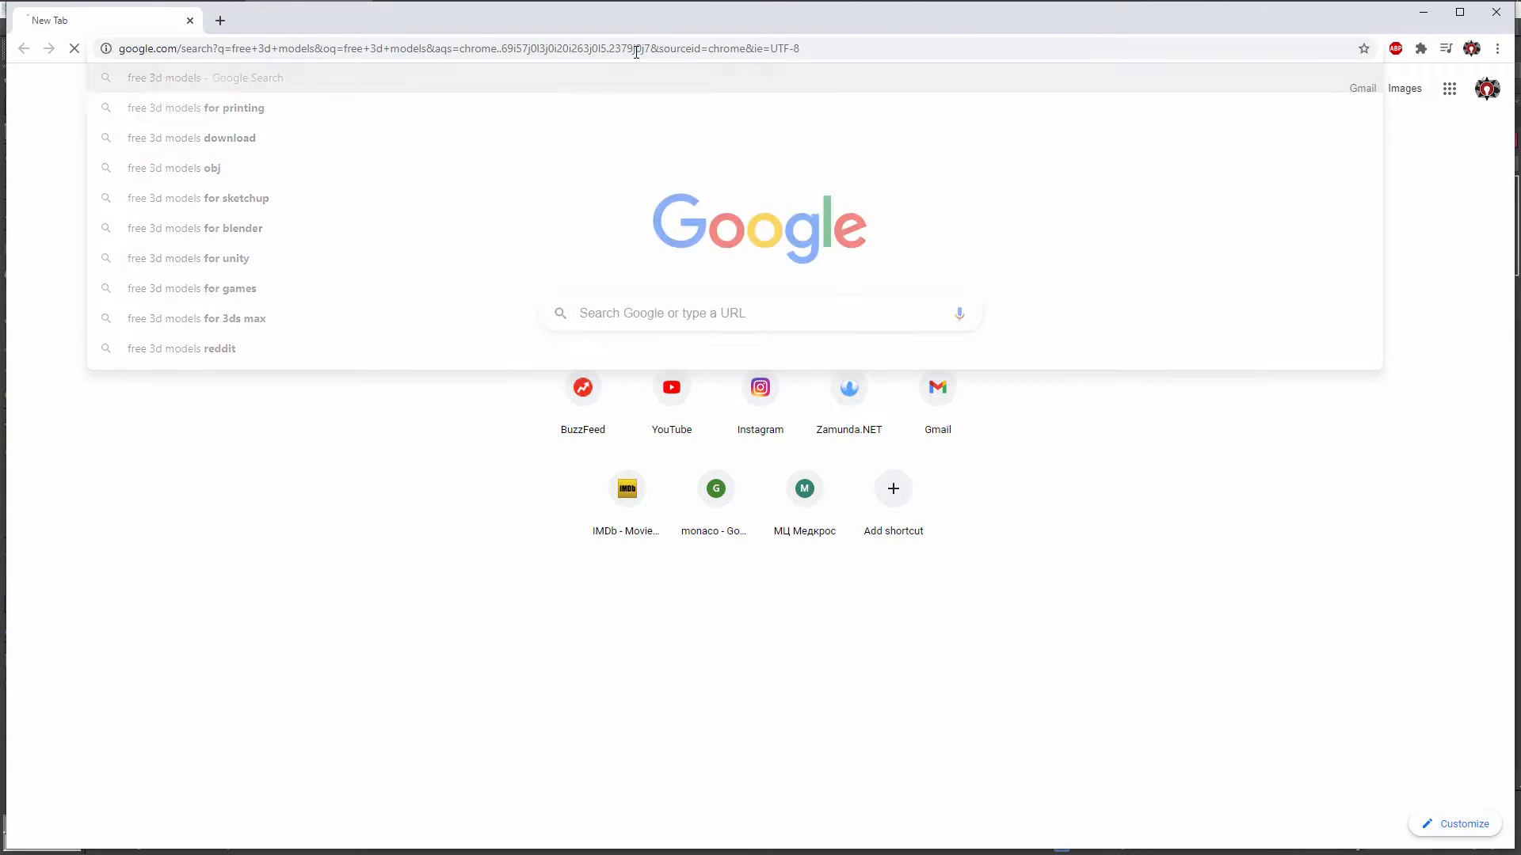
Search the web for "free 3d models" in Chrome, look through the model categories on Free3D.com and close the browser.
key("Return")
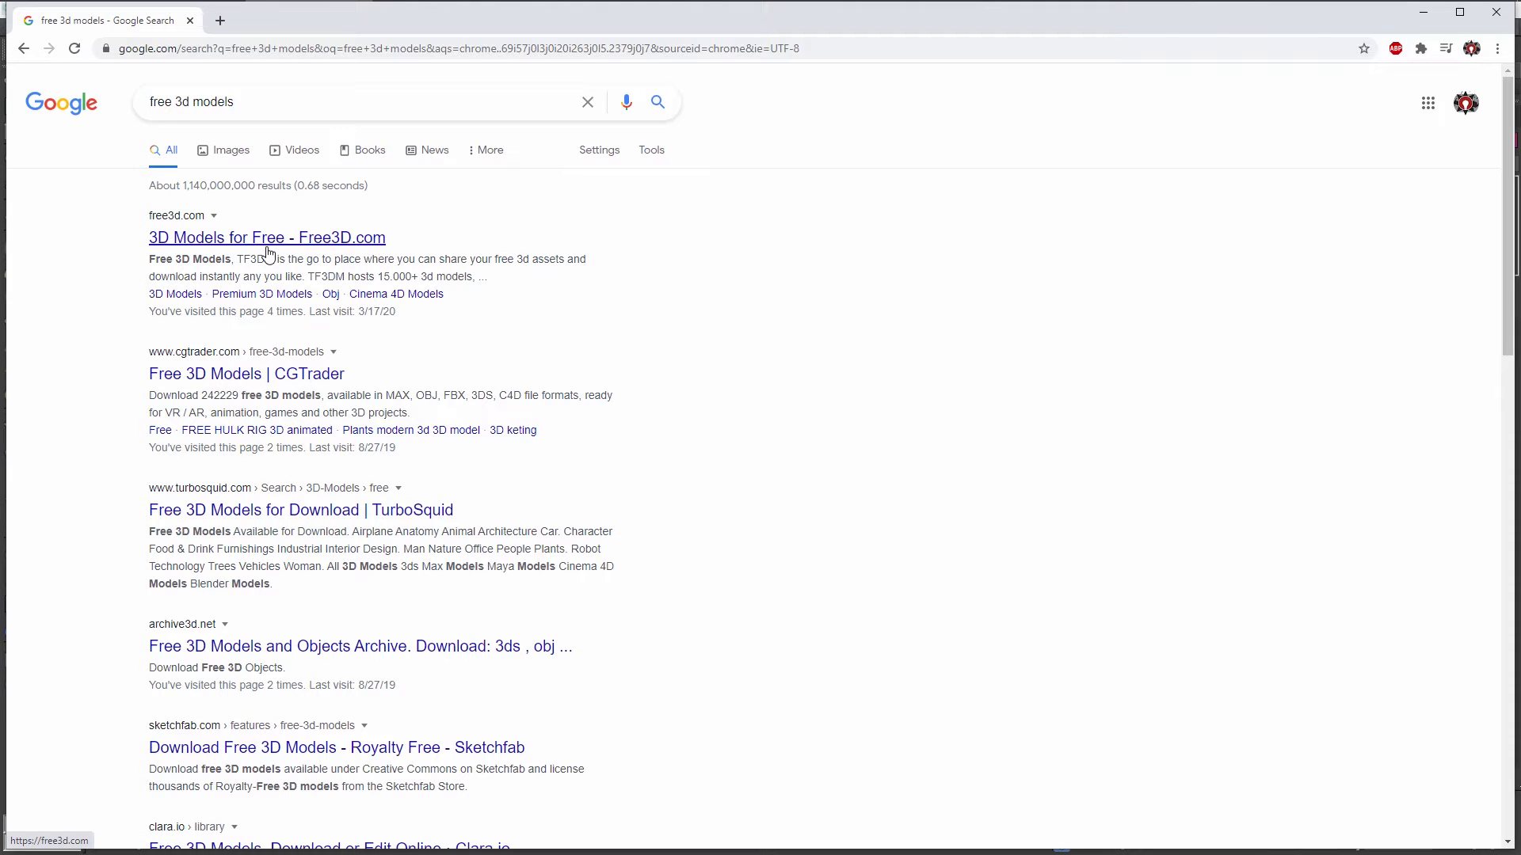
scroll(710, 381, "down", 6)
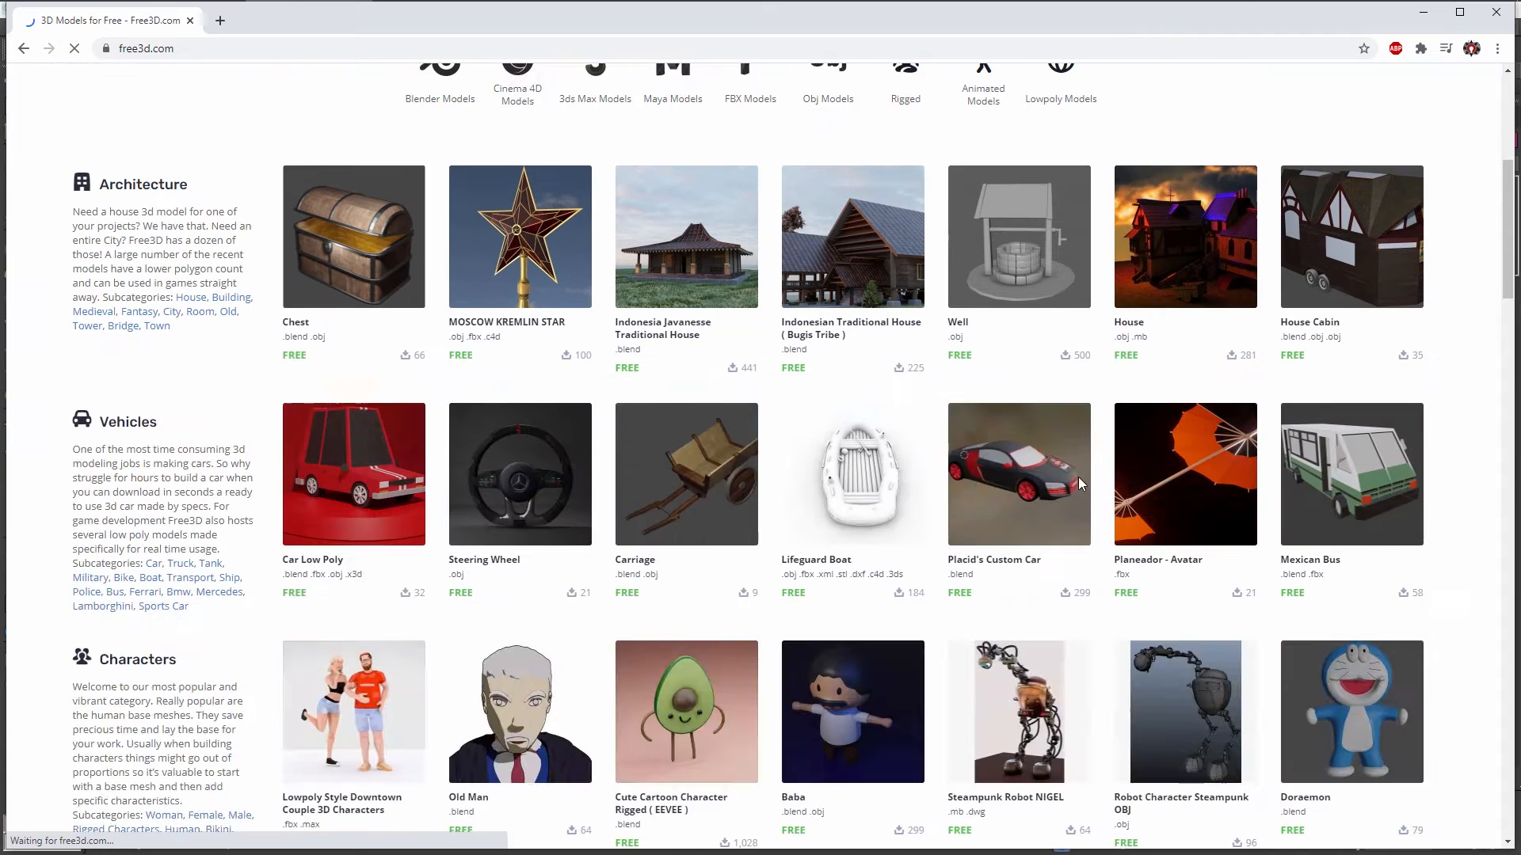
scroll(1069, 473, "down", 4)
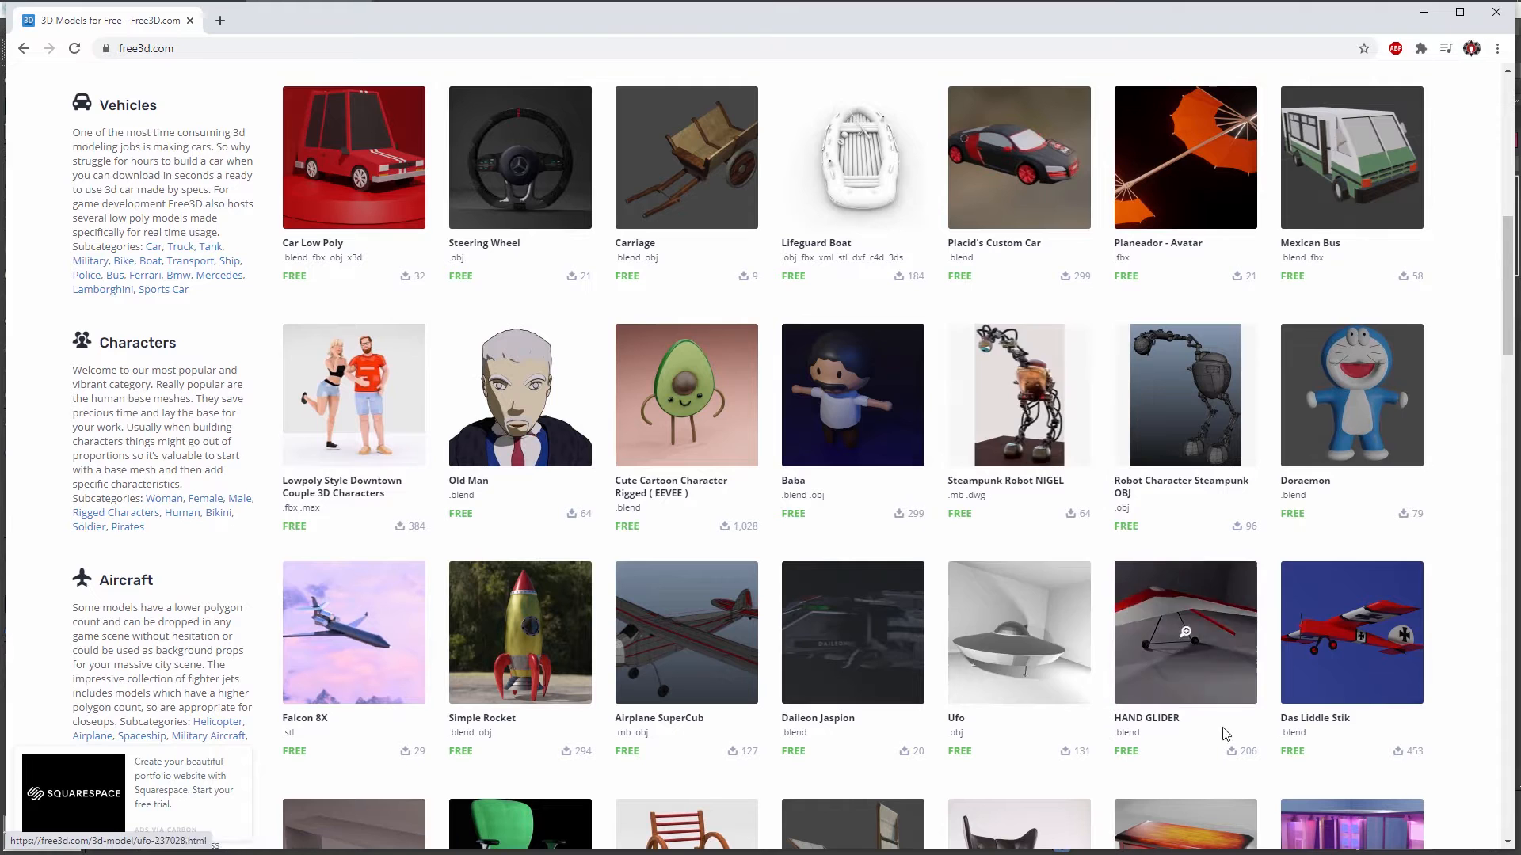
scroll(651, 595, "down", 5)
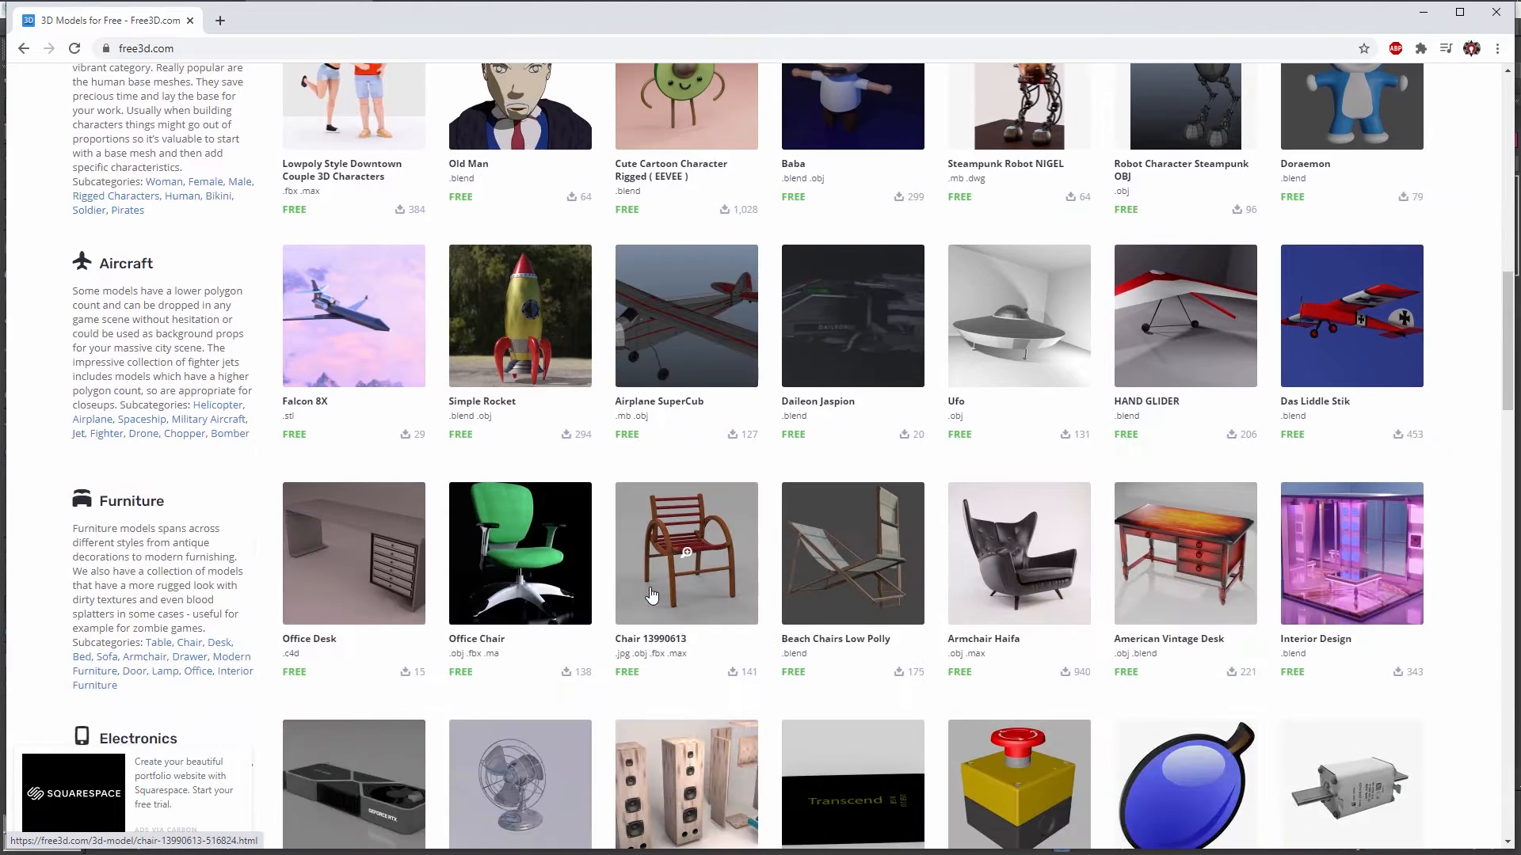
scroll(651, 596, "down", 2)
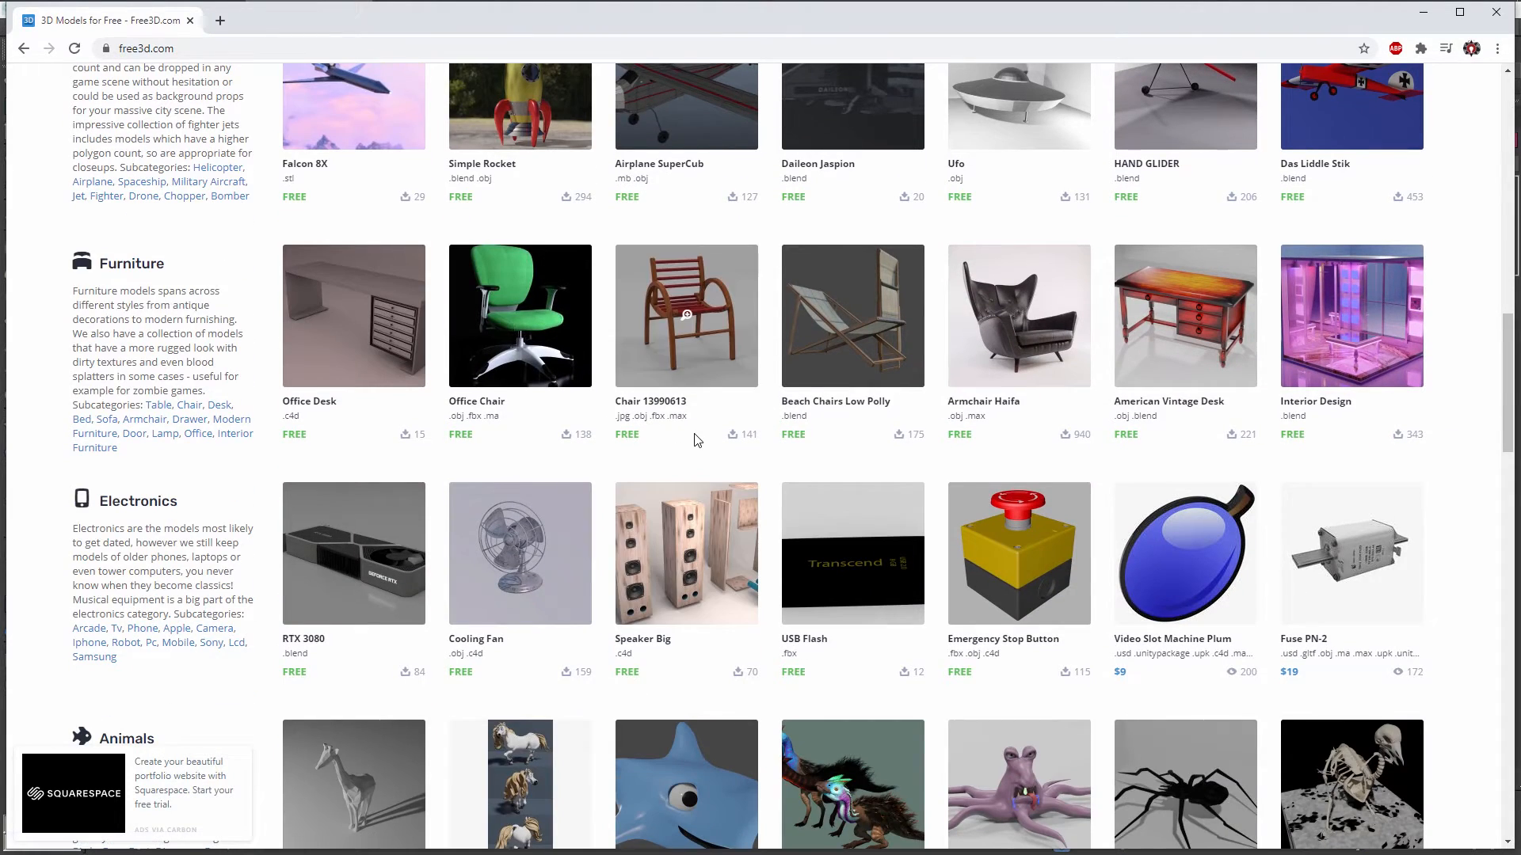
scroll(672, 475, "down", 4)
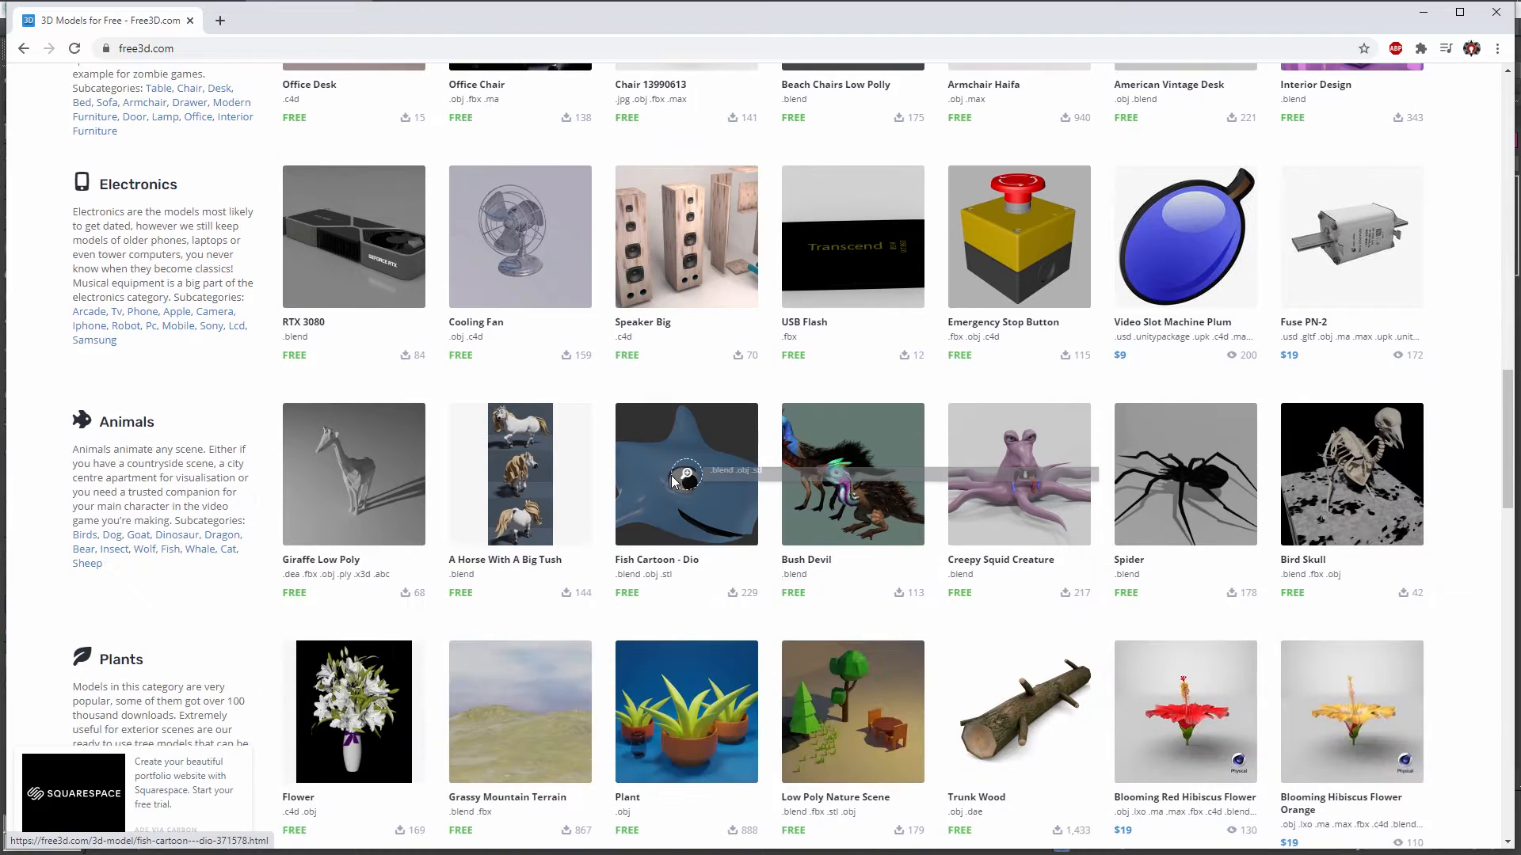
scroll(673, 483, "down", 4)
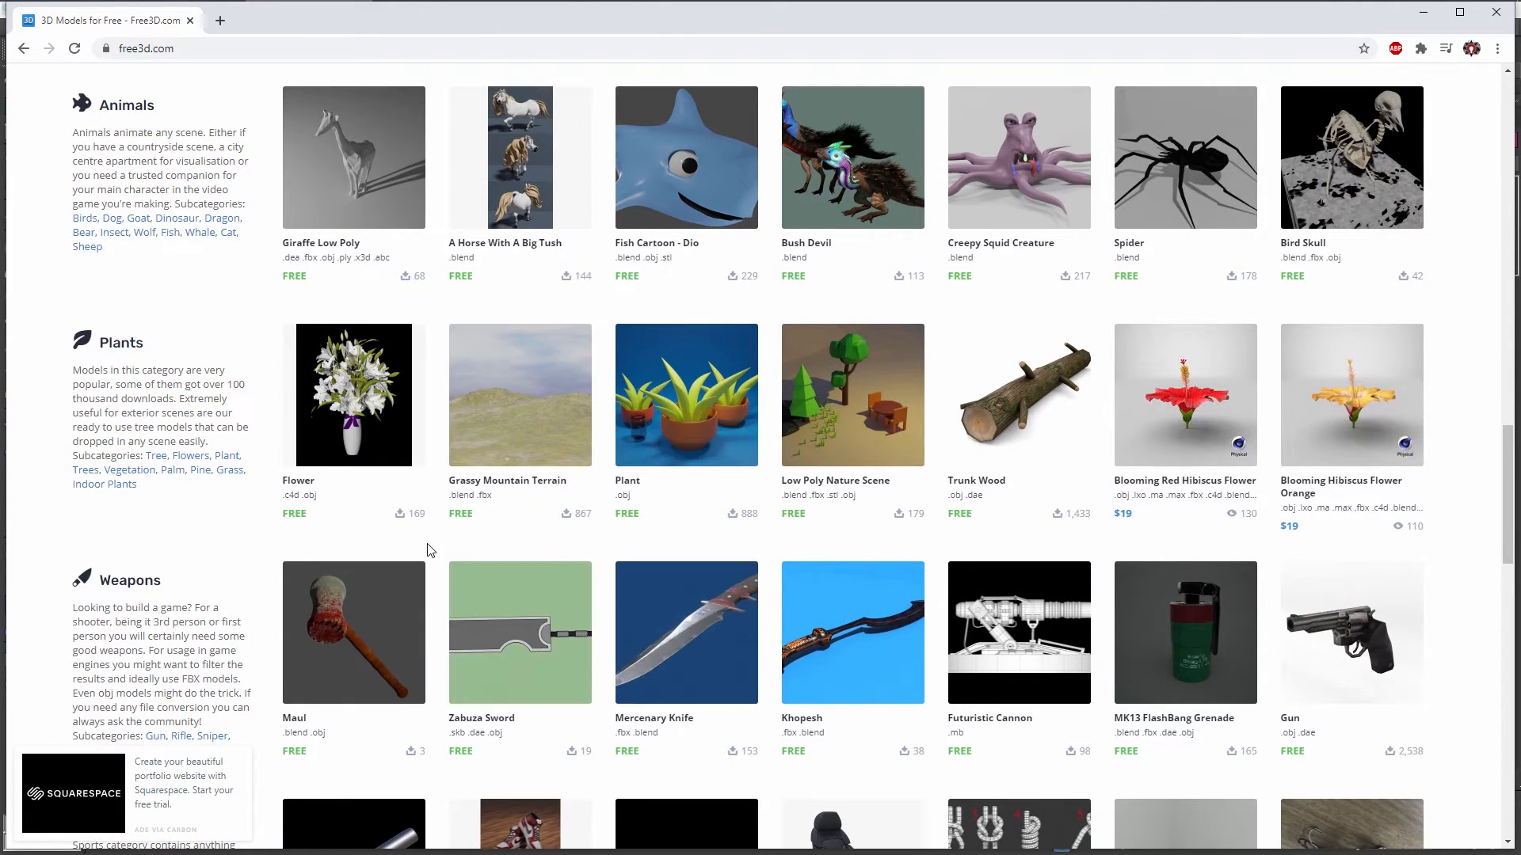
scroll(430, 550, "down", 3)
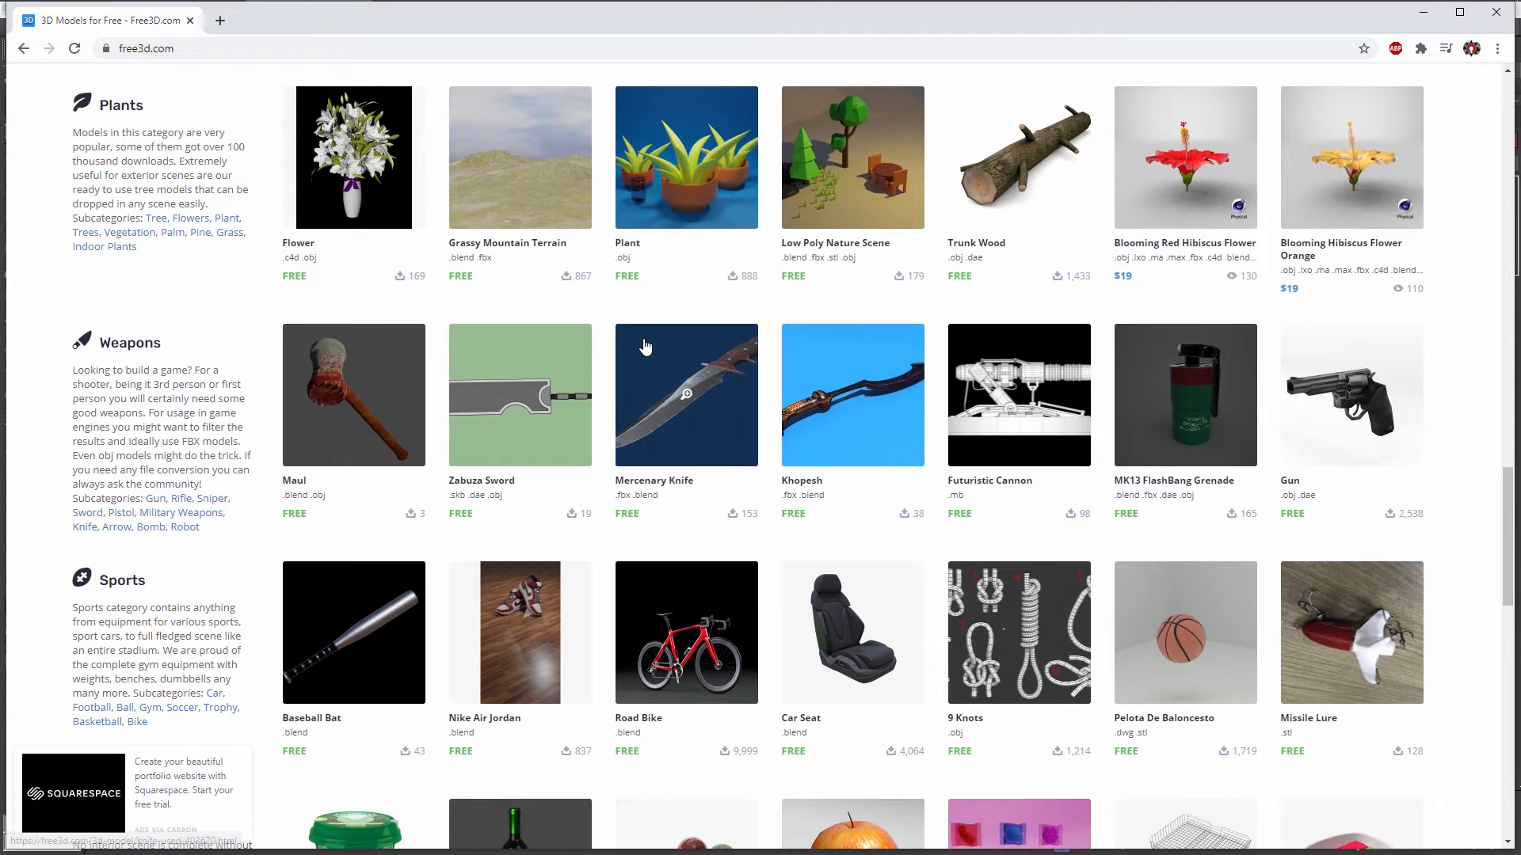
scroll(657, 319, "down", 10)
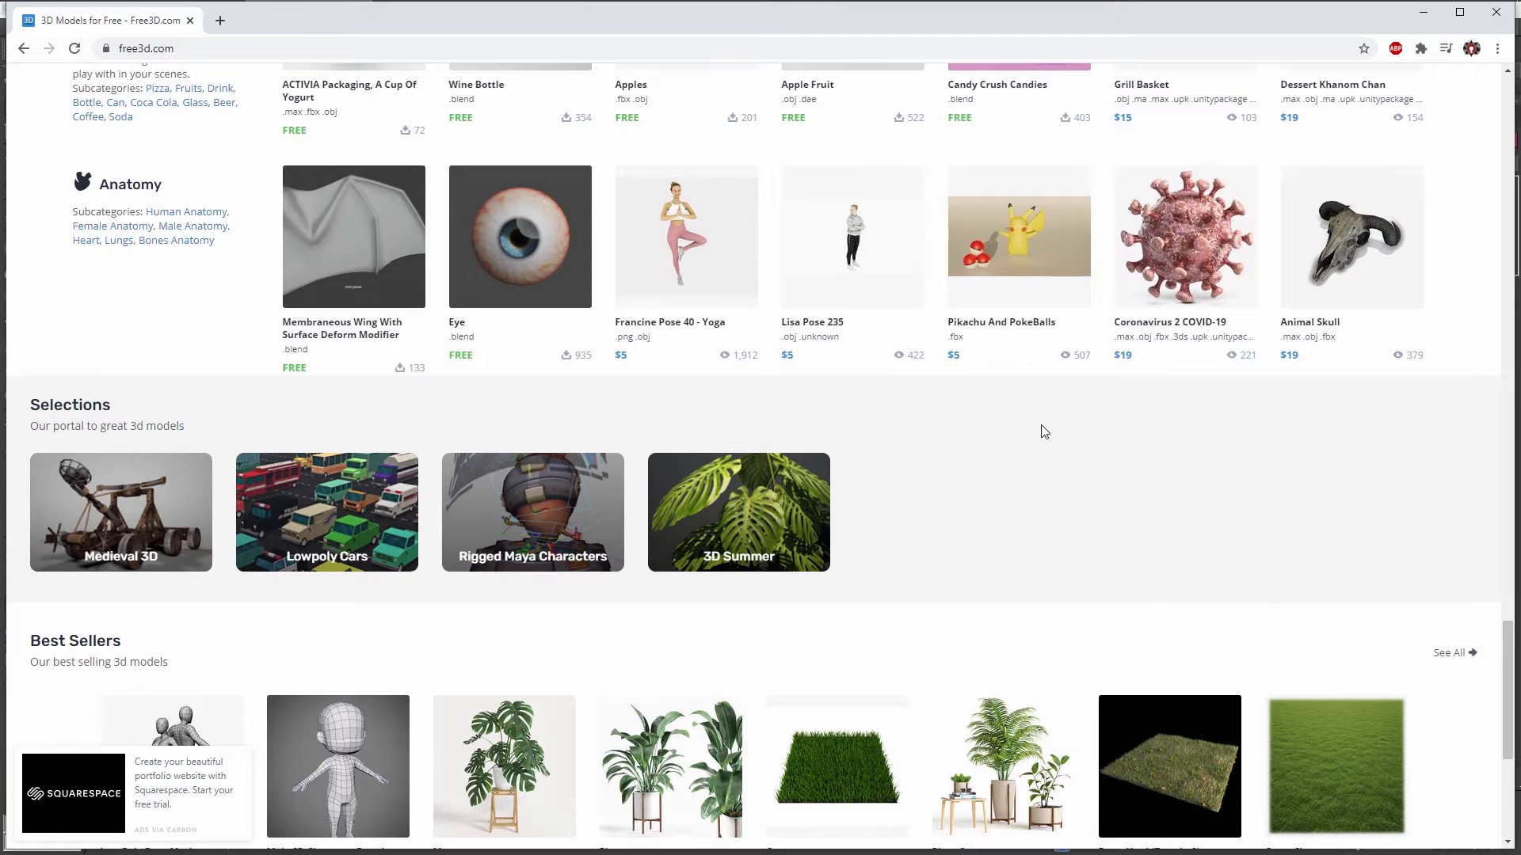
scroll(1042, 428, "down", 3)
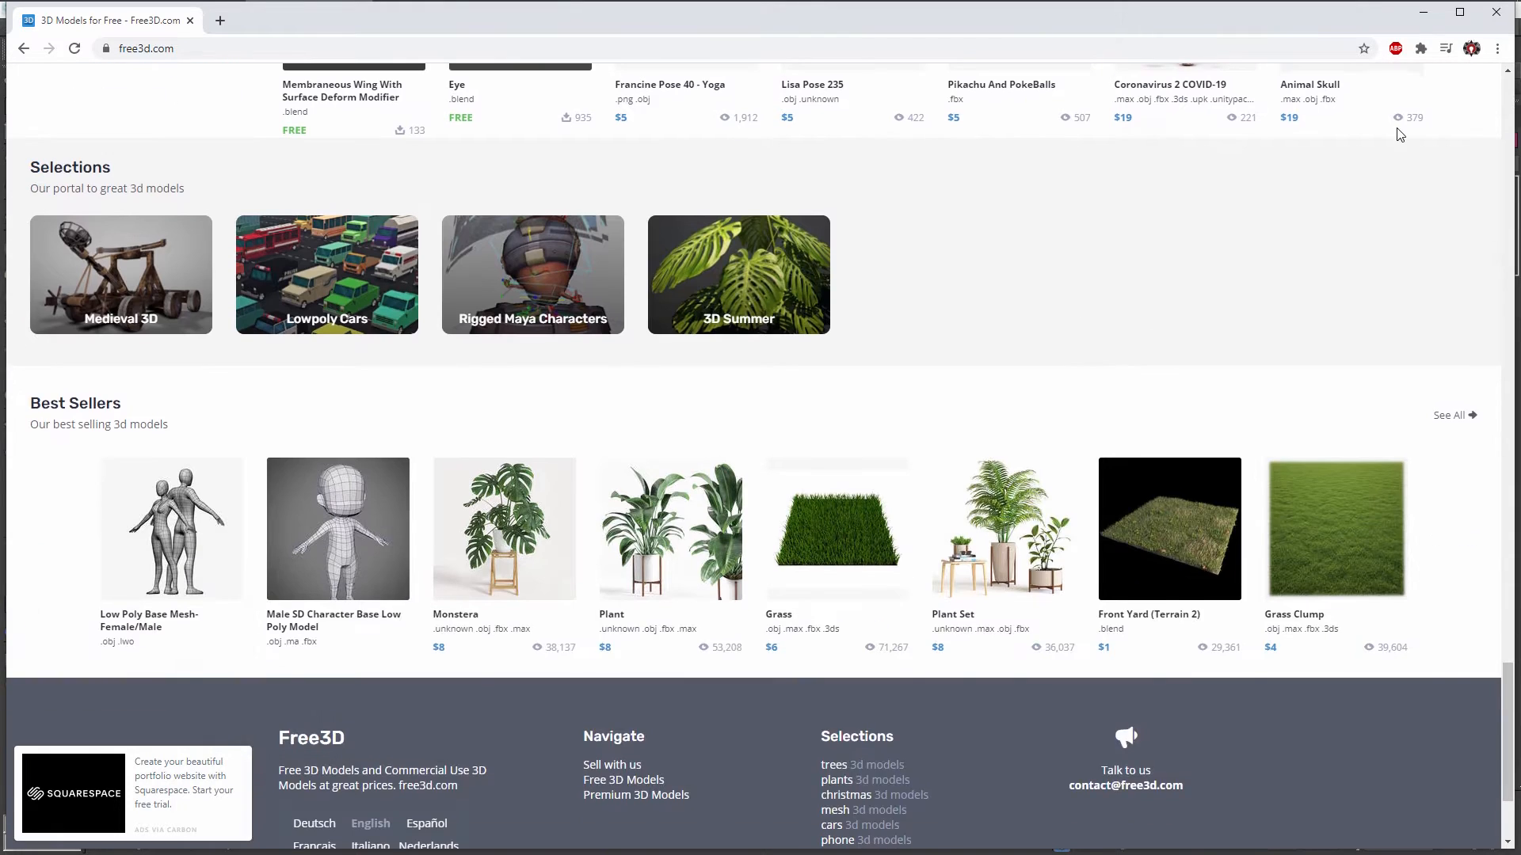
left_click(1491, 22)
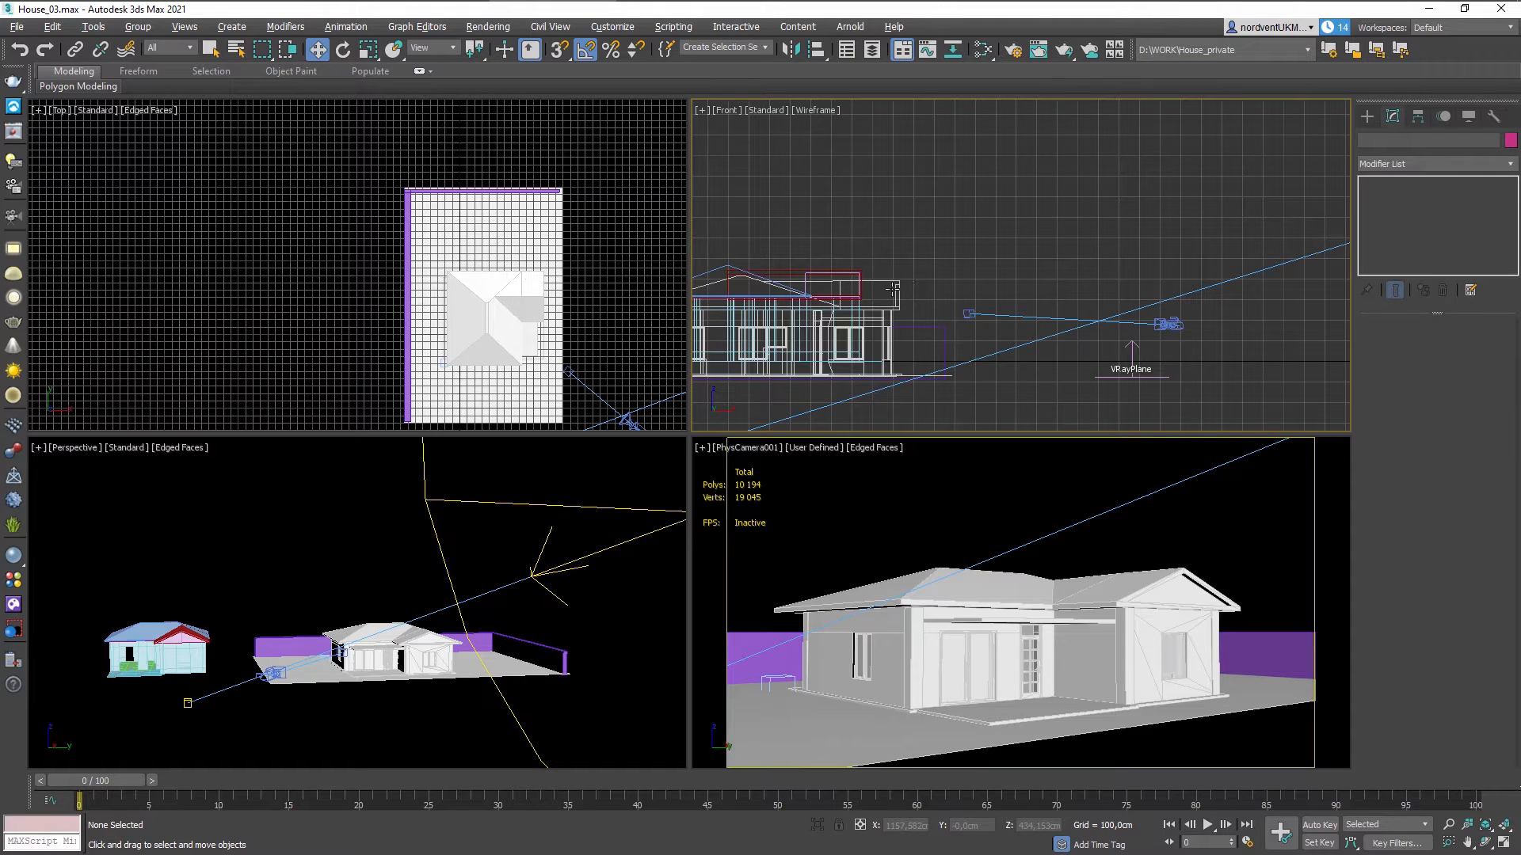
Open the Chaos Cosmos Browser in 3ds Max and look over the categories on its home page.
left_click(13, 604)
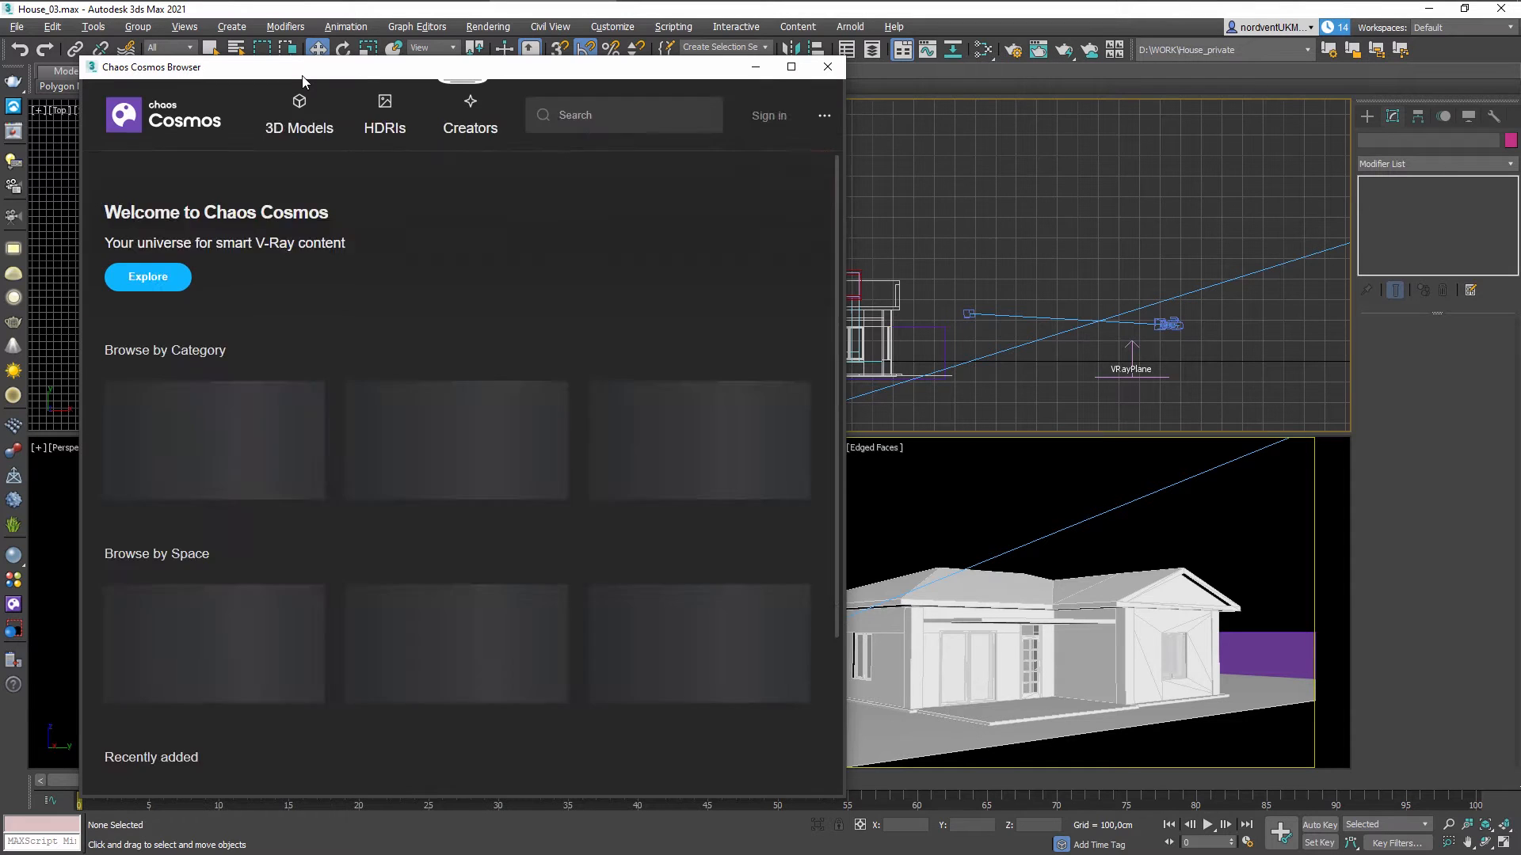
left_click_drag(302, 83, 441, 71)
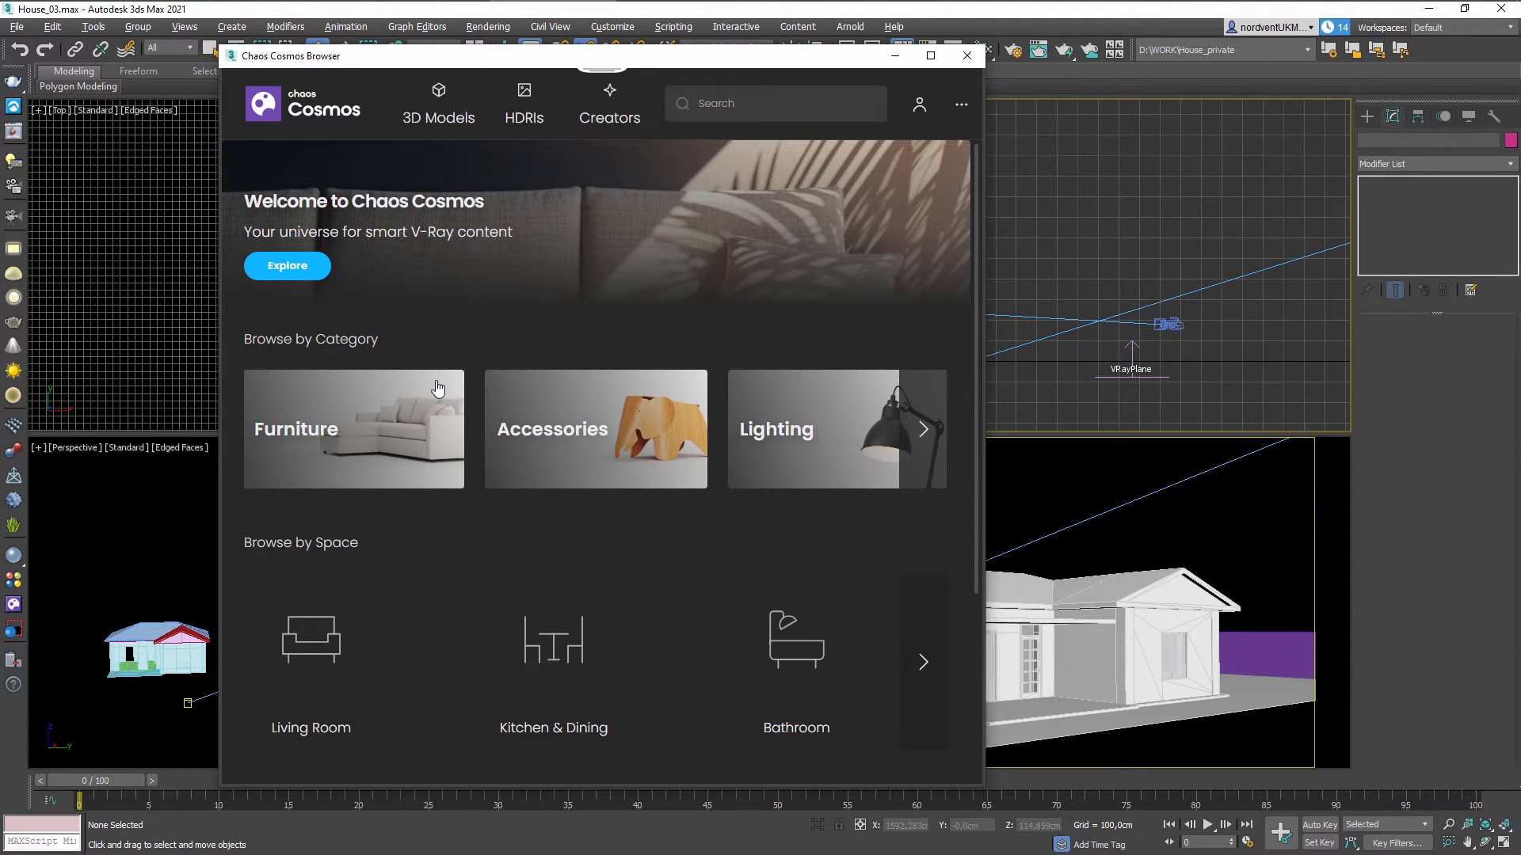
scroll(440, 376, "down", 4)
scroll(442, 373, "up", 4)
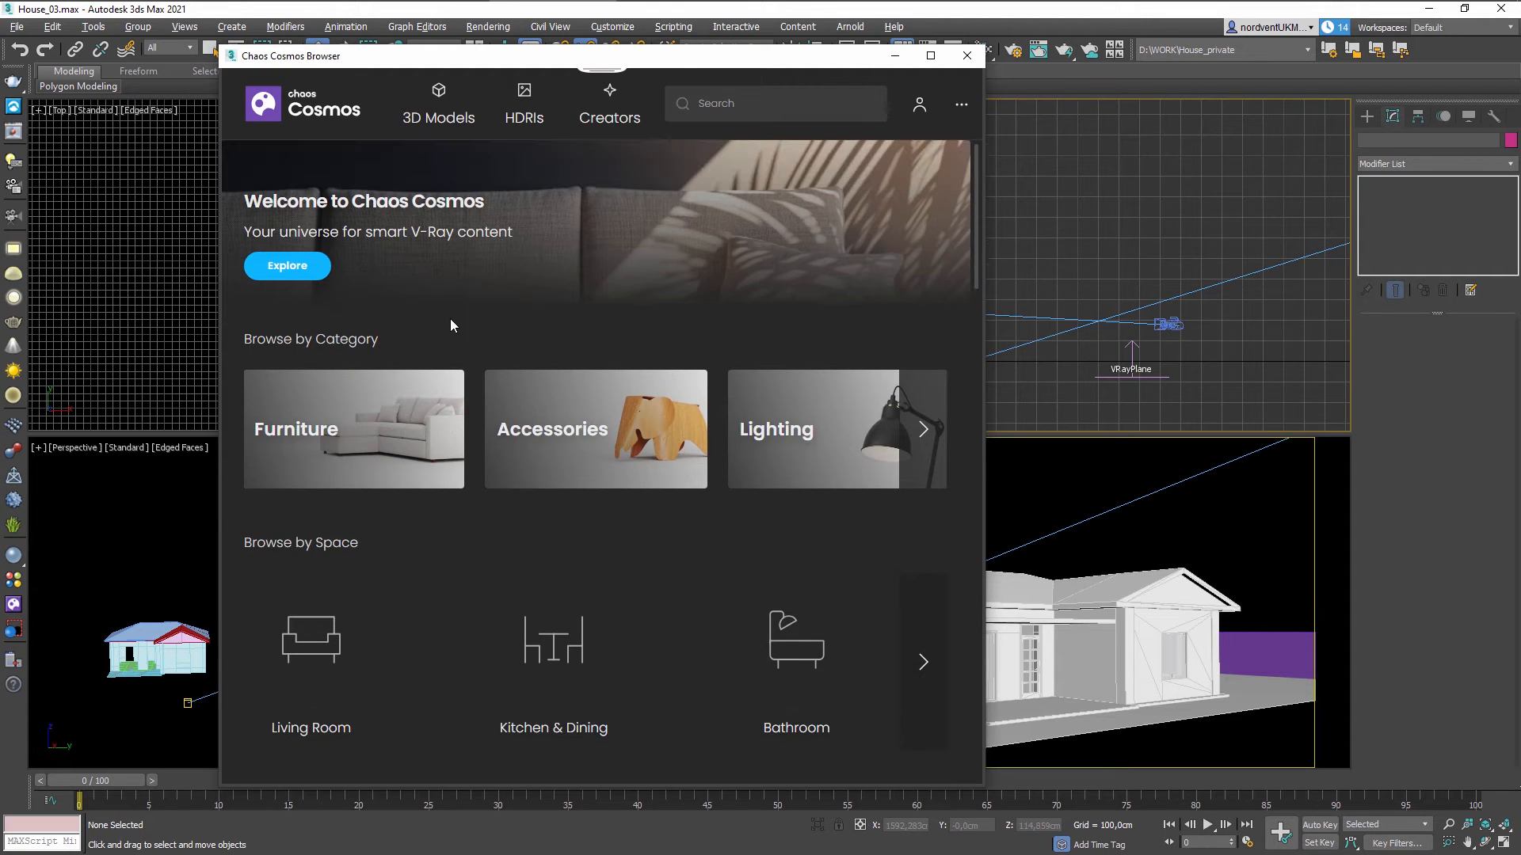
Download the outdoor asset Sofa 001 from the furniture models in Chaos Cosmos.
left_click(377, 432)
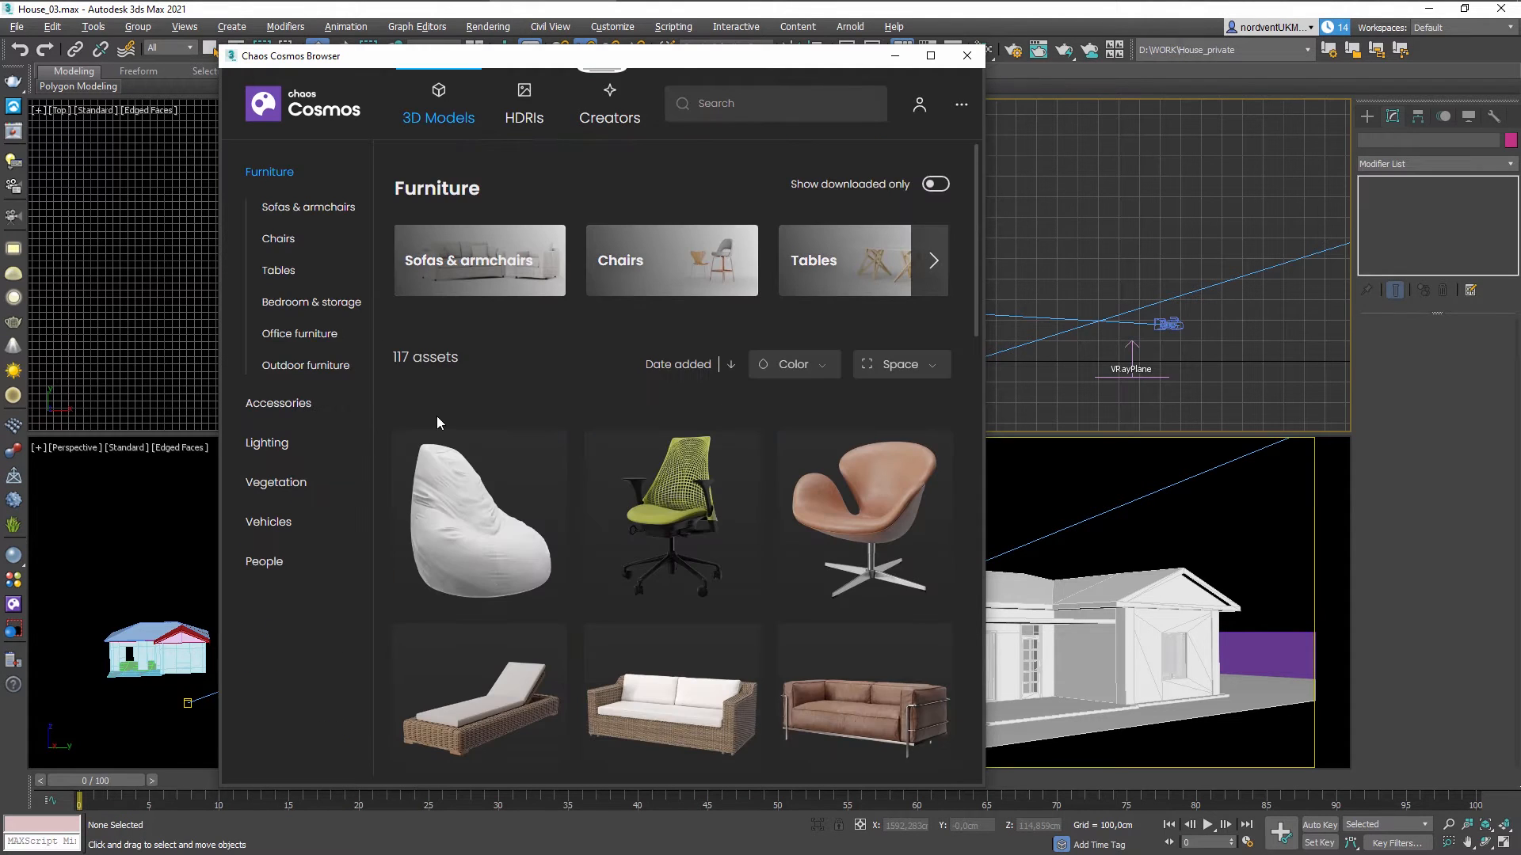
scroll(437, 416, "down", 5)
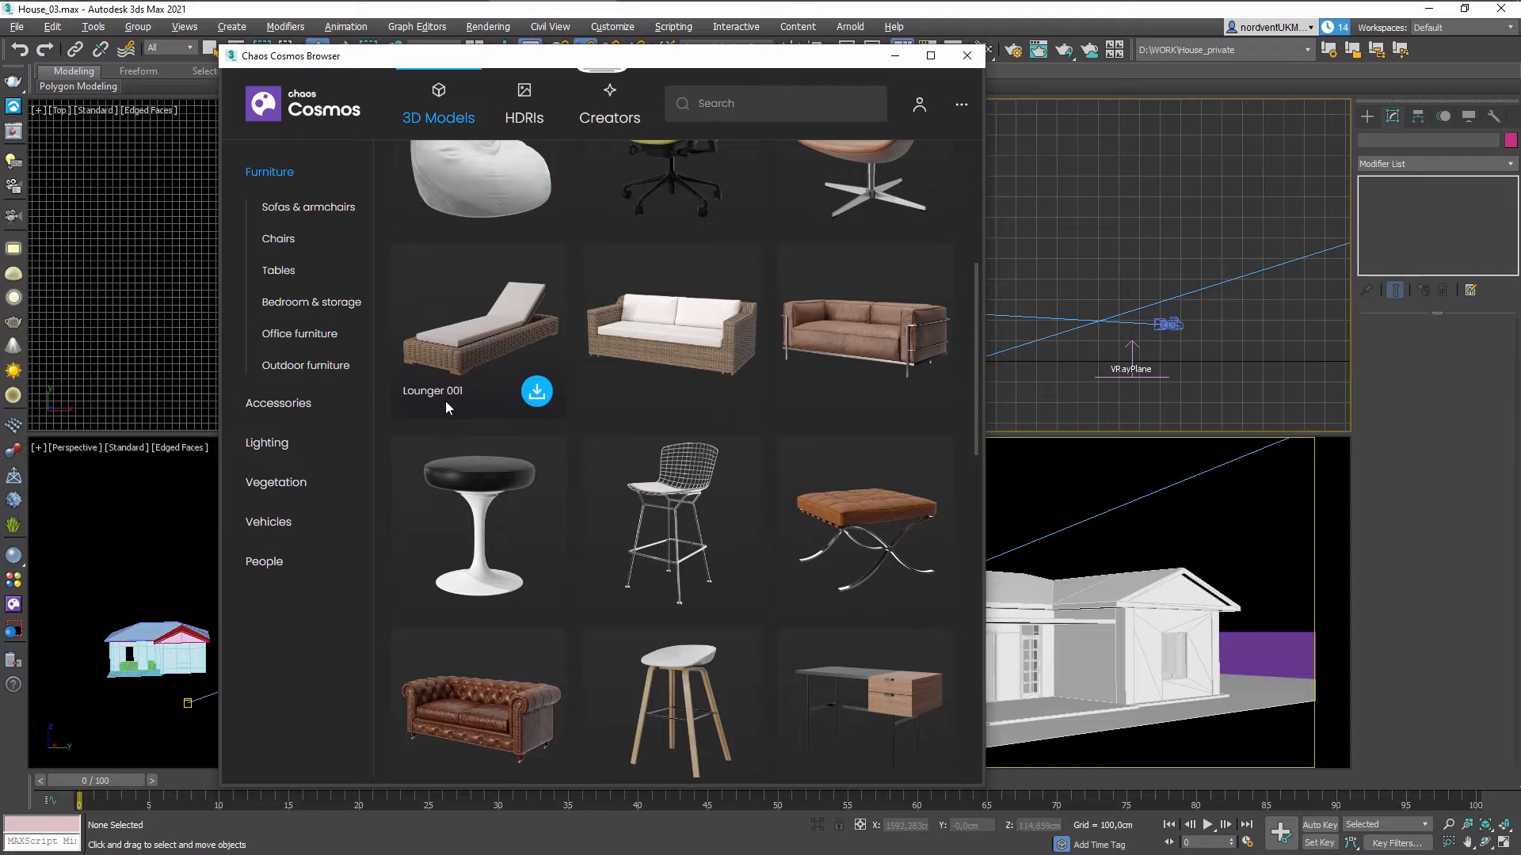
left_click(696, 313)
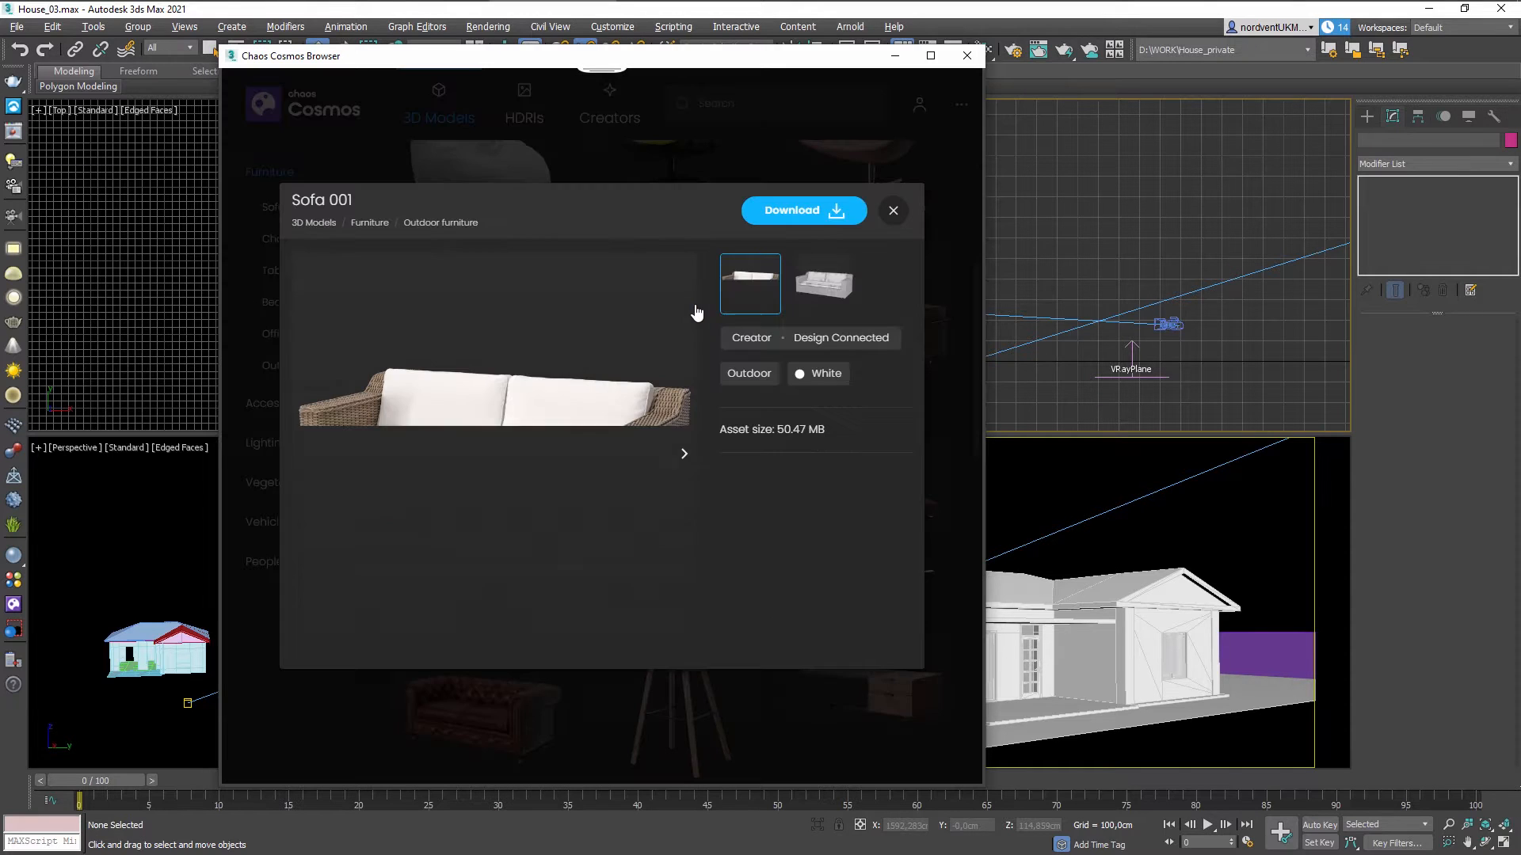
left_click(817, 212)
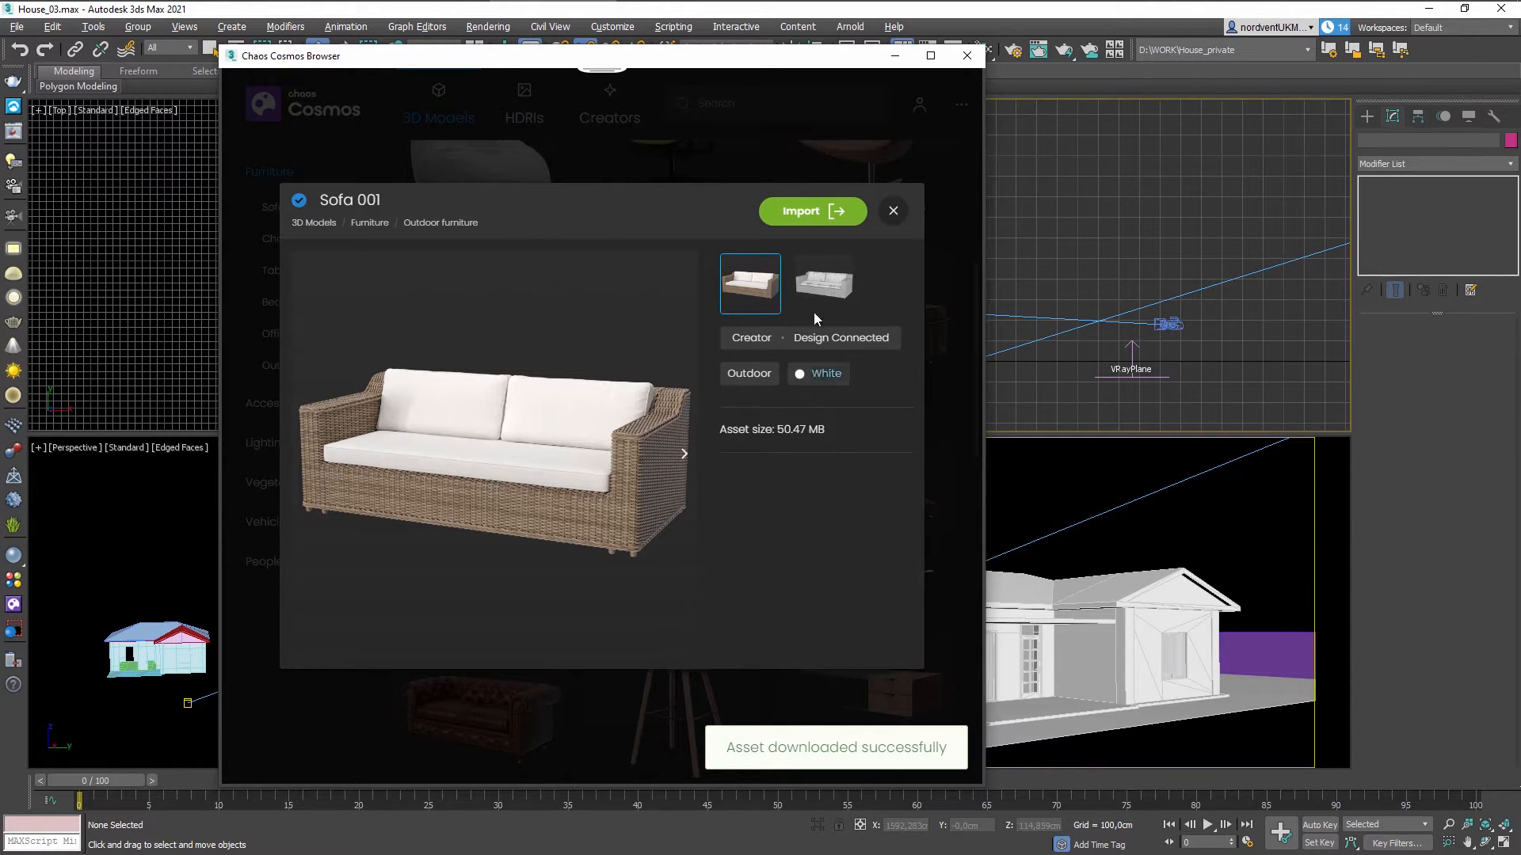
Preview the wireframe of Sofa 001 and import the asset into the 3ds Max scene House_03.max.
left_click(684, 456)
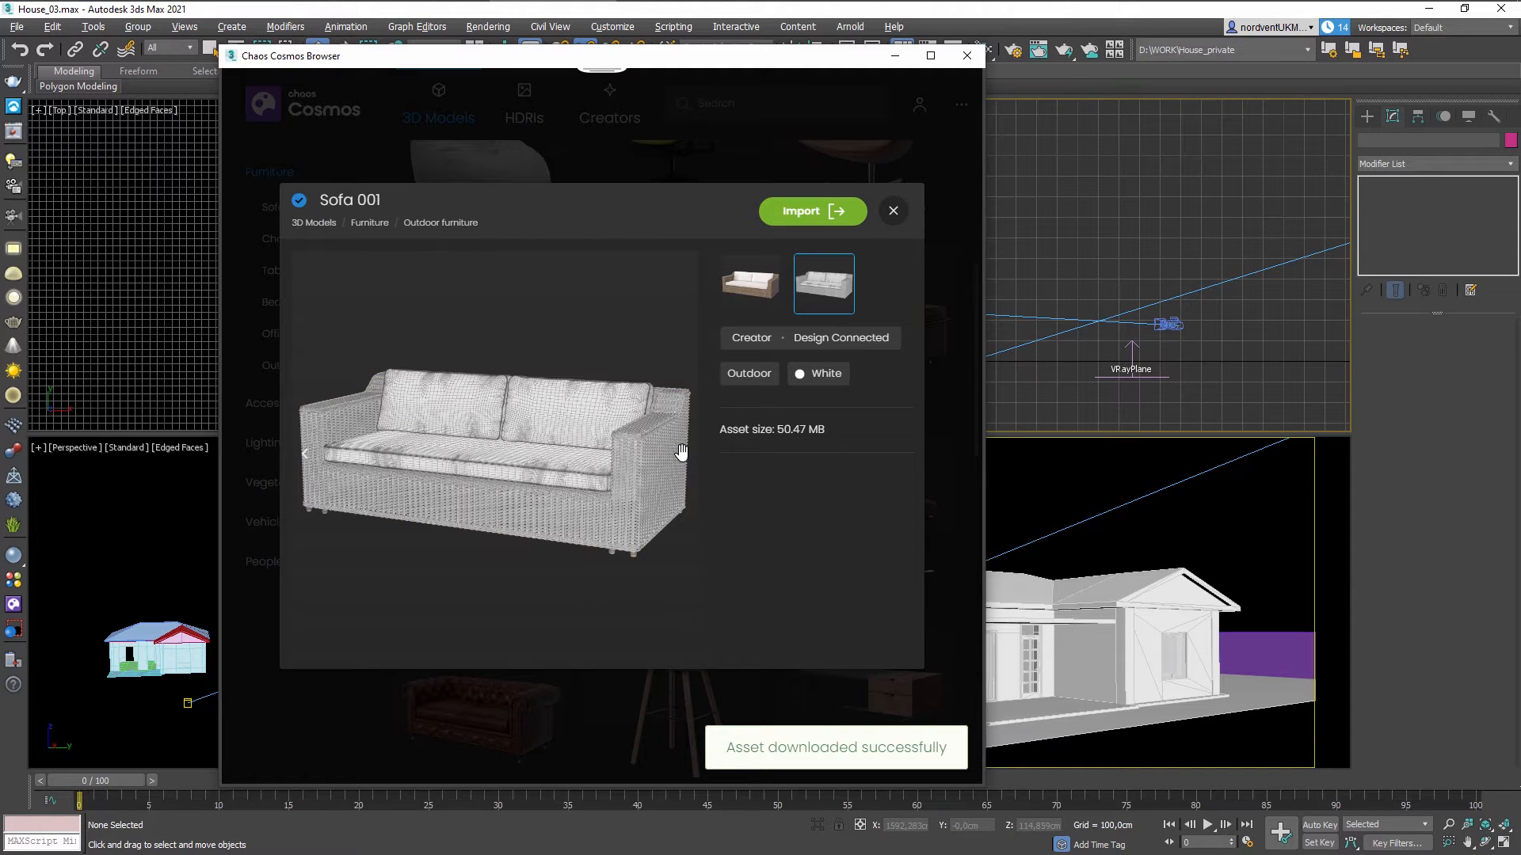
left_click(797, 216)
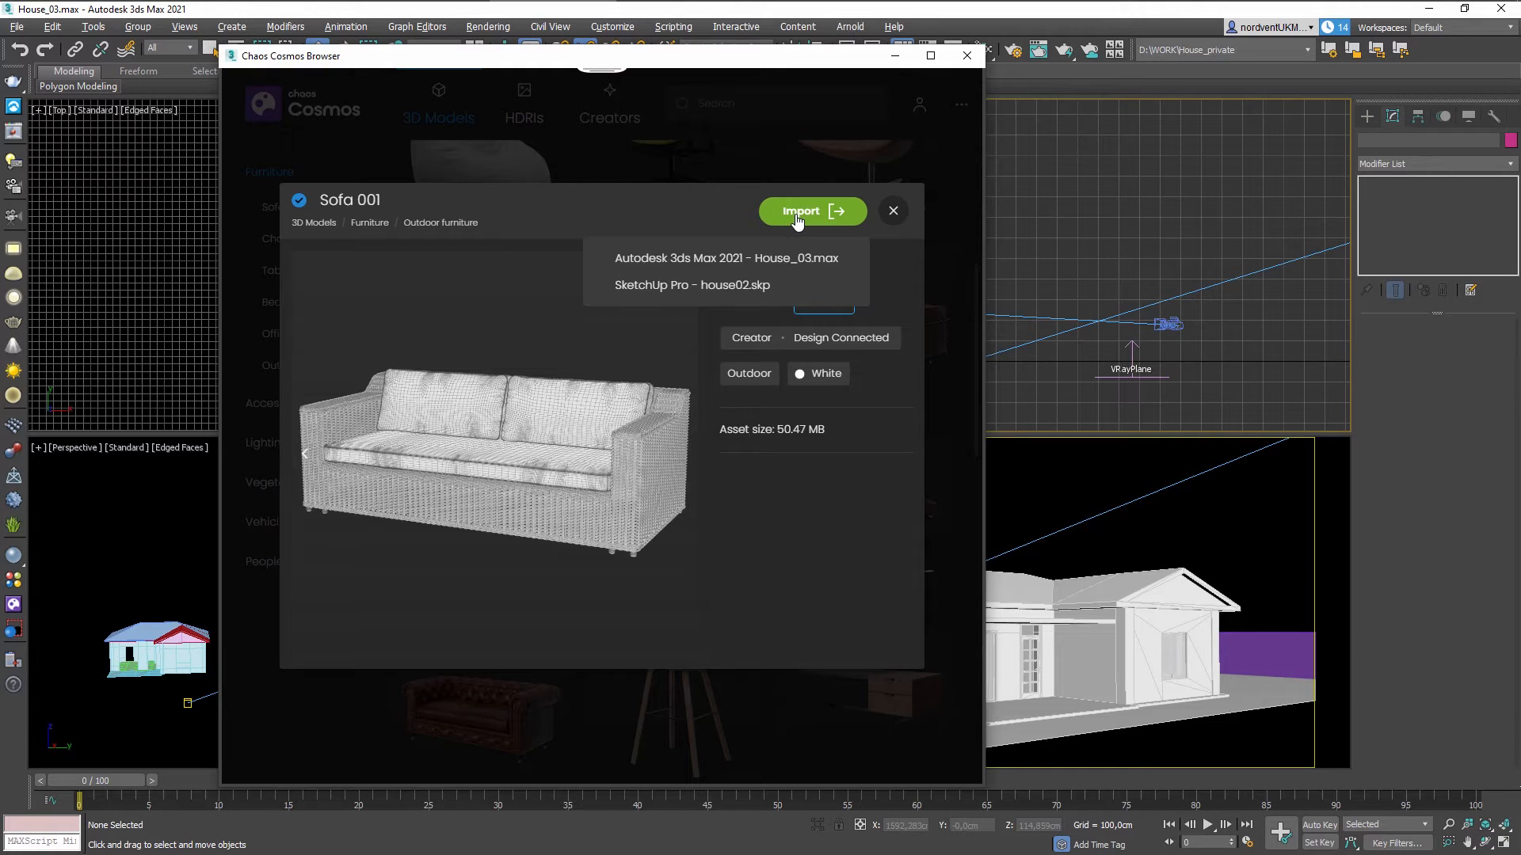
left_click(748, 257)
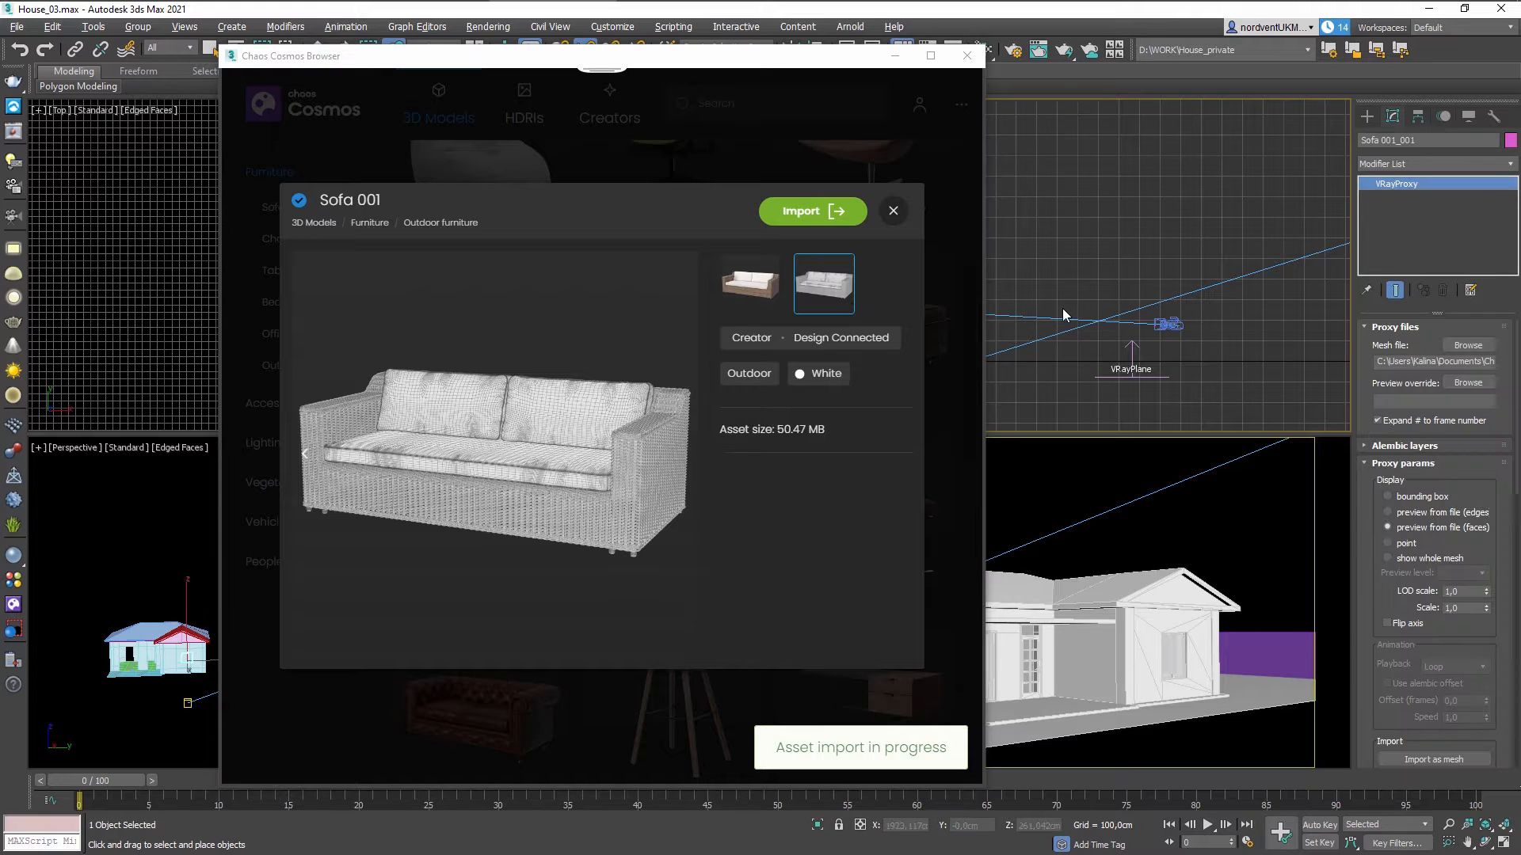
Locate the imported Sofa 001 at the scene origin and move it over to the white house in the top view.
left_click(1006, 321)
middle_click(935, 586)
middle_click(448, 621)
key("z")
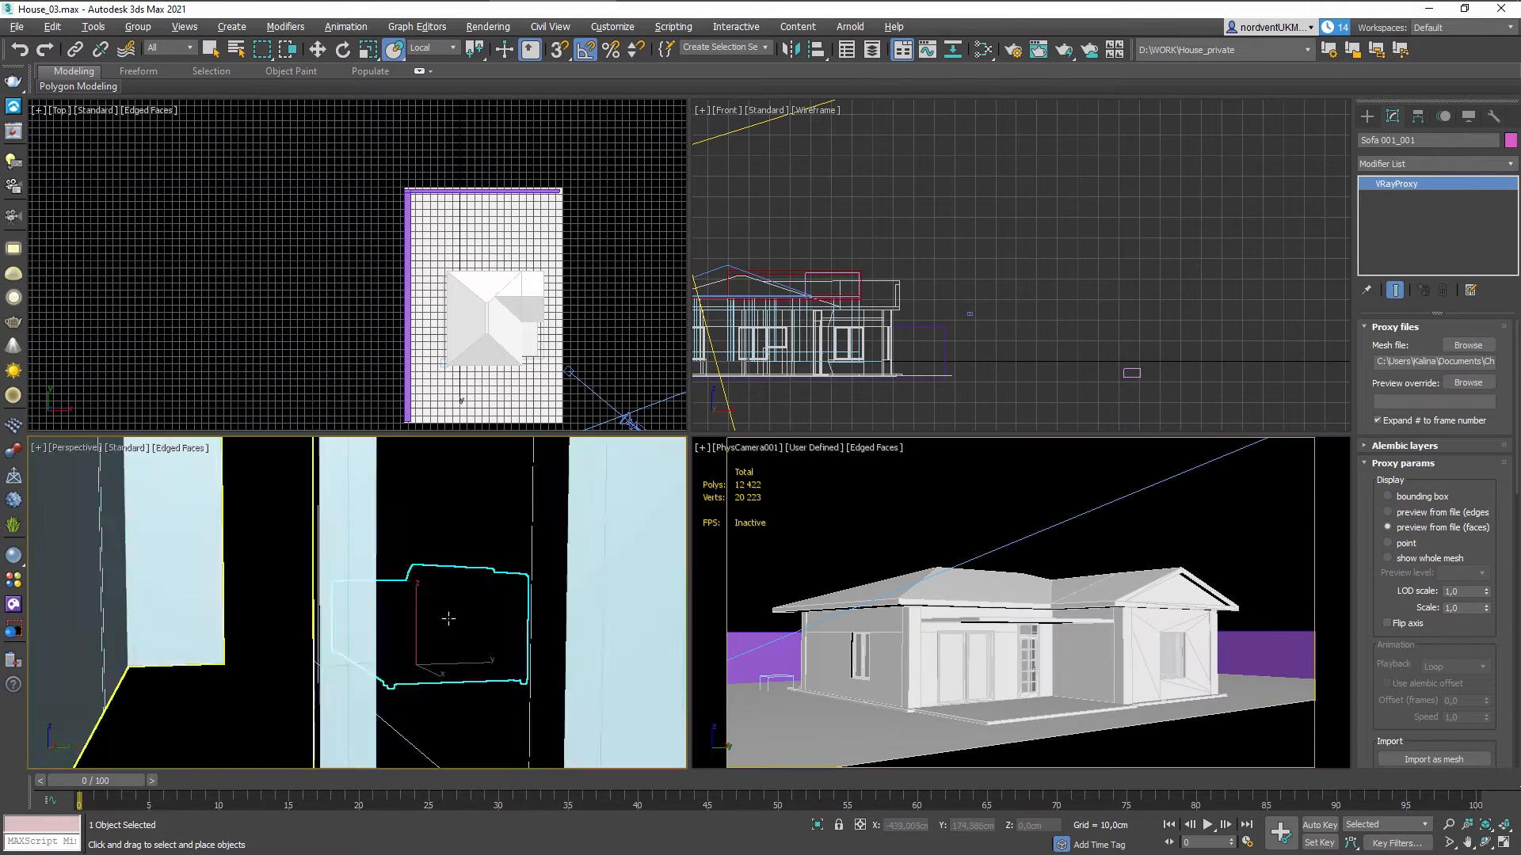
middle_click_drag(449, 621, 487, 639, "alt")
key("w")
middle_click_drag(421, 344, 379, 294)
scroll(434, 339, "up", 3)
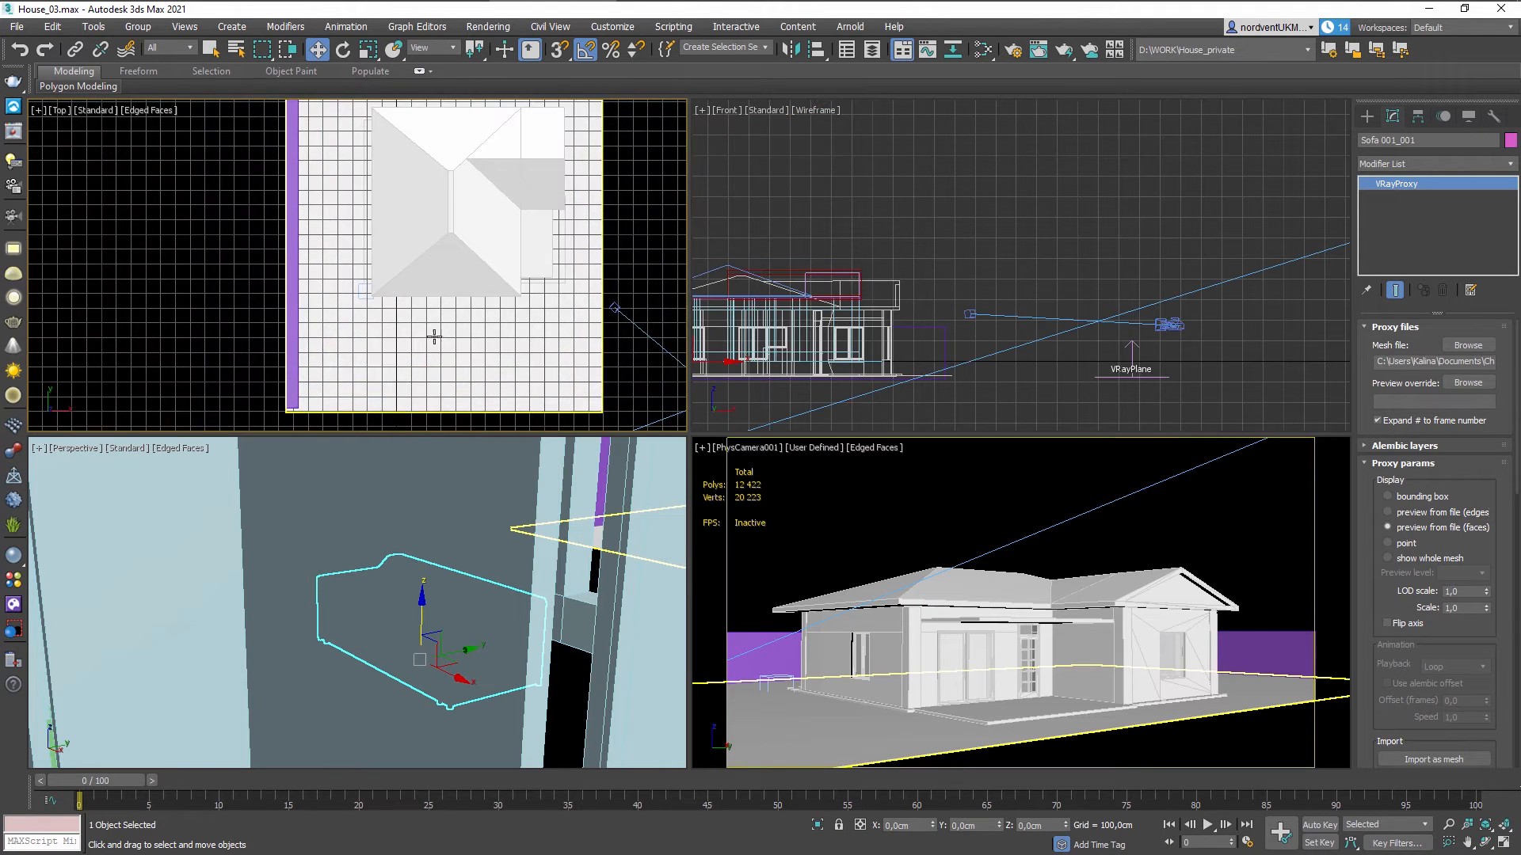
scroll(439, 337, "down", 3)
left_click_drag(445, 406, 538, 261)
Rotate the sofa so its back faces the house wall and position it on the porch in front of the large windows.
middle_click(495, 625)
key("z")
scroll(476, 570, "down", 1)
key("alt+w")
scroll(773, 442, "down", 3)
middle_click_drag(772, 441, 798, 542)
key("e")
left_click_drag(886, 581, 975, 570)
key("w")
left_click_drag(919, 555, 503, 525)
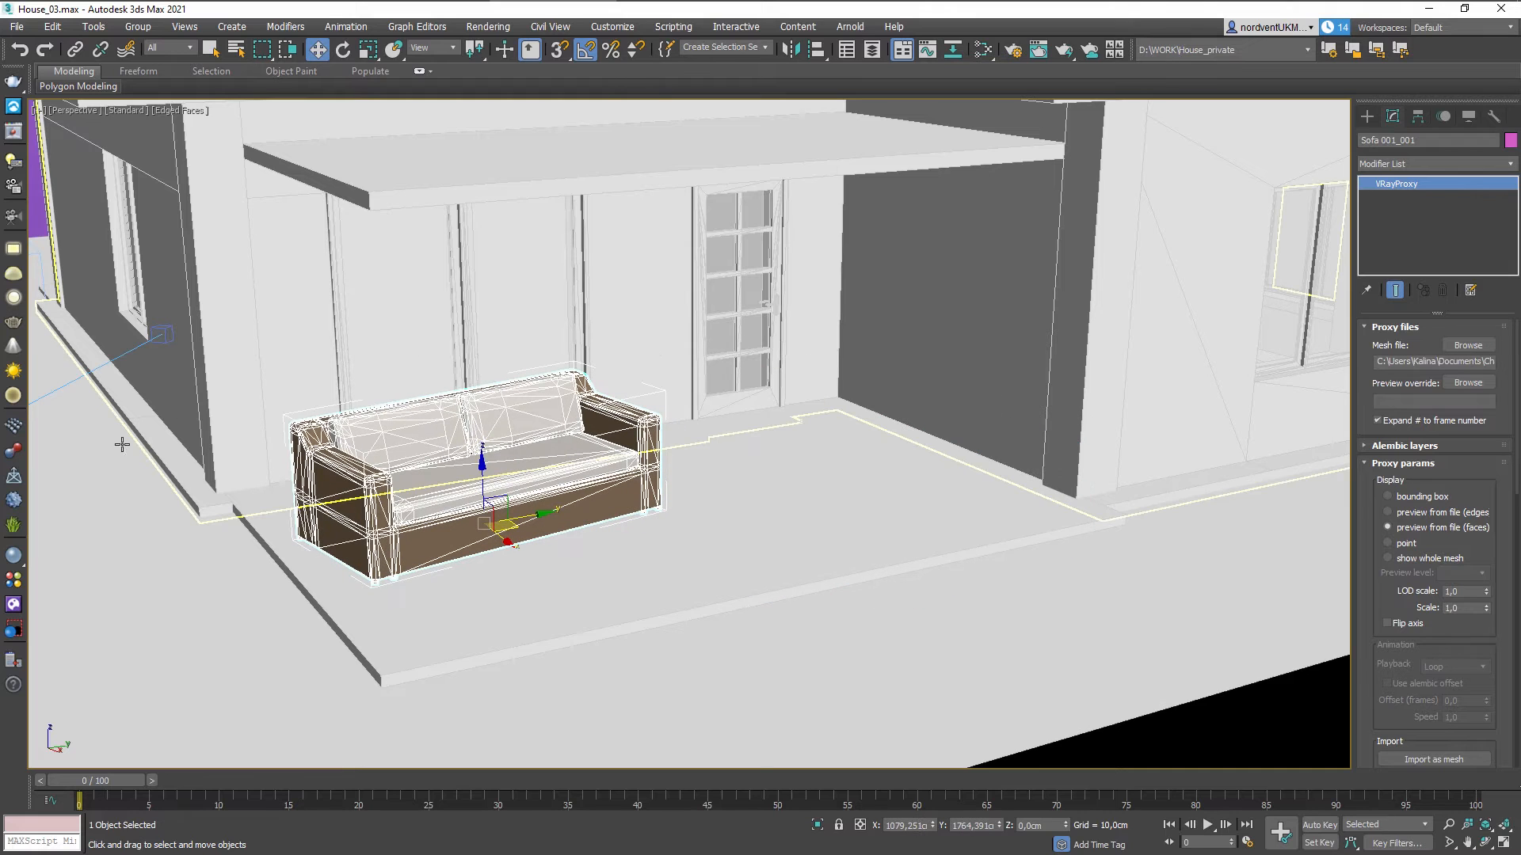
Return to the furniture models in Chaos Cosmos and download Table Conference 001.
left_click(13, 605)
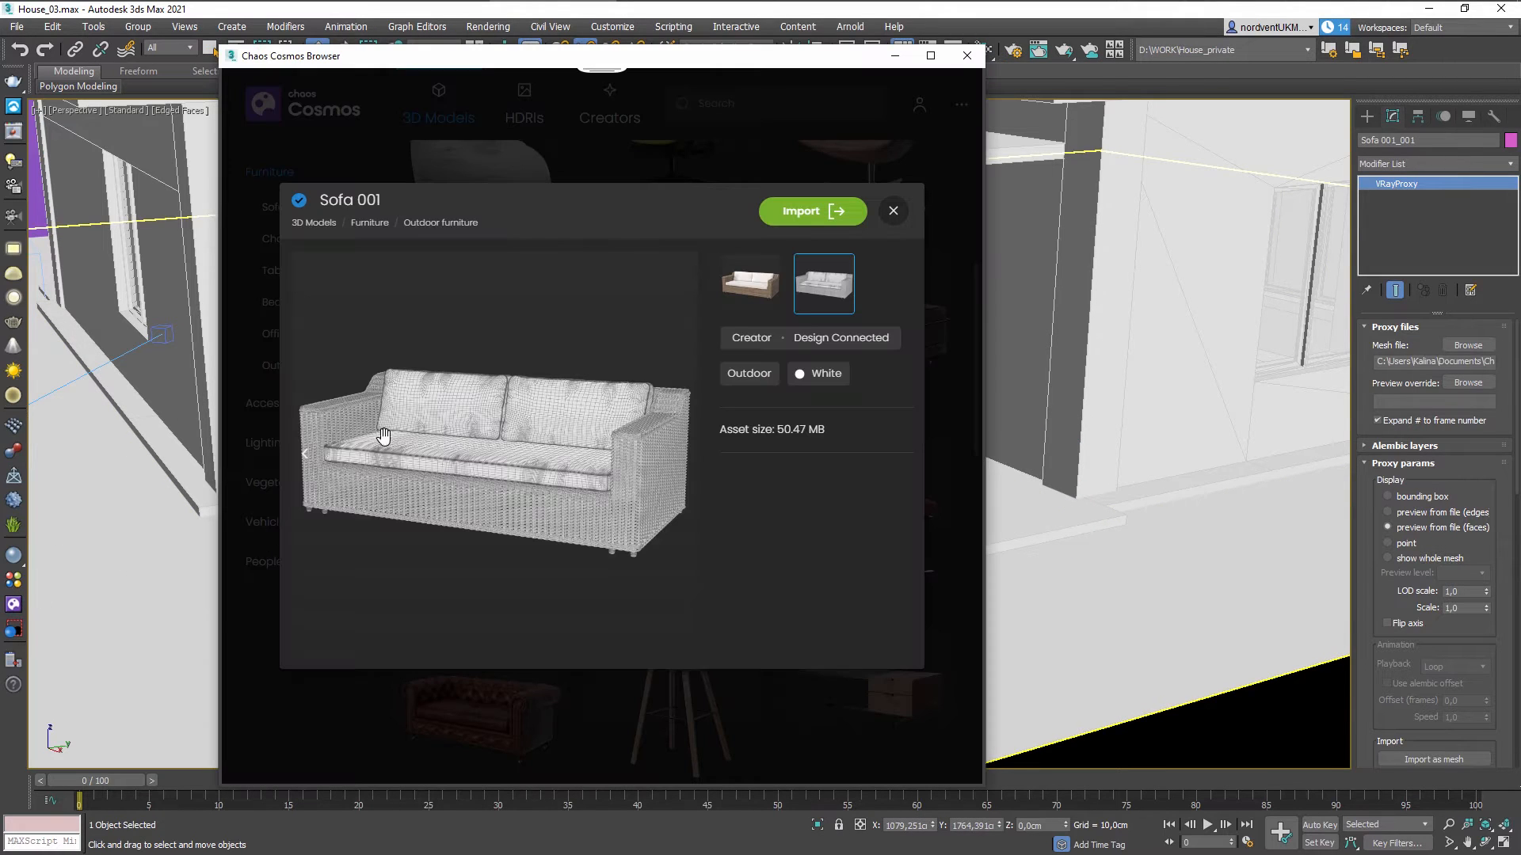
left_click(892, 214)
scroll(713, 538, "down", 10)
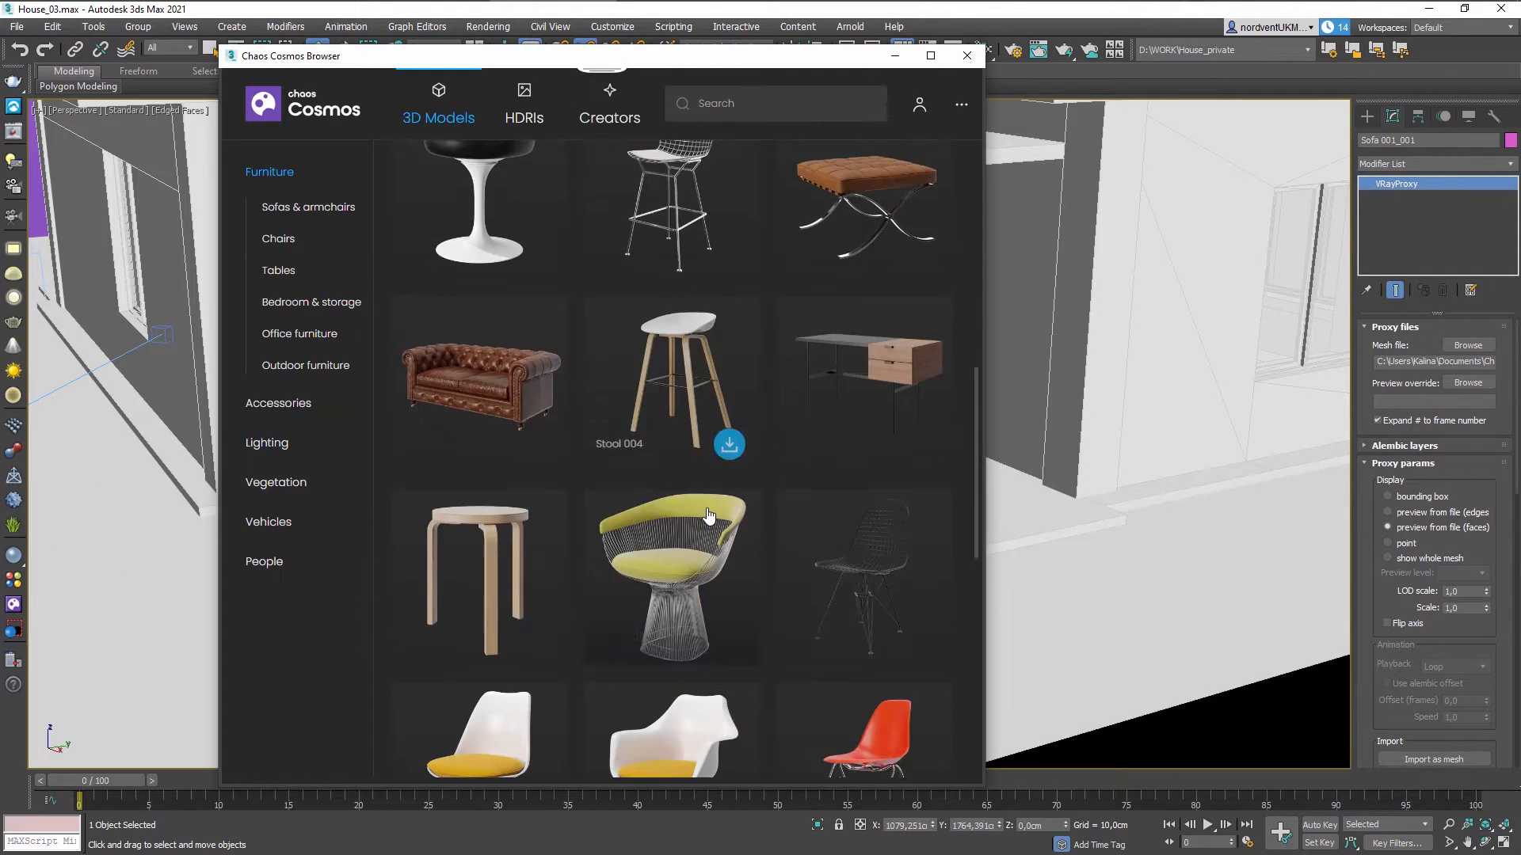
scroll(709, 515, "down", 10)
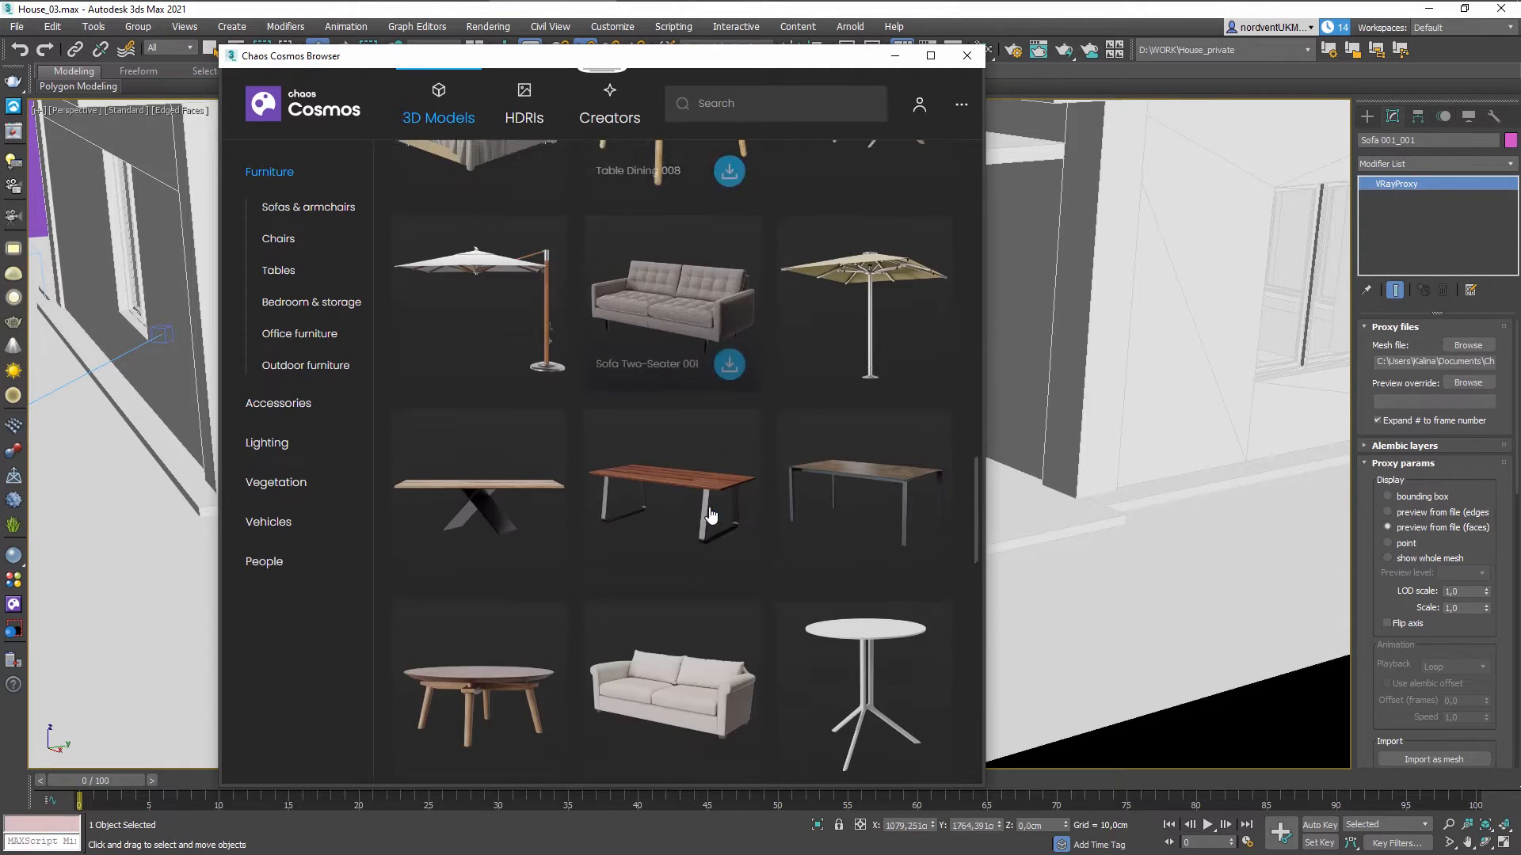
scroll(710, 513, "down", 3)
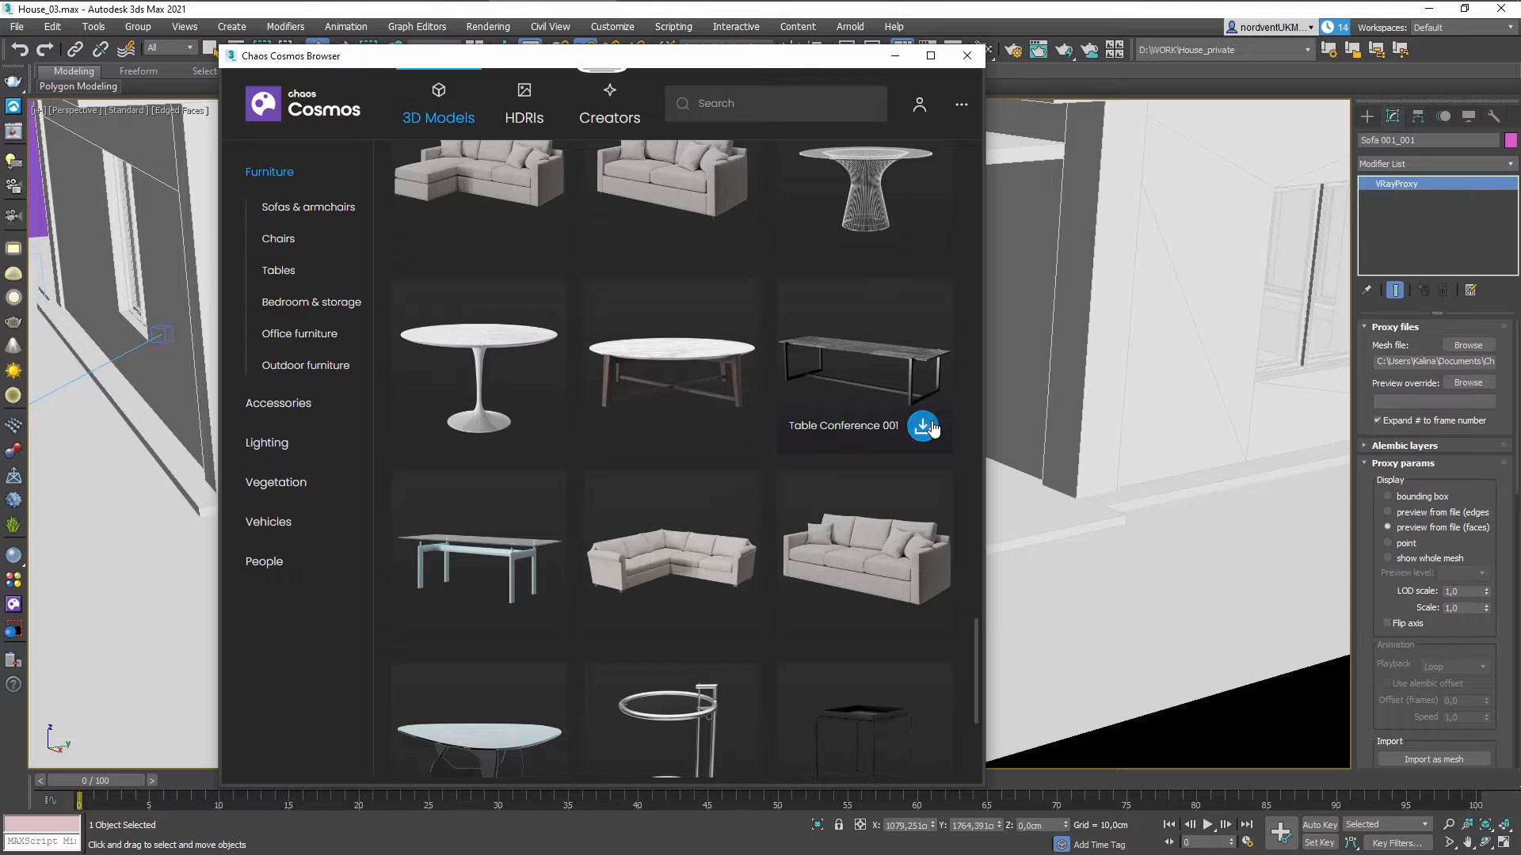
left_click(923, 425)
Download the wicker armchair Chair Lounge 004, import it into House_03.max and close the asset browser.
scroll(787, 418, "down", 3)
scroll(786, 418, "down", 10)
scroll(795, 426, "down", 5)
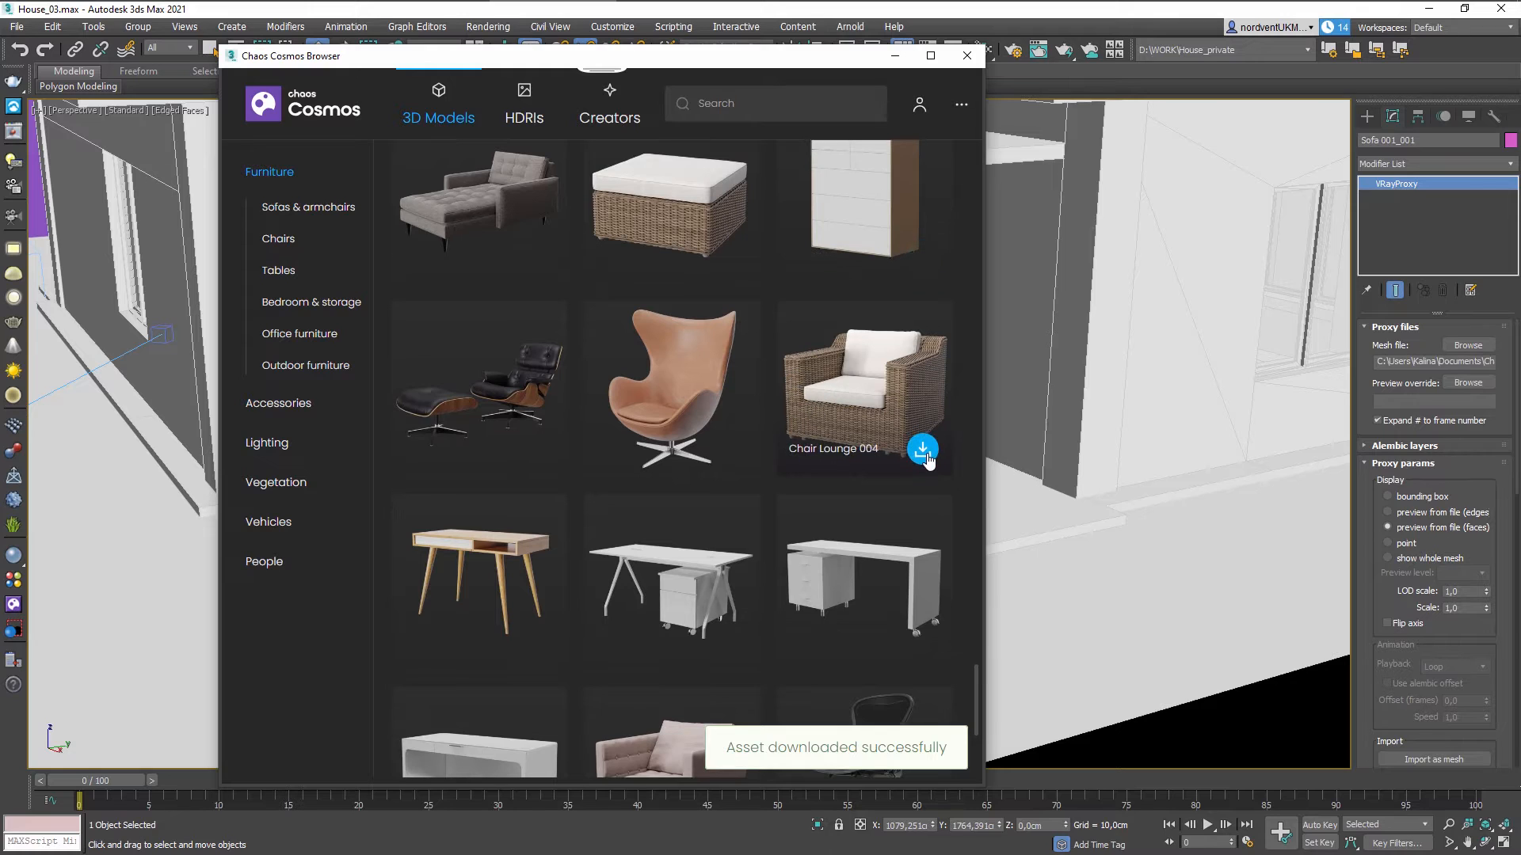
left_click(923, 451)
left_click(924, 451)
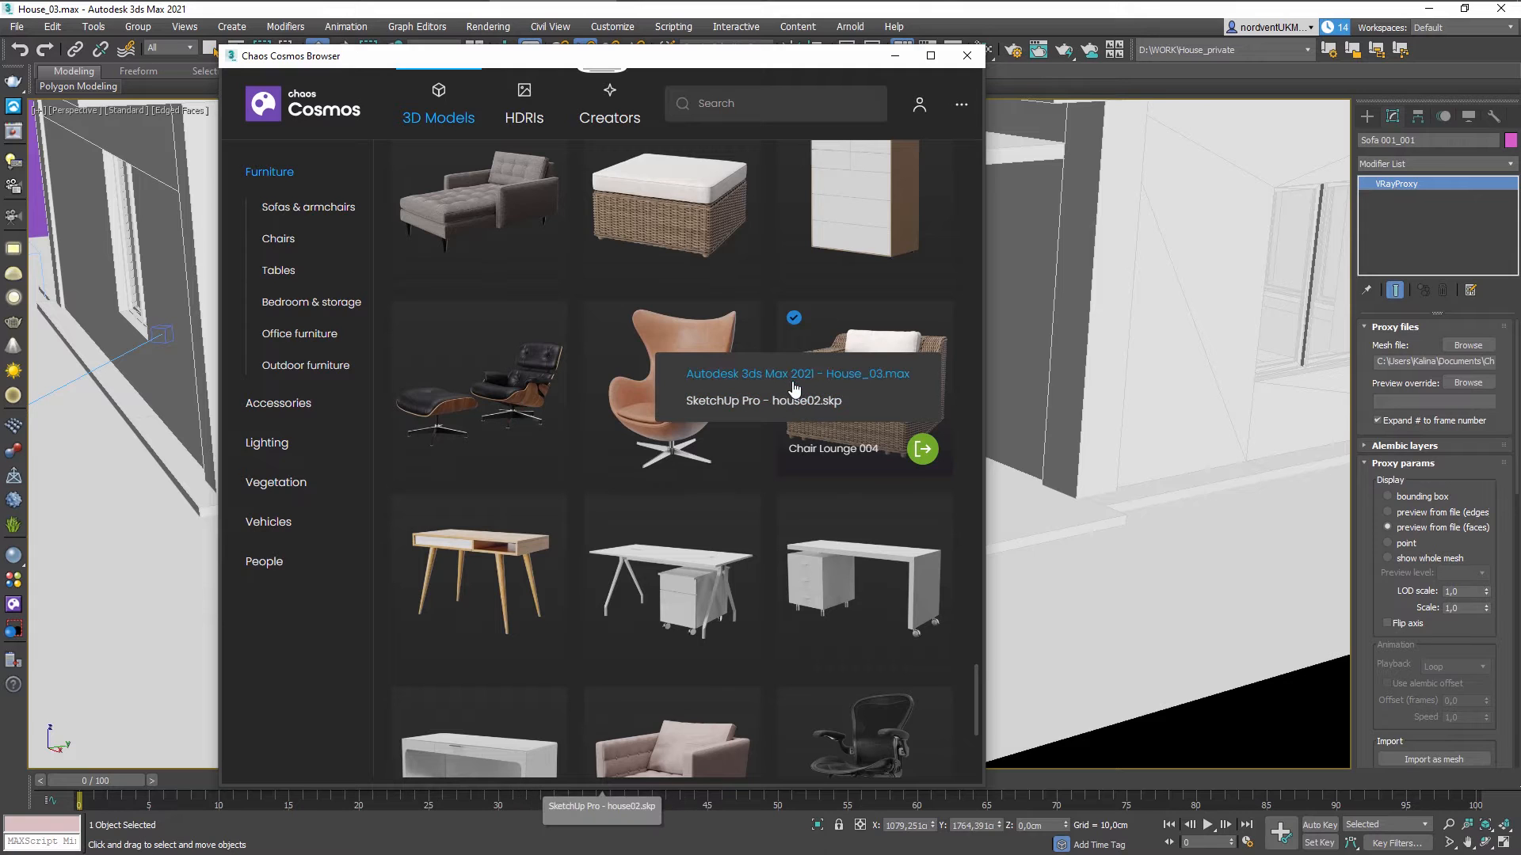
left_click(868, 375)
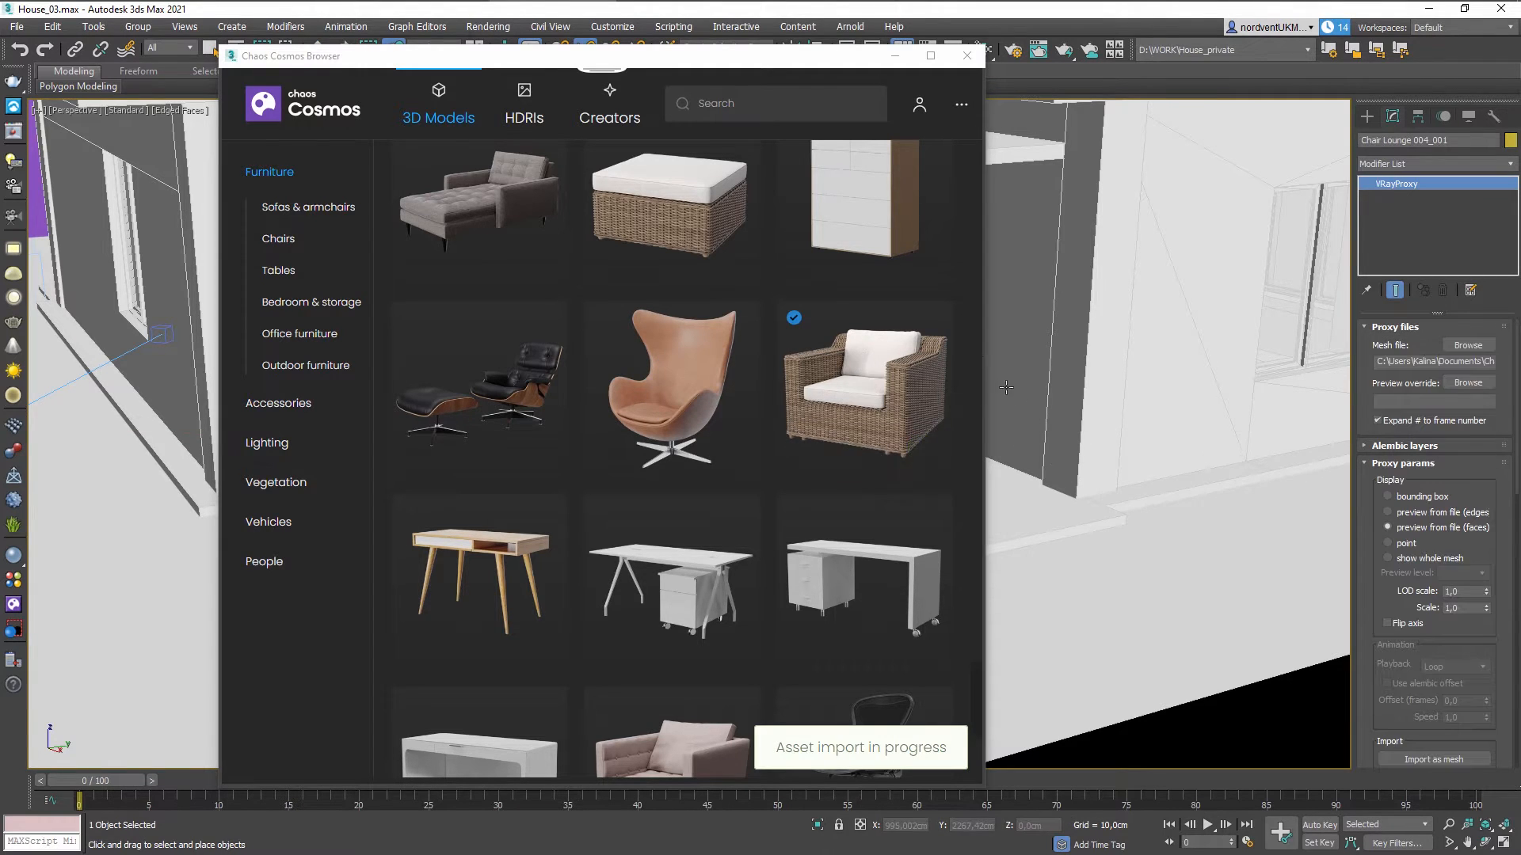
left_click(966, 55)
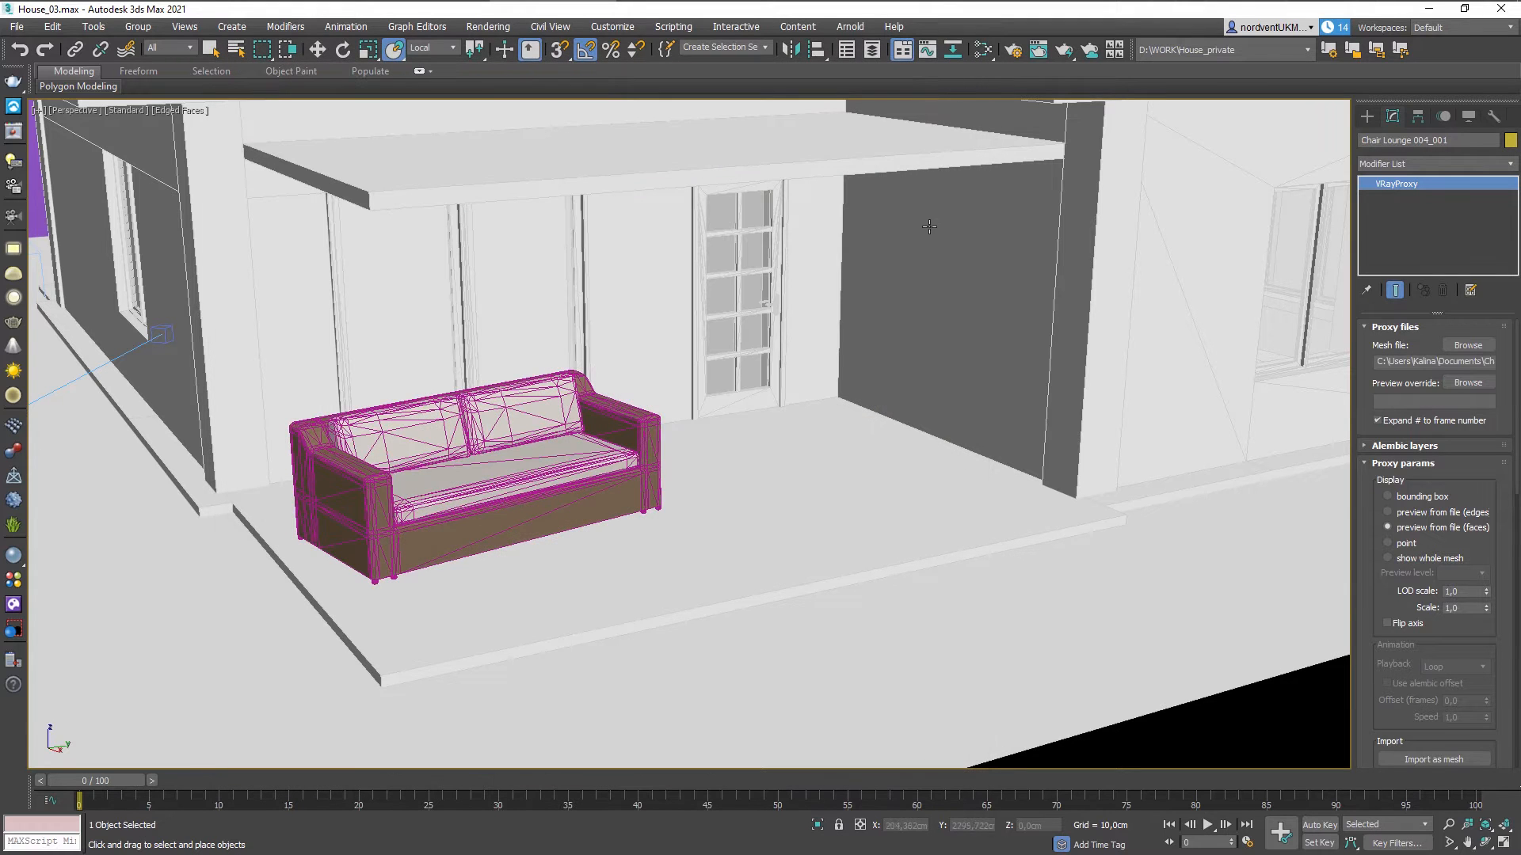
Locate the imported armchair at the coloured house and move it across toward the white house.
key("z")
scroll(904, 295, "down", 6)
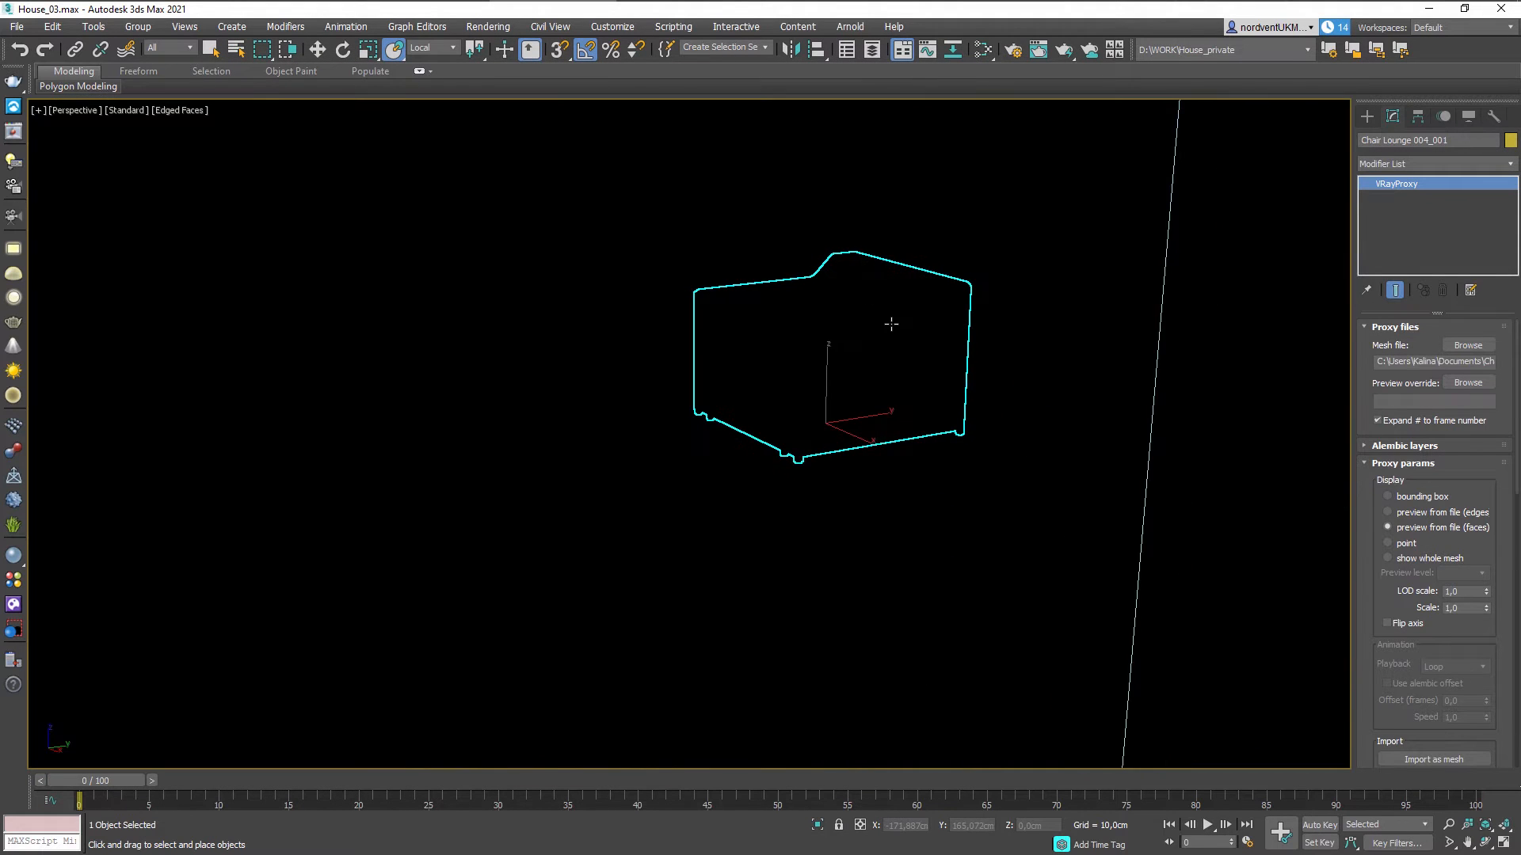
scroll(940, 457, "down", 10)
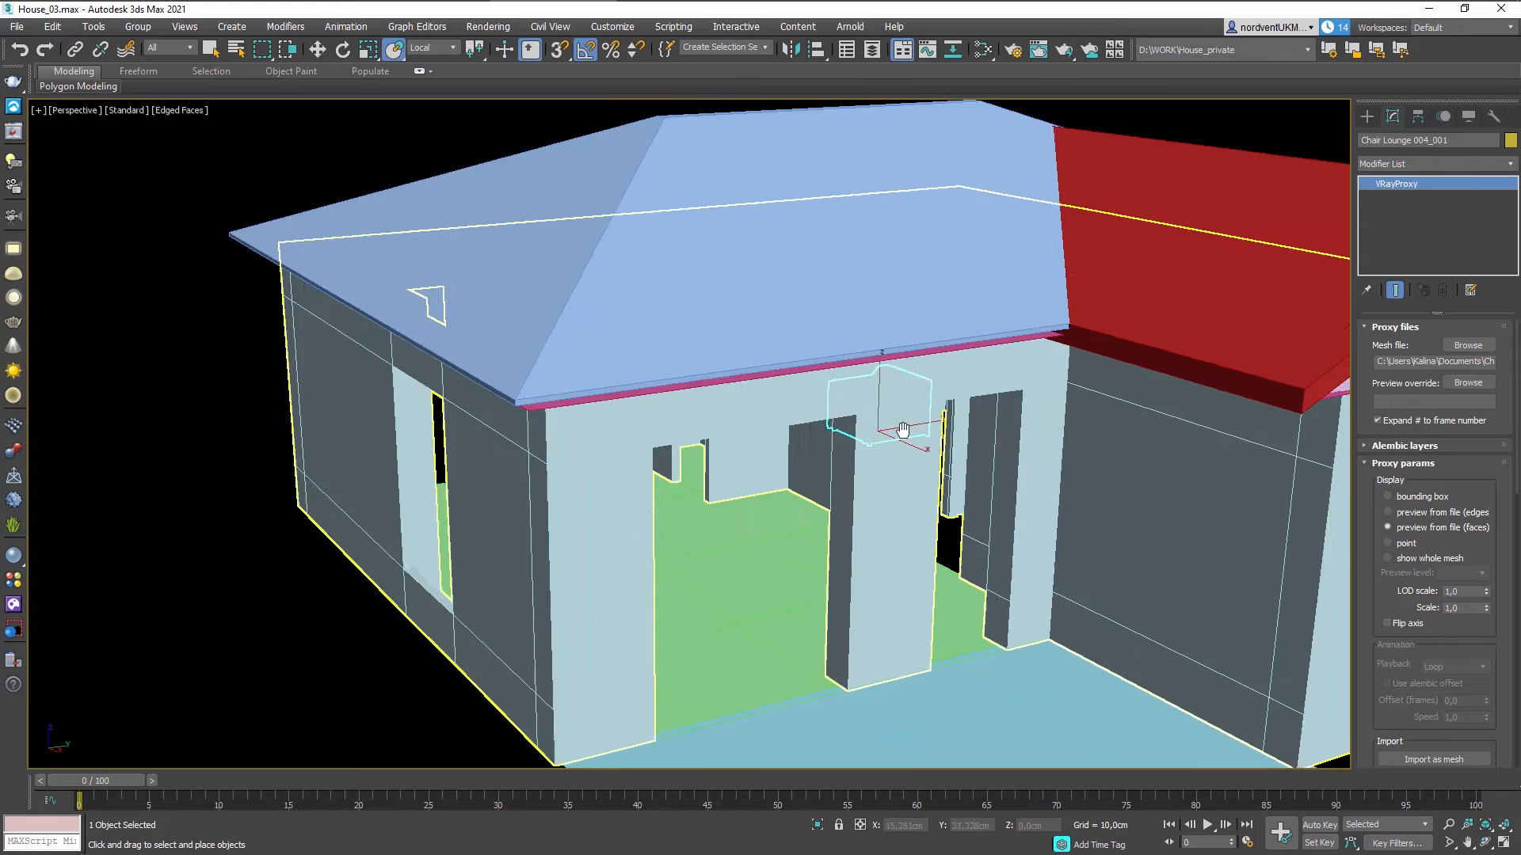
key("w")
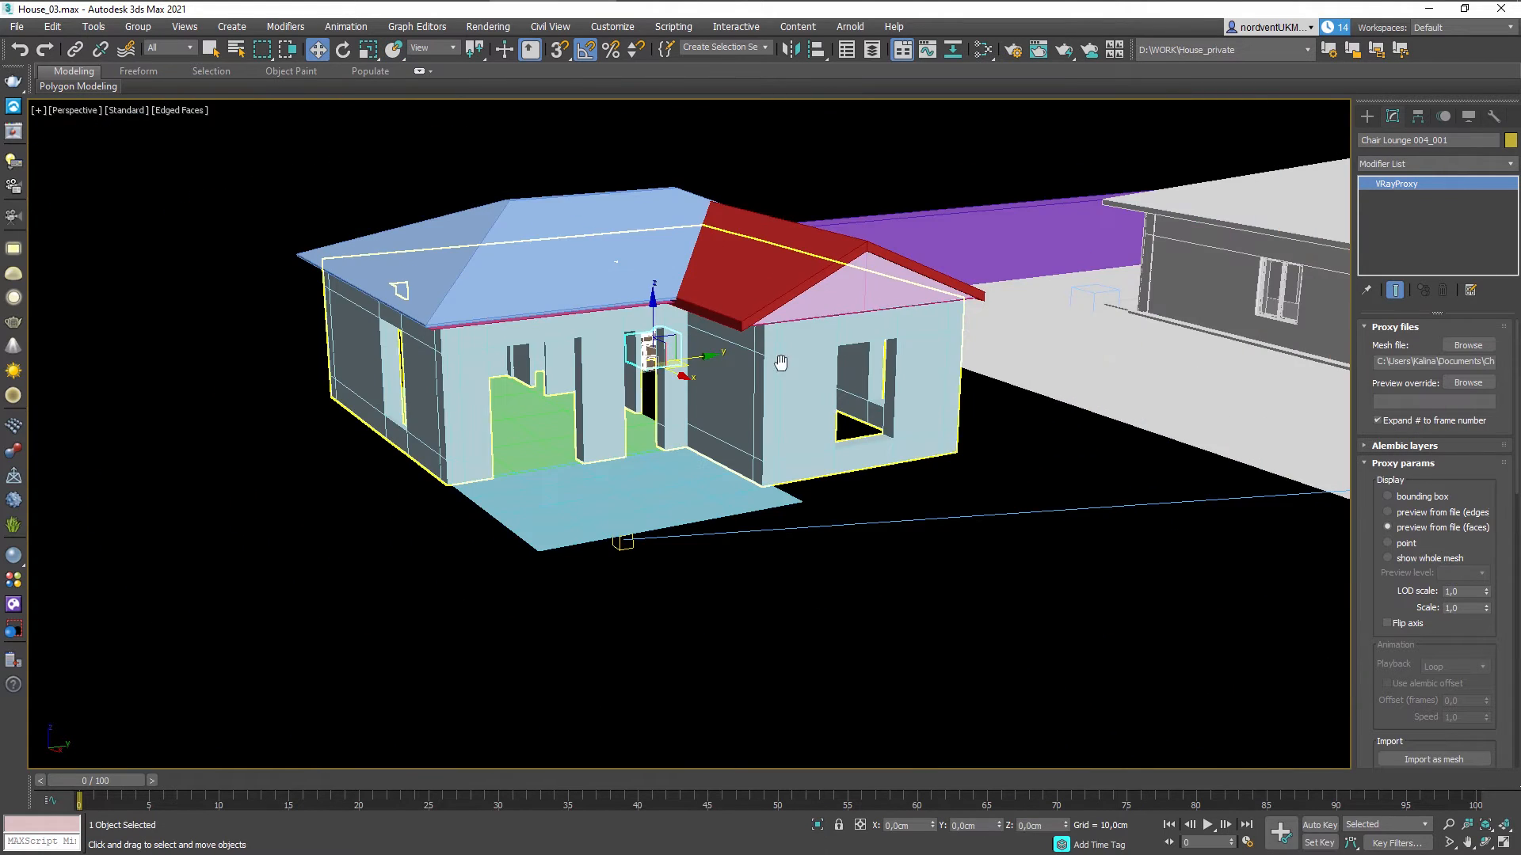
middle_click_drag(784, 364, 429, 442)
left_click_drag(471, 413, 1267, 416)
Position the armchair on the porch beside the sofa, near the side wall.
middle_click_drag(1267, 416, 820, 452)
scroll(820, 452, "up", 7)
scroll(695, 445, "down", 2)
middle_click_drag(695, 445, 433, 567)
left_click_drag(433, 567, 1001, 464)
scroll(1001, 467, "up", 5)
scroll(1001, 467, "up", 2)
scroll(993, 465, "down", 6)
Add the sofa to the armchair selection and lower both pieces onto the porch floor.
middle_click_drag(994, 464, 663, 434, "alt")
left_click(664, 435, "ctrl")
left_click_drag(813, 333, 813, 416)
middle_click_drag(813, 416, 792, 507, "alt")
scroll(793, 507, "down", 3)
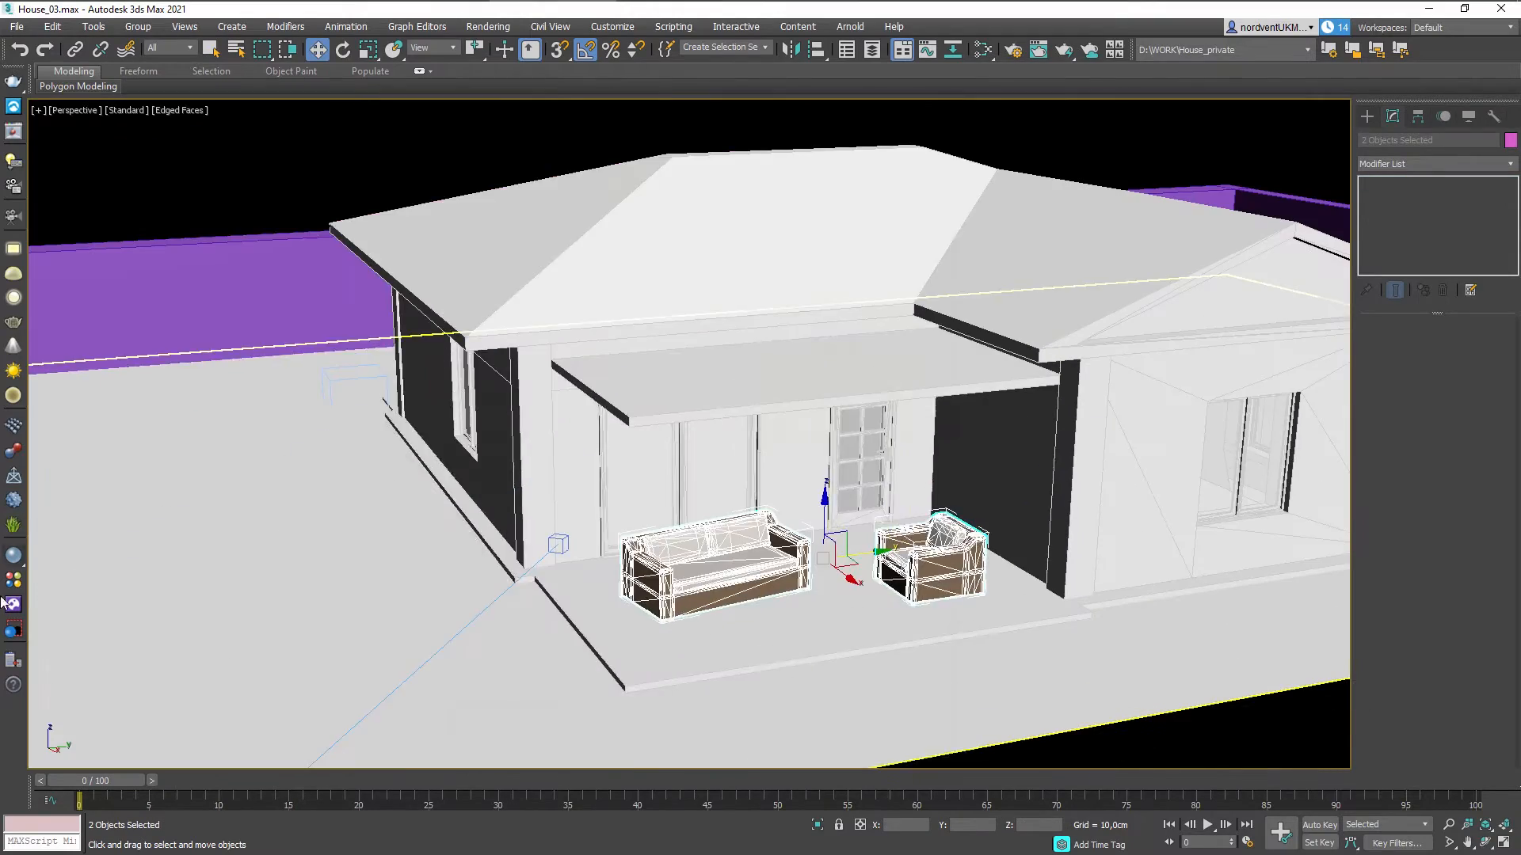
Examine the Lighting models in Chaos Cosmos for a wall lamp suited to the porch.
key("alt+Tab")
scroll(649, 450, "down", 10)
scroll(650, 455, "up", 15)
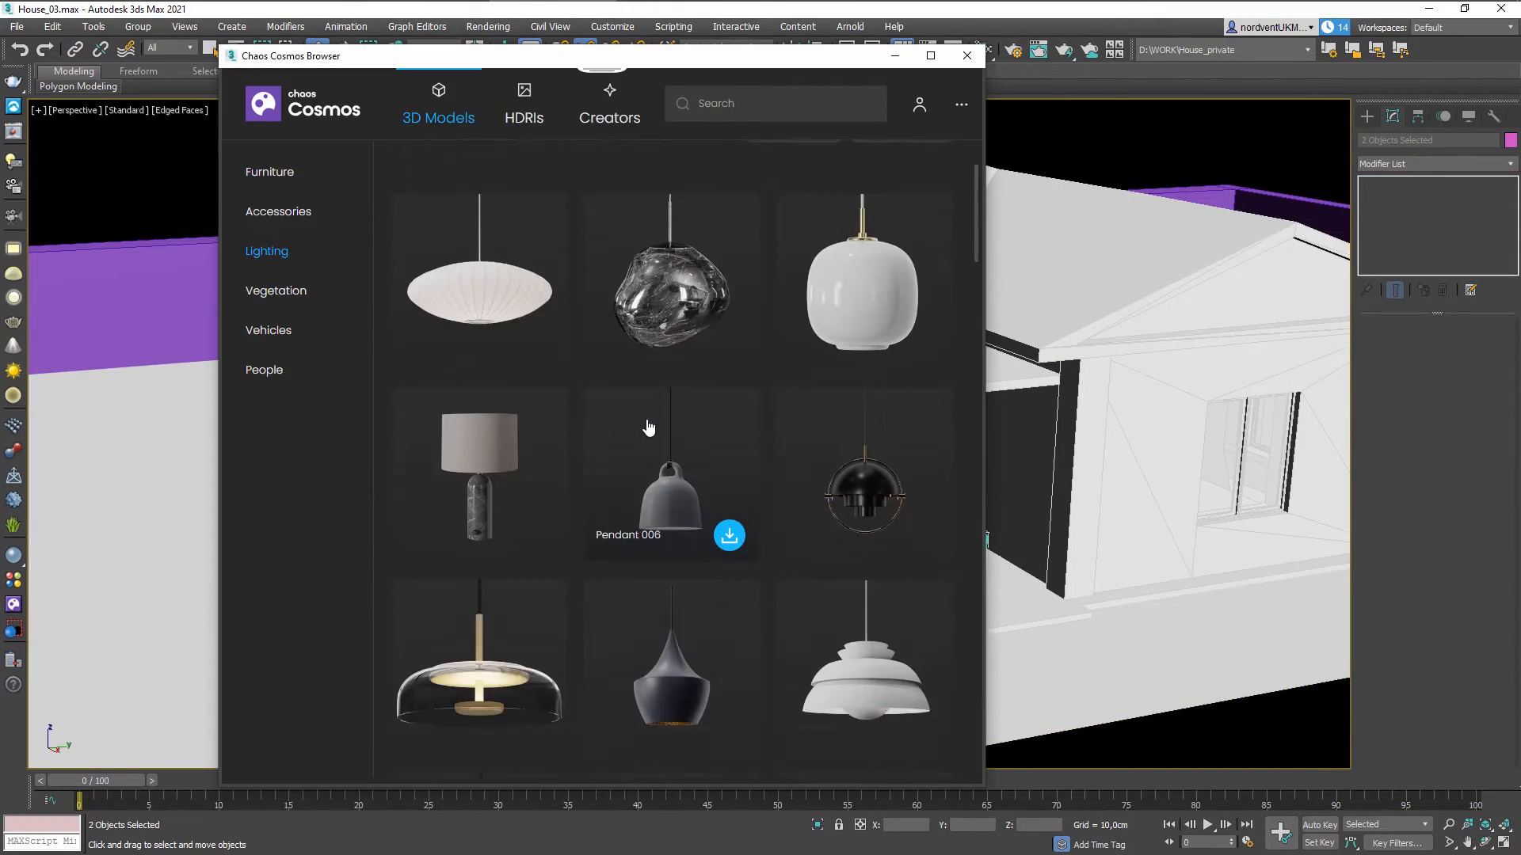
scroll(651, 428, "down", 3)
scroll(652, 426, "down", 10)
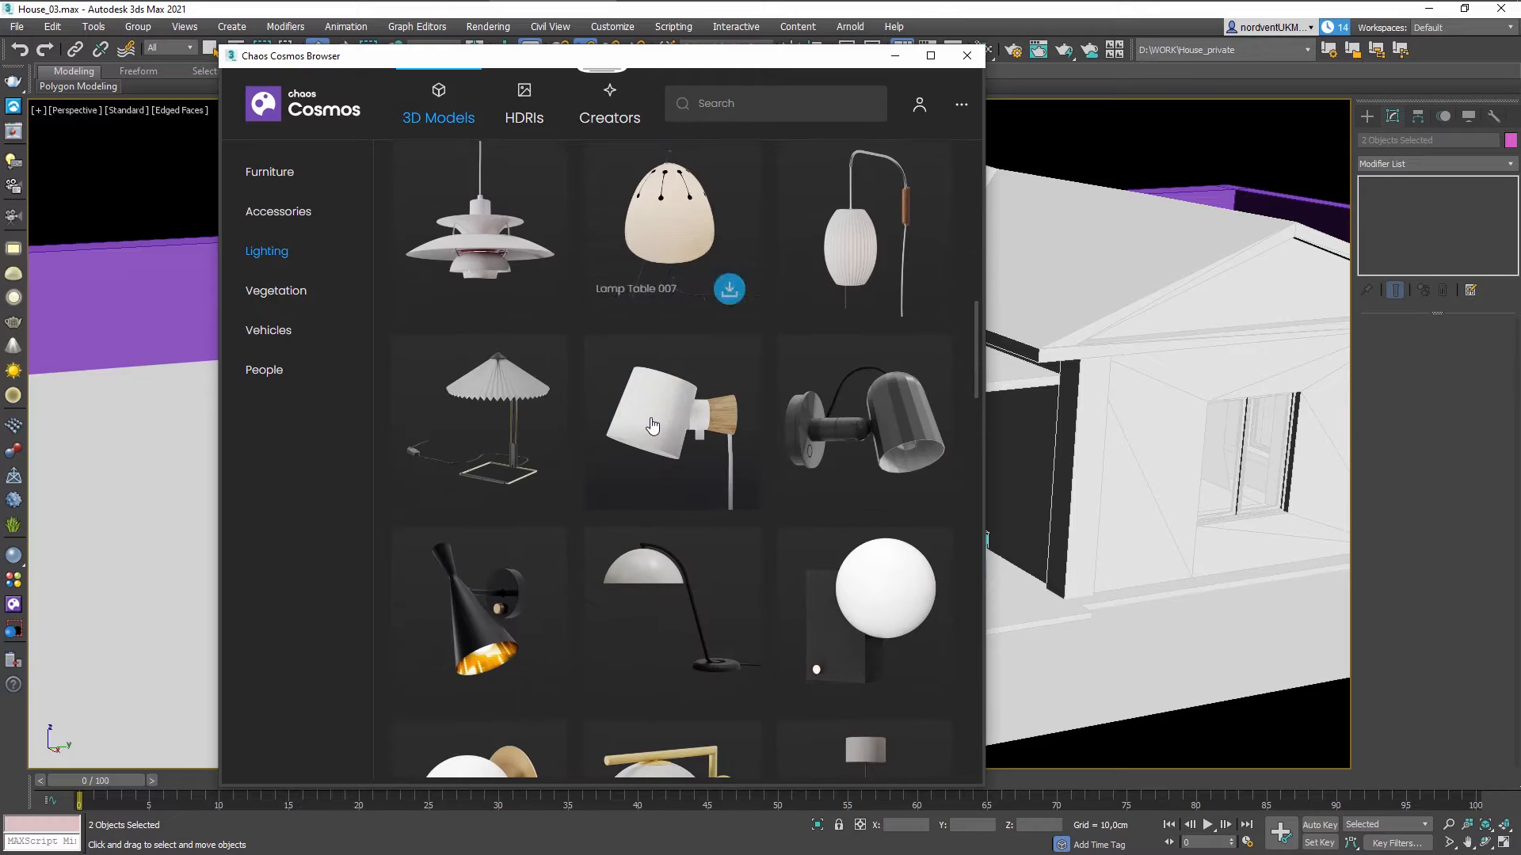
scroll(652, 426, "down", 10)
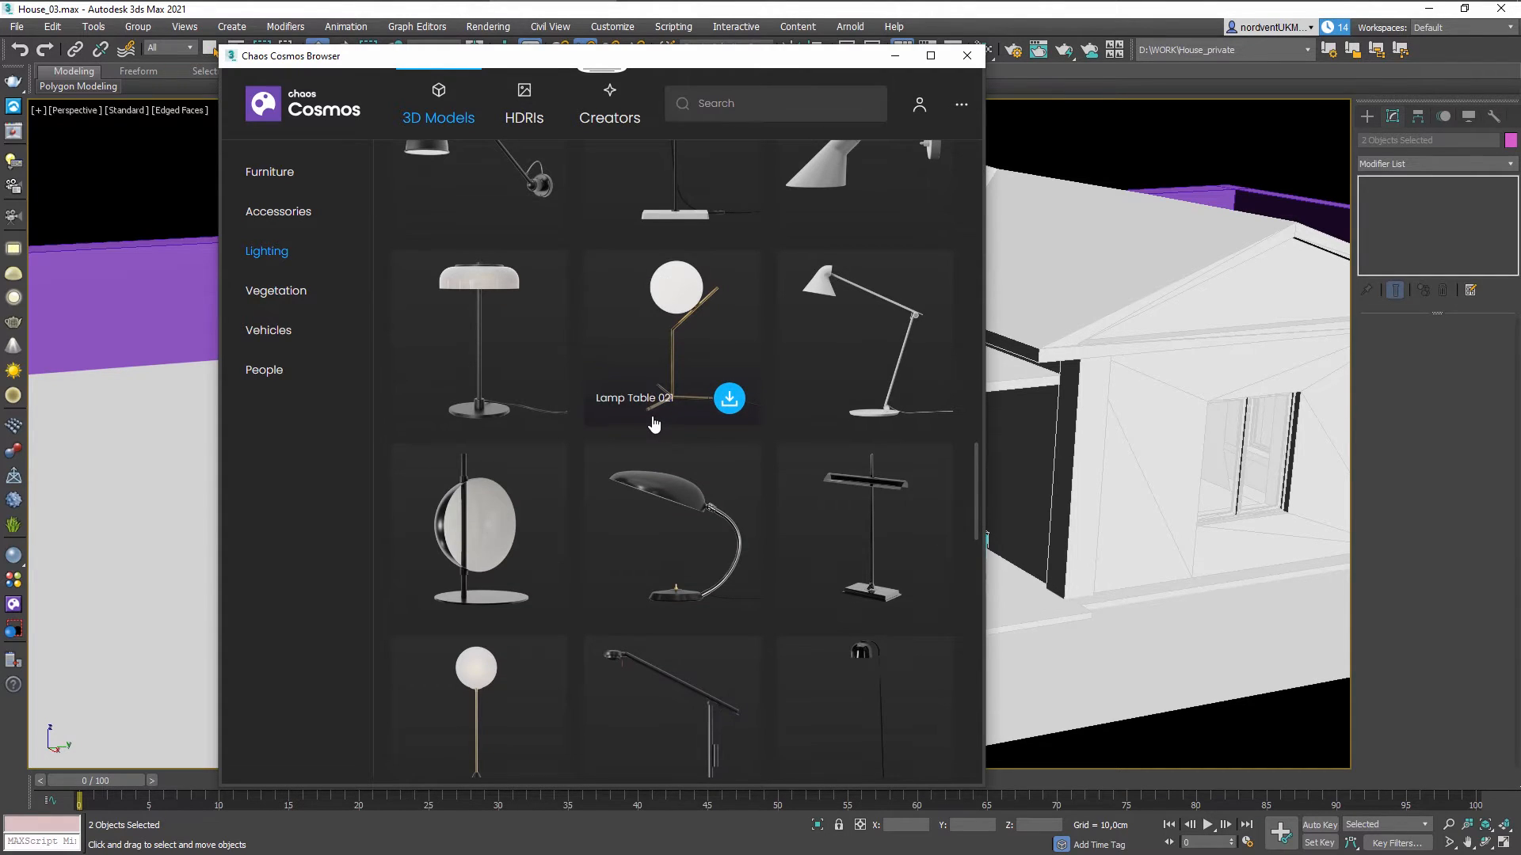
scroll(654, 426, "up", 3)
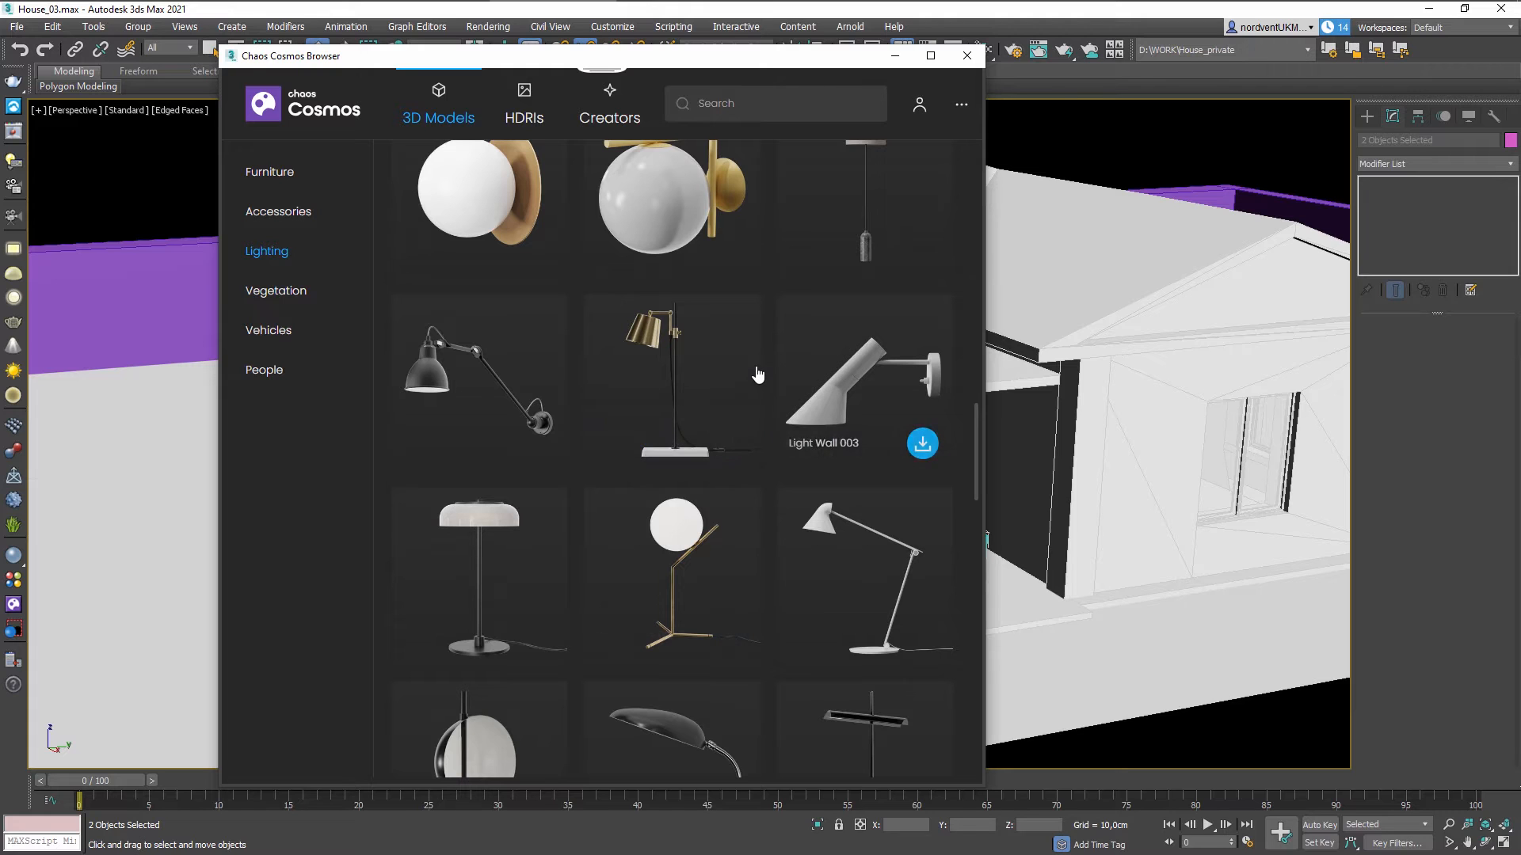
scroll(758, 375, "down", 7)
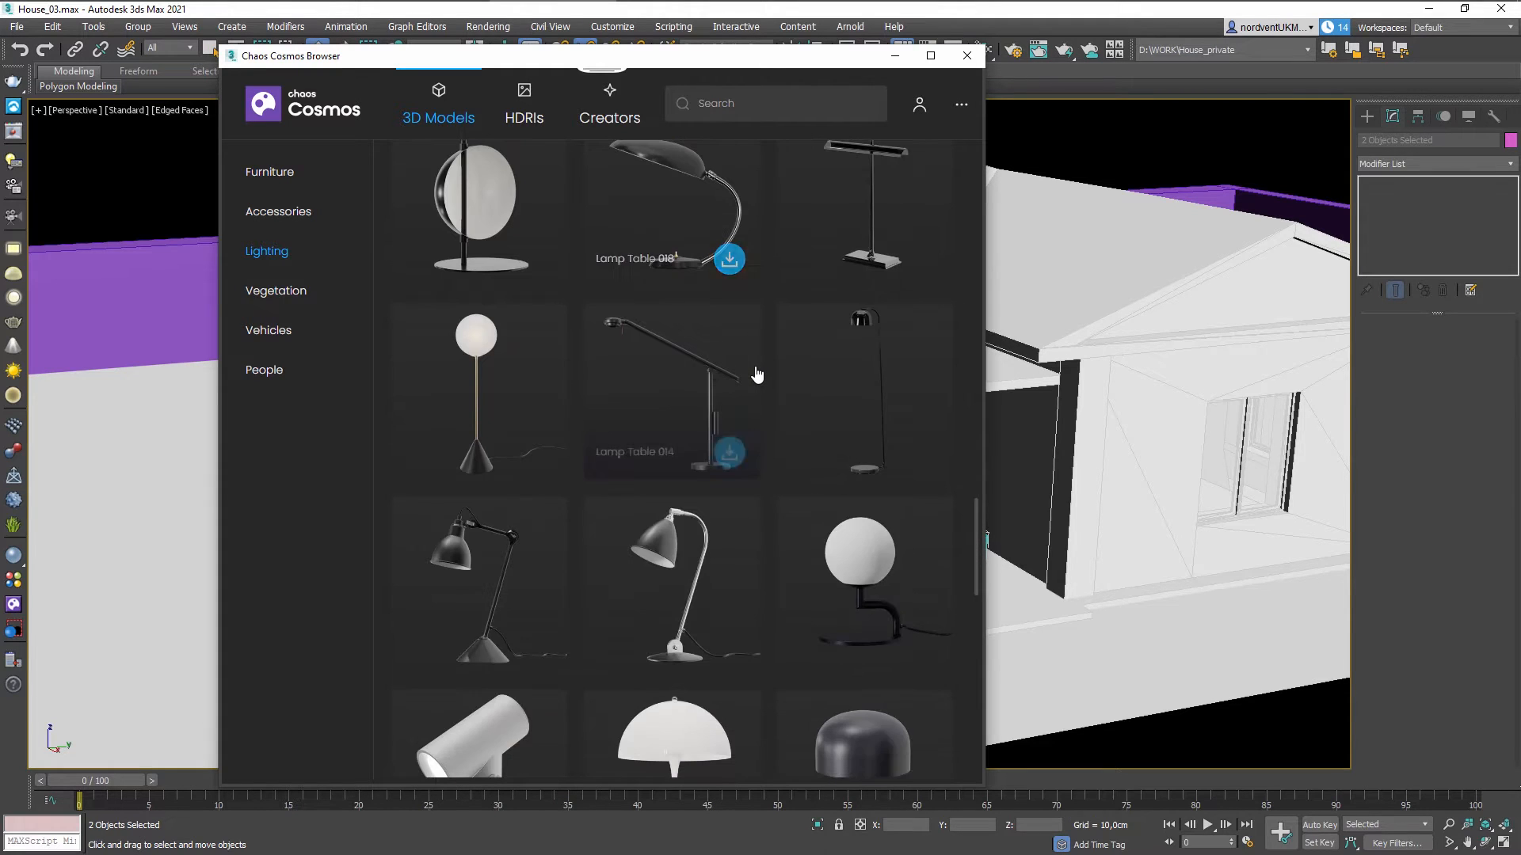
scroll(758, 375, "down", 8)
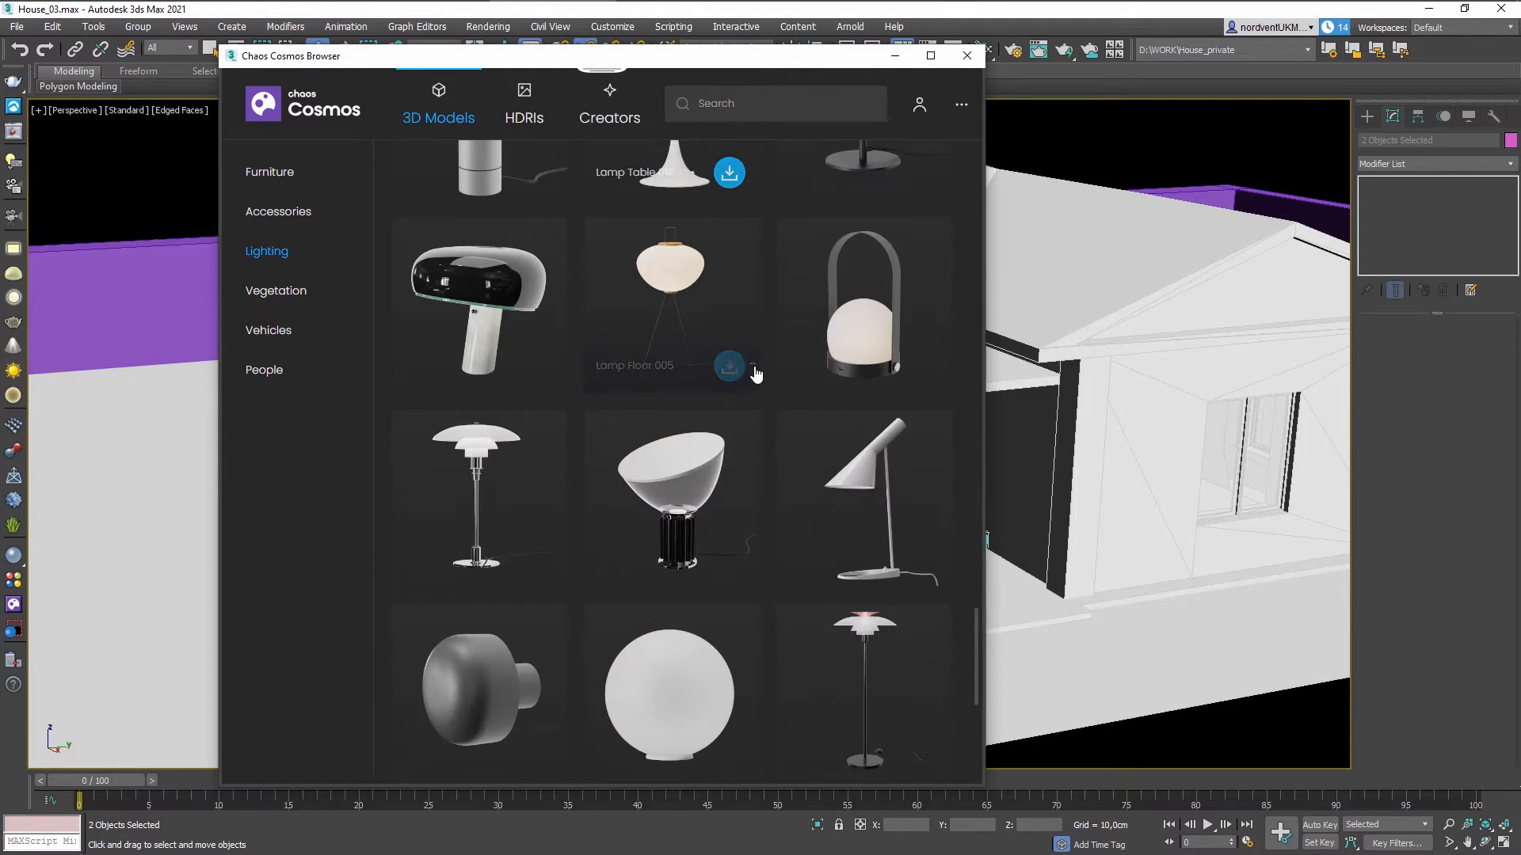
scroll(753, 366, "down", 5)
scroll(751, 355, "up", 10)
scroll(757, 349, "up", 12)
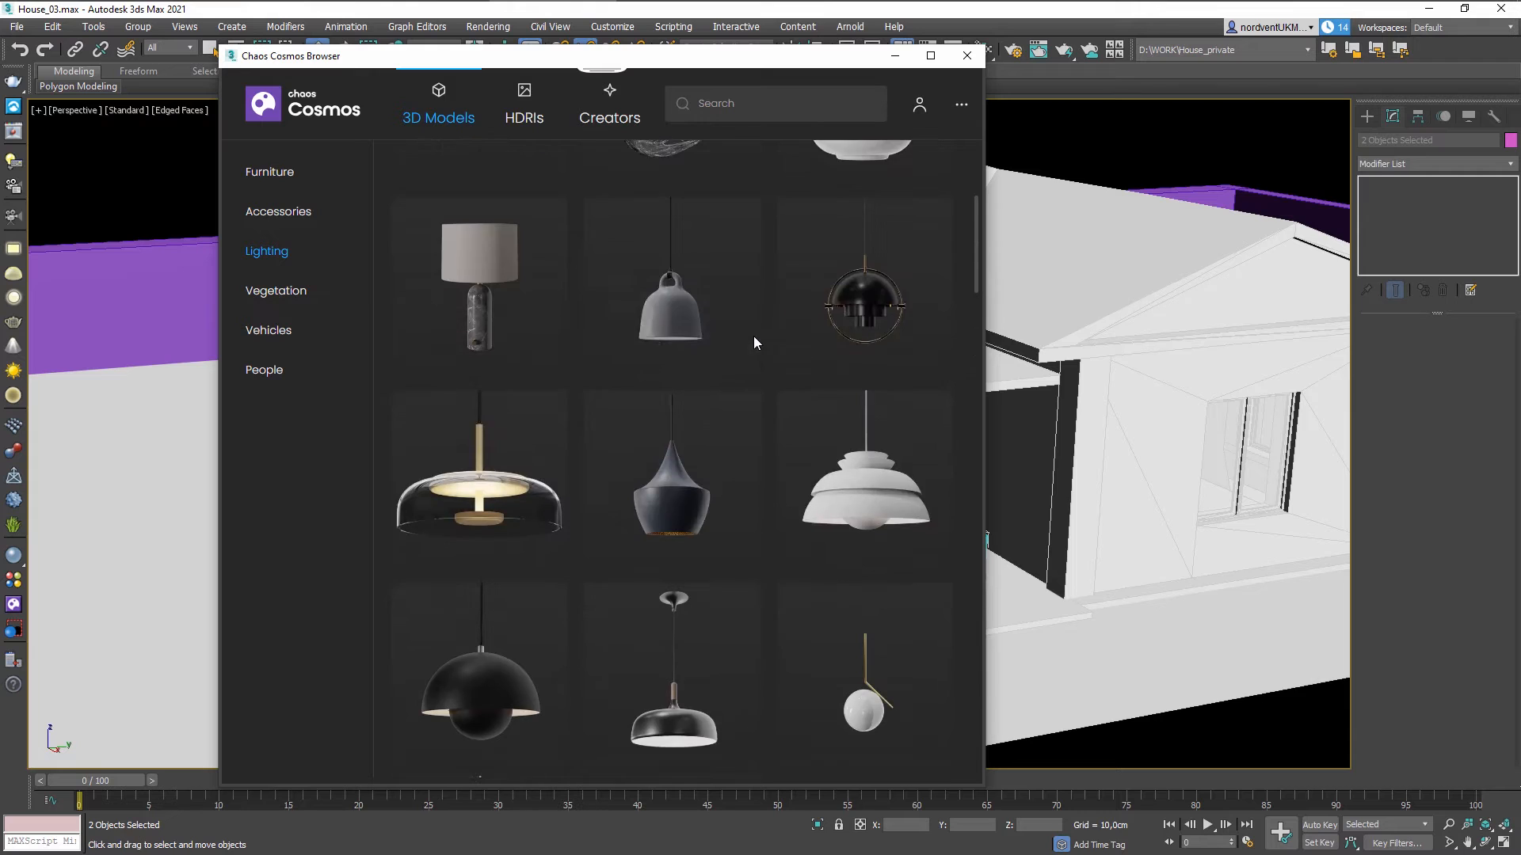
scroll(753, 336, "up", 3)
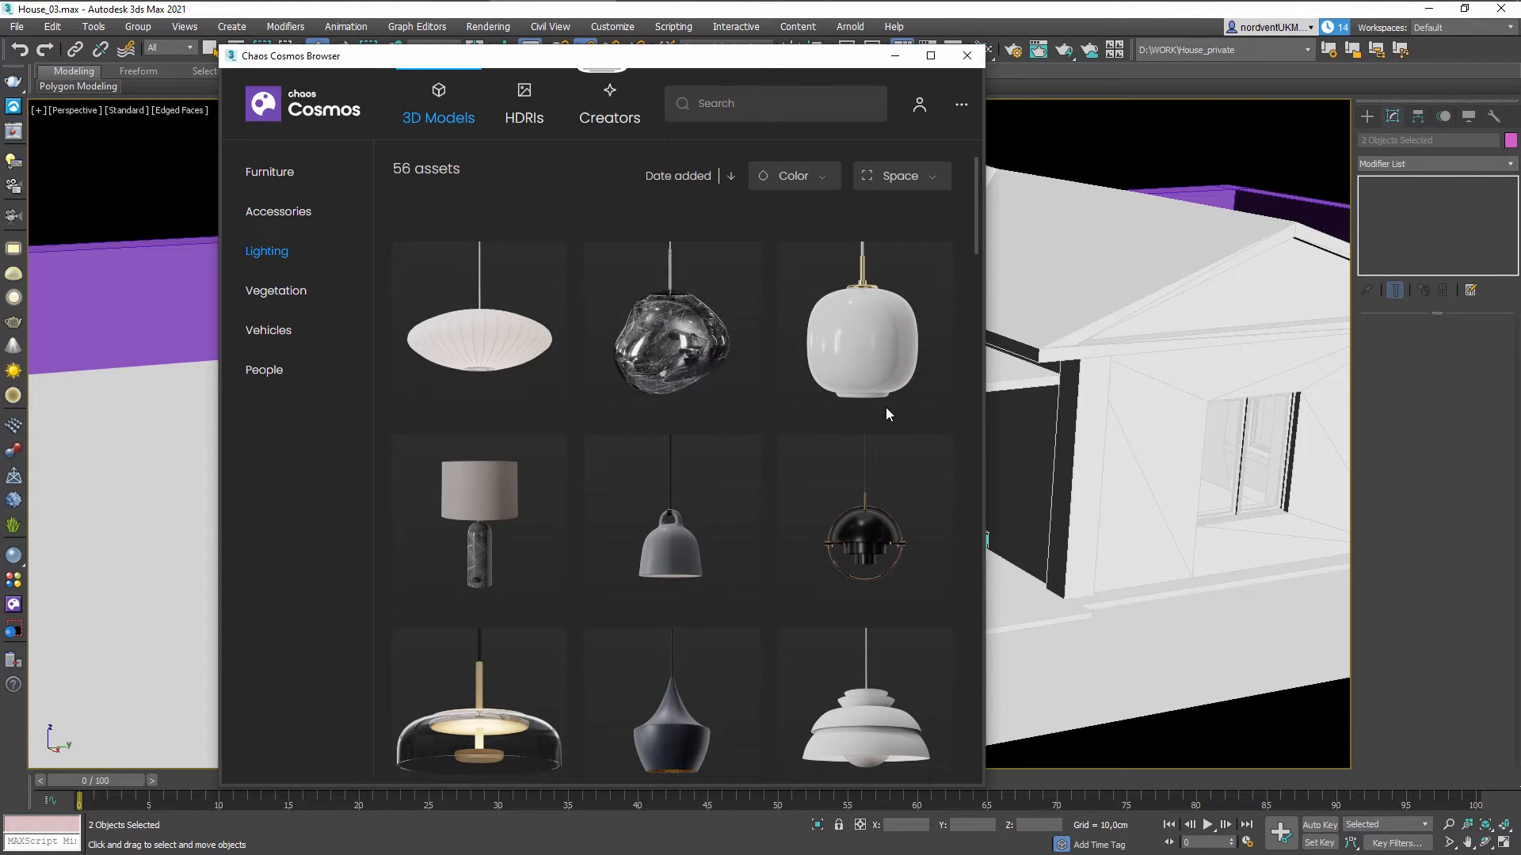
scroll(809, 446, "down", 4)
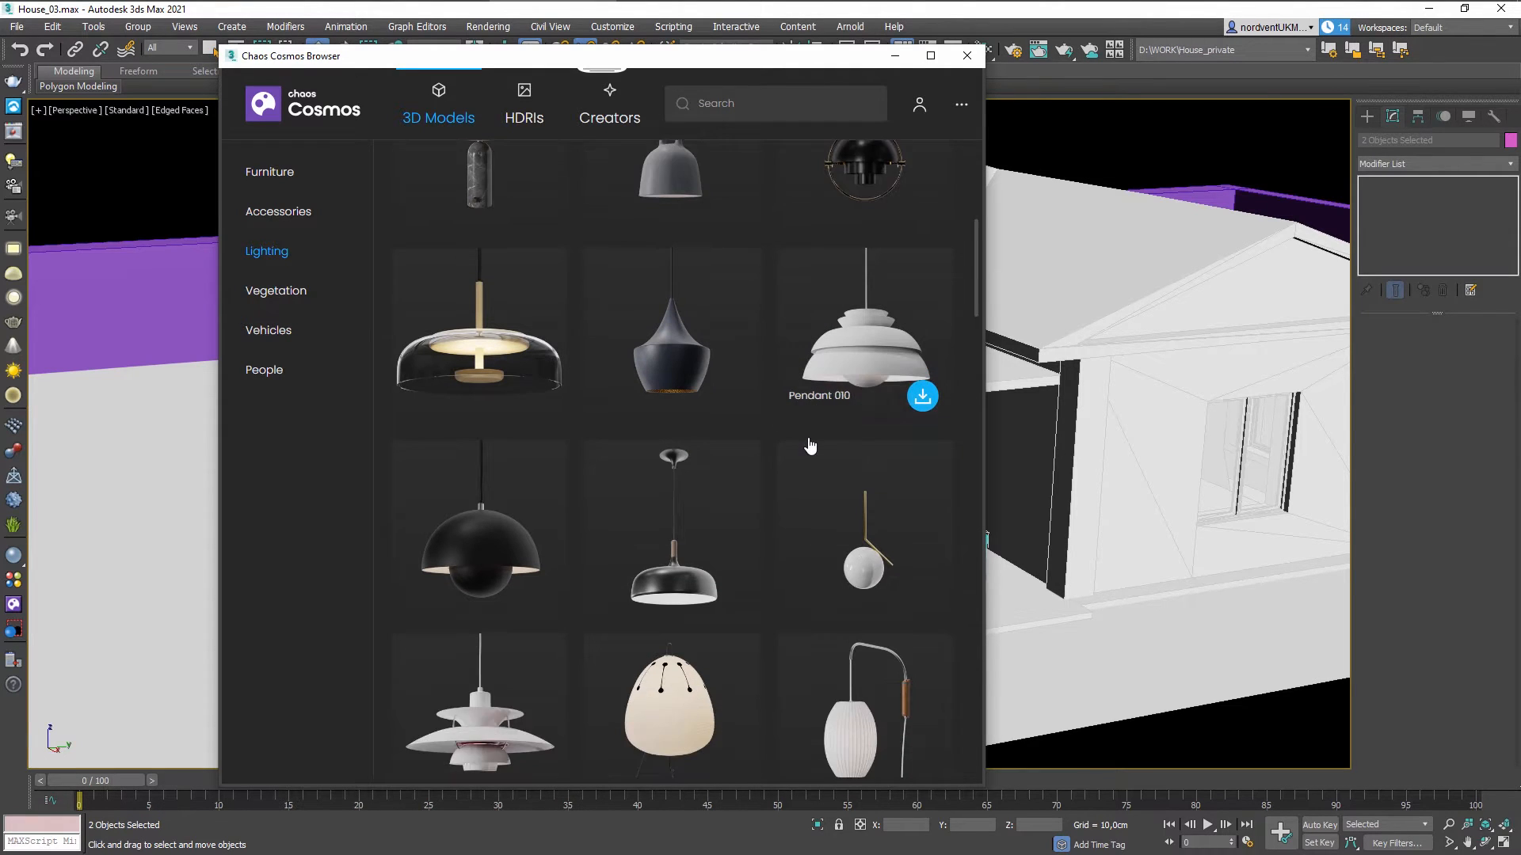
Import the wall lamp Light Wall 001 from the Lighting models into the 3ds Max scene.
scroll(810, 444, "down", 6)
left_click(808, 437)
left_click(840, 218)
left_click(840, 223)
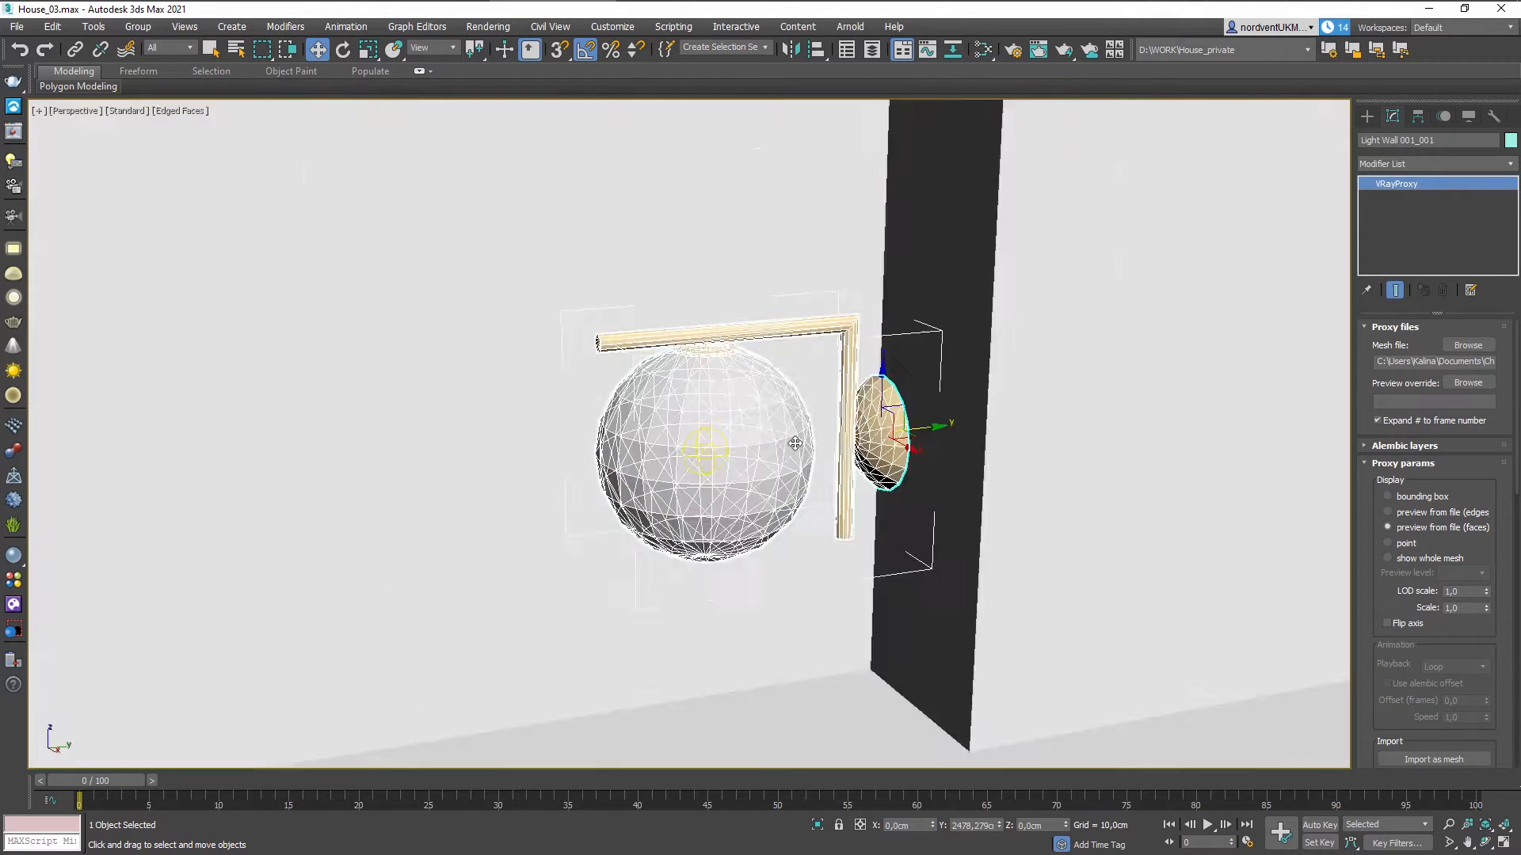
Move the Light Wall 001 lamp over to the porch's side wall.
scroll(795, 444, "down", 6)
middle_click_drag(754, 349, 924, 451)
left_click_drag(960, 478, 880, 421)
middle_click_drag(832, 420, 838, 389, "alt")
scroll(889, 428, "up", 5)
left_click_drag(643, 313, 878, 441)
Fit the lamp's base against the porch's side wall and adjust its position along the wall.
middle_click_drag(879, 441, 646, 337)
scroll(683, 331, "up", 6)
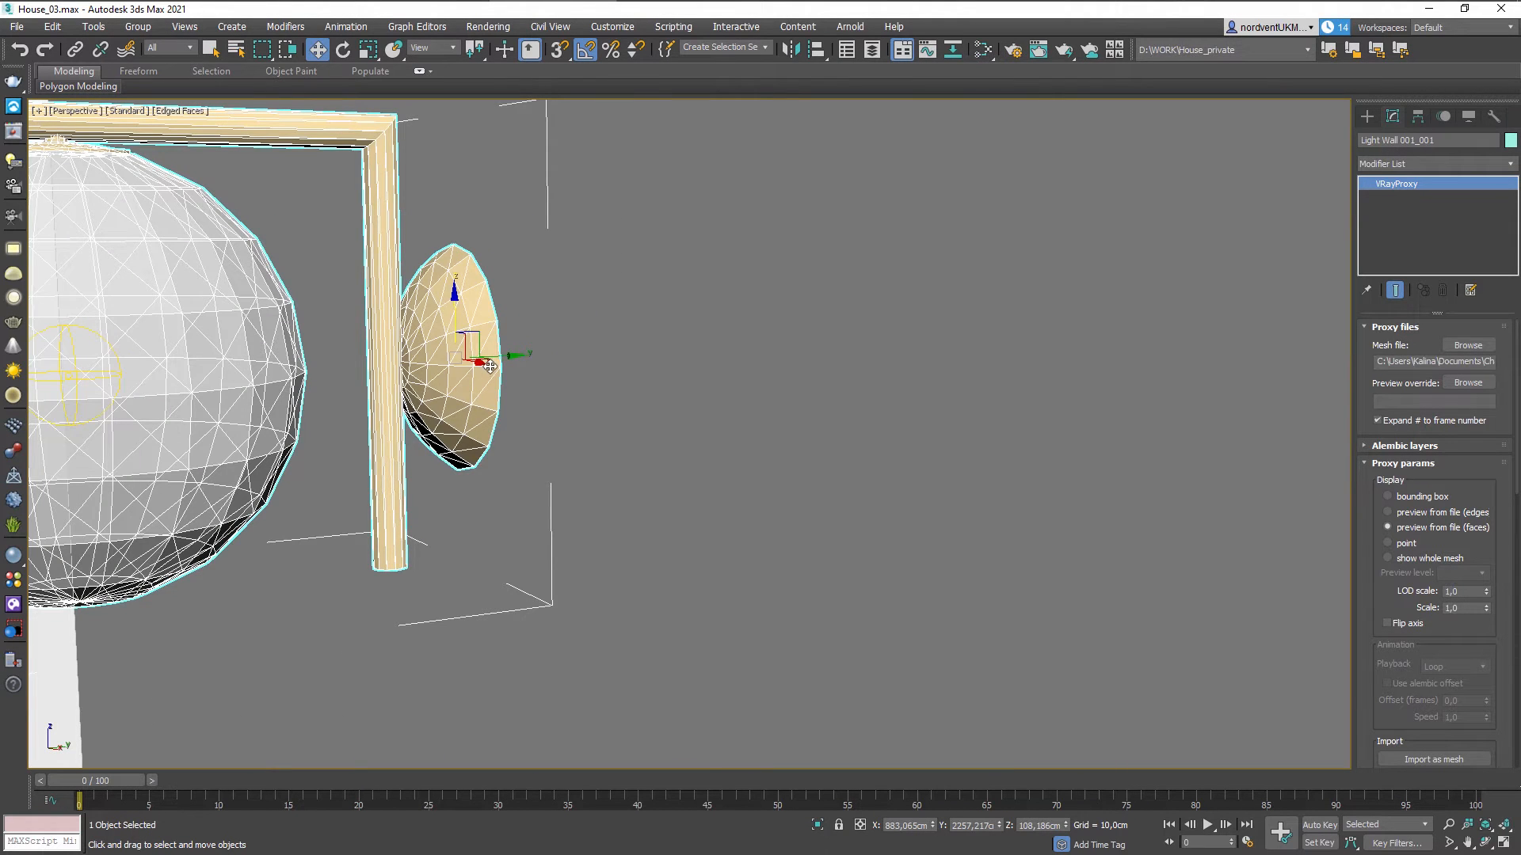
left_click_drag(510, 354, 543, 366)
scroll(541, 366, "down", 8)
middle_click_drag(546, 373, 582, 351, "alt")
left_click_drag(474, 305, 391, 233)
Copy the wall lamp along the porch's side wall and make another copy near the glazed door.
left_click_drag(653, 287, 725, 289, "shift")
left_click_drag(726, 289, 765, 295, "shift")
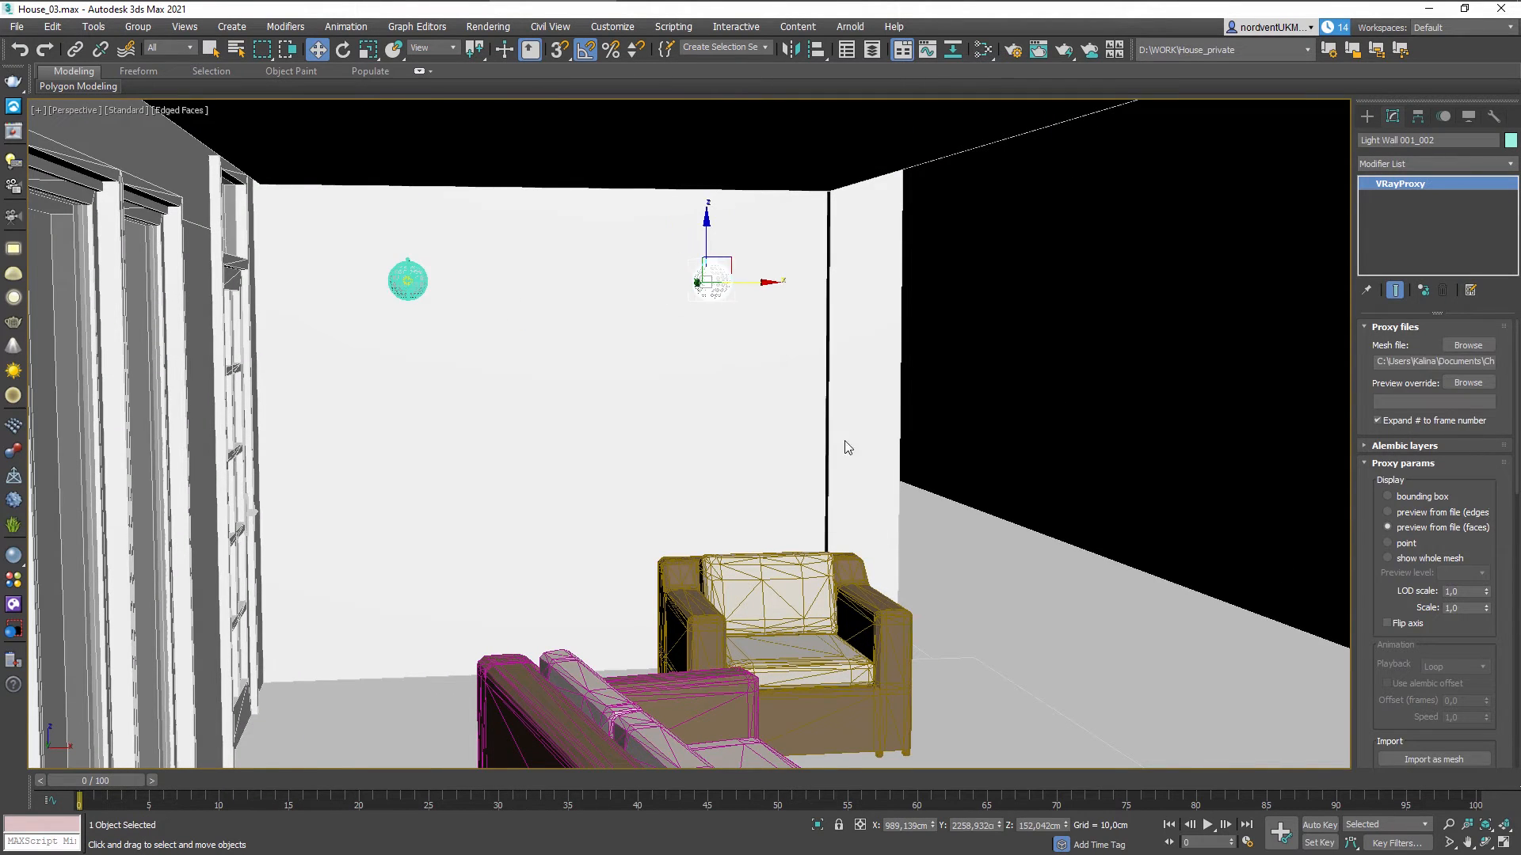
middle_click_drag(845, 449, 768, 443, "alt")
scroll(769, 444, "down", 3)
middle_click_drag(768, 444, 827, 469)
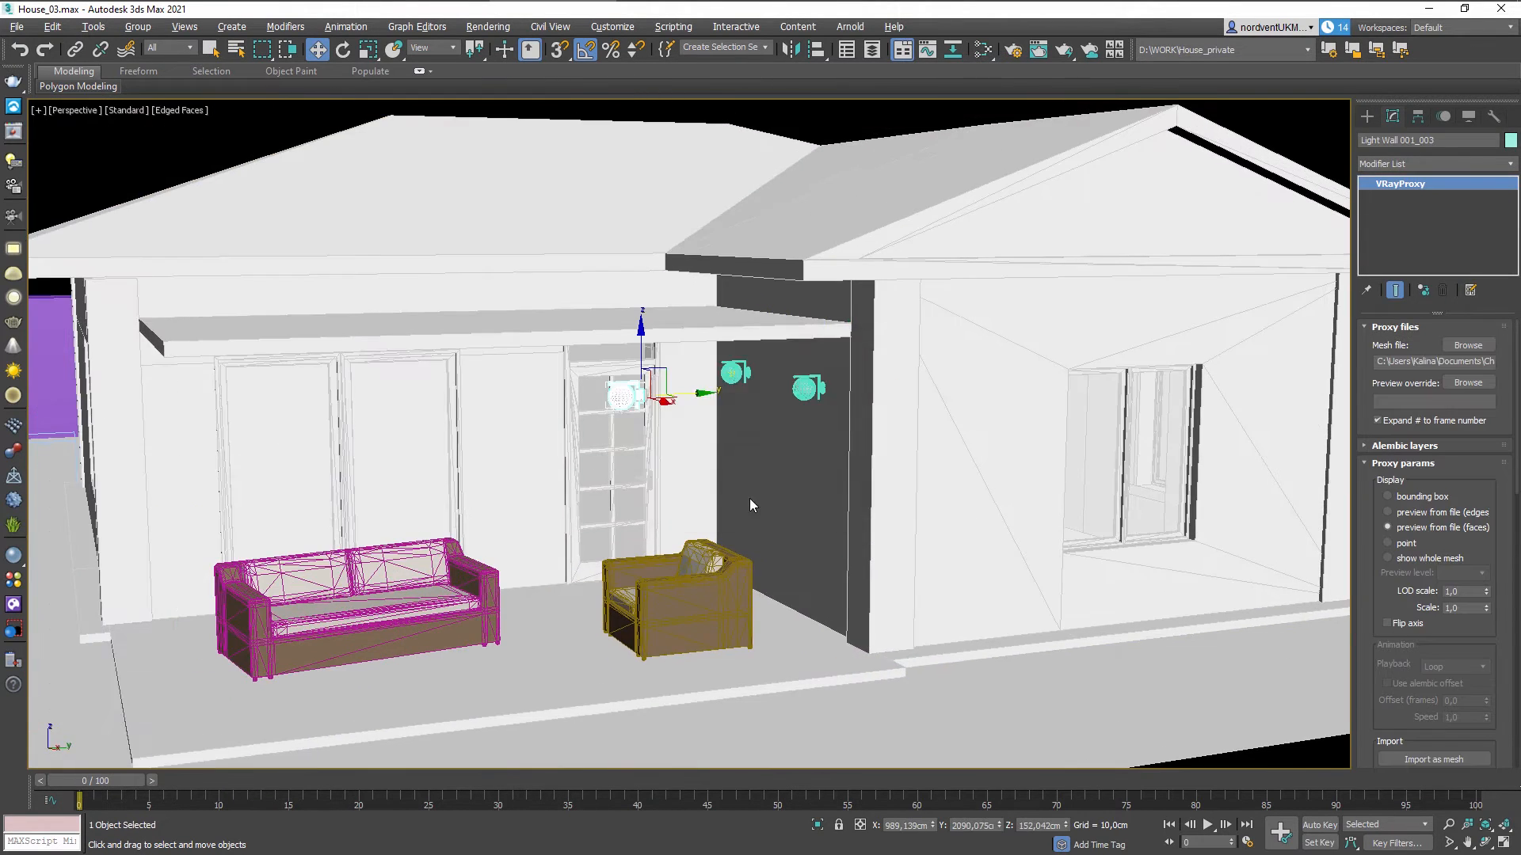
Rotate the lamp copy near the door about the Z axis and move it against the porch's back wall.
key("e")
double_click(1037, 825)
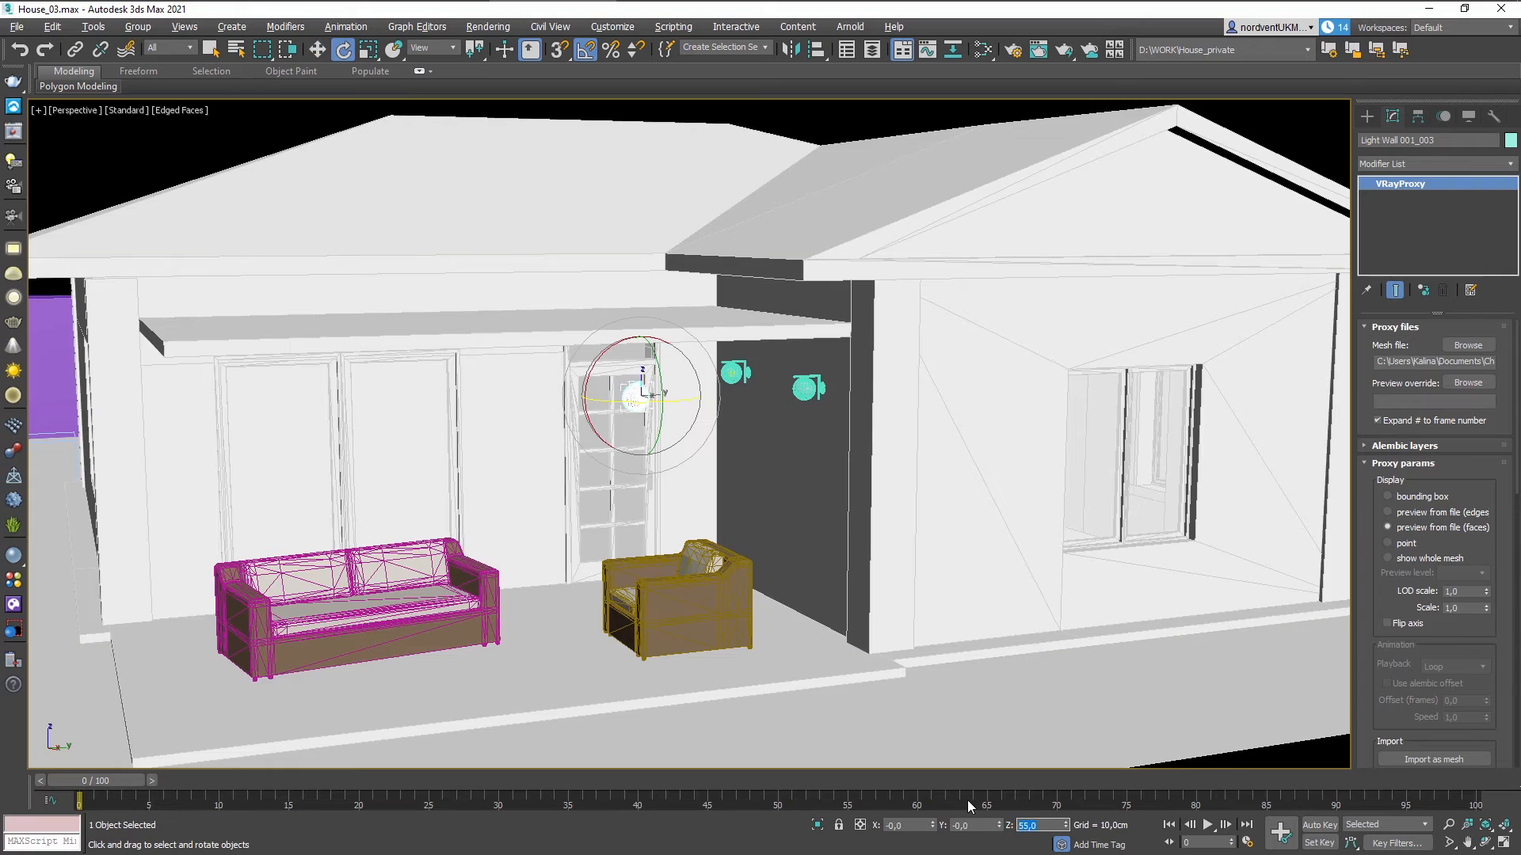
key("w")
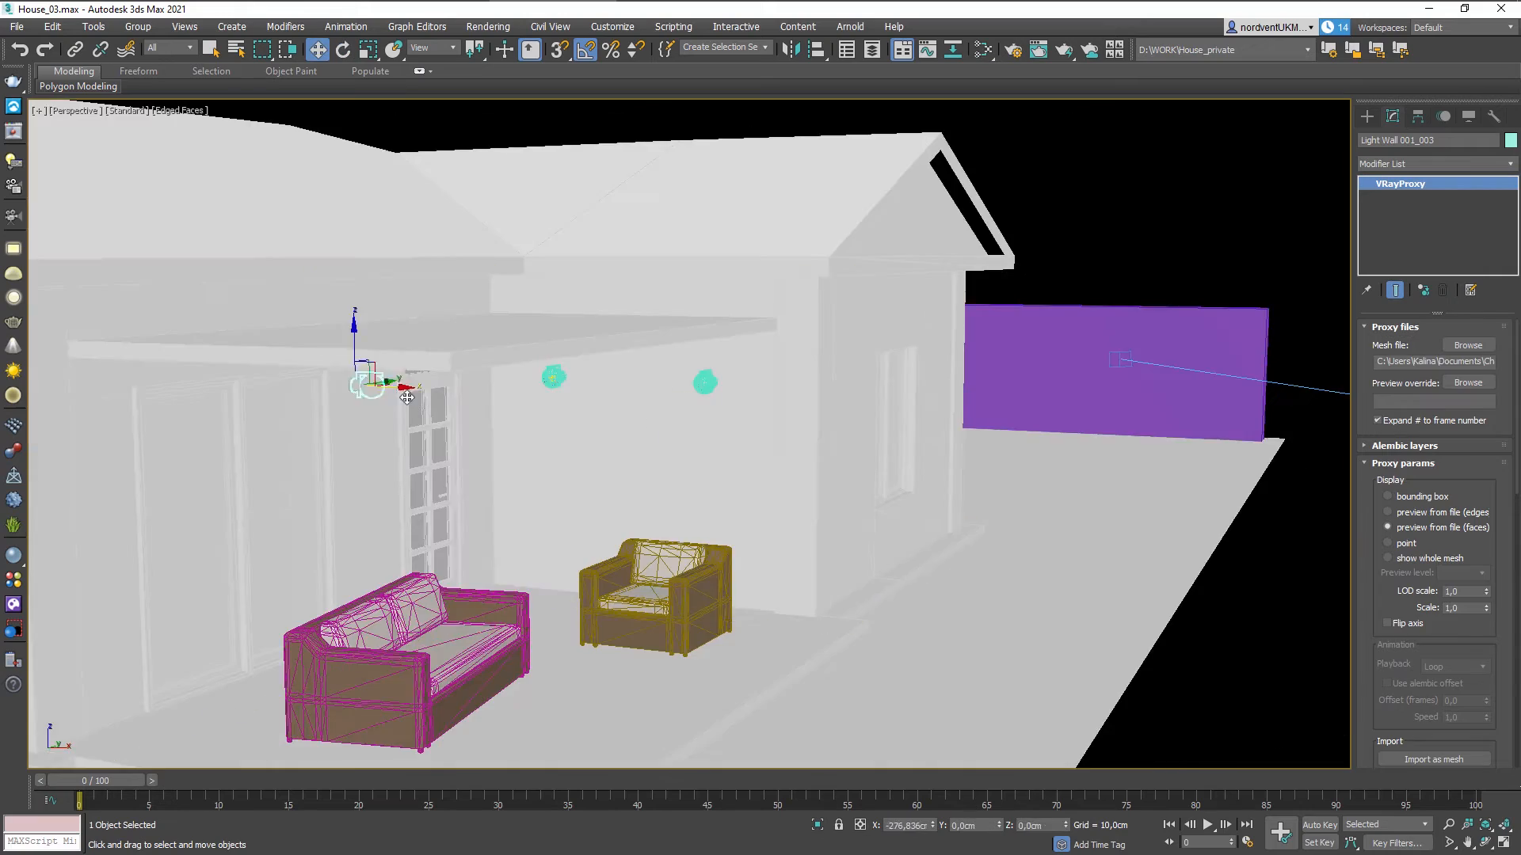
scroll(302, 377, "up", 6)
left_click_drag(510, 400, 590, 403)
Copy the back-wall lamp to the far side of the porch windows and select the sofa.
middle_click_drag(688, 394, 491, 421, "alt")
scroll(491, 421, "down", 4)
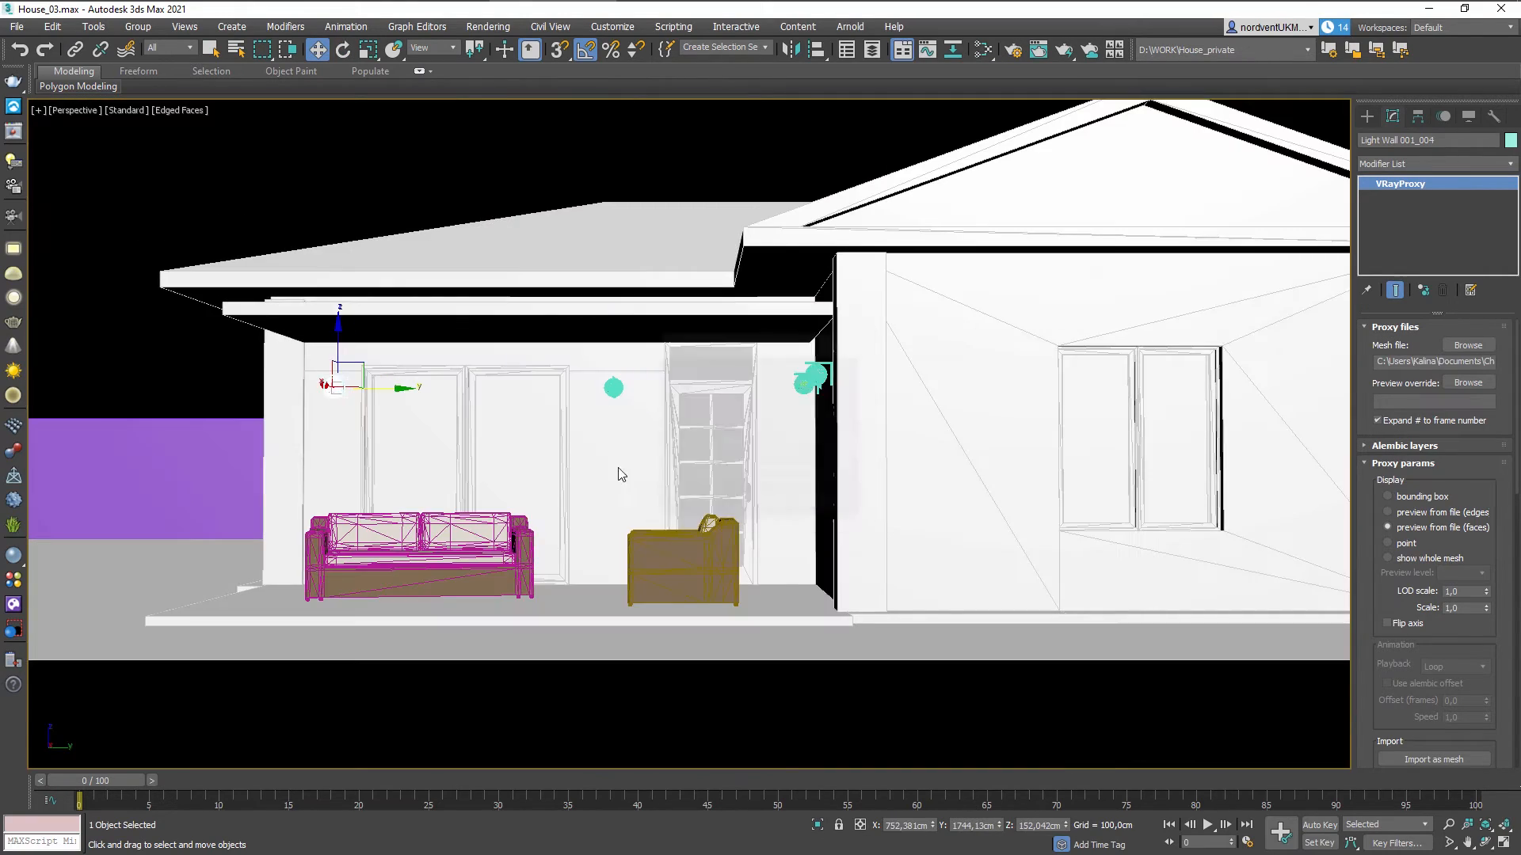
middle_click_drag(621, 475, 679, 461, "alt")
left_click(487, 547)
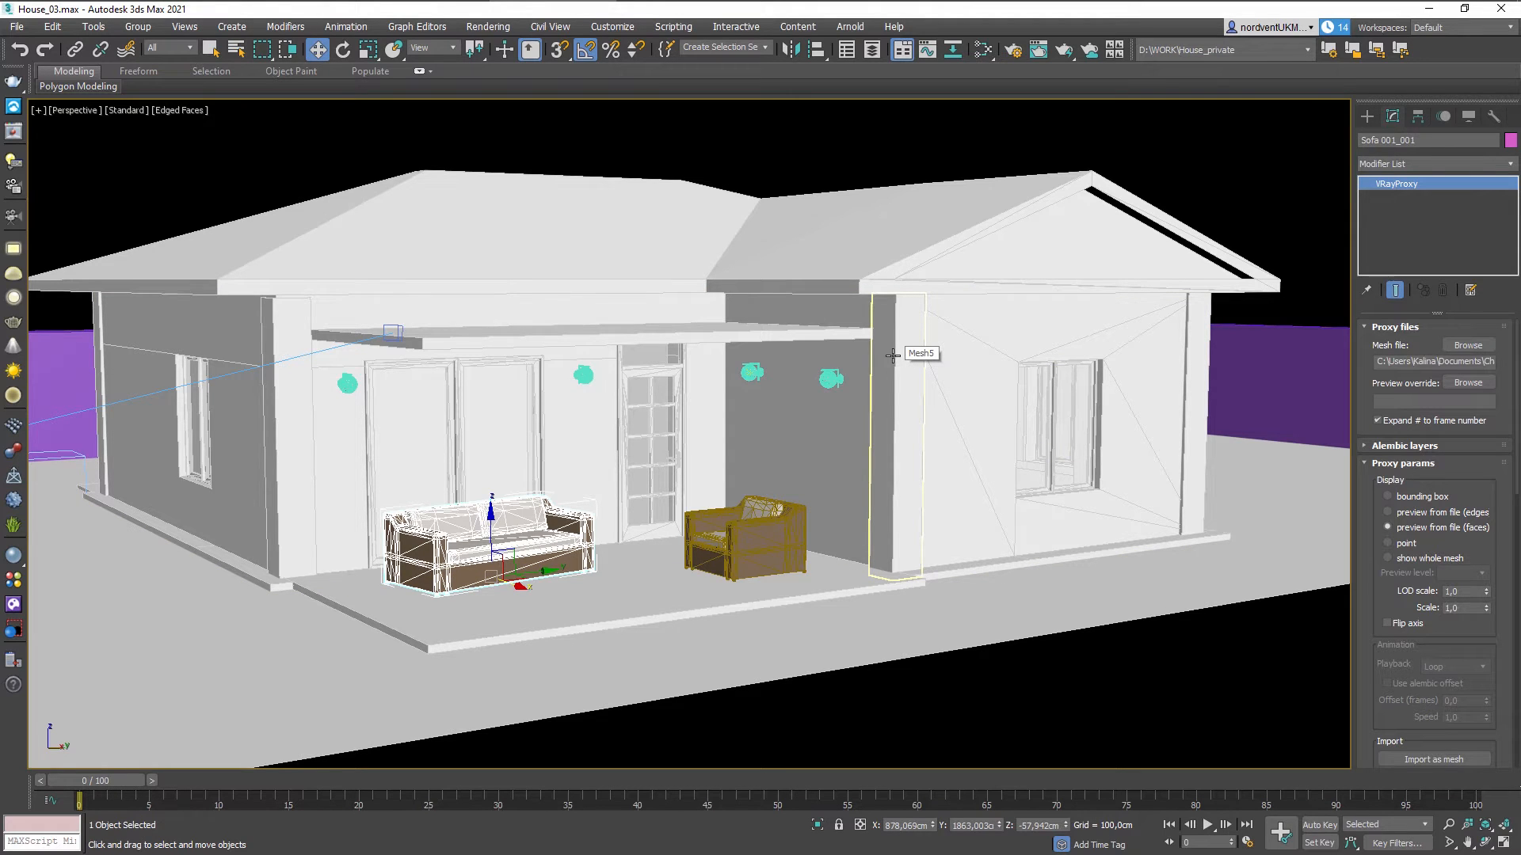
Render the camera view interactively in the V-Ray Frame Buffer and inspect the porch furniture and wall lamps up close.
right_click(707, 283)
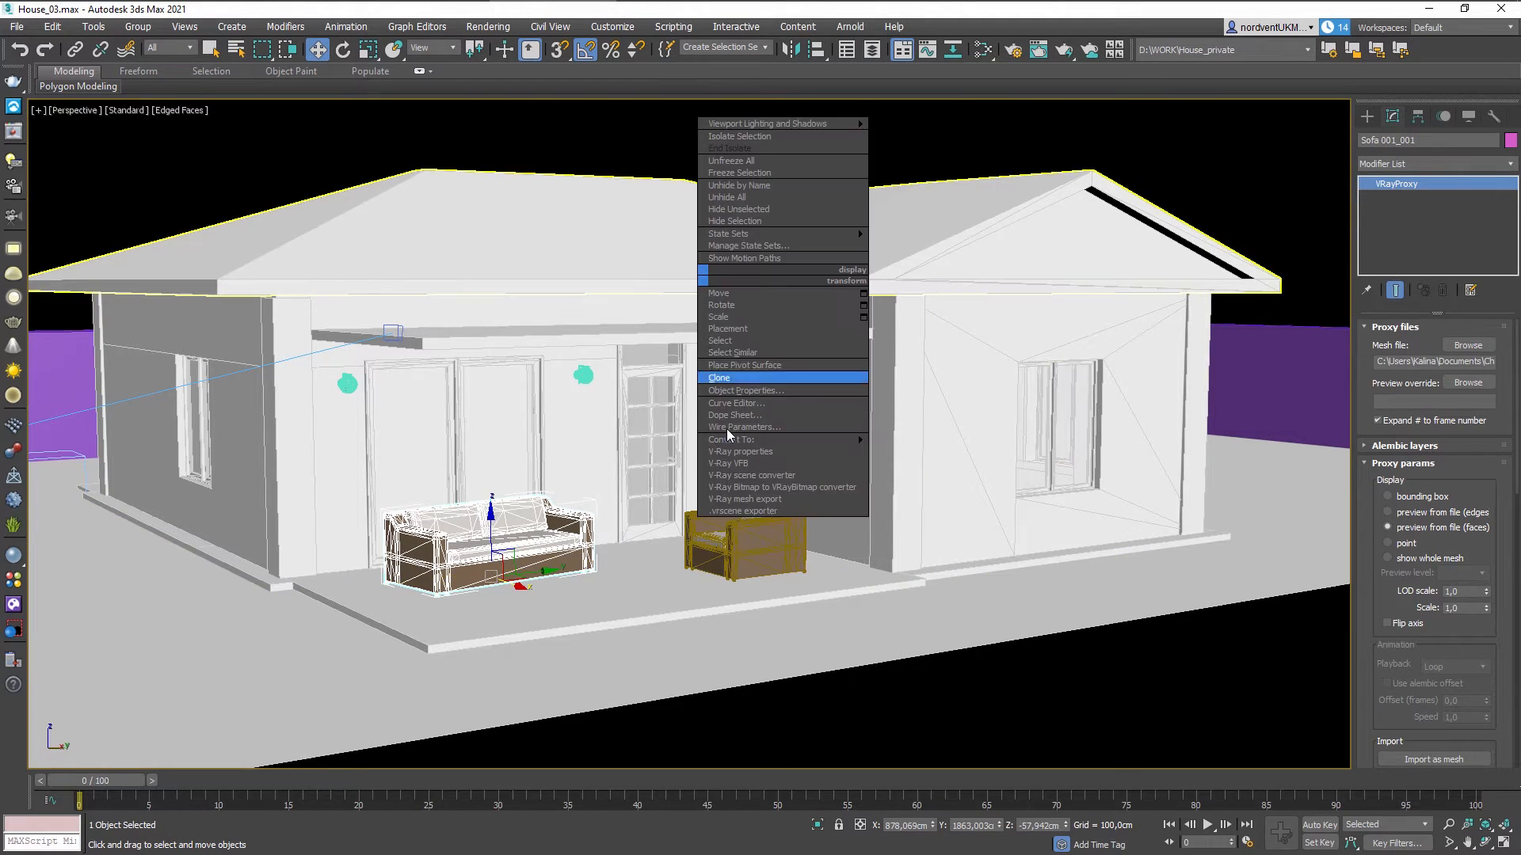
left_click(728, 464)
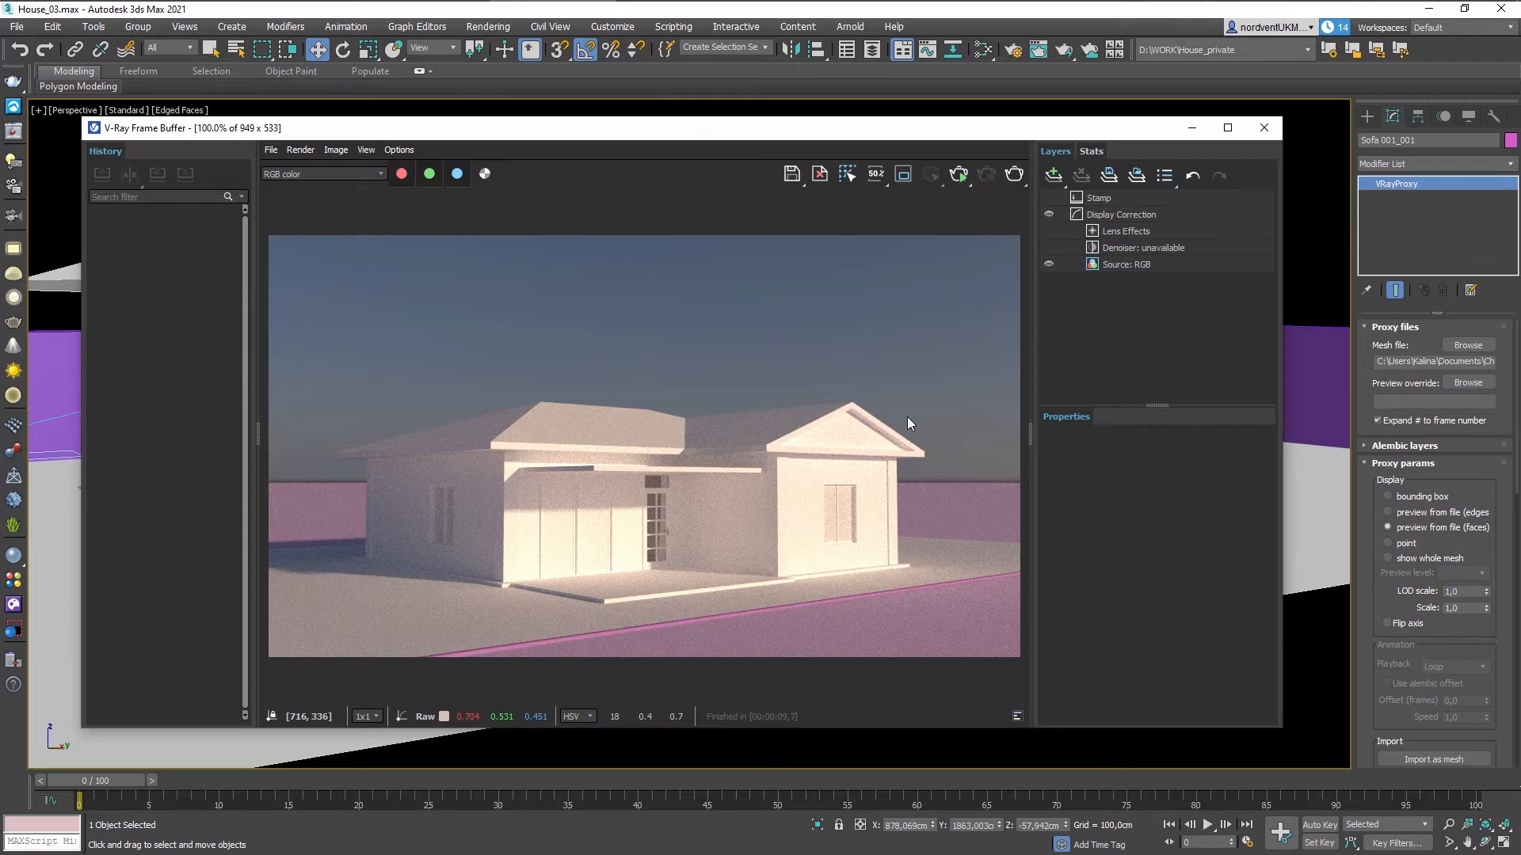
left_click(957, 177)
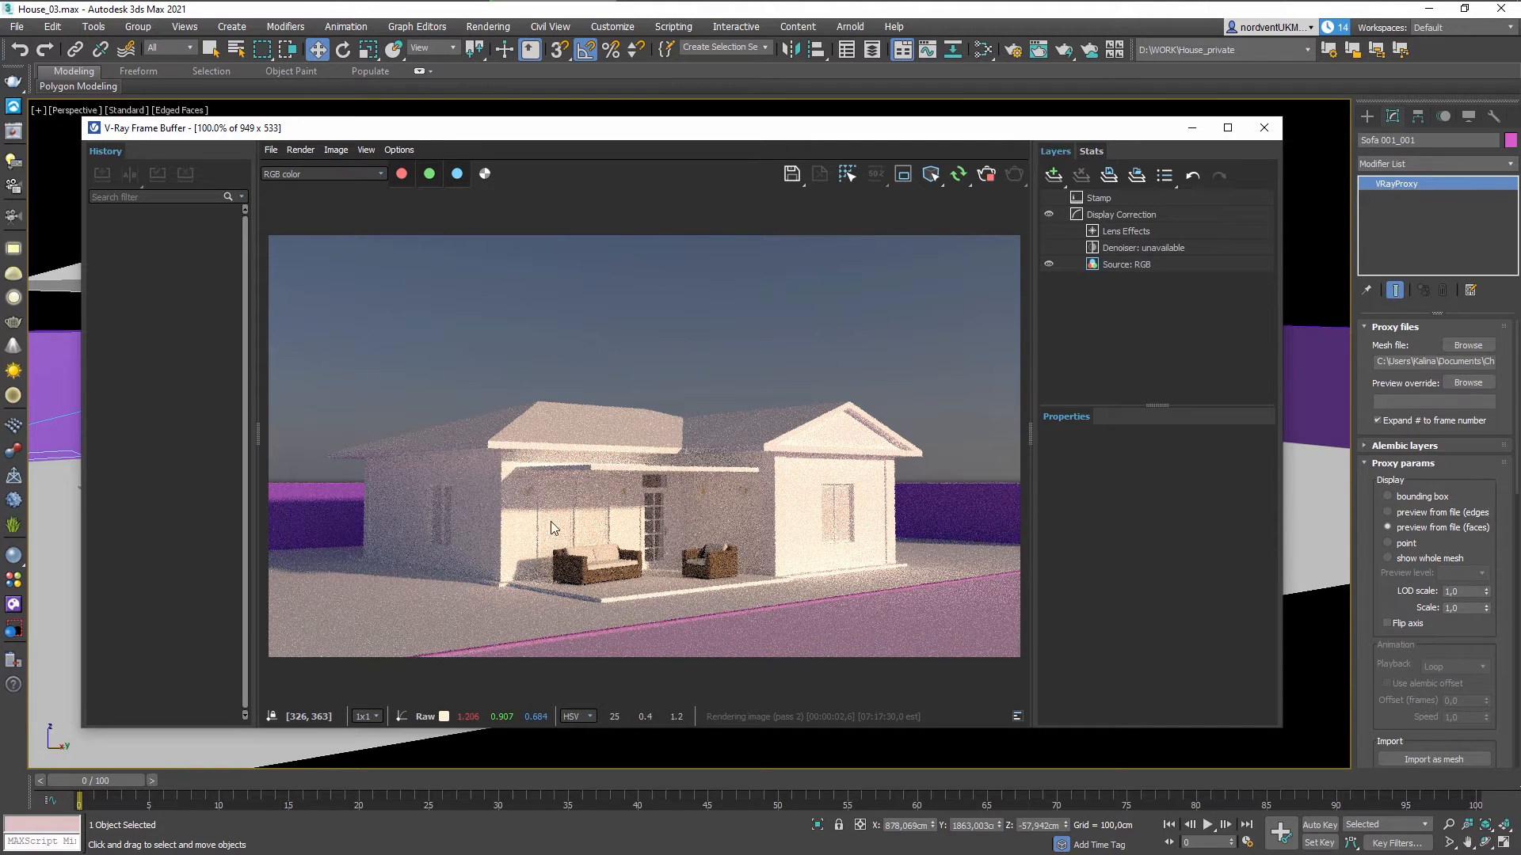
right_click(689, 523)
left_click(721, 528)
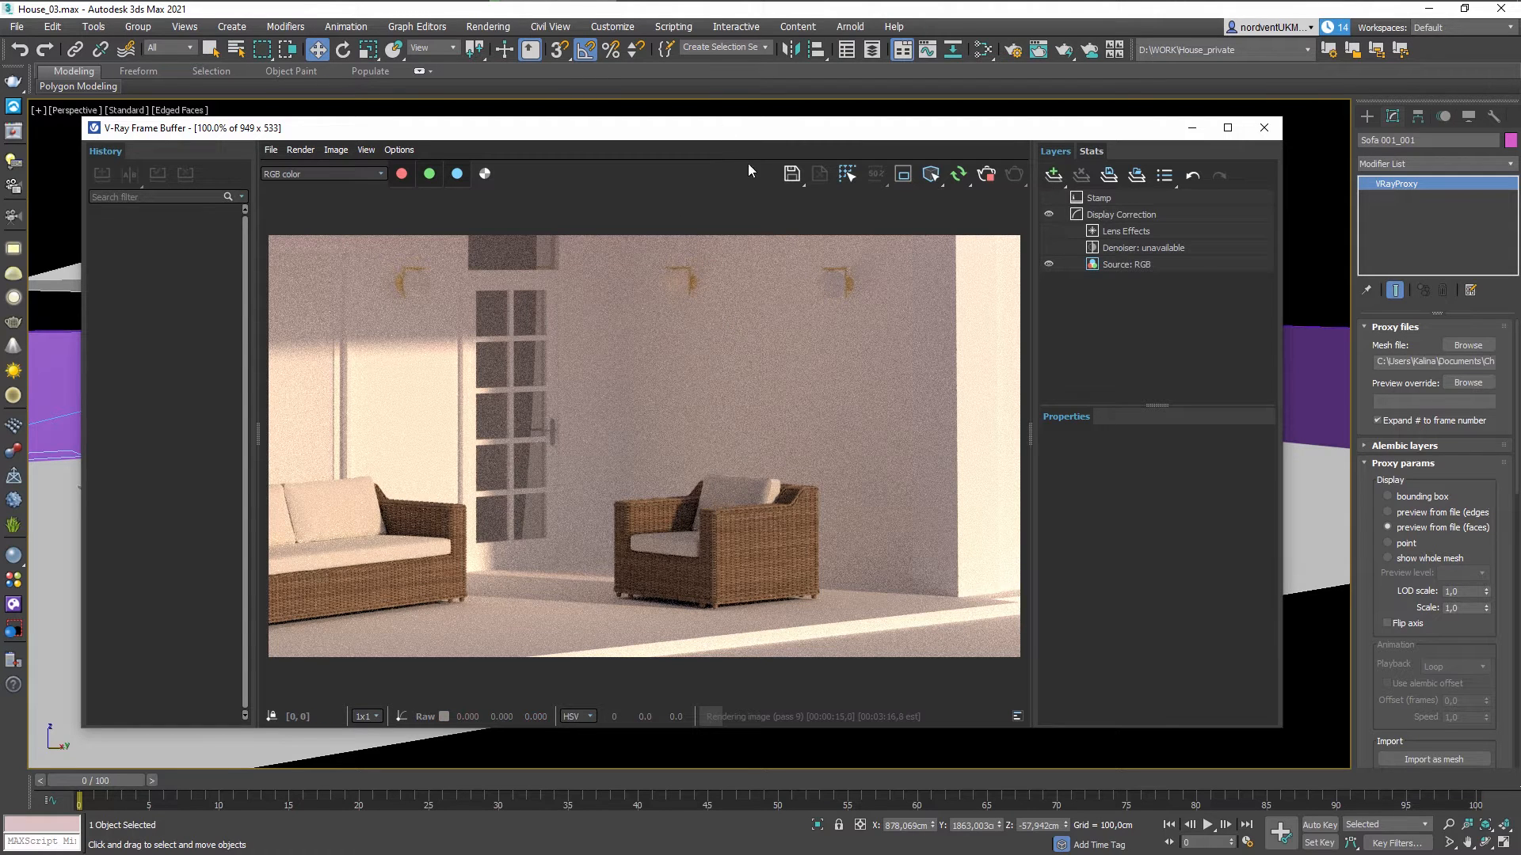
left_click(1264, 128)
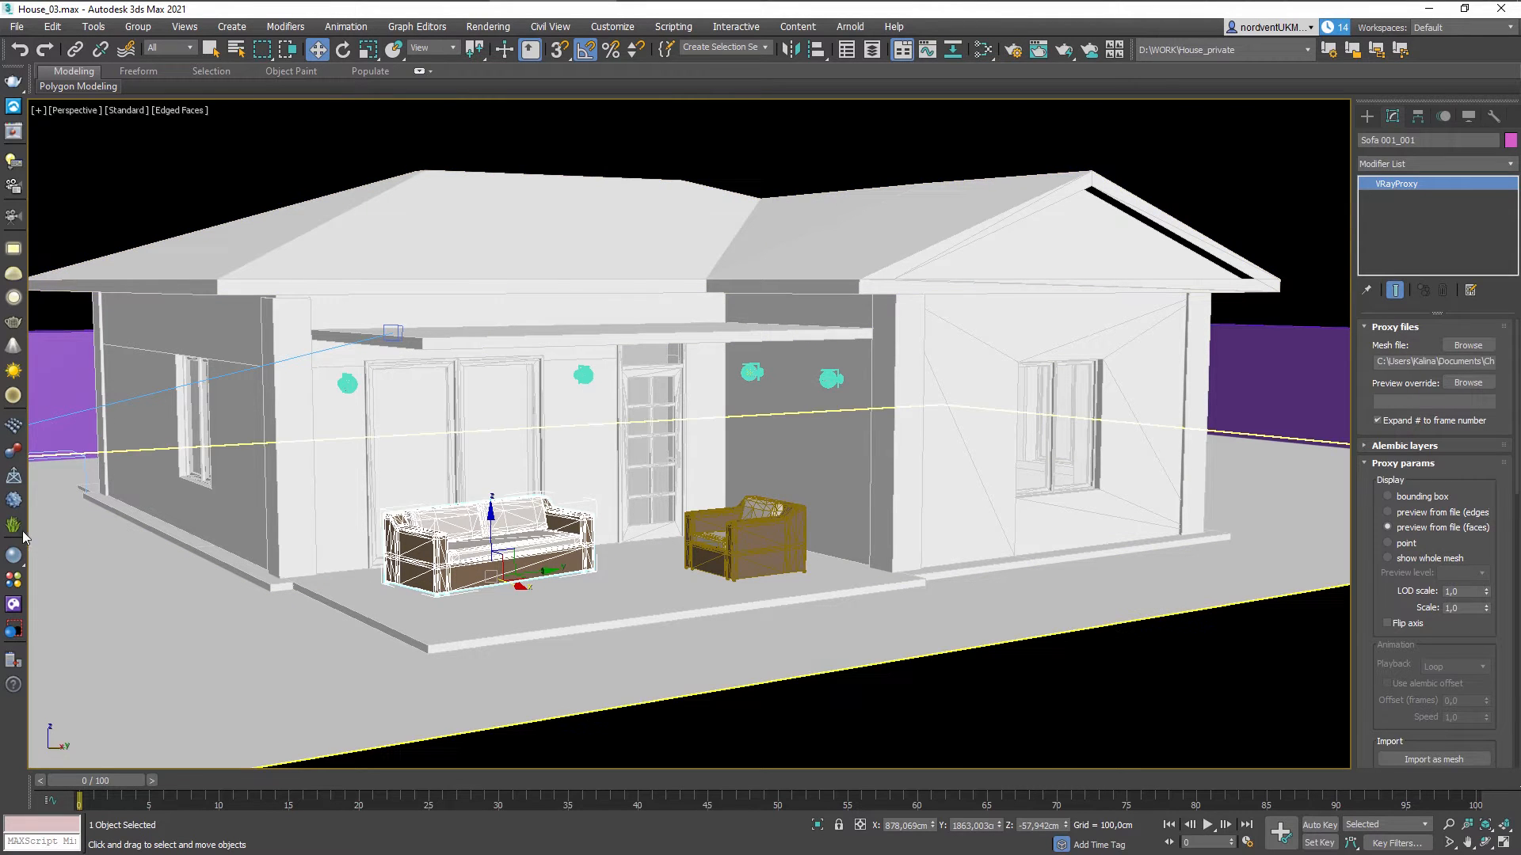
Download the Scots Pine 003 tree from the Vegetation category of Chaos Cosmos.
left_click(13, 604)
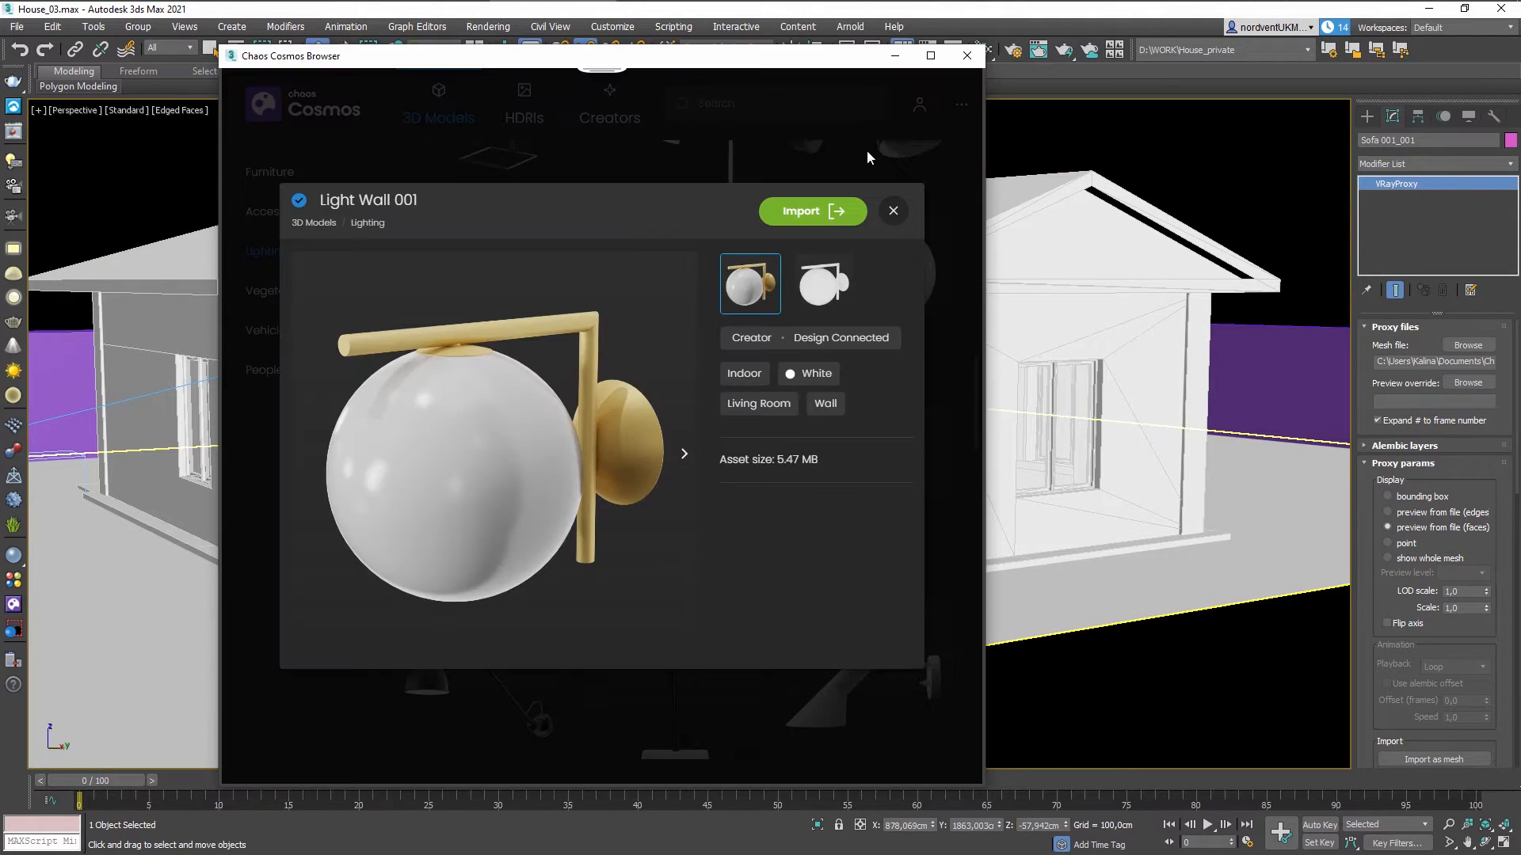
left_click(896, 214)
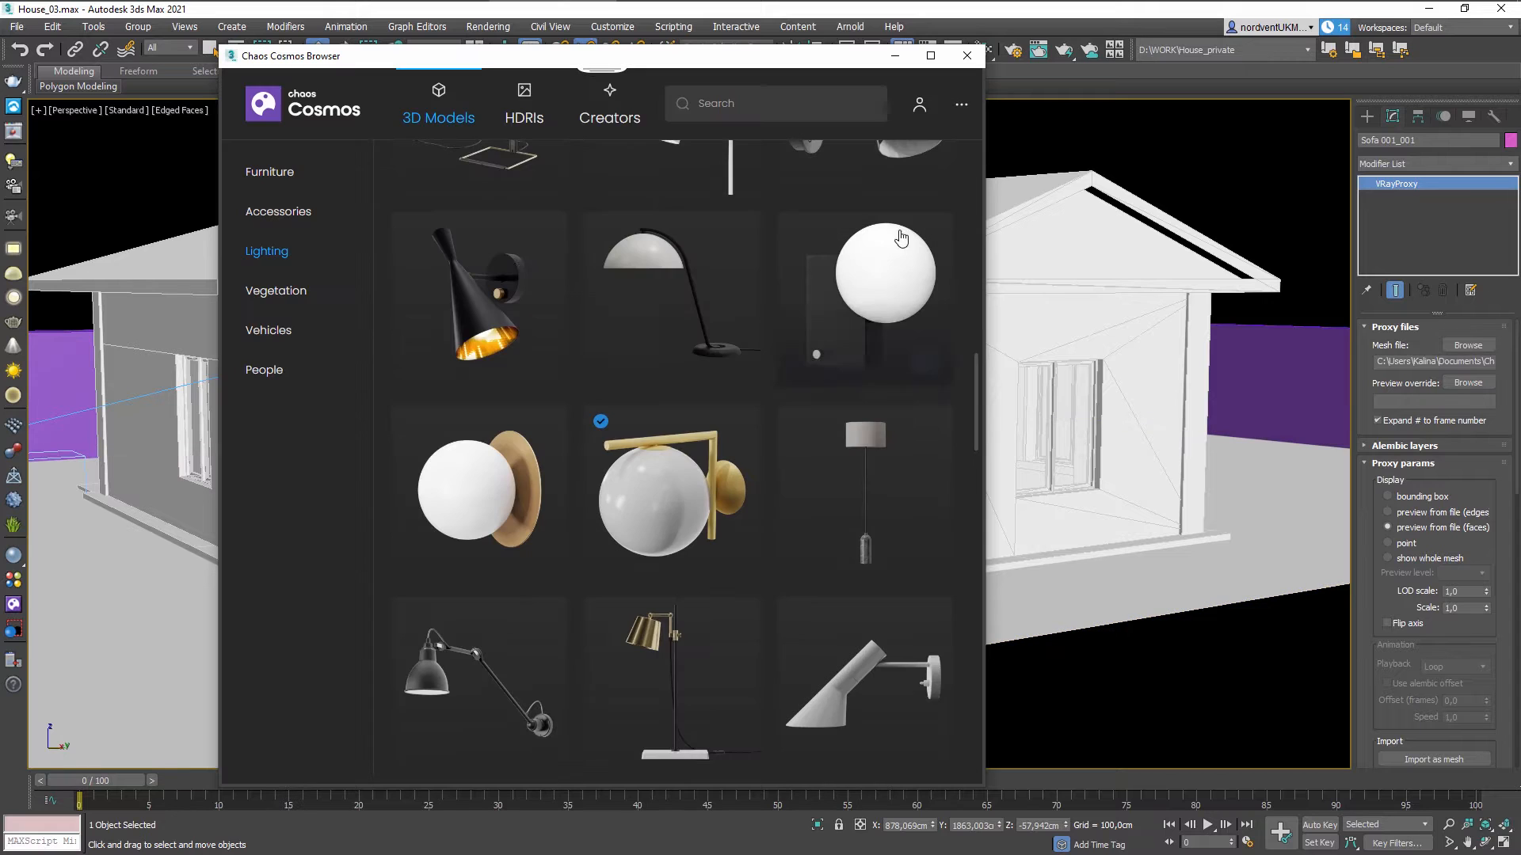
left_click(278, 291)
scroll(748, 521, "down", 15)
left_click(730, 441)
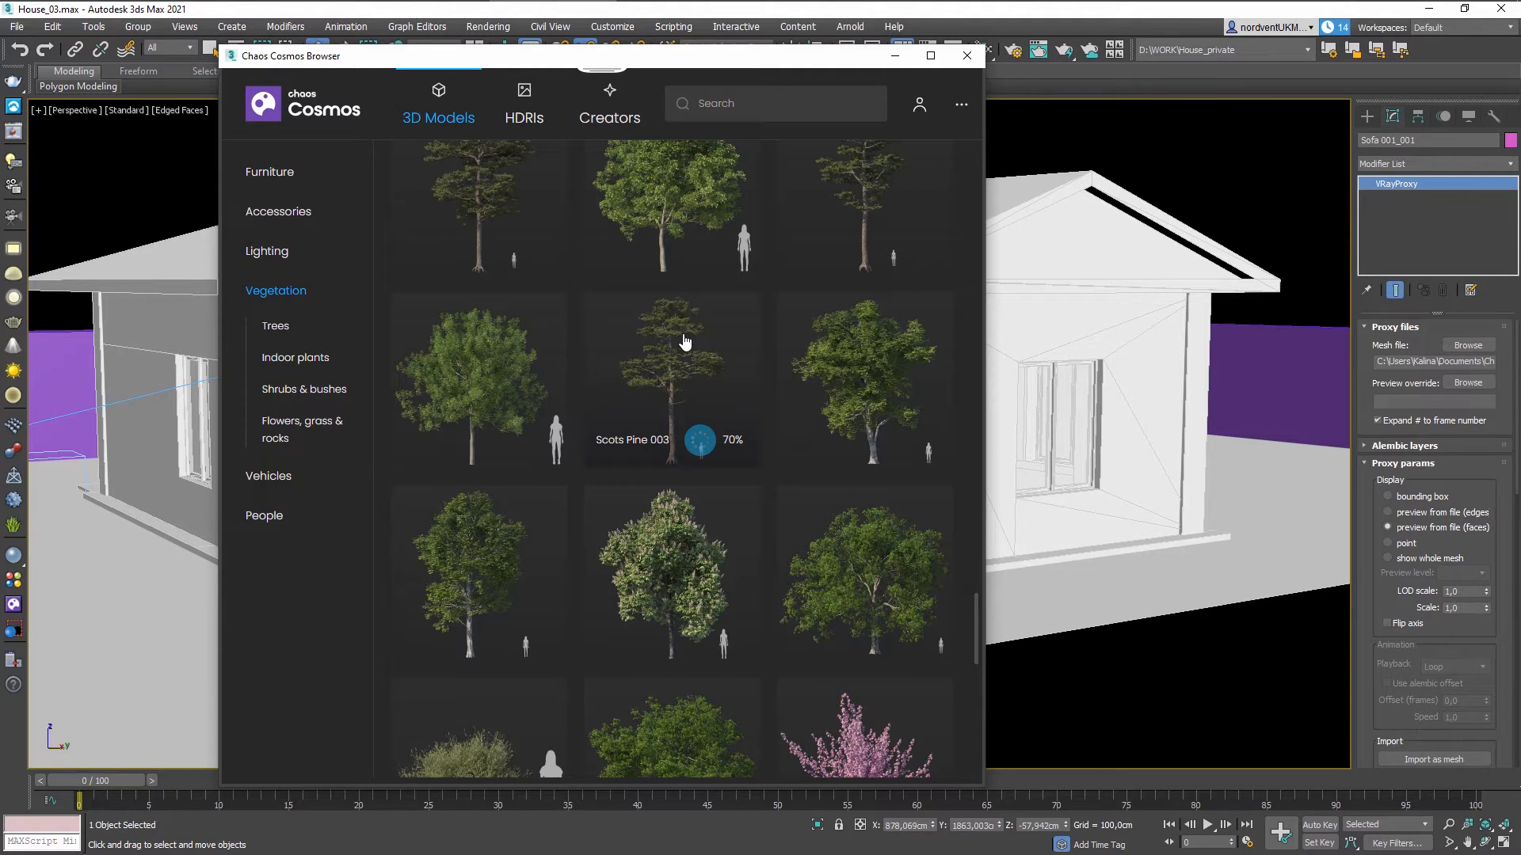
Browse the other vegetation assets and import Scots Pine 003 into the 3ds Max scene House_03.max.
scroll(670, 348, "up", 15)
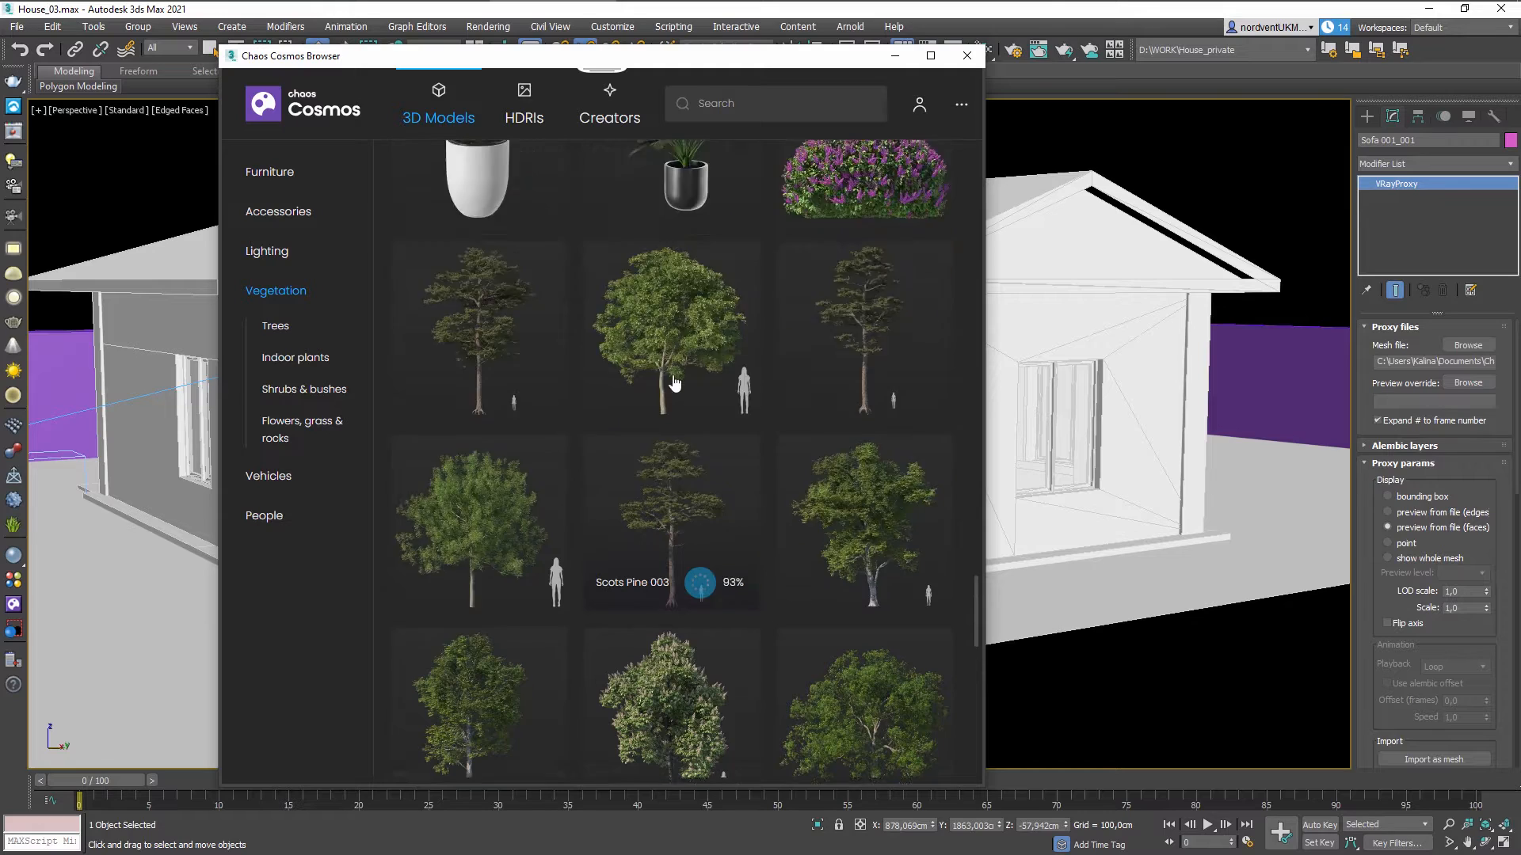
scroll(673, 367, "up", 15)
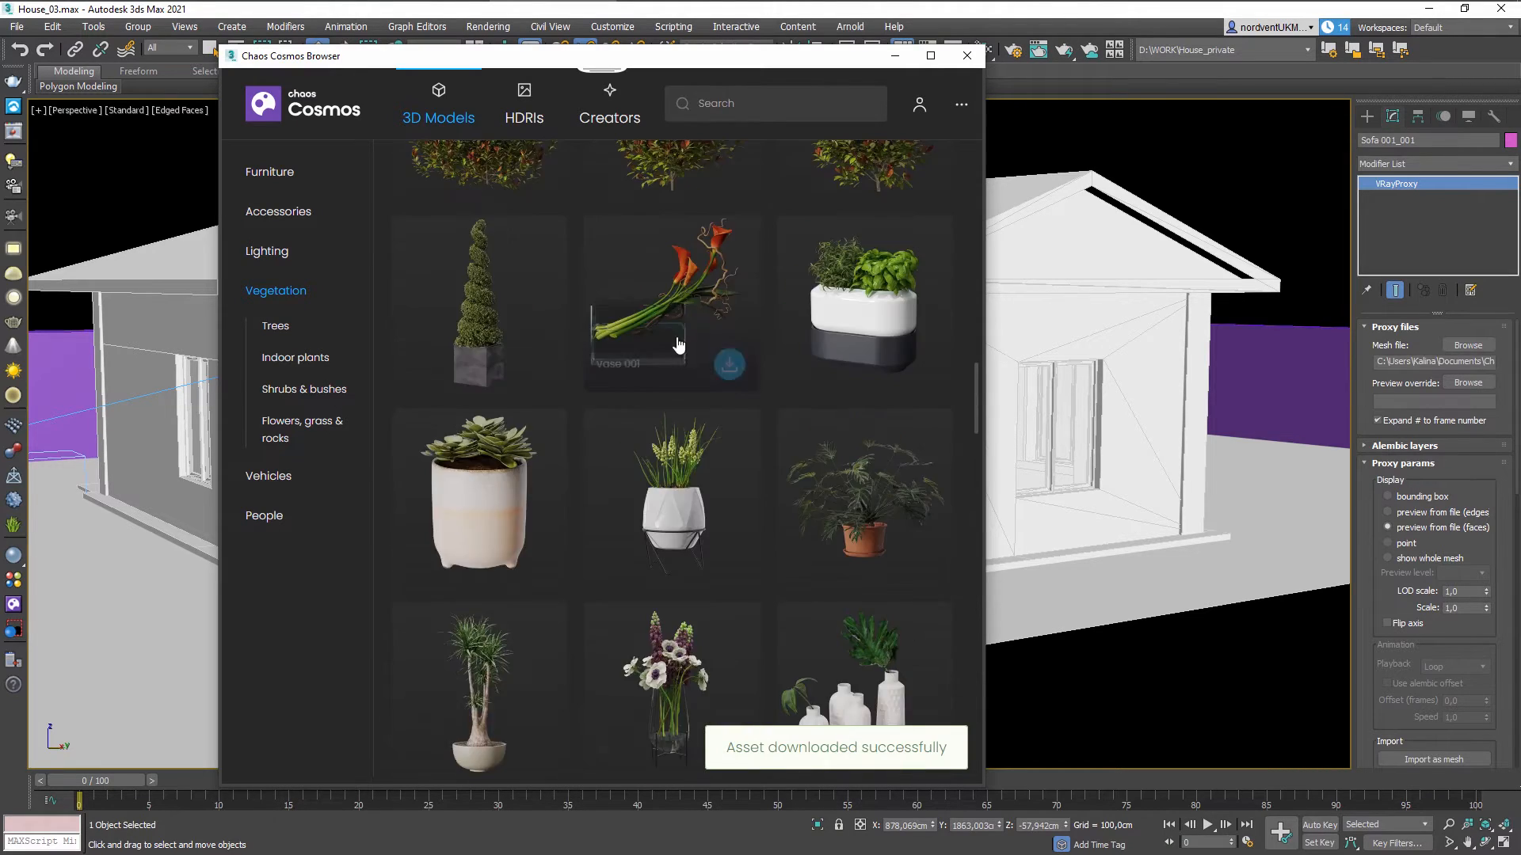
scroll(681, 307, "up", 4)
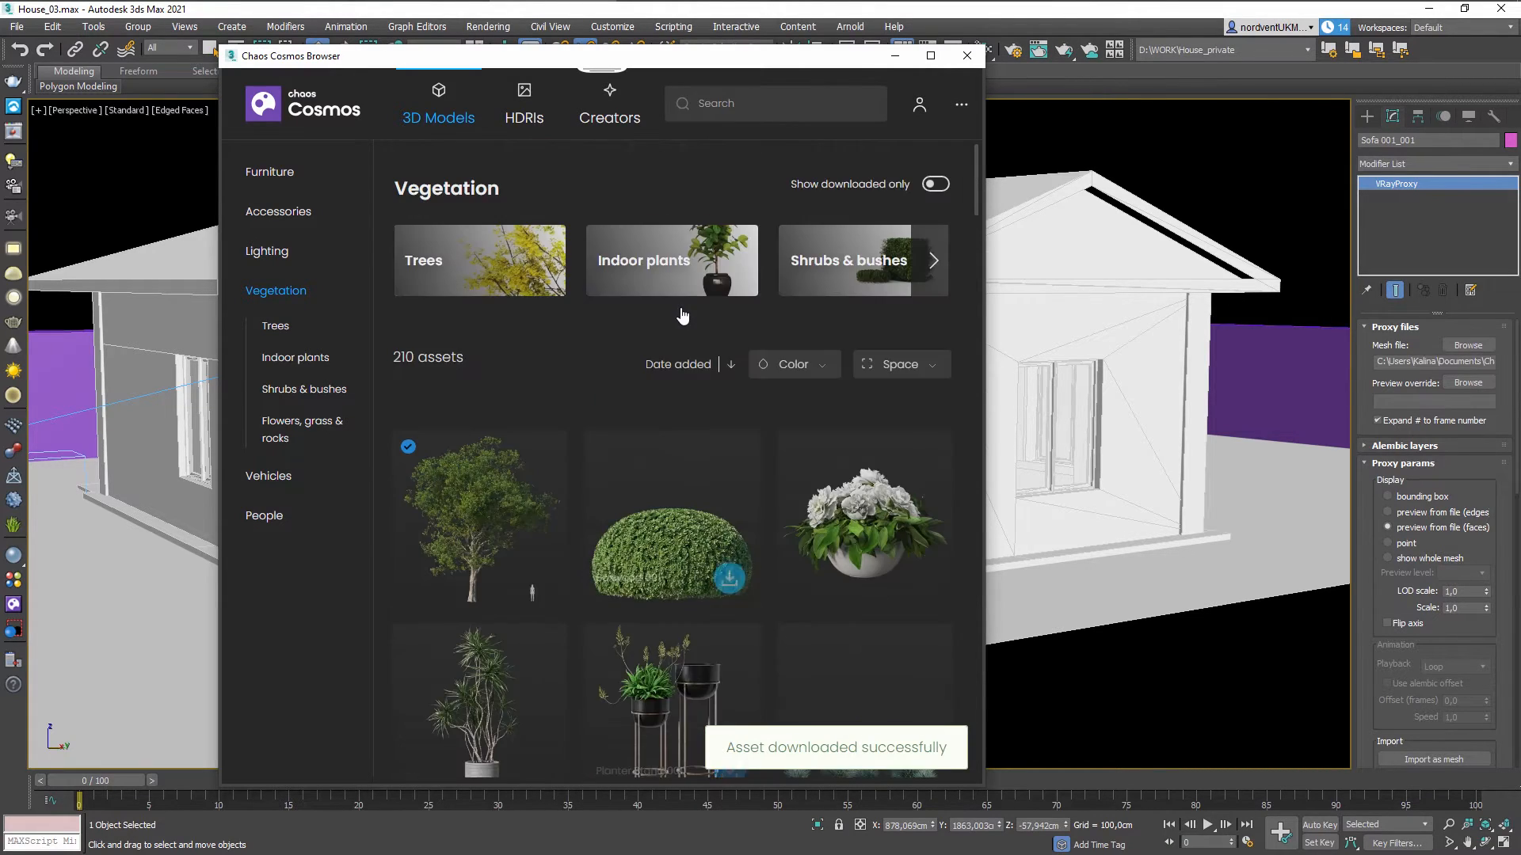
scroll(679, 311, "down", 4)
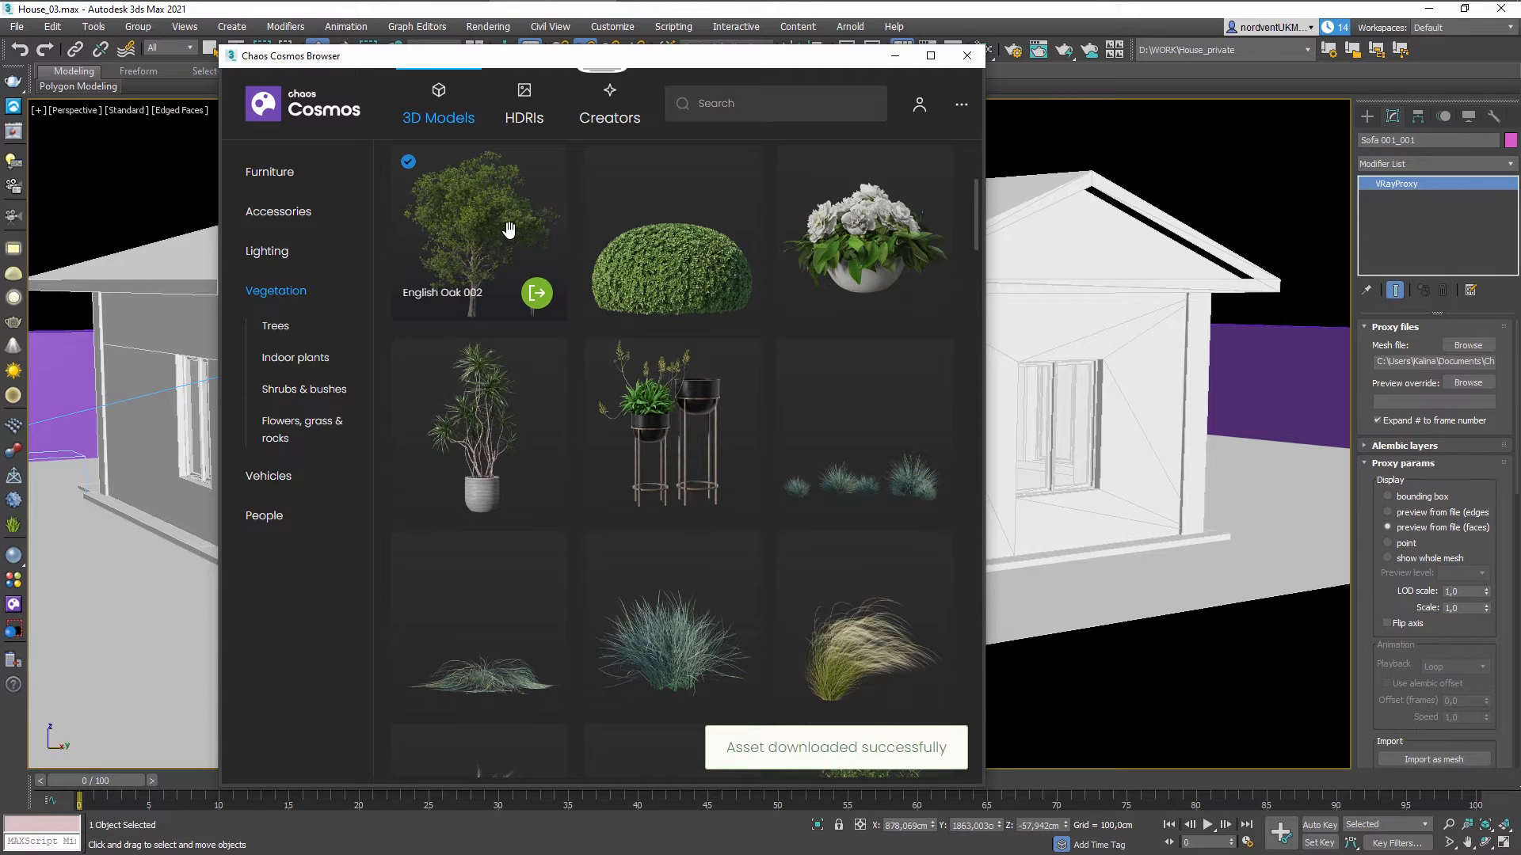
scroll(737, 350, "down", 8)
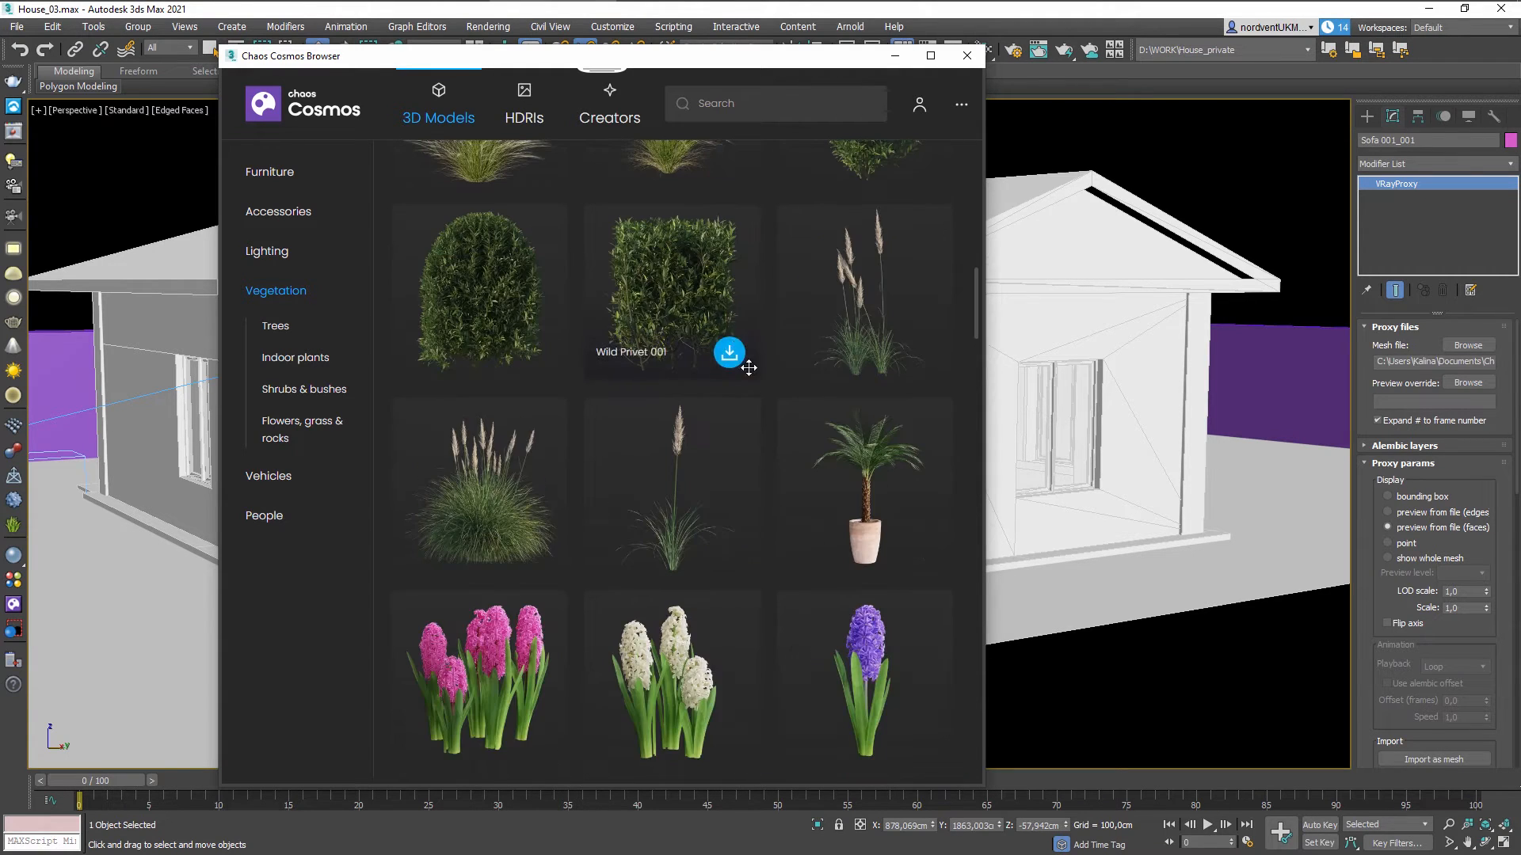
scroll(721, 511, "down", 5)
scroll(720, 511, "down", 10)
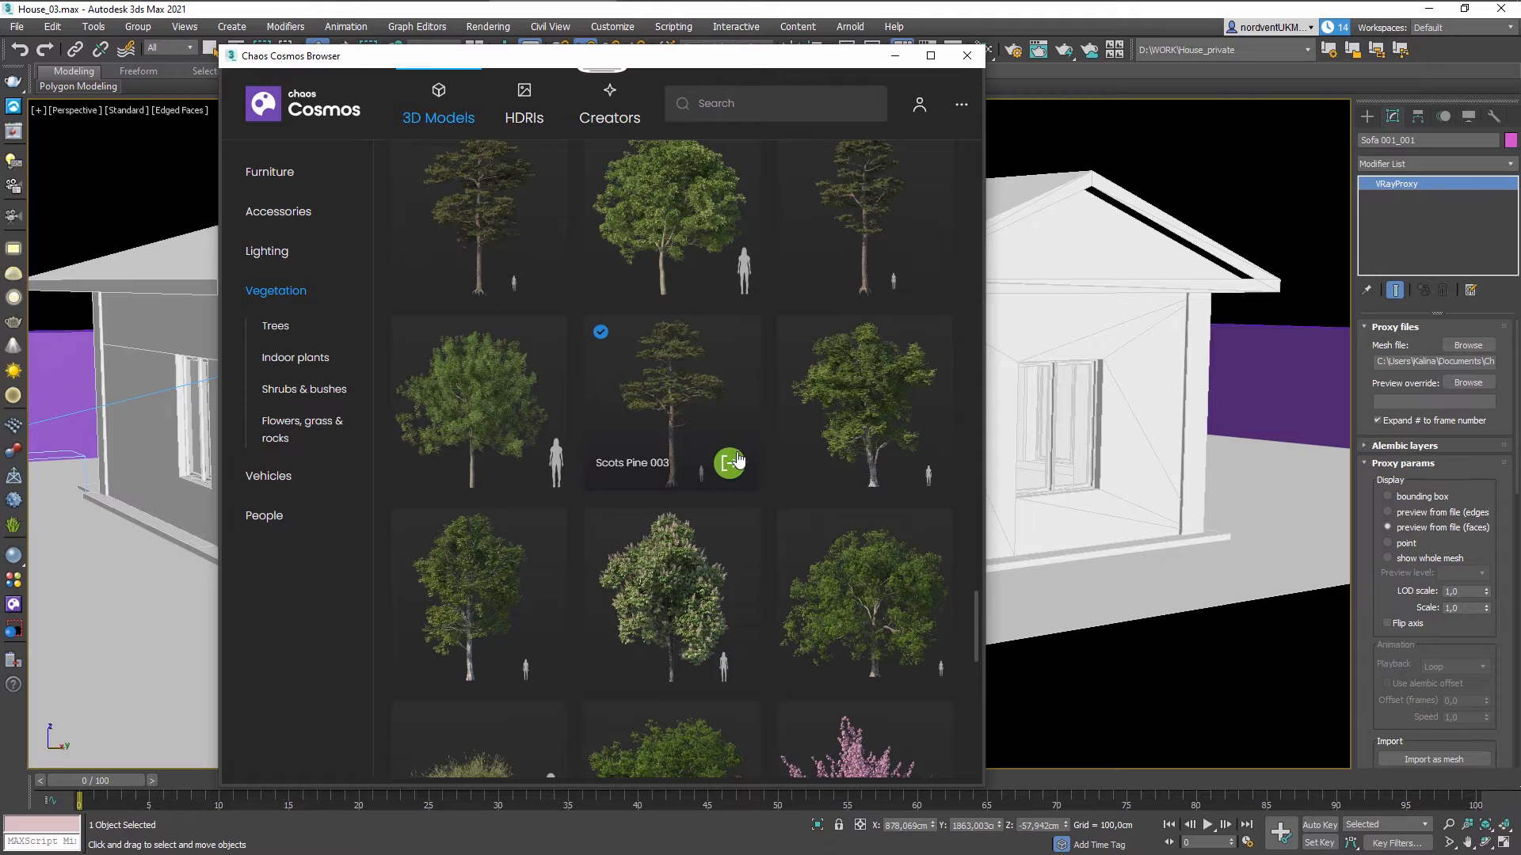
left_click(729, 464)
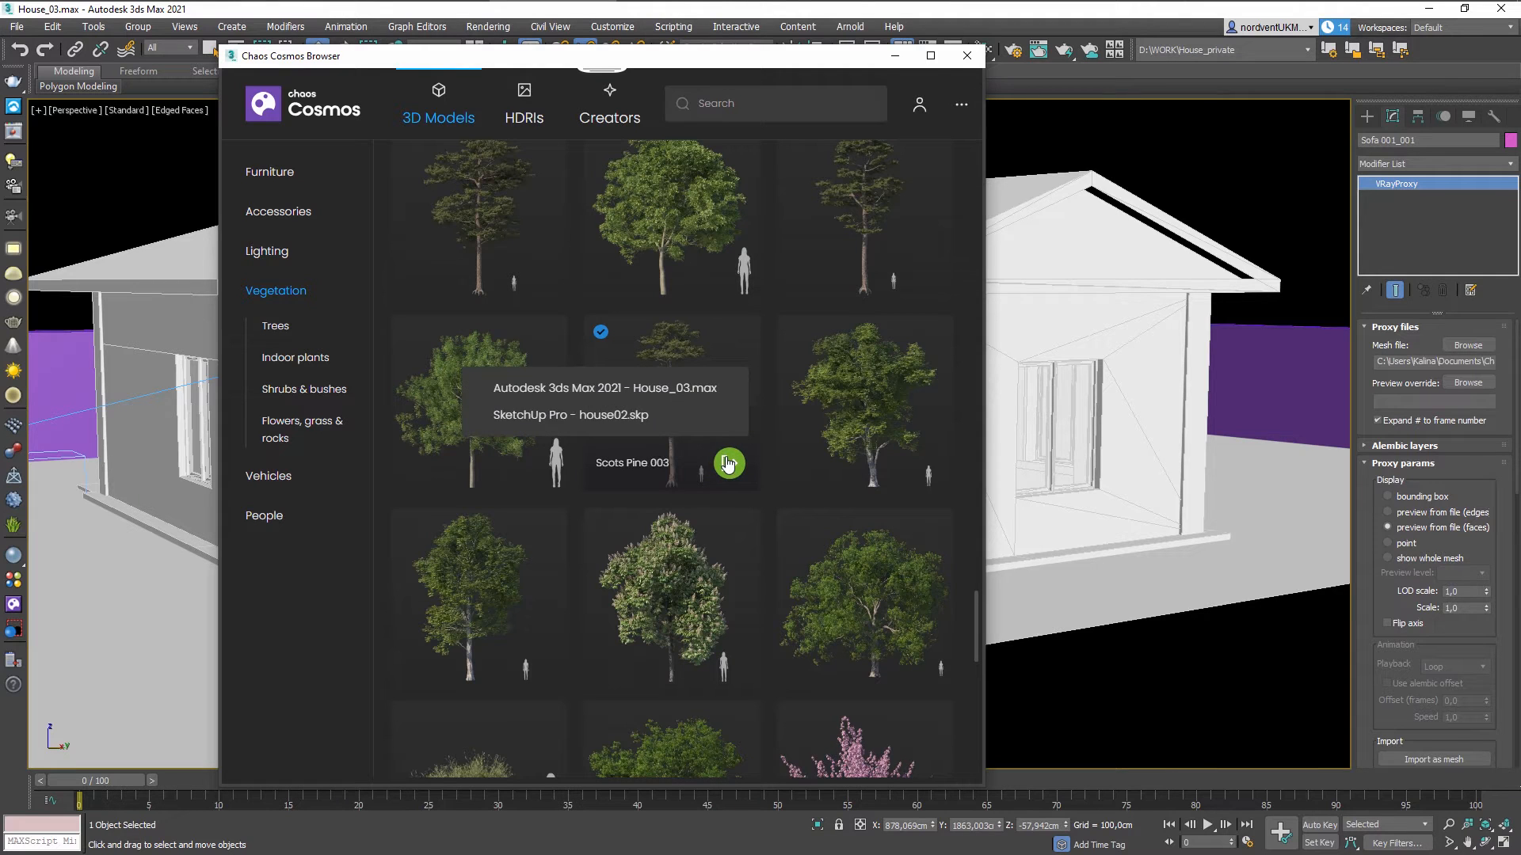
left_click(670, 393)
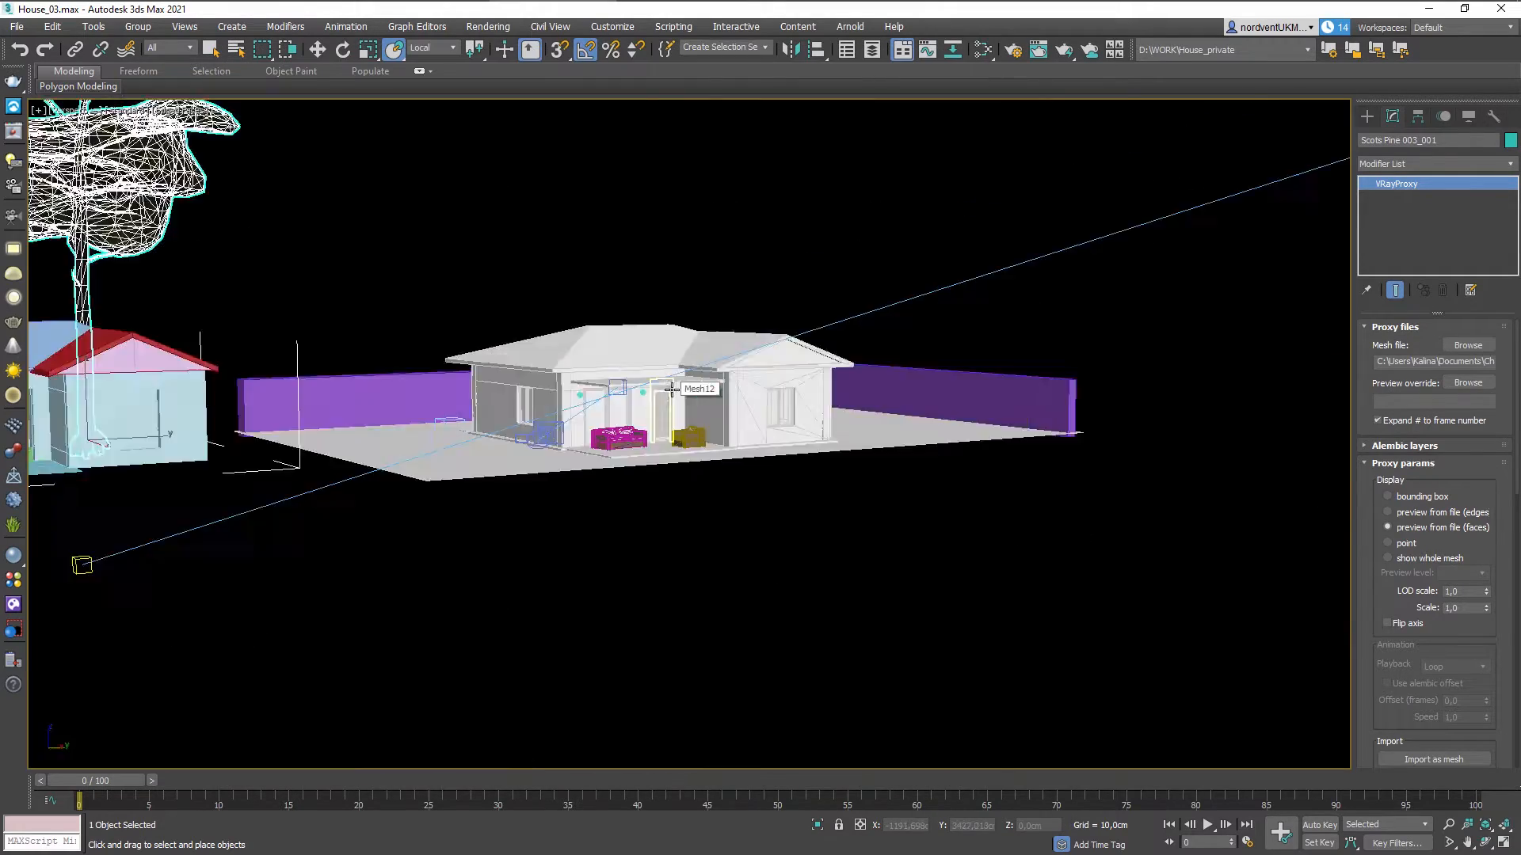
Move the pine onto the plot beside the house, near the side boundary wall, and adjust its height to the ground.
scroll(298, 388, "up", 3)
key("w")
left_click_drag(287, 432, 495, 373)
scroll(475, 372, "up", 8)
left_click_drag(438, 270, 429, 355)
scroll(429, 365, "down", 6)
Clone the pine once as an instance to the rear of the plot, near the back boundary wall, using the four-viewport layout.
key("alt+w")
scroll(301, 570, "down", 3)
middle_click_drag(301, 571, 305, 618, "alt")
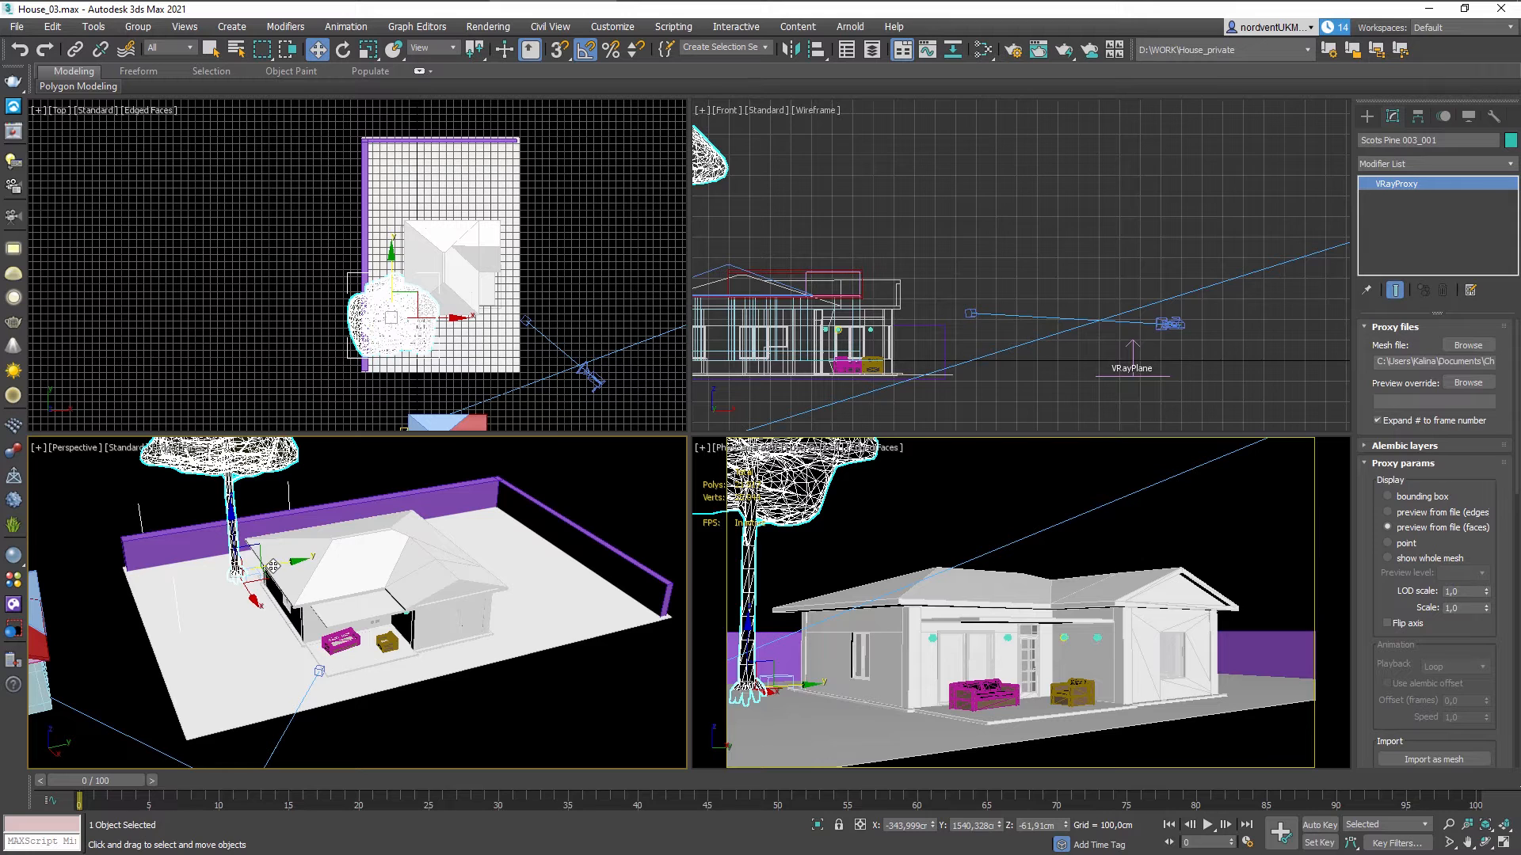
left_click_drag(276, 565, 320, 563, "shift")
left_click_drag(463, 529, 465, 529, "shift")
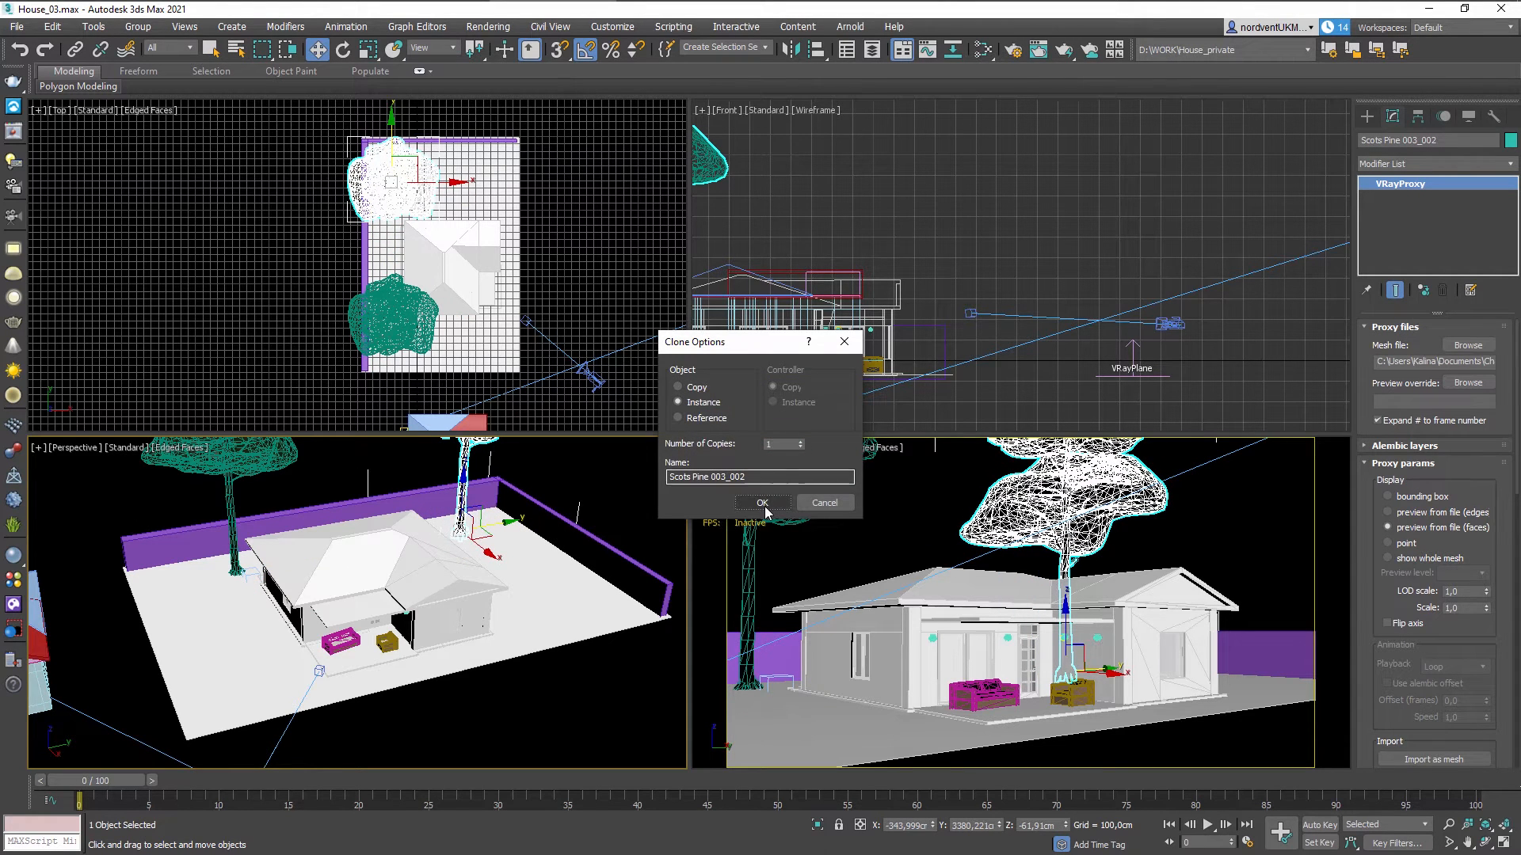
left_click(762, 504)
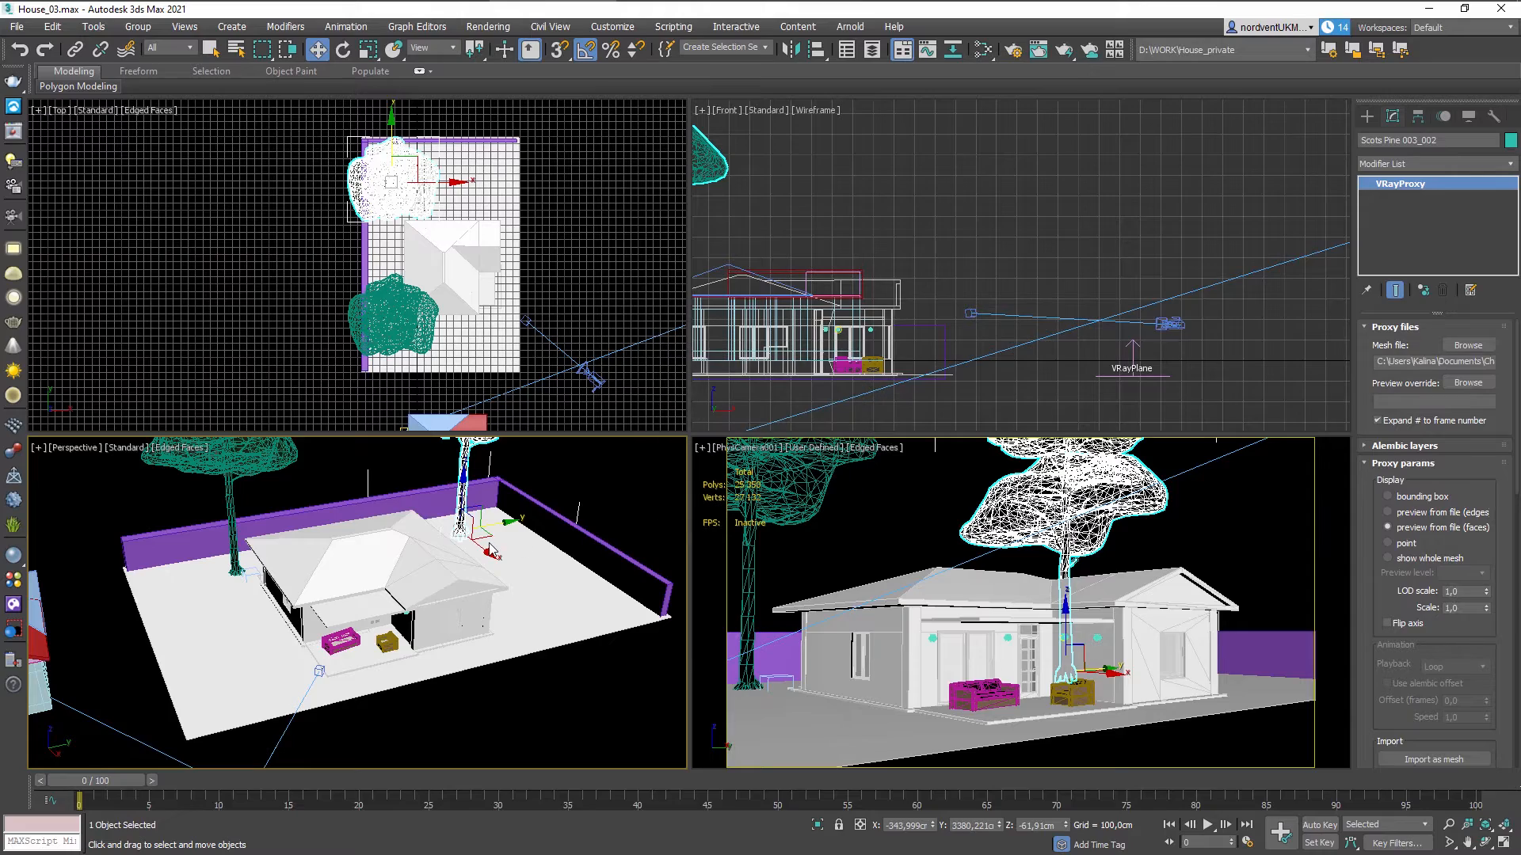
Move the pine copy behind the gabled wing and rotate it to 55 degrees about the Z axis.
mouse_move(482, 551)
left_mouse_down()
mouse_move(545, 593)
mouse_move(519, 609)
mouse_move(537, 610)
left_mouse_up()
key("r")
key("e")
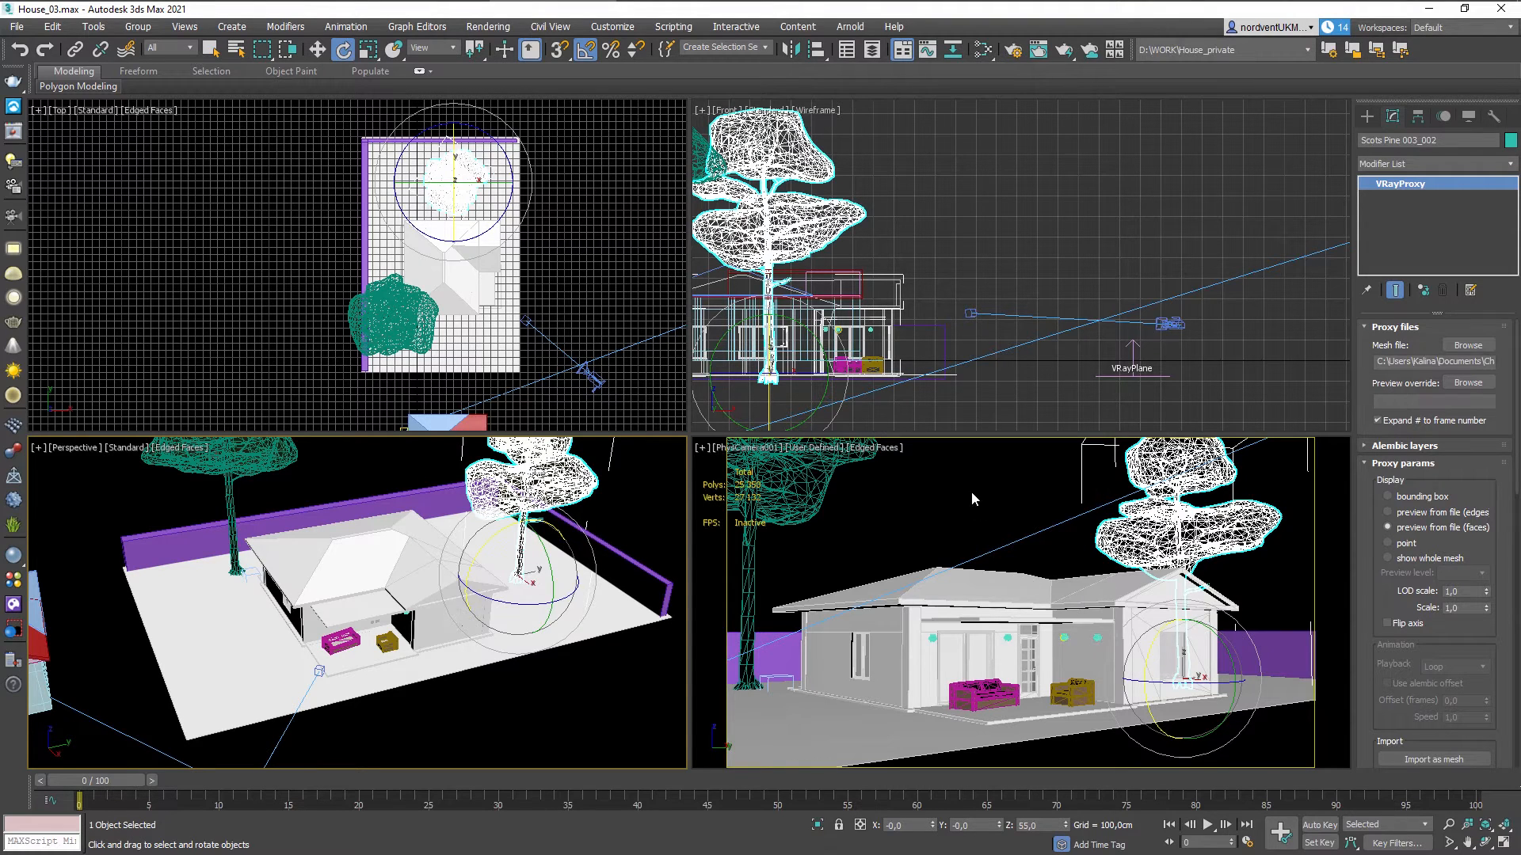
Render the camera view in the V-Ray Frame Buffer to check the two pines and stop the render.
right_click(972, 467)
left_click(1028, 653)
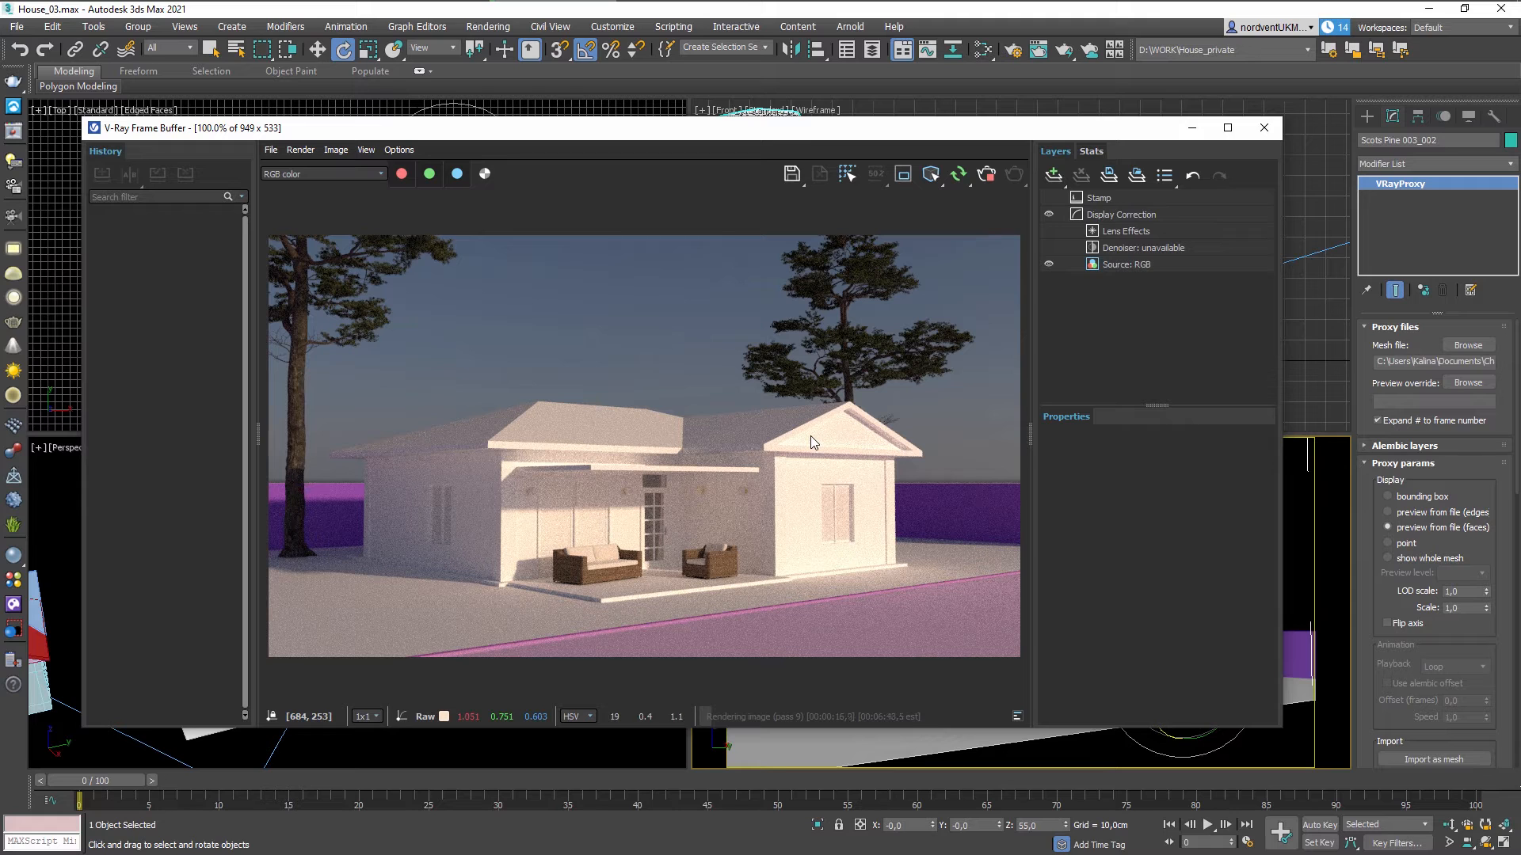
left_click(987, 176)
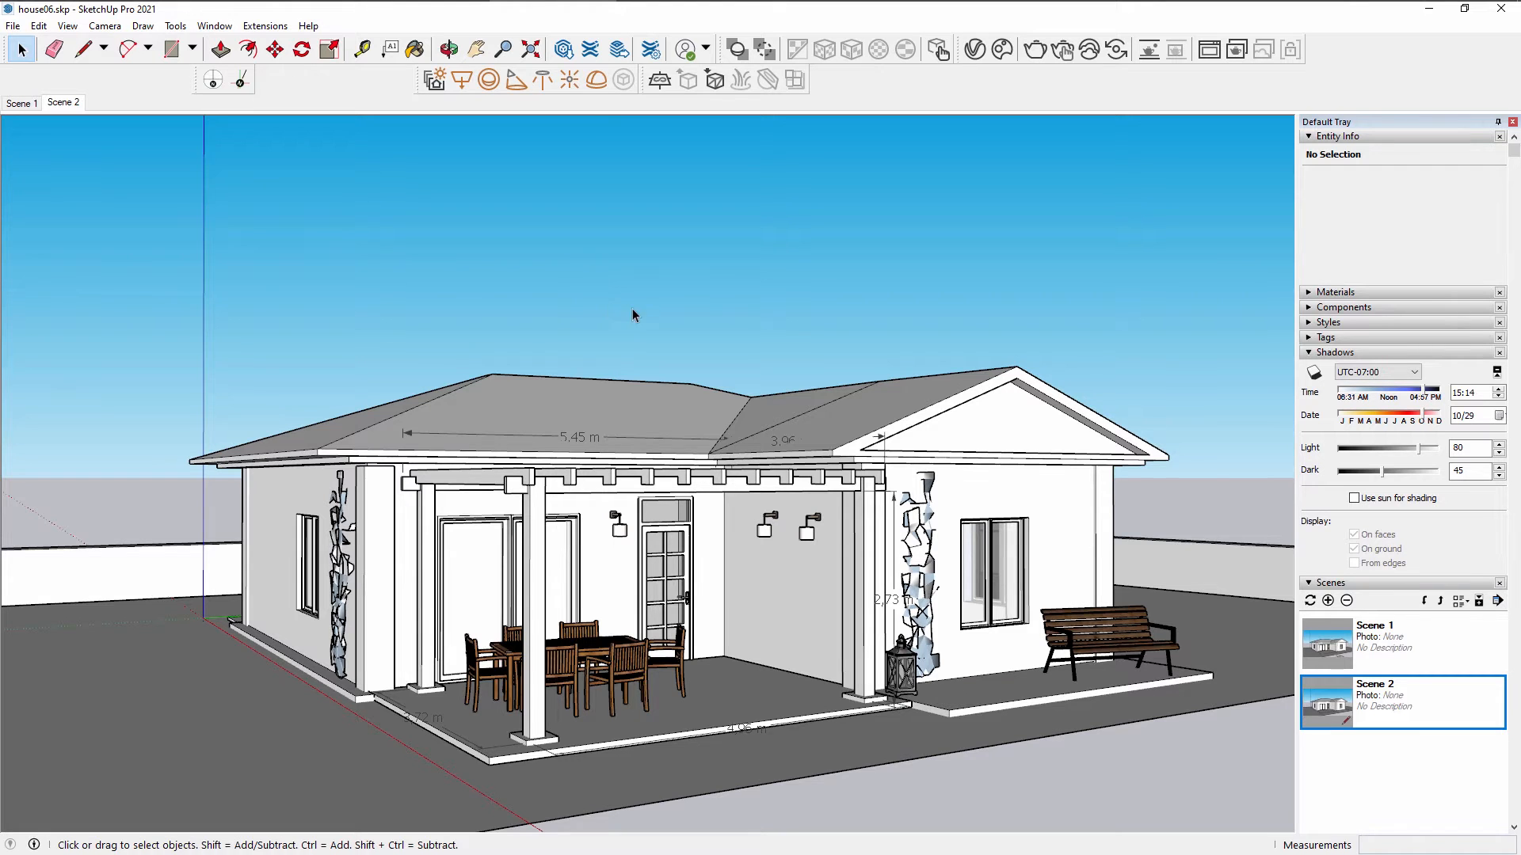
Switch to the SketchUp model house06.skp and open the Furniture category in the Chaos Cosmos browser.
middle_click_drag(669, 398, 710, 447)
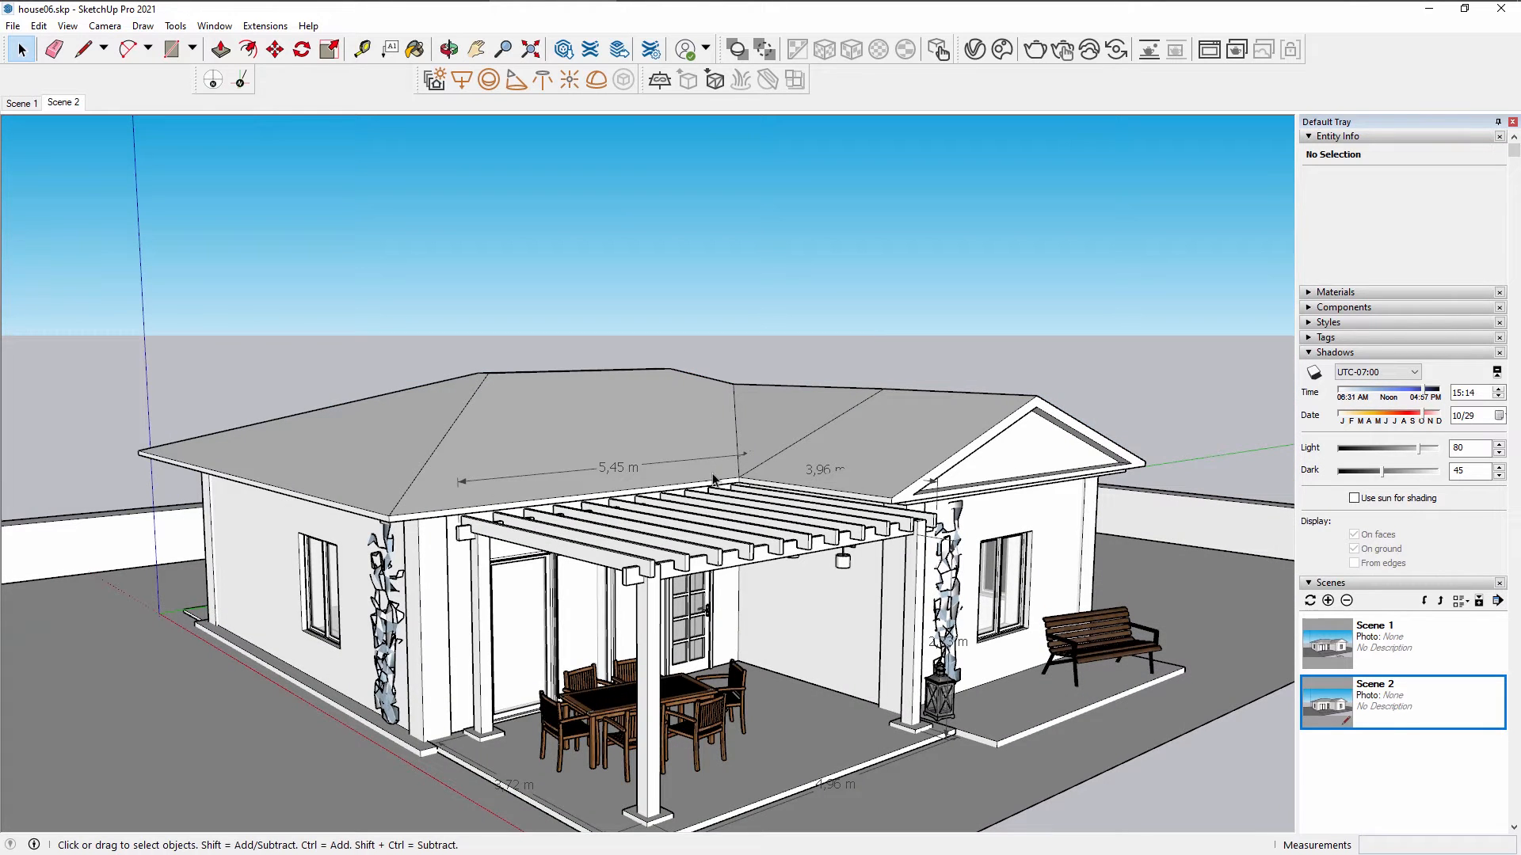
middle_click_drag(646, 360, 708, 432)
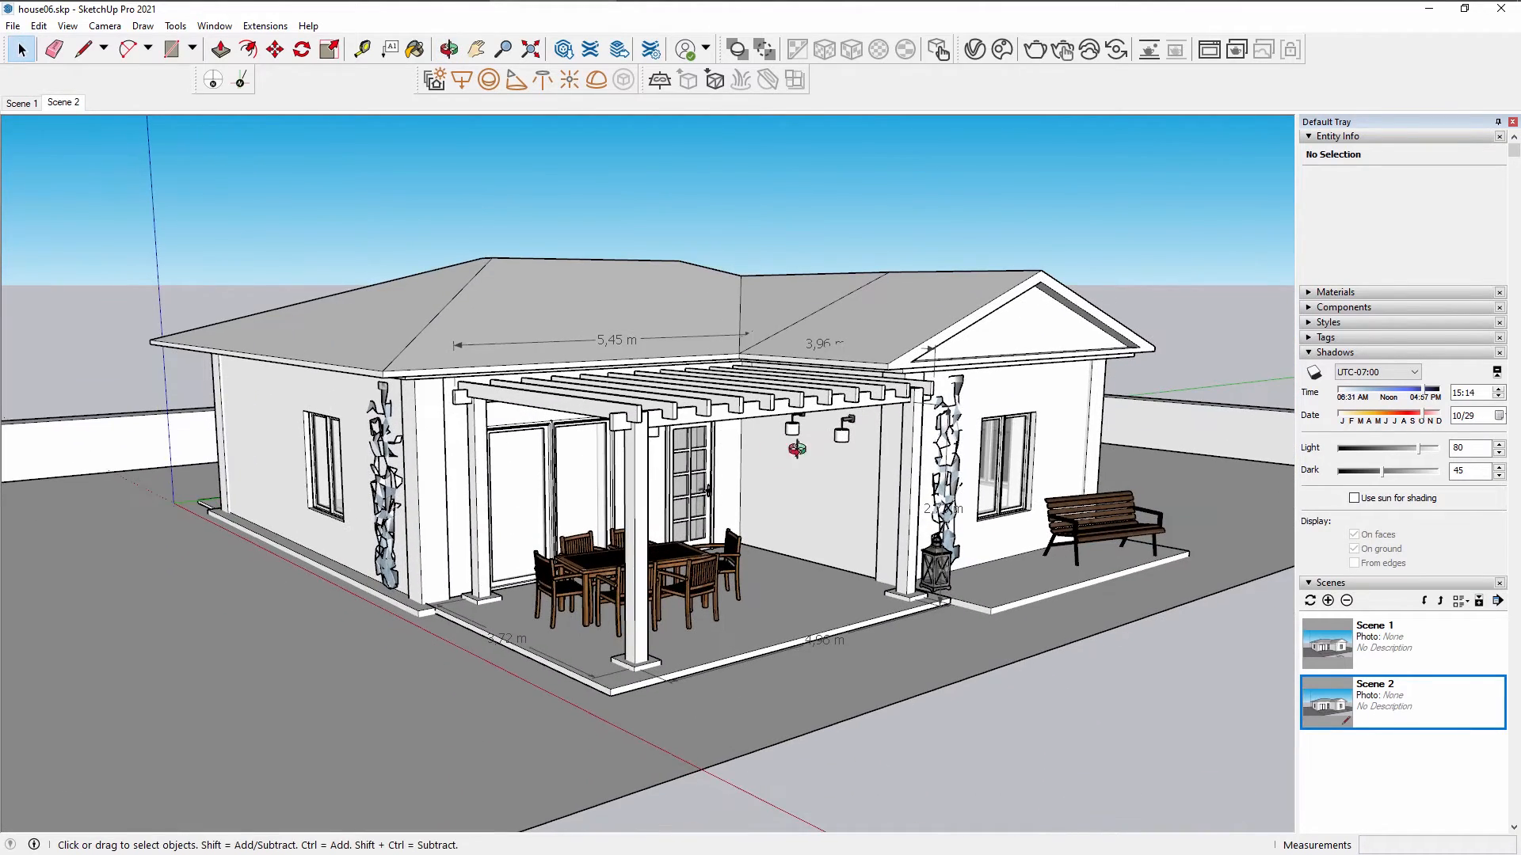
middle_click_drag(815, 455, 697, 481)
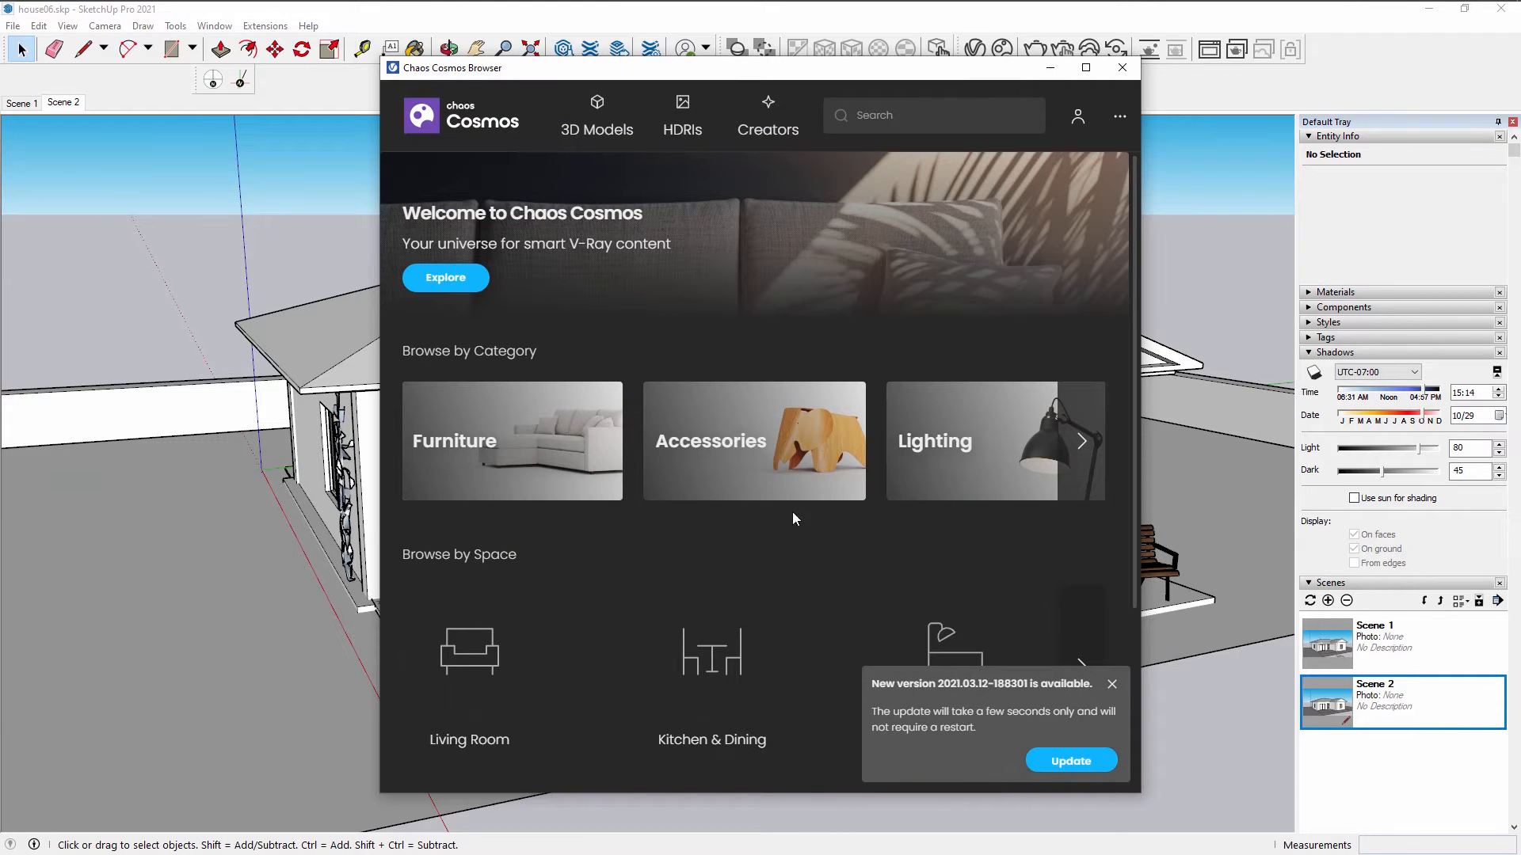
left_click(1112, 684)
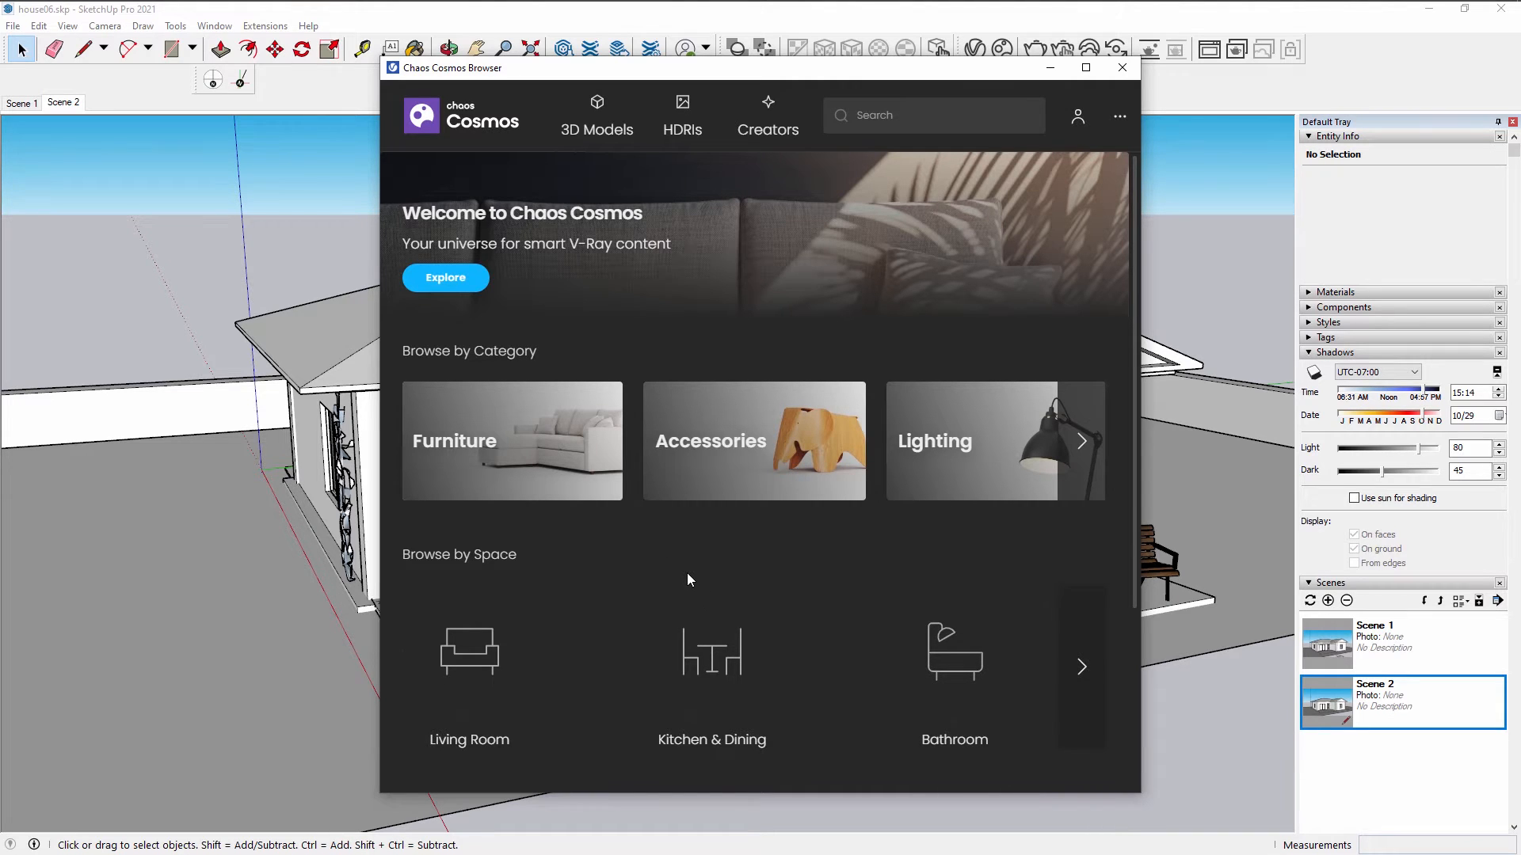
left_click(516, 475)
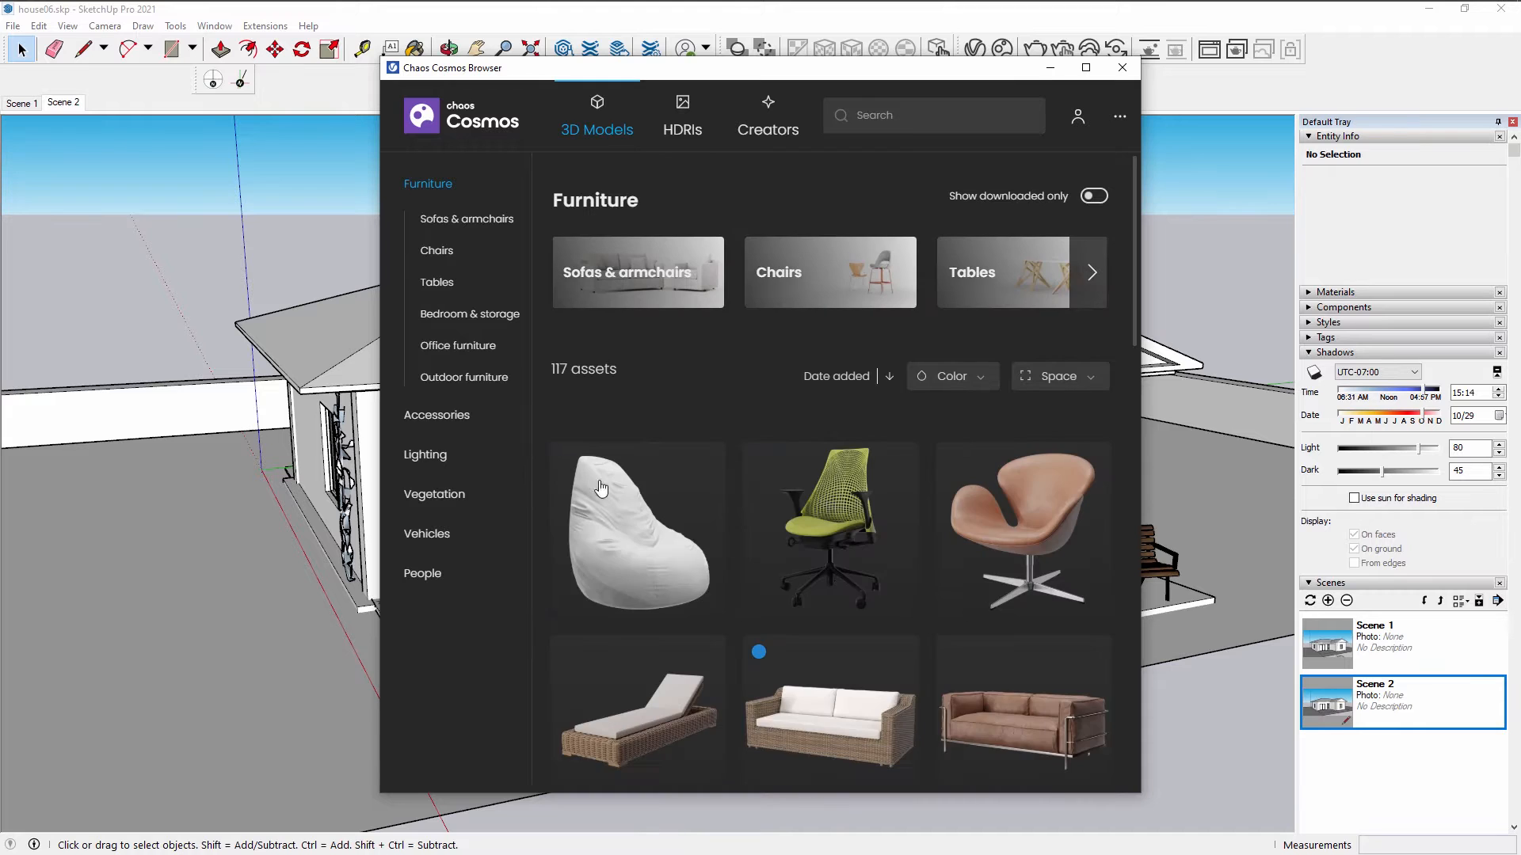
Browse the furniture assets and import Sofa 001 into the SketchUp model house06.skp.
scroll(918, 533, "down", 12)
scroll(910, 547, "down", 10)
scroll(911, 547, "up", 20)
mouse_move(886, 704)
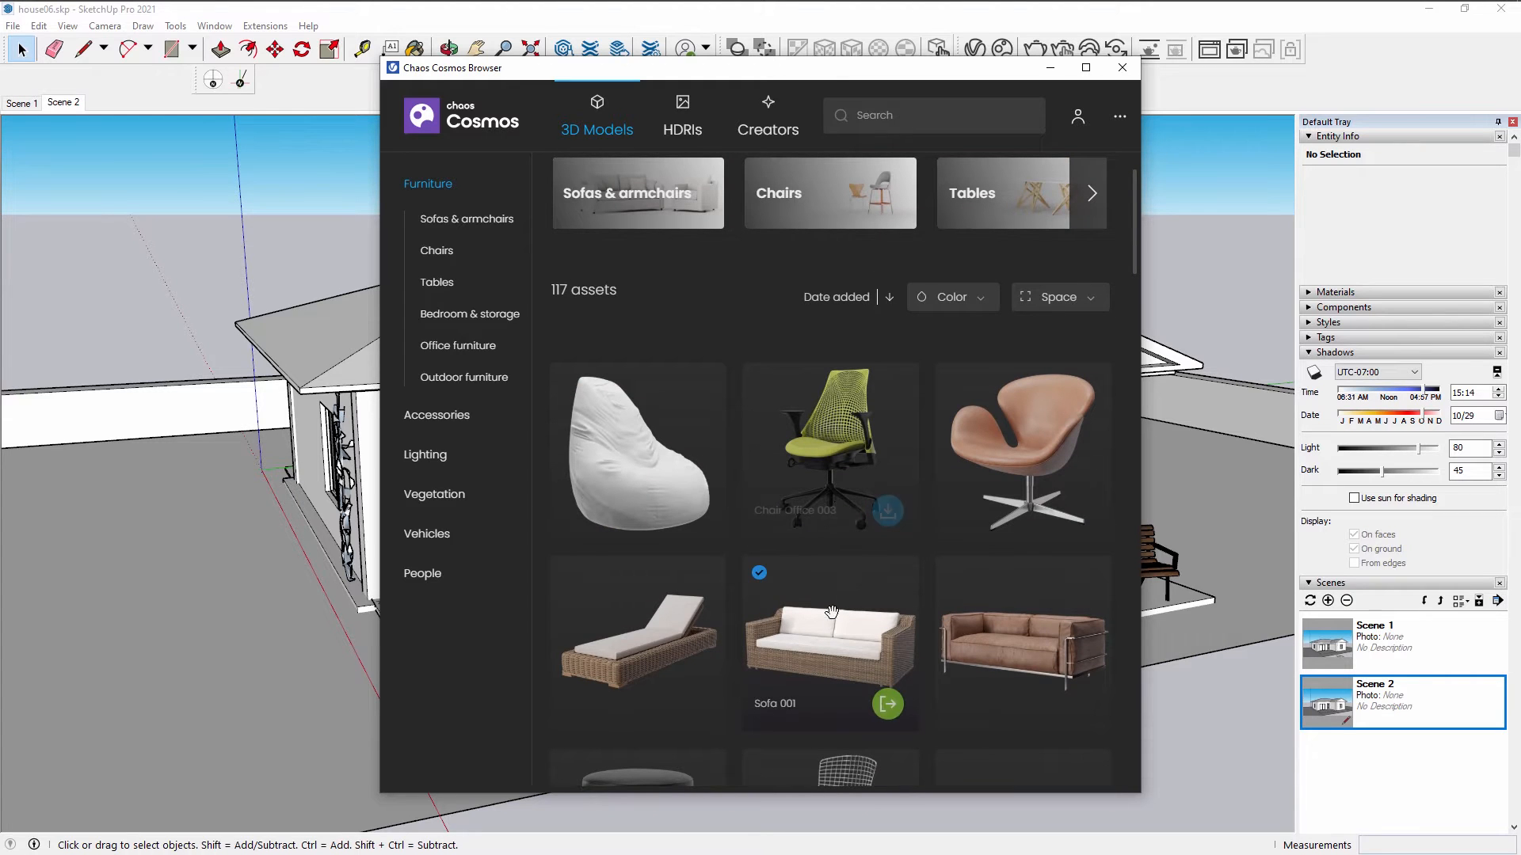
left_click(887, 705)
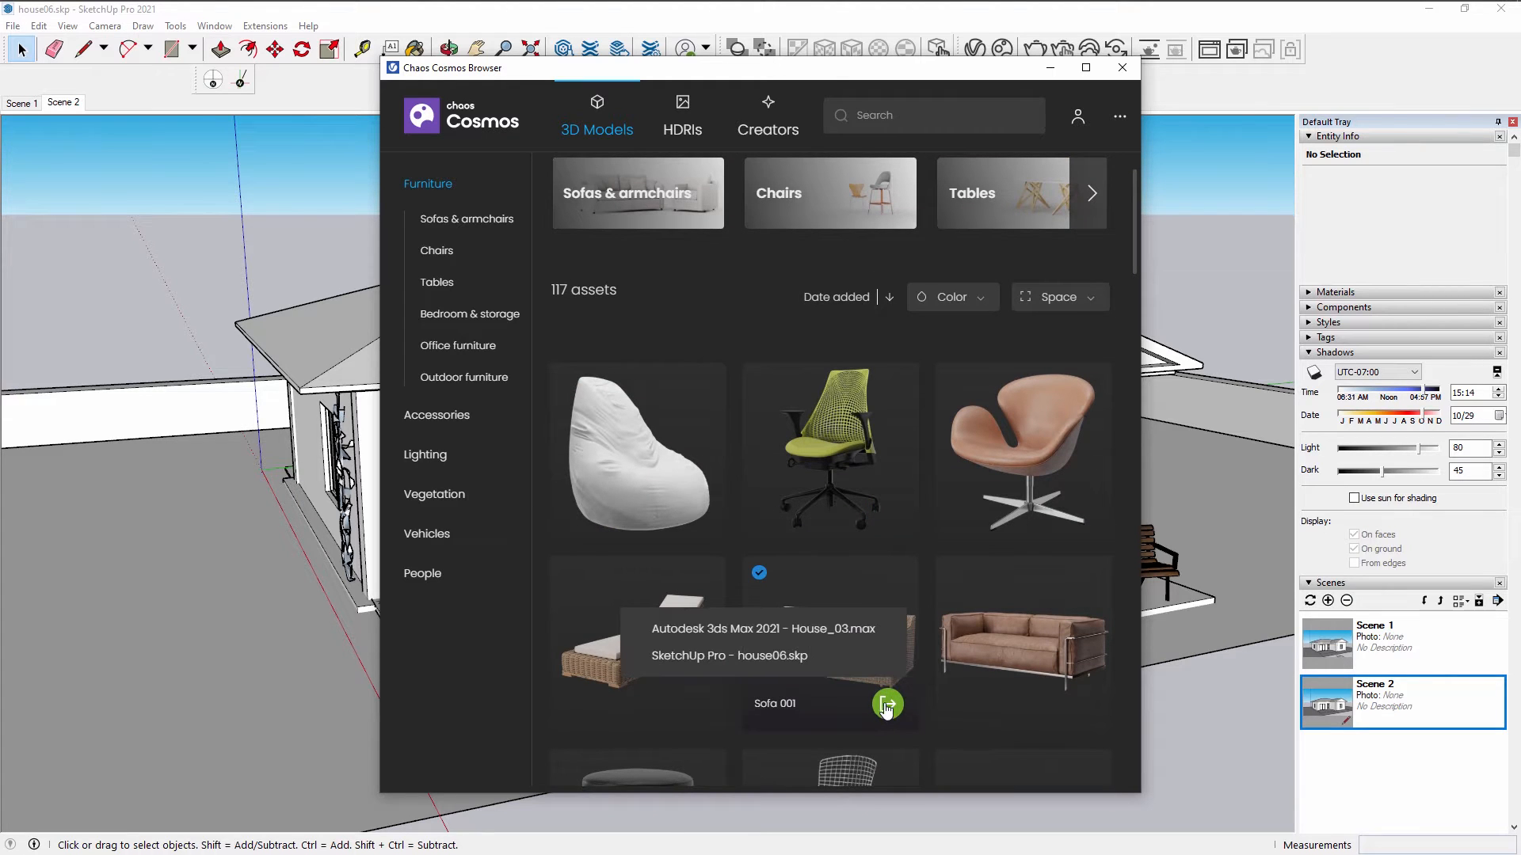
left_click(757, 656)
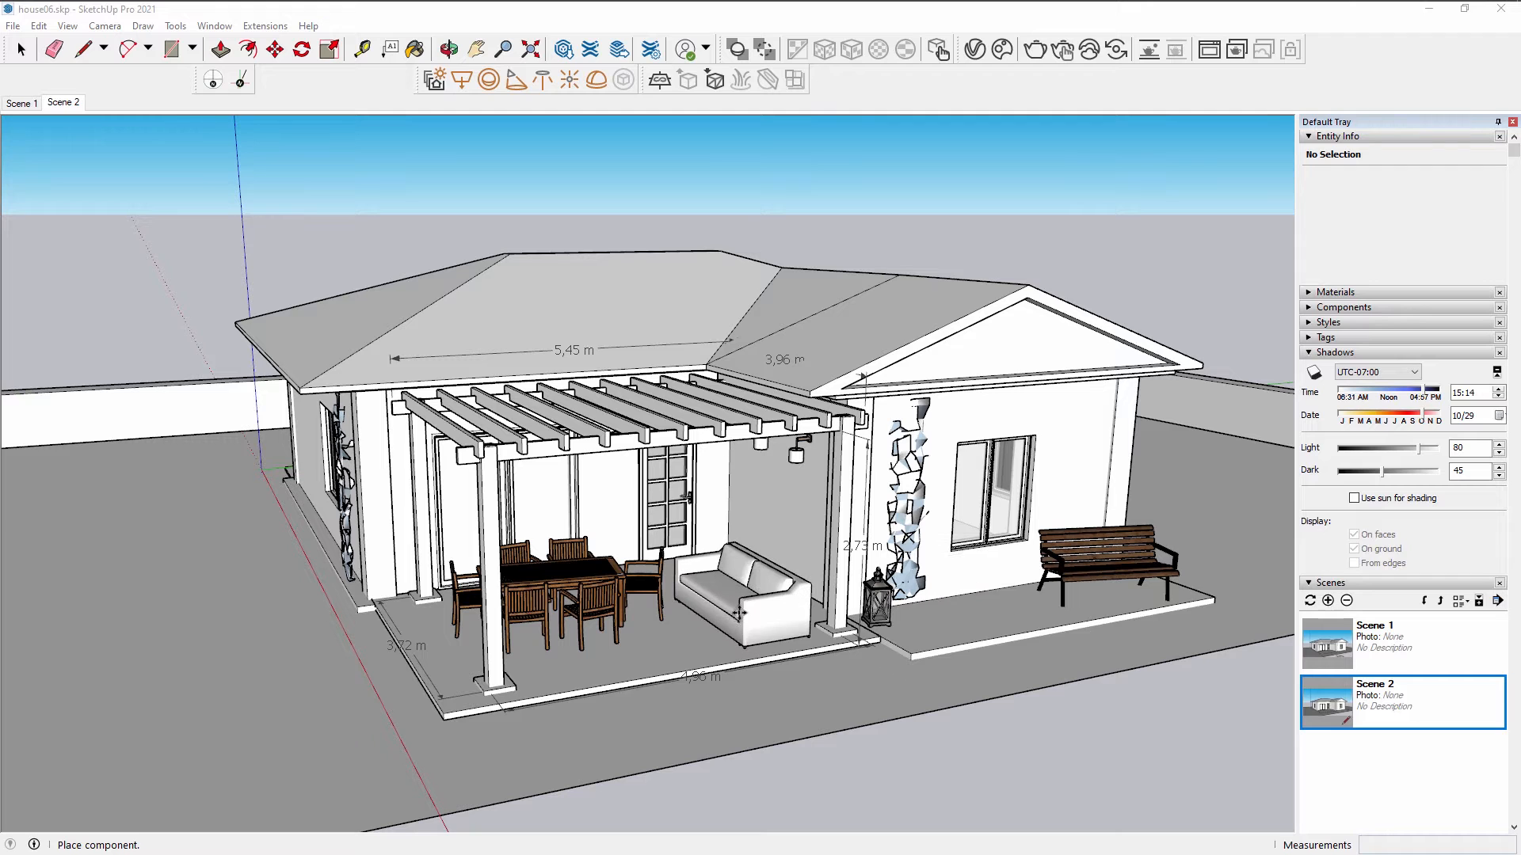
Place the sofa on the slab in front of the gabled wing's window and delete the wooden bench.
middle_click_drag(733, 614, 560, 632, "shift")
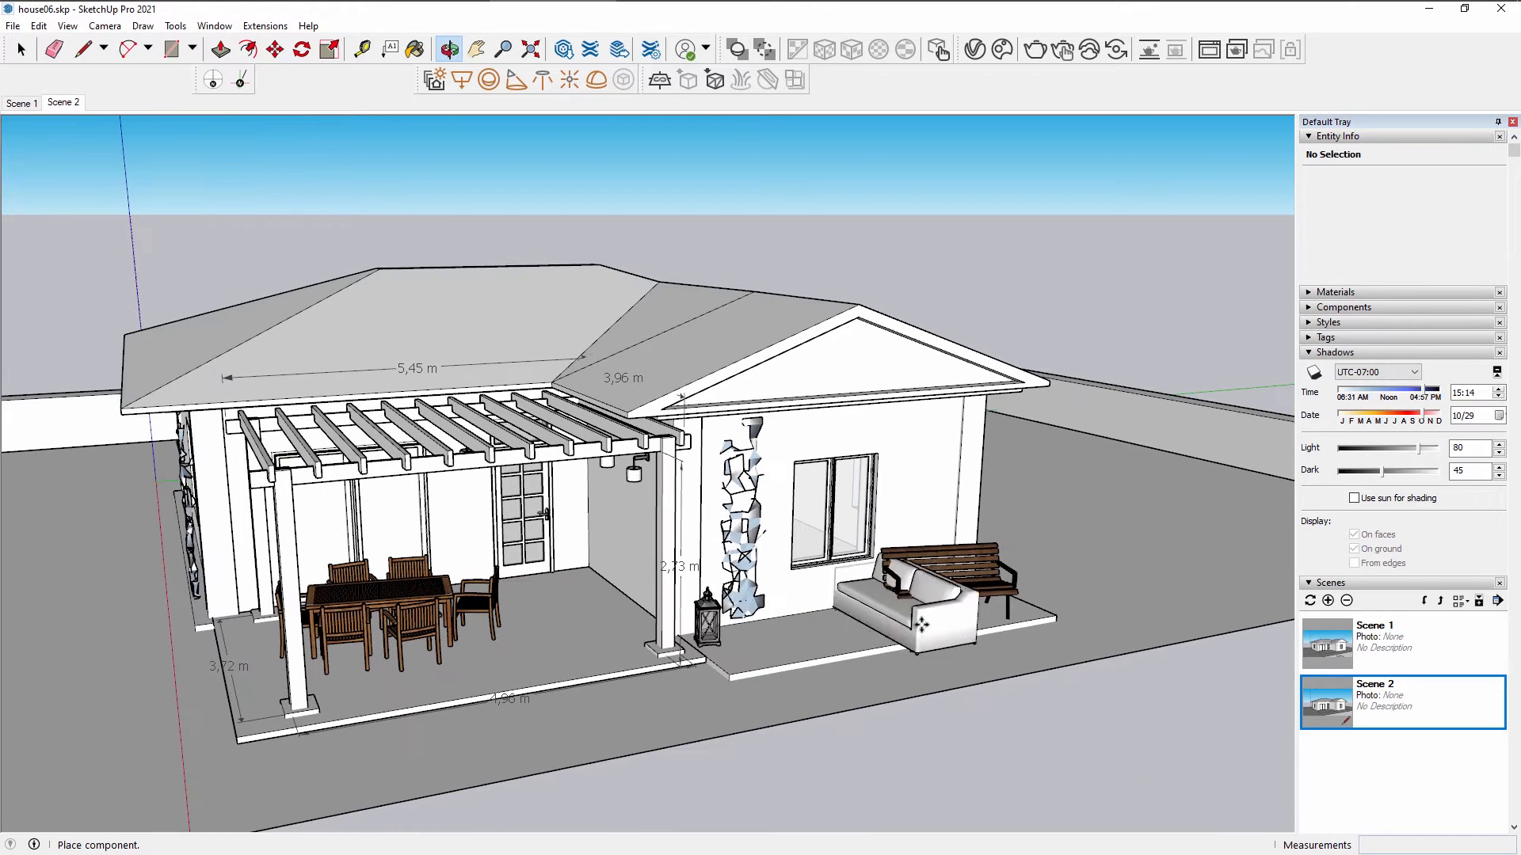
left_click(859, 631)
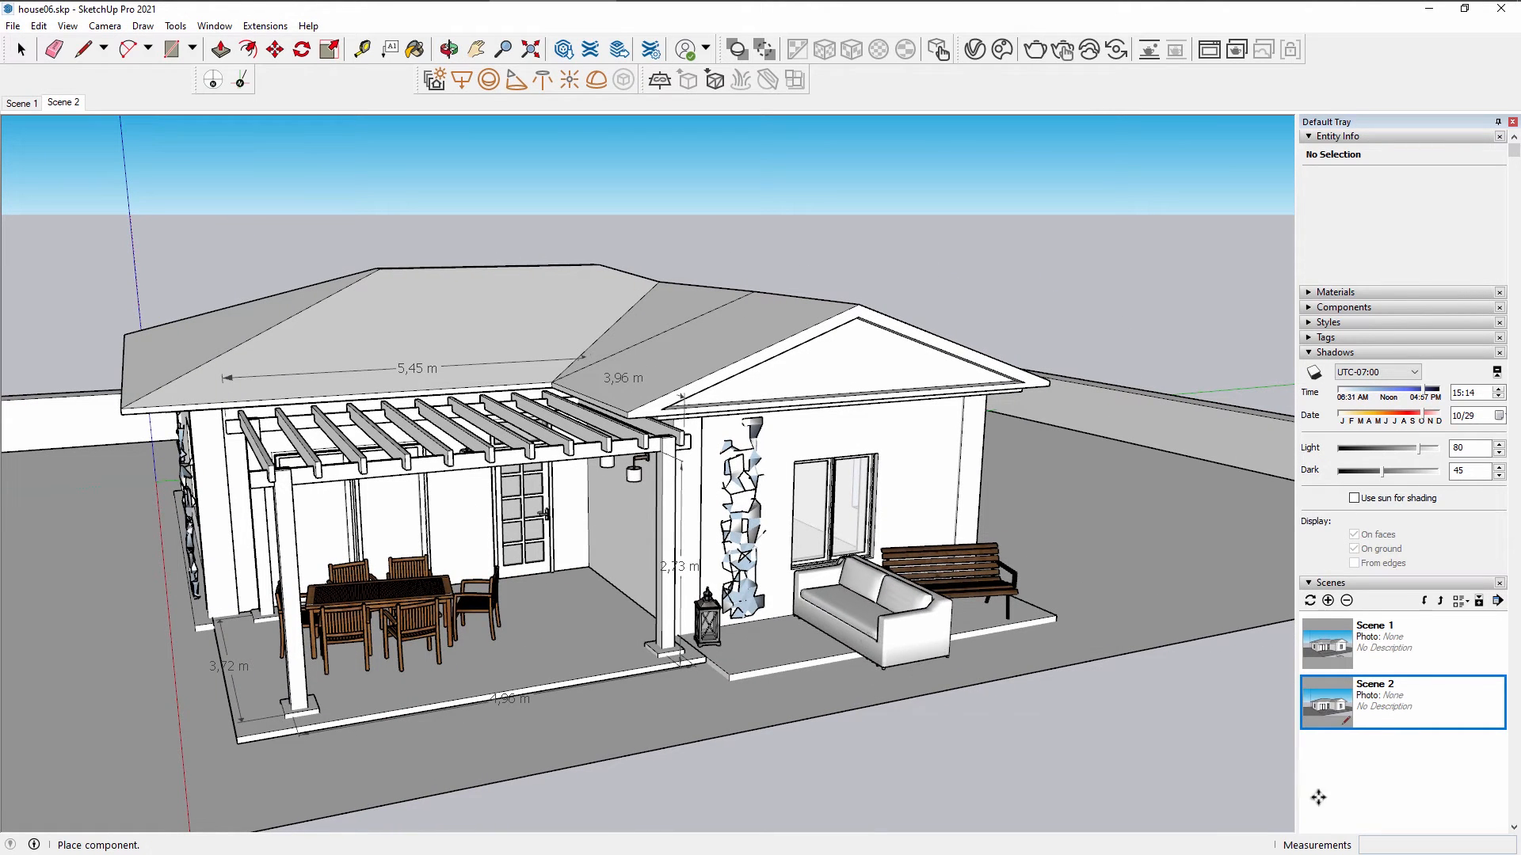
key("space")
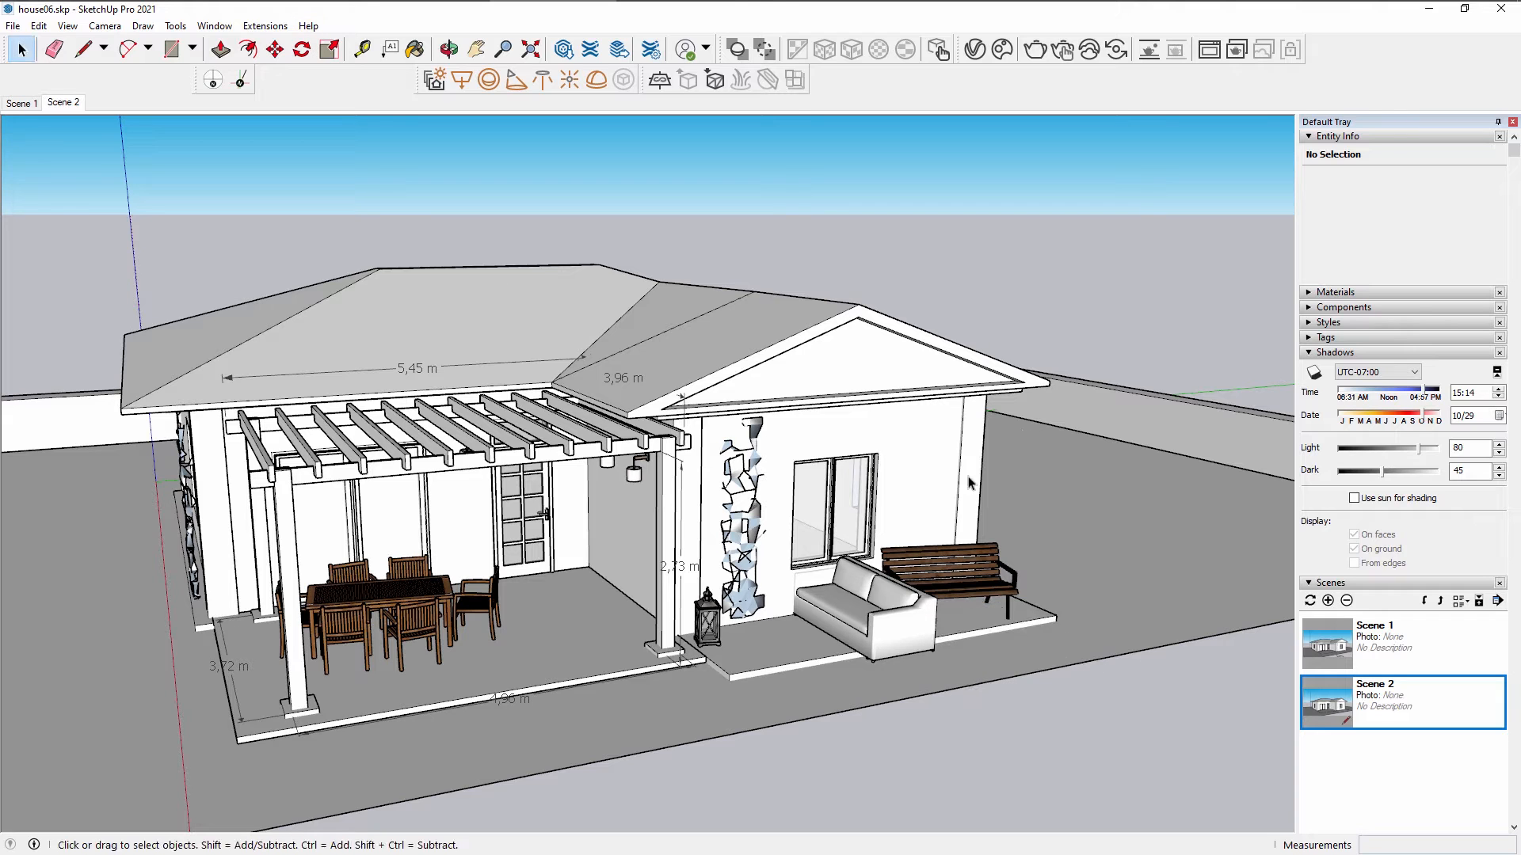
left_click(1005, 580)
key("Delete")
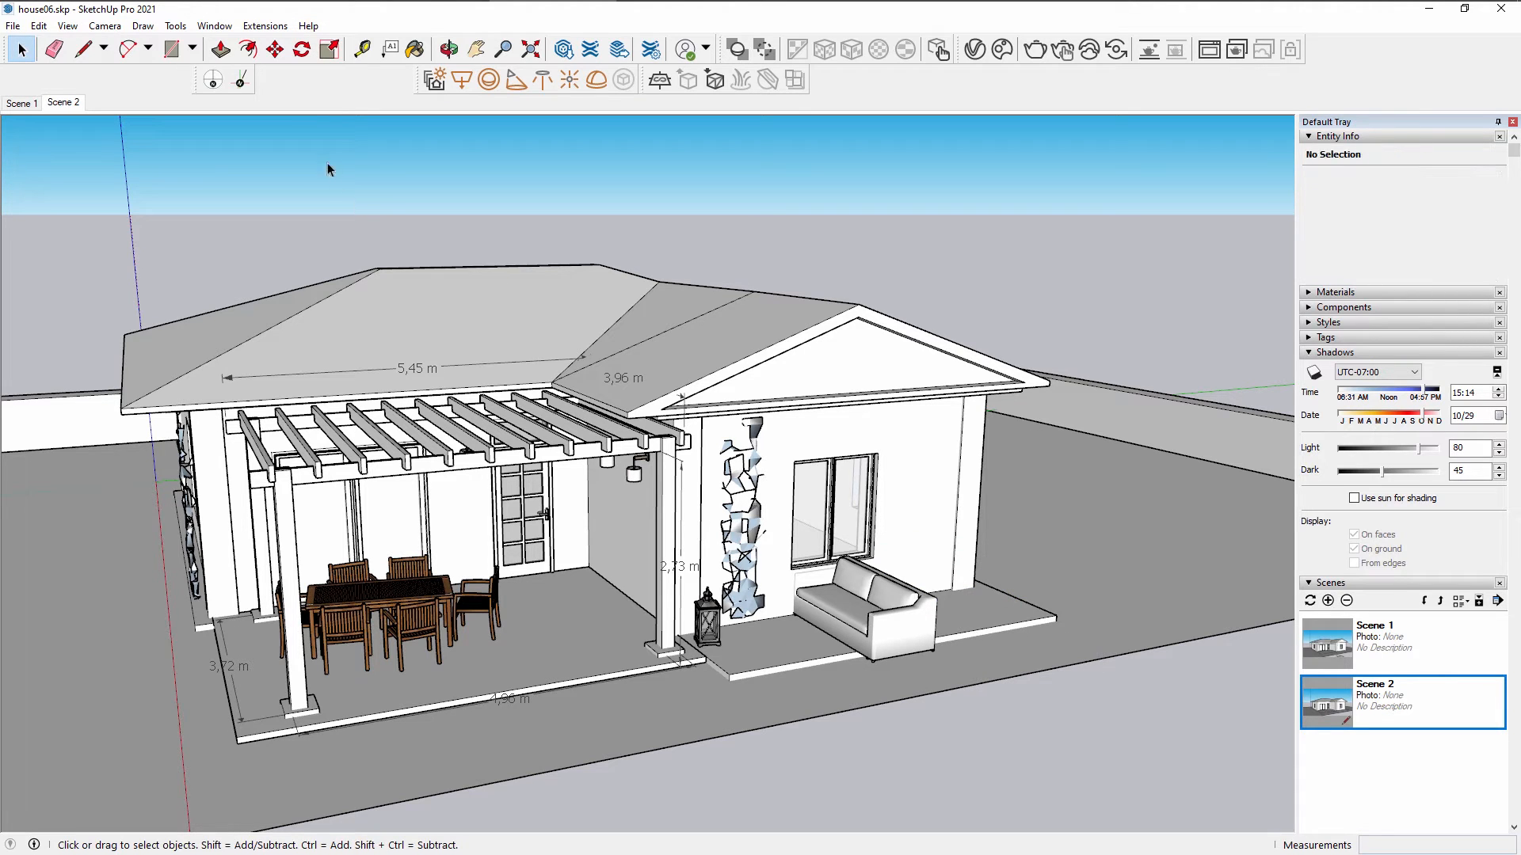
Rotate the sofa 90 degrees on the slab so its back faces the gabled wing's wall.
left_click(302, 49)
left_click(824, 649)
left_click(872, 663)
left_click(865, 634)
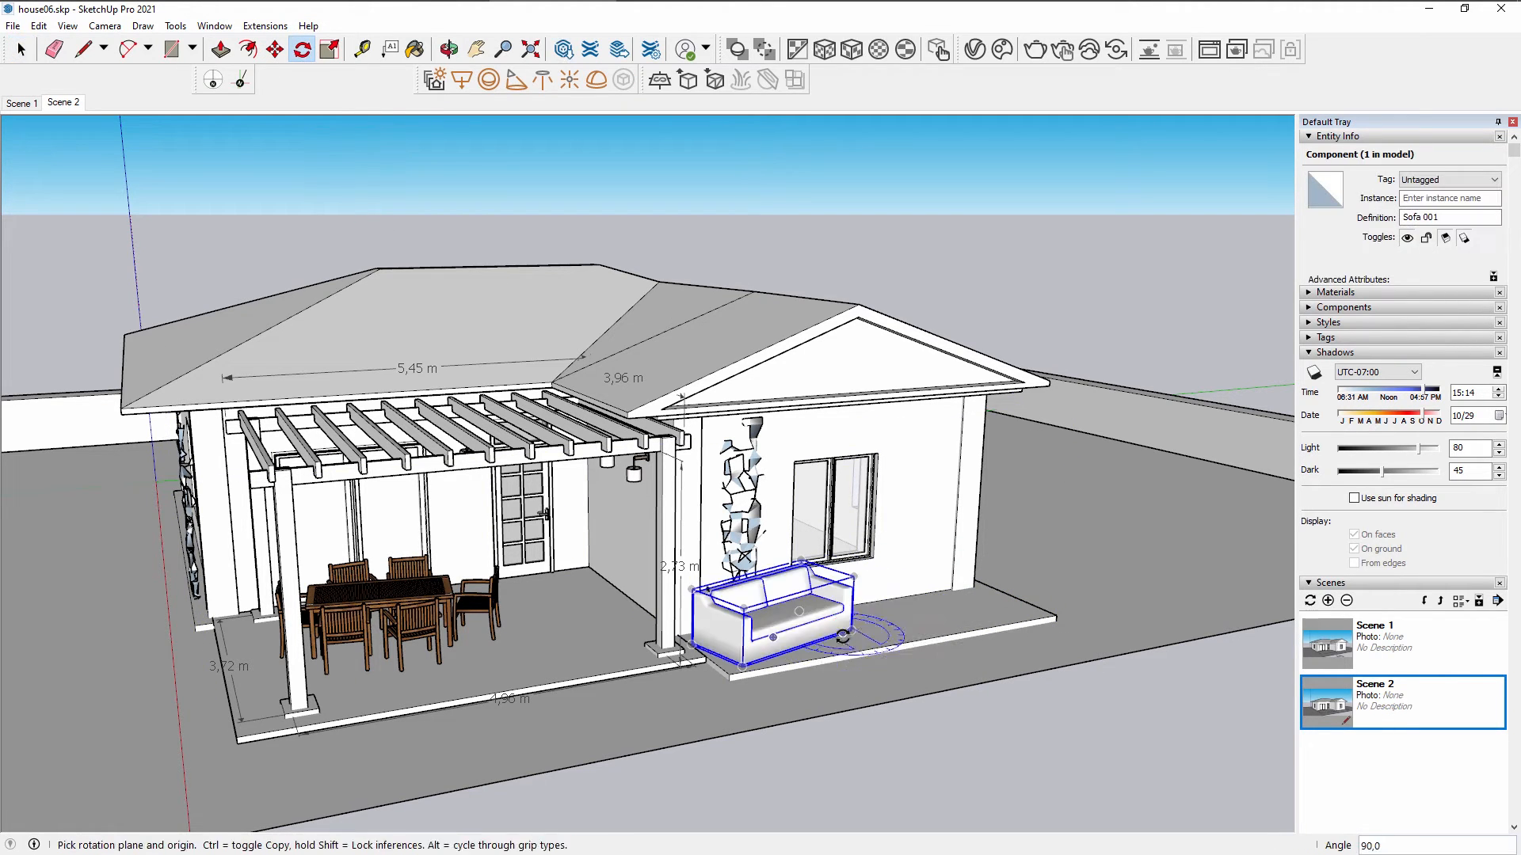
Move the sofa along the slab to the far side of the gabled wing's window.
middle_click_drag(855, 645, 849, 669)
scroll(848, 668, "up", 2)
key("m")
left_click_drag(849, 666, 1035, 648)
middle_click_drag(1035, 648, 859, 653)
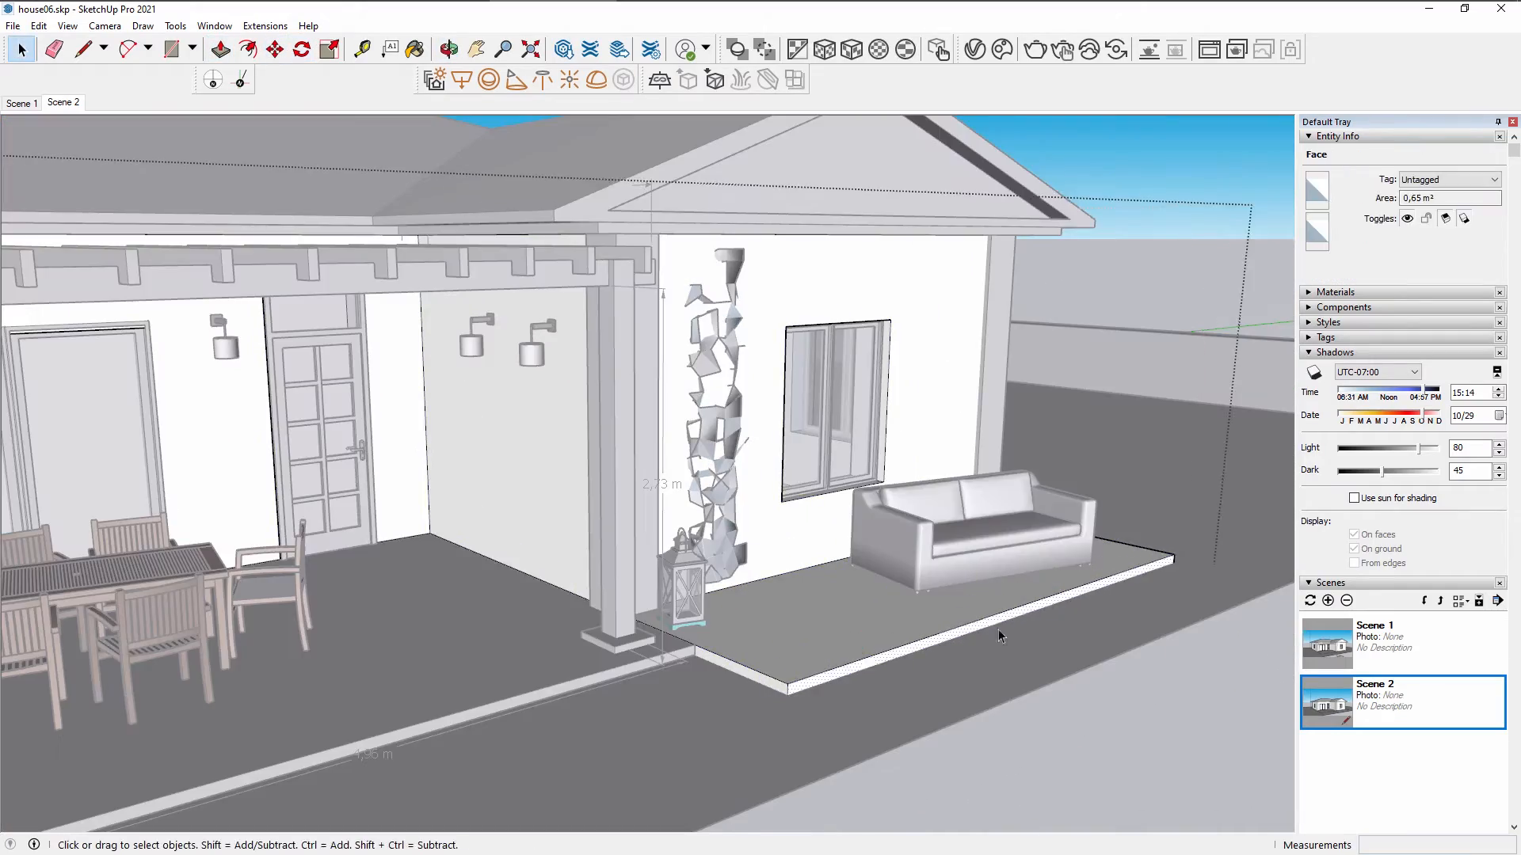
Browse the Vegetation category in Chaos Cosmos and import Scots Pine 003 into the SketchUp model.
scroll(859, 652, "down", 5)
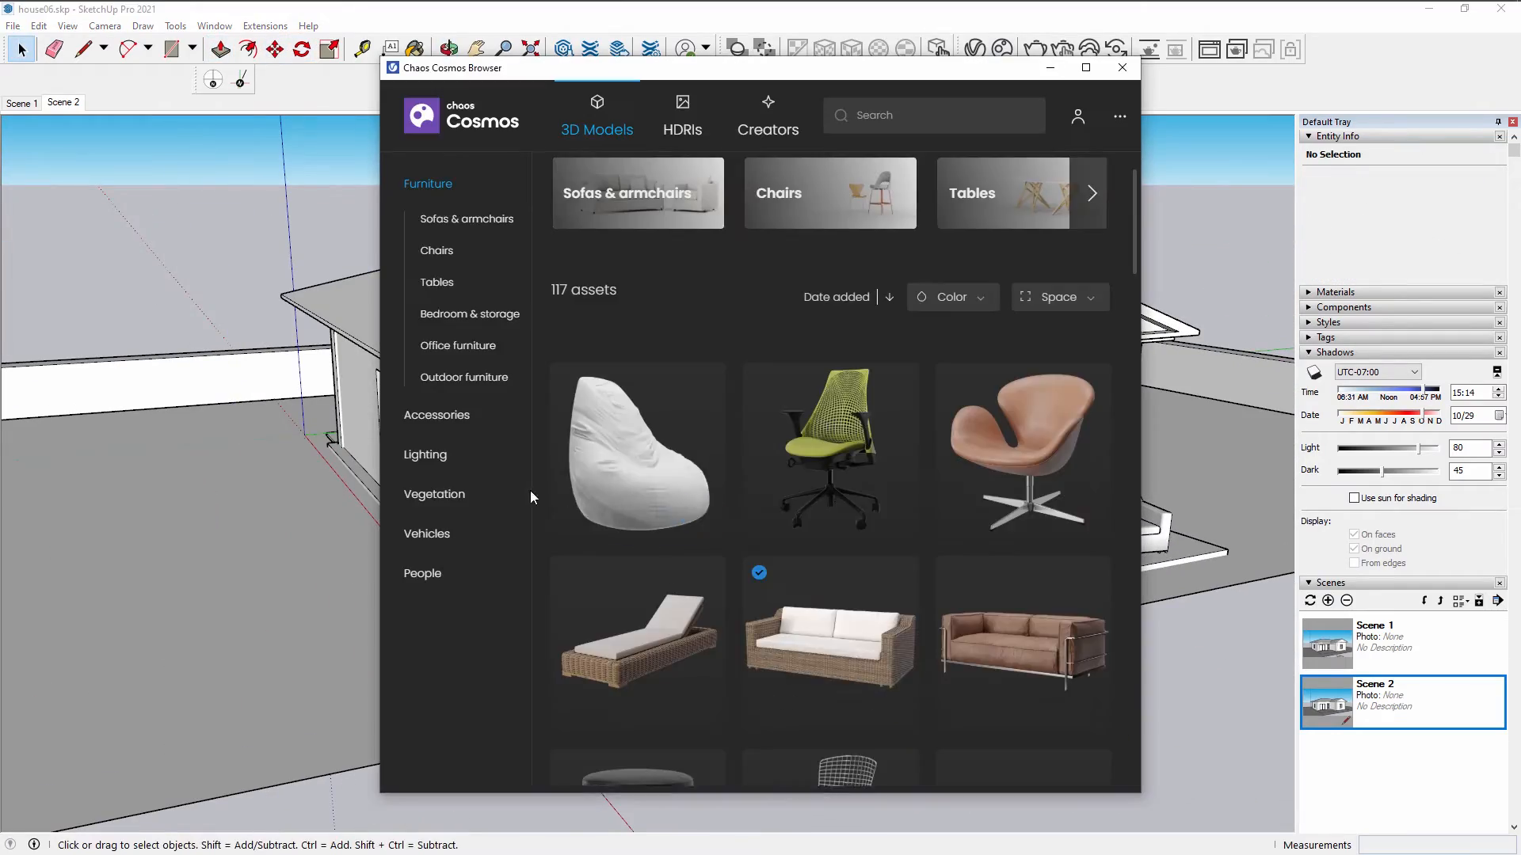
left_click(434, 493)
scroll(801, 543, "down", 5)
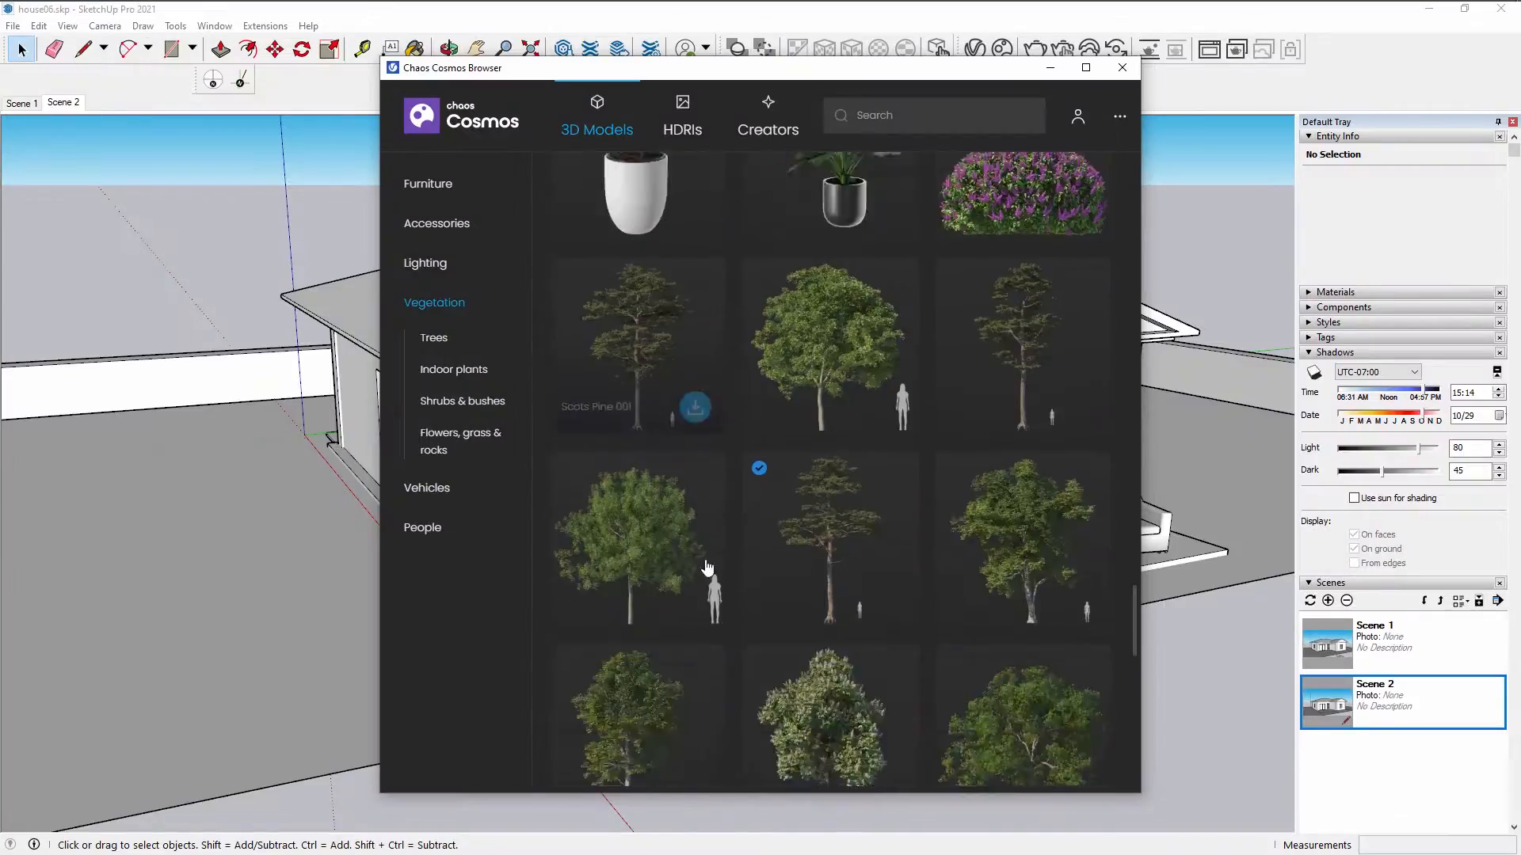
scroll(707, 568, "down", 2)
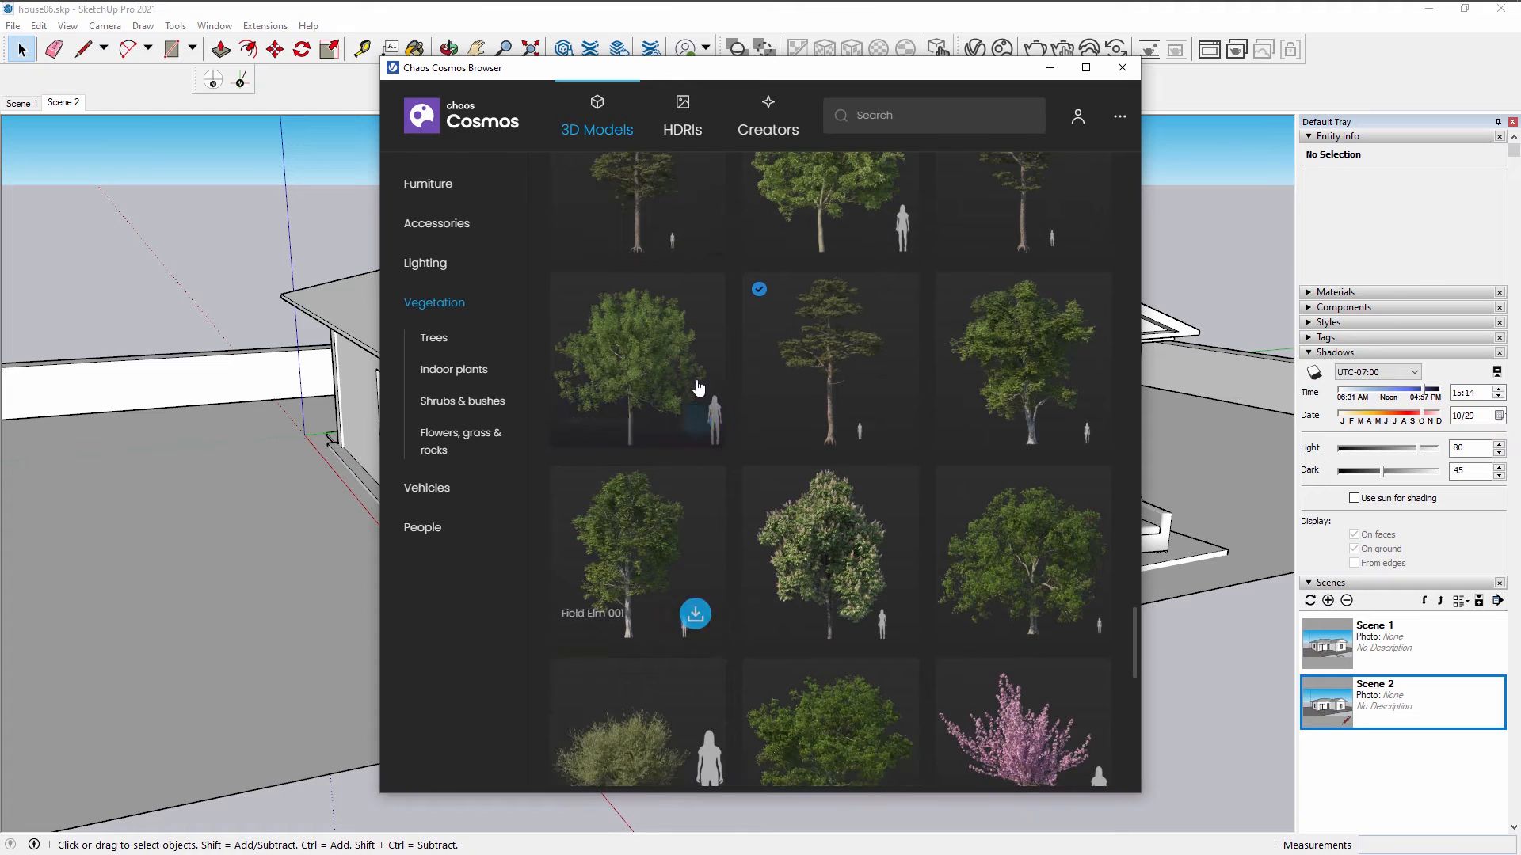
left_click(888, 421)
left_click(773, 496)
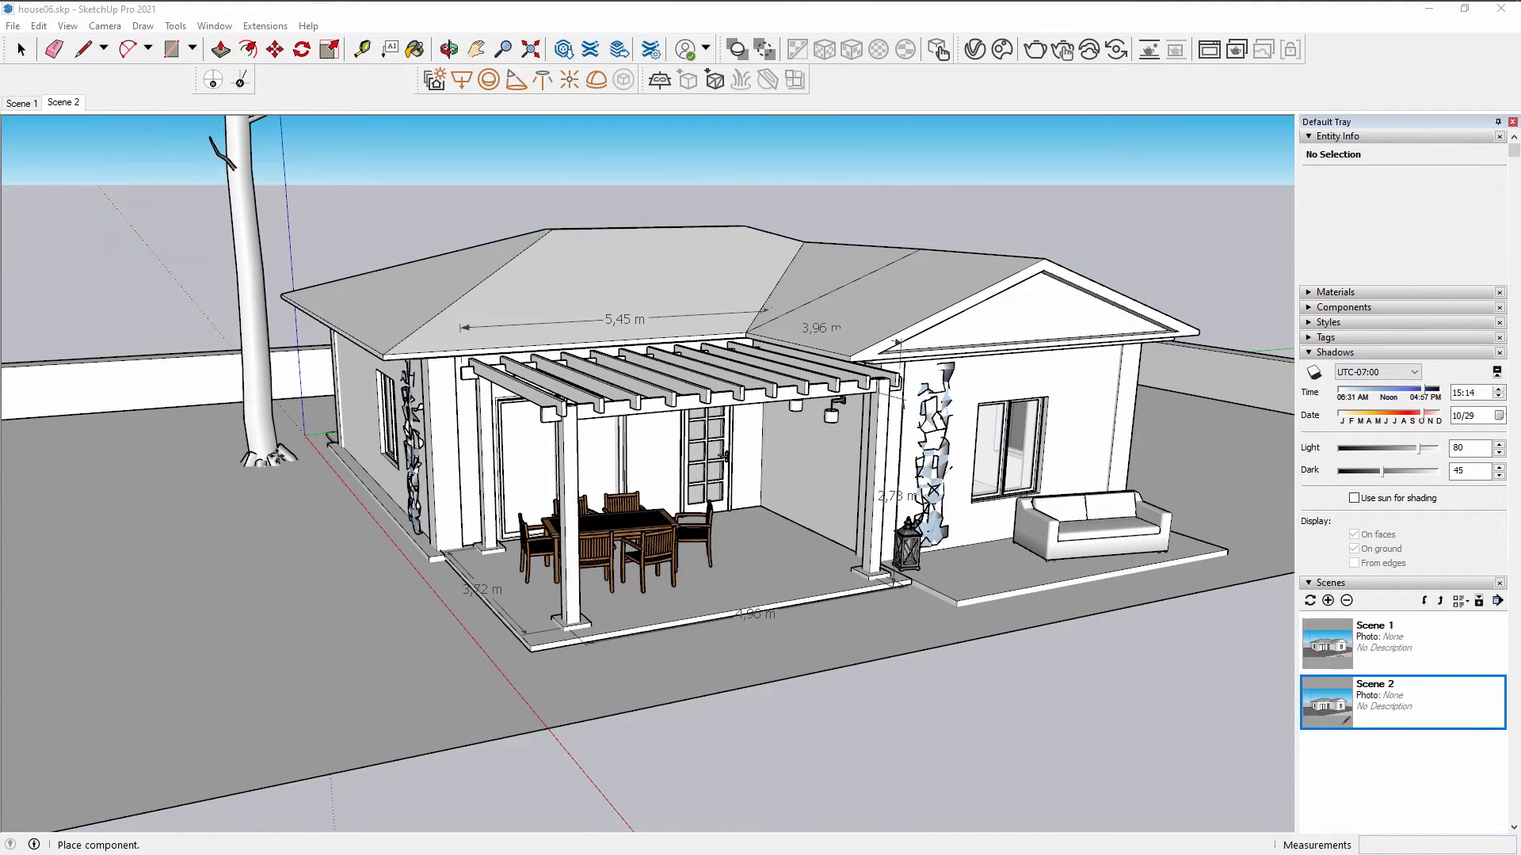
Place one Scots pine on the ground beside the house's stone-clad side wall and a second one beyond the gabled wing.
scroll(257, 453, "down", 3)
scroll(258, 453, "down", 2)
left_click(258, 453)
middle_click_drag(258, 453, 449, 634)
middle_click_drag(428, 582, 451, 542)
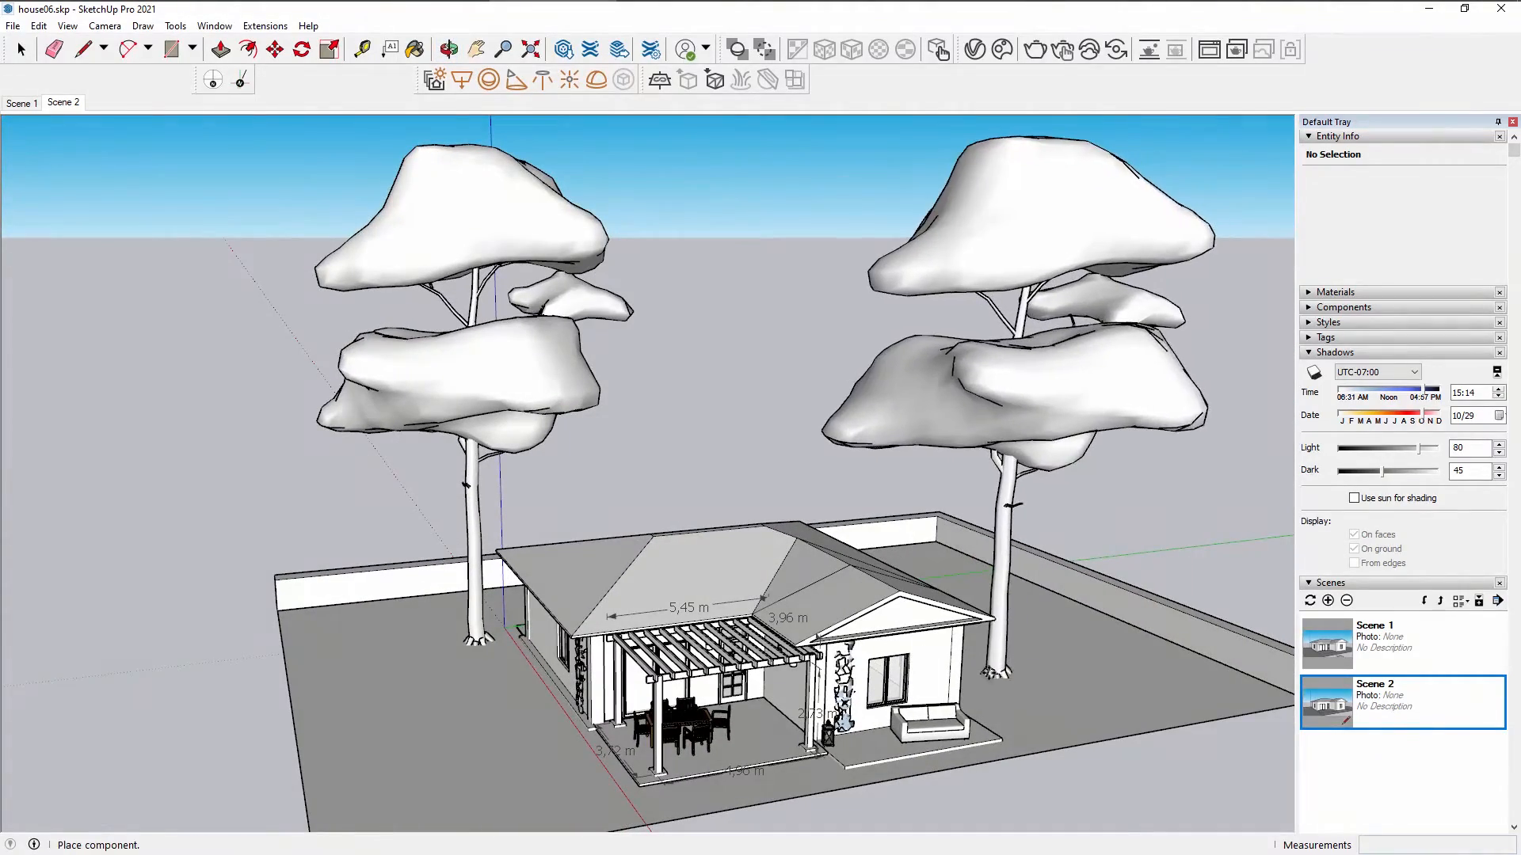
left_click(986, 673)
scroll(998, 616, "up", 3)
key("space")
scroll(957, 626, "down", 4)
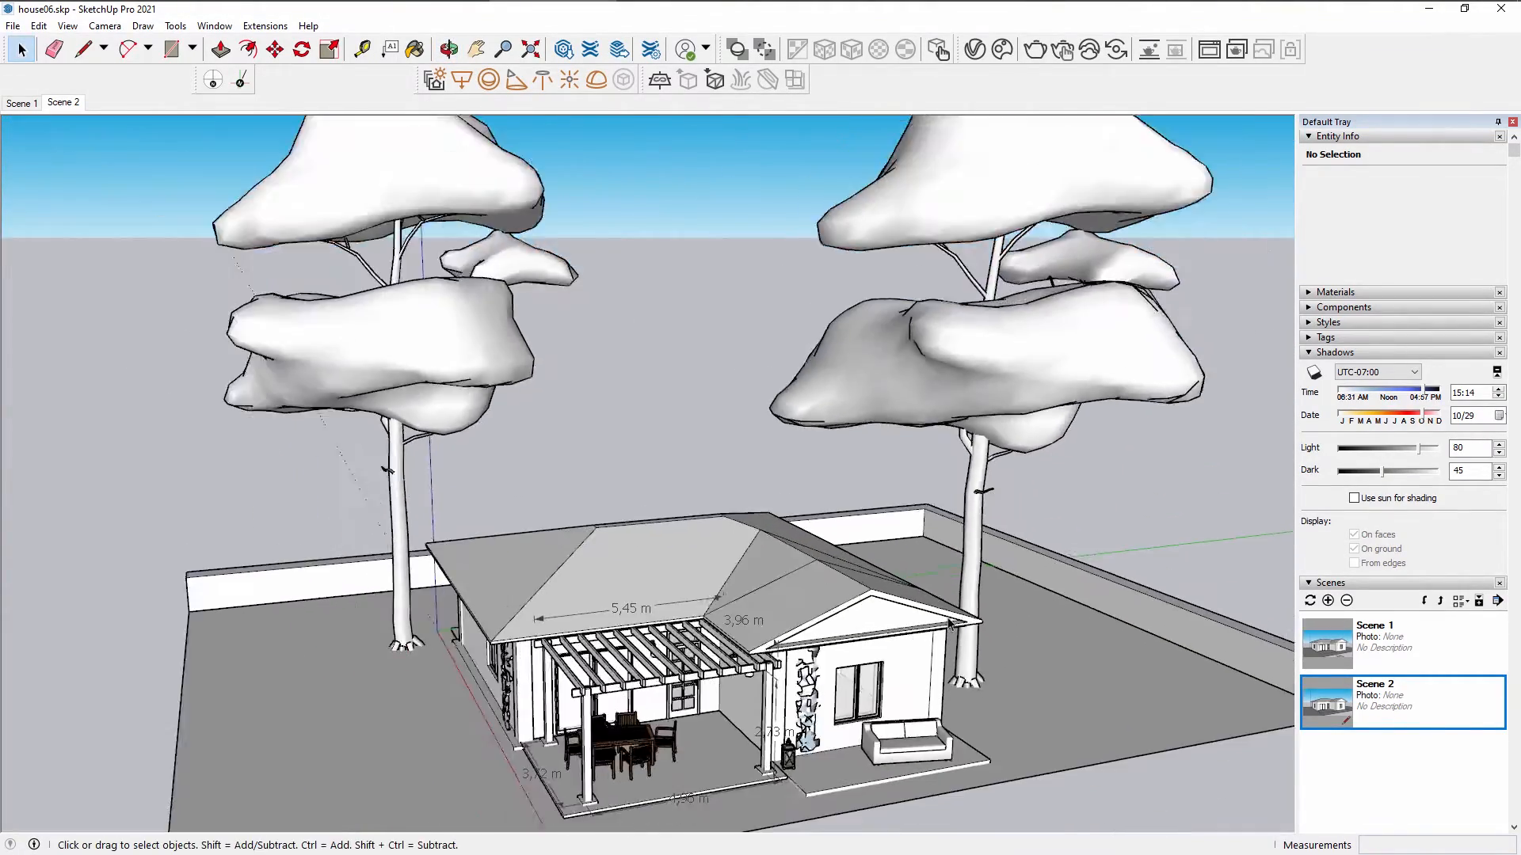
Scale the pine beyond the gabled wing down uniformly to a factor of about 0.73.
left_click(996, 324)
key("s")
left_click_drag(1208, 266, 1079, 388)
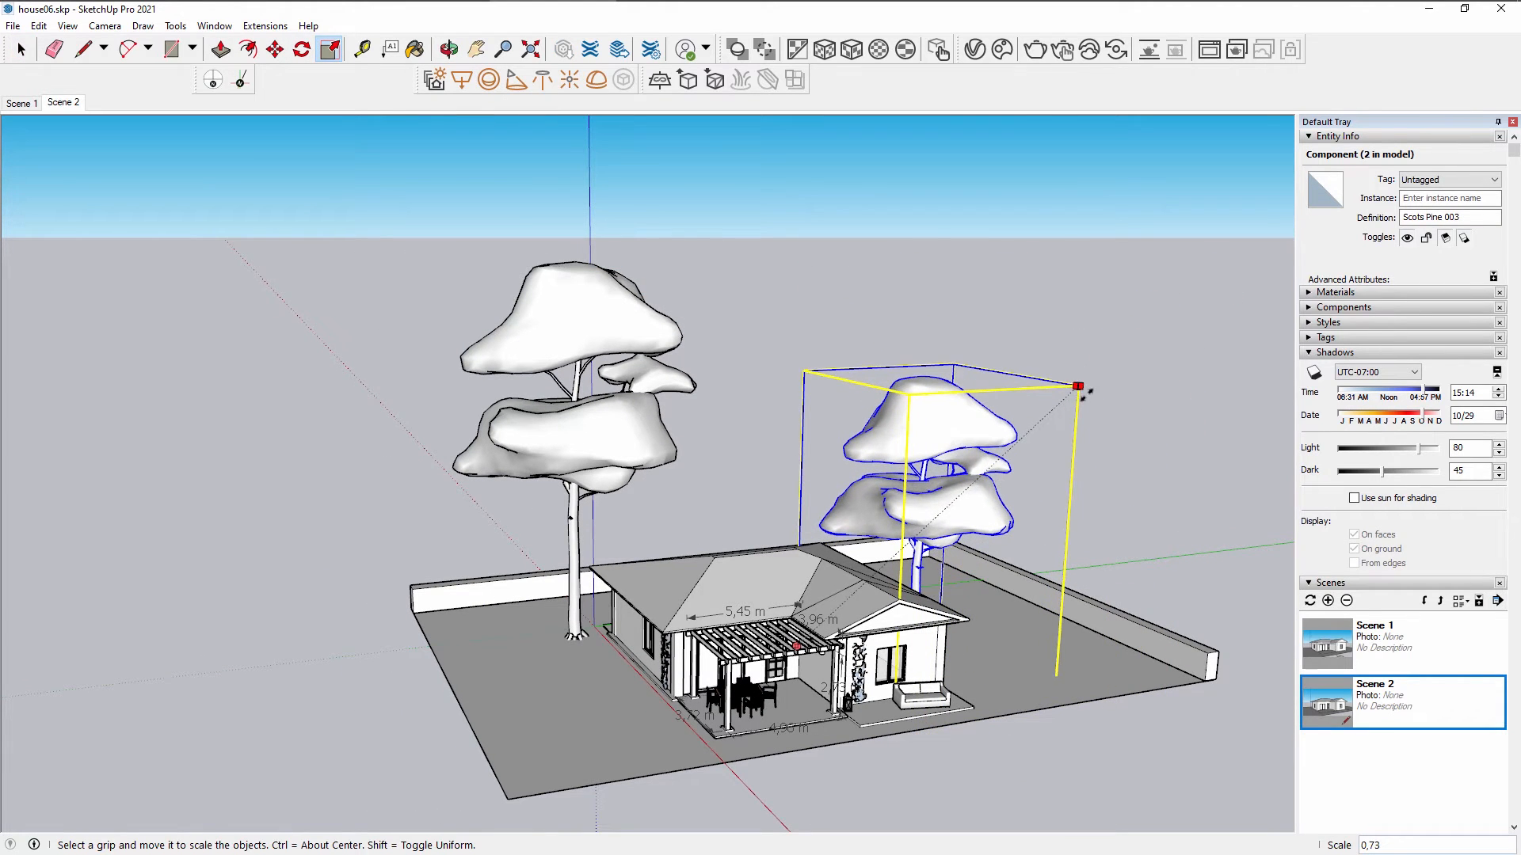
Rotate the smaller pine about 104 degrees around a vertical axis near the gabled wing.
left_click(301, 49)
left_click(990, 678)
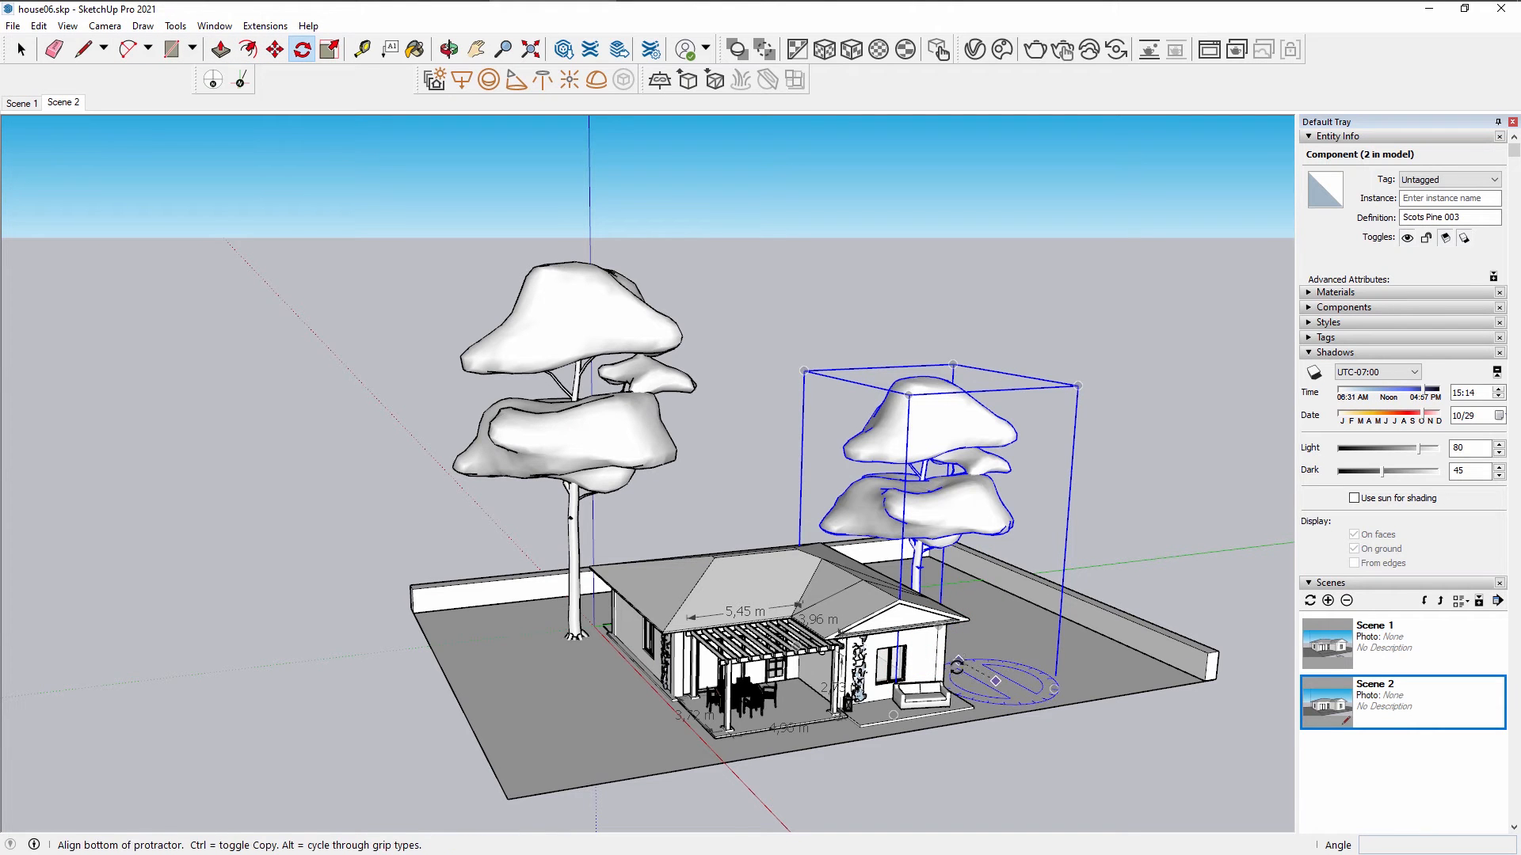
left_click(960, 662)
left_click(940, 677)
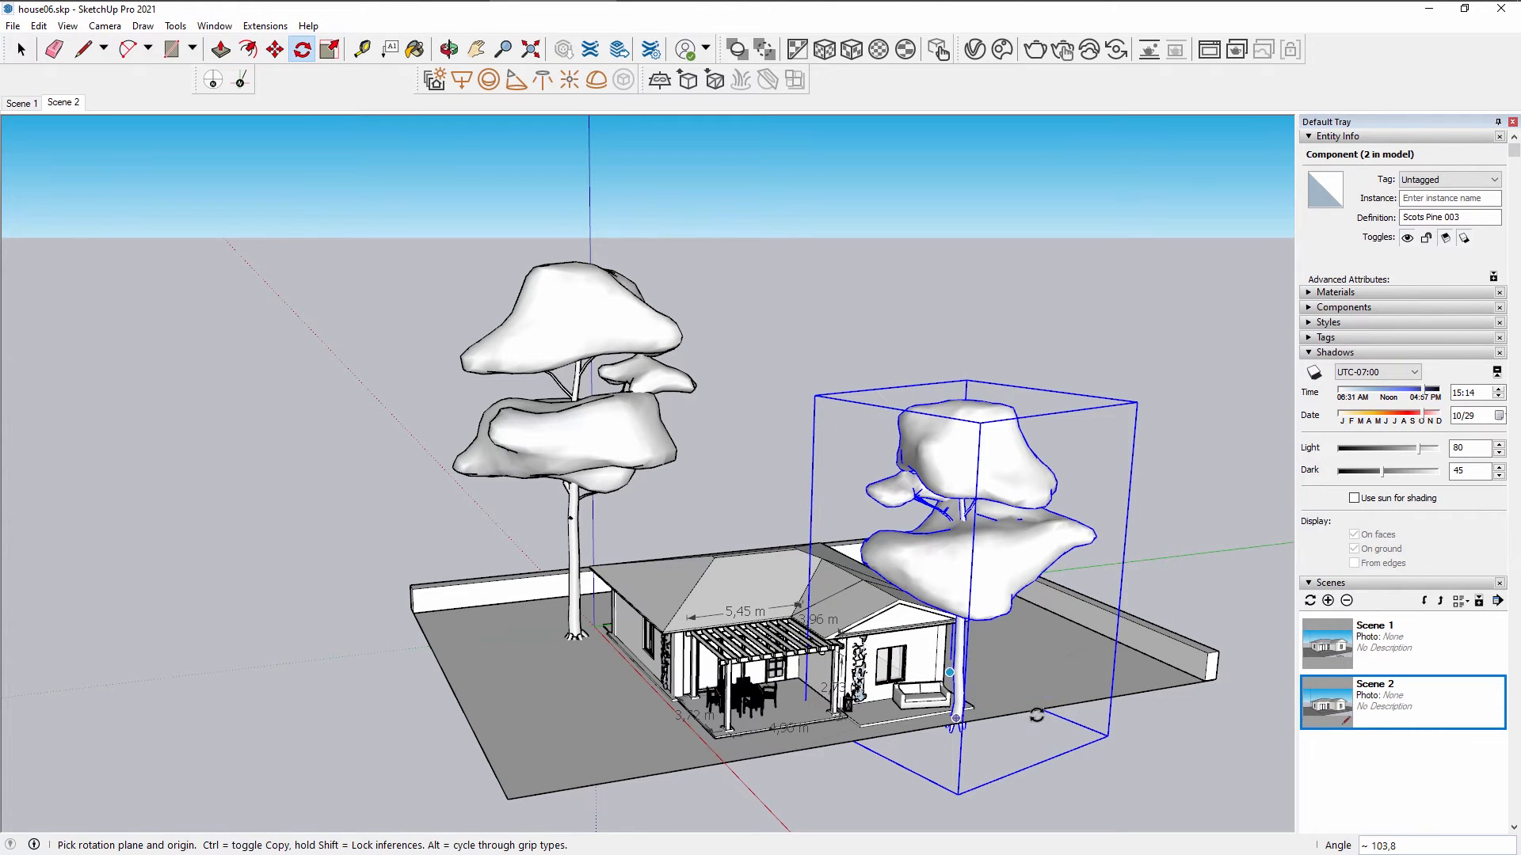
Move the smaller pine from the front corner of the sofa slab farther back on the lot.
middle_click_drag(1085, 721, 940, 747)
key("m")
left_click(856, 721)
left_click(899, 664)
middle_click_drag(571, 586, 724, 521)
key("space")
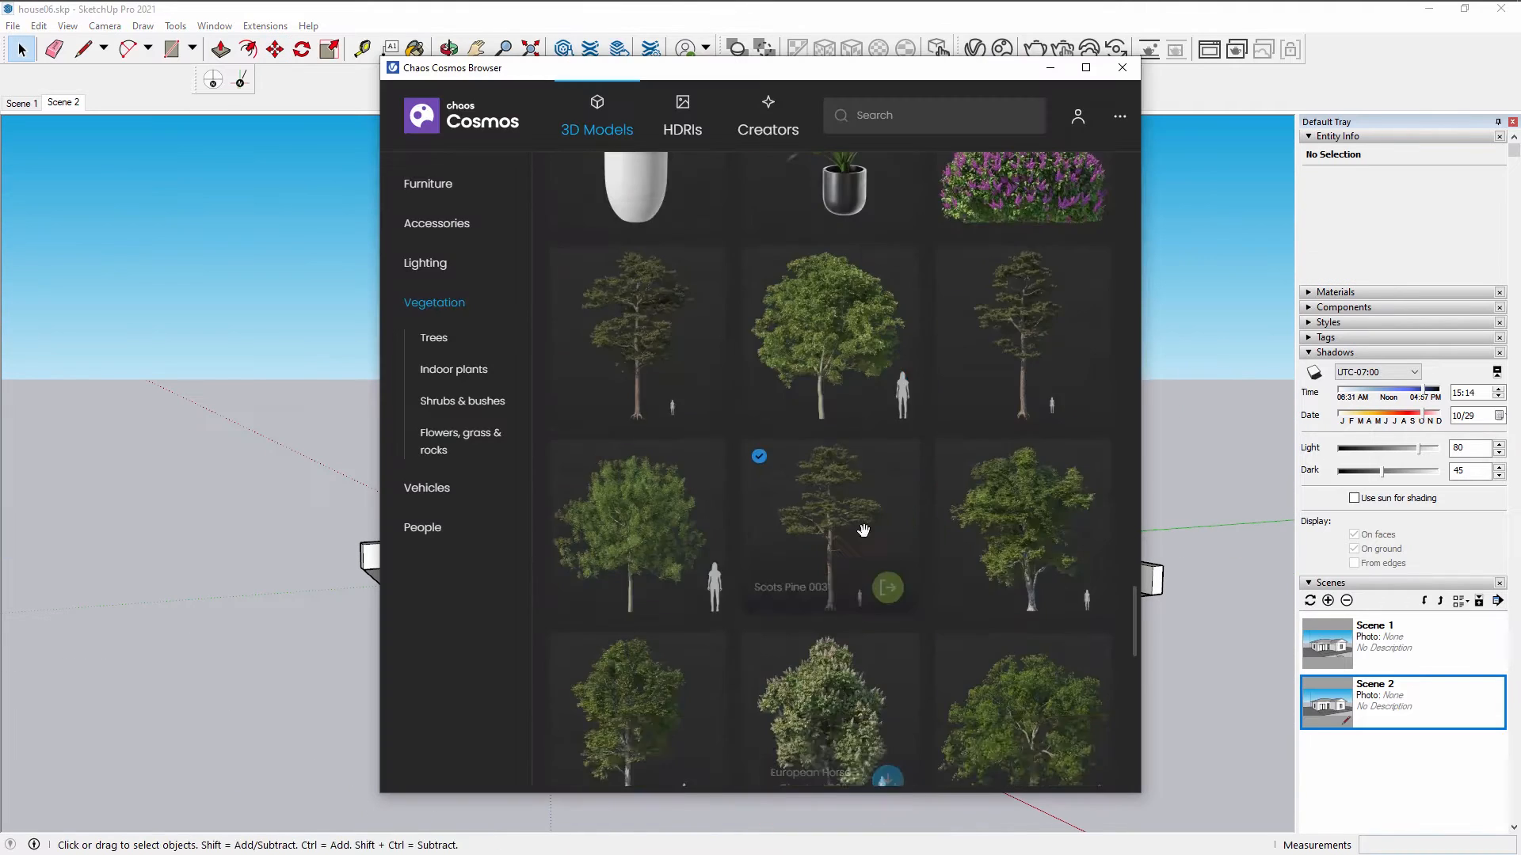
Import the Scots Pine 002 tree into house06.skp and place one in the yard near the house.
scroll(846, 469, "up", 1)
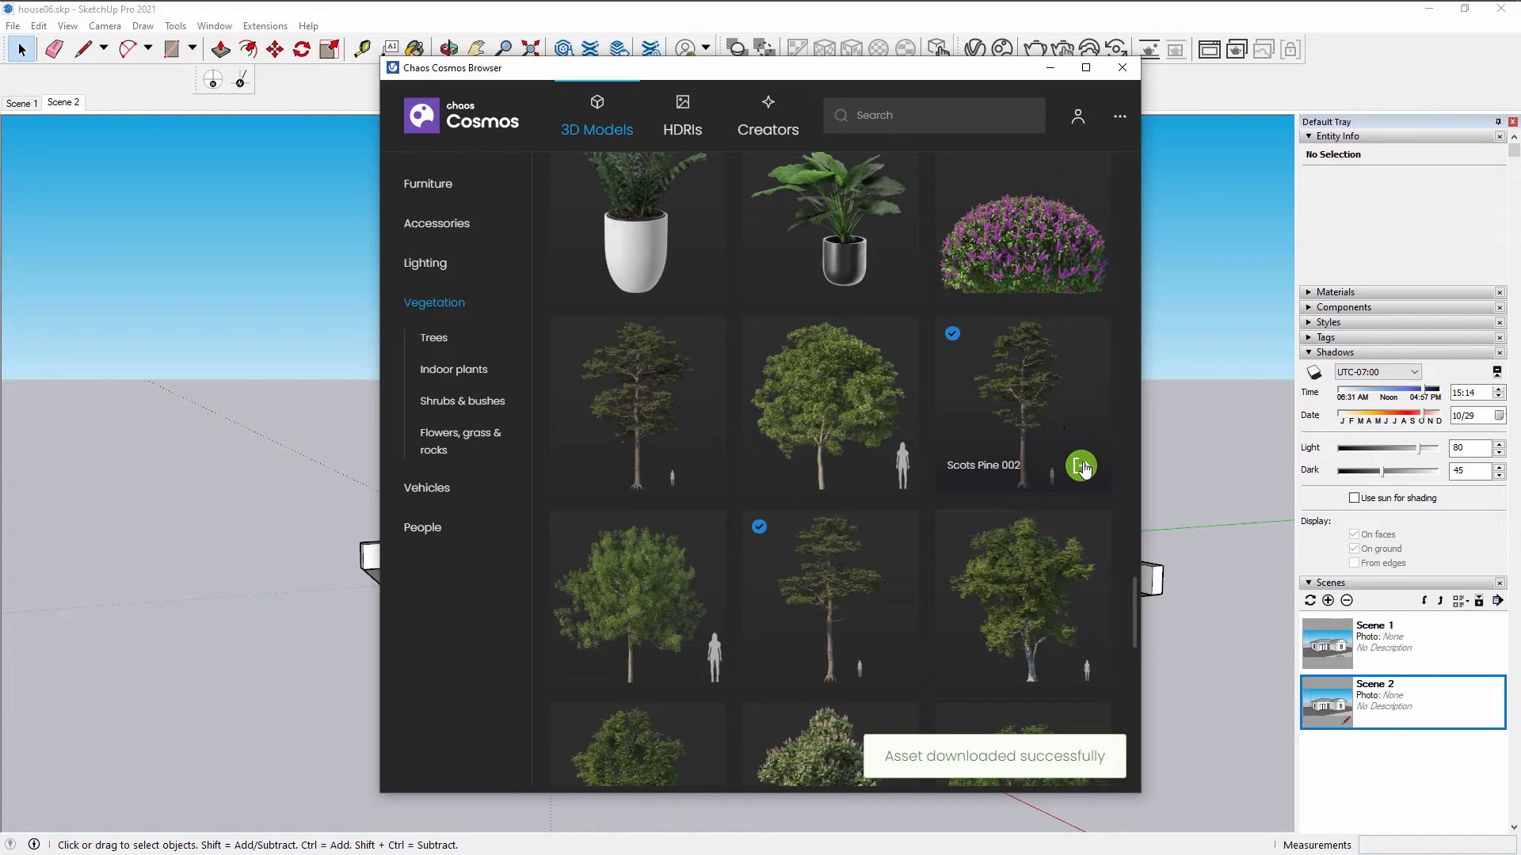
left_click(1081, 467)
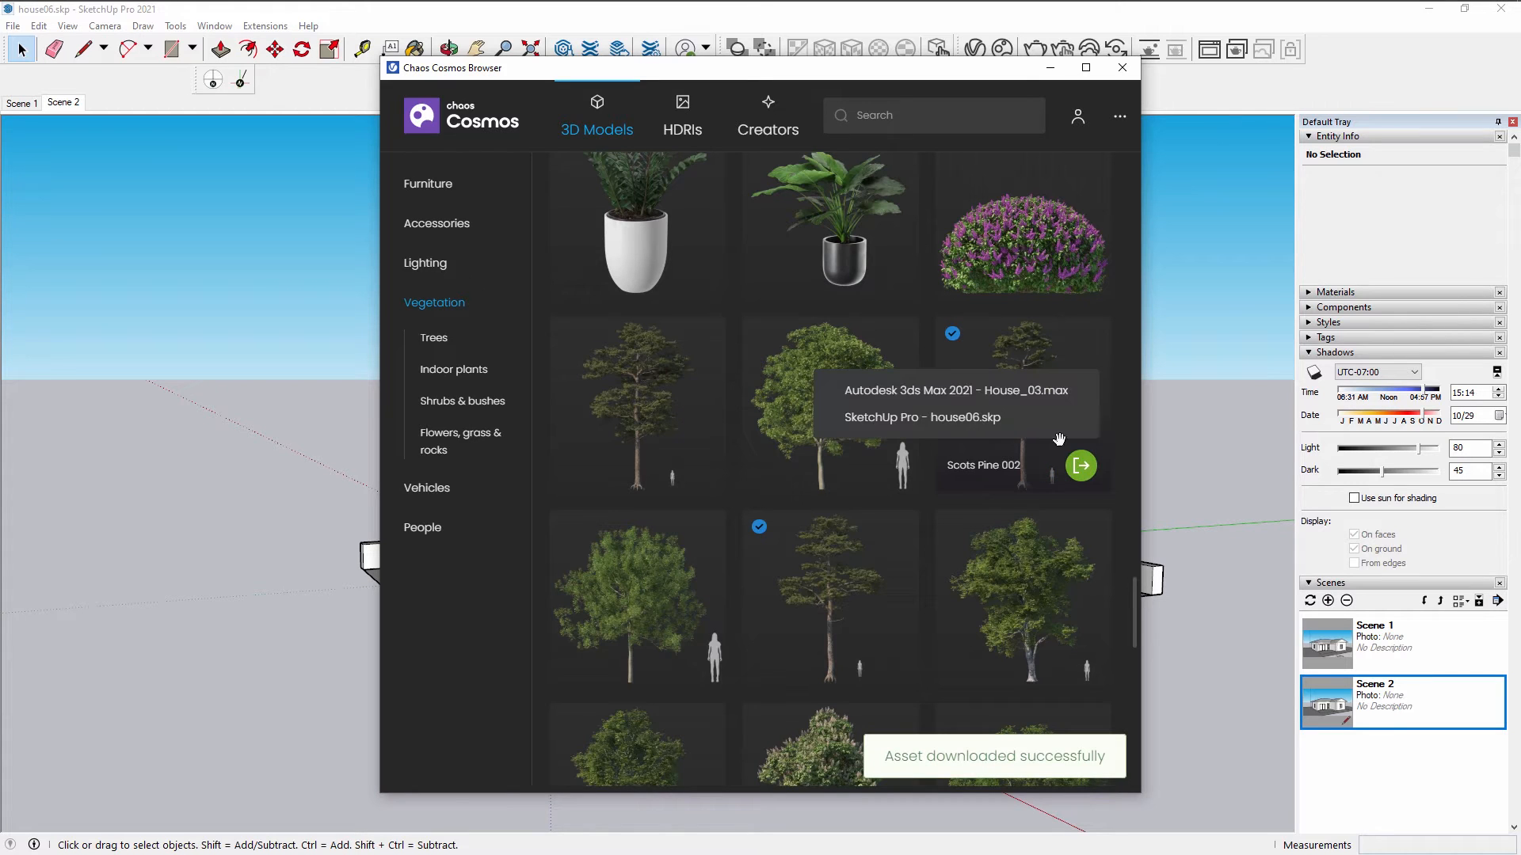
left_click(968, 420)
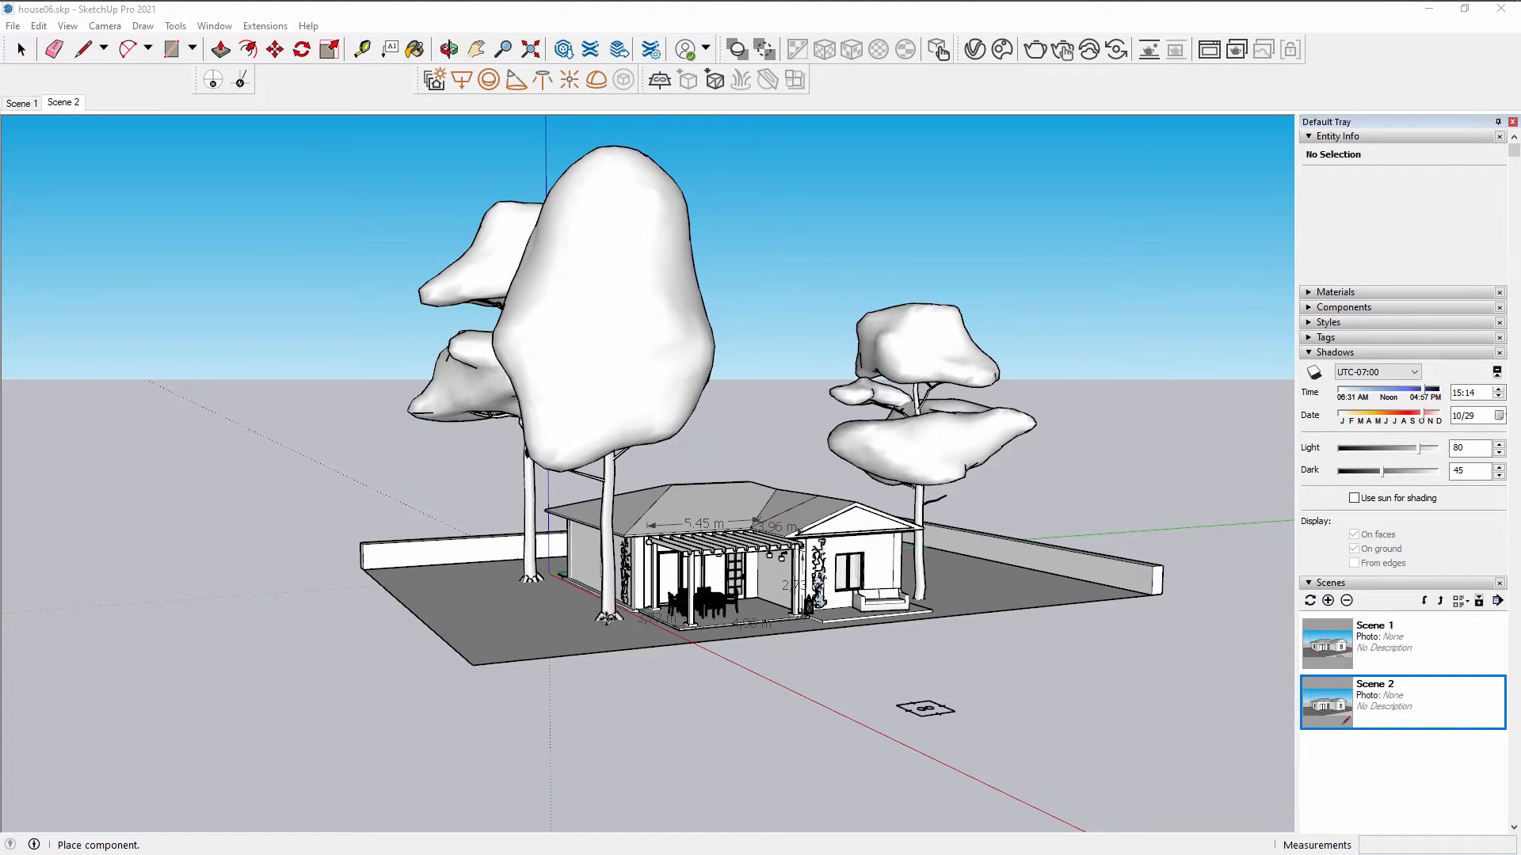
left_click(596, 624)
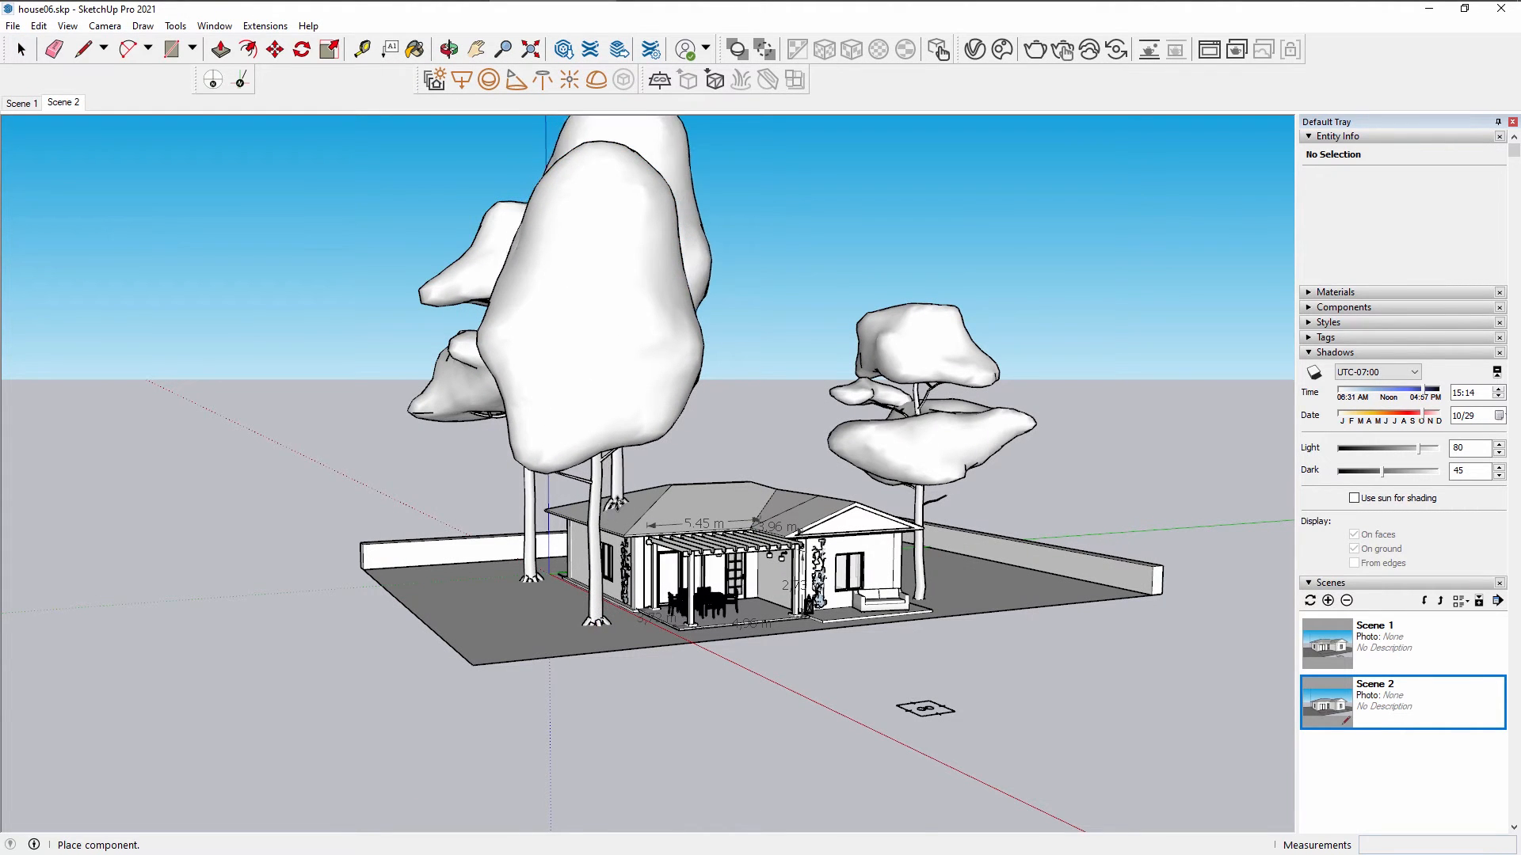
Place another Scots Pine 002 in the open yard behind the house and finish placing trees.
scroll(612, 507, "up", 2)
middle_click_drag(622, 483, 499, 686)
middle_click_drag(840, 666, 467, 408)
scroll(805, 583, "up", 1)
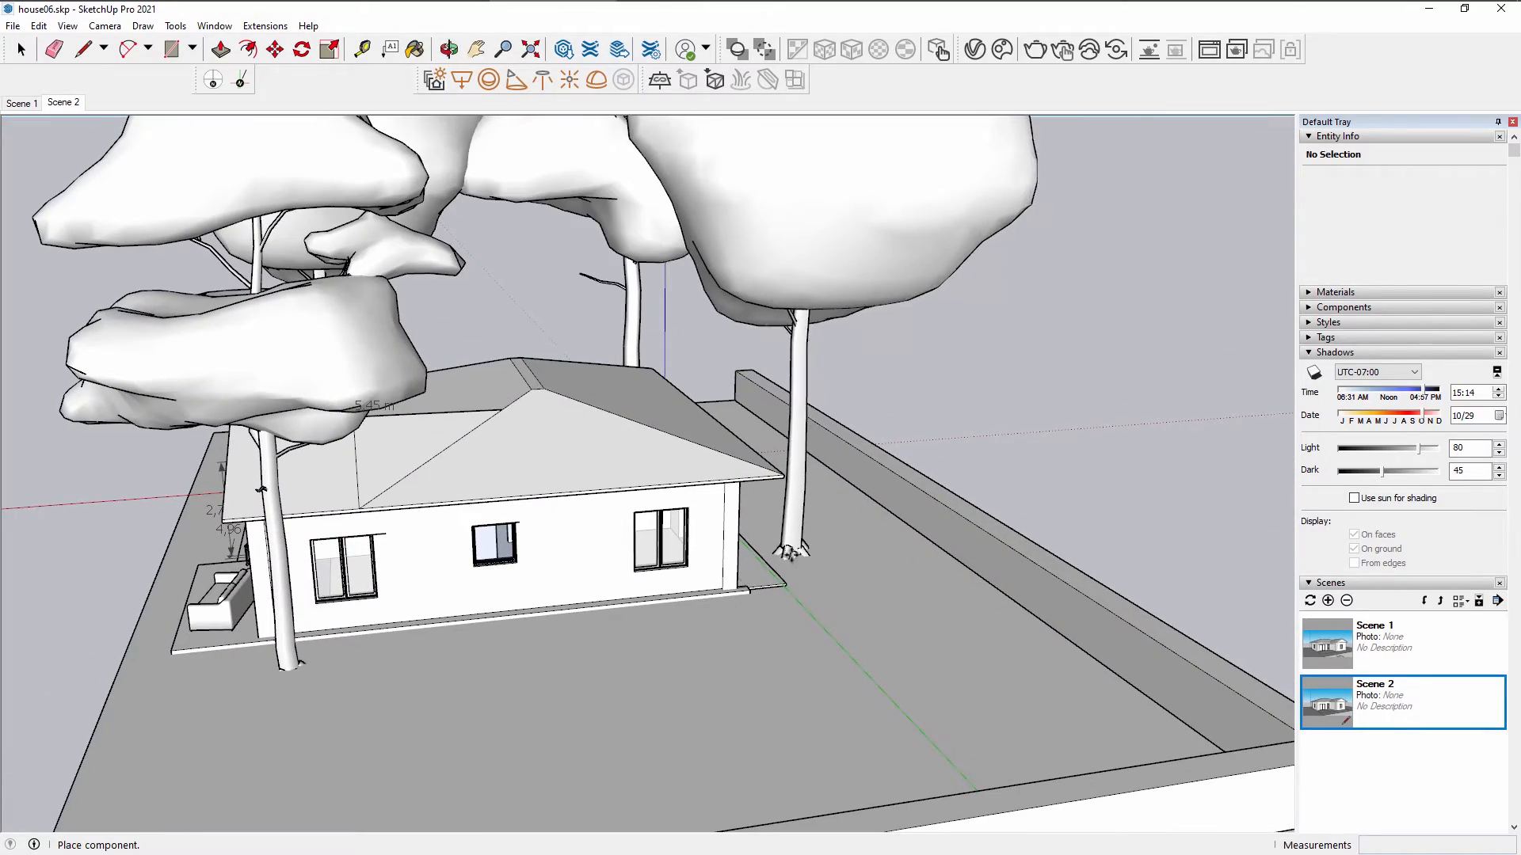
left_click(974, 659)
key("space")
Scale down the tall Scots Pine 002 standing in front of the house near the pergola.
middle_click_drag(543, 652, 1235, 634)
scroll(576, 585, "down", 3)
middle_click_drag(575, 586, 452, 326)
left_click(451, 326)
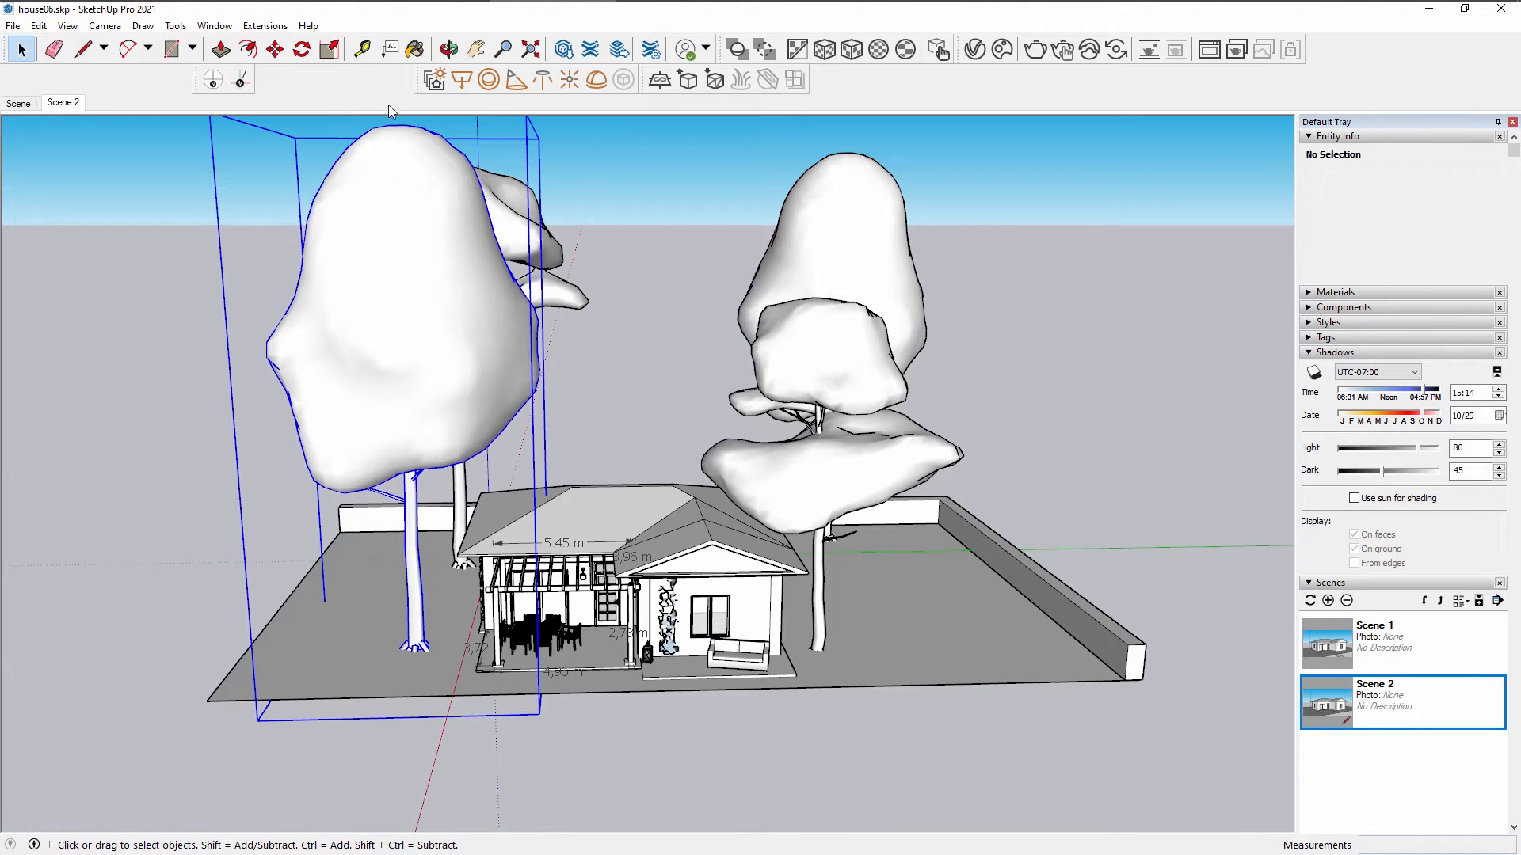
key("s")
middle_click_drag(323, 182, 364, 232)
left_click_drag(331, 159, 342, 298)
middle_click_drag(349, 356, 420, 483)
key("space")
Scale down the tall Scots Pine 002 standing behind the house.
left_click(744, 278)
left_click(329, 49)
left_click_drag(800, 176, 758, 323)
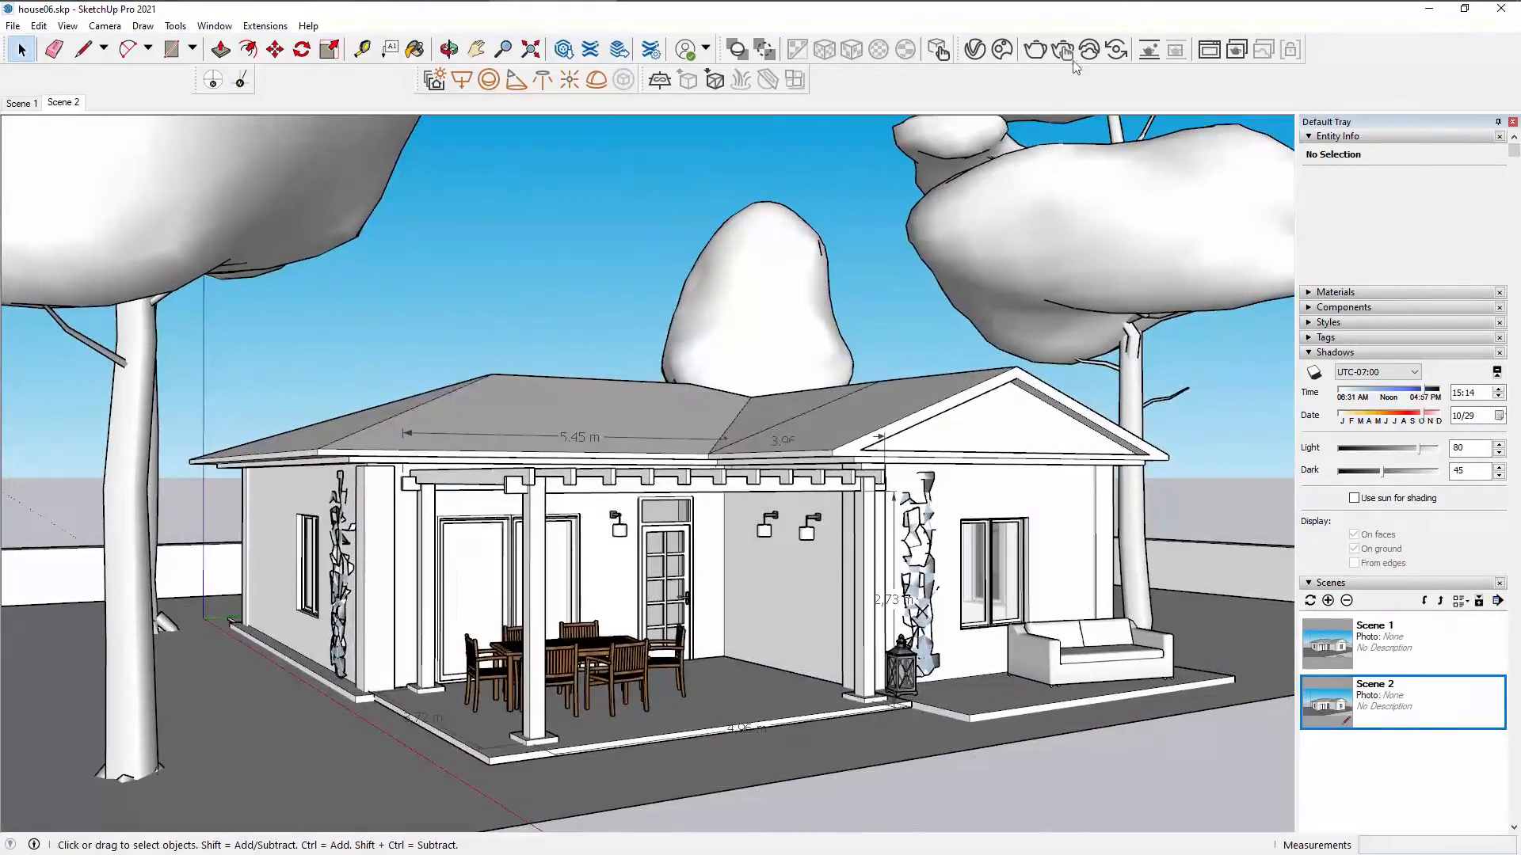
Run a V-Ray interactive render to check the trees, stop it and close the frame buffer.
left_click(1063, 49)
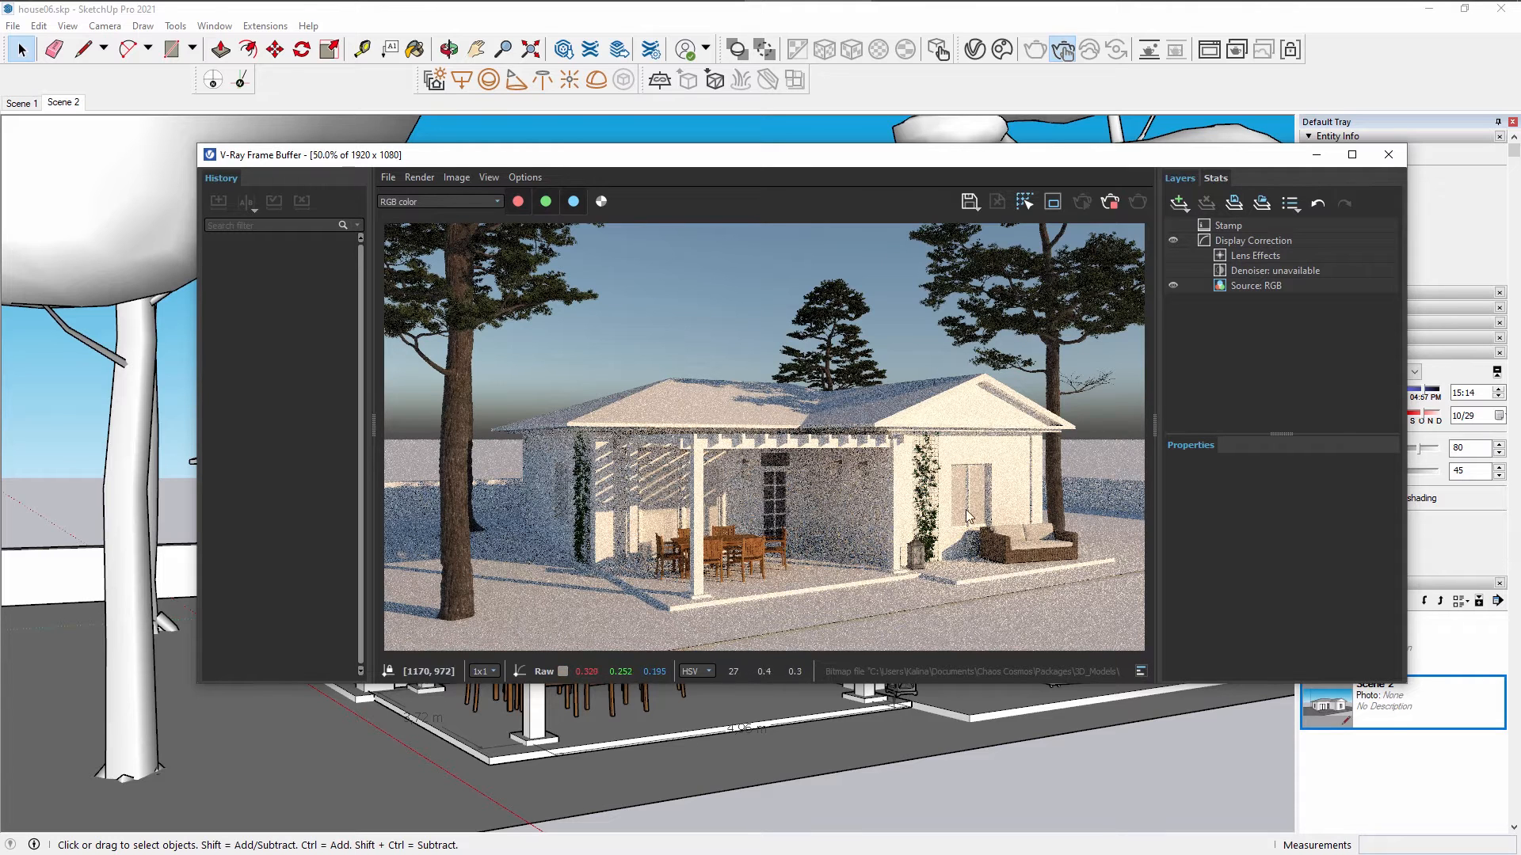
left_click(1111, 202)
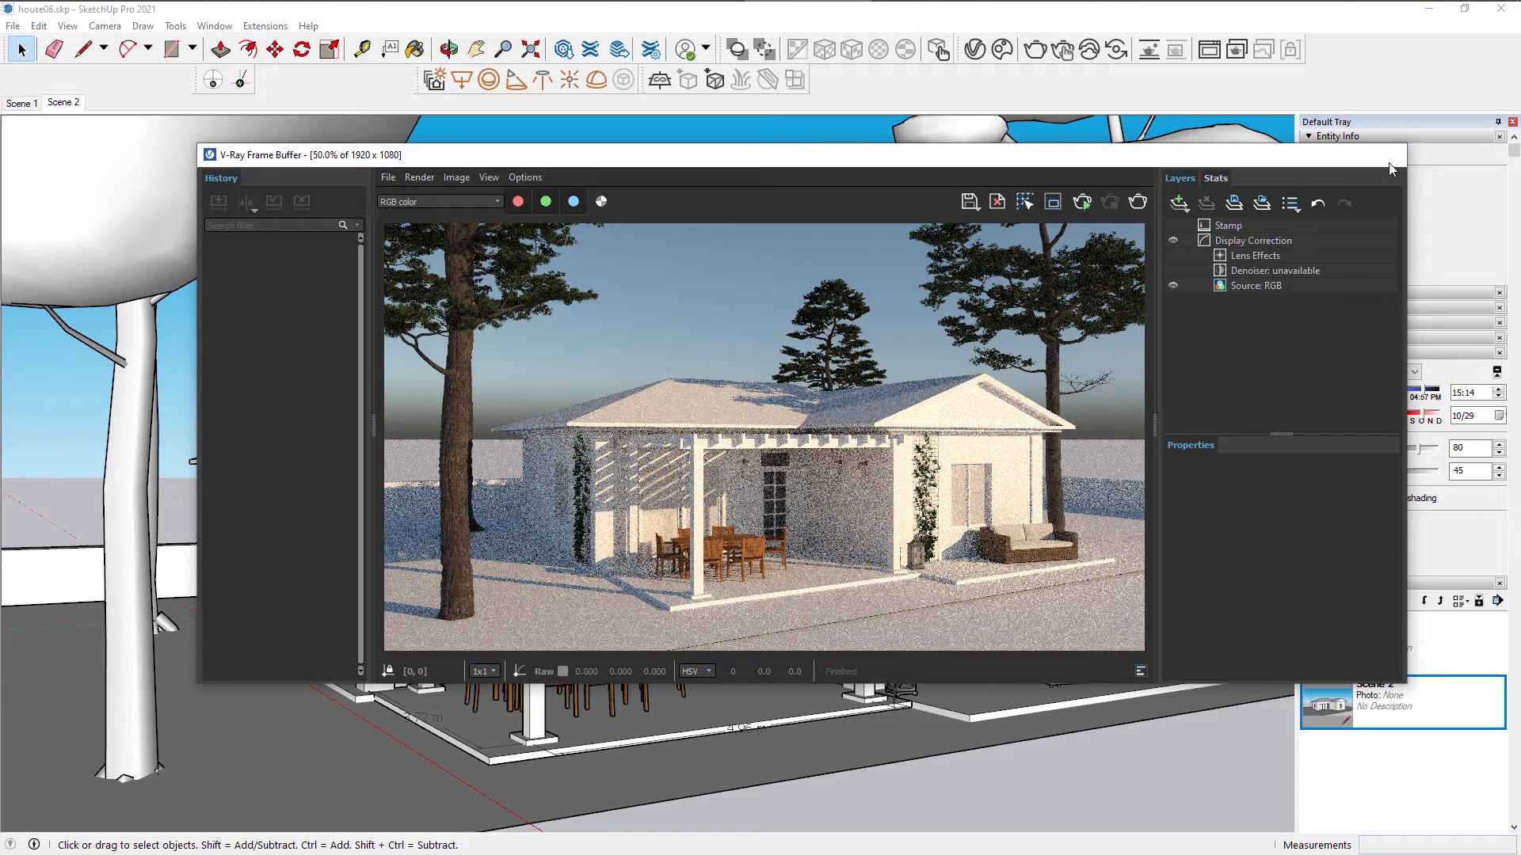
left_click(1389, 155)
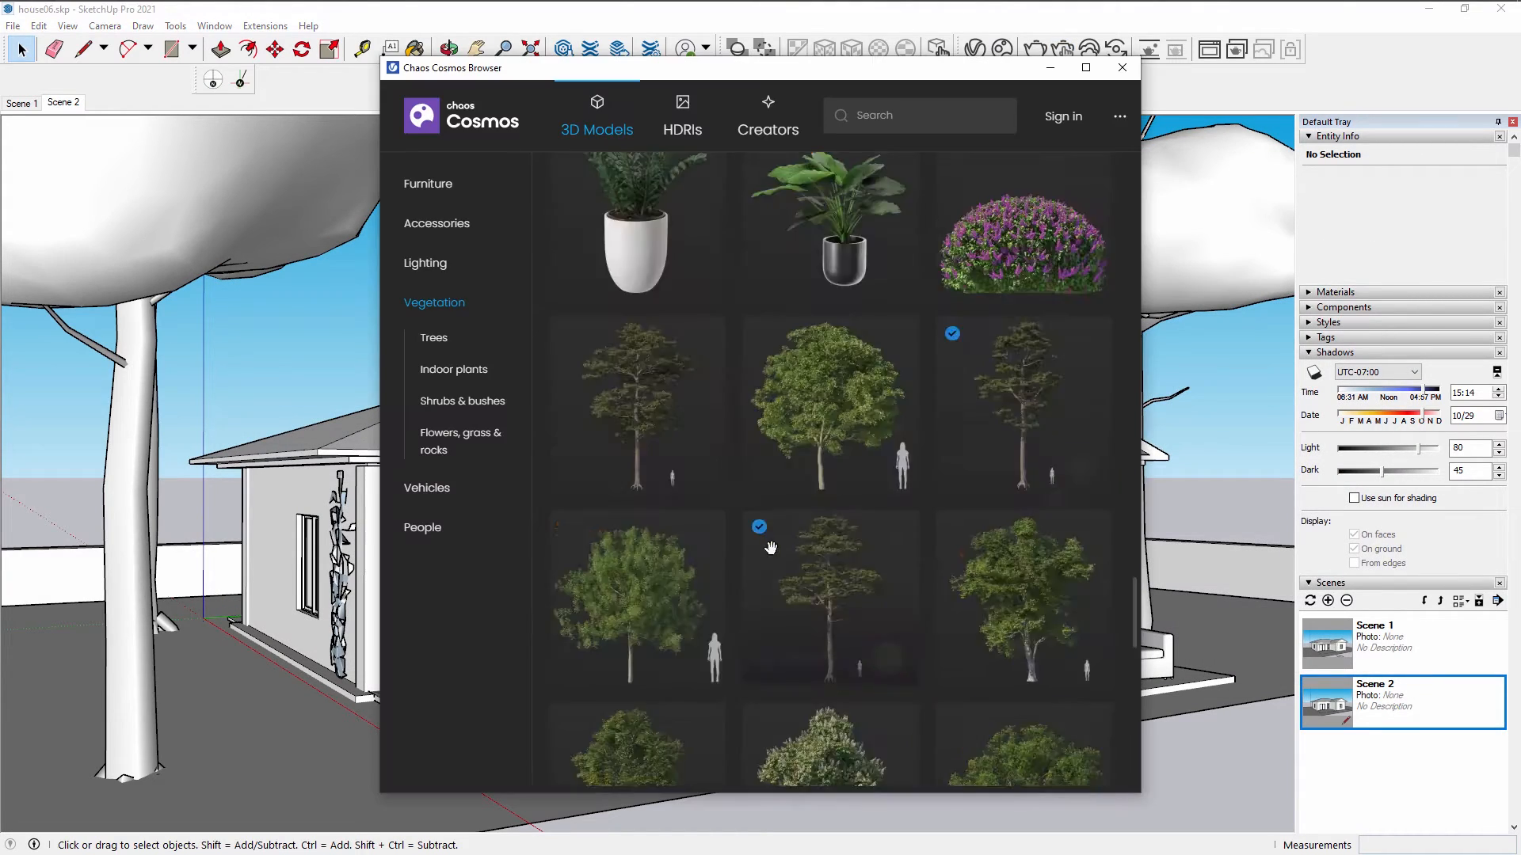
Find the Boxwood 003 hedge in the Cosmos vegetation models and download it.
scroll(771, 547, "up", 8)
scroll(744, 536, "down", 20)
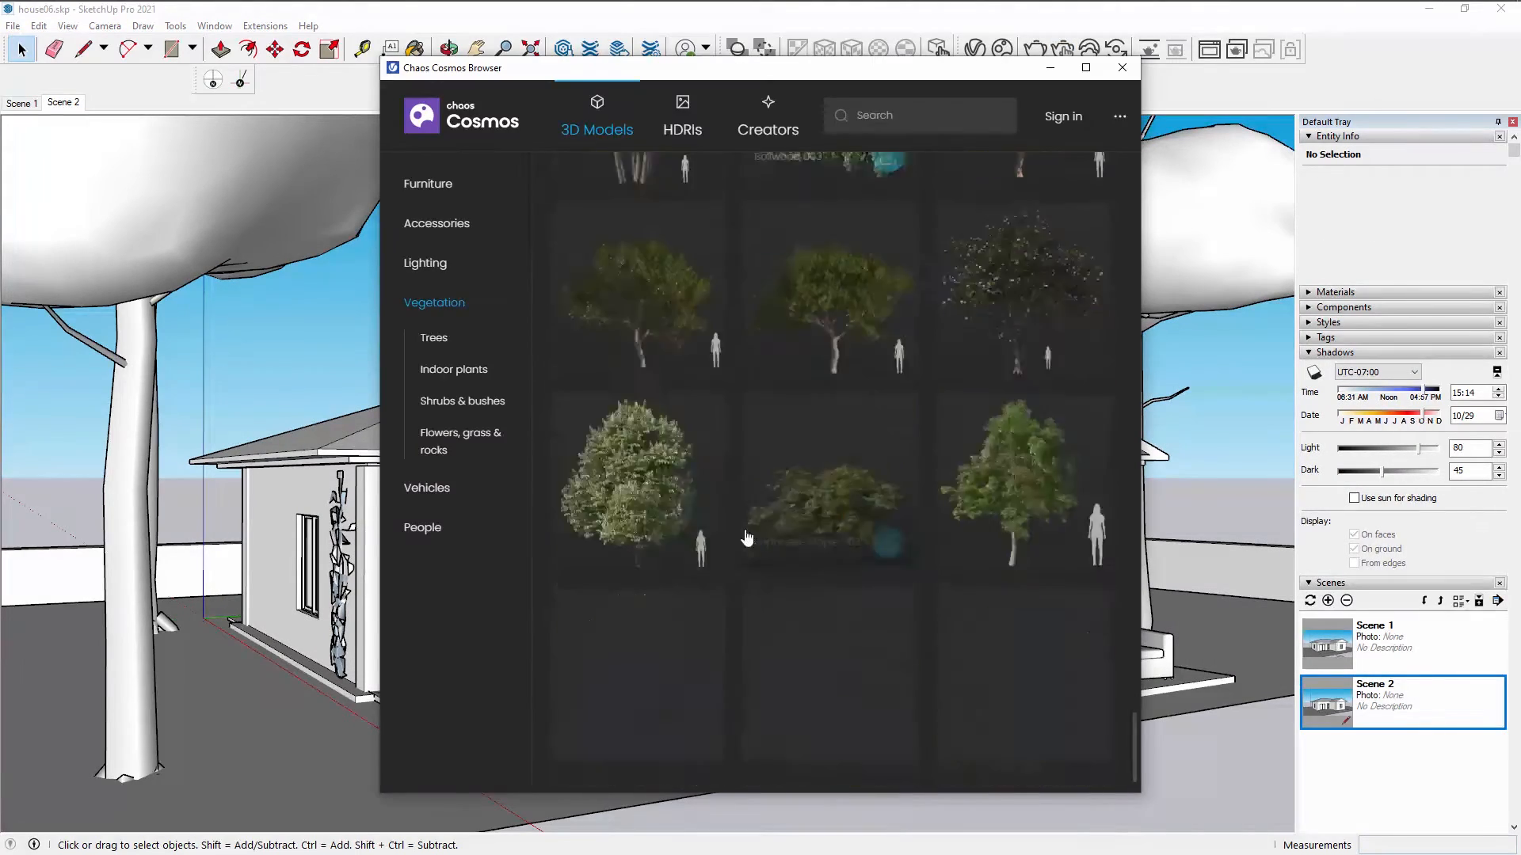
scroll(744, 536, "up", 1)
left_click(886, 396)
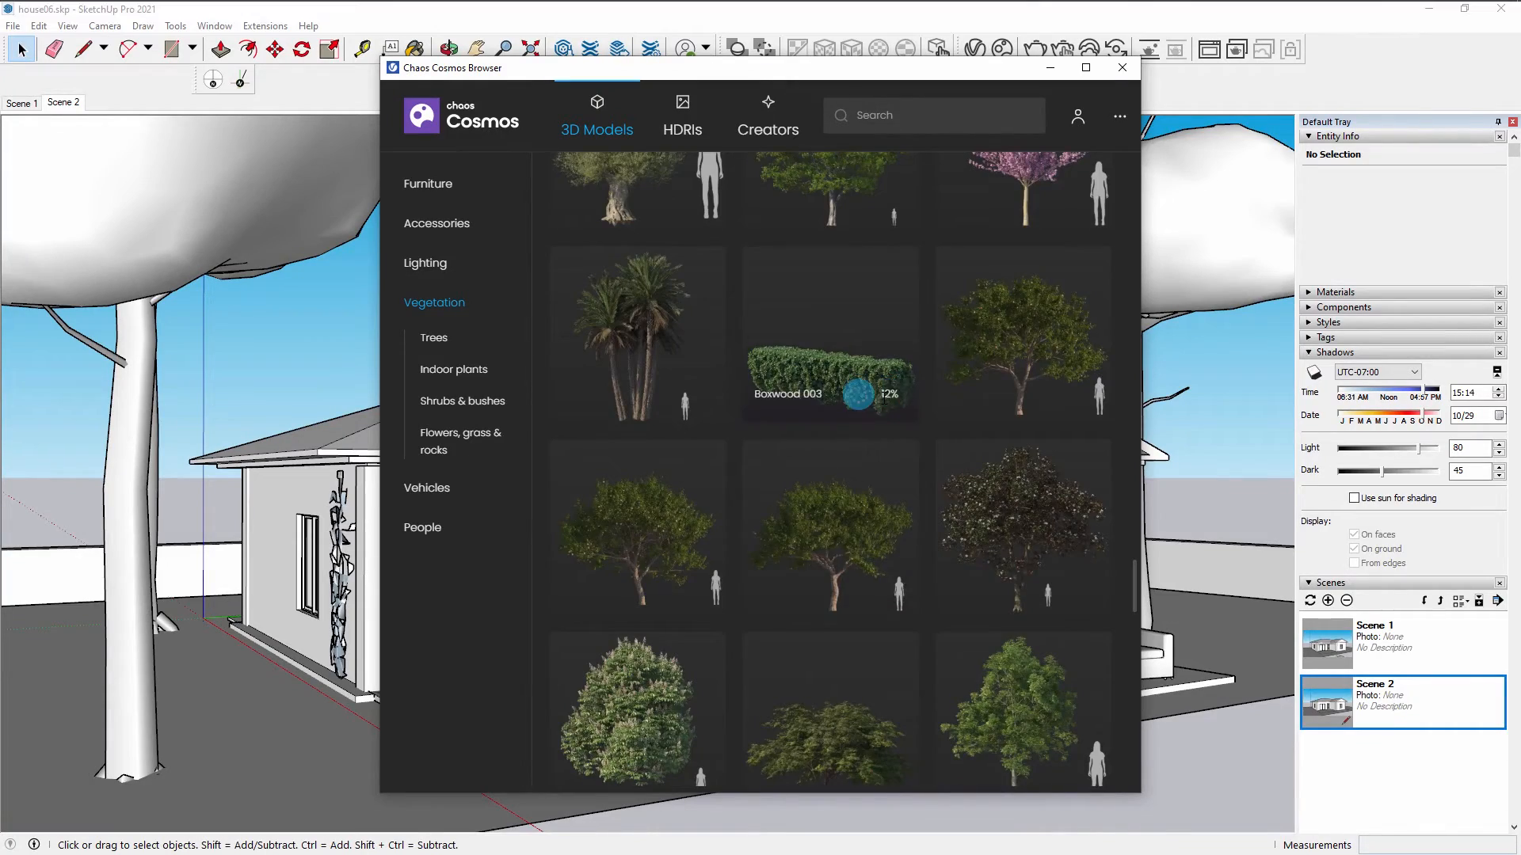
Search the Cosmos library for "pot", import a plant pot and place it beside the sofa.
scroll(884, 404, "down", 6)
scroll(837, 590, "down", 15)
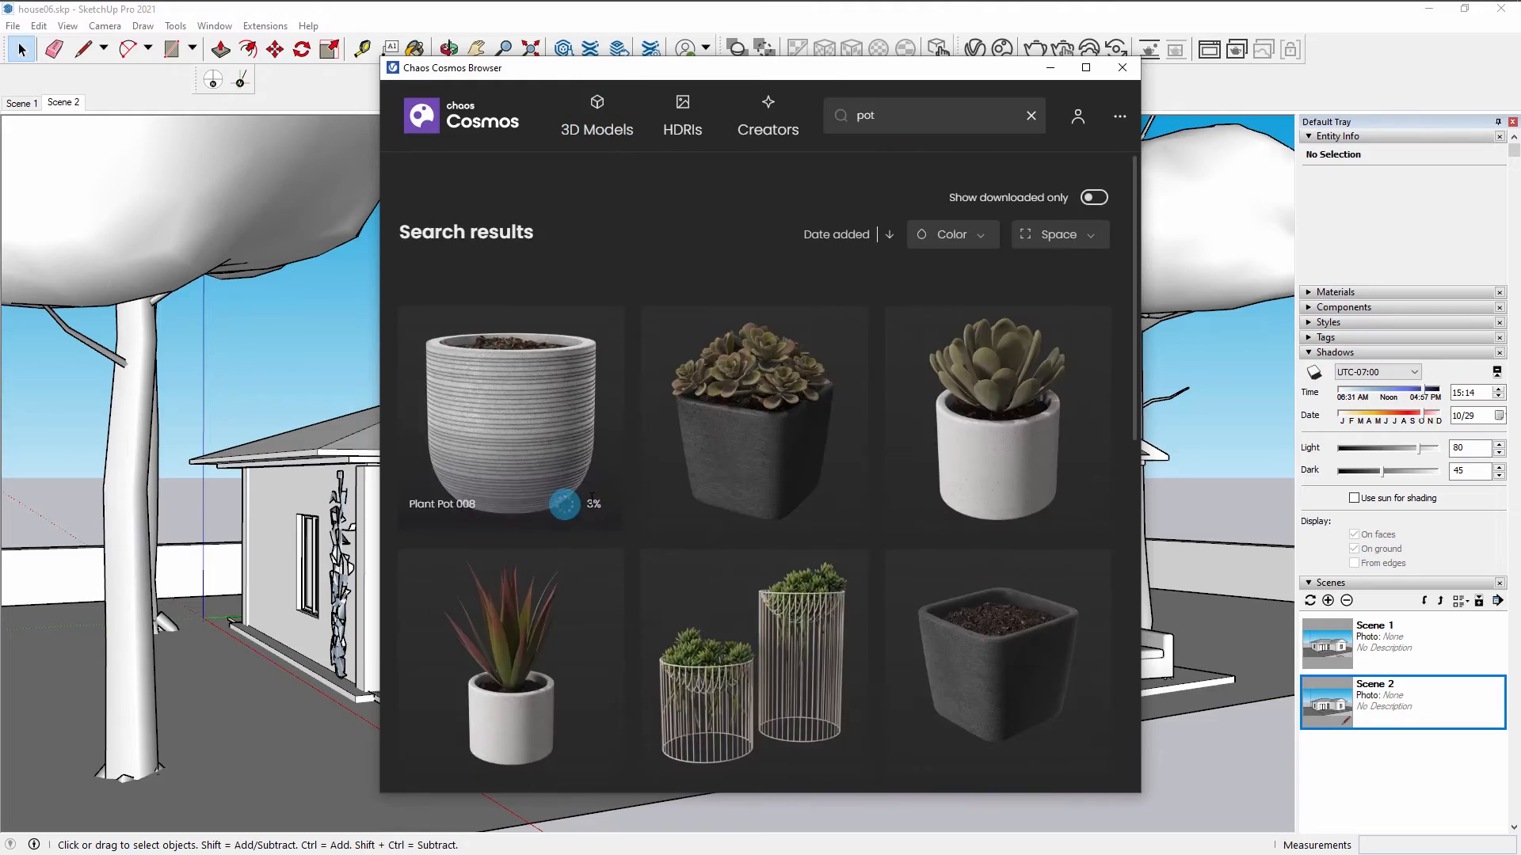
scroll(607, 531, "down", 5)
left_click(603, 524)
left_click(573, 520)
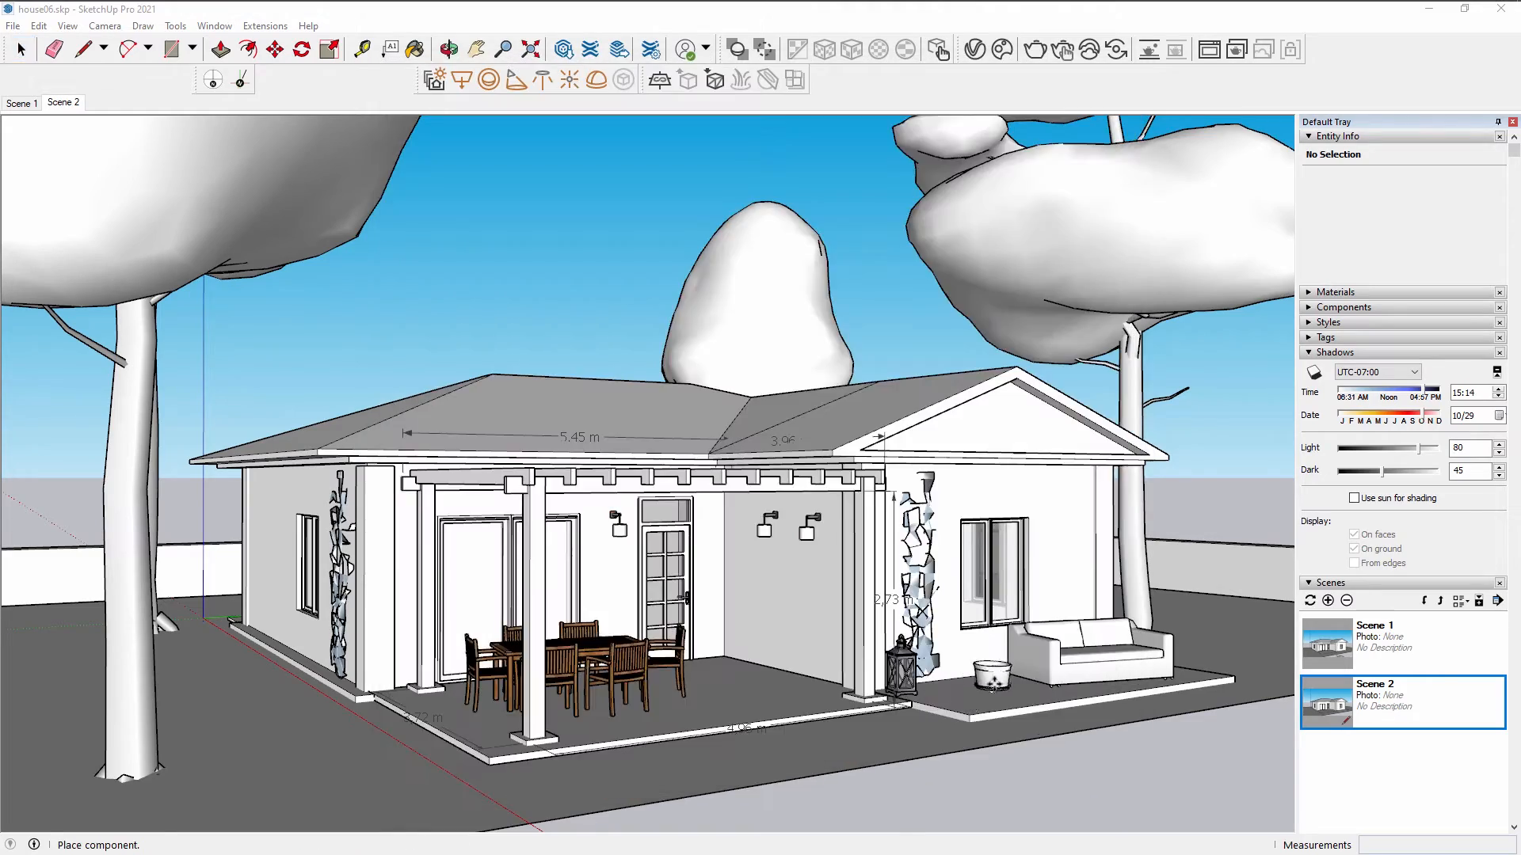
left_click(994, 632)
Place a tall plant pot on the patio near the glazed door and start an interactive render.
left_click(565, 279)
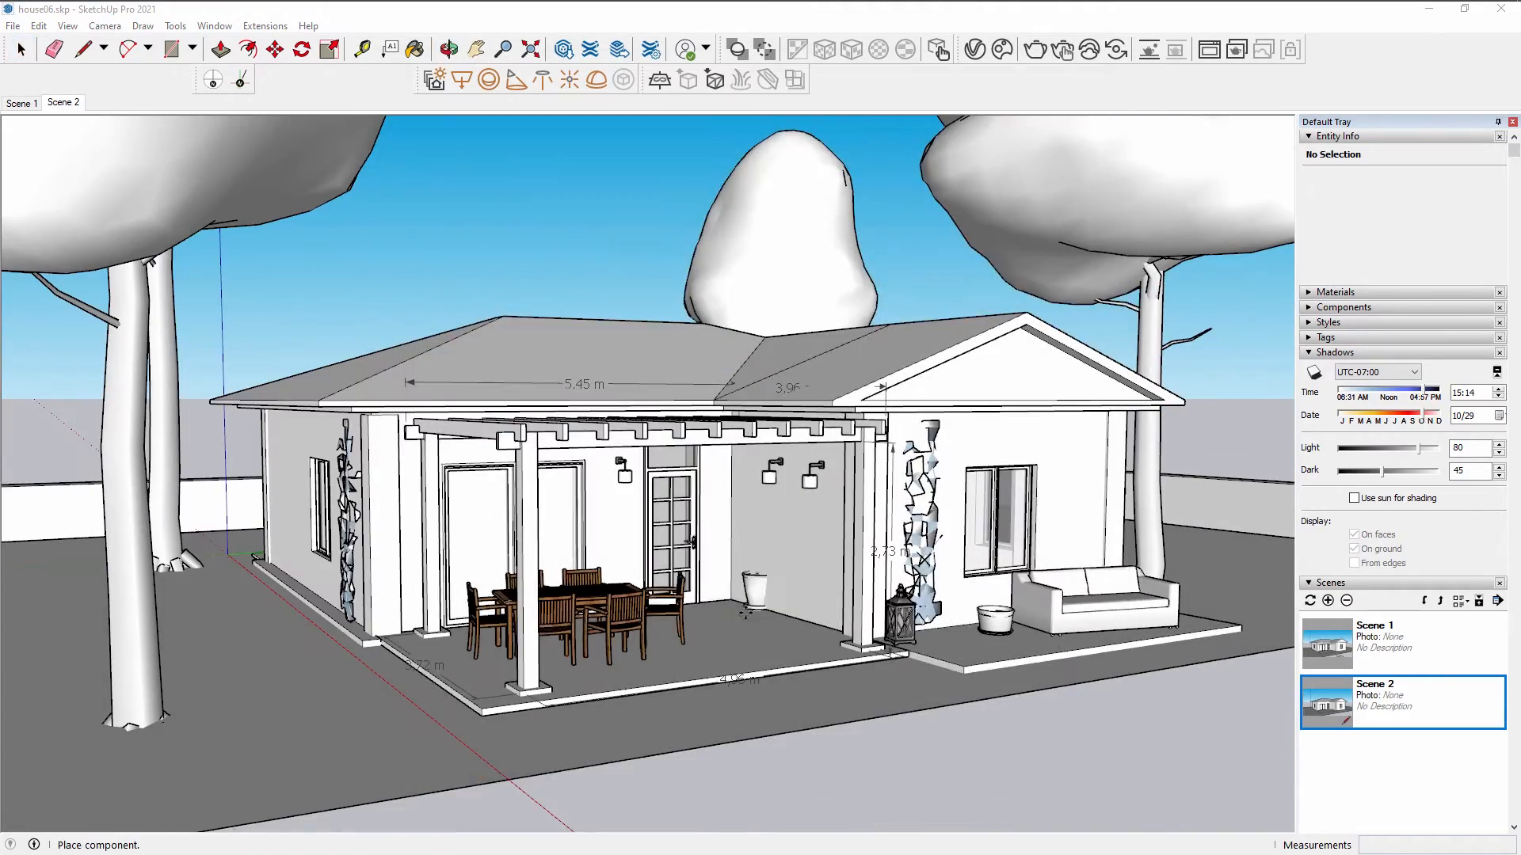
left_click(722, 613)
scroll(707, 547, "up", 2)
middle_click_drag(706, 546, 709, 499)
left_click(1062, 49)
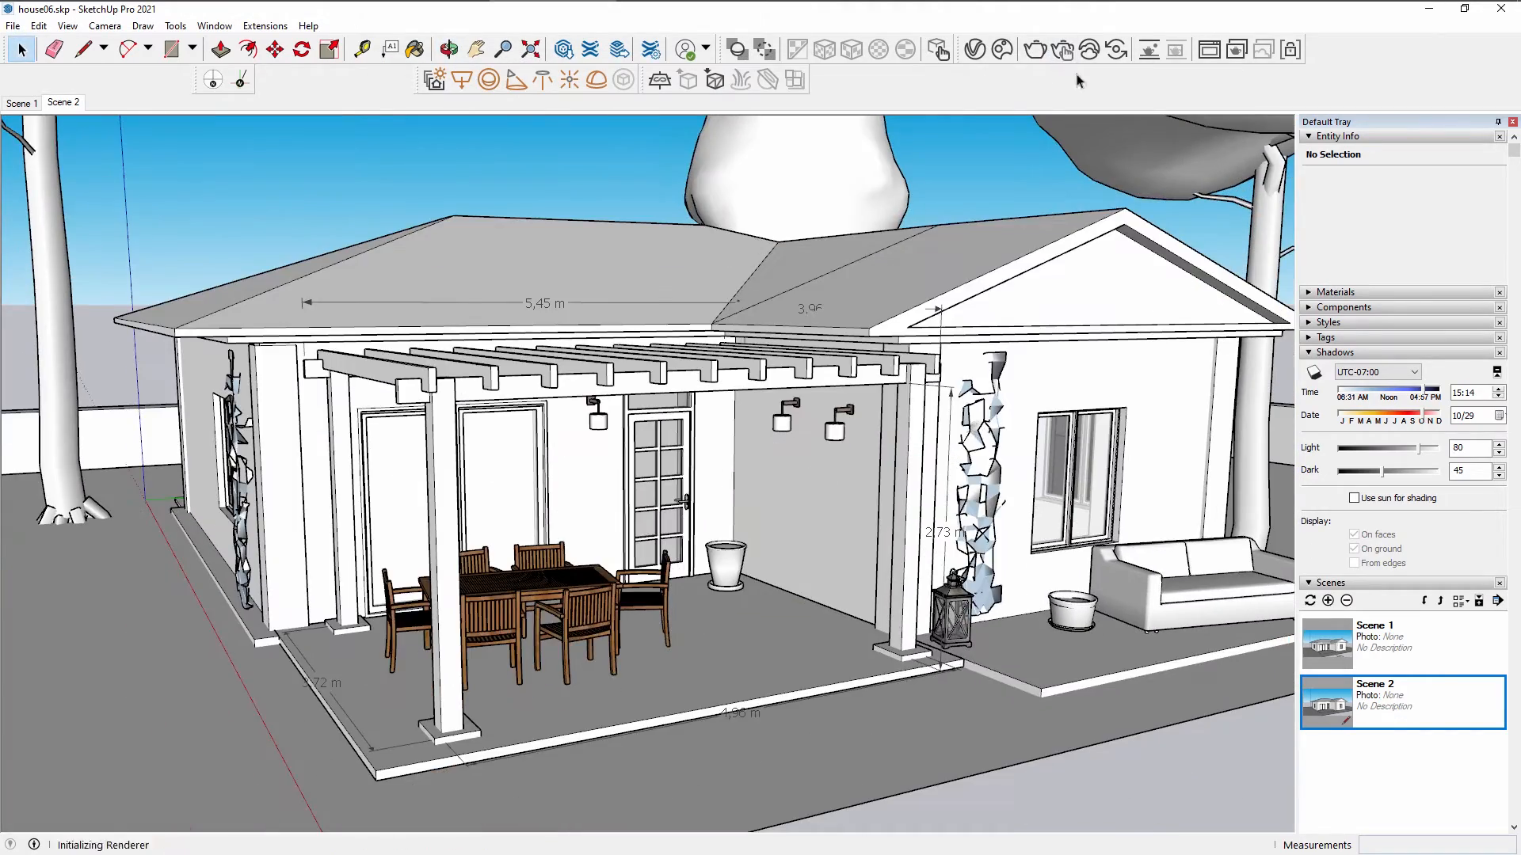
Add Succulent 002 to the tall patio pot and start moving it into position.
left_click(633, 467)
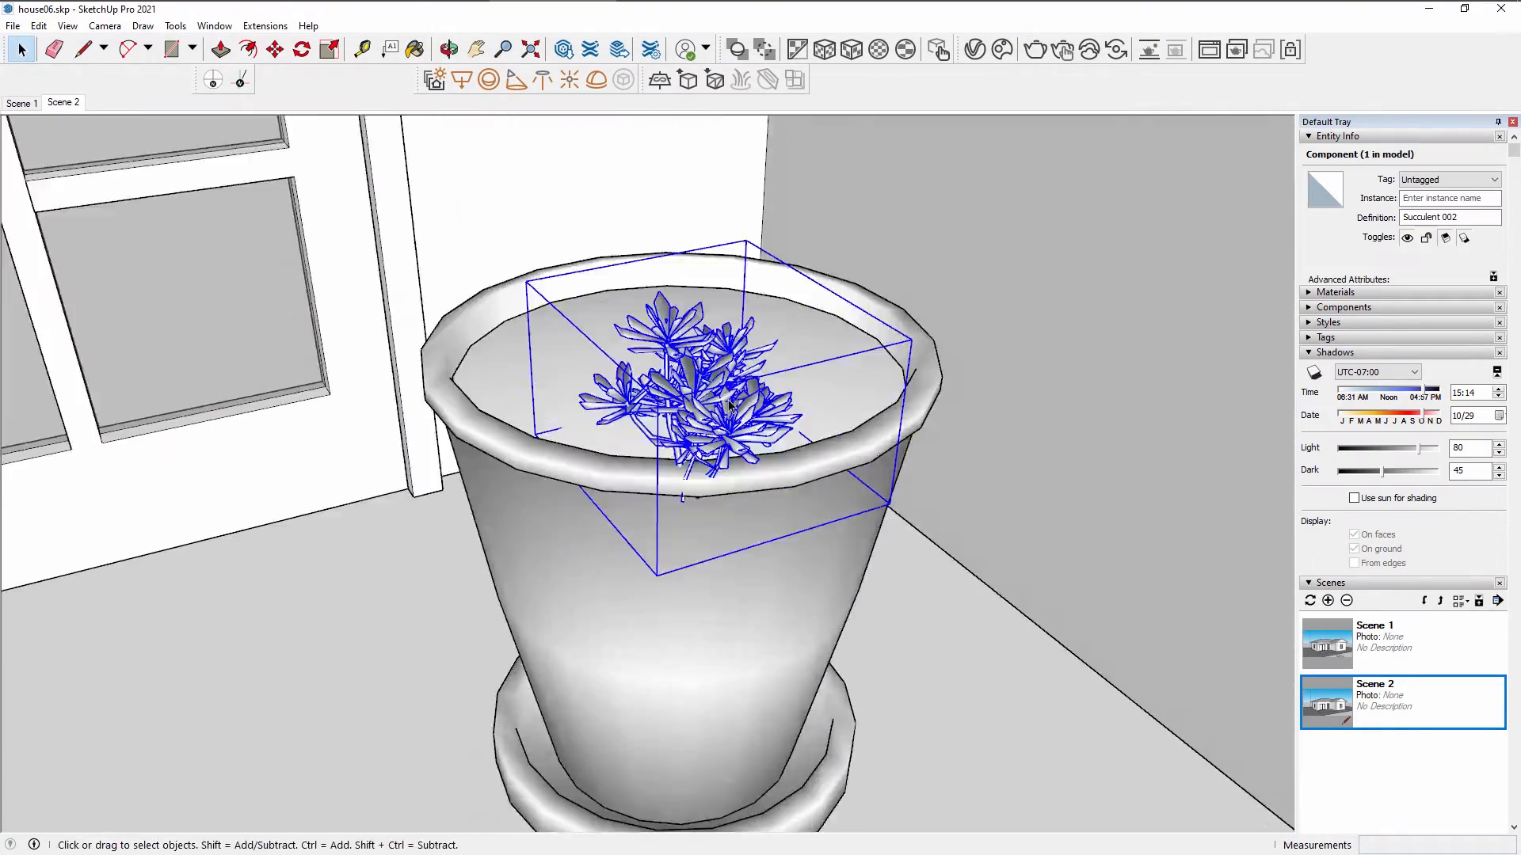
middle_click_drag(626, 301, 642, 304)
key("m")
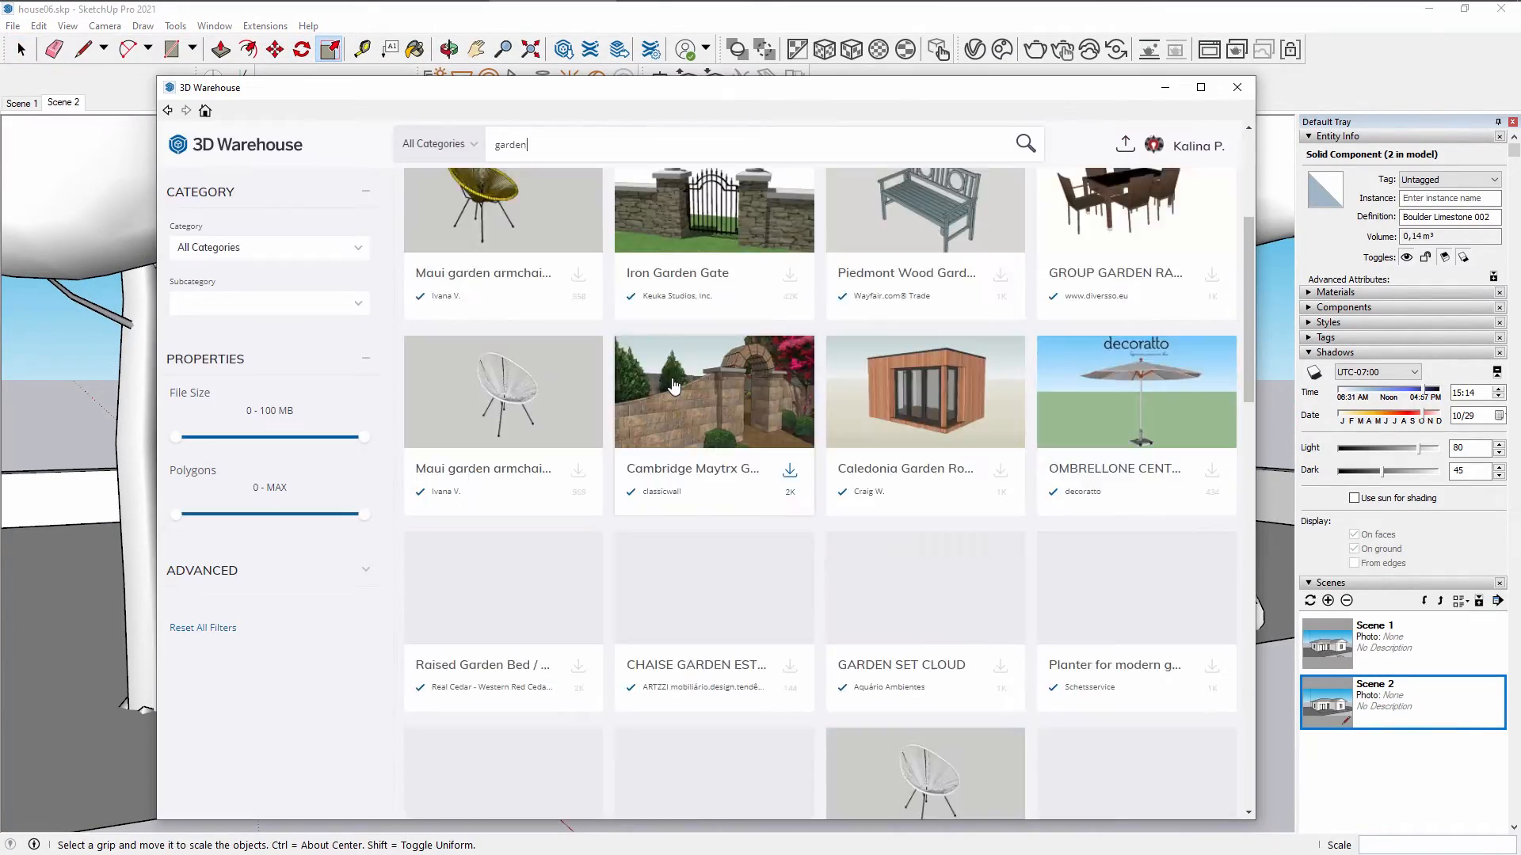
Search 3D Warehouse for "rocks" and browse the models for the garden.
scroll(645, 382, "down", 5)
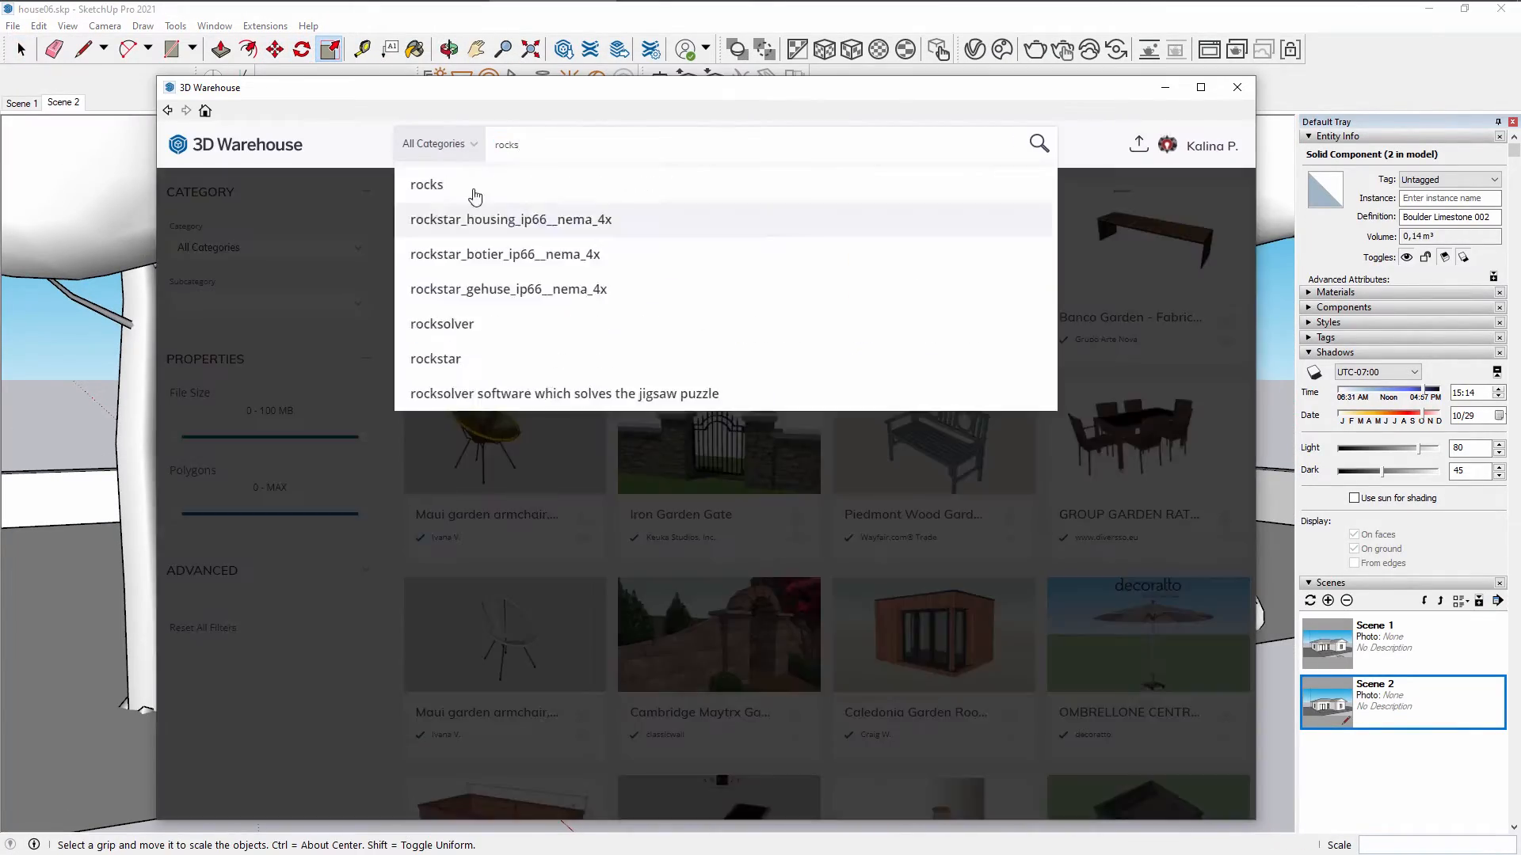
left_click(427, 185)
scroll(555, 248, "down", 5)
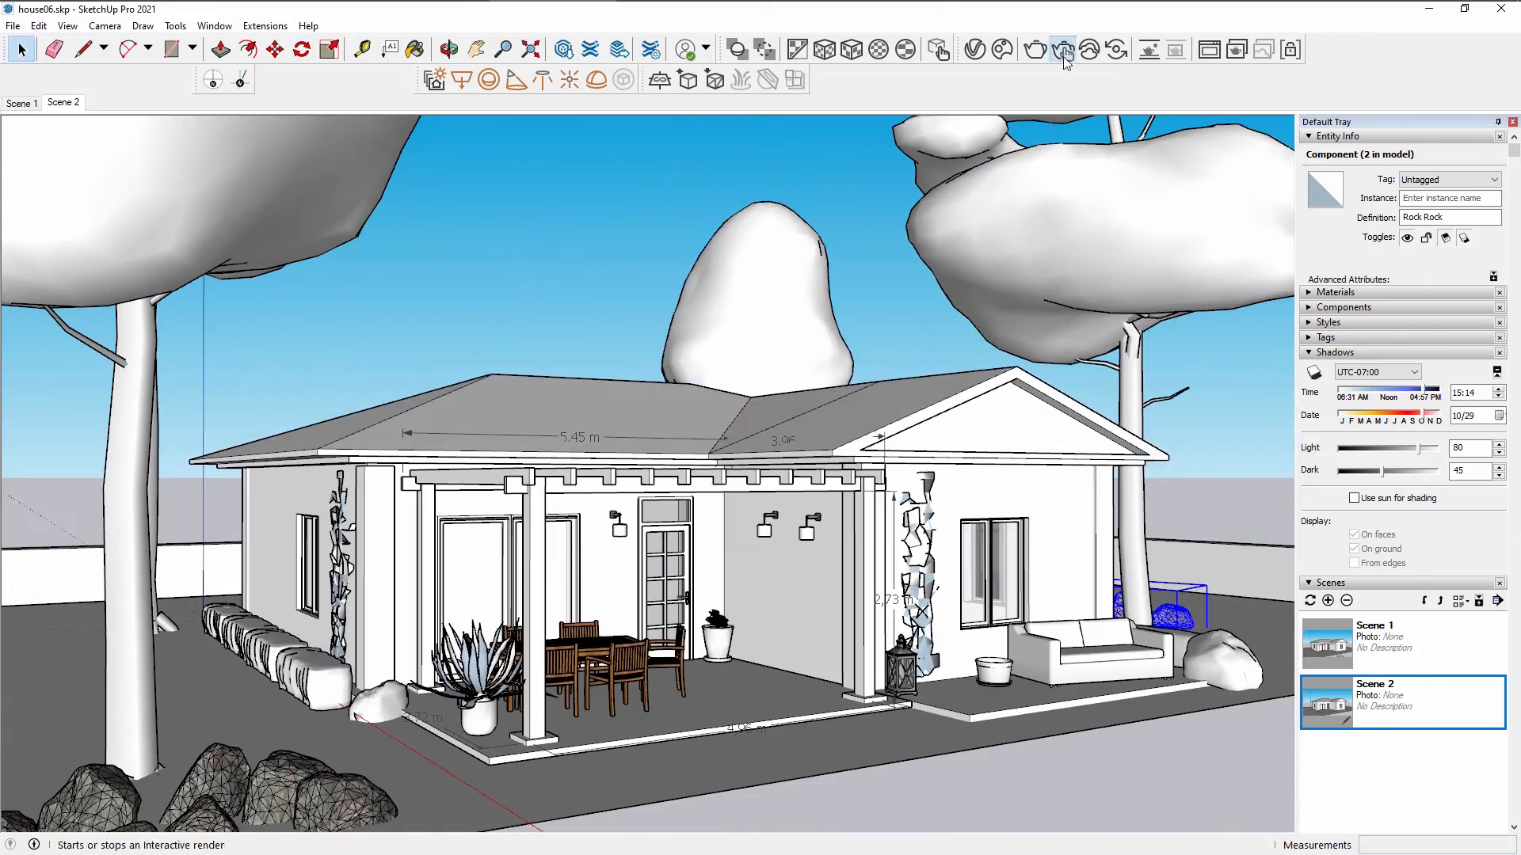
Run the V-Ray interactive render of the scene with rocks and plants, stopping and restarting it from the frame buffer.
left_click(1063, 49)
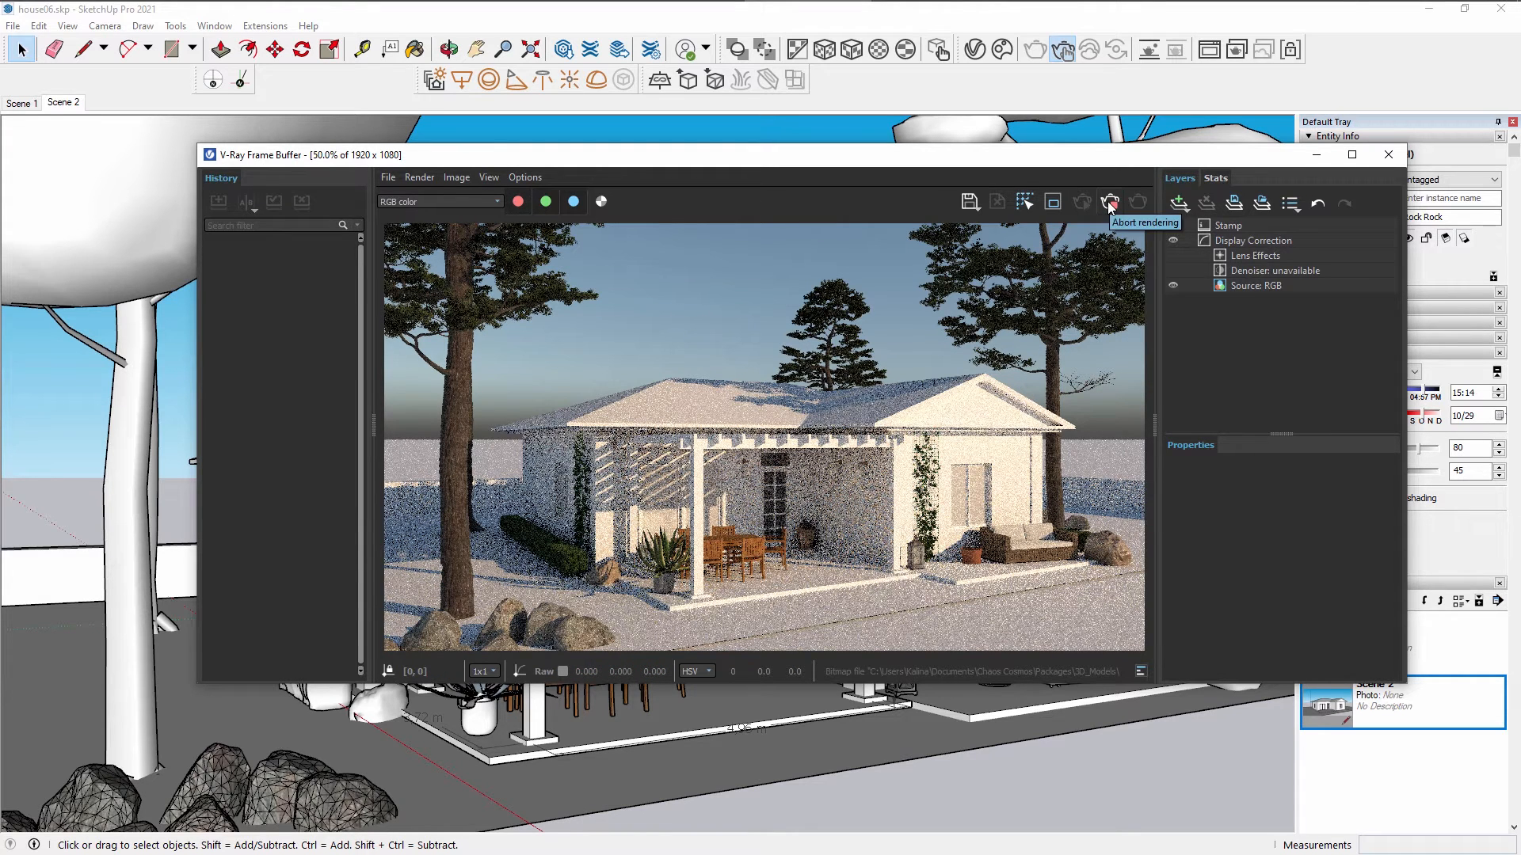
left_click(1109, 202)
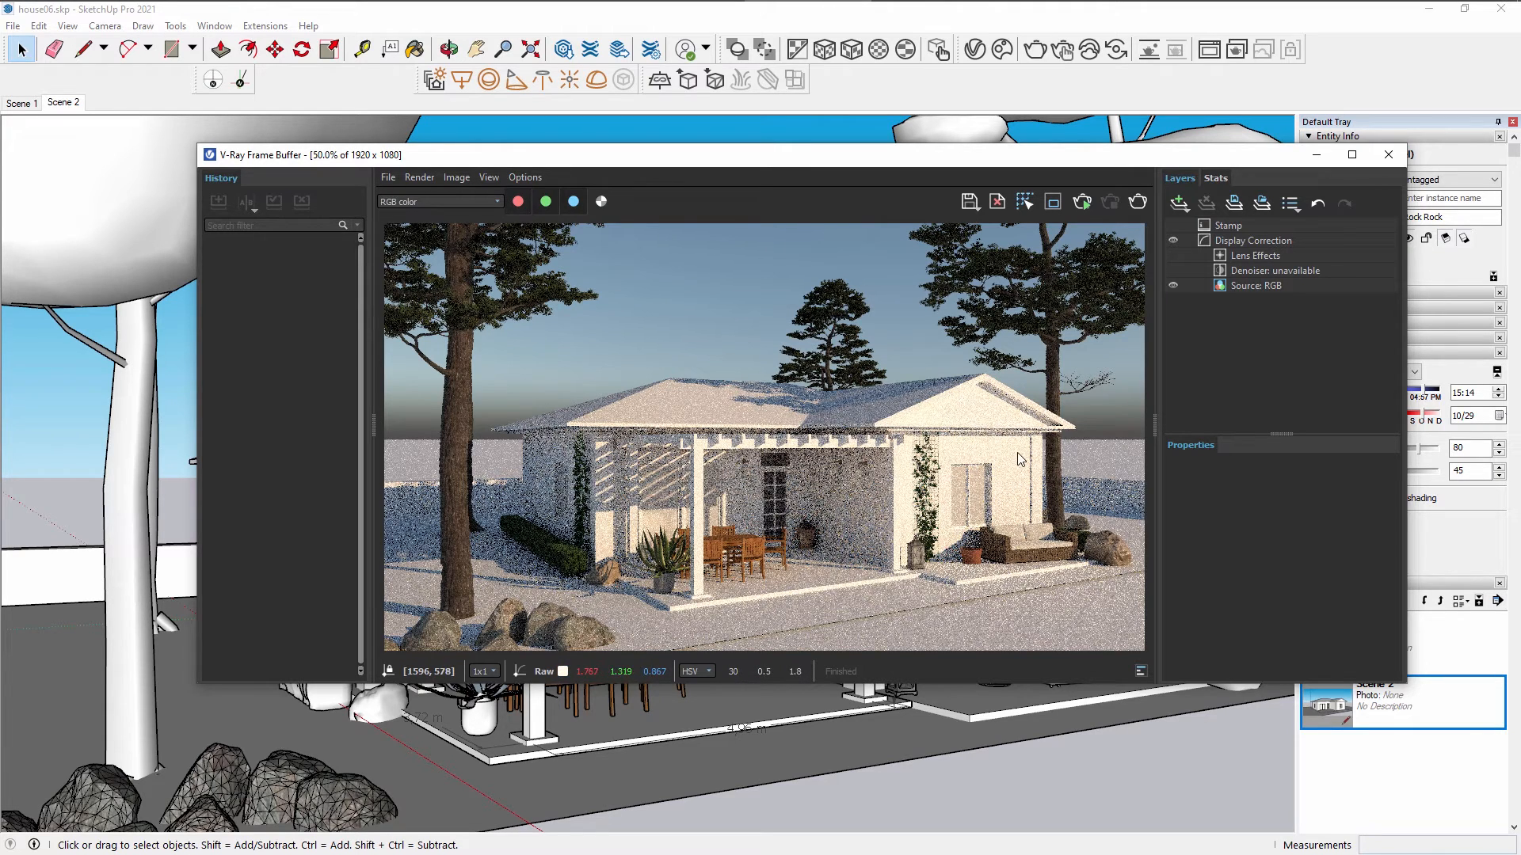
left_click(1084, 203)
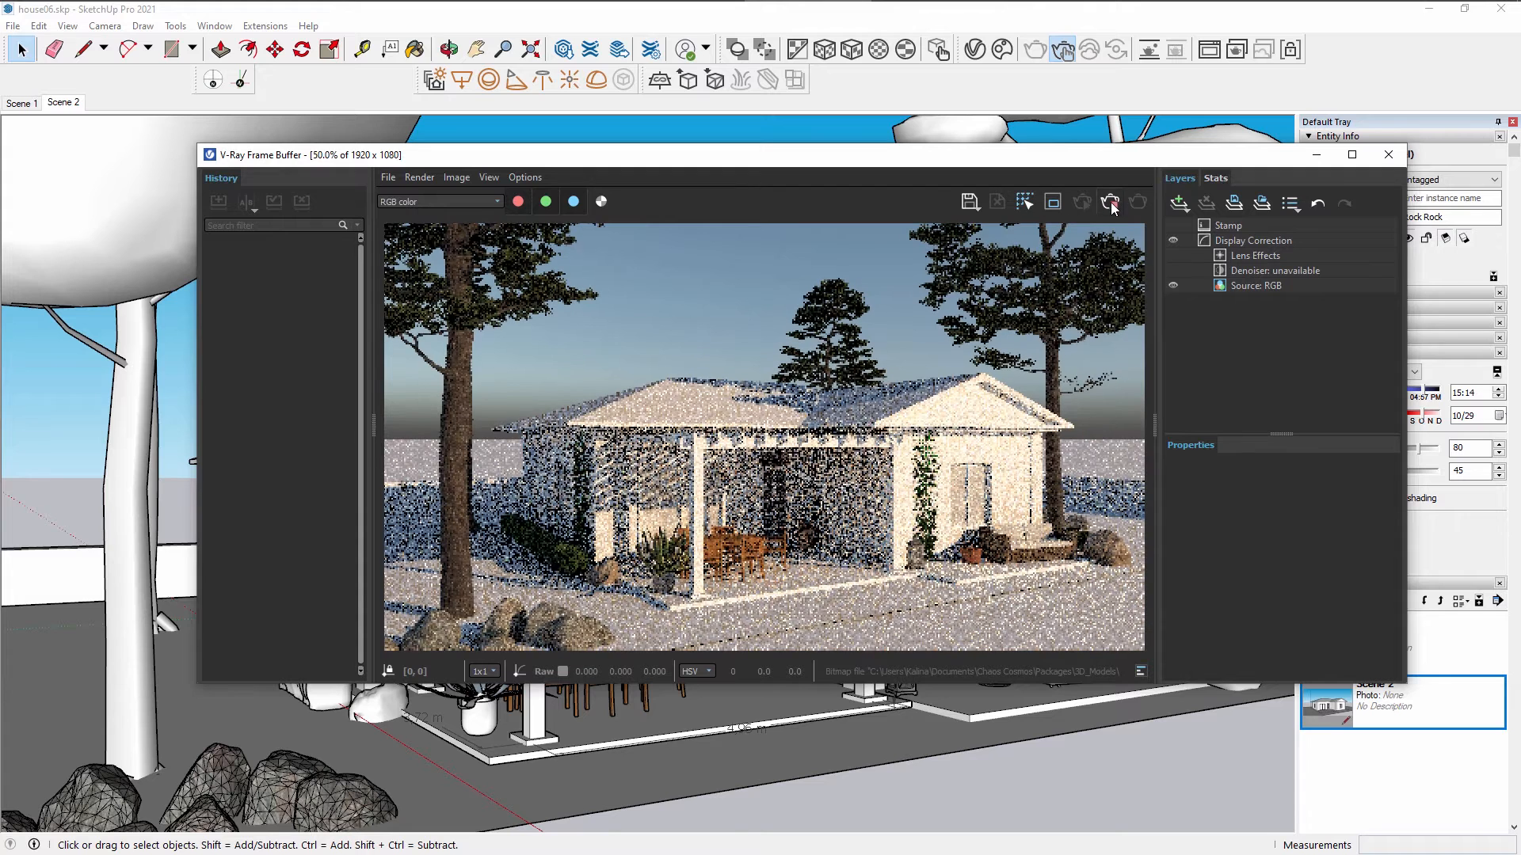
left_click(849, 132)
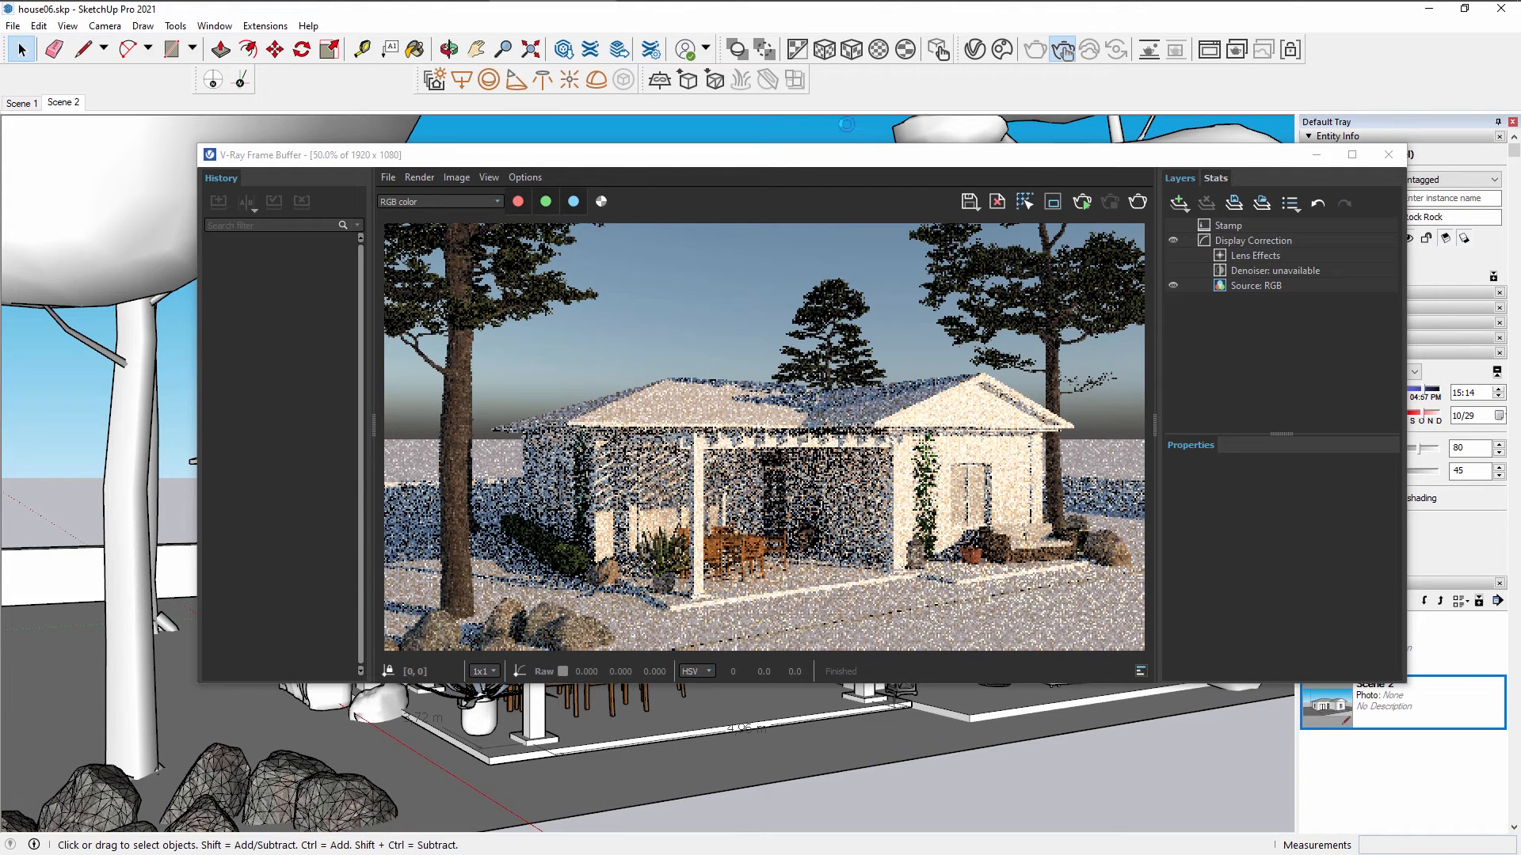
left_click(1085, 203)
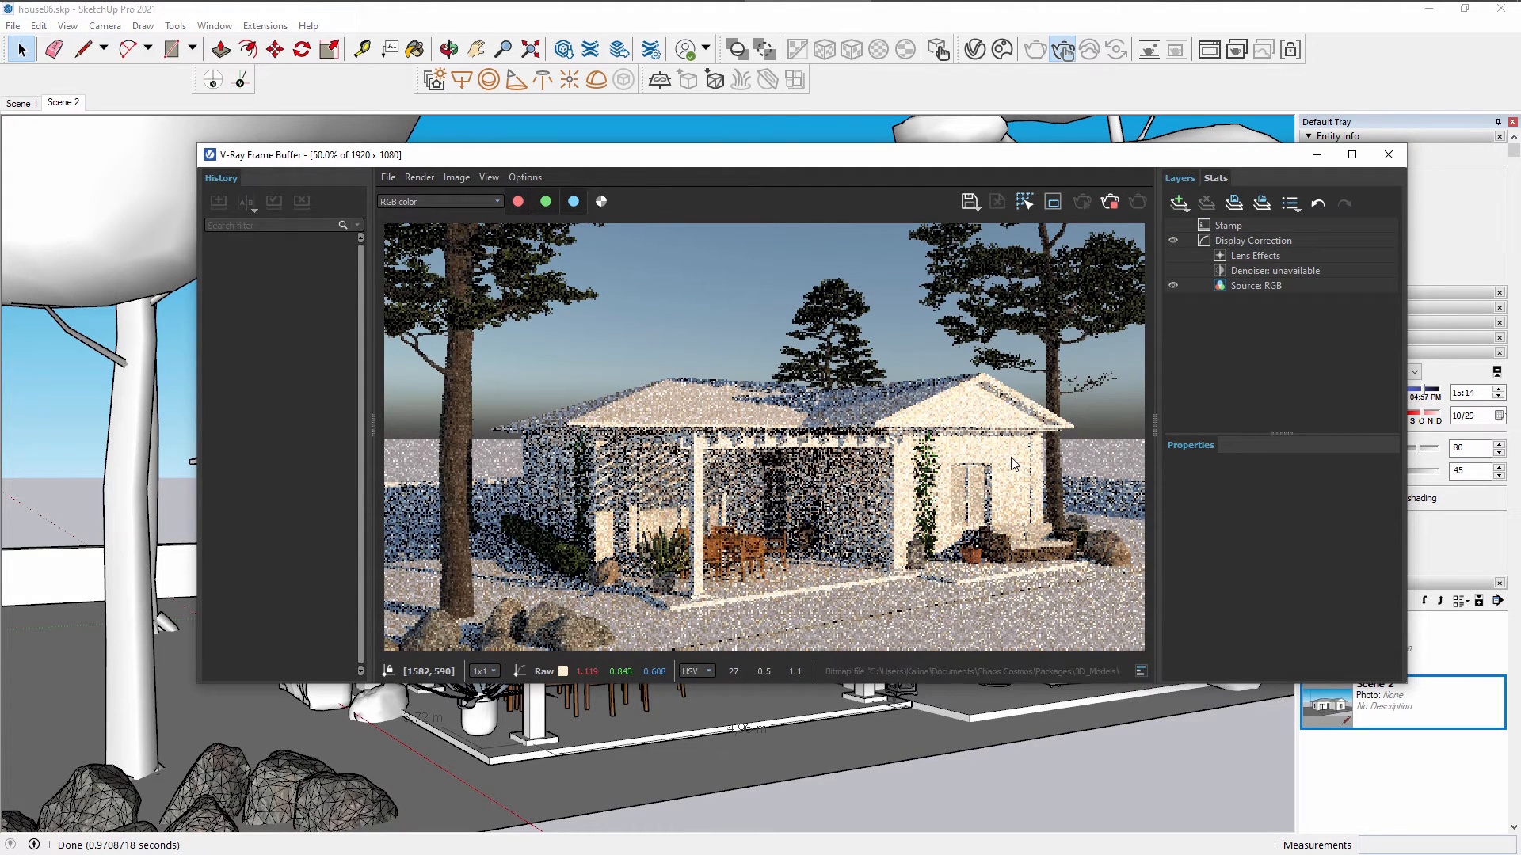
Open the V-Ray Asset Editor and expand the parameters of the SunLight.
left_click(974, 49)
left_click_drag(1264, 158, 335, 248)
left_click(269, 277)
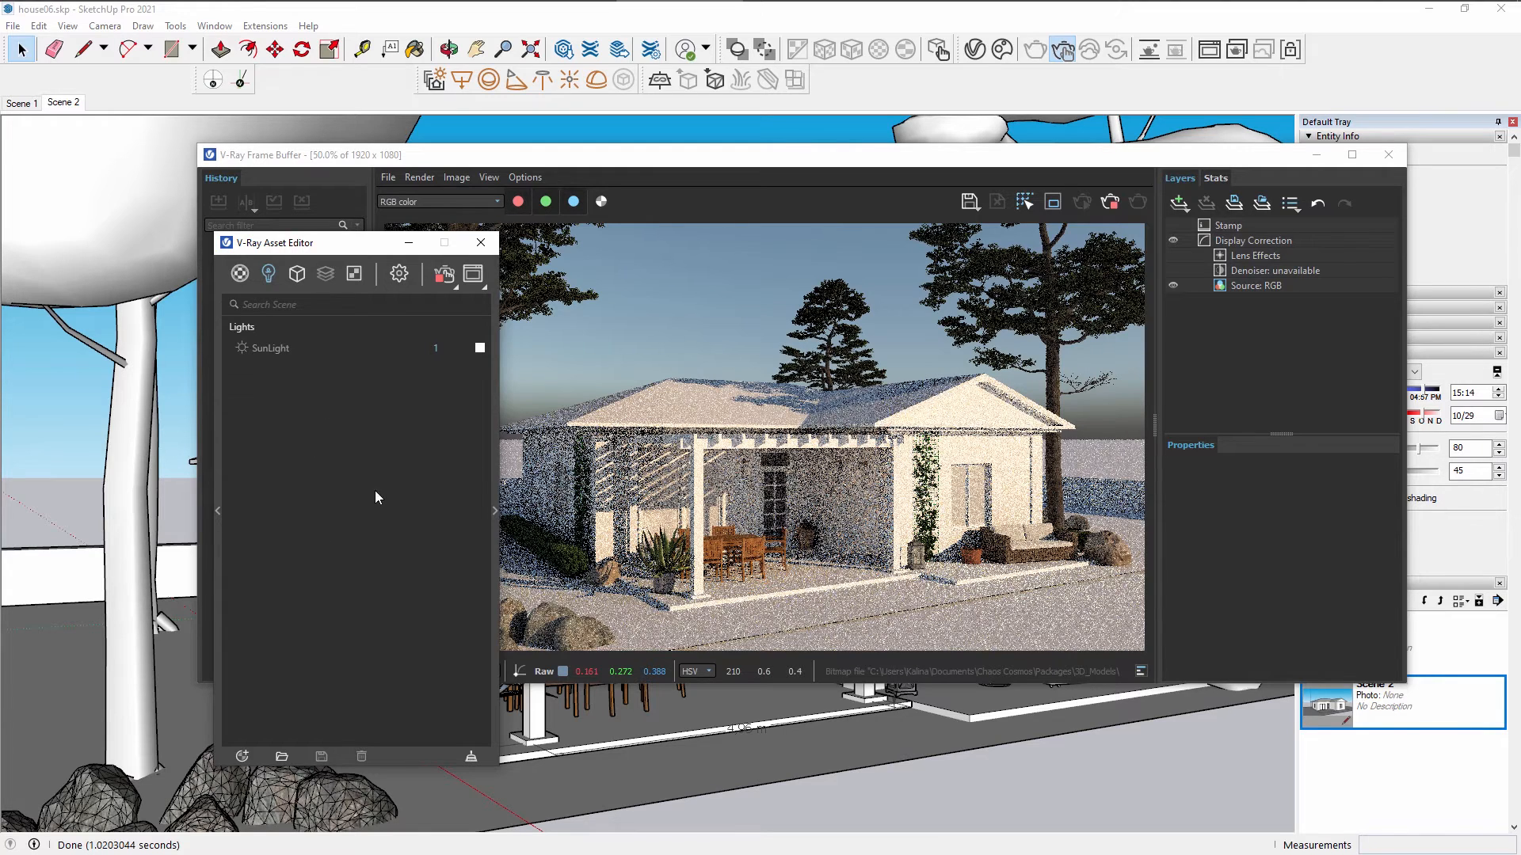
left_click(274, 348)
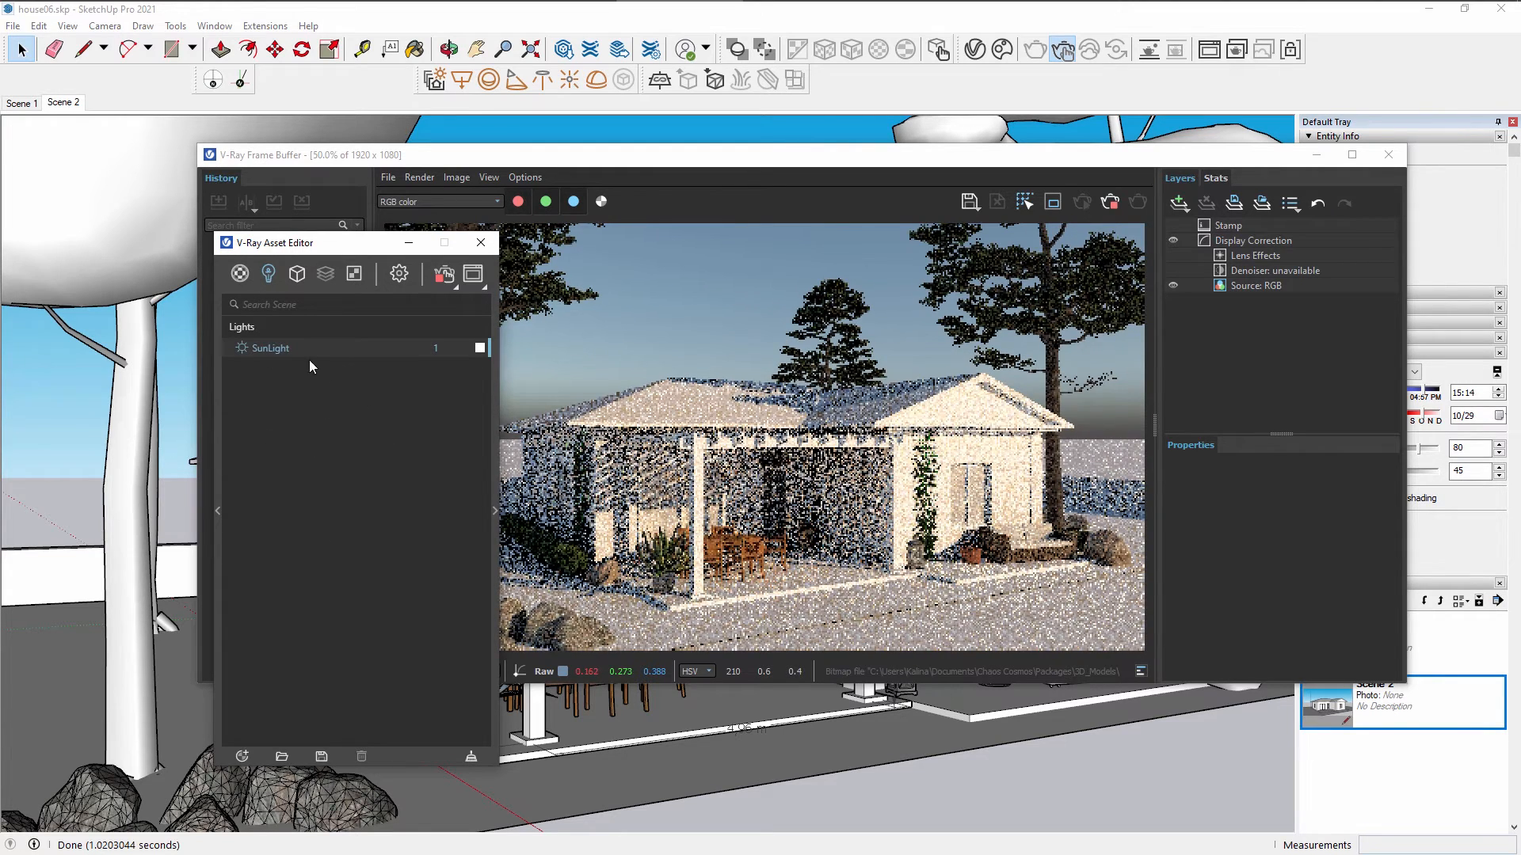
left_click(497, 487)
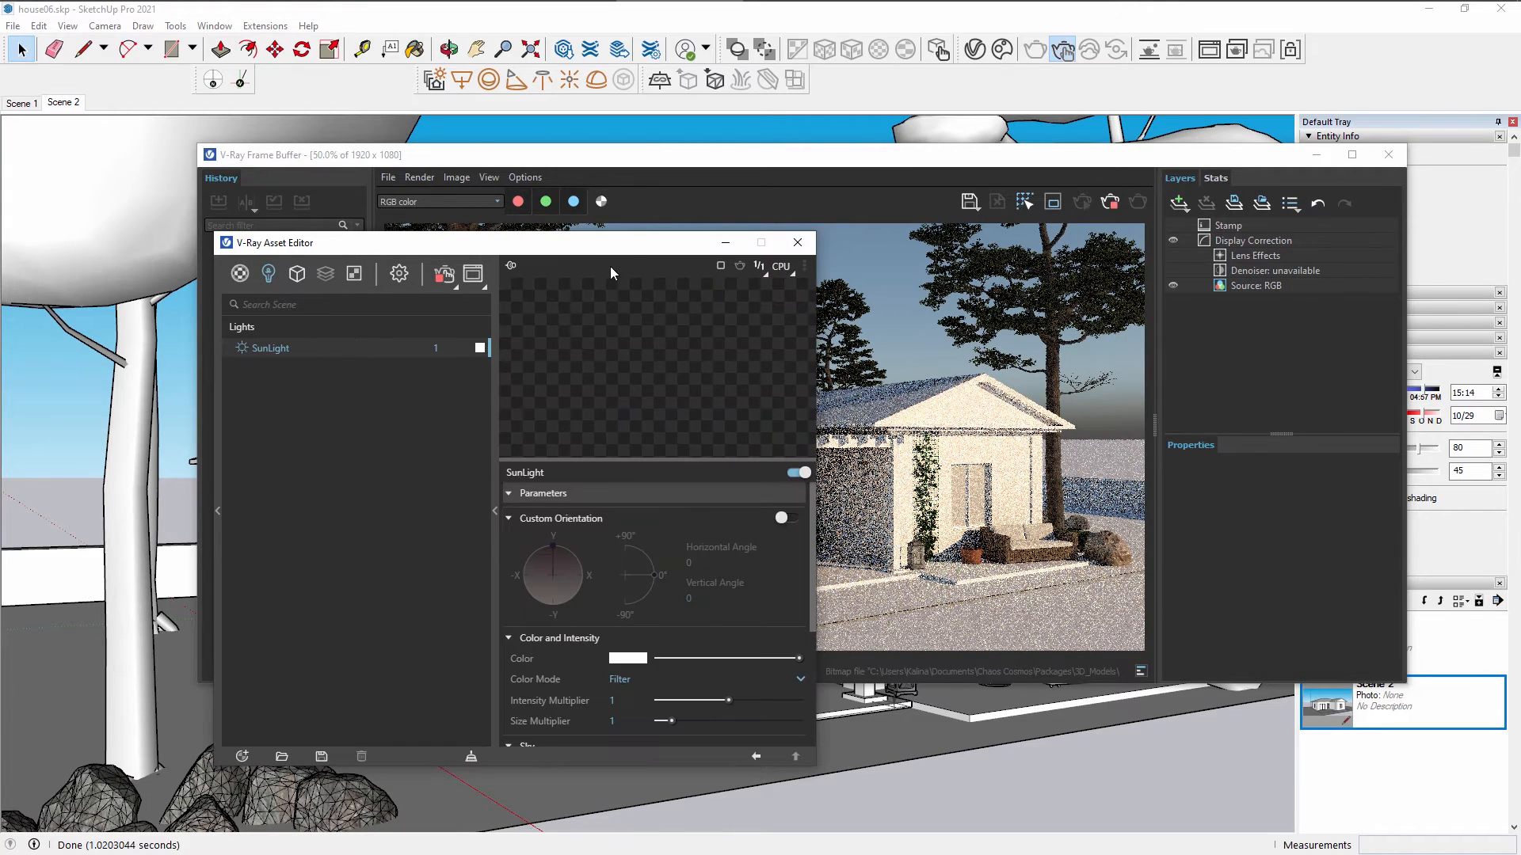
Arrange the Asset Editor and the frame buffer side by side so the rendered house is not covered.
left_click_drag(617, 244, 420, 250)
left_click_drag(682, 159, 776, 167)
left_click(162, 260)
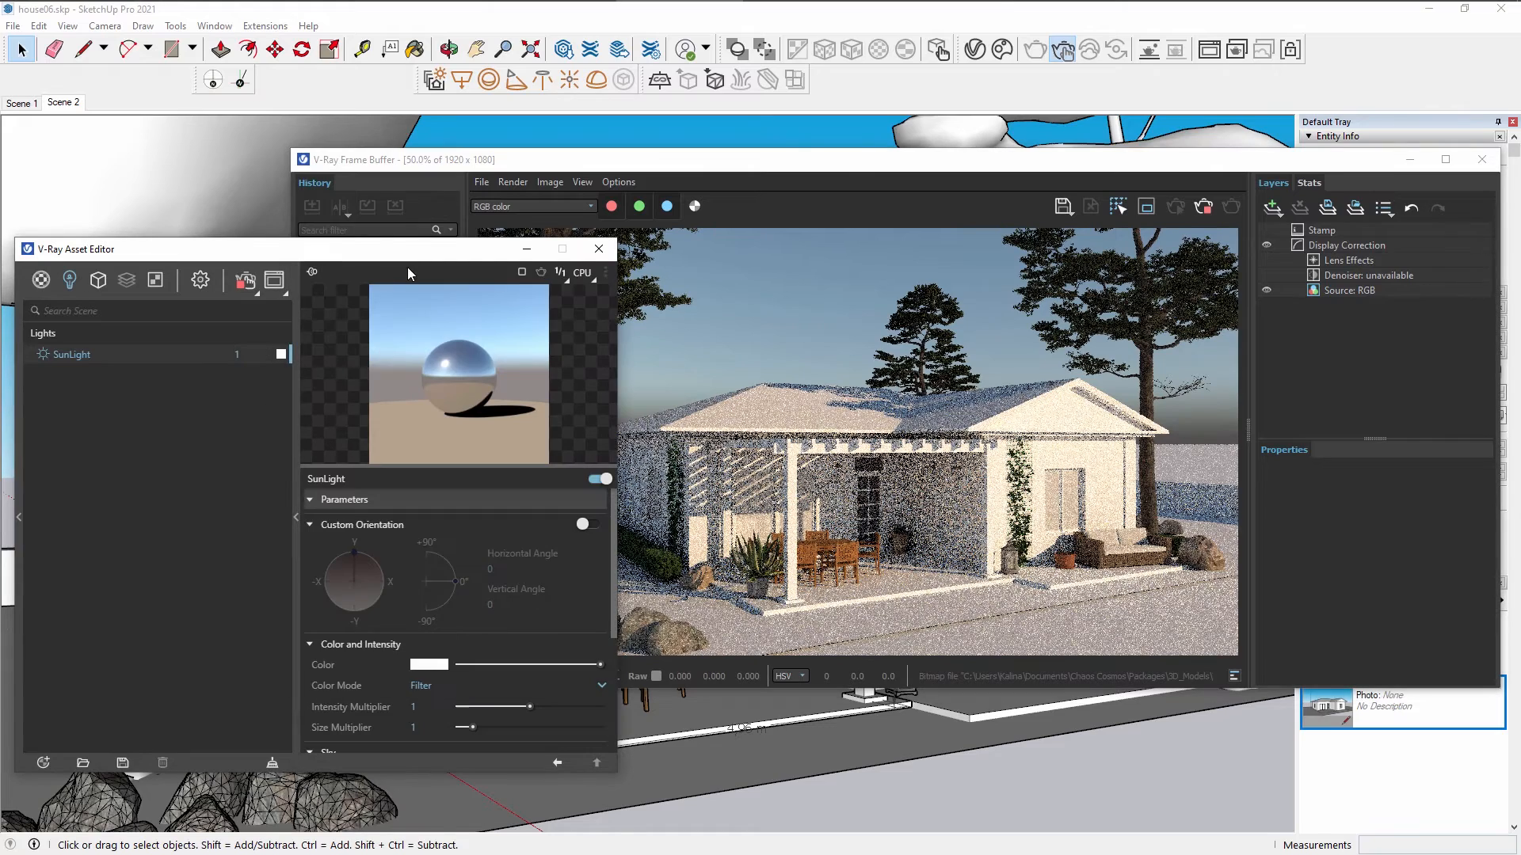
left_click_drag(412, 255, 405, 248)
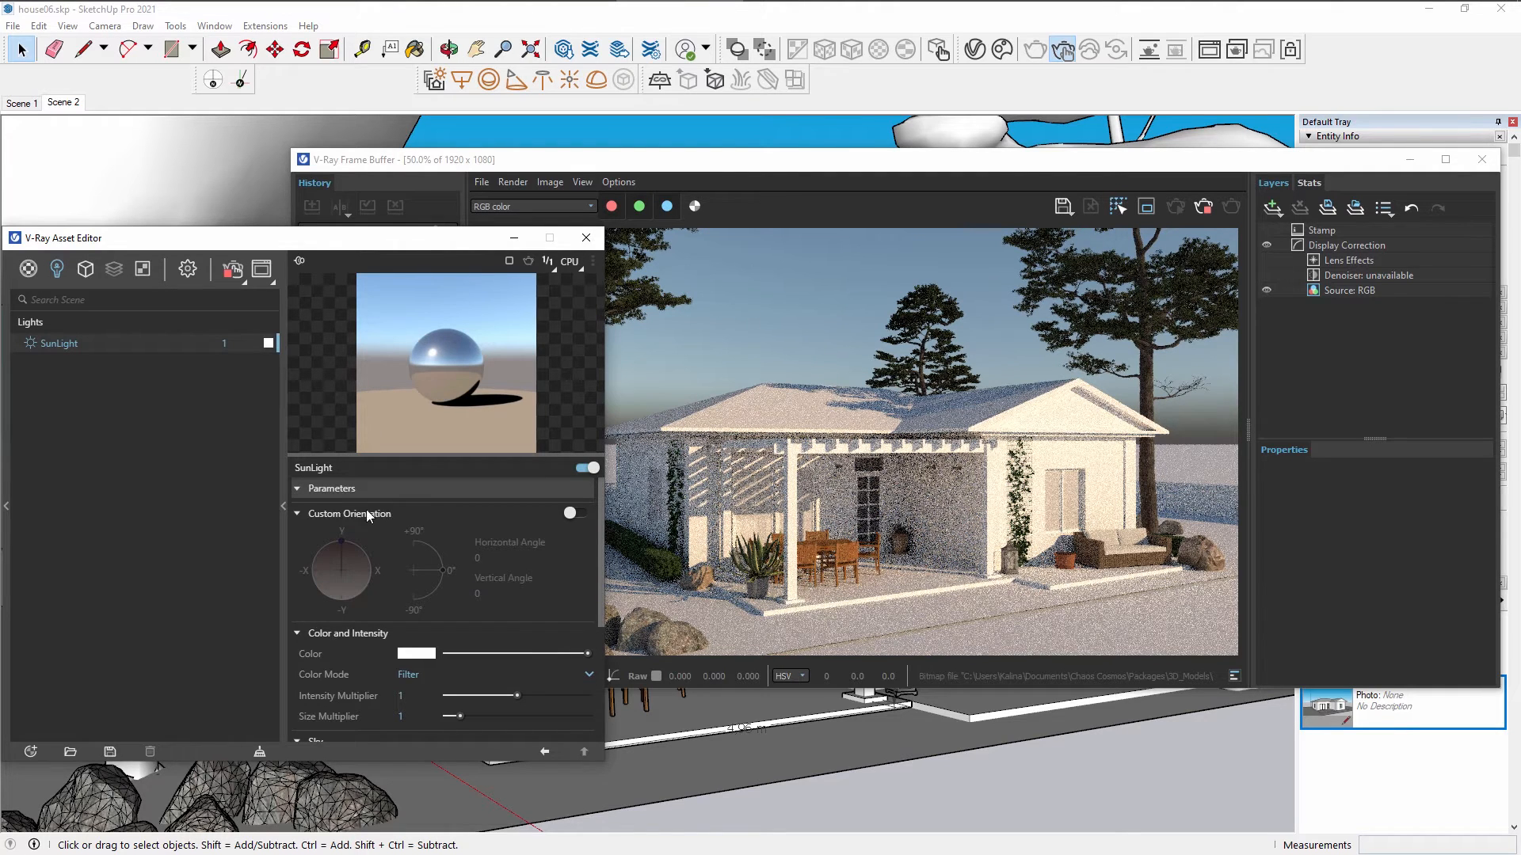
Try a custom SunLight orientation with a vertical angle of 24.6, and turn custom orientation off again.
left_click(570, 514)
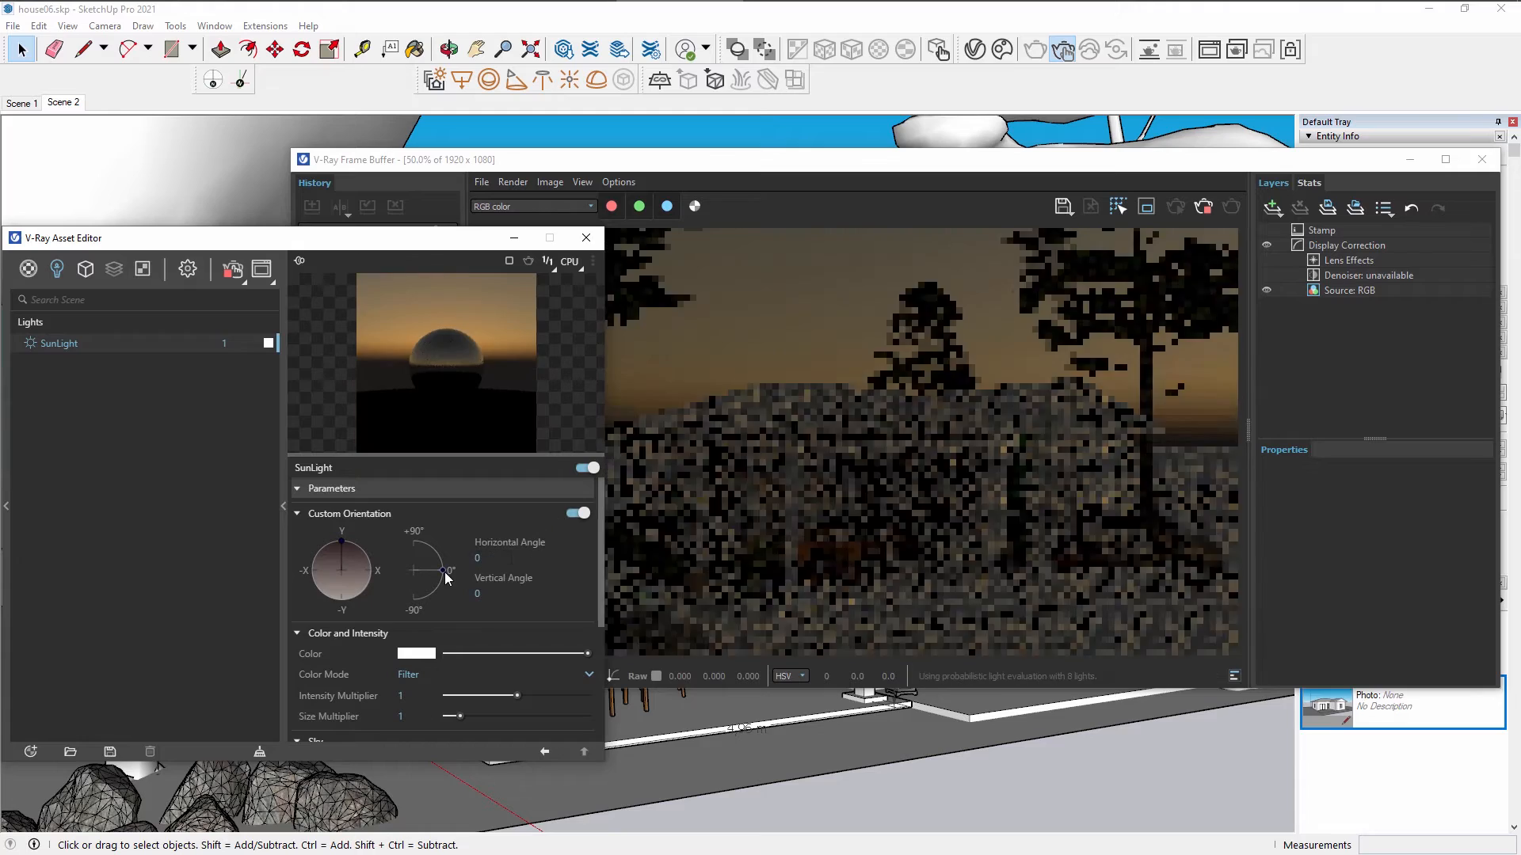
mouse_move(443, 571)
left_mouse_down()
mouse_move(434, 553)
mouse_move(445, 590)
mouse_move(445, 546)
mouse_move(440, 559)
left_mouse_up()
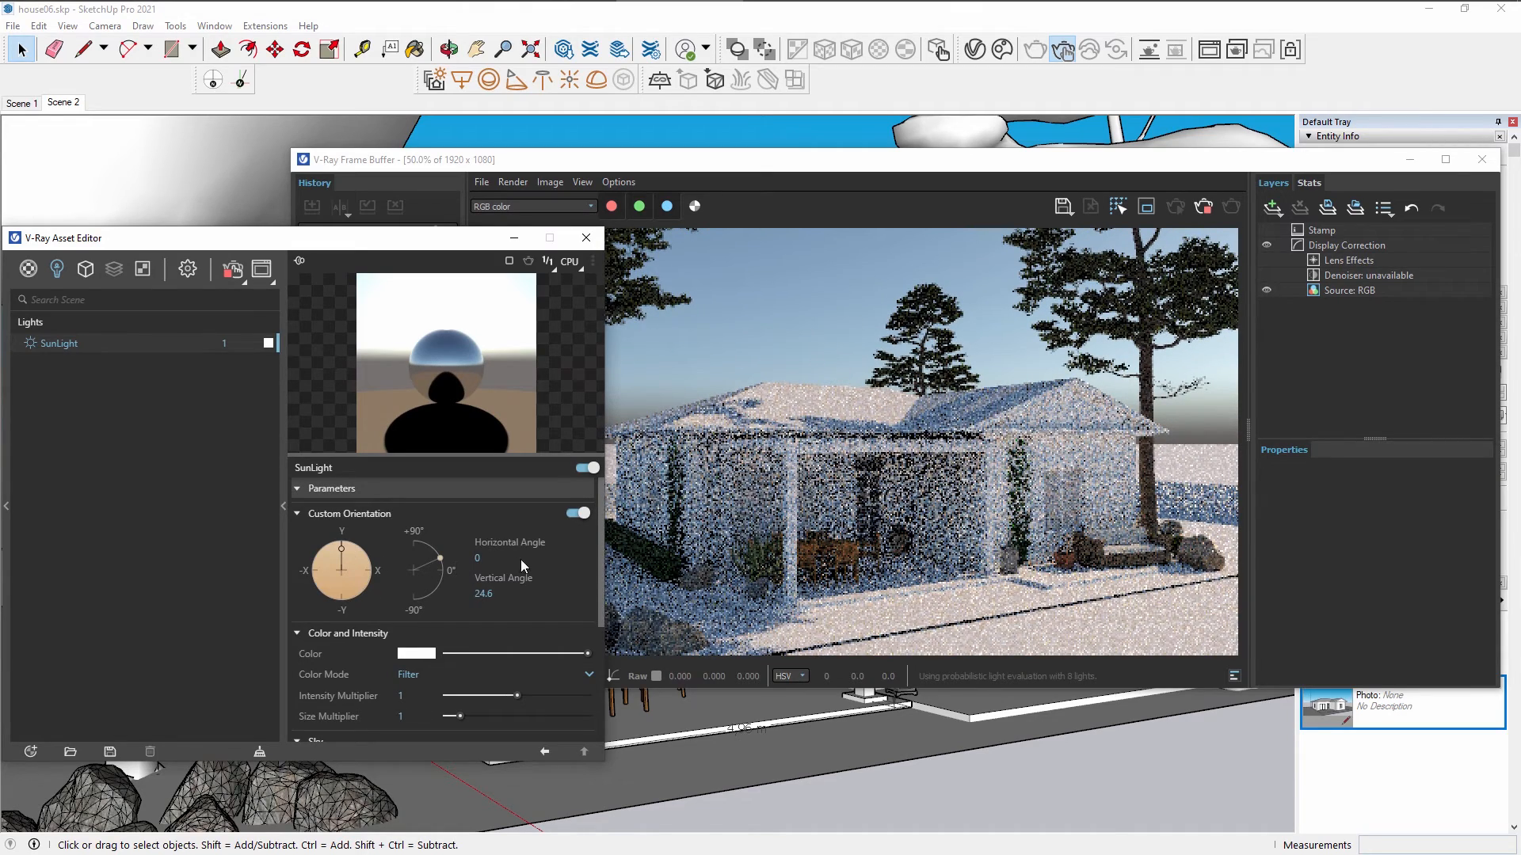
left_click(573, 514)
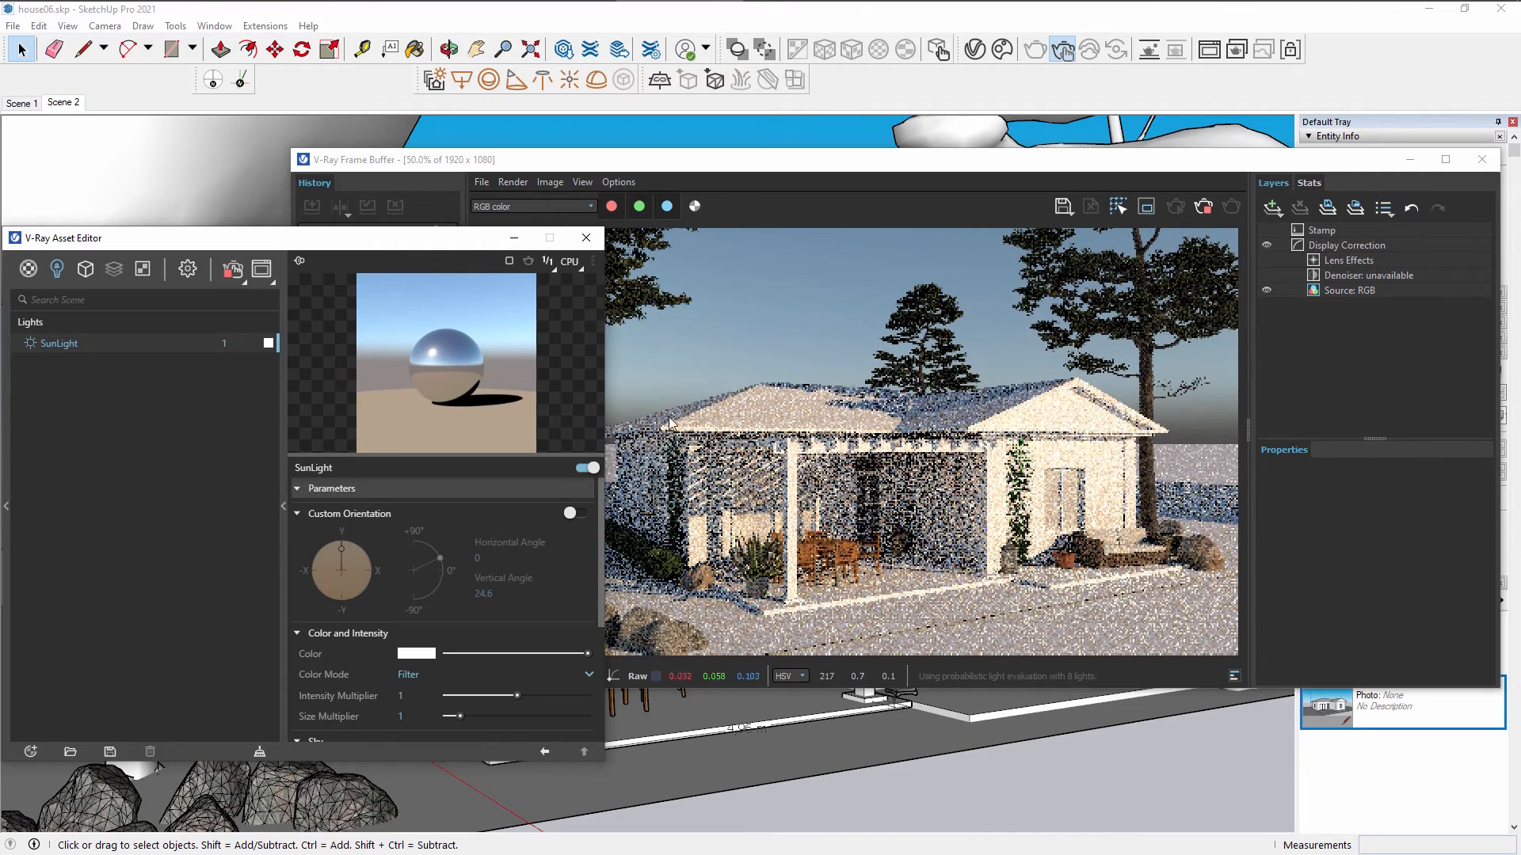
Set the SunLight's size multiplier to 5.
scroll(352, 653, "down", 2)
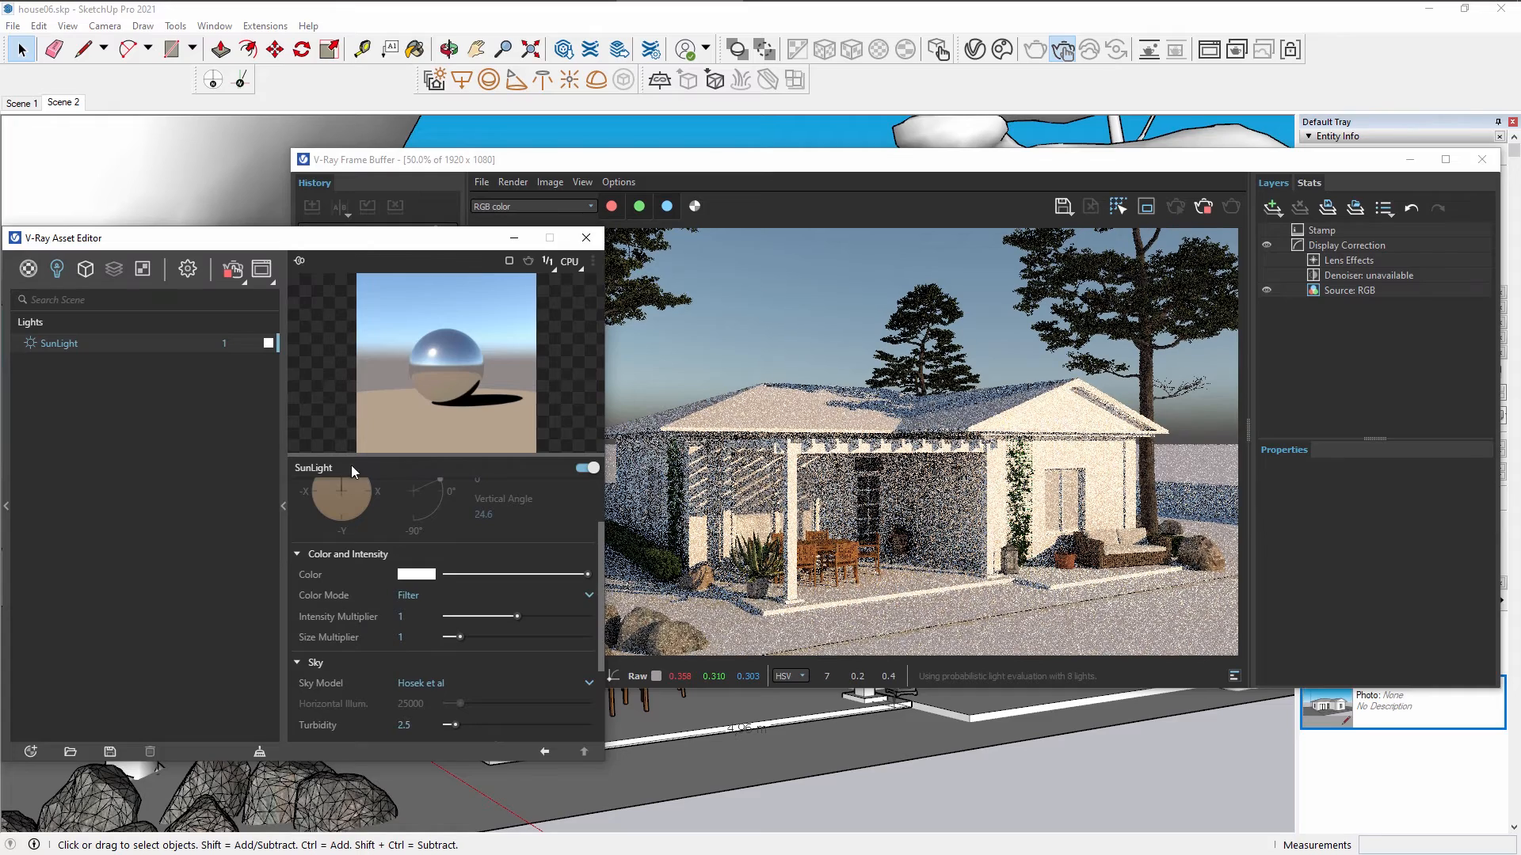
left_click(409, 639)
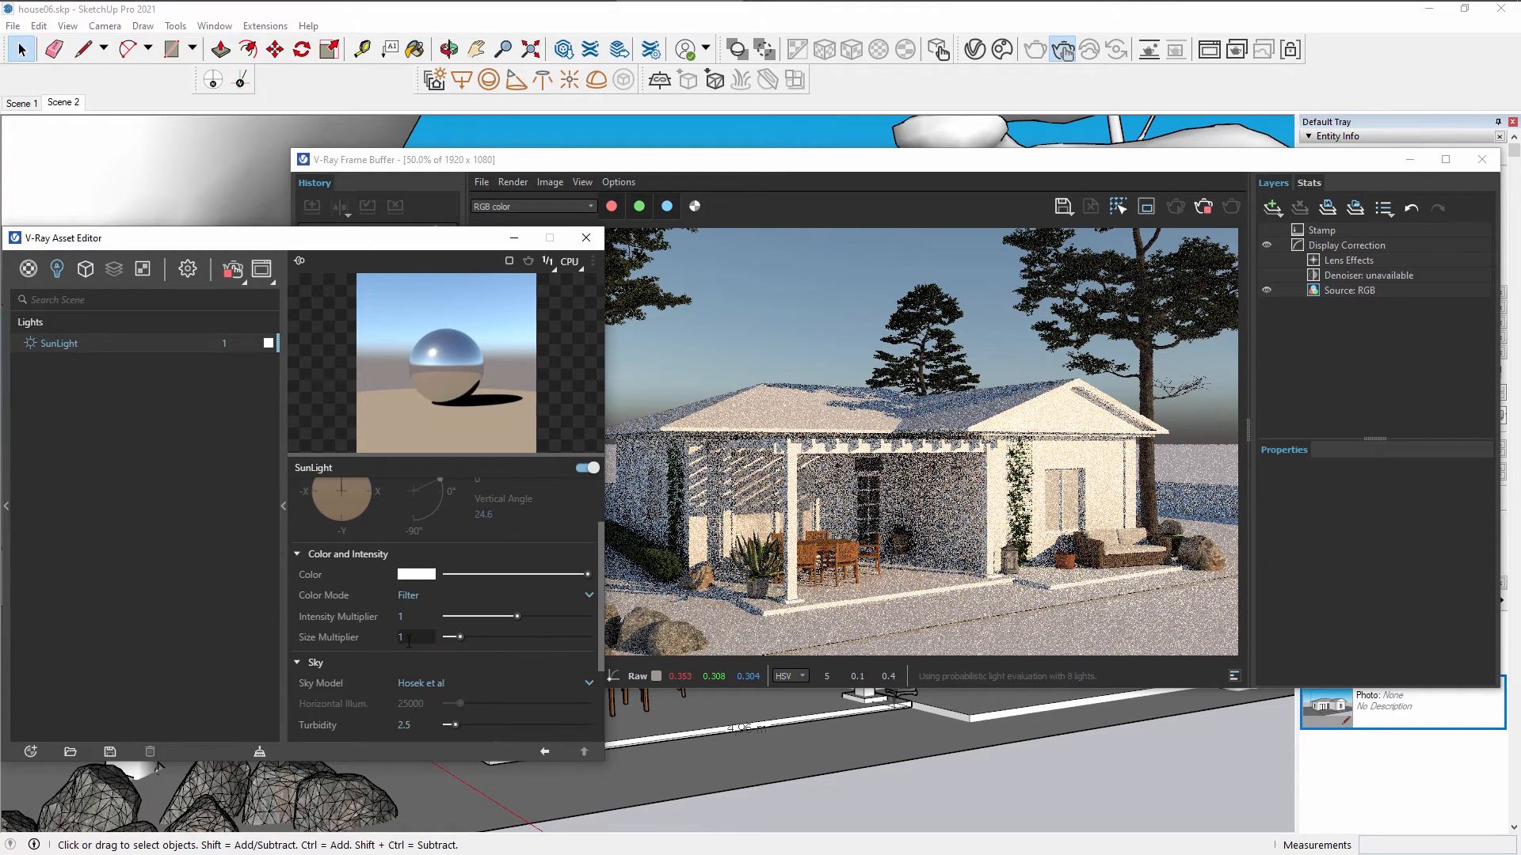
type("5")
key("Return")
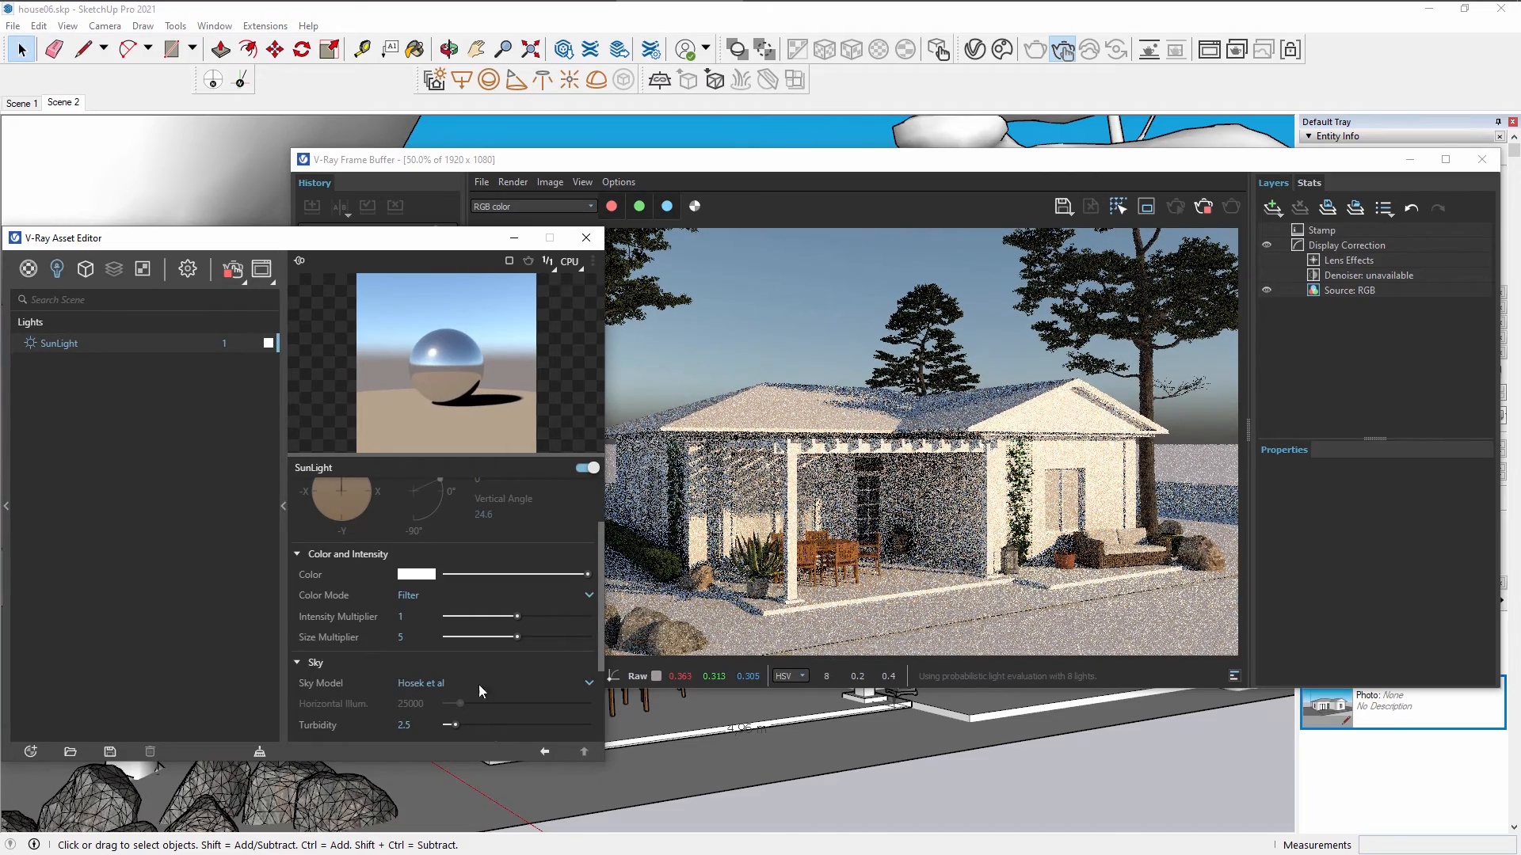
Try a turquoise ground albedo colour for the SunLight, with R 0.426, G 0.786 and B 0.816.
left_click_drag(595, 620, 600, 671)
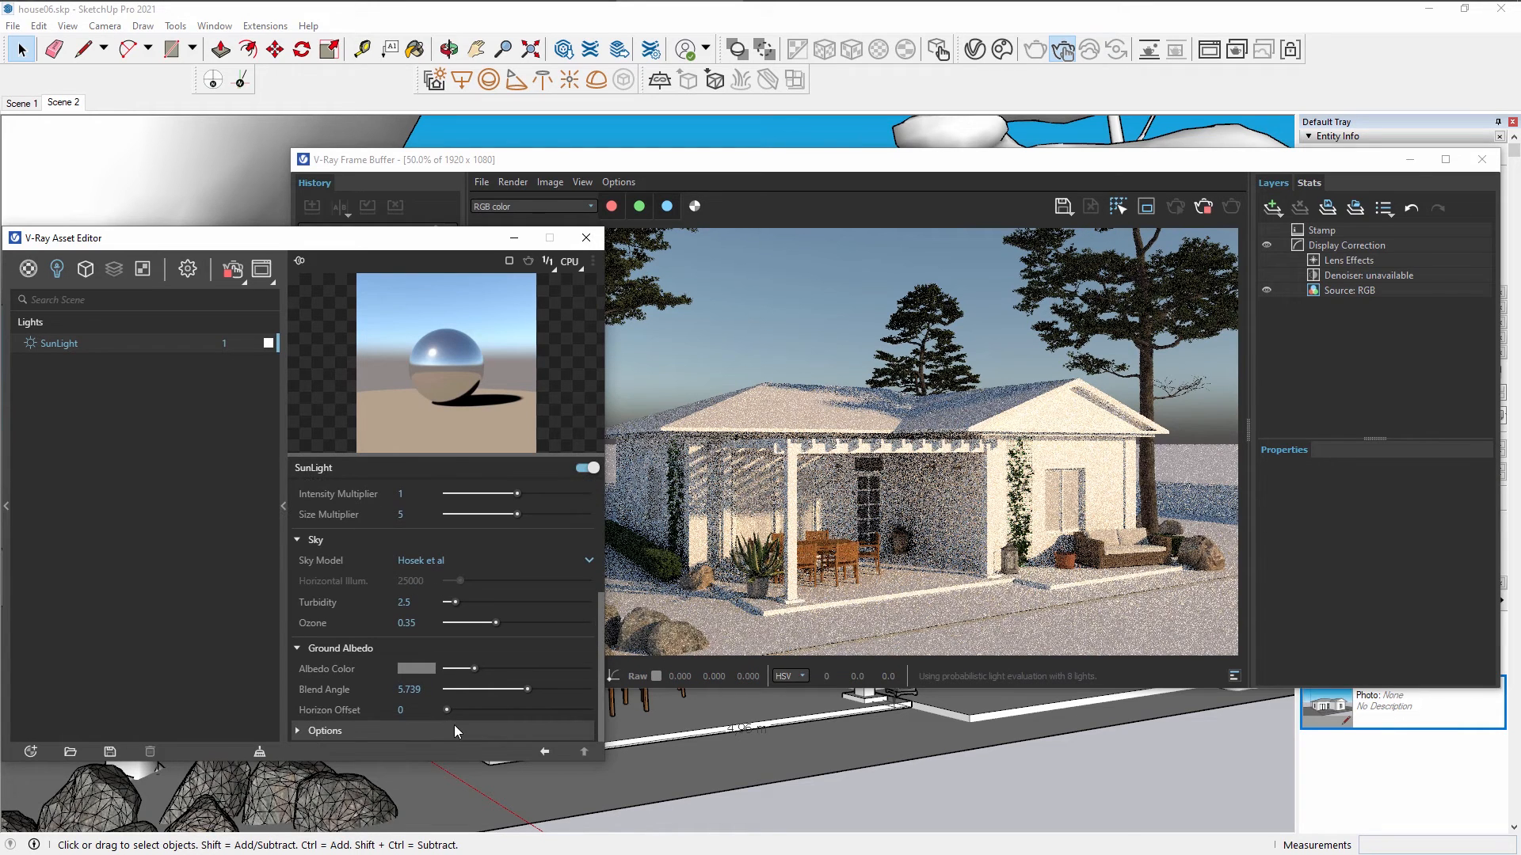
mouse_move(412, 664)
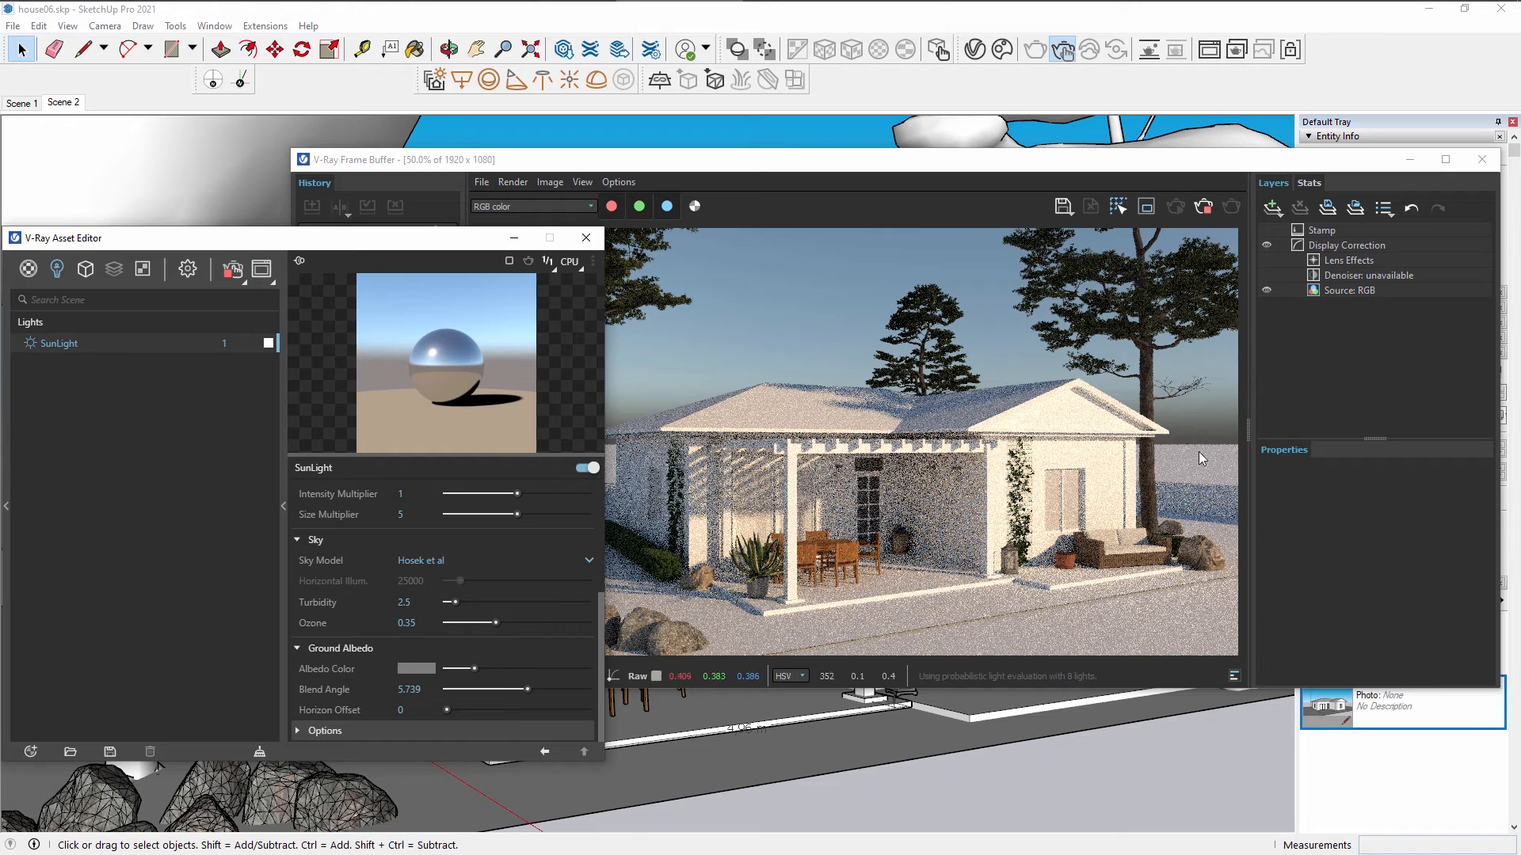
left_click(415, 669)
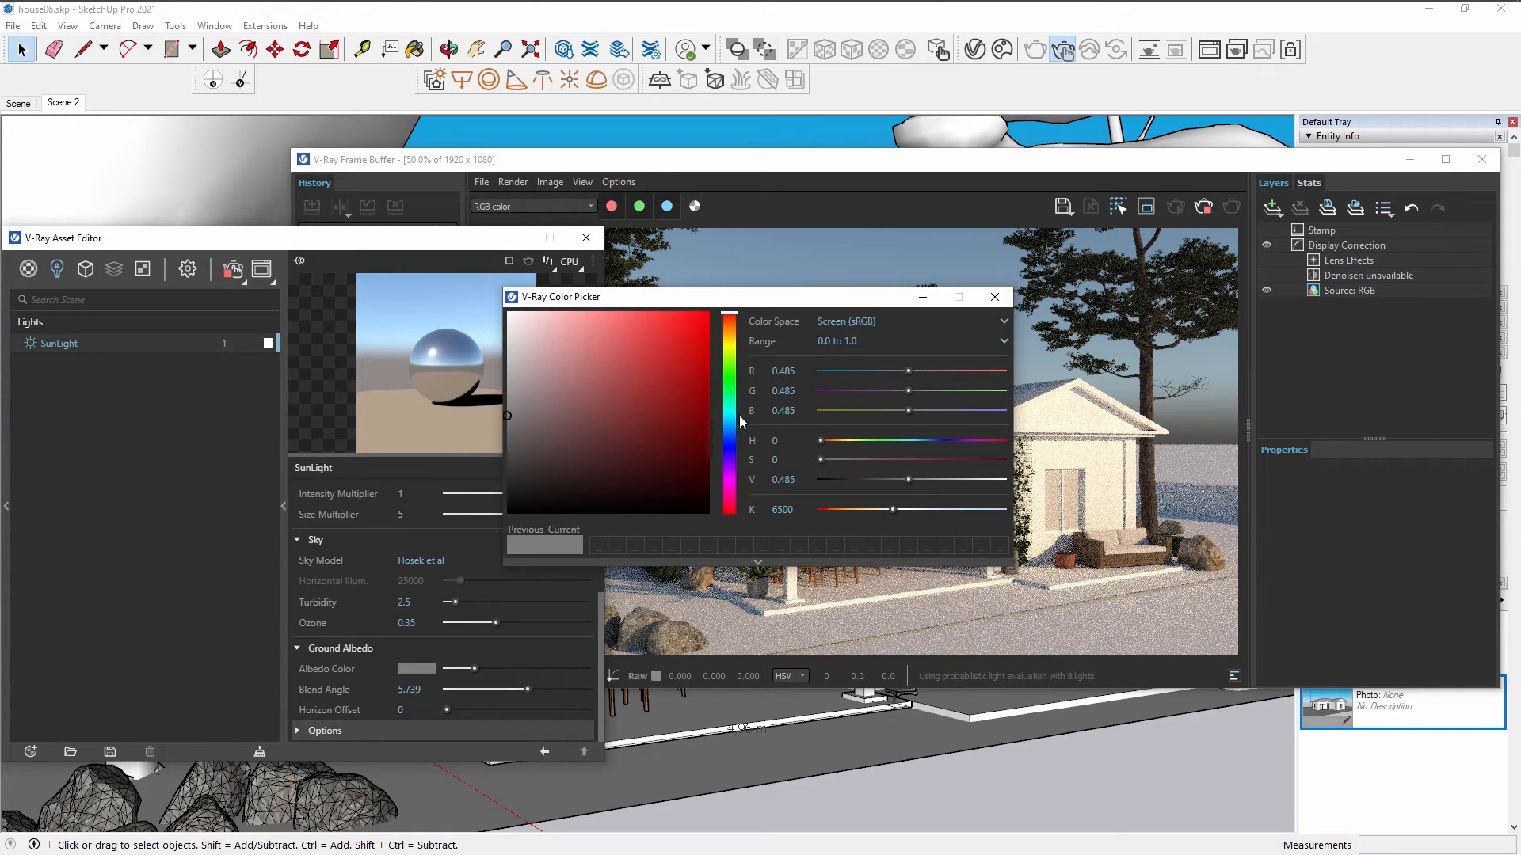
left_click(734, 343)
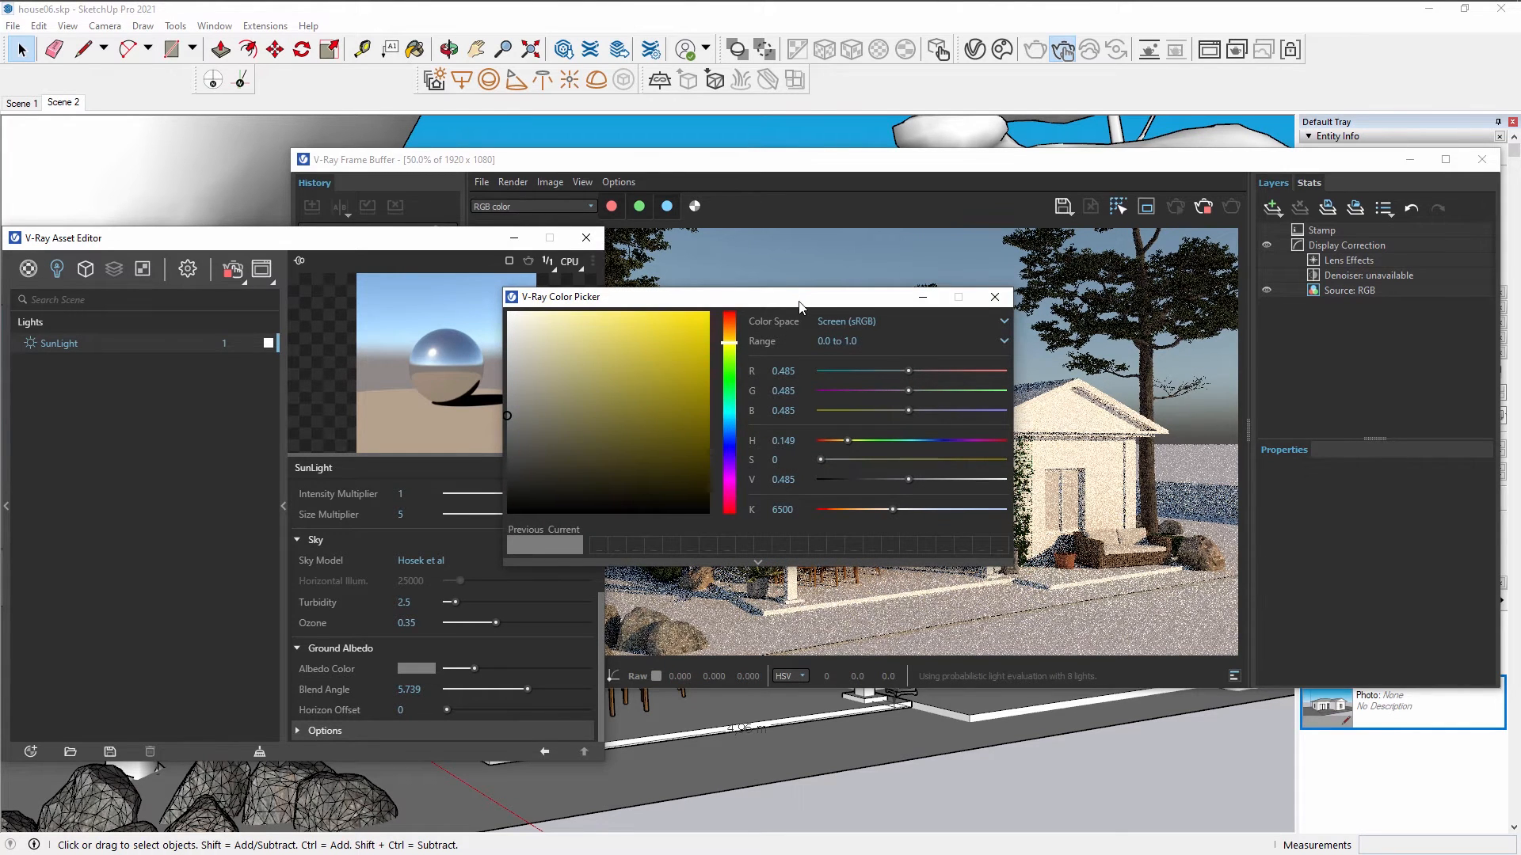
left_click_drag(802, 300, 591, 364)
left_click(518, 480)
left_click(428, 446)
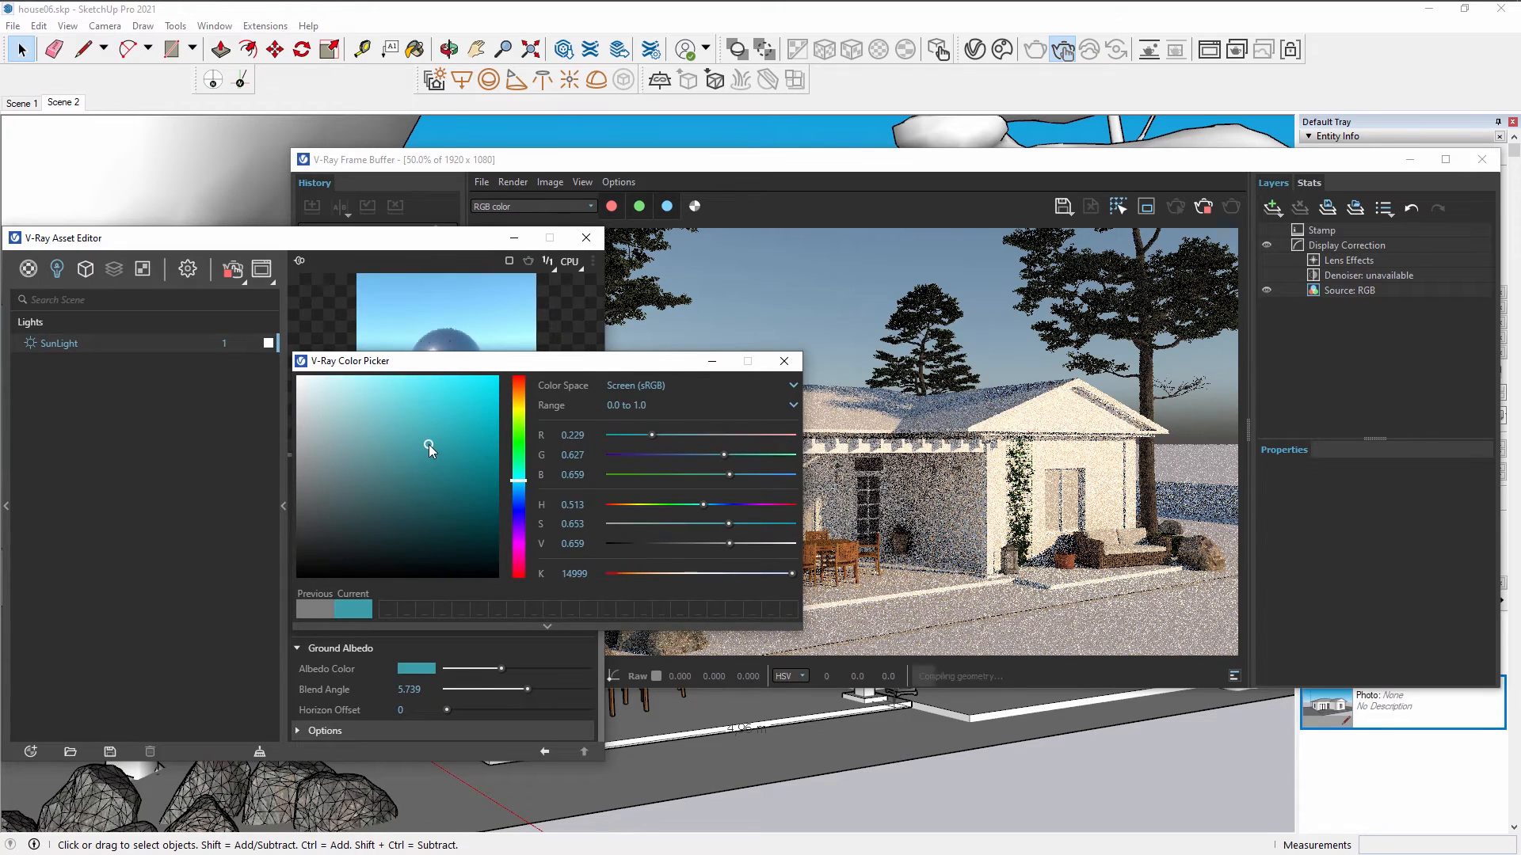
left_click(393, 413)
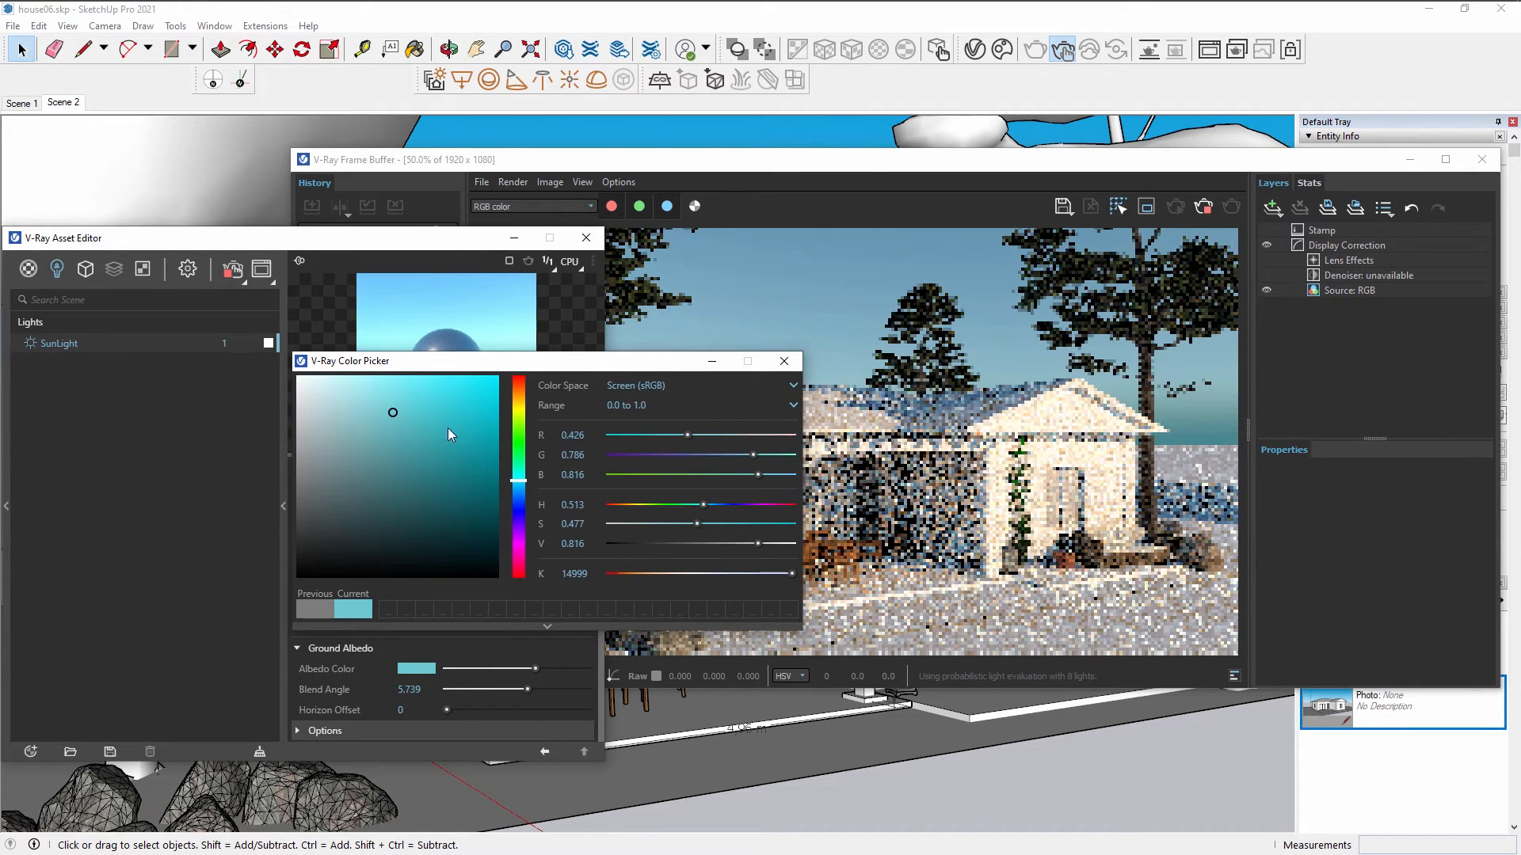
Change the ground albedo colour to a warm cream with R 0.987, G 0.906 and B 0.763.
left_click(521, 415)
left_click(524, 398)
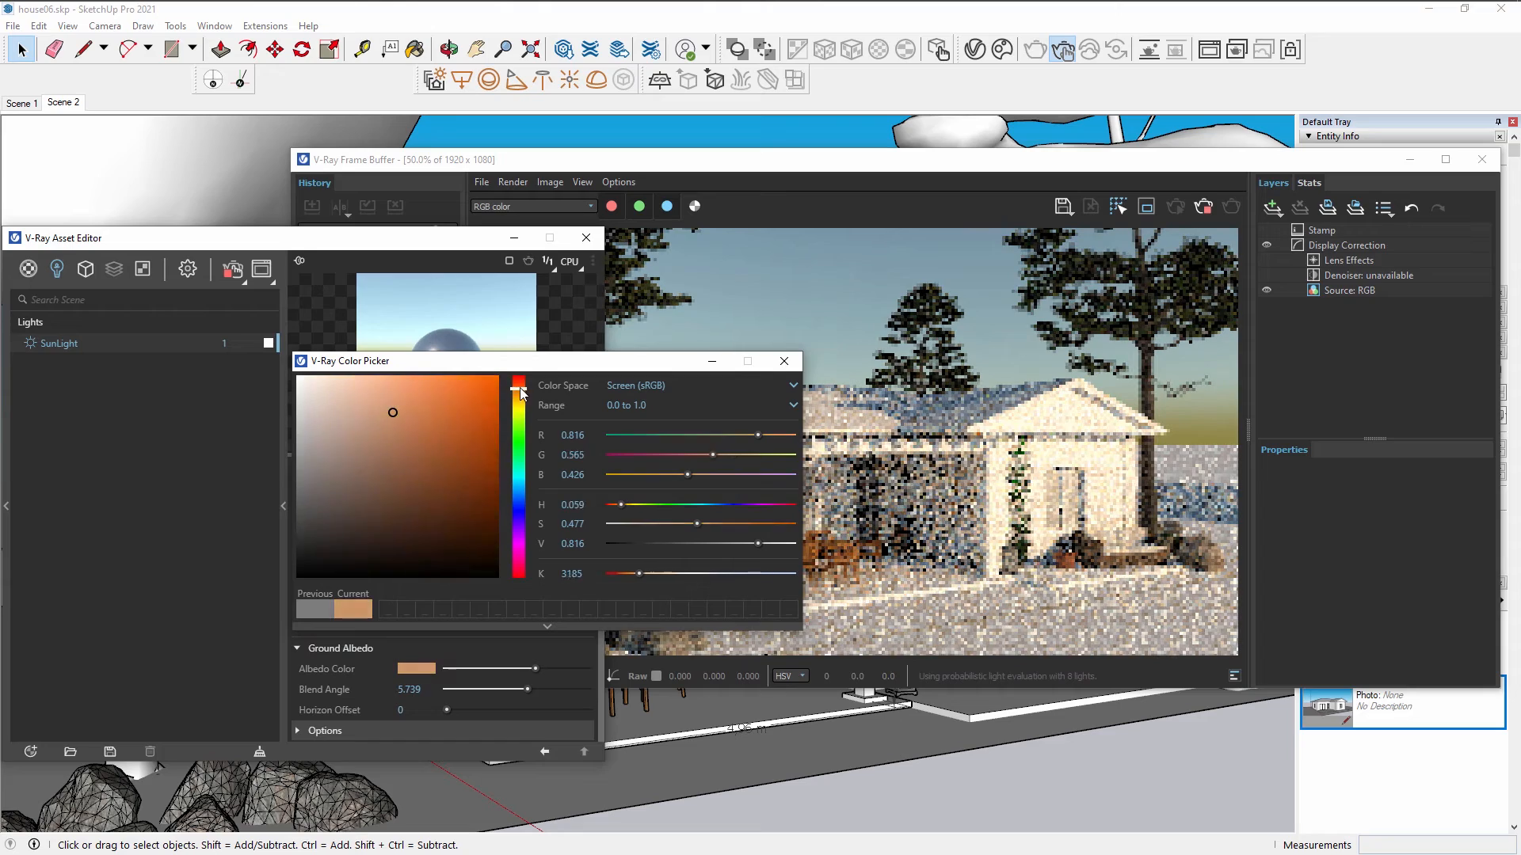
left_click(336, 444)
left_click(342, 401)
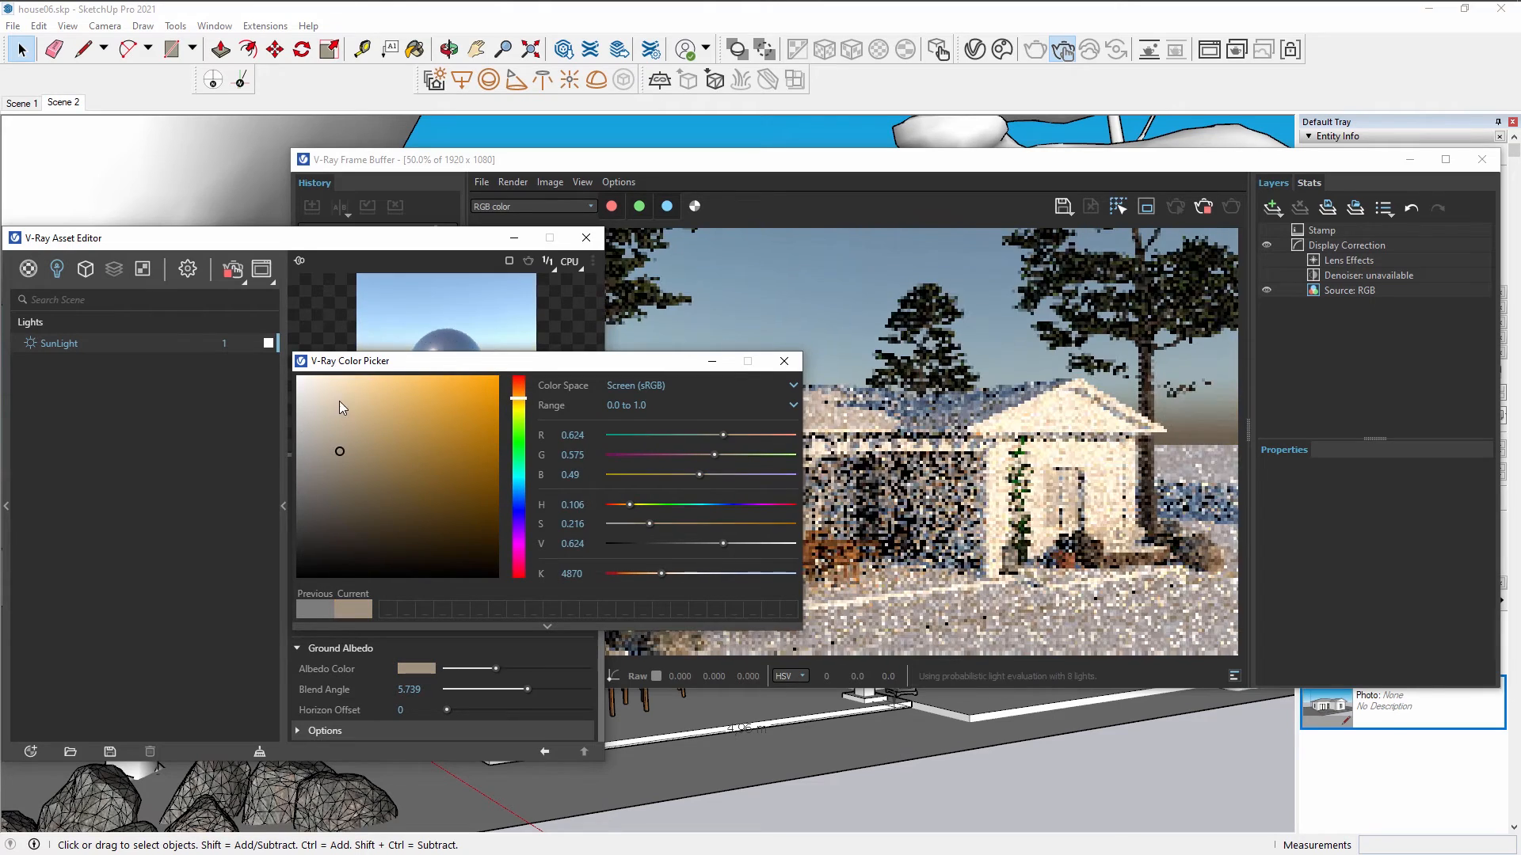
left_click(342, 378)
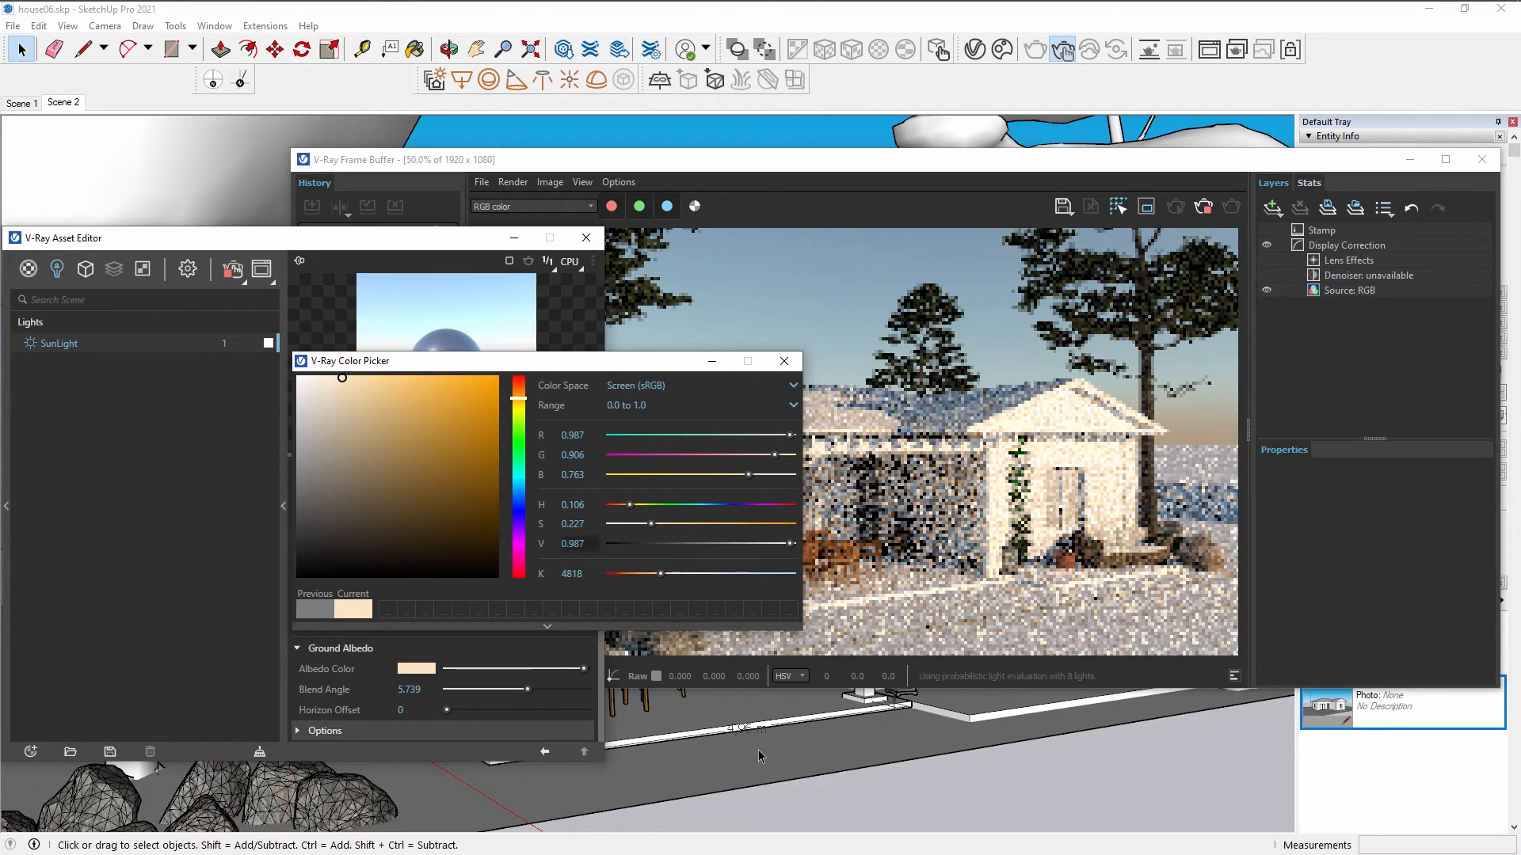
left_click(784, 361)
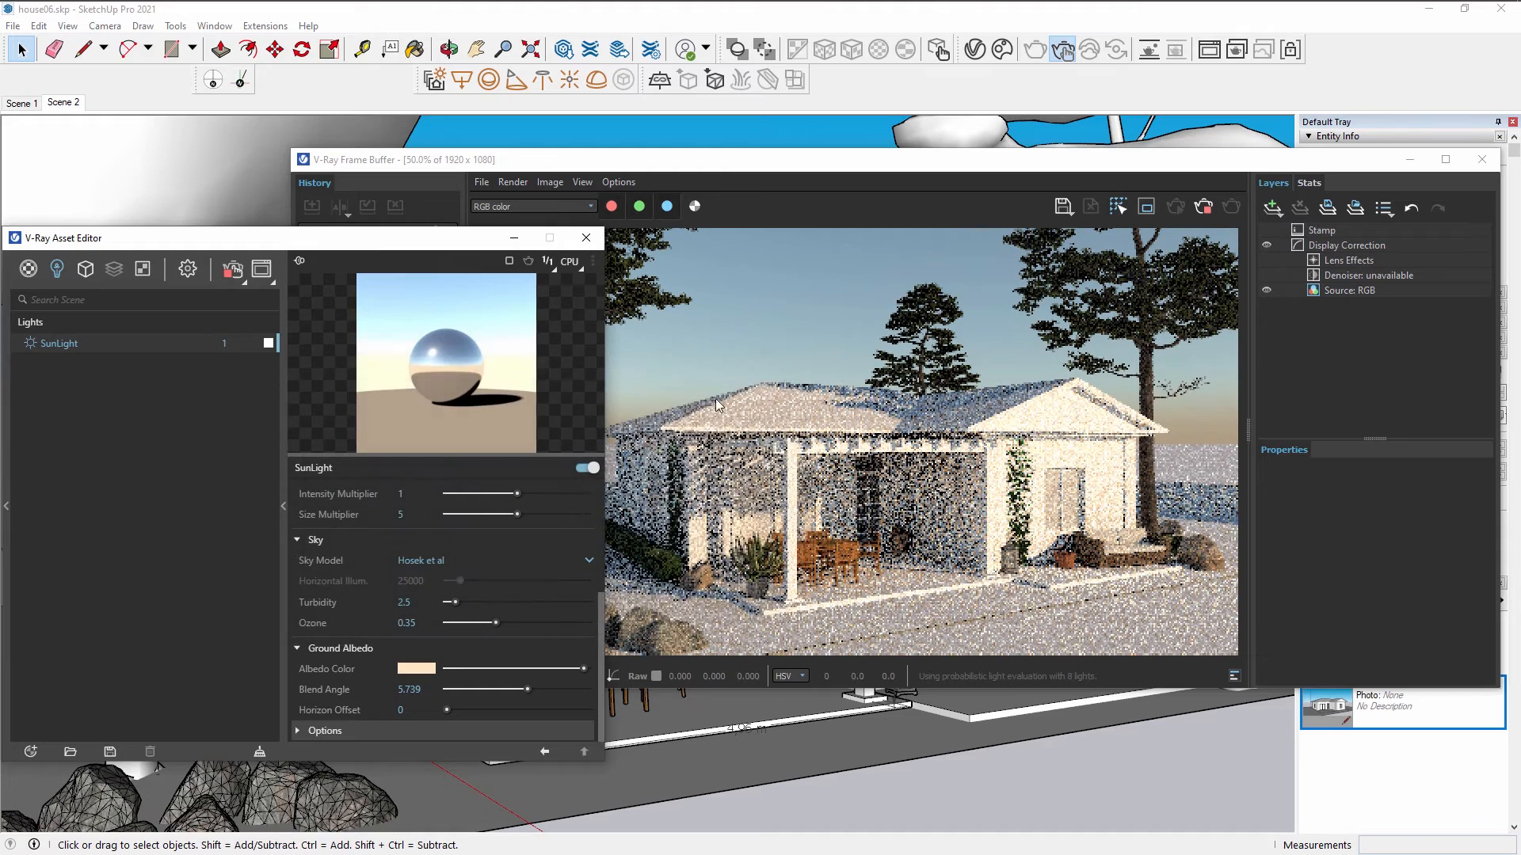
Set the SunLight's ground albedo to a pale blue with R 0.756, G 0.924 and B 0.984.
left_click(419, 669)
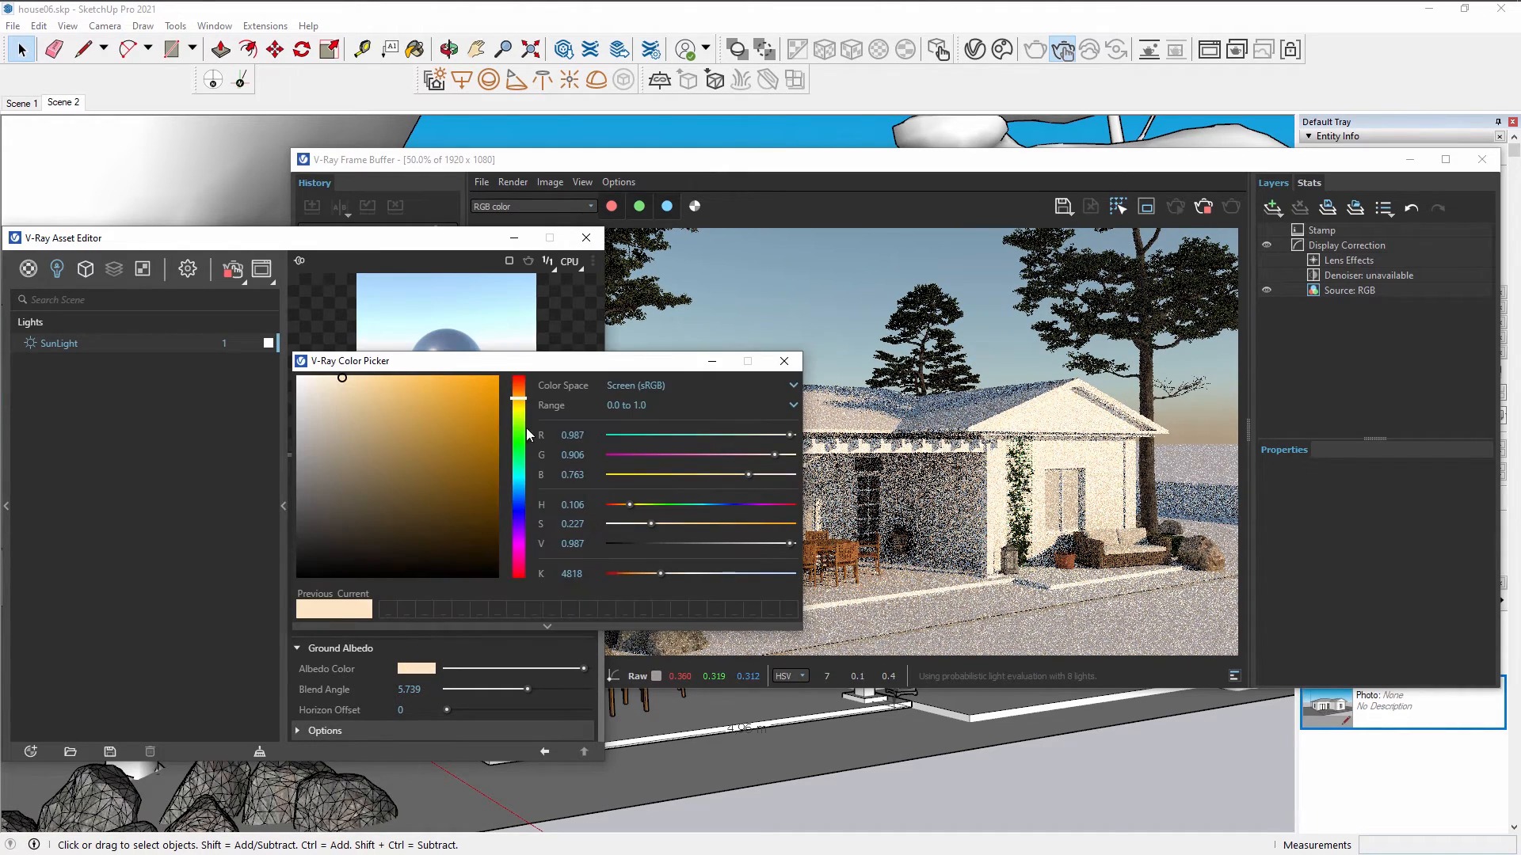
left_click(518, 487)
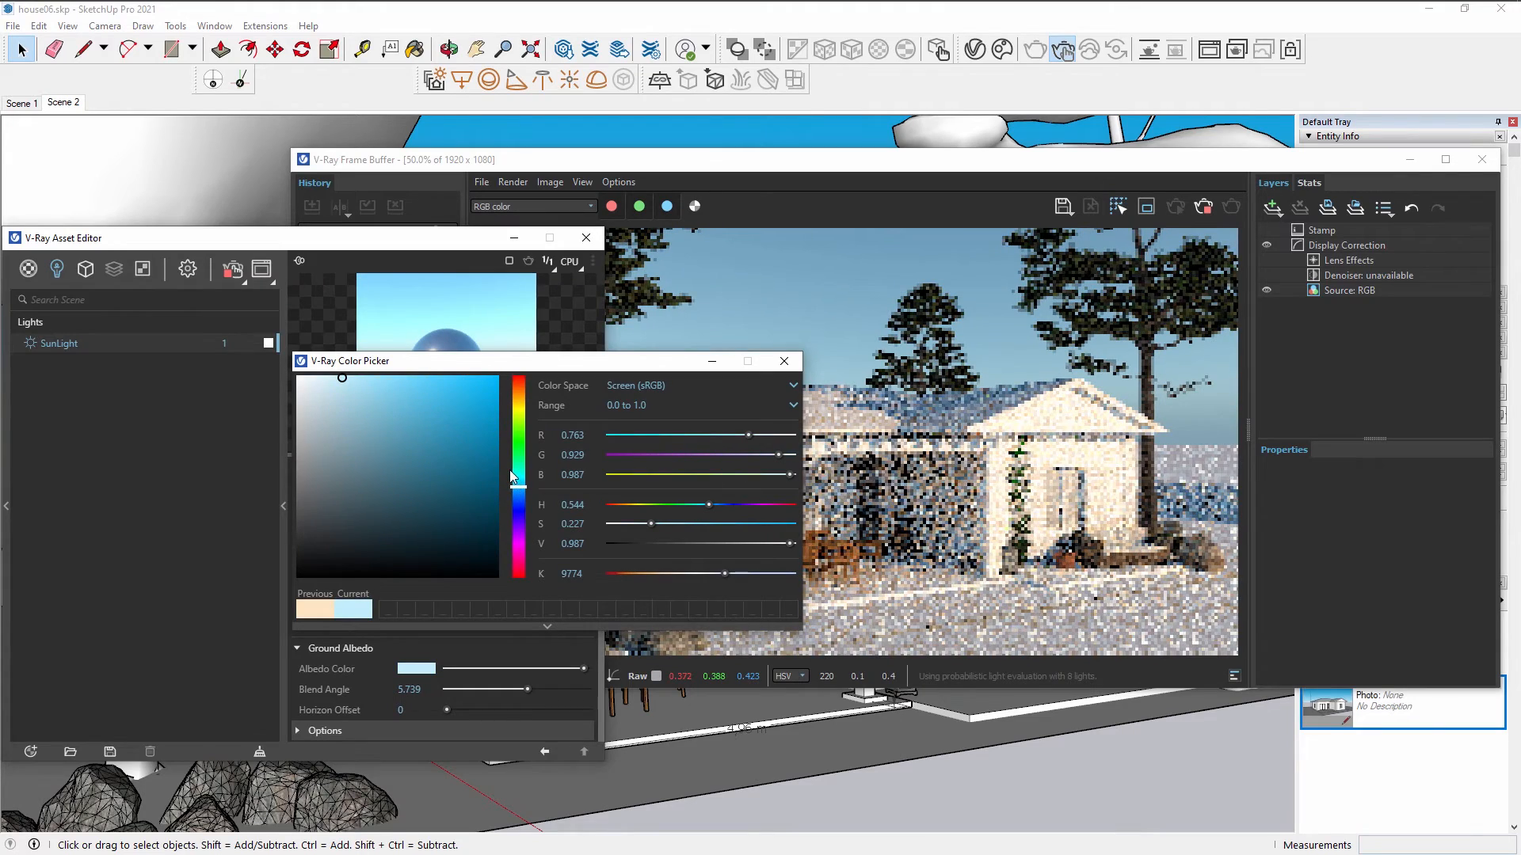
left_click(344, 379)
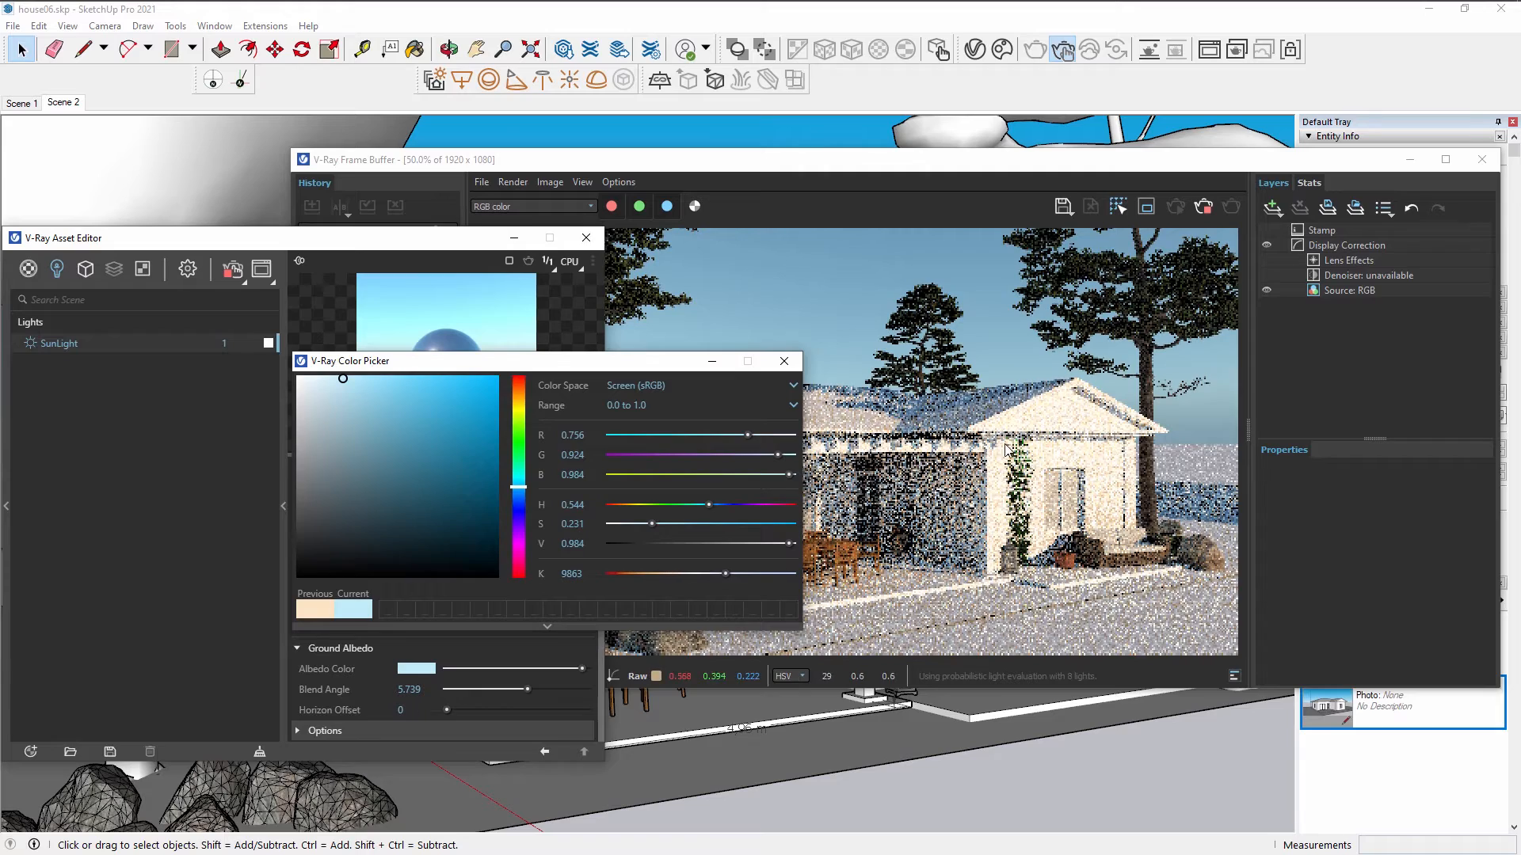
left_click(784, 362)
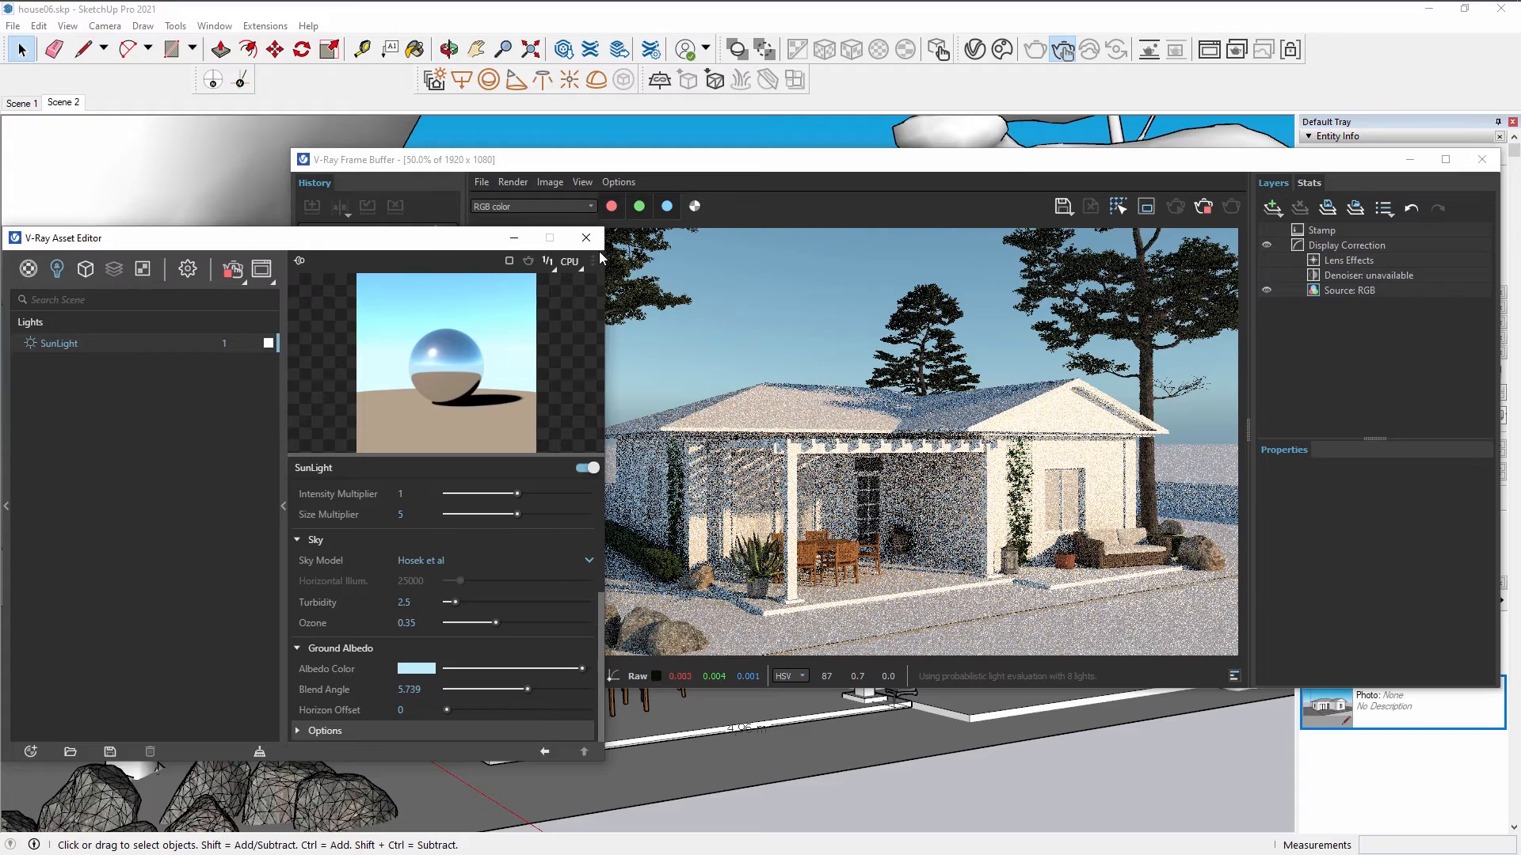
Close the V-Ray Asset Editor and stop the interactive render, repositioning the frame buffer over the model.
left_click(586, 238)
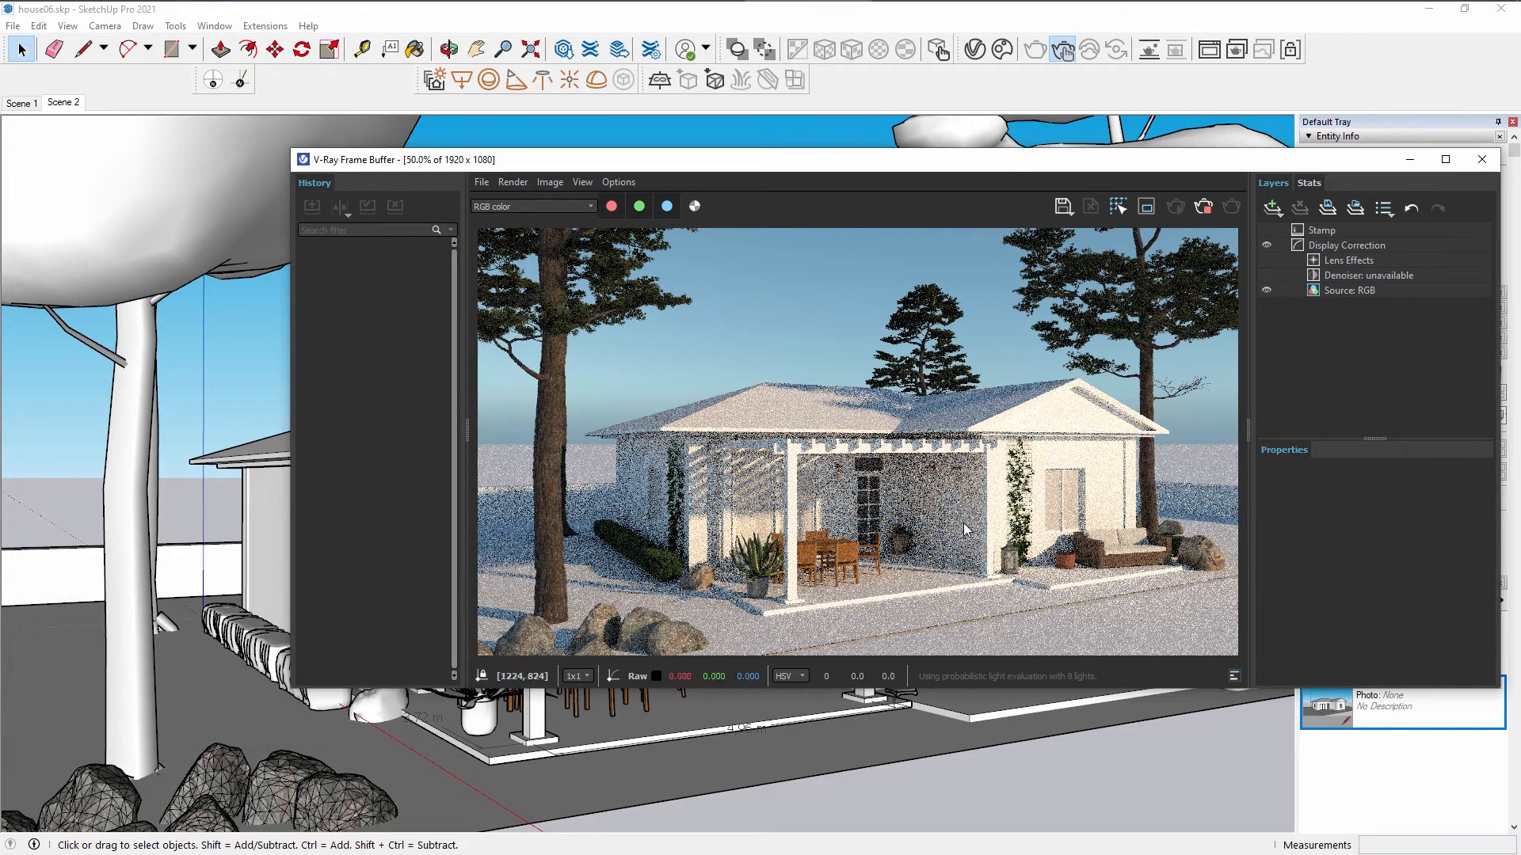
left_click_drag(1163, 159, 977, 188)
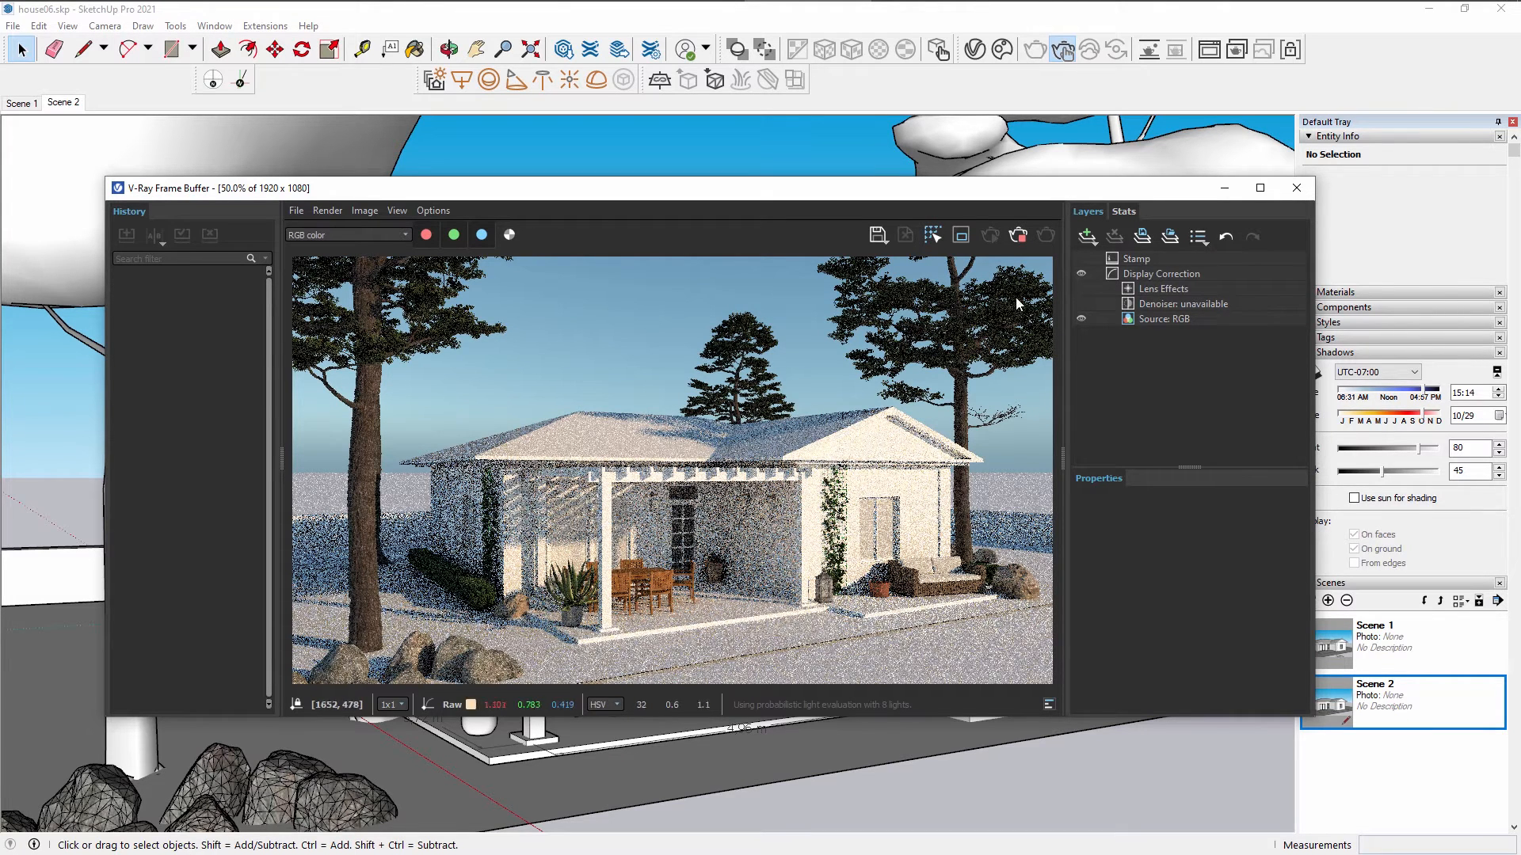
left_click(1019, 237)
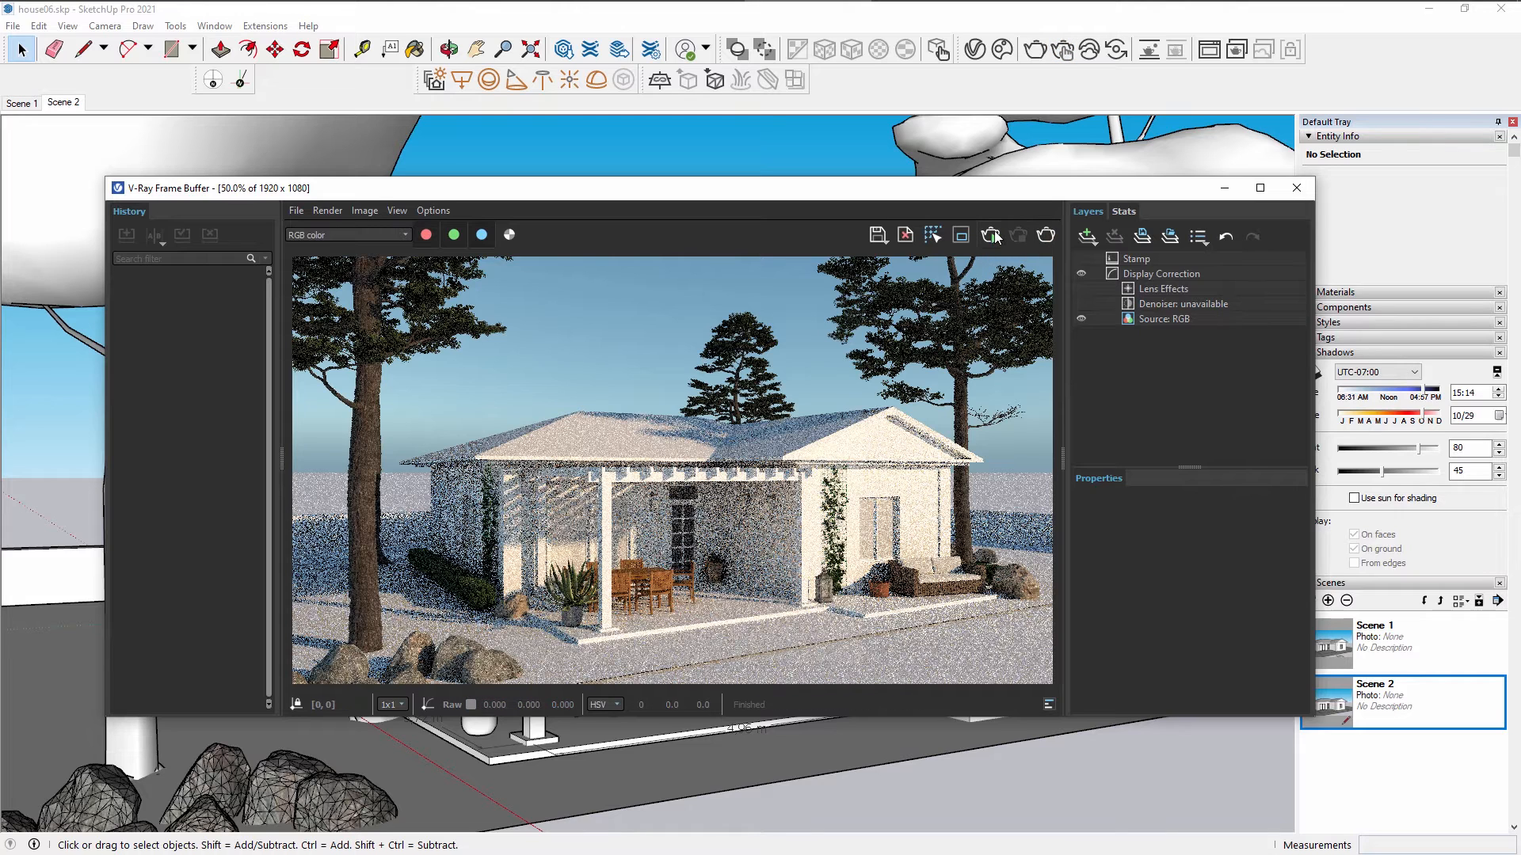
left_click_drag(1054, 189, 1059, 172)
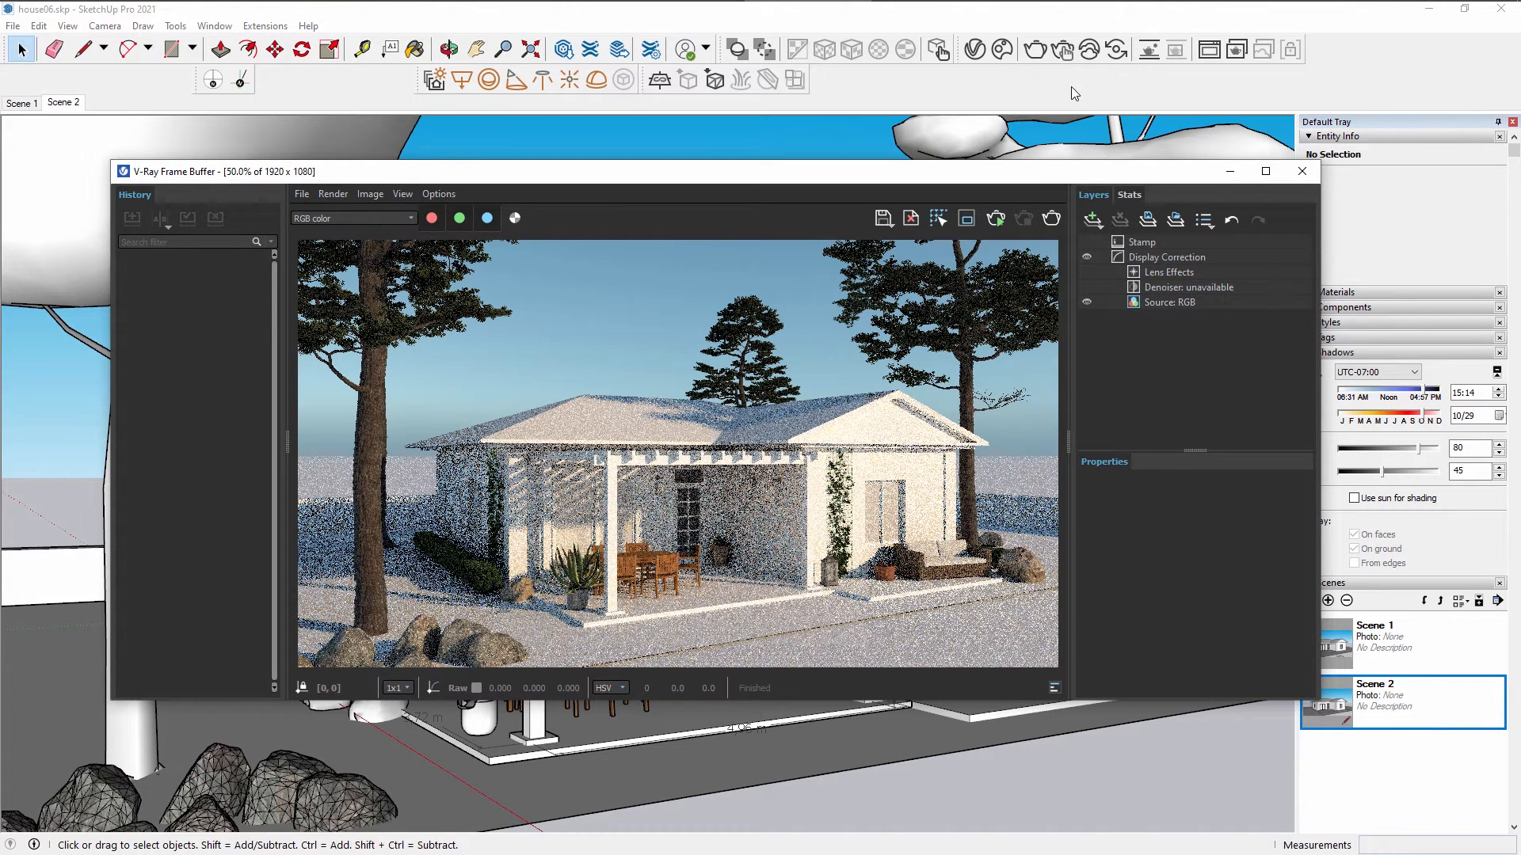
Generate 9 exterior Sun & Sky lighting variants in V-Ray Light Gen with 3 altitude and 3 azimuth variations.
left_click(435, 81)
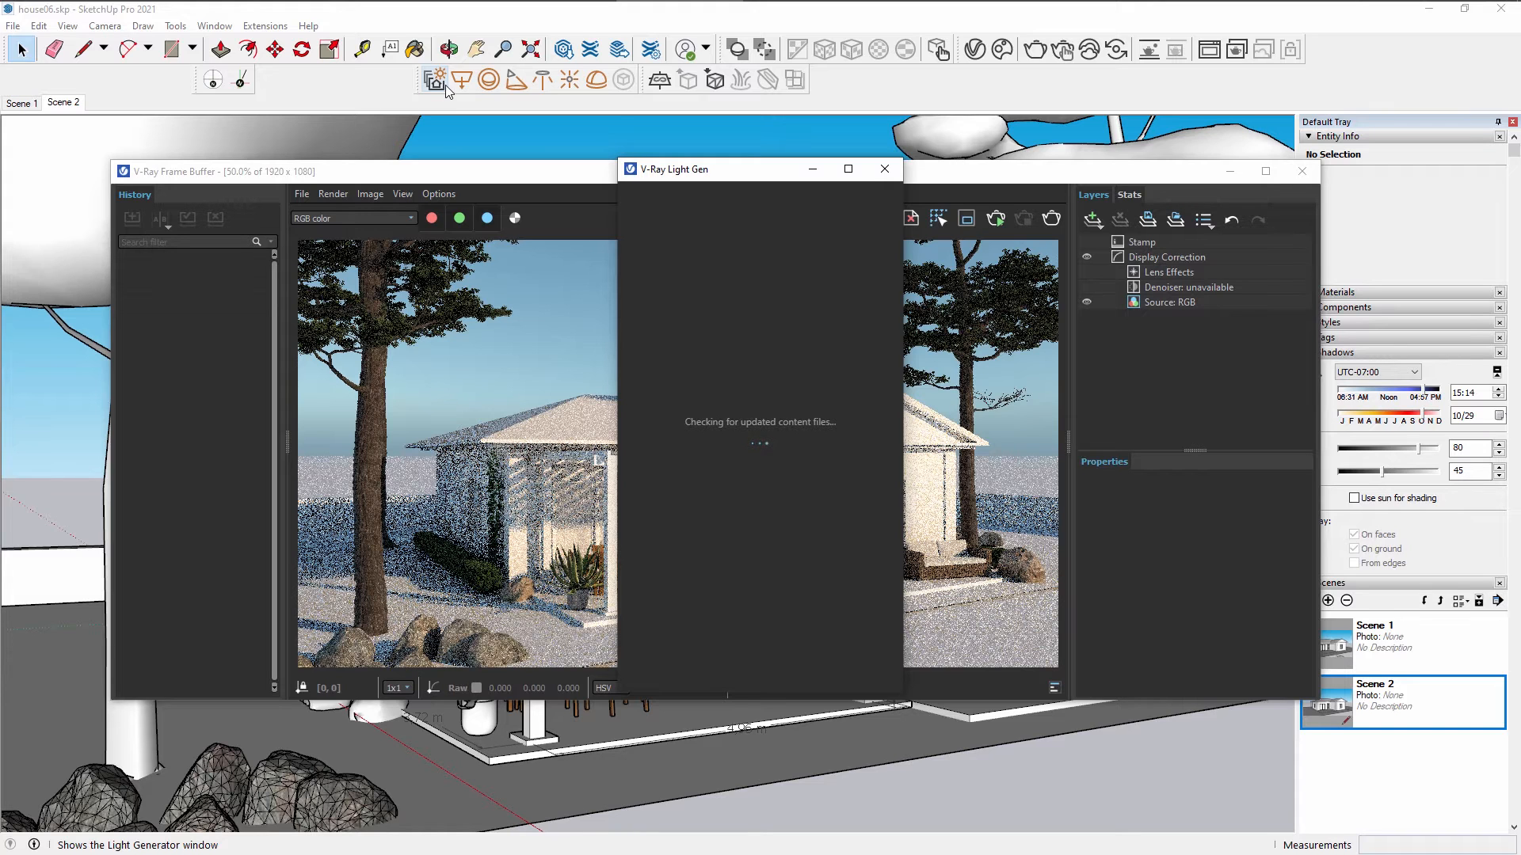
left_click_drag(750, 171, 804, 240)
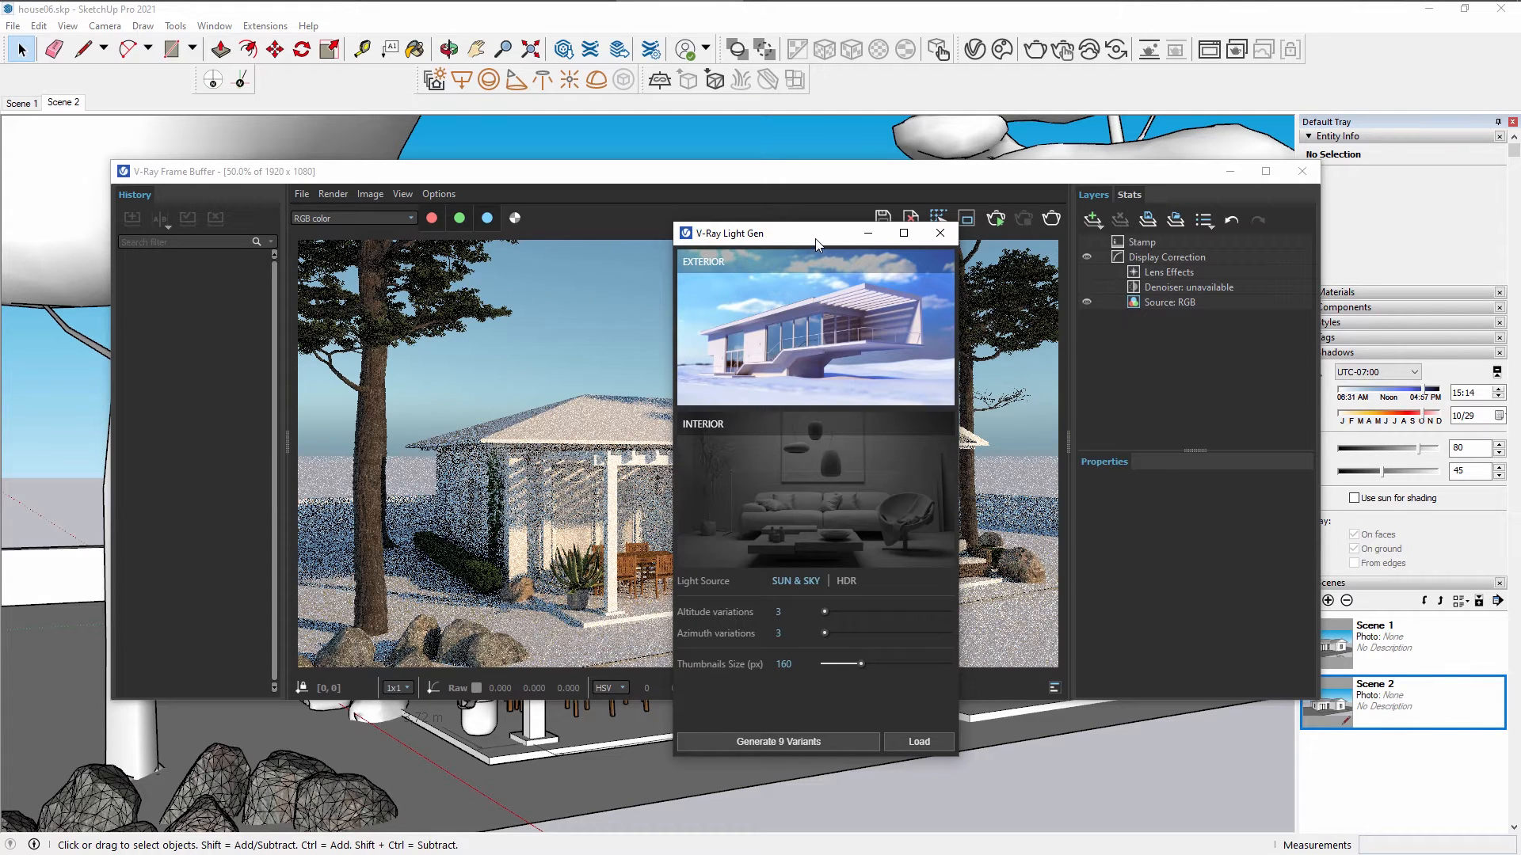
left_click_drag(815, 239, 806, 236)
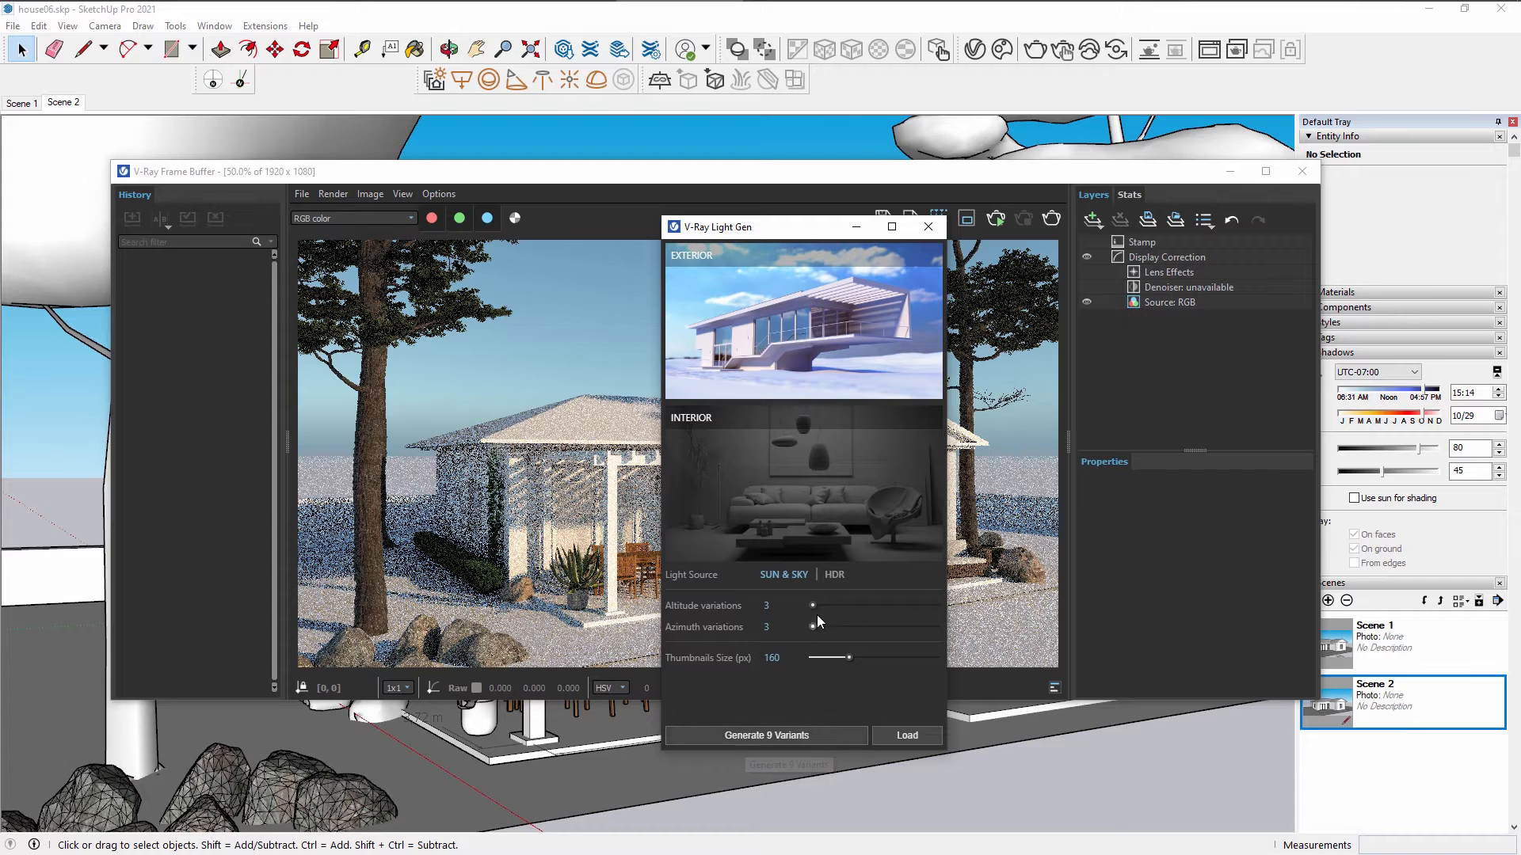
left_click_drag(820, 608, 847, 610)
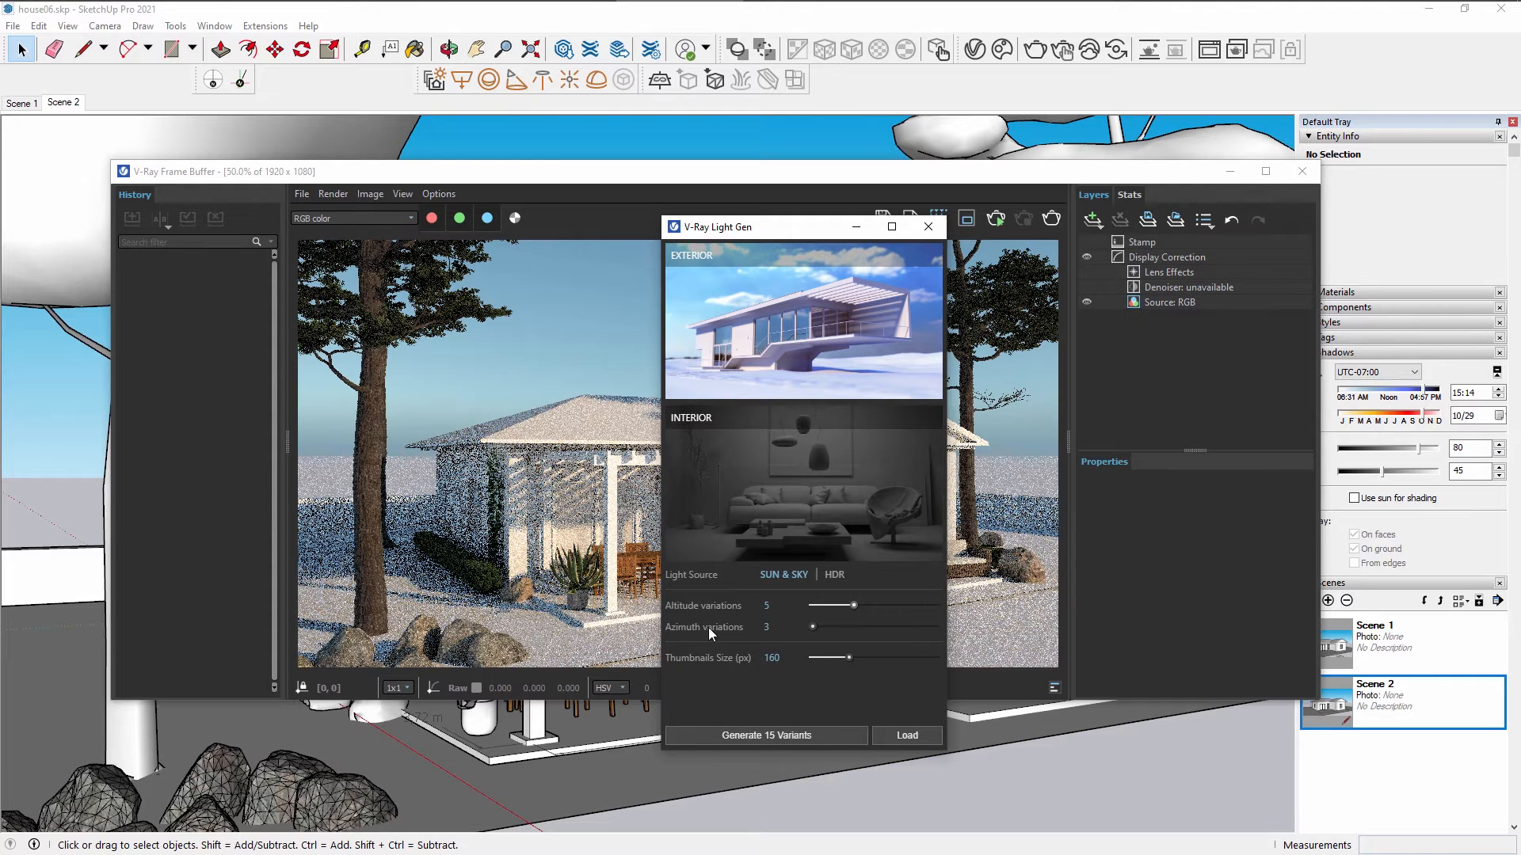
left_click_drag(852, 607, 822, 603)
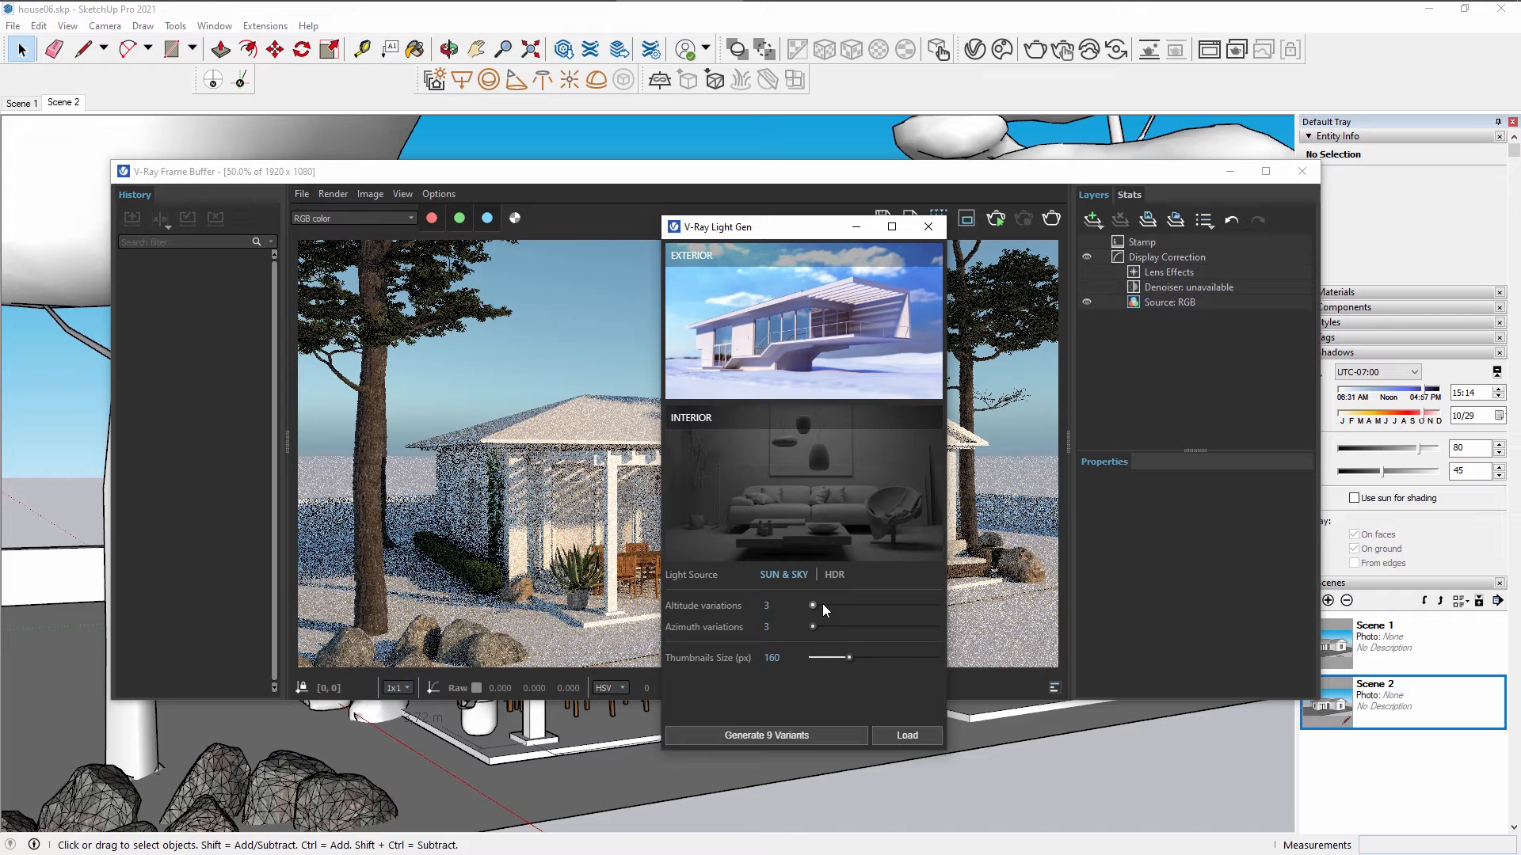
left_click(798, 734)
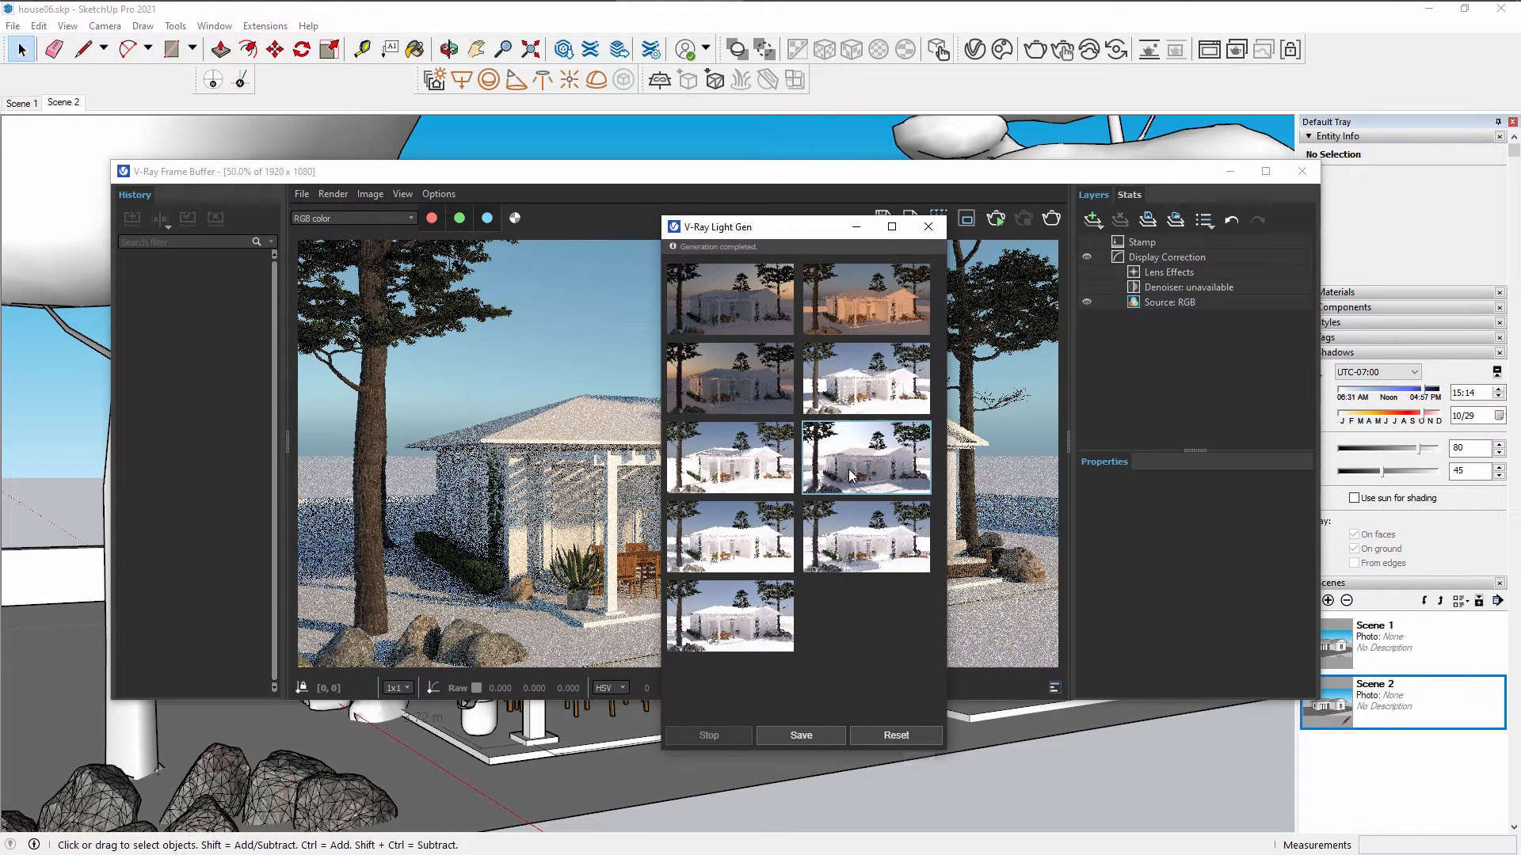
Try a bright daylight Light Gen variant and apply the warm orange sunset variant to the interactive render instead.
left_click(770, 465)
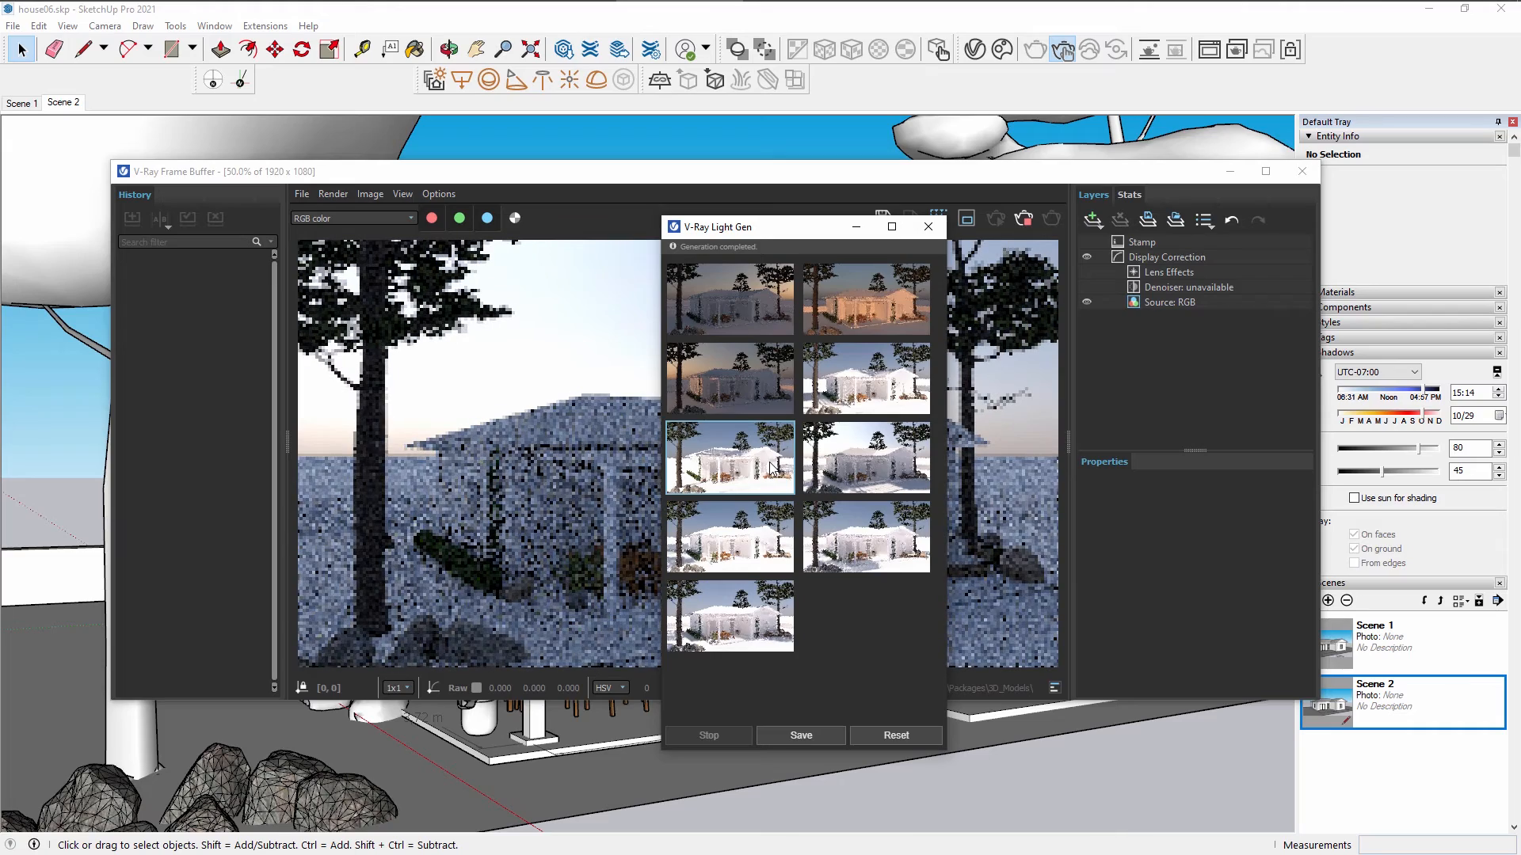
left_click_drag(808, 229, 1102, 285)
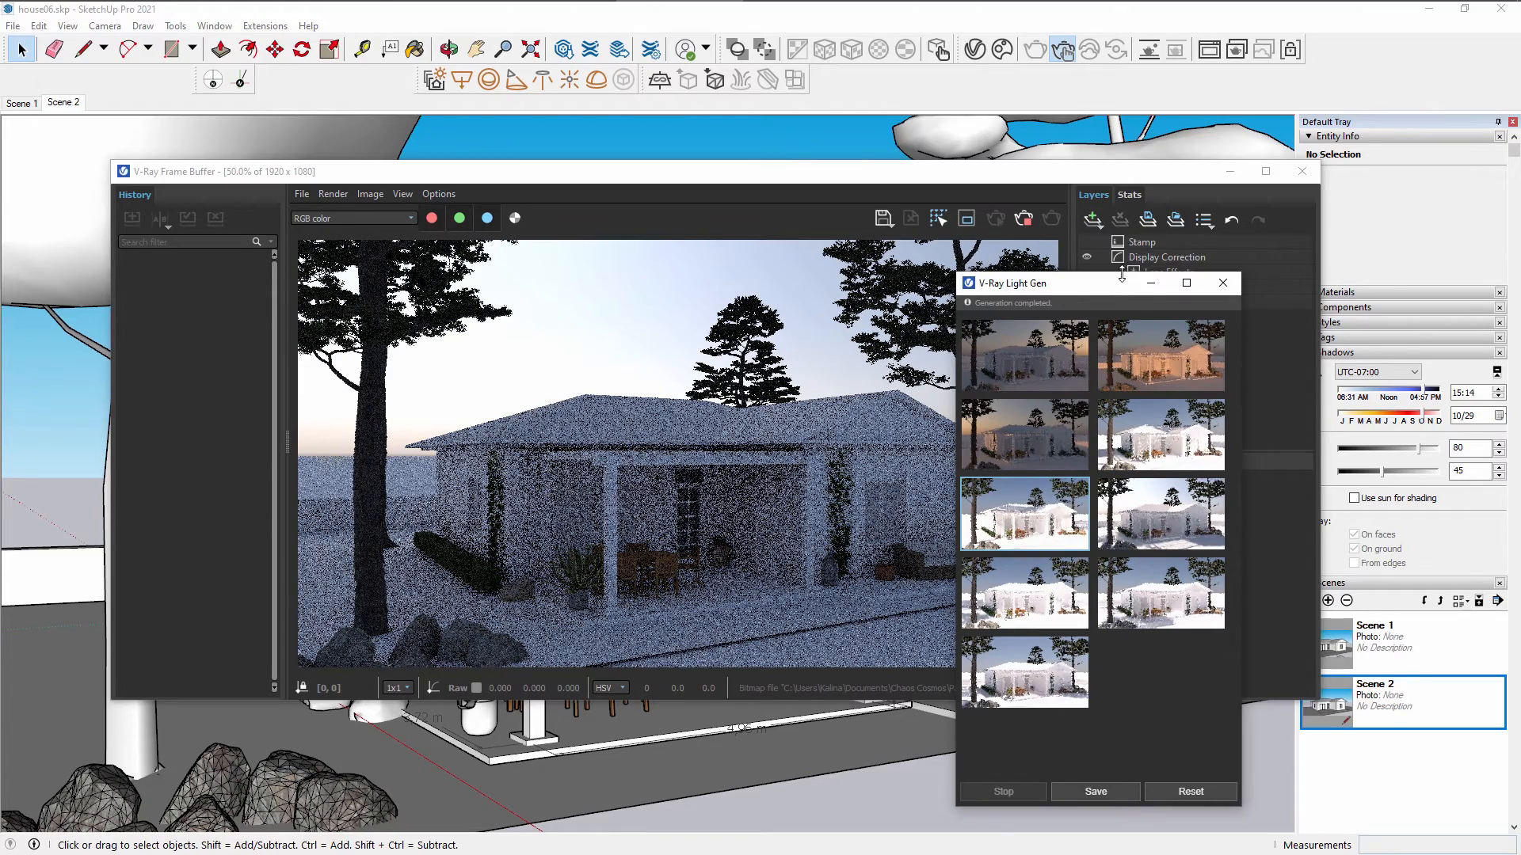
left_click(1135, 358)
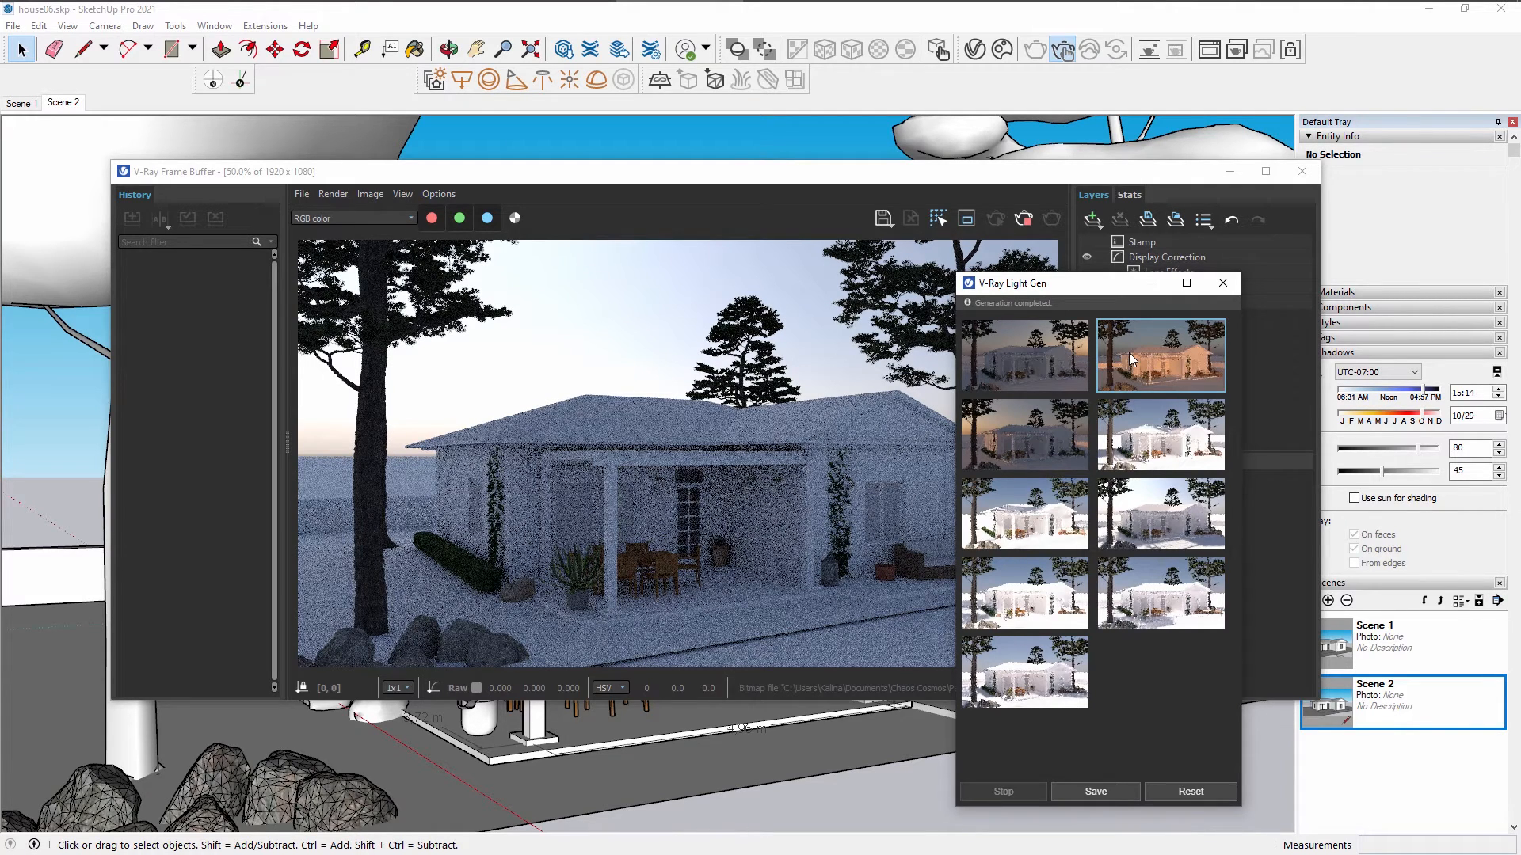
left_click(1023, 219)
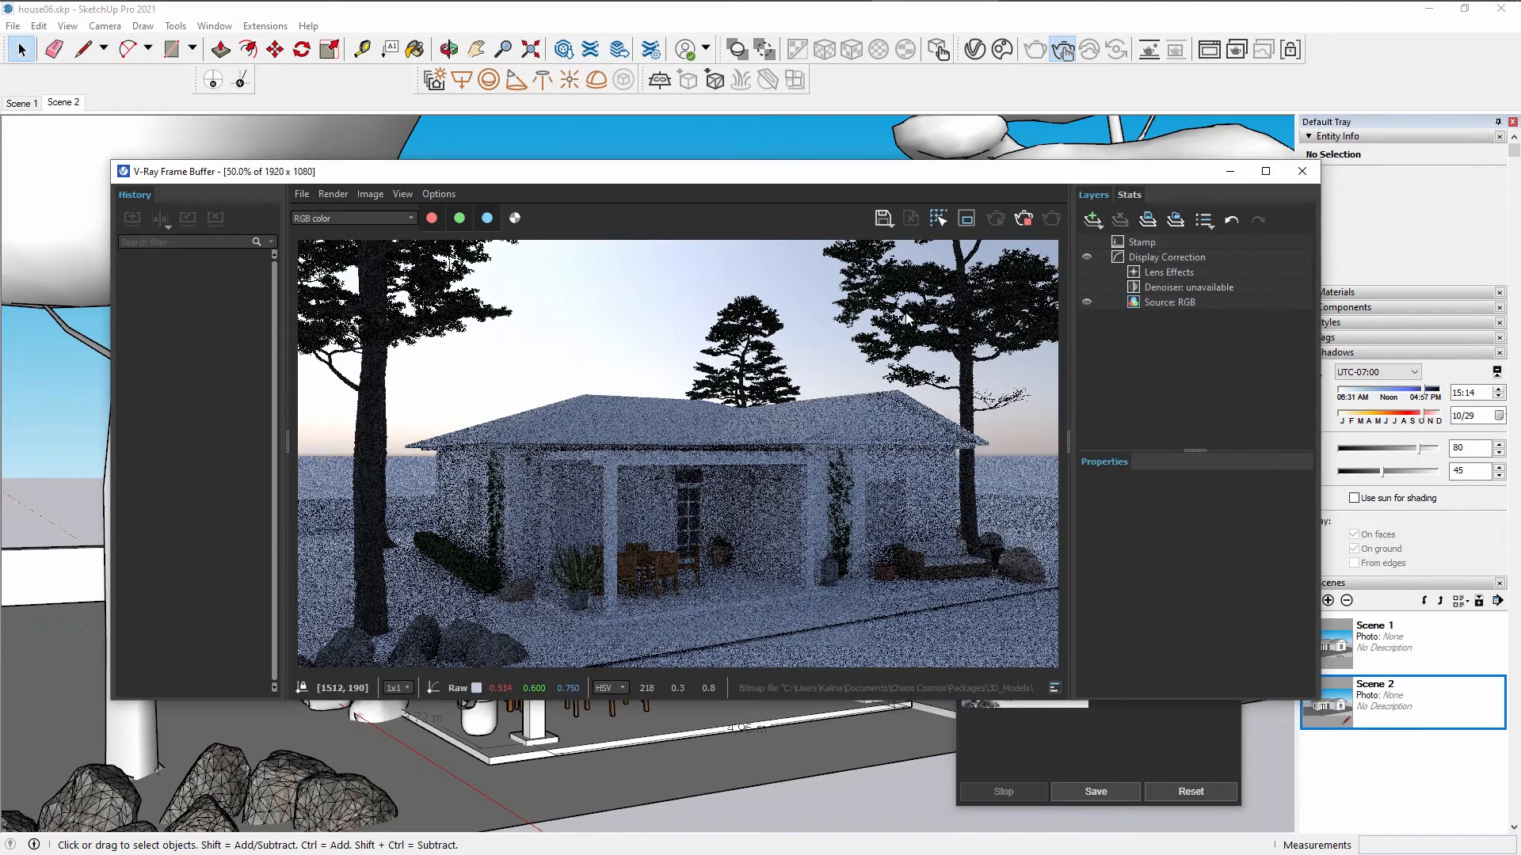
left_click(996, 220)
left_click(1157, 734)
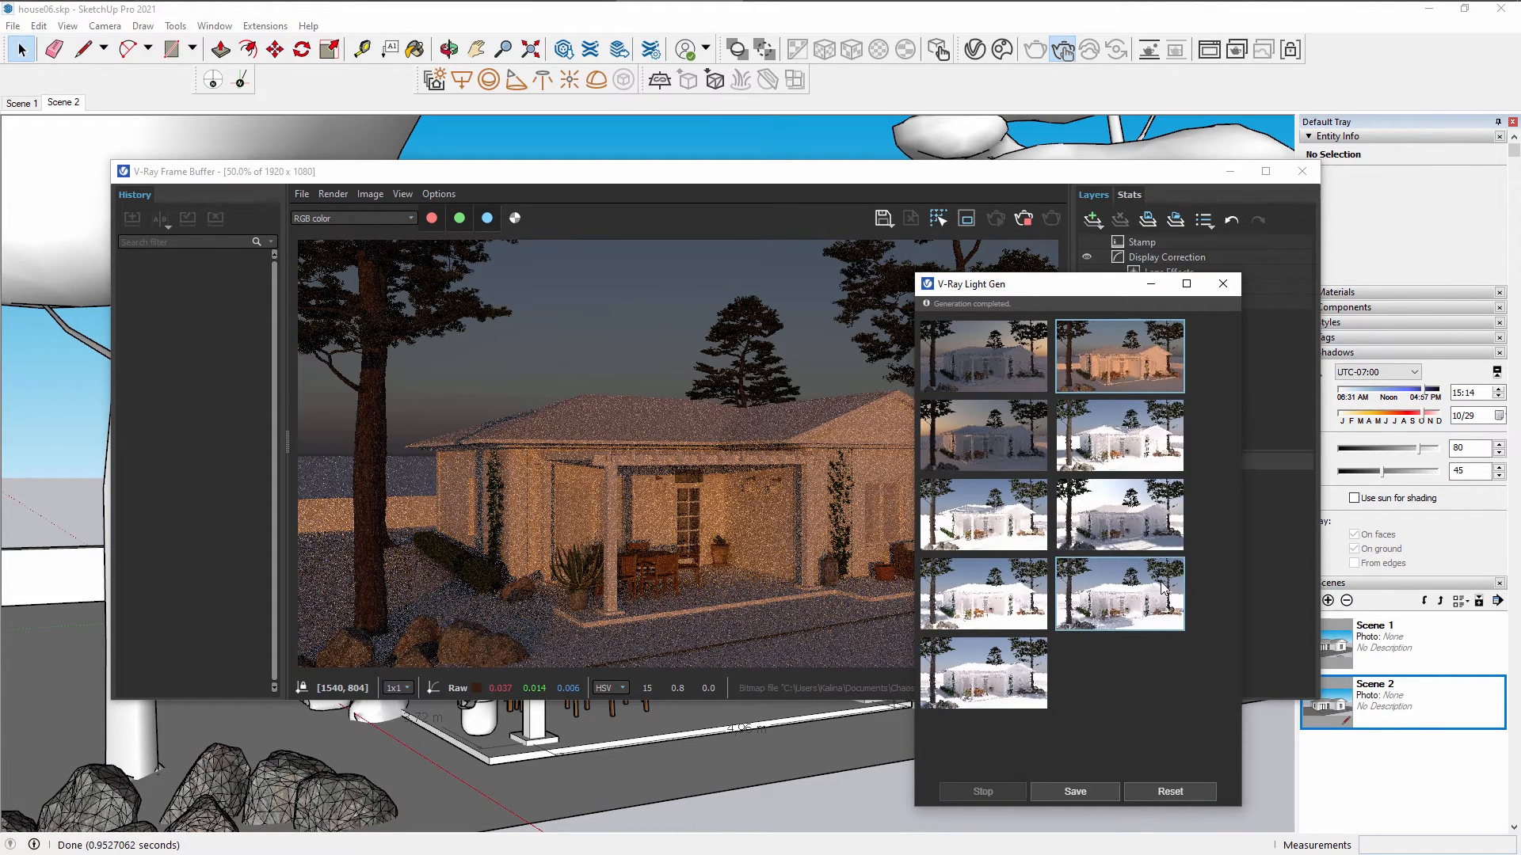
Close Light Gen and reopen the V-Ray Asset Editor, placing it beside the rendered house.
left_click(1223, 284)
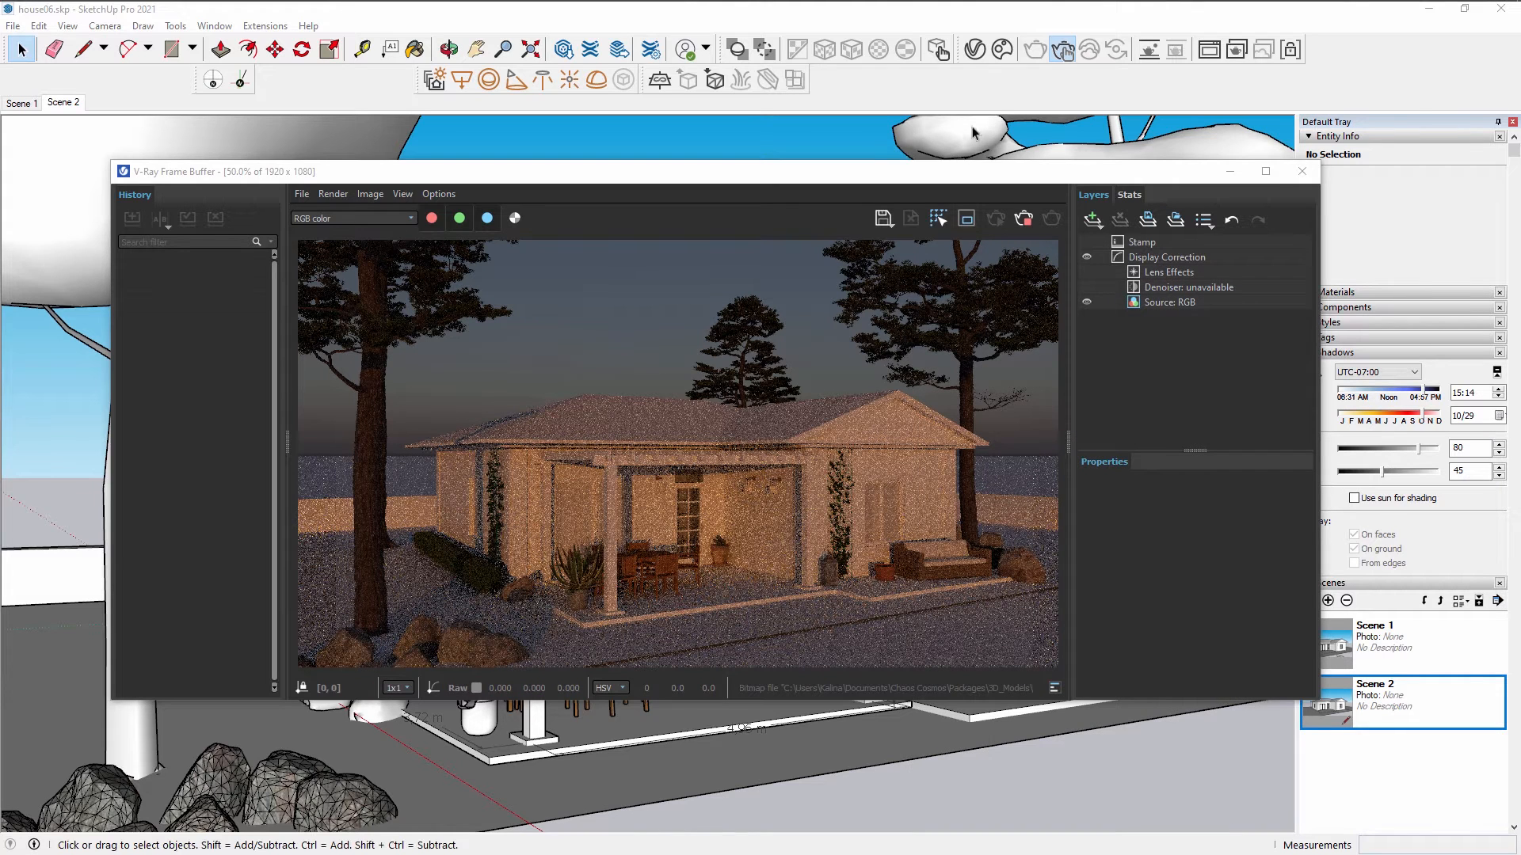
left_click(974, 49)
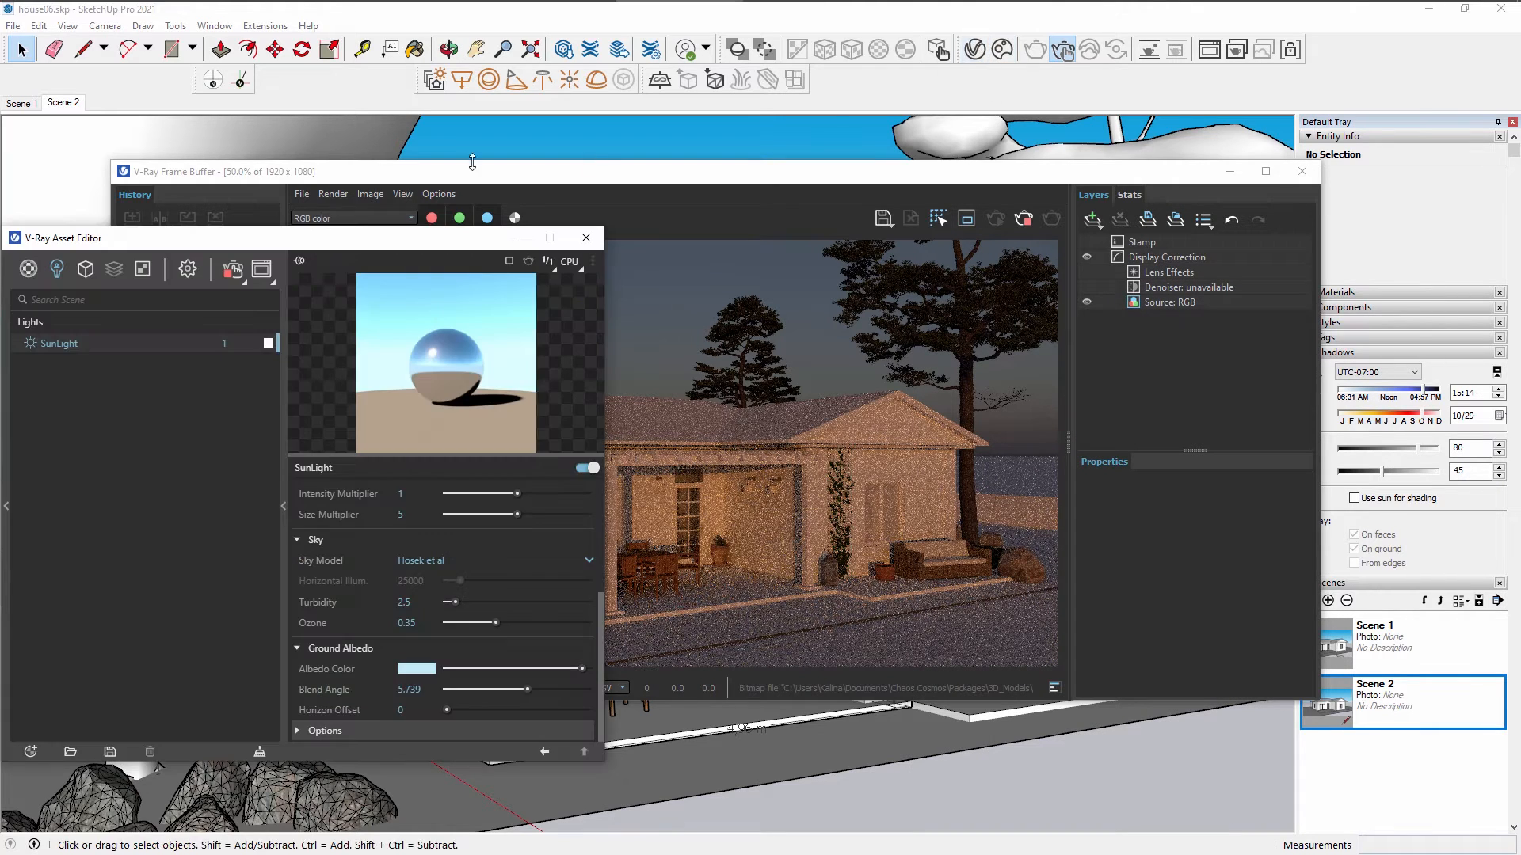
left_click_drag(474, 246, 1153, 255)
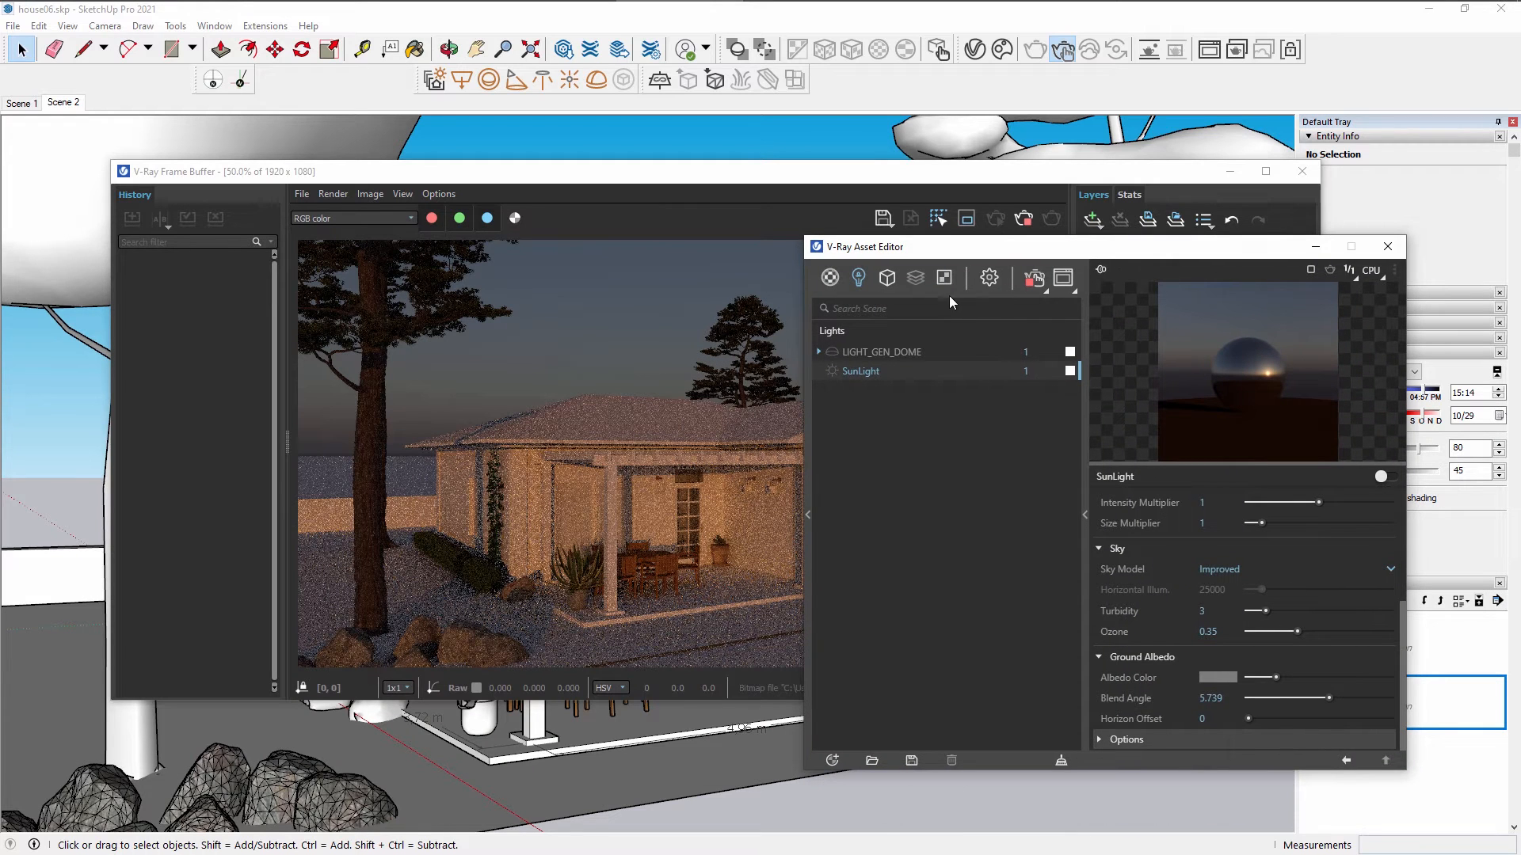
Expand the camera section of the V-Ray render settings and adjust the Exposure Value (EV) to brighten the interactive render.
left_click(991, 277)
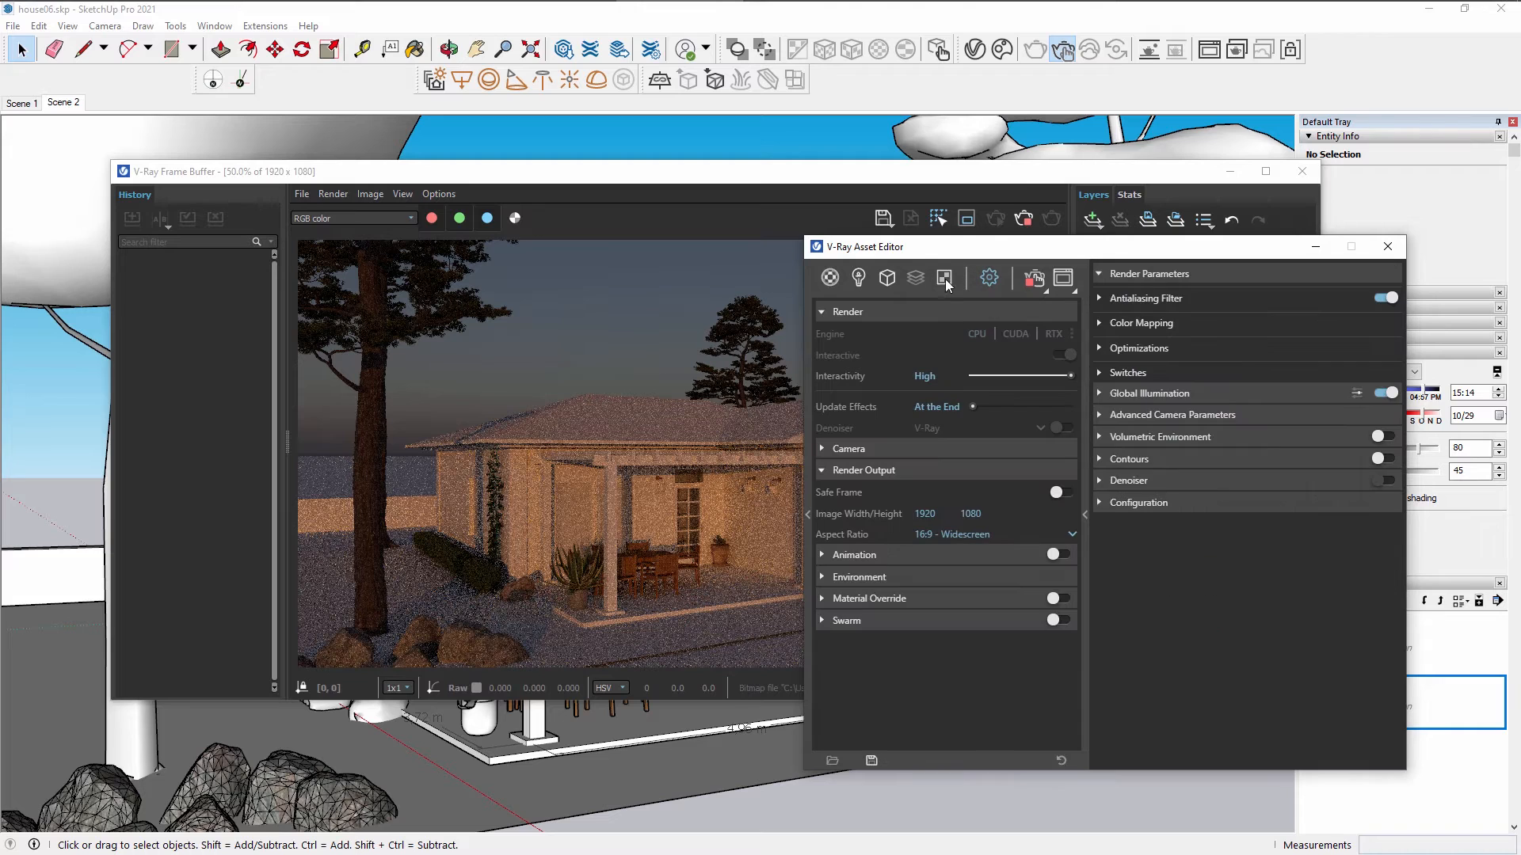
left_click(880, 456)
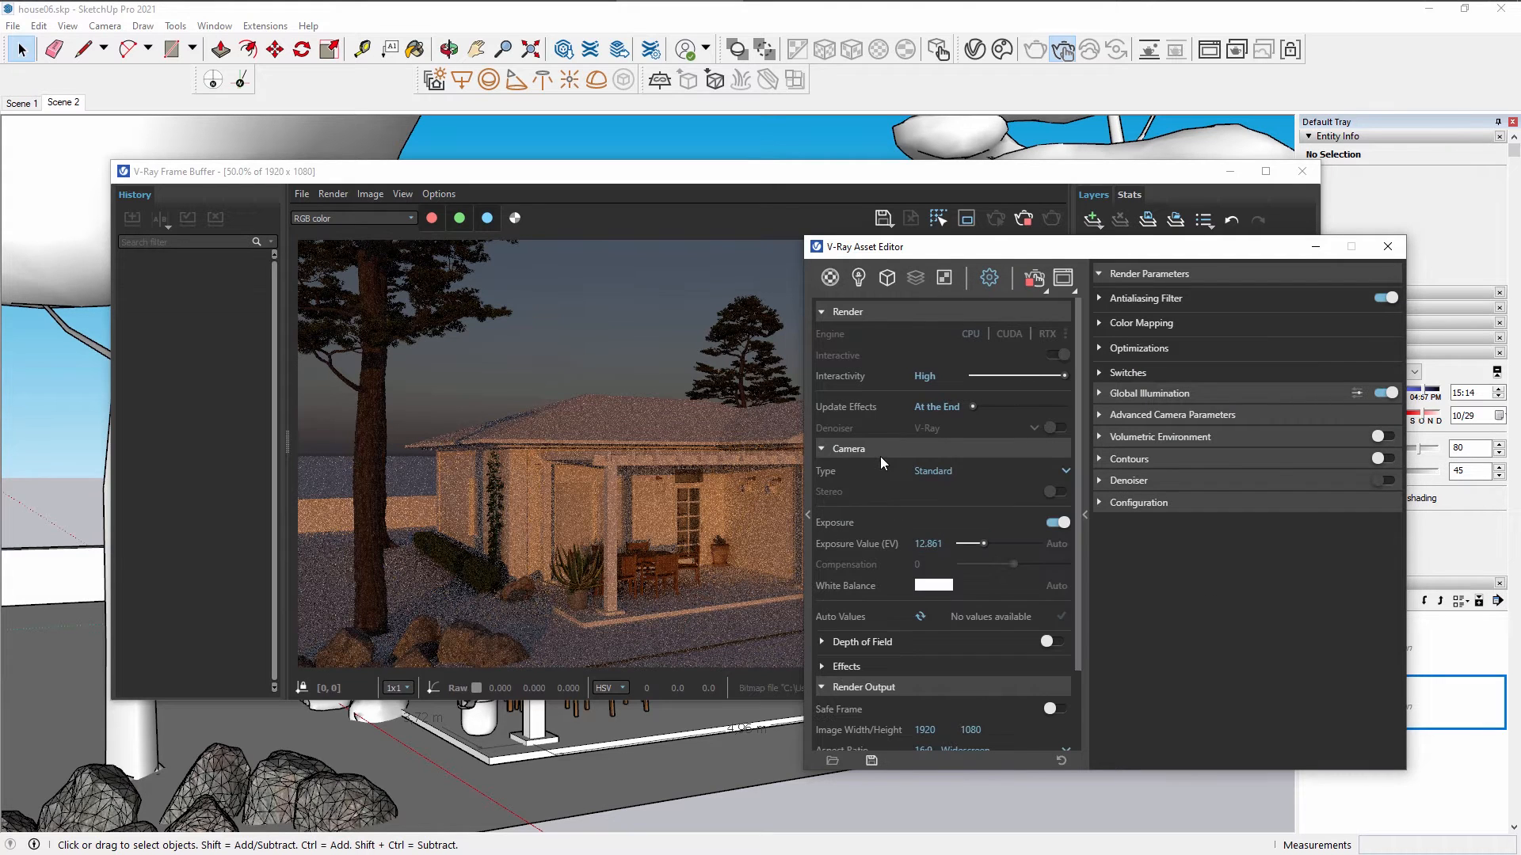
left_click_drag(940, 543, 900, 540)
type("12.861")
key("Return")
mouse_move(983, 543)
left_mouse_down()
mouse_move(974, 552)
mouse_move(990, 552)
left_mouse_up()
left_click(733, 513)
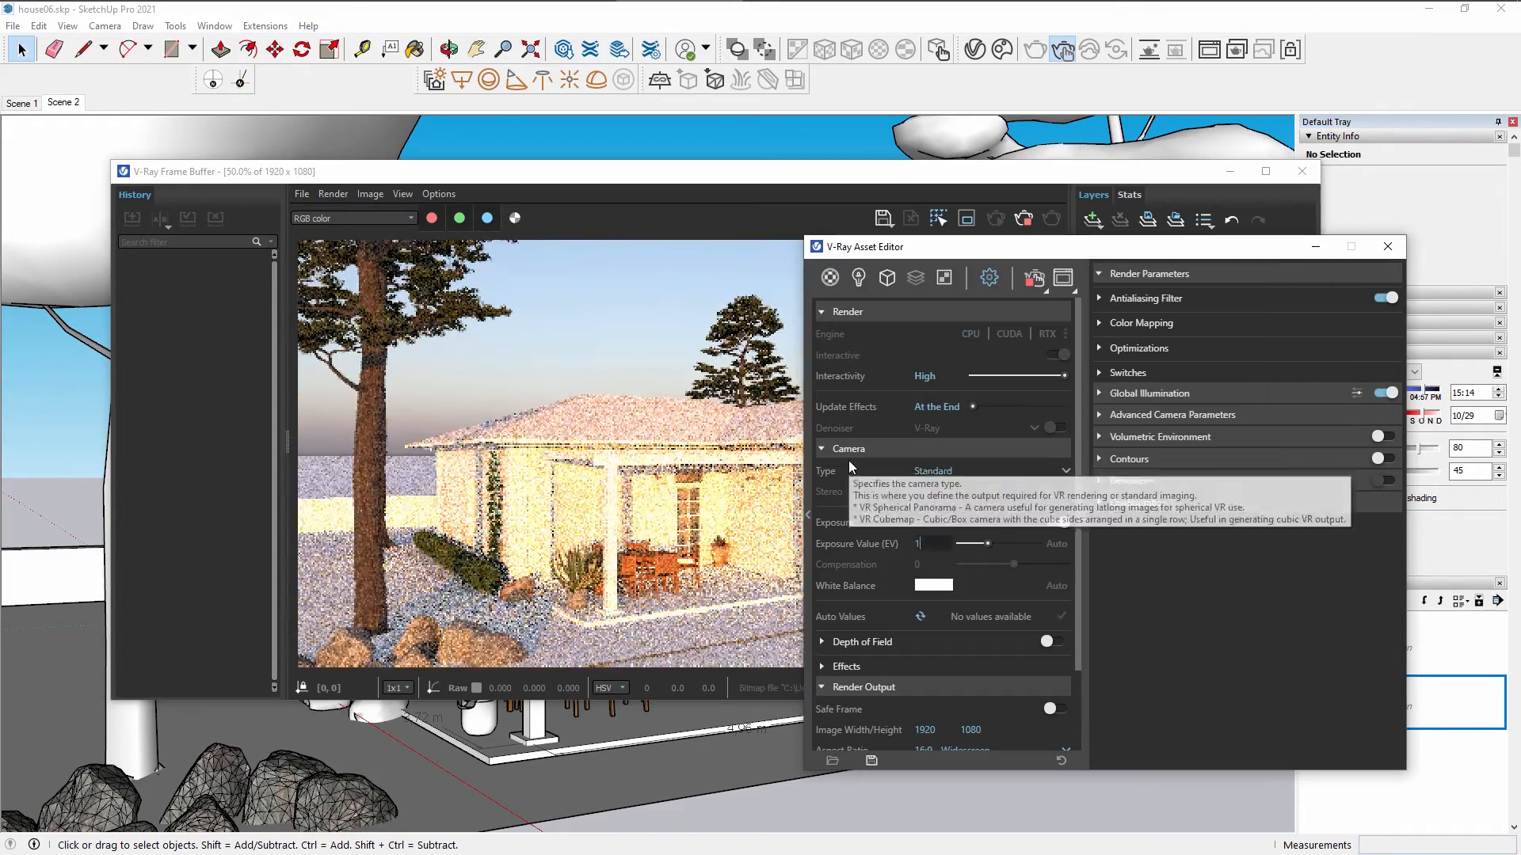
left_click(625, 480)
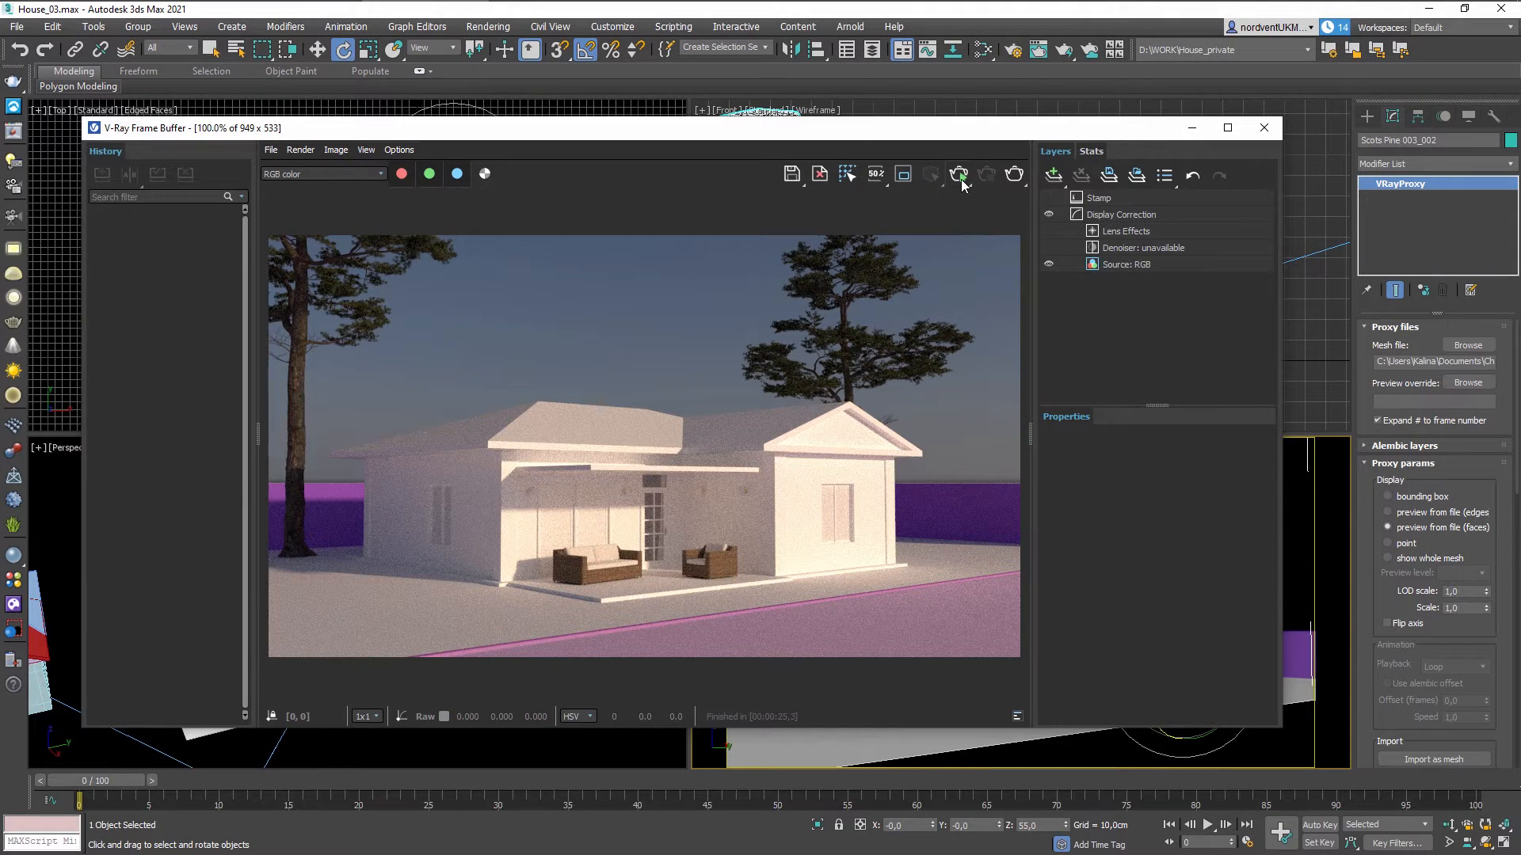
Switch to the House_03 scene in 3ds Max, start an interactive render and move the frame buffer to uncover the Front view.
left_click(958, 182)
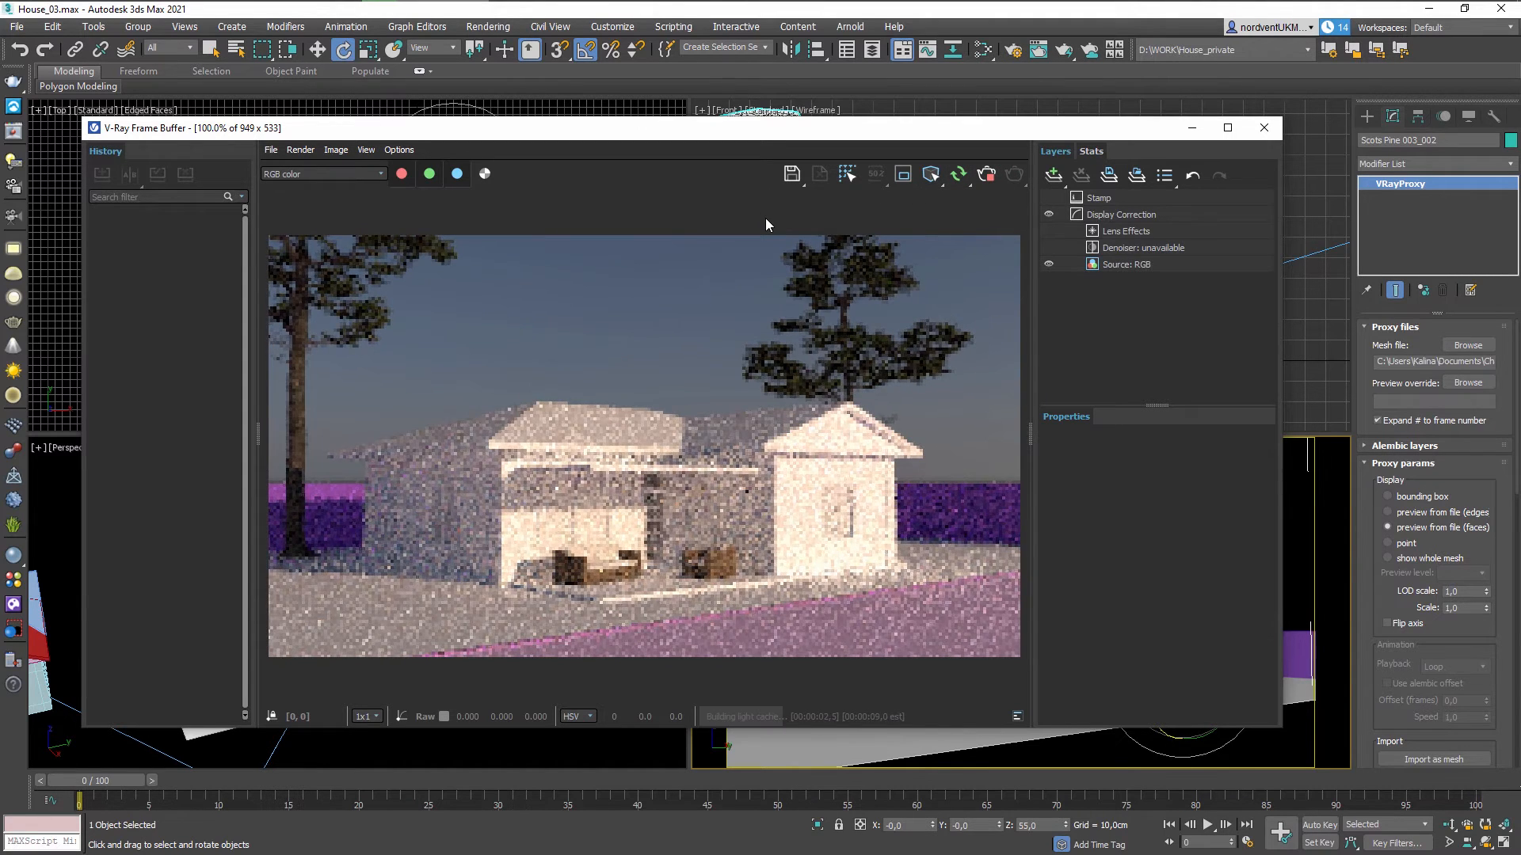
left_click_drag(871, 137, 798, 197)
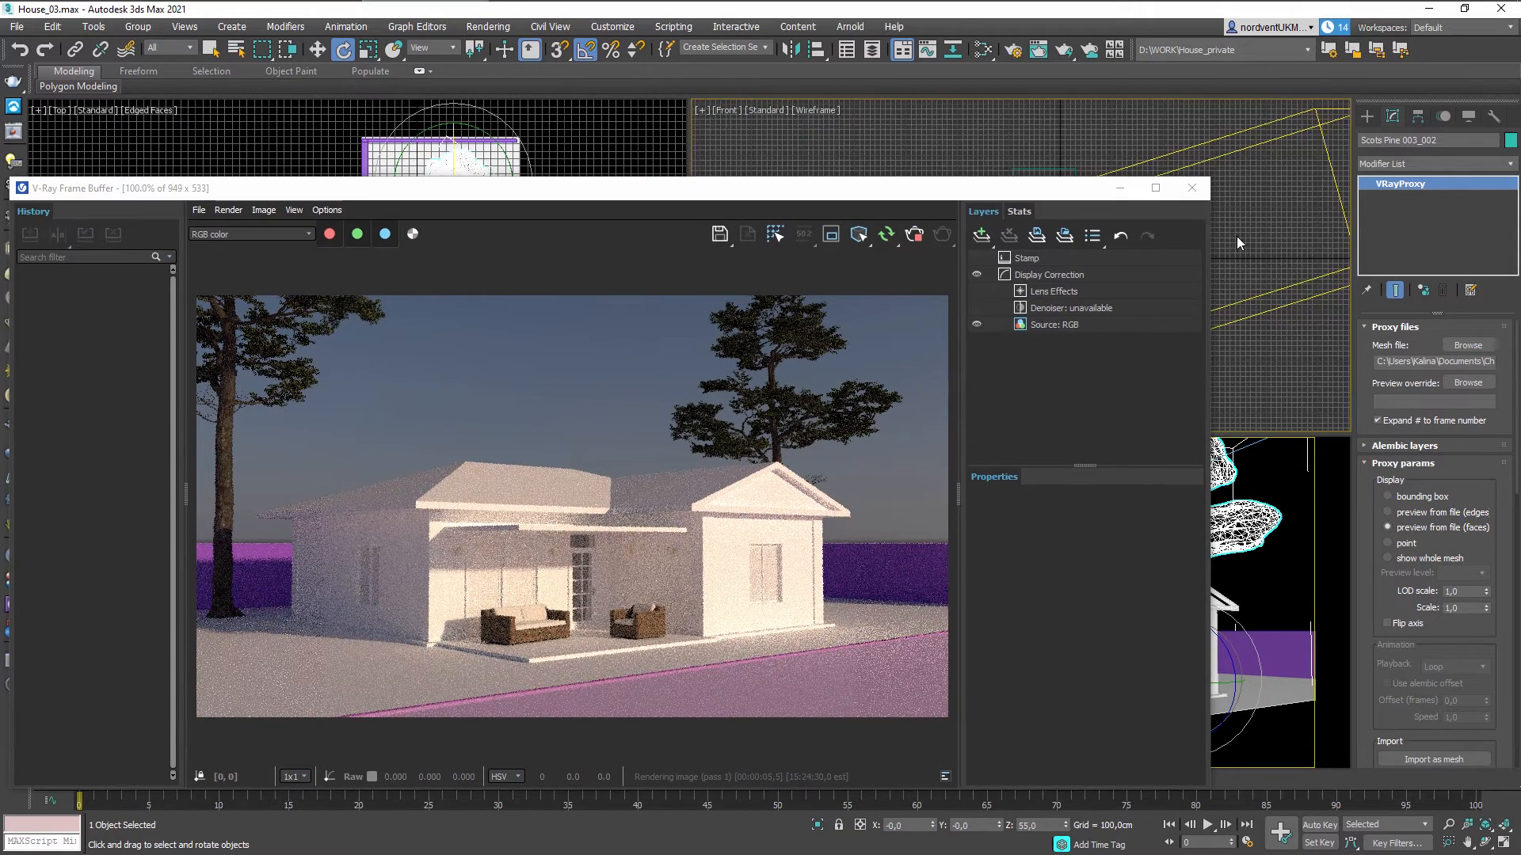
left_click_drag(1074, 213, 1109, 307)
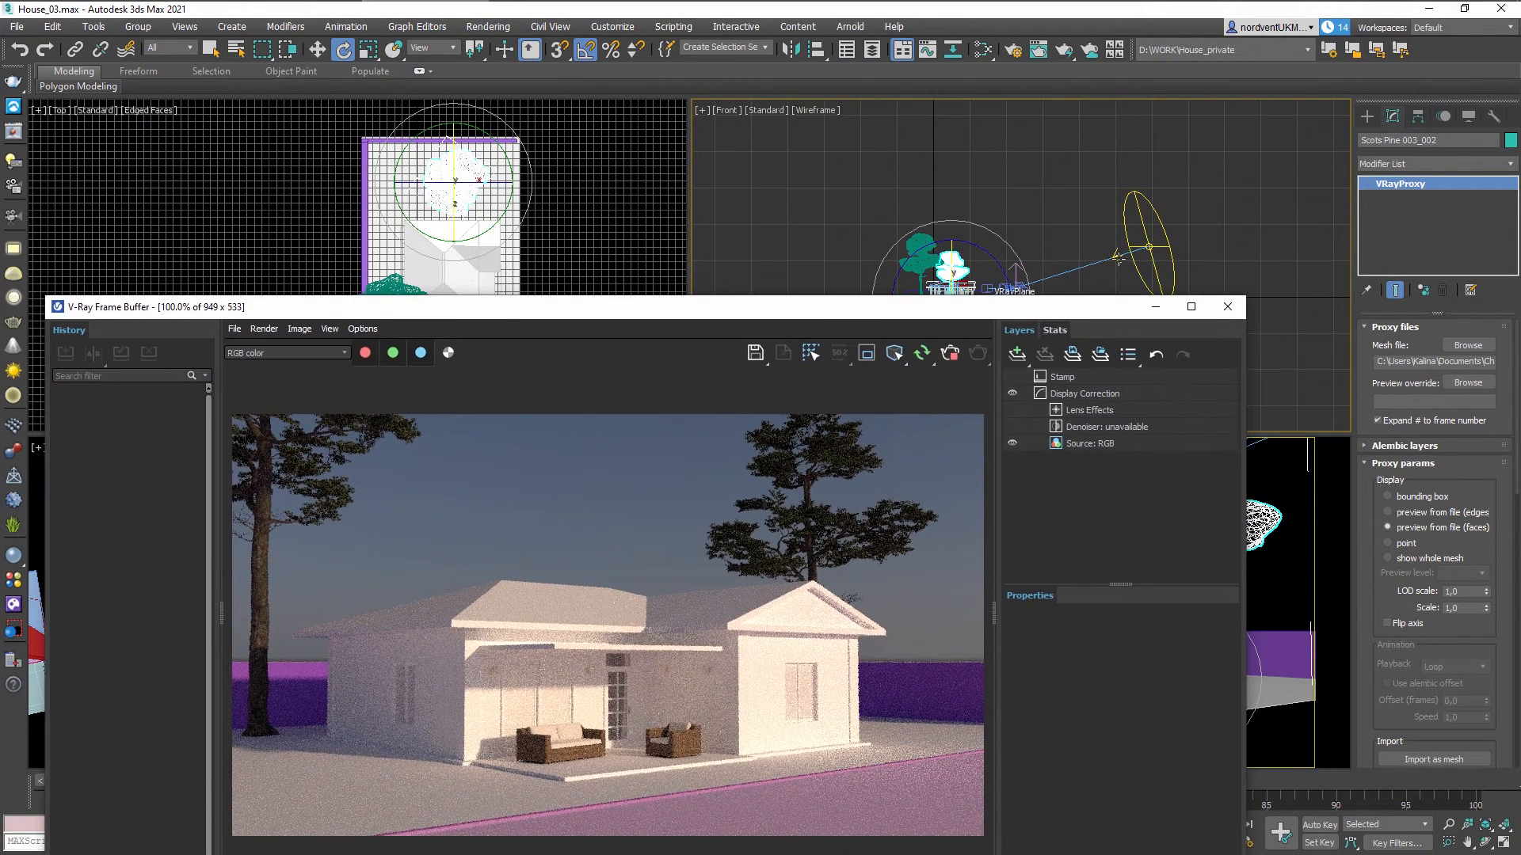
Move the VRaySun farther from the house and slightly lower in the Front view, then reposition the frame buffer over the viewports.
left_click(1113, 257)
key("w")
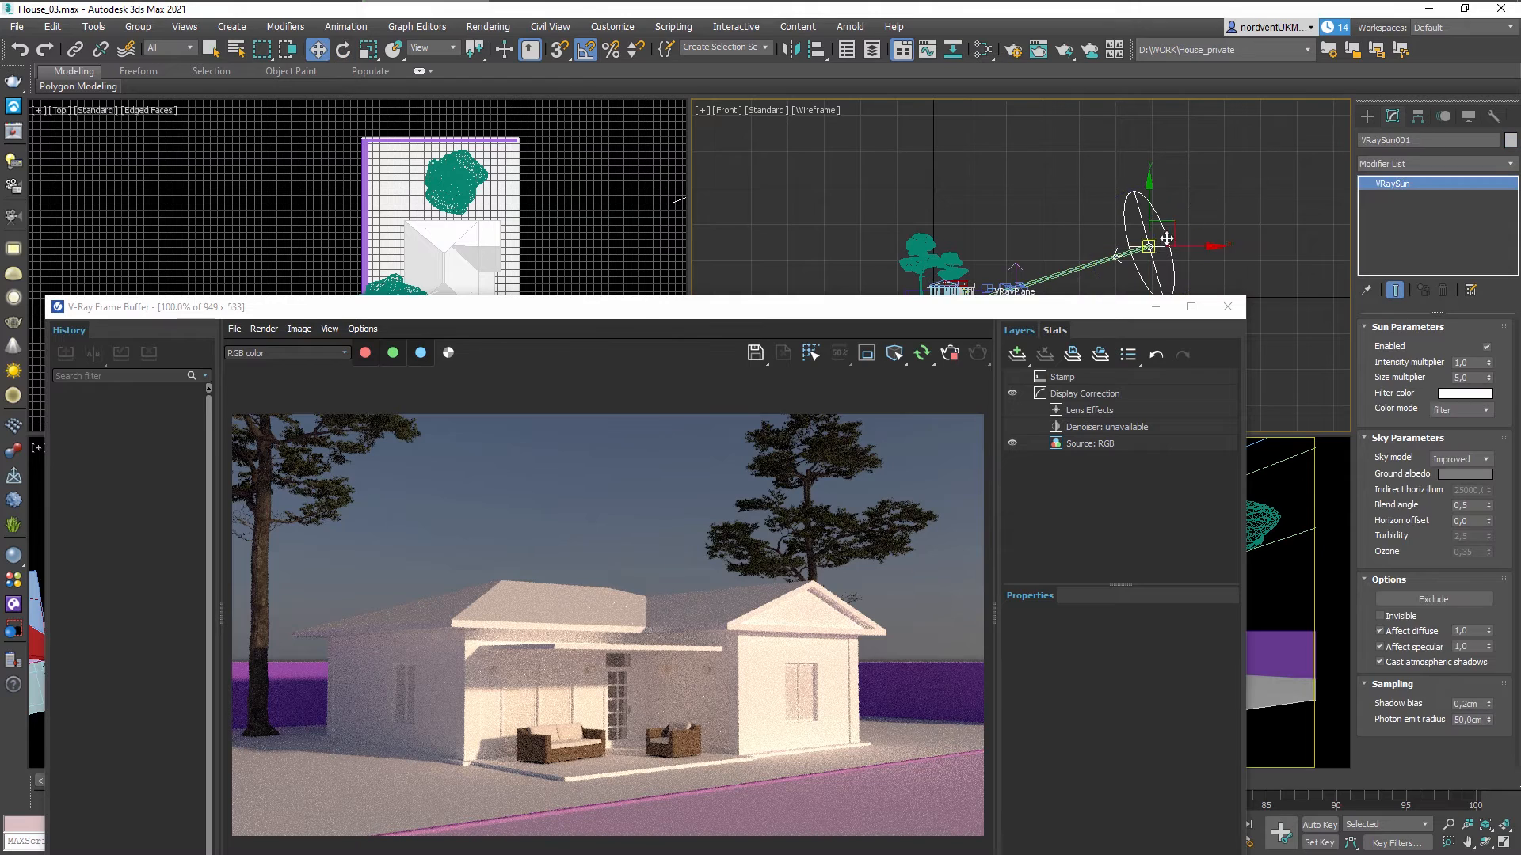
left_click_drag(1164, 231, 1265, 248)
left_click_drag(957, 309, 933, 165)
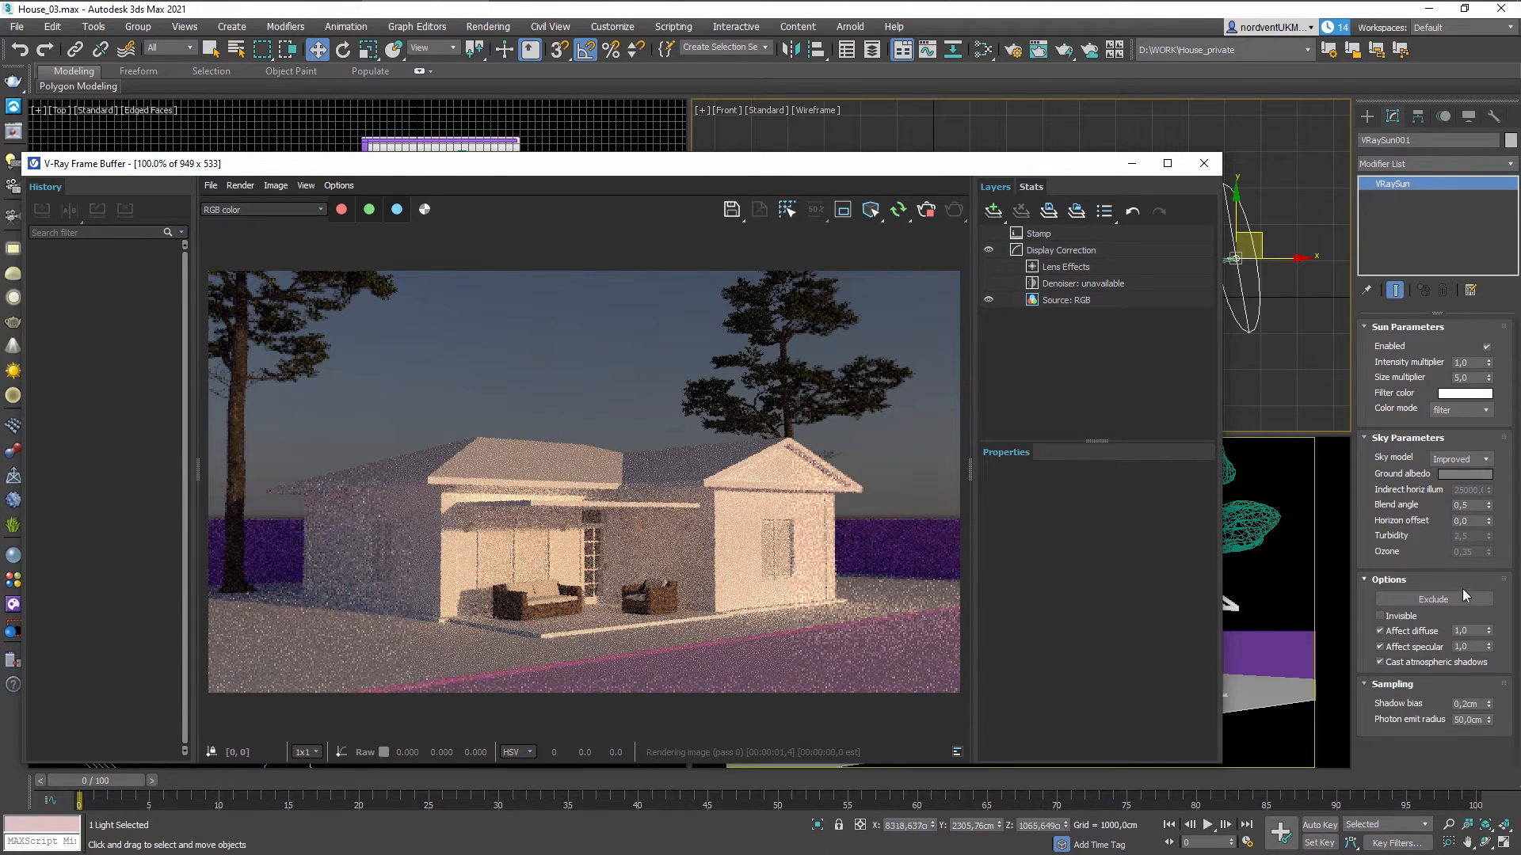
Set the VRaySun's ground albedo to brown with hue 24, saturation 210 and value 51.
left_click(1445, 471)
left_click(544, 167)
left_click_drag(516, 134, 507, 134)
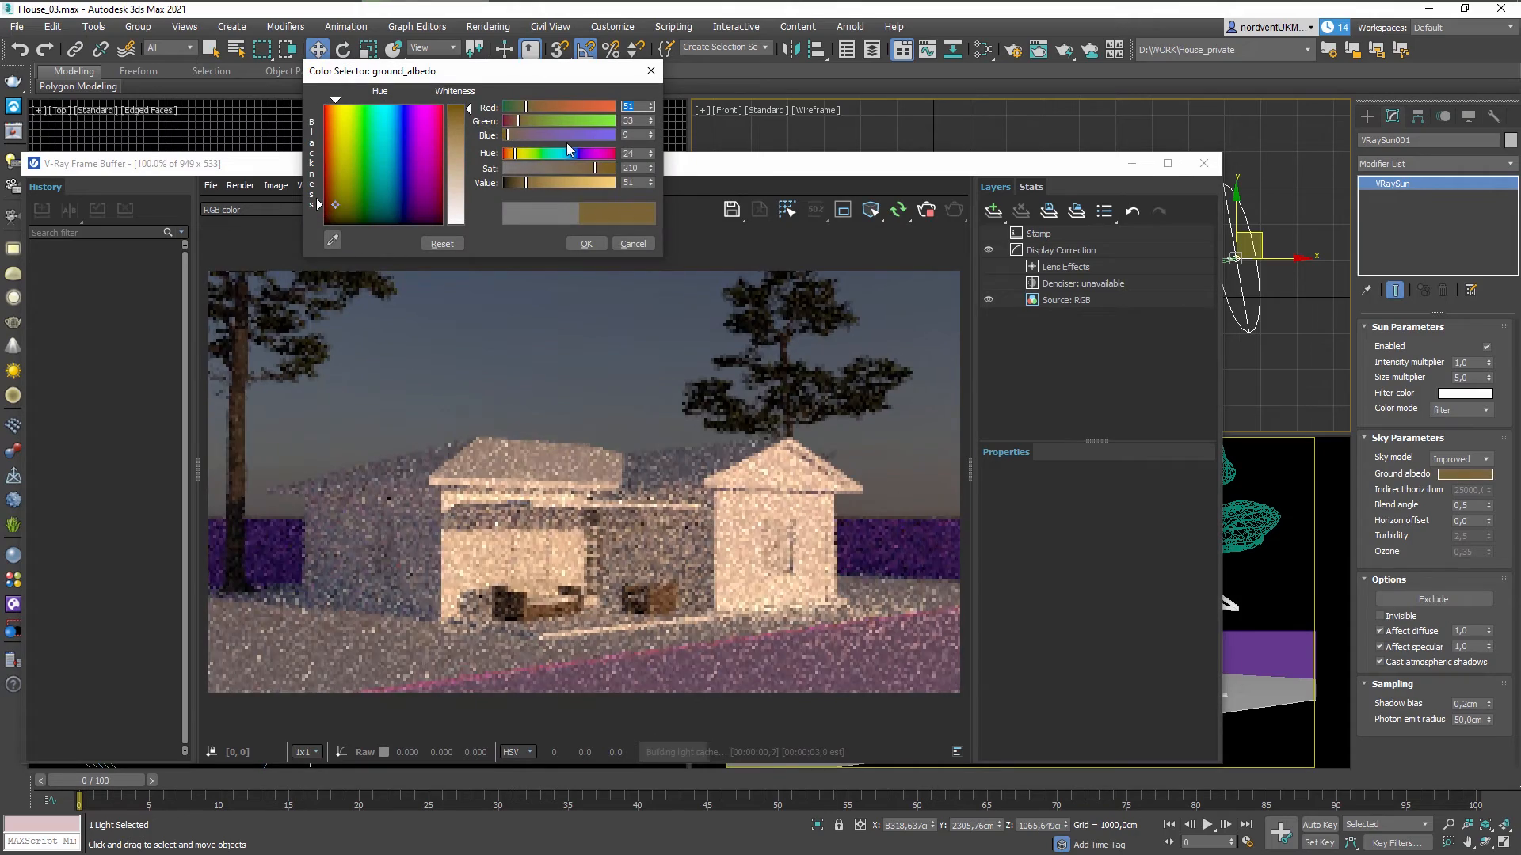
left_click(584, 243)
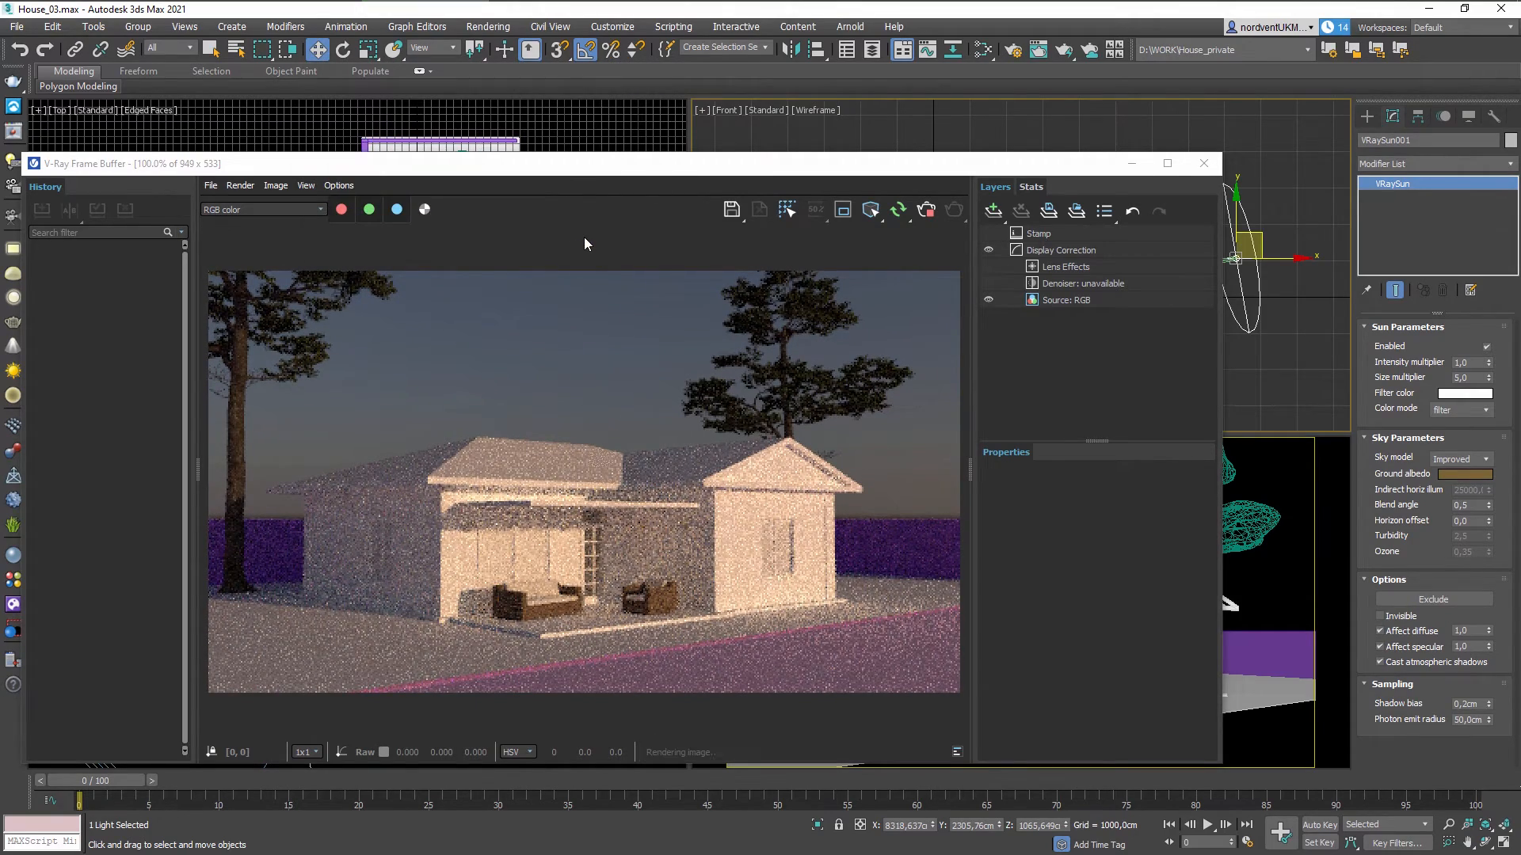
Select the purple boundary wall, create a VRayMtl in the Slate Material Editor and assign it to the wall.
left_click(1248, 661)
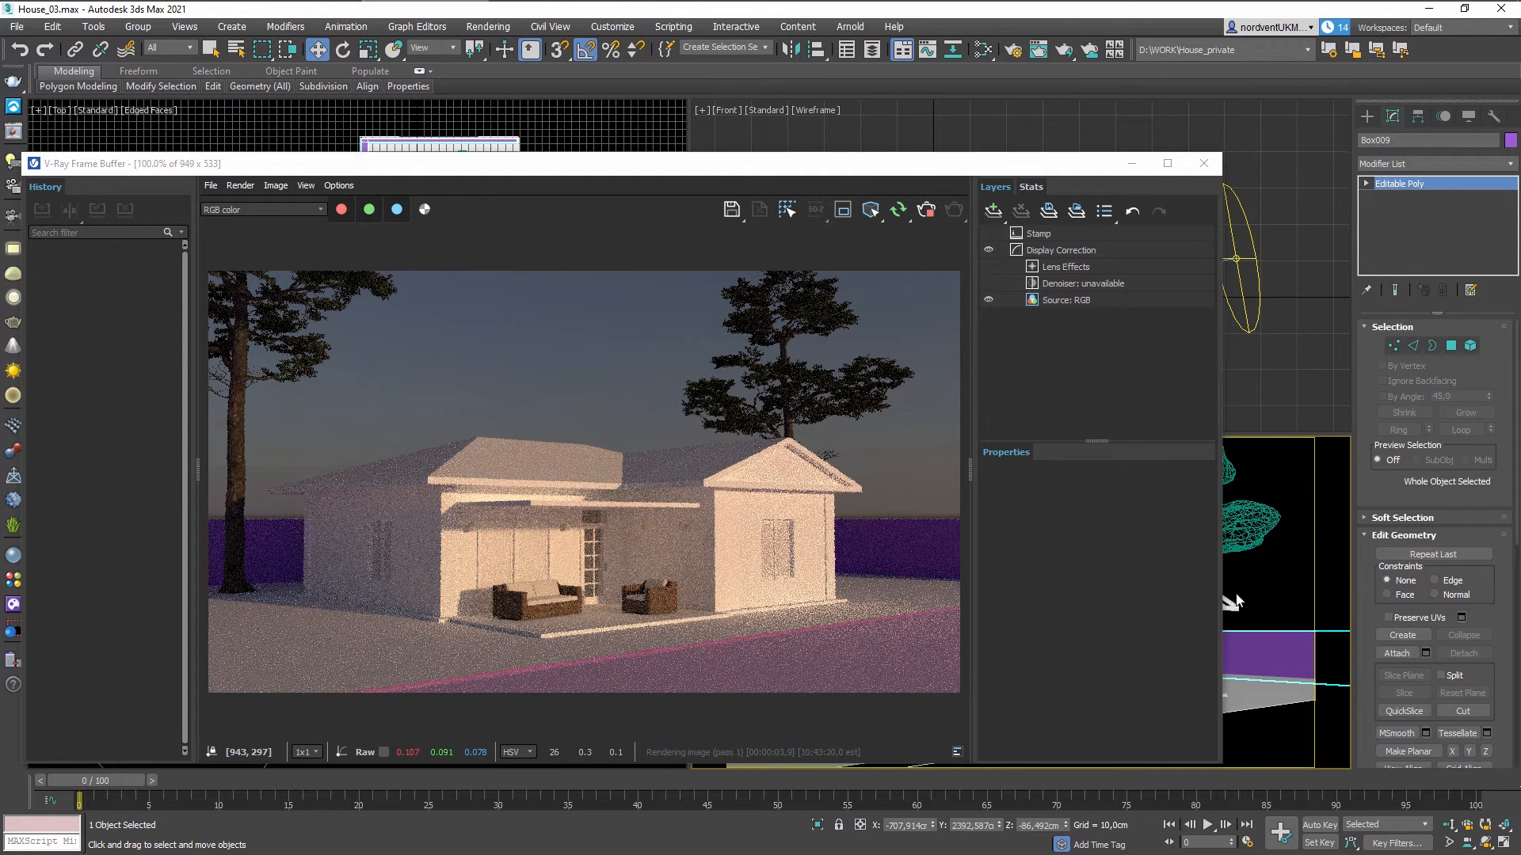
key("m")
scroll(130, 377, "down", 10)
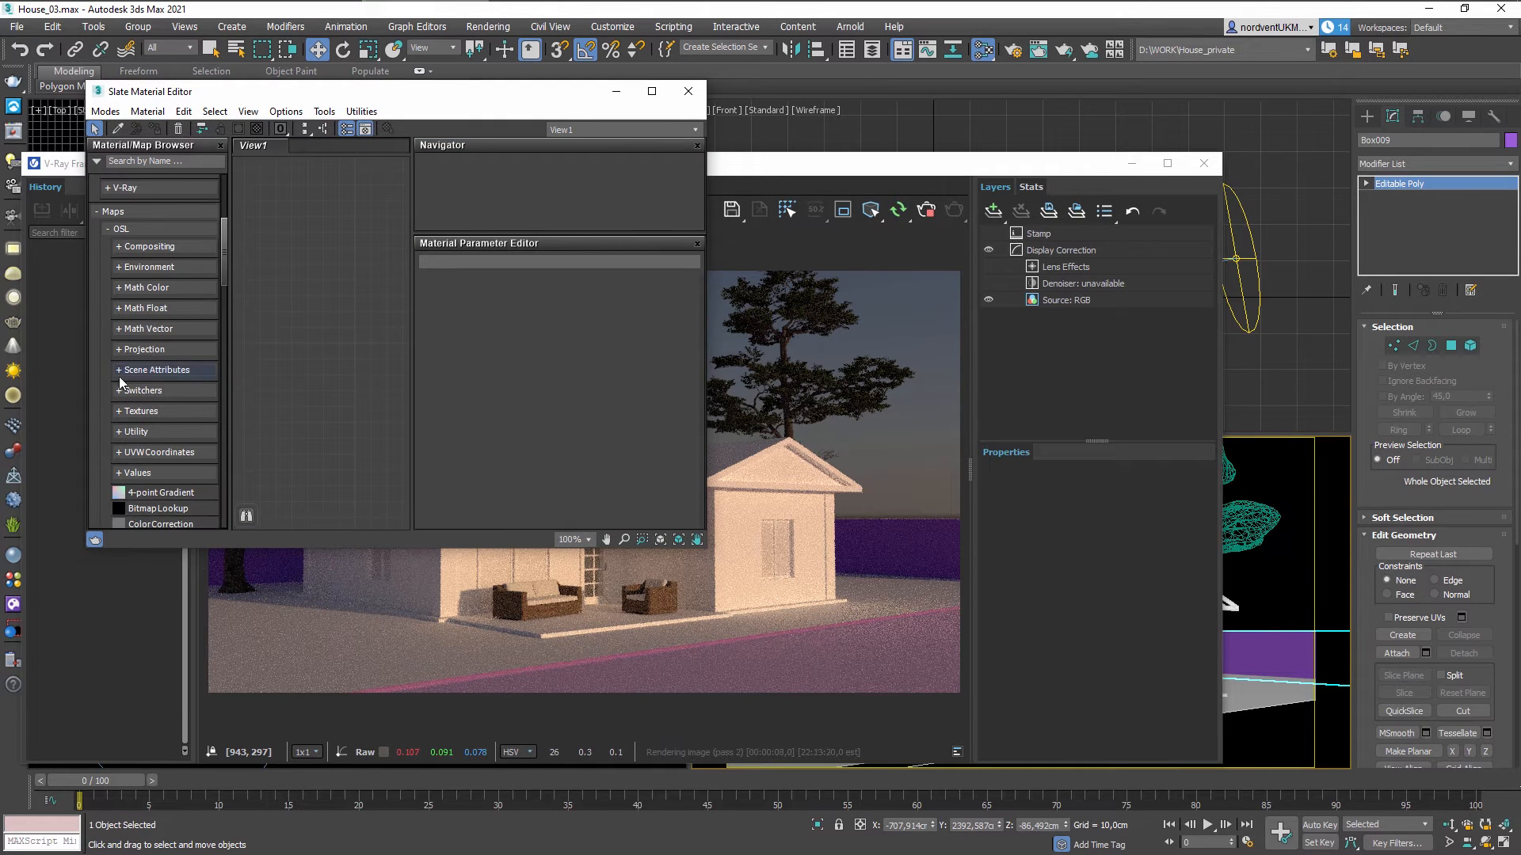
scroll(152, 356, "up", 10)
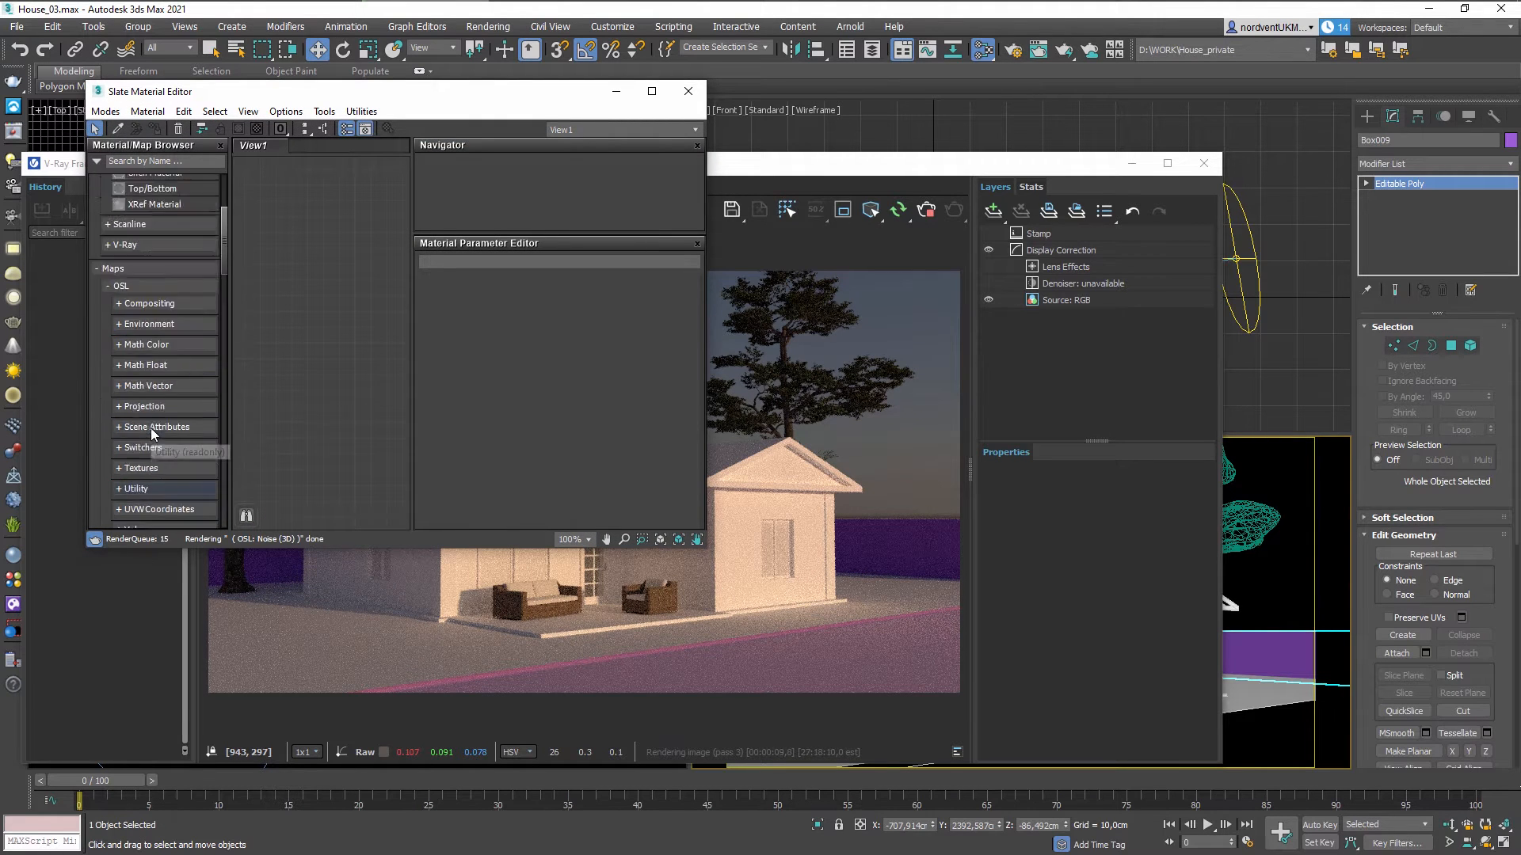
left_click(153, 416)
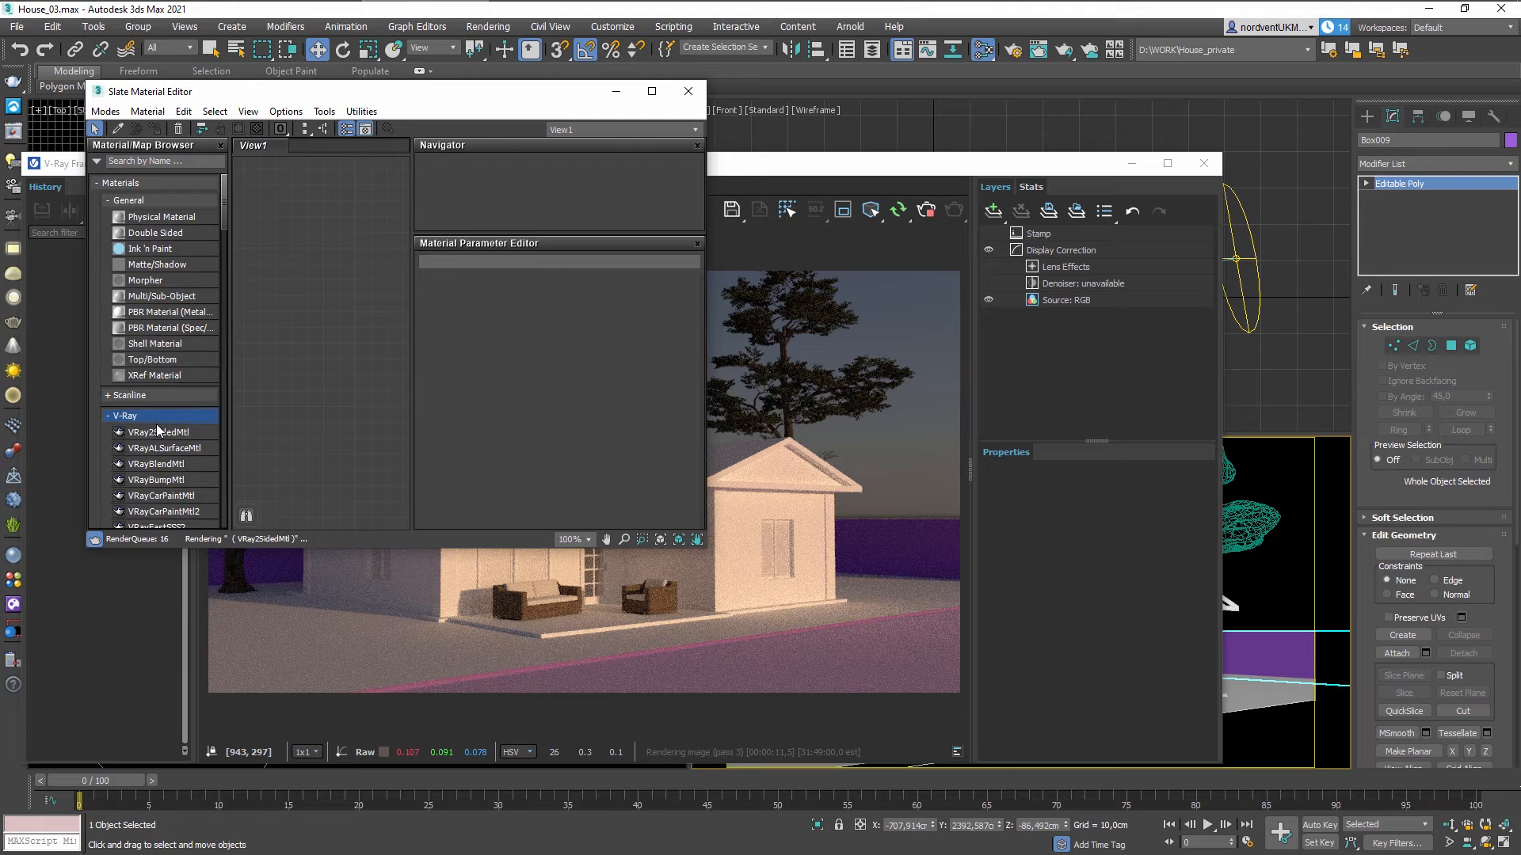
scroll(150, 443, "down", 4)
scroll(145, 487, "down", 1)
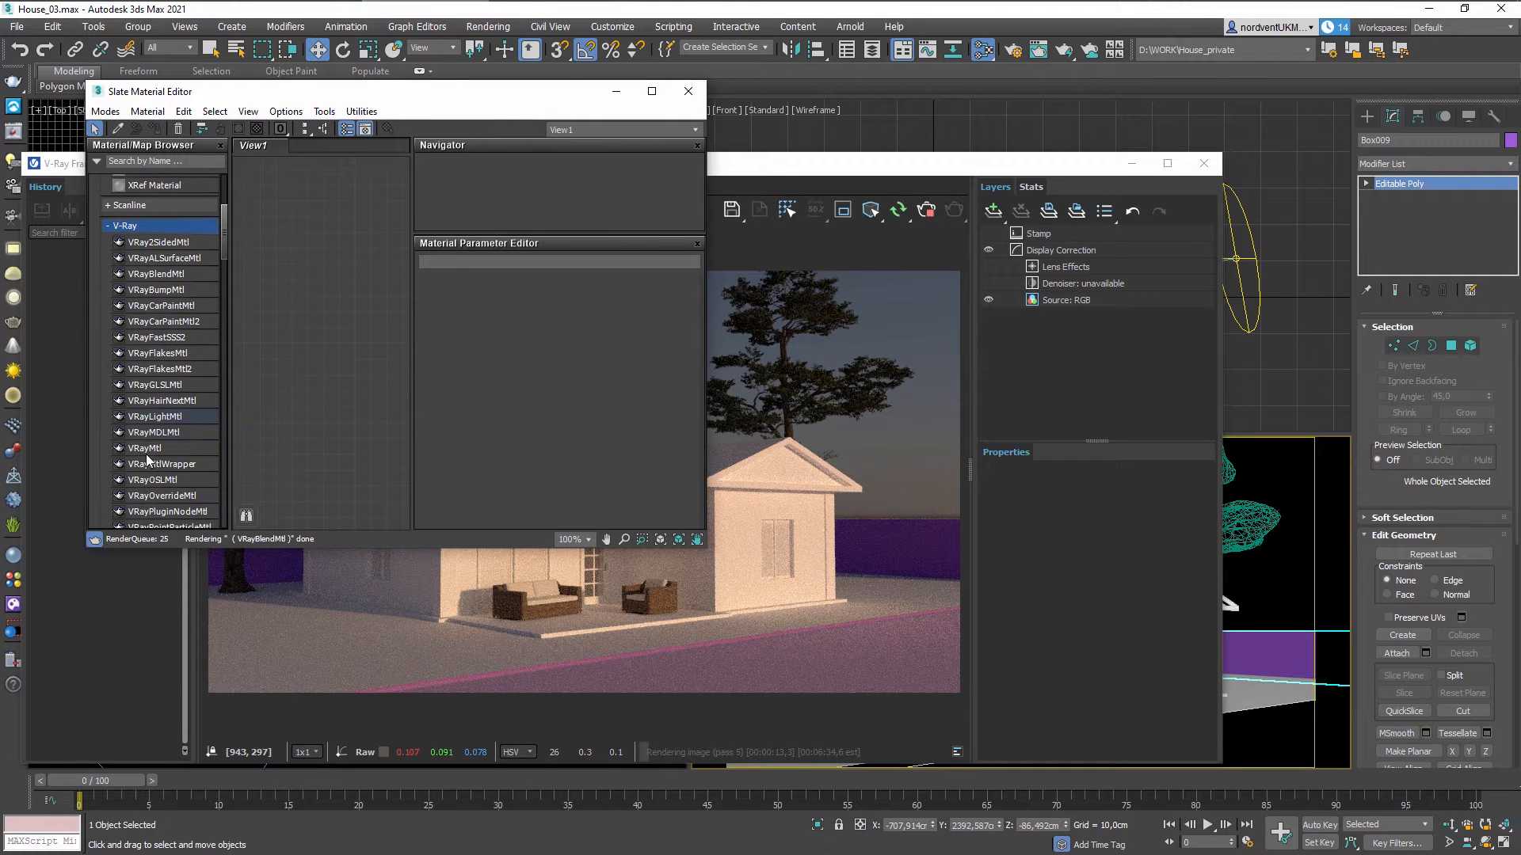
double_click(153, 479)
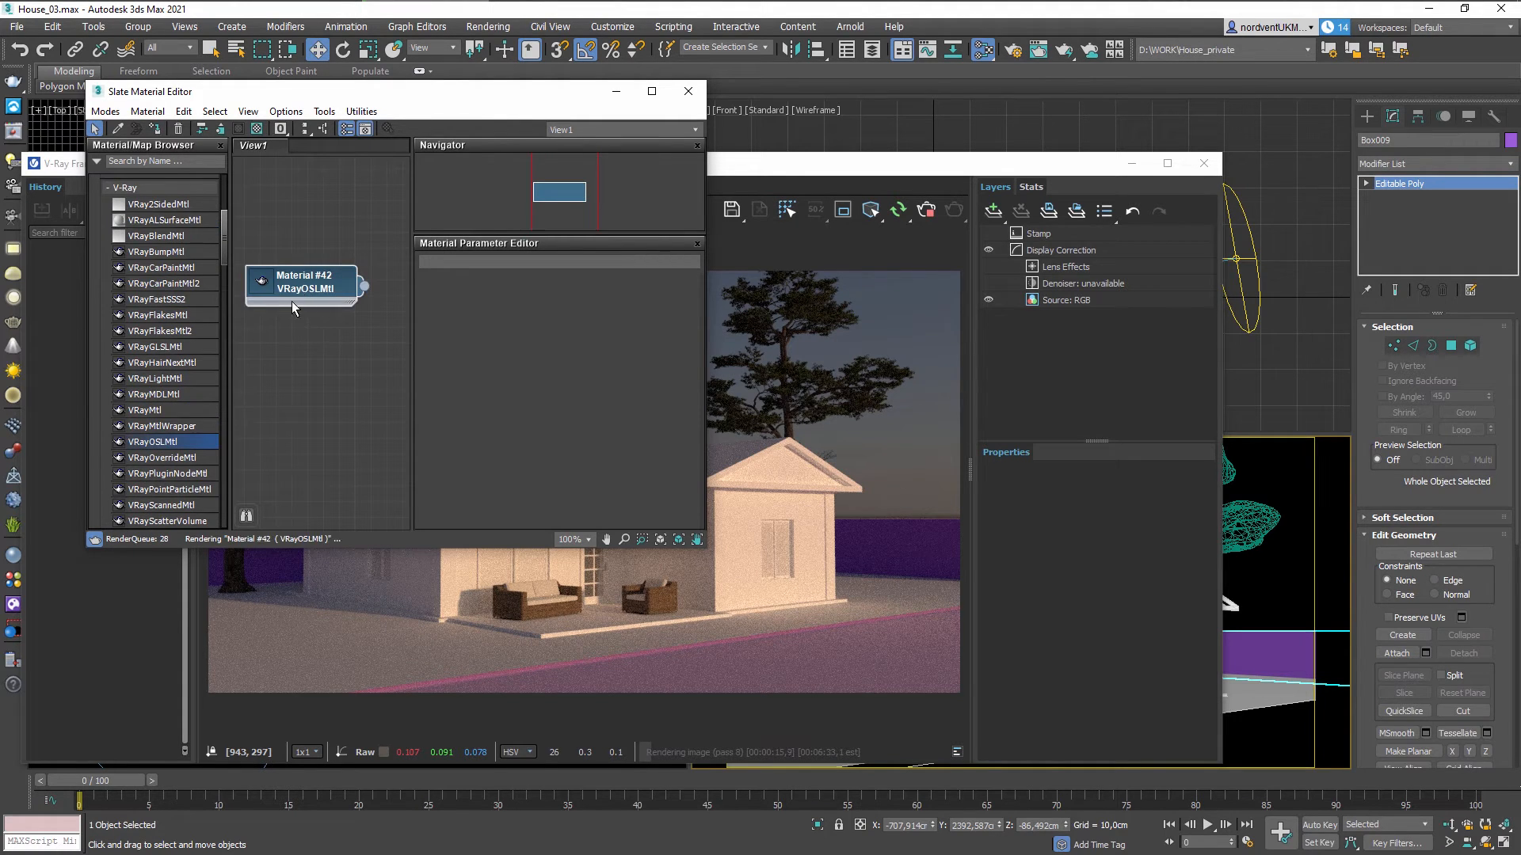
left_click_drag(168, 412, 297, 341)
Assign the same VRayMtl to the VRayPlane infinite ground plane and reopen the V-Ray frame buffer.
left_click(758, 10)
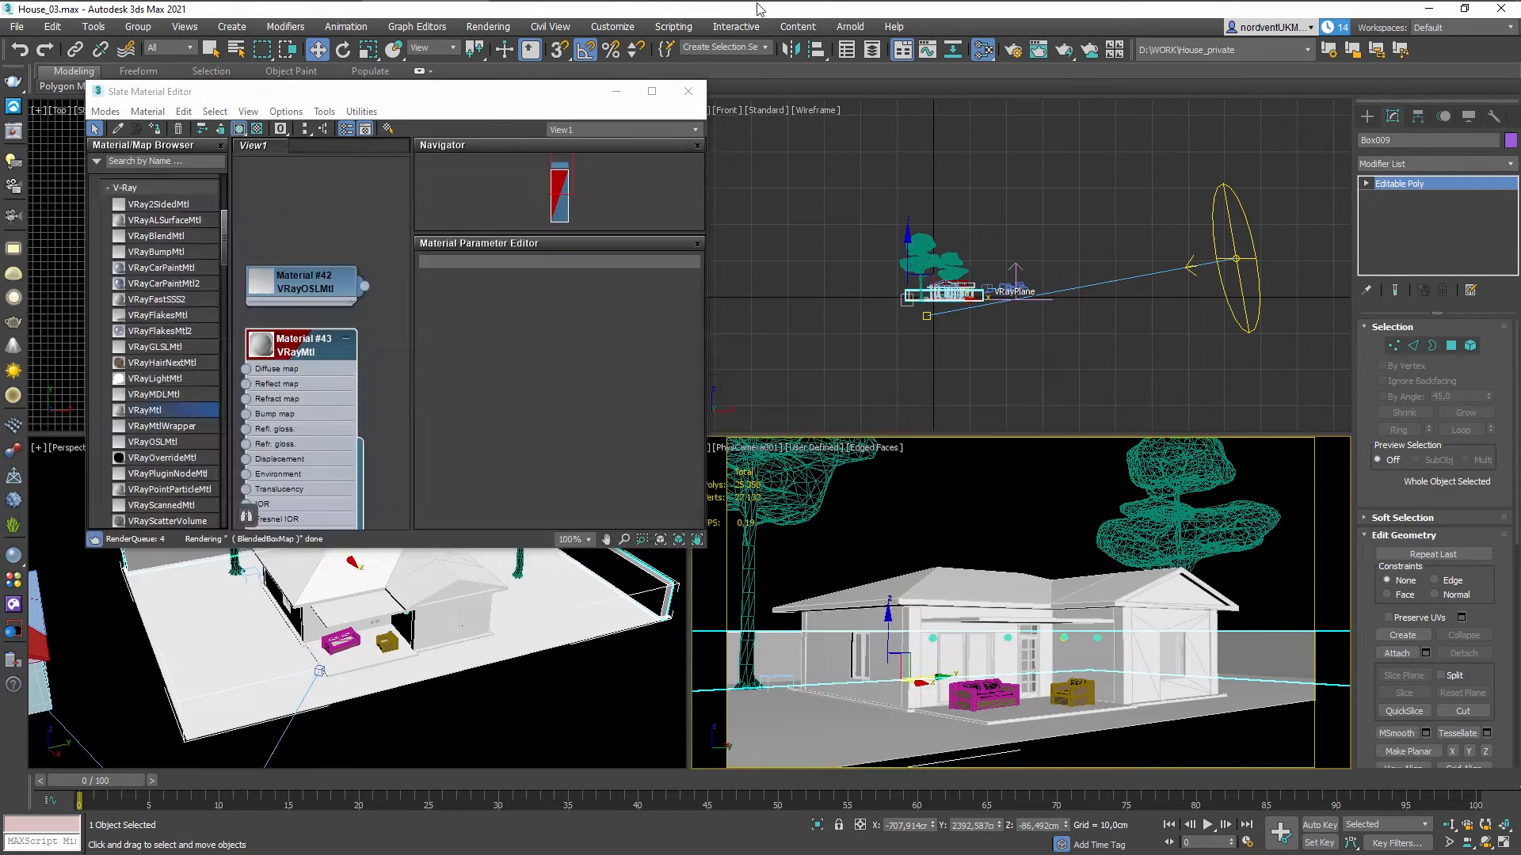
left_click(1045, 311)
key("z")
right_click(1033, 524)
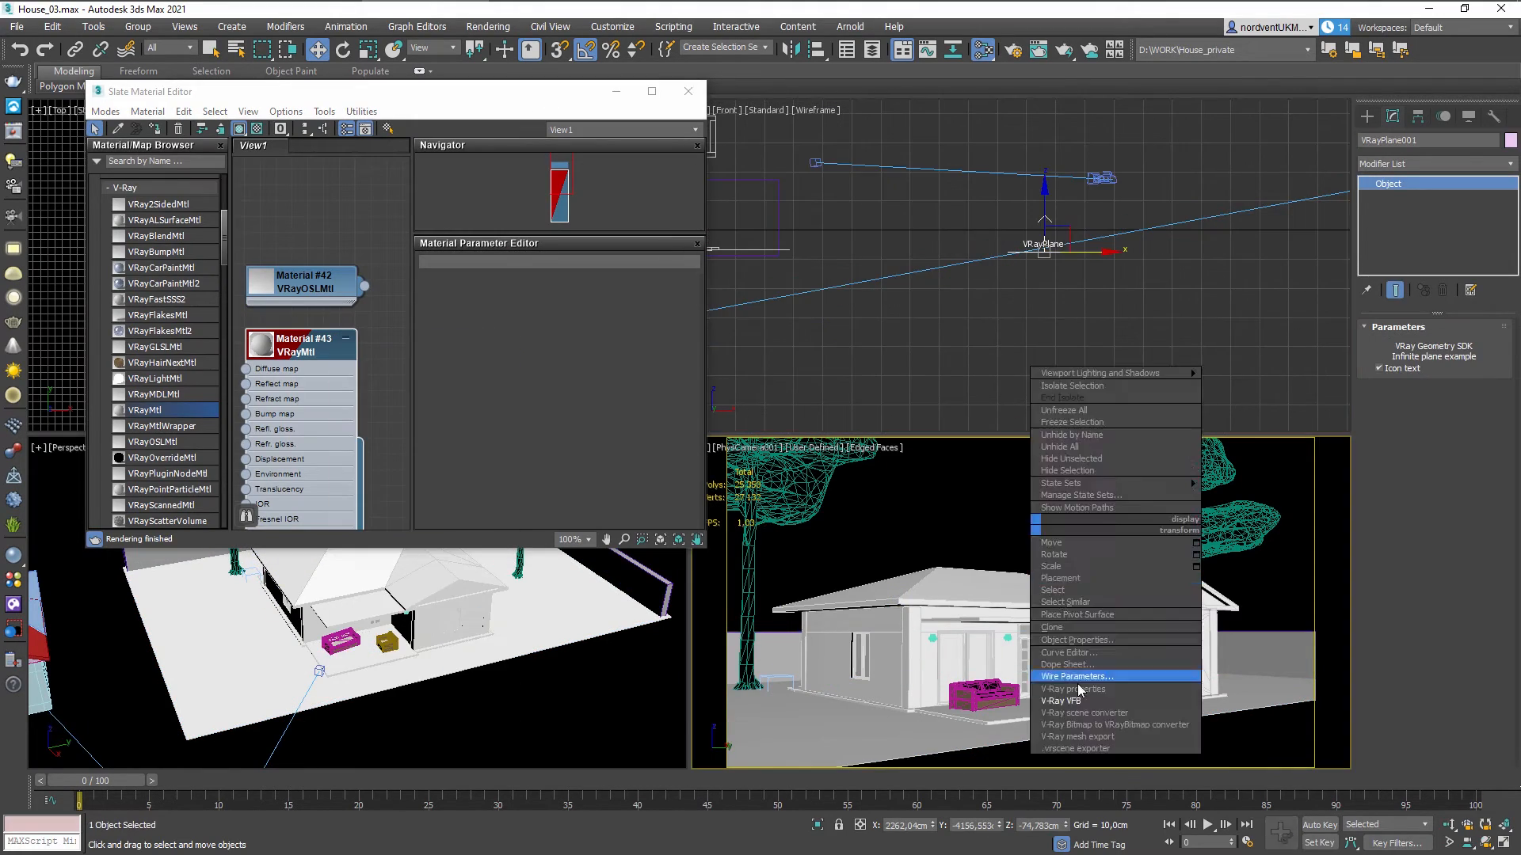
left_click(1054, 701)
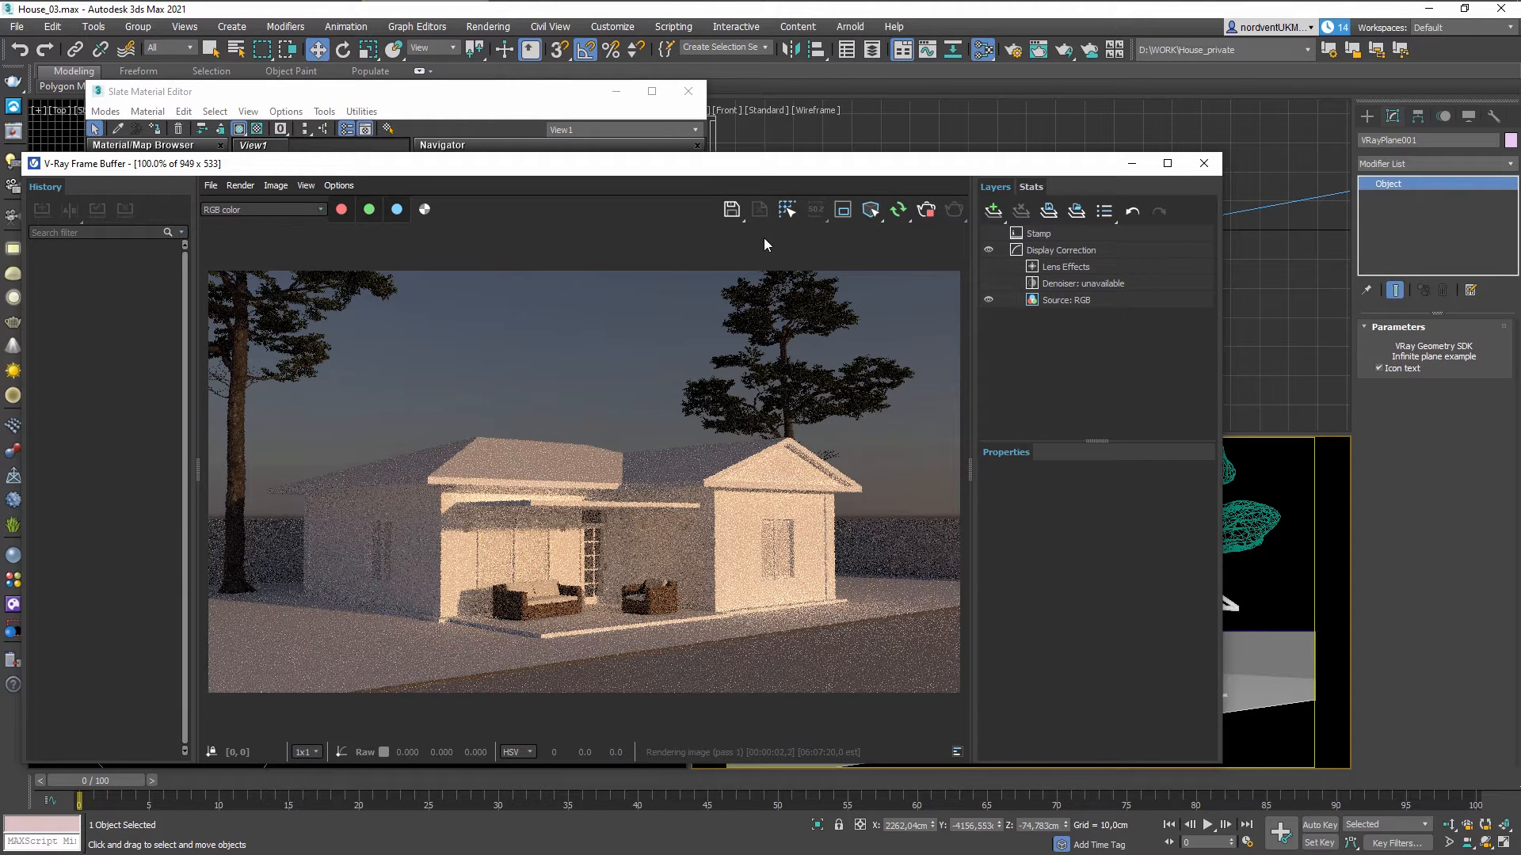
Move the frame buffer aside and enlarge the Slate Material Editor so the whole VRayMtl node fits in its view.
left_click_drag(699, 172, 914, 167)
left_click(361, 103)
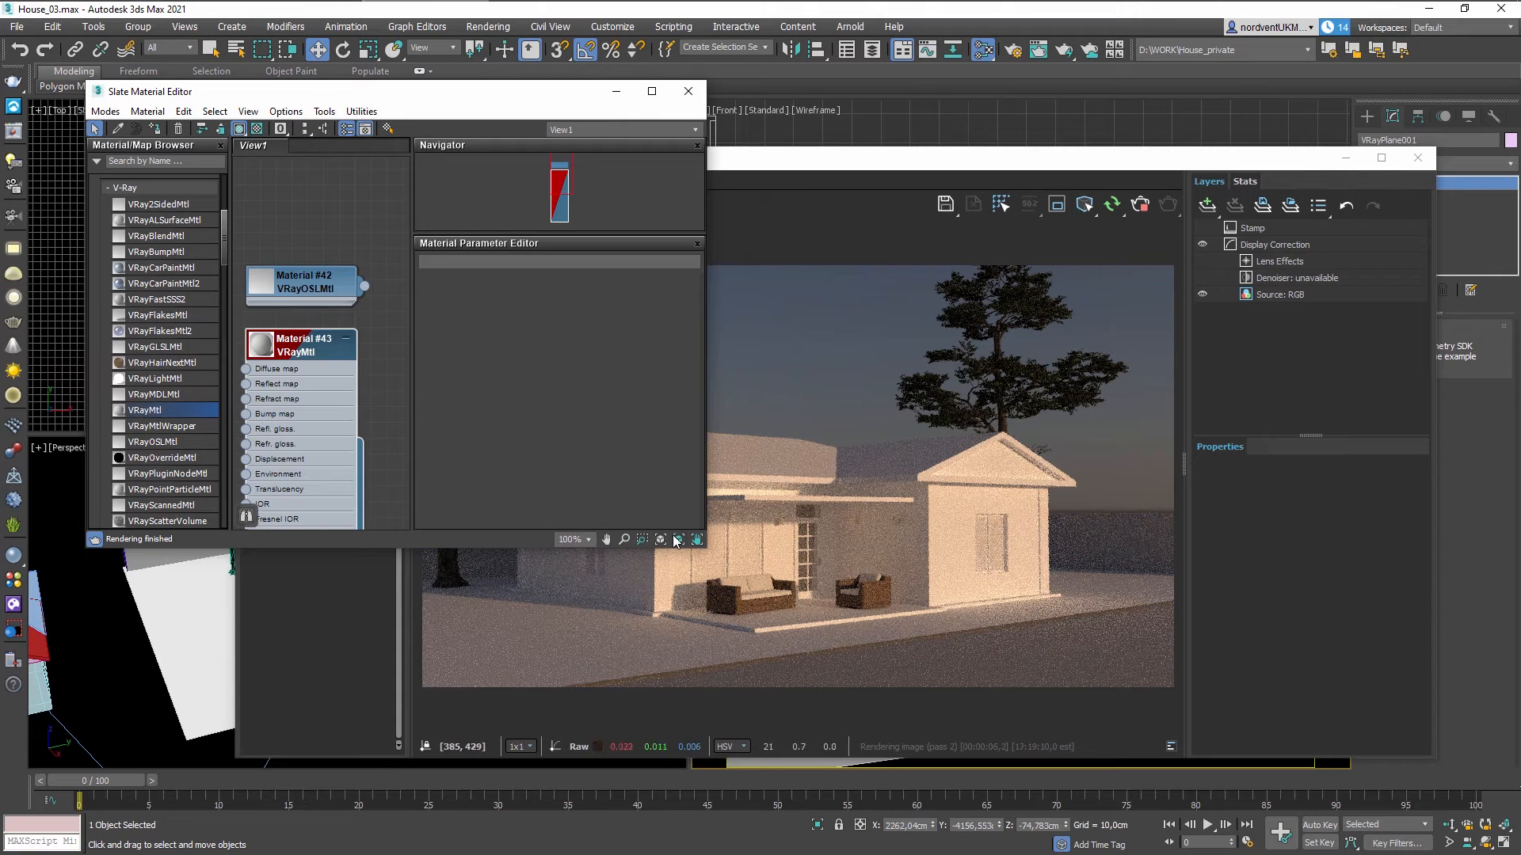
left_click_drag(707, 553, 844, 664)
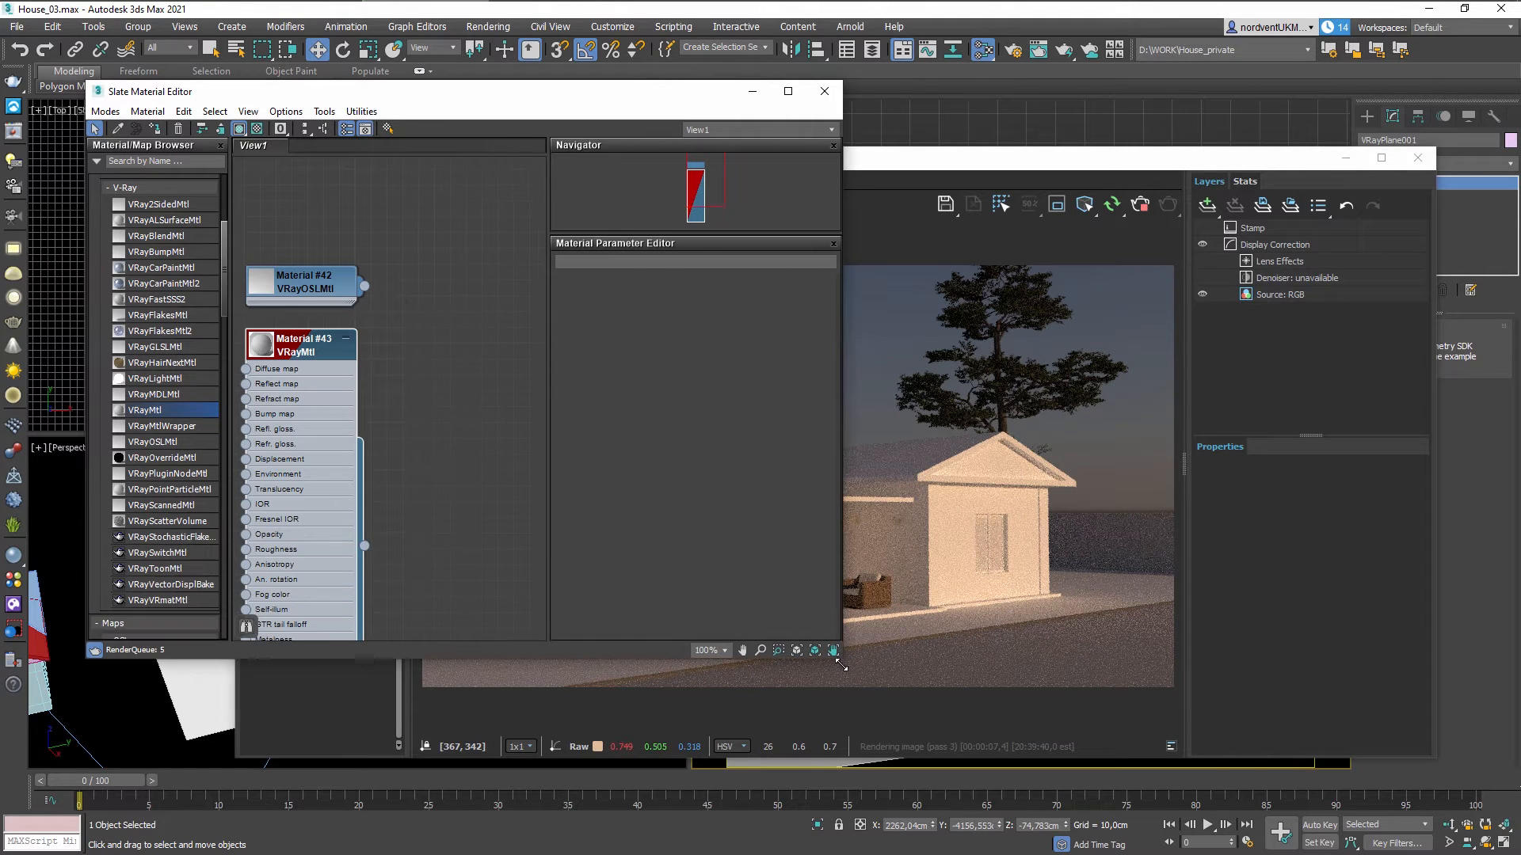
left_click_drag(509, 96, 510, 209)
middle_click_drag(383, 547, 454, 468)
scroll(440, 476, "down", 2)
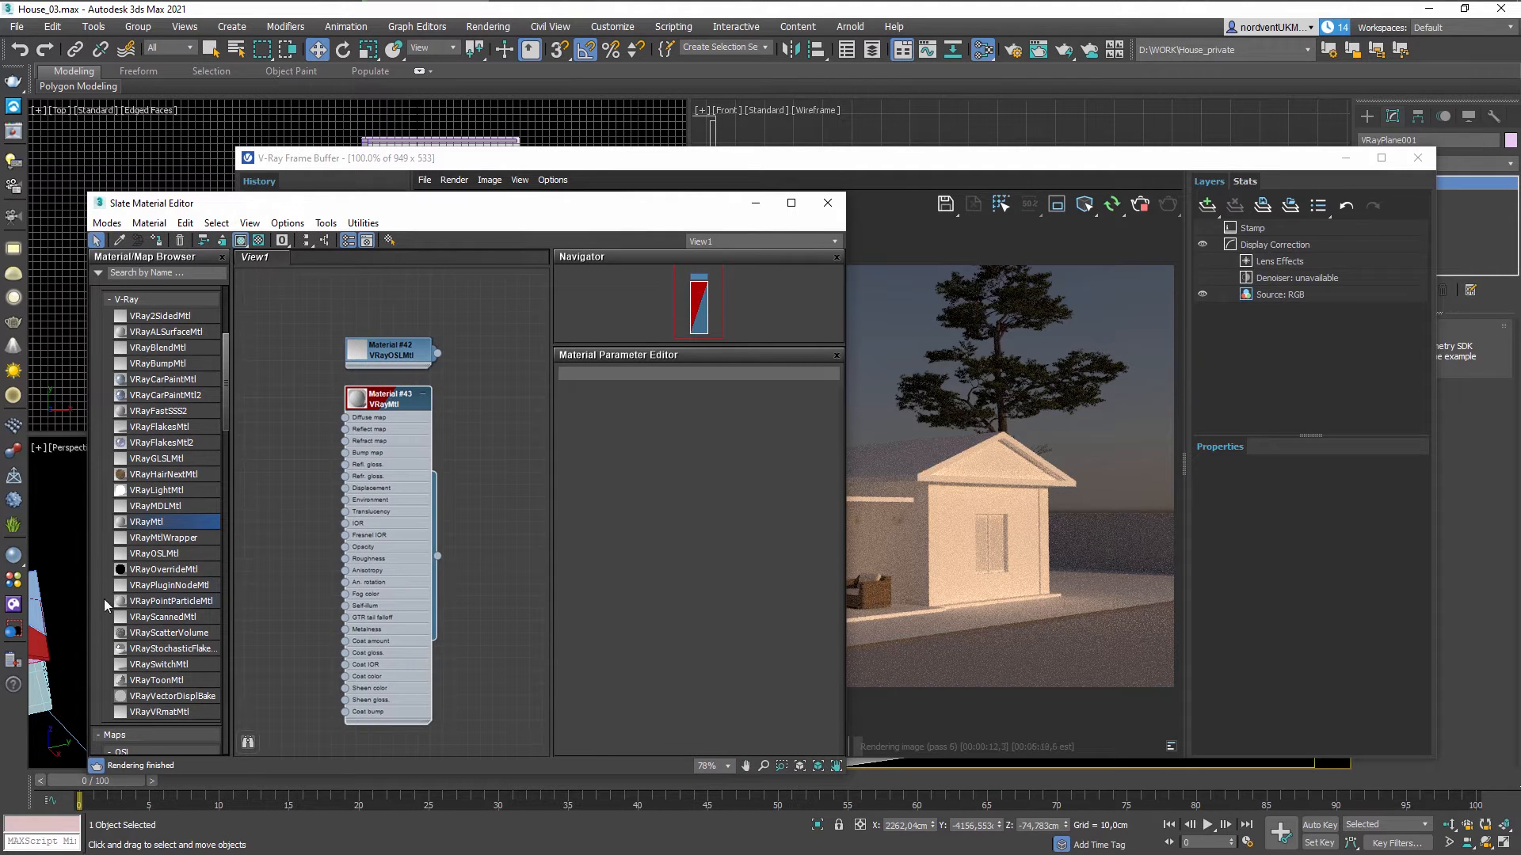
Open the V-Ray Material Library Browser beside the viewports and close the frame buffer and the Slate Material Editor.
left_click(16, 582)
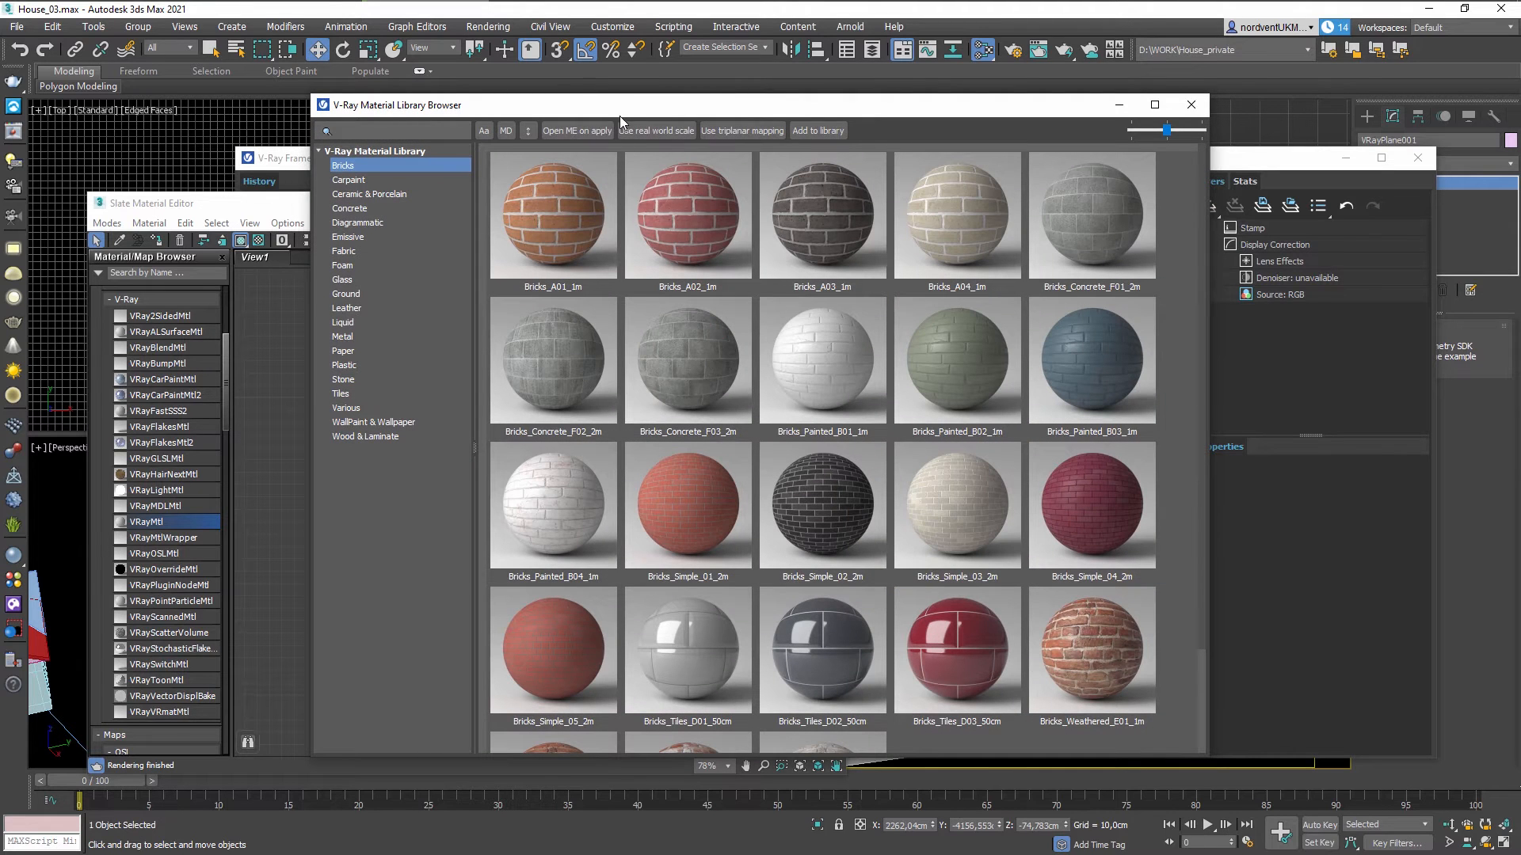
left_click_drag(599, 114, 342, 123)
left_click(1138, 205)
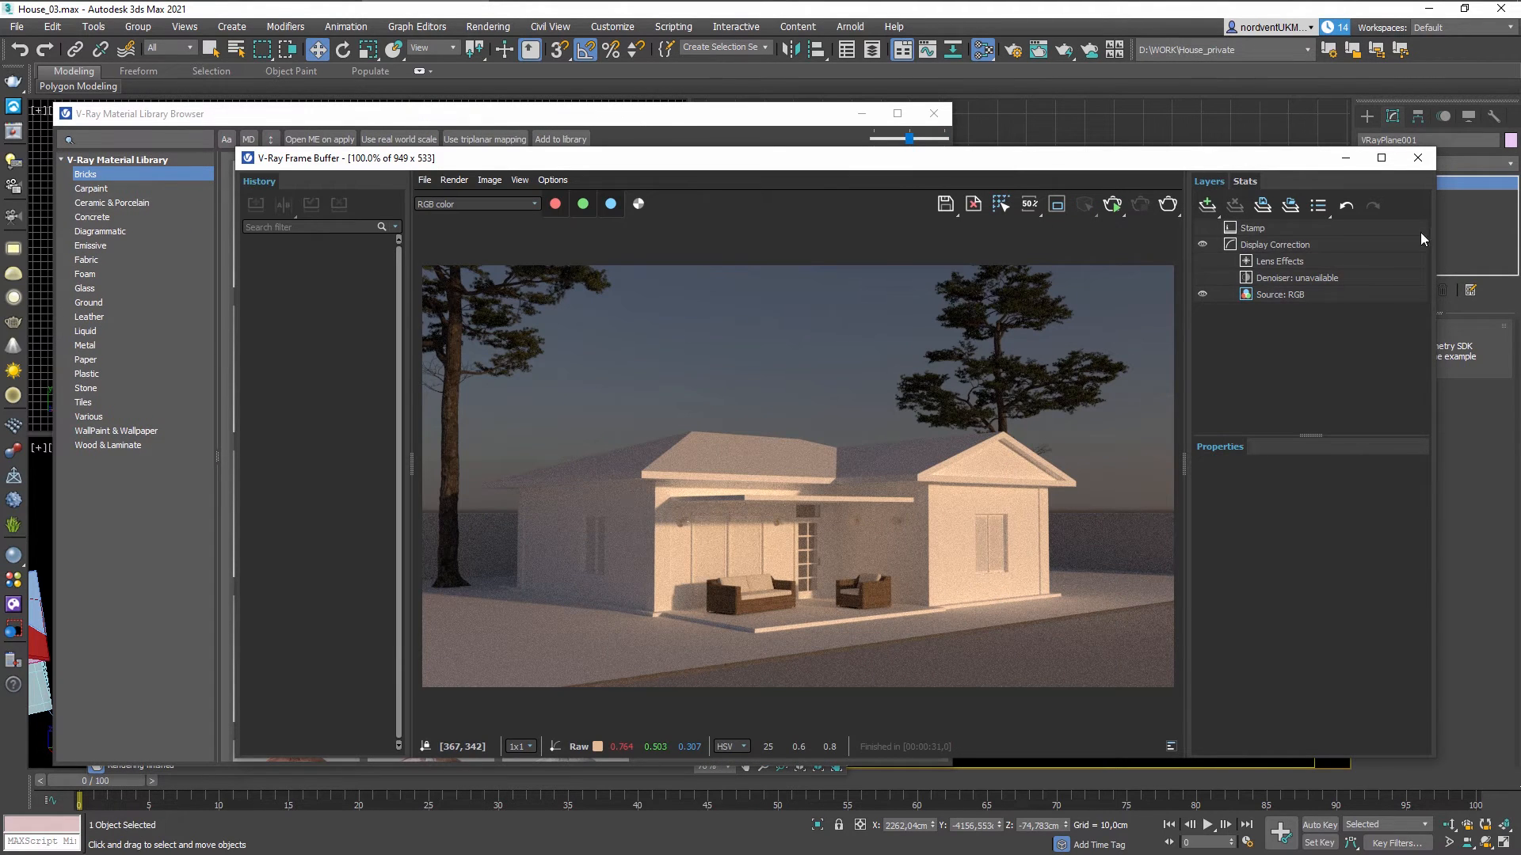
left_click(1416, 158)
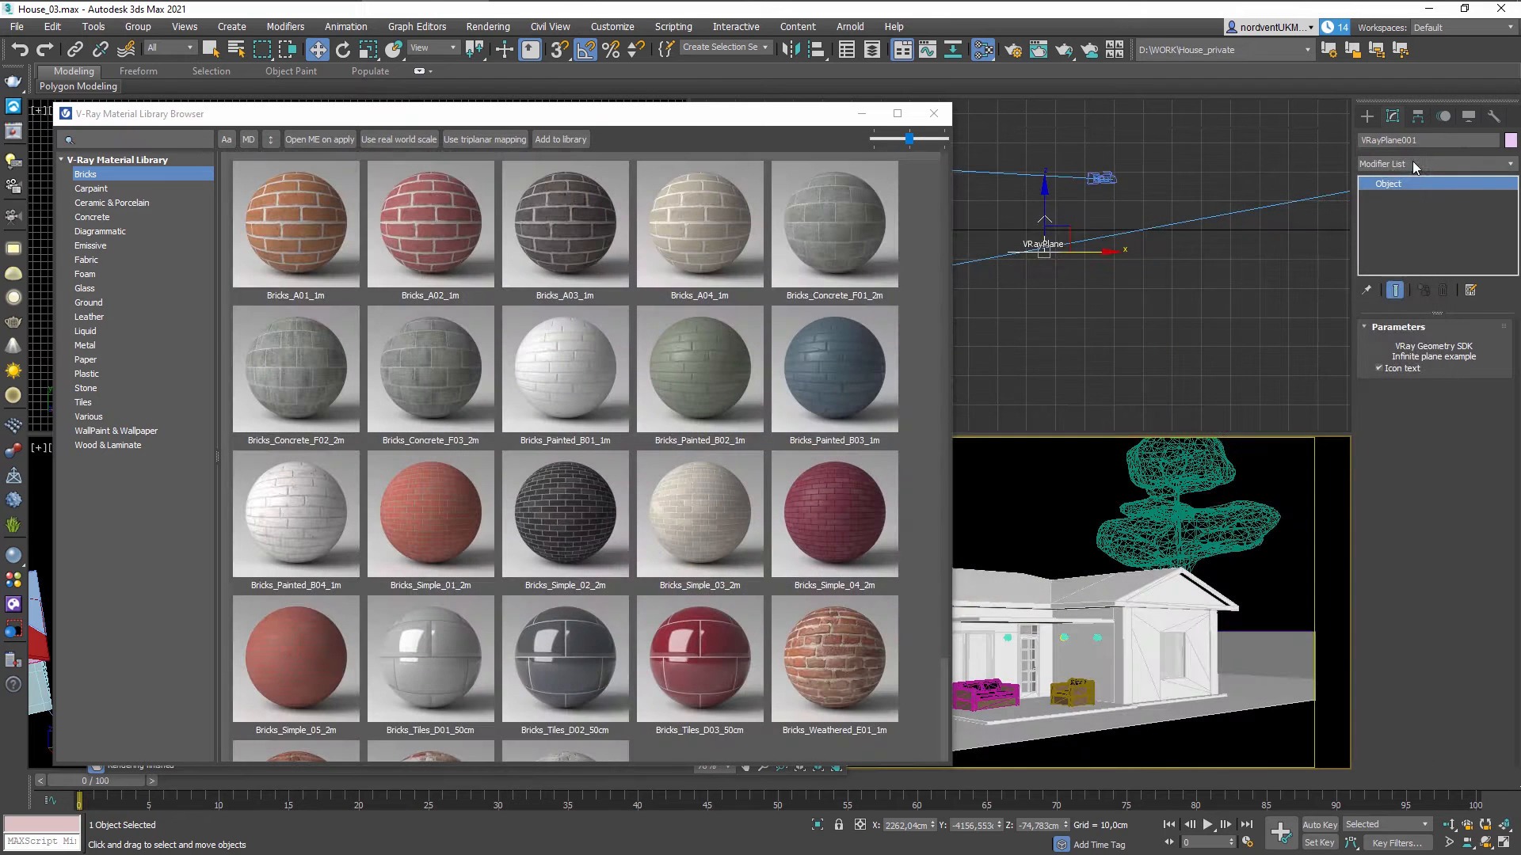
left_click_drag(756, 113, 1318, 138)
left_click(481, 226)
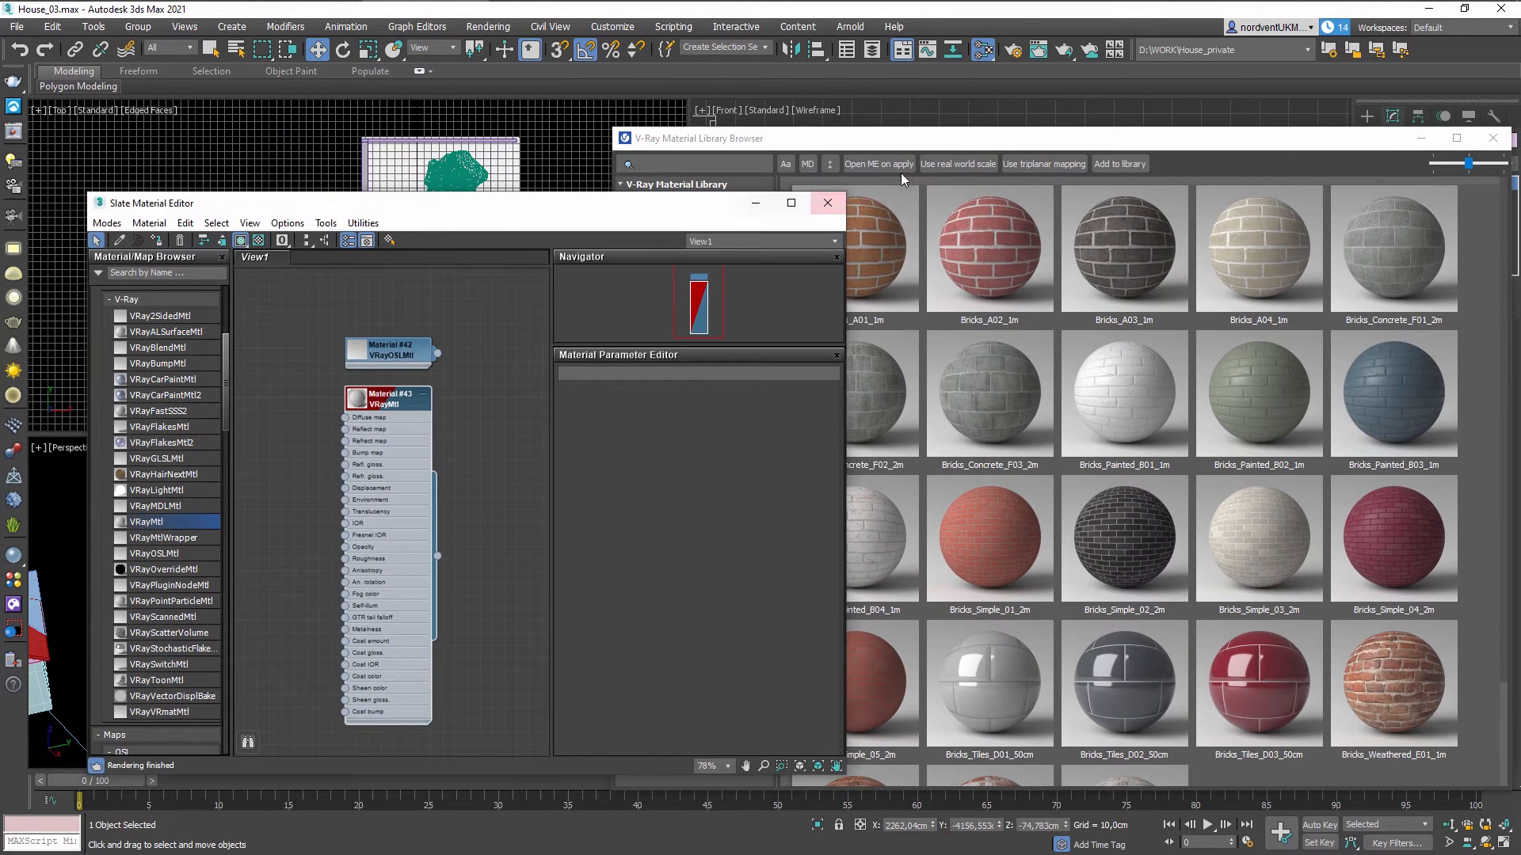
left_click(836, 203)
Select the terrace slab beneath the sofa and armchair and frame it closely in the Perspective view.
middle_click_drag(347, 617, 250, 608)
scroll(255, 622, "up", 2)
middle_click_drag(152, 604, 484, 547)
scroll(483, 546, "down", 2)
scroll(434, 518, "up", 2)
scroll(336, 626, "down", 3)
scroll(336, 627, "up", 6)
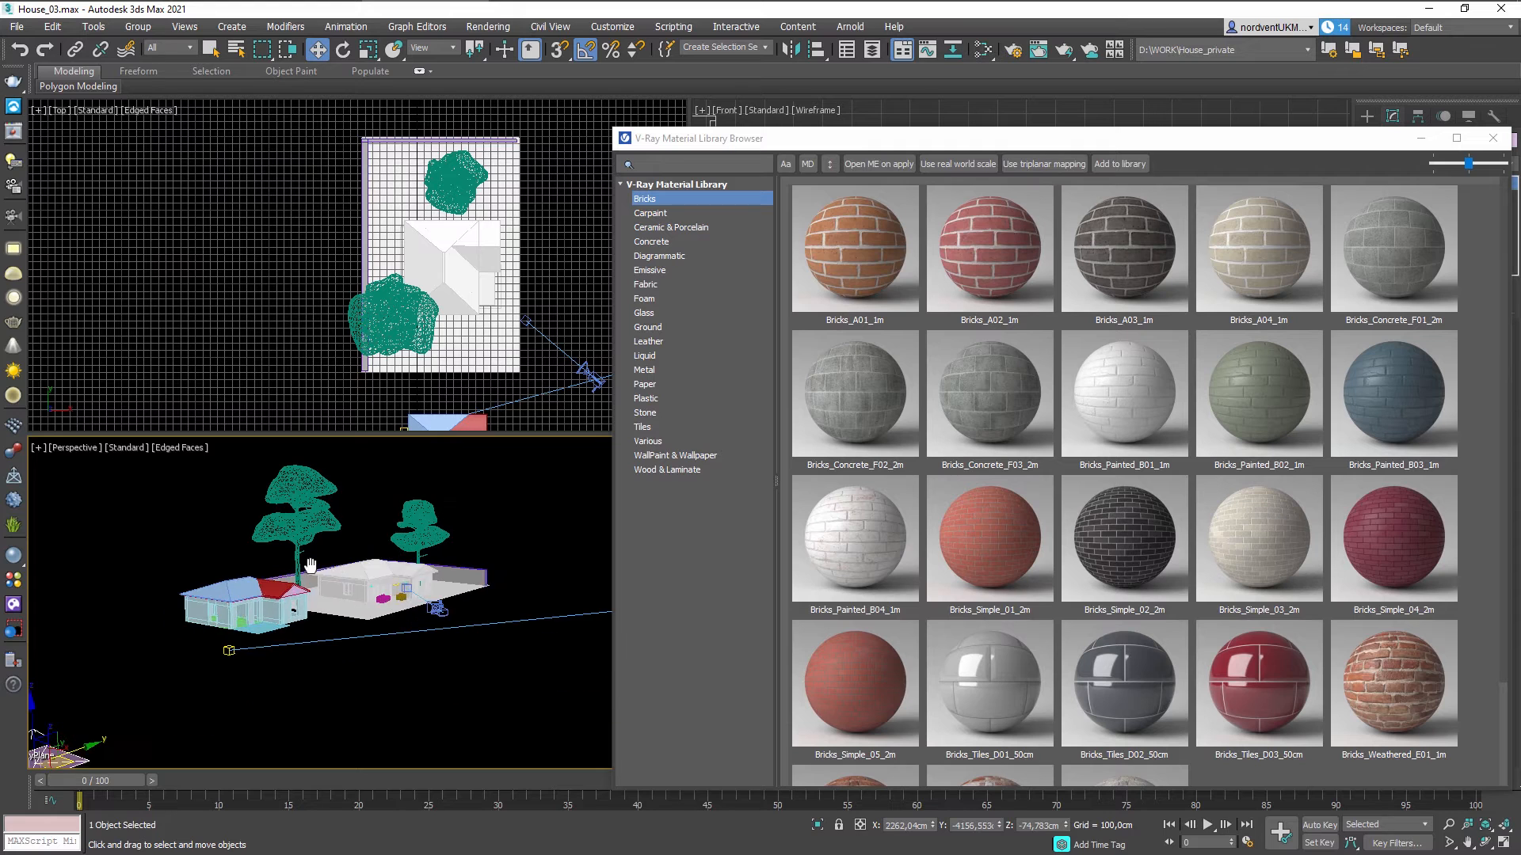
middle_click_drag(364, 635, 185, 516)
scroll(184, 515, "down", 5)
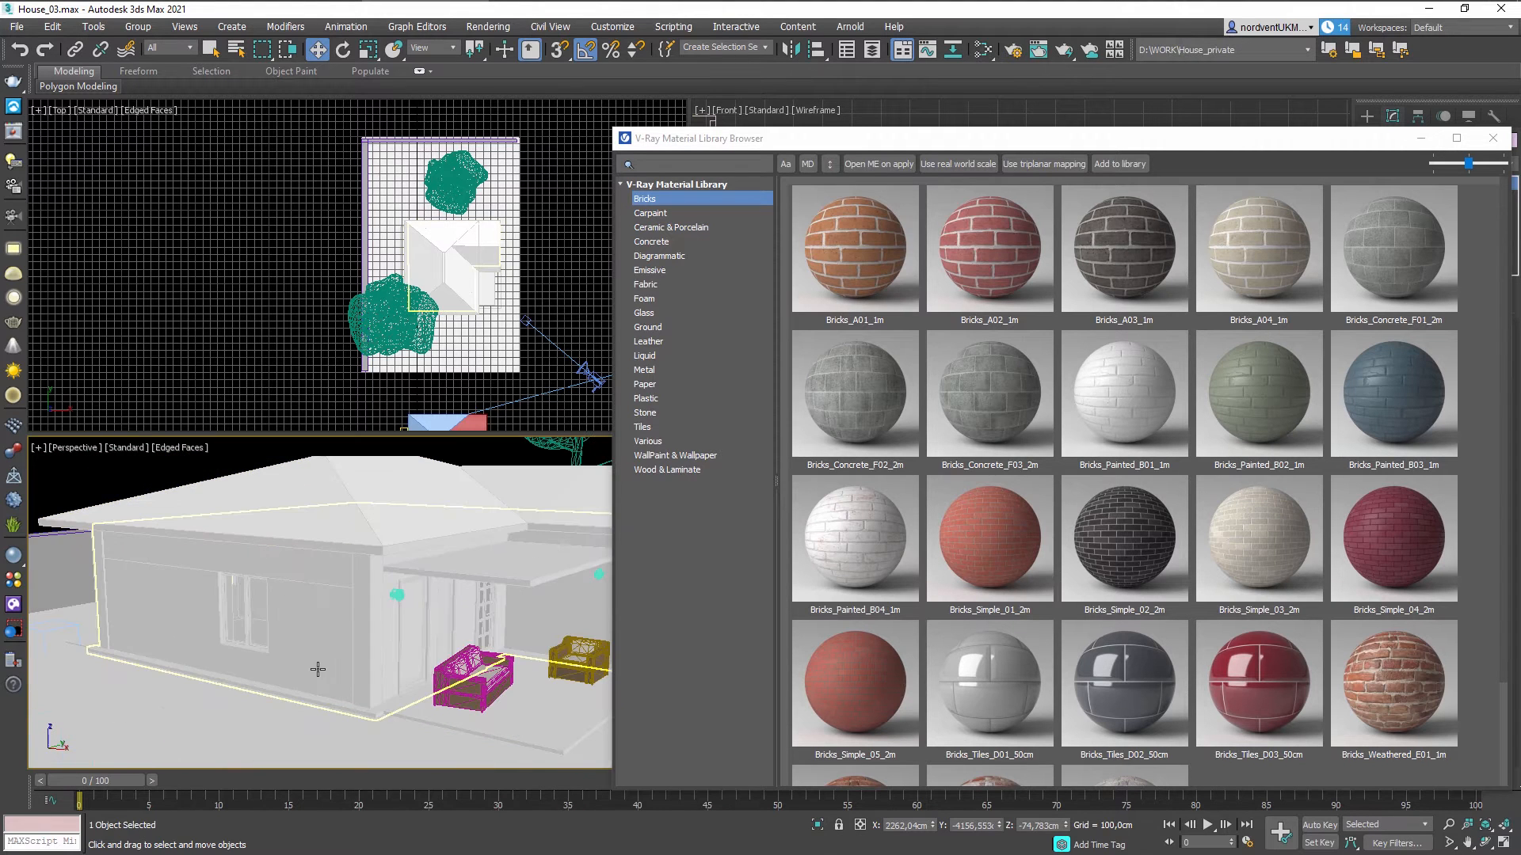
left_click(317, 670)
key("z")
scroll(407, 705, "up", 5)
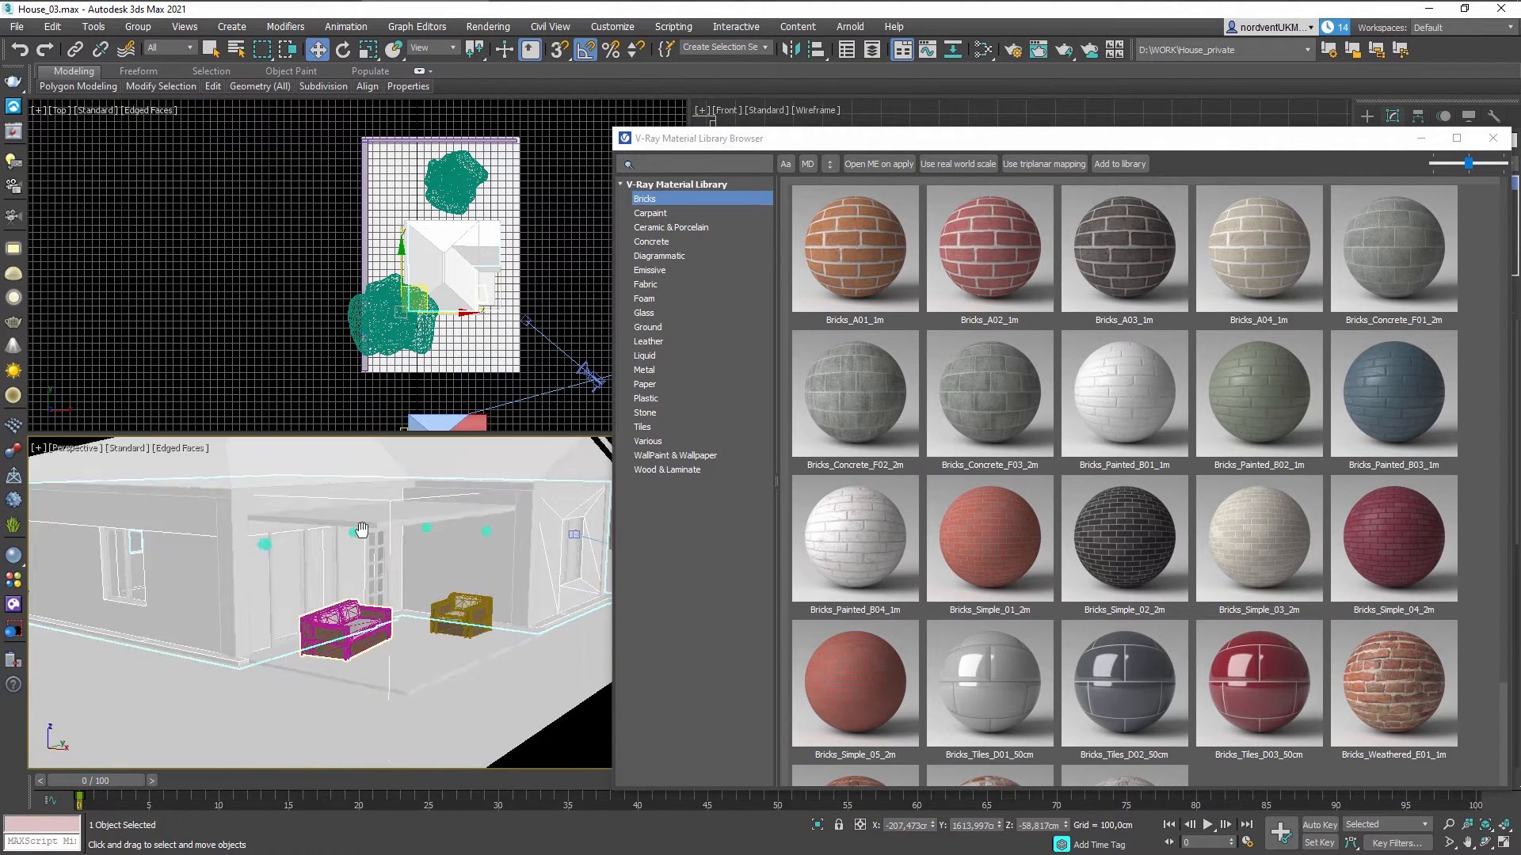
left_click(465, 587)
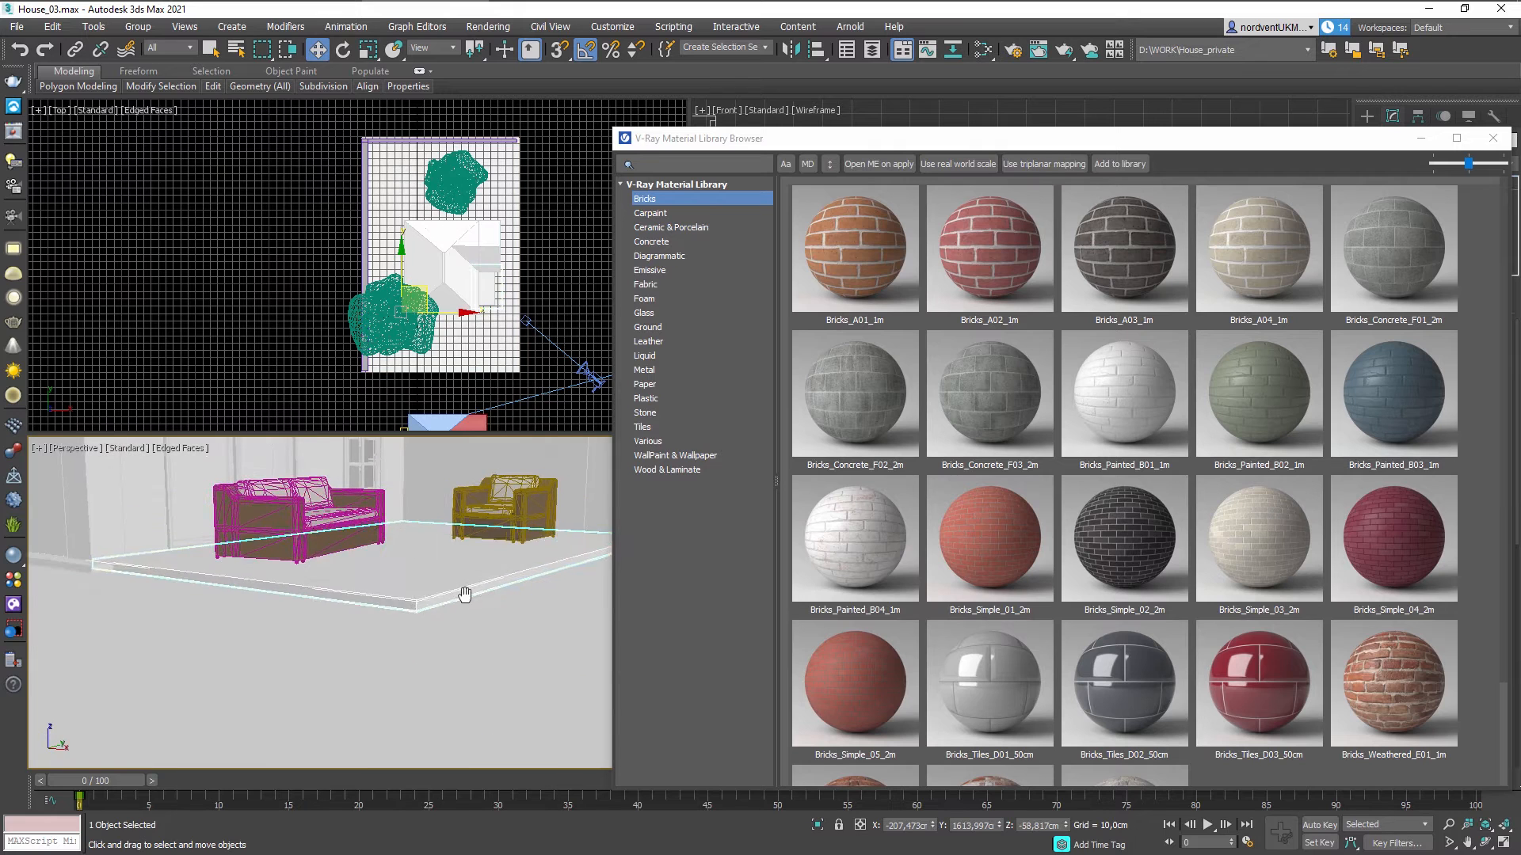
mouse_move(402, 604)
middle_mouse_down("alt")
mouse_move(380, 651)
mouse_move(404, 616)
middle_mouse_up("alt")
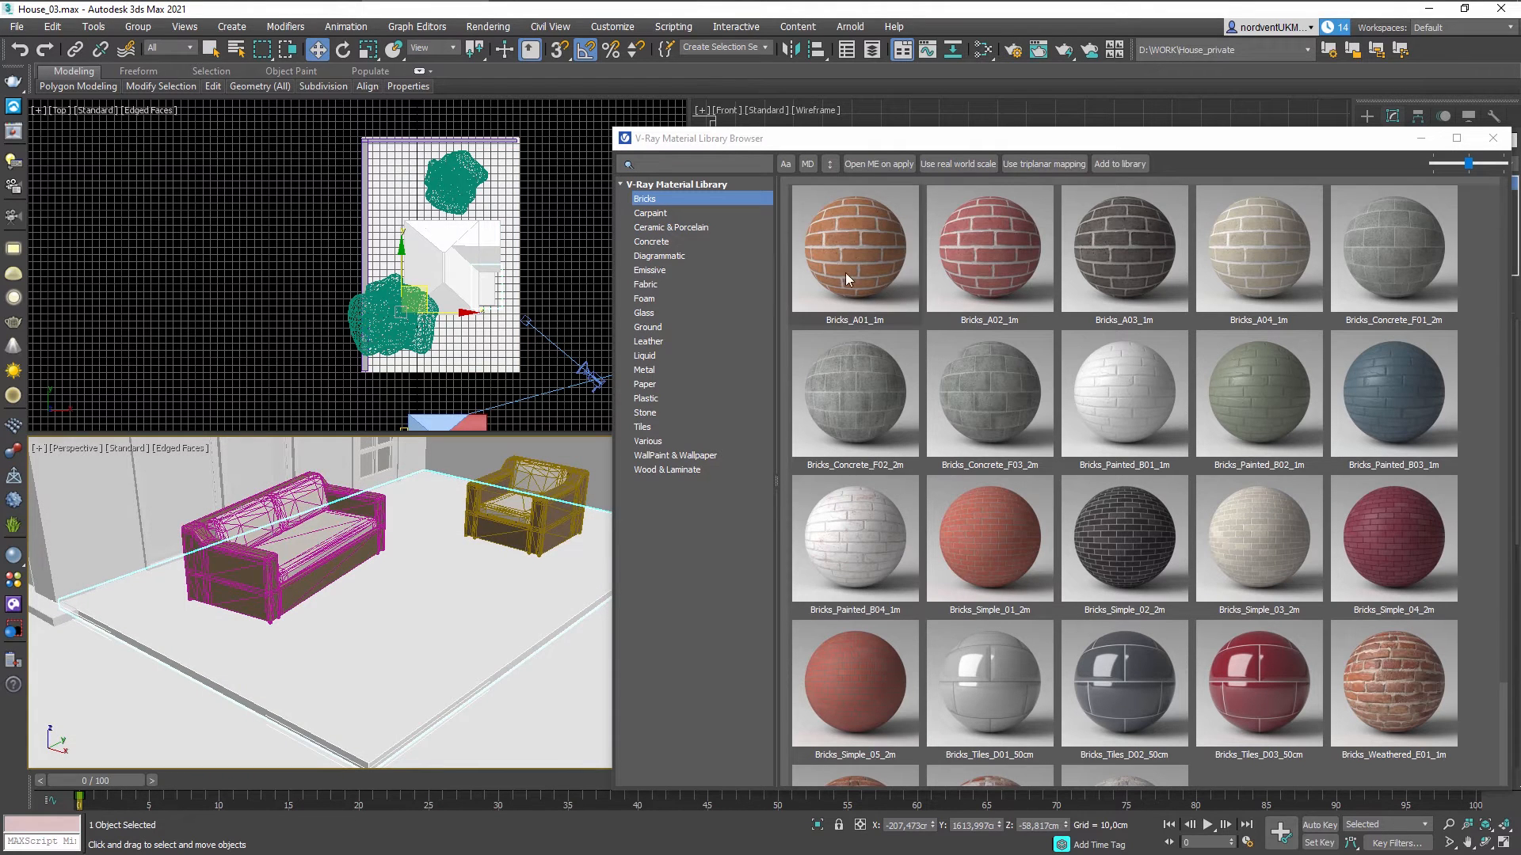
Apply the Tiles_G_200cm library material to the selected terrace slab and reopen the V-Ray frame buffer.
left_click(669, 427)
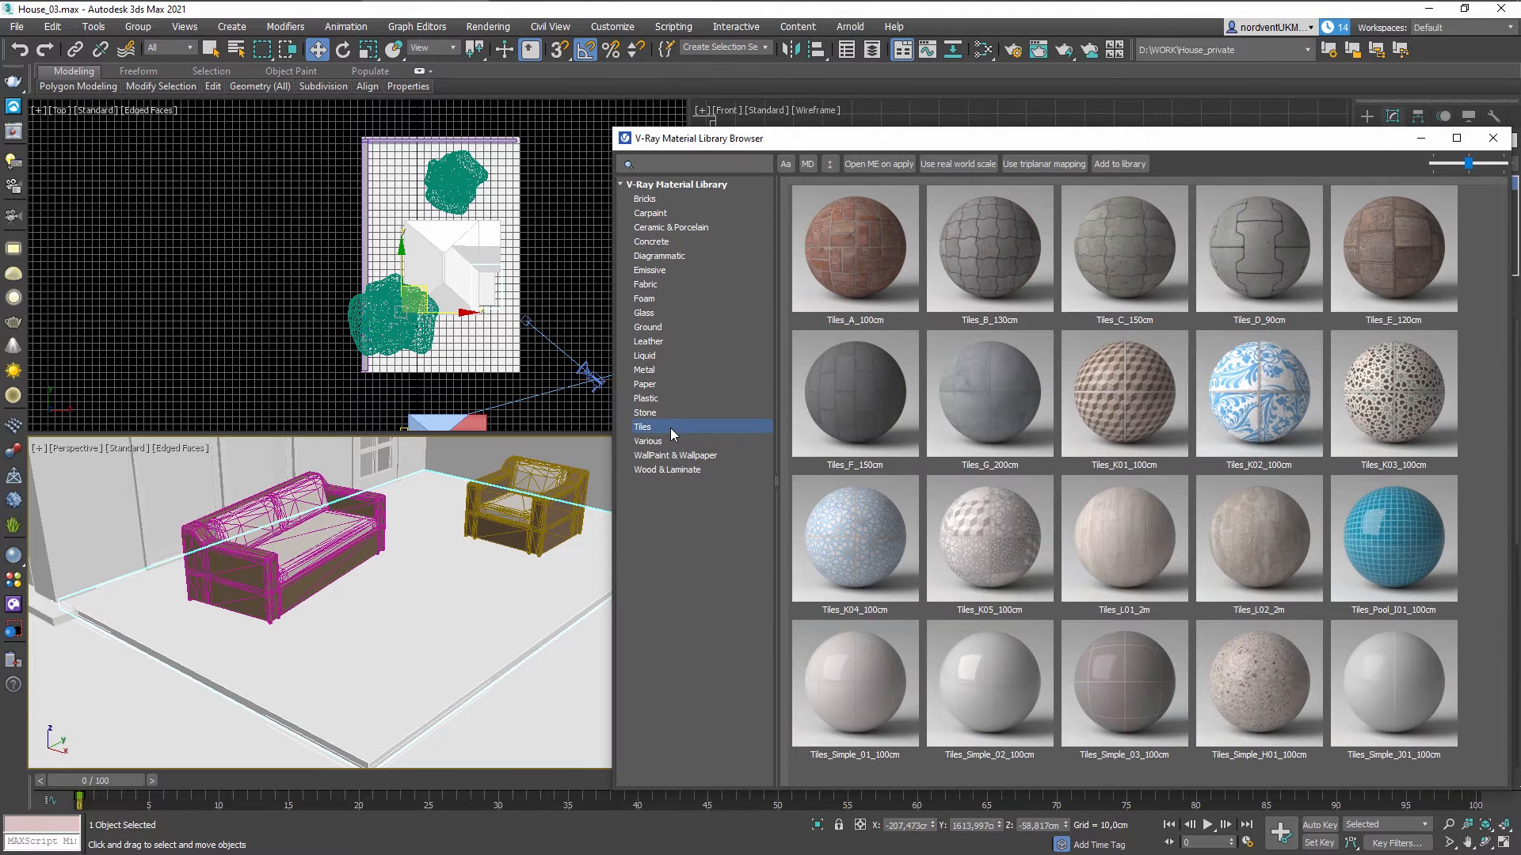
right_click(981, 388)
left_click(1058, 431)
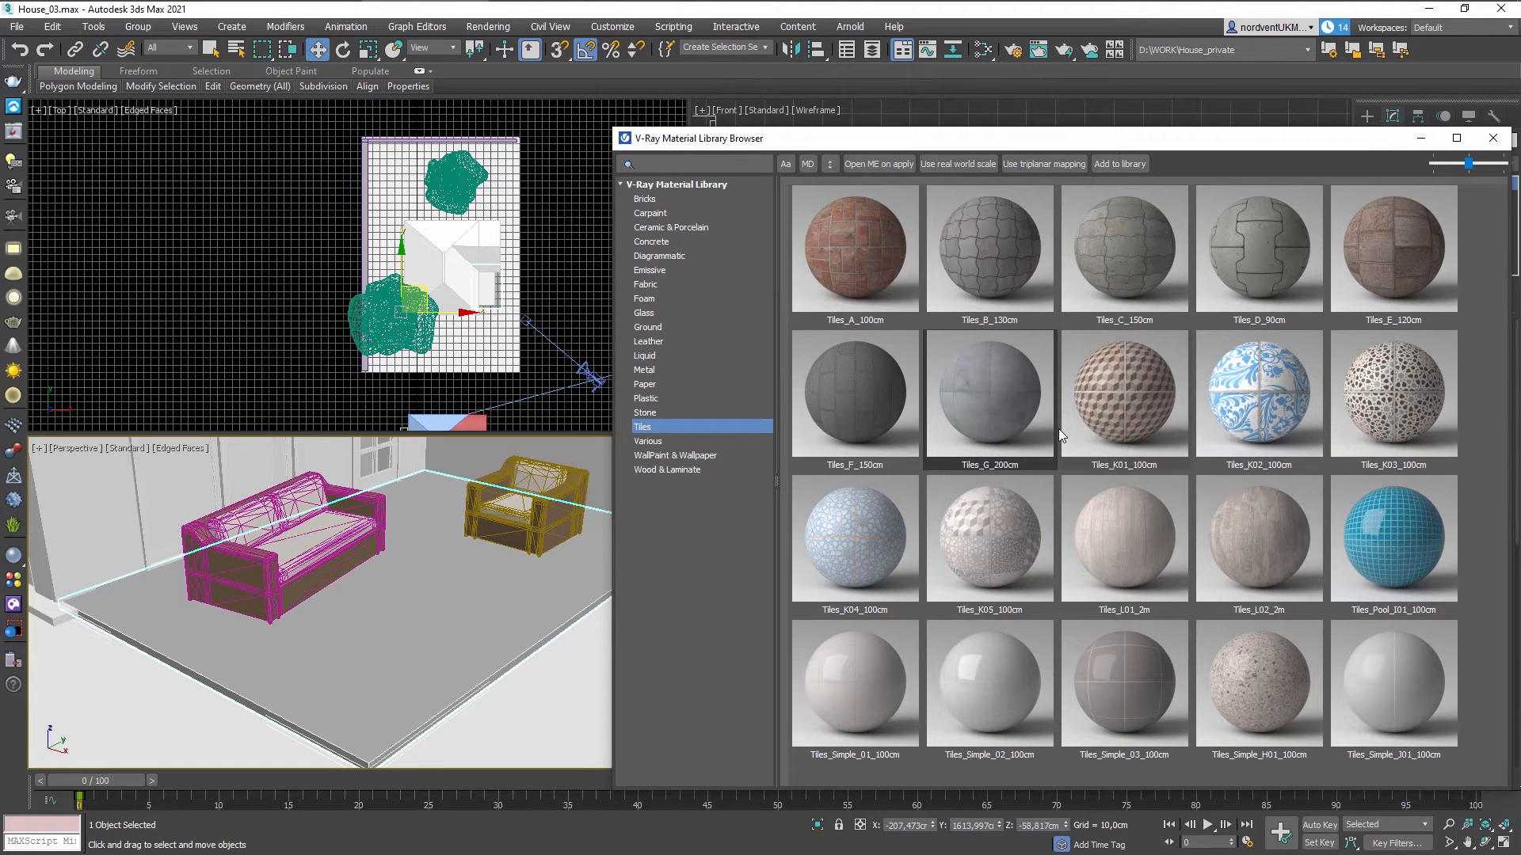
right_click(450, 561)
left_click(510, 753)
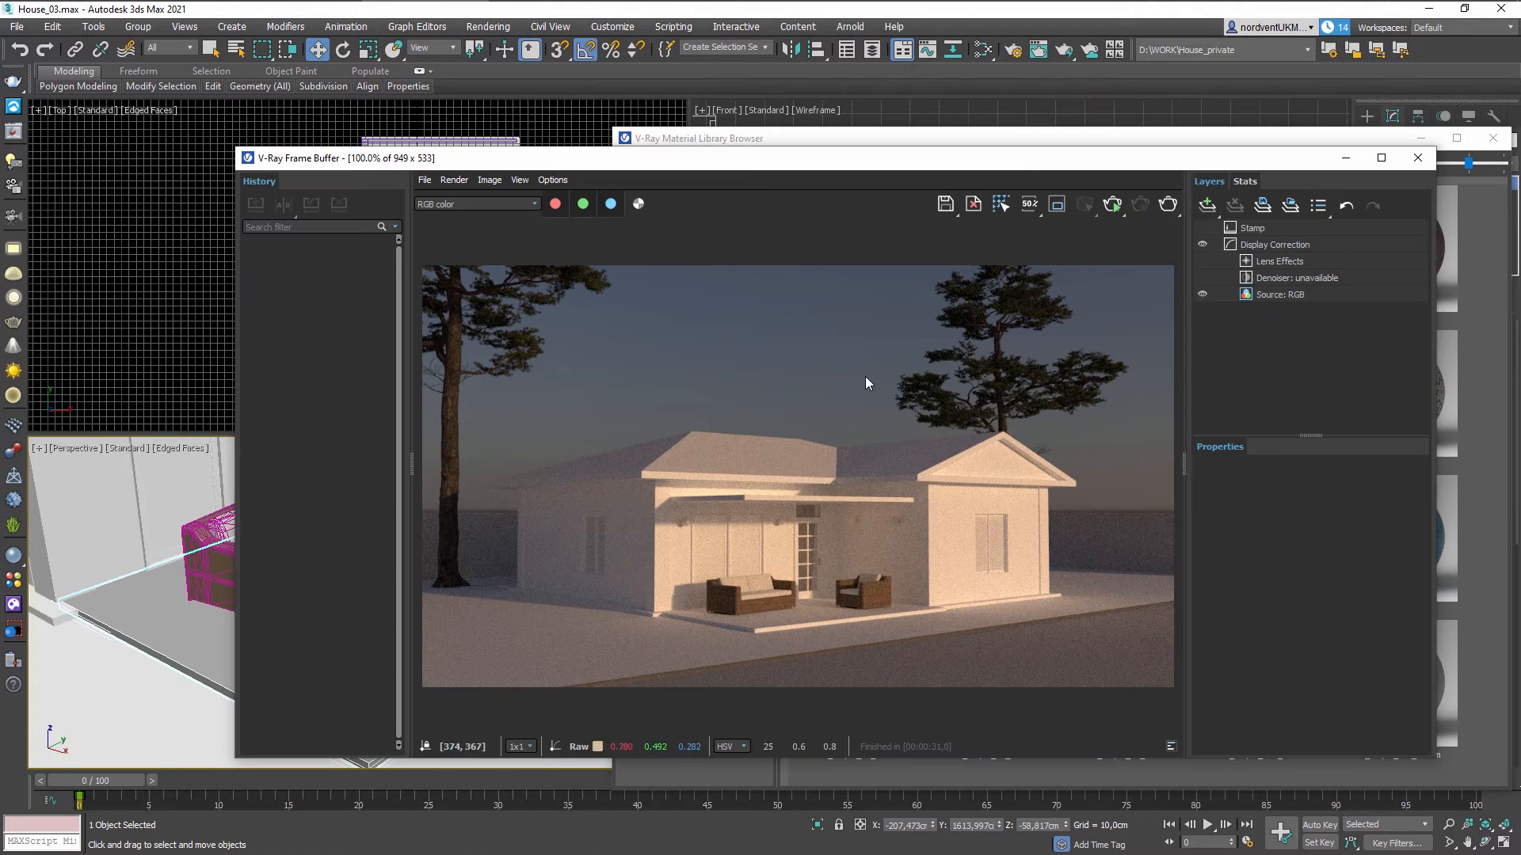
Start an interactive render of the camera view and zoom in on the terrace floor around the sofa.
left_click(1111, 208)
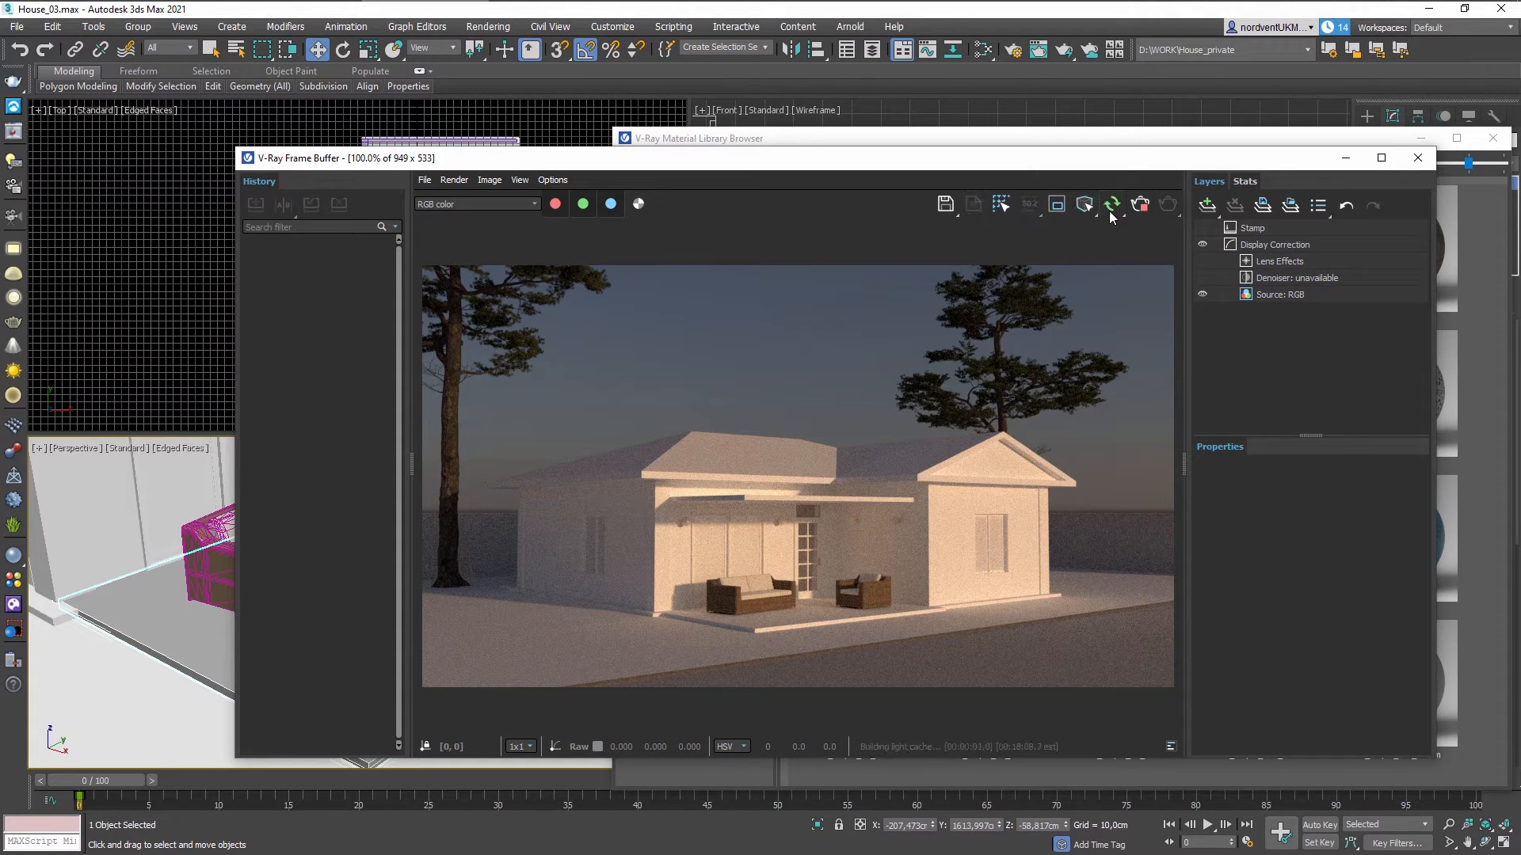
right_click(781, 592)
left_click(806, 600)
scroll(782, 621, "up", 2)
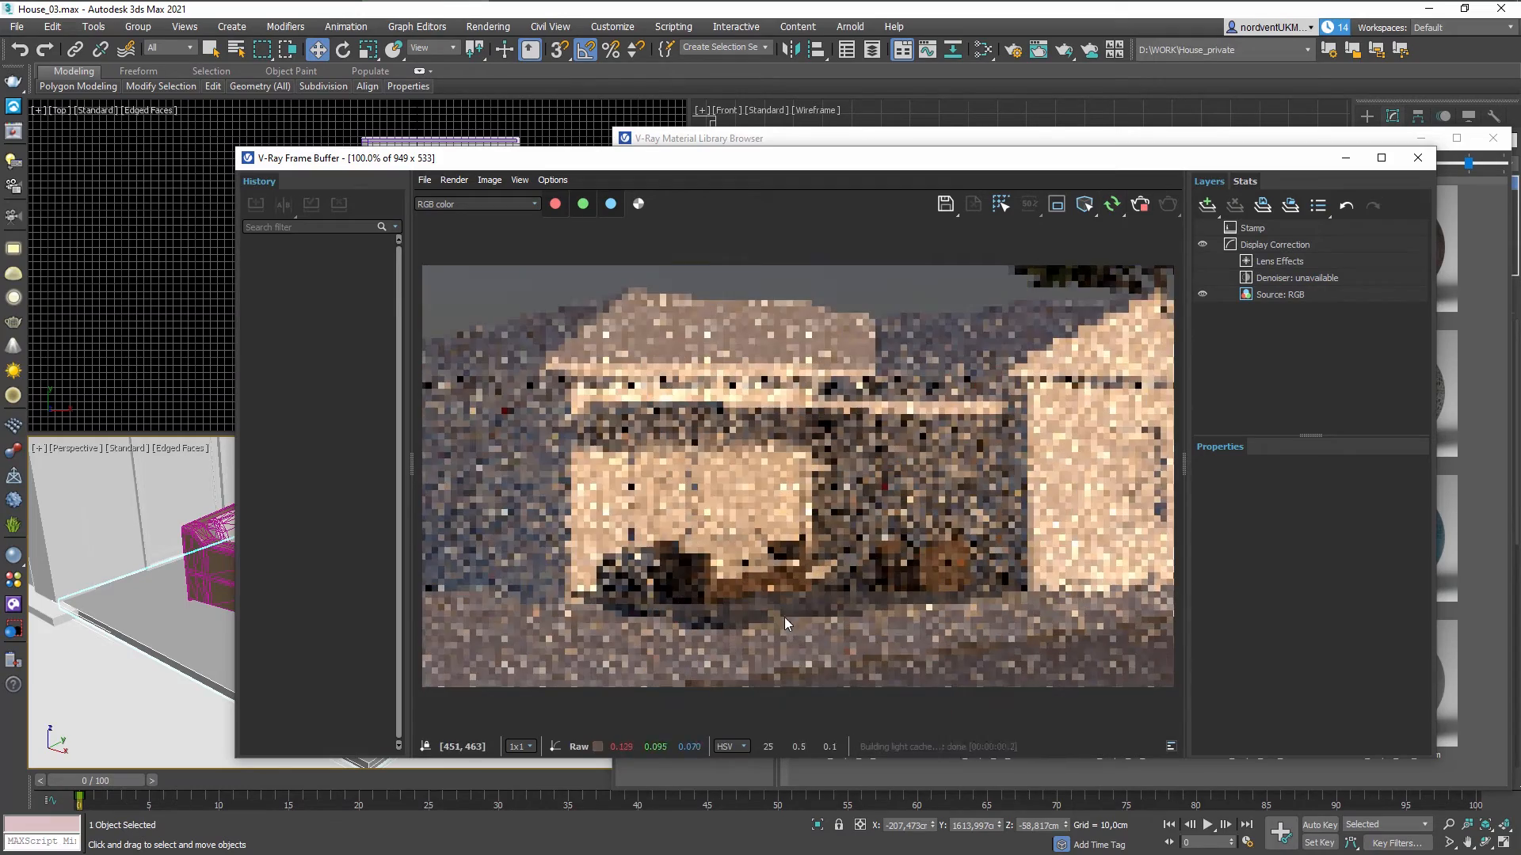
scroll(831, 588, "up", 3)
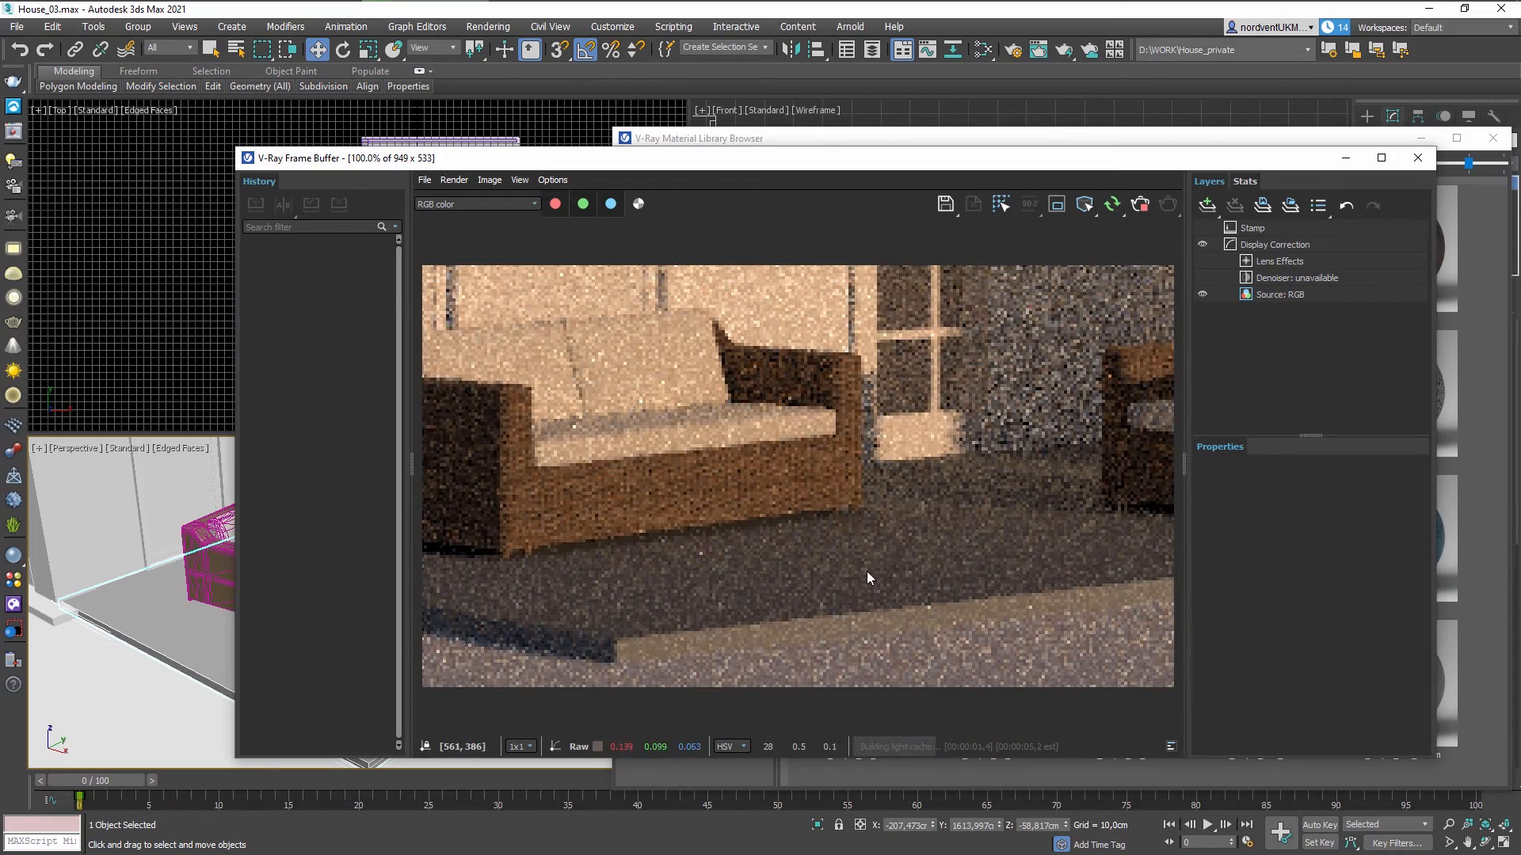
right_click(844, 548)
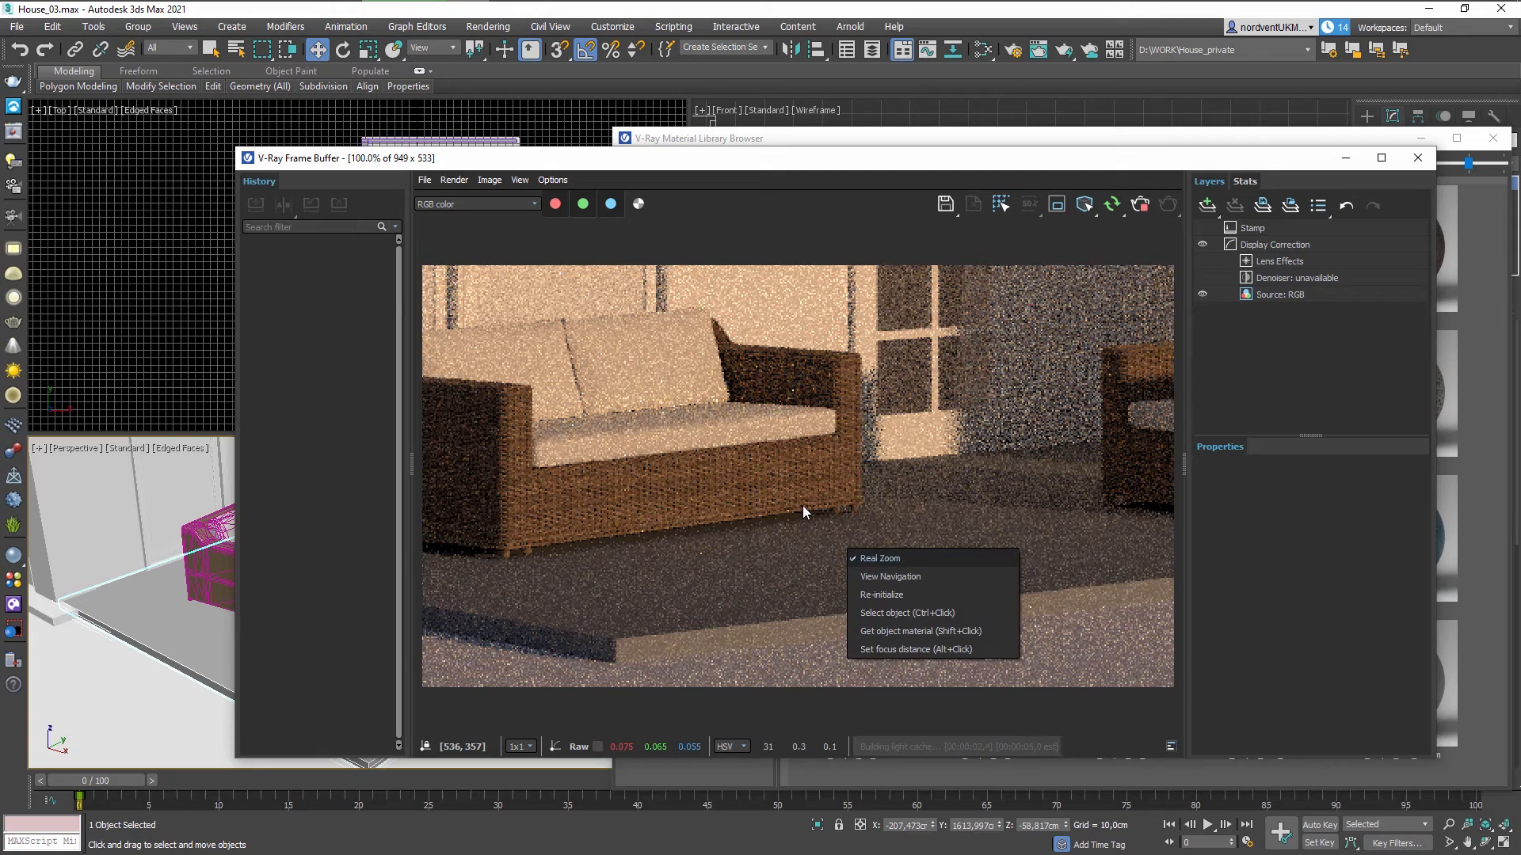
left_click(838, 518)
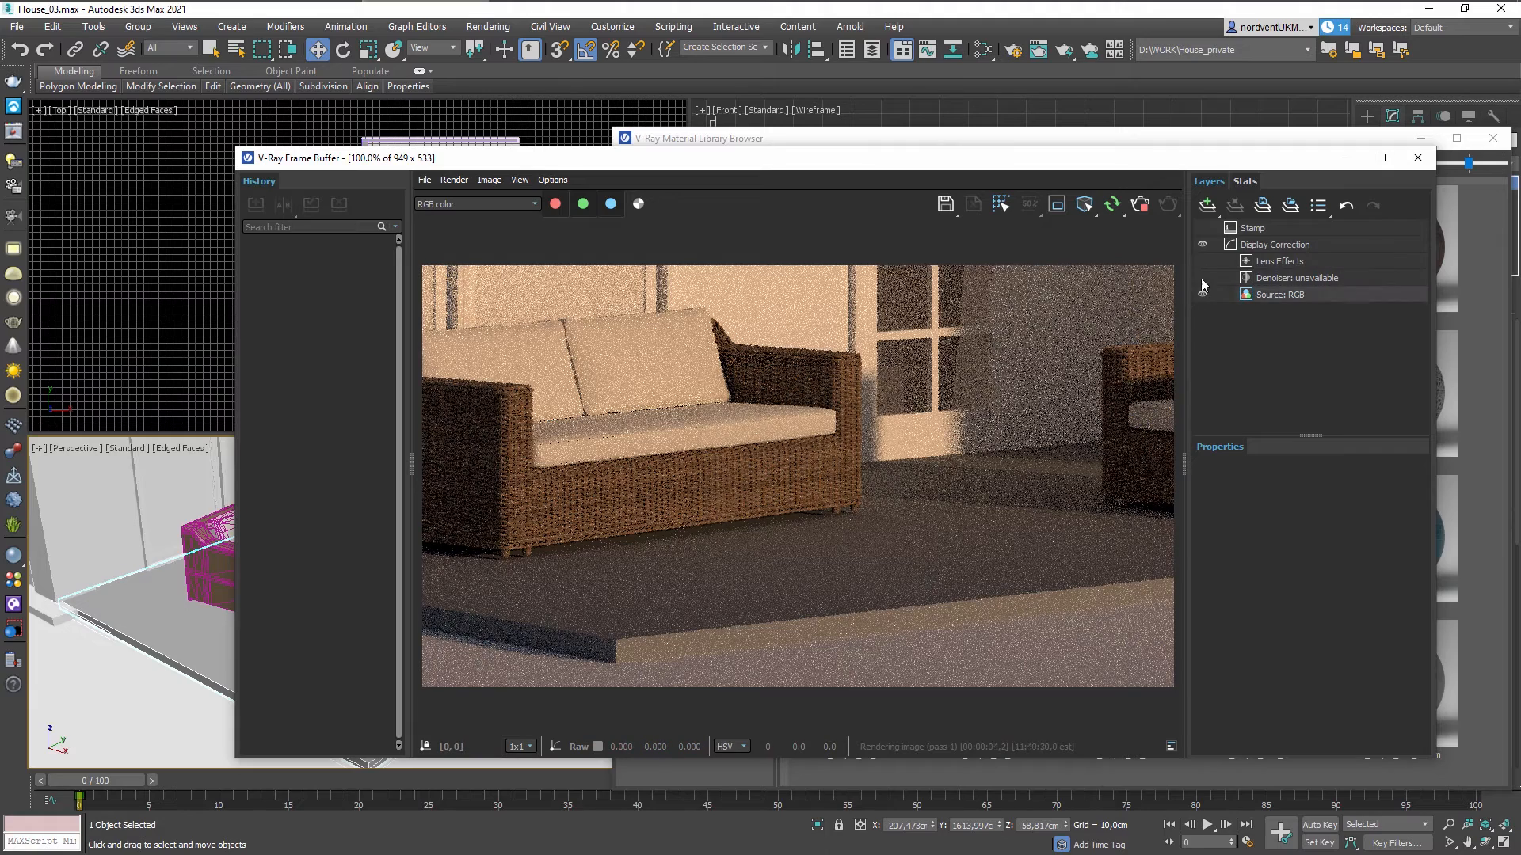
Add an Exposure correction layer to the rendered image and set its exposure to 1.748.
left_click(1209, 207)
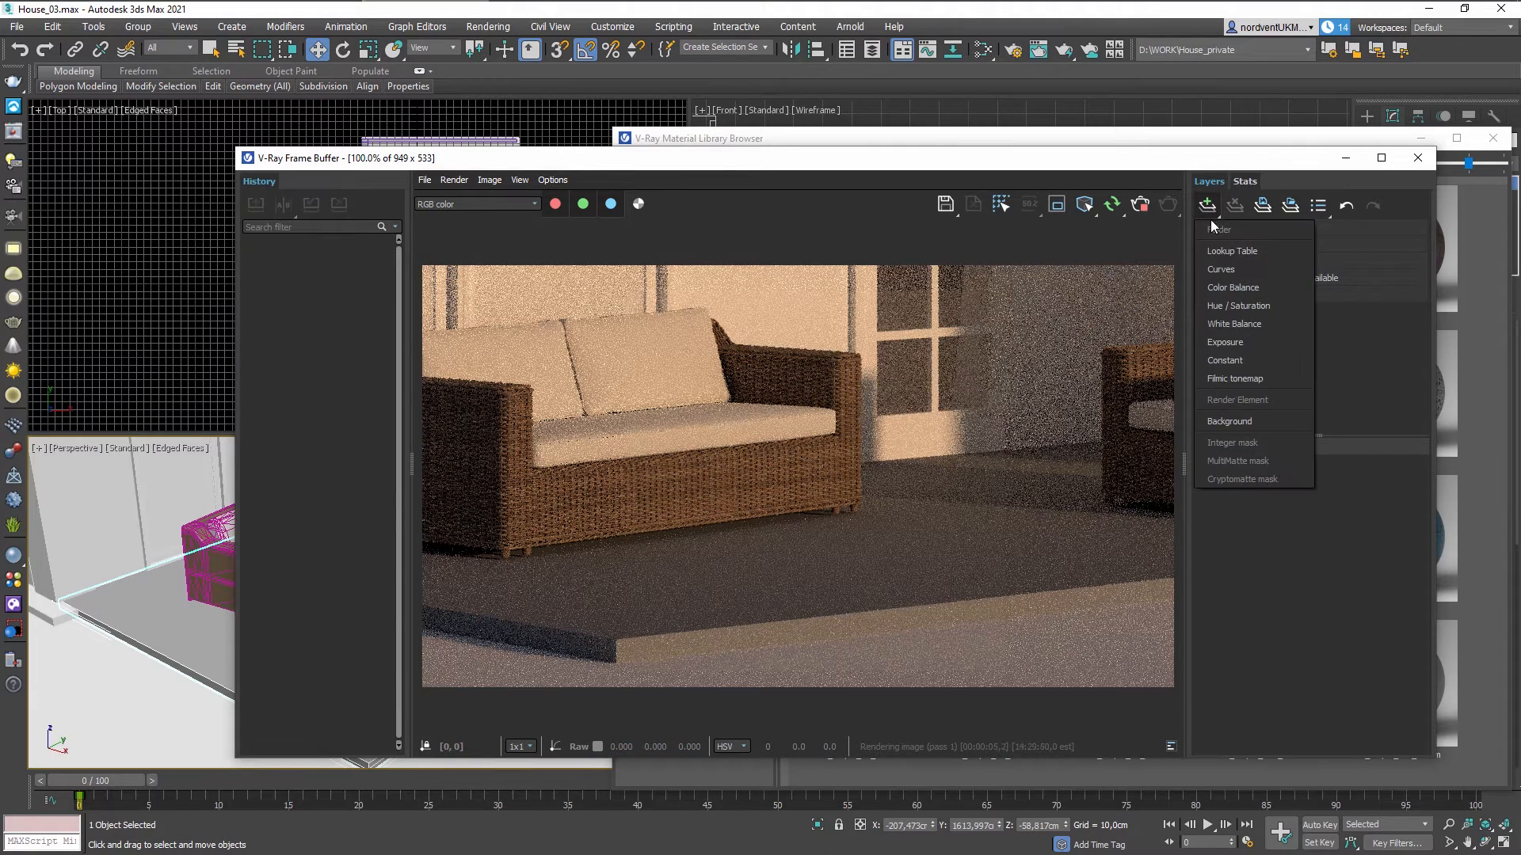
left_click(1224, 341)
left_click_drag(1282, 518, 1312, 518)
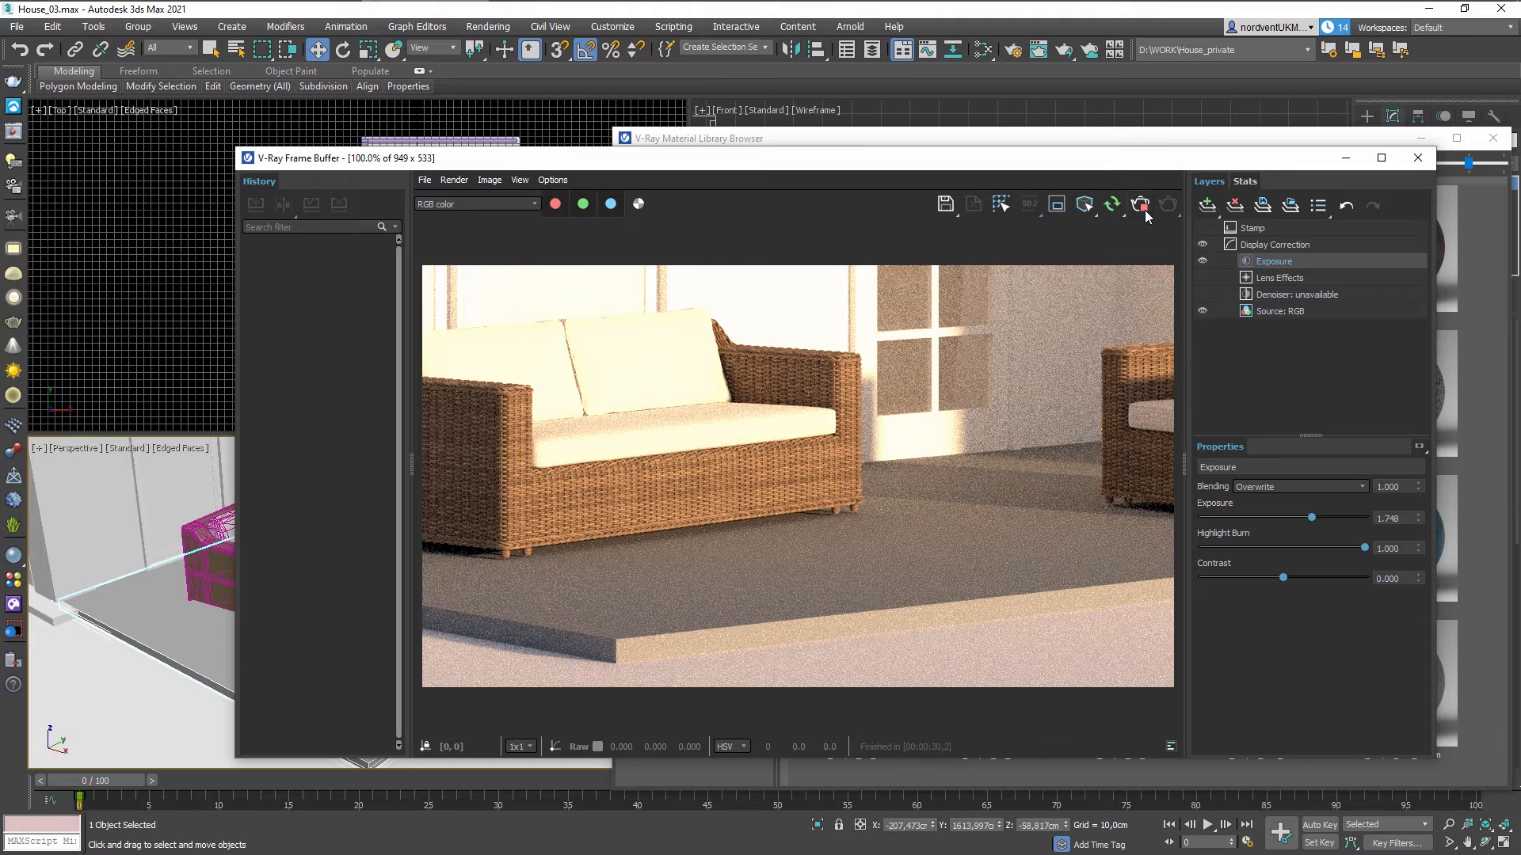
Close the V-Ray Frame Buffer and the V-Ray Material Library Browser to uncover the viewports.
left_click(1418, 158)
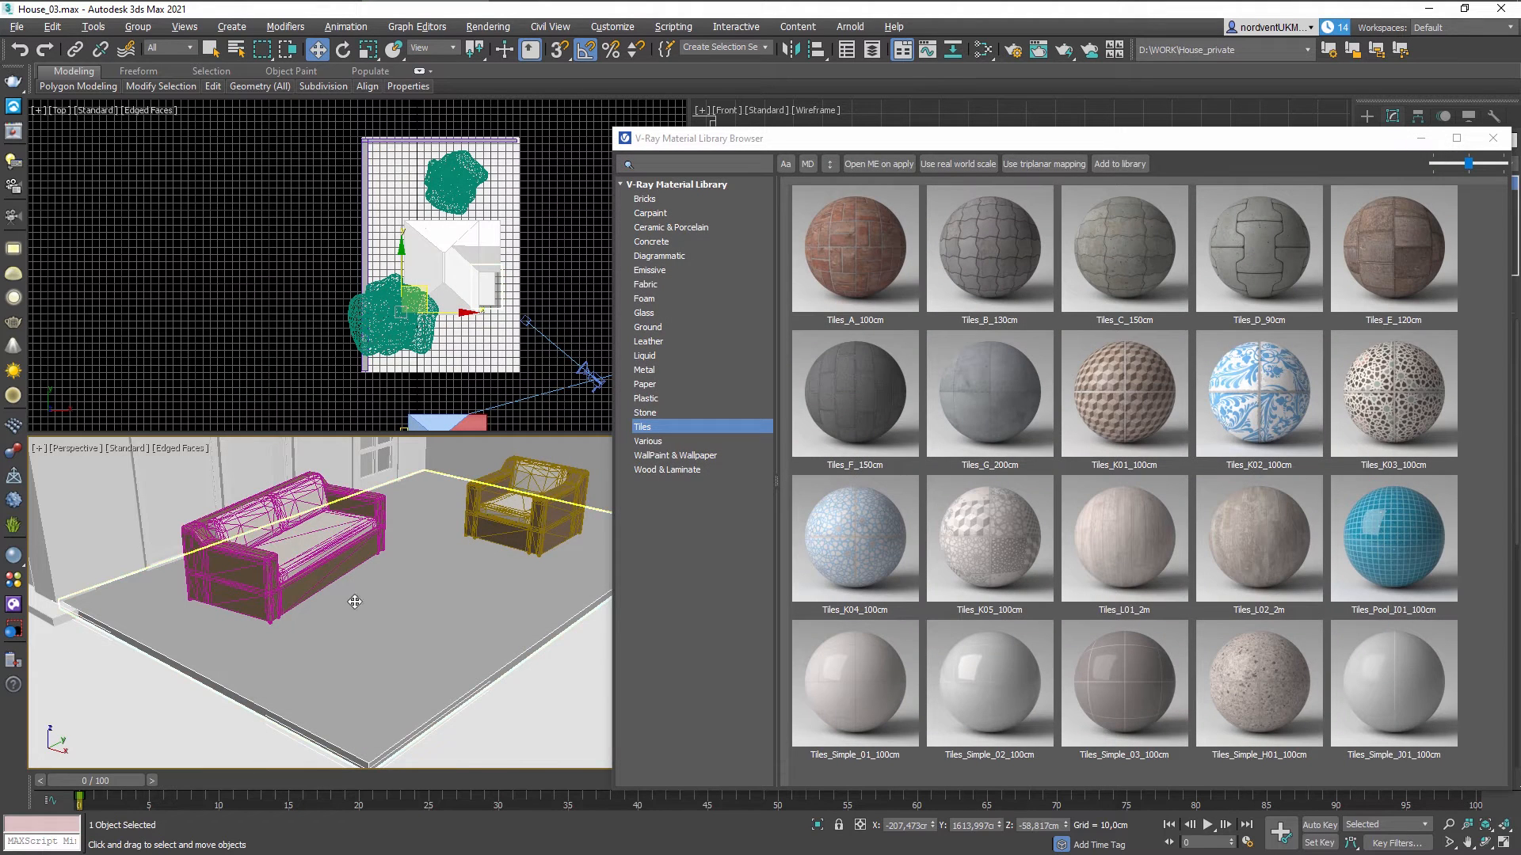
scroll(366, 590, "up", 3)
scroll(377, 536, "down", 4)
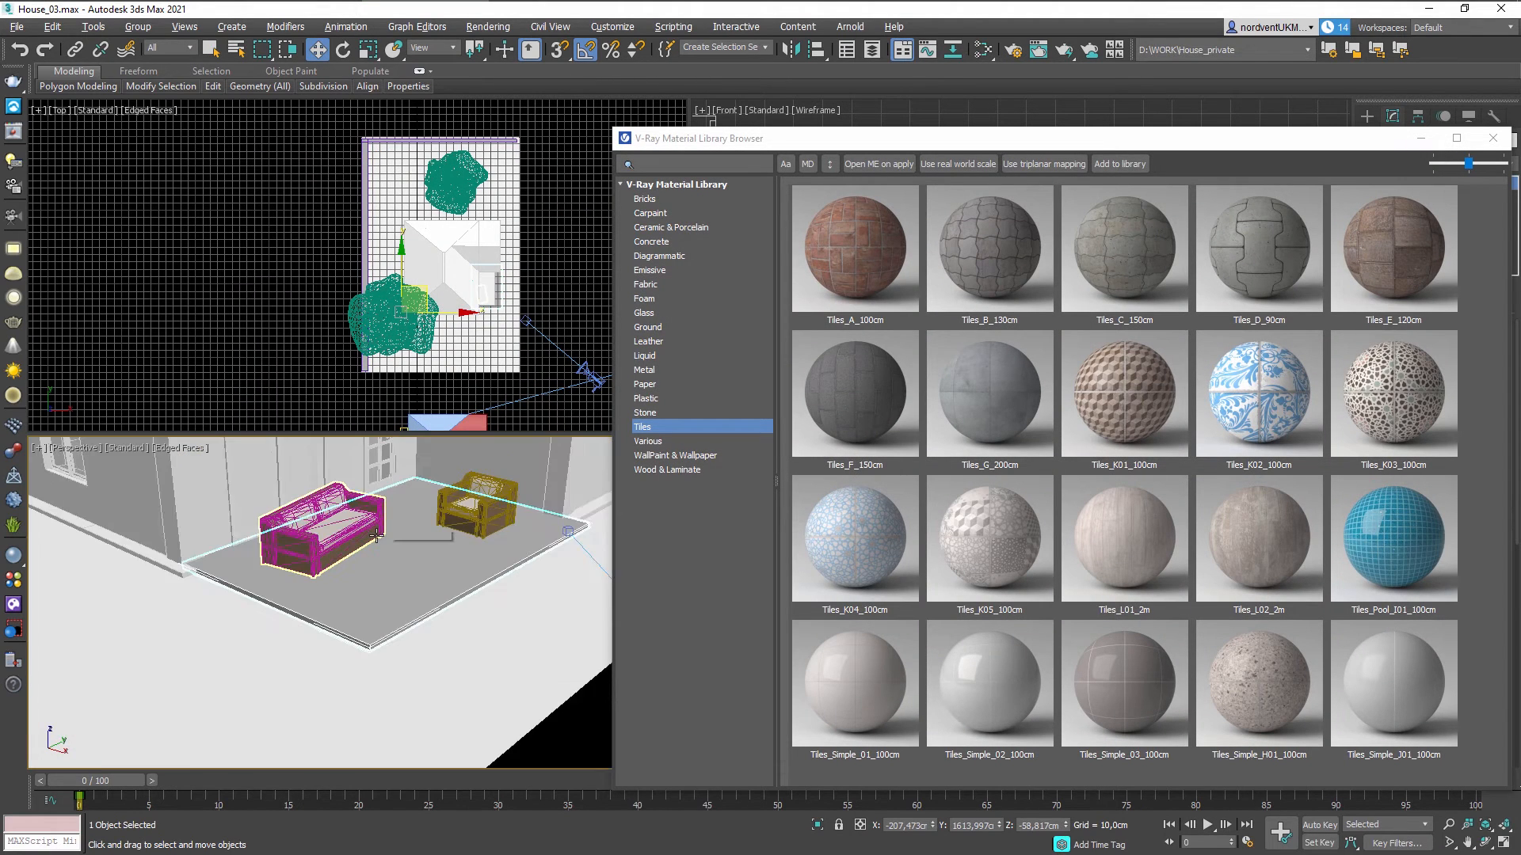
left_click(1501, 143)
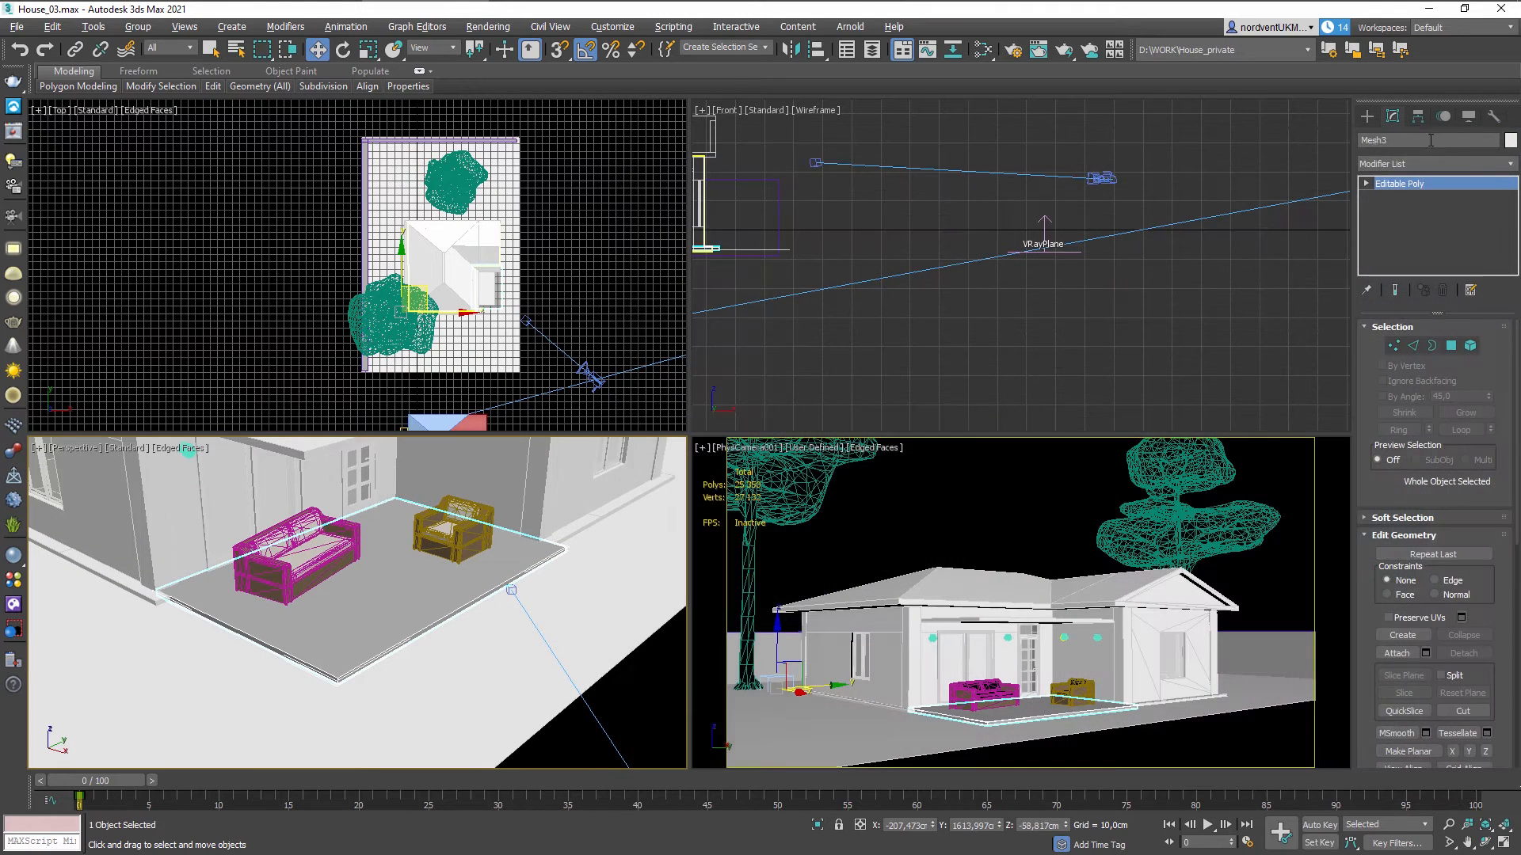
Draw a Box primitive about 249 × 127 × 37 cm on the ground beside the terrace in the Perspective view.
left_click(1366, 118)
left_click(1403, 212)
middle_click_drag(187, 613, 239, 613)
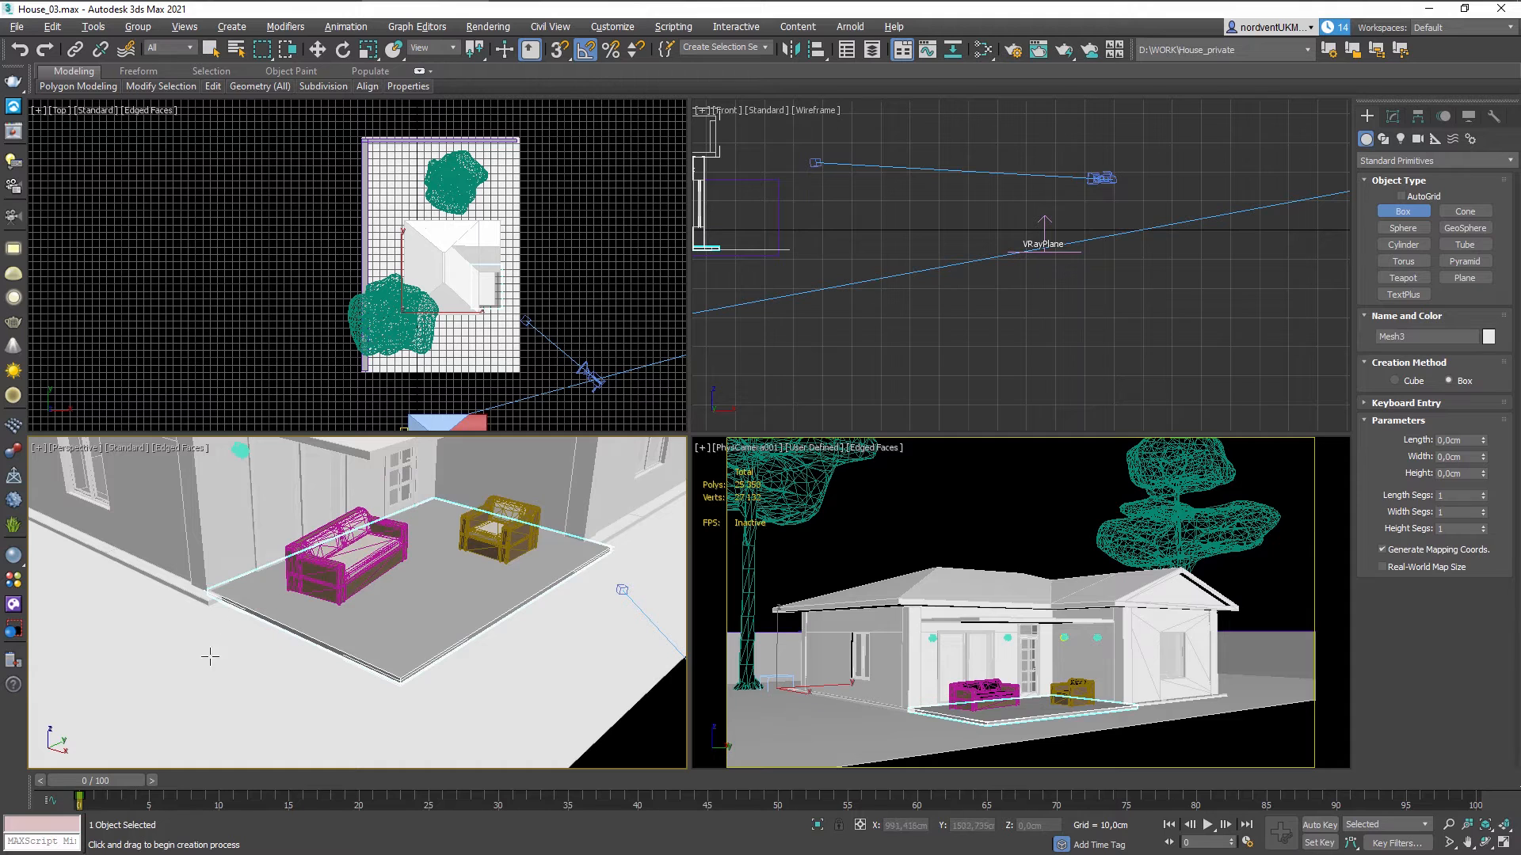
scroll(344, 638, "down", 4)
middle_click_drag(371, 529, 438, 610)
scroll(428, 604, "up", 4)
mouse_move(364, 580)
left_mouse_down()
mouse_move(435, 740)
mouse_move(312, 753)
left_mouse_up()
left_click(315, 717)
Assign the Material #44 VRayMtl to the new box in the Slate Material Editor, and close the editor.
mouse_move(320, 704)
middle_mouse_down()
mouse_move(181, 672)
mouse_move(380, 520)
middle_mouse_up()
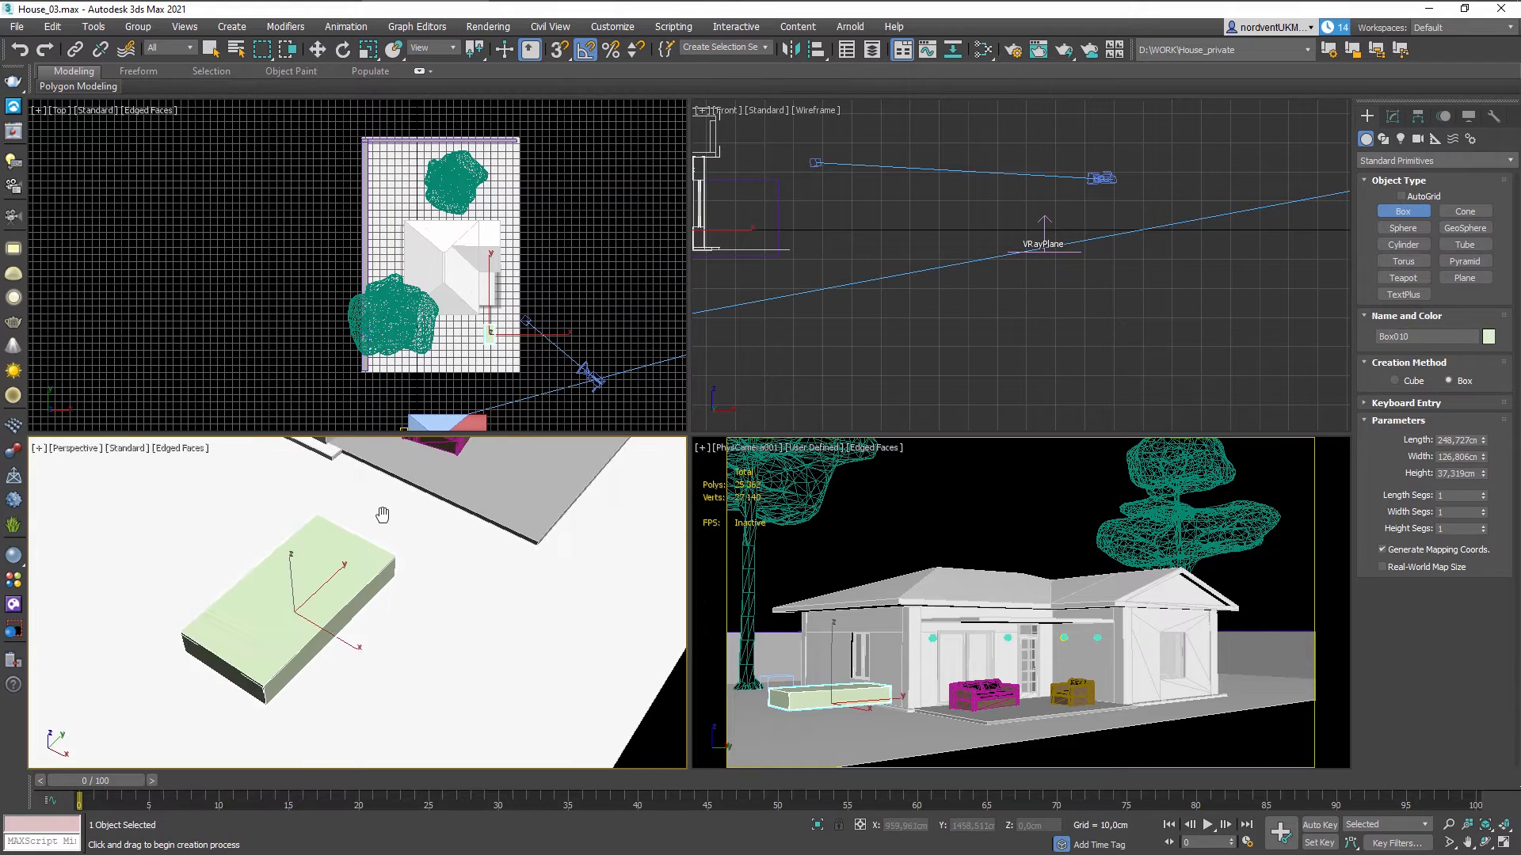
scroll(392, 565, "up", 5)
scroll(408, 569, "down", 5)
middle_click_drag(467, 572, 536, 616, "alt")
key("alt+w")
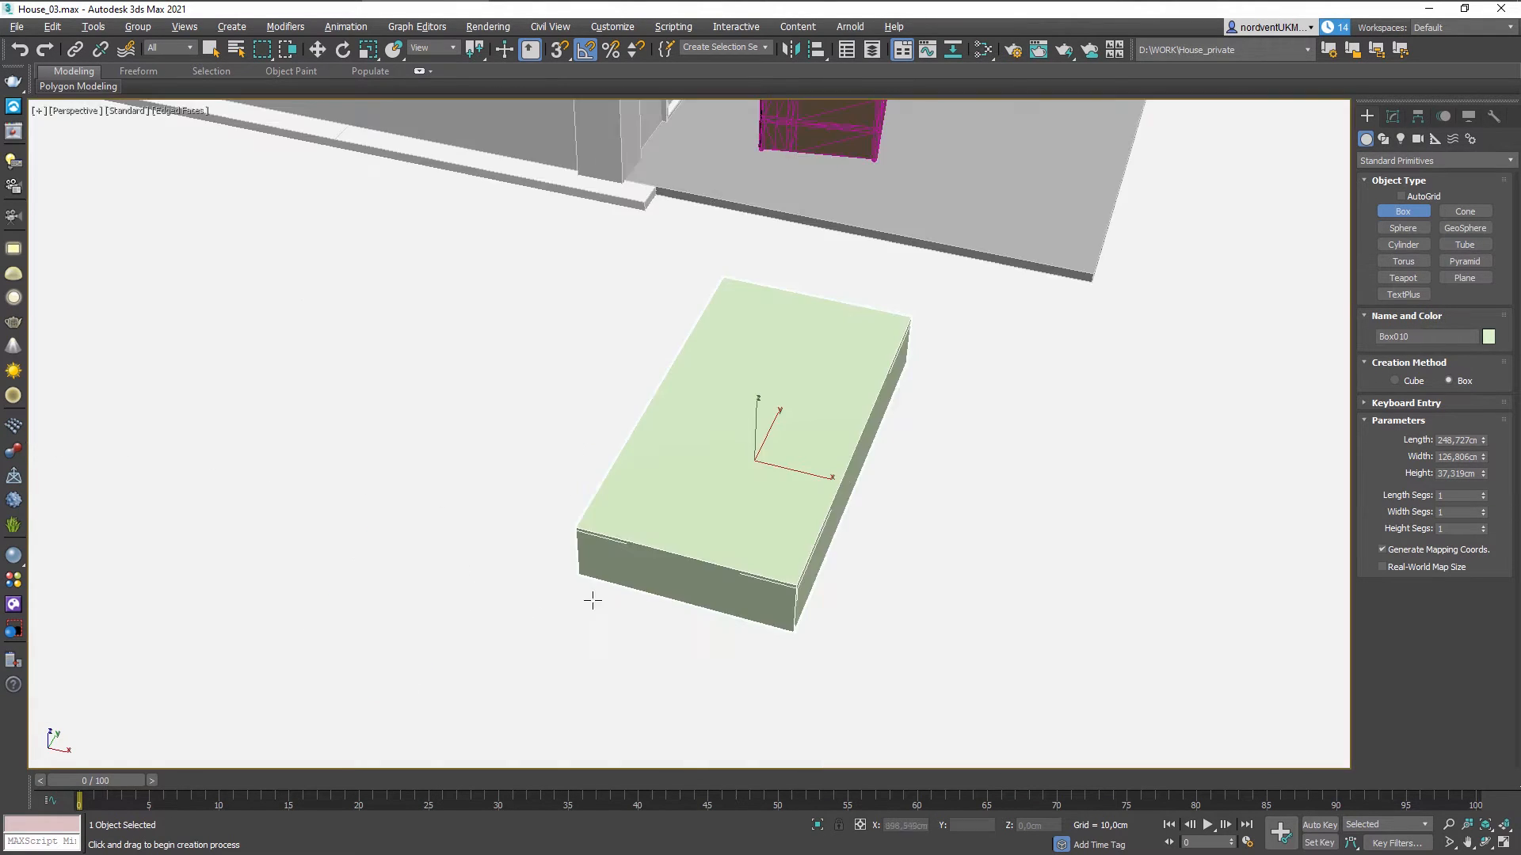
scroll(736, 527, "up", 1)
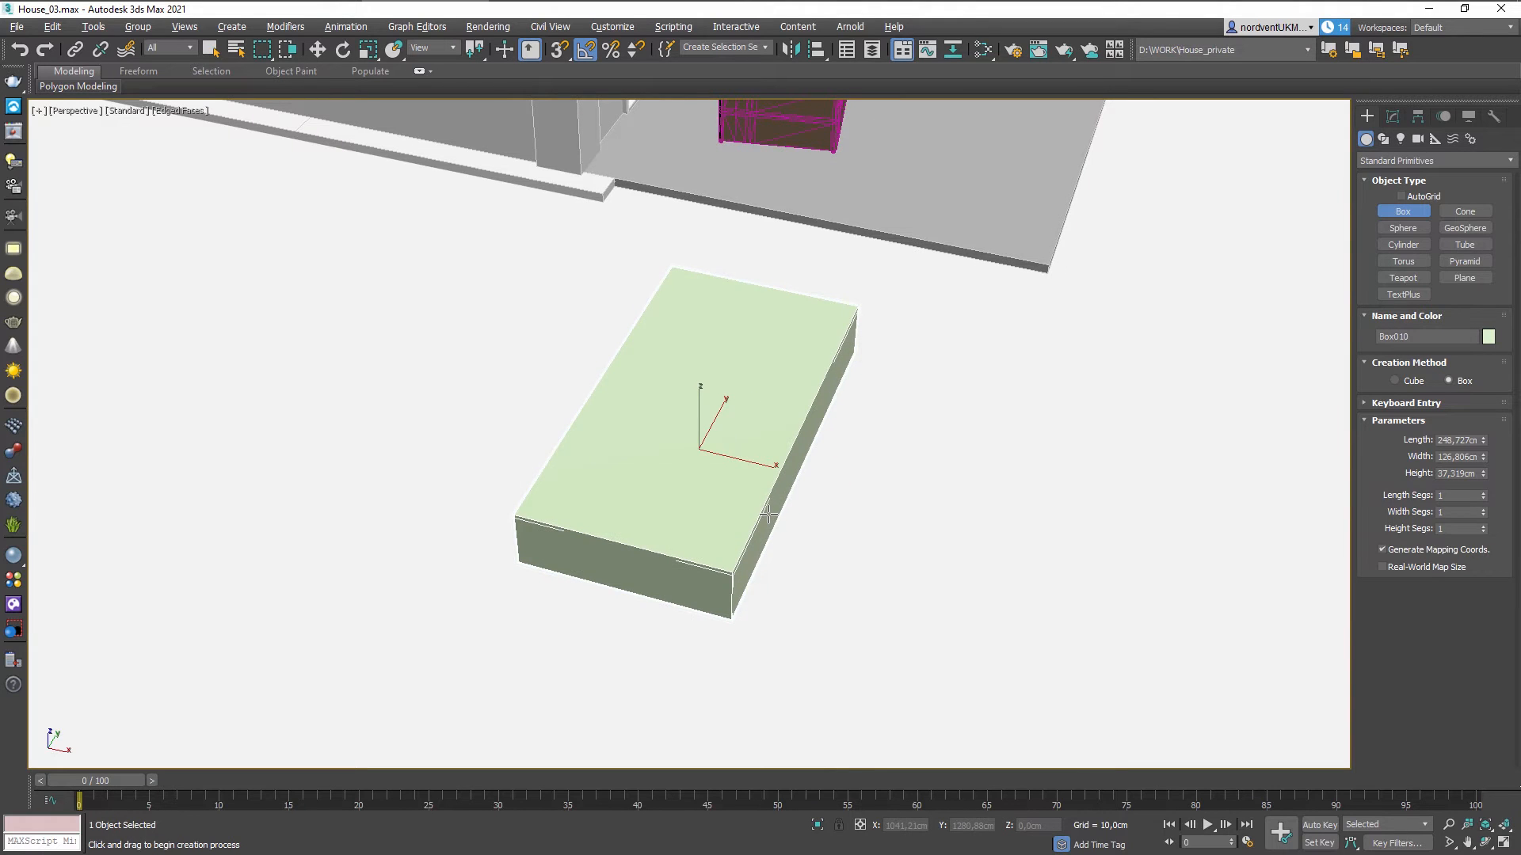
key("m")
left_click_drag(443, 213, 1086, 168)
scroll(559, 346, "down", 5)
left_click(762, 196)
left_click(686, 264)
left_click_drag(1029, 309, 1157, 297)
right_click(1174, 286)
left_click(1177, 306)
scroll(592, 381, "up", 8)
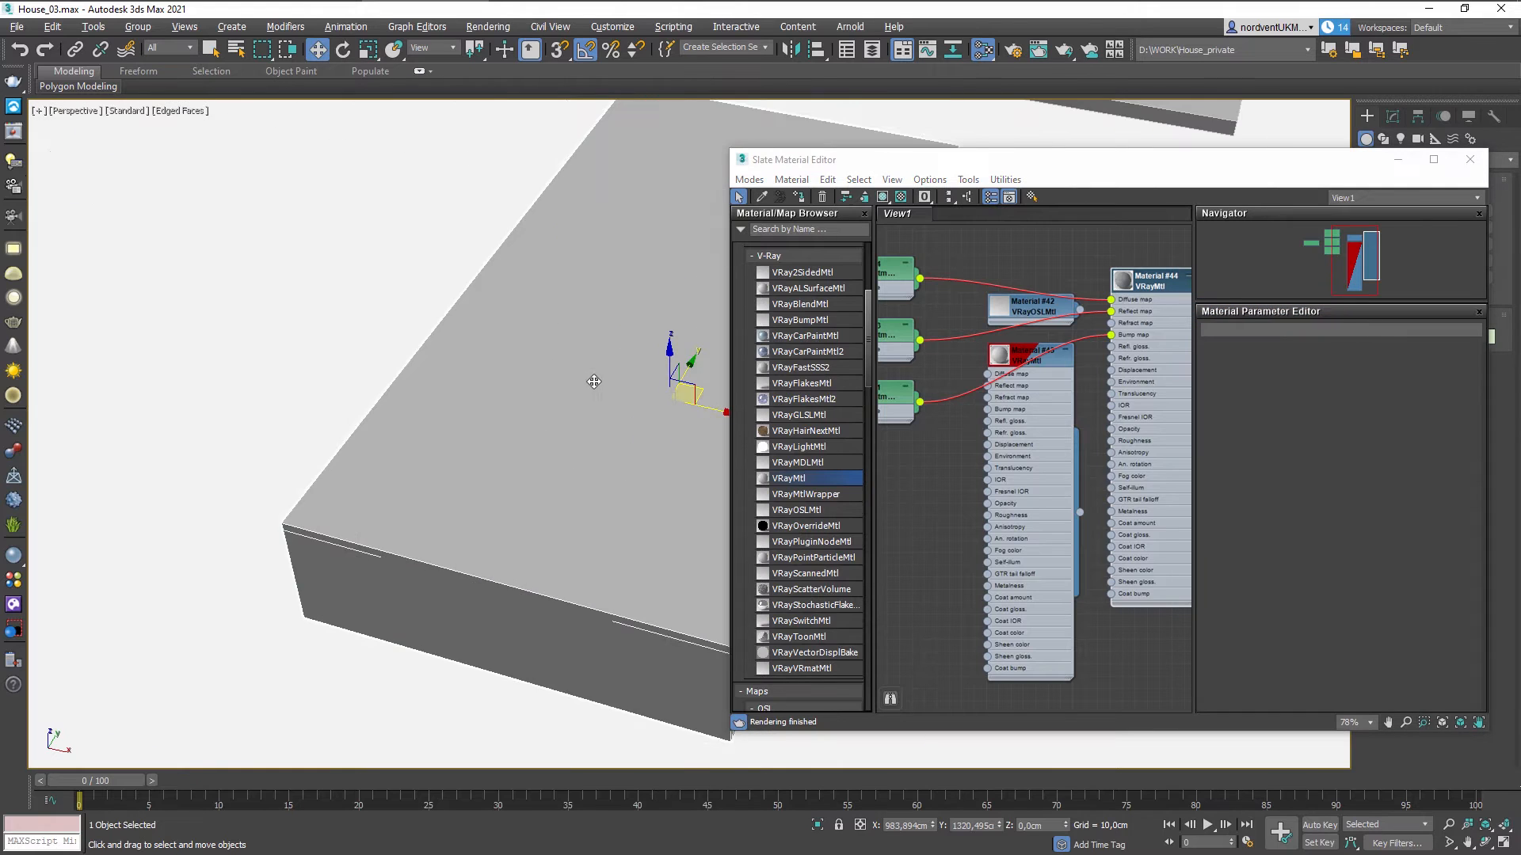
scroll(593, 381, "down", 8)
key("alt+w")
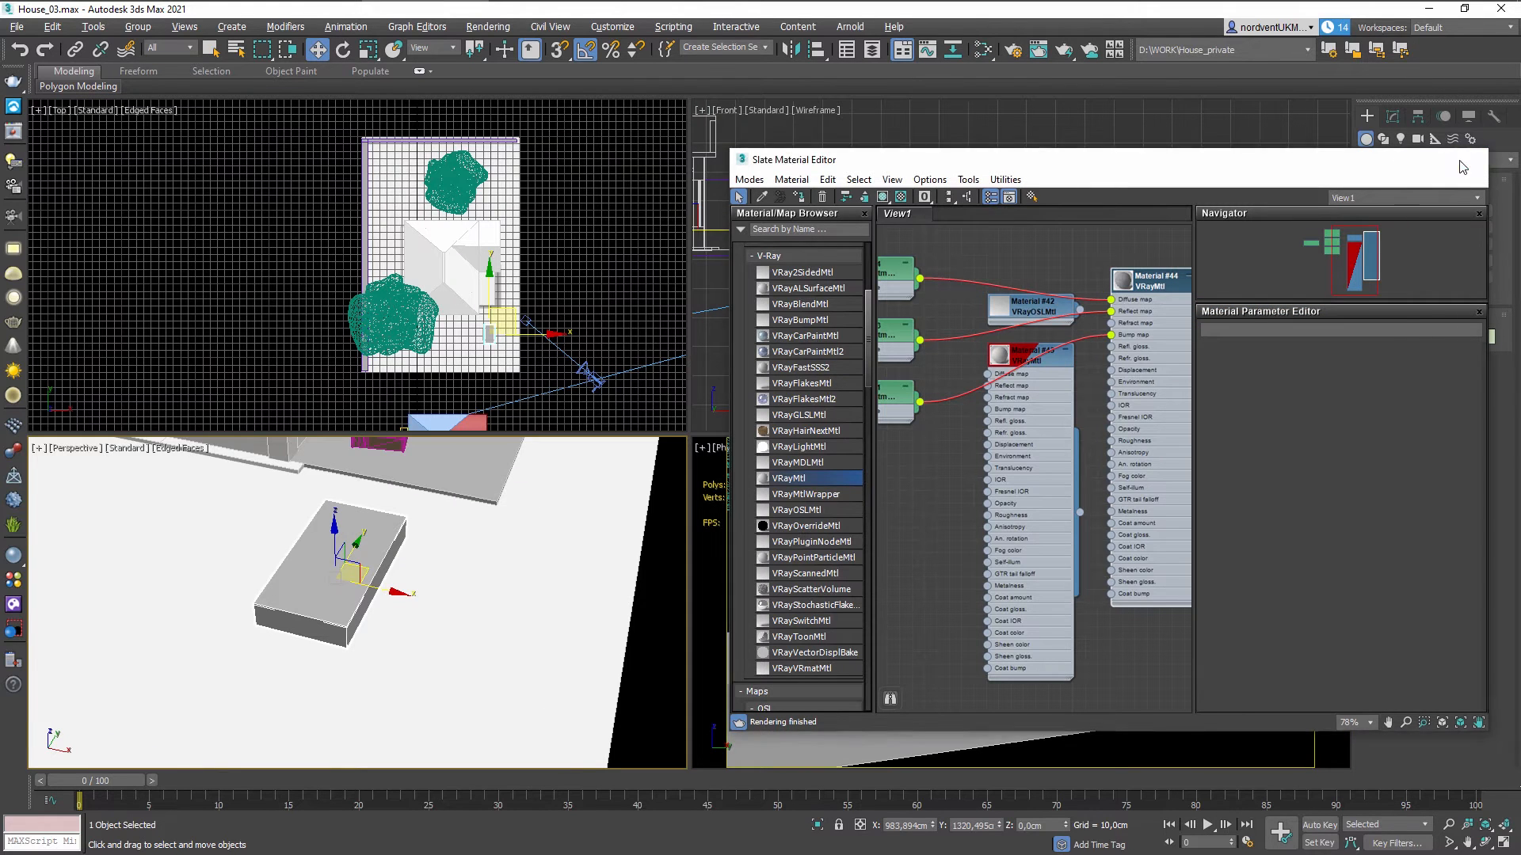
left_click(1462, 164)
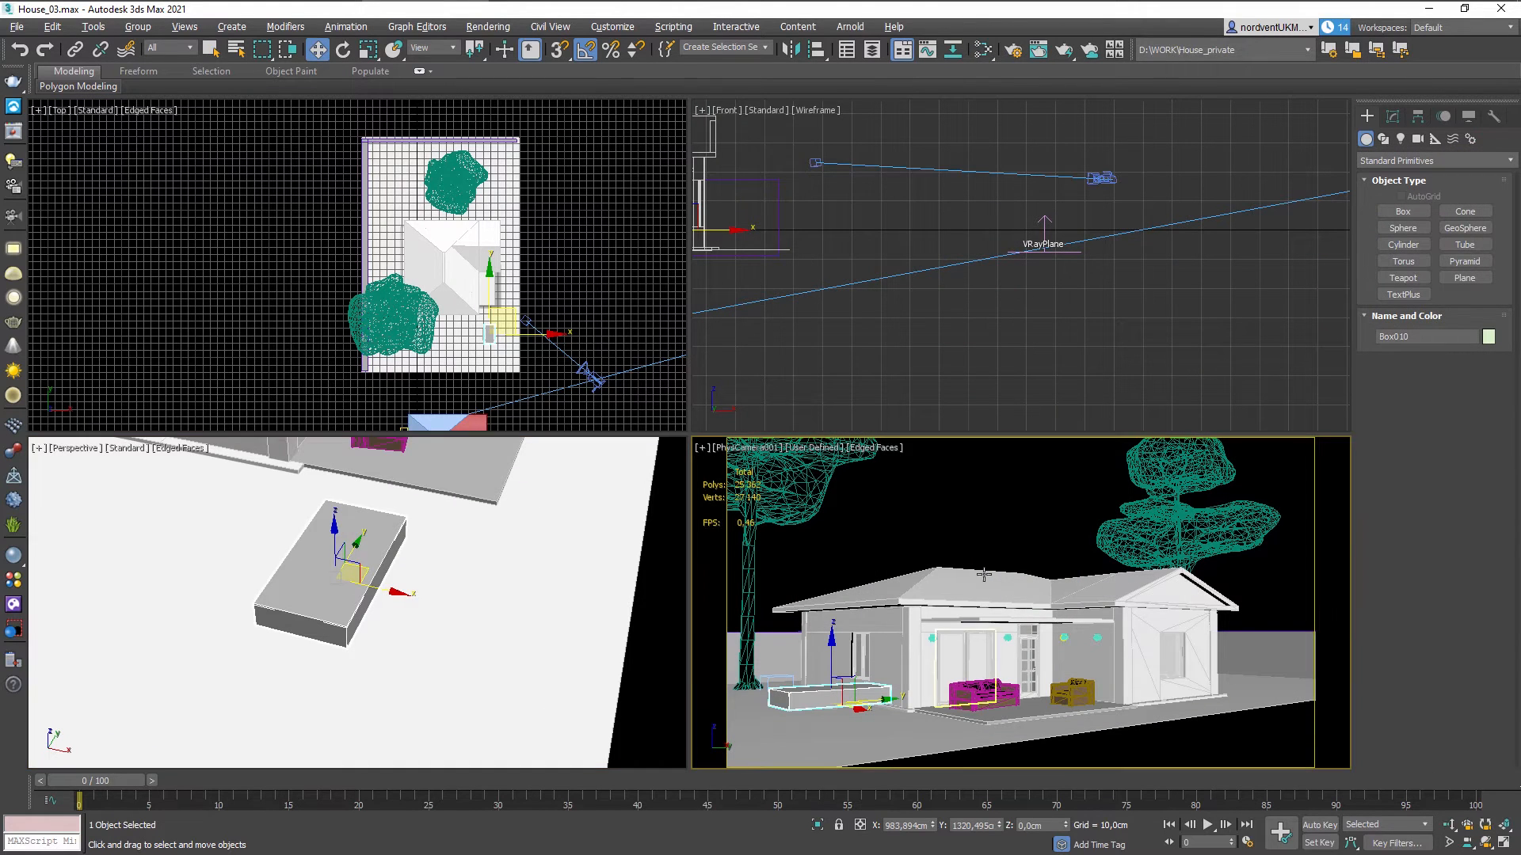
Render the physical camera view interactively, zoom in on the box to examine its texture, and close the frame buffer.
right_click(983, 623)
left_click(1028, 679)
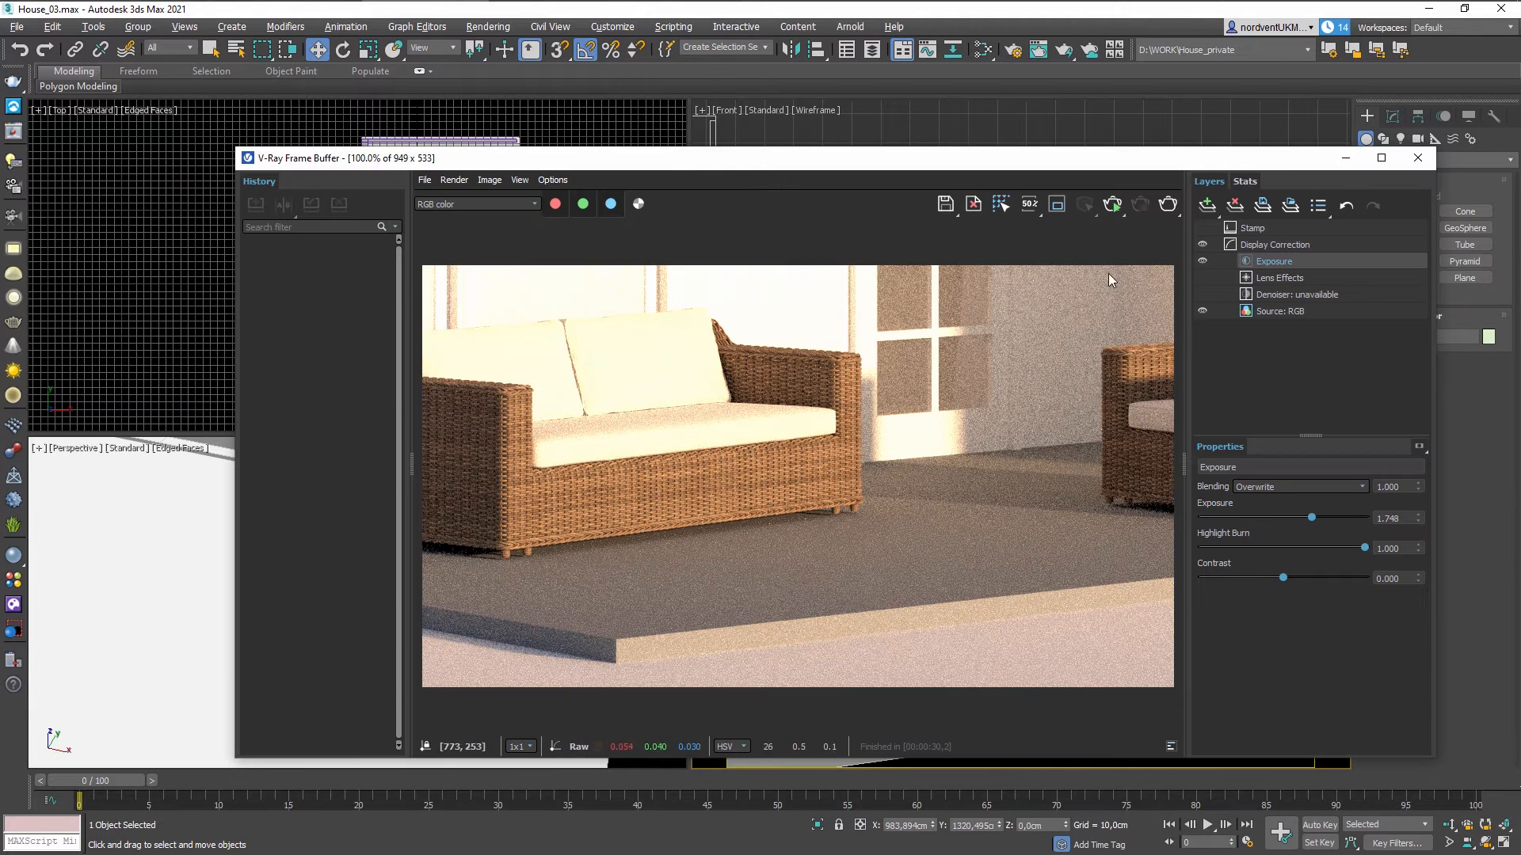
left_click(1113, 206)
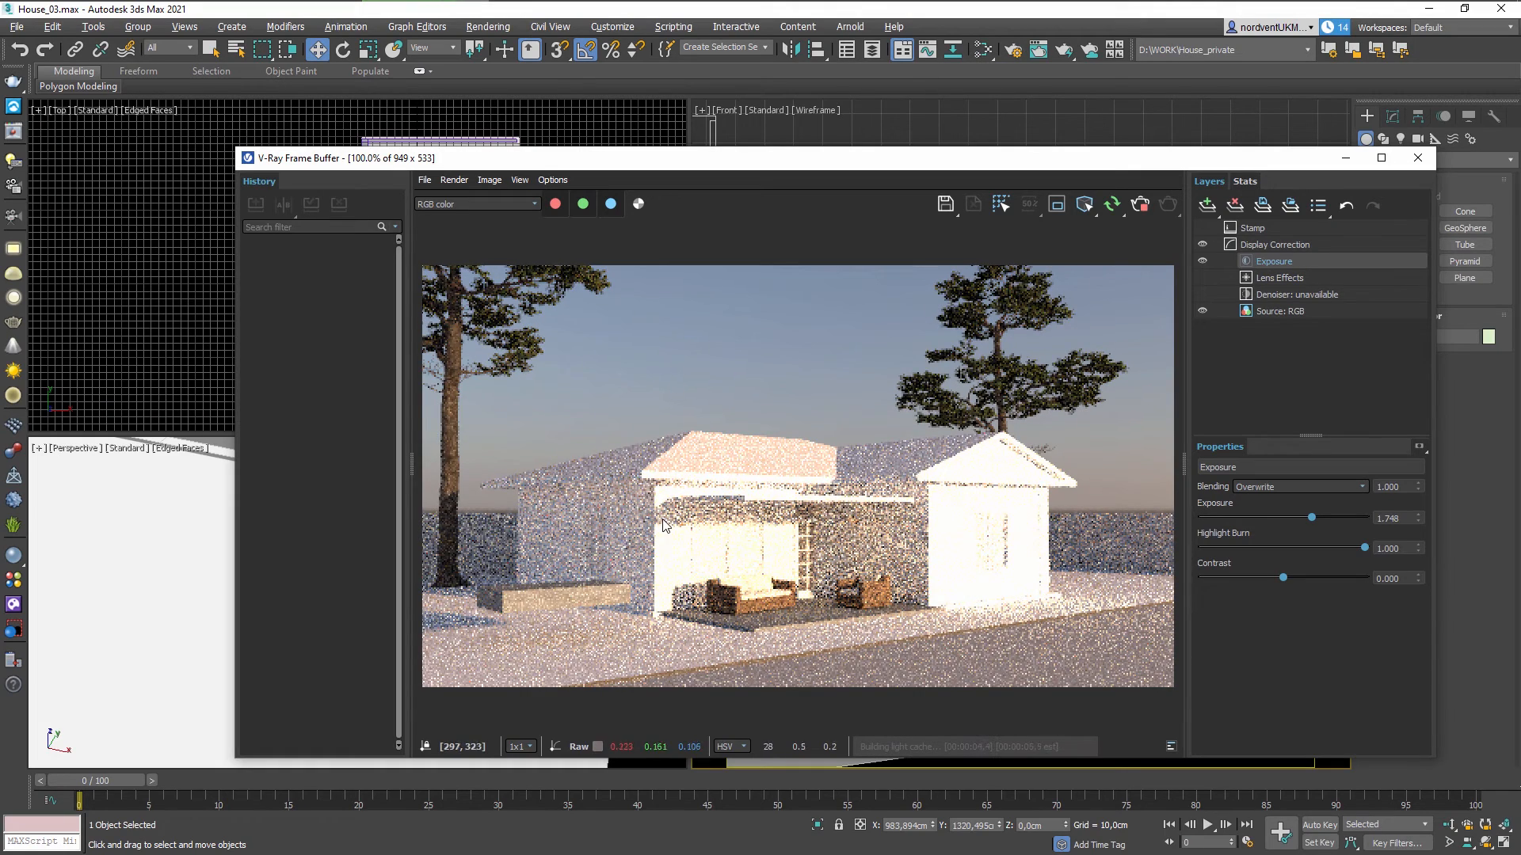
right_click(538, 580)
left_click(506, 645)
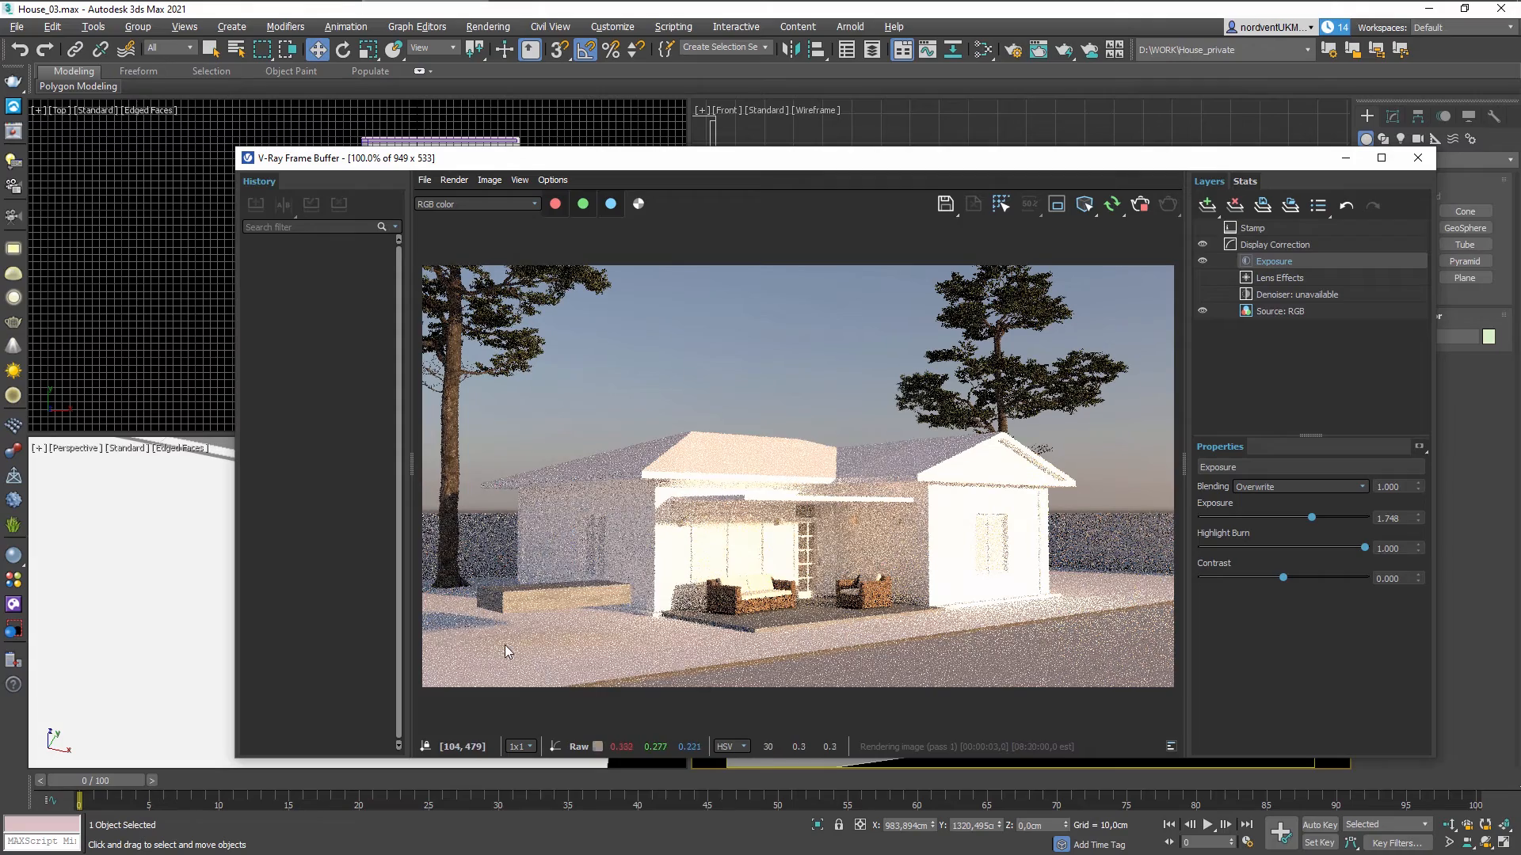
scroll(520, 591, "up", 5)
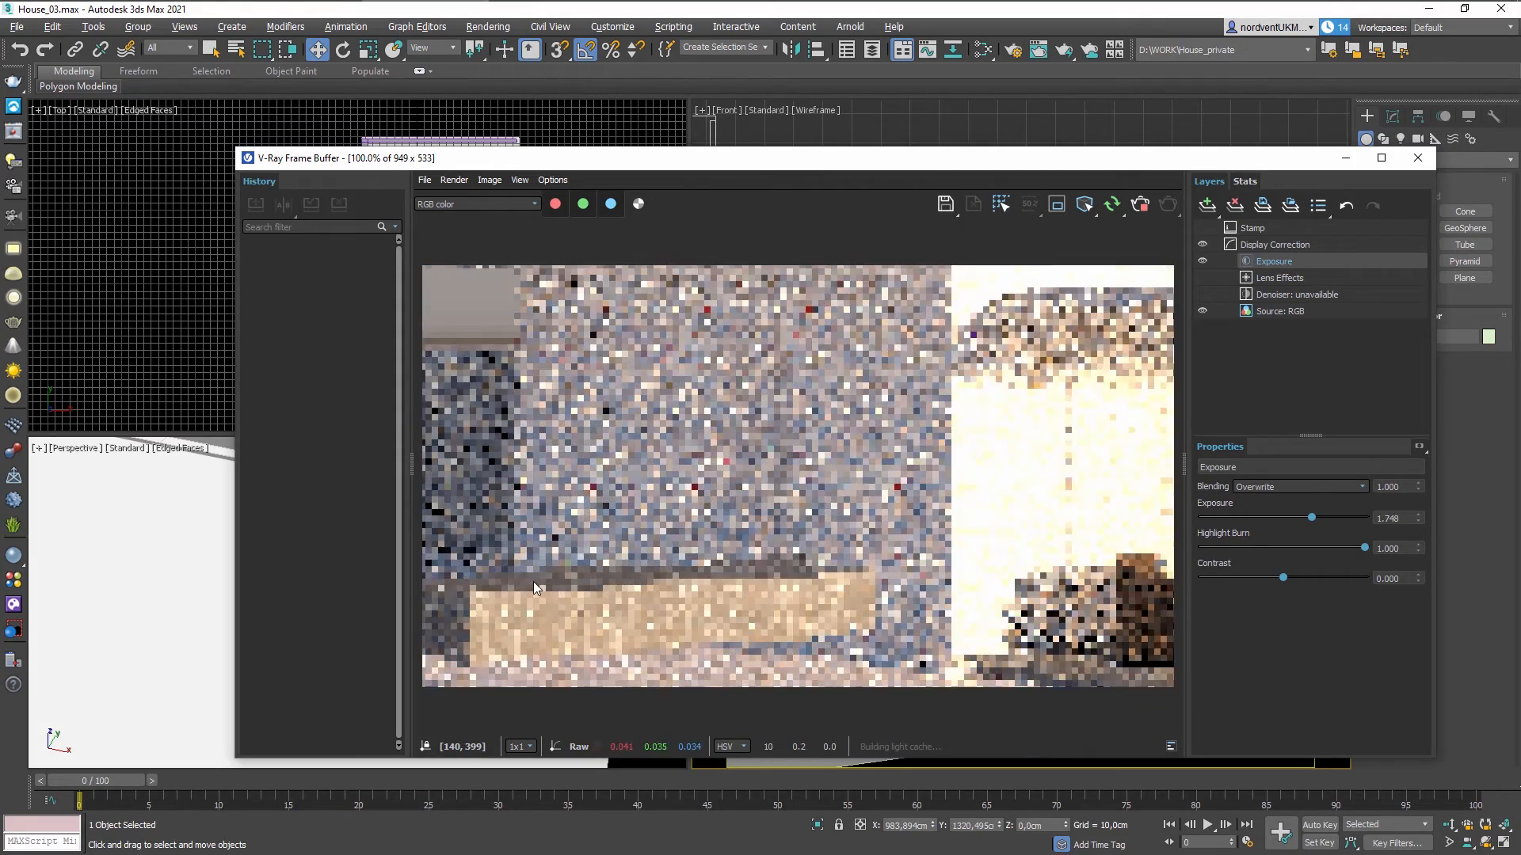
scroll(607, 578, "up", 3)
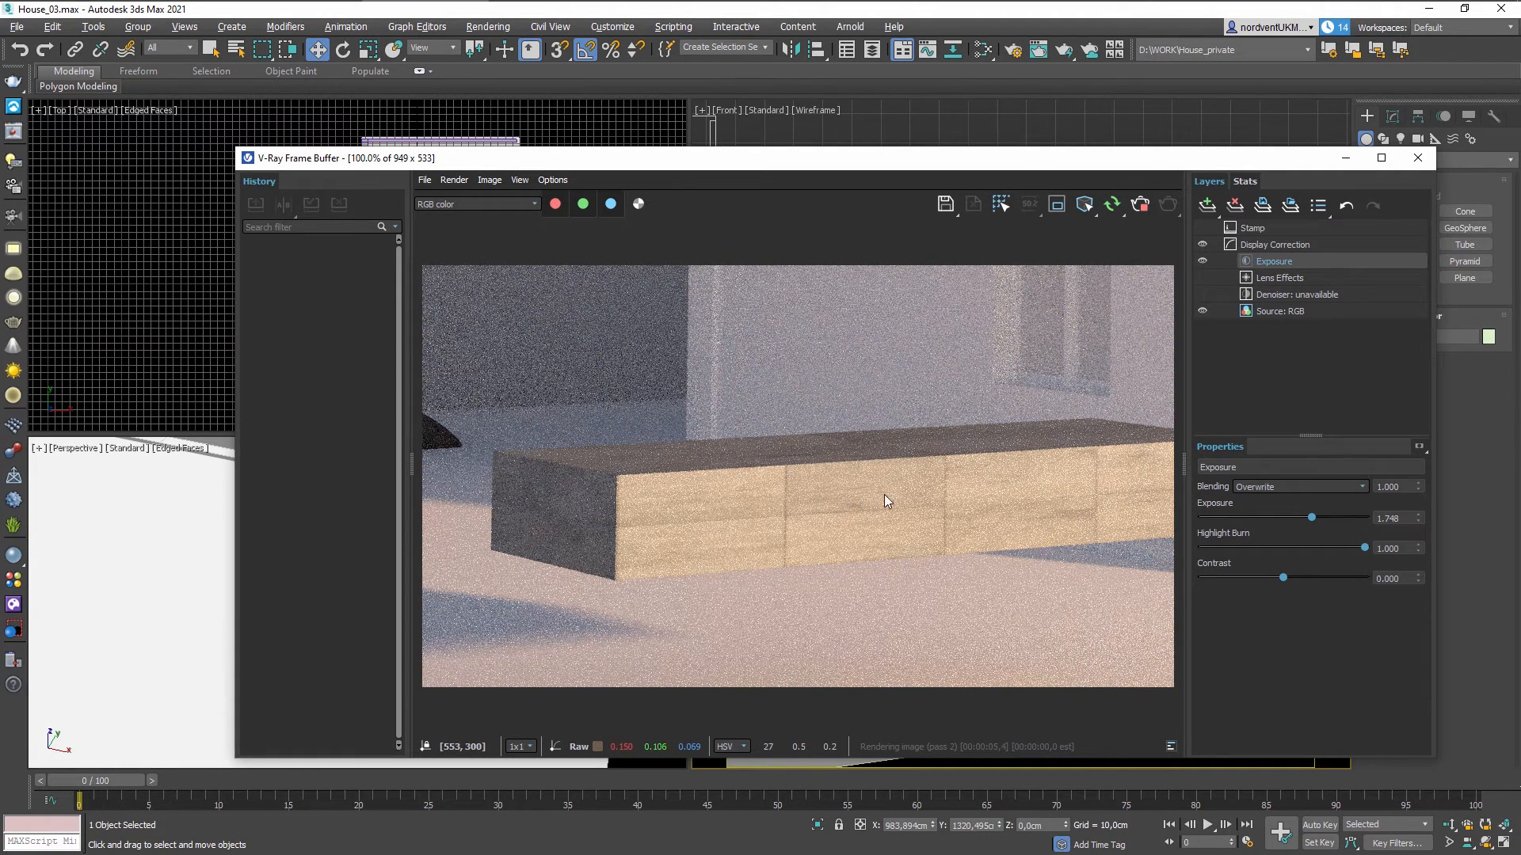
left_click(1142, 206)
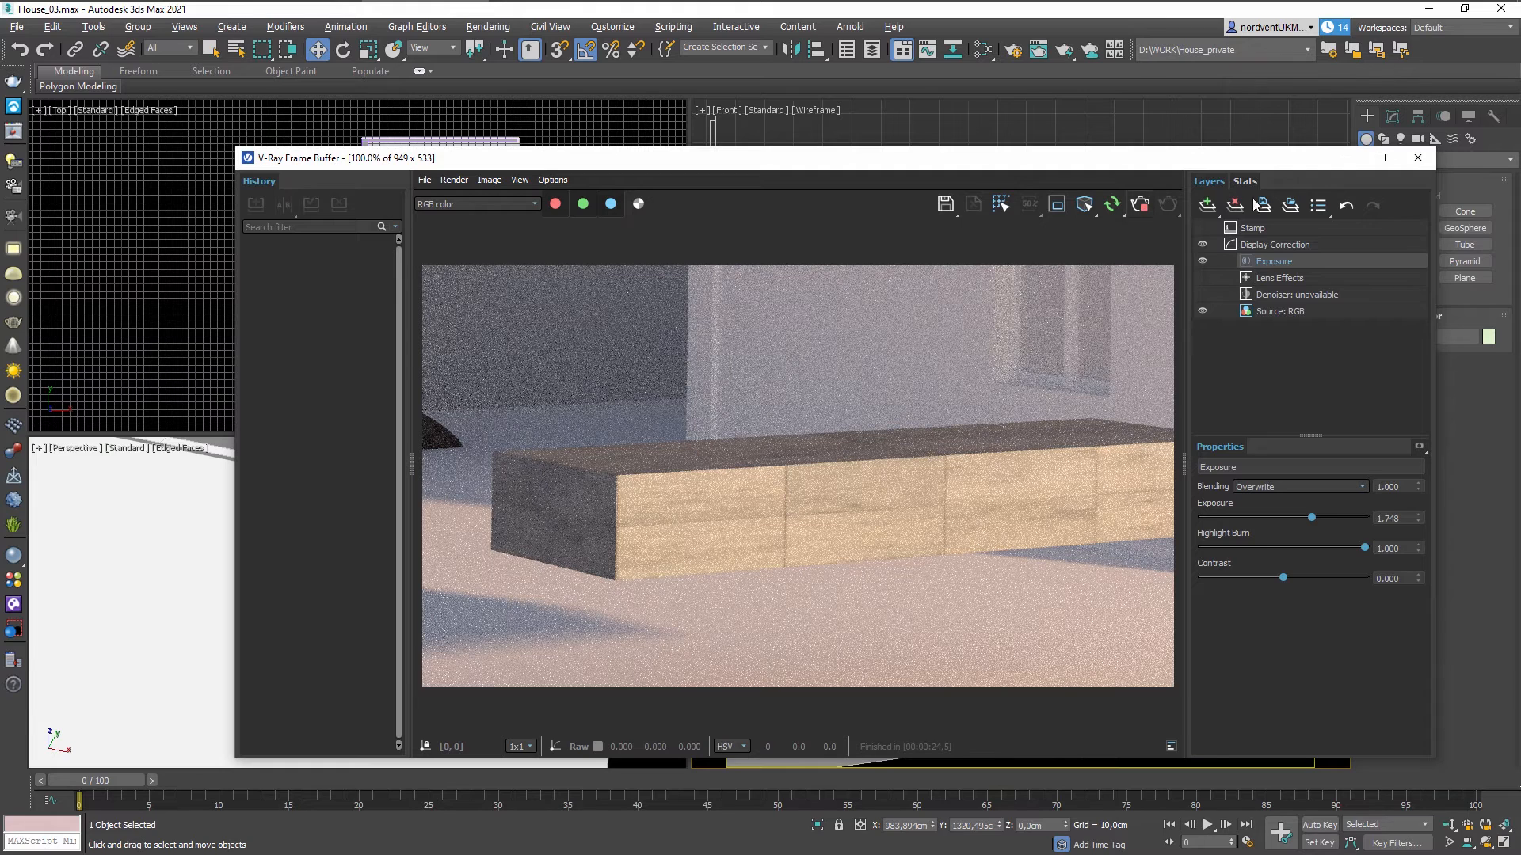
left_click(1415, 157)
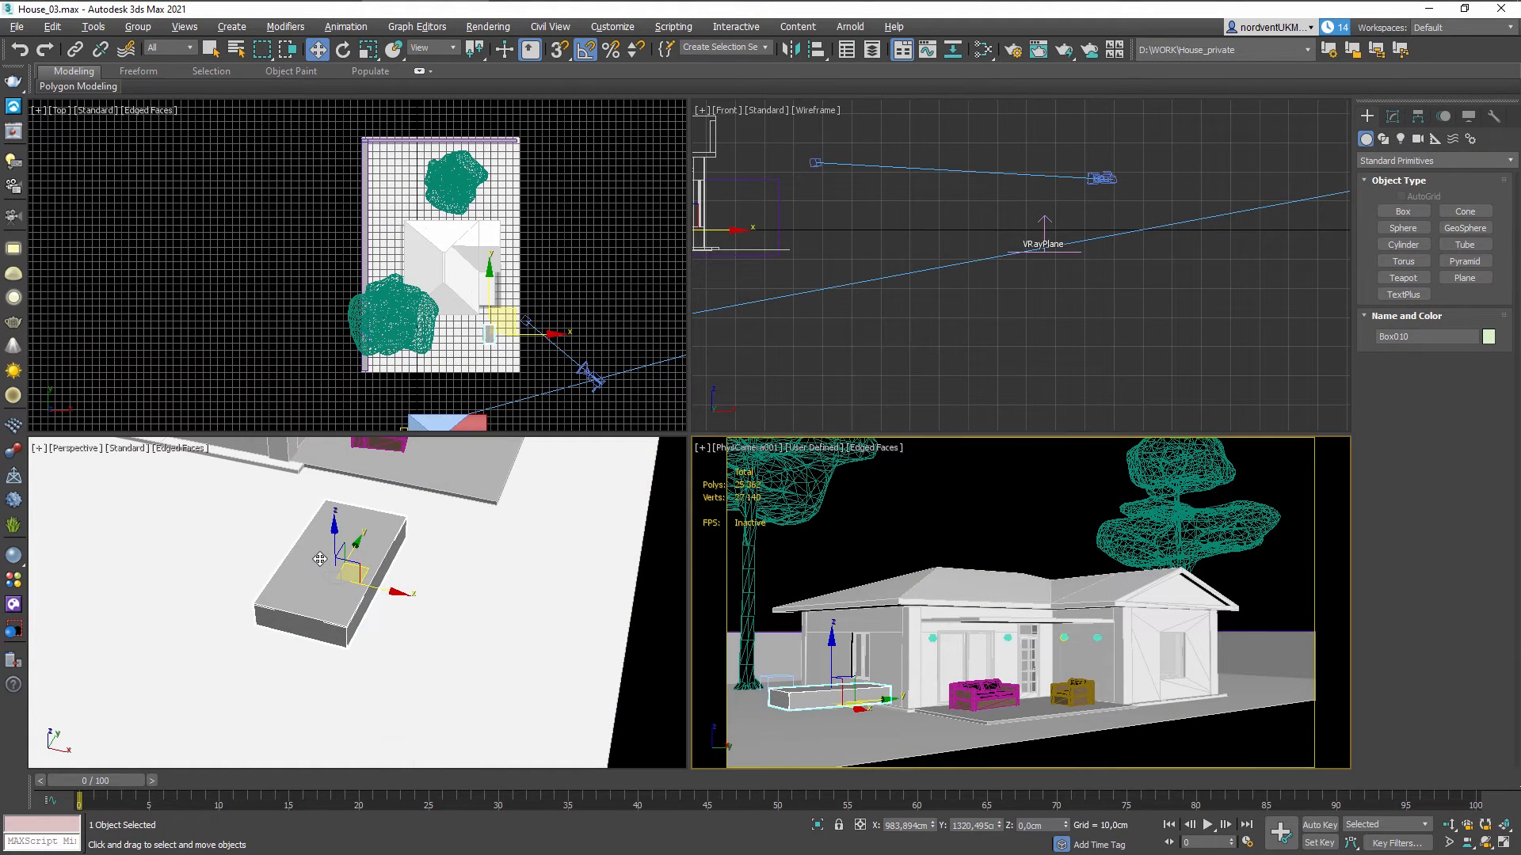
Convert the box to an Editable Poly and raise a smaller inset block from its top face.
right_click(331, 607)
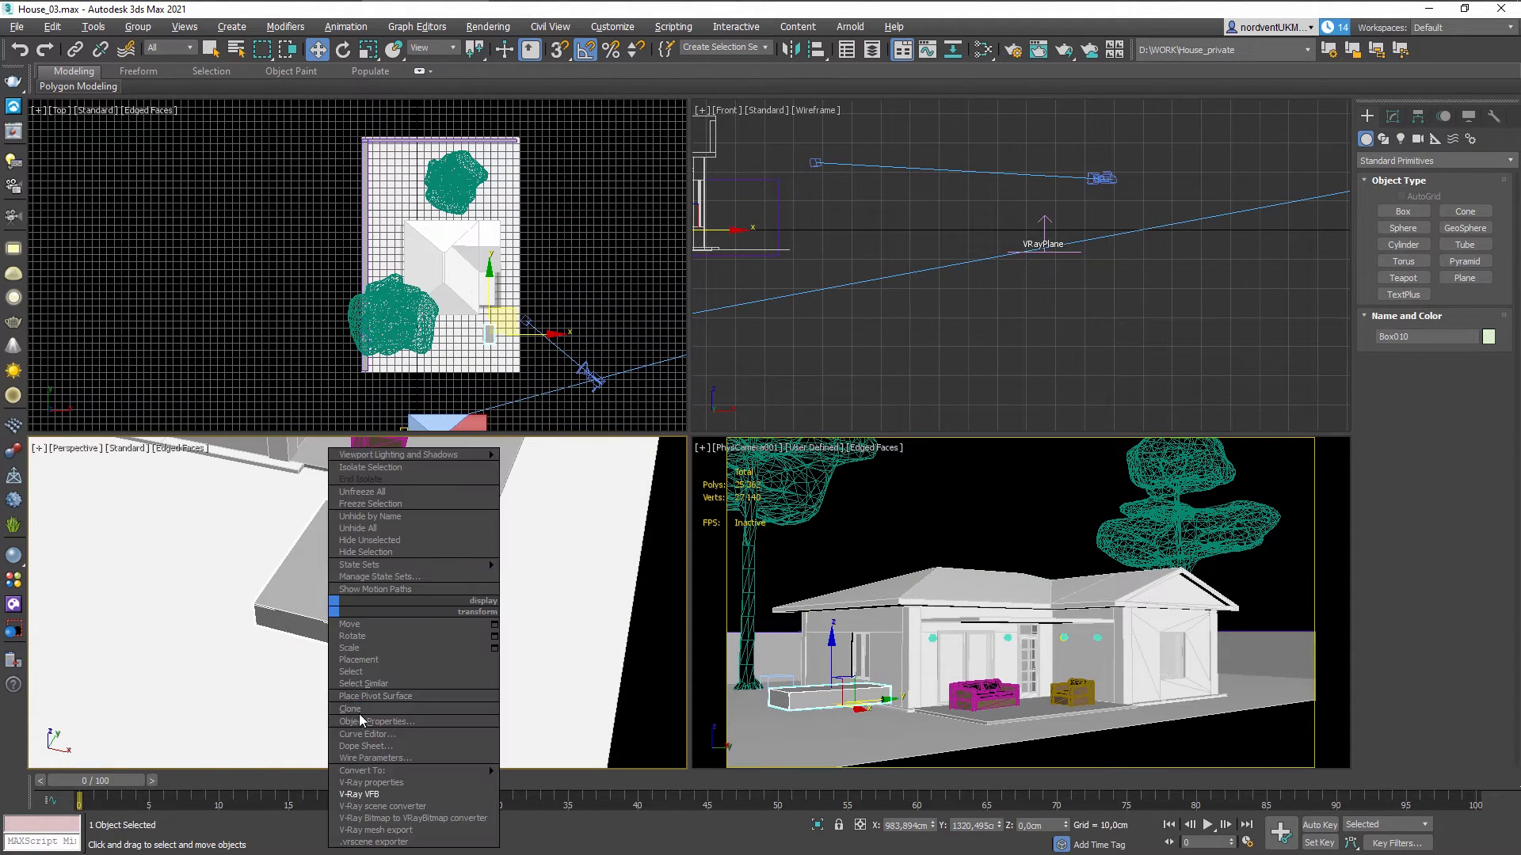
mouse_move(385, 772)
left_click(555, 783)
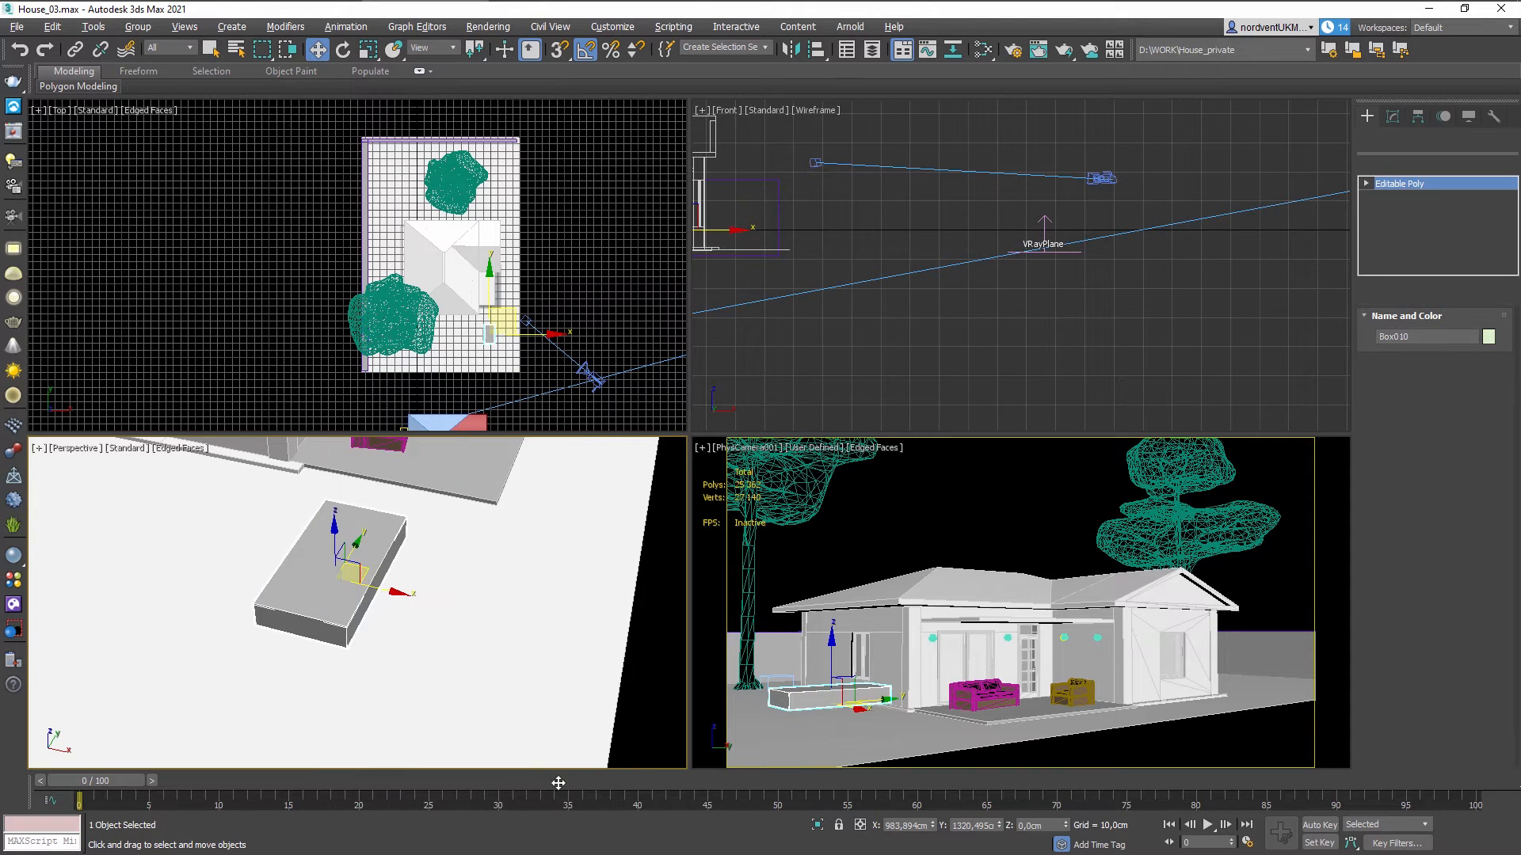
key("4")
left_click(284, 572)
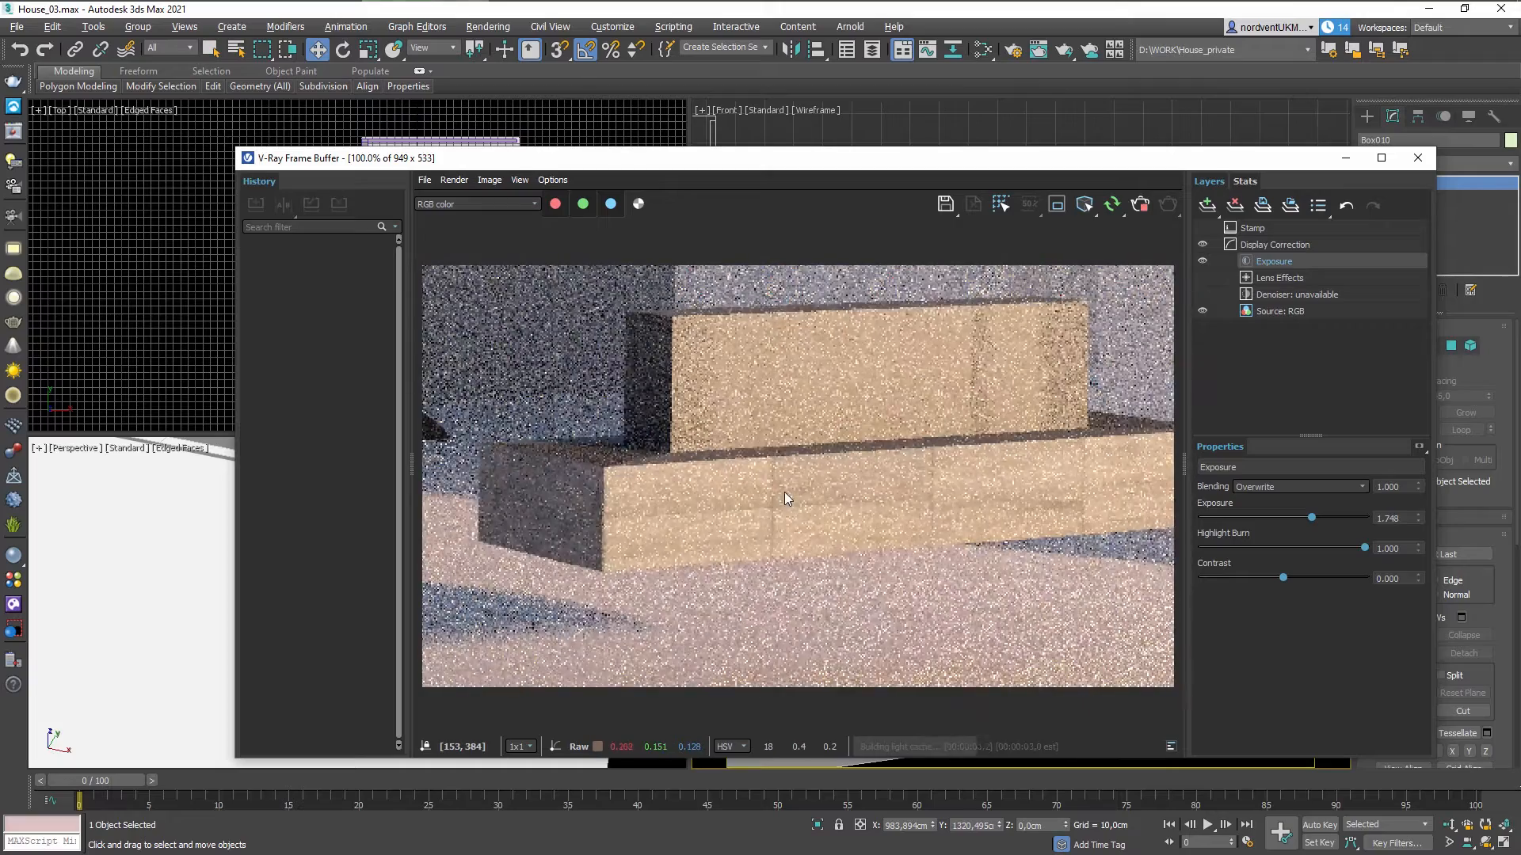
Apply the Tiles_F_150cm library material to the selected box and uncover the frame buffer to check the render.
middle_click_drag(842, 469, 822, 480)
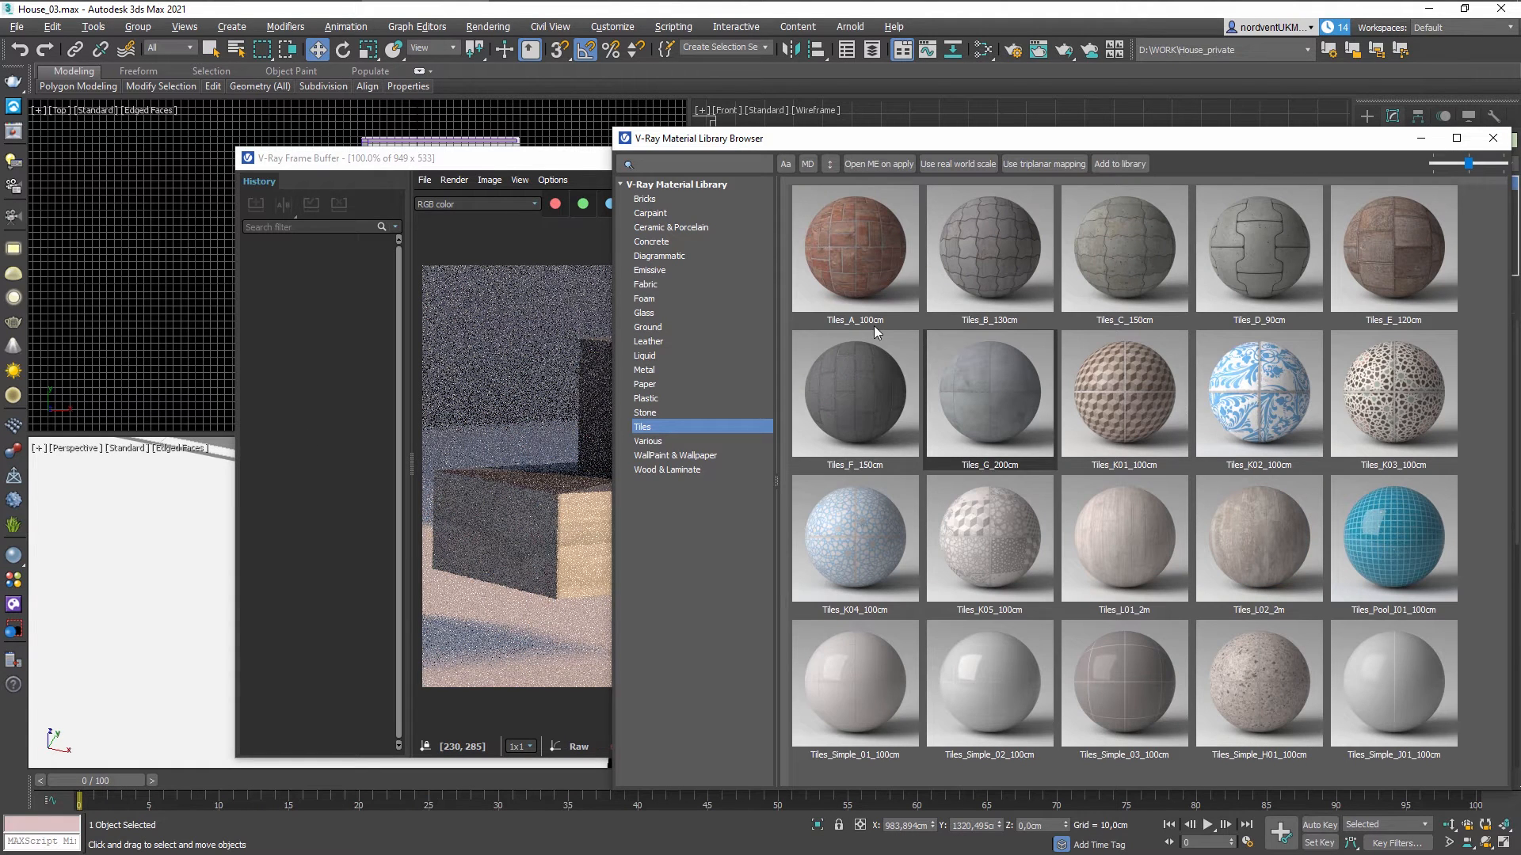
right_click(862, 368)
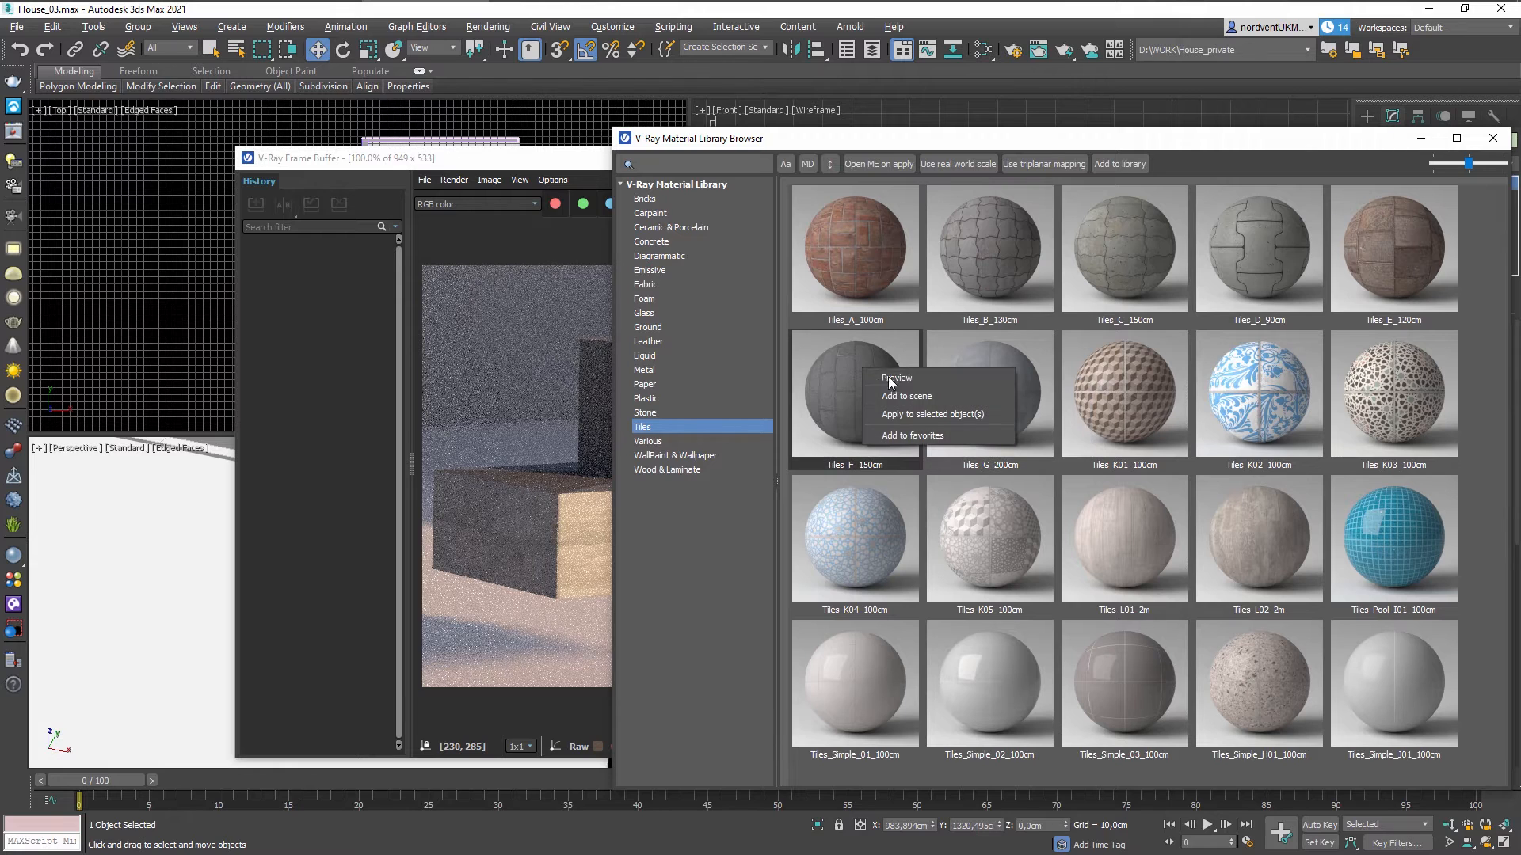
left_click(935, 415)
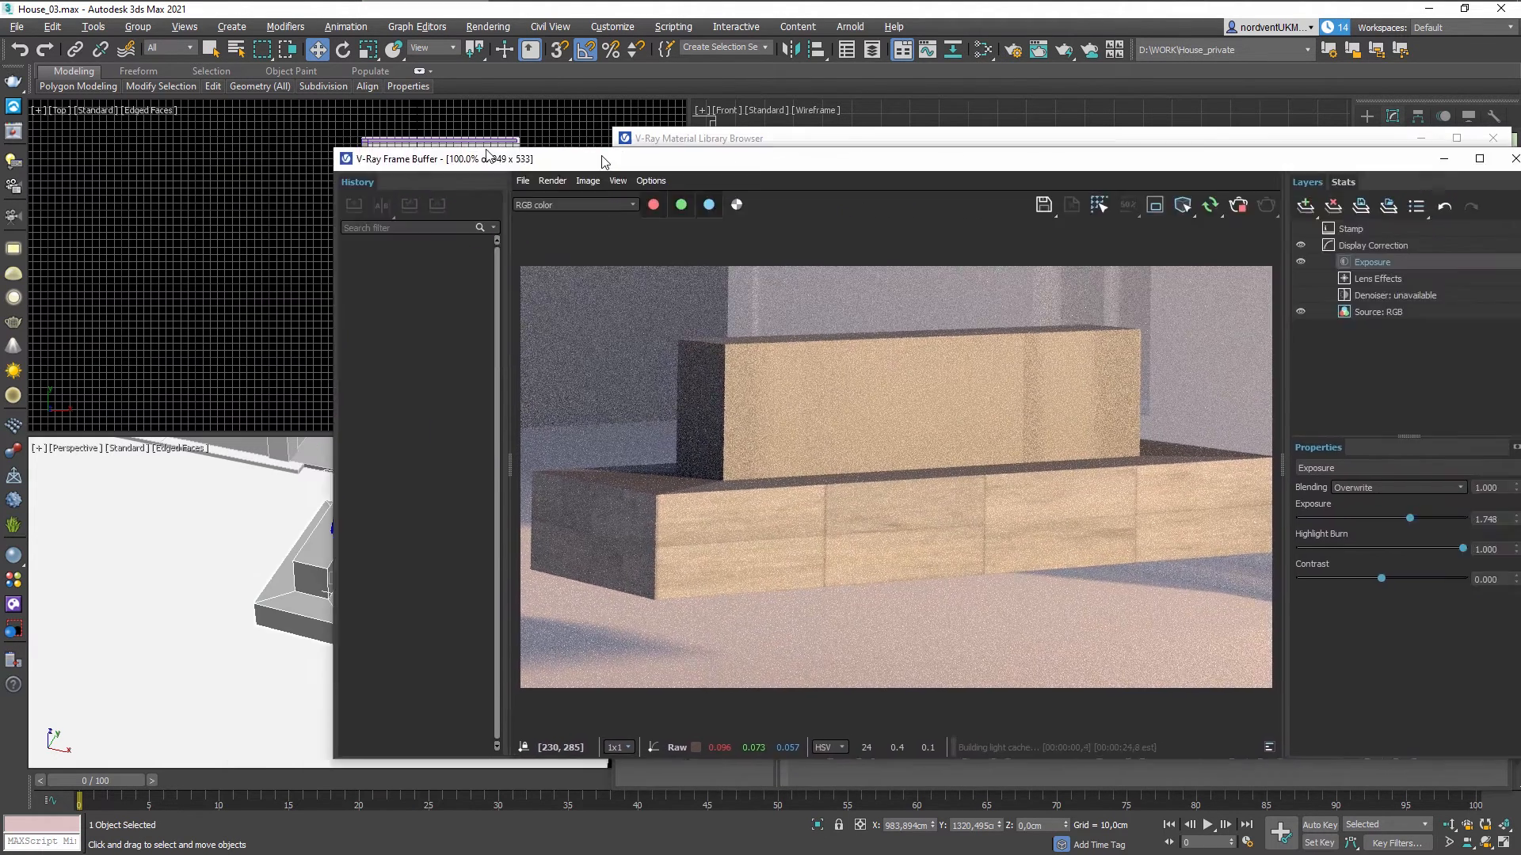
left_click_drag(704, 164, 537, 152)
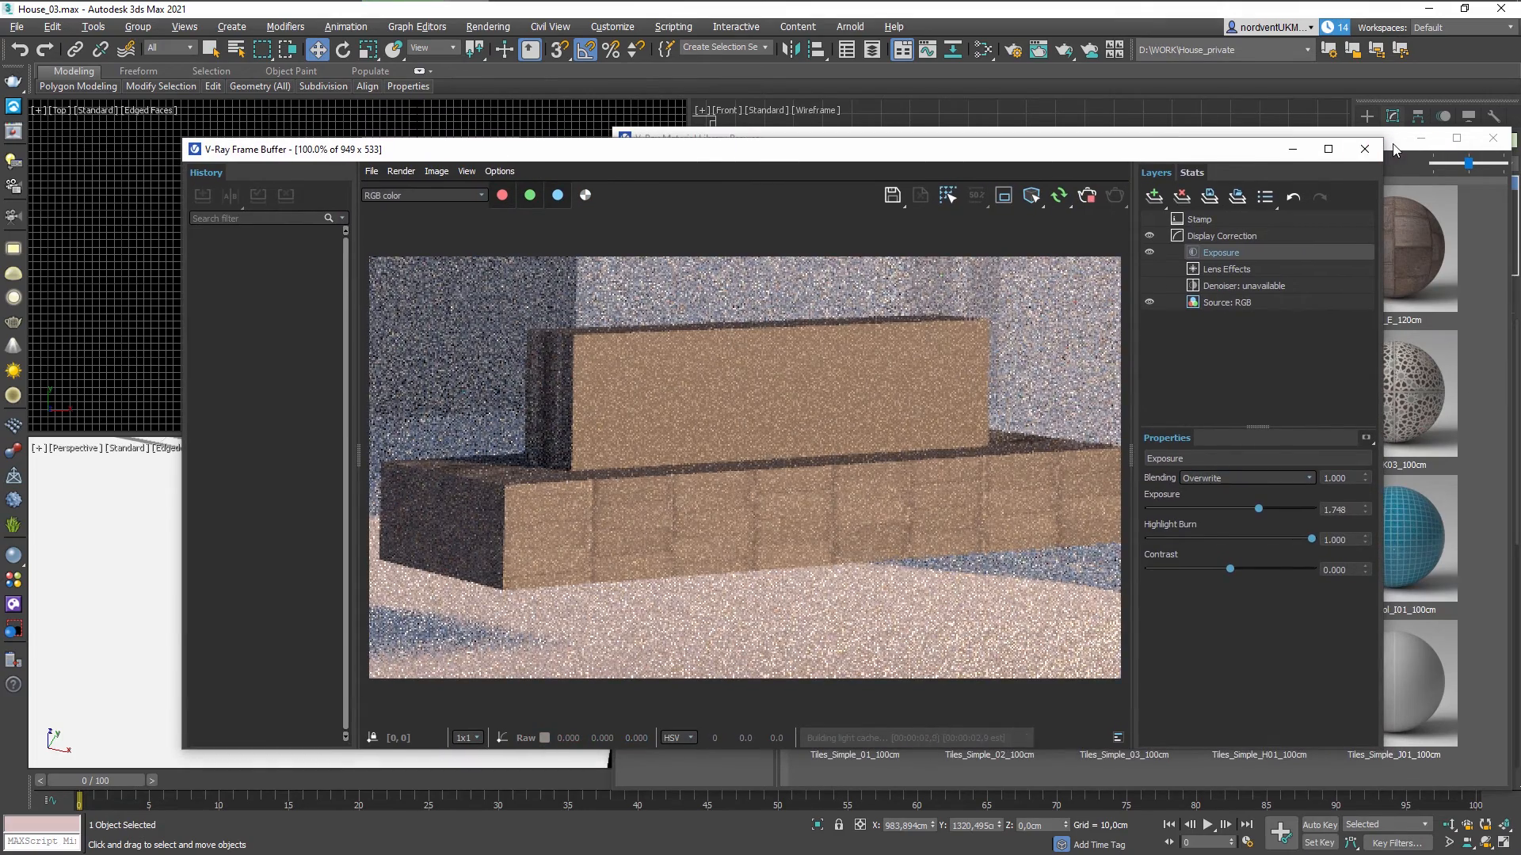
Apply the Tiles_K01_100cm library material to the selected box and uncover the frame buffer to inspect the pattern.
left_click(1353, 133)
left_click_drag(870, 138, 915, 143)
right_click(1194, 420)
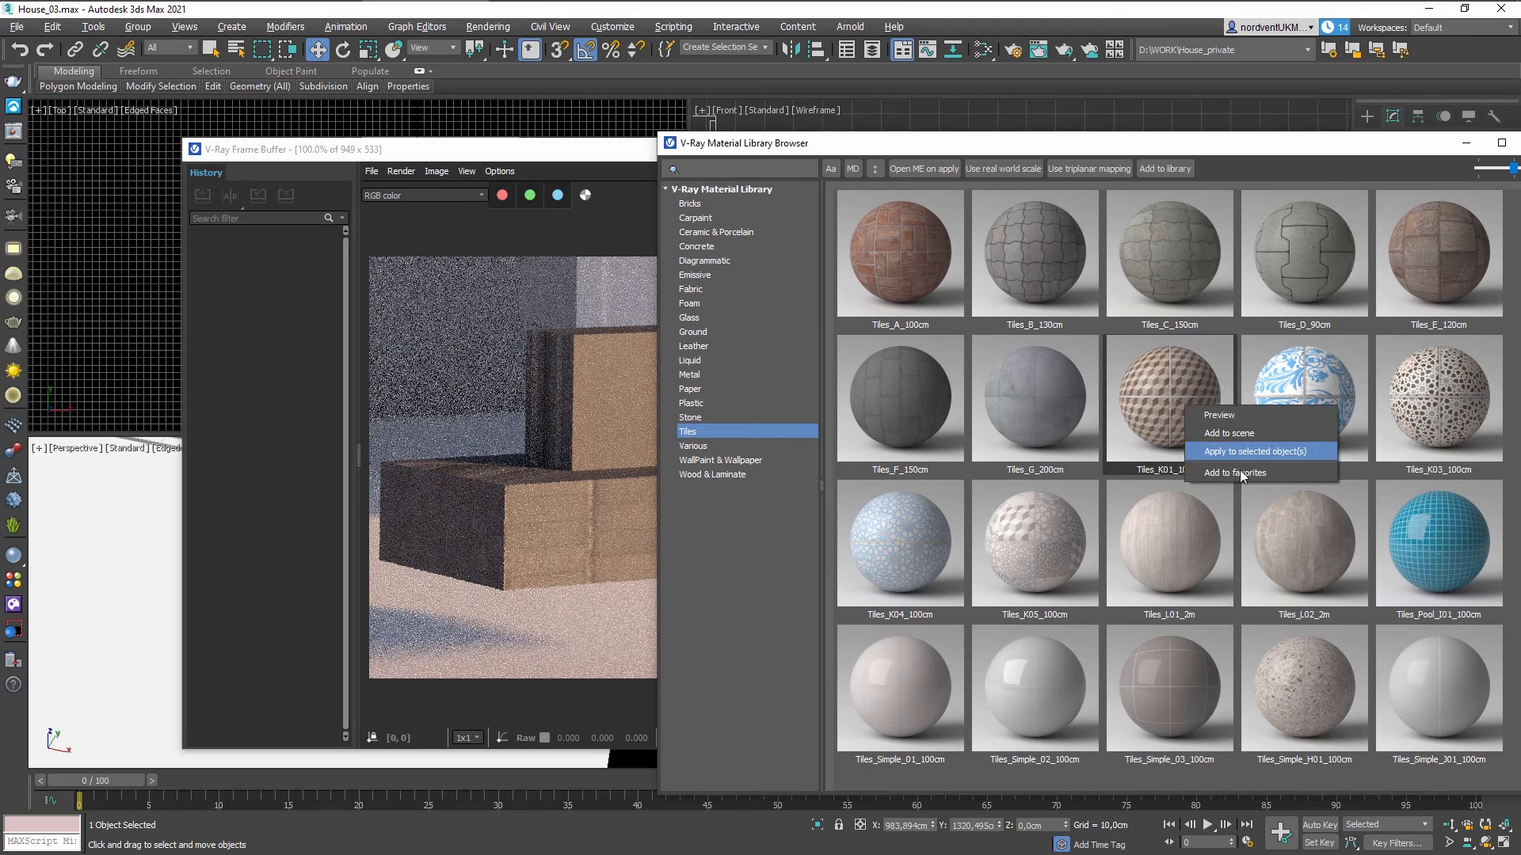
left_click(1252, 453)
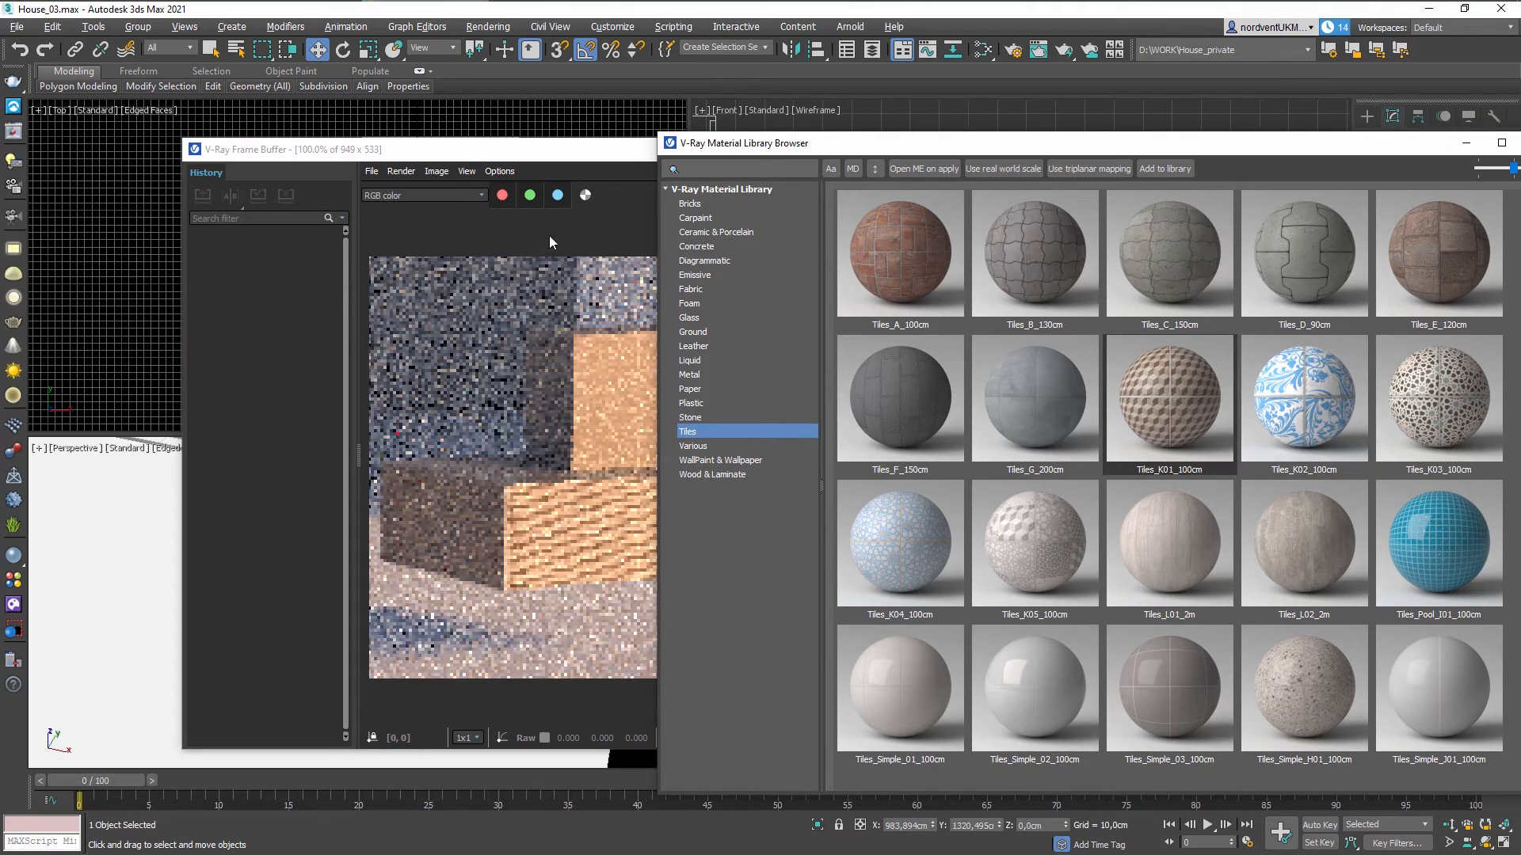
left_click_drag(575, 155, 464, 162)
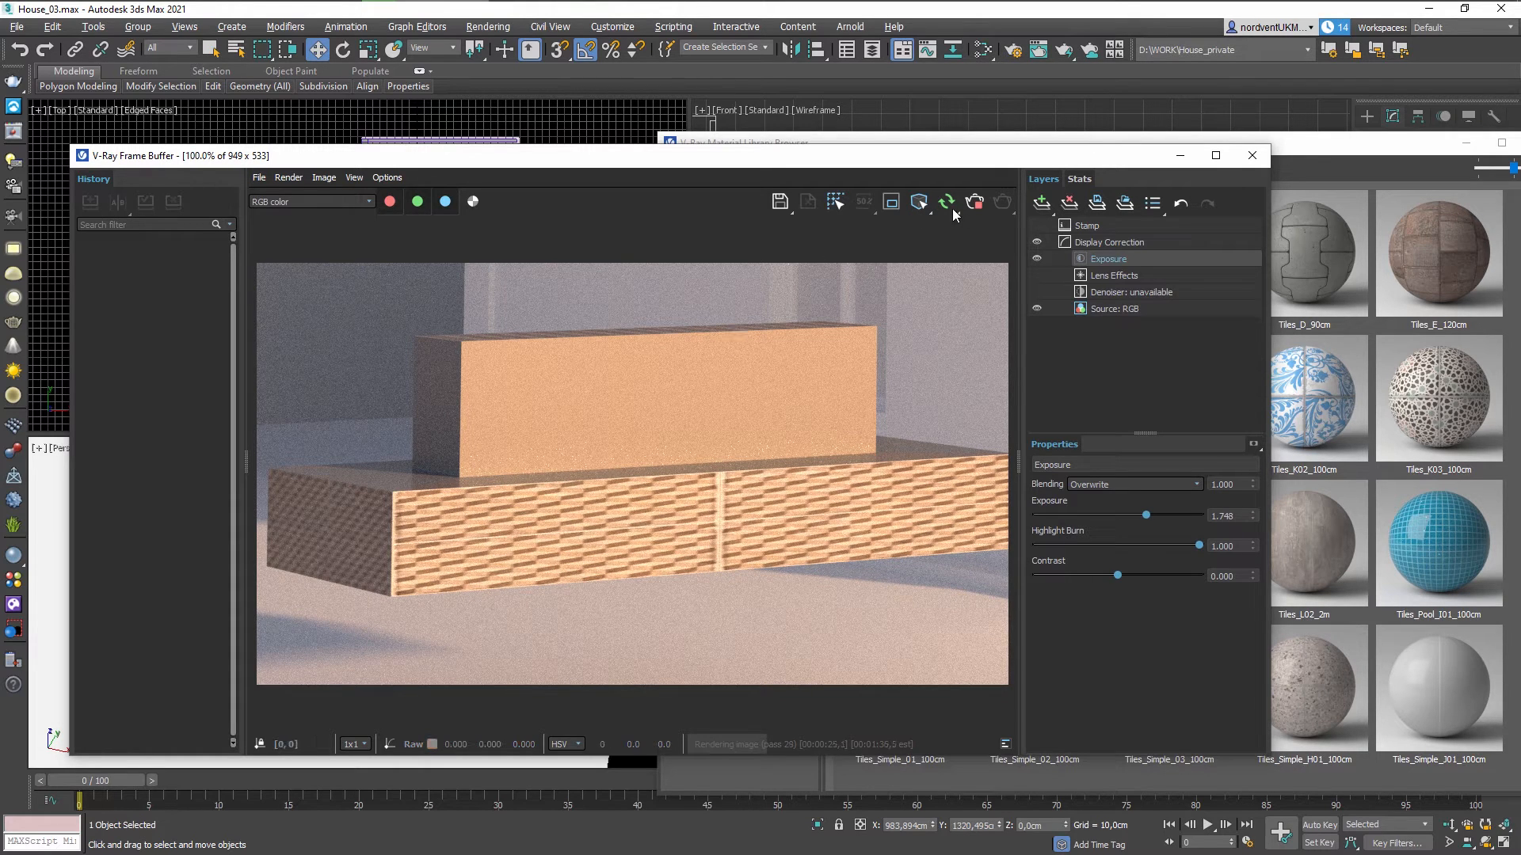
Close the frame buffer and move the V-Ray Material Library Browser clear of the modifier settings.
left_click(1006, 203)
left_click(1252, 155)
left_click_drag(1414, 152, 769, 150)
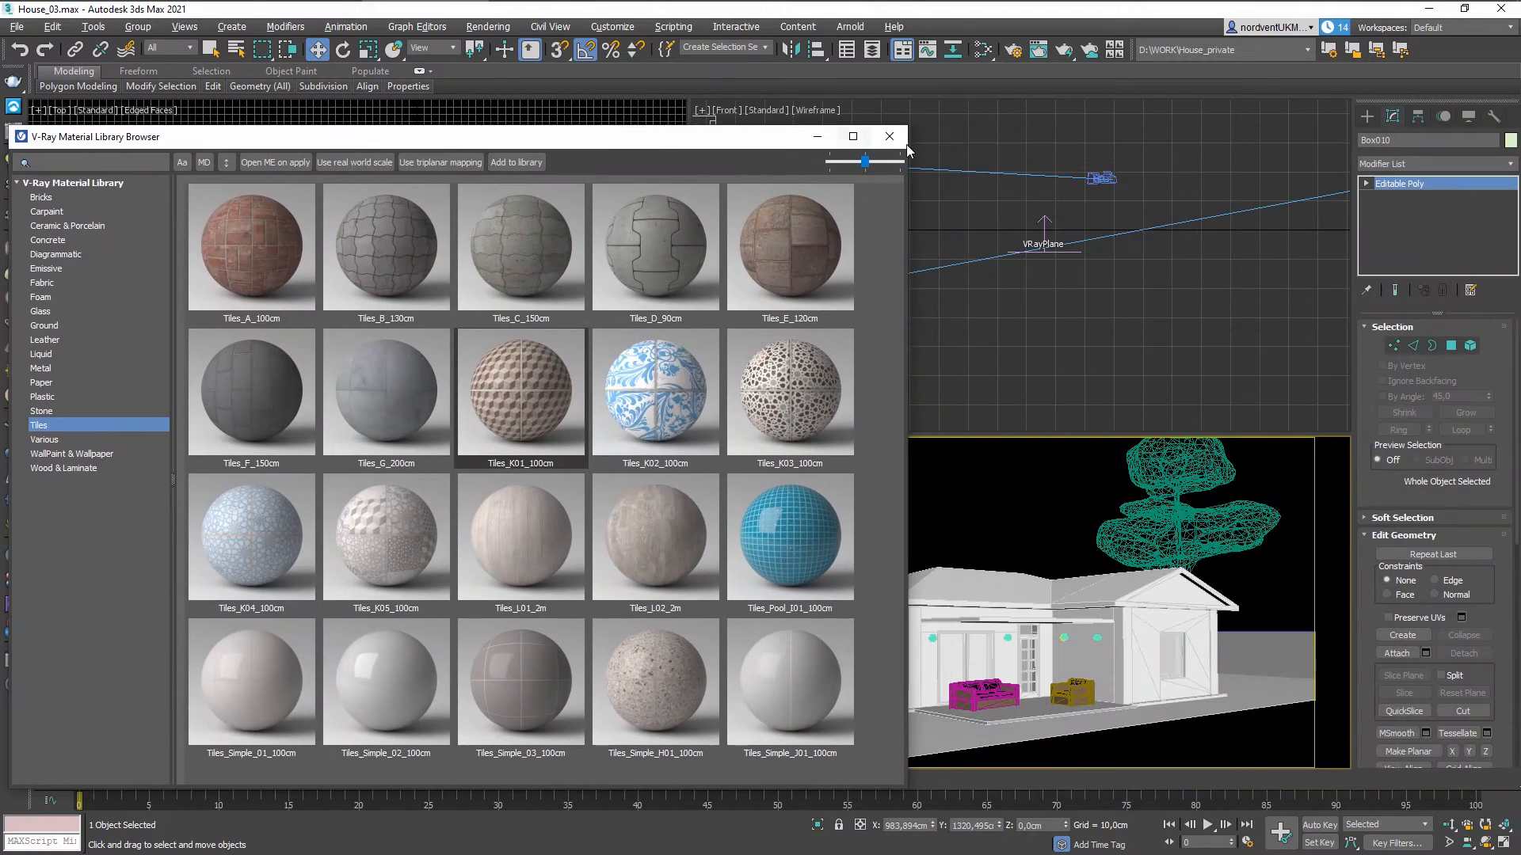
Close the V-Ray Material Library Browser and make the physical camera viewport active.
left_click(893, 141)
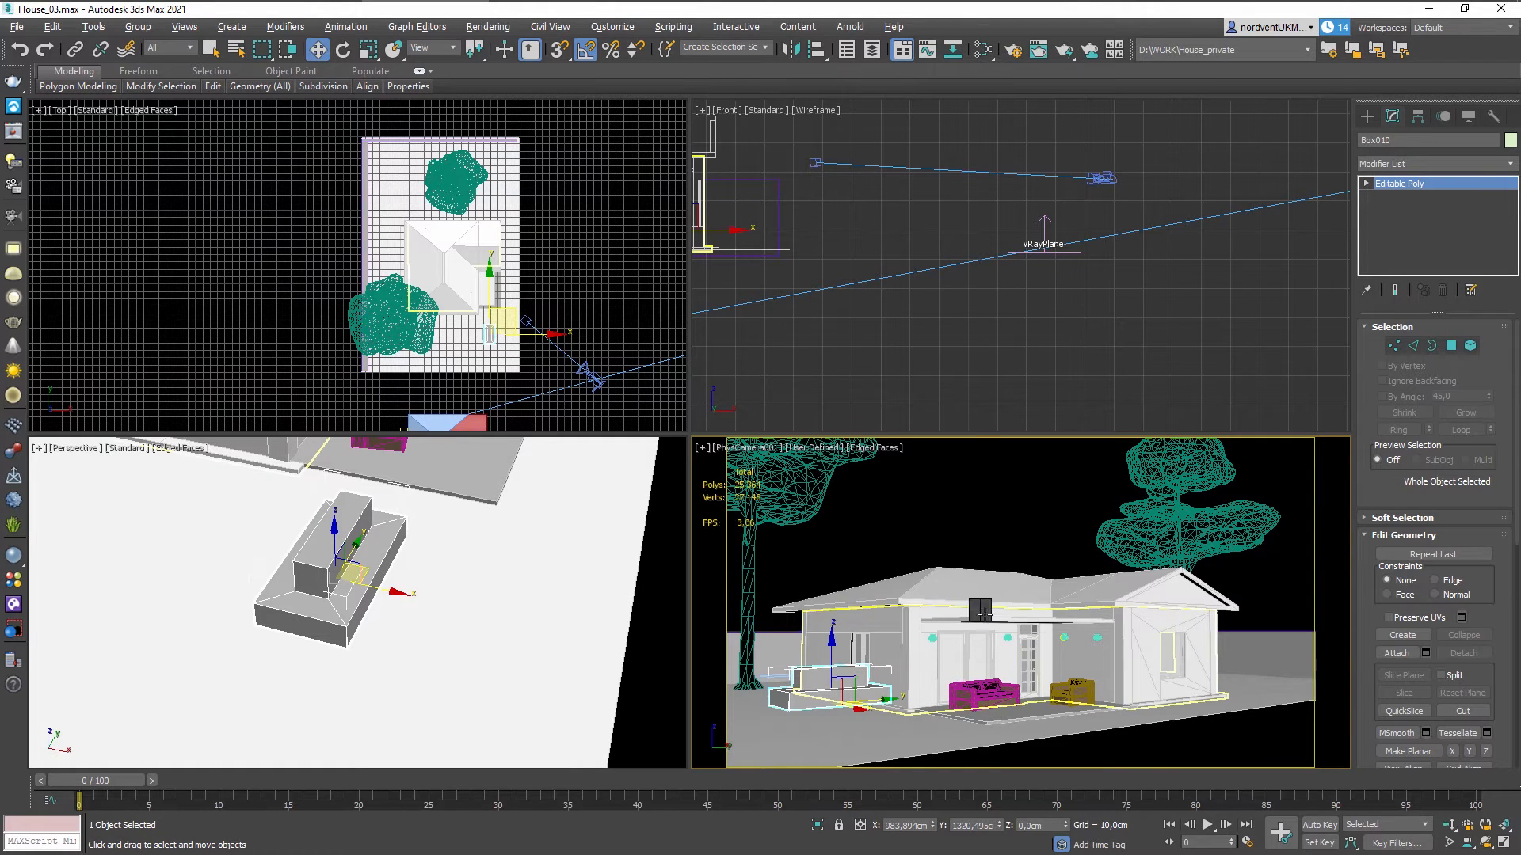
right_click(980, 610)
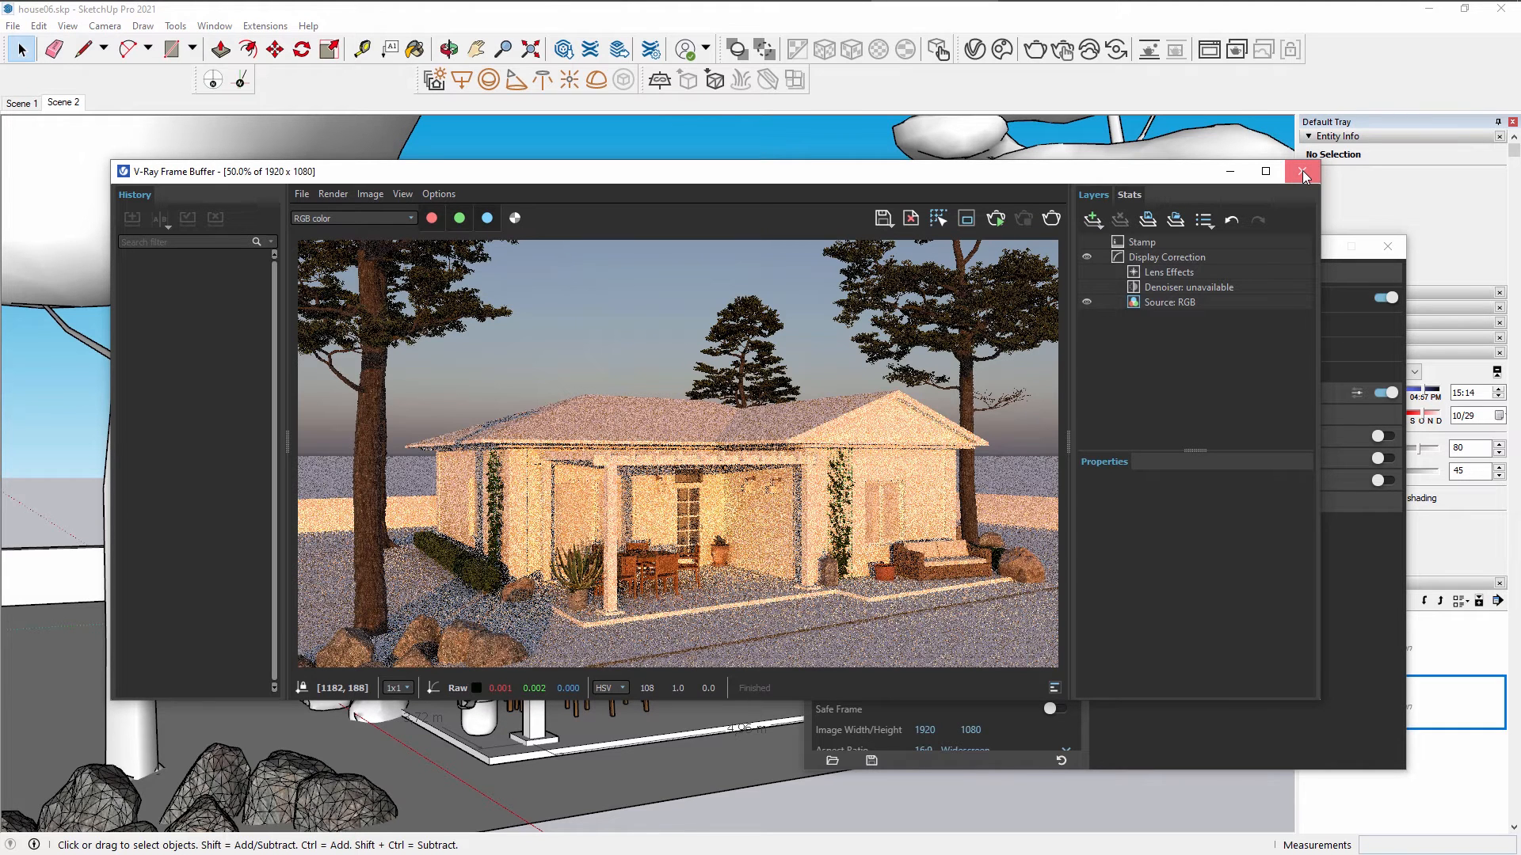
Switch to SketchUp, close the frame buffer, and show the scene materials with the V-Ray material library expanded.
left_click(1303, 171)
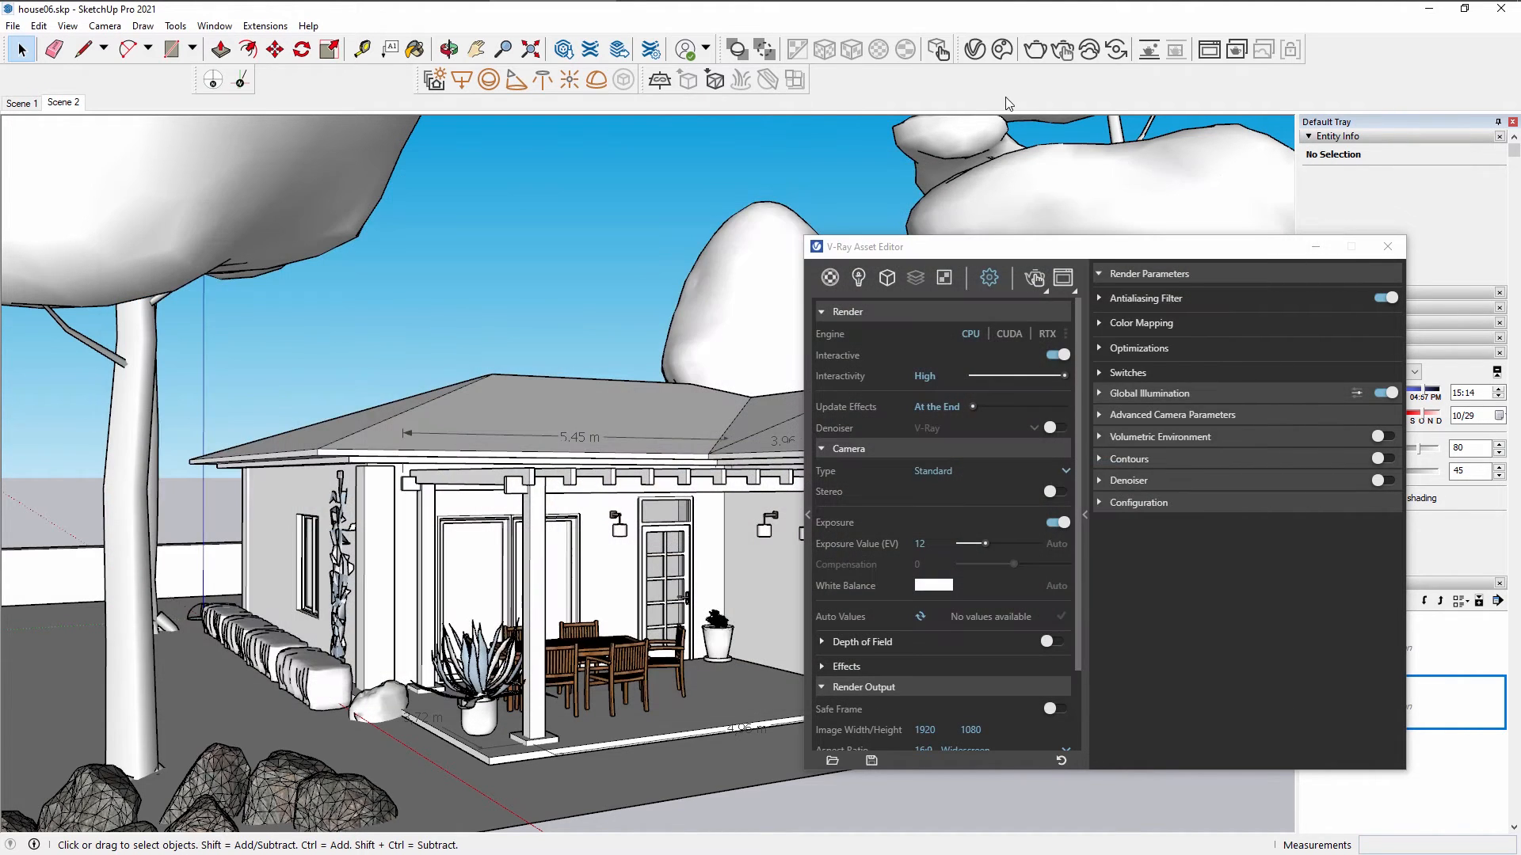
left_click(831, 277)
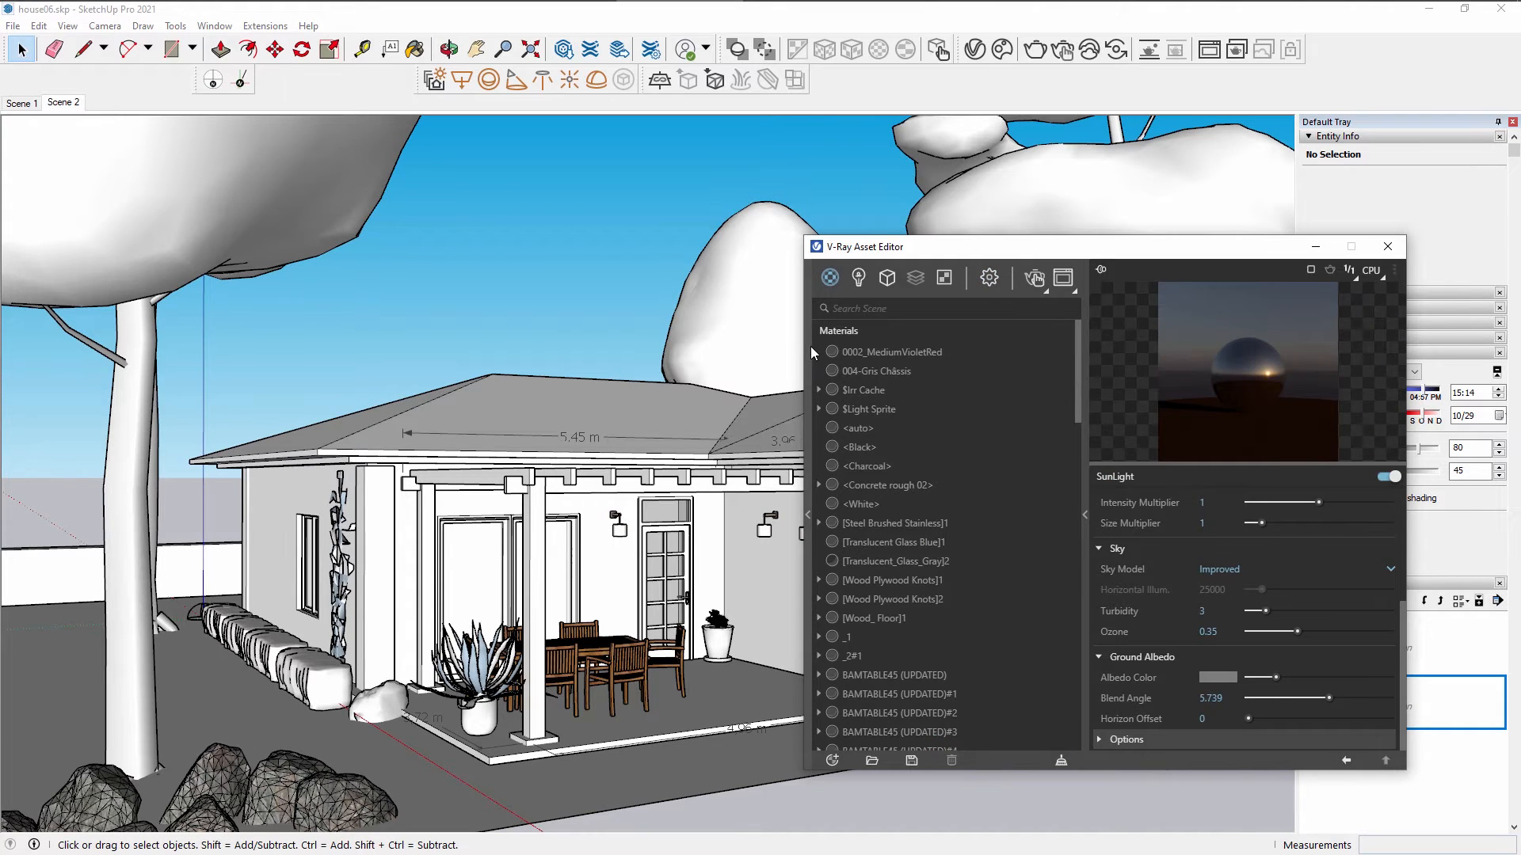
left_click(811, 346)
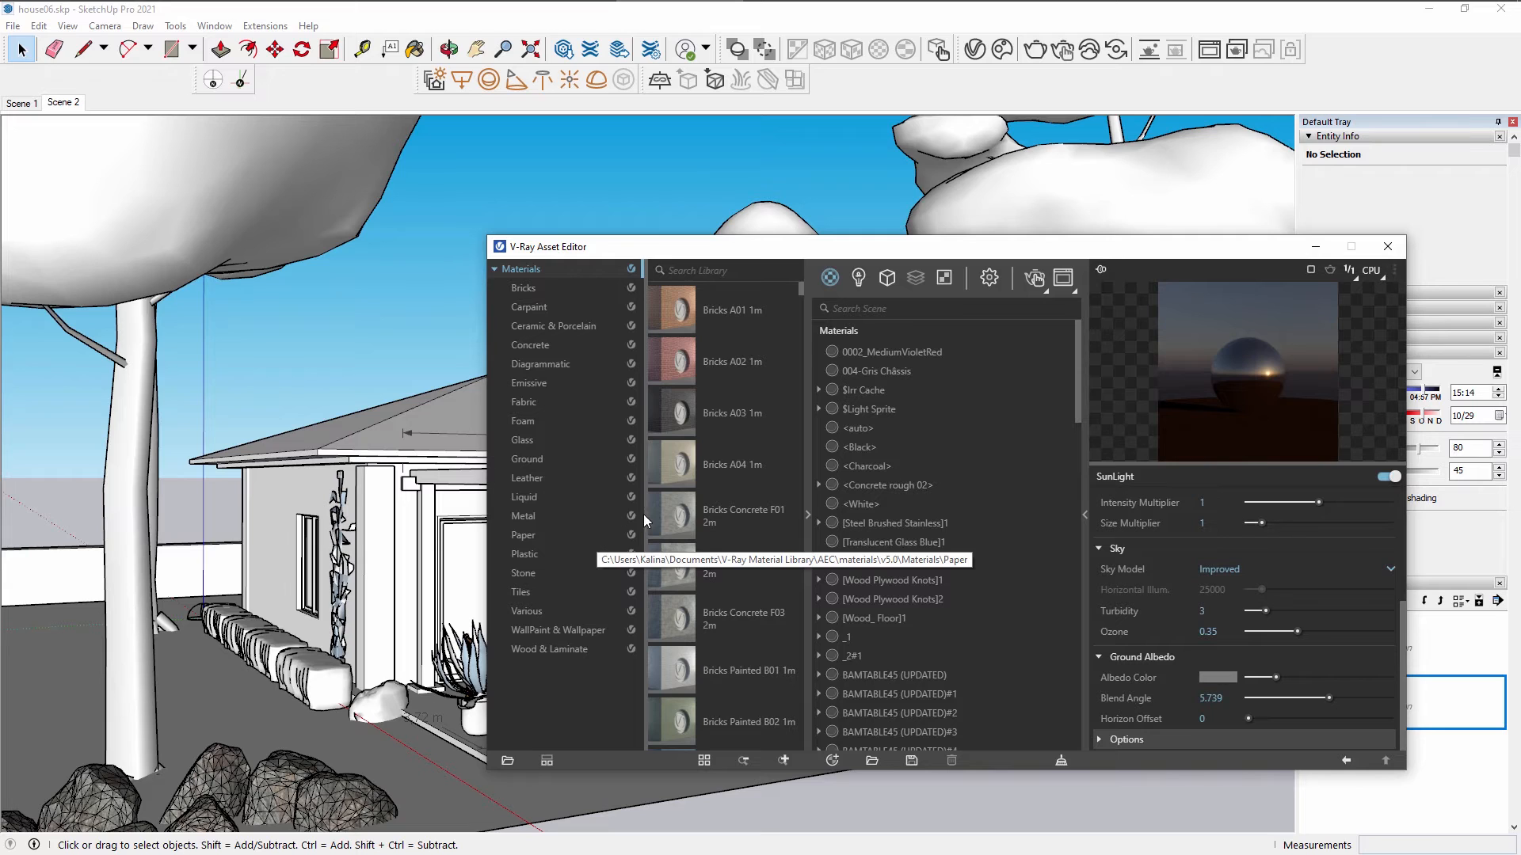
Show the Tiles category of the material library and enlarge its preview thumbnails.
left_click(520, 591)
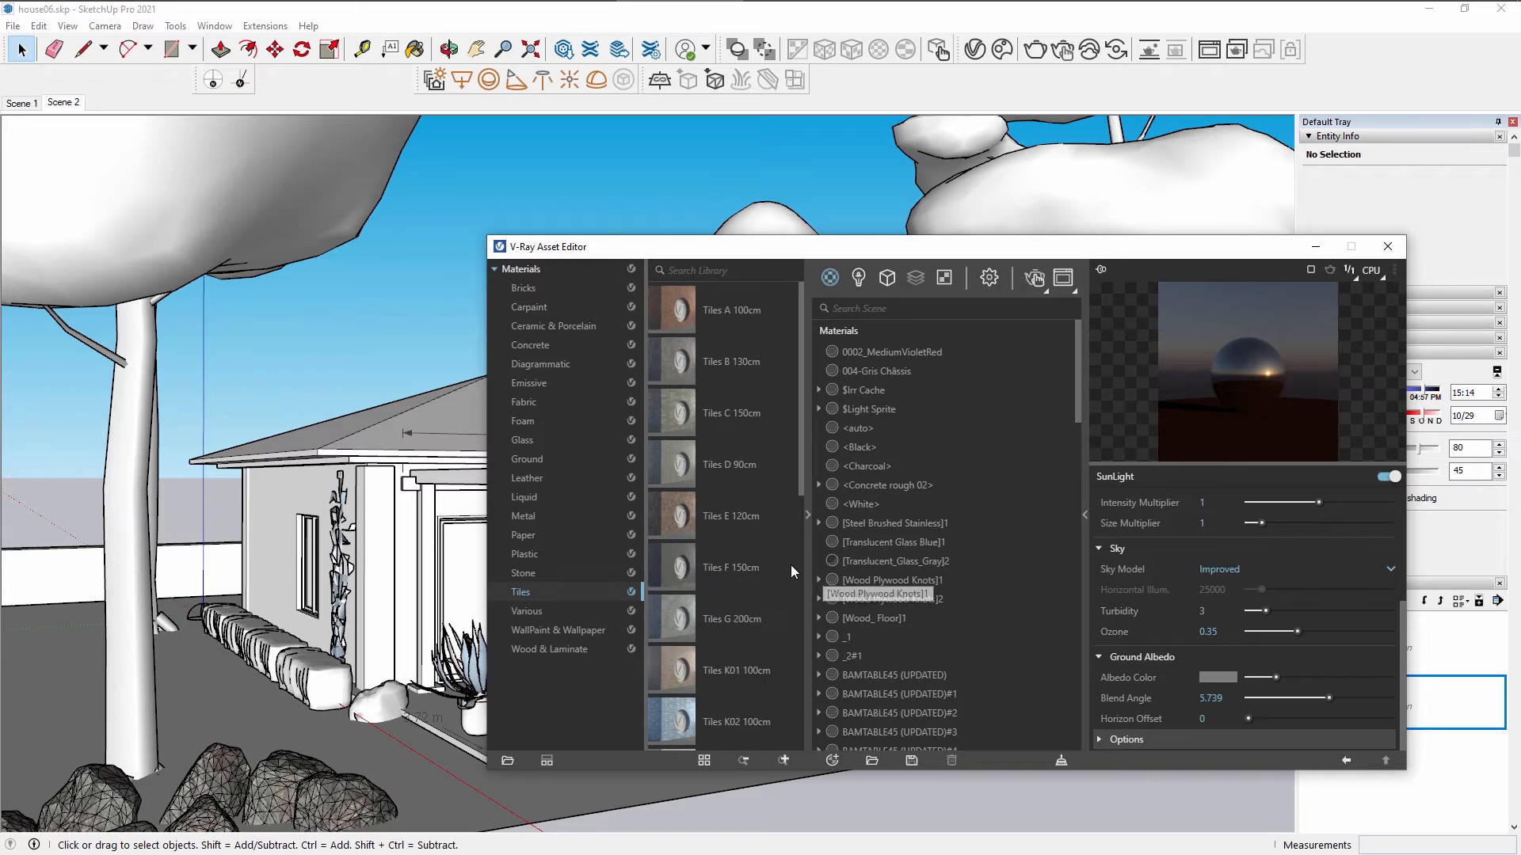
left_click(784, 759)
left_click(785, 759)
scroll(695, 543, "down", 6)
scroll(691, 543, "up", 4)
scroll(691, 547, "up", 2)
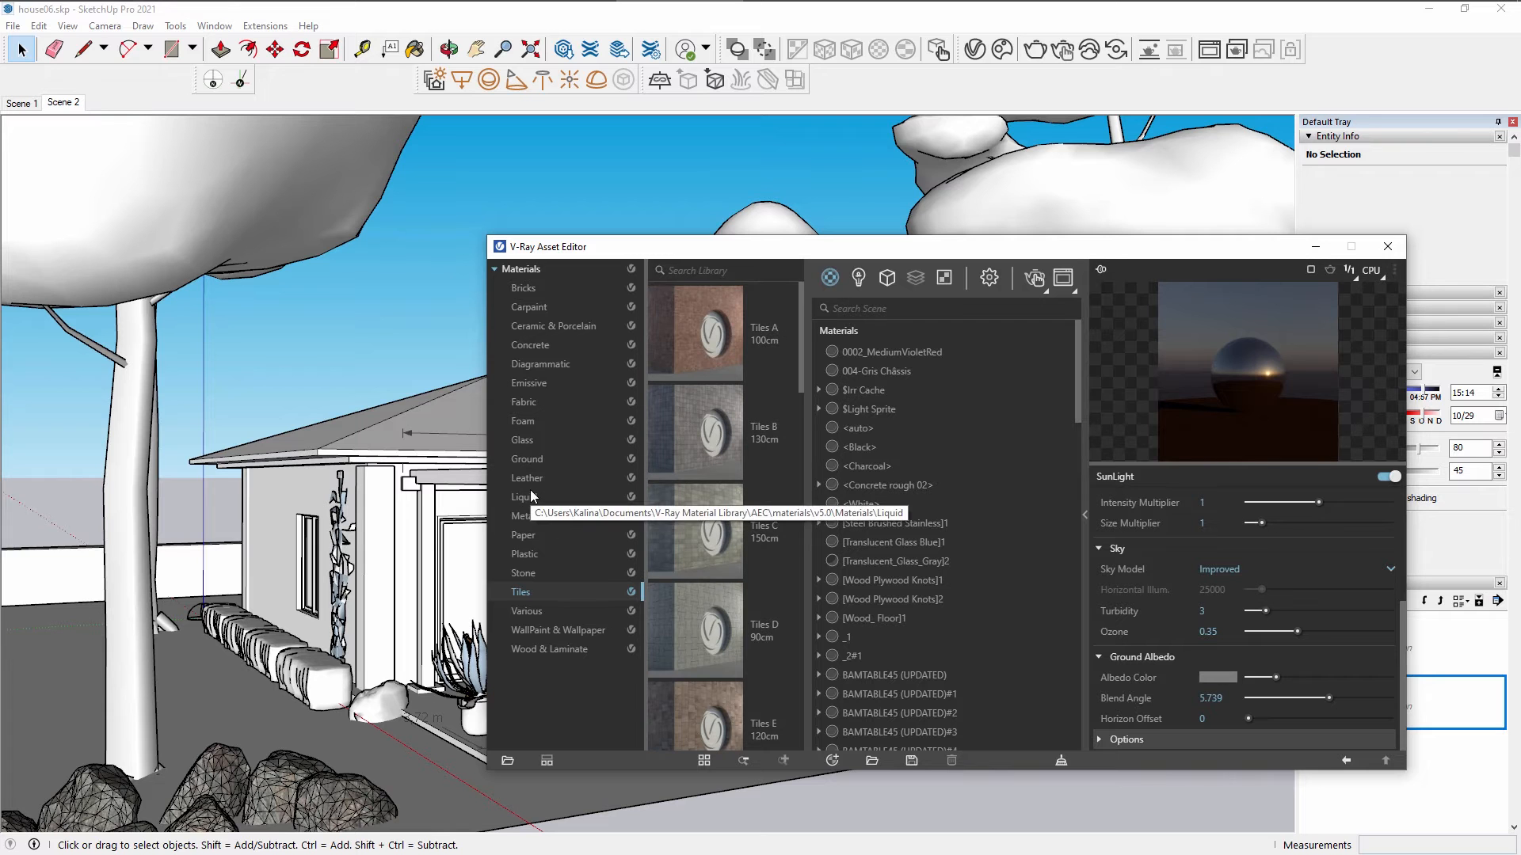
Apply the Concrete Ceiling K01 2m library material to the house wall group.
left_click(530, 345)
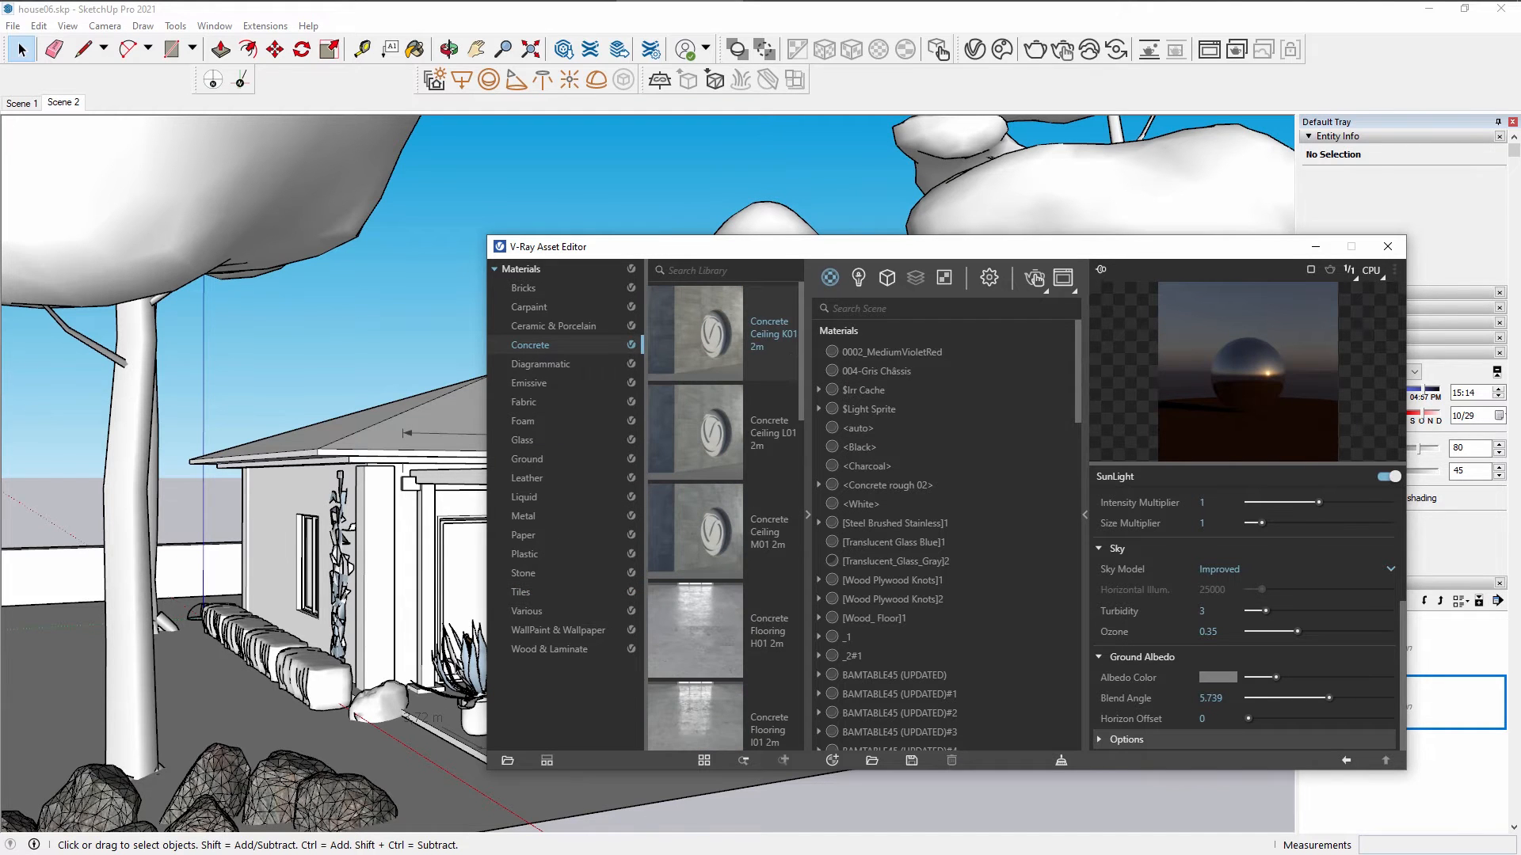
left_click_drag(780, 247, 838, 151)
scroll(618, 705, "up", 5)
middle_click_drag(634, 713, 498, 727)
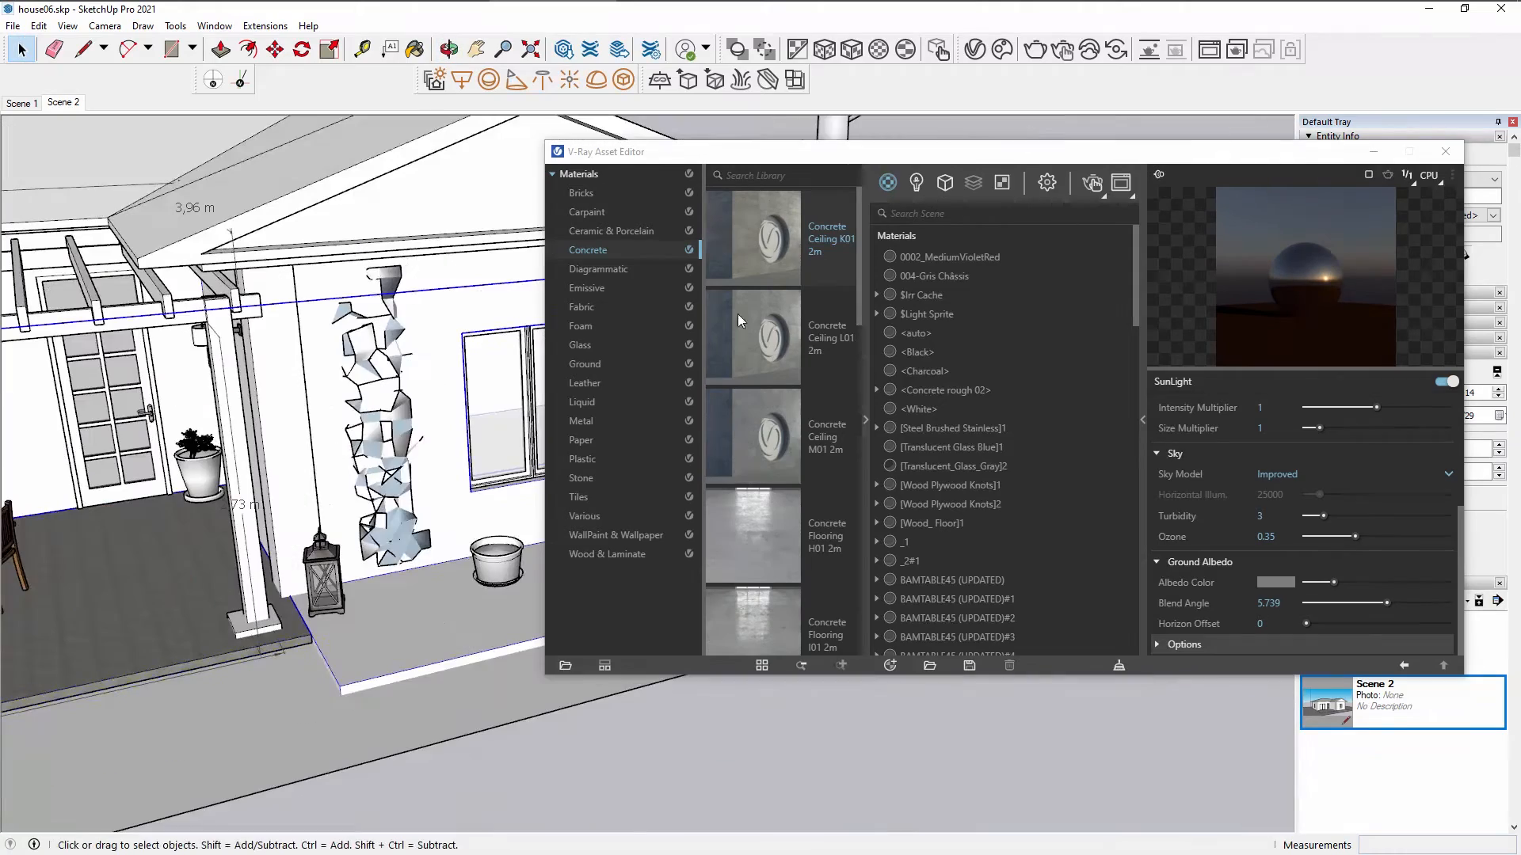
left_click(811, 269)
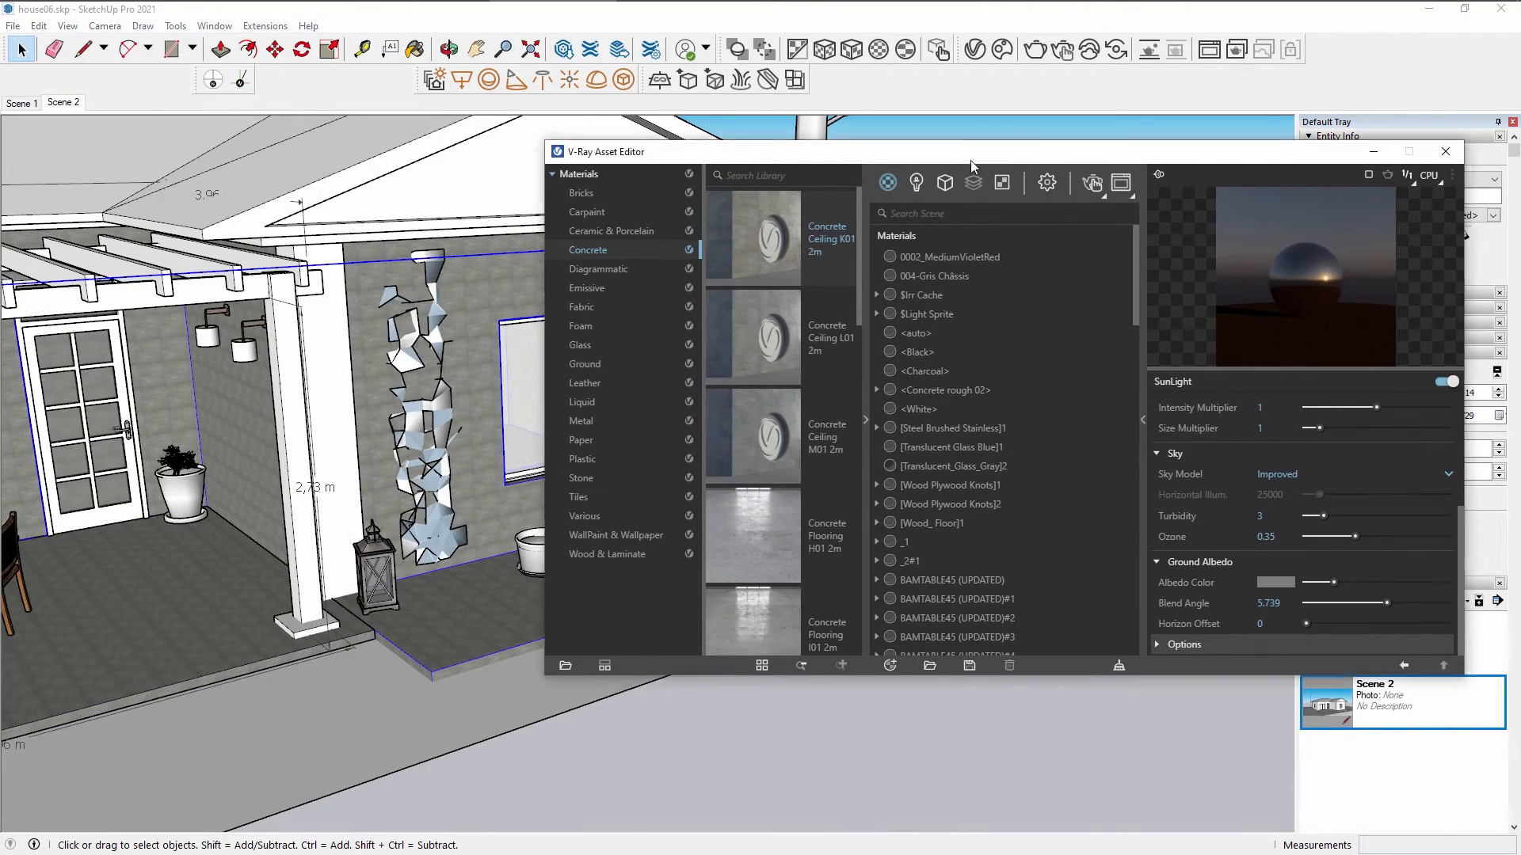
Inside the wall group, apply the Stucco F01 50cm material from WallPaint & Wallpaper to the wall face around the window.
left_click_drag(971, 156, 1081, 174)
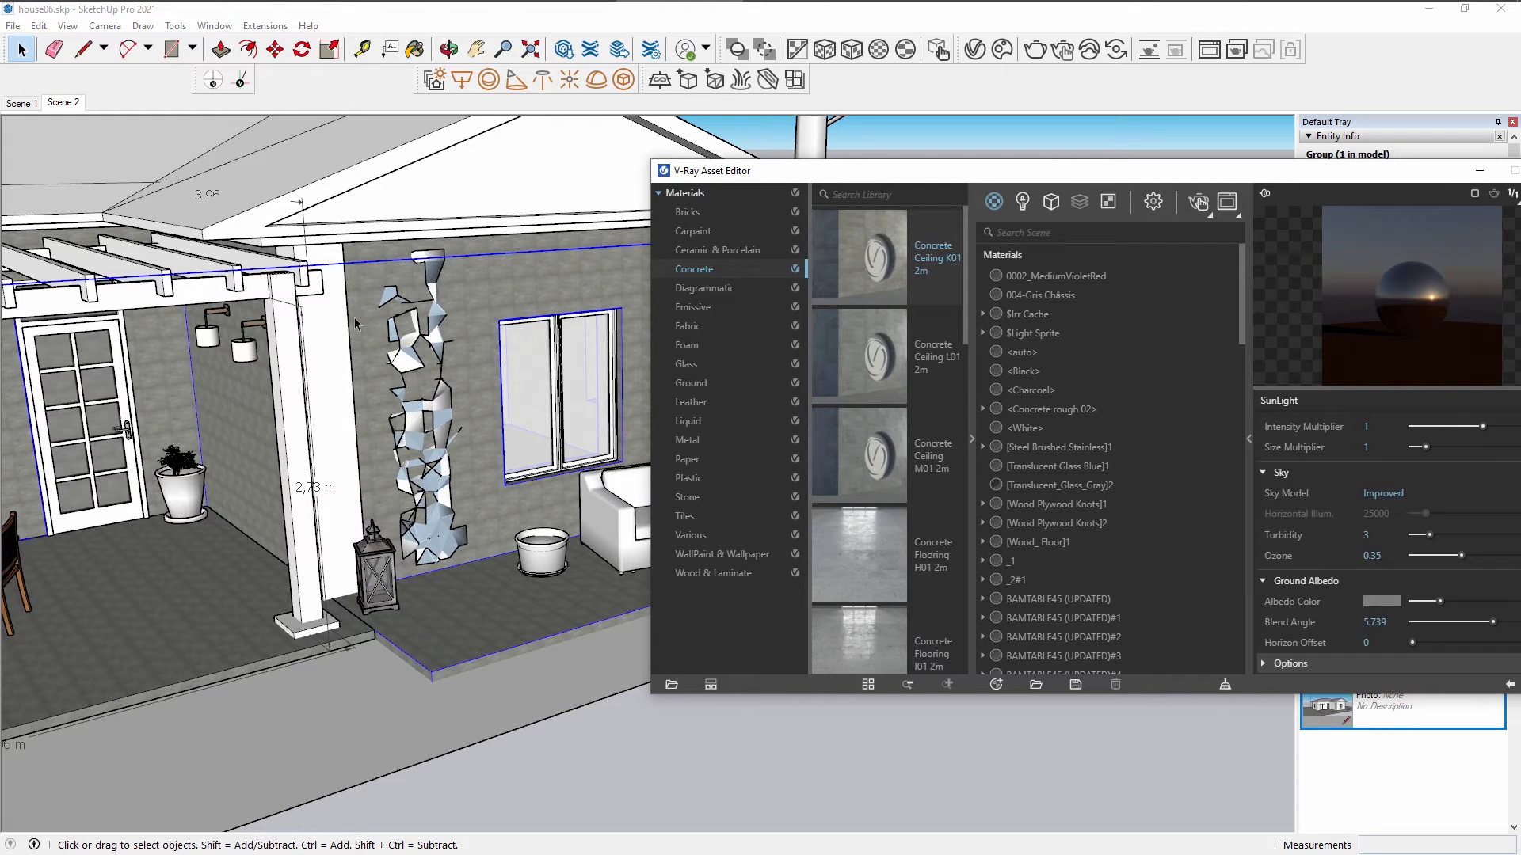
double_click(496, 429)
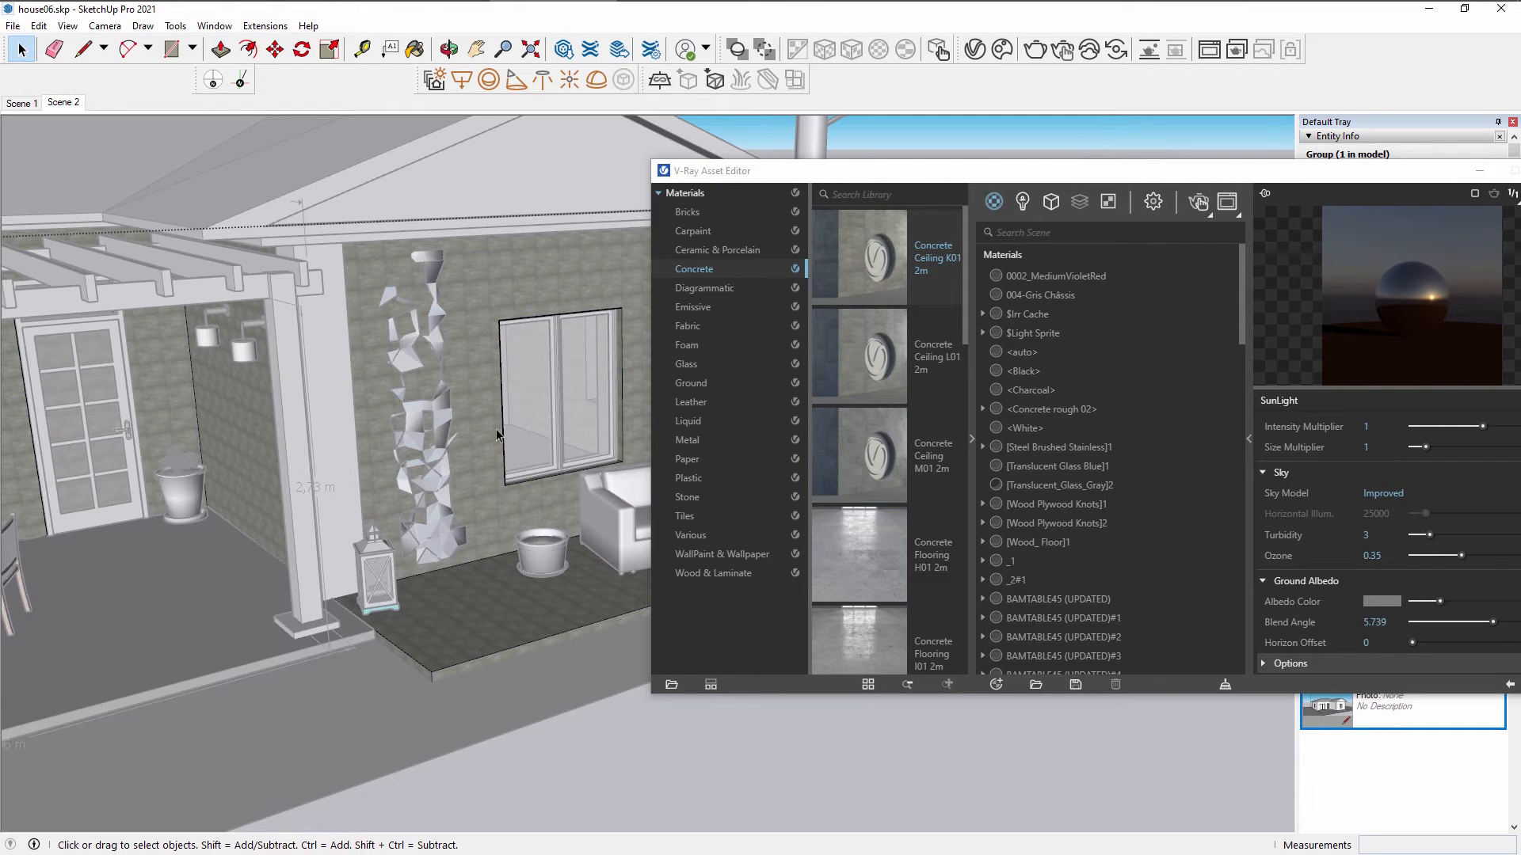
left_click(499, 384)
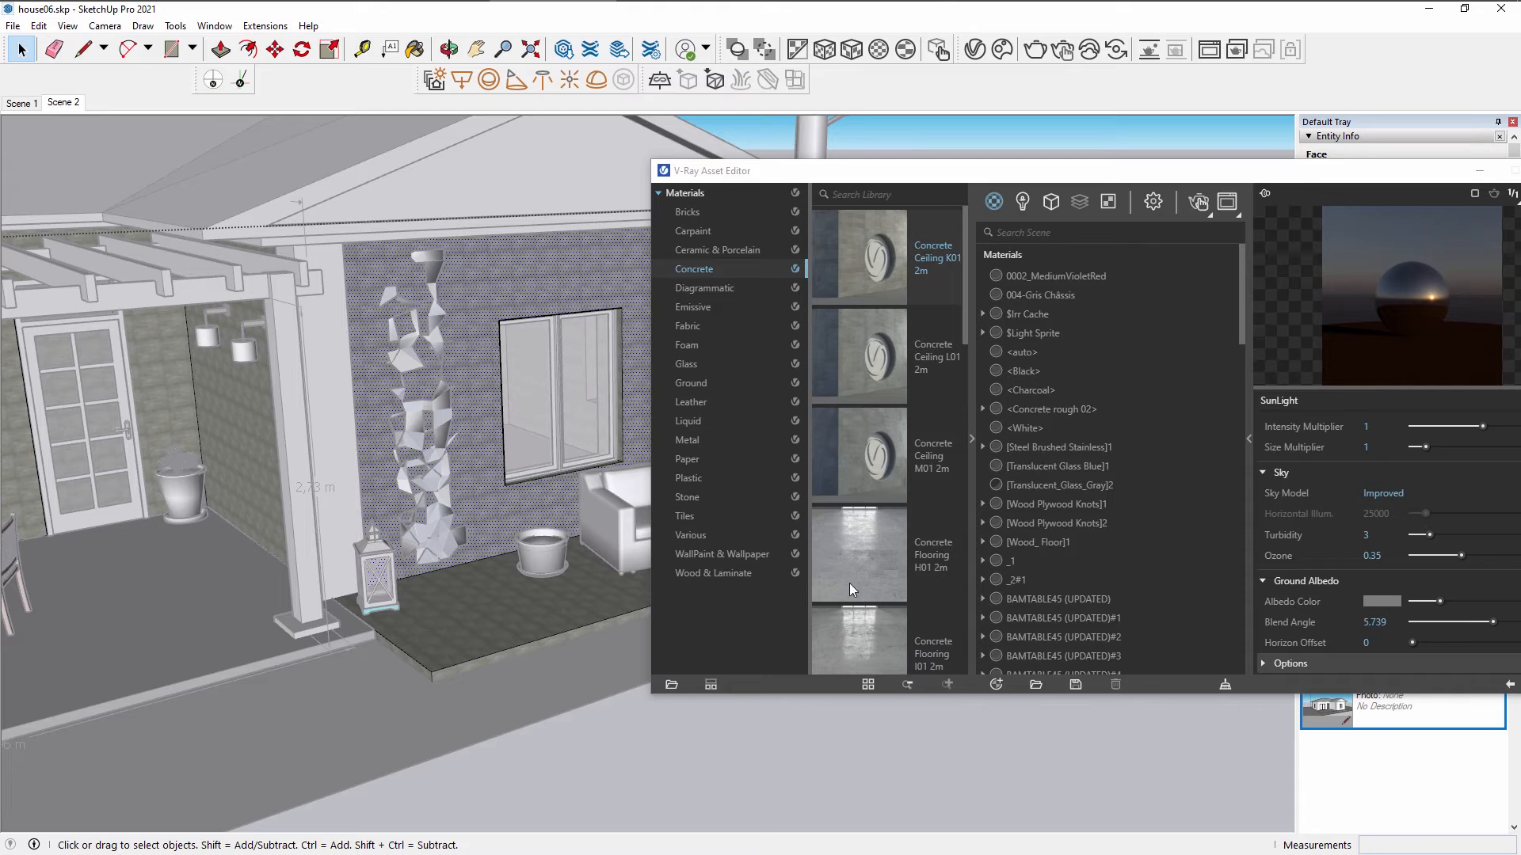
left_click(716, 554)
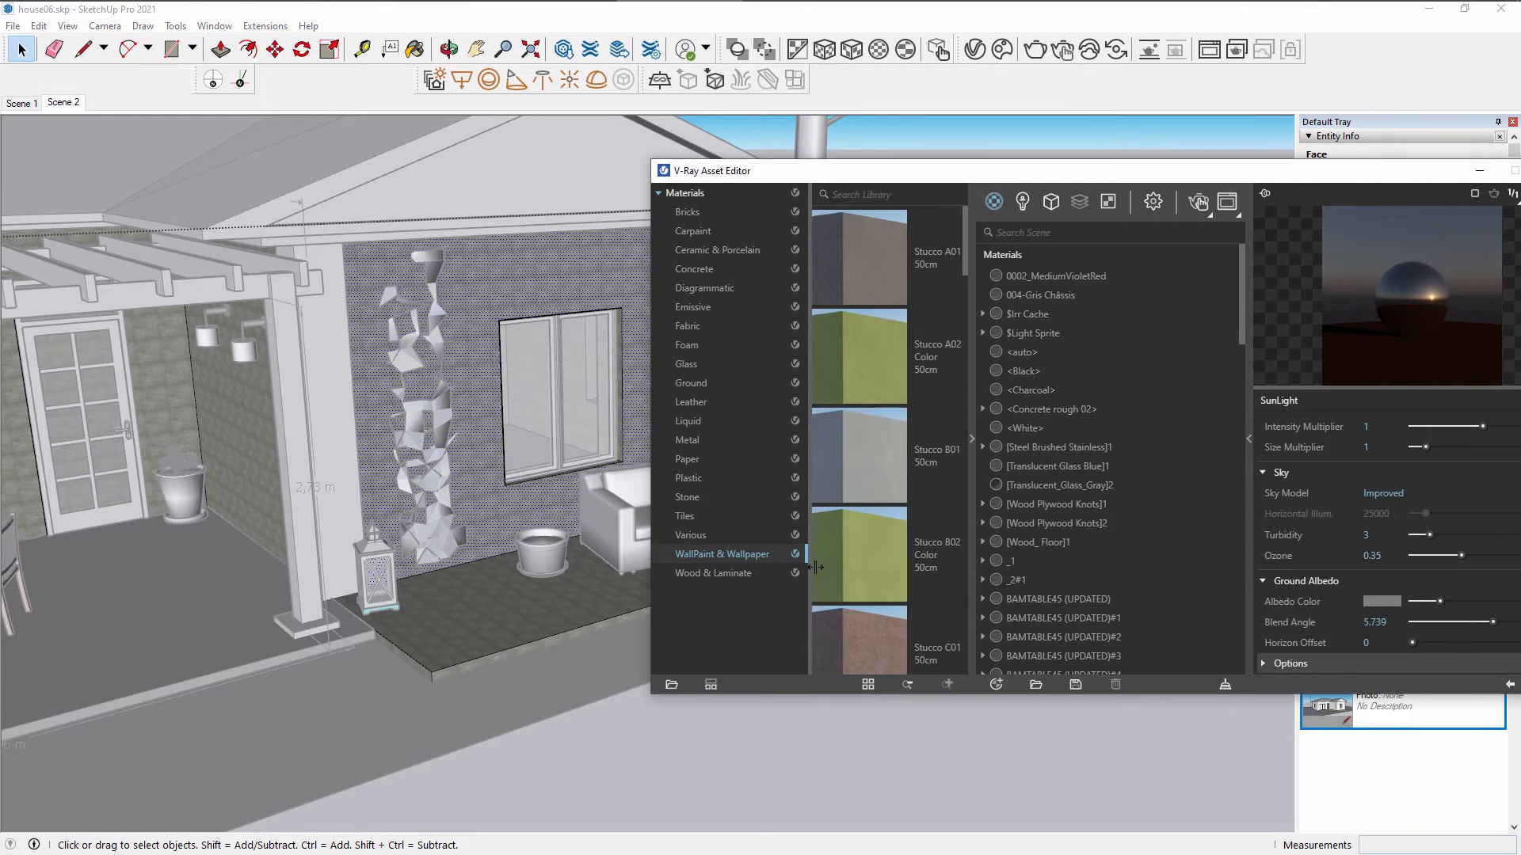
scroll(854, 567, "down", 10)
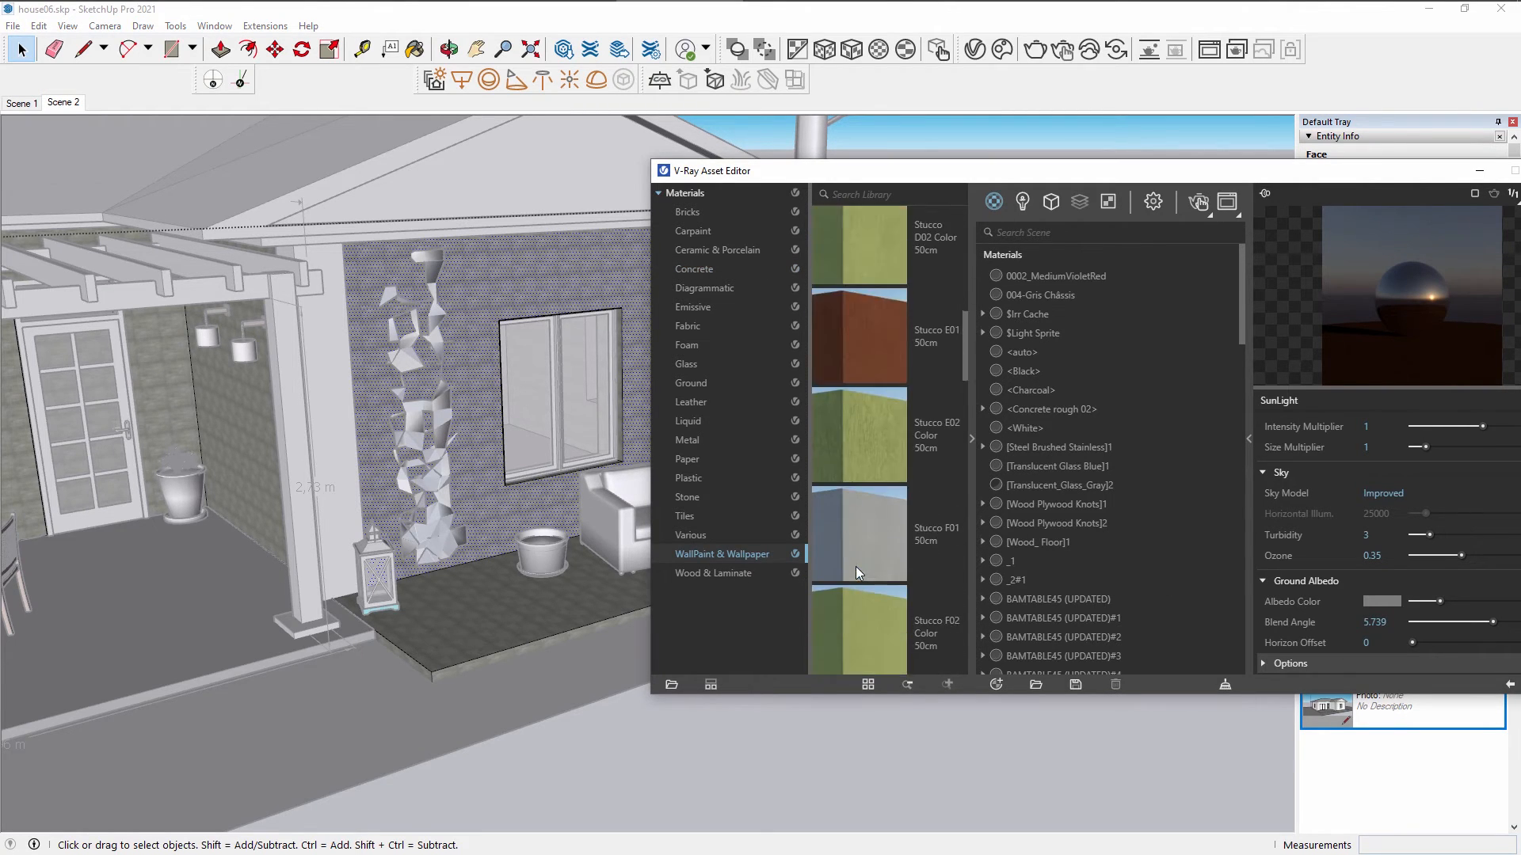
scroll(850, 454, "down", 5)
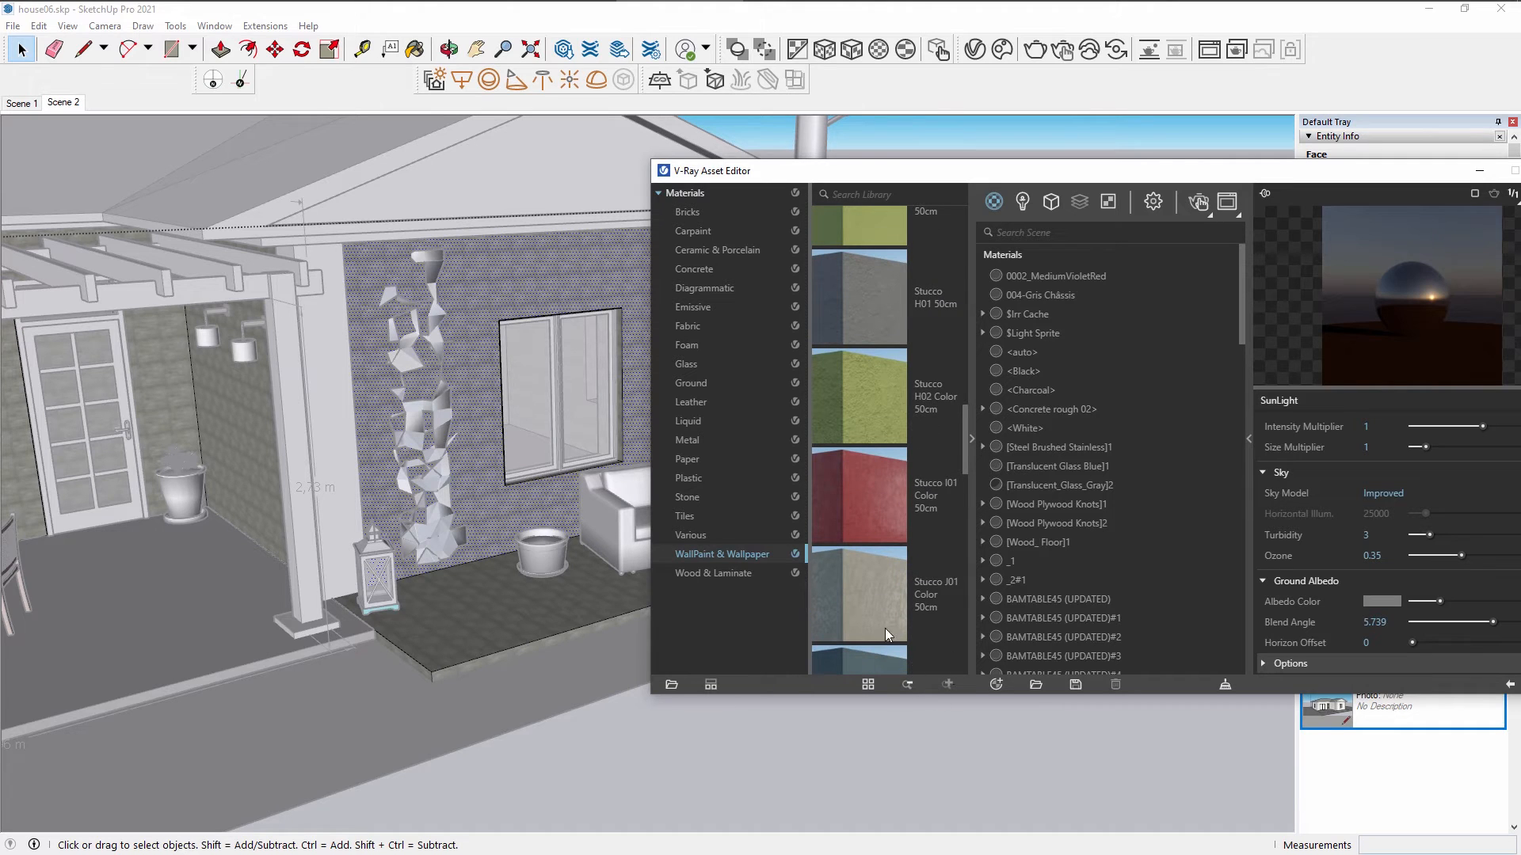
scroll(883, 610, "up", 15)
scroll(876, 583, "down", 10)
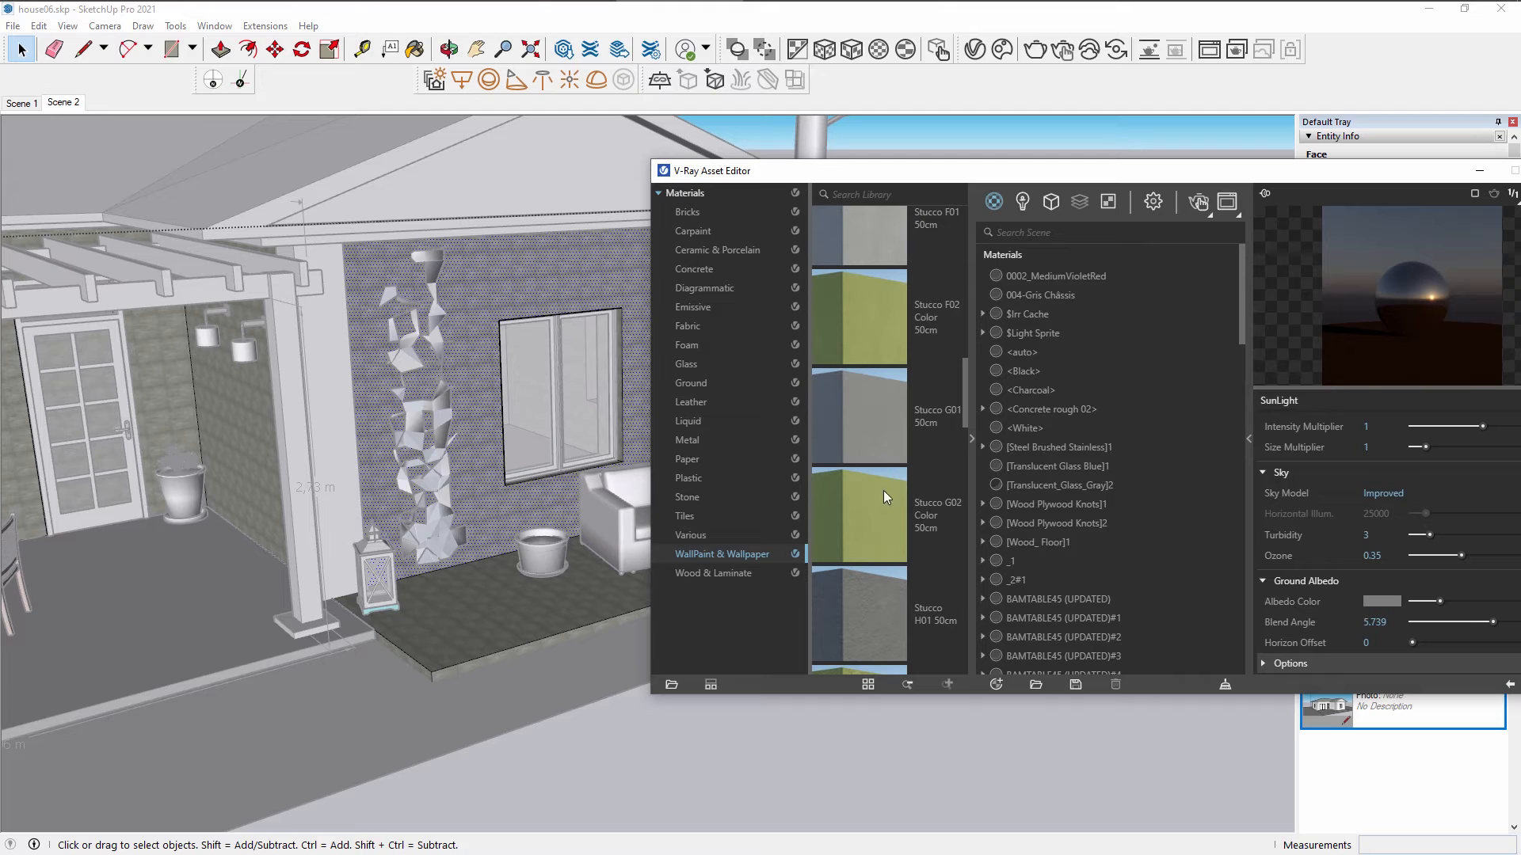
scroll(857, 465, "up", 3)
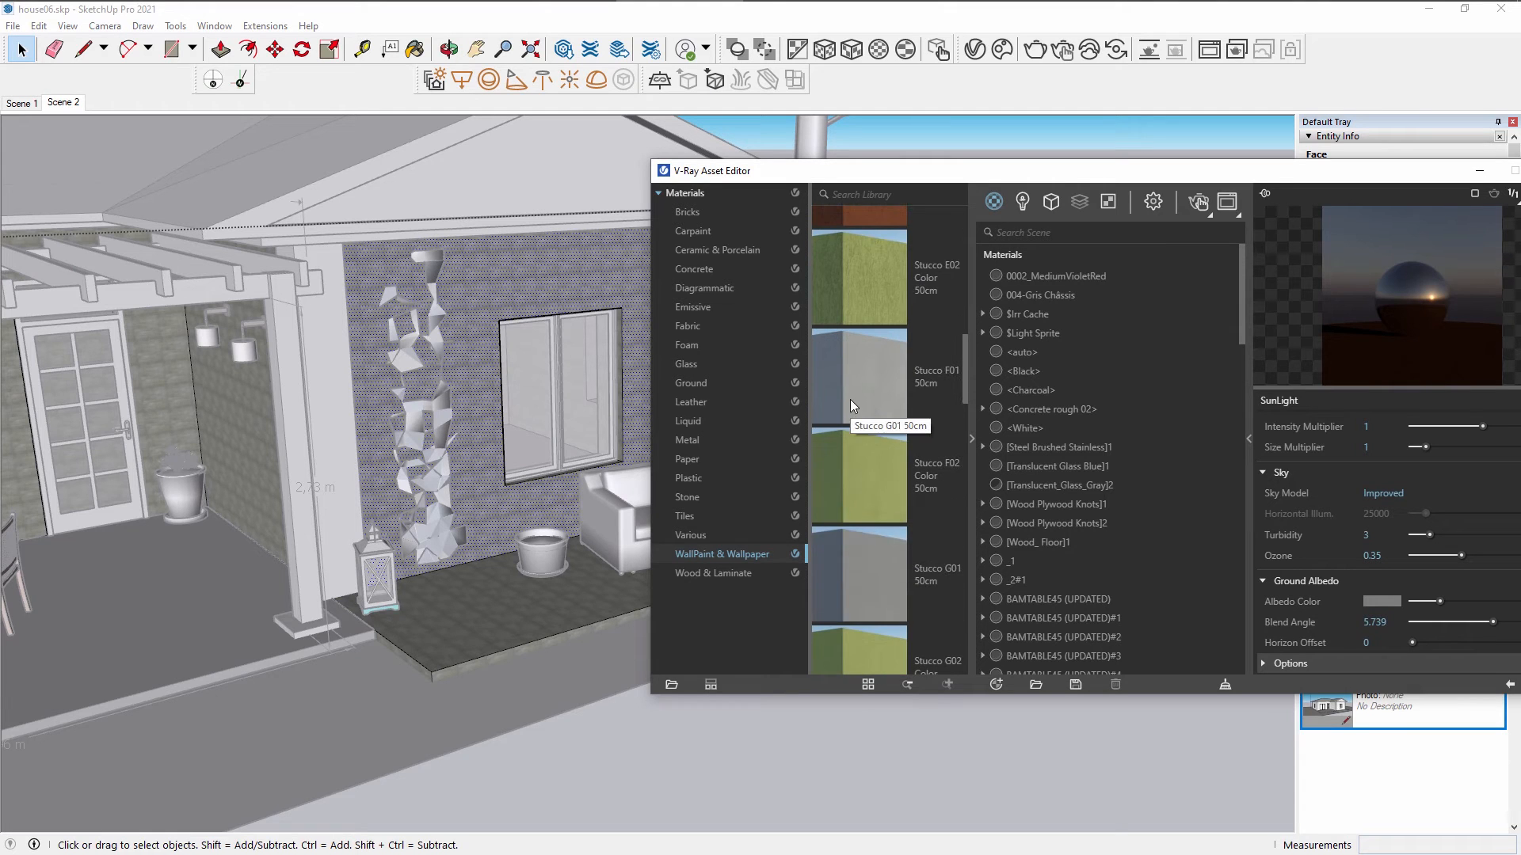
right_click(866, 384)
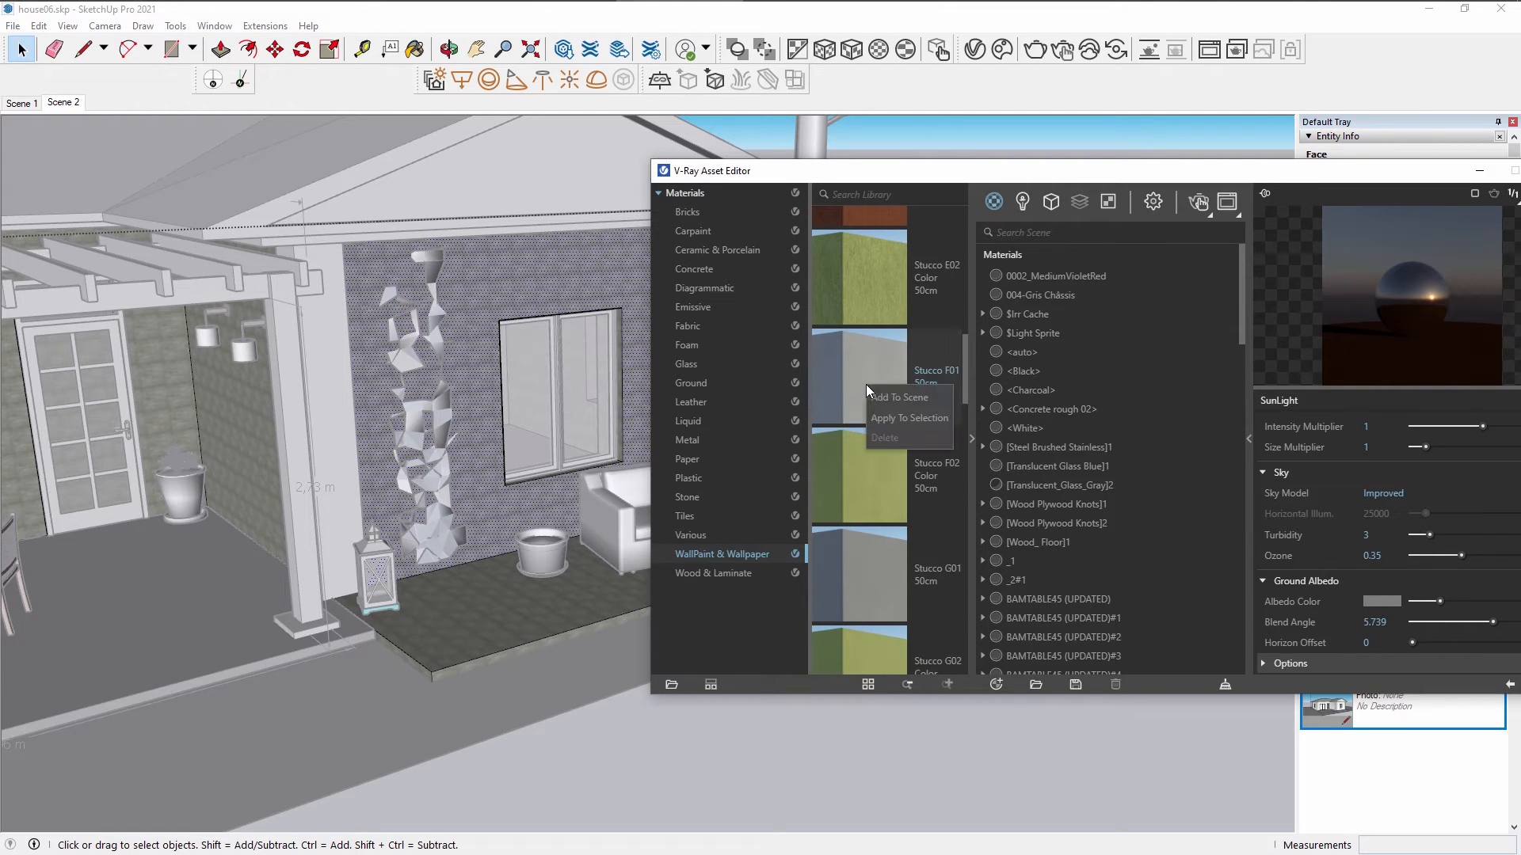
left_click(899, 412)
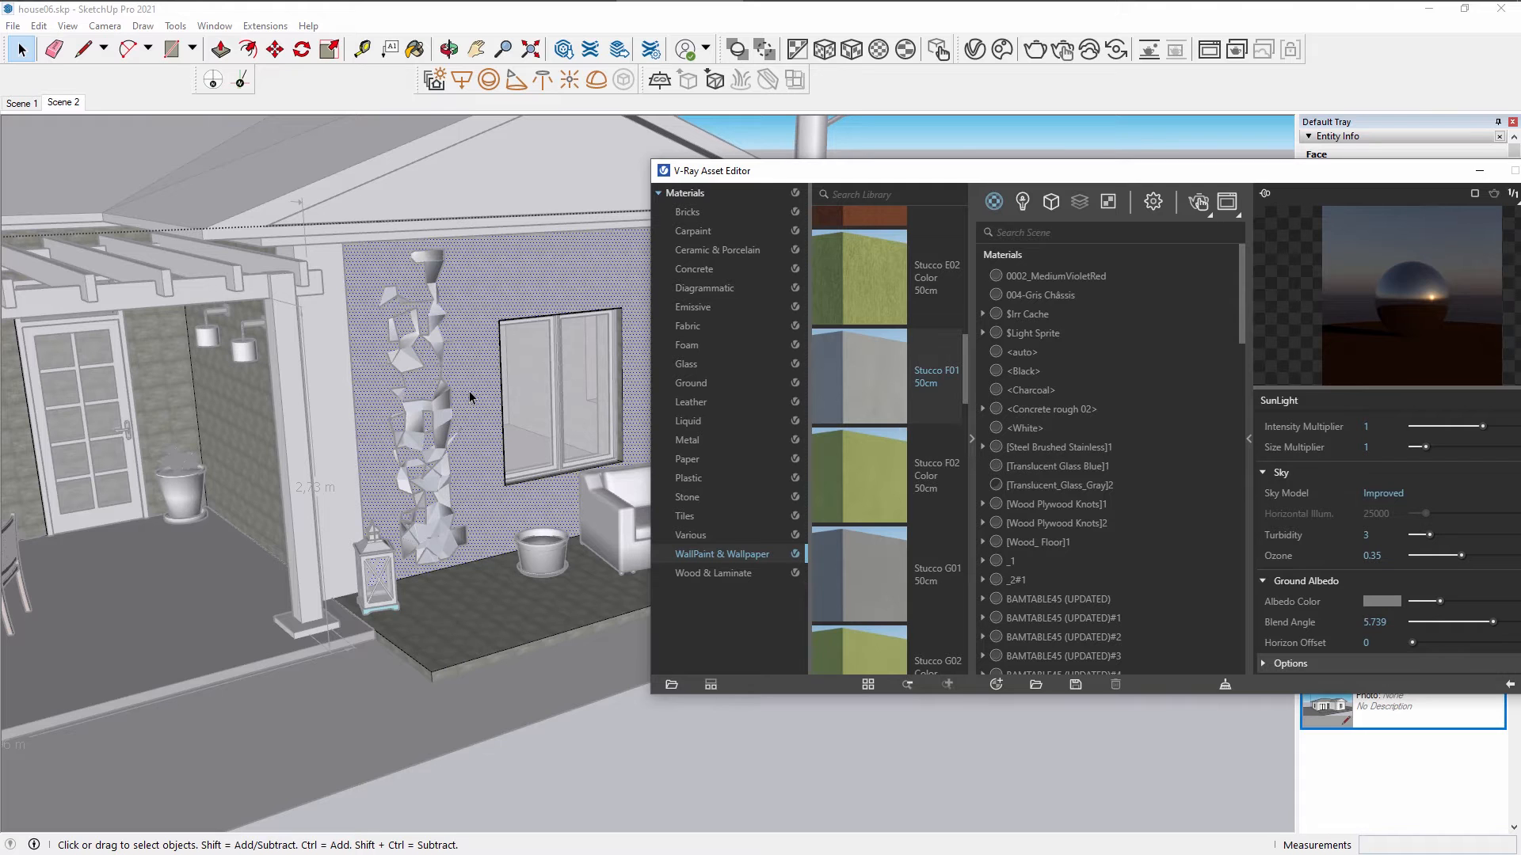
Leave the wall group and sample the stucco from the wall to load its material settings in the Asset Editor.
left_click_drag(1196, 176, 963, 274)
left_click(550, 244)
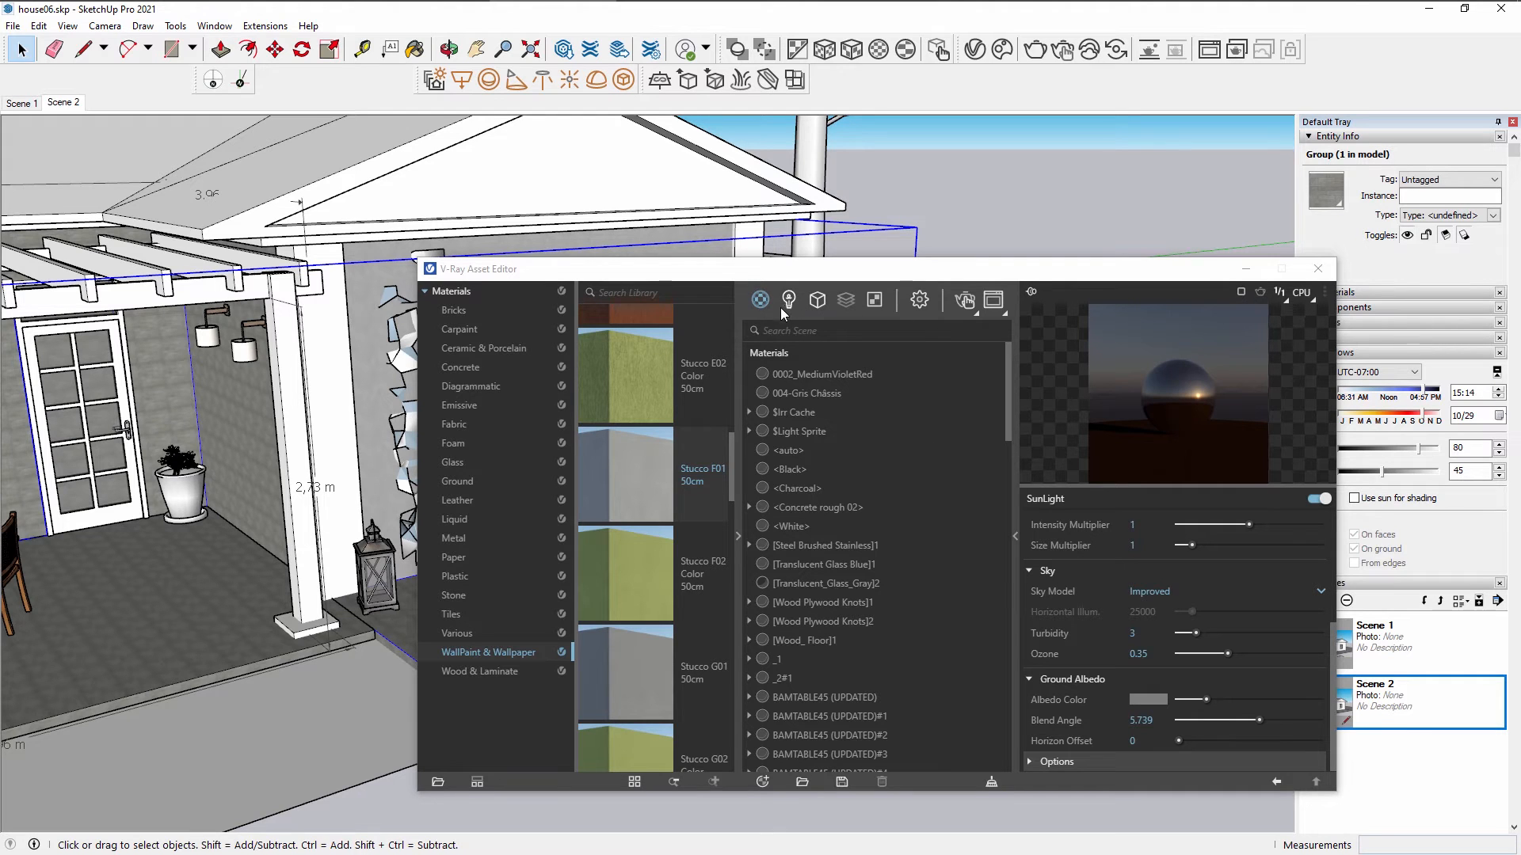
scroll(867, 558, "down", 10)
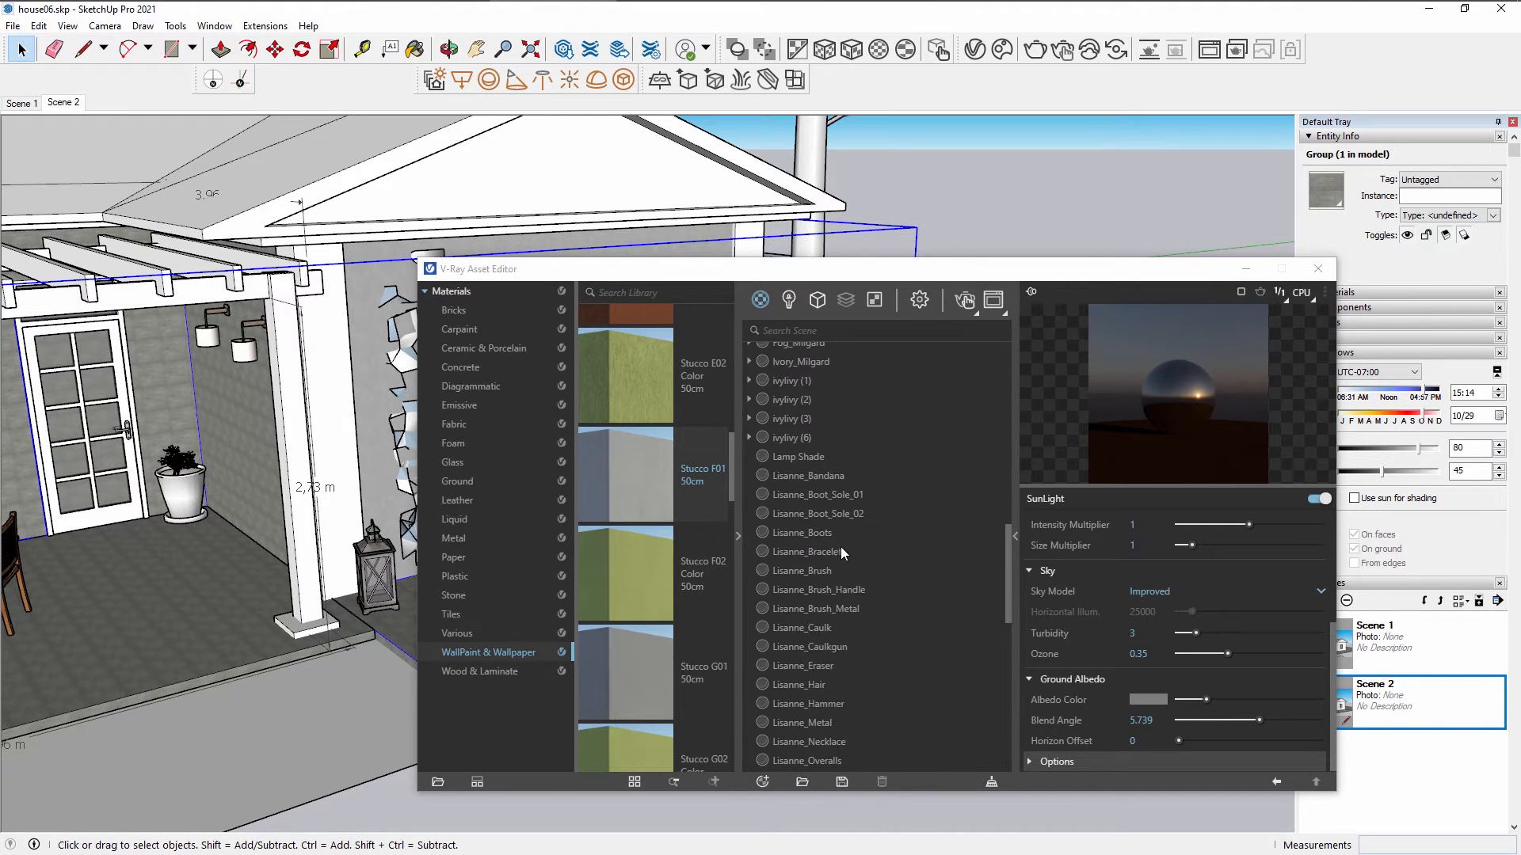
left_click(400, 333)
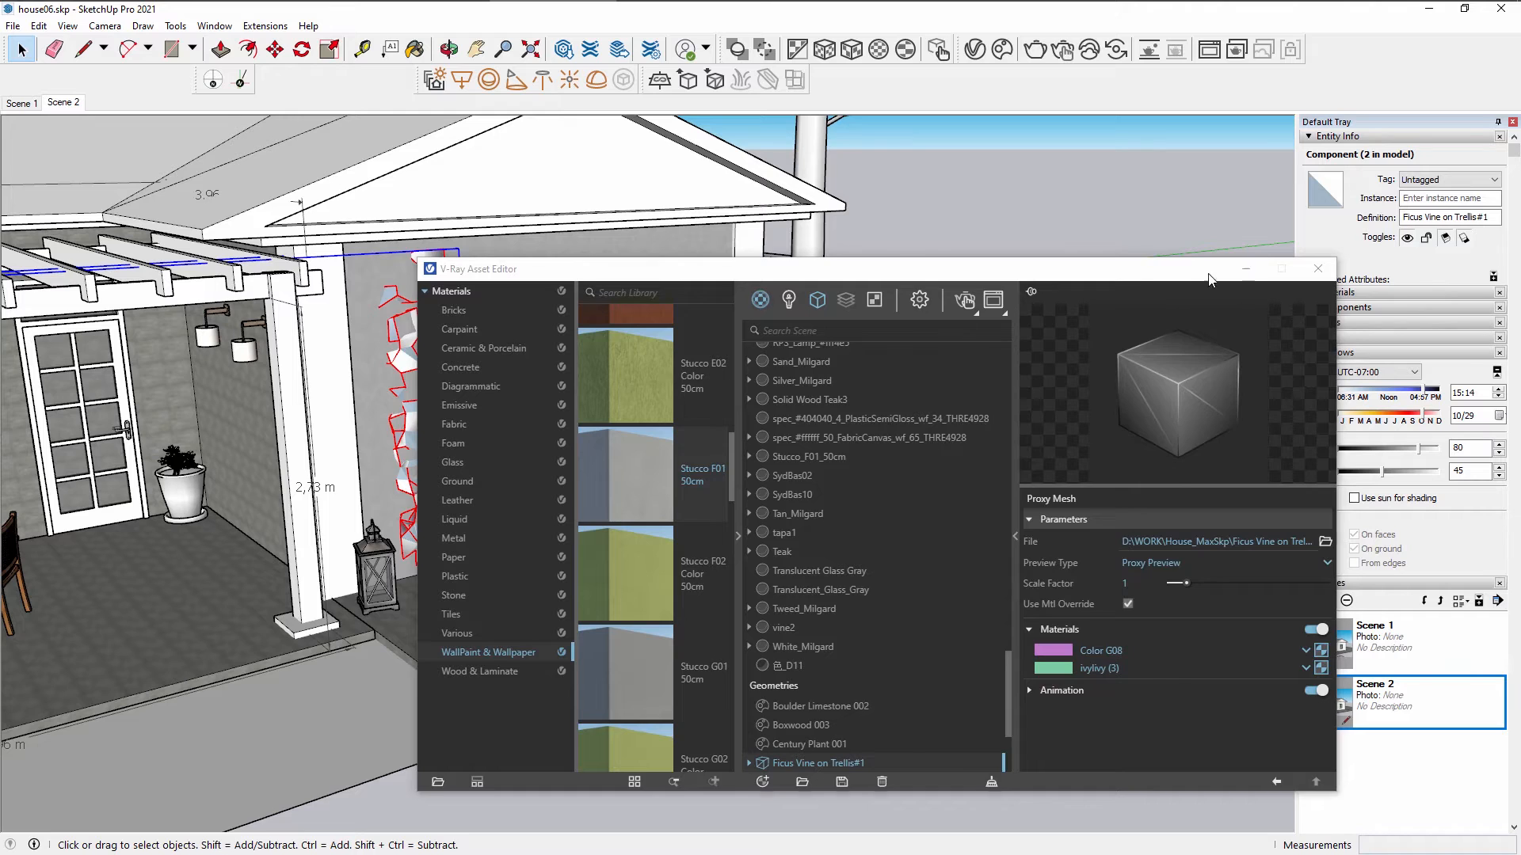
left_click_drag(1221, 274, 1064, 296)
left_click(1335, 292)
left_click(1492, 370)
mouse_move(743, 291)
left_mouse_down()
mouse_move(865, 274)
mouse_move(969, 382)
left_mouse_up()
left_click(673, 246)
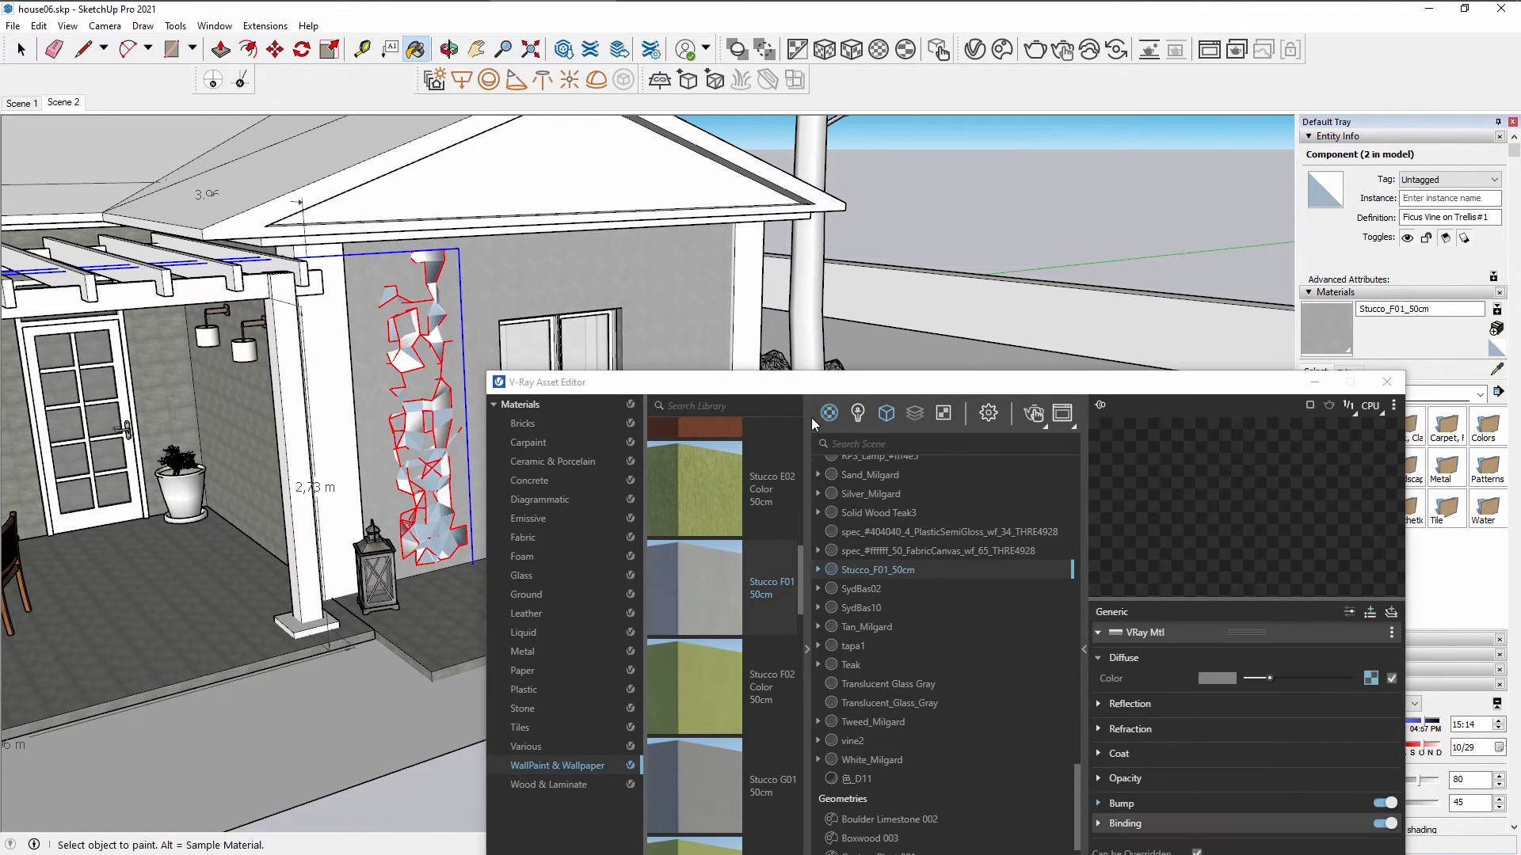
left_click_drag(824, 385, 813, 105)
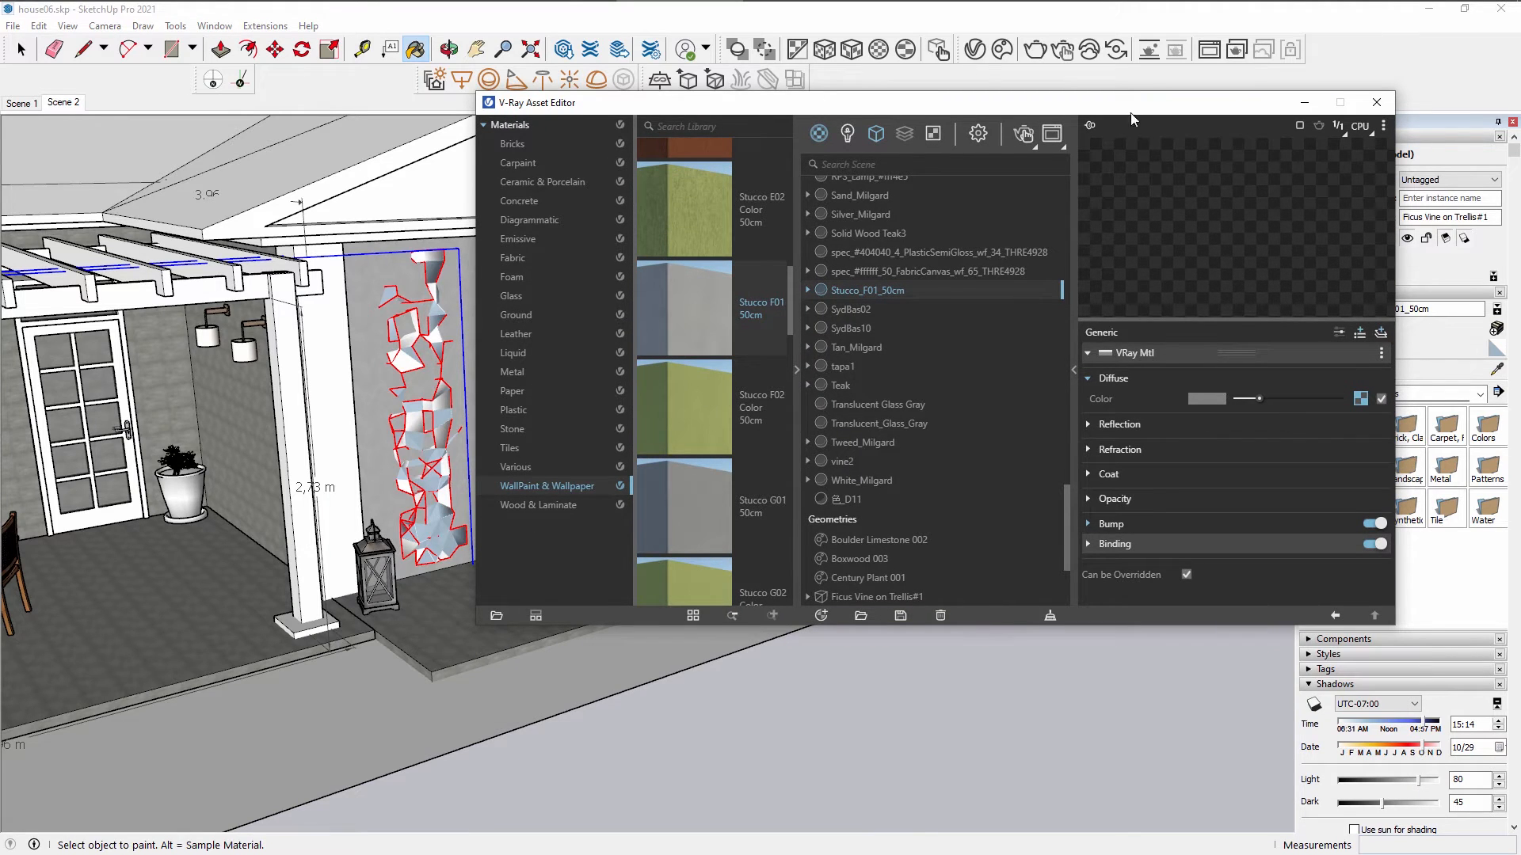
left_click_drag(1123, 102, 1140, 138)
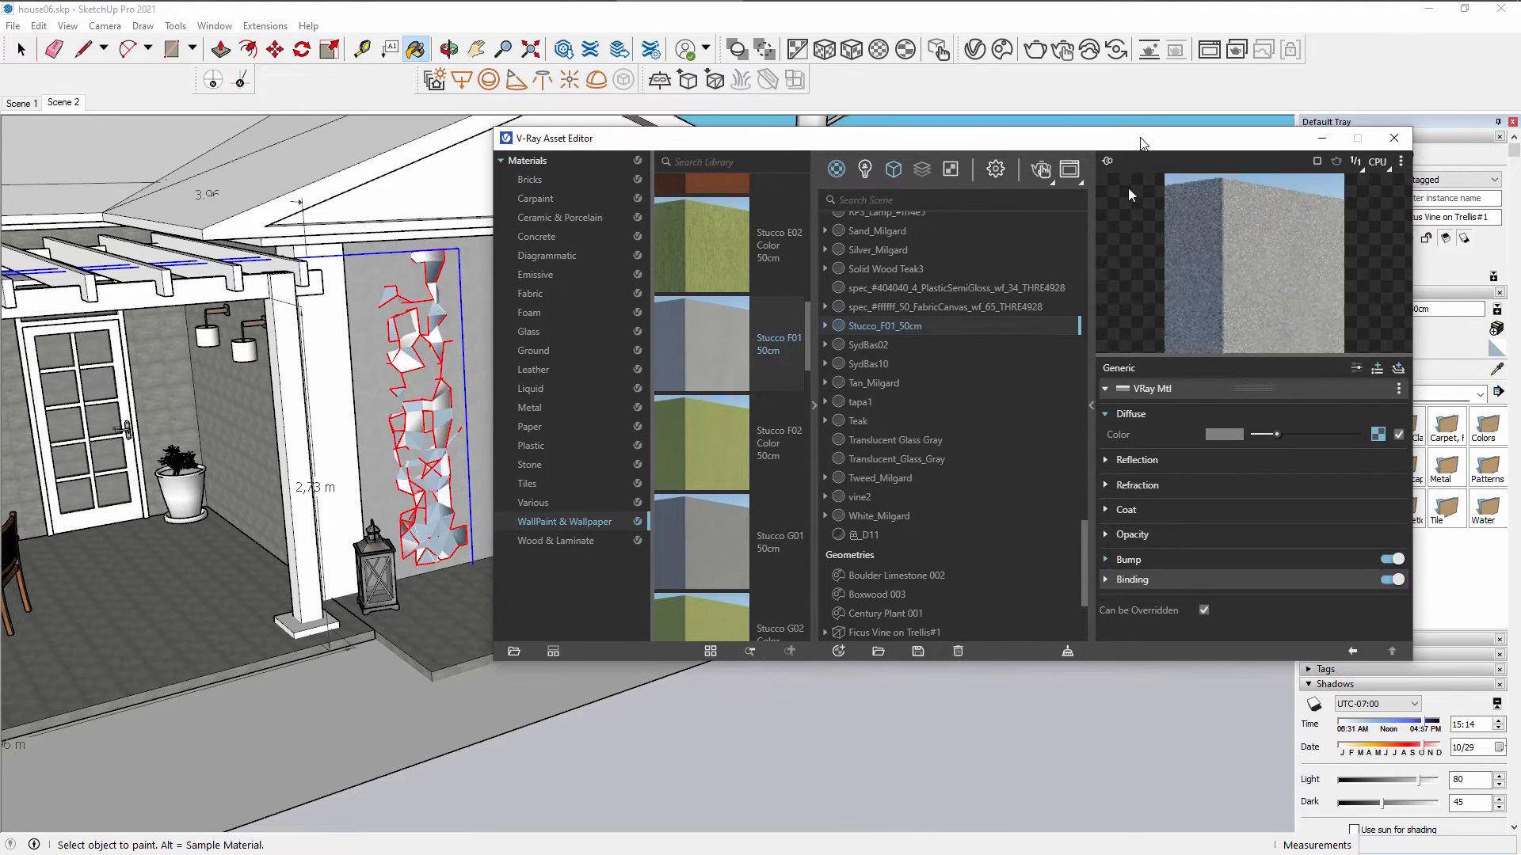
Set the diffuse color of Stucco_F01_50cm to a light grey with RGB values of 0.882.
left_click(1224, 434)
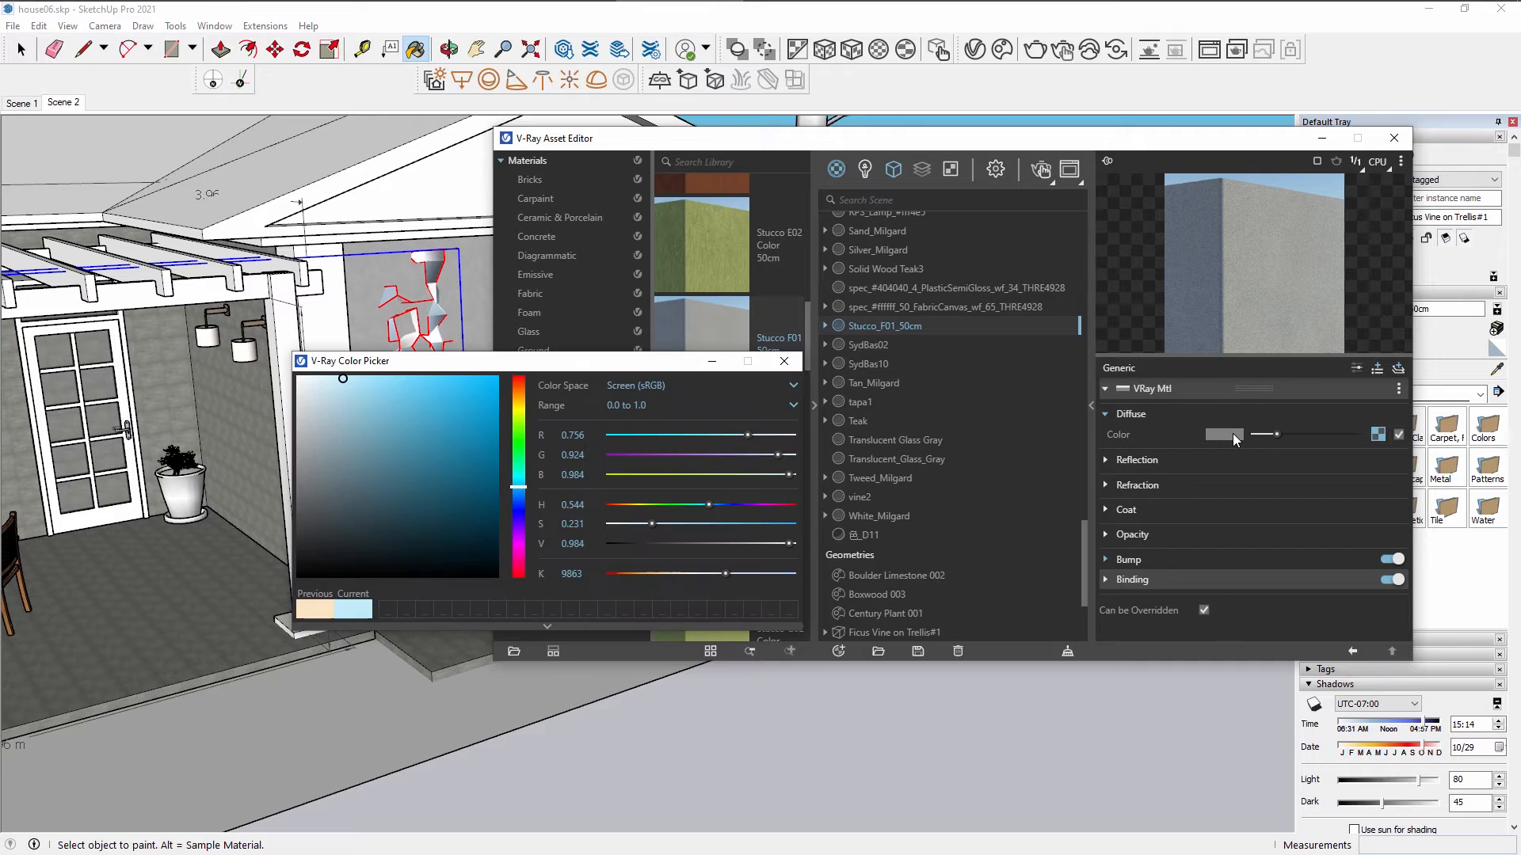
left_click(296, 400)
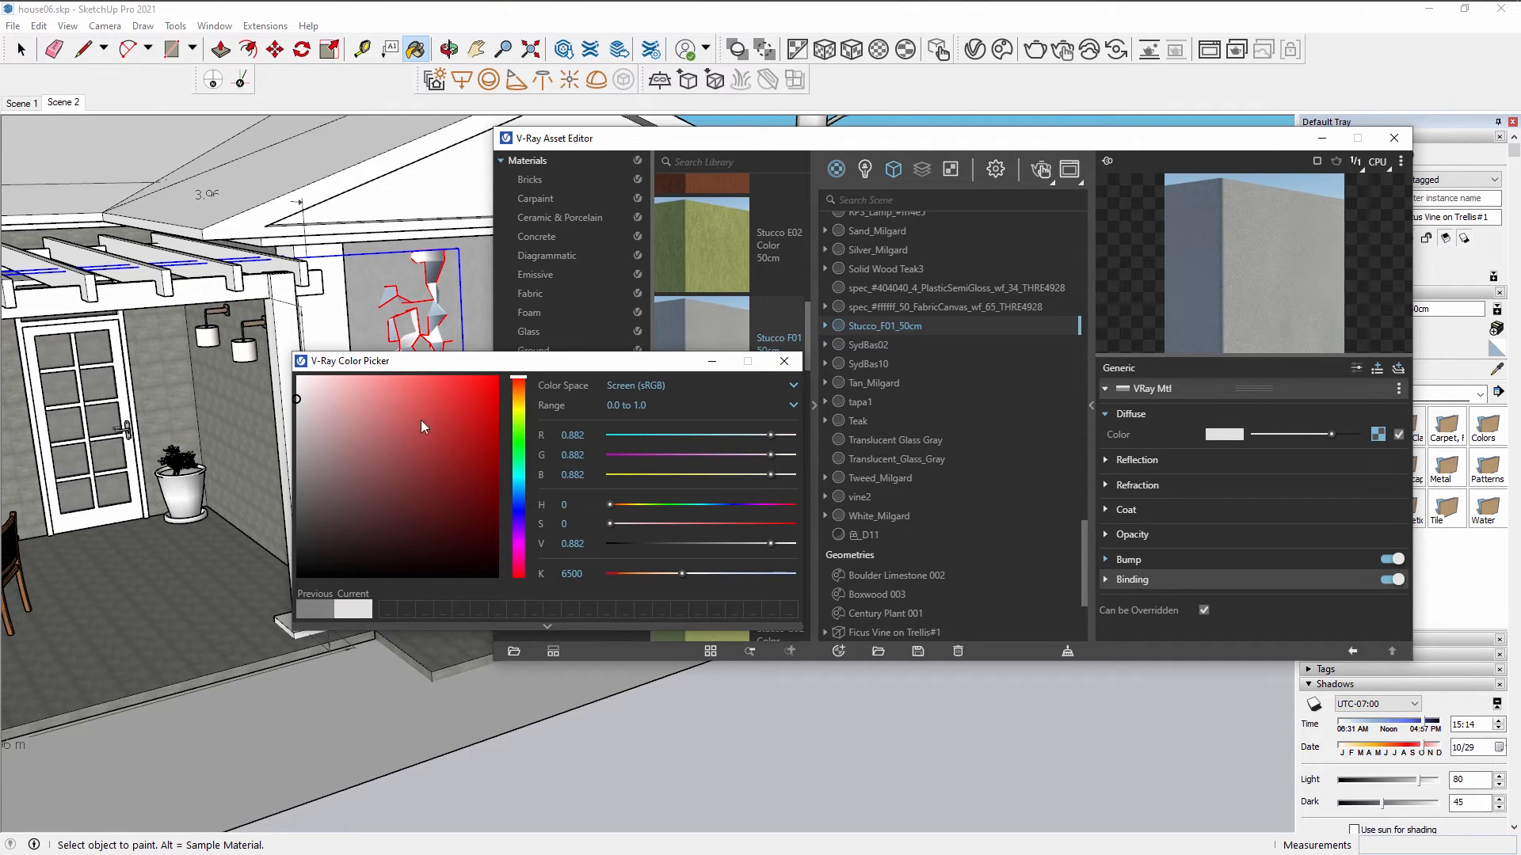
left_click(783, 362)
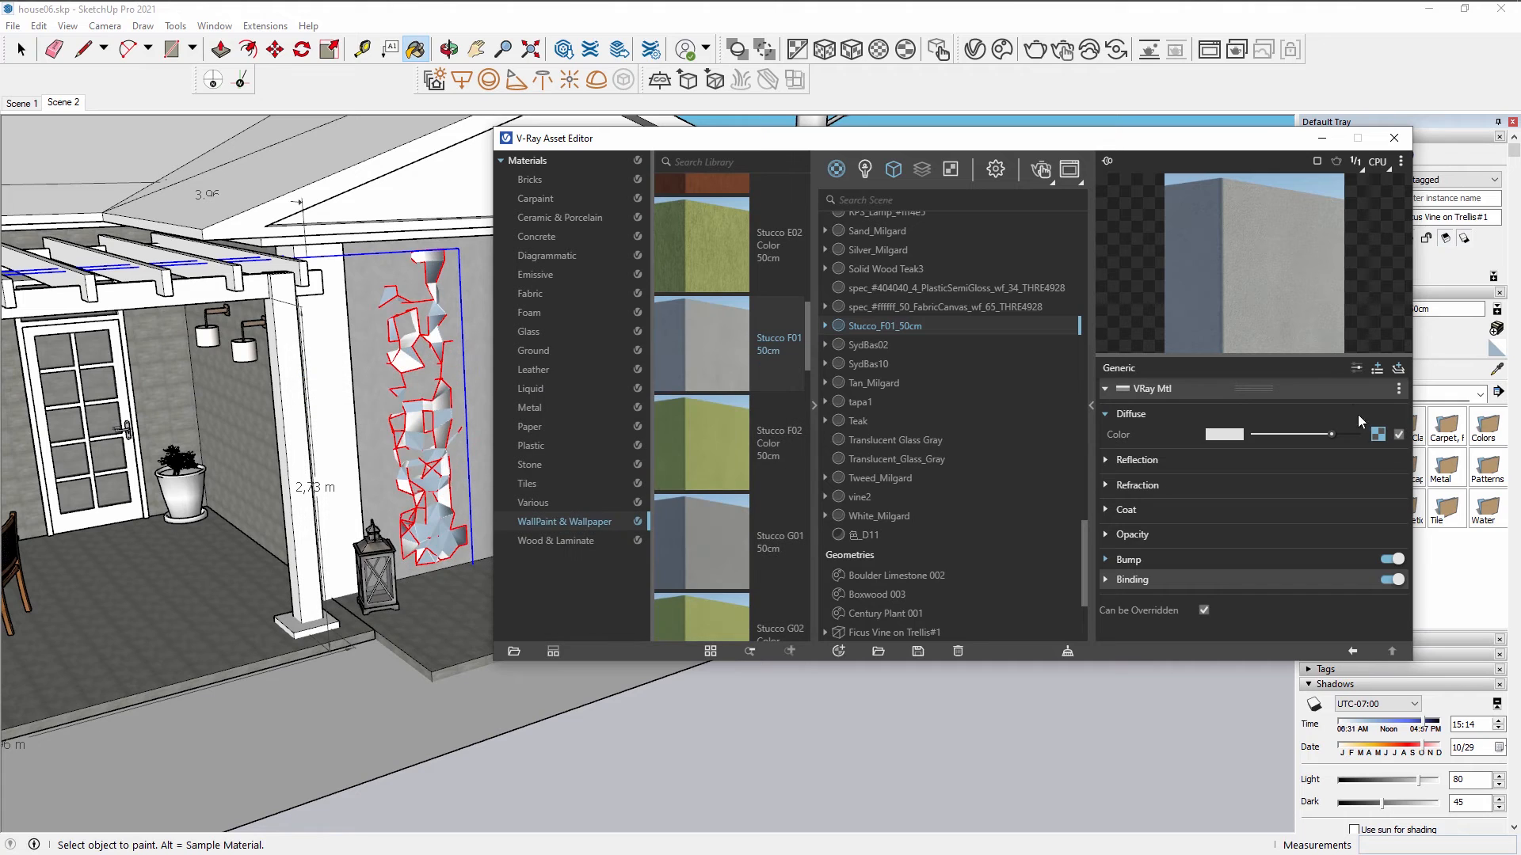
In the stucco's diffuse bitmap, set the Color Offset to pale yellow with RGB 0.948, 0.931, 0.729.
left_click(1380, 436)
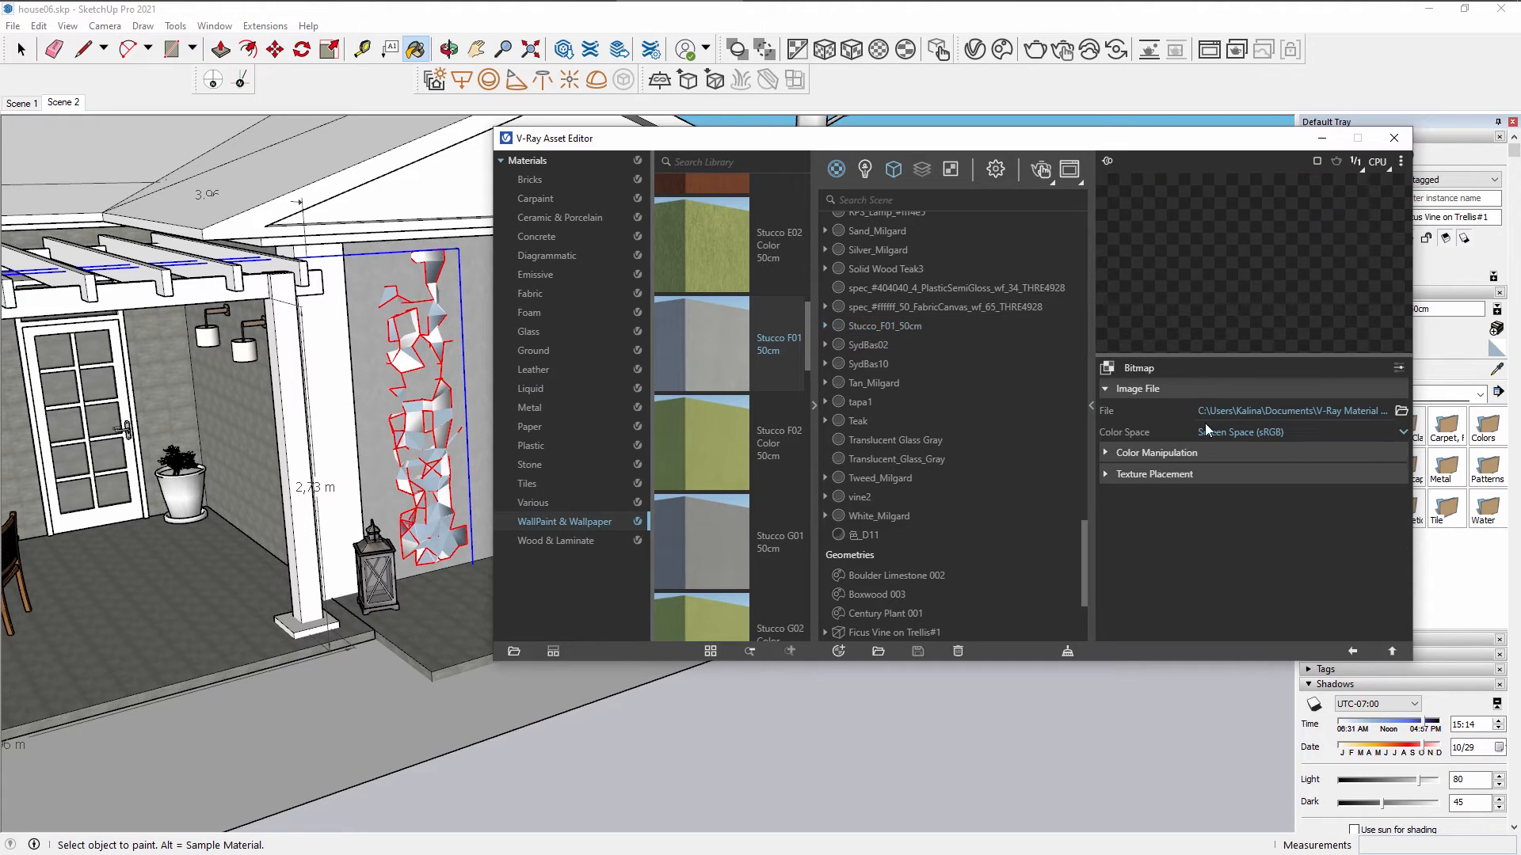
left_click(1143, 452)
left_click_drag(1250, 556, 1287, 556)
left_click(1210, 559)
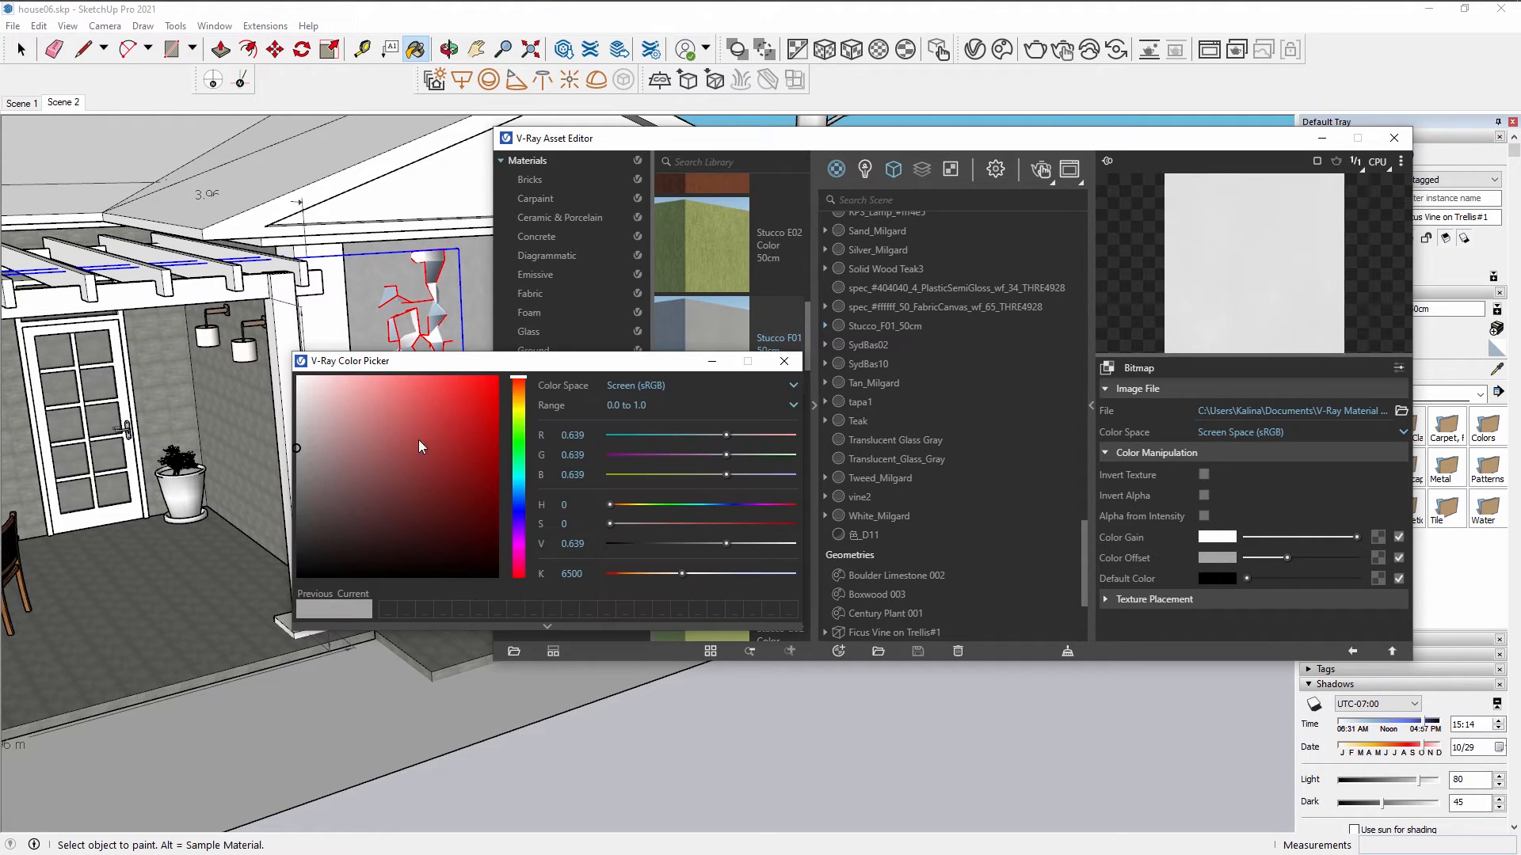
left_click(515, 407)
left_click(324, 383)
mouse_move(347, 404)
left_mouse_down()
mouse_move(325, 448)
mouse_move(356, 405)
mouse_move(343, 386)
left_mouse_up()
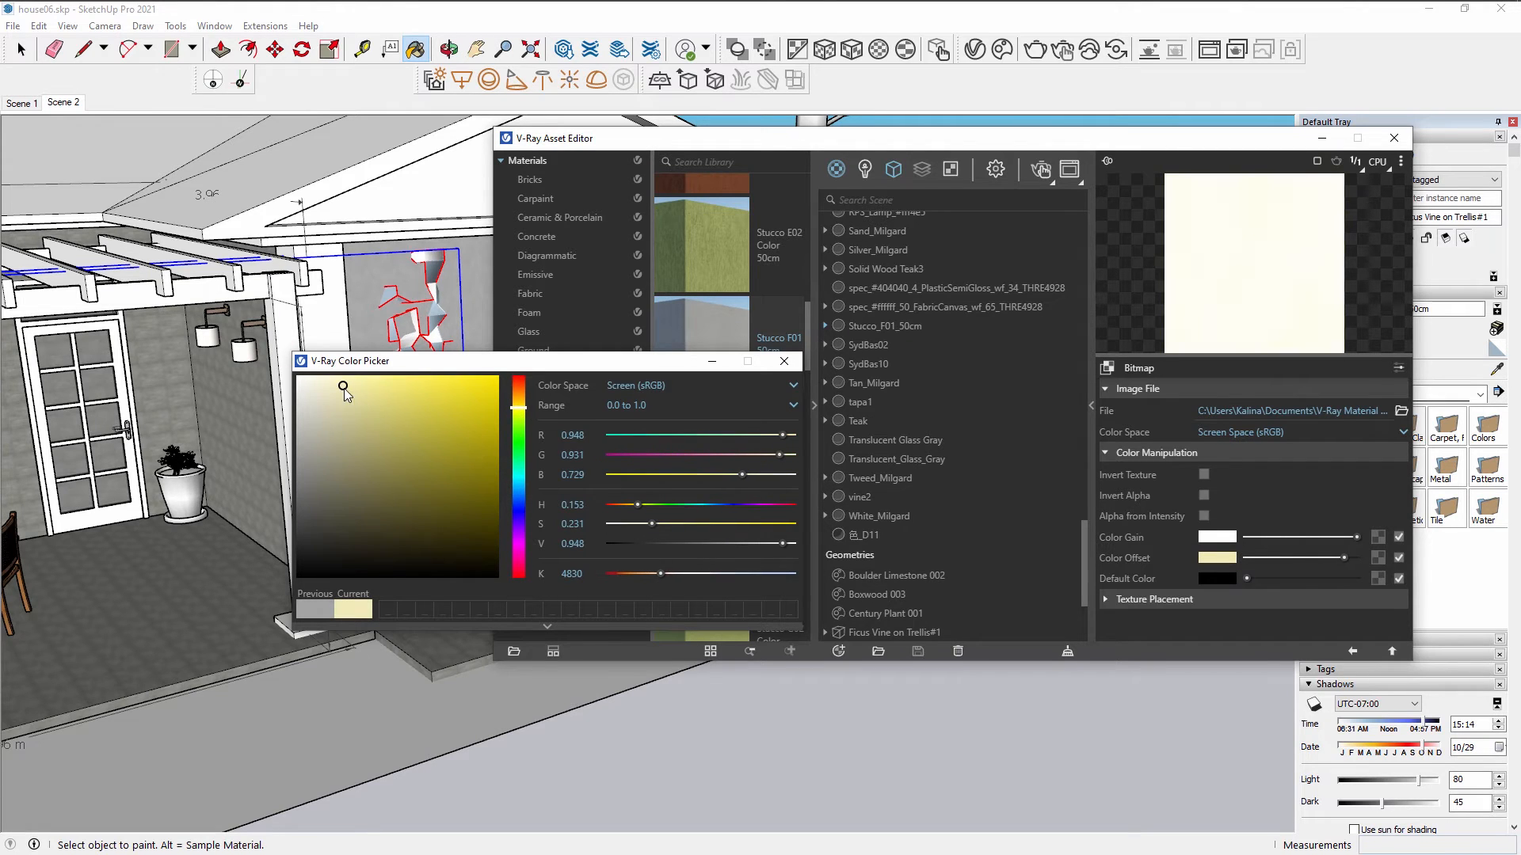
left_click(785, 361)
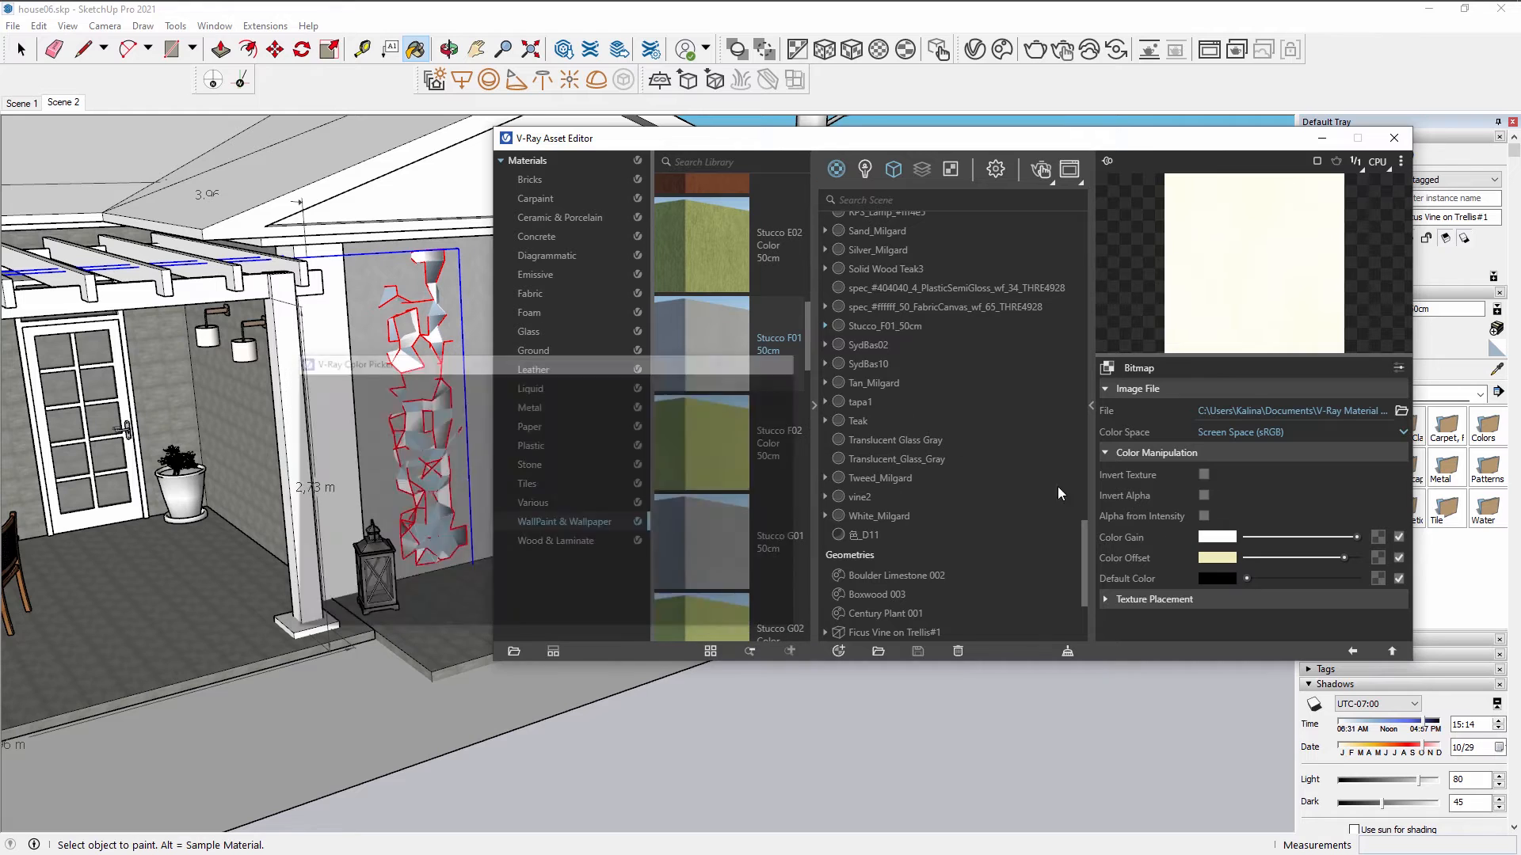
Leave the bitmap settings and sample the wall again to return to the main settings of Stucco_F01_50cm.
left_click(1353, 650)
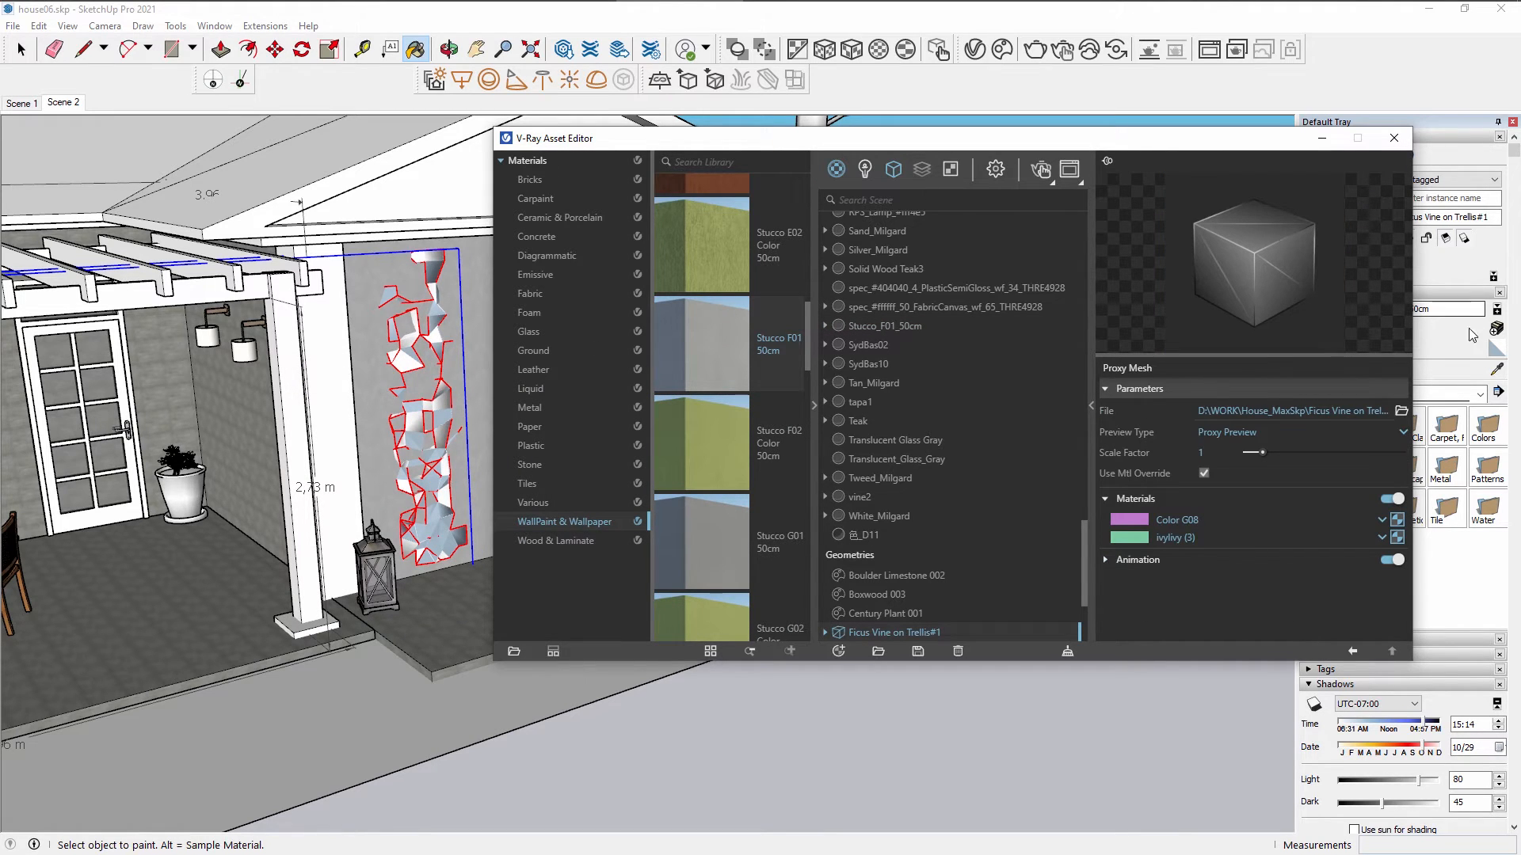
left_click(1496, 370)
left_click(478, 380)
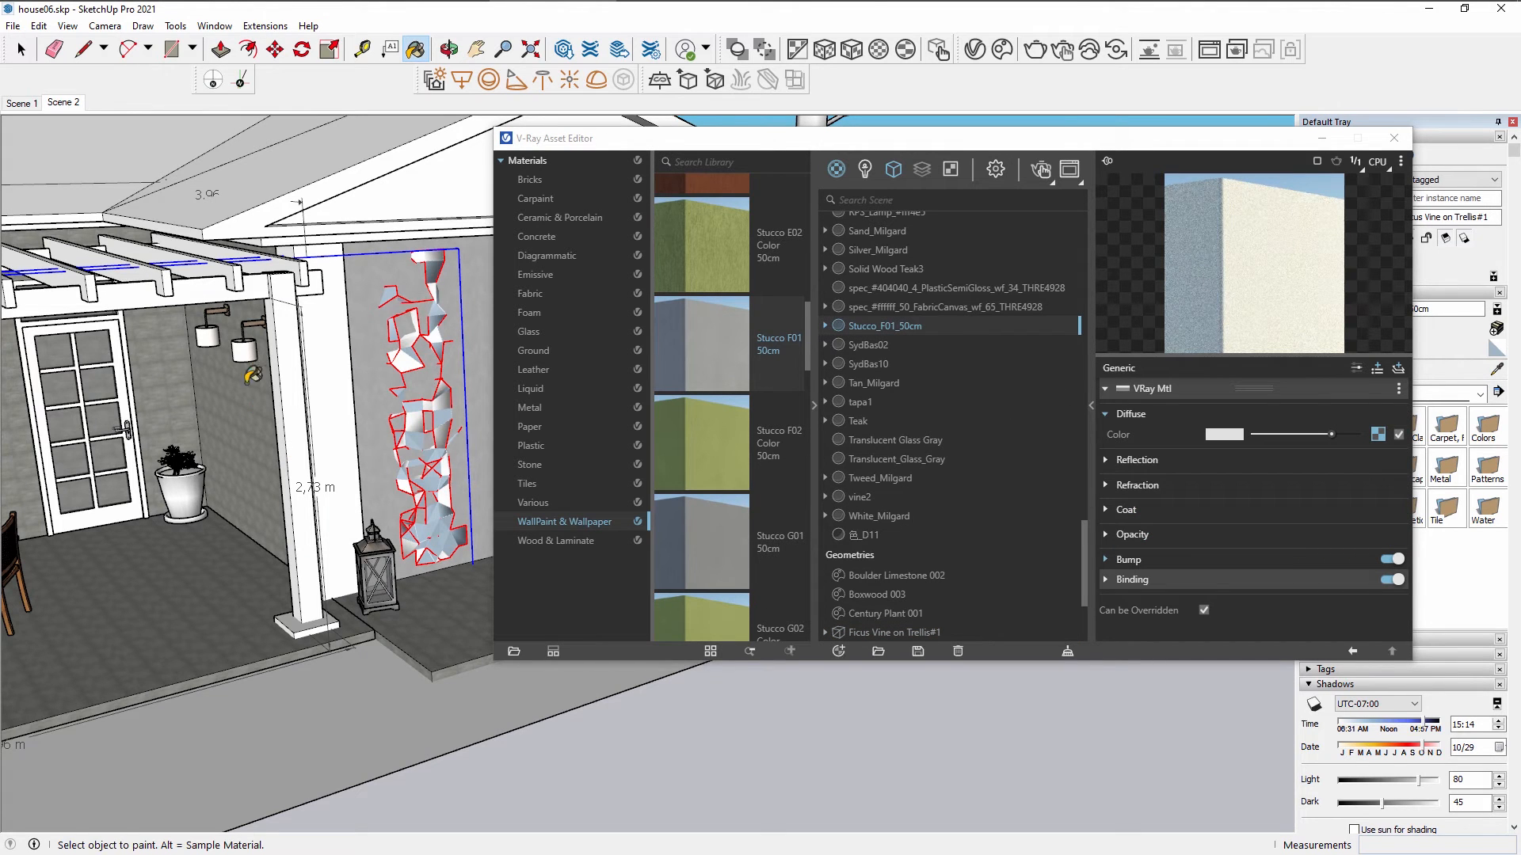
Open the house wall group, close the Asset Editor and sample Stucco_F01_50cm from the wall beside the window.
key("space")
left_click(236, 406)
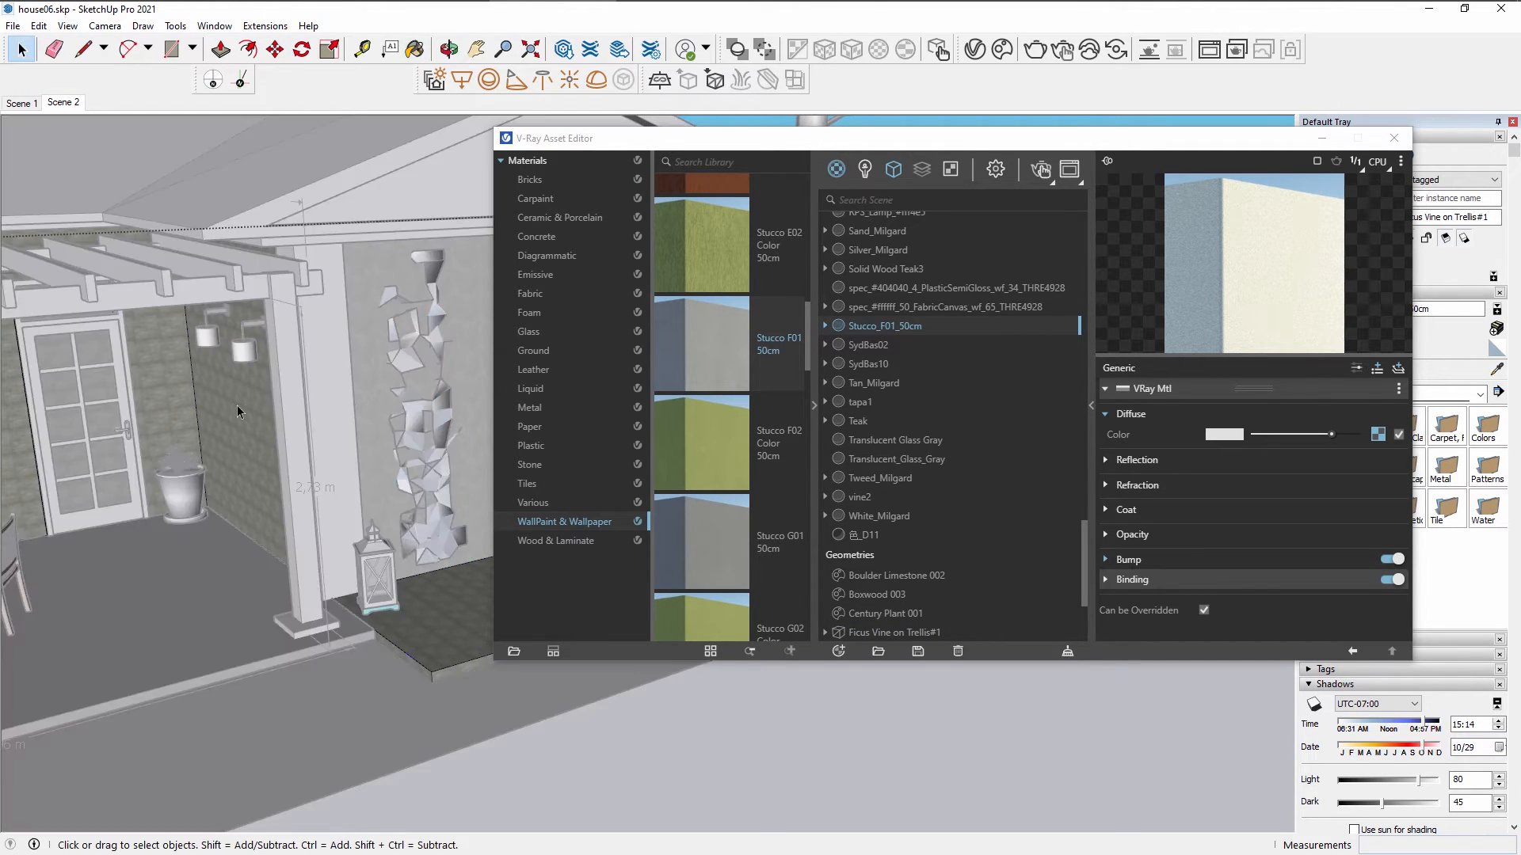
left_click(1396, 139)
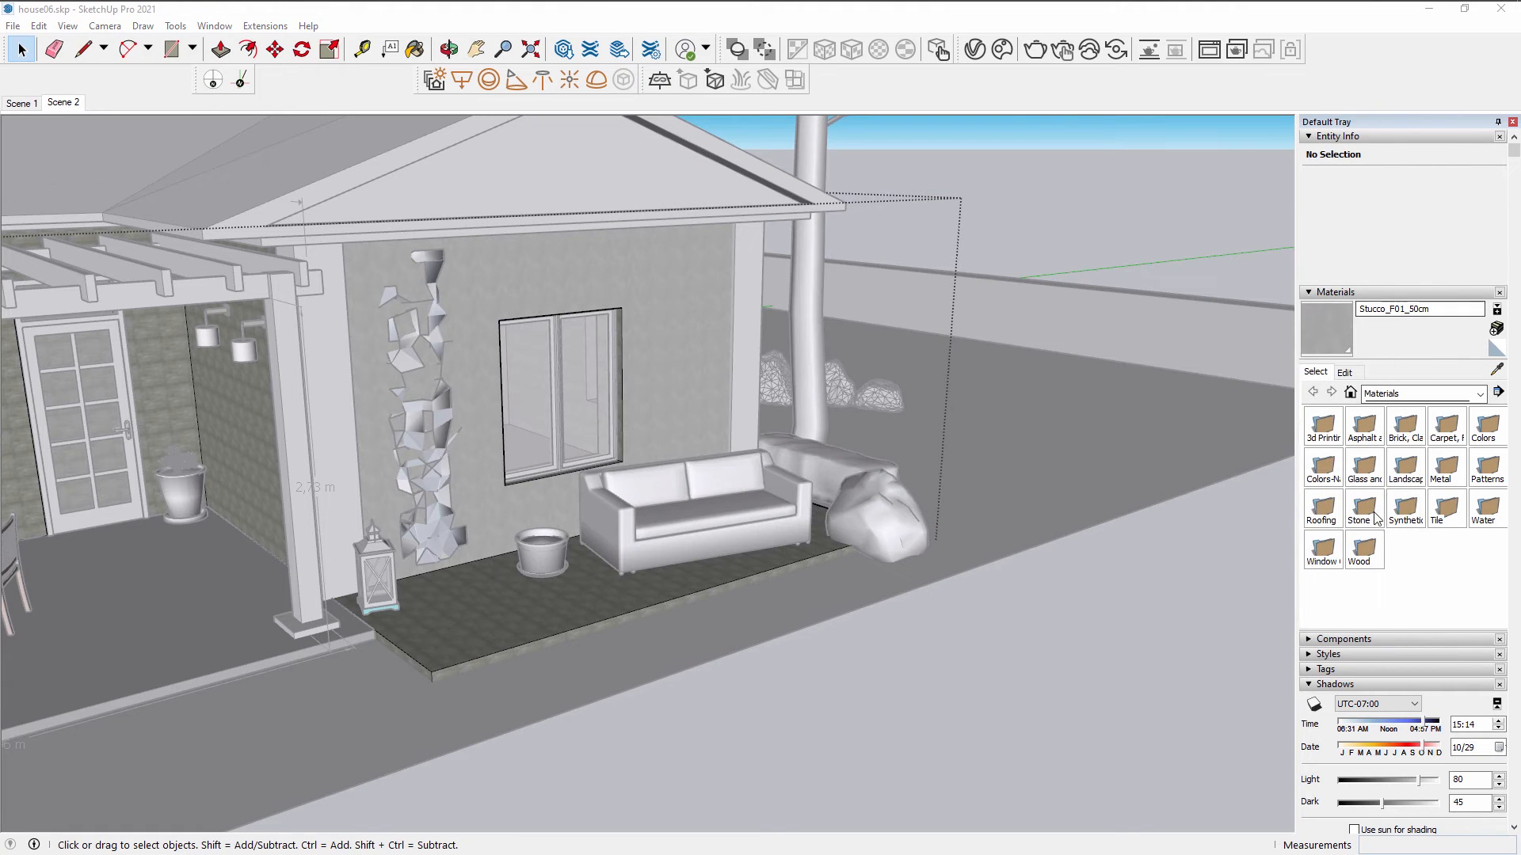
left_click(1498, 369)
left_click(700, 309)
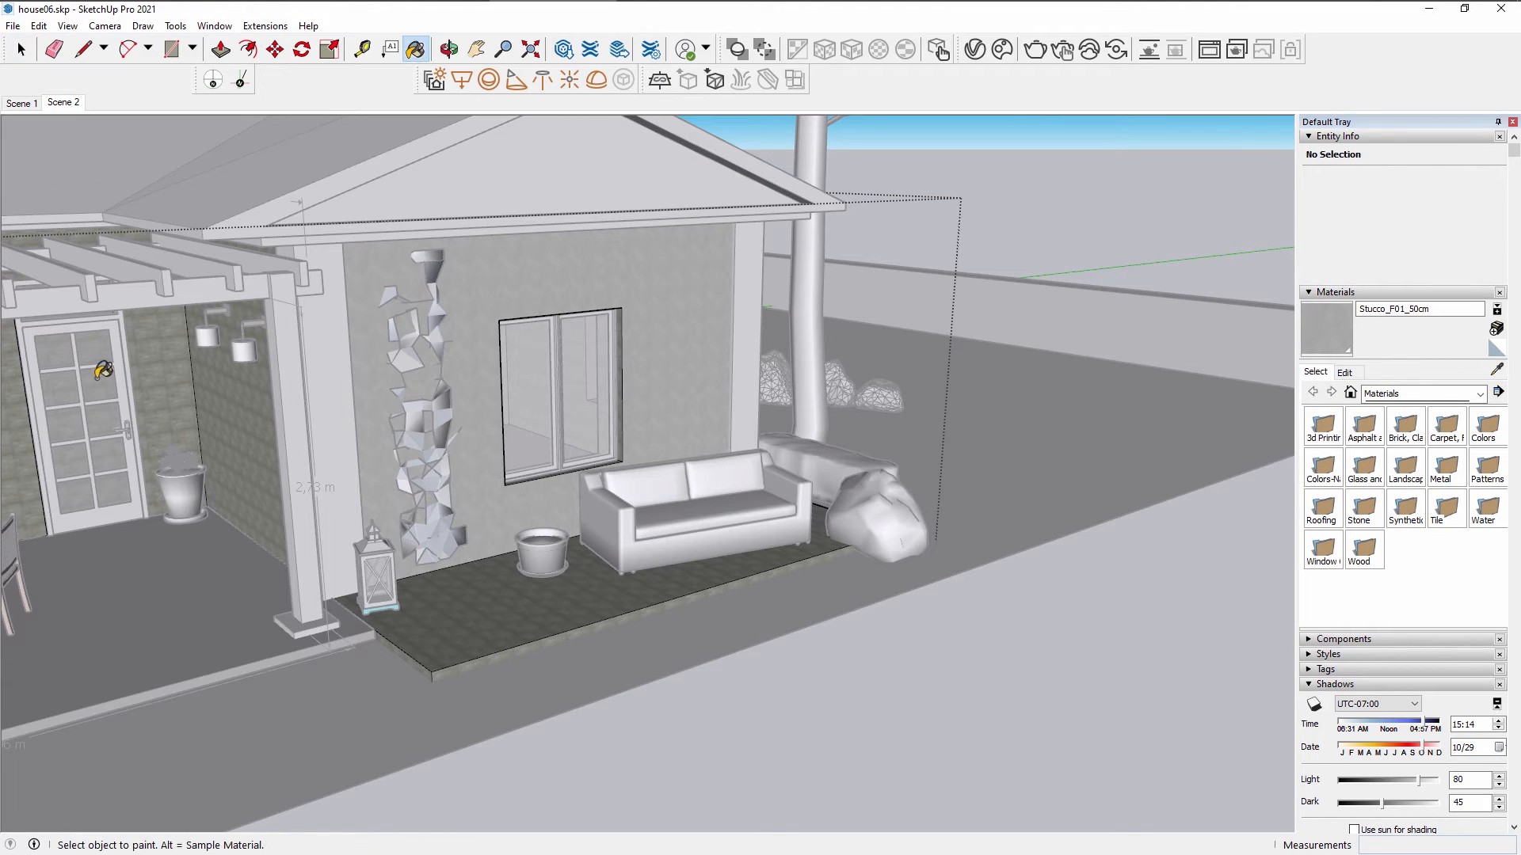
Paint the remaining walls around the terrace with Stucco_F01_50cm and leave the wall group.
middle_click_drag(233, 378, 560, 298)
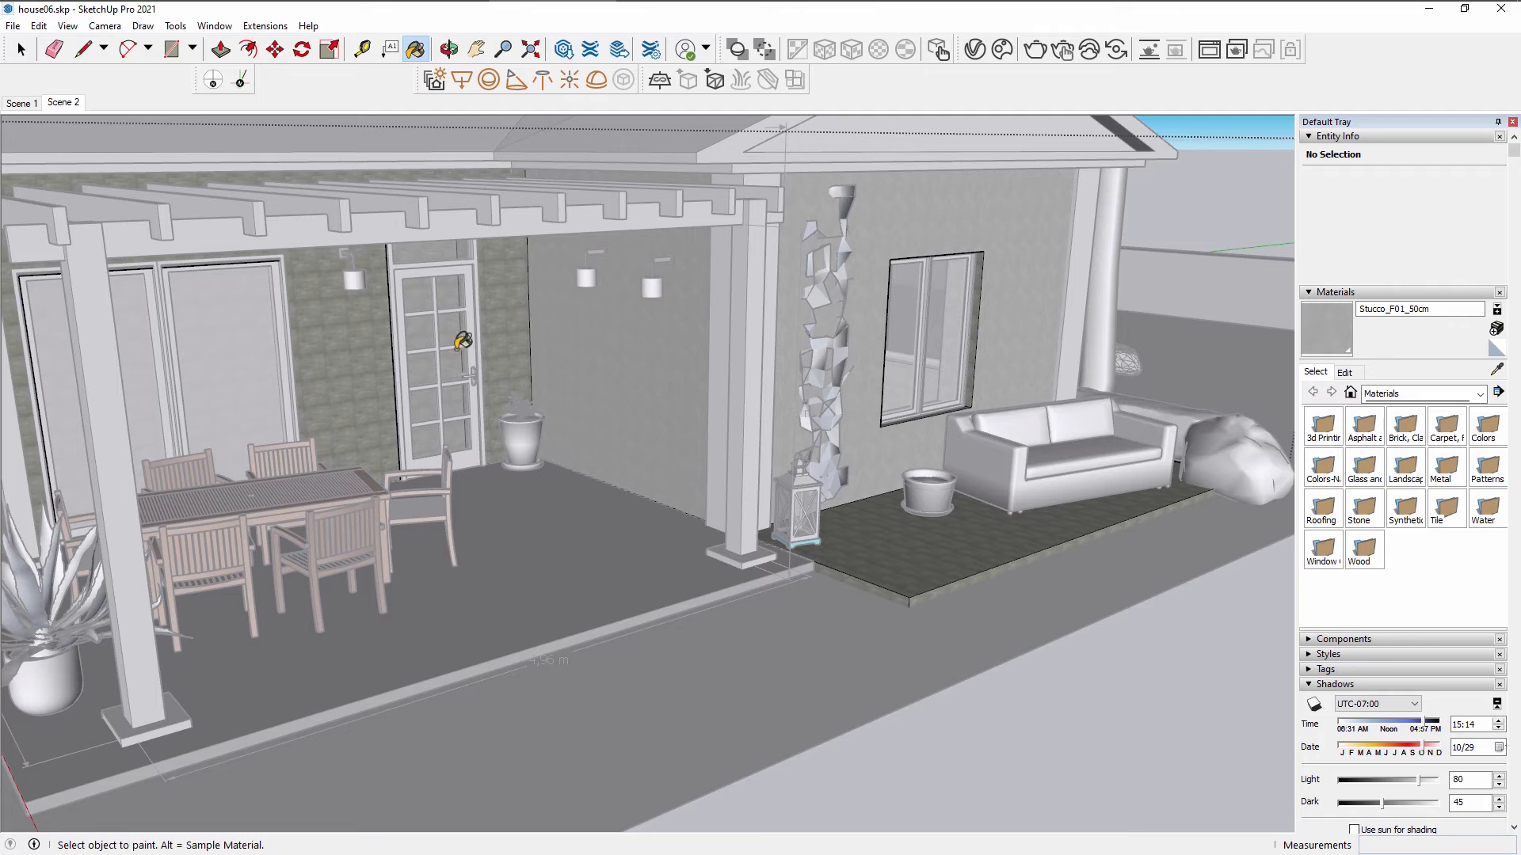
scroll(369, 350, "down", 3)
mouse_move(366, 350)
middle_mouse_down("shift")
mouse_move(589, 346)
mouse_move(278, 349)
mouse_move(901, 408)
mouse_move(394, 404)
mouse_move(903, 411)
mouse_move(518, 374)
mouse_move(486, 397)
mouse_move(634, 377)
mouse_move(726, 441)
mouse_move(774, 431)
mouse_move(889, 452)
mouse_move(900, 431)
mouse_move(877, 402)
middle_mouse_up("shift")
scroll(543, 340, "down", 3)
key("space")
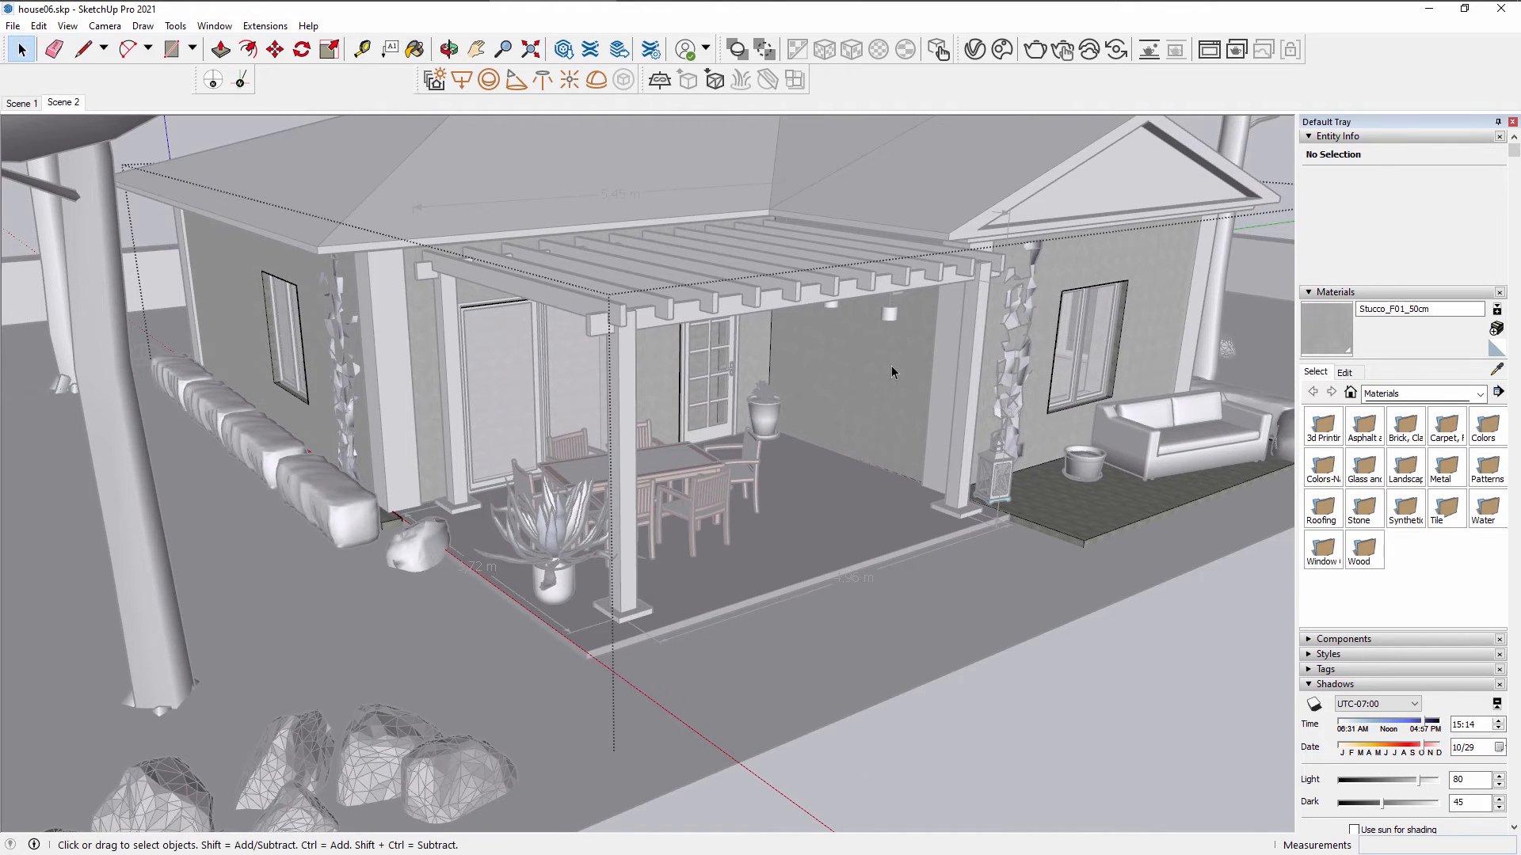
left_click(890, 365)
left_click(1071, 628)
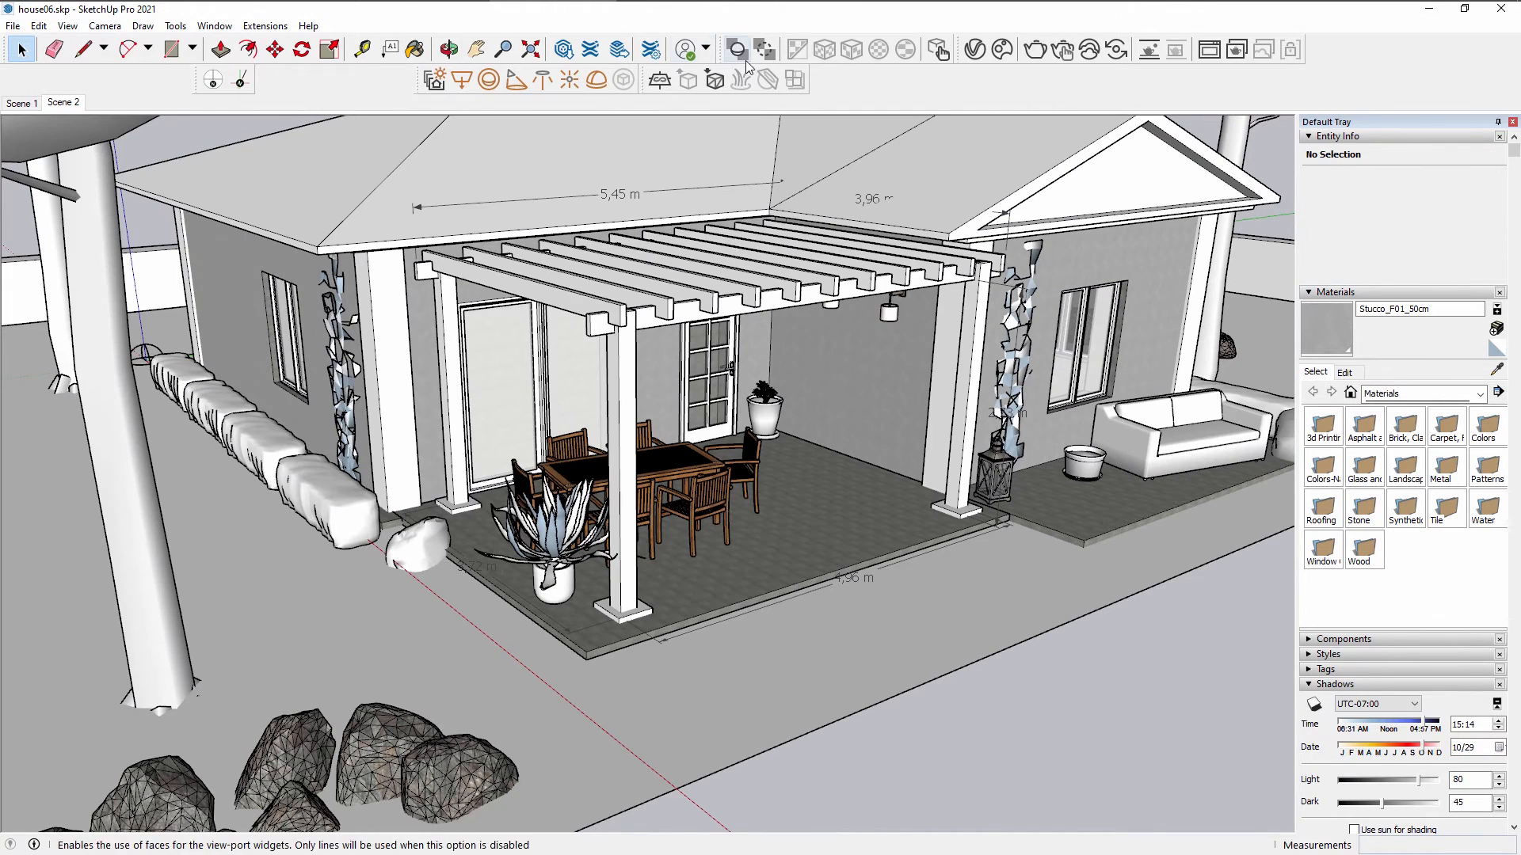
Apply Stone F 100cm from the V-Ray library's Stone category to the corner pillar beside the terrace and close the Asset Editor.
left_click(974, 49)
scroll(412, 466, "up", 2)
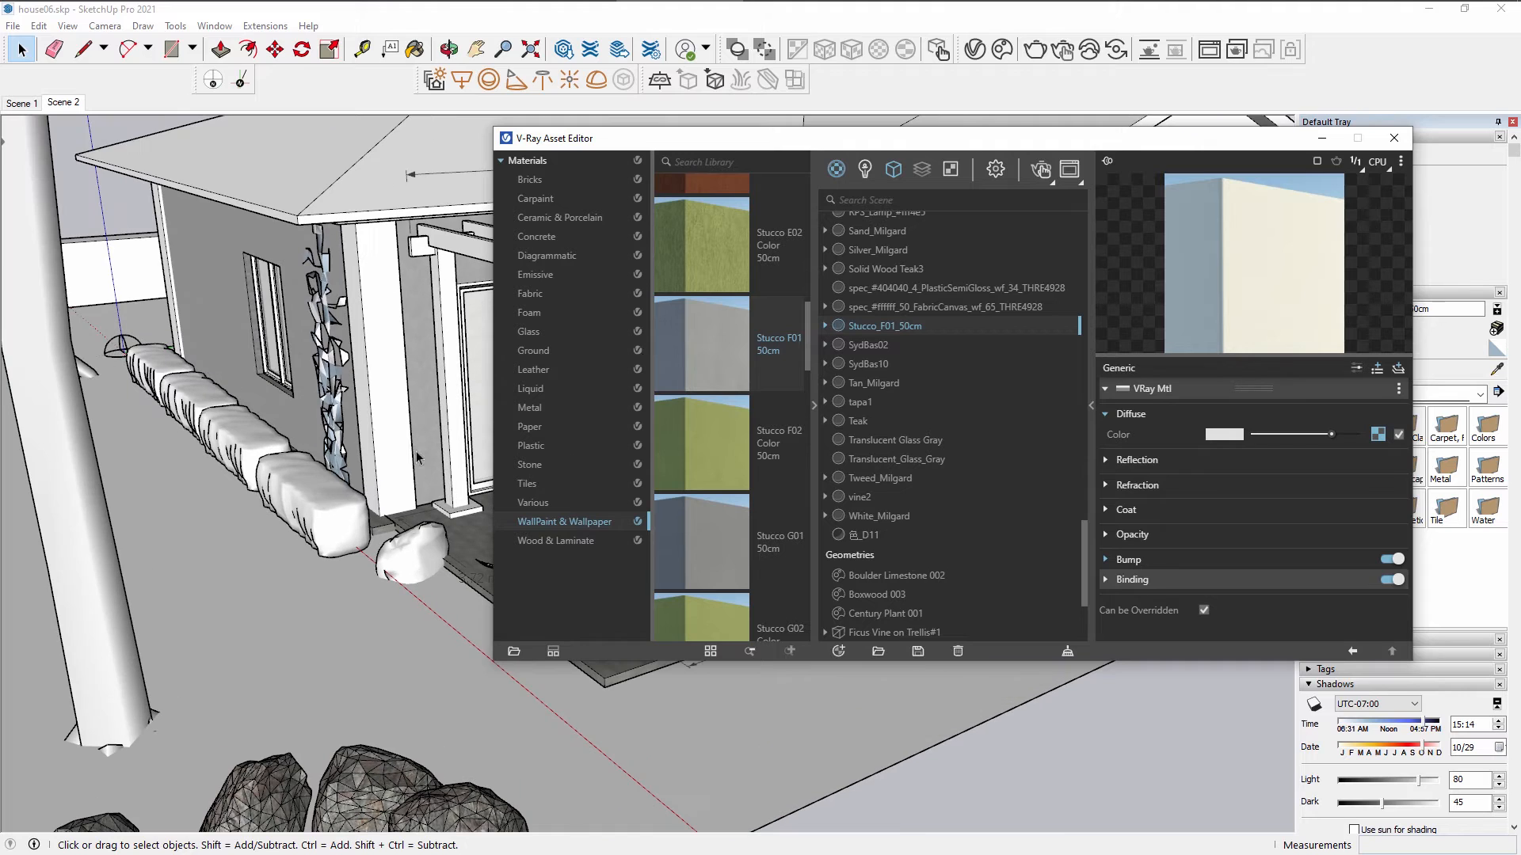
left_click(405, 421)
scroll(702, 398, "up", 8)
left_click(527, 483)
left_click(545, 462)
scroll(681, 555, "down", 2)
right_click(700, 585)
left_click(744, 554)
left_click(1394, 138)
Set the texture size of Stone_F_100cm on the corner pillar to 1 m.
key("b")
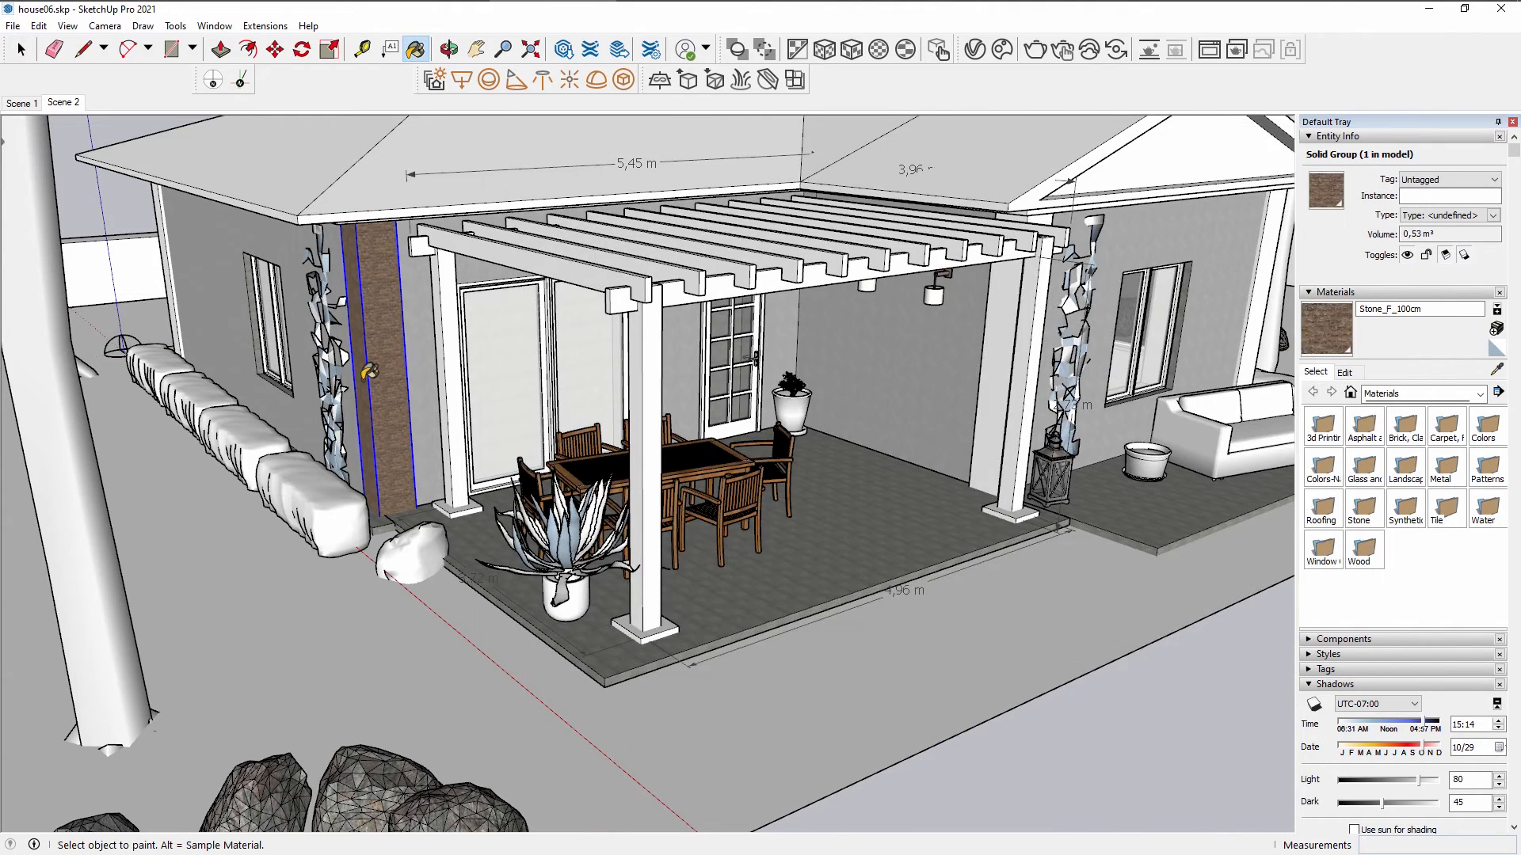
left_click(397, 365)
scroll(380, 364, "up", 8)
left_click(1344, 372)
left_click_drag(1361, 552, 1181, 497)
left_click_drag(1359, 552, 1290, 541)
type("1")
key("Return")
scroll(837, 417, "down", 10)
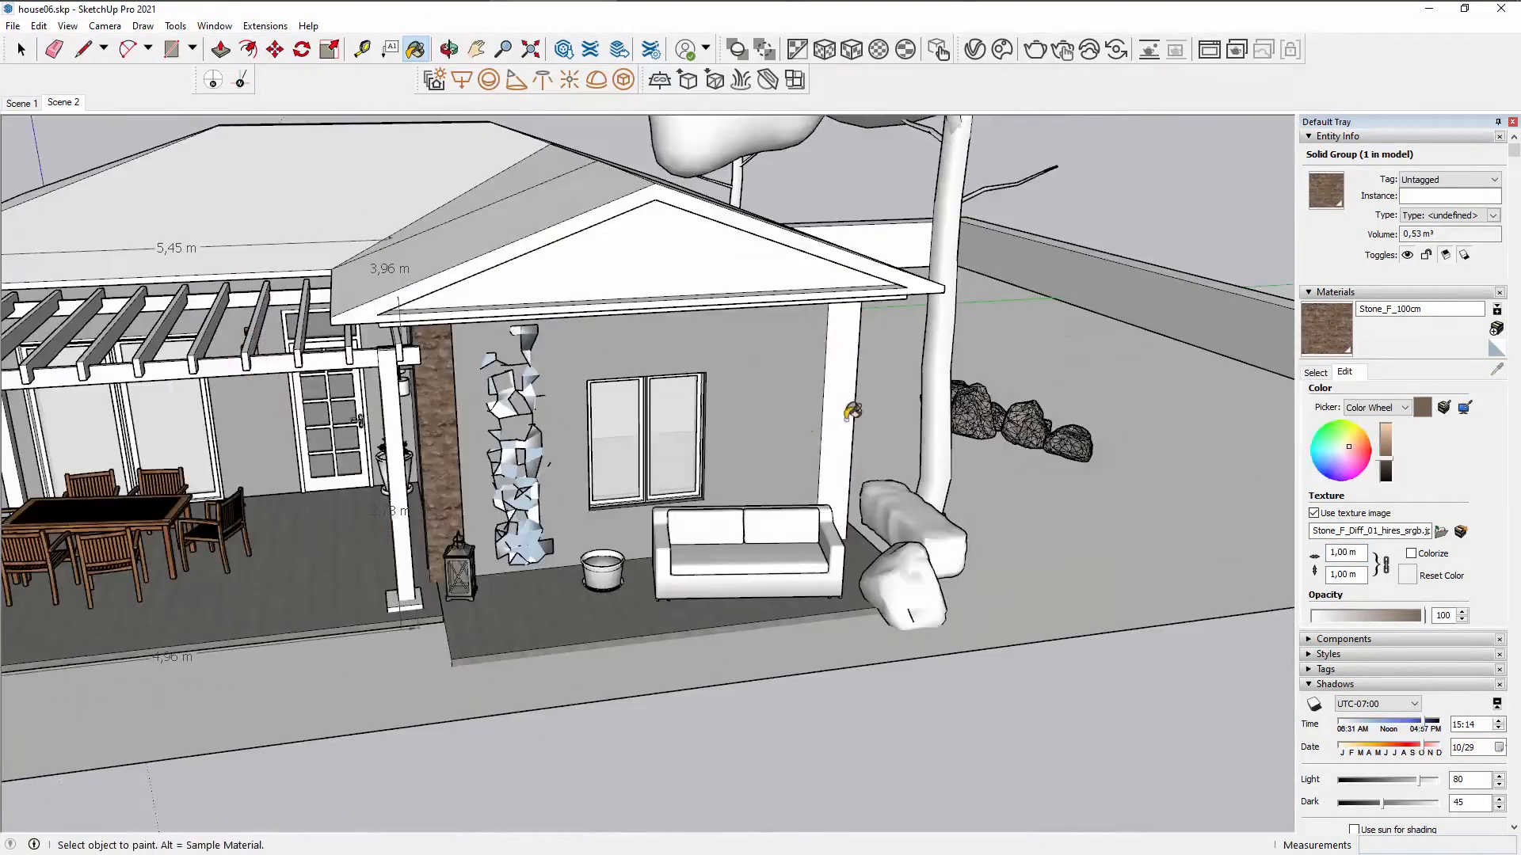
Paint the remaining corner pillars of the house with Stone_F_100cm.
left_click(837, 418)
middle_click_drag(837, 417, 554, 396)
left_click(995, 346)
middle_click_drag(475, 357, 1030, 349)
left_click(326, 332)
middle_click_drag(1029, 237, 853, 187)
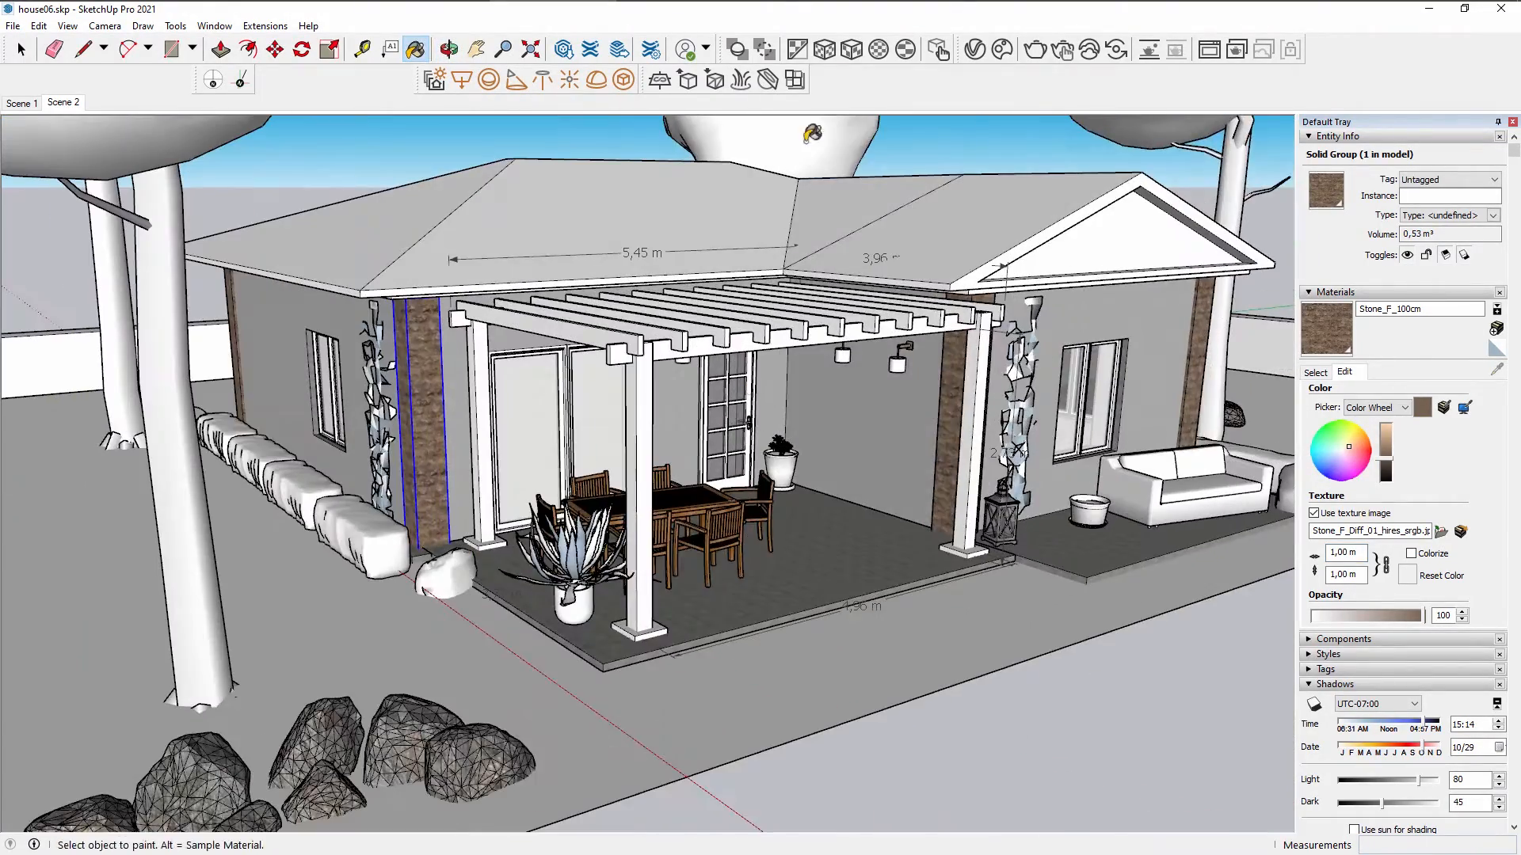
Apply Laminate A01 120cm from the V-Ray library's Wood & Laminate category to the pergola.
left_click(974, 50)
left_click(546, 541)
scroll(717, 399, "down", 5)
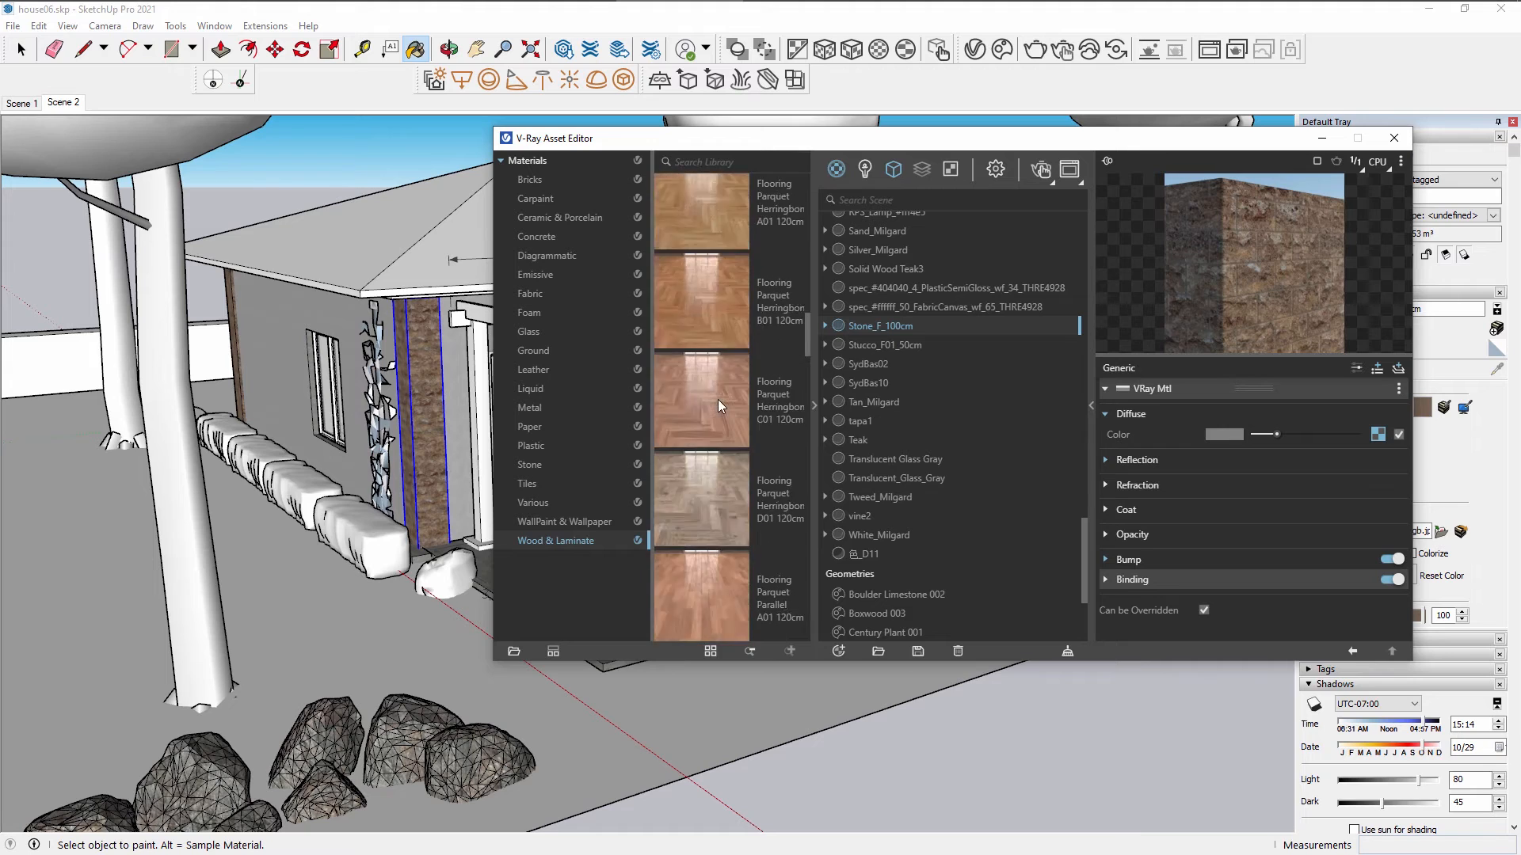
scroll(717, 399, "down", 10)
left_click(753, 453)
left_click_drag(753, 137, 926, 163)
key("space")
left_click(637, 381)
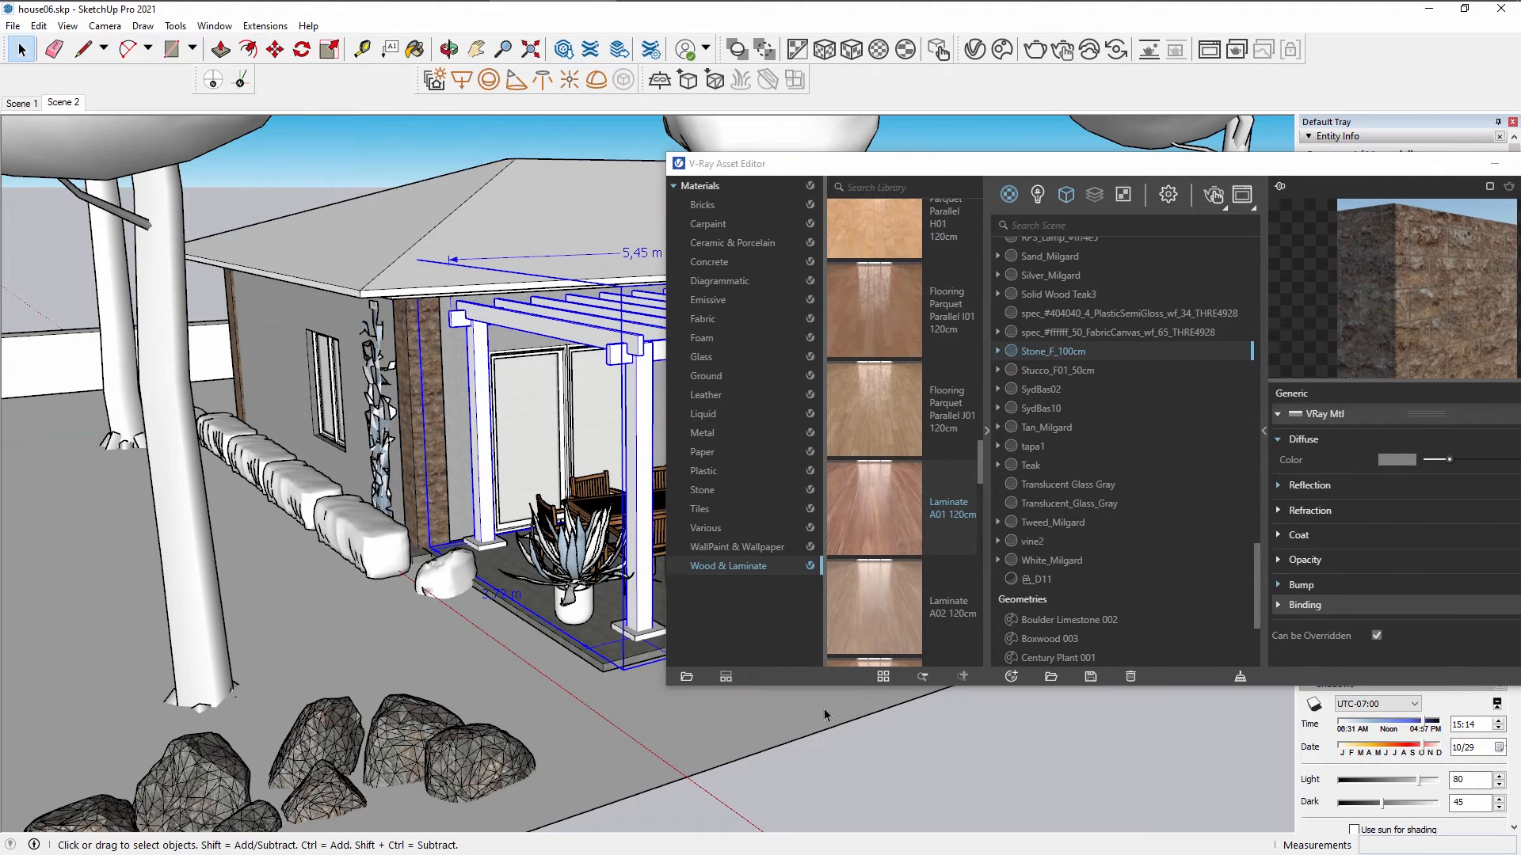
right_click(880, 480)
left_click(935, 514)
Apply Concrete Flooring H01 2m from the library's Concrete category to the base of one pergola post and close the Asset Editor.
left_click_drag(1188, 163, 880, 185)
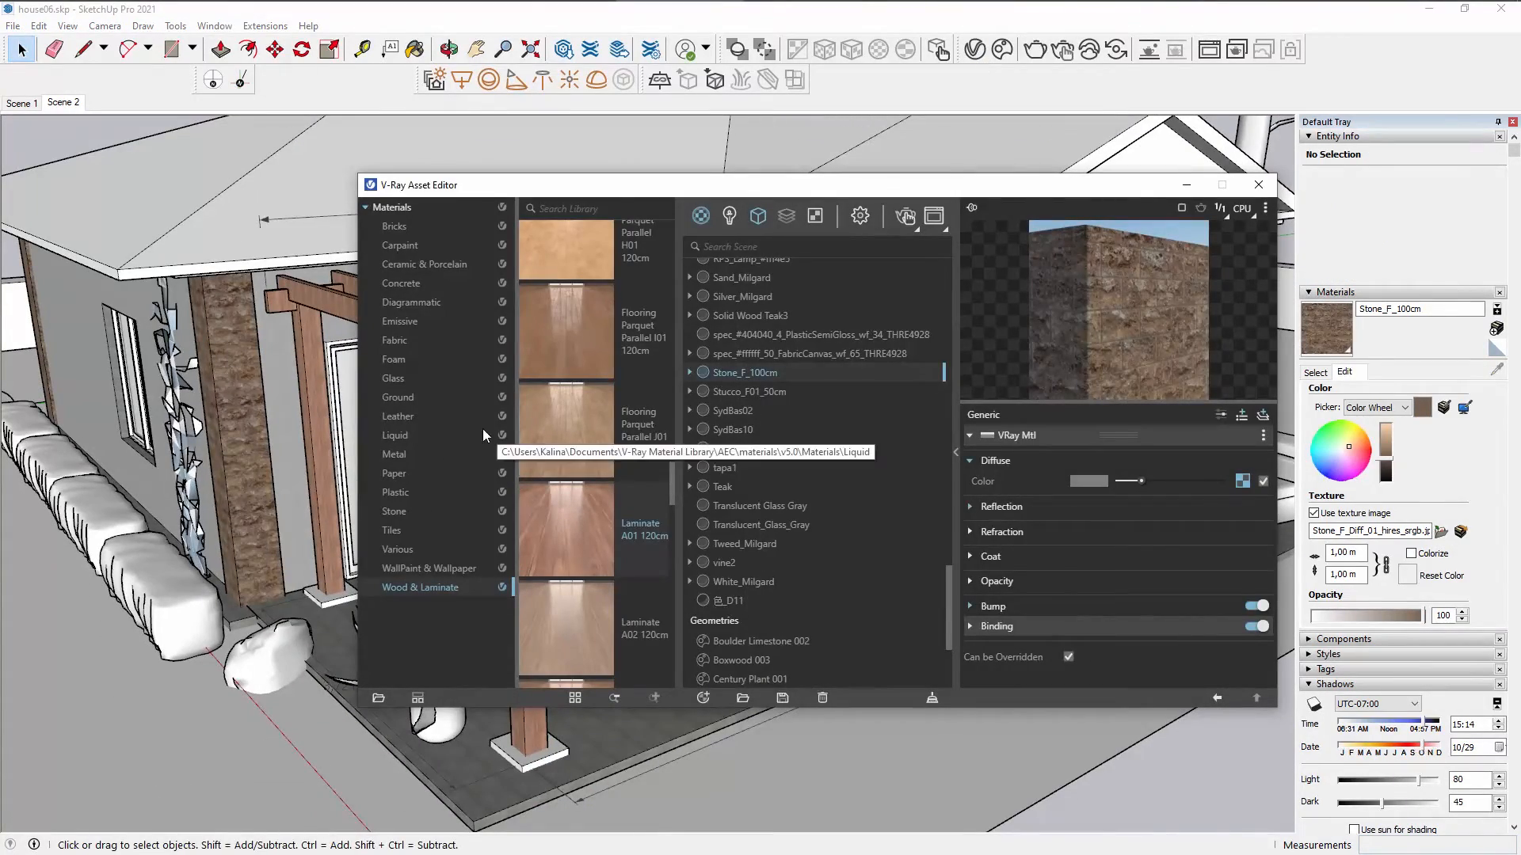
left_click(401, 283)
left_click(326, 596)
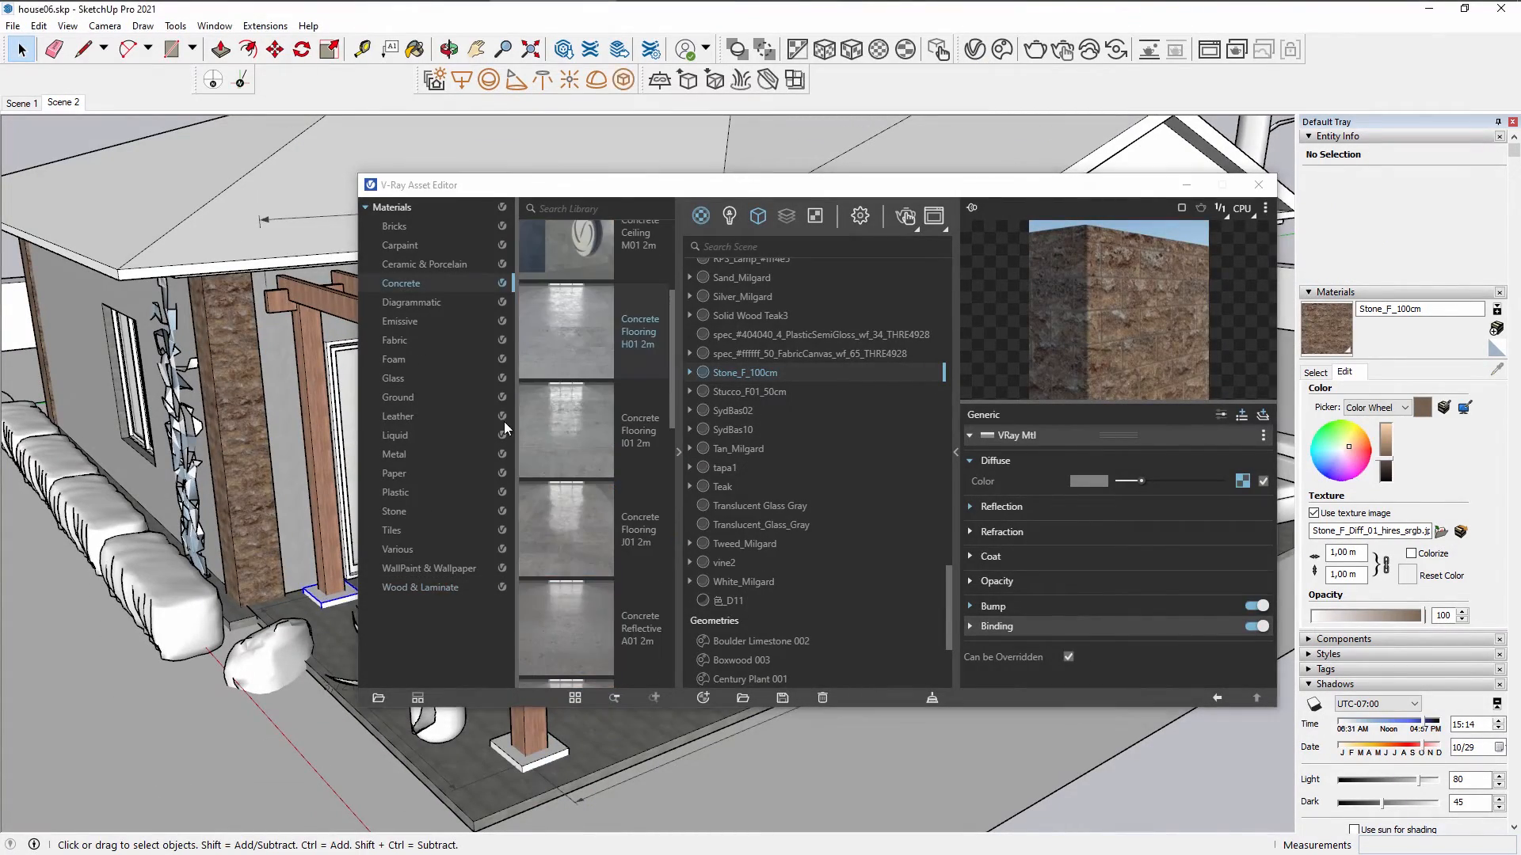
left_click(1253, 187)
Sample Concrete_Flooring_H01_2m from the first post base and paint the other two pergola post bases with it.
key("b")
left_click(331, 596, "alt")
left_click(526, 756)
left_click(981, 594)
Leave the Paint Bucket and list the materials used in the model.
scroll(1022, 626, "down", 3)
middle_click_drag(1053, 582, 989, 543, "shift")
middle_click_drag(383, 119, 379, 125)
key("space")
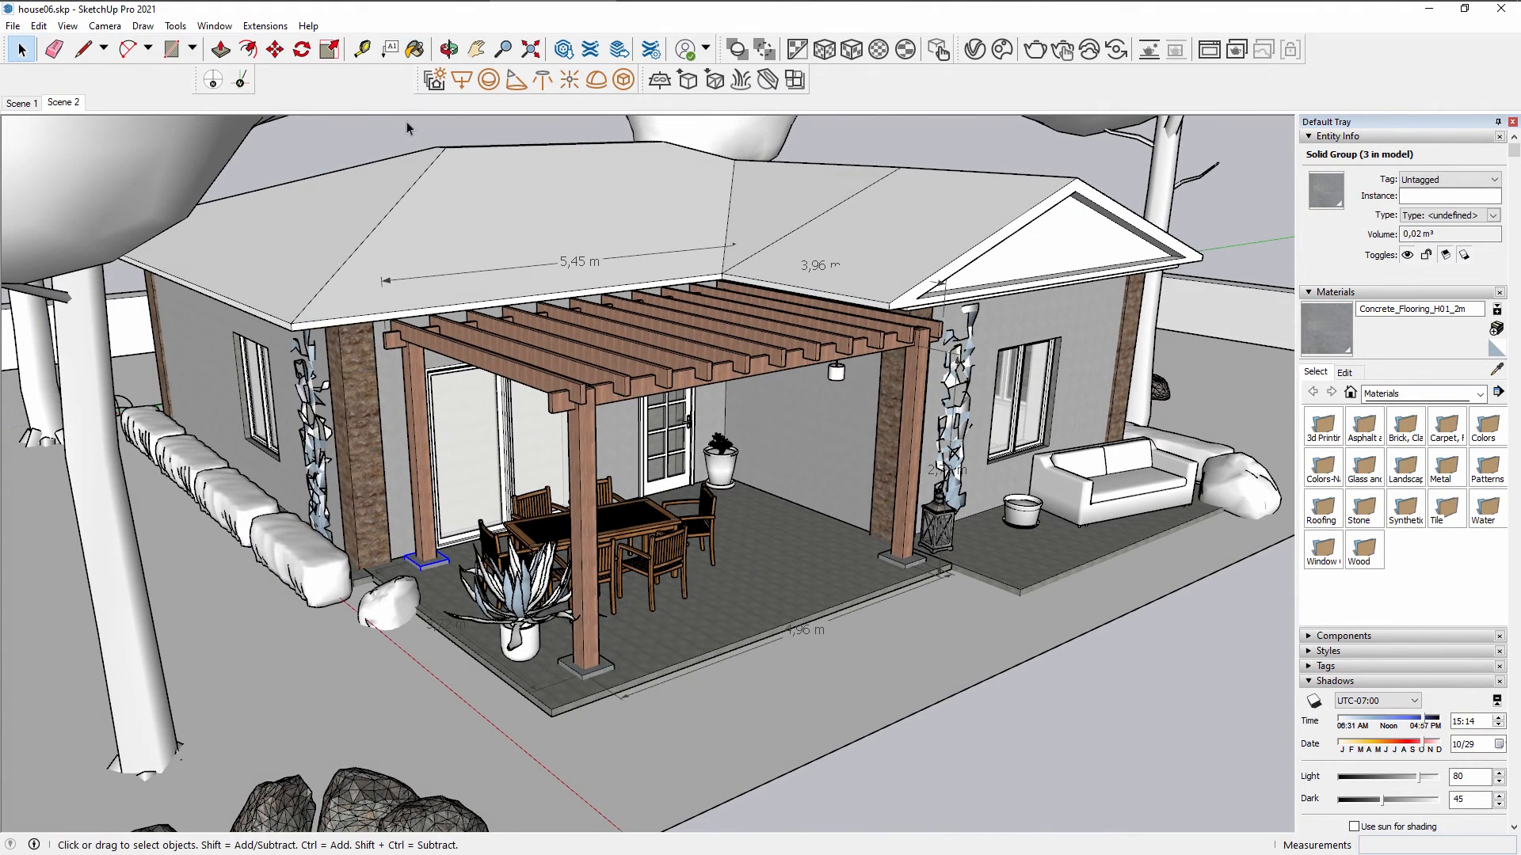
left_click(1351, 392)
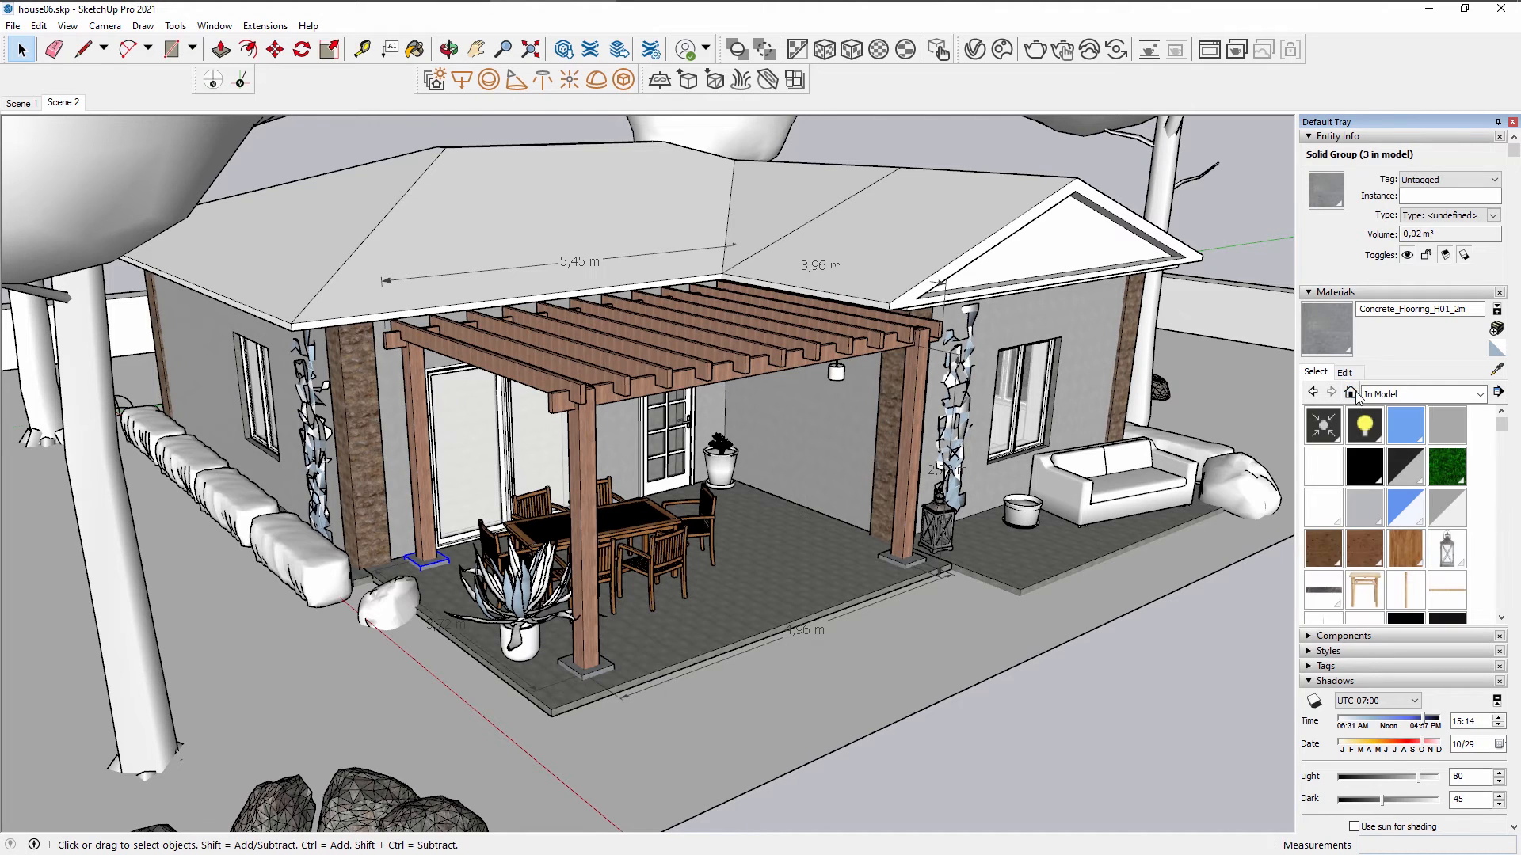
left_click(1364, 394)
Apply RoofTiles A03 100cm from the V-Ray library's Various category to the roof group and set its texture width to 1,2 m.
left_click(975, 50)
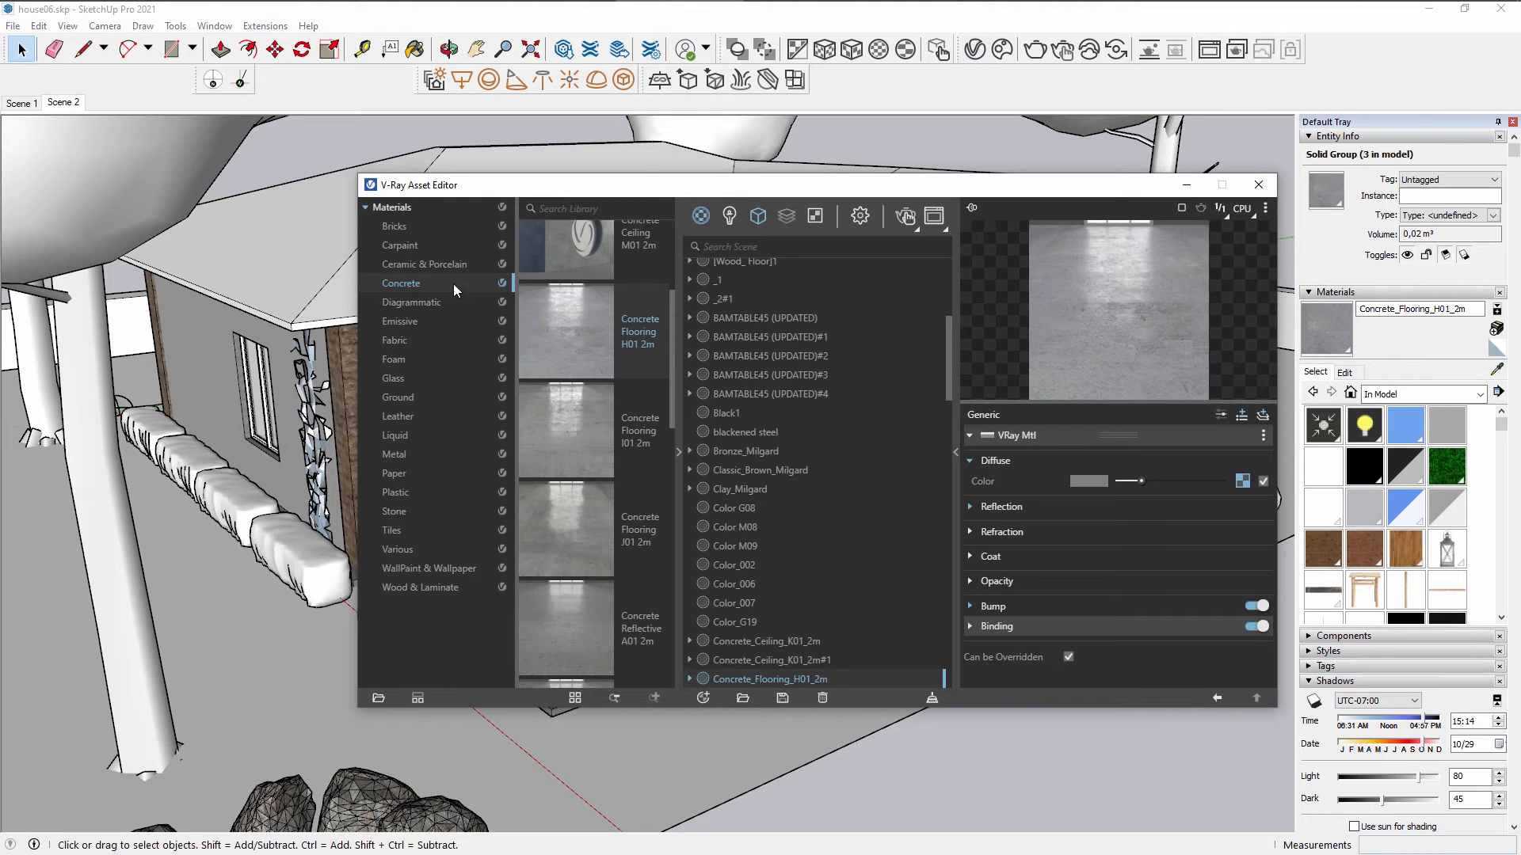
left_click(431, 591)
left_click(418, 573)
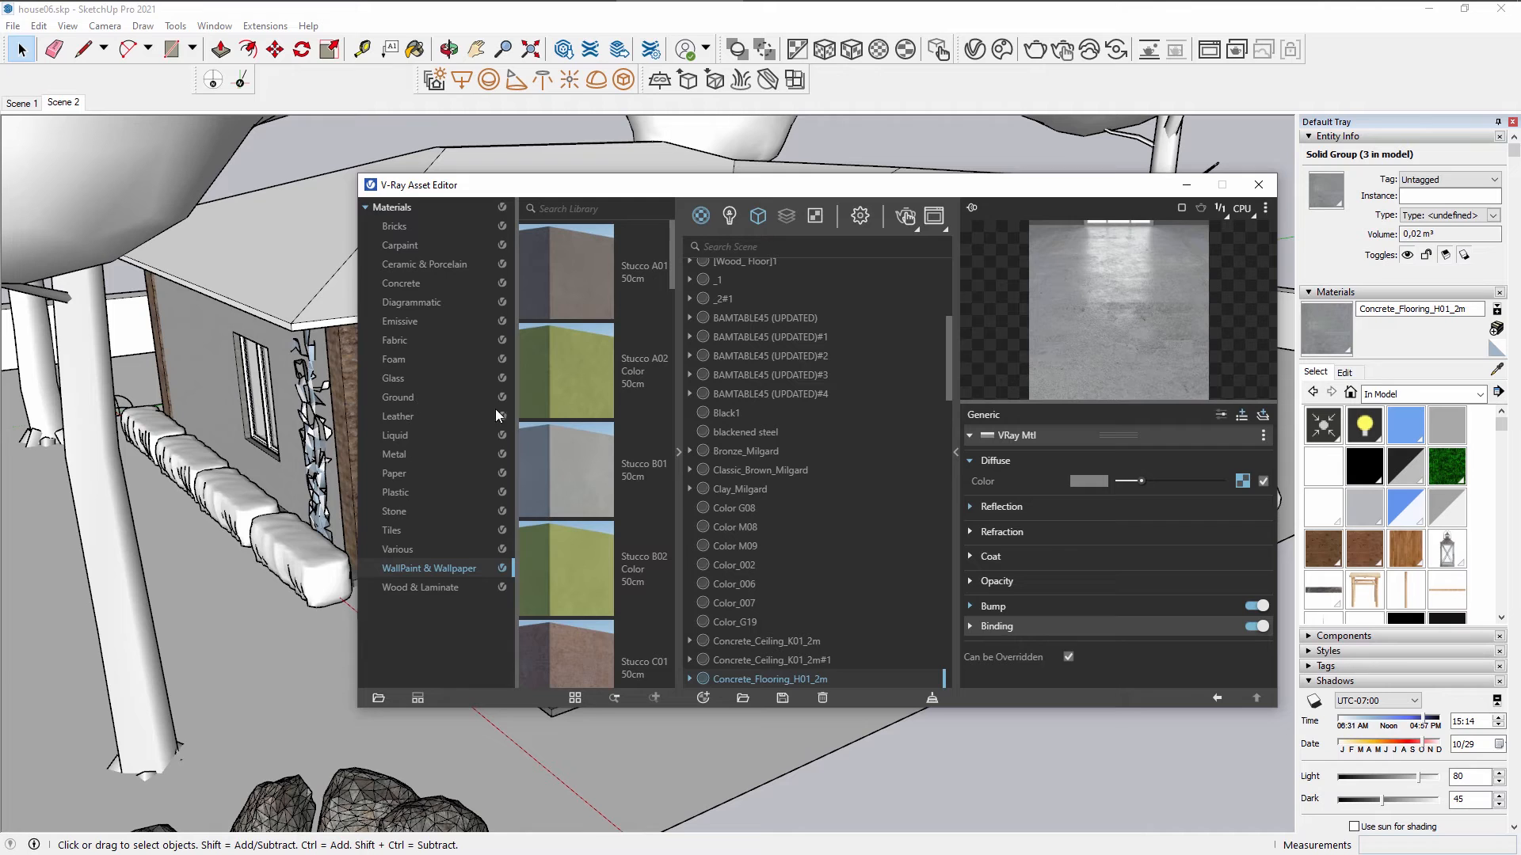
key("Up")
key("Up")
scroll(588, 421, "down", 5)
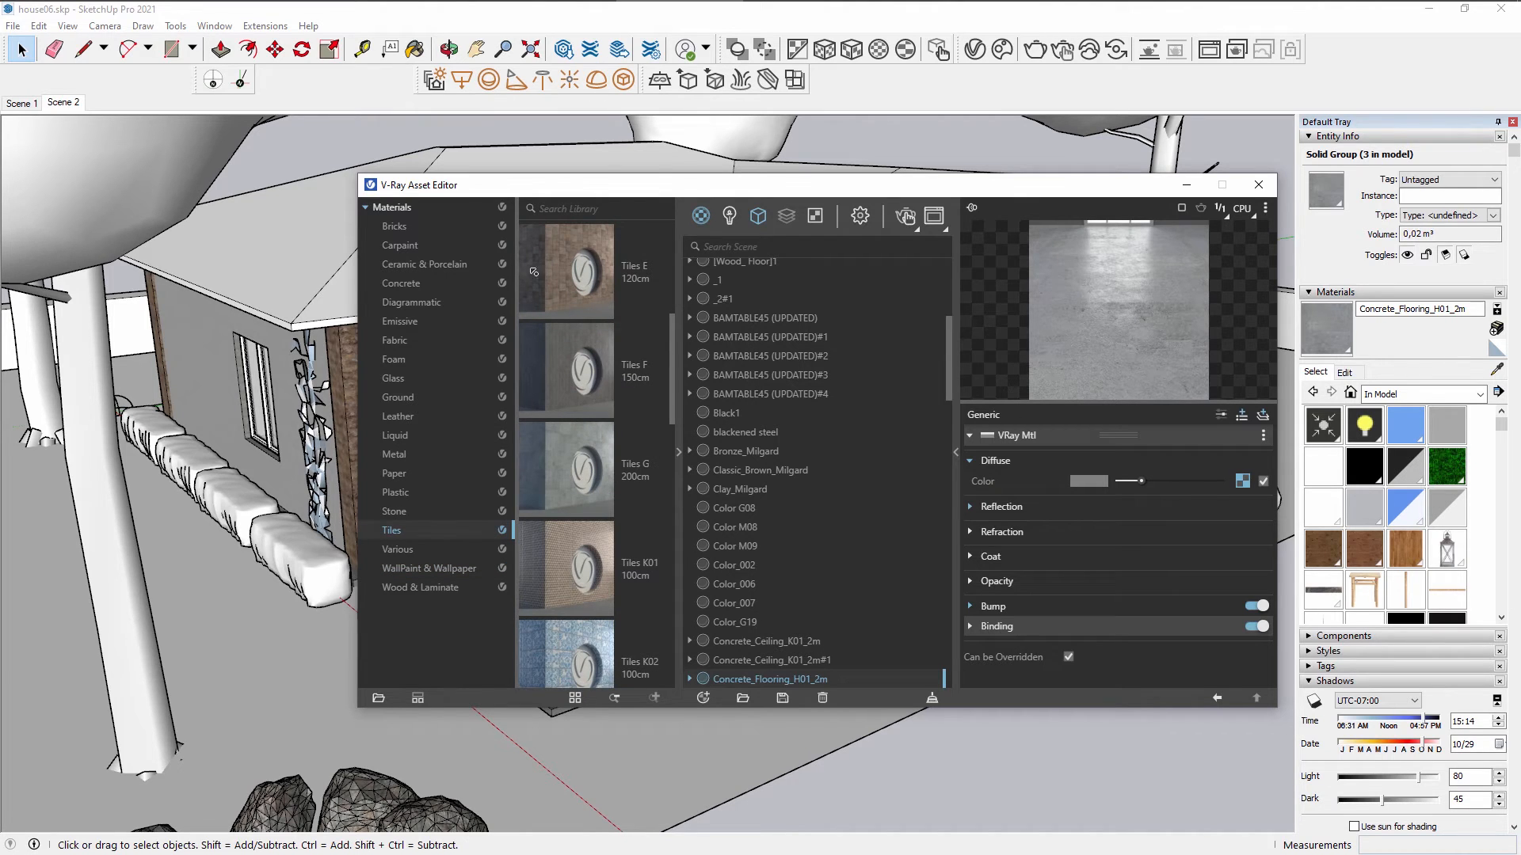
scroll(566, 356, "up", 2)
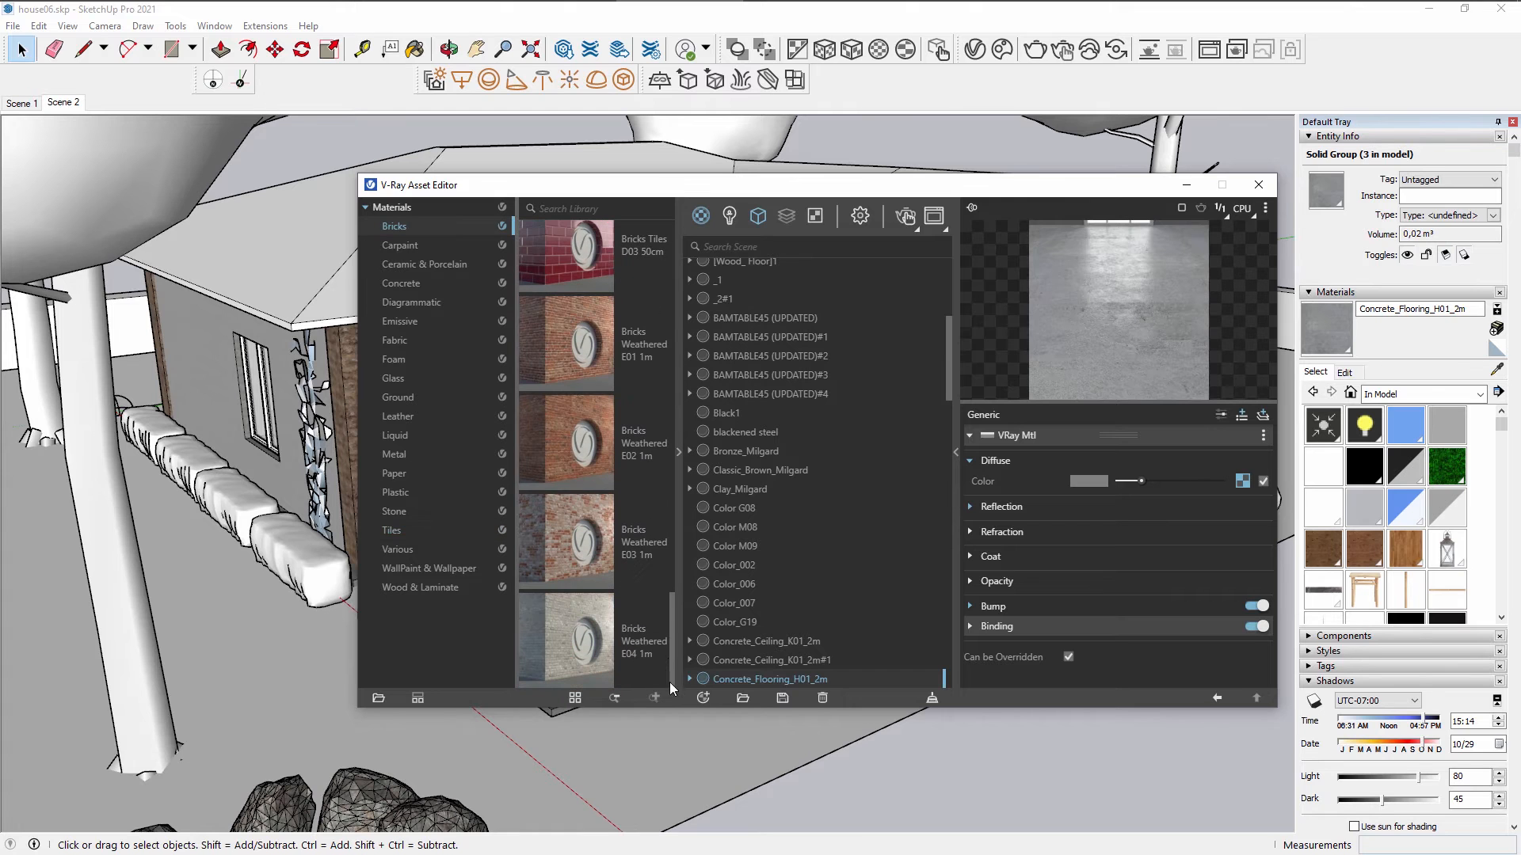
scroll(622, 484, "down", 6)
key("Down")
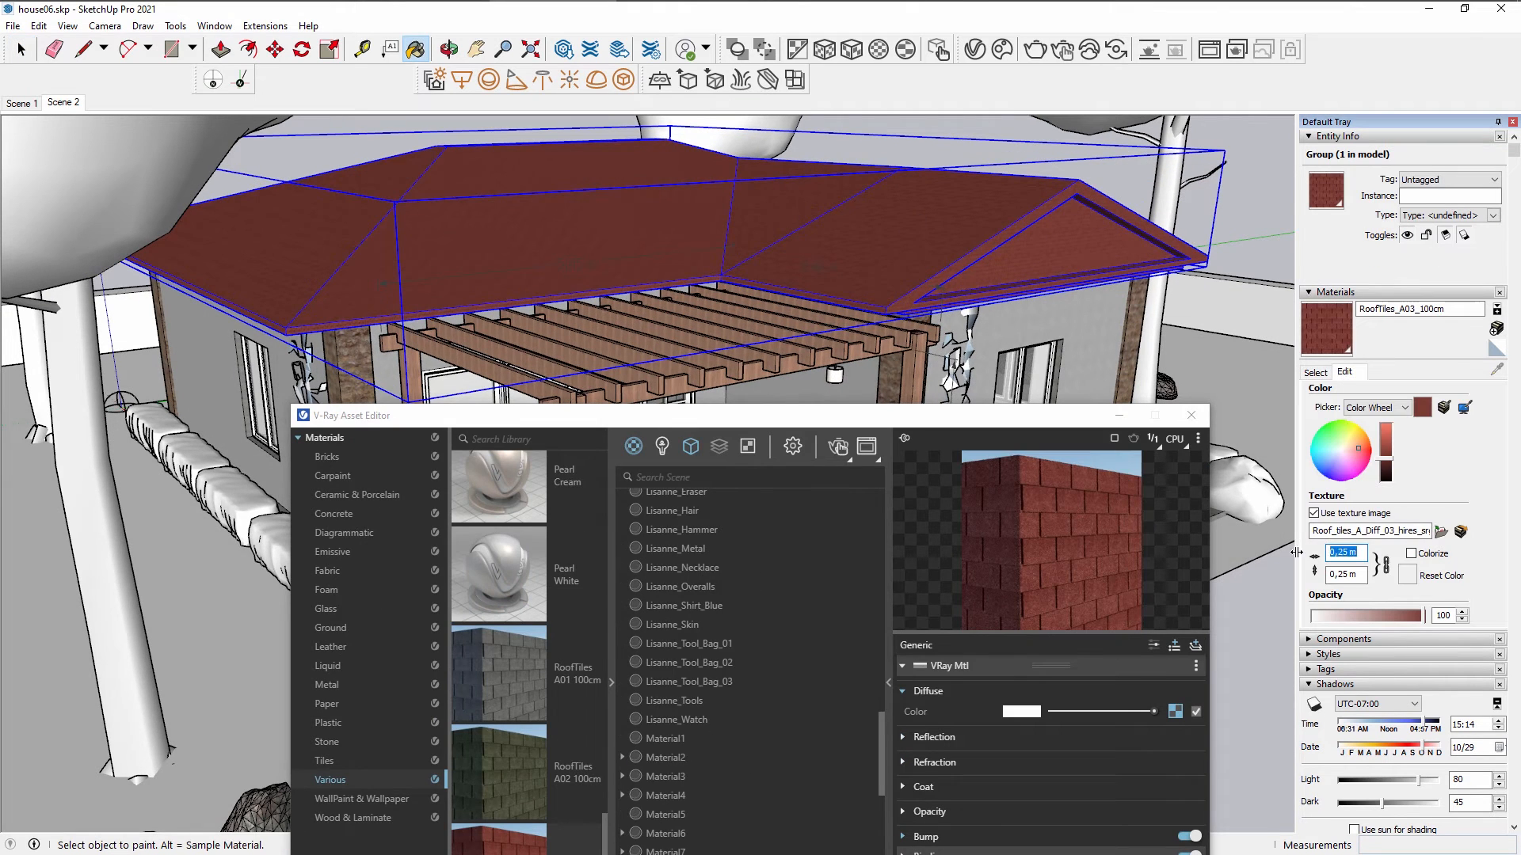
type("1,2")
key("Return")
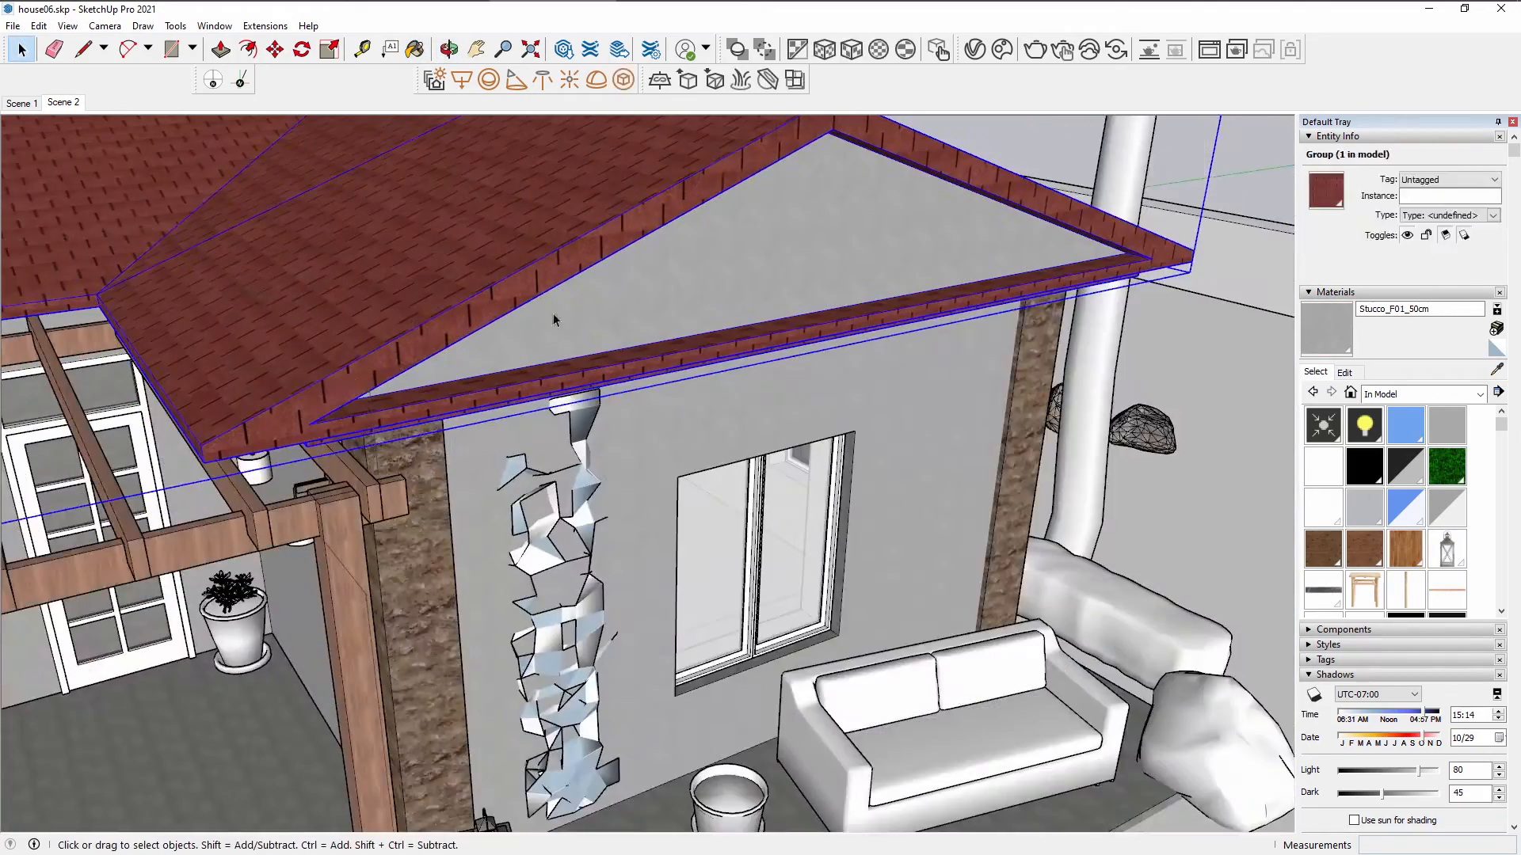
Draw a line along the front slope of the gable roof edge and Push/Pull the divided face.
key("l")
left_click(204, 462)
left_click(801, 164)
key("p")
mouse_move(855, 222)
middle_mouse_down()
mouse_move(879, 227)
mouse_move(816, 190)
middle_mouse_up()
Paint the trim beneath the roof tiles on the gable and eaves with Stucco_F01_50cm.
key("b")
left_click(807, 343)
left_click(348, 208)
mouse_move(806, 343)
middle_mouse_down()
mouse_move(348, 208)
mouse_move(747, 193)
mouse_move(645, 254)
mouse_move(411, 227)
mouse_move(755, 400)
middle_mouse_up()
scroll(348, 208, "down", 5)
left_click(411, 227)
scroll(755, 400, "down", 3)
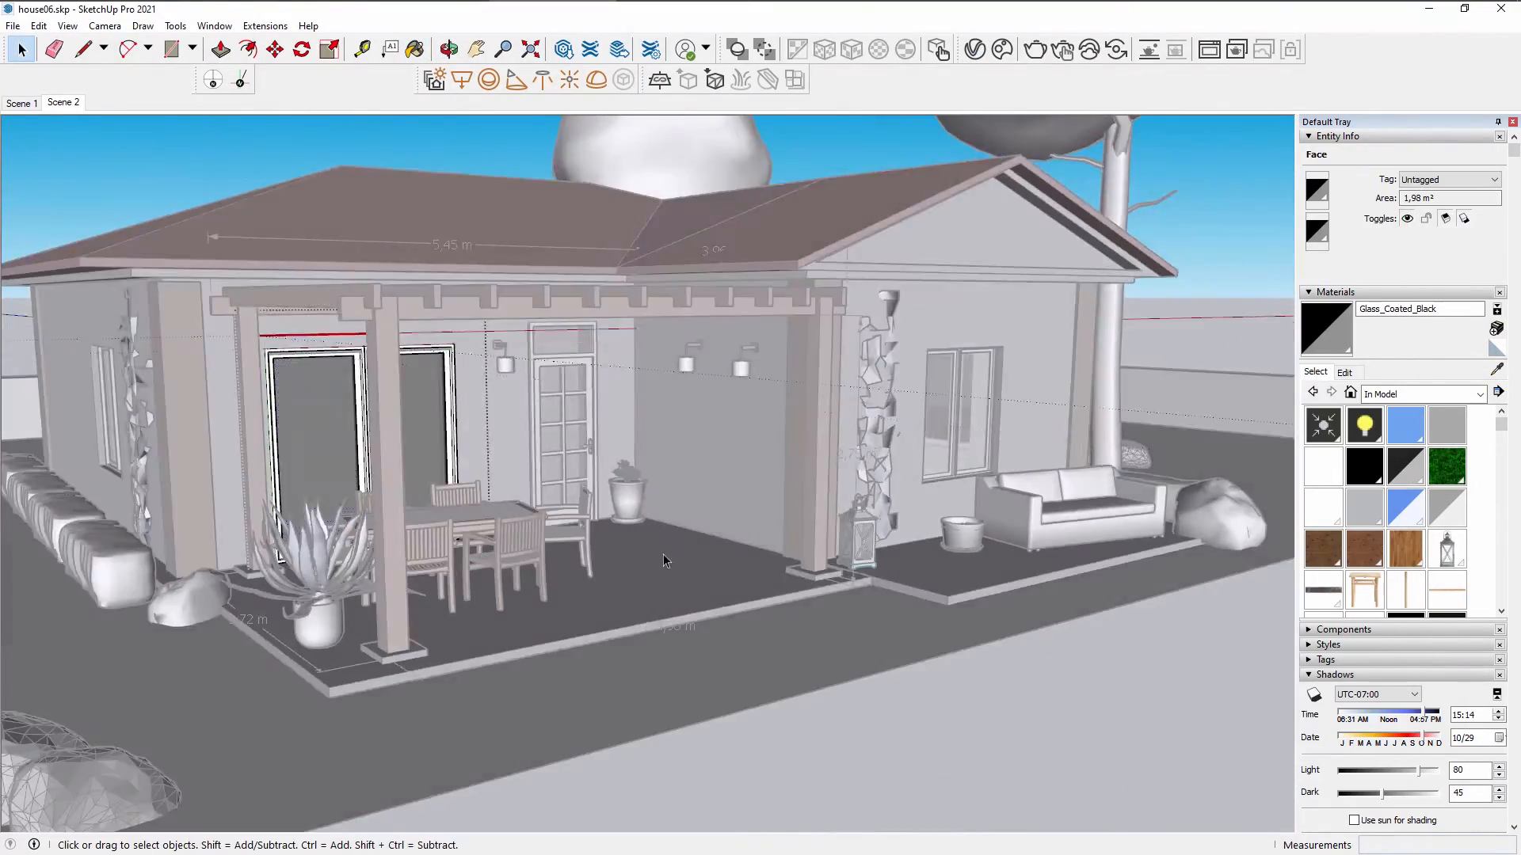
Select the handle group on the terrace door and open the V-Ray Asset Editor.
scroll(554, 443, "up", 10)
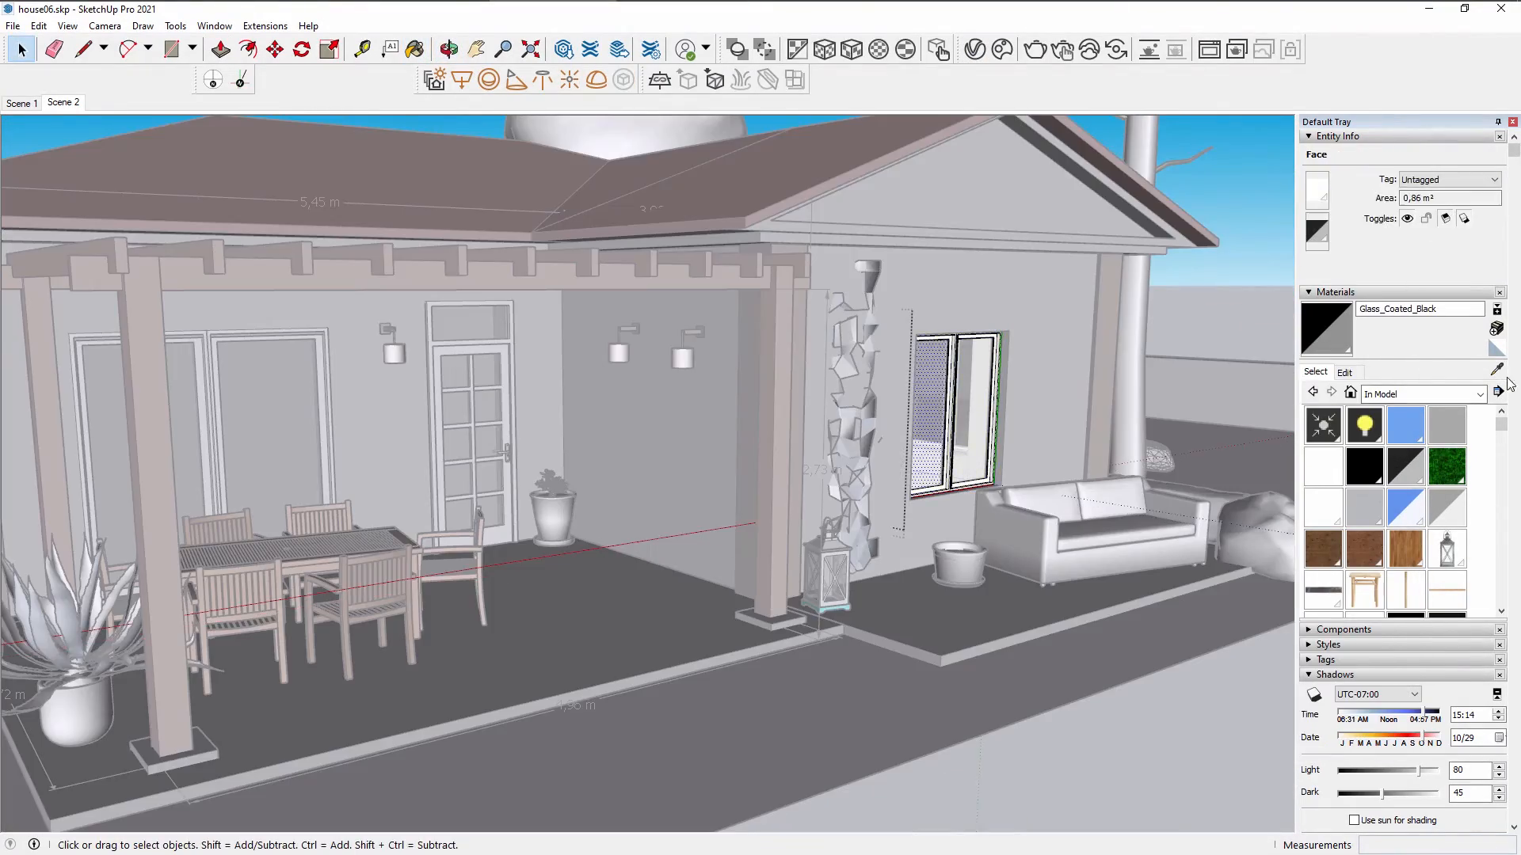
left_click(532, 501)
scroll(533, 501, "down", 8)
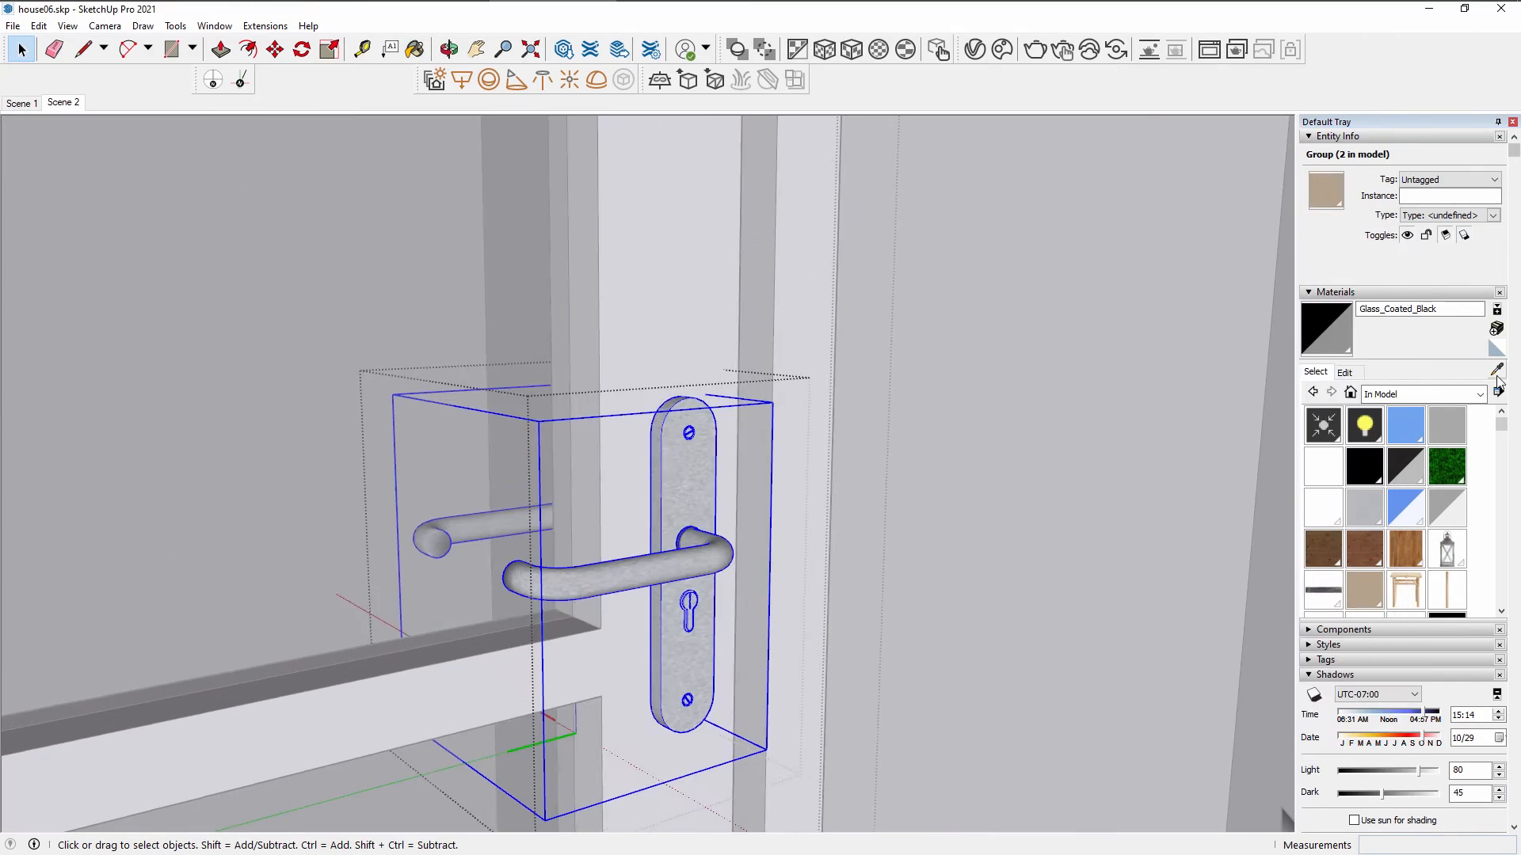
left_click(975, 49)
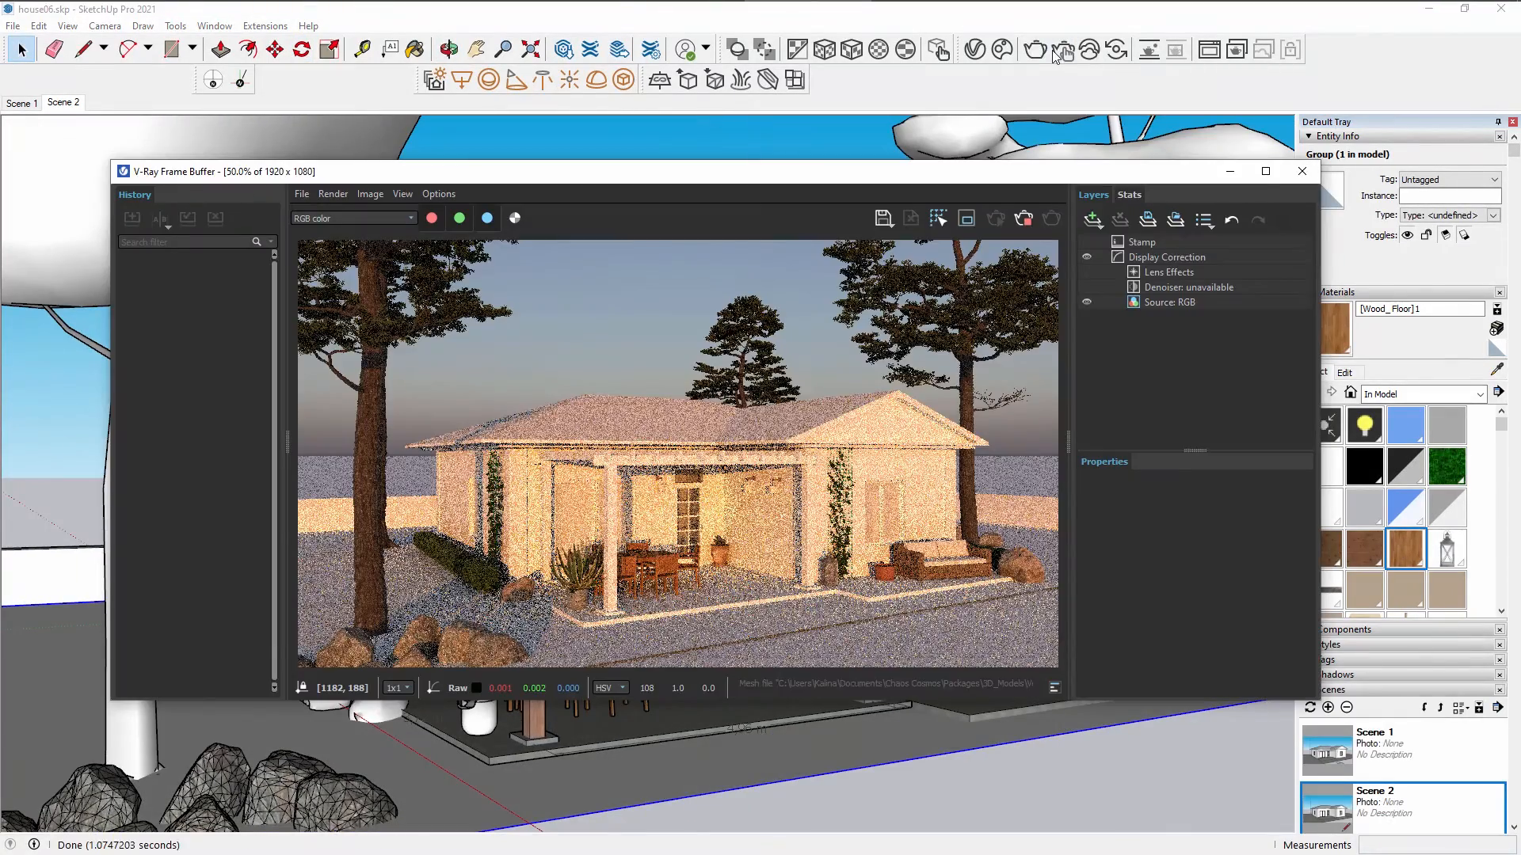
Start an interactive render of the house and toggle the diffuse texture of Laminate_A01_120cm.
left_click(1060, 50)
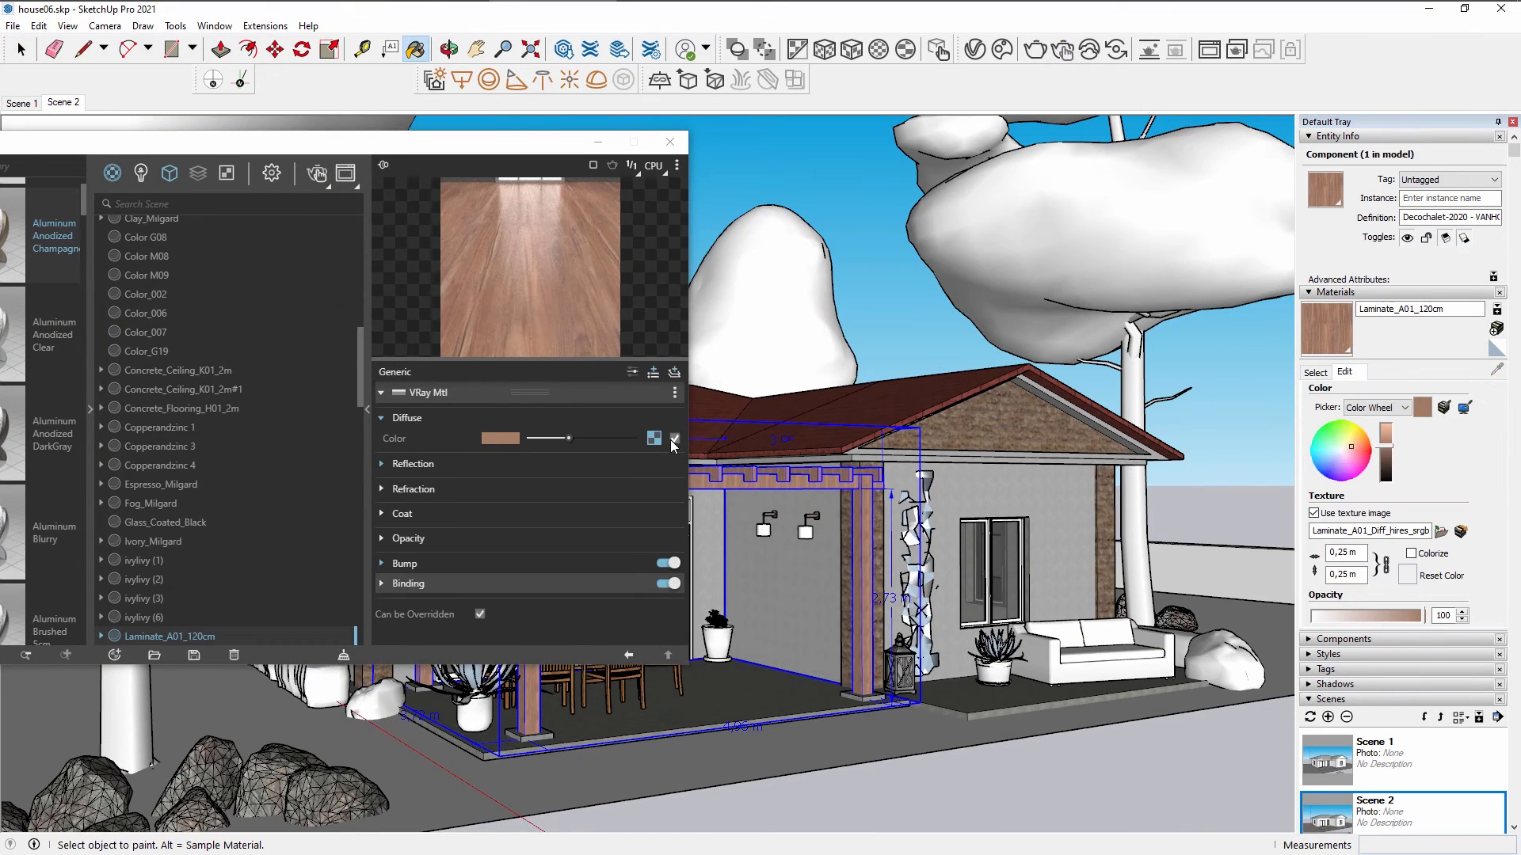
left_click(671, 441)
left_click(427, 544)
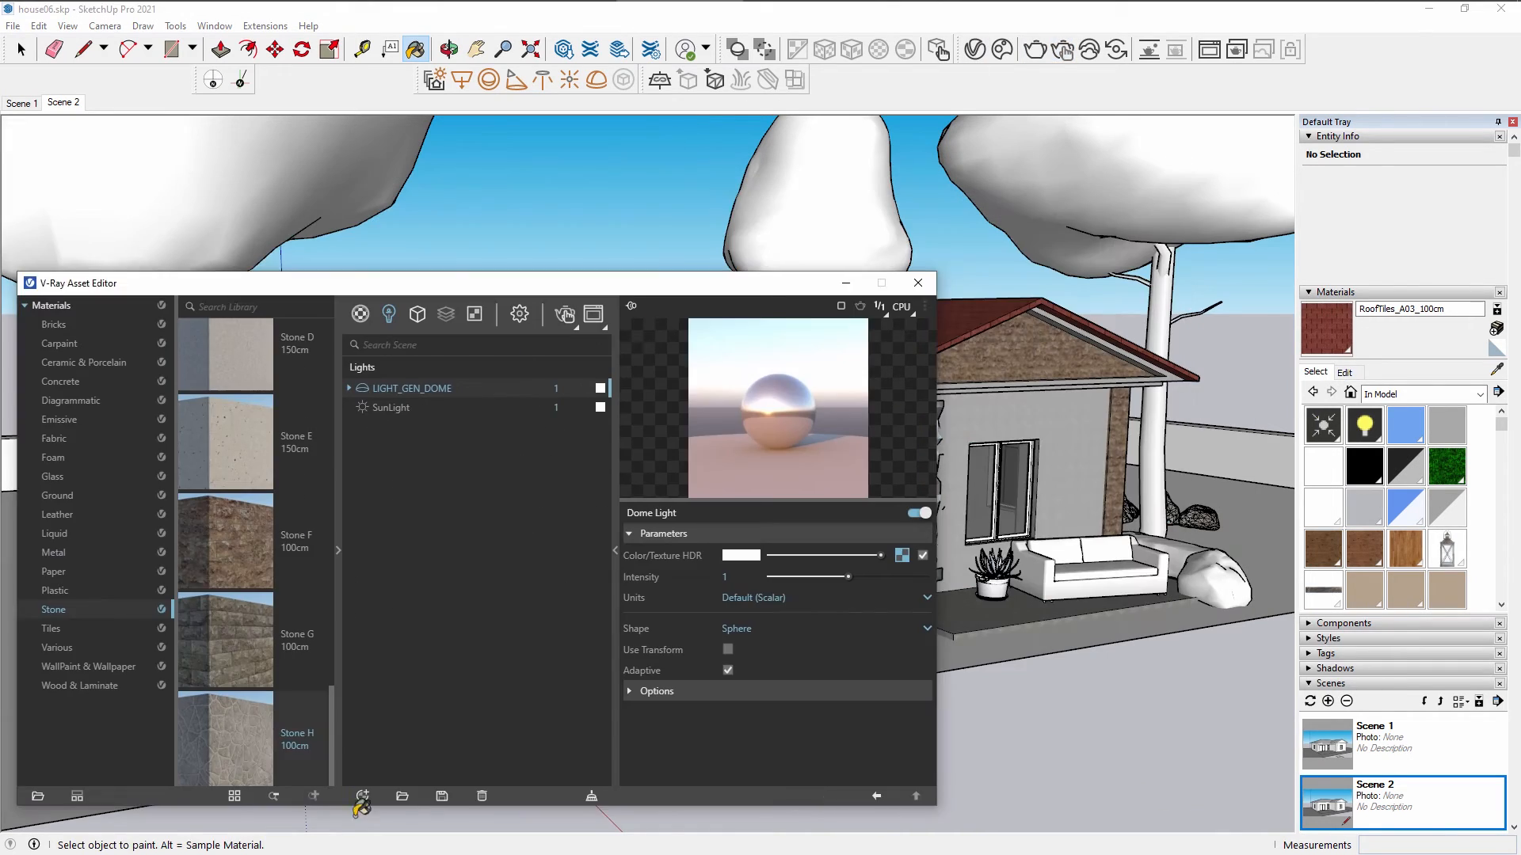
Apply Stone H 100cm from the V-Ray library to the boundary wall and start an interactive render.
right_click(264, 702)
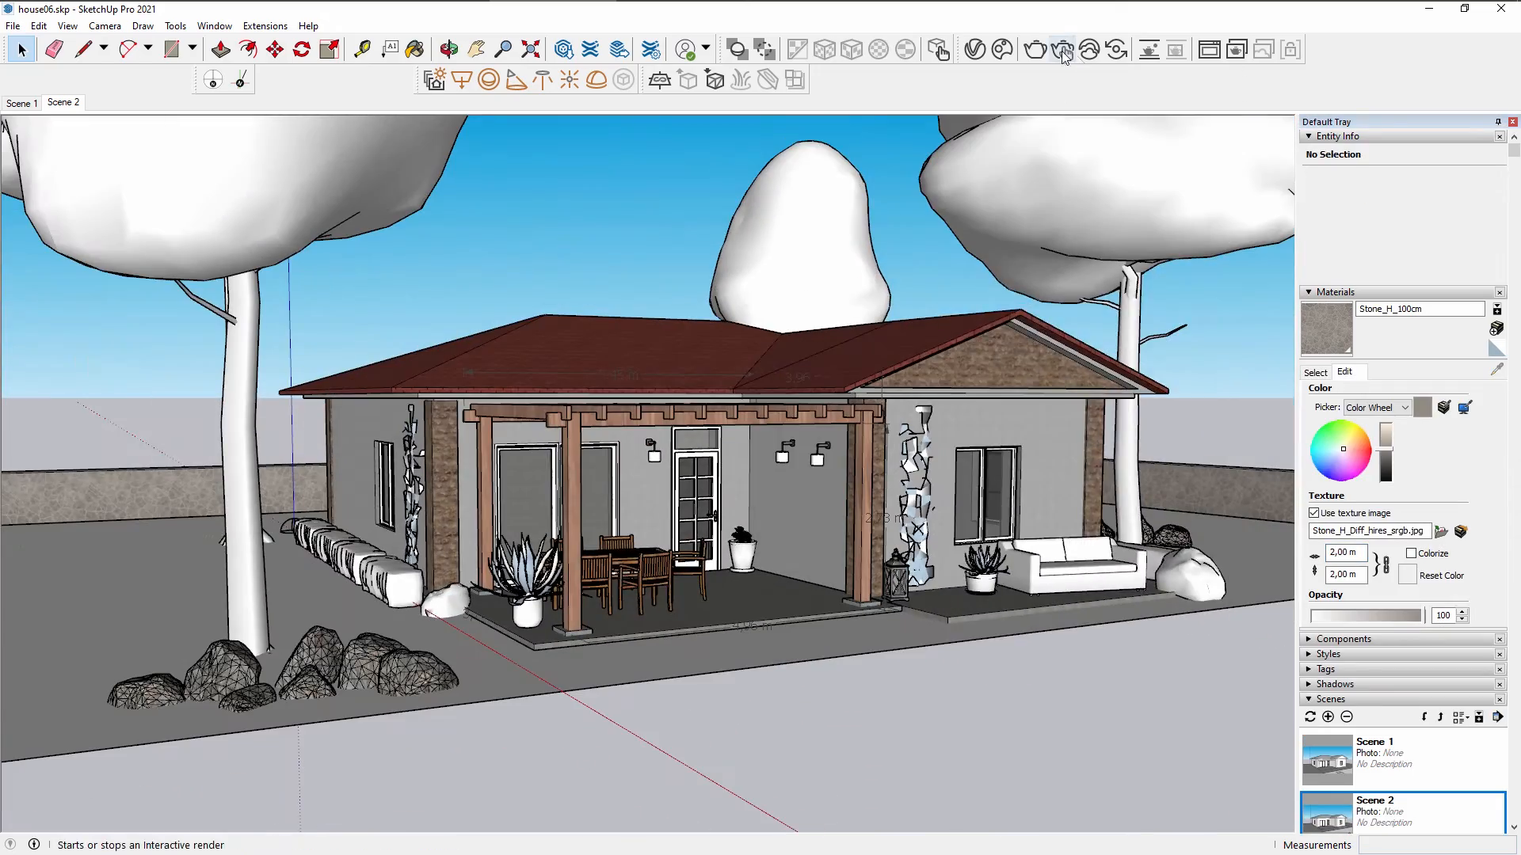
left_click(1062, 50)
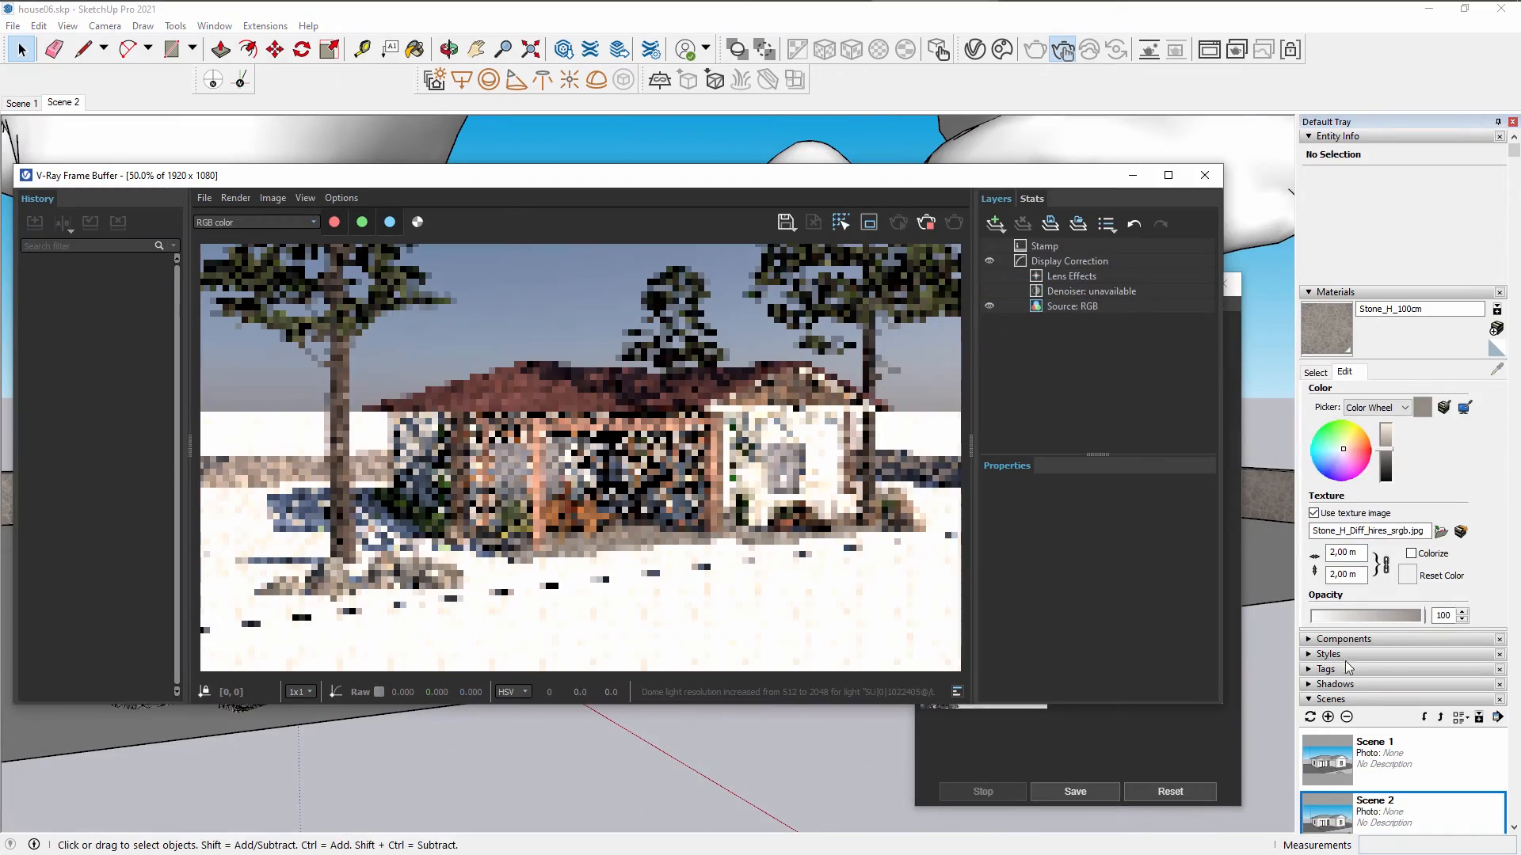
Collapse the material settings and expand the shadow settings with the sun's time and date.
left_click(1335, 292)
left_click(1335, 353)
left_click(1381, 416)
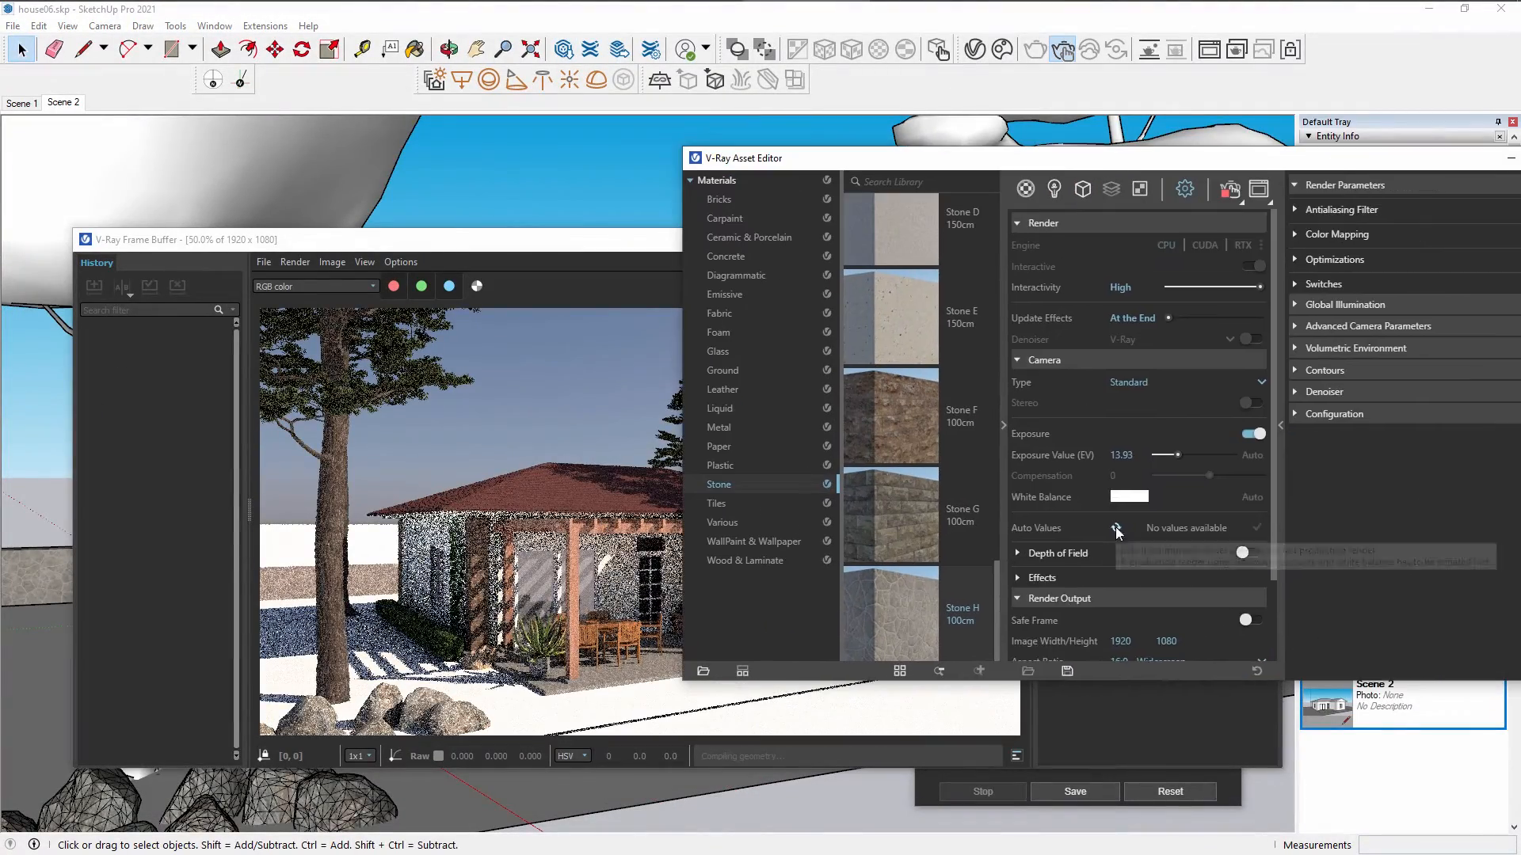
Open the dome light's SKY texture for inspection, close the Asset Editor and stop the interactive render.
left_click(1055, 188)
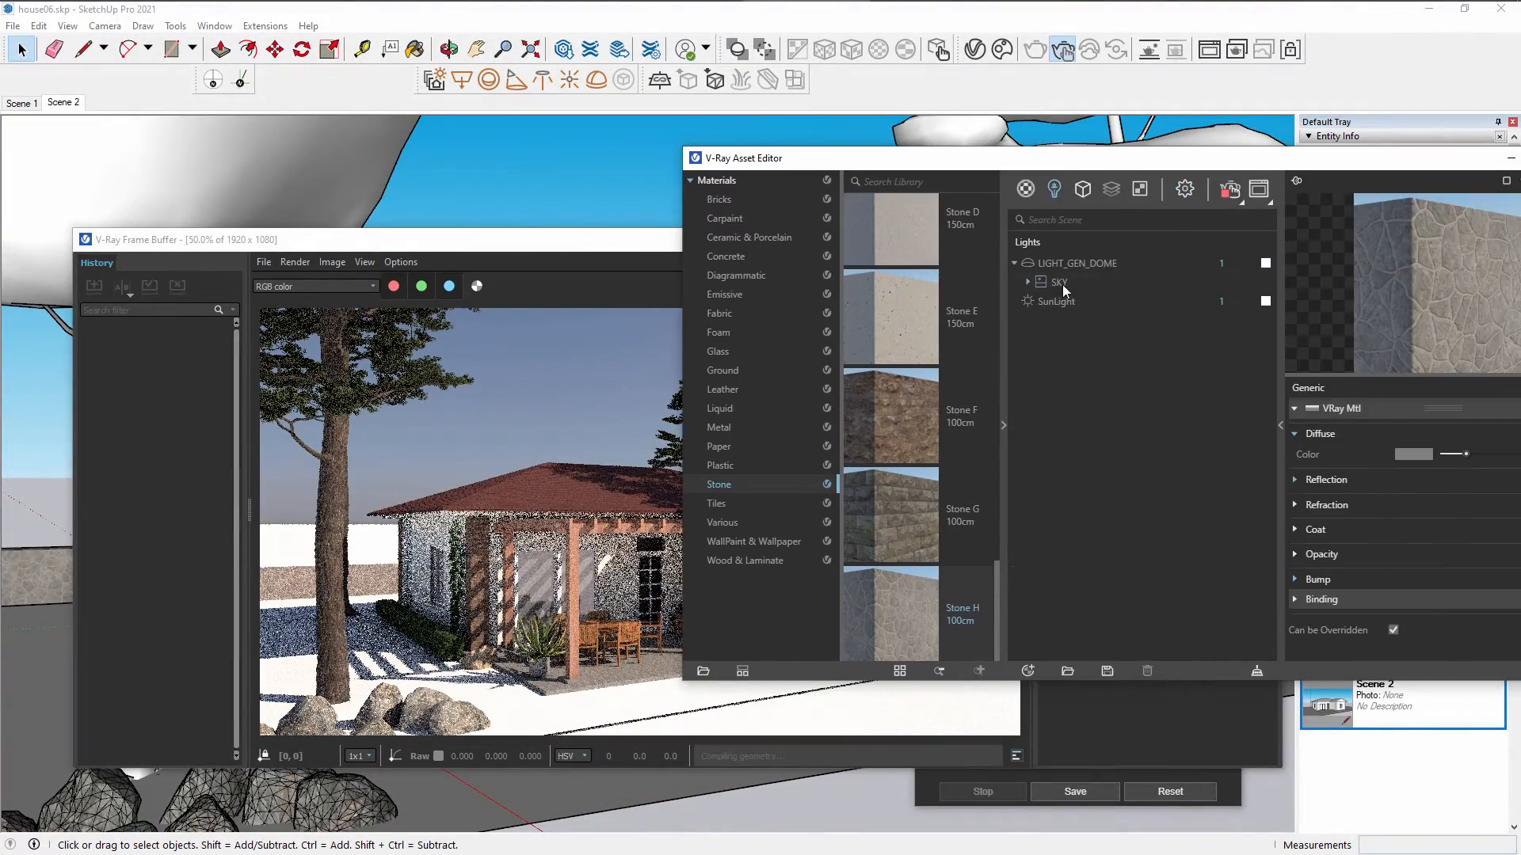
left_click(1054, 282)
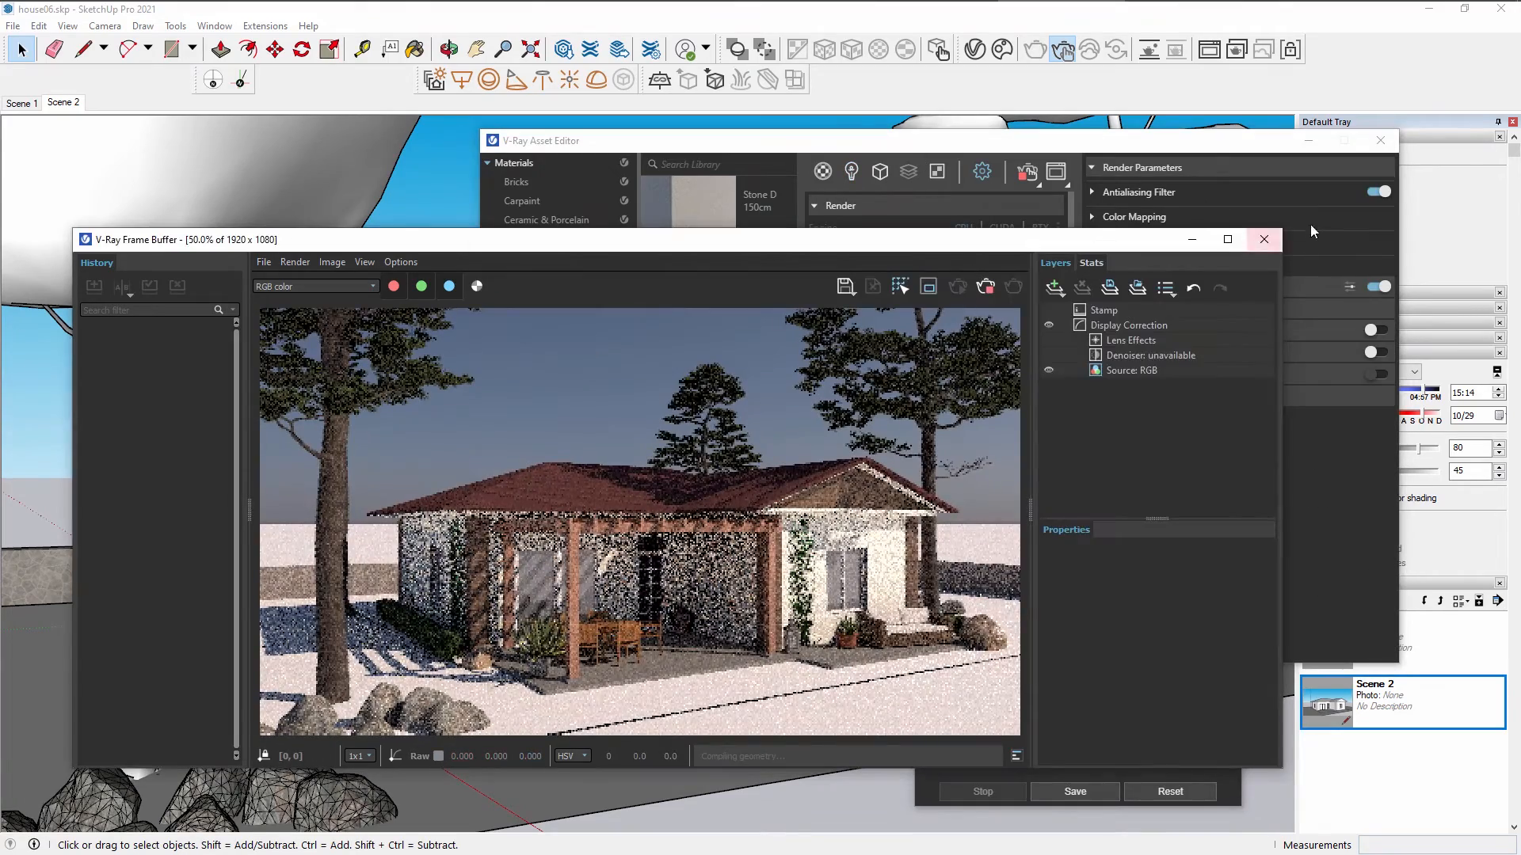
left_click(1380, 147)
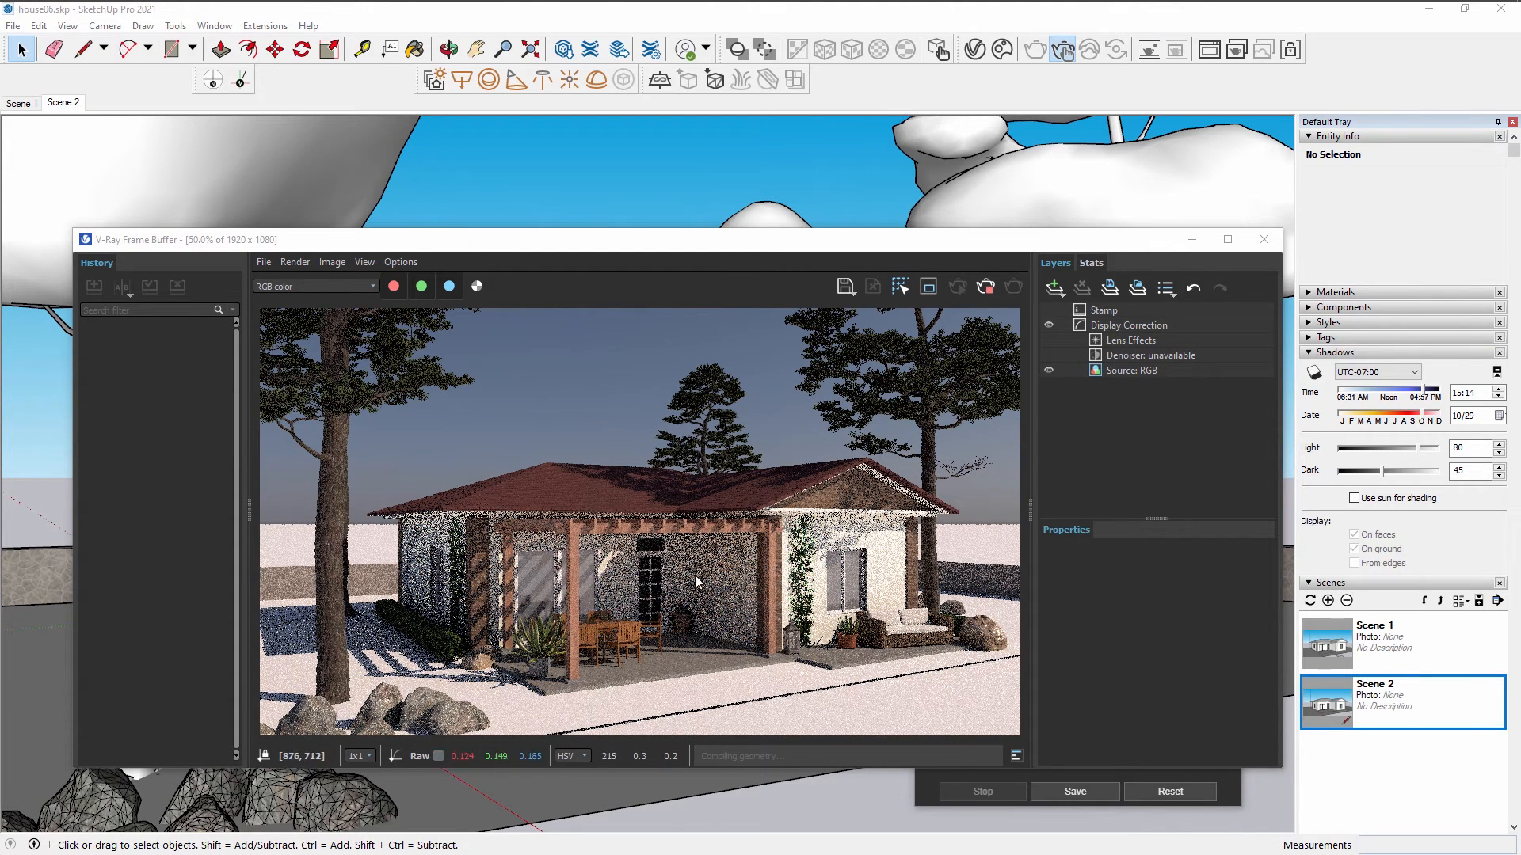
left_click(986, 286)
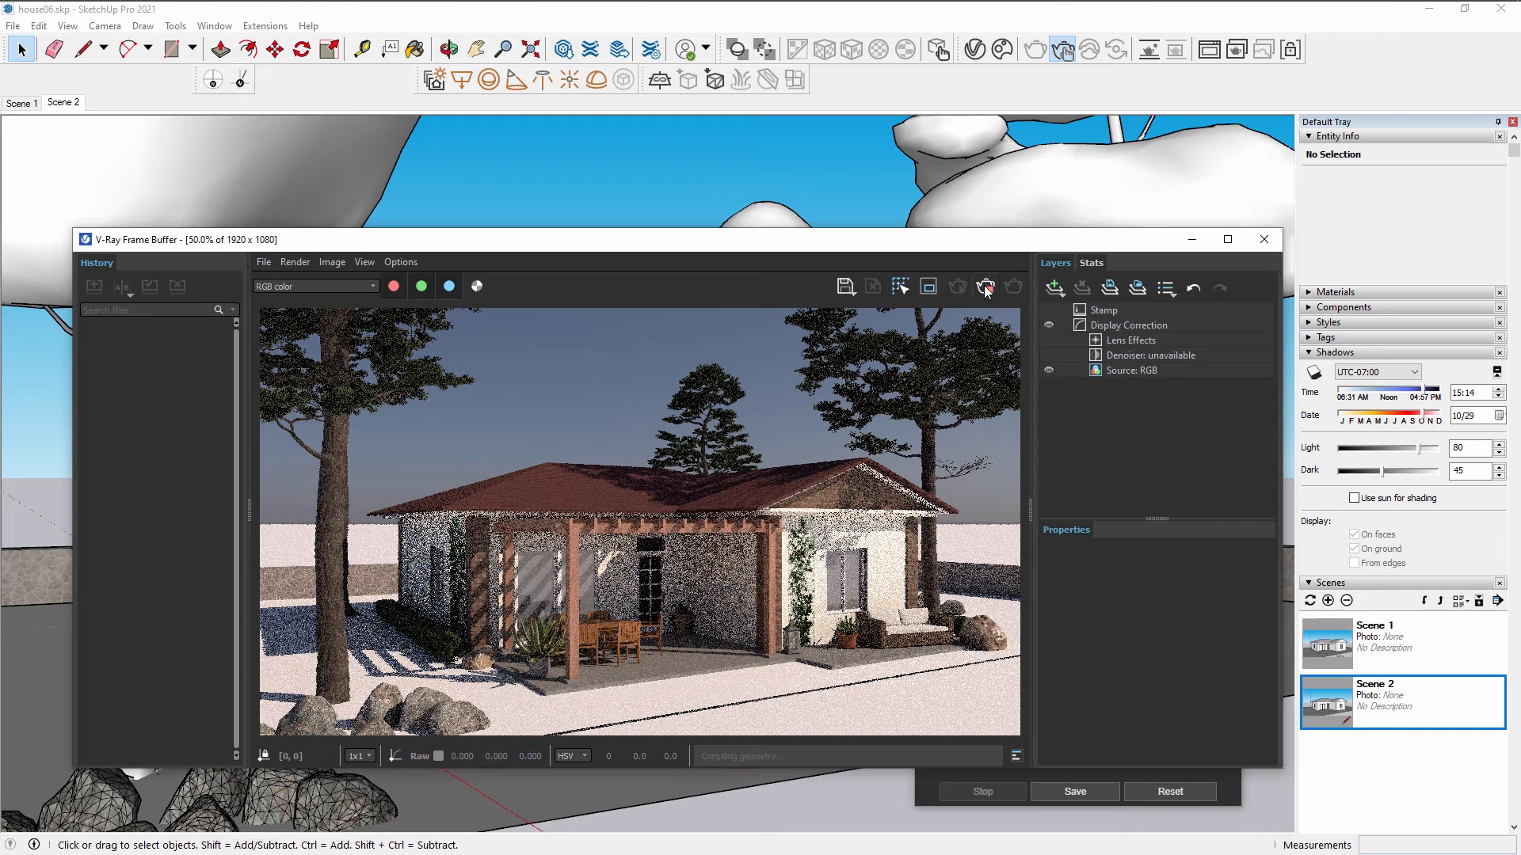
Close the frame buffer and Light Gen windows, and inspect the ground group's extent and the infinite plane in front of it.
left_click(1262, 240)
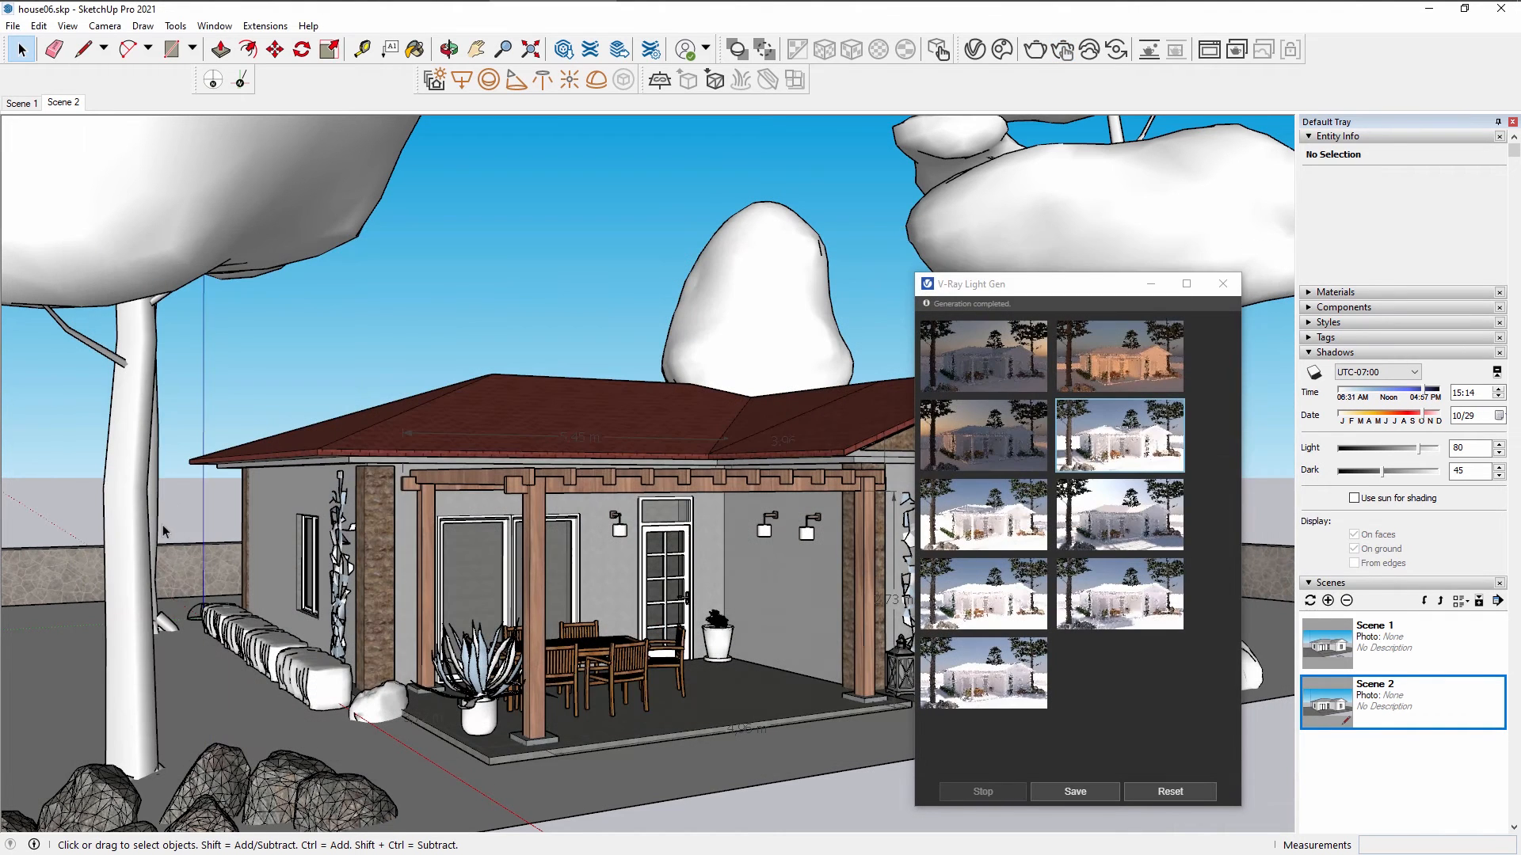
left_click(1221, 284)
left_click(840, 744)
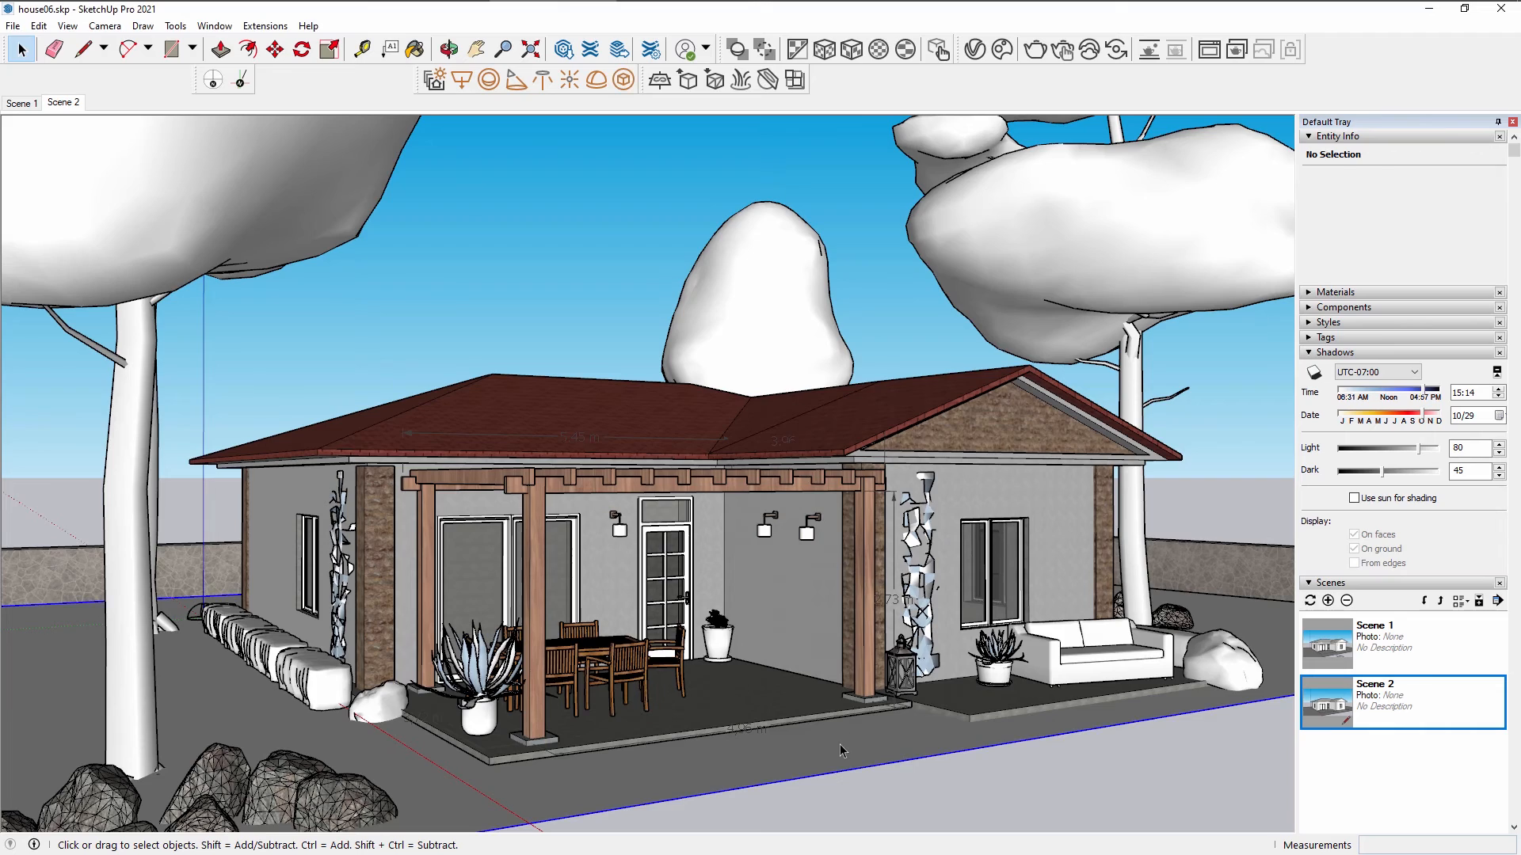
scroll(839, 744, "down", 2)
scroll(839, 743, "down", 2)
middle_click_drag(839, 744, 890, 519)
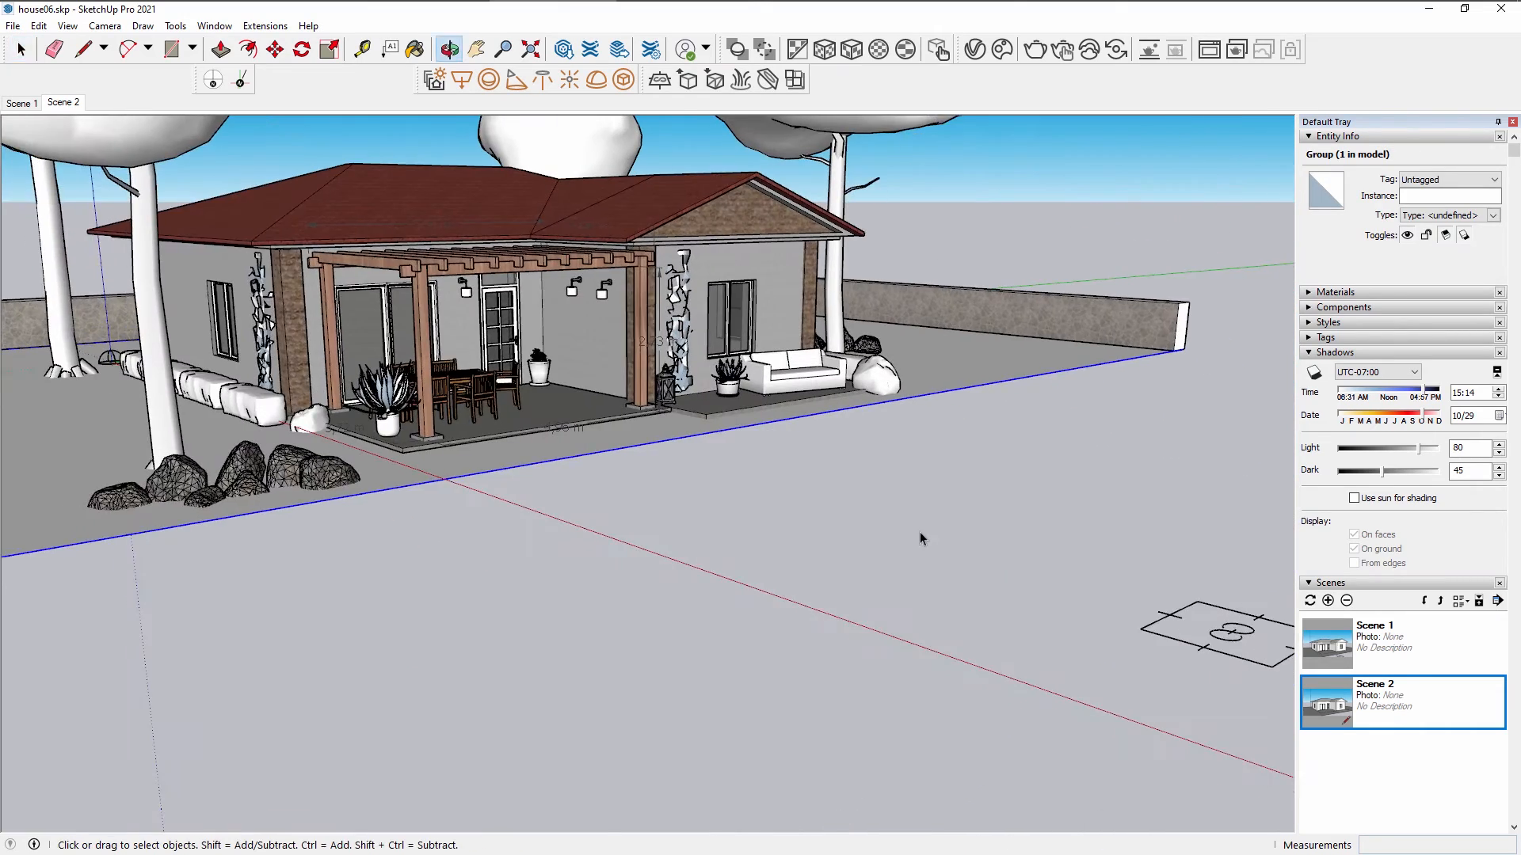
scroll(1198, 626, "down", 1)
left_click(1199, 627)
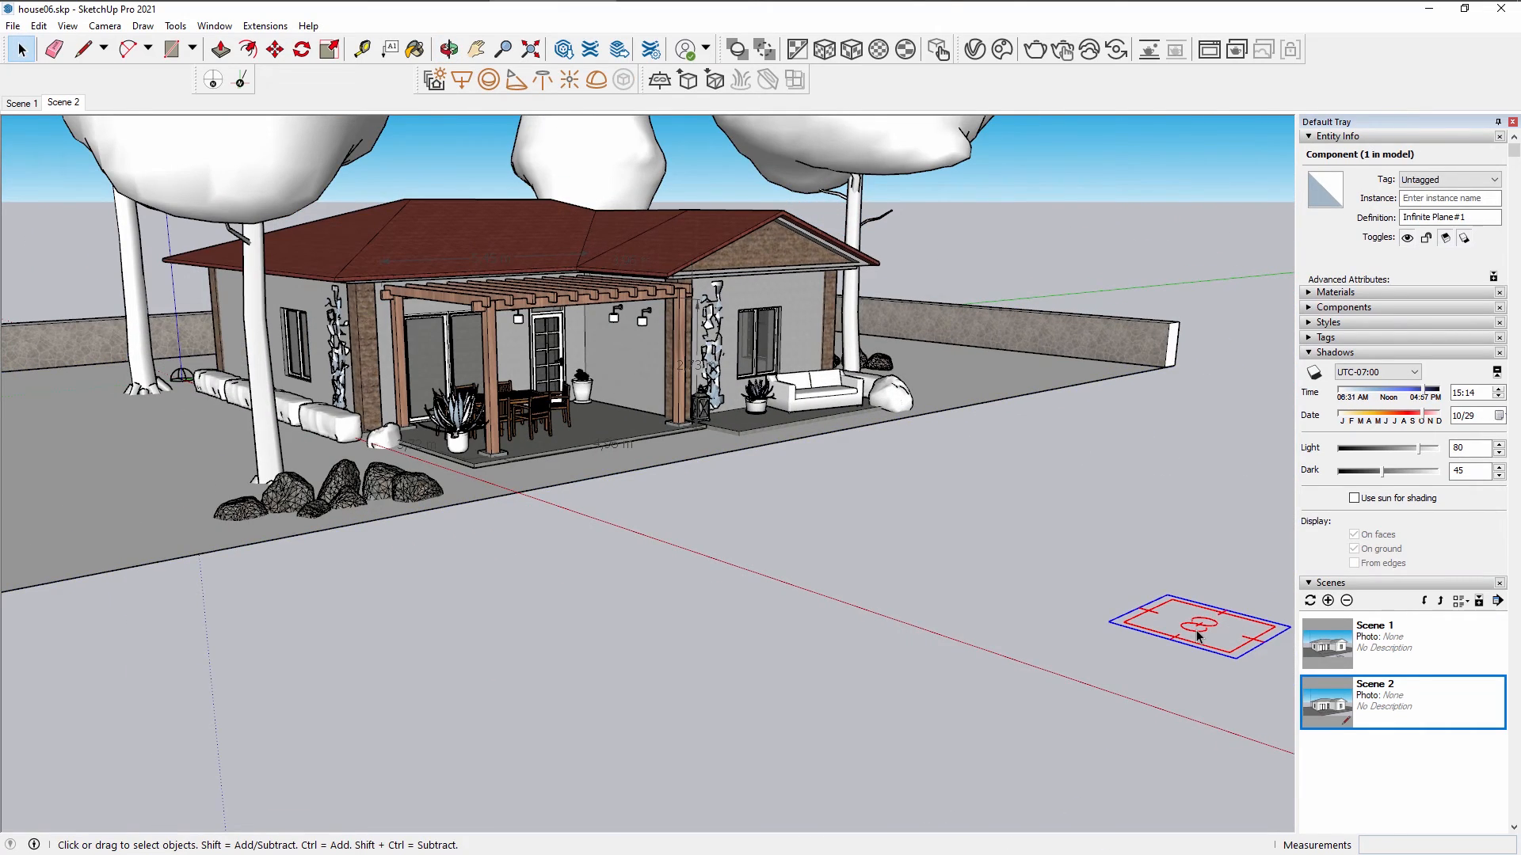
left_click(1151, 243)
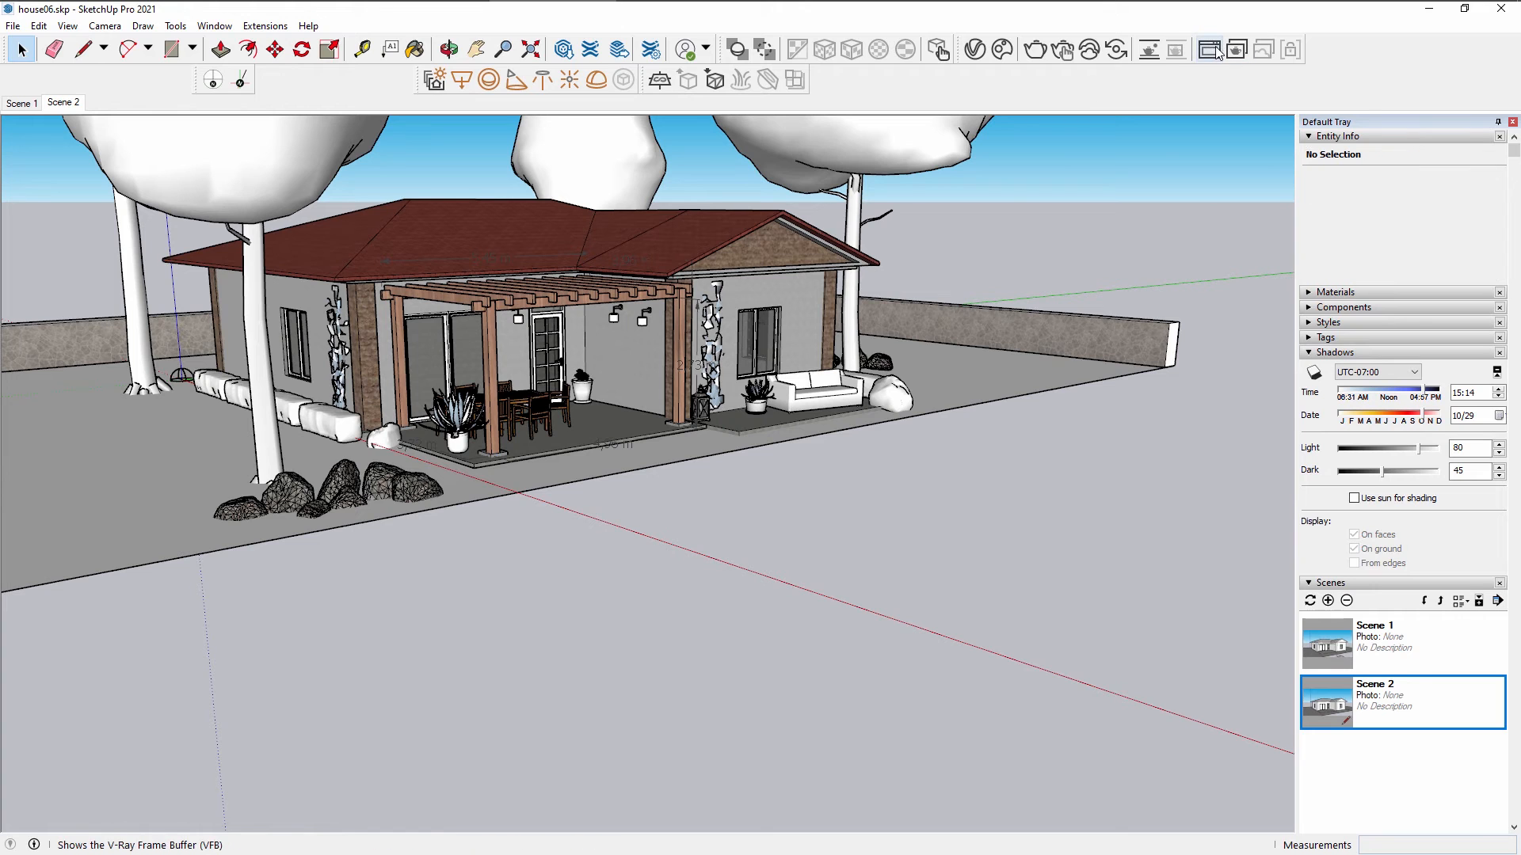
Compare the Alpha channel with RGB color in the last render of the house and close the frame buffer.
left_click(1185, 55)
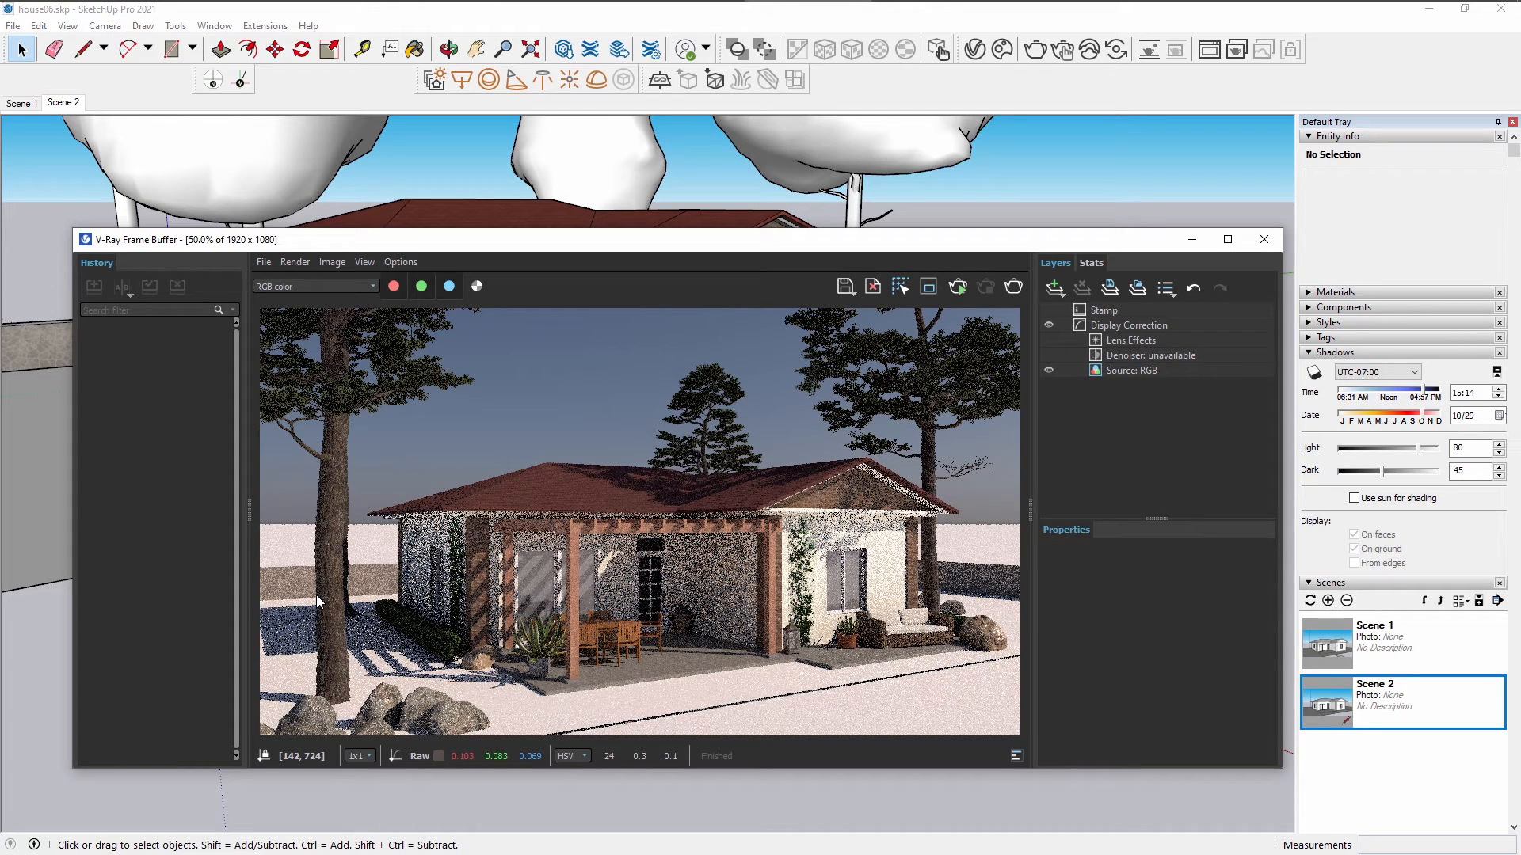
left_click(331, 287)
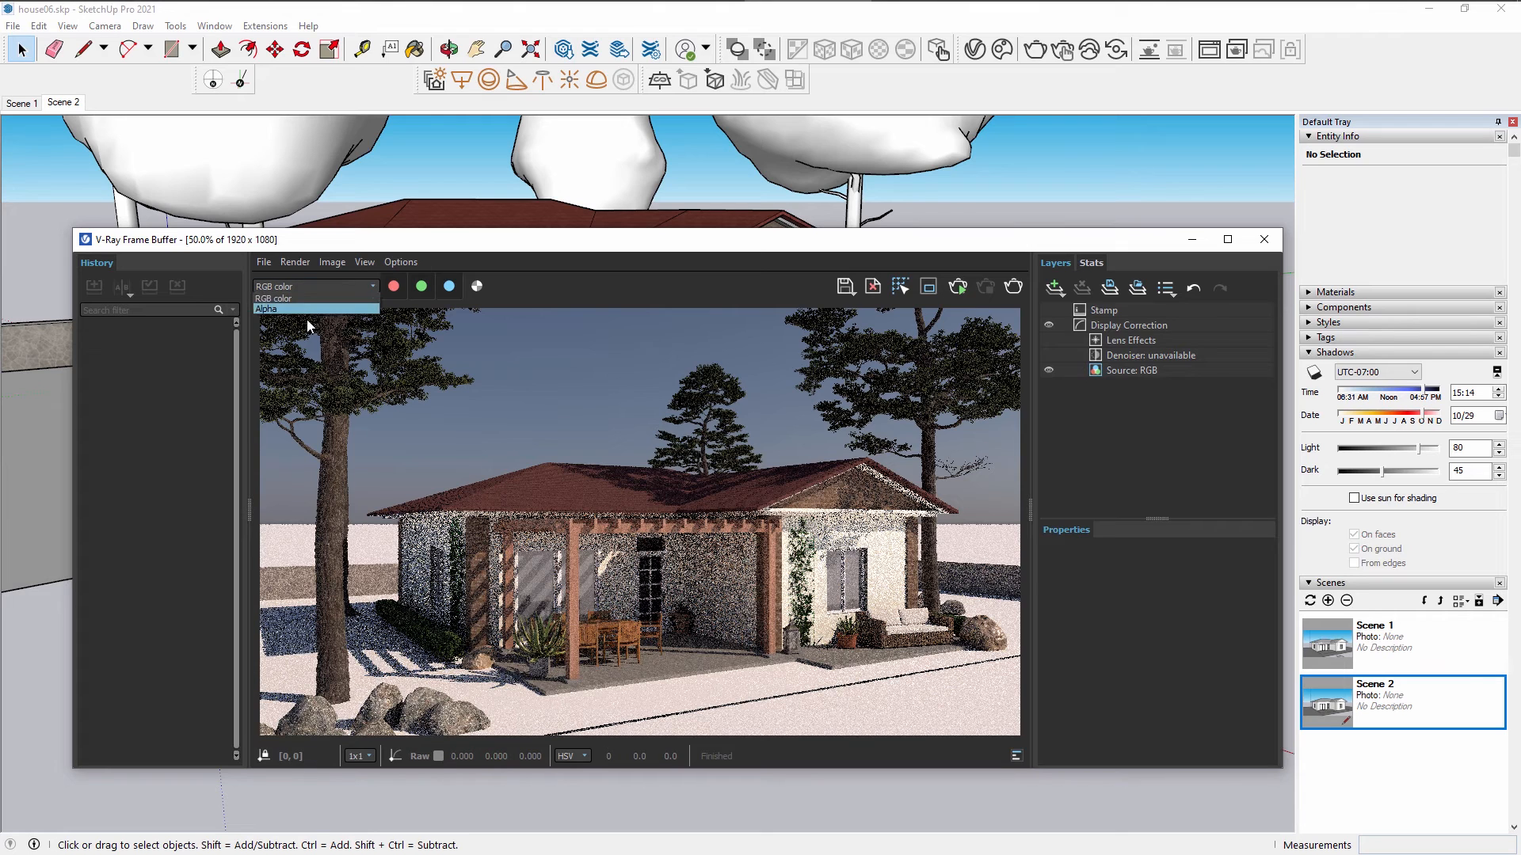
left_click(301, 310)
left_click(301, 288)
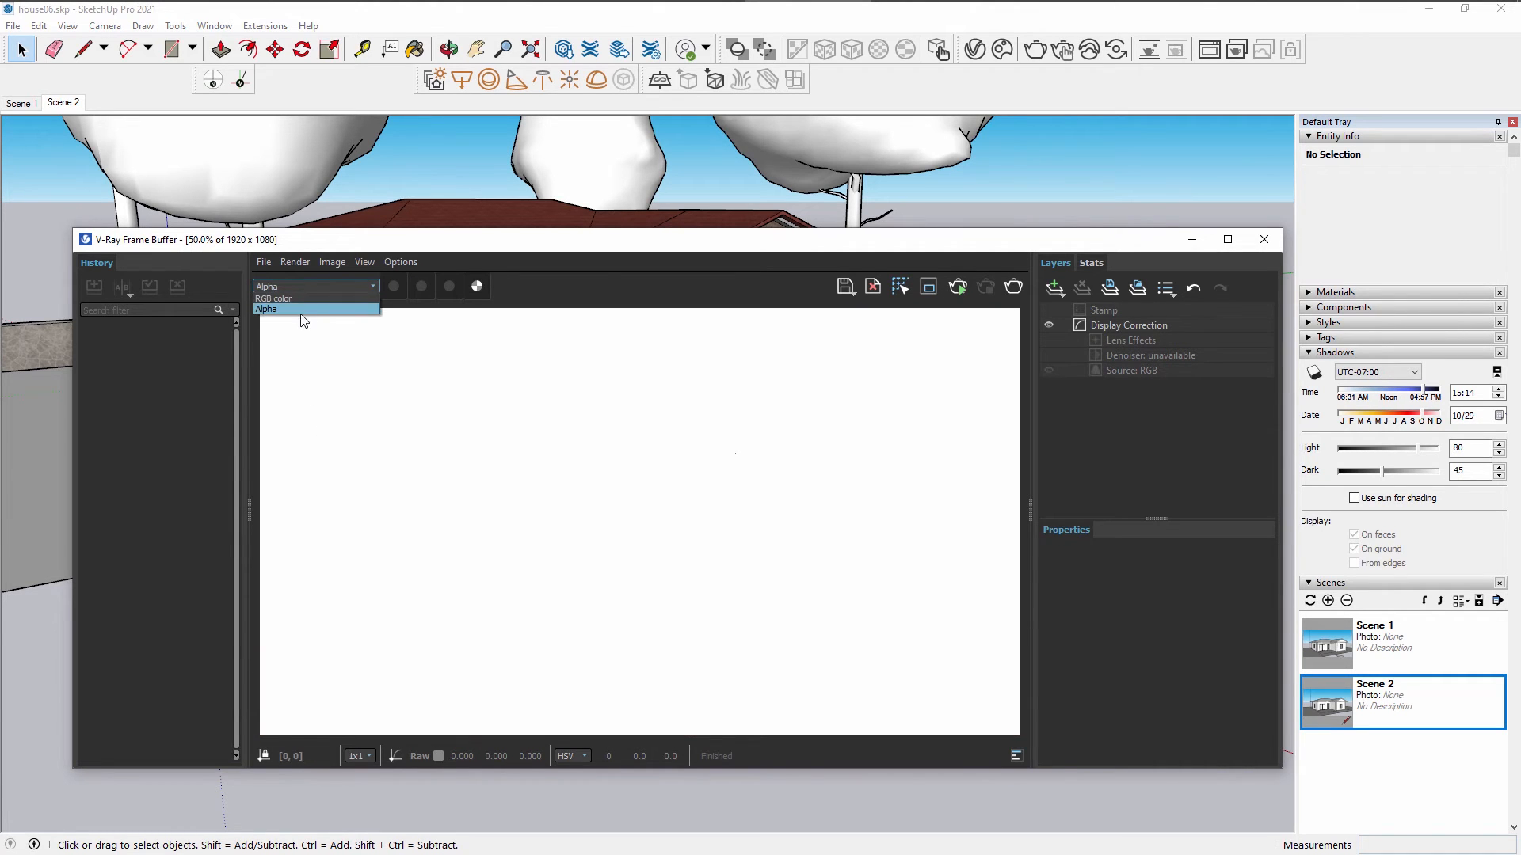
left_click(306, 300)
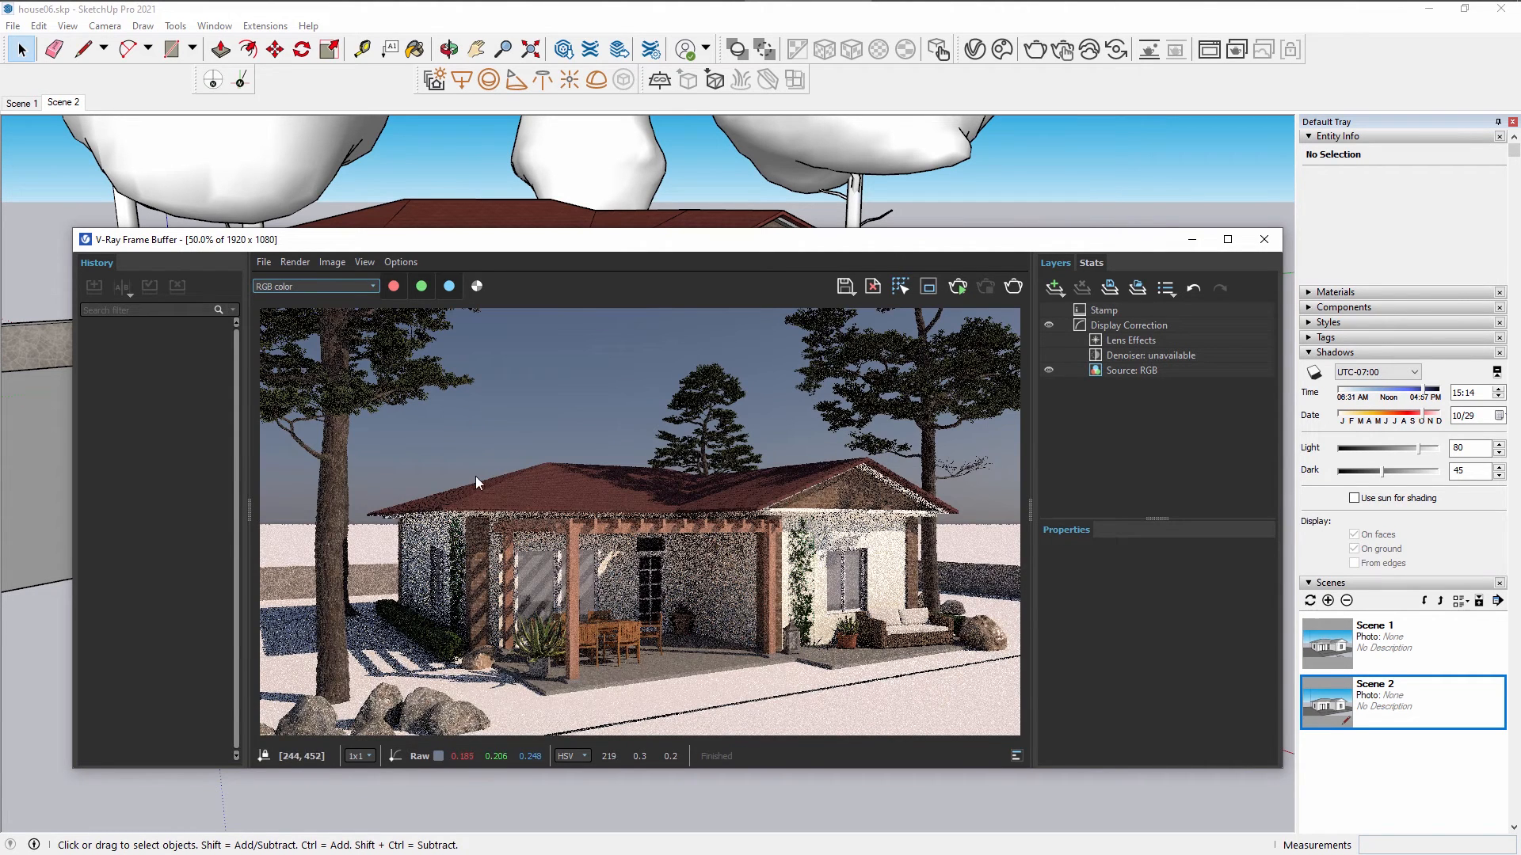
left_click(1265, 239)
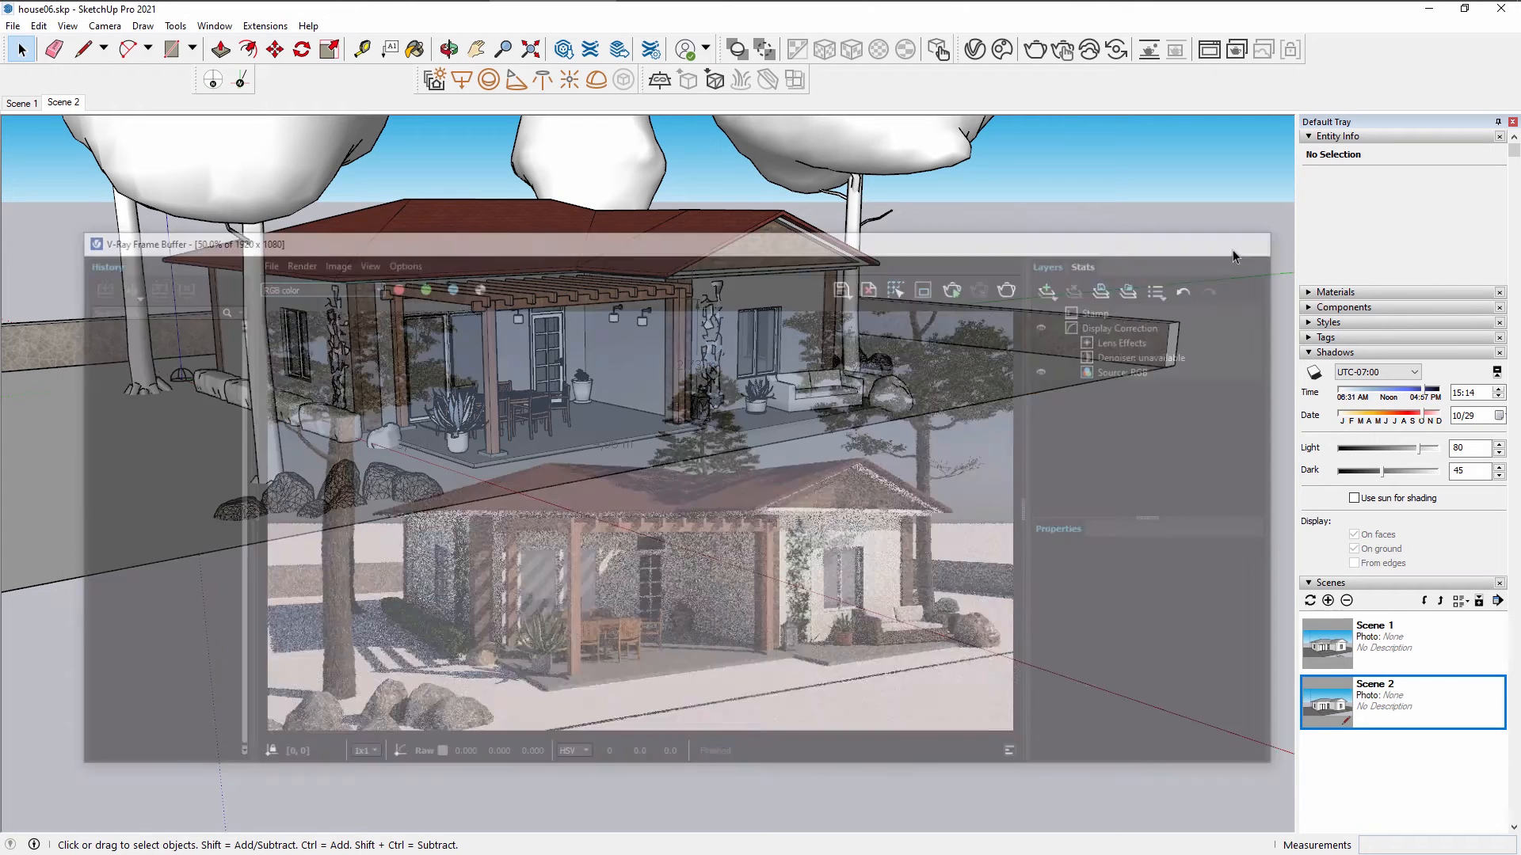
Move the ground group's front edge about 9.15 m outward, return to the Scene 2 view and select the ground group.
left_click(645, 441)
middle_click_drag(645, 442, 686, 493)
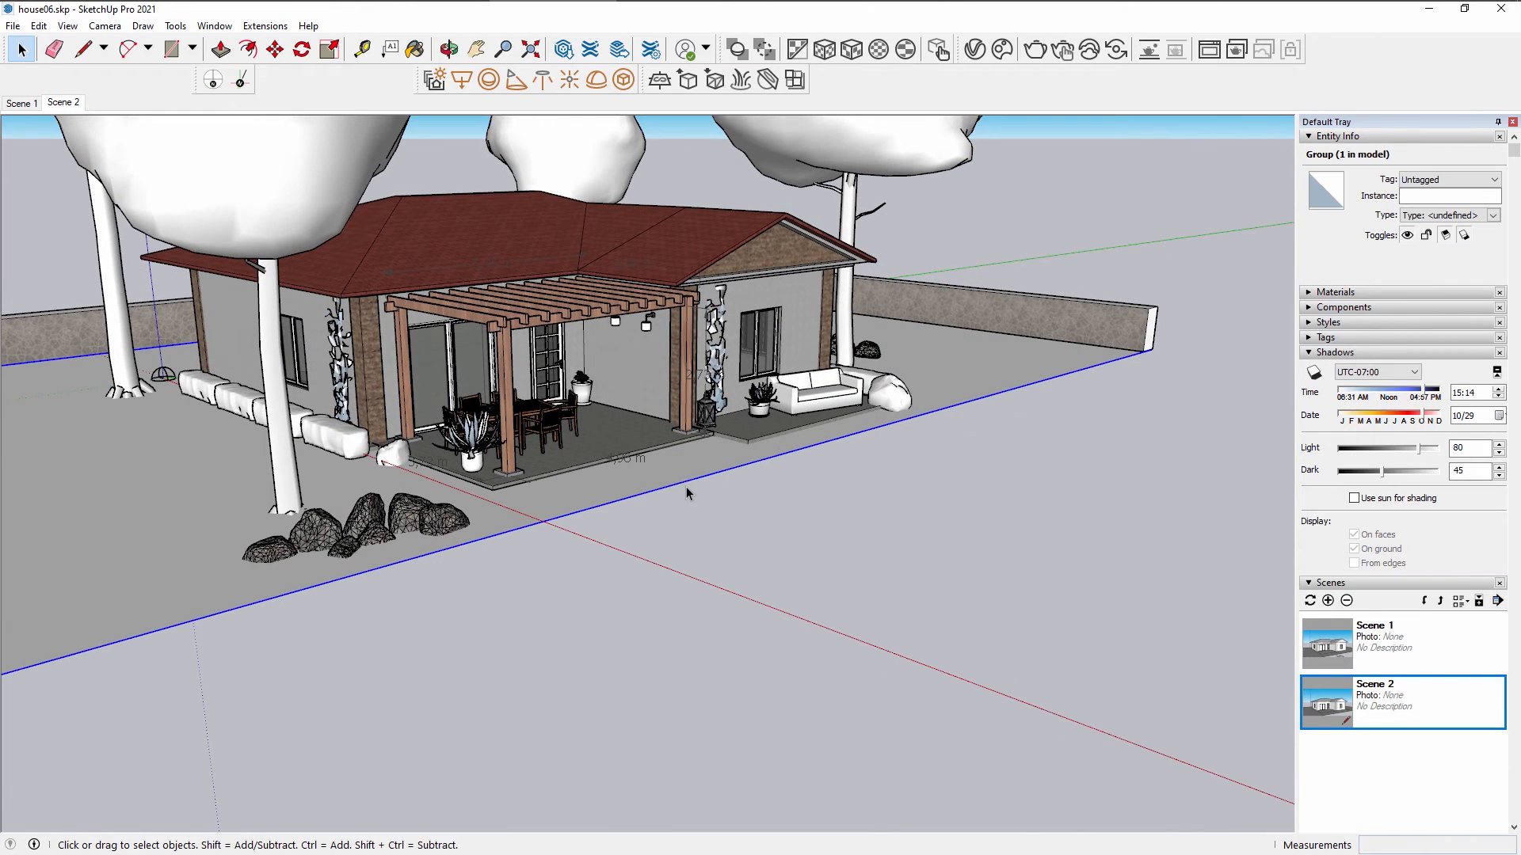
double_click(640, 495)
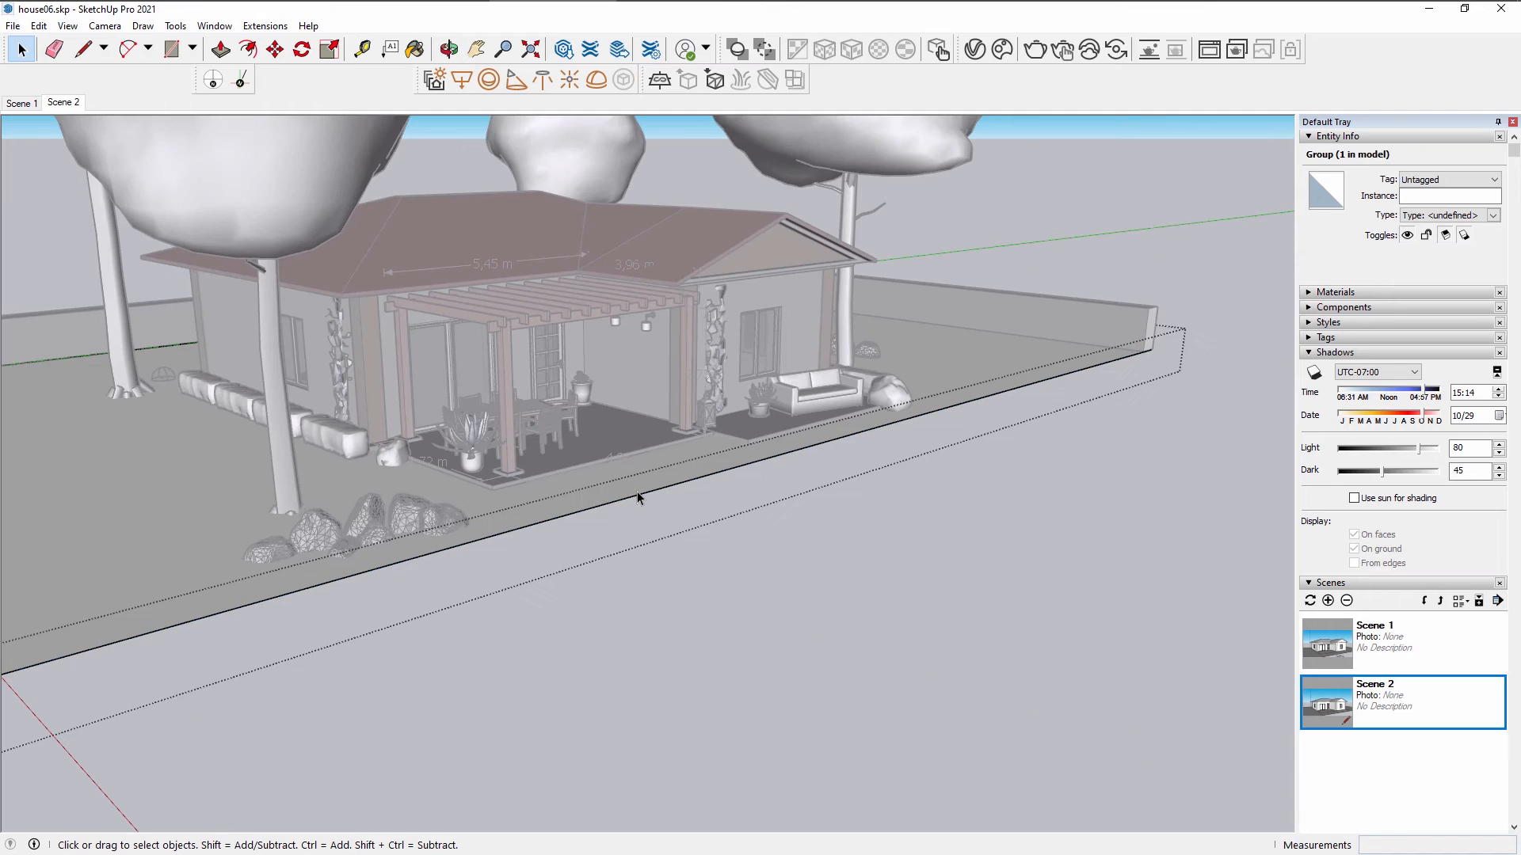
left_click(642, 495)
key("m")
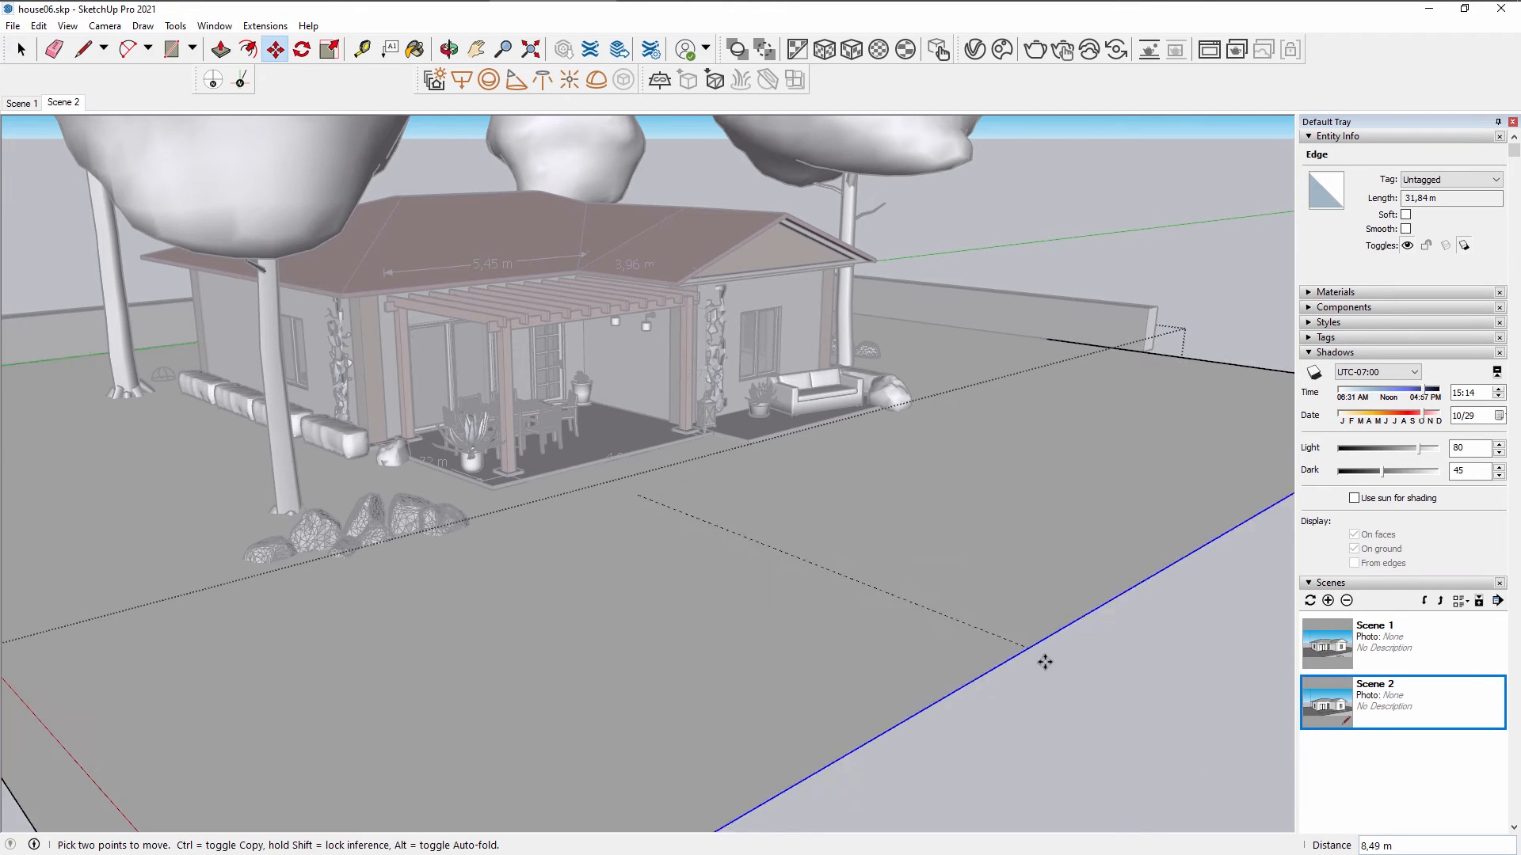
left_click(1097, 669)
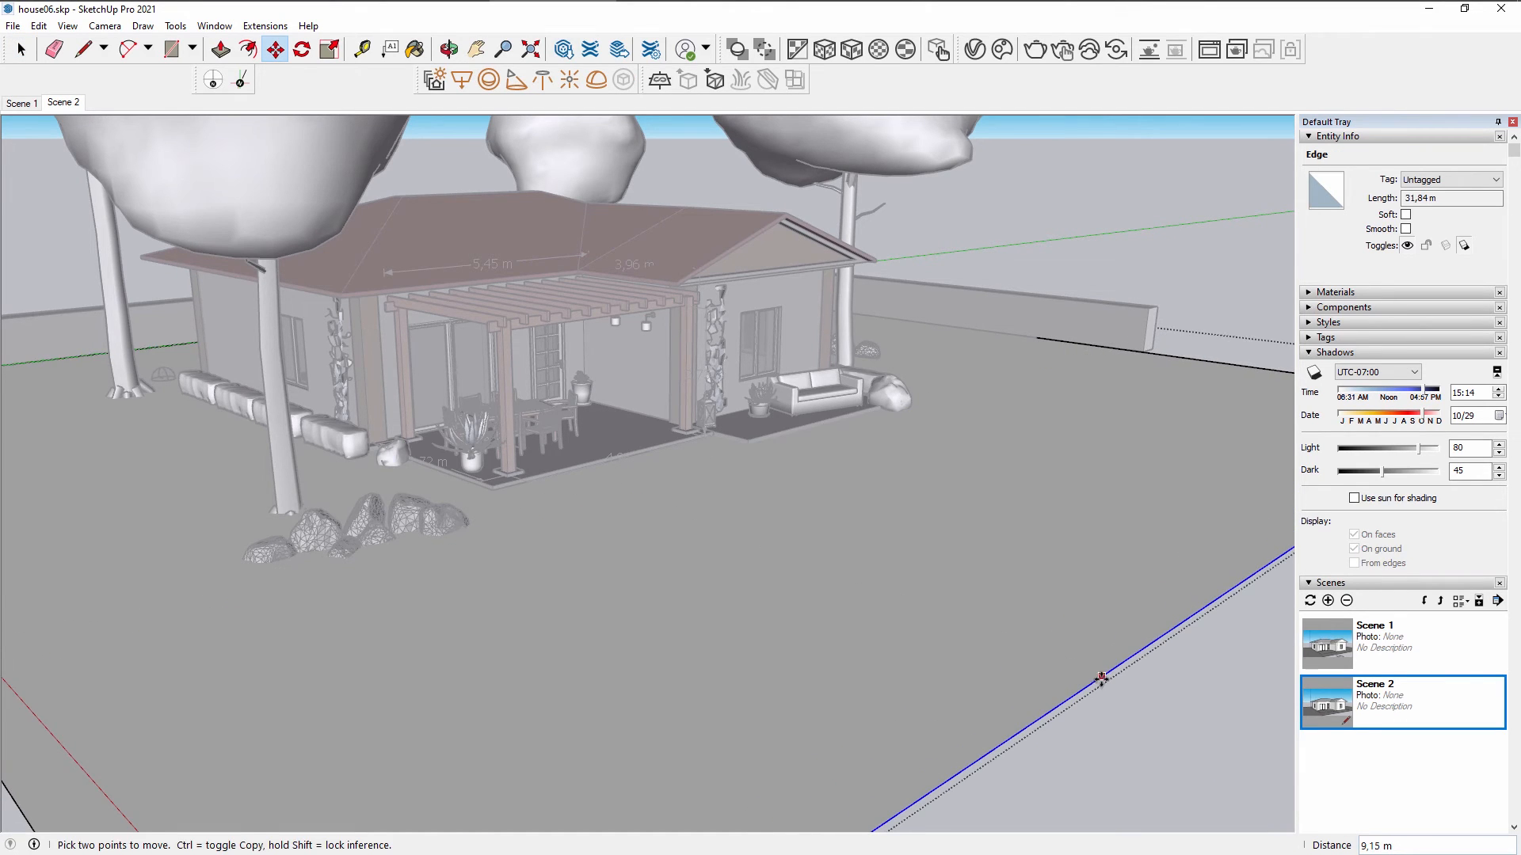
left_click(1392, 713)
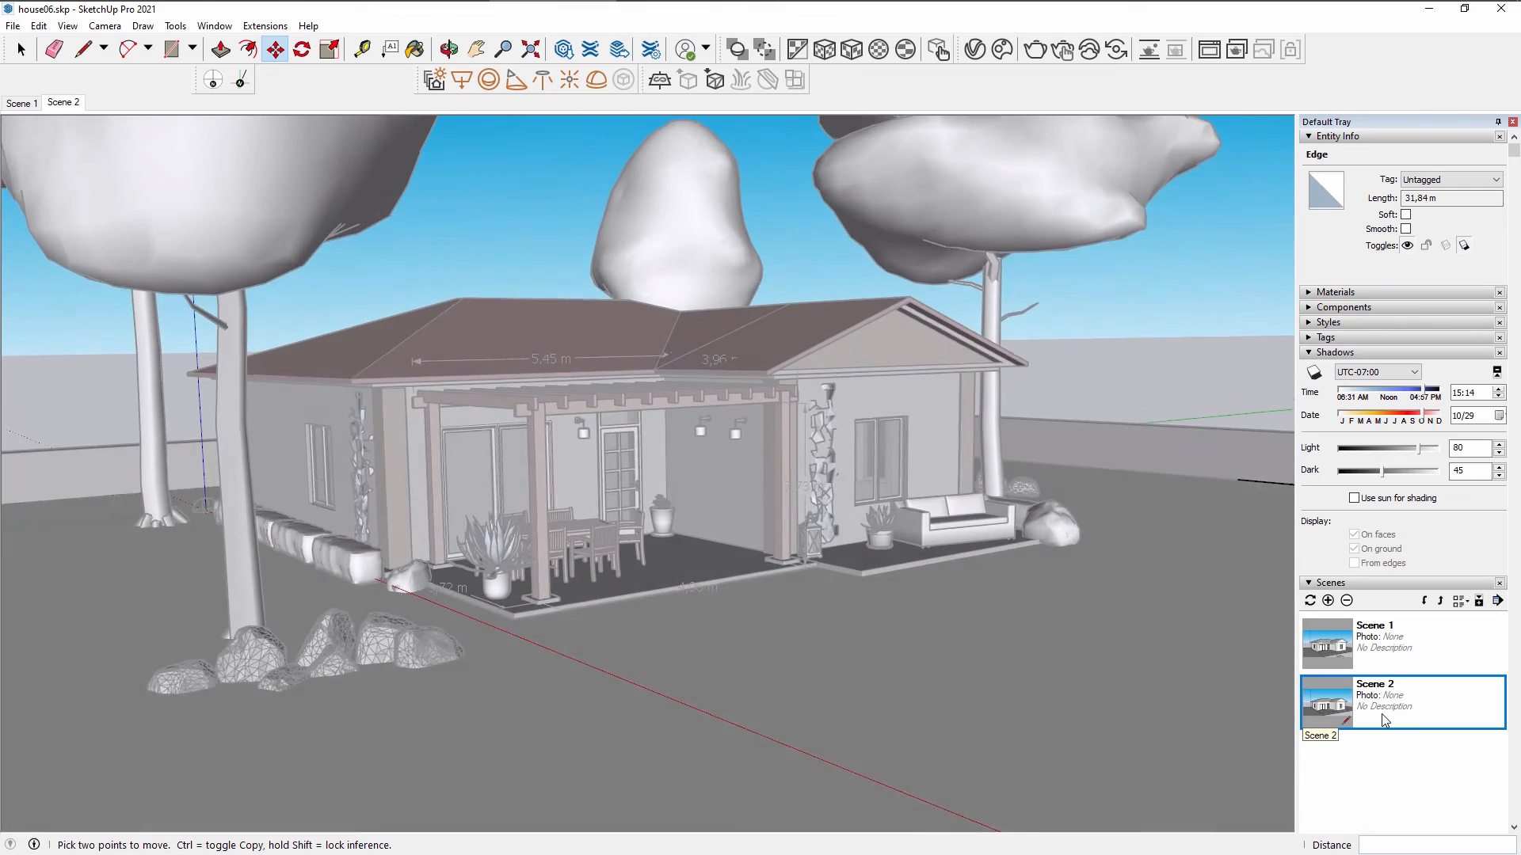
key("space")
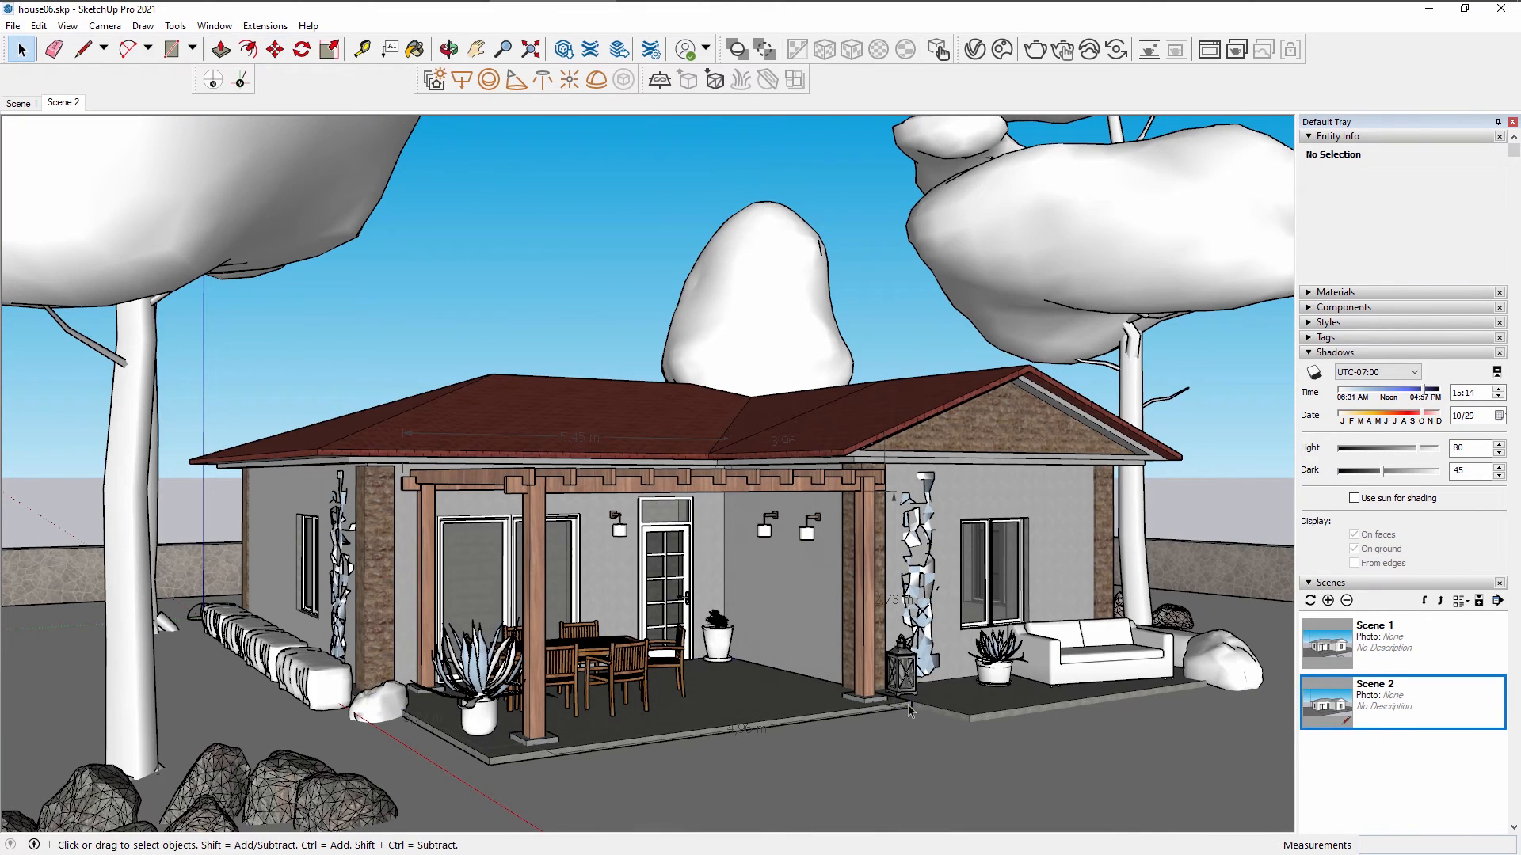
left_click(911, 764)
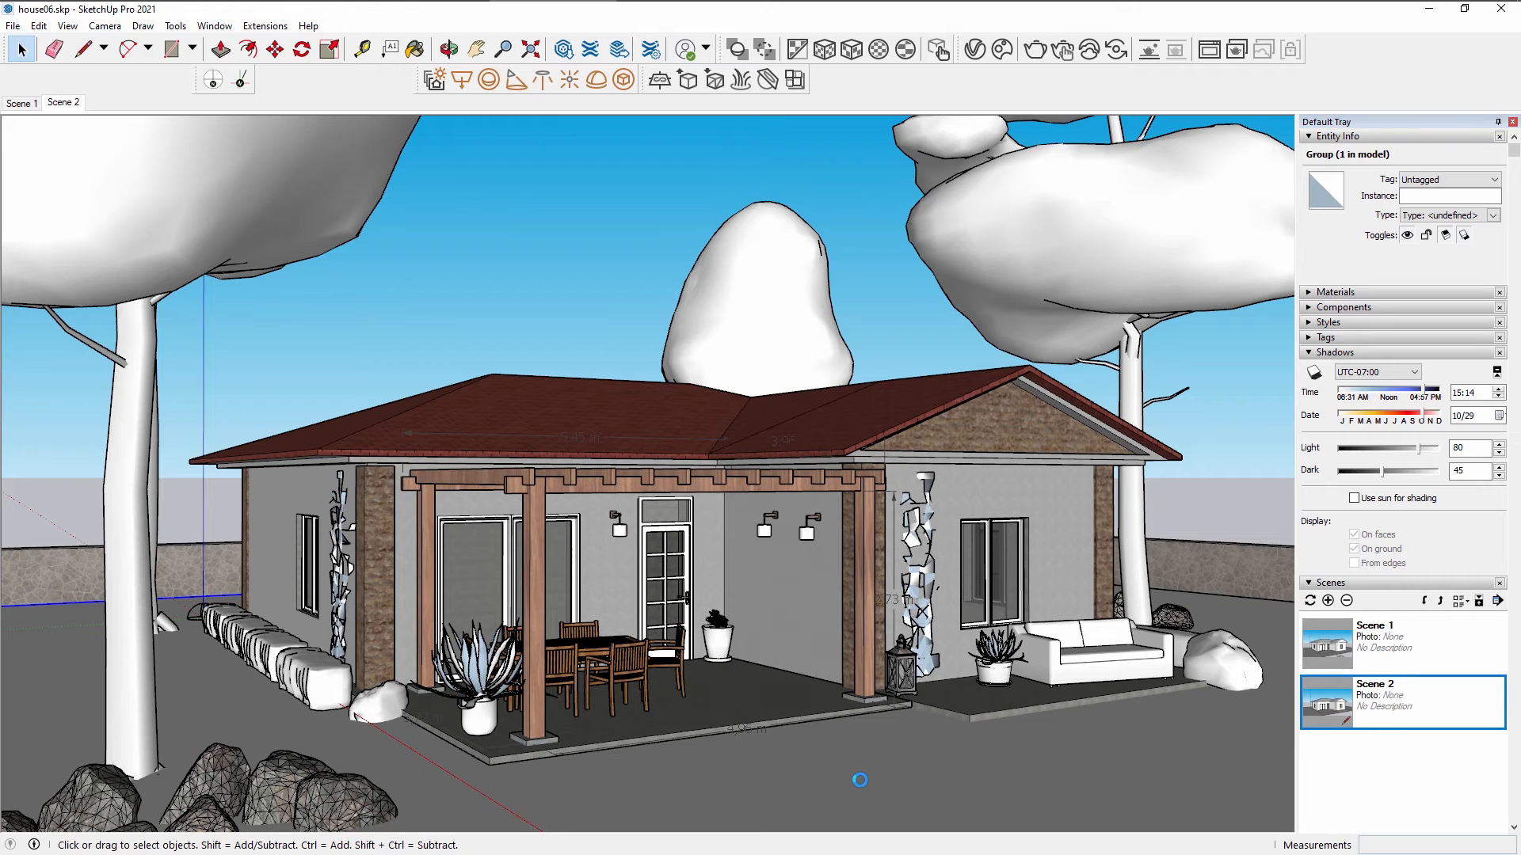
Move the rear Scots Pine beside the house about 0.6 m toward the hedge.
right_click(158, 622)
key("Escape")
middle_click_drag(154, 622, 78, 603)
left_click(201, 632)
key("m")
left_click(196, 622)
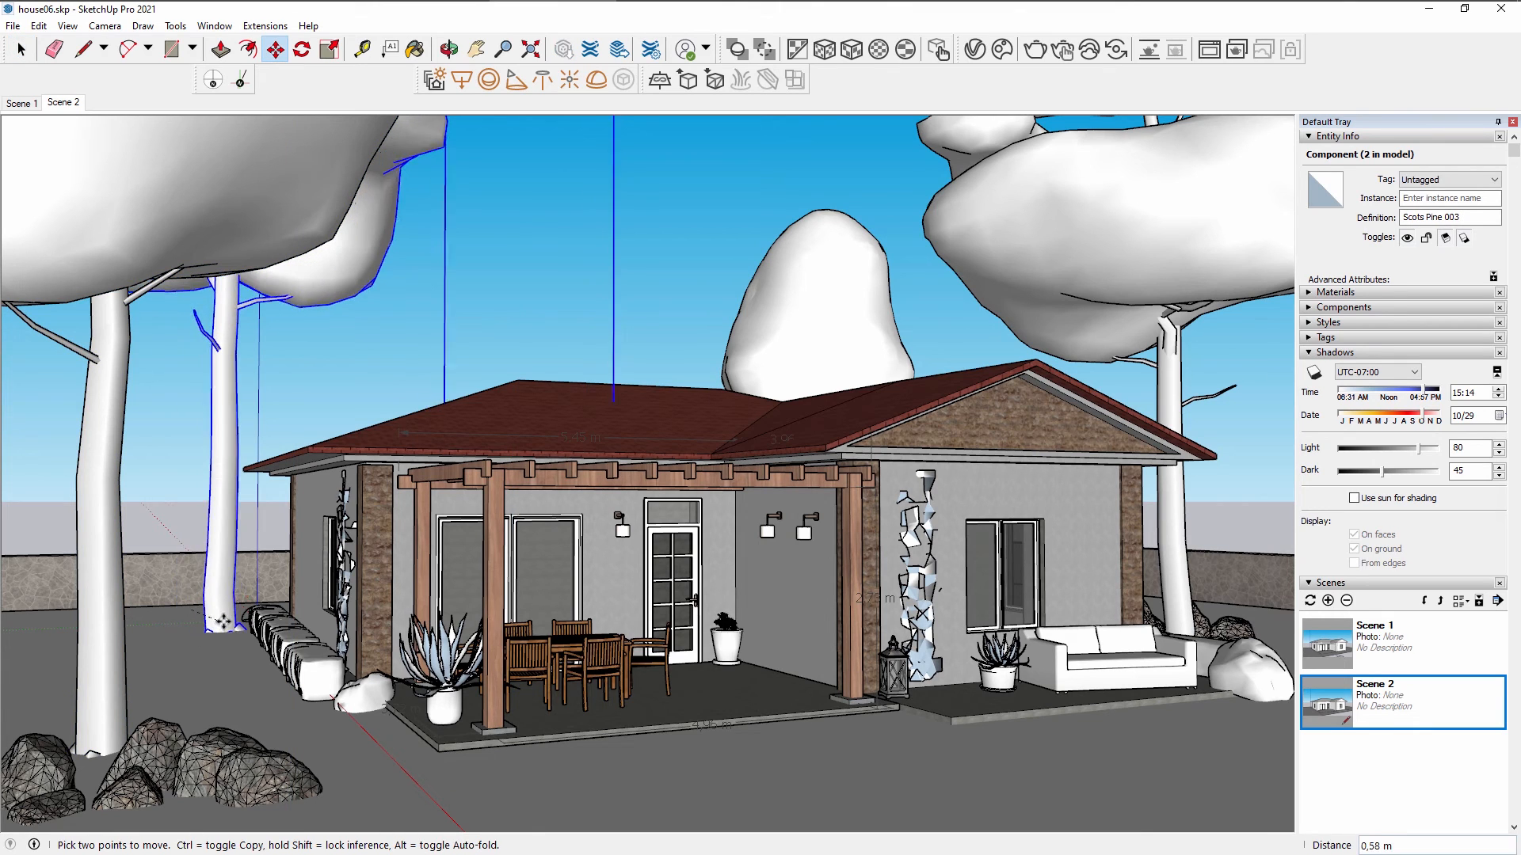
left_click(217, 615)
middle_click_drag(380, 495, 510, 478)
middle_click_drag(630, 431, 602, 435)
key("space")
Add V-Ray Fur to the ground group.
left_click(841, 775)
scroll(832, 735, "up", 2)
left_click(739, 82)
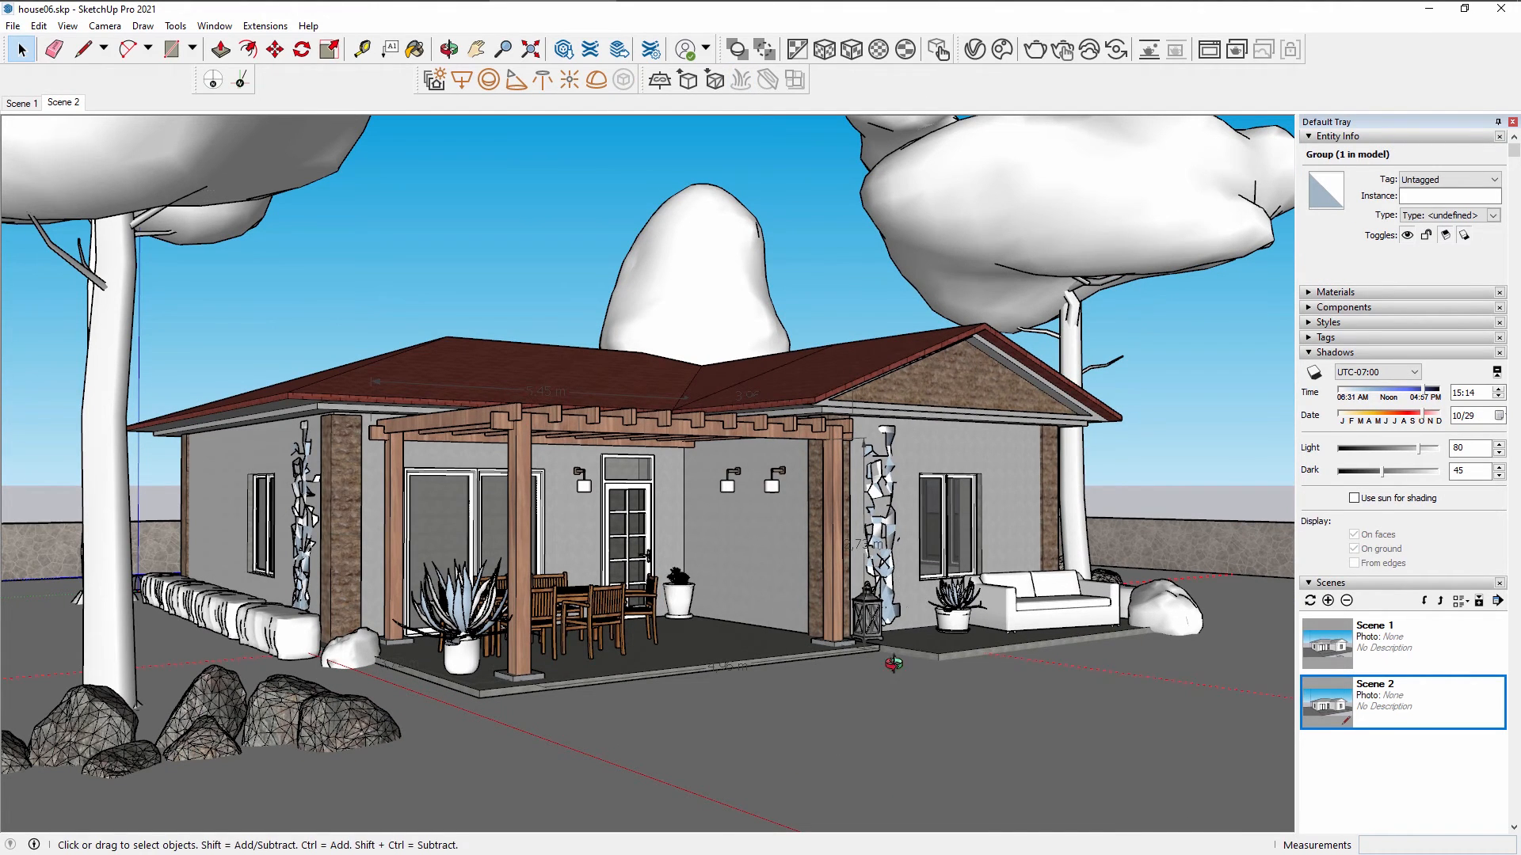
scroll(869, 715, "down", 5)
middle_click_drag(868, 714, 814, 482)
left_click(1119, 742)
left_click(1013, 627)
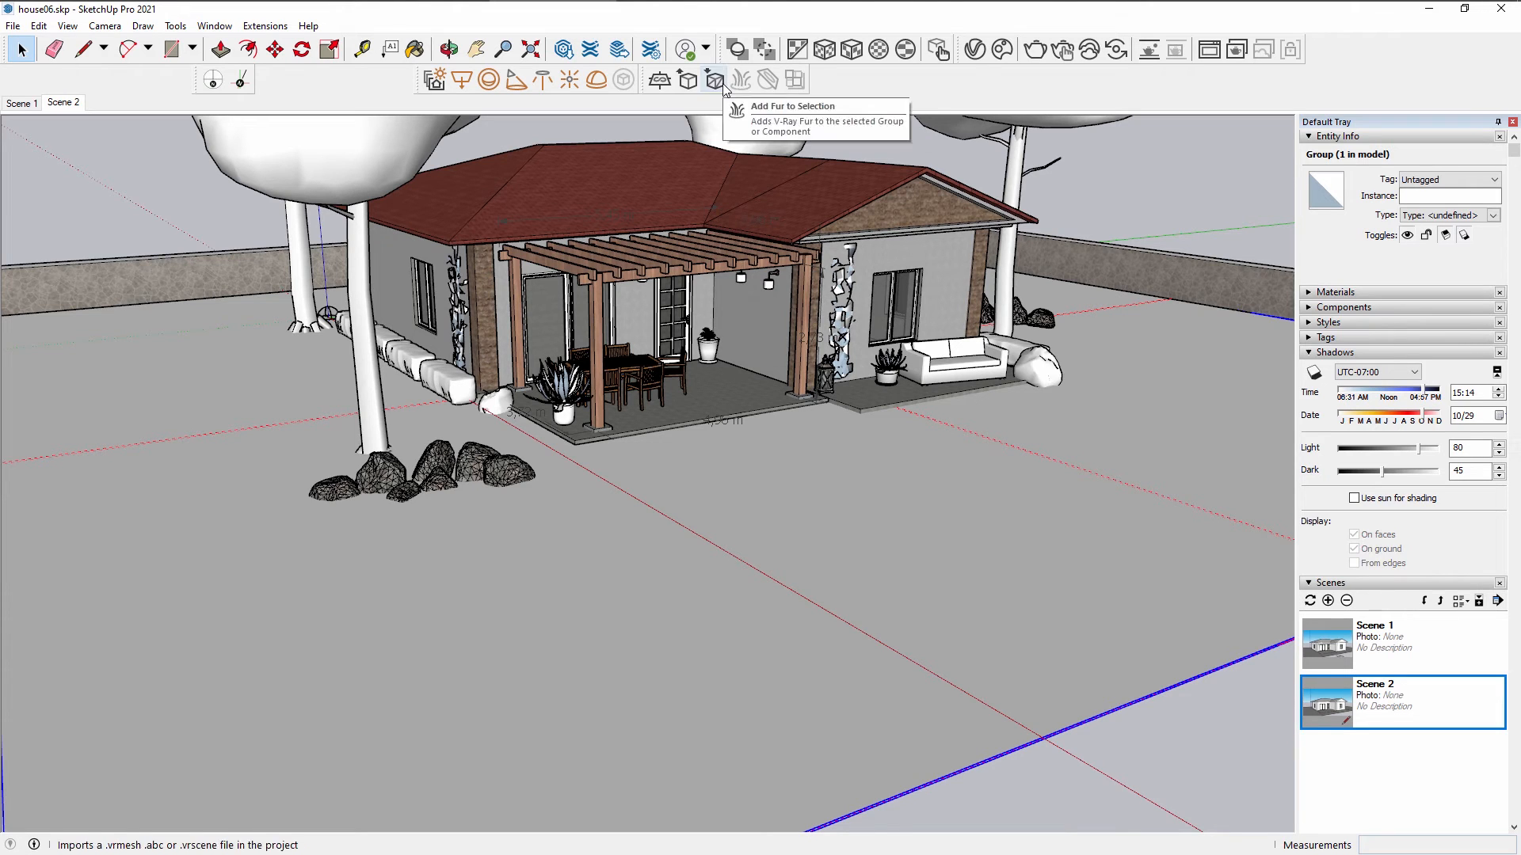
Show the Fur geometry in the Asset Editor and look through its distribution, length, bend and material parameters.
left_click(974, 49)
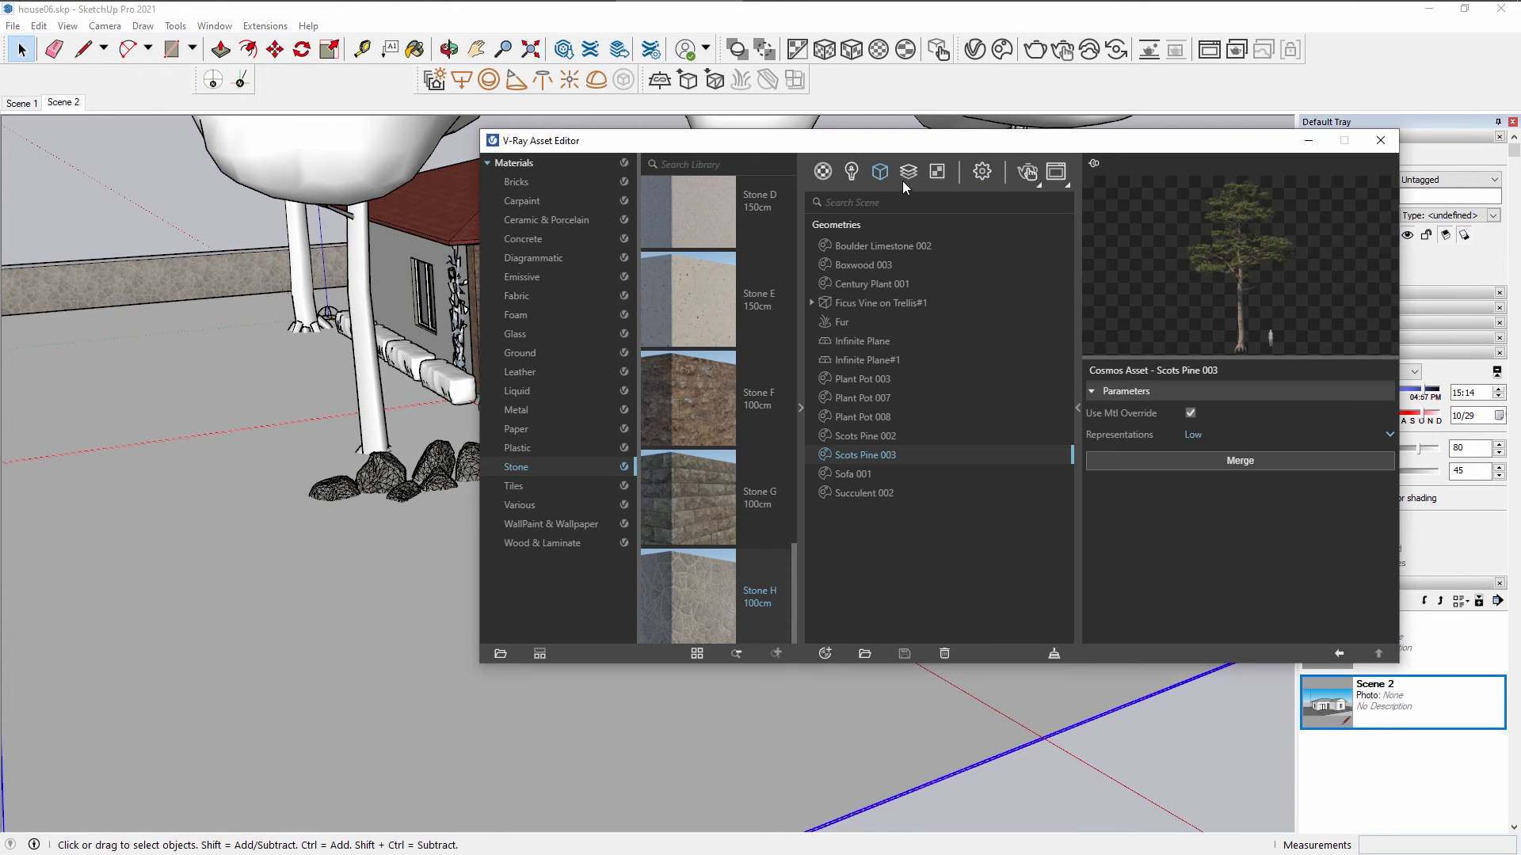
left_click(840, 323)
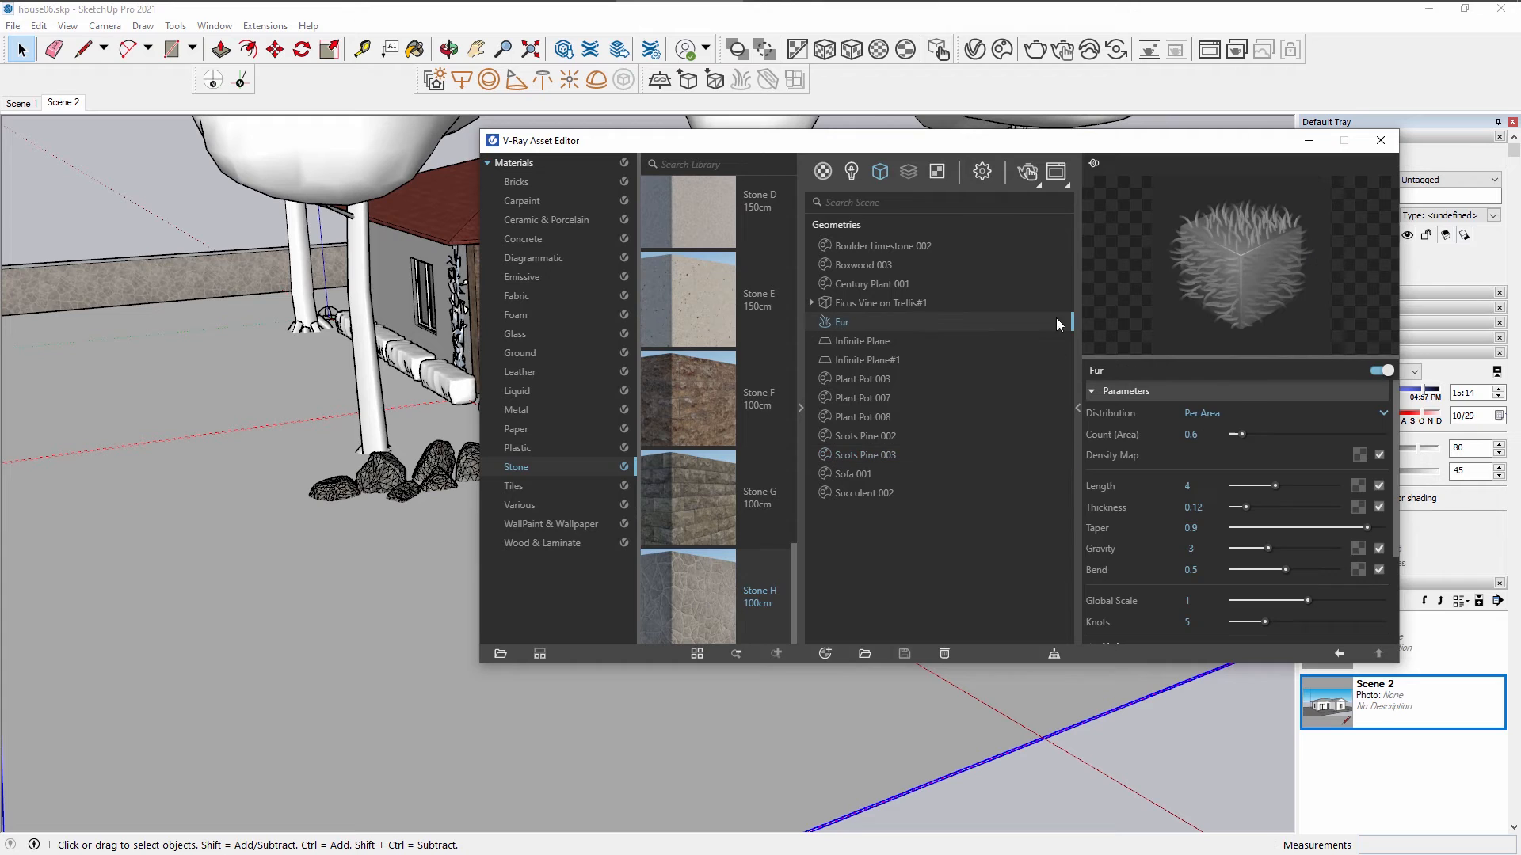
scroll(1390, 540, "down", 3)
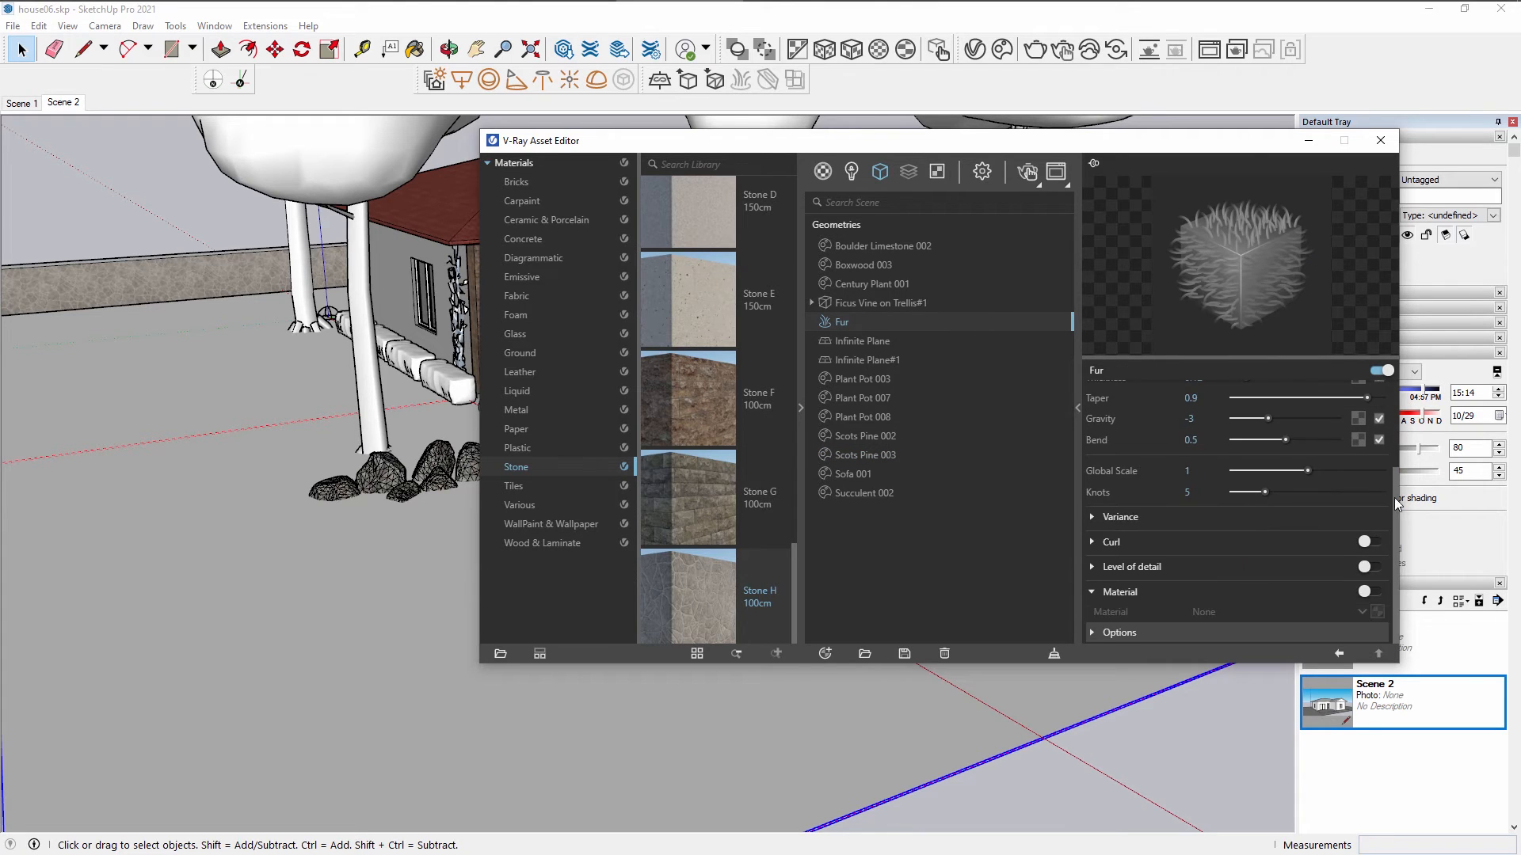
scroll(1394, 509, "up", 3)
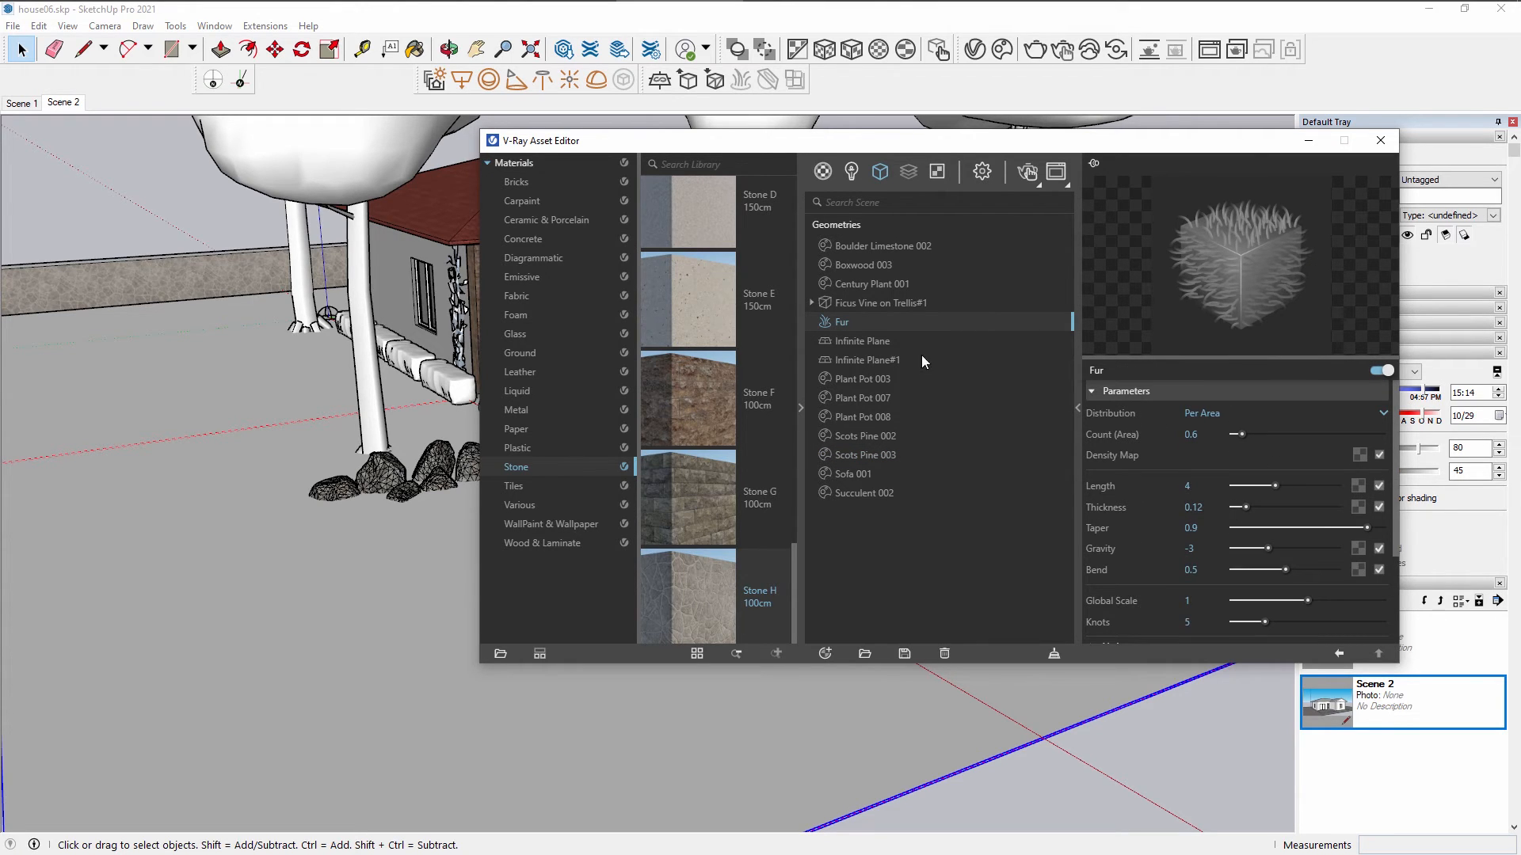
Start an interactive render and frame the fur-covered ground between the hedge and the terrace.
left_click(1063, 52)
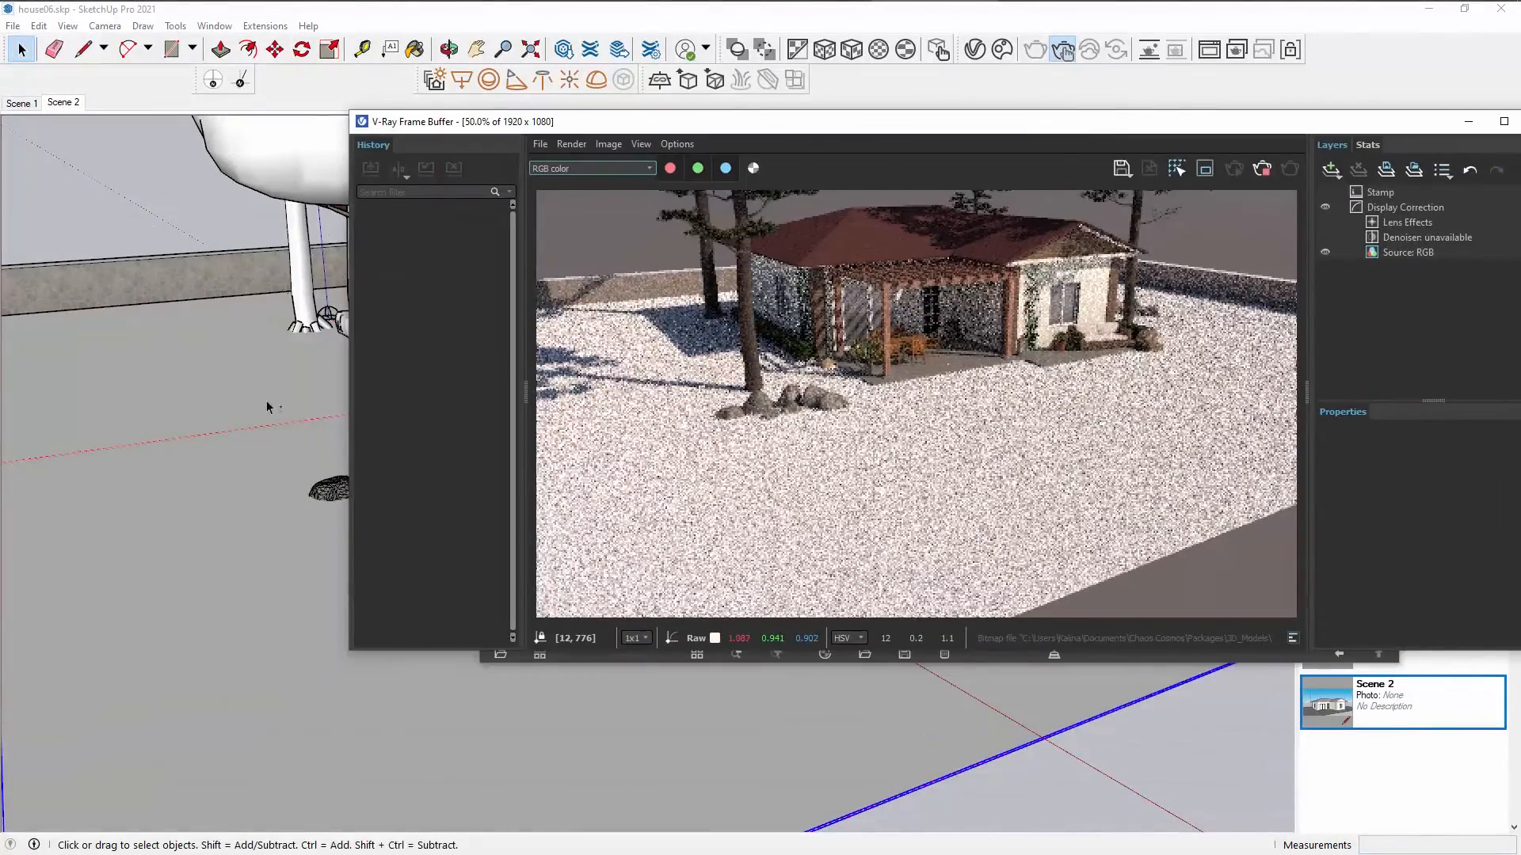
middle_click_drag(270, 400, 68, 522, "shift")
scroll(279, 501, "up", 4)
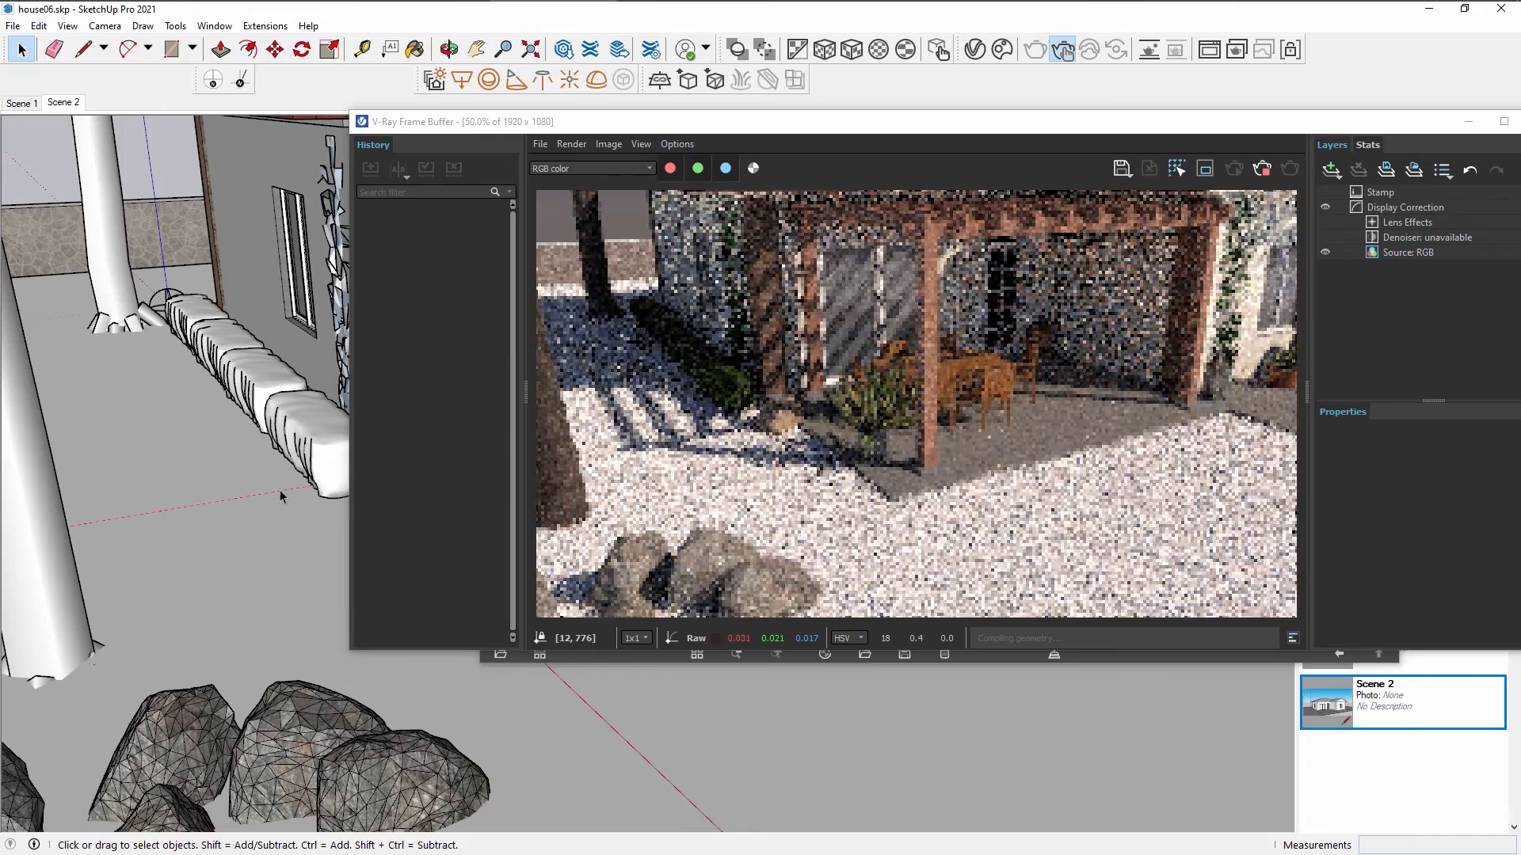
scroll(277, 485, "up", 3)
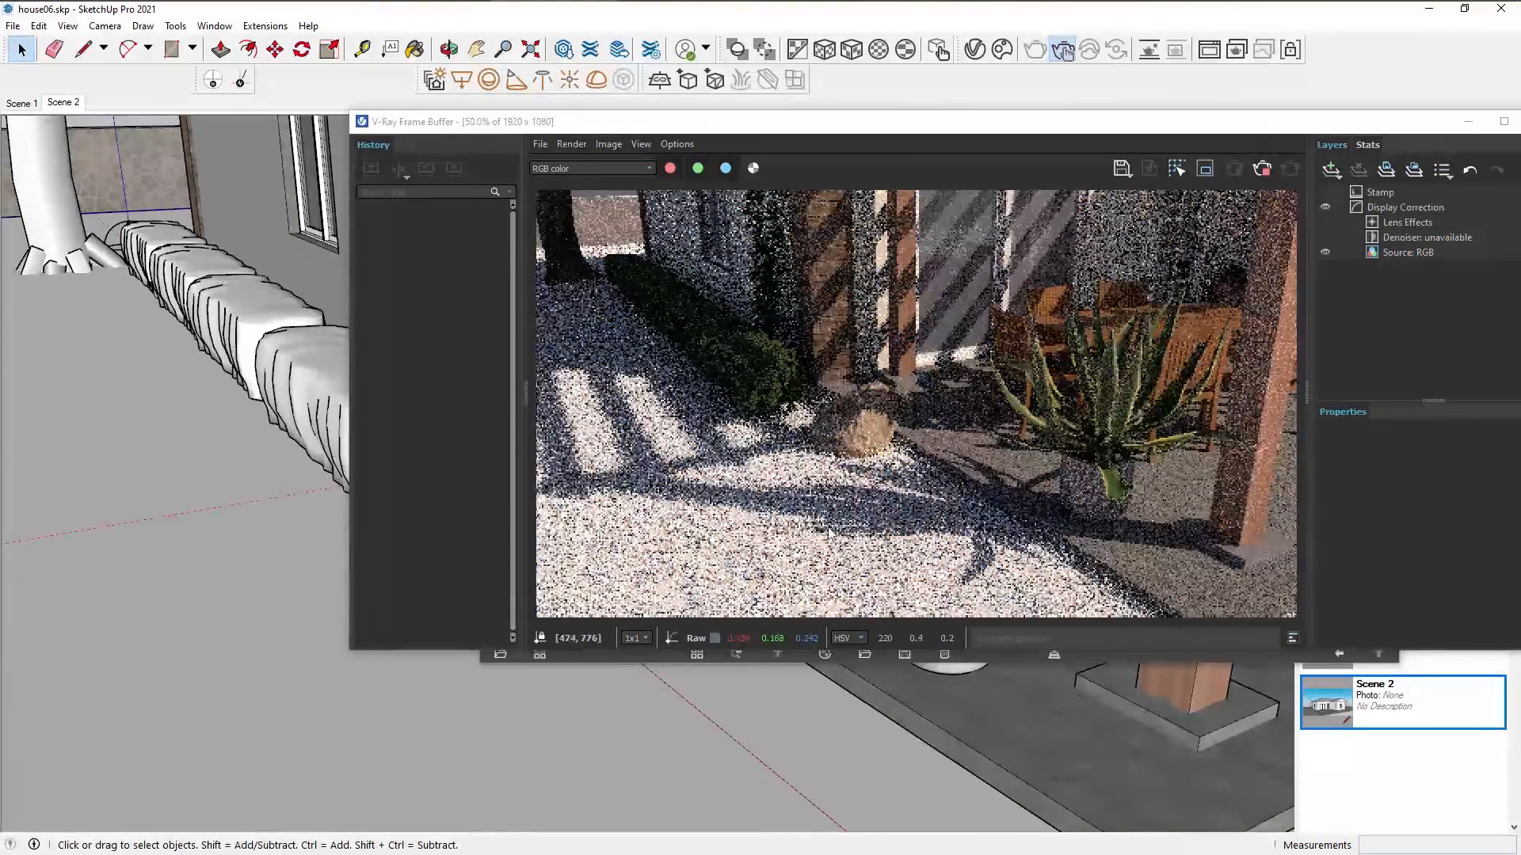
Limit the render to a region of about 628 × 426 pixels on the ground beside the boulder, inspect it and stop the render.
left_click_drag(827, 432, 1077, 602)
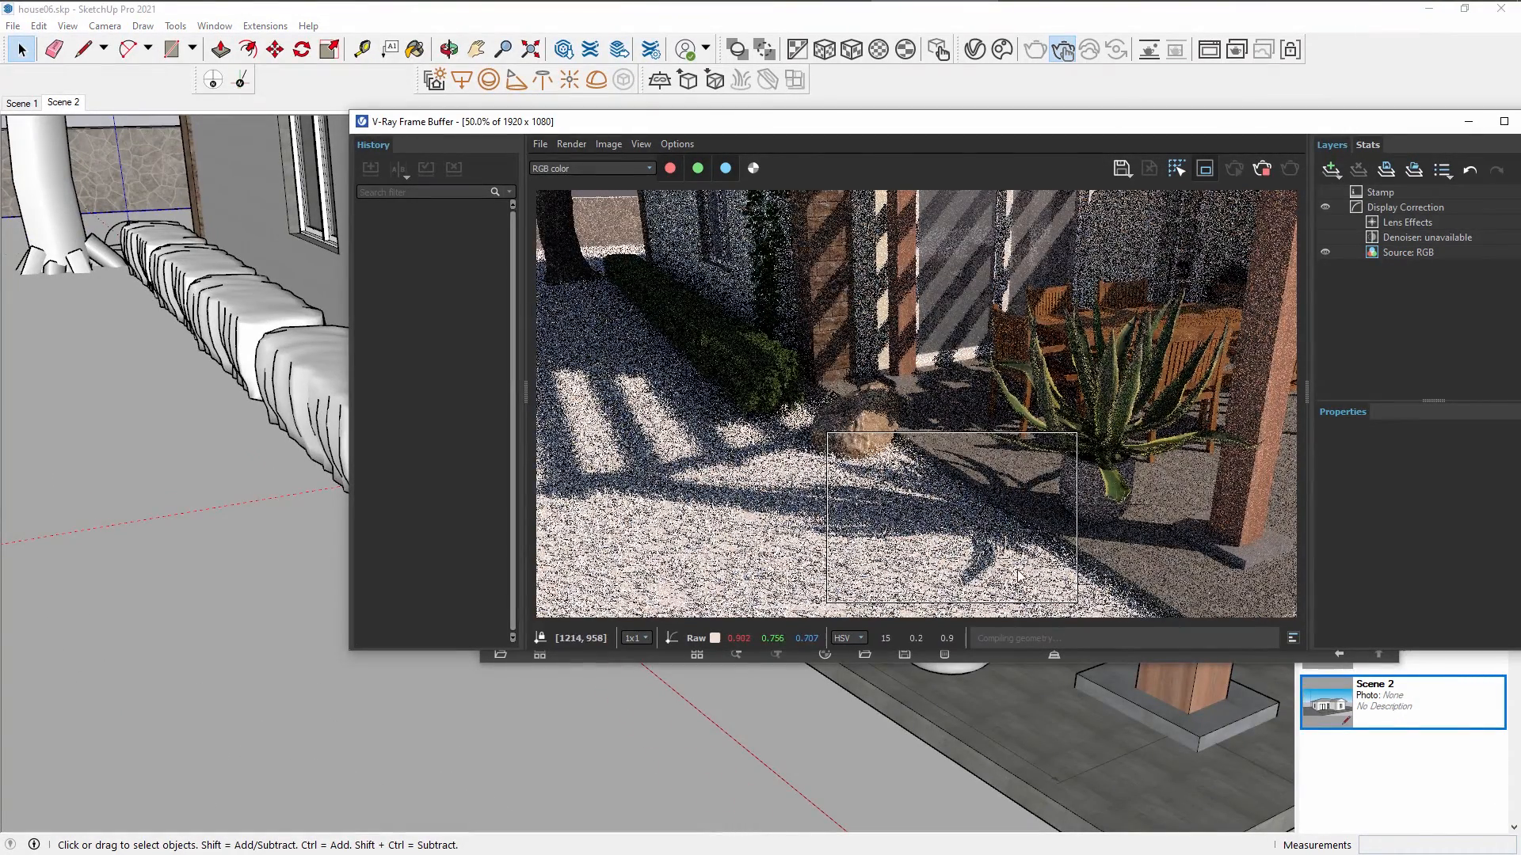
scroll(951, 566, "up", 2)
scroll(951, 565, "down", 2)
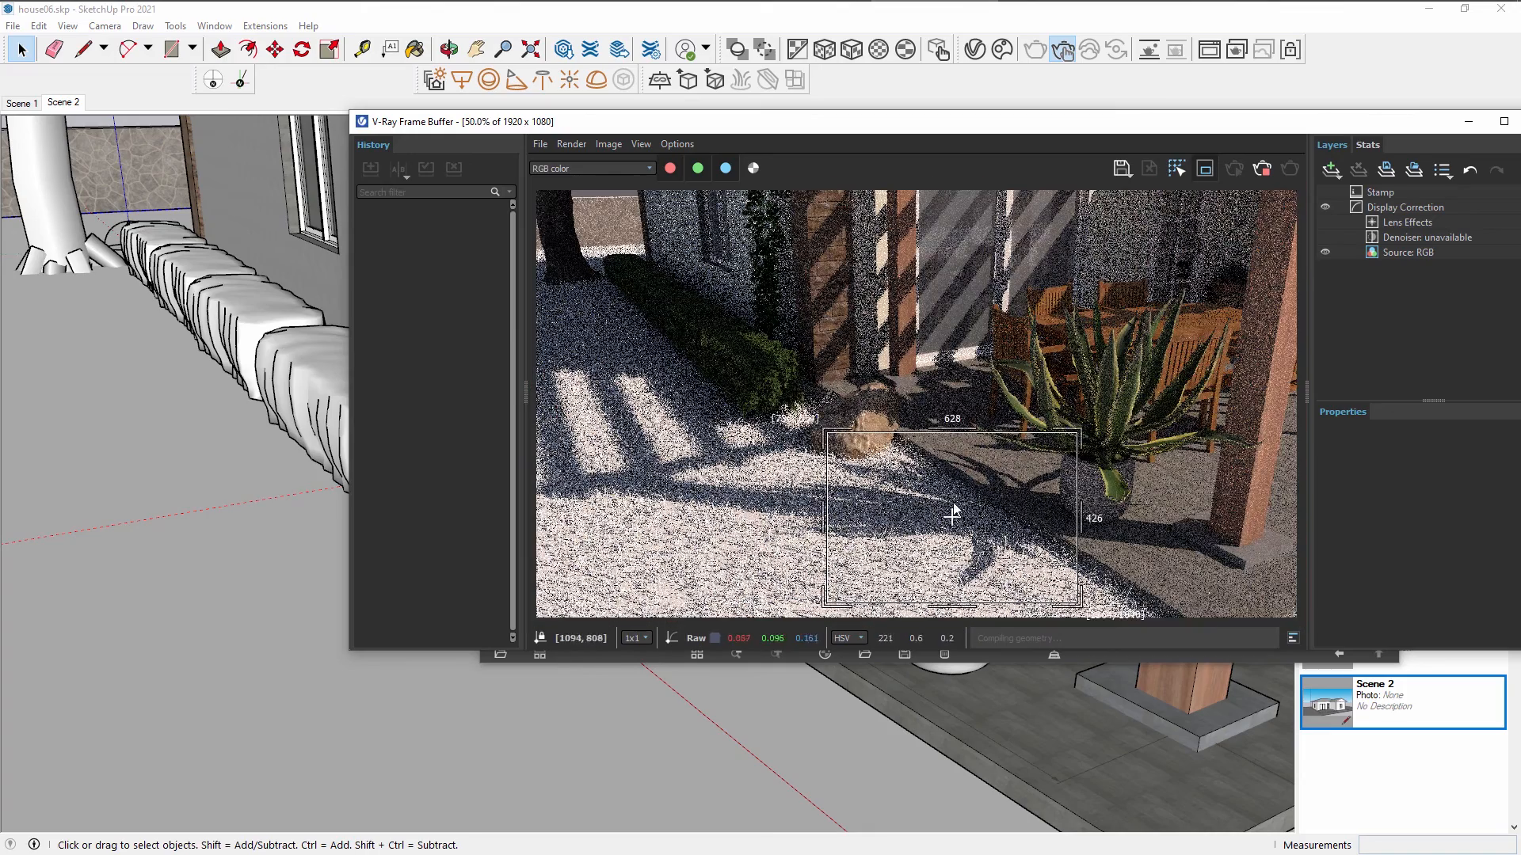
scroll(965, 513, "up", 1)
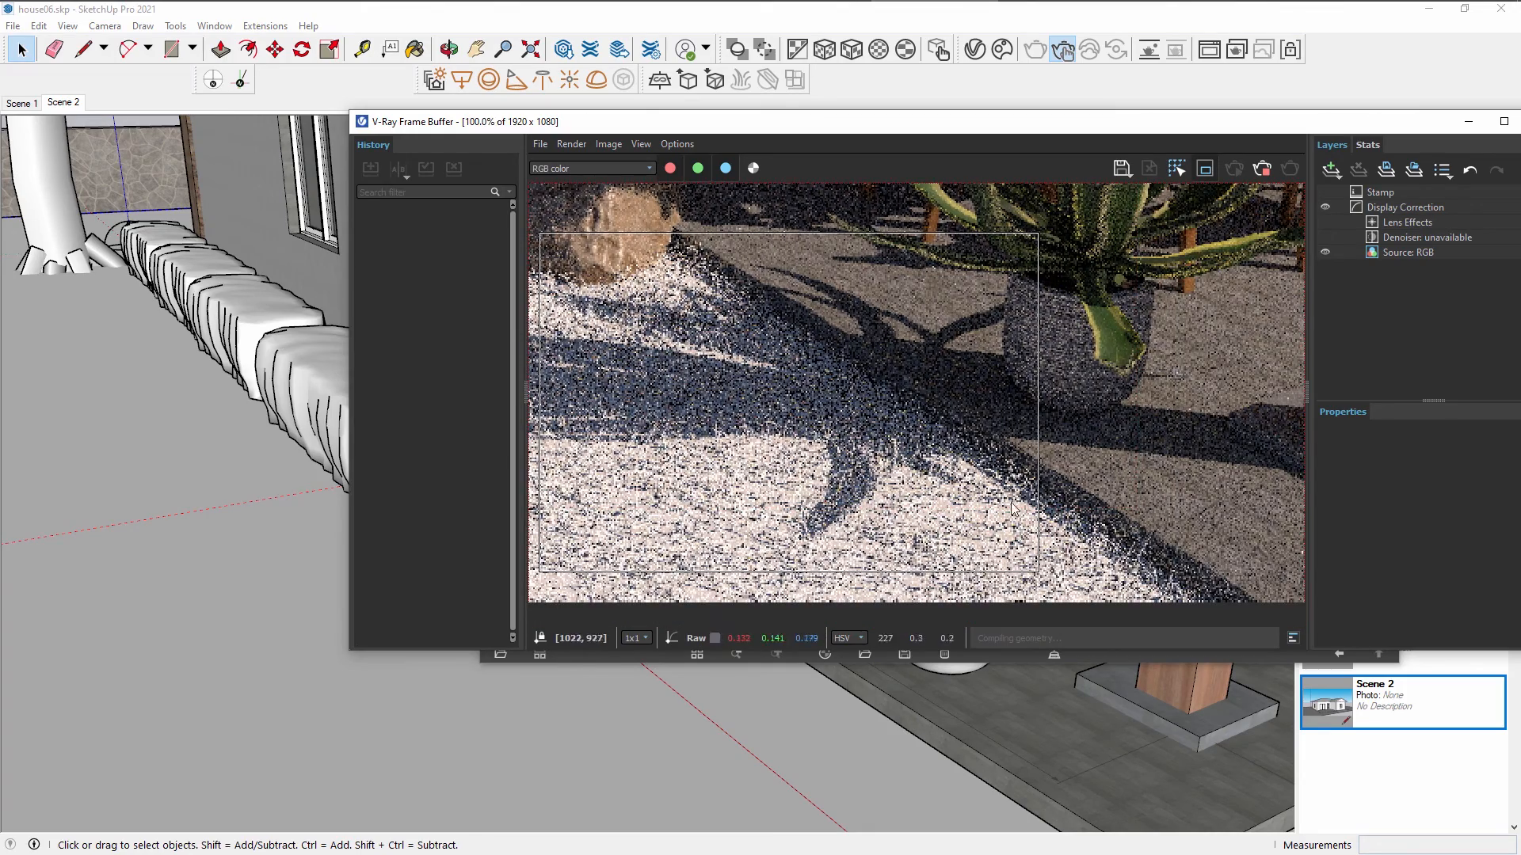
left_click(1262, 169)
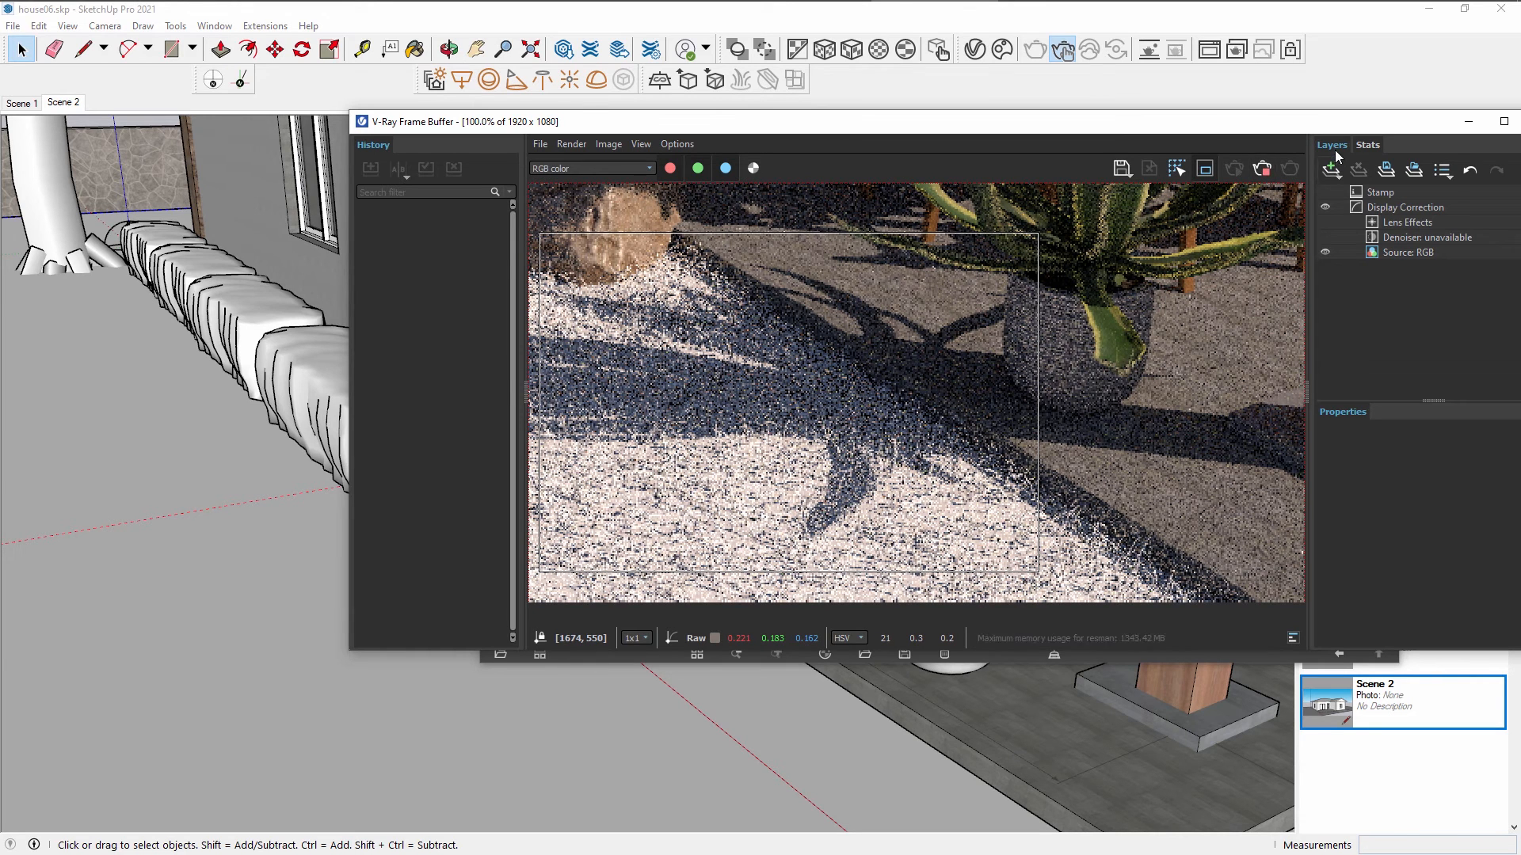
Close the frame buffer and show the library's Ground materials in a taller Asset Editor.
left_click_drag(1363, 125, 954, 131)
left_click(1131, 128)
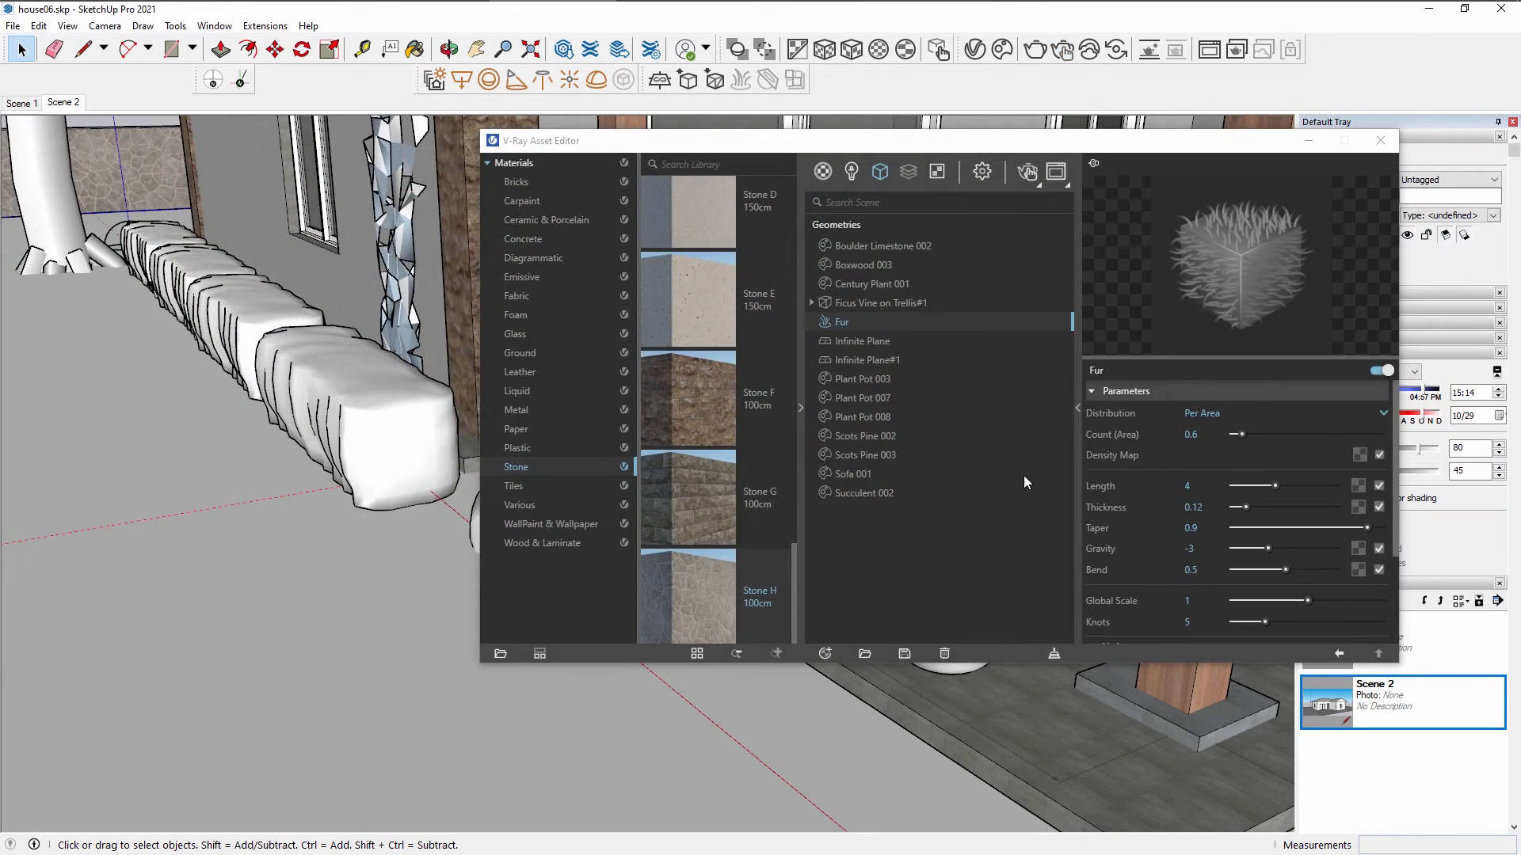
left_click_drag(1121, 662, 1121, 739)
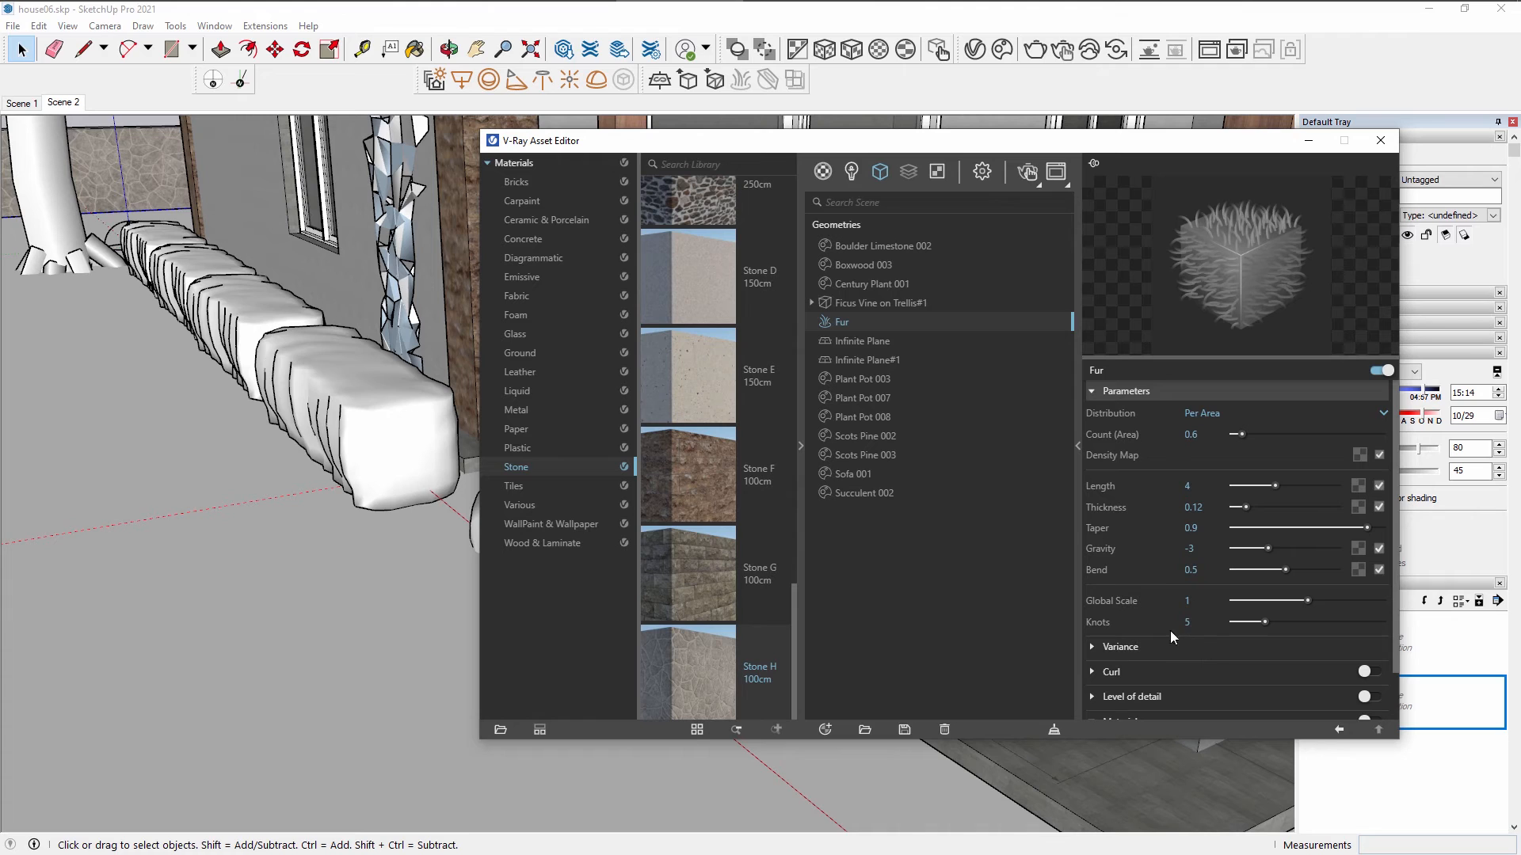
left_click(141, 647)
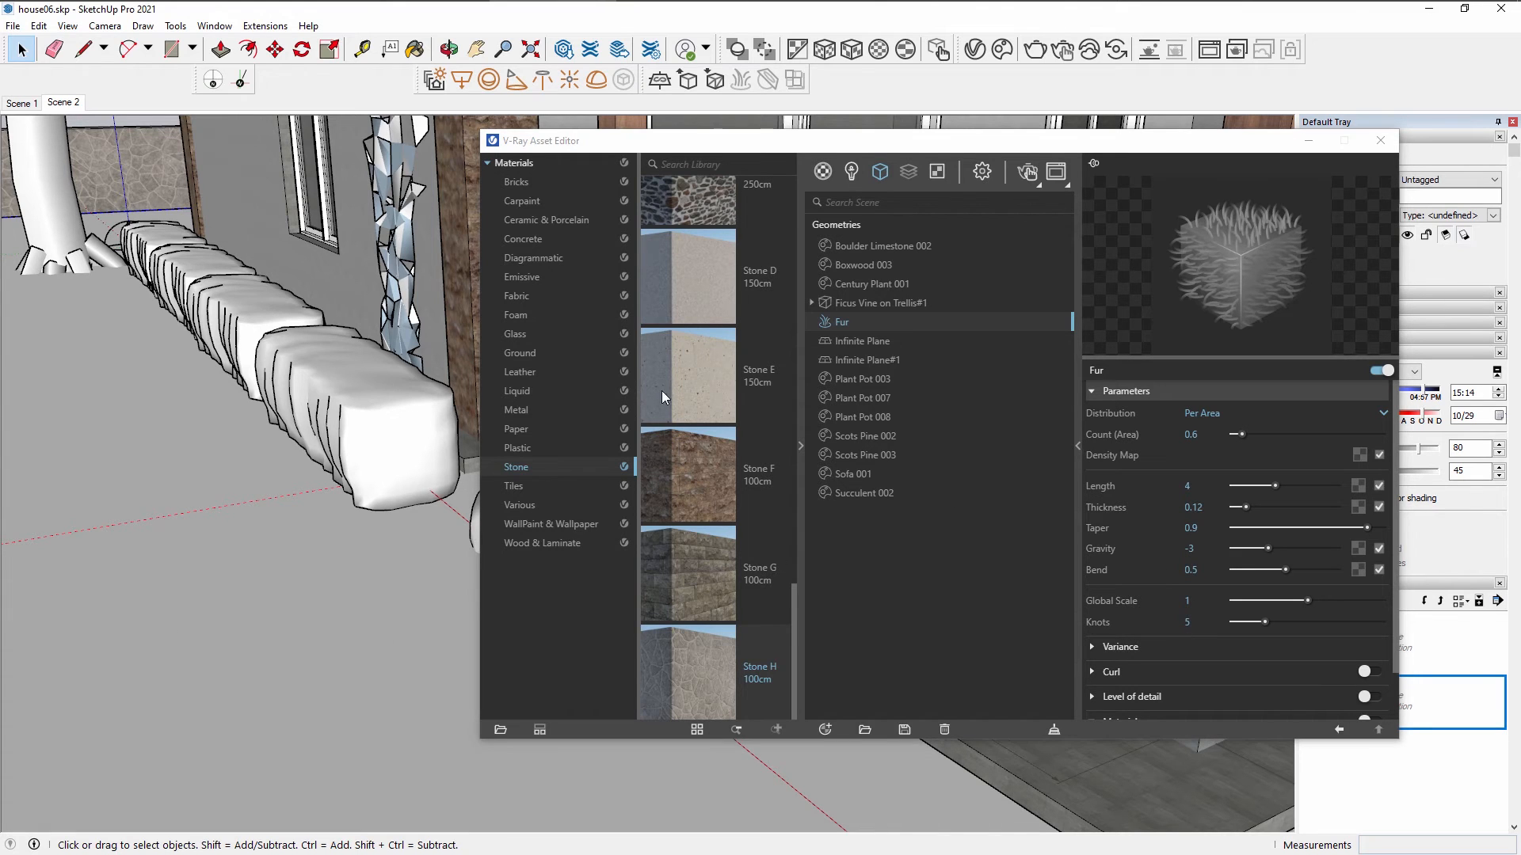
left_click(536, 356)
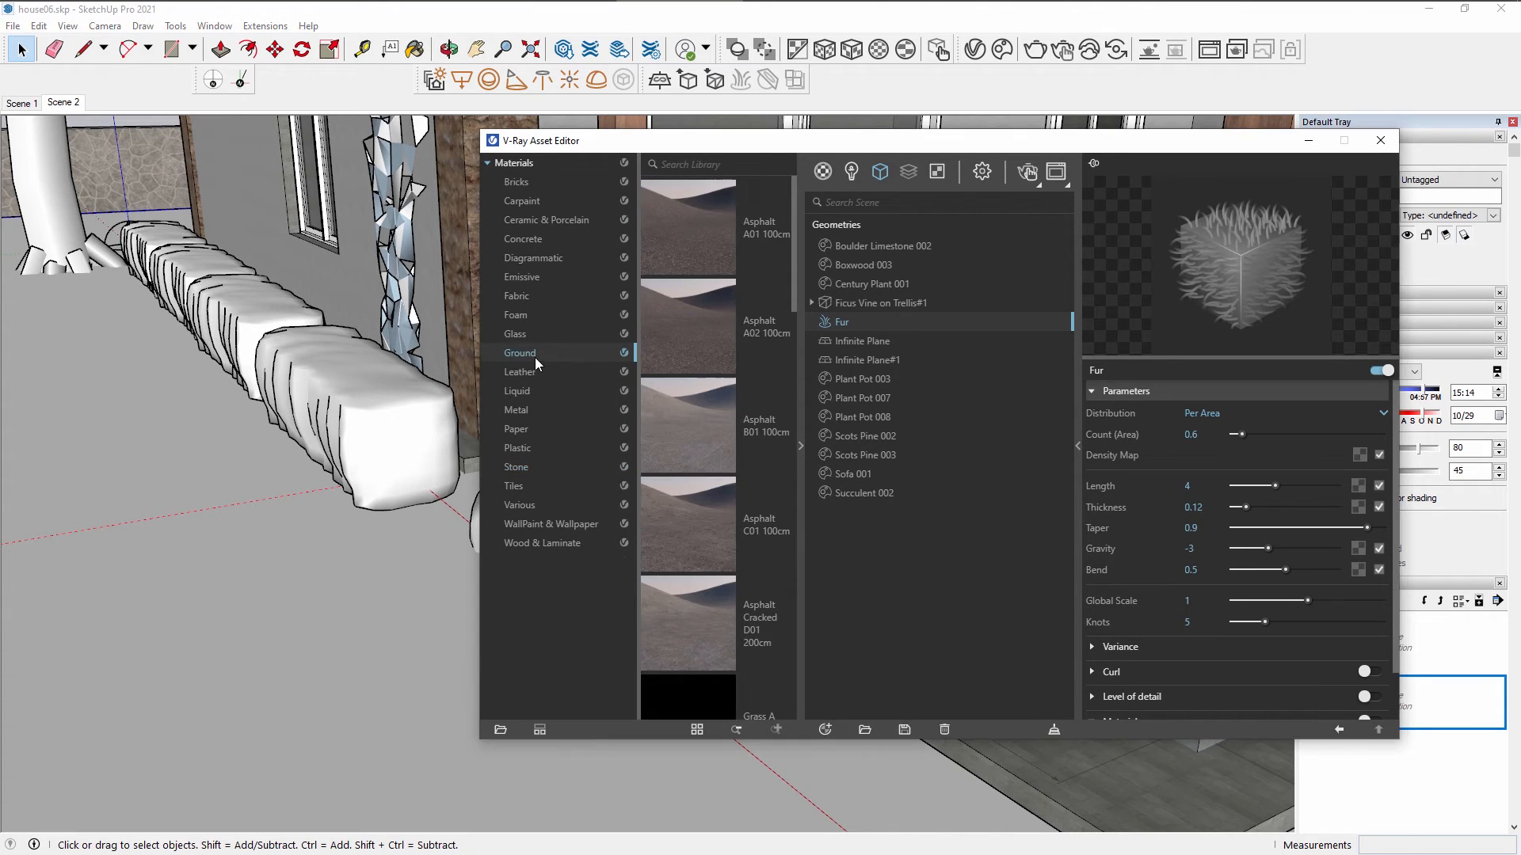
Apply the library's Soil A01 200cm ground material to the selected ground.
scroll(713, 523, "down", 3)
scroll(719, 533, "down", 4)
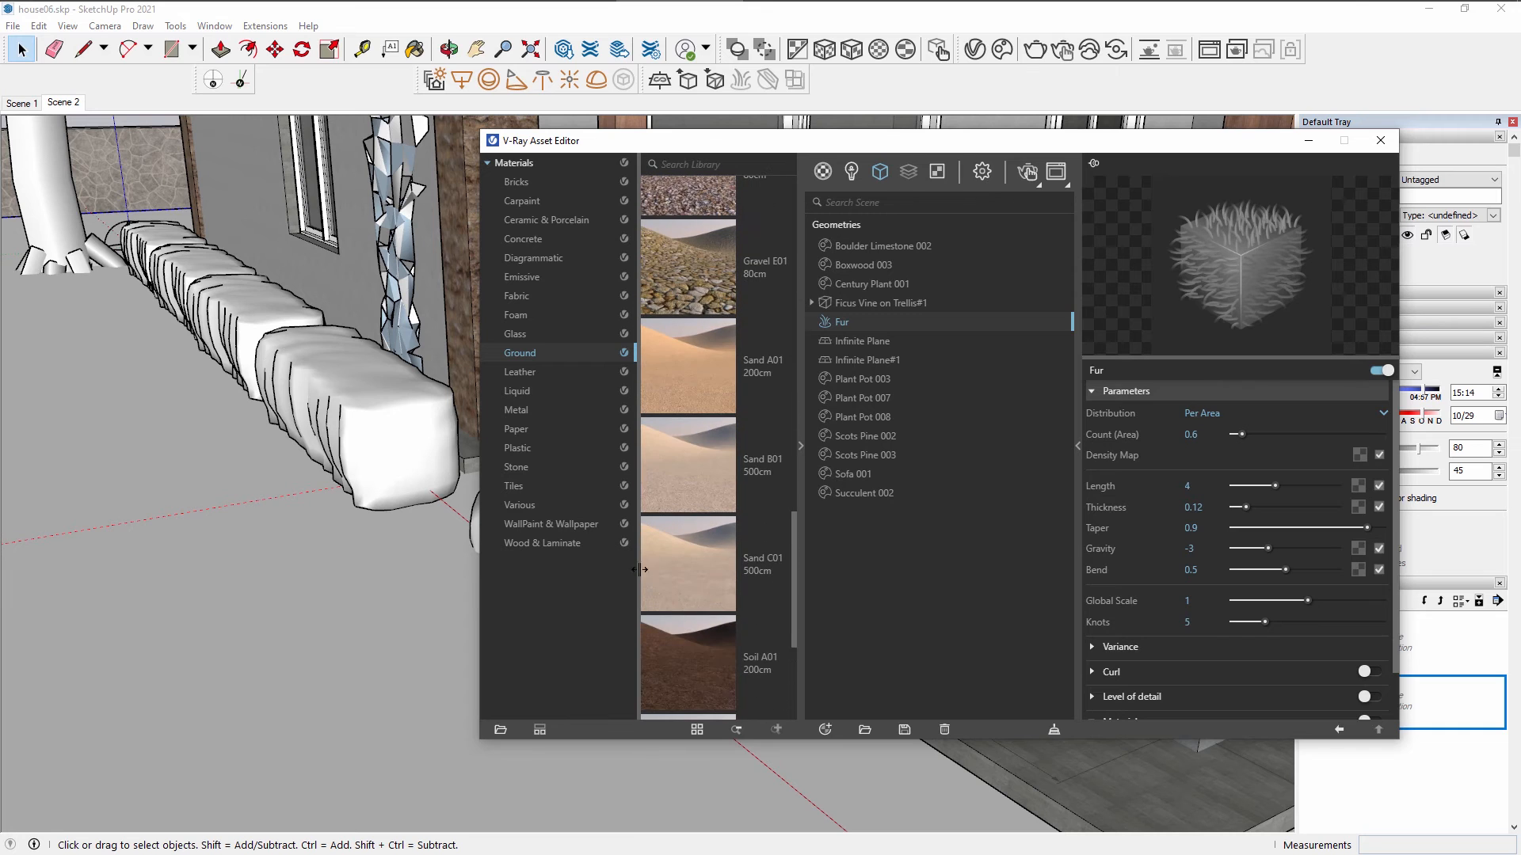
right_click(693, 660)
left_click(718, 692)
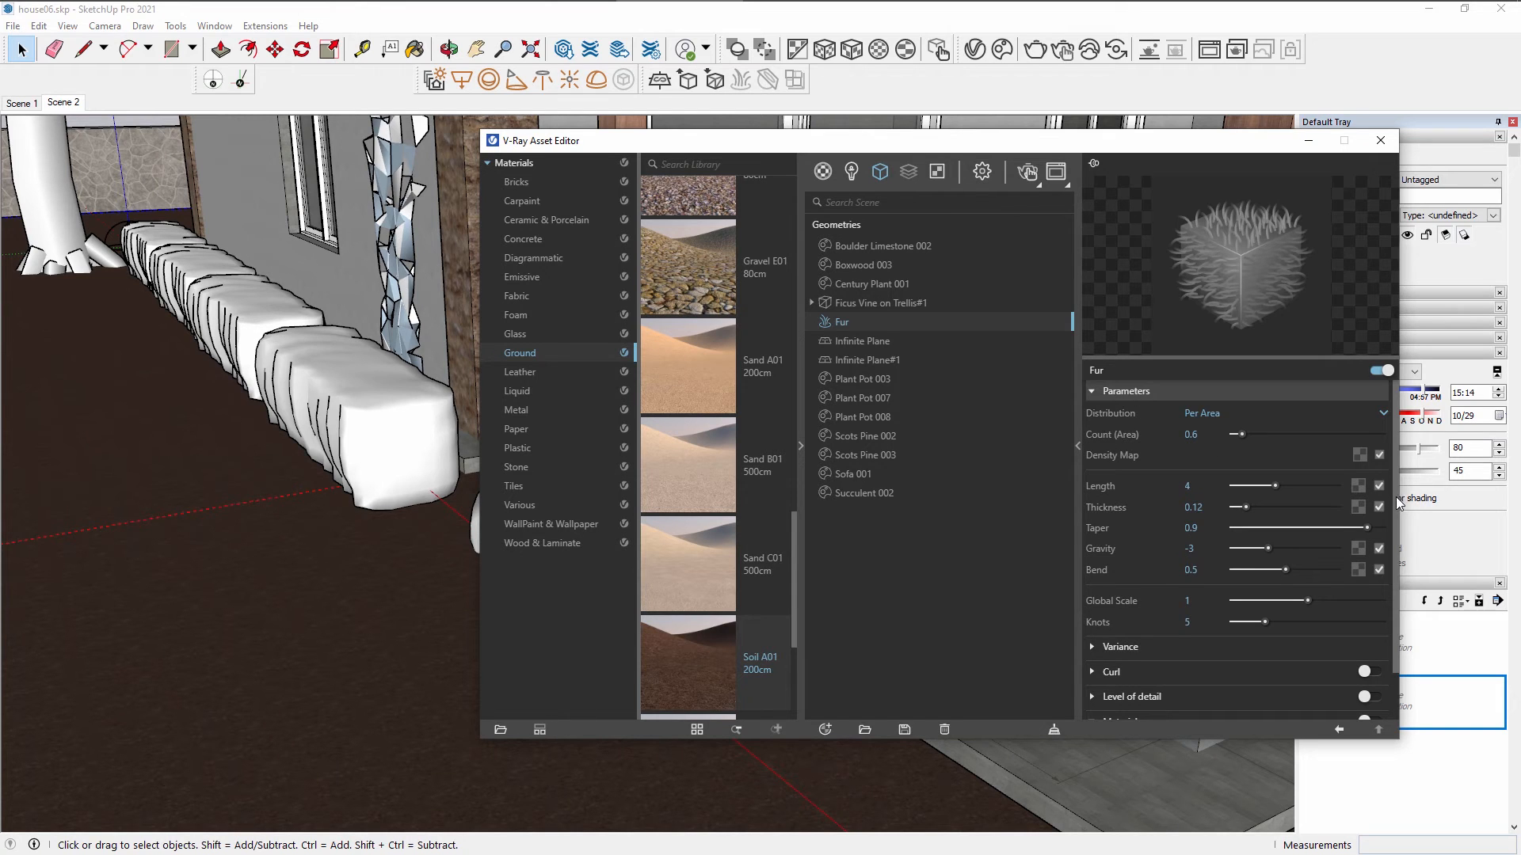
Enable the Fur's own material and add Grass C 200cm from the Ground library to the scene.
scroll(1388, 565, "down", 2)
left_click(1370, 667)
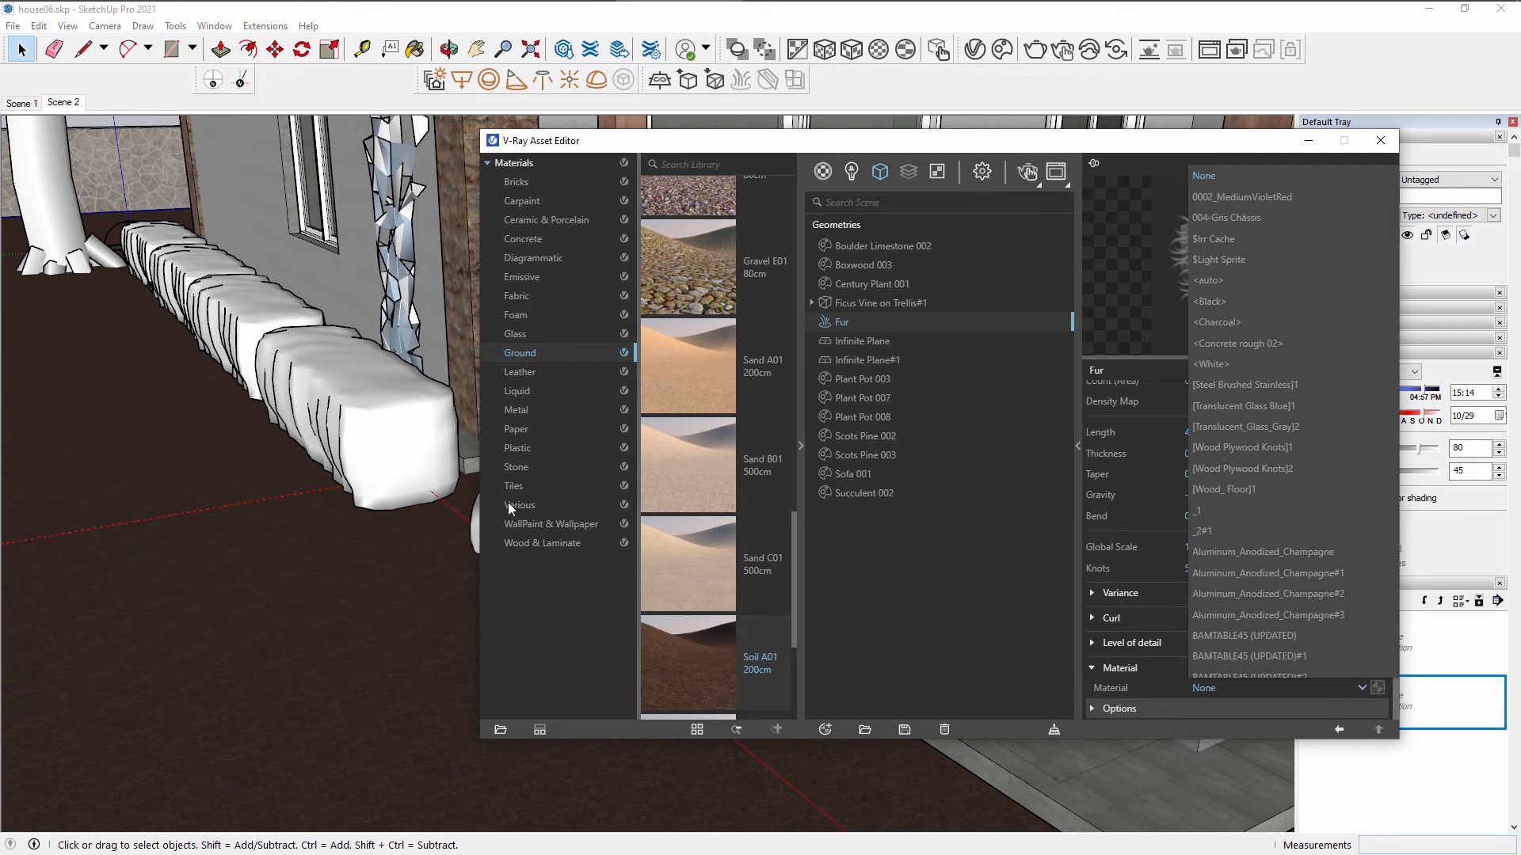
left_click(534, 614)
scroll(675, 372, "up", 10)
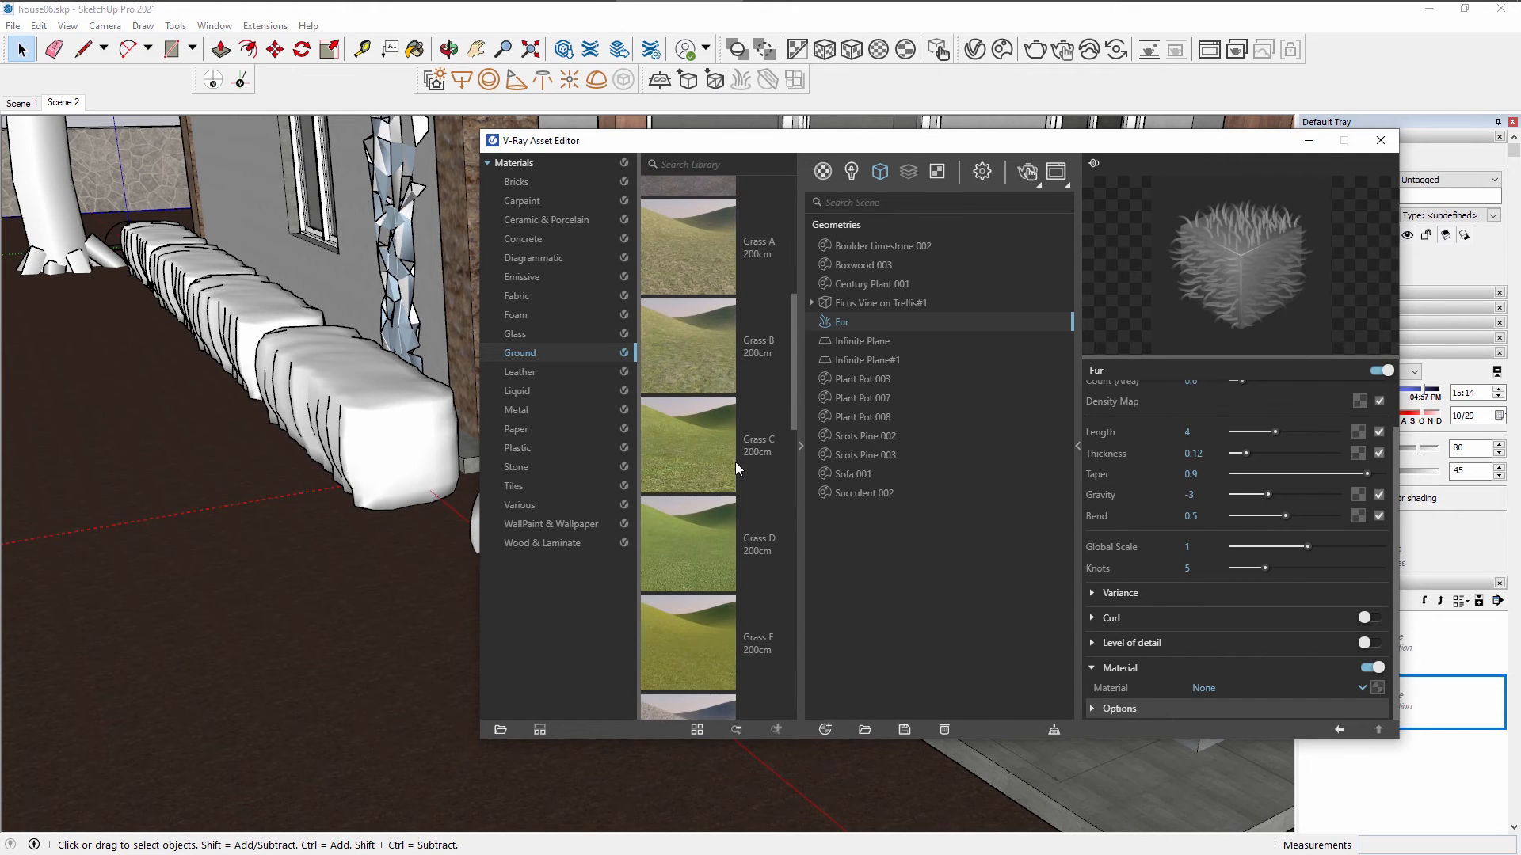
right_click(673, 456)
left_click(720, 473)
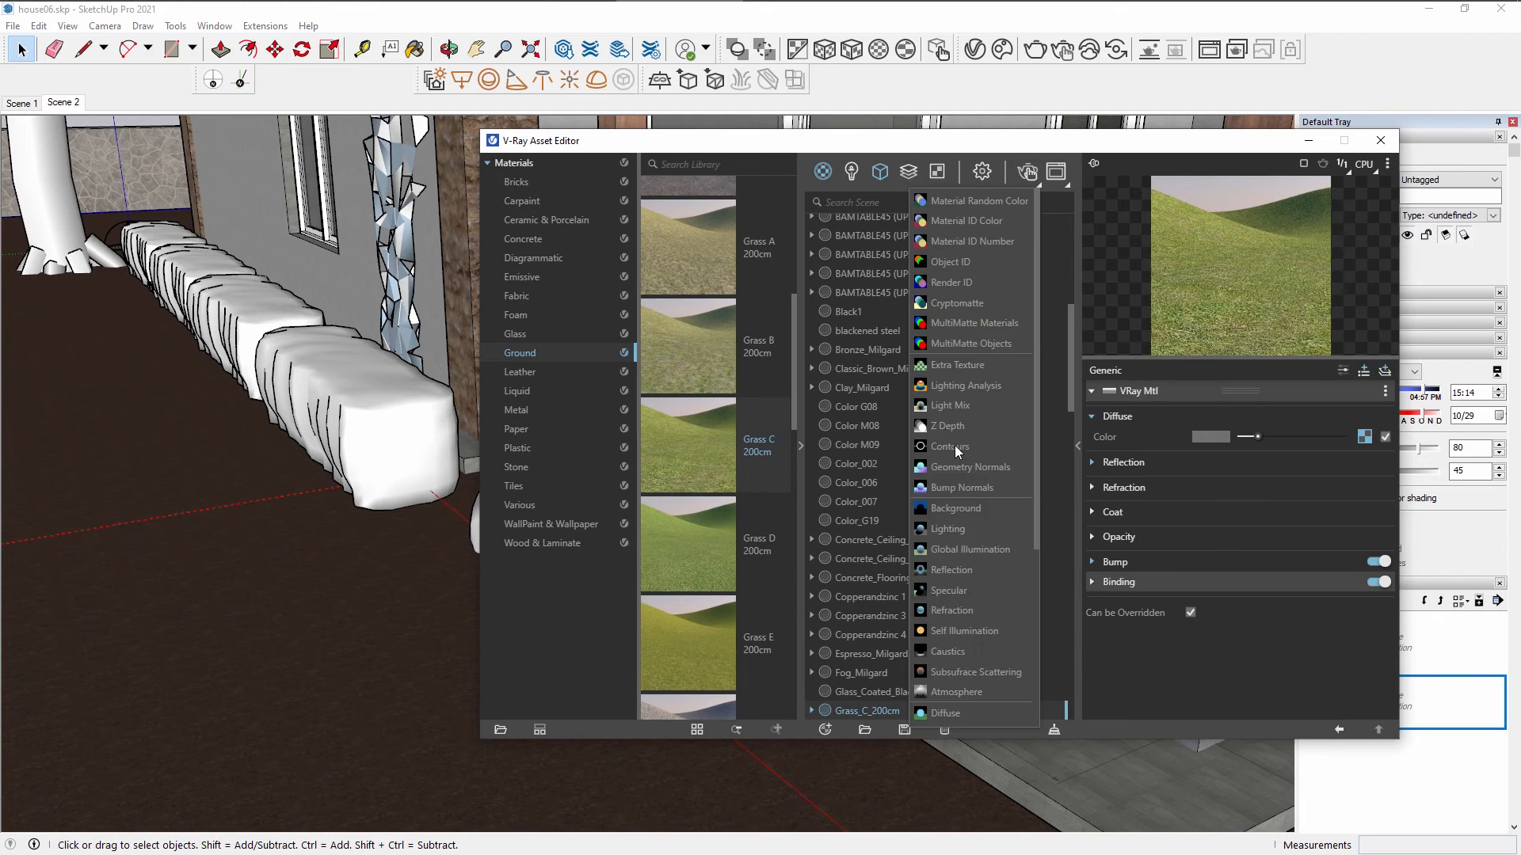
Assign Grass_C_200cm as the material of the Fur geometry.
left_click(879, 171)
left_click(1367, 687)
scroll(1268, 397, "down", 10)
scroll(1267, 404, "up", 3)
left_click(1262, 397)
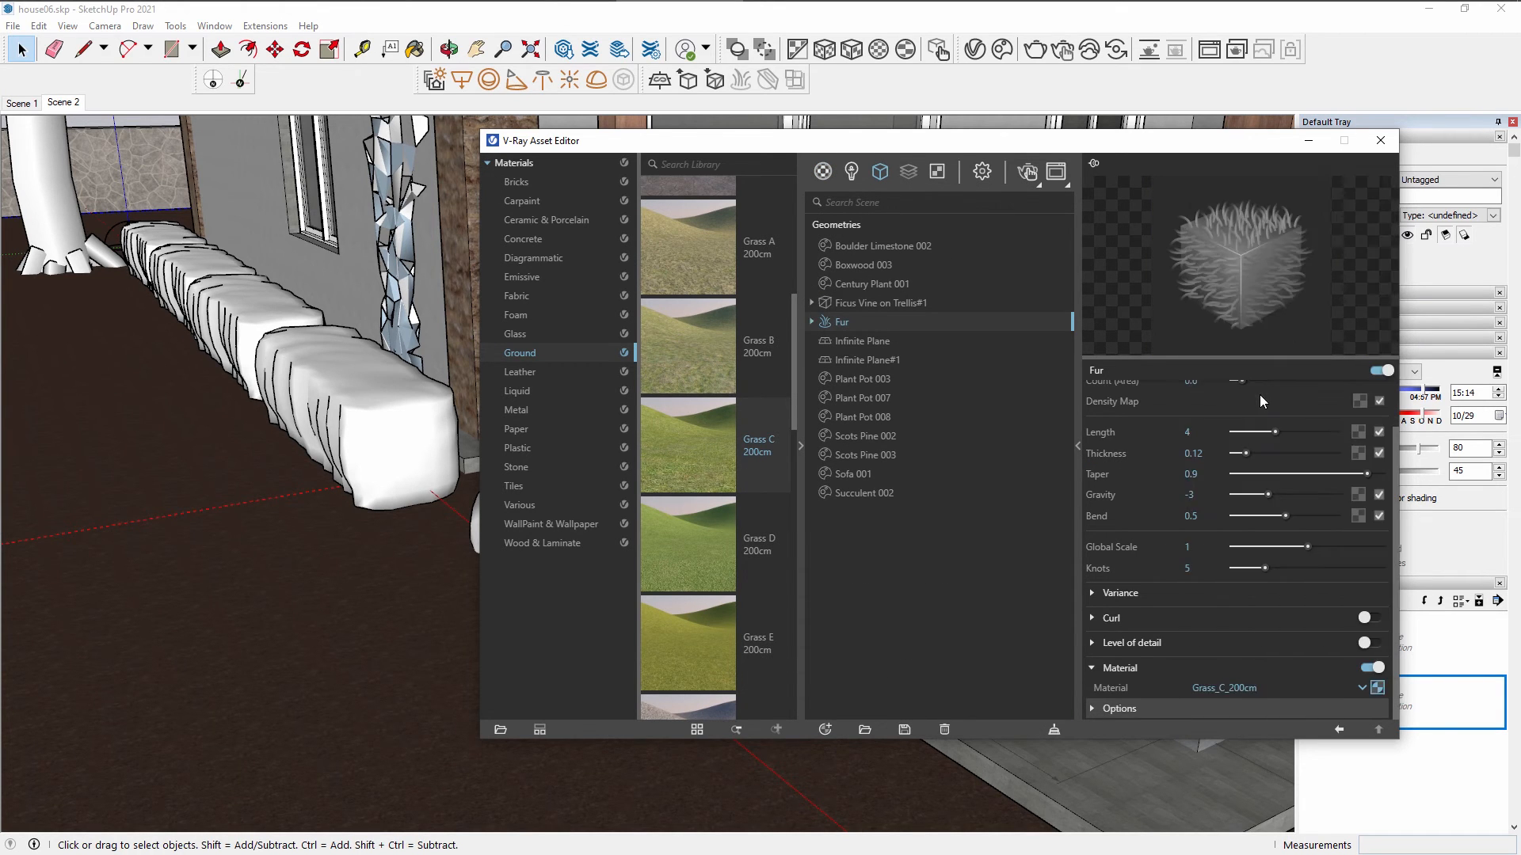
Set the Fur's area count to 3, its length to 8 and its thickness to 0.4.
left_click(1204, 431)
type("0.01")
key("Return")
left_click(1212, 432)
type("8")
key("Tab")
type("0.4")
key("Return")
scroll(1170, 498, "up", 2)
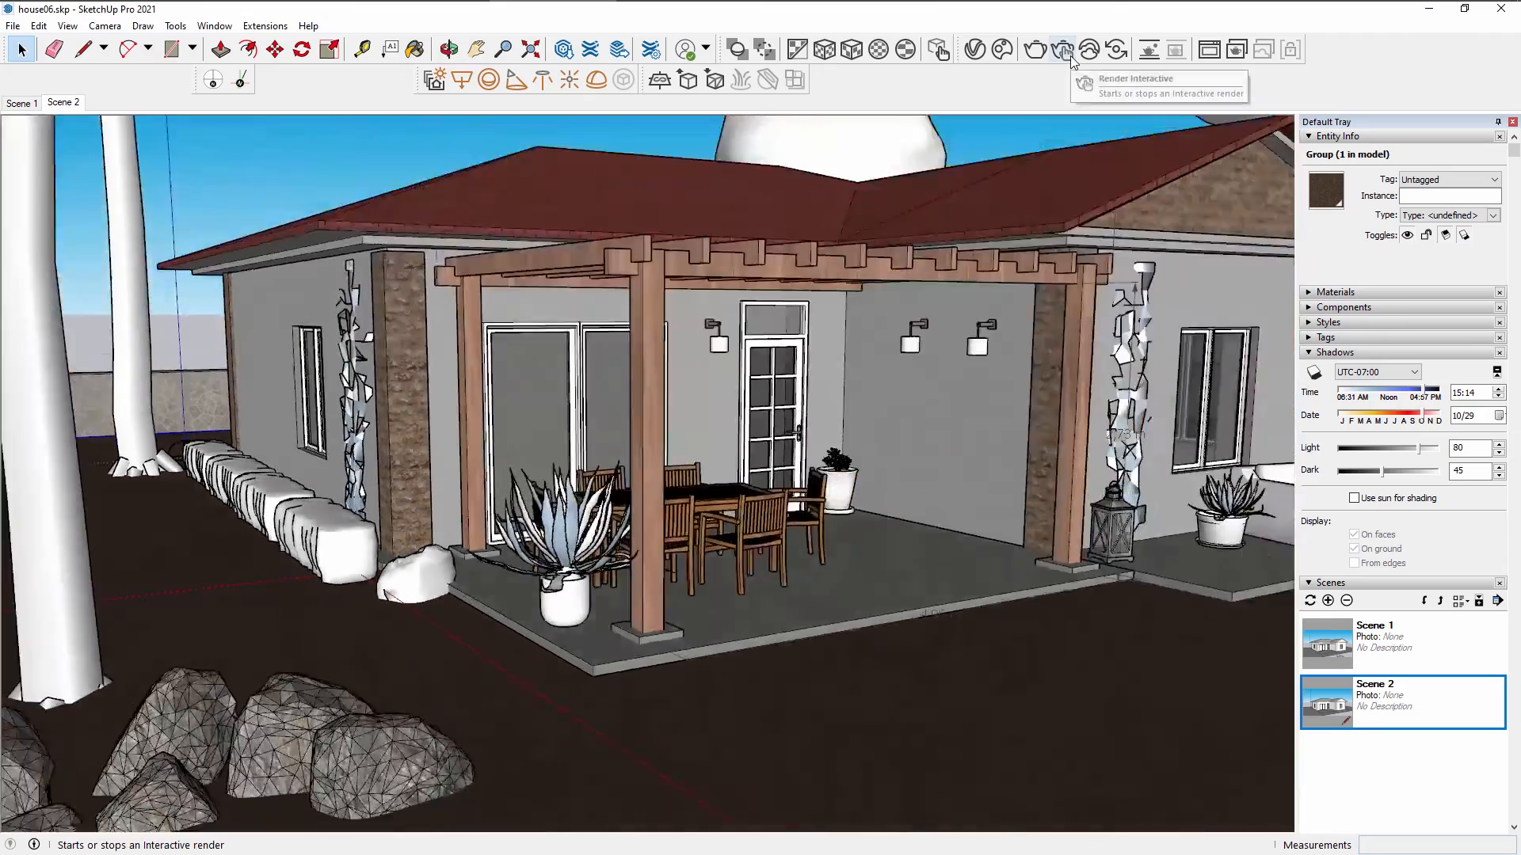
Start an interactive render of the house and limit it to a region over the terrace and its corner pillar.
left_click(1065, 50)
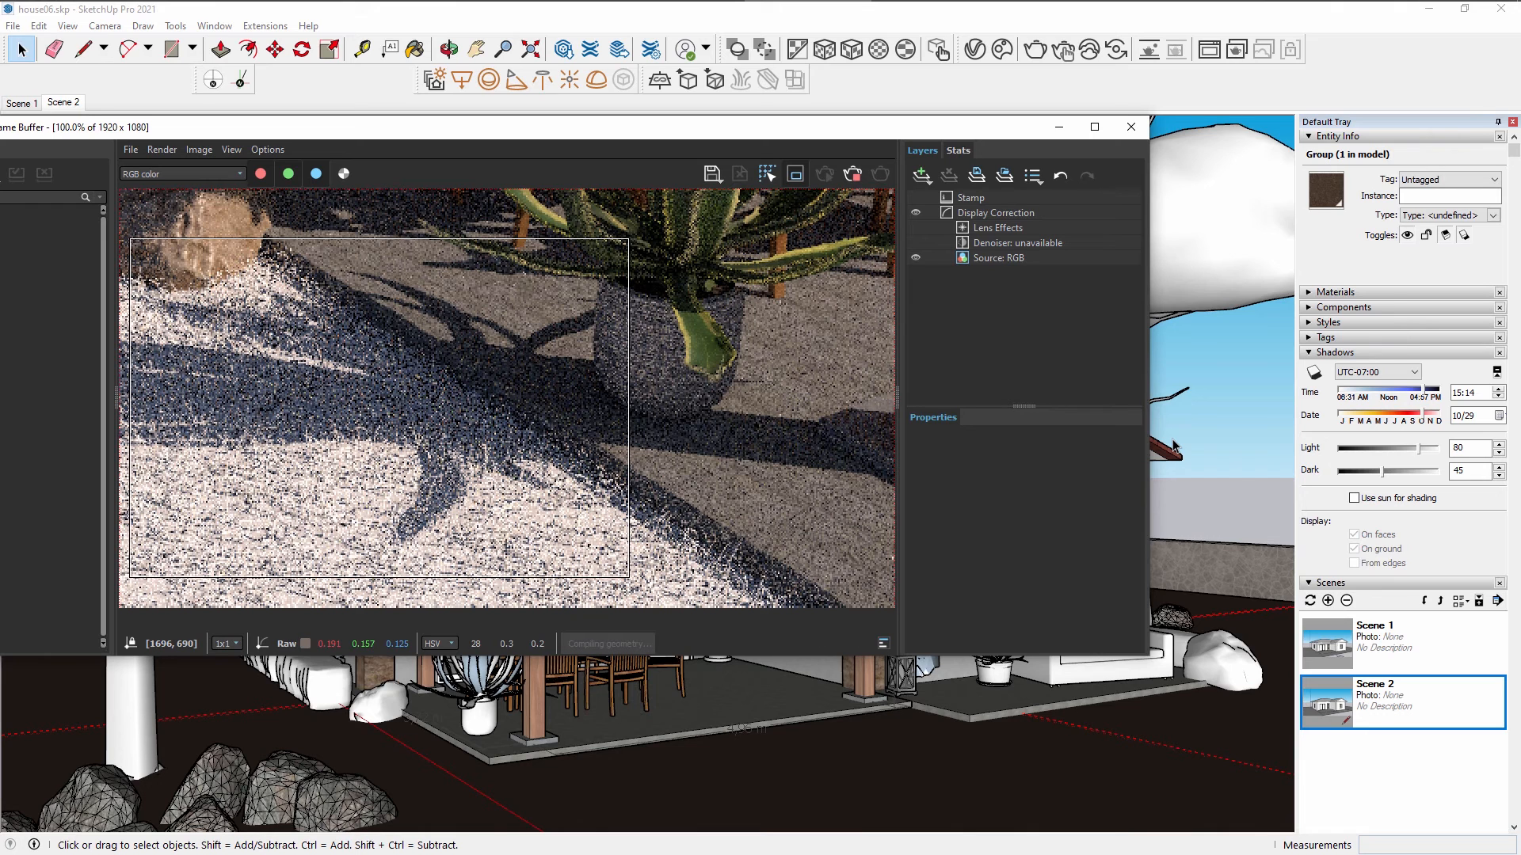
left_click_drag(687, 133, 980, 270)
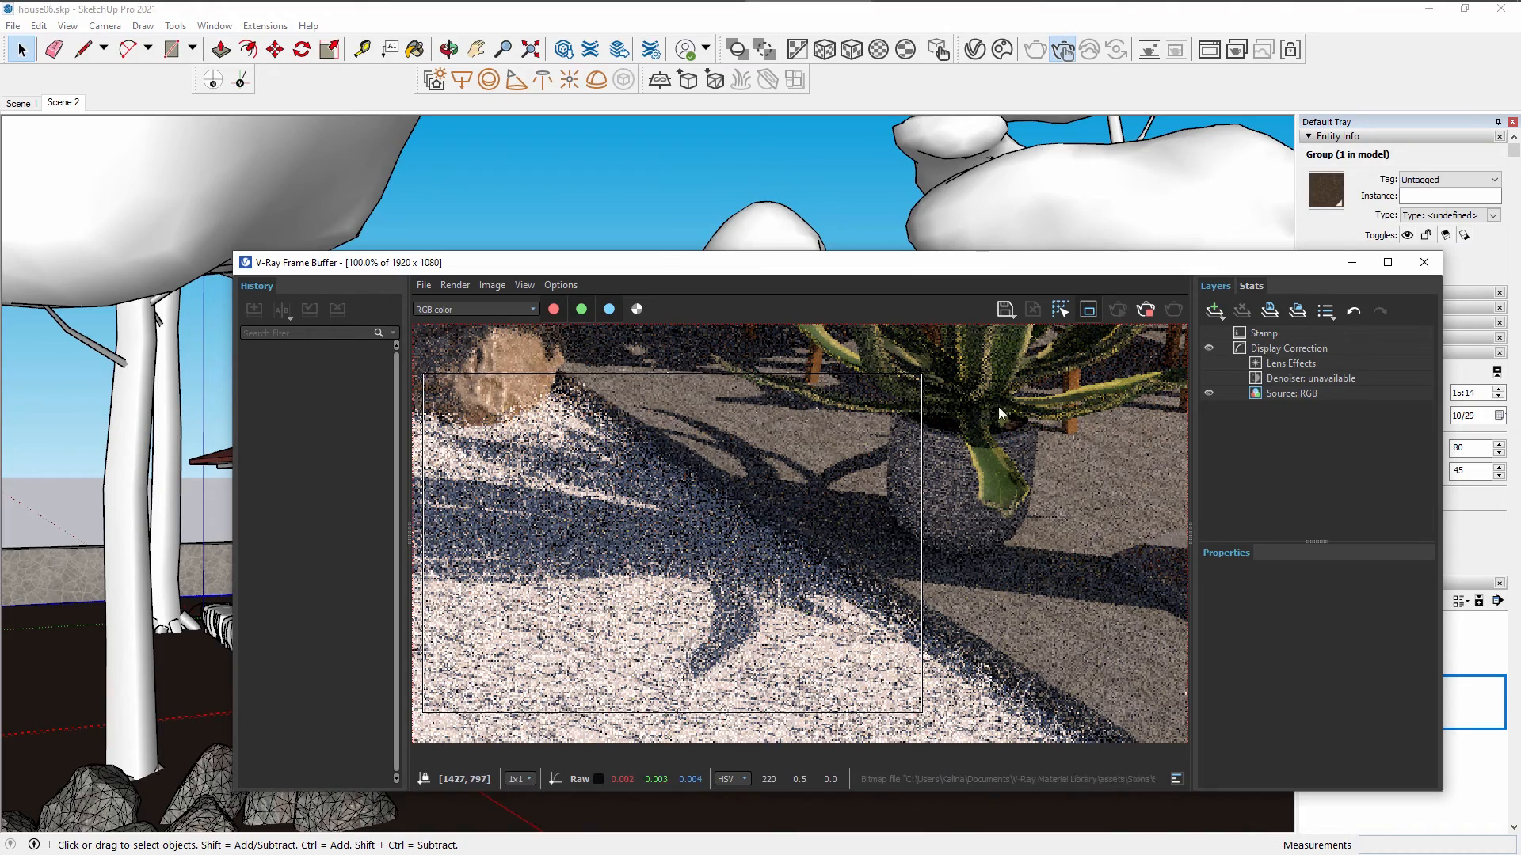
left_click_drag(611, 455, 1019, 668)
scroll(1006, 668, "down", 1)
scroll(805, 682, "up", 1)
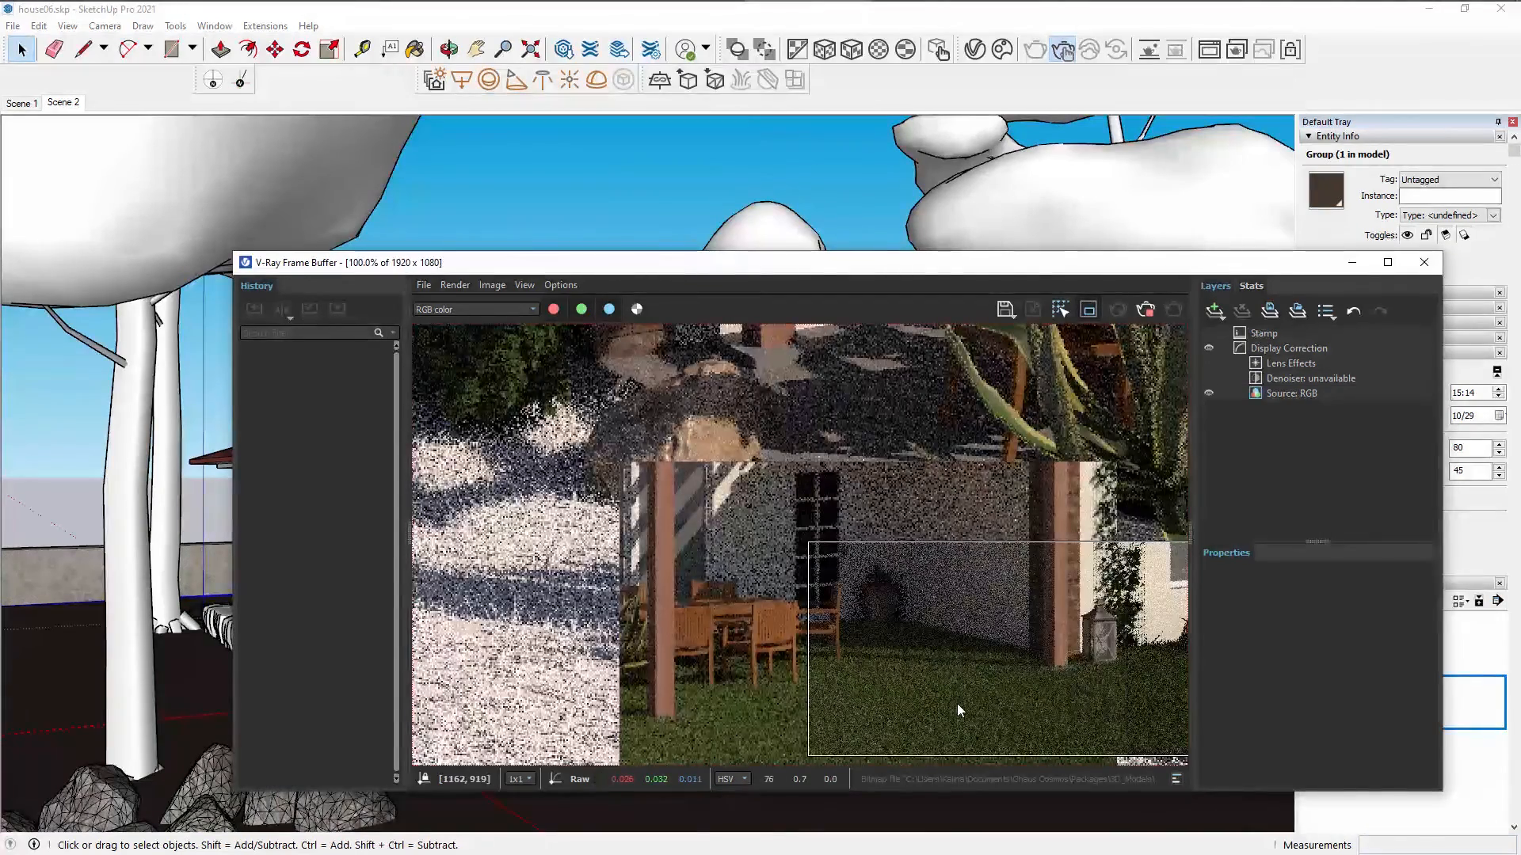
Inspect the rendered grass up close, mark a small region on the terrace, then stop the render and close the frame buffer.
middle_click_drag(963, 700, 906, 681)
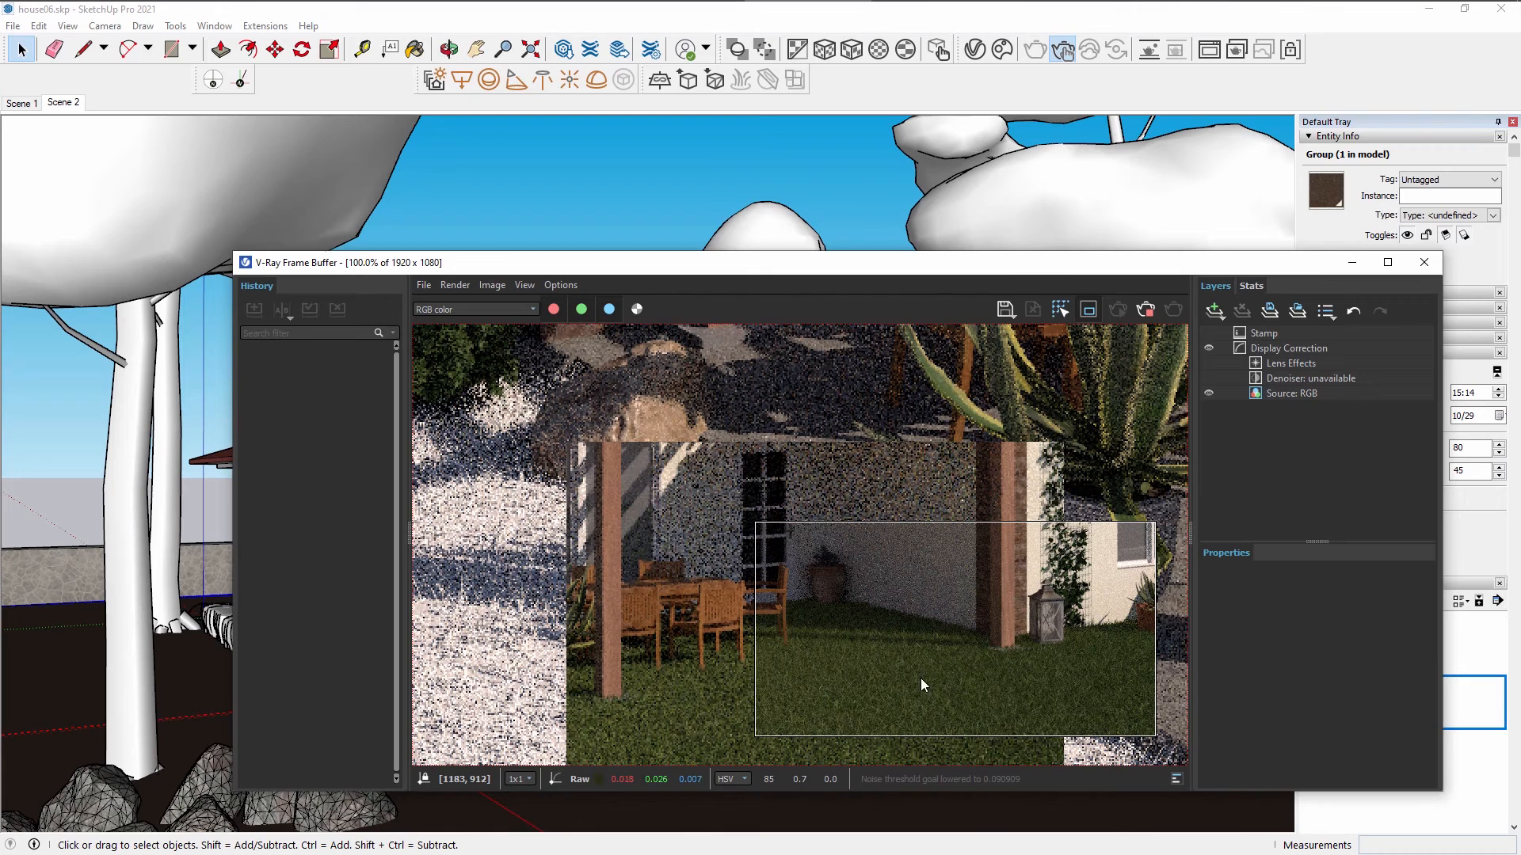
scroll(914, 658, "up", 2)
scroll(915, 658, "down", 1)
middle_click_drag(937, 621, 830, 614)
left_click_drag(709, 567, 761, 583)
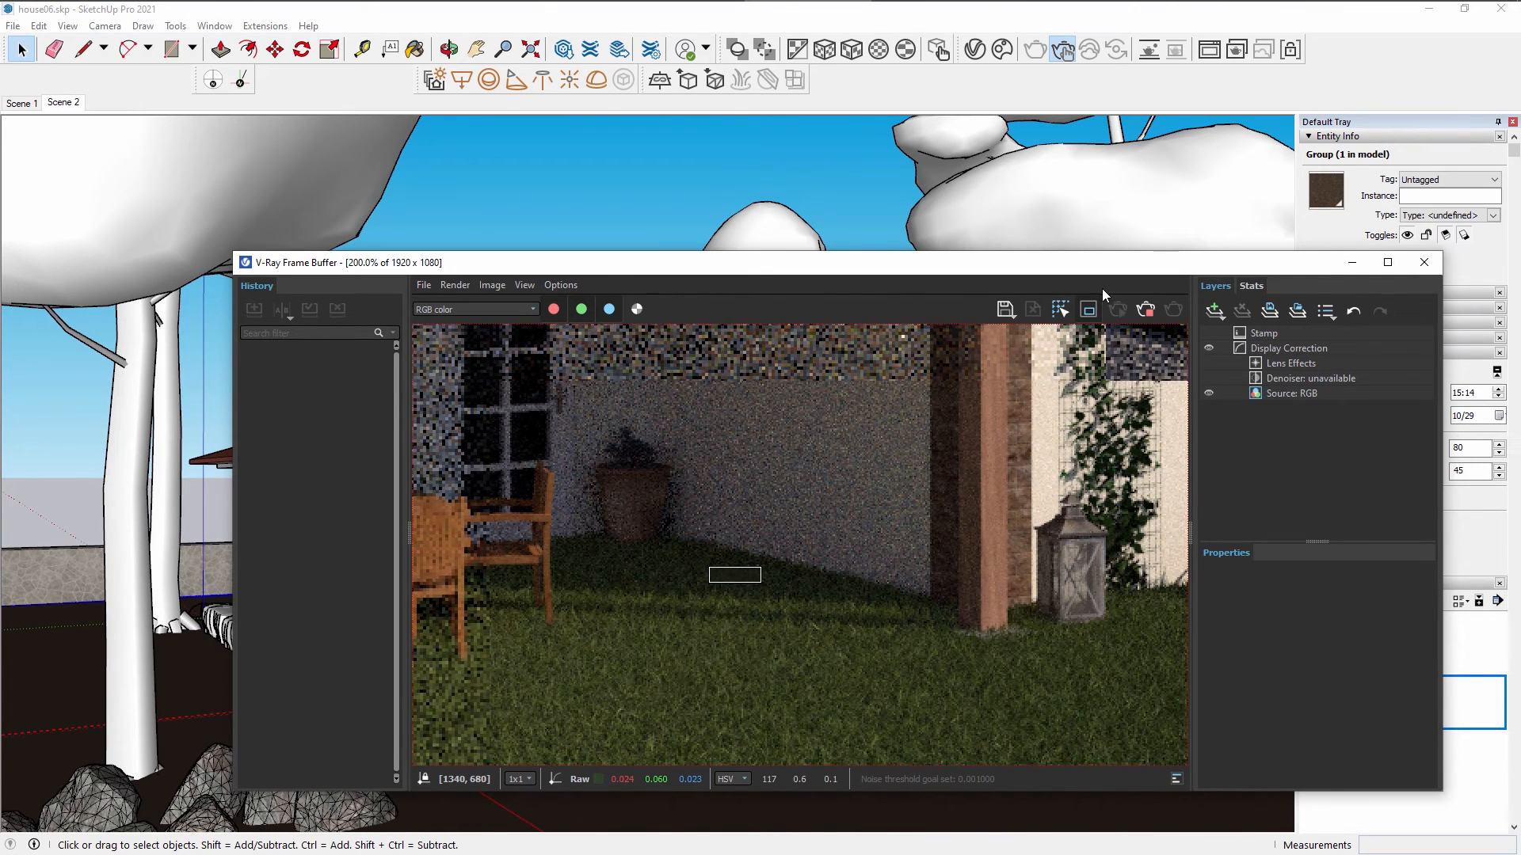
left_click(1142, 316)
left_click(1424, 263)
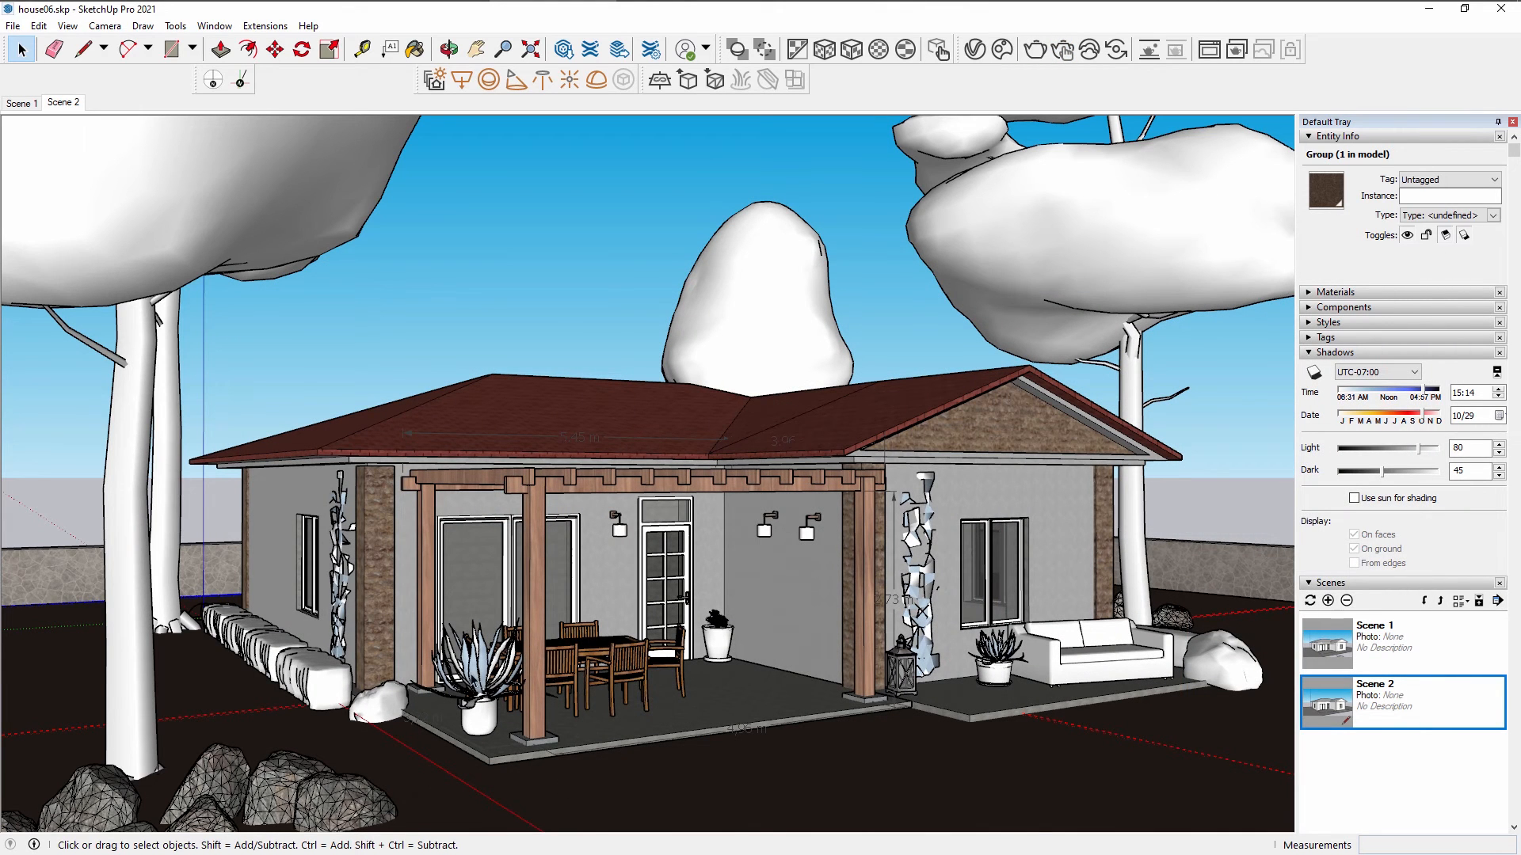
Set the Fur's length to 6 and its area count to 2.
left_click(810, 711)
scroll(765, 712, "up", 3)
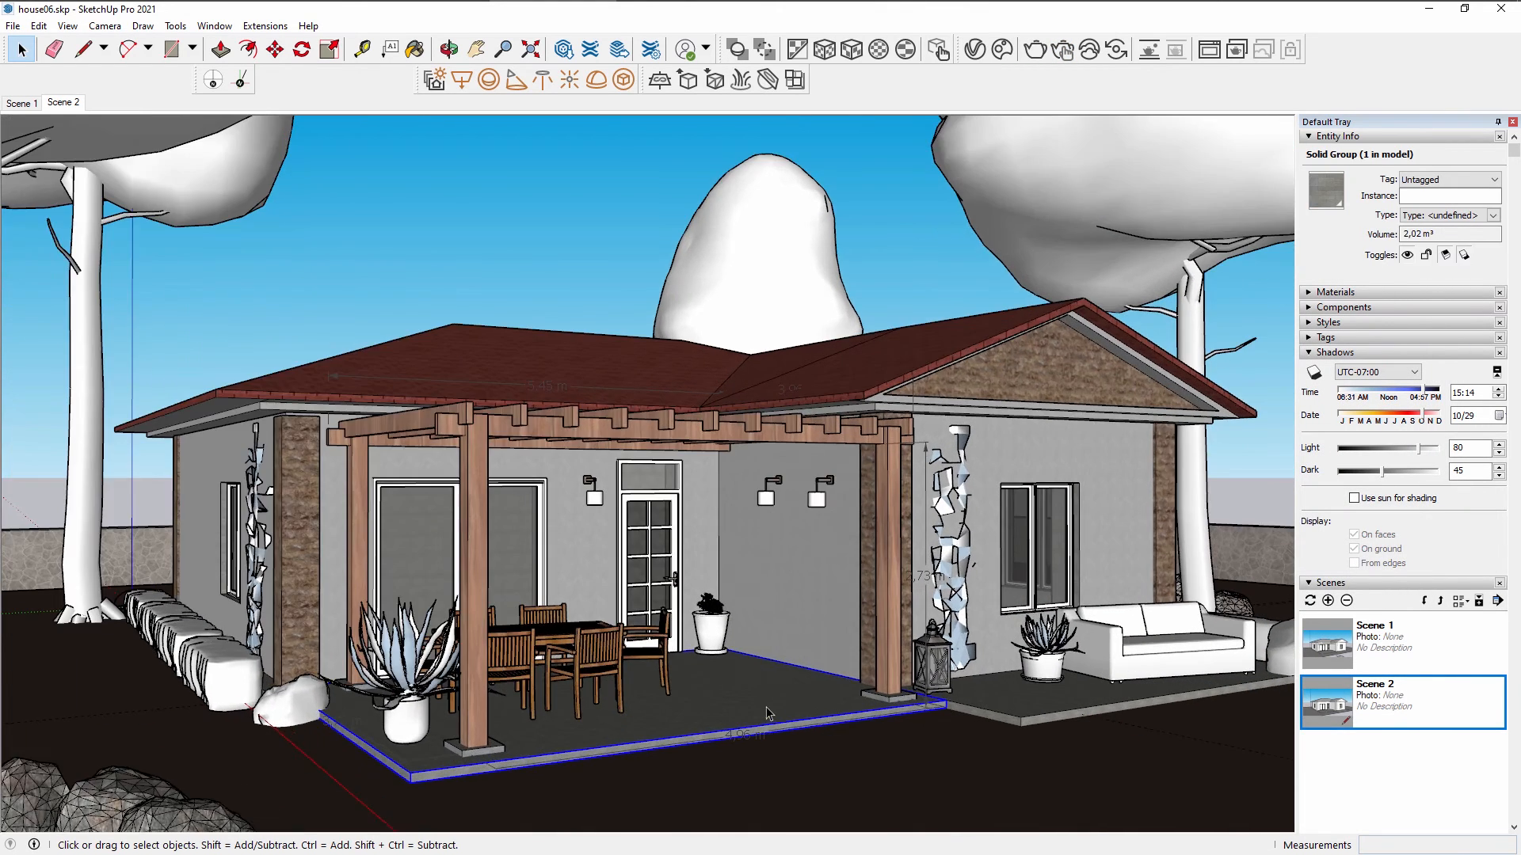
middle_click_drag(882, 748, 858, 701)
scroll(823, 757, "down", 5)
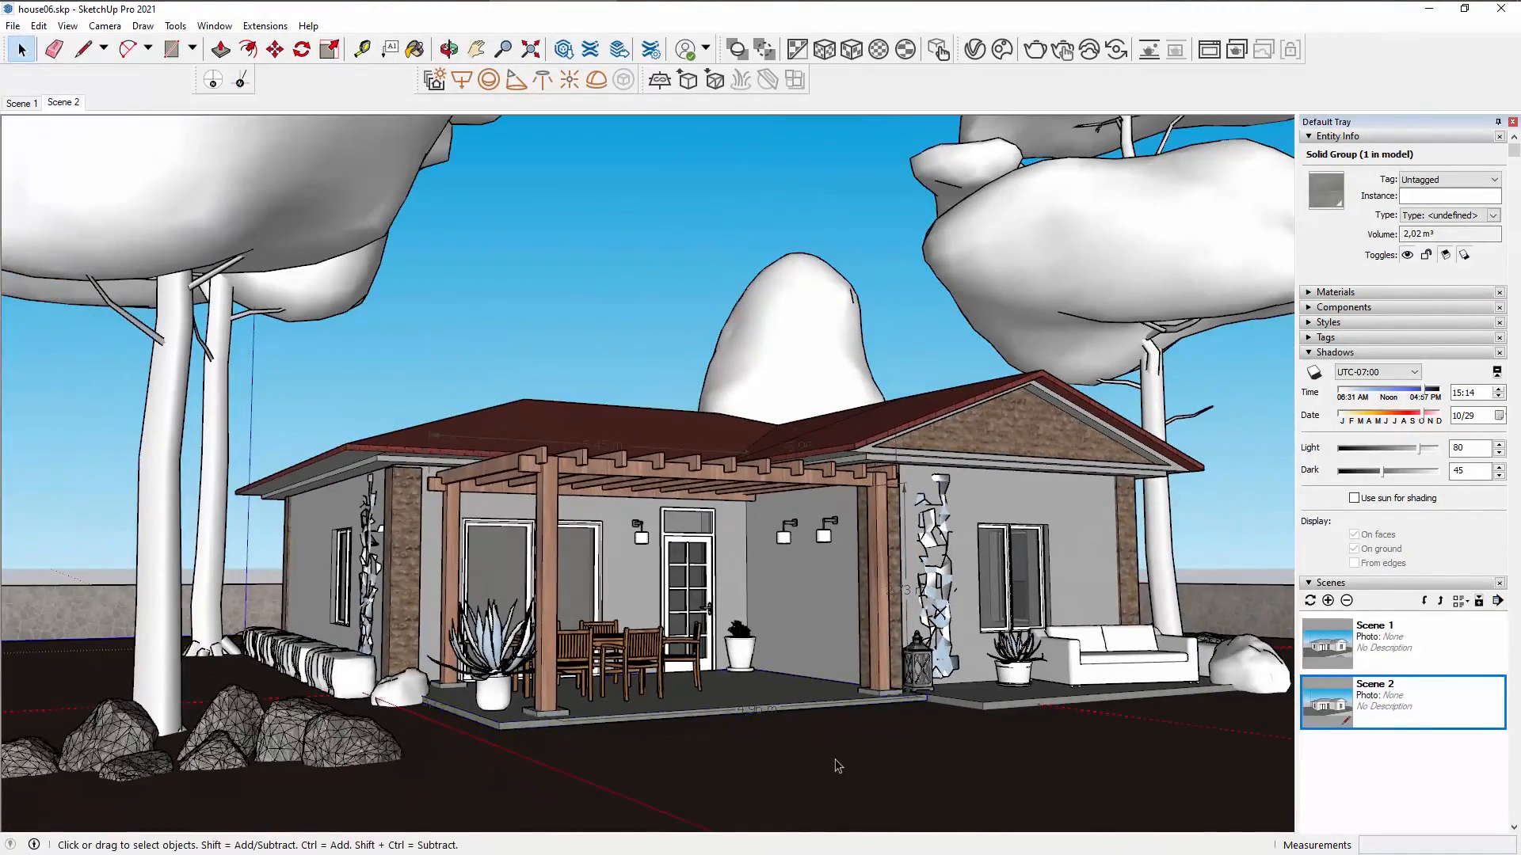
left_click(837, 766)
middle_click_drag(838, 760, 841, 576)
left_click(975, 54)
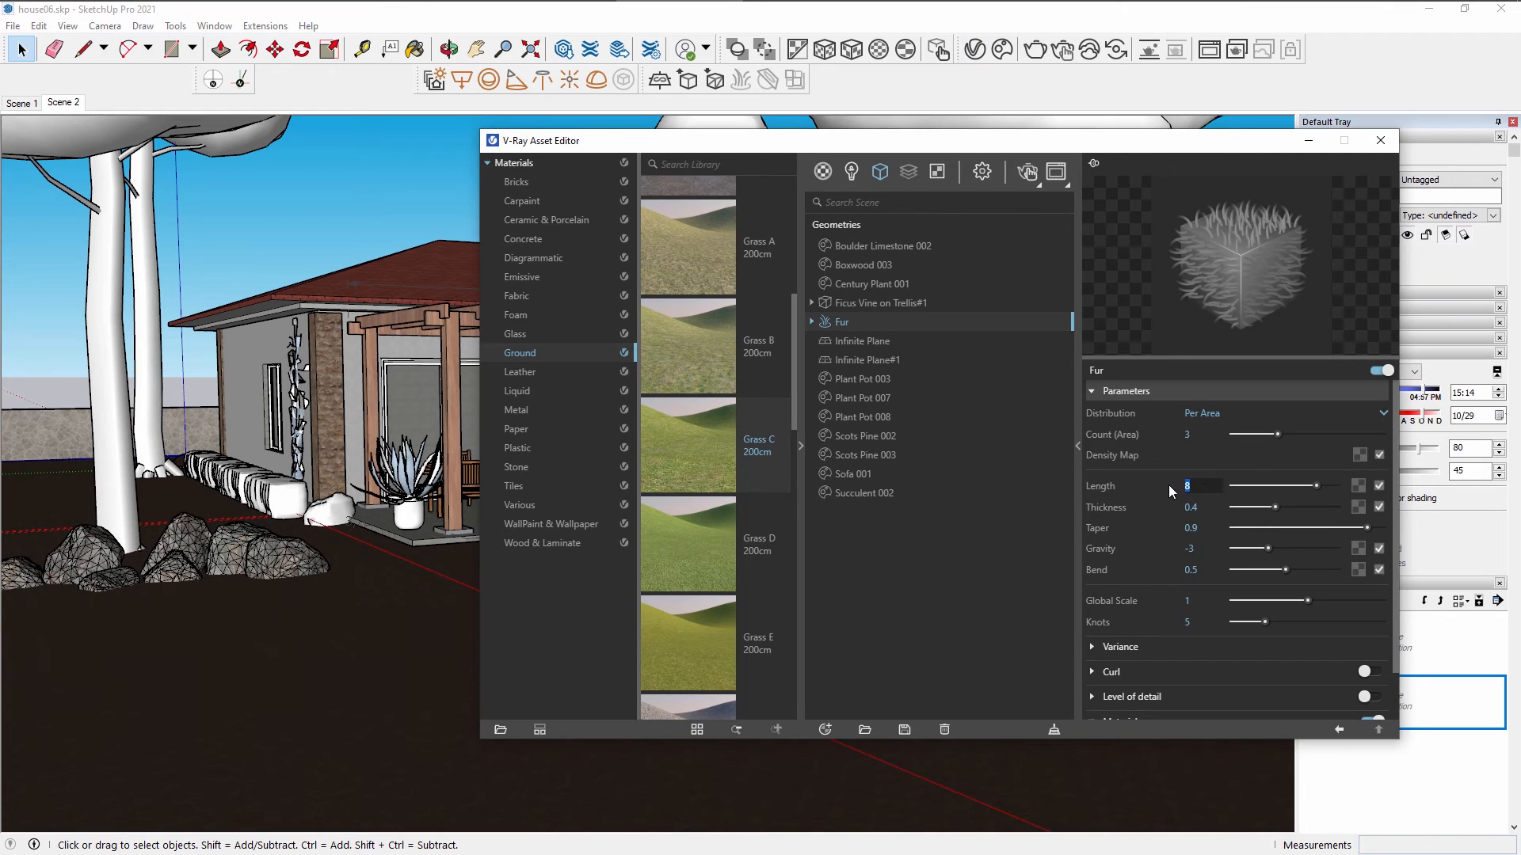
type("6")
key("Return")
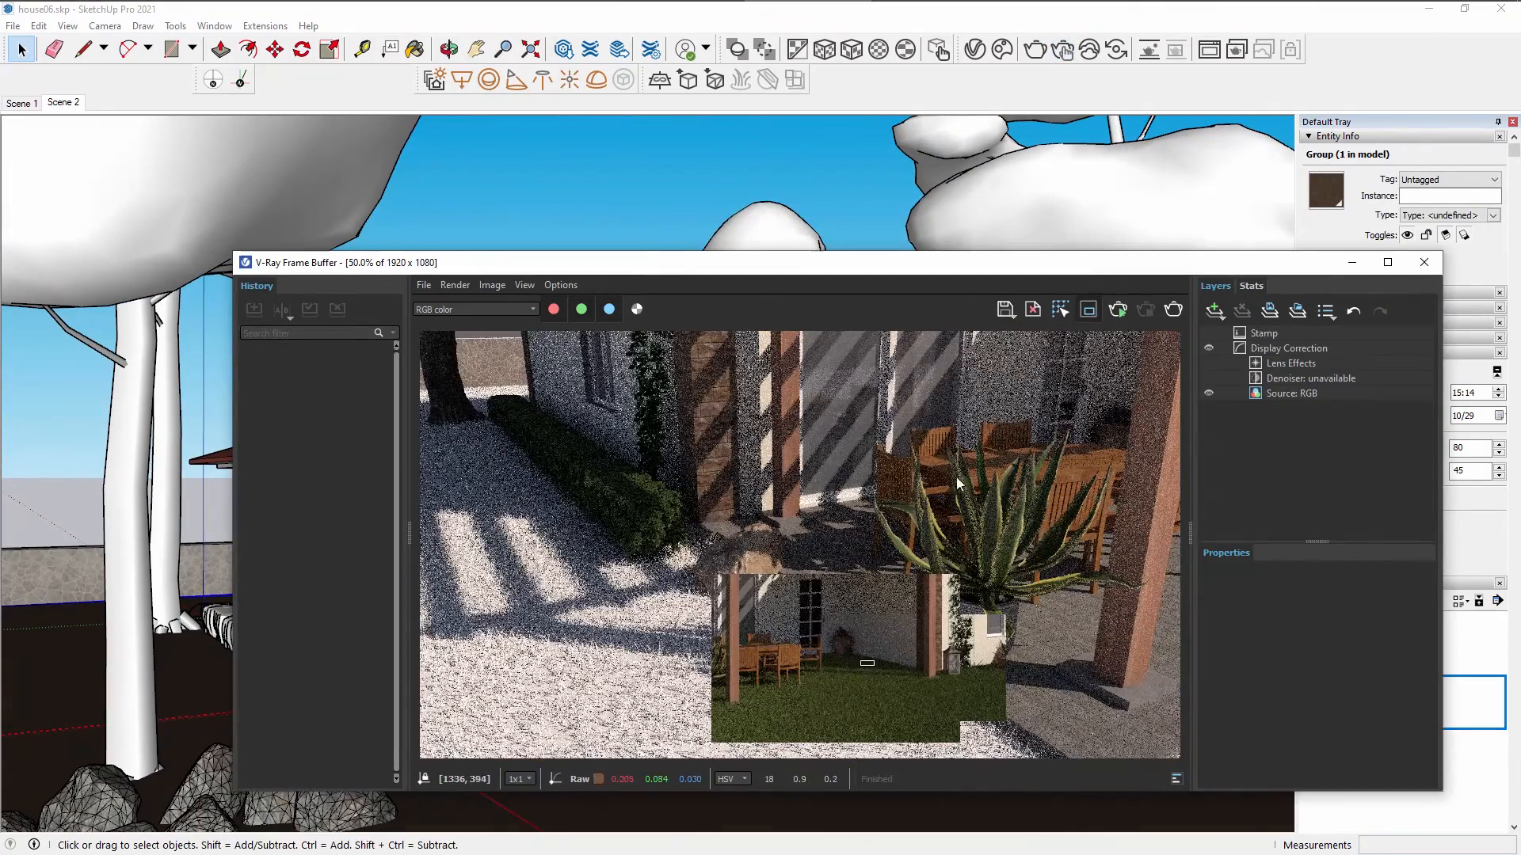
Run an interactive render of the whole house, stop it and close the frame buffer.
left_click(1116, 309)
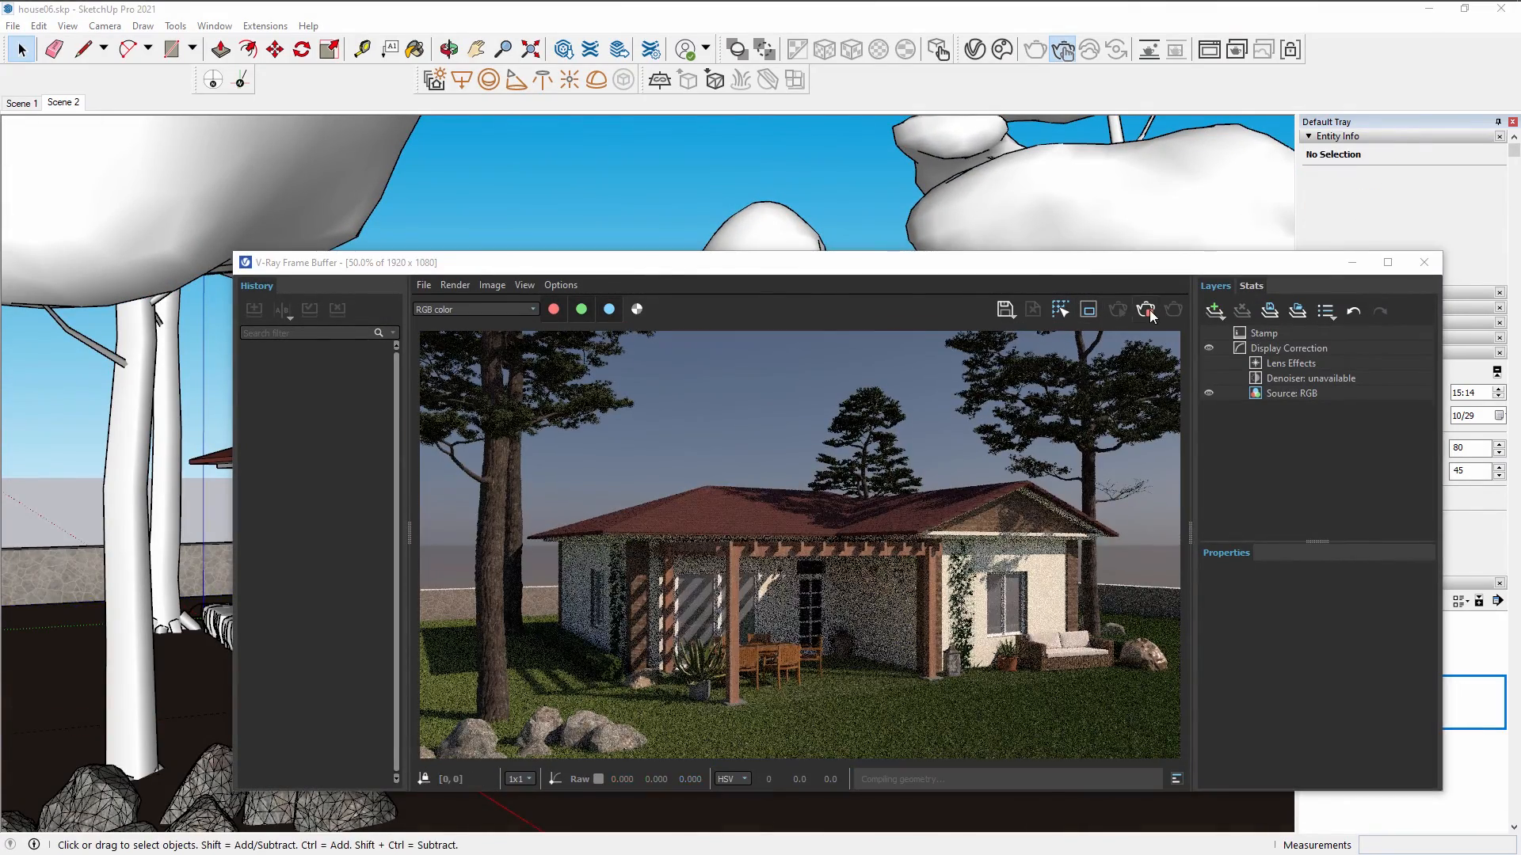
left_click(1147, 310)
left_click(1424, 262)
Save two new camera views of the house as Scene 3 and Scene 4.
mouse_move(759, 721)
middle_mouse_down()
mouse_move(797, 674)
mouse_move(816, 689)
mouse_move(834, 667)
middle_mouse_up()
left_click(805, 727)
middle_click_drag(805, 727, 824, 725)
left_click(1328, 600)
middle_click_drag(587, 761, 673, 784)
left_click(1328, 600)
left_click(1103, 723)
Open the Fur geometry's length for editing in the Asset Editor and close the editor.
left_click(974, 49)
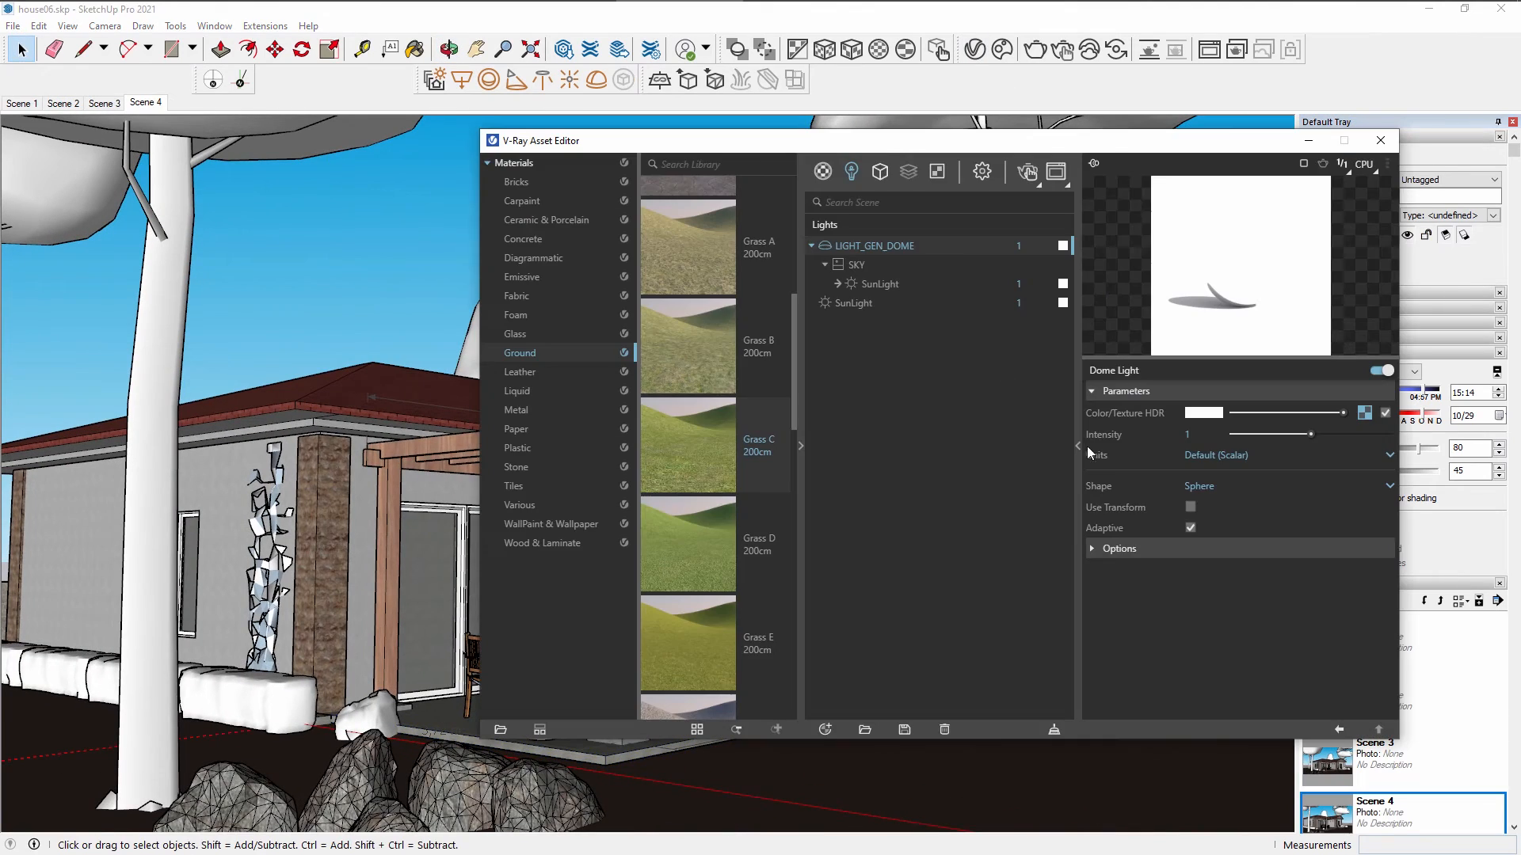
left_click(909, 171)
left_click(863, 322)
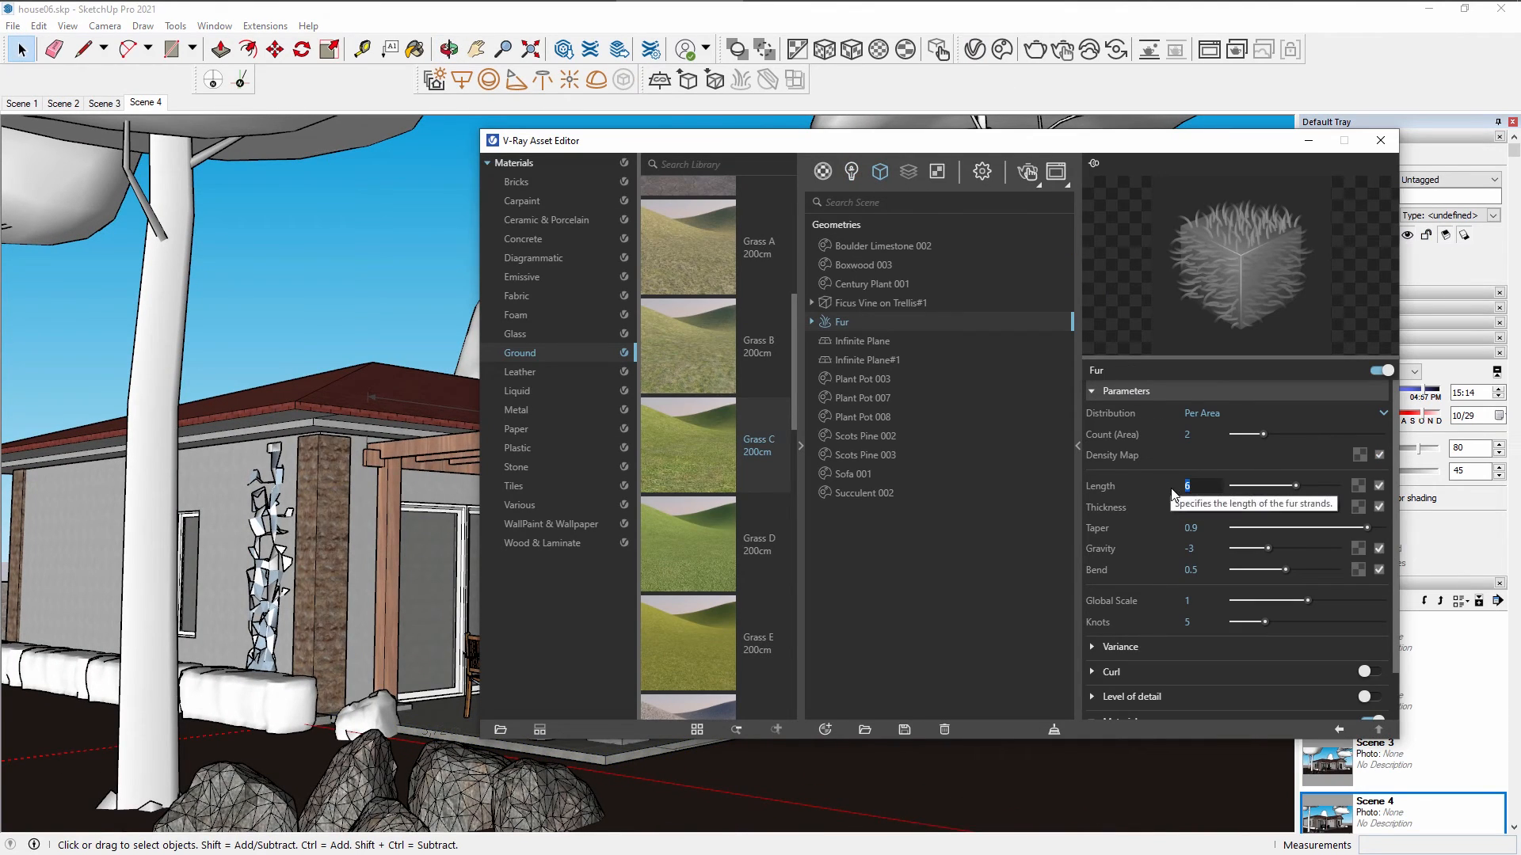
left_click(1380, 140)
With an interactive render running, reframe the house and move the foreground pine behind the boulders about 0.48 m.
left_click(1002, 49)
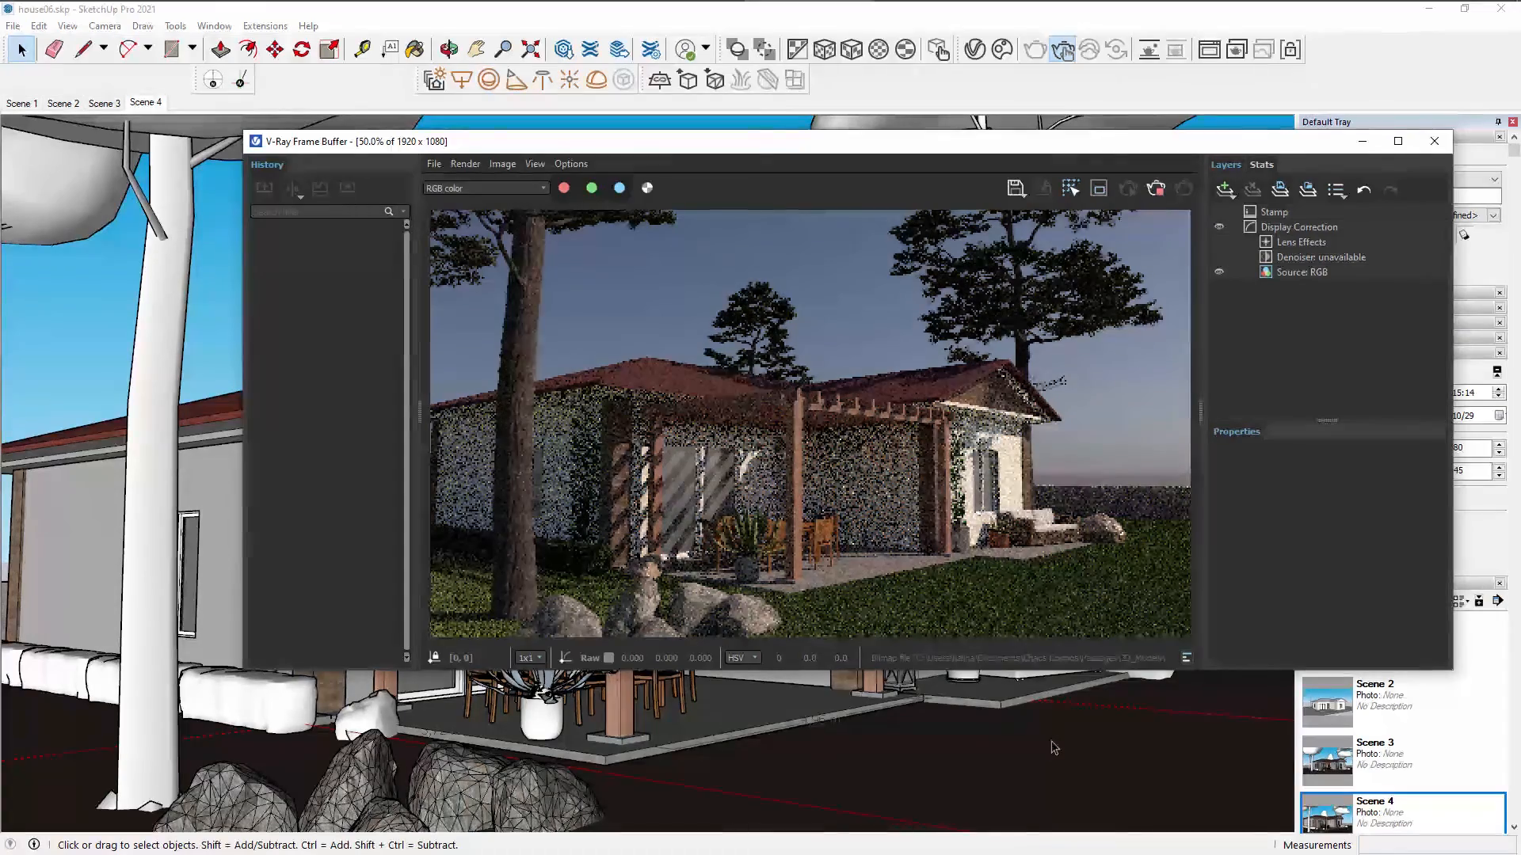
mouse_move(1052, 746)
middle_mouse_down()
mouse_move(974, 723)
mouse_move(1005, 720)
mouse_move(985, 789)
mouse_move(965, 752)
mouse_move(992, 754)
middle_mouse_up()
left_click(87, 707)
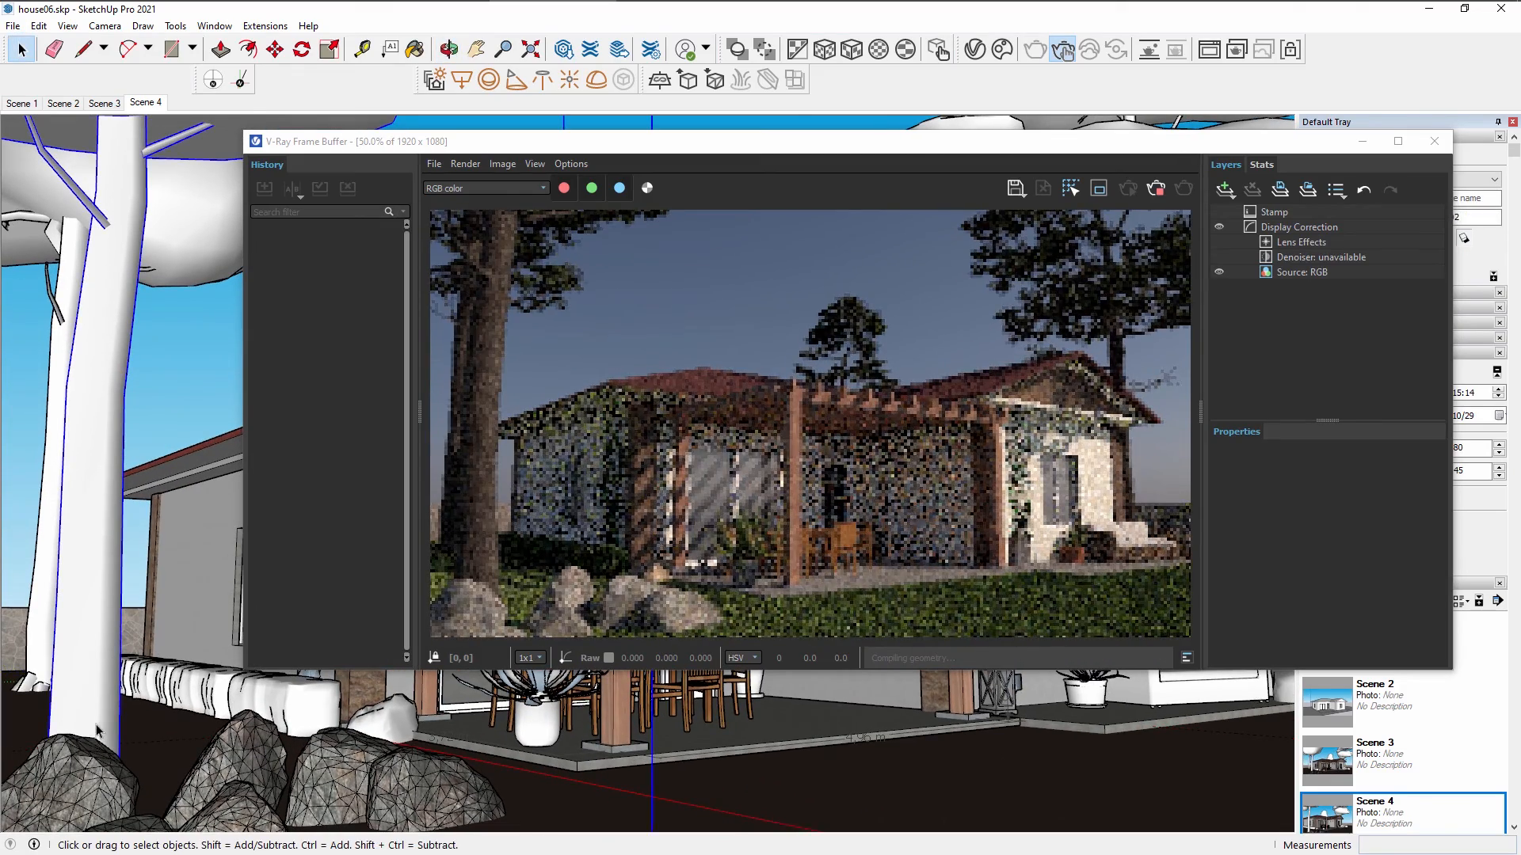
key("m")
left_click(90, 709)
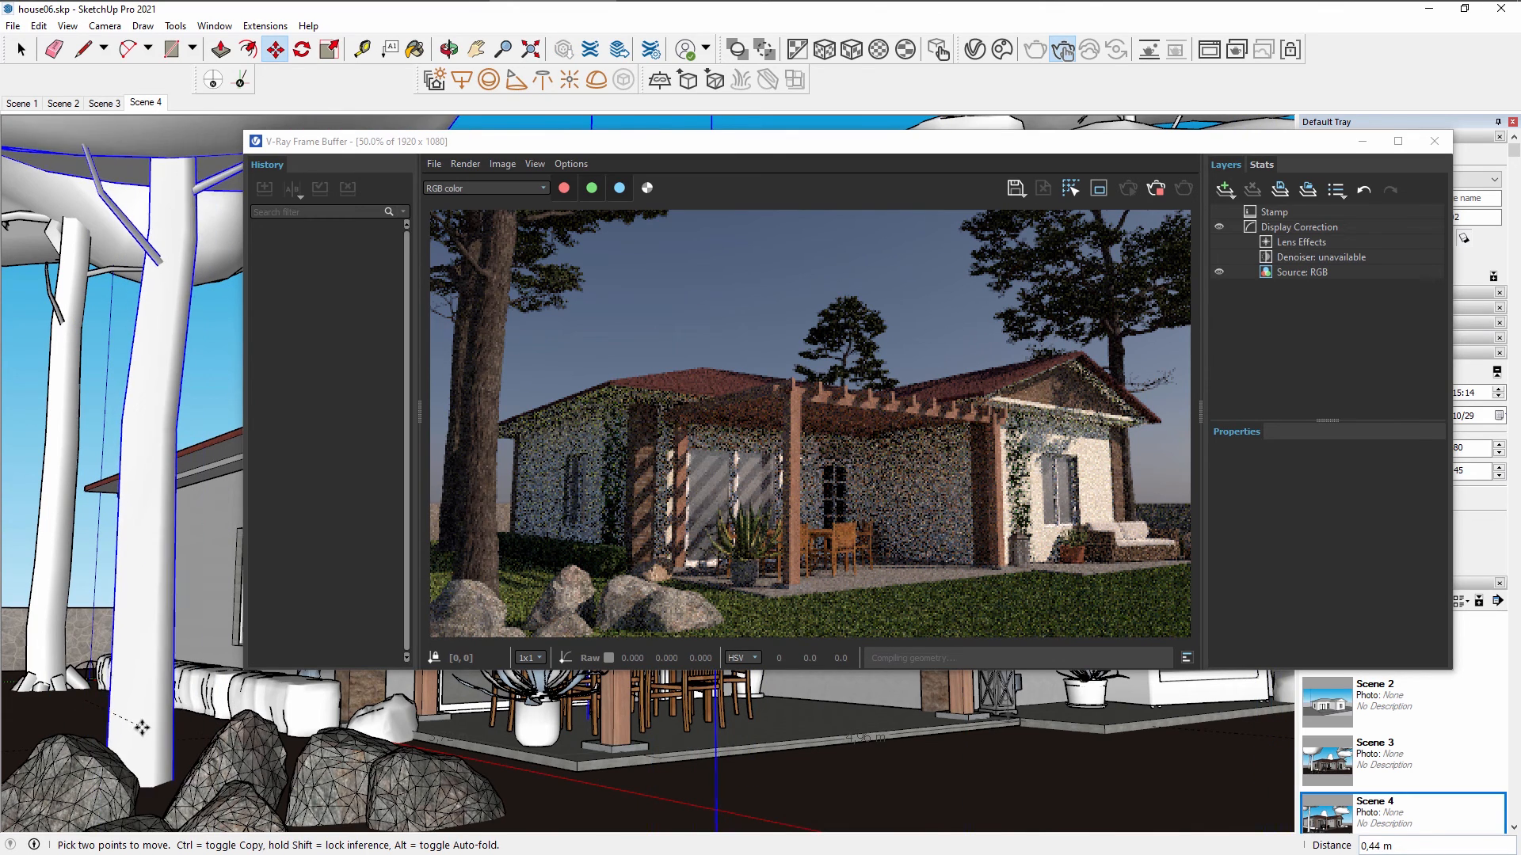
left_click(144, 734)
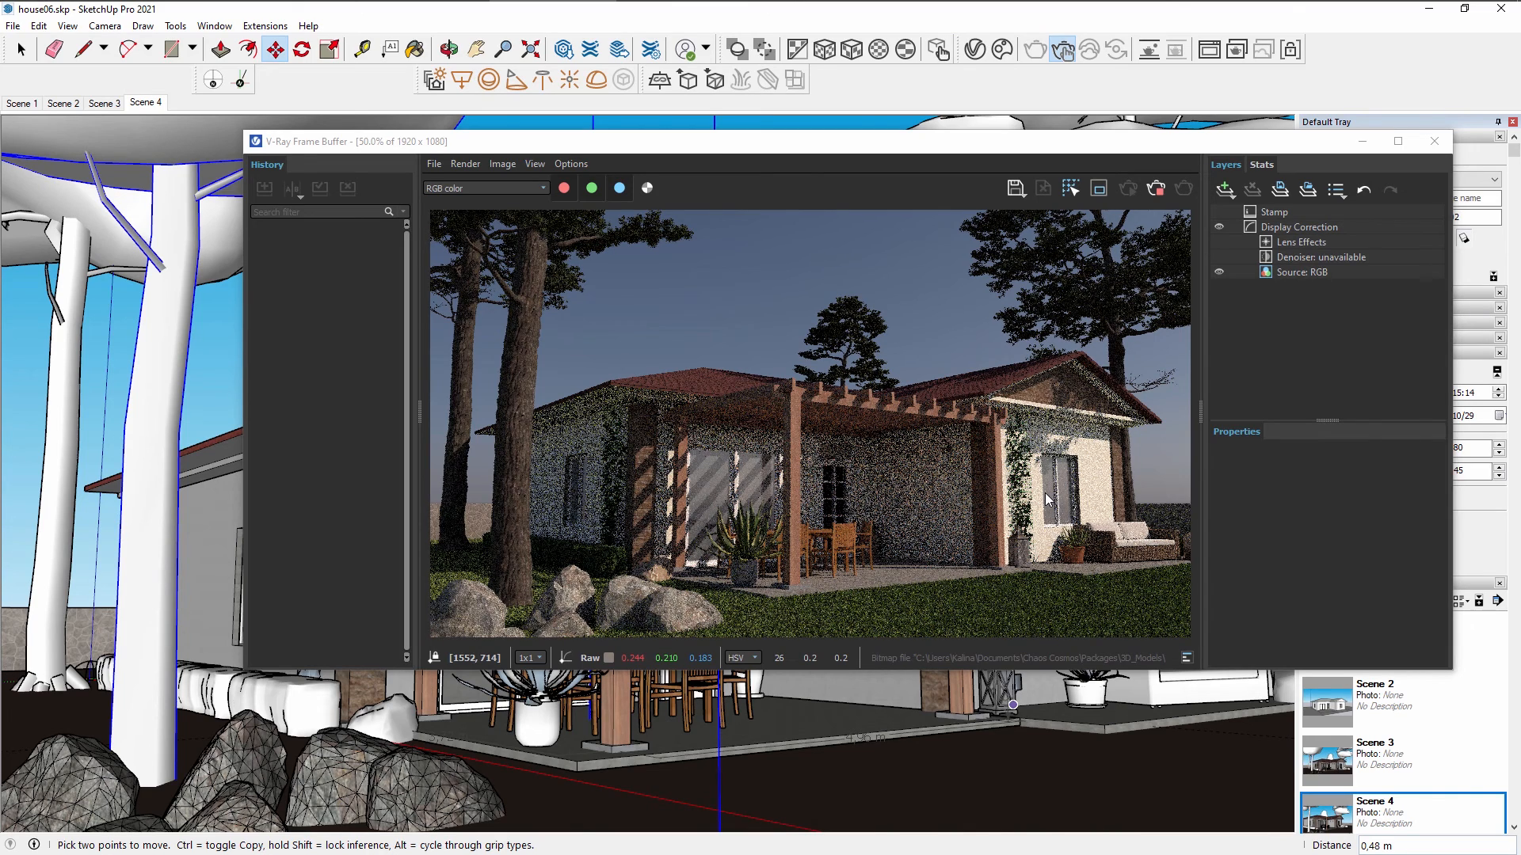
Stop the render, close the frame buffer and save the current view as Scene 5.
left_click(1154, 196)
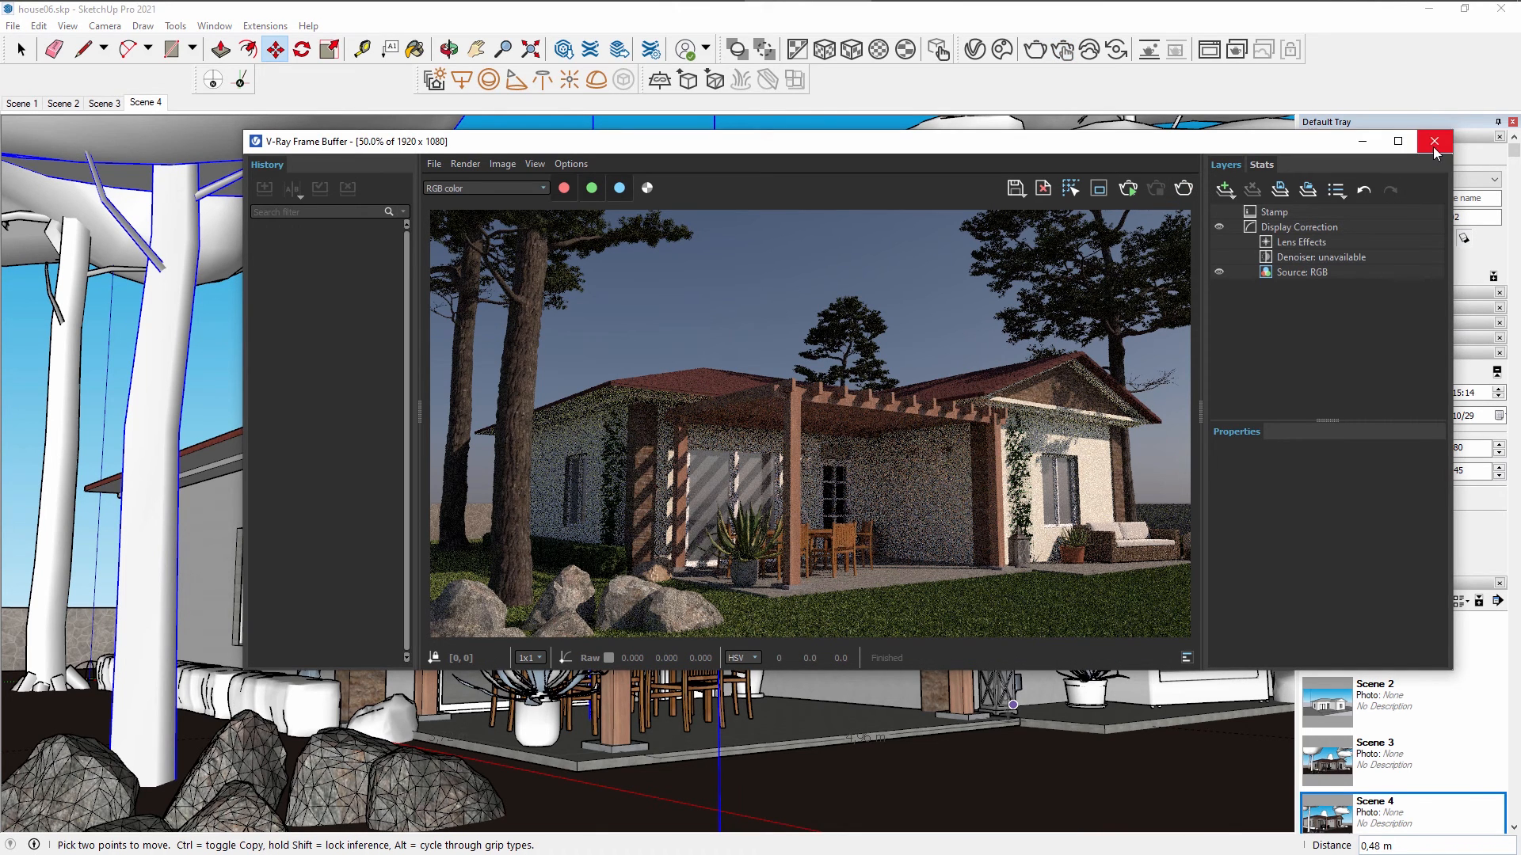
left_click(1434, 144)
key("space")
left_click(760, 667)
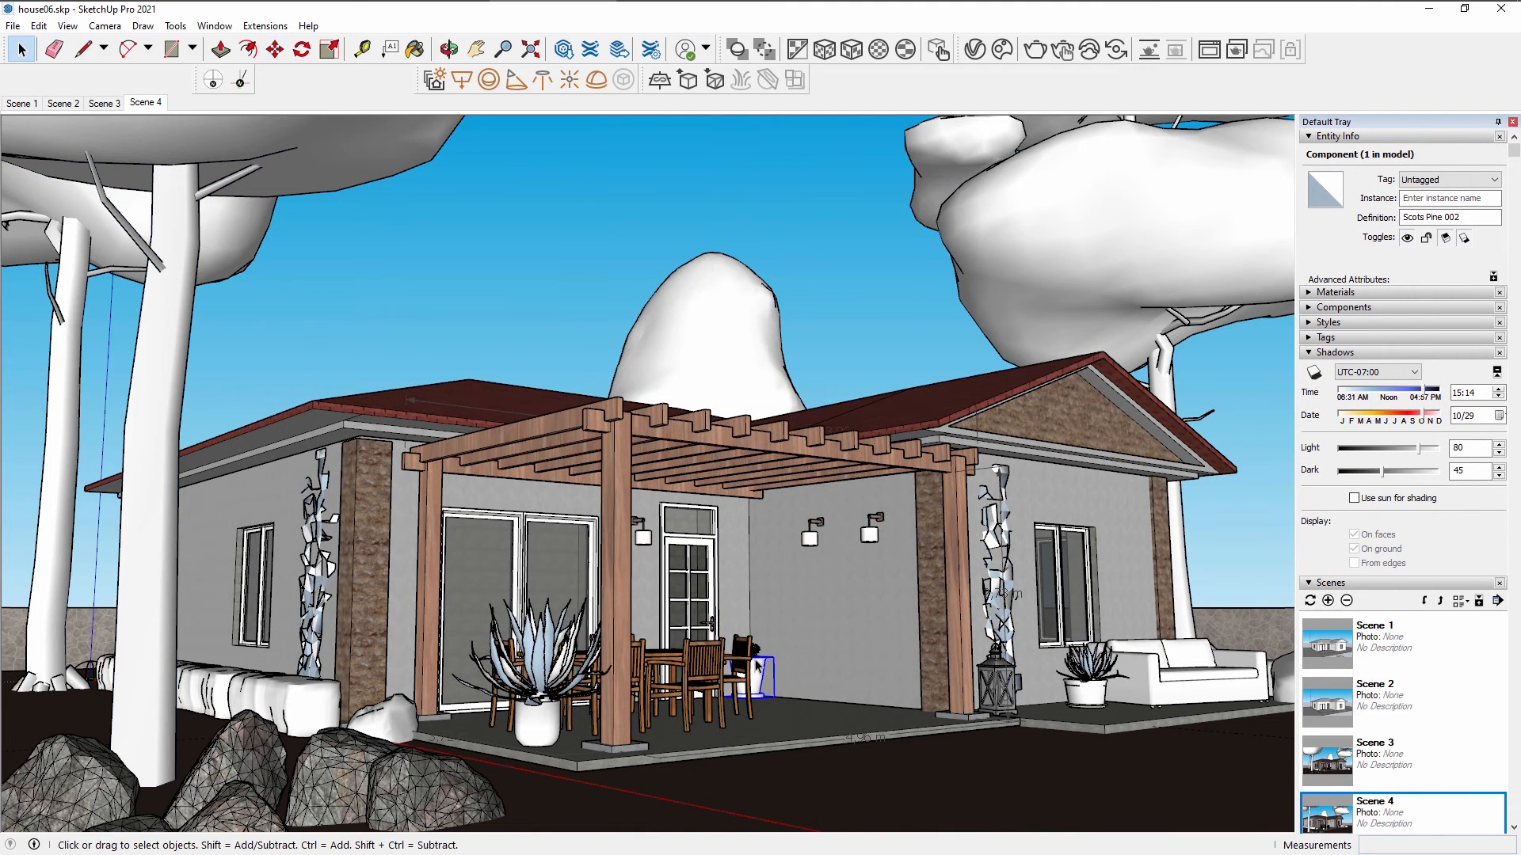
left_click(1329, 601)
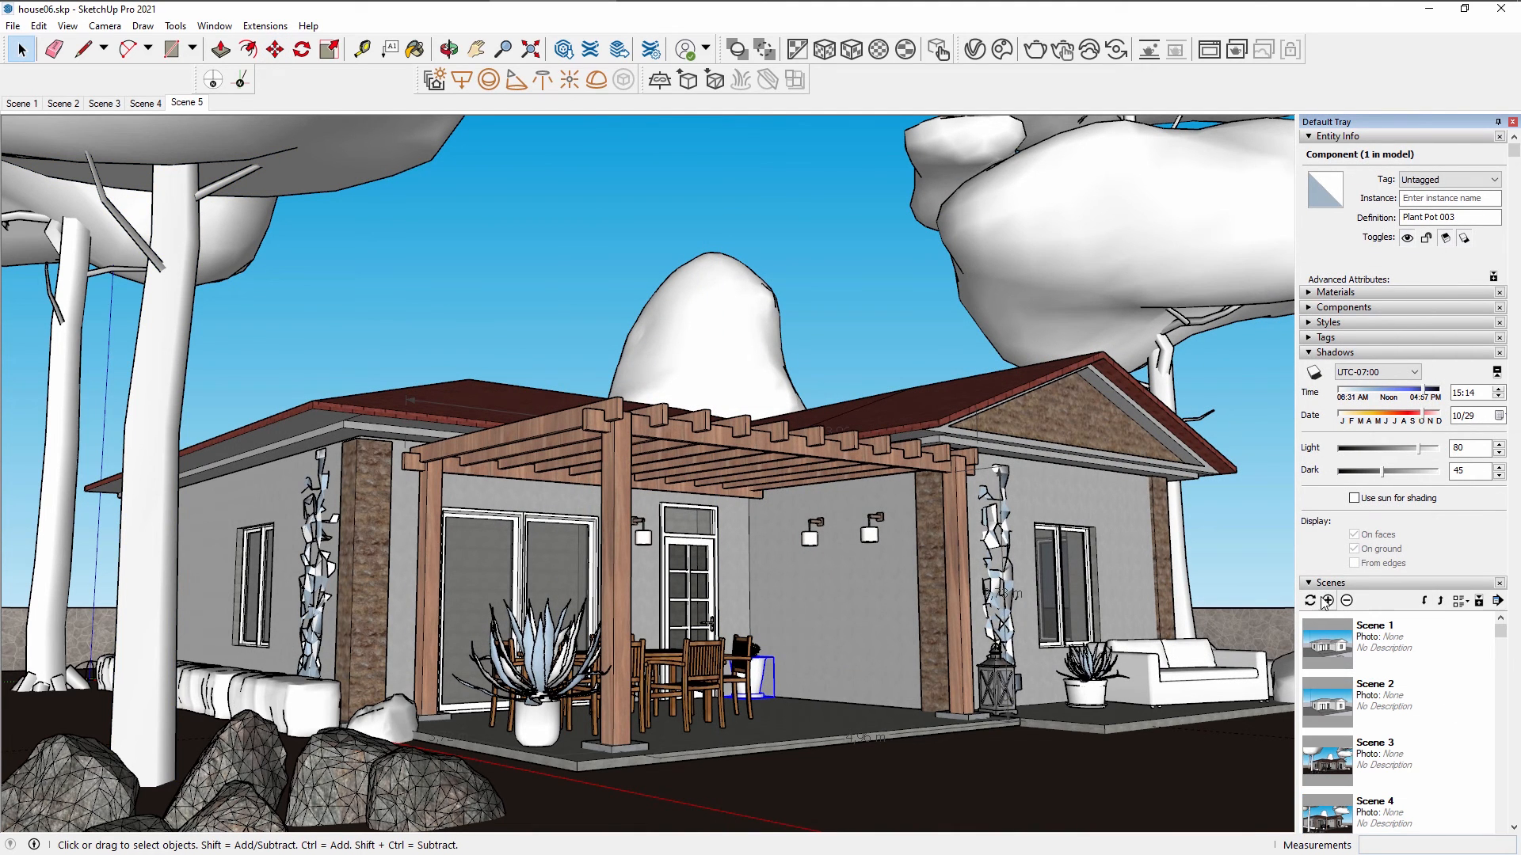
Move the plant pot and its succulent together about 2.76 m along the terrace wall, next to the corner pillar.
left_click(760, 648, "shift")
scroll(792, 661, "up", 4)
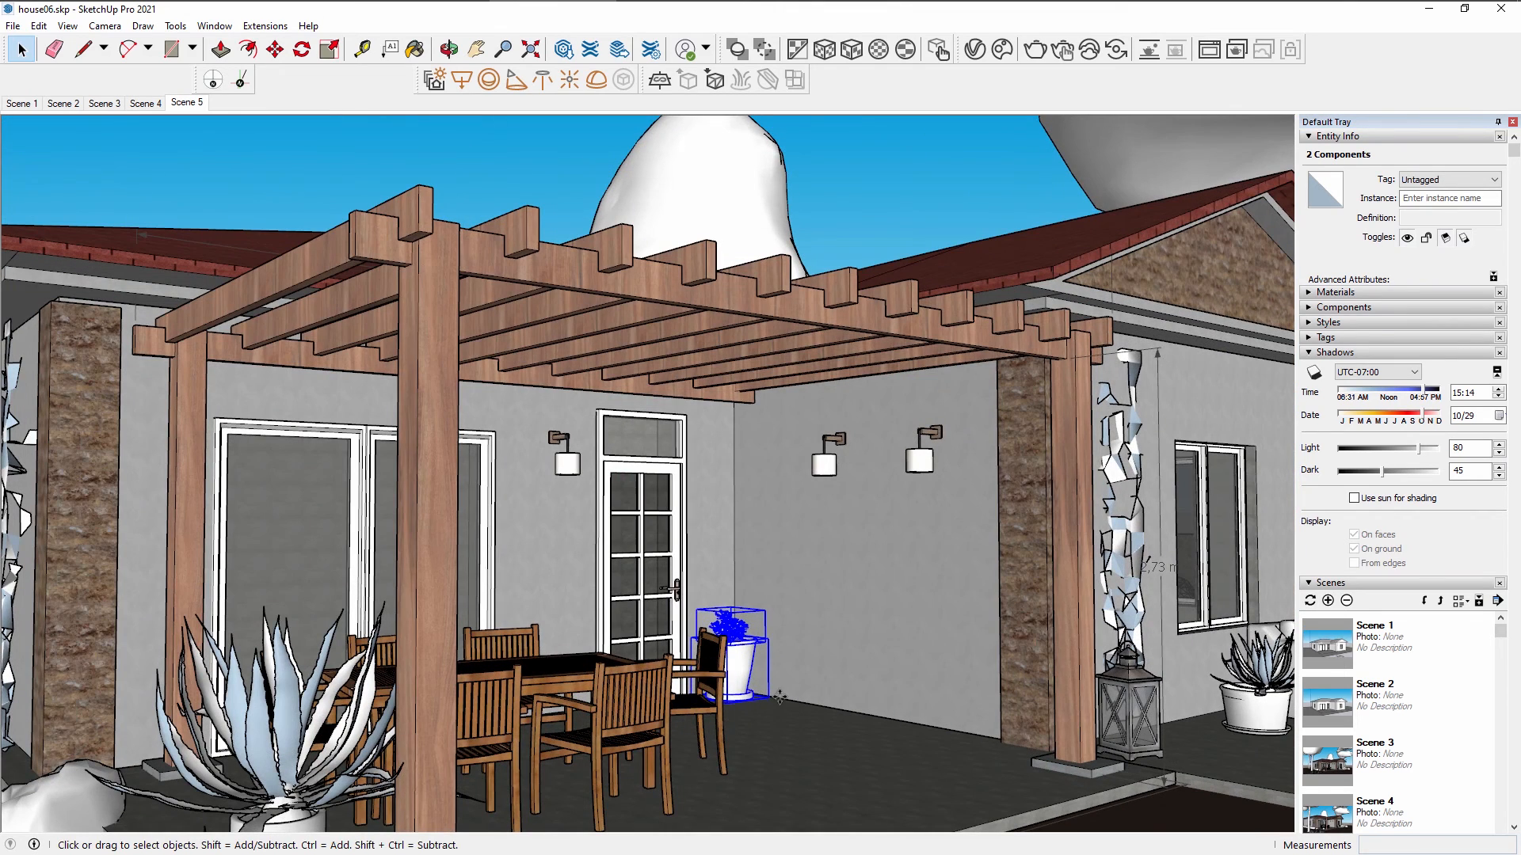
key("m")
left_click(766, 698)
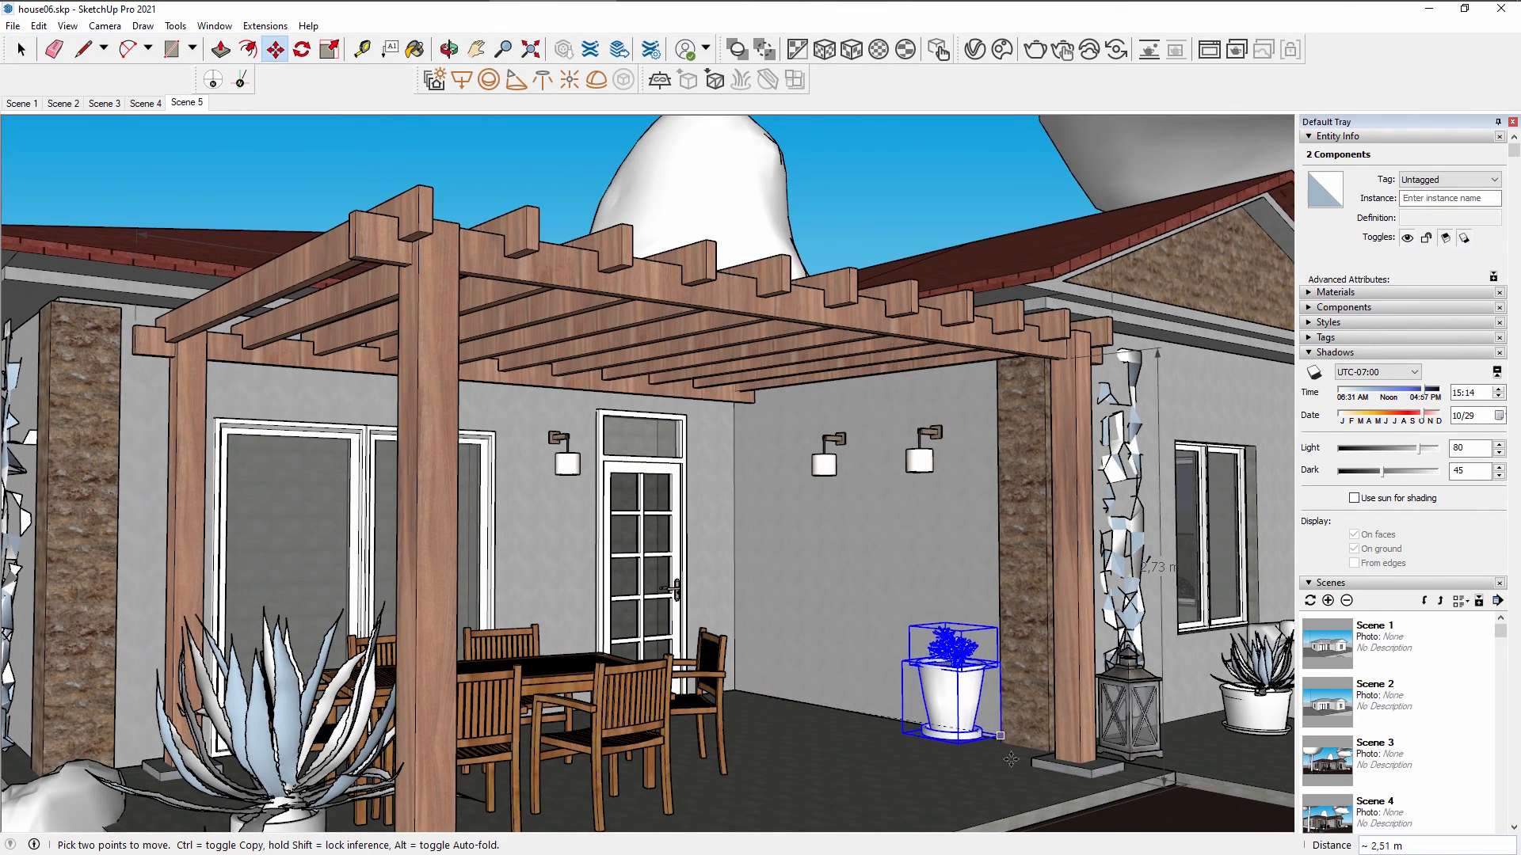
left_click(1032, 751)
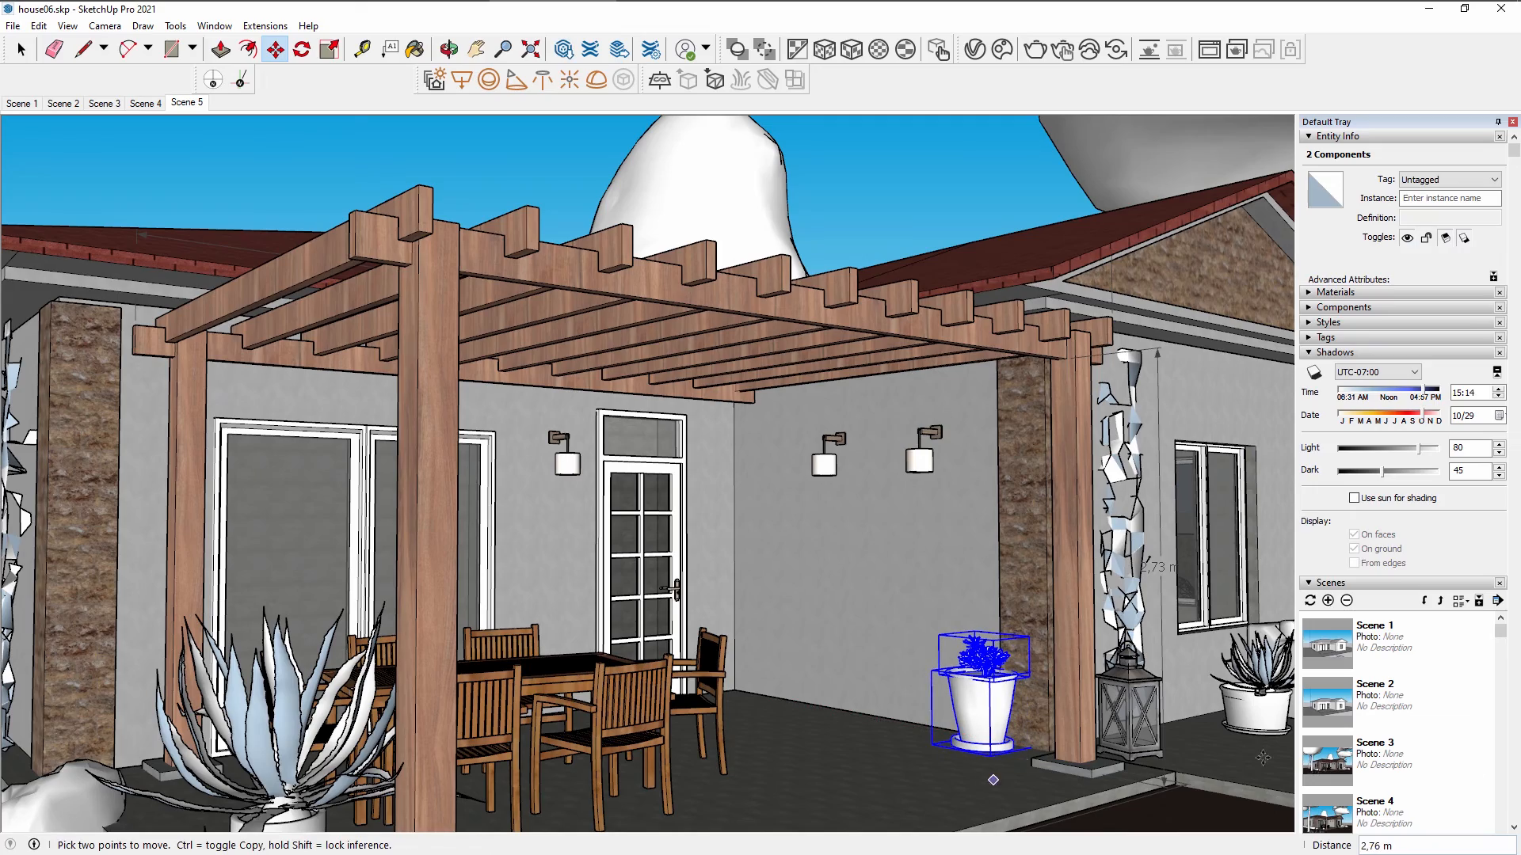
Return to the Scene 5 view and clear the selection.
scroll(1485, 754, "down", 3)
scroll(1433, 682, "up", 1)
double_click(1397, 676)
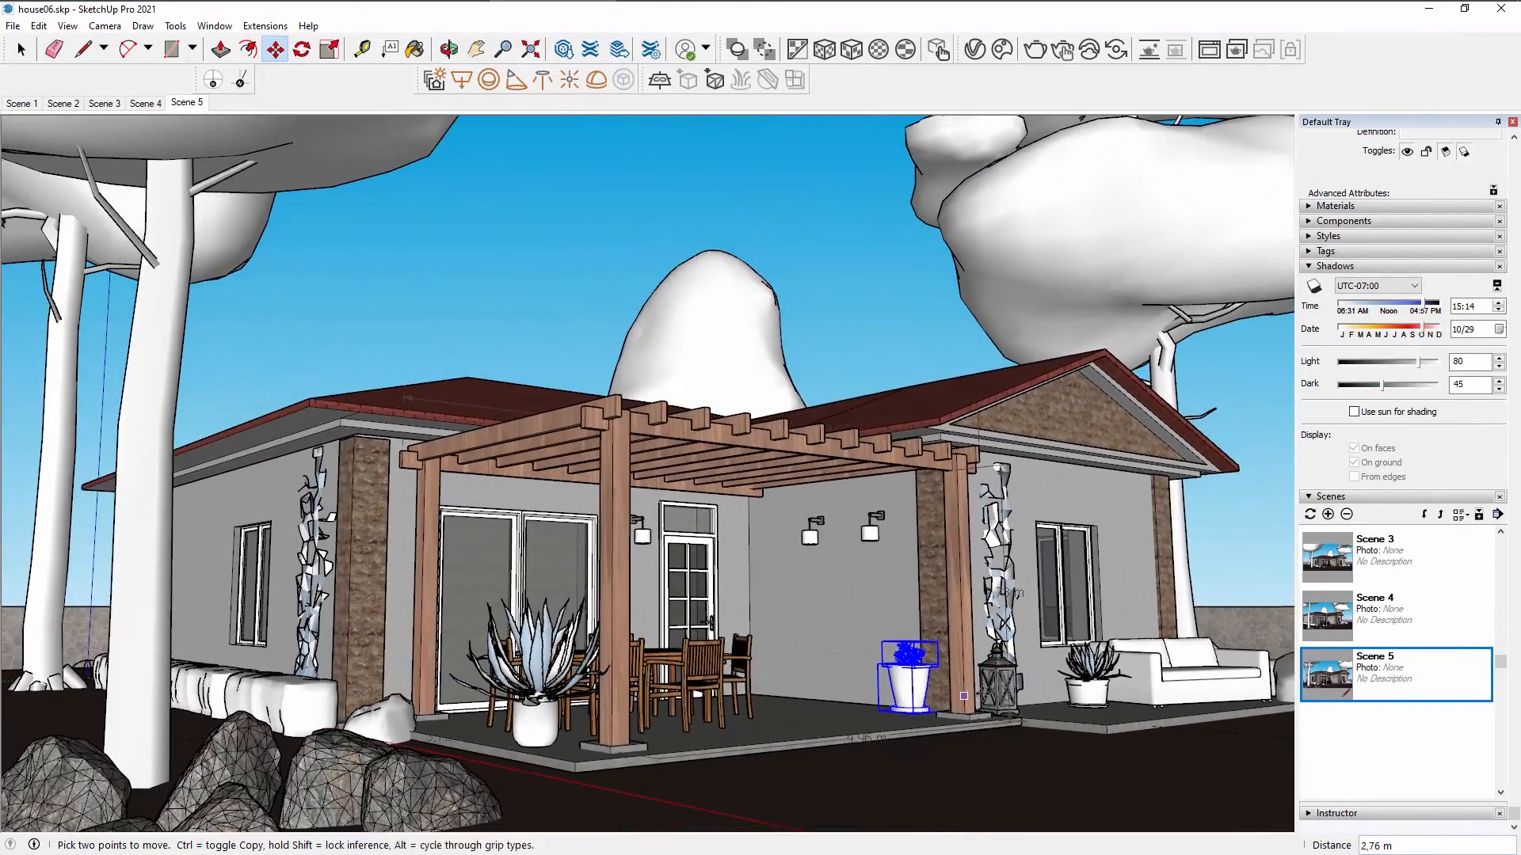
key("space")
left_click(871, 387)
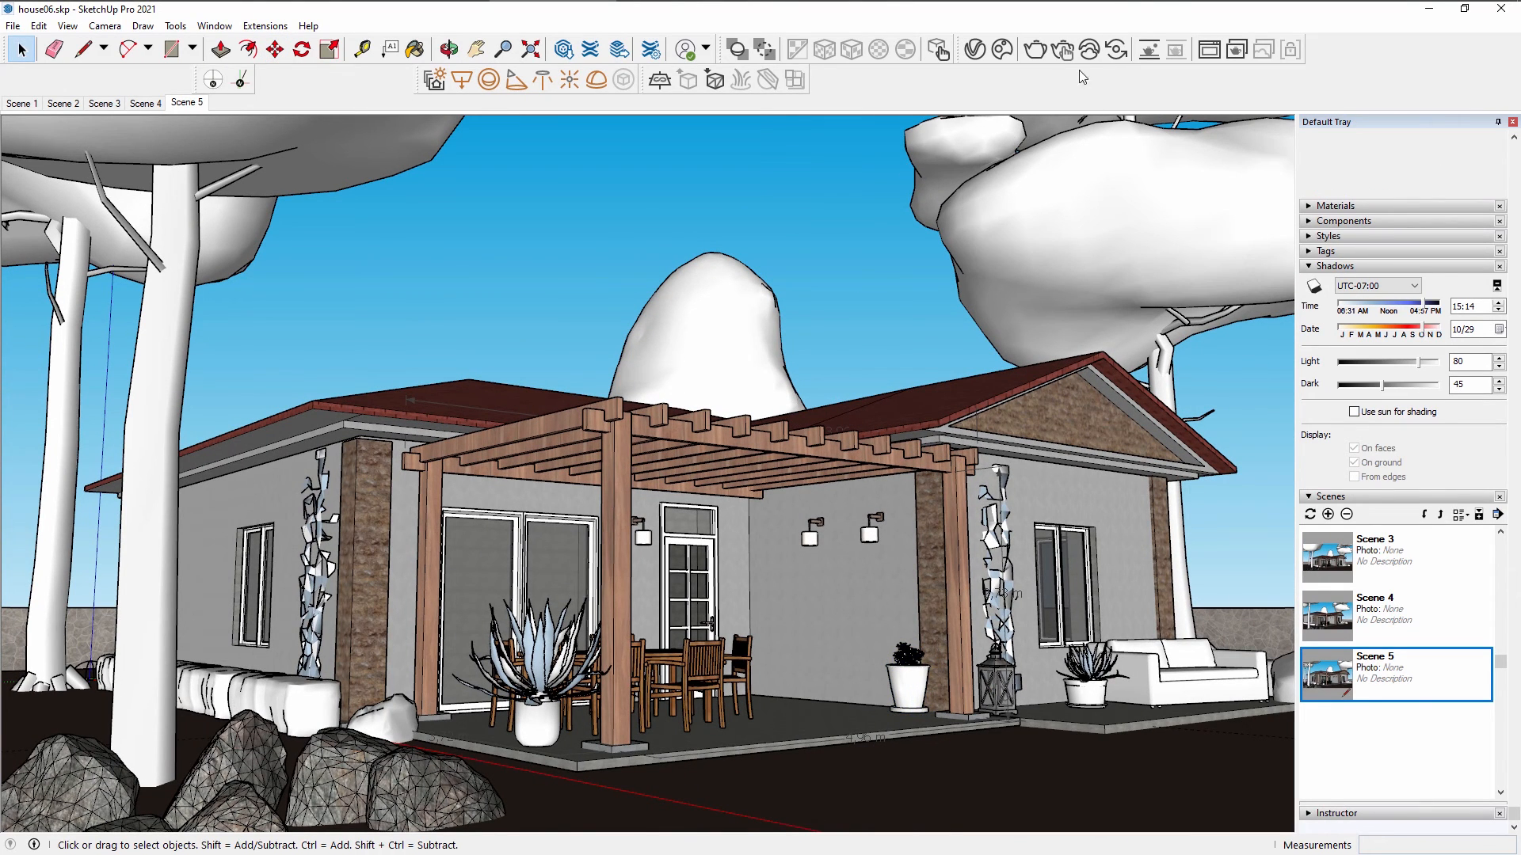
Turn off interactive rendering in the render settings, start a production render and maximize the frame buffer.
left_click(975, 49)
left_click(982, 171)
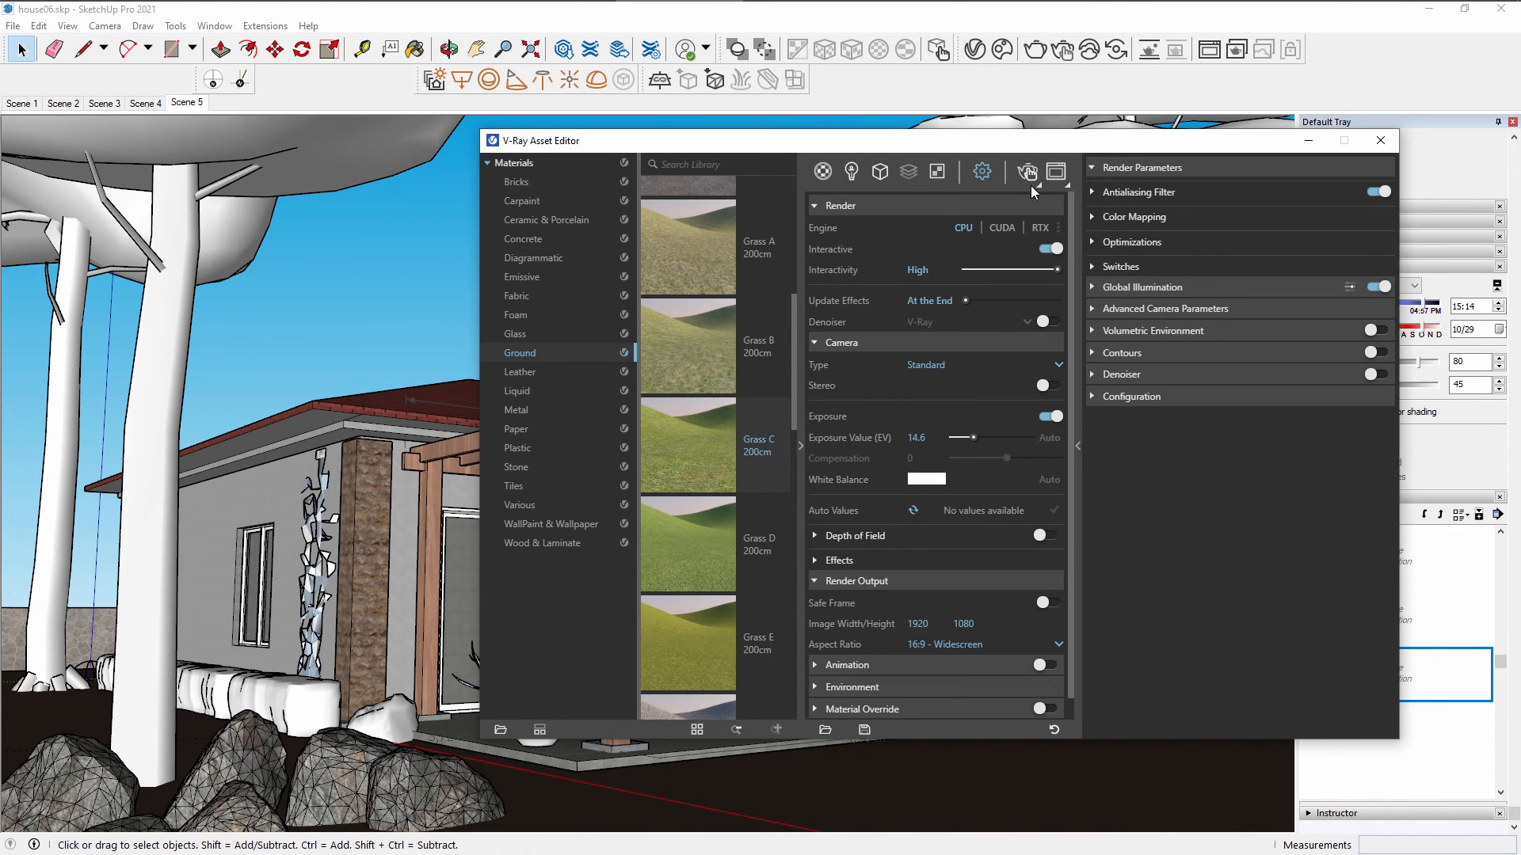
left_click(1051, 249)
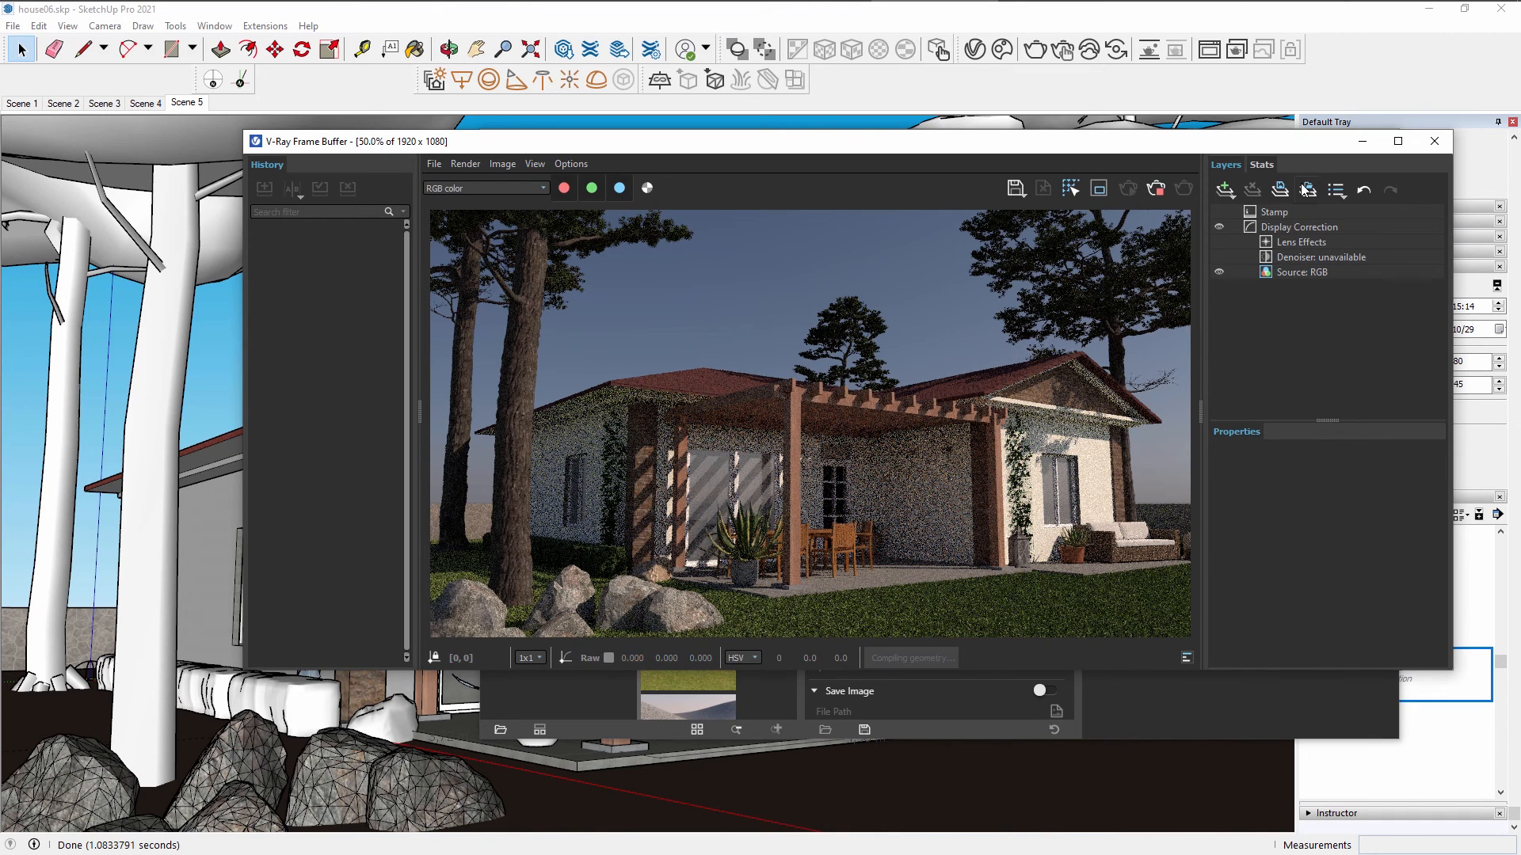
left_click(1393, 149)
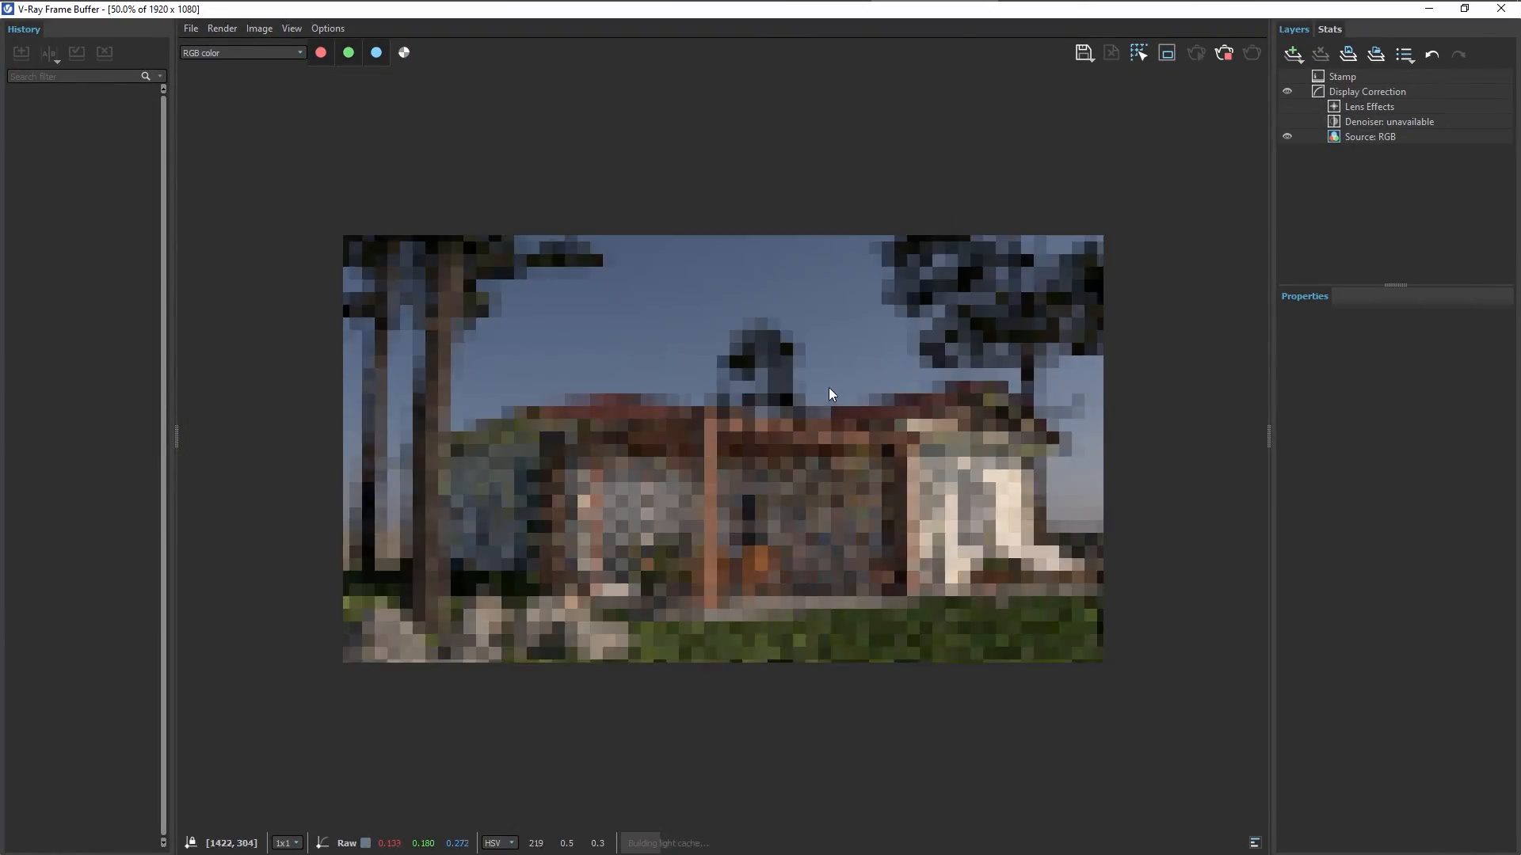
Add an Exposure layer with exposure about 0.680 and a Color Balance layer with the highlights' Yellow - Blue at 0.544.
left_click(1292, 53)
left_click(1324, 184)
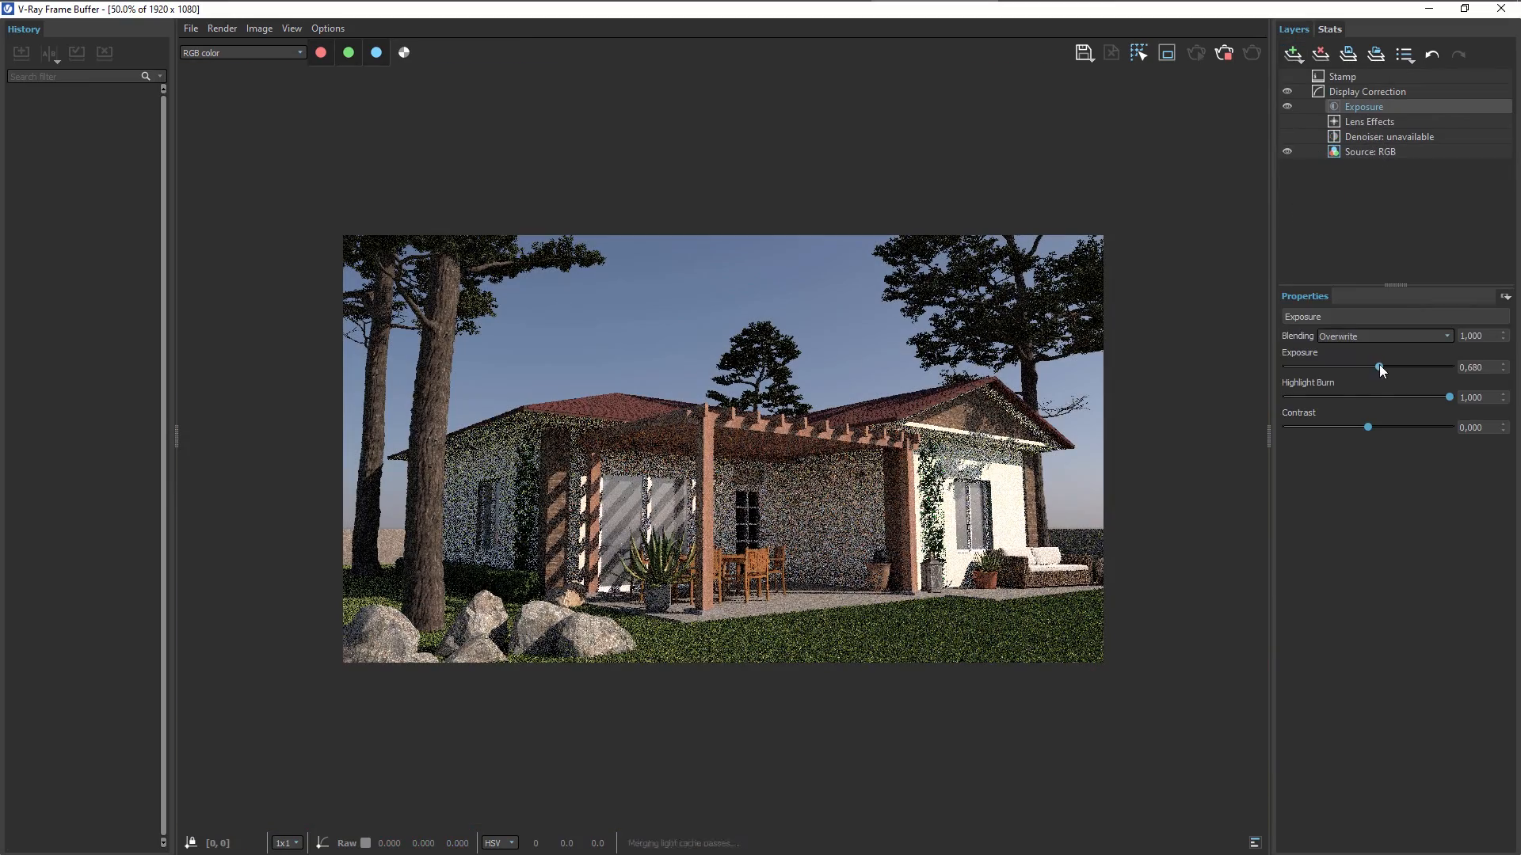
left_click(1293, 53)
left_click(1321, 133)
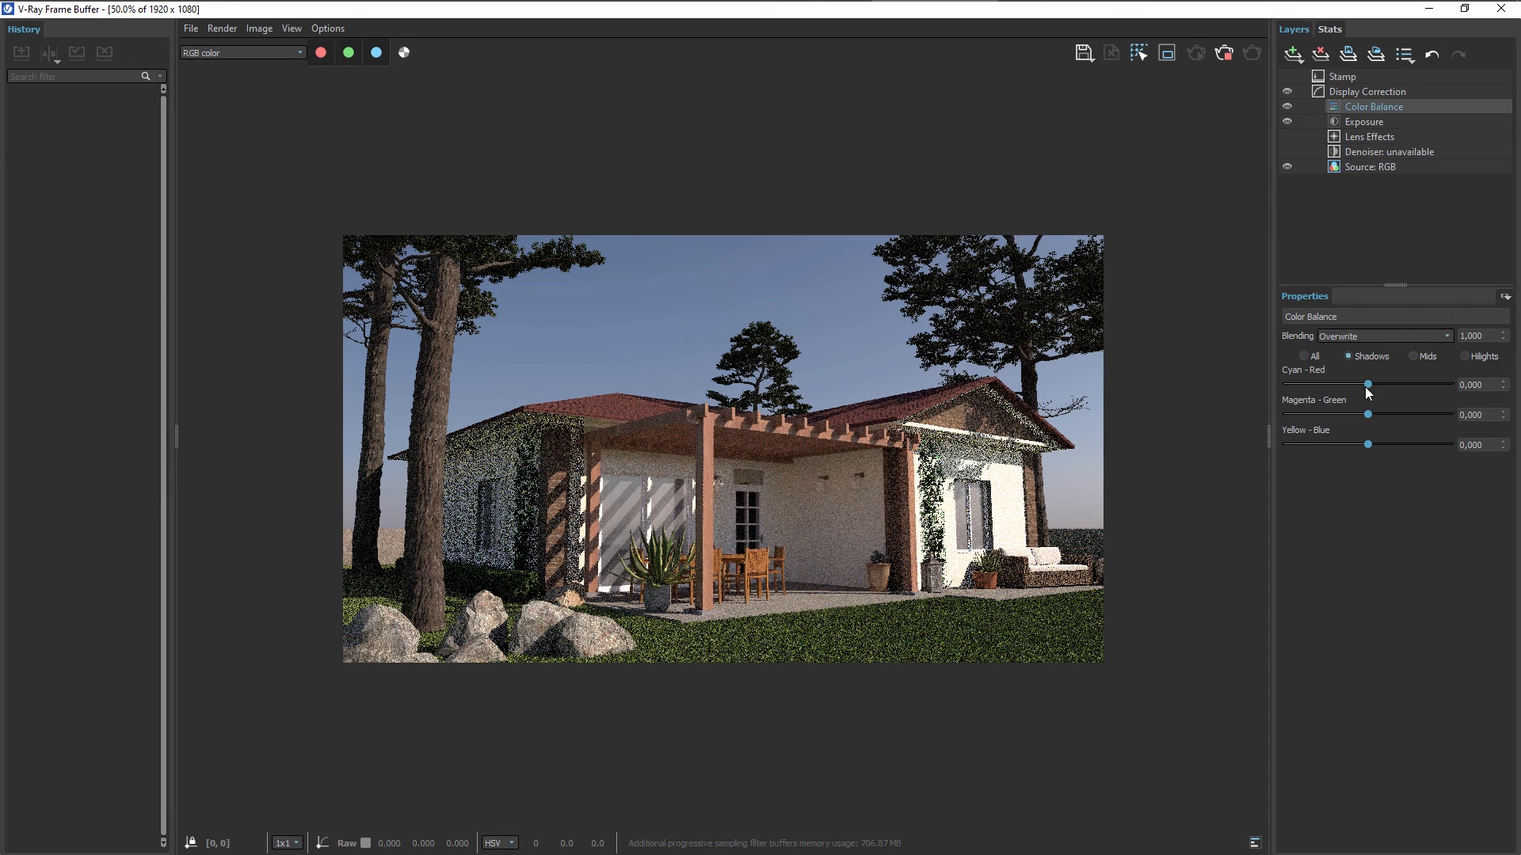
left_click(1464, 356)
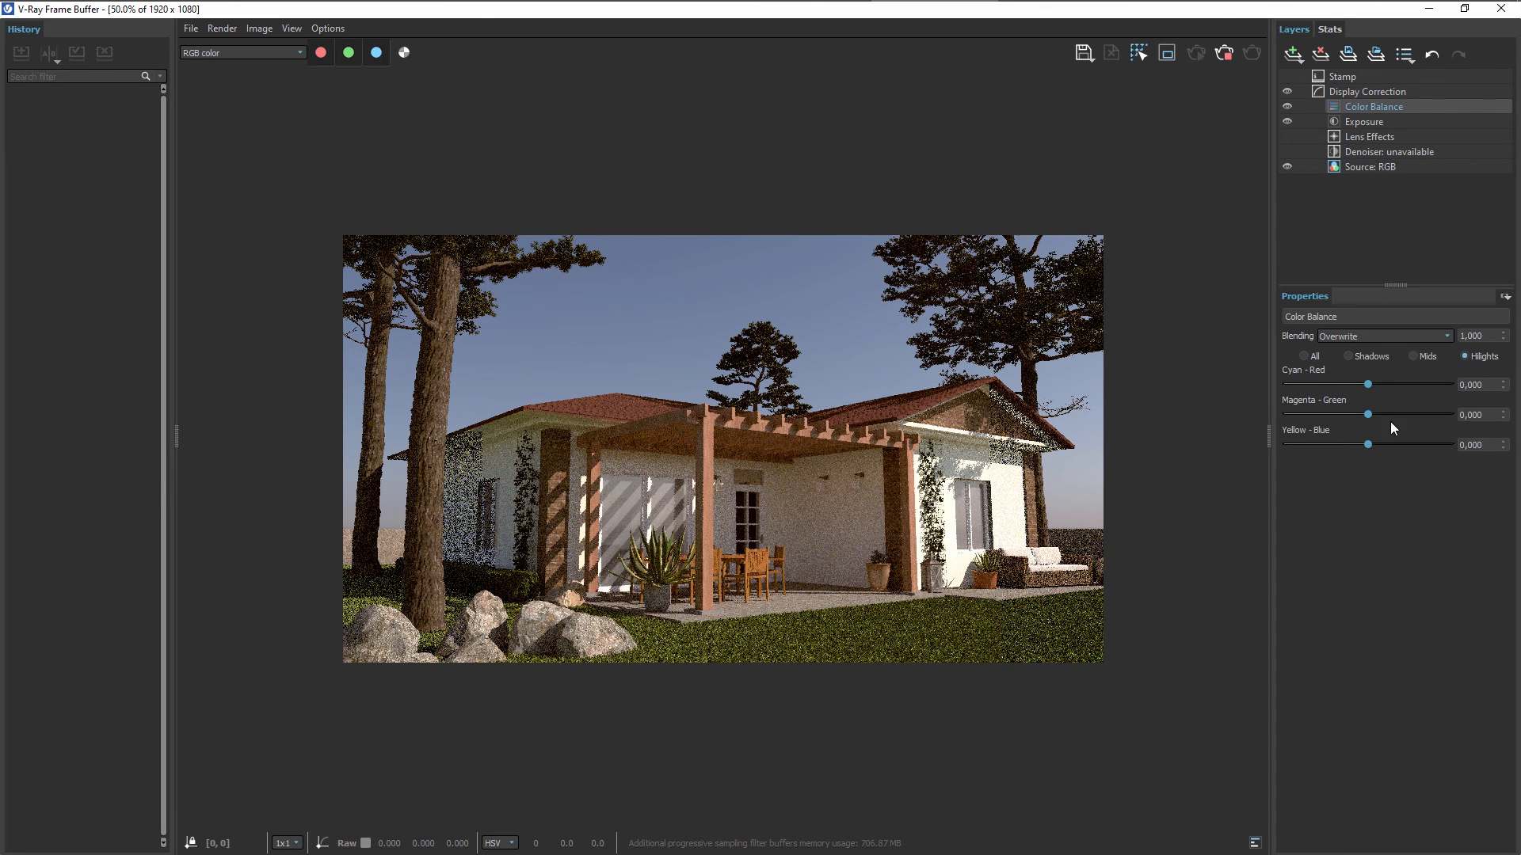
left_click_drag(1362, 445, 1413, 437)
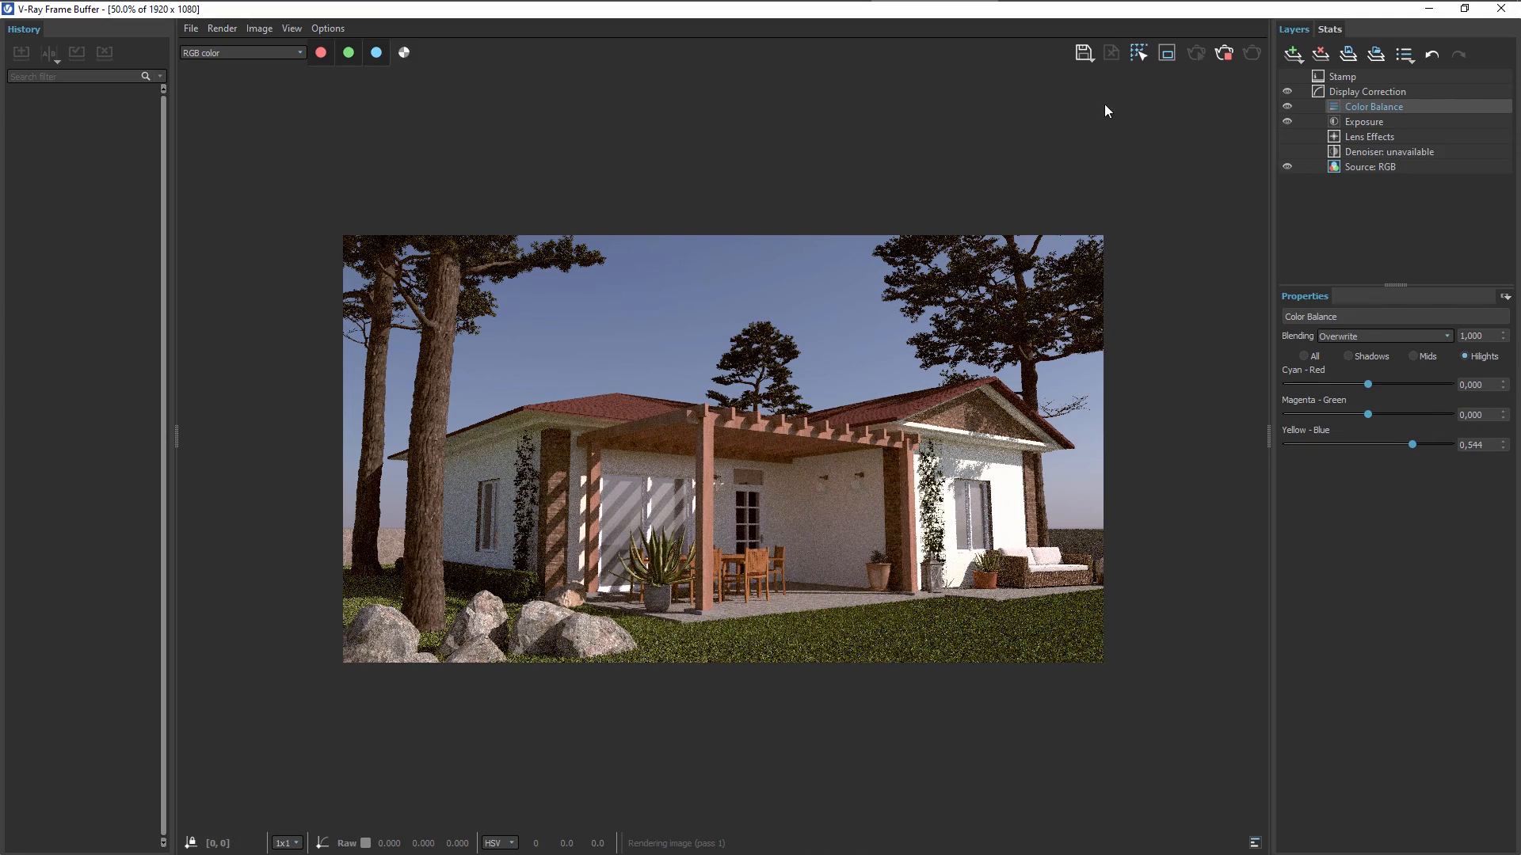
Examine the progressing render at 100% around the pergola, terrace furniture, walls and roof, and compare with the whole image.
double_click(933, 537)
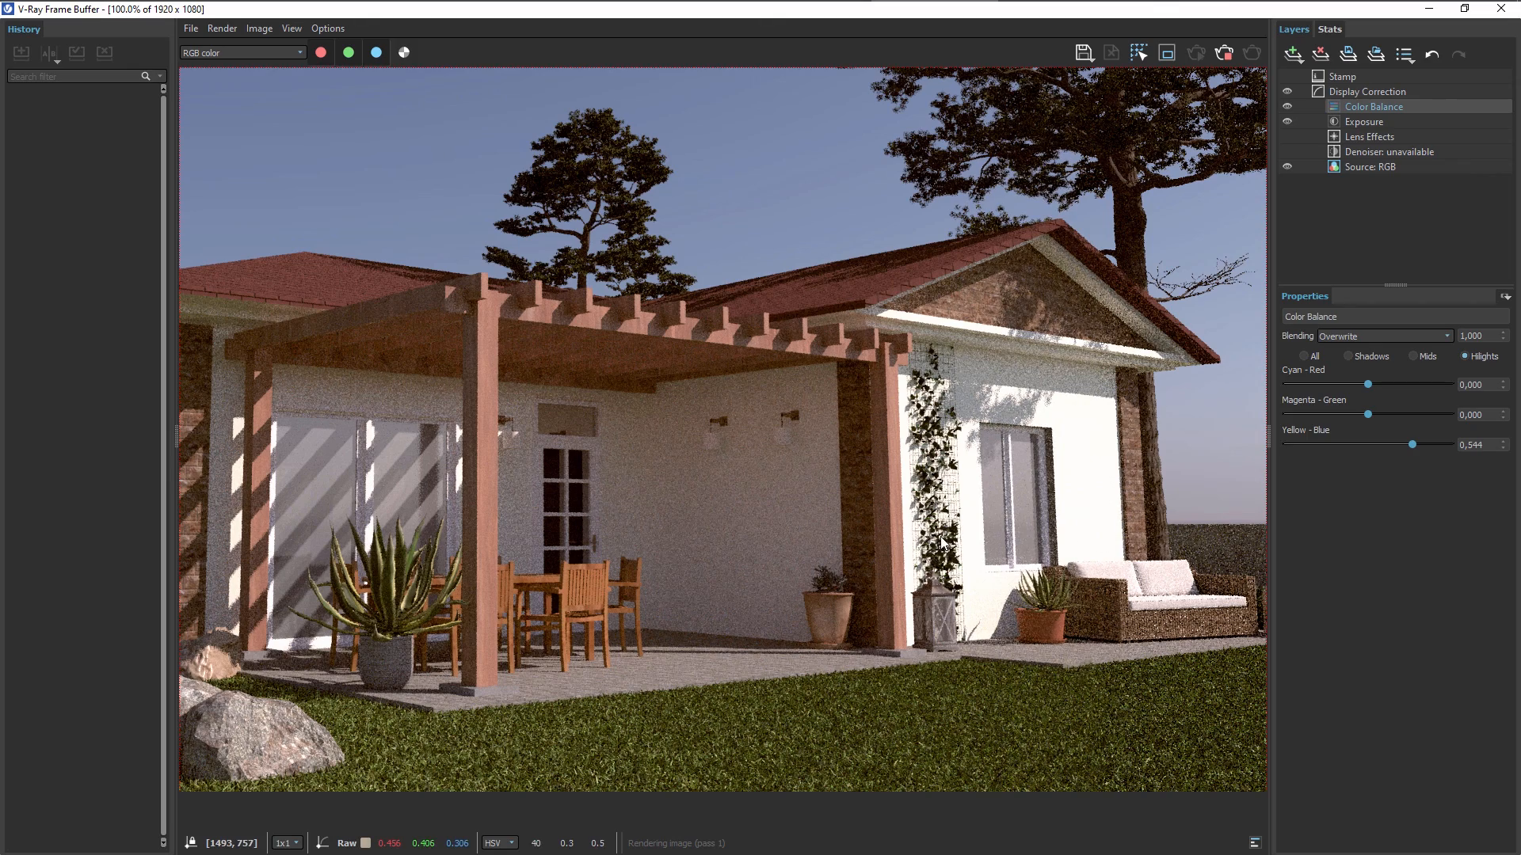
scroll(849, 472, "down", 1)
scroll(848, 472, "up", 2)
scroll(751, 473, "down", 1)
scroll(564, 446, "down", 1)
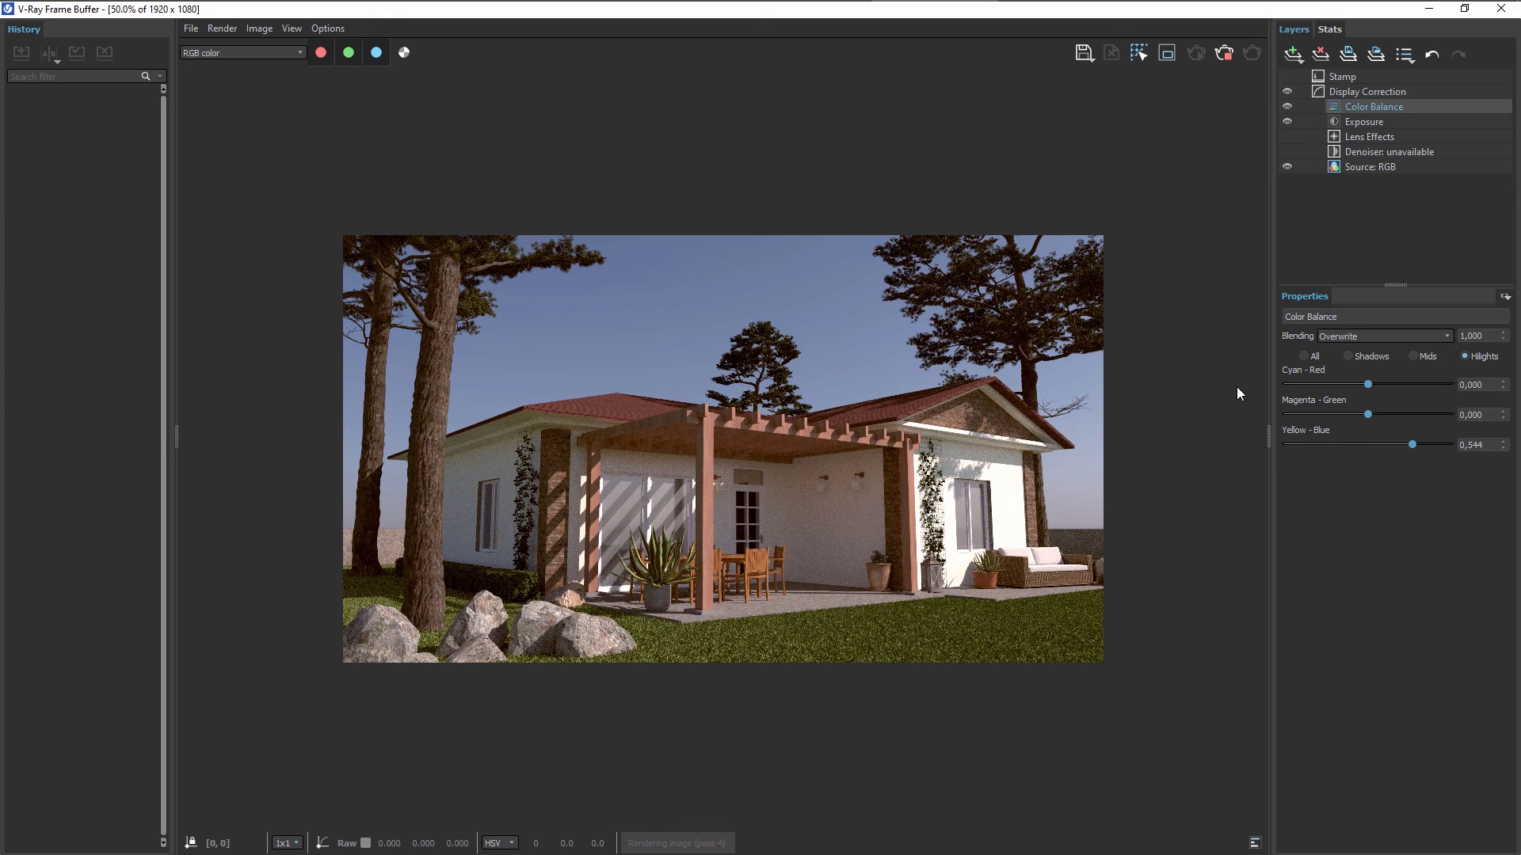
scroll(877, 348, "up", 1)
middle_click_drag(877, 336, 835, 369)
middle_click_drag(1040, 393, 874, 372)
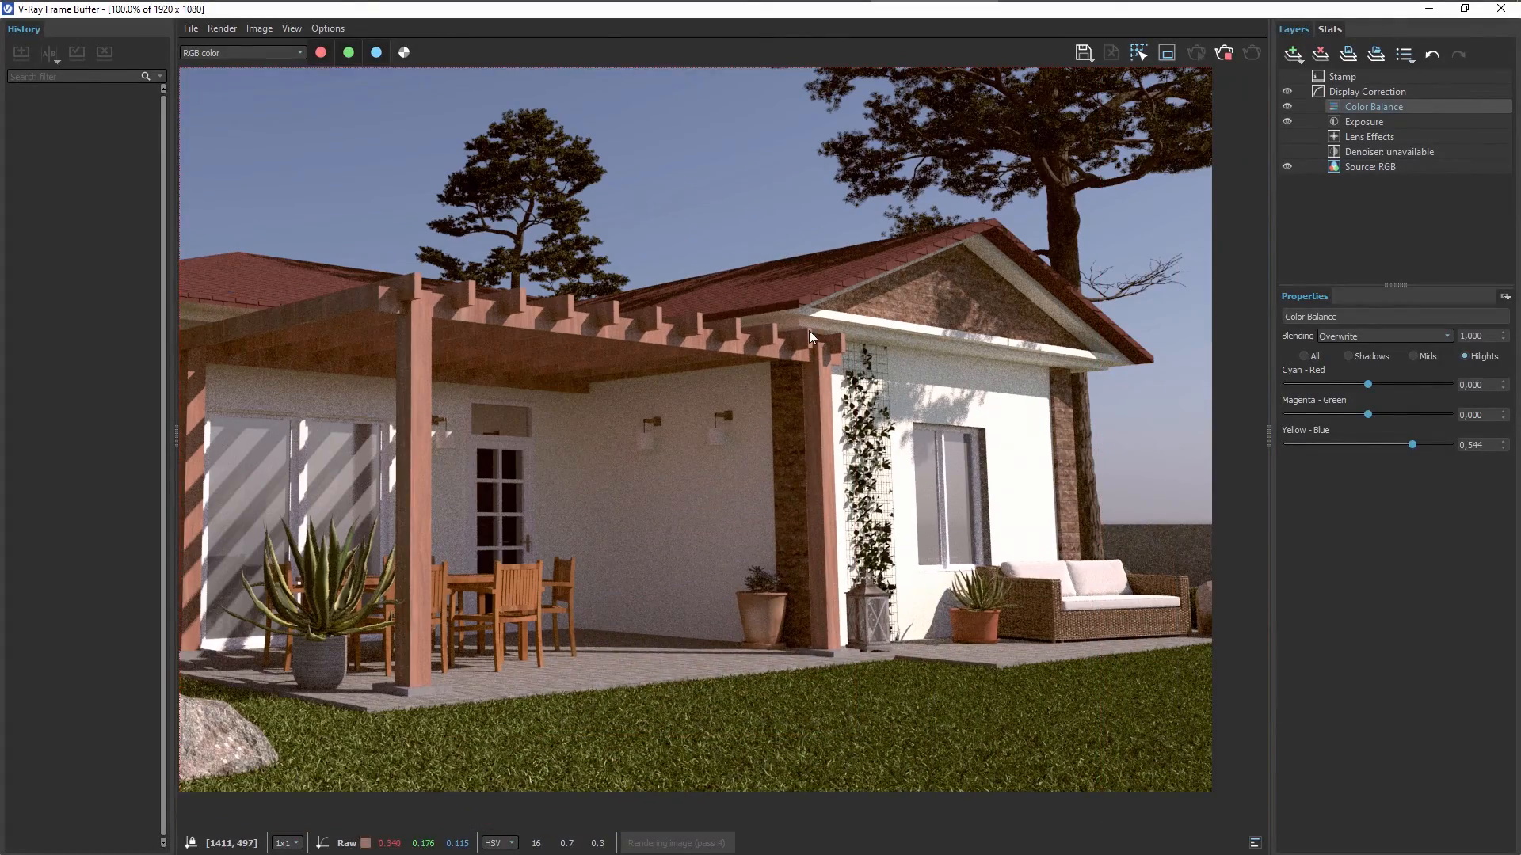
middle_click_drag(485, 420, 768, 414)
scroll(768, 414, "down", 1)
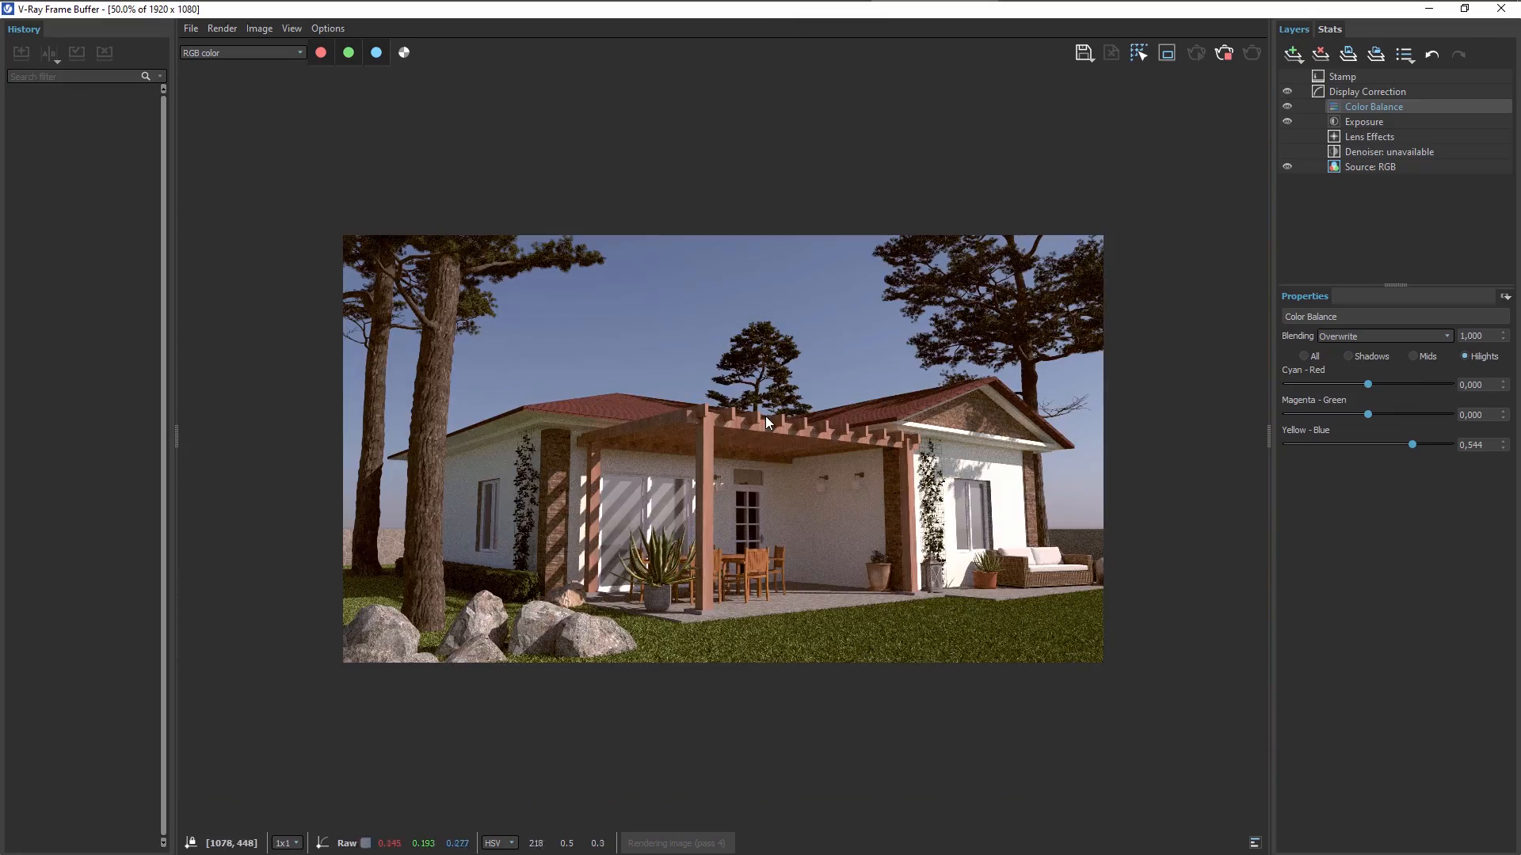
scroll(919, 442, "up", 1)
middle_click_drag(622, 504, 741, 537)
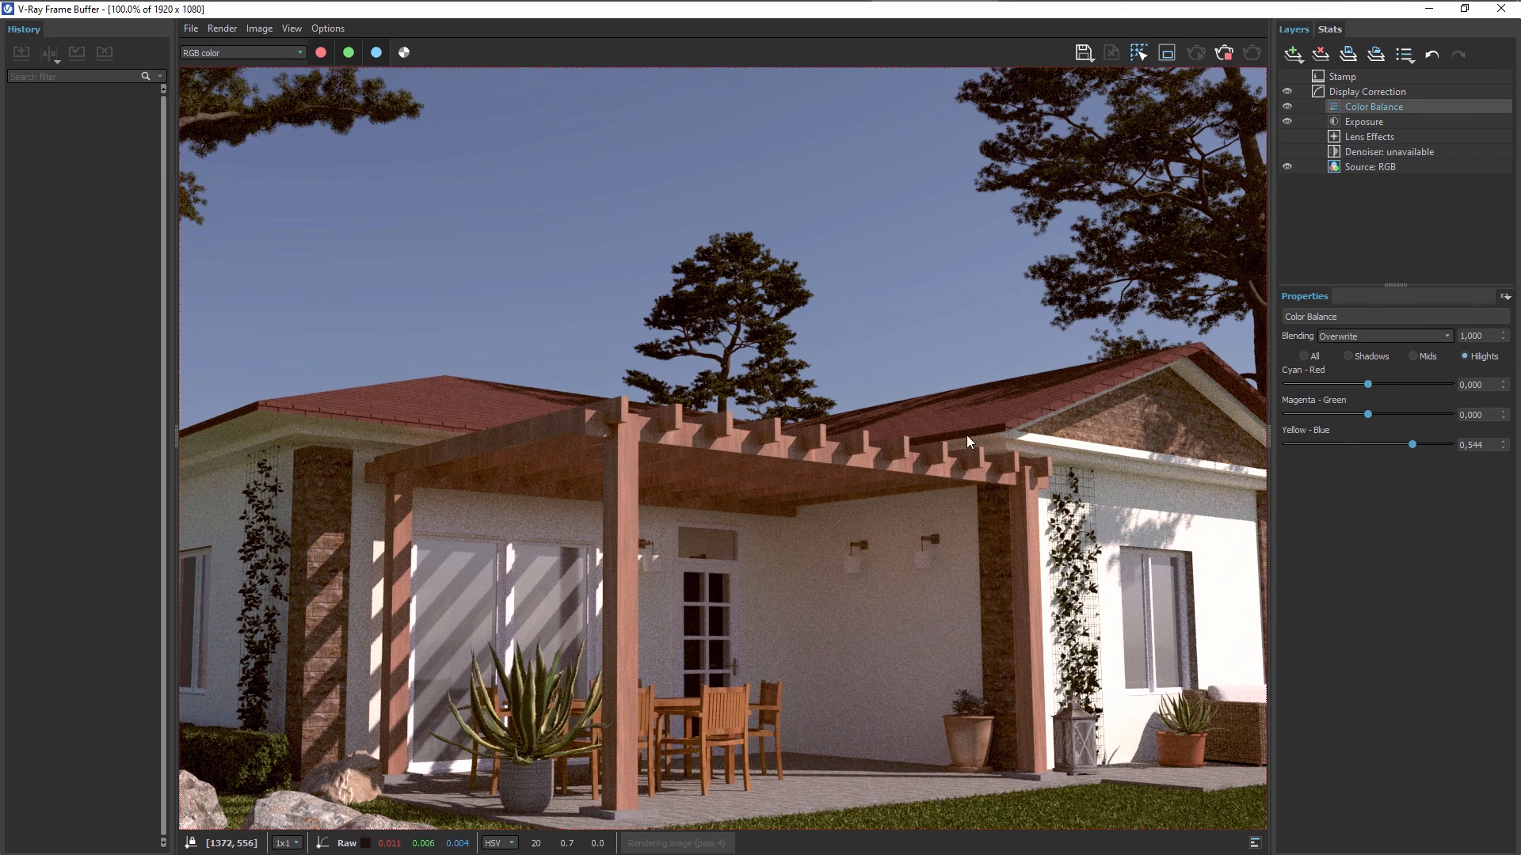
middle_click_drag(1070, 506, 1025, 435)
scroll(1029, 437, "down", 1)
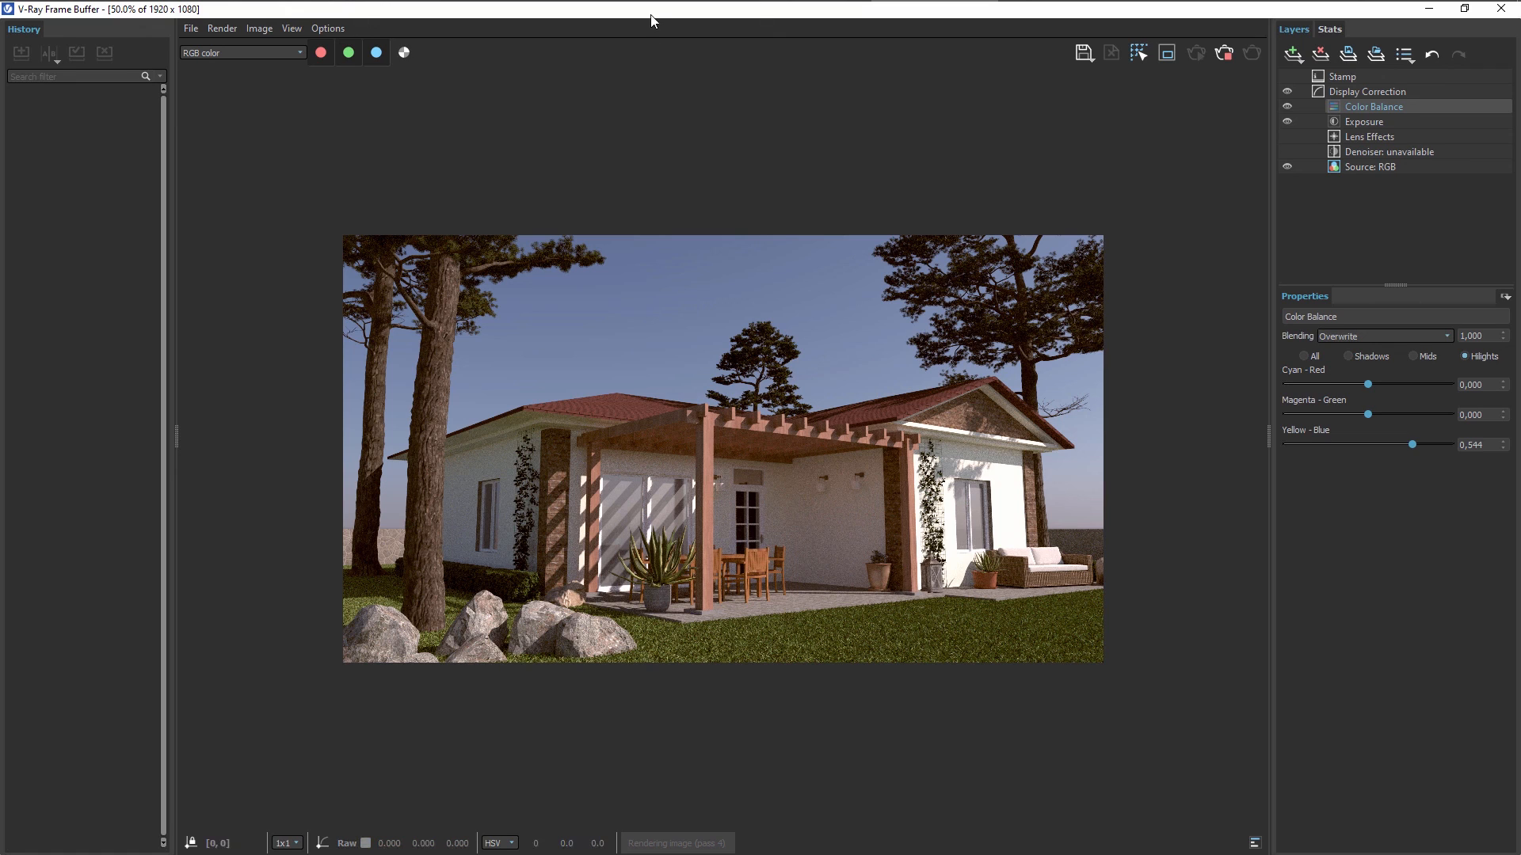
scroll(659, 450, "up", 1)
mouse_move(659, 450)
middle_mouse_down()
mouse_move(644, 429)
mouse_move(633, 449)
middle_mouse_up()
scroll(771, 380, "down", 1)
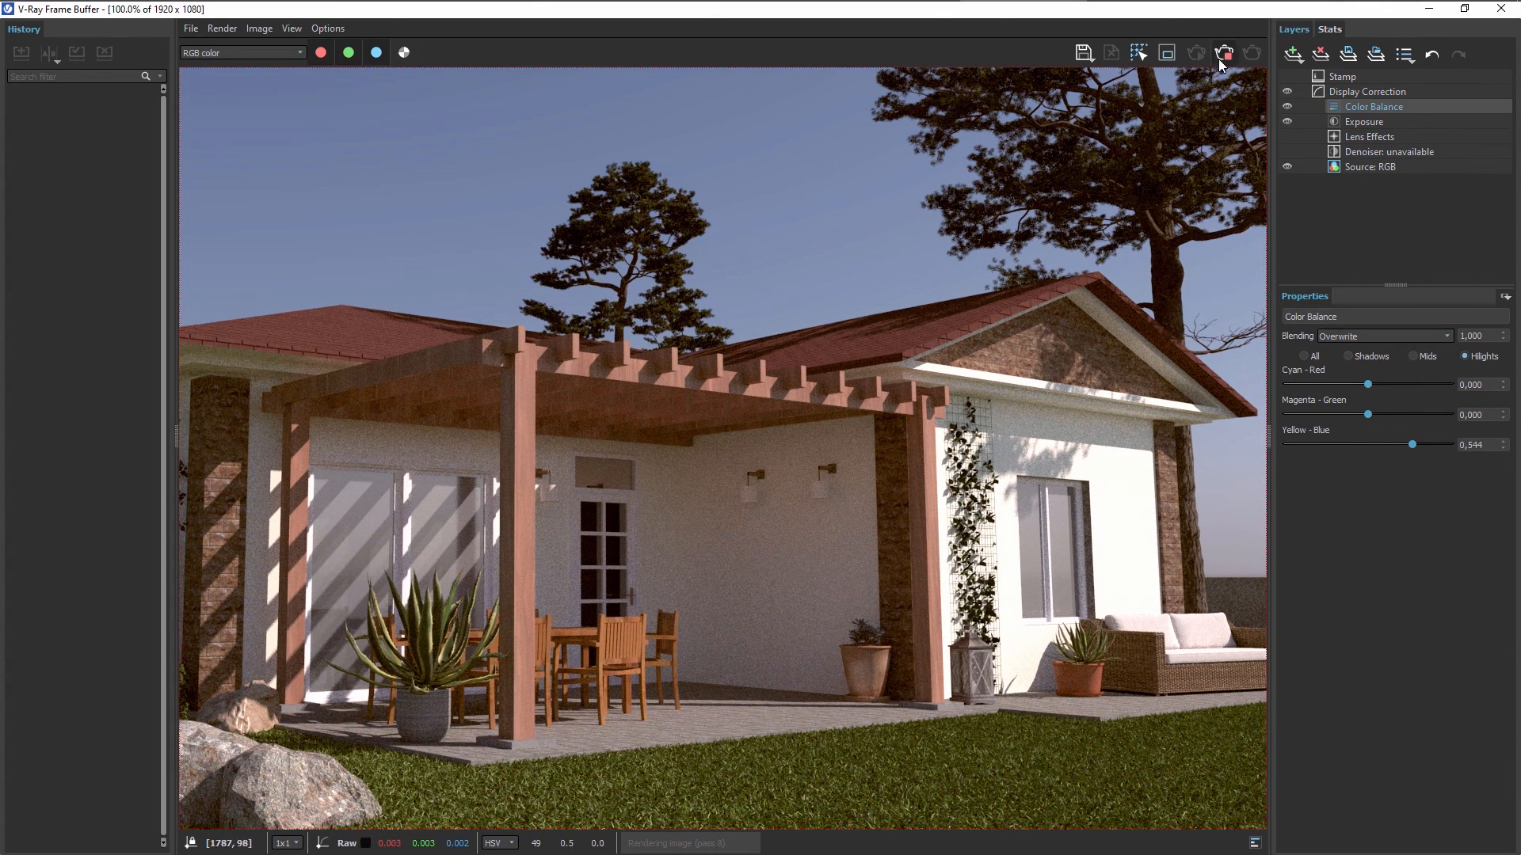